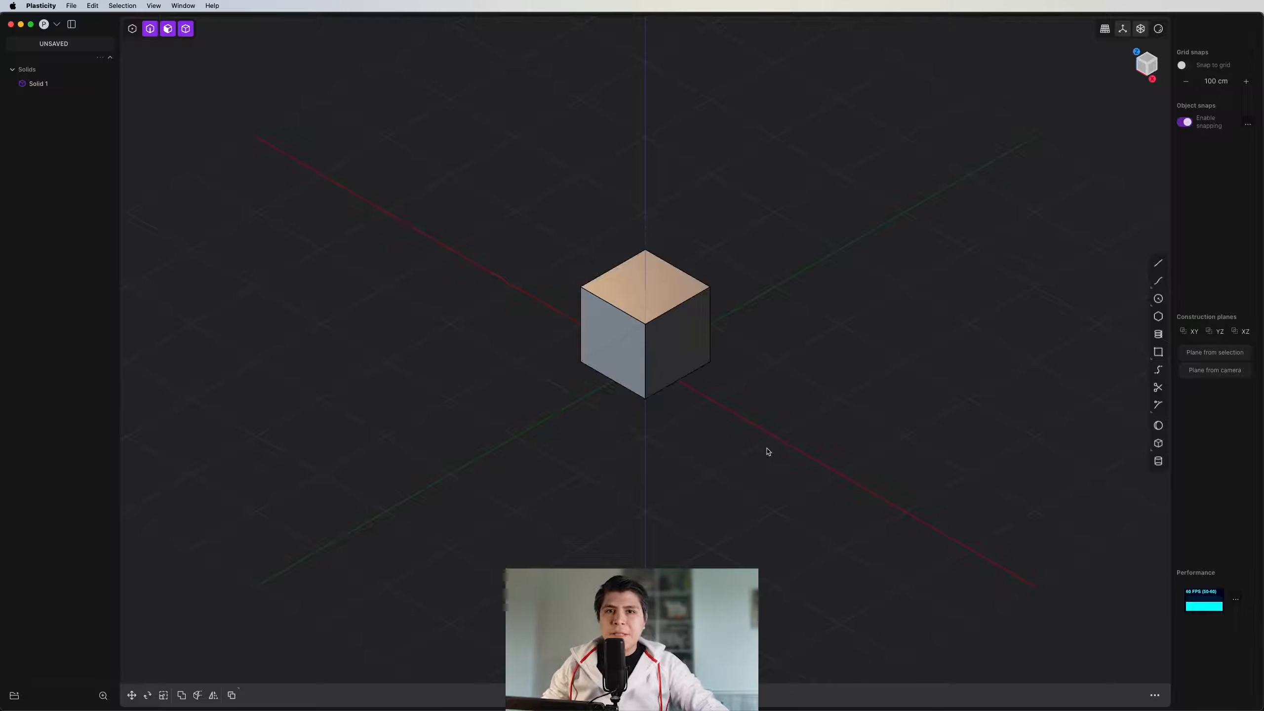
Step: Delete the default cube in the front view
{"action": "key", "text": "1"}
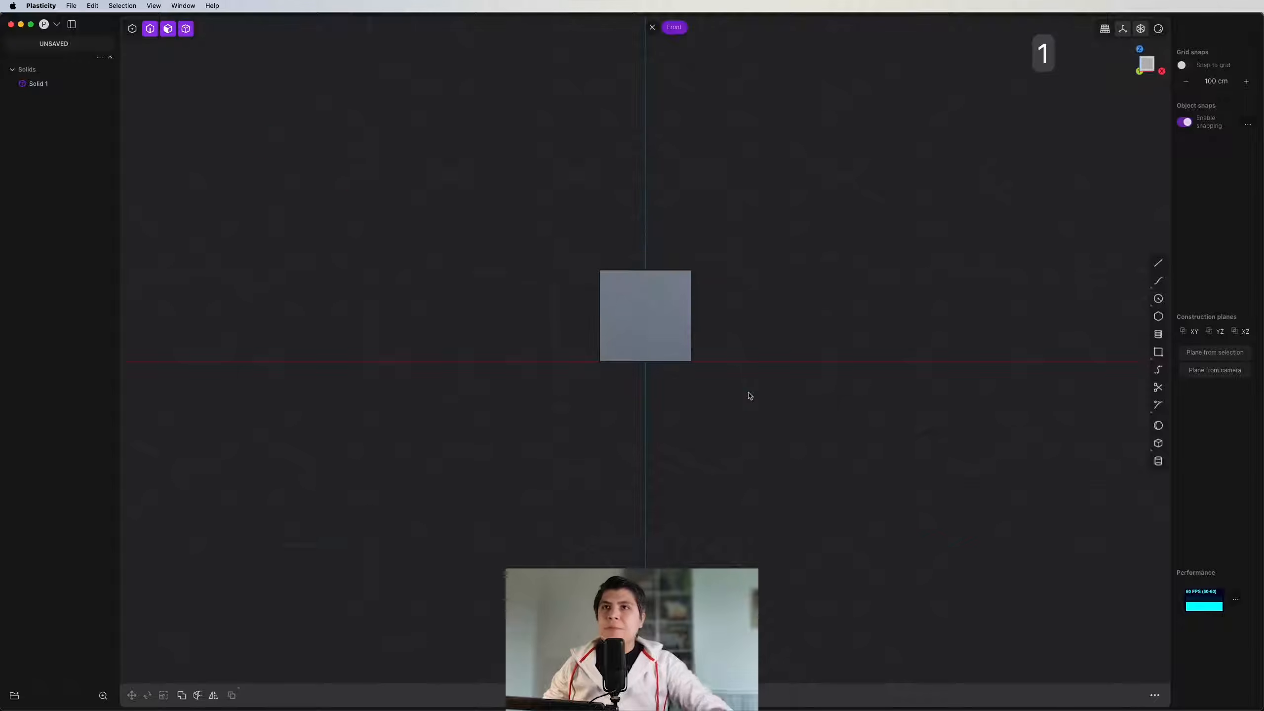
{"action": "left_click", "coordinate": [654, 291]}
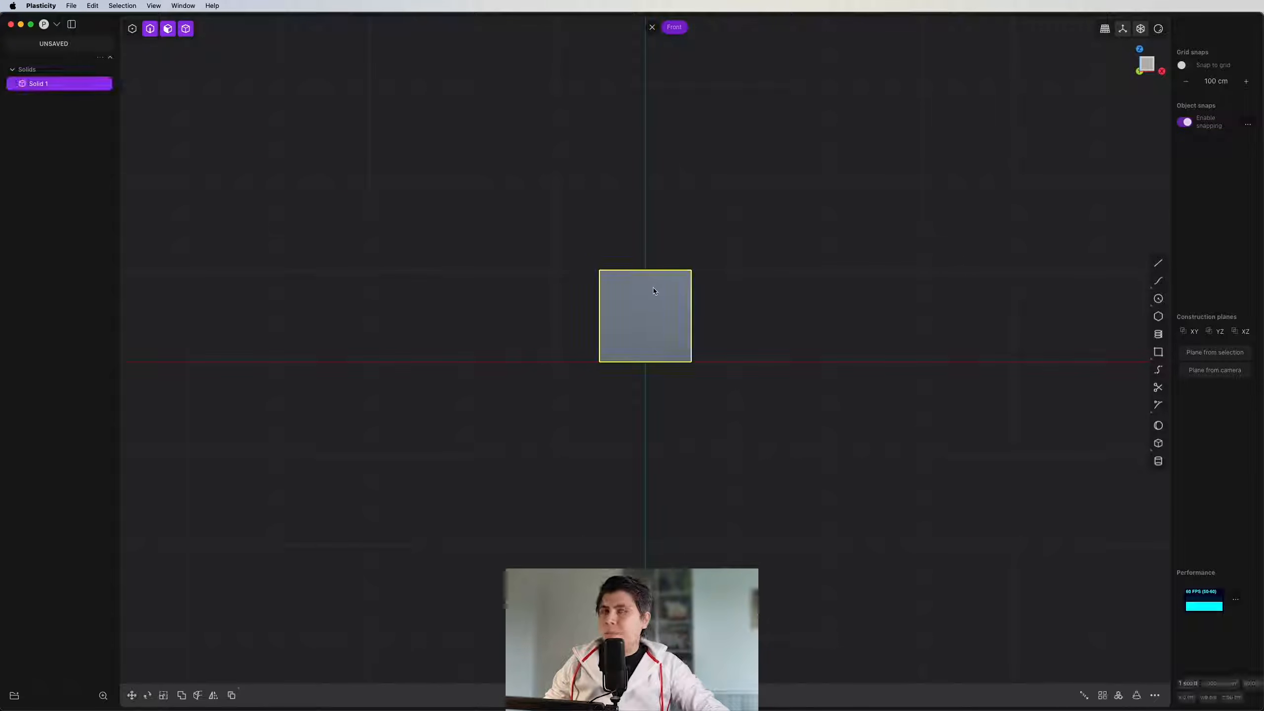
{"action": "key", "text": "x"}
Step: Import Front_NoGlasses.jpg as a reference image in the front view and Side_Noglasses.jpg in the right view
{"action": "left_click_drag", "start_coordinate": [568, 300], "coordinate": [668, 318]}
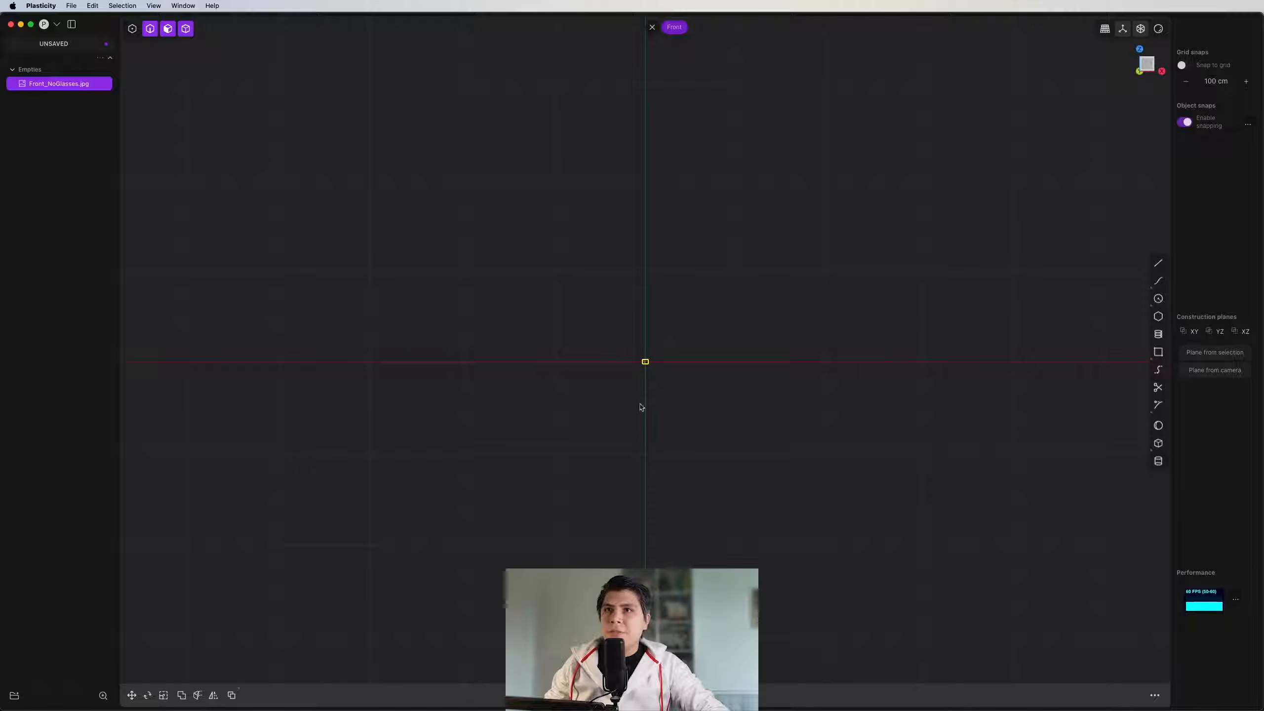
{"action": "key", "text": "3"}
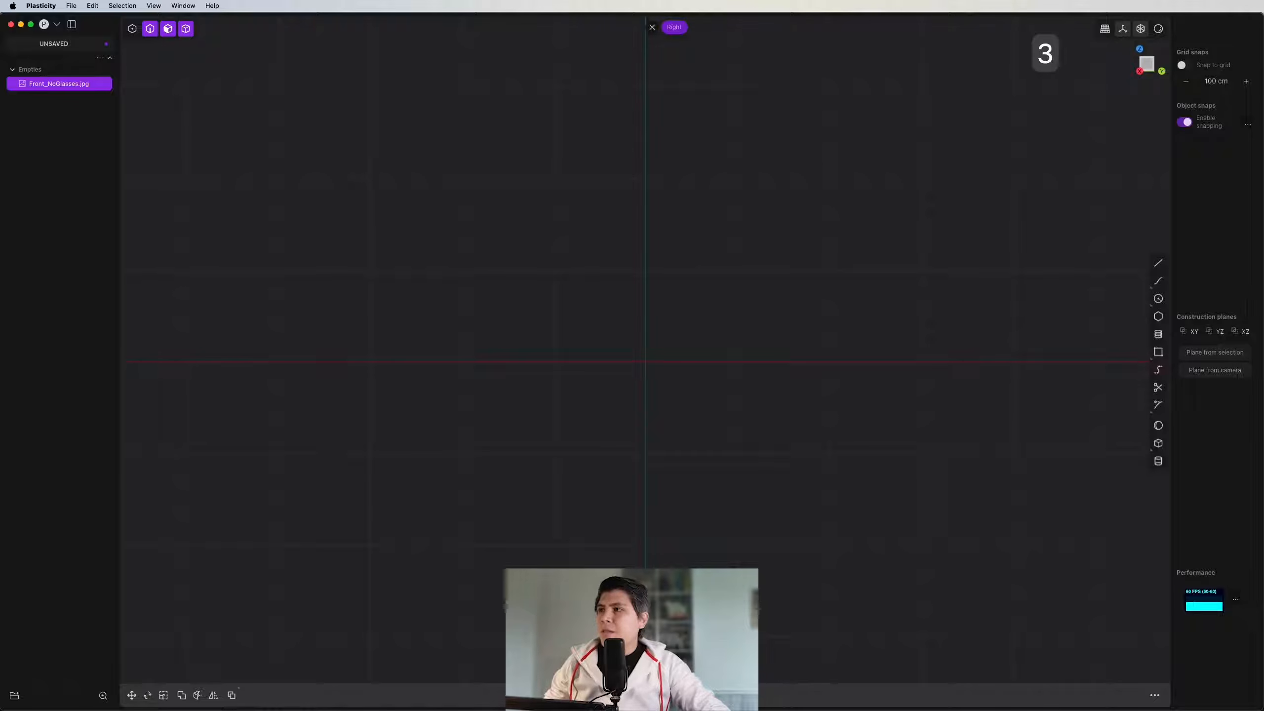
{"action": "left_click_drag", "start_coordinate": [517, 279], "coordinate": [643, 358]}
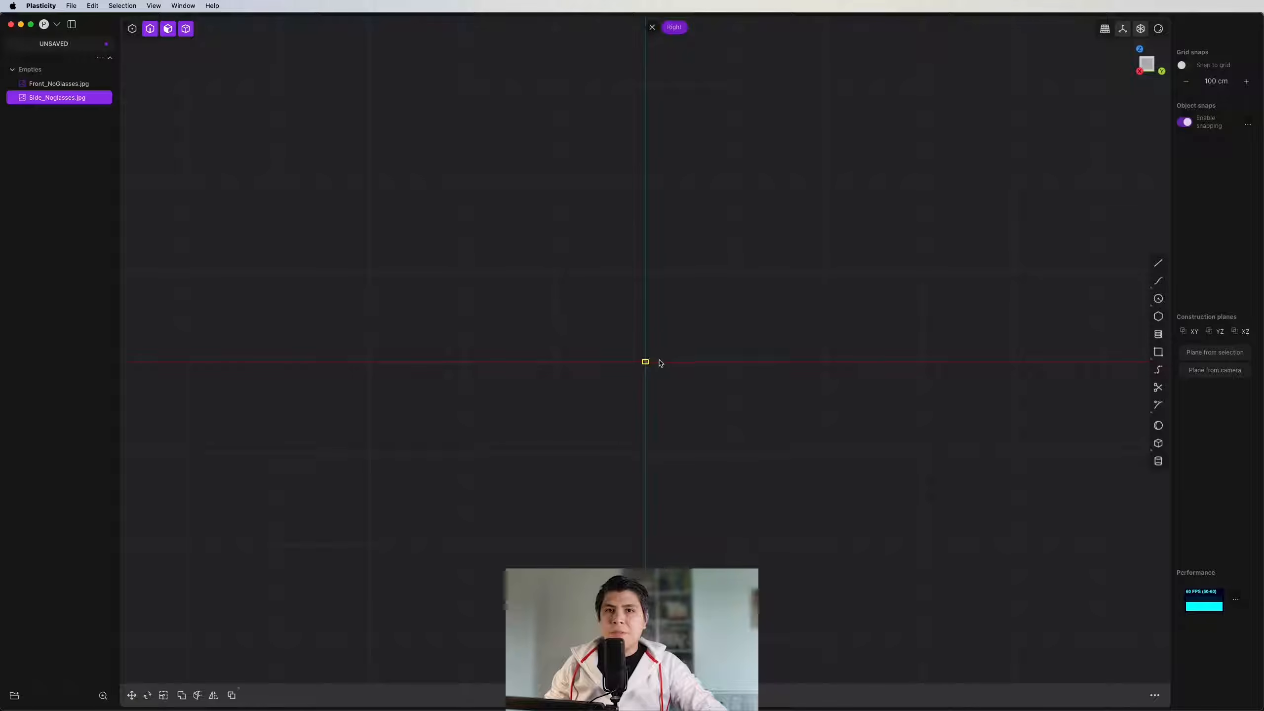
Step: Set both reference images' material to Front depth, 0.29 opacity and Front only culling
{"action": "scroll", "coordinate": [662, 362], "scroll_direction": "up", "scroll_amount": 8}
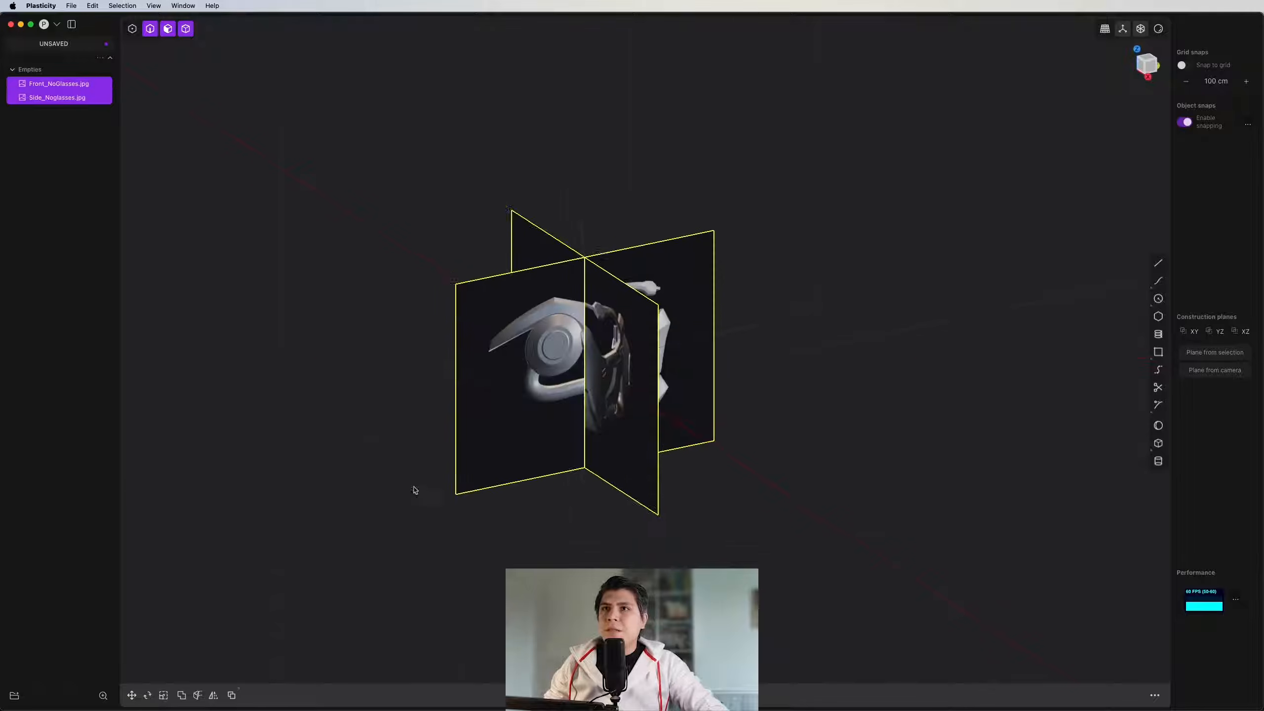
{"action": "middle_click_drag", "start_coordinate": [412, 488], "coordinate": [433, 502], "text": "shift"}
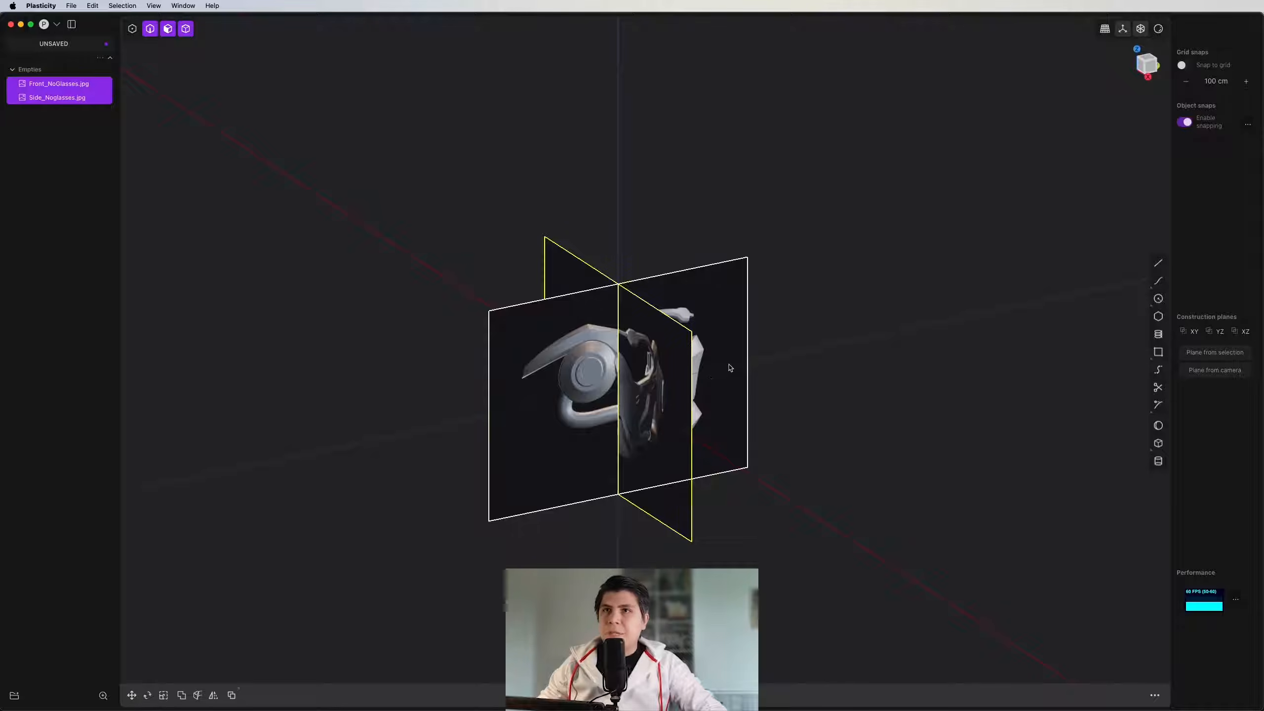
{"action": "key", "text": "m"}
{"action": "left_click", "coordinate": [224, 610]}
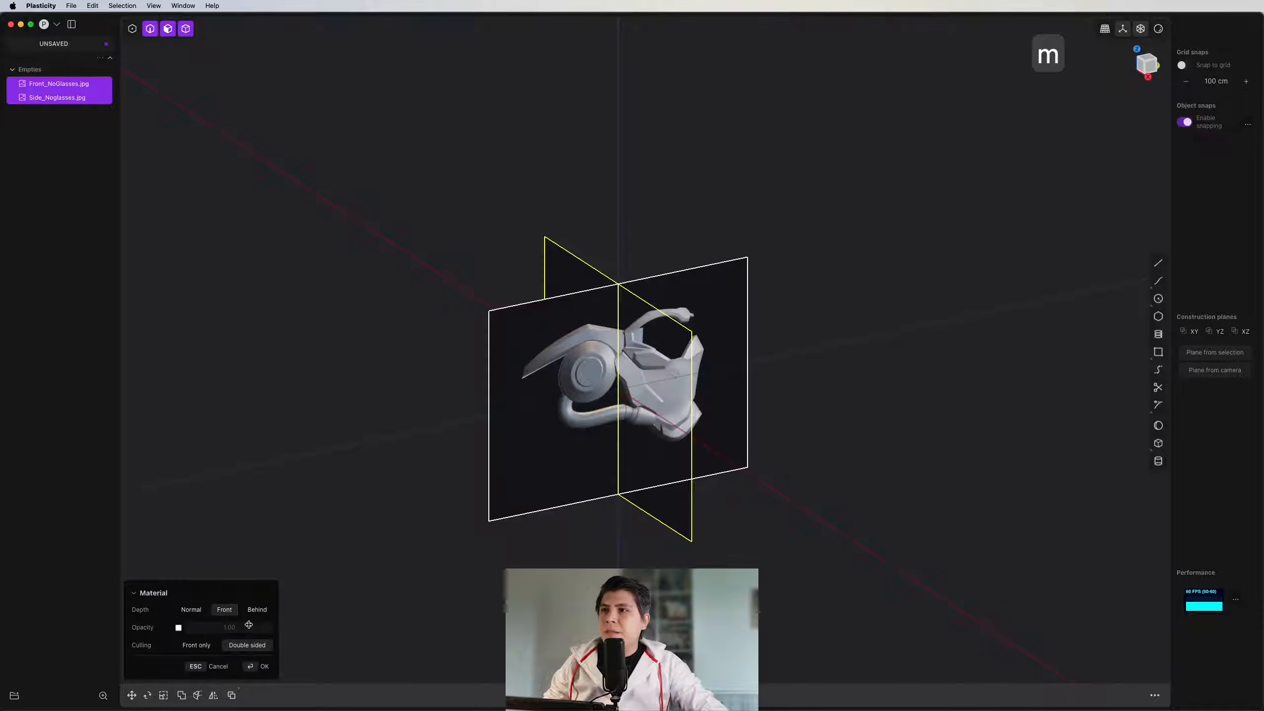
{"action": "left_click_drag", "start_coordinate": [248, 627], "coordinate": [248, 628]}
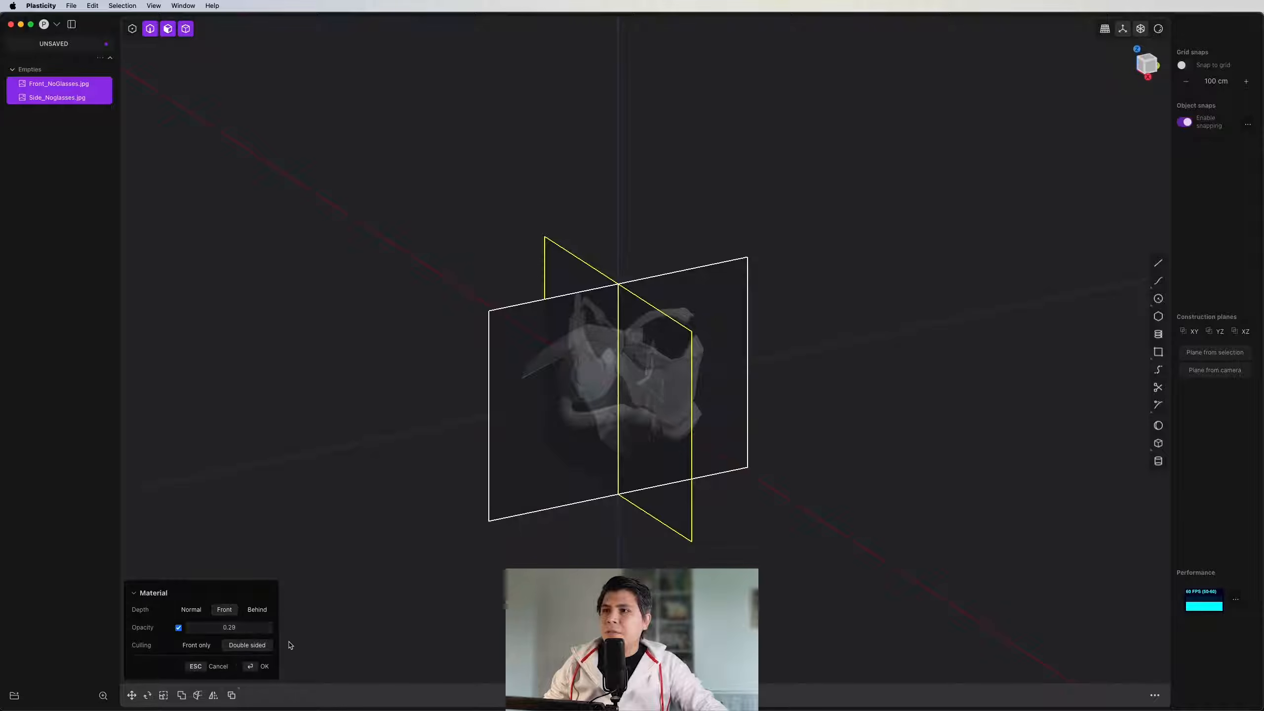
{"action": "left_click", "coordinate": [180, 649]}
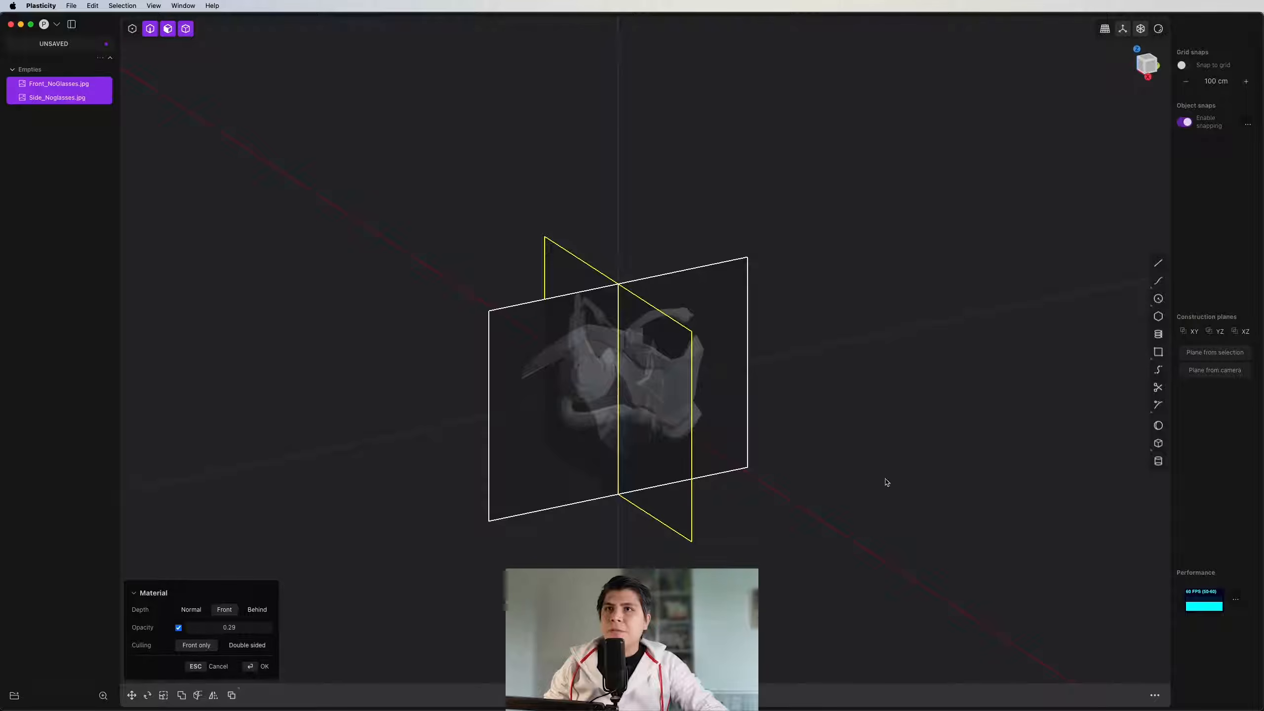
{"action": "key", "text": "Return"}
Step: Flip the side reference image horizontally by scaling it to -1 along the Y axis
{"action": "middle_click_drag", "start_coordinate": [884, 480], "coordinate": [879, 428]}
{"action": "key", "text": "1"}
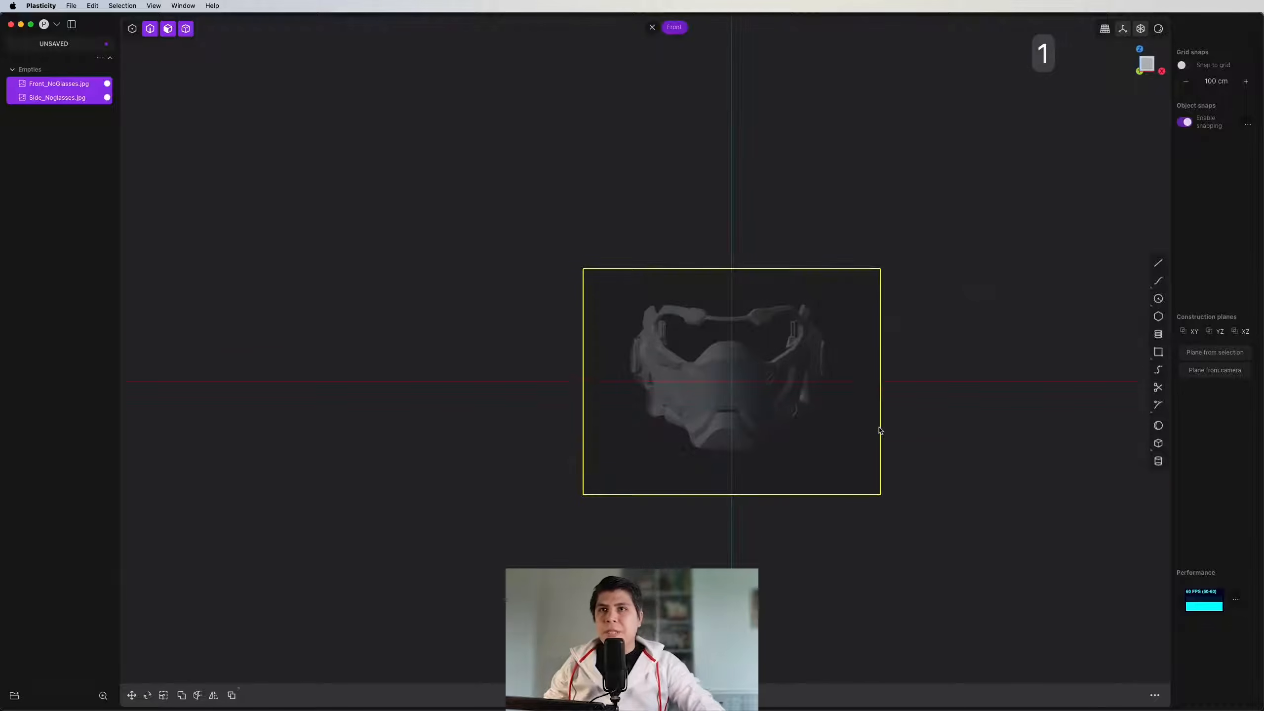
{"action": "middle_click_drag", "start_coordinate": [838, 381], "coordinate": [714, 426]}
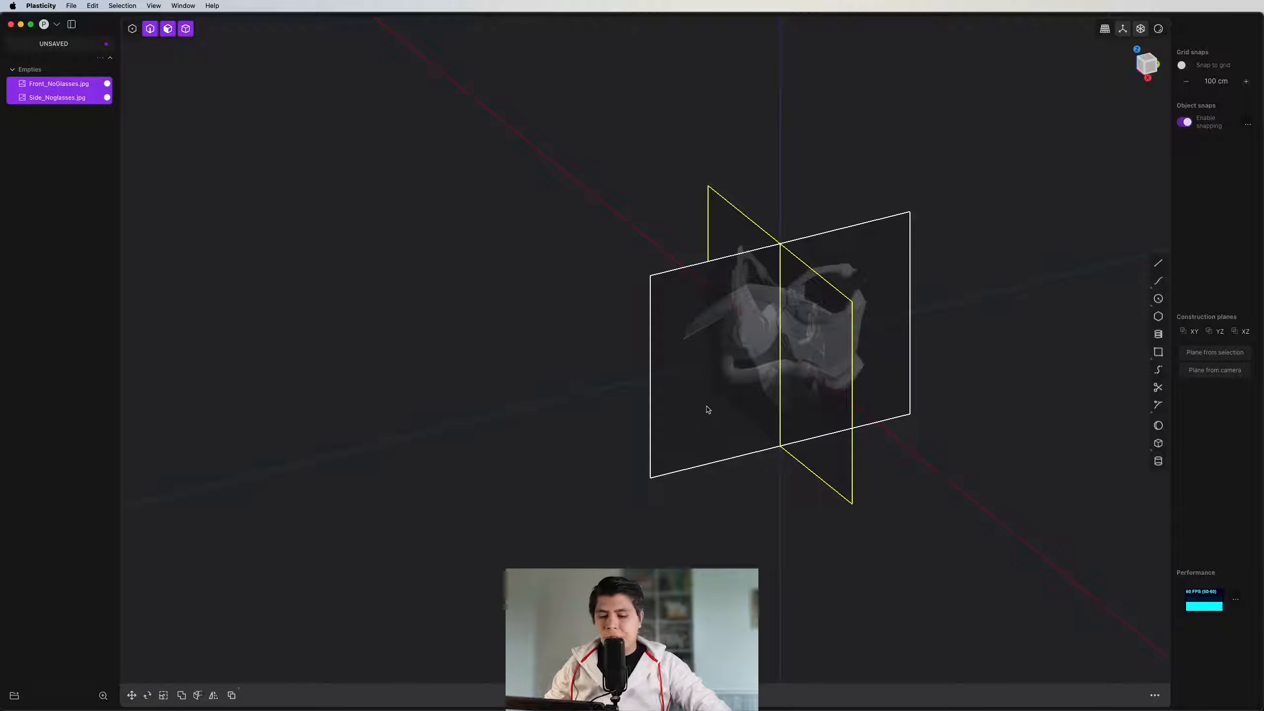
{"action": "key", "text": "3"}
{"action": "scroll", "coordinate": [914, 316], "scroll_direction": "up", "scroll_amount": 5}
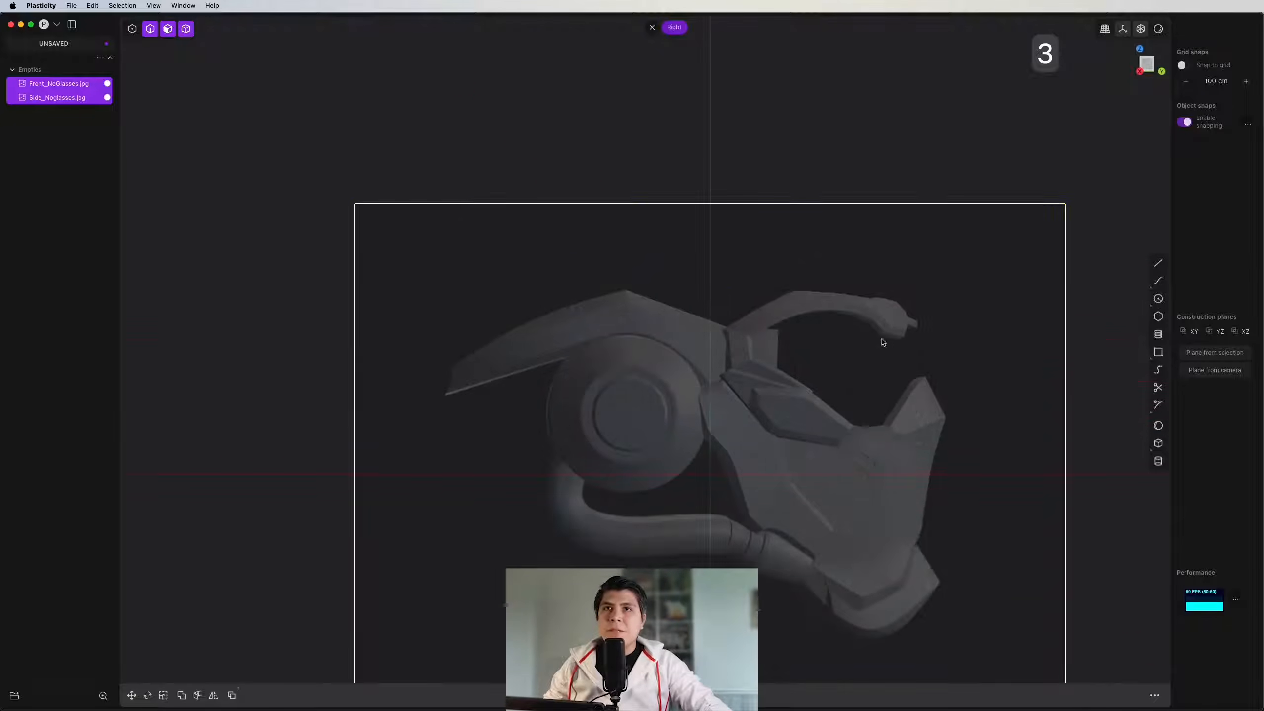
{"action": "left_click", "coordinate": [1094, 221]}
{"action": "left_click", "coordinate": [892, 266]}
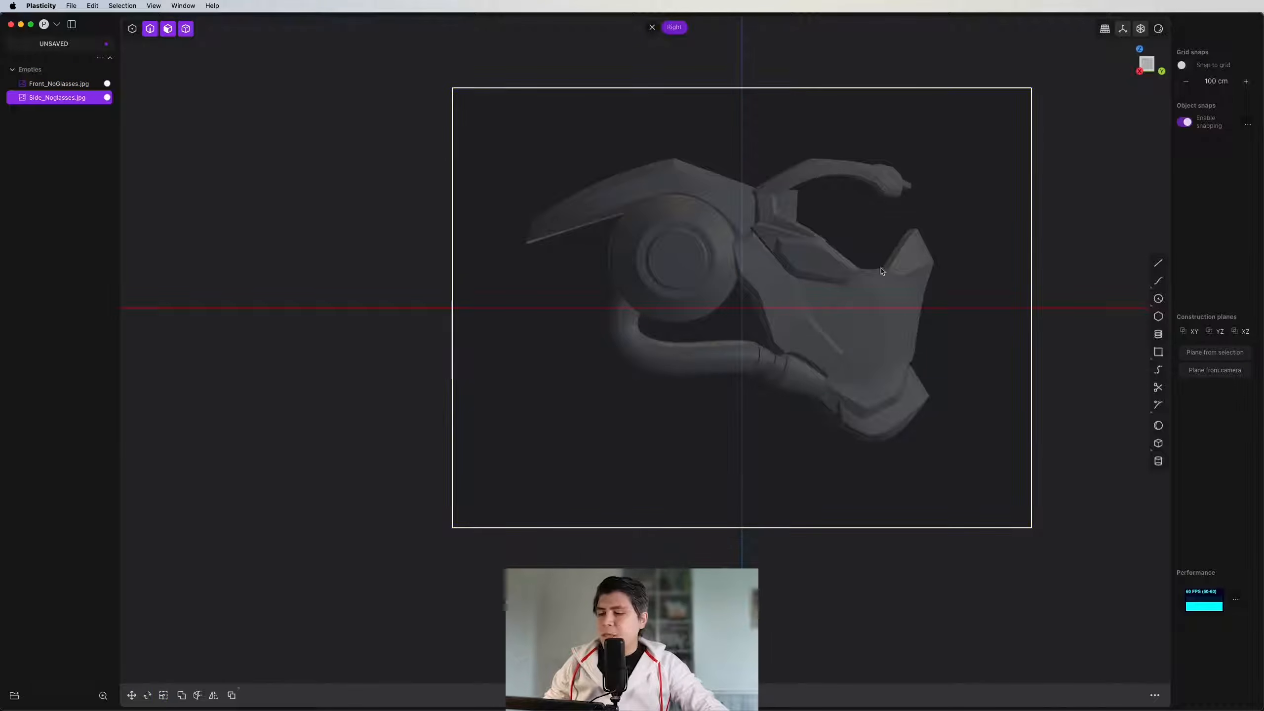
{"action": "key", "text": "s"}
{"action": "left_click_drag", "start_coordinate": [793, 308], "coordinate": [774, 308]}
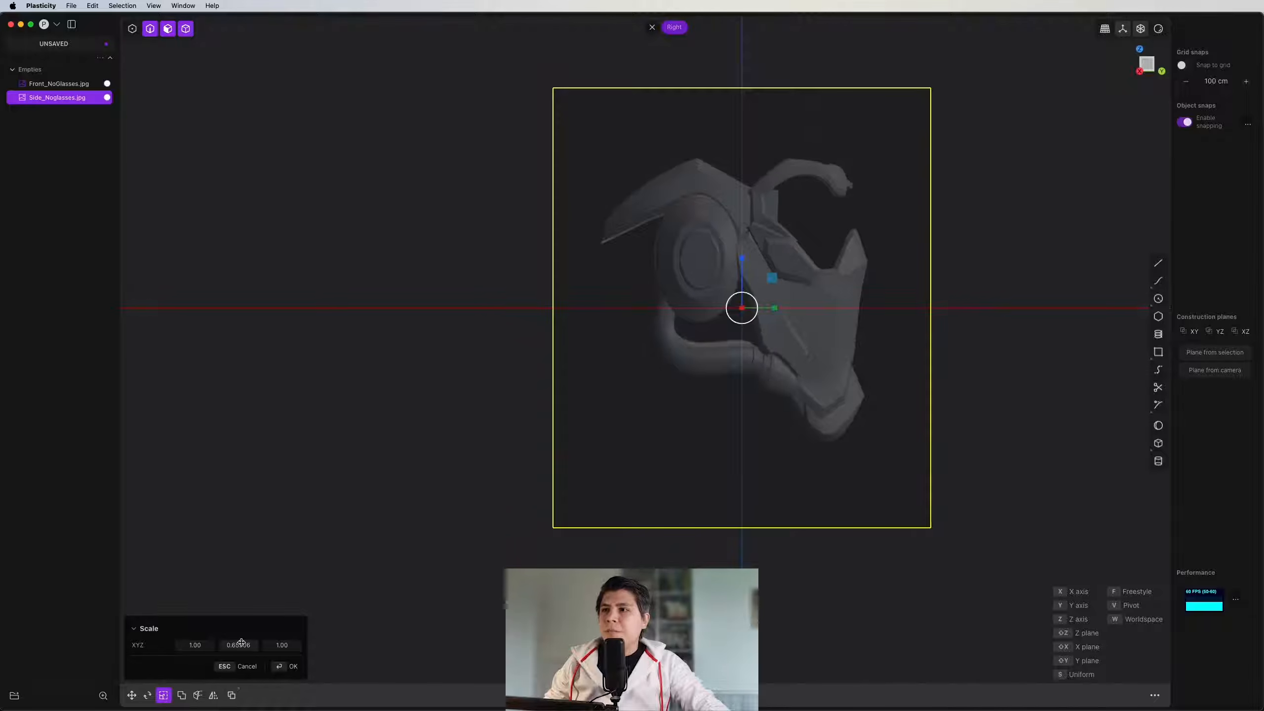
{"action": "left_click", "coordinate": [238, 645]}
{"action": "type", "text": "-1"}
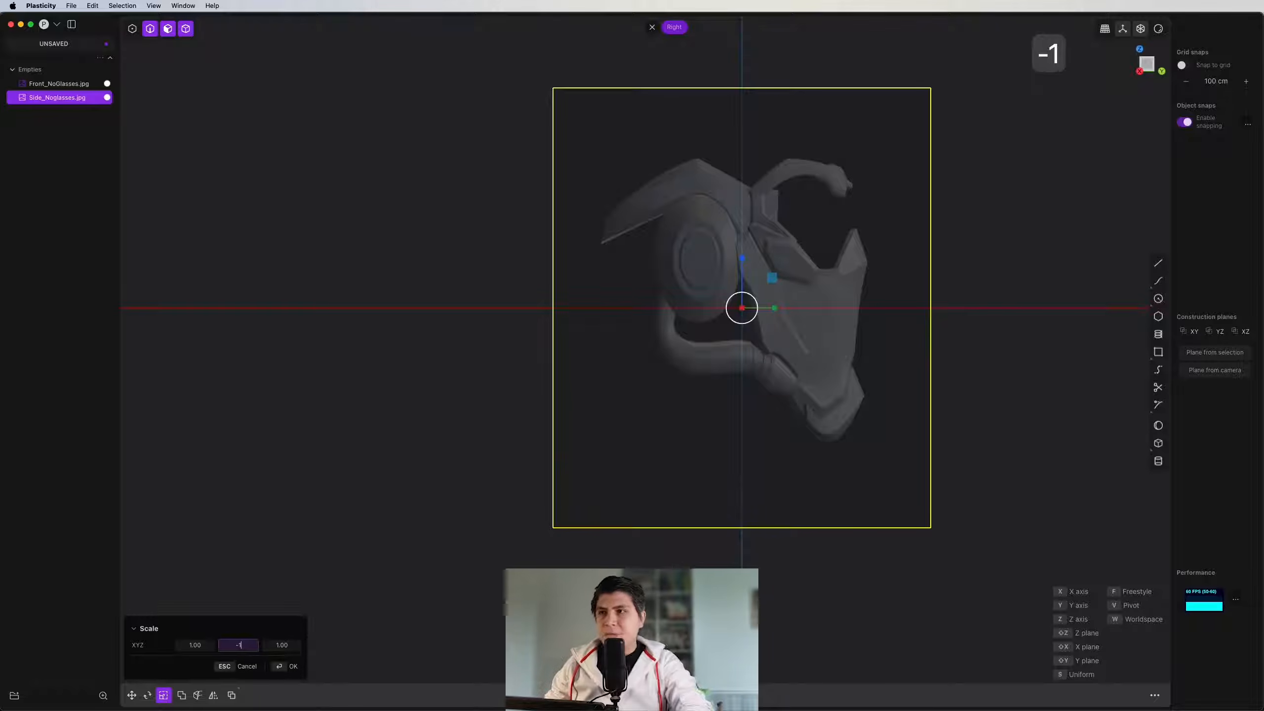
{"action": "key", "text": "Return"}
Step: Move the front reference image slightly along the X axis to centre the mask on the vertical axis
{"action": "scroll", "coordinate": [483, 288], "scroll_direction": "down", "scroll_amount": 3}
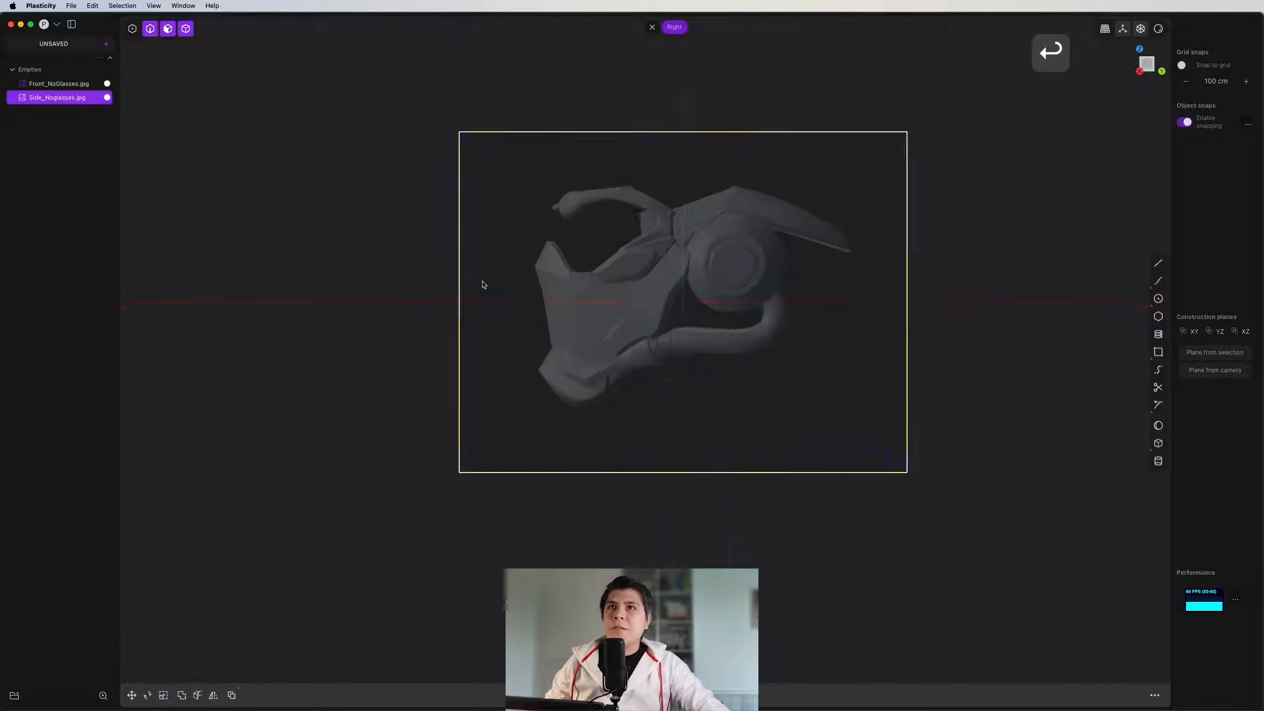
{"action": "key", "text": "1"}
{"action": "scroll", "coordinate": [612, 325], "scroll_direction": "up", "scroll_amount": 6}
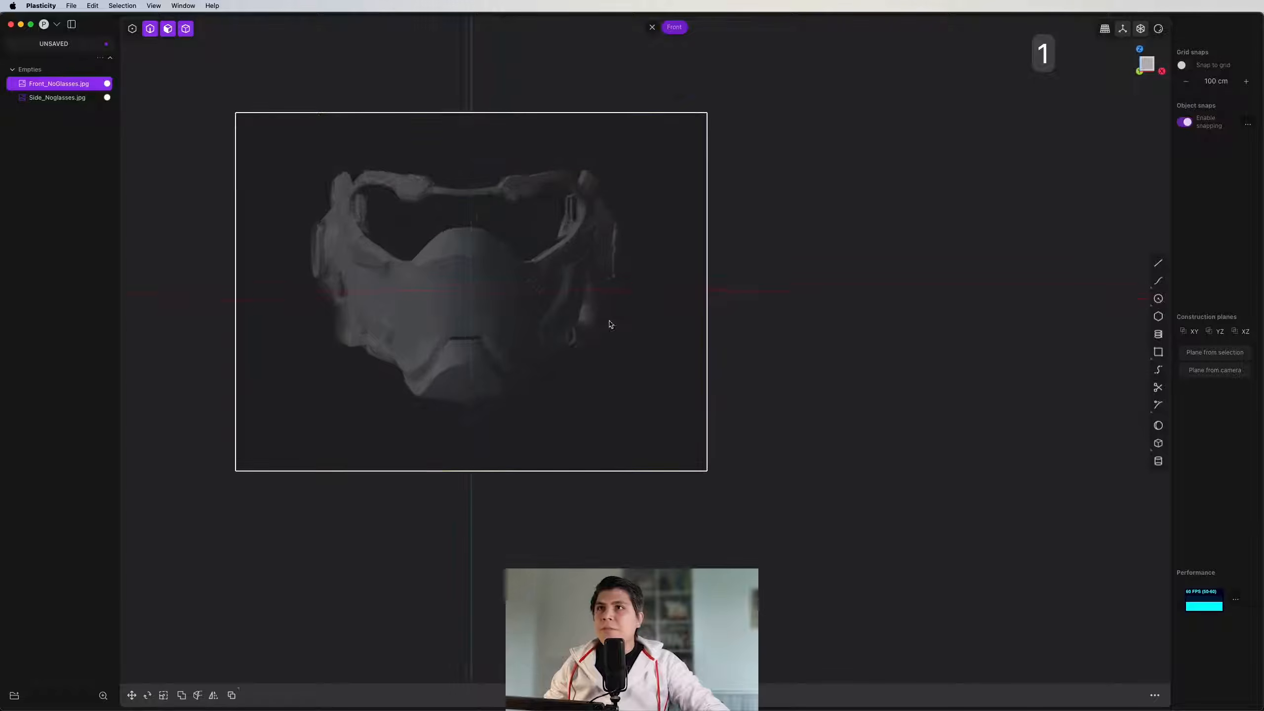
{"action": "key", "text": "g"}
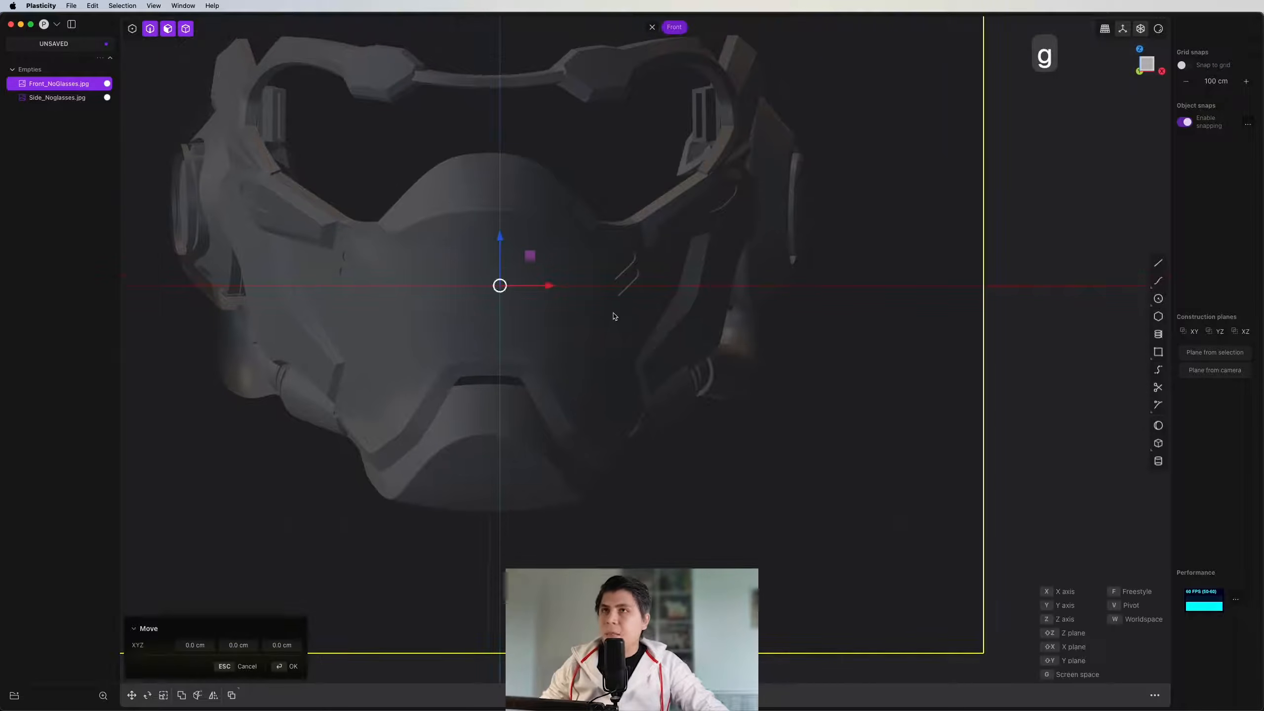
{"action": "left_click_drag", "start_coordinate": [772, 342], "coordinate": [782, 348]}
{"action": "key", "text": "Return"}
Step: Move the front reference image far back along the Y axis, clear of the modelling area
{"action": "scroll", "coordinate": [780, 347], "scroll_direction": "down", "scroll_amount": 5}
{"action": "middle_click_drag", "start_coordinate": [781, 343], "coordinate": [730, 191]}
{"action": "scroll", "coordinate": [672, 279], "scroll_direction": "up", "scroll_amount": 8}
{"action": "scroll", "coordinate": [729, 192], "scroll_direction": "down", "scroll_amount": 3}
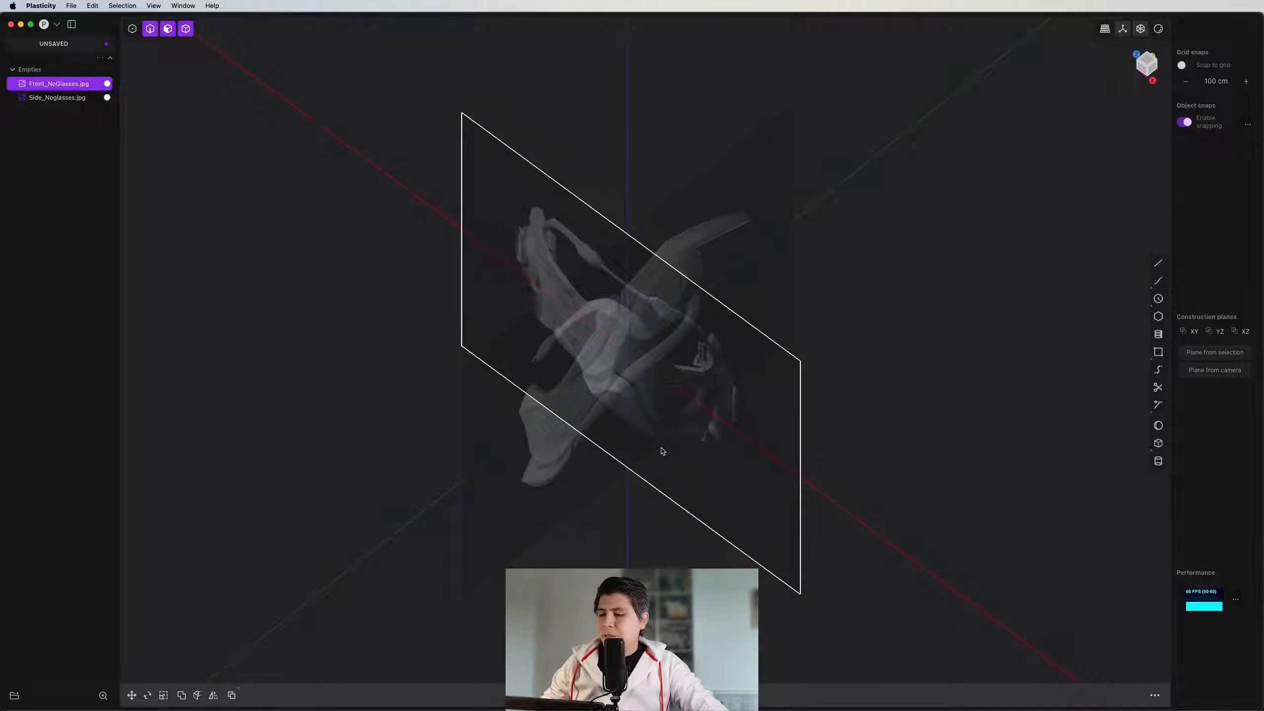
{"action": "key", "text": "g"}
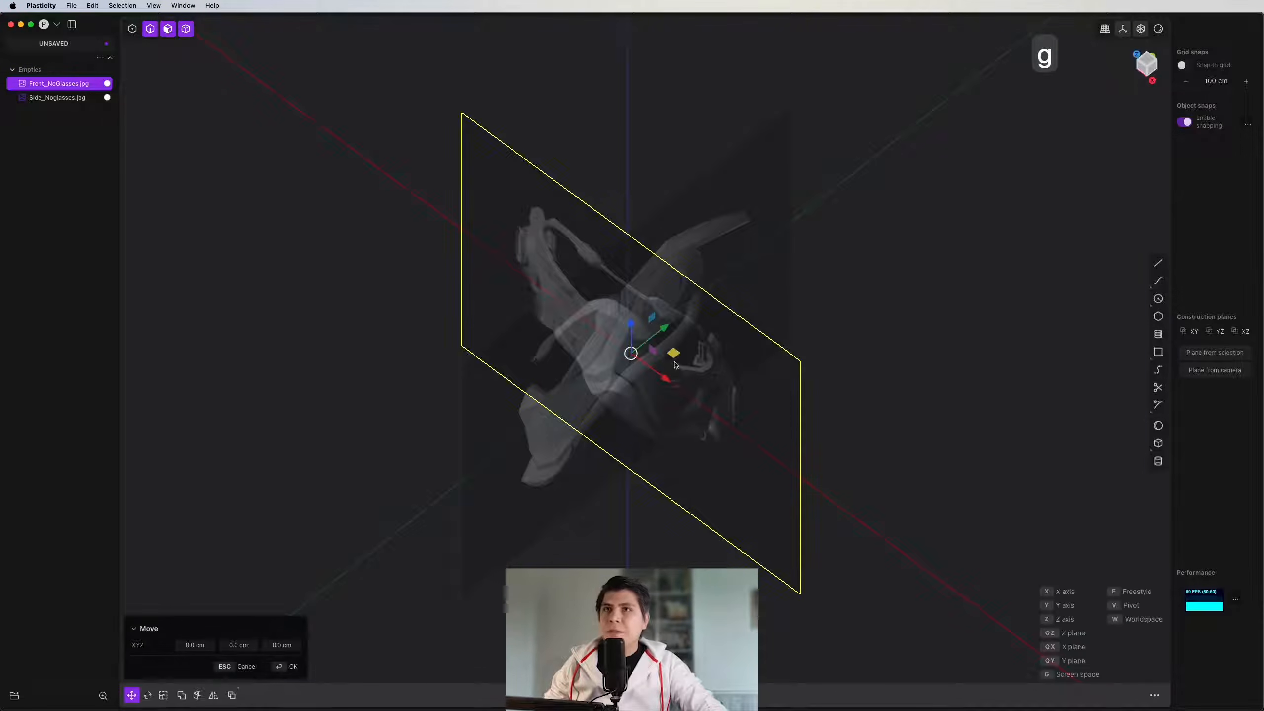
{"action": "left_click_drag", "start_coordinate": [666, 329], "coordinate": [1093, 108]}
{"action": "right_click", "coordinate": [1089, 112]}
Step: Move the side reference image far out along the negative X axis and check both images in front and right views
{"action": "left_click", "coordinate": [673, 344]}
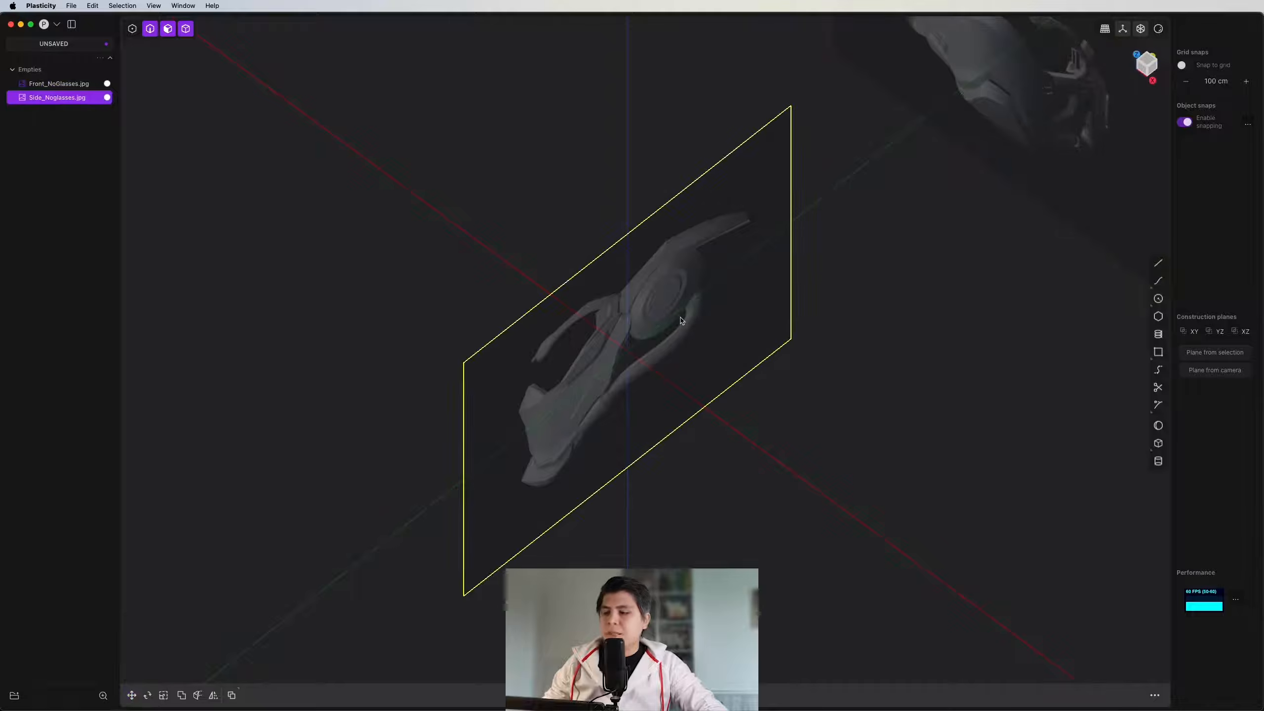
{"action": "key", "text": "g"}
{"action": "left_click_drag", "start_coordinate": [663, 377], "coordinate": [410, 194]}
{"action": "key", "text": "1"}
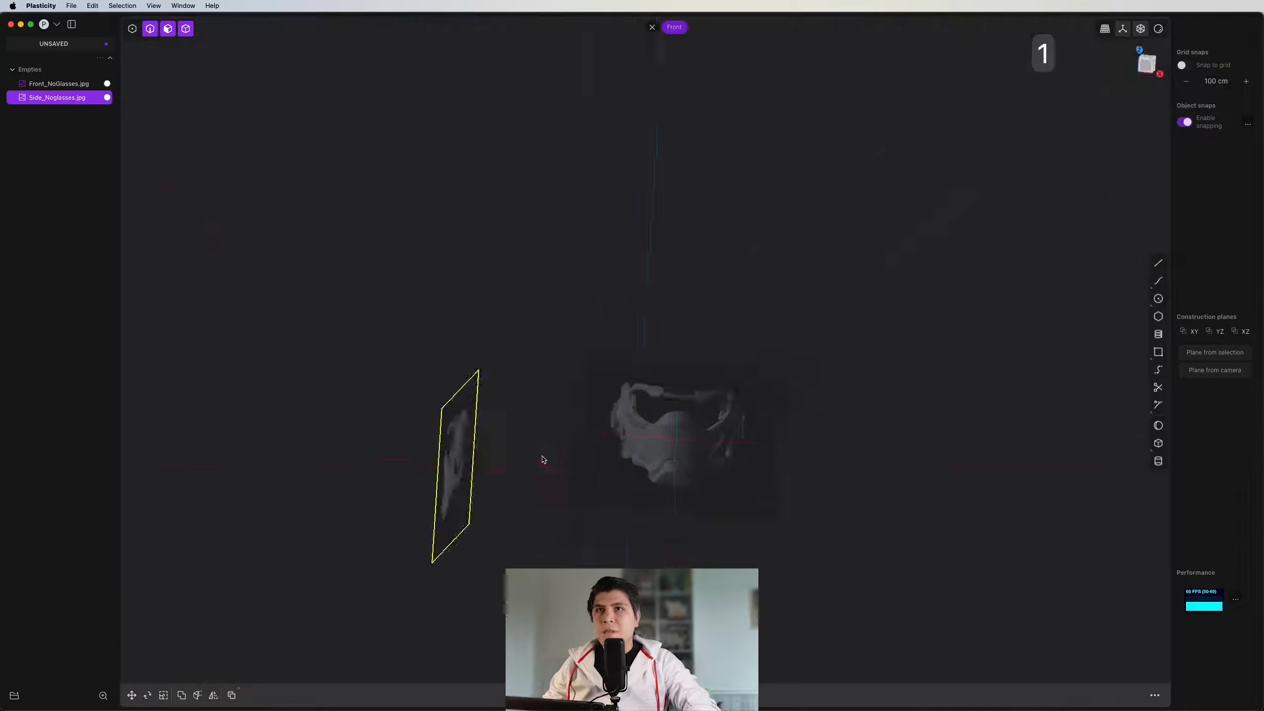
{"action": "key", "text": "3"}
{"action": "key", "text": "1"}
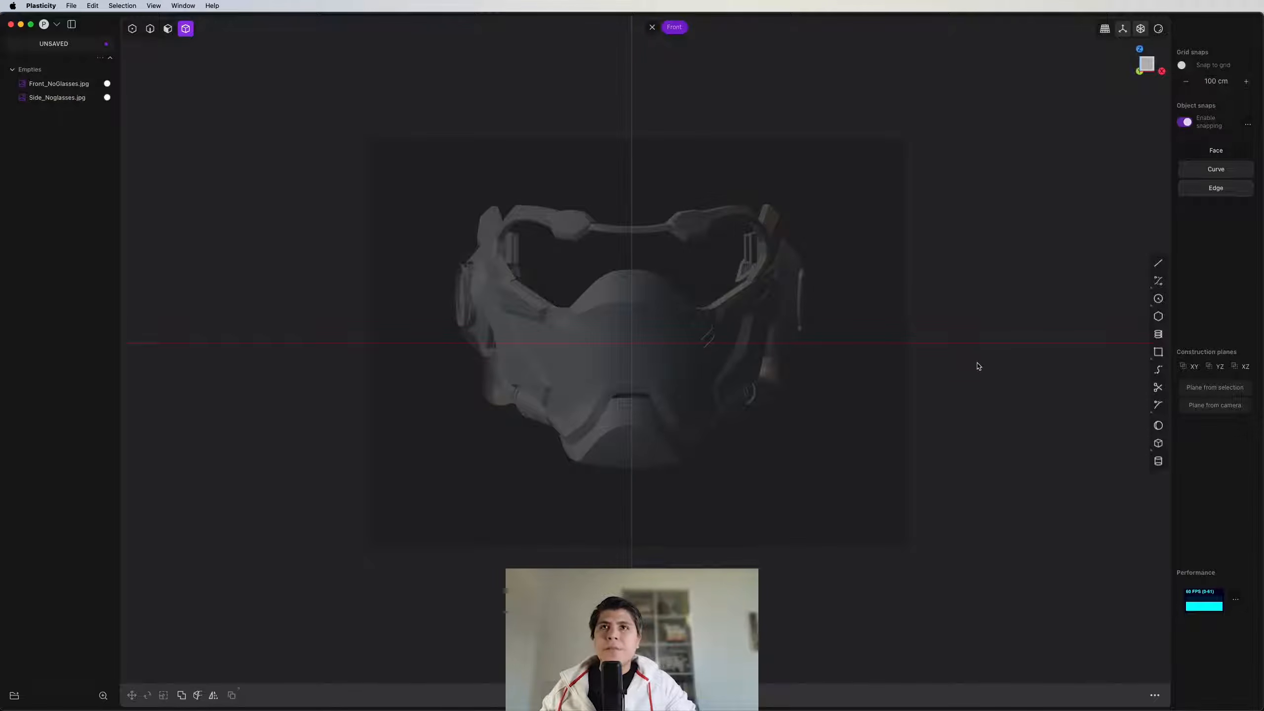
Step: Draw a three-point control curve in the front view along the mask's nose bridge, from the centre axis to the bridge's outer corner
{"action": "scroll", "coordinate": [715, 258], "scroll_direction": "up", "scroll_amount": 10}
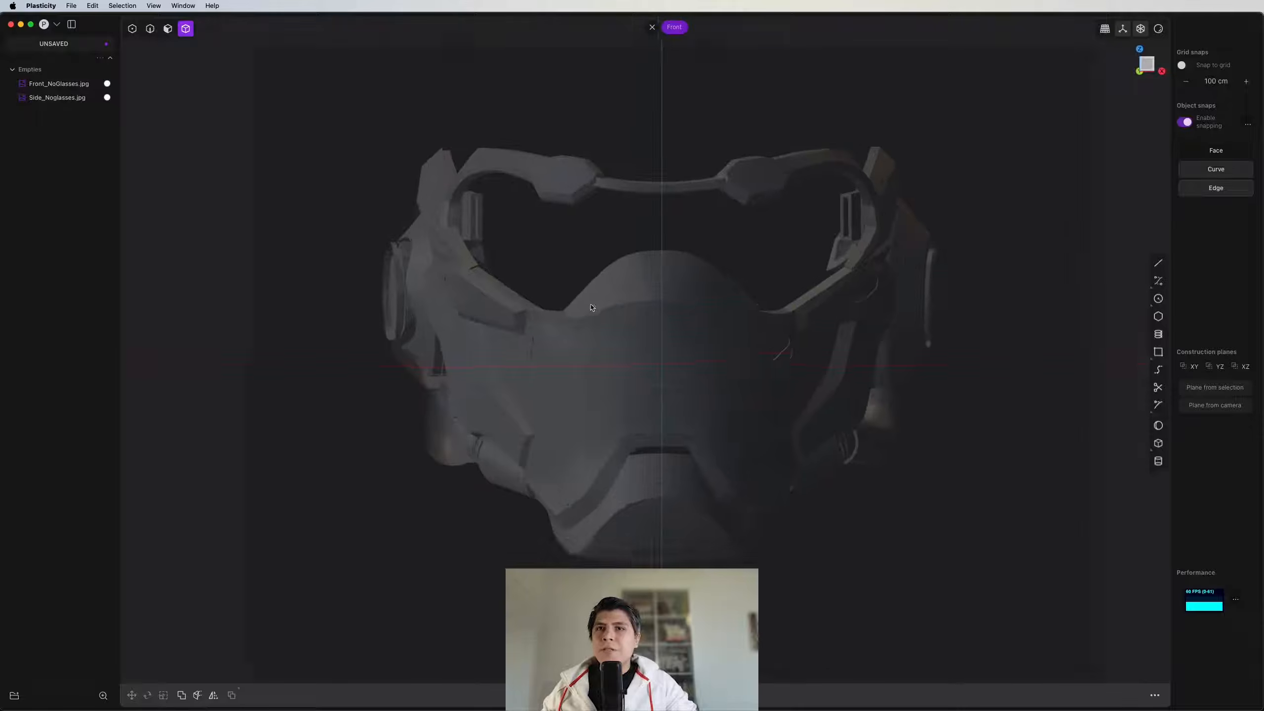
{"action": "scroll", "coordinate": [715, 258], "scroll_direction": "down", "scroll_amount": 10}
{"action": "scroll", "coordinate": [710, 316], "scroll_direction": "up", "scroll_amount": 10}
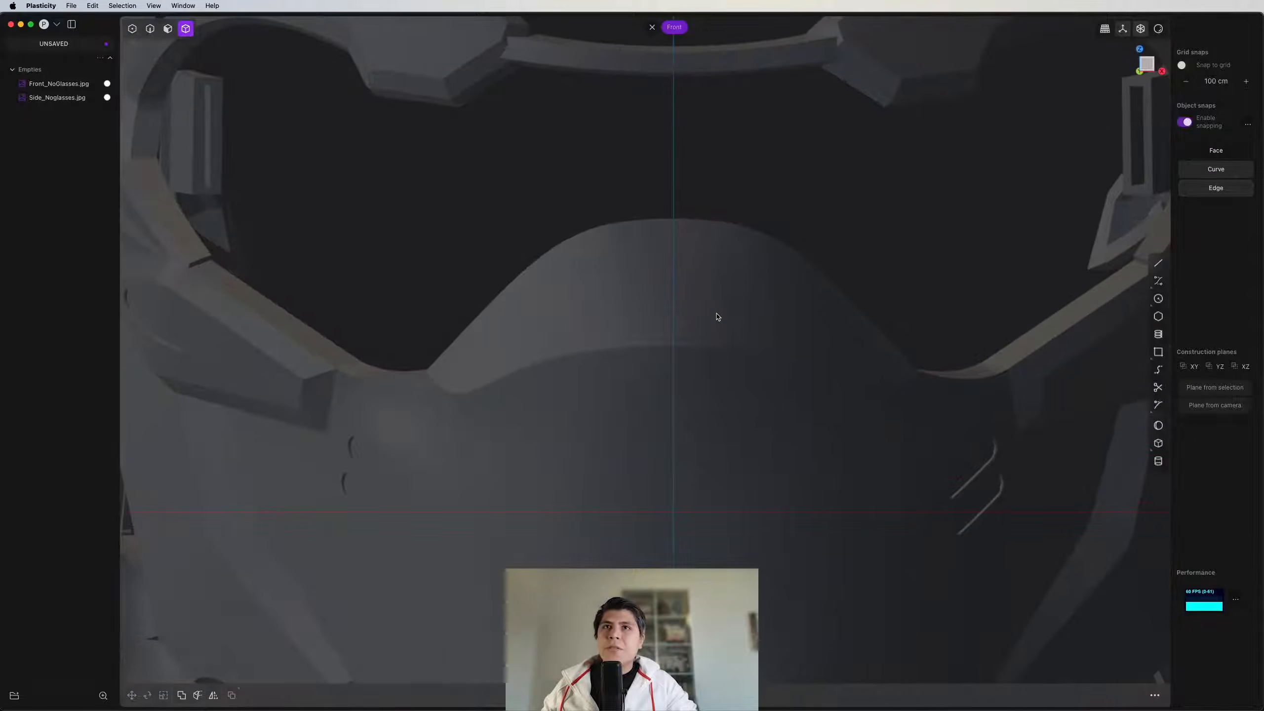
{"action": "scroll", "coordinate": [574, 329], "scroll_direction": "down", "scroll_amount": 3}
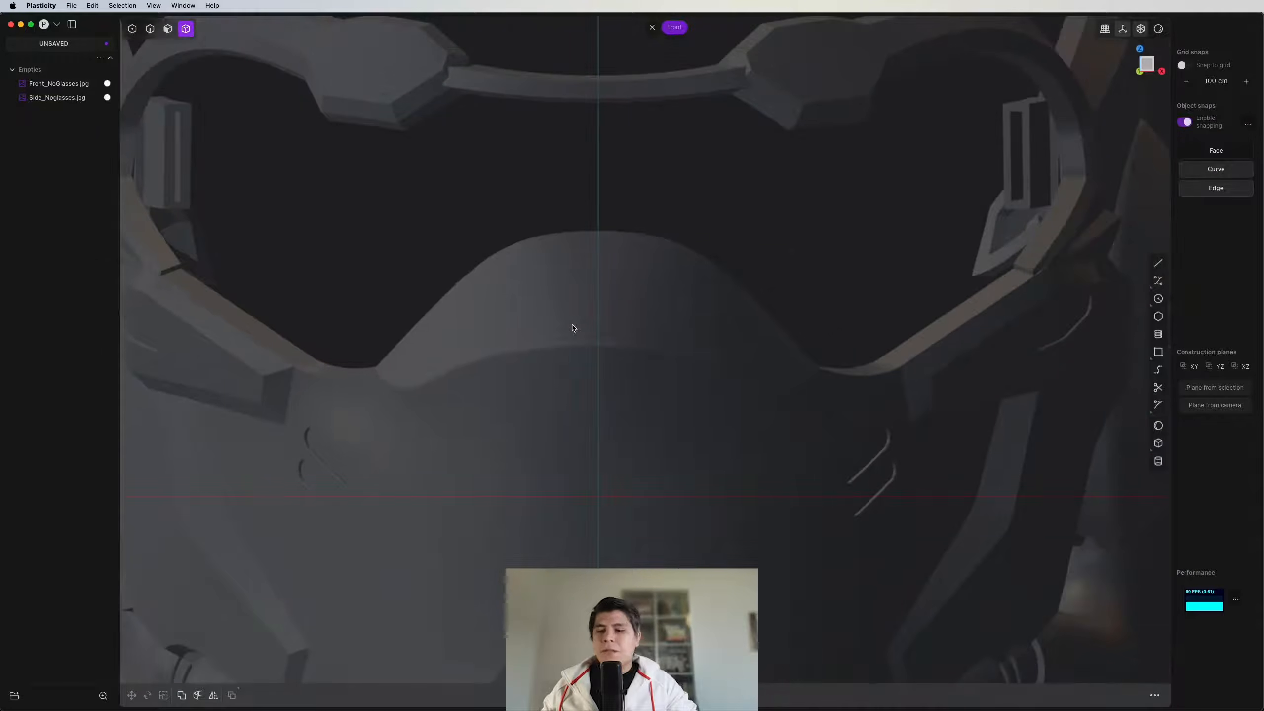
{"action": "key", "text": "ctrl+super+c"}
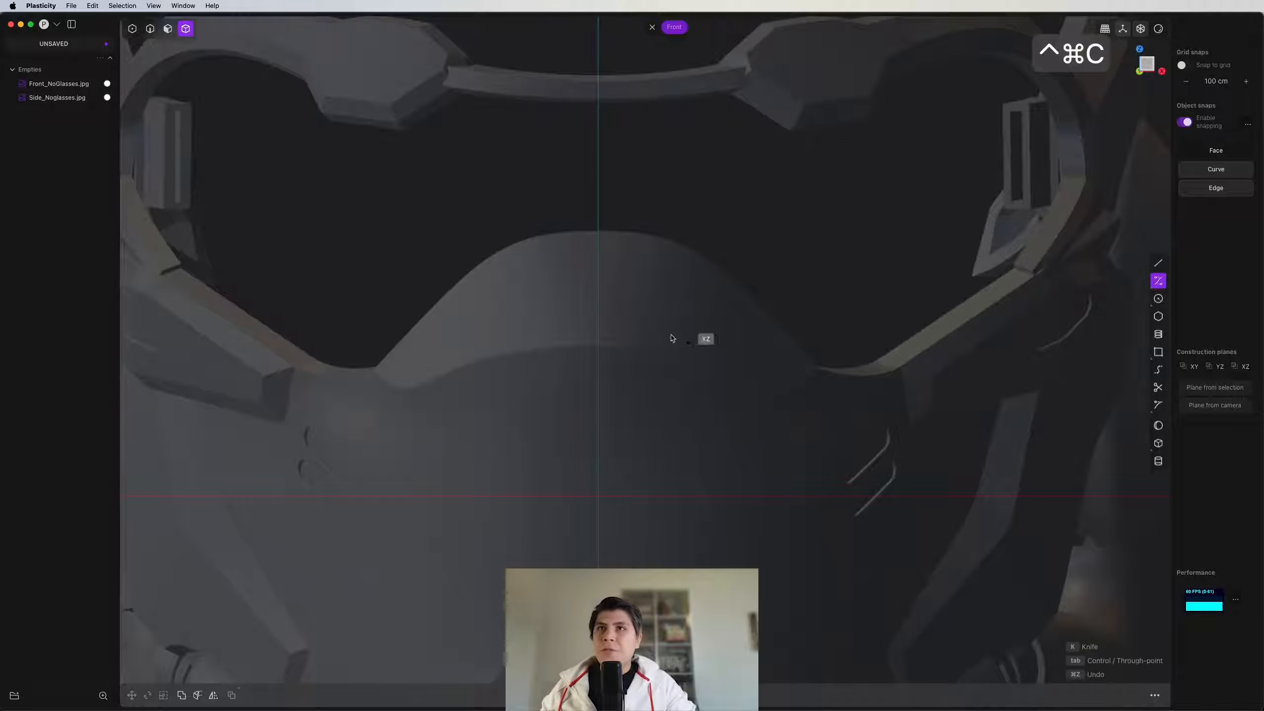
{"action": "scroll", "coordinate": [672, 338], "scroll_direction": "up", "scroll_amount": 5}
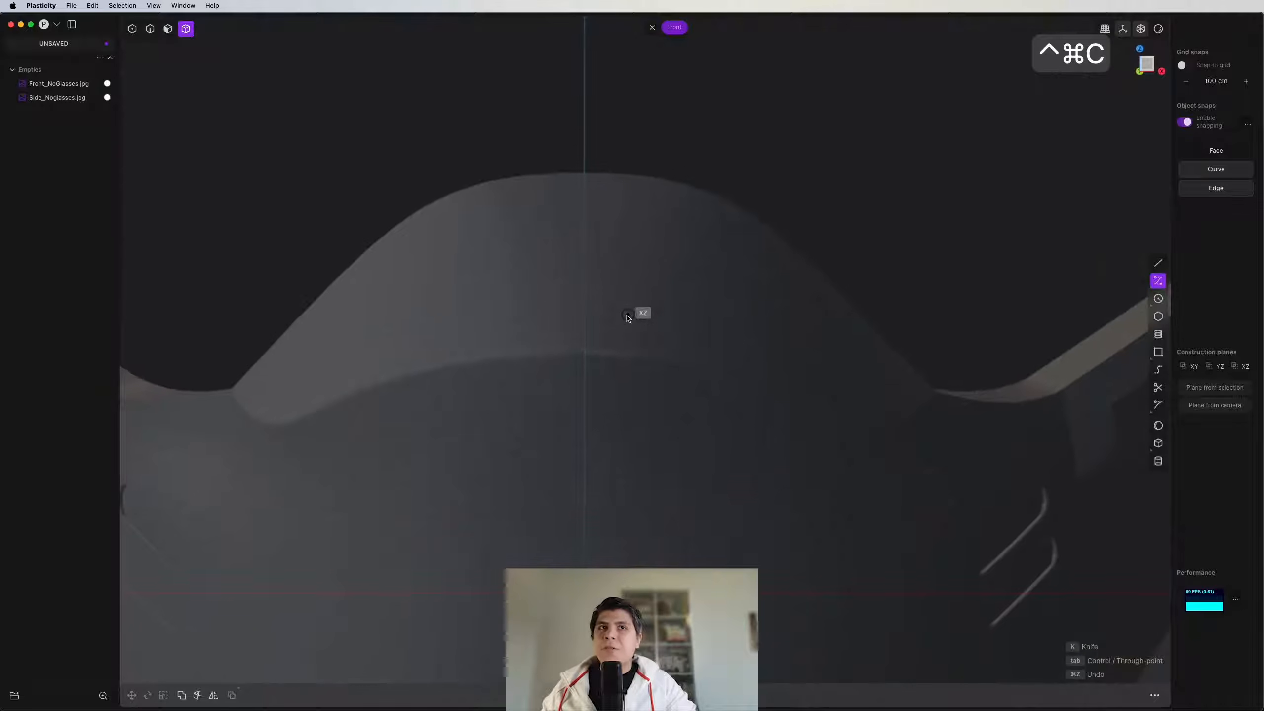
{"action": "left_click", "coordinate": [585, 173]}
{"action": "left_click", "coordinate": [795, 173]}
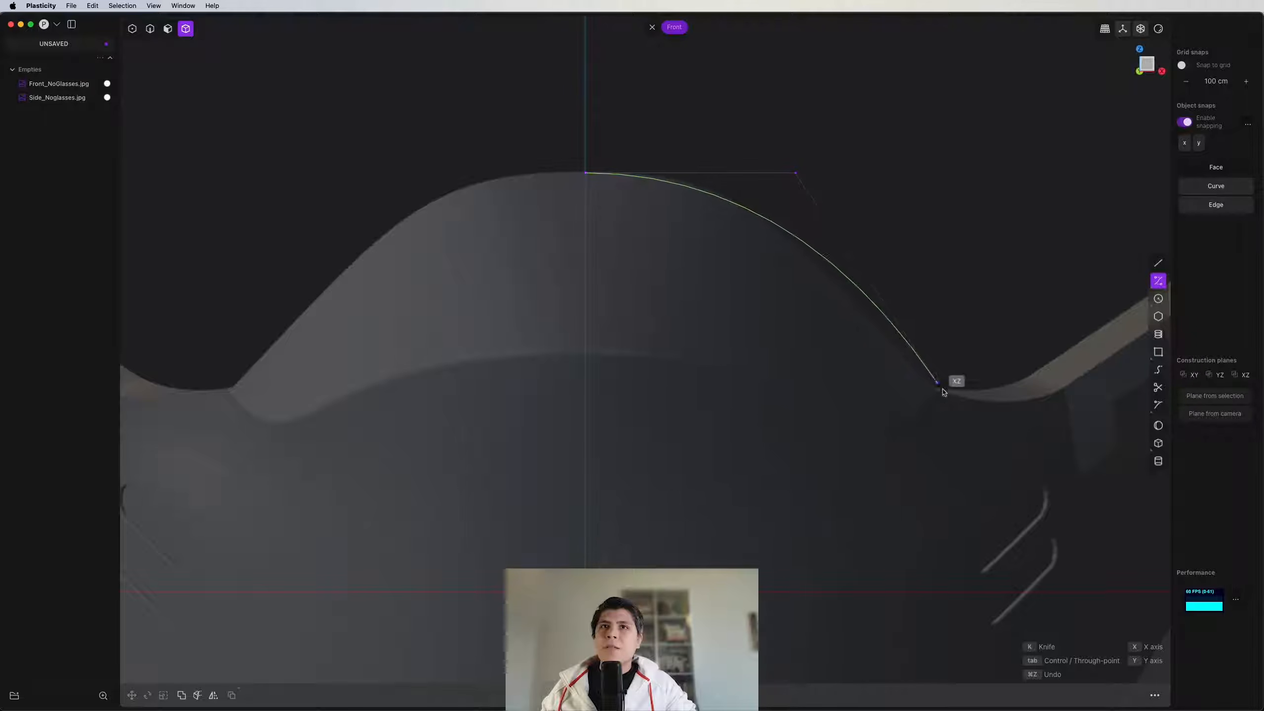
{"action": "left_click", "coordinate": [936, 390]}
Step: Reshape the nose-bridge curve by moving its two inner control points to follow the reference edge
{"action": "key", "text": "1"}
{"action": "key", "text": "shift+s"}
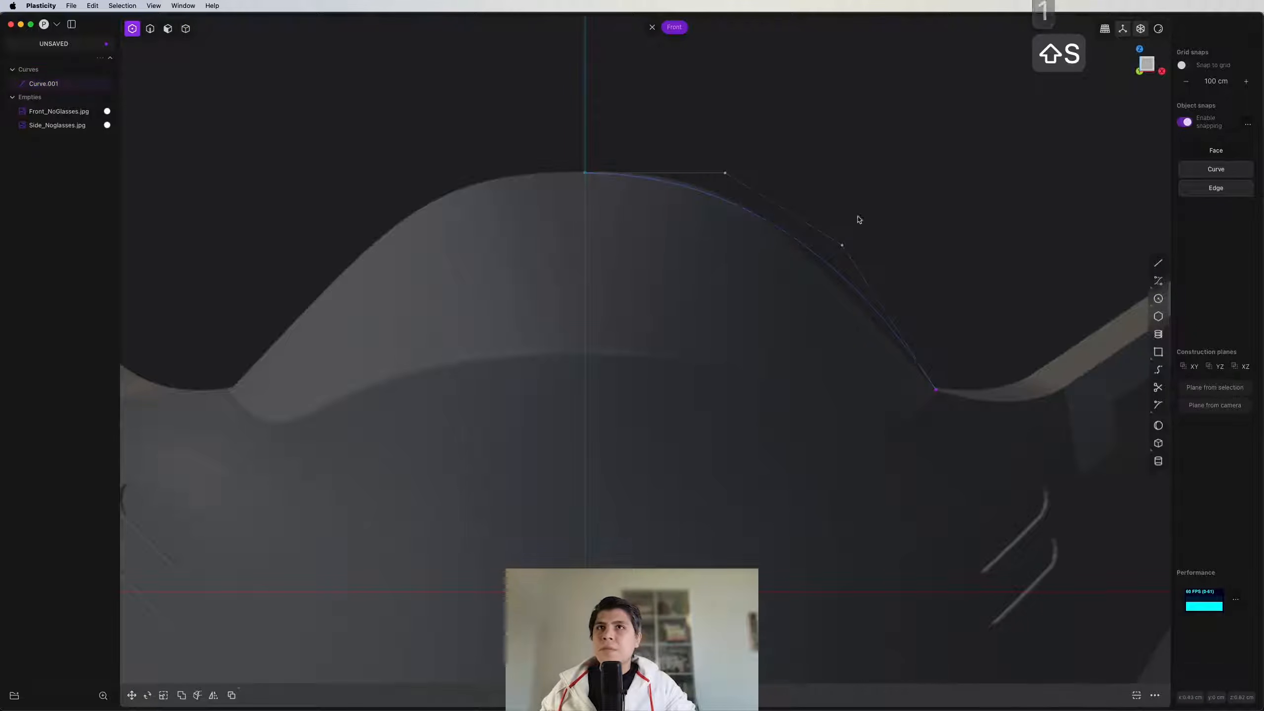
{"action": "left_click_drag", "start_coordinate": [866, 206], "coordinate": [770, 326]}
{"action": "key", "text": "g"}
{"action": "key", "text": "g"}
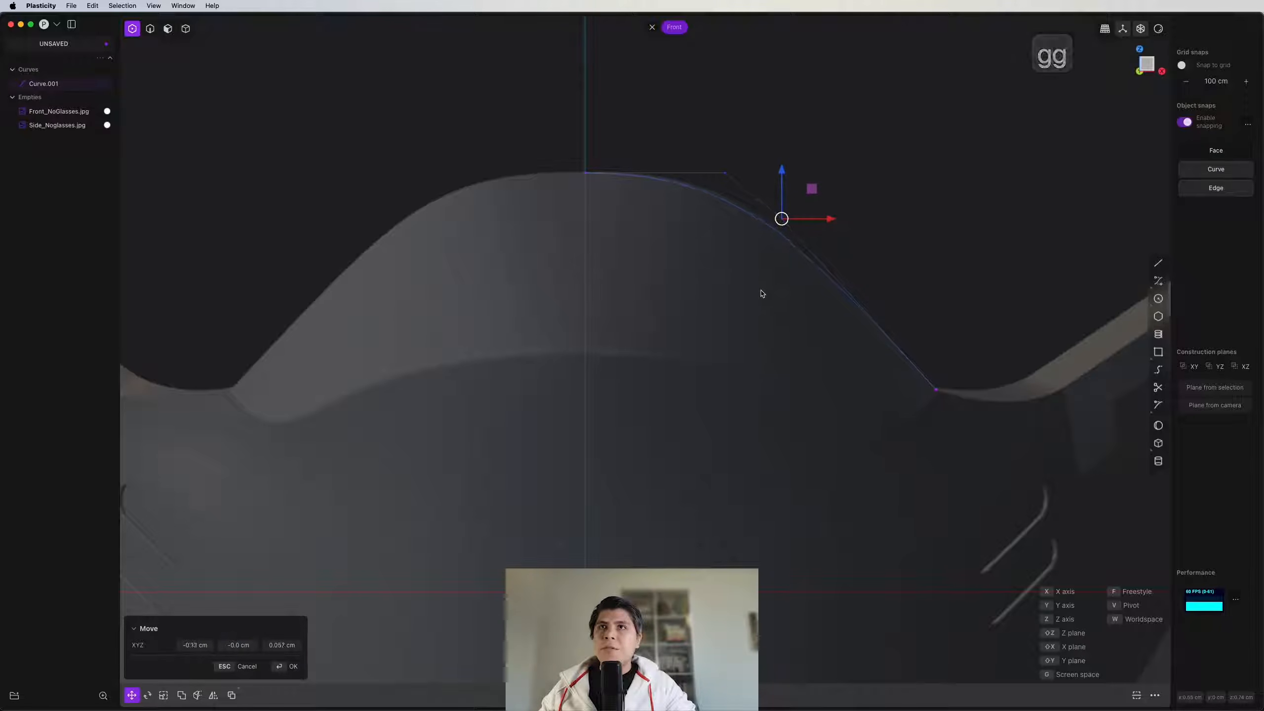
{"action": "key", "text": "Escape"}
{"action": "key", "text": "g"}
{"action": "left_click_drag", "start_coordinate": [777, 173], "coordinate": [784, 174]}
{"action": "right_click", "coordinate": [785, 176]}
{"action": "key", "text": "g"}
Step: Draw a three-point control curve in the right view along the nose bridge's slanted edge, starting level with the front curve's upper end
{"action": "key", "text": "2"}
{"action": "left_click_drag", "start_coordinate": [886, 221], "coordinate": [733, 350]}
{"action": "scroll", "coordinate": [731, 352], "scroll_direction": "down", "scroll_amount": 2}
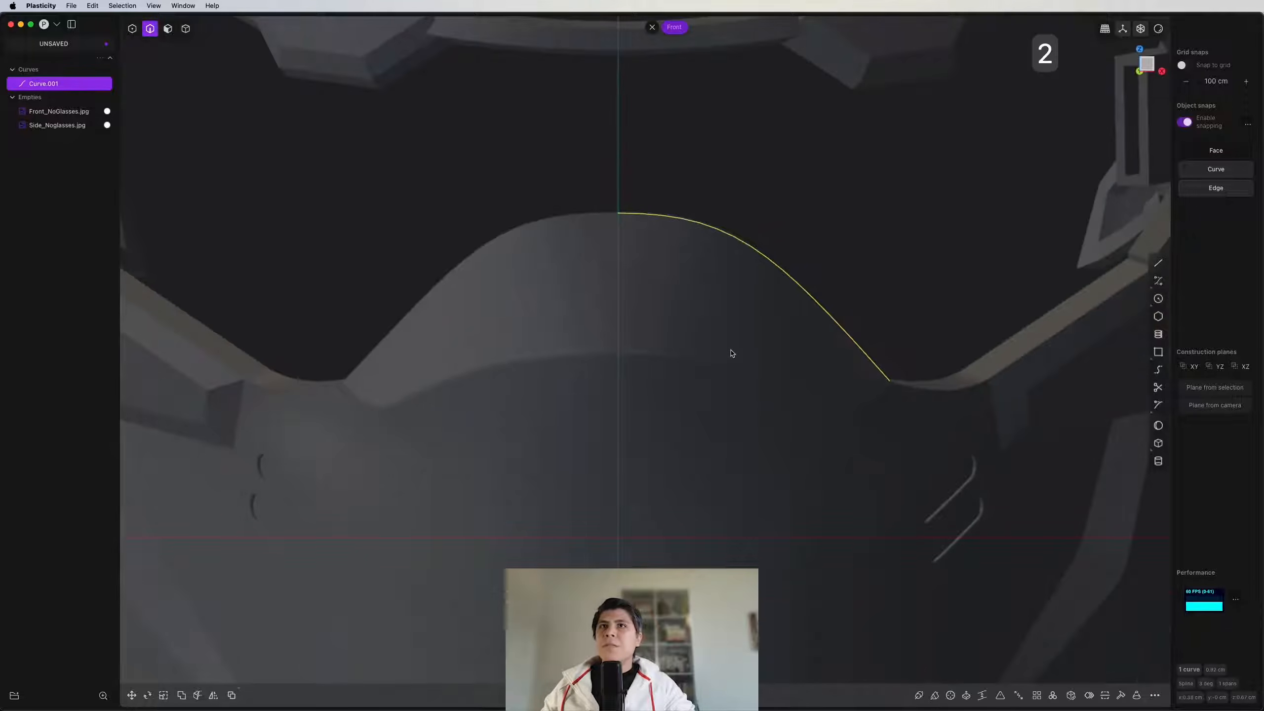
{"action": "key", "text": "3"}
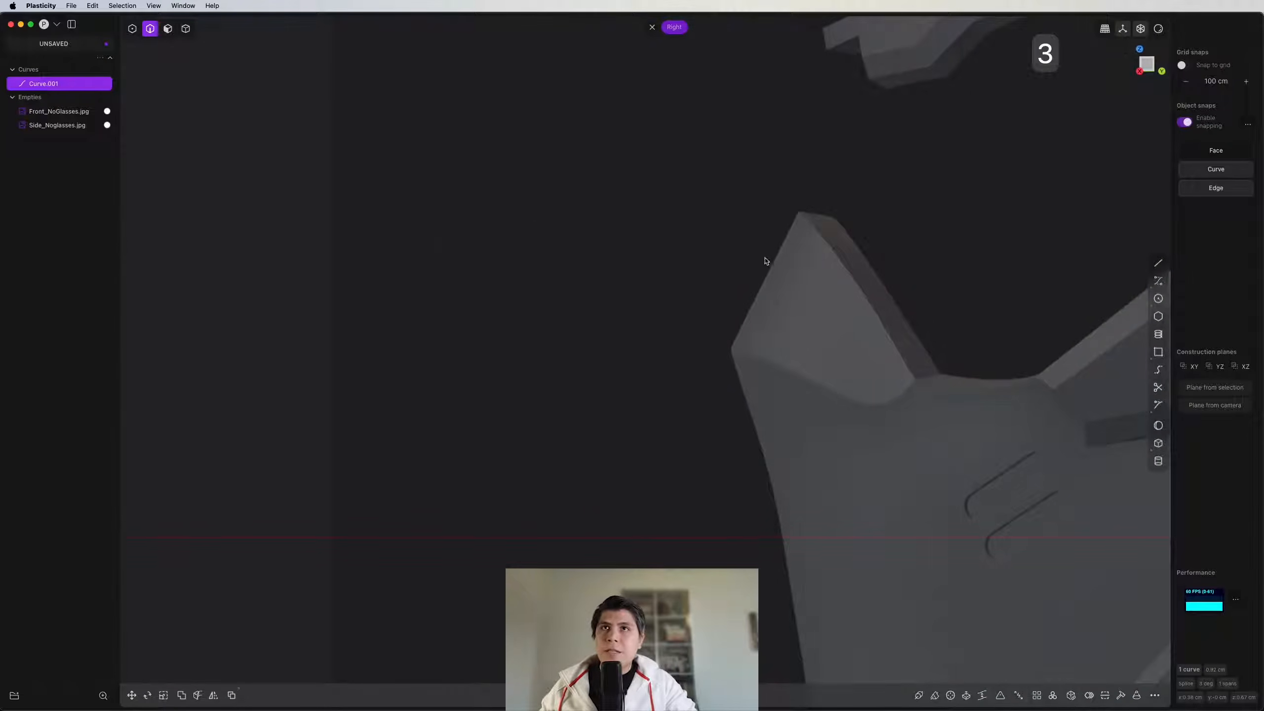
{"action": "scroll", "coordinate": [765, 262], "scroll_direction": "down", "scroll_amount": 3}
{"action": "middle_click_drag", "start_coordinate": [765, 261], "coordinate": [408, 253], "text": "shift"}
{"action": "scroll", "coordinate": [547, 291], "scroll_direction": "down", "scroll_amount": 1}
{"action": "scroll", "coordinate": [548, 290], "scroll_direction": "up", "scroll_amount": 2}
{"action": "middle_click_drag", "start_coordinate": [571, 297], "coordinate": [590, 302], "text": "shift"}
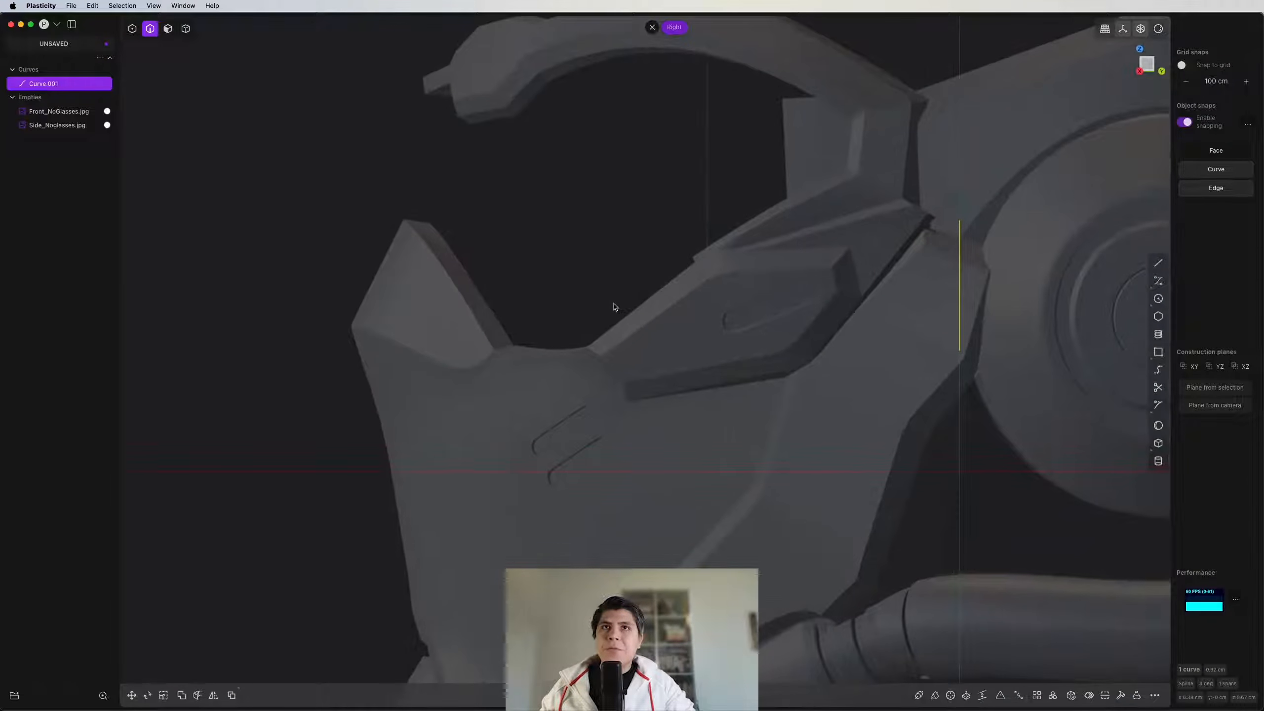
{"action": "key", "text": "ctrl+super+c"}
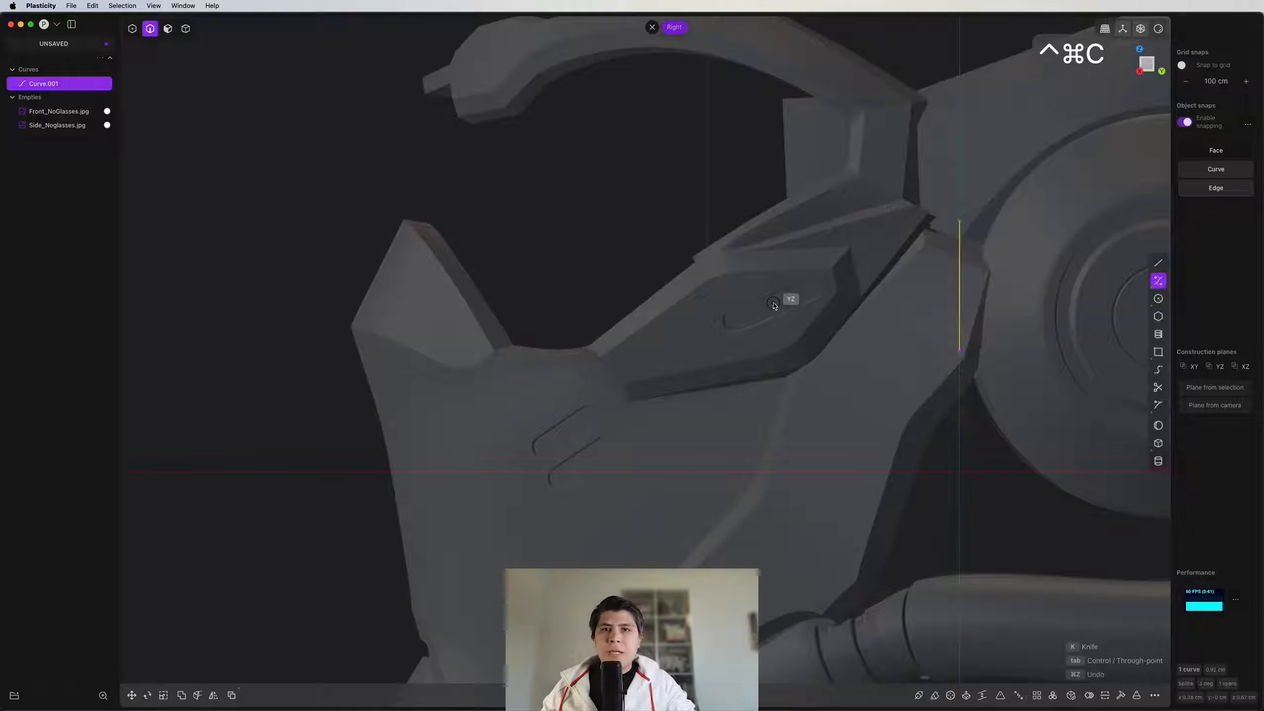
{"action": "key", "text": "1"}
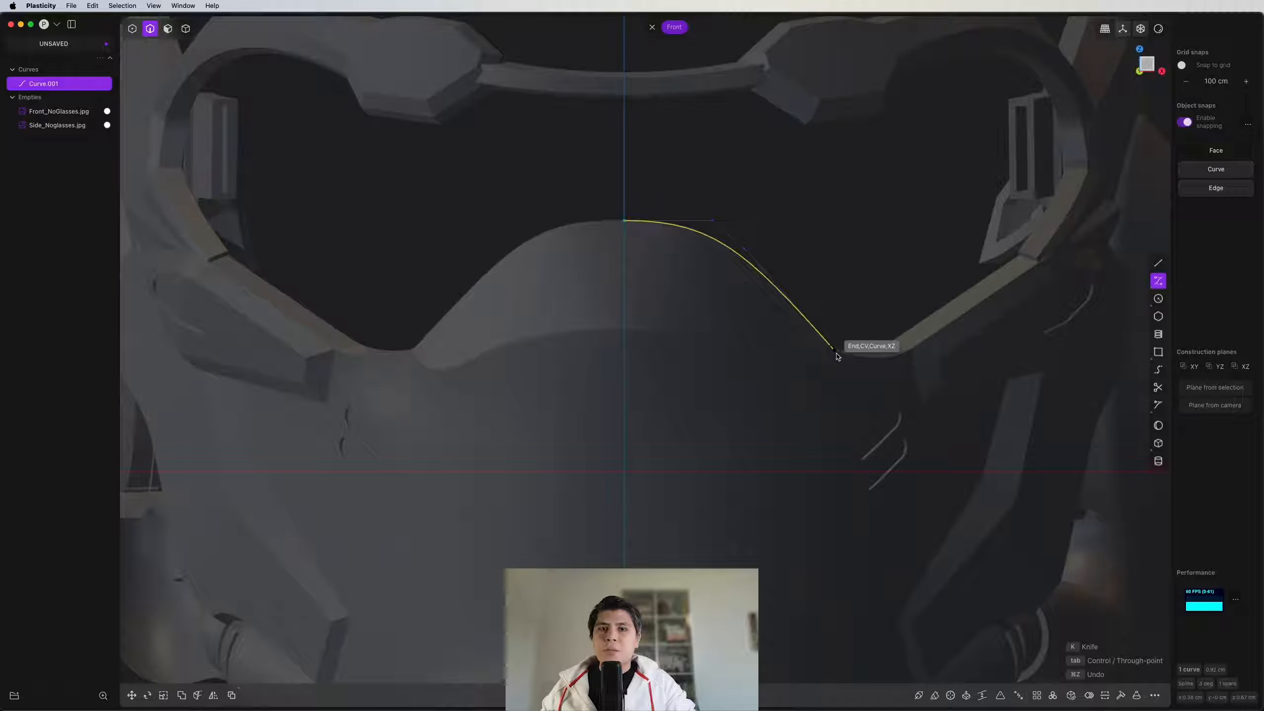
{"action": "key", "text": "3"}
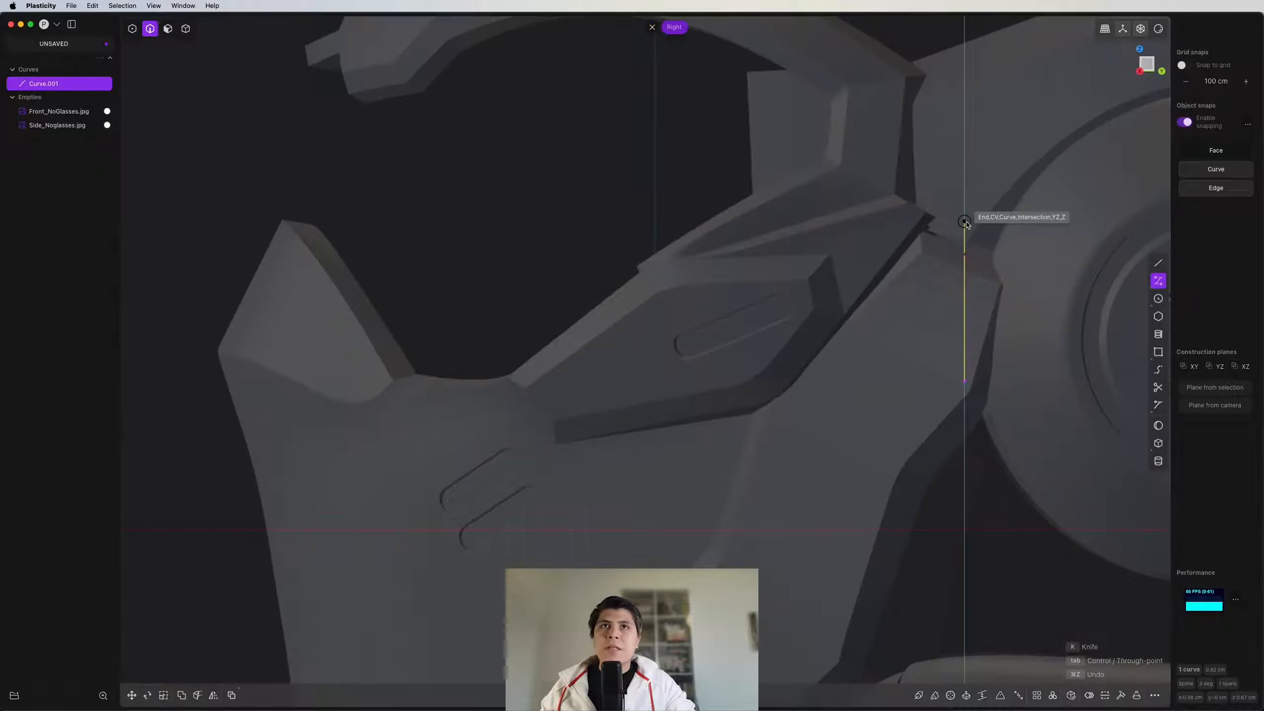
{"action": "left_click", "coordinate": [965, 221]}
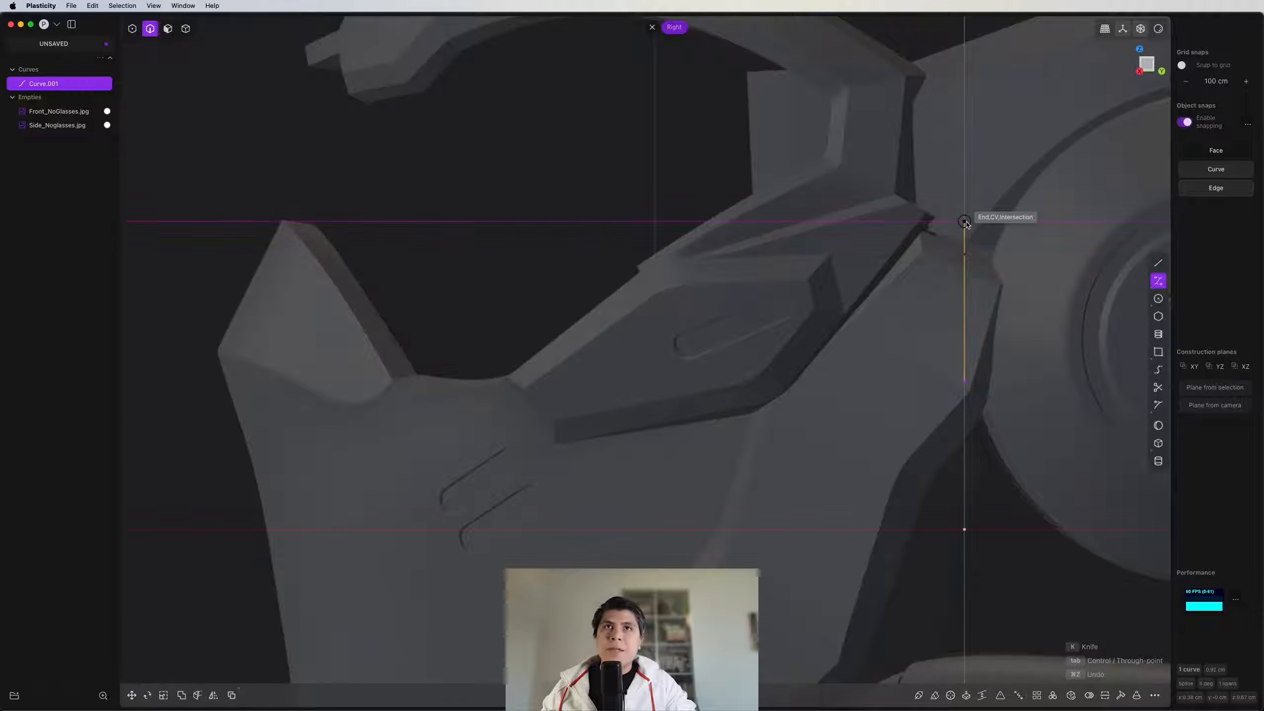
{"action": "left_click", "coordinate": [282, 221]}
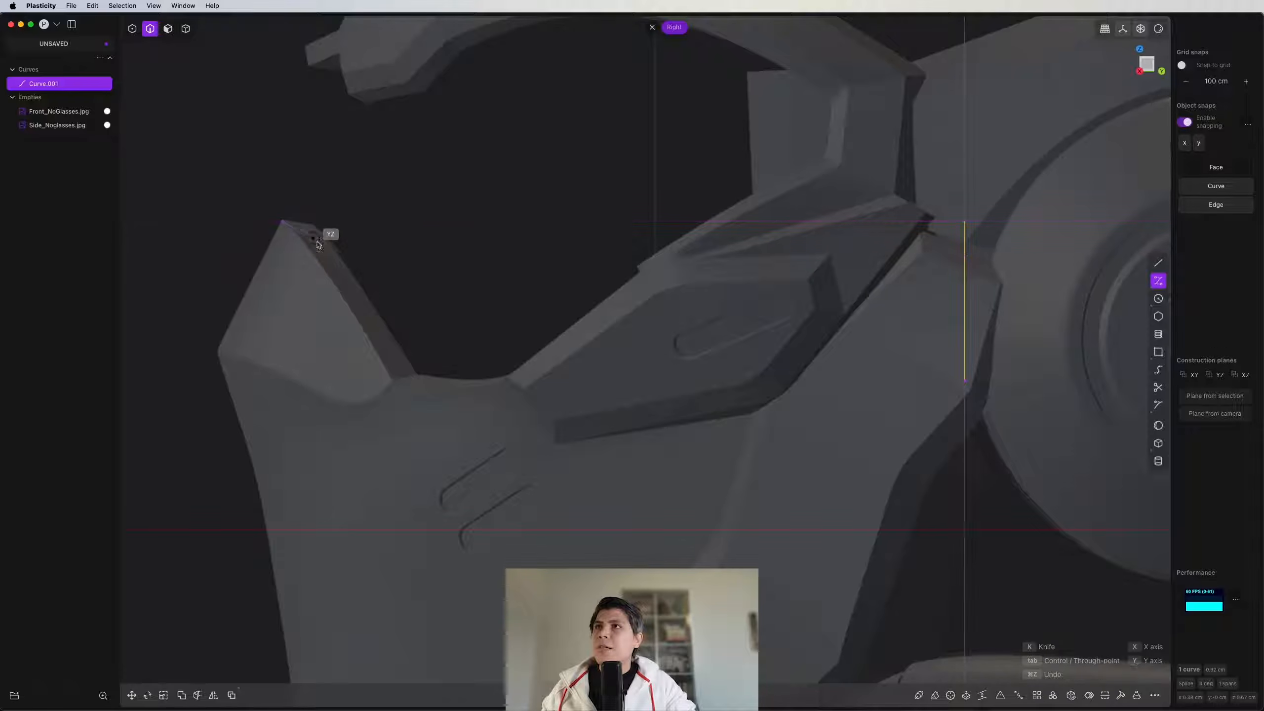
{"action": "left_click", "coordinate": [355, 297]}
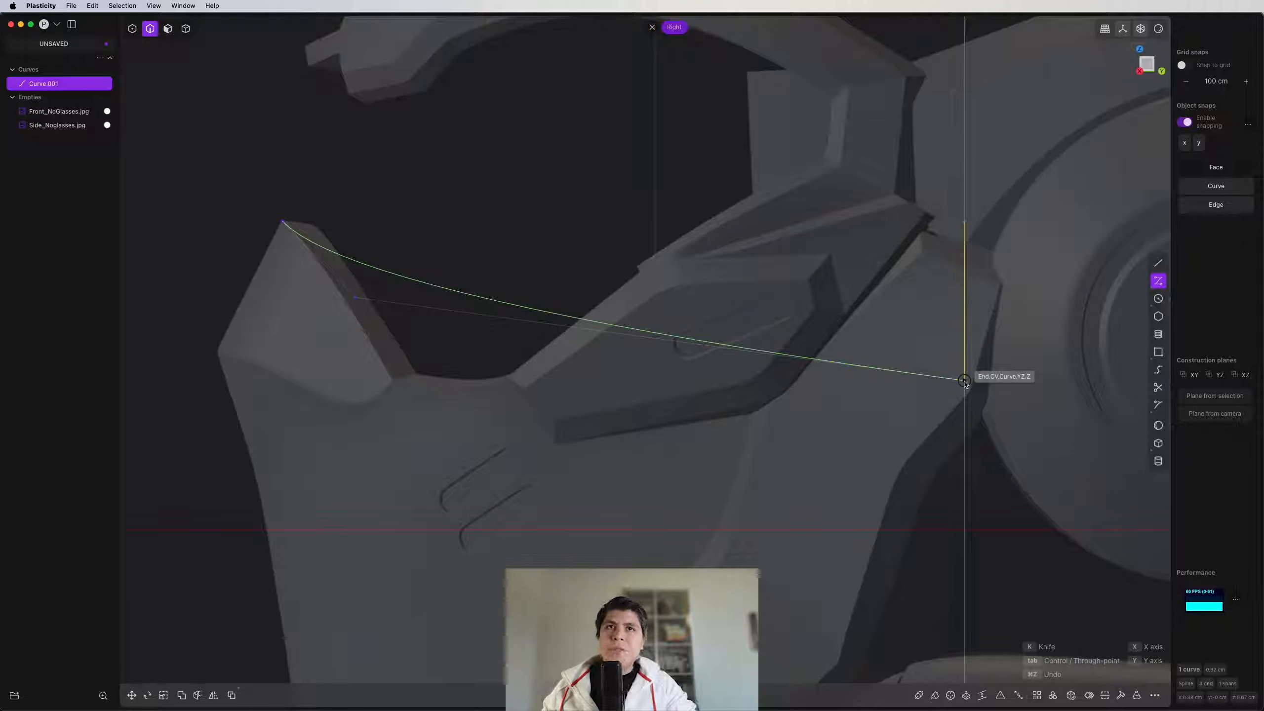
{"action": "left_click", "coordinate": [392, 381]}
{"action": "right_click", "coordinate": [392, 380]}
Step: Move the side curve's middle control point so the curve follows the nose bridge's slanted edge in the side reference
{"action": "key", "text": "1"}
{"action": "left_click_drag", "start_coordinate": [406, 279], "coordinate": [333, 312]}
{"action": "key", "text": "g"}
{"action": "key", "text": "g"}
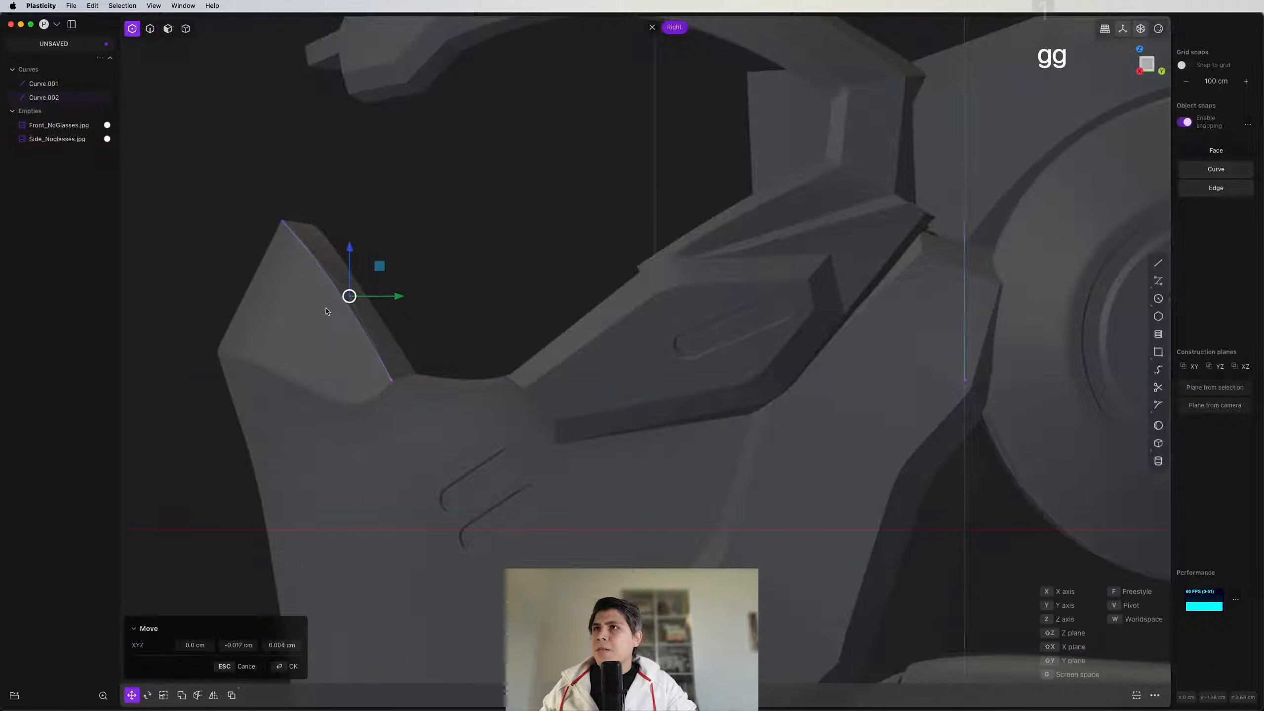
{"action": "left_click", "coordinate": [323, 305]}
Step: Combine the front and side nose-bridge curves into one 3D curve with Project Curve Curve
{"action": "key", "text": "2"}
{"action": "scroll", "coordinate": [567, 291], "scroll_direction": "down", "scroll_amount": 6}
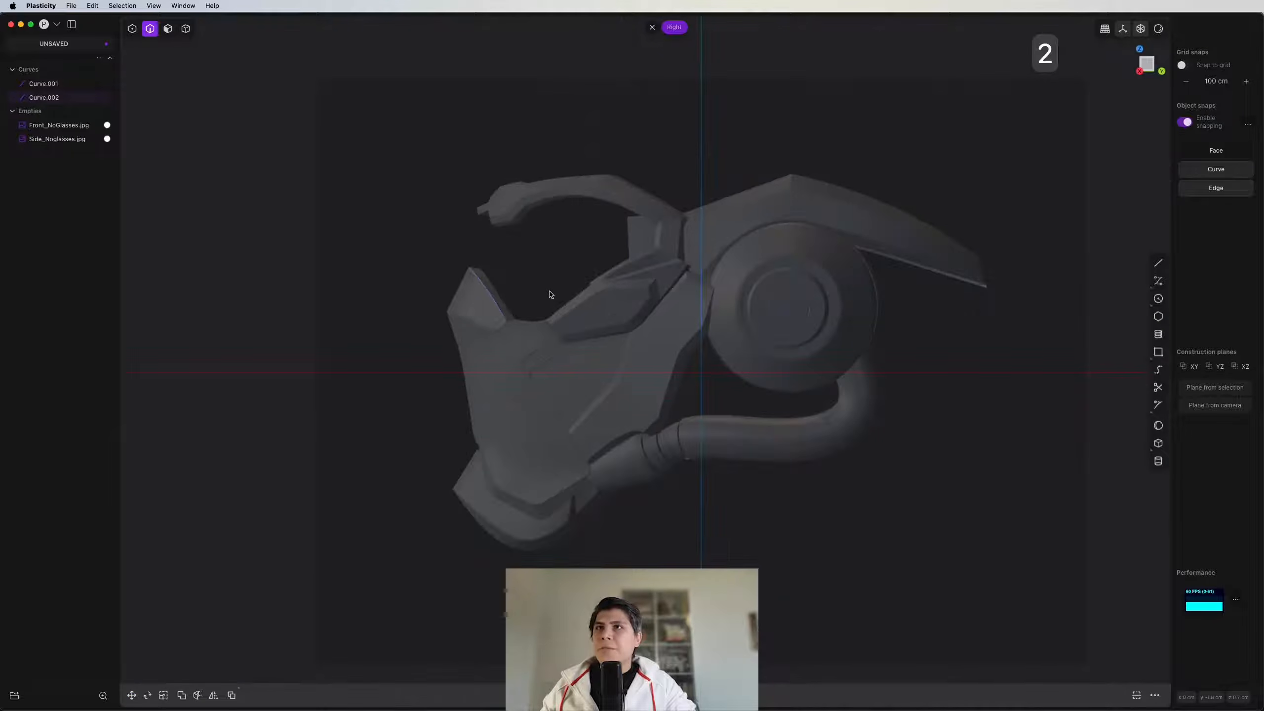
{"action": "key", "text": "1"}
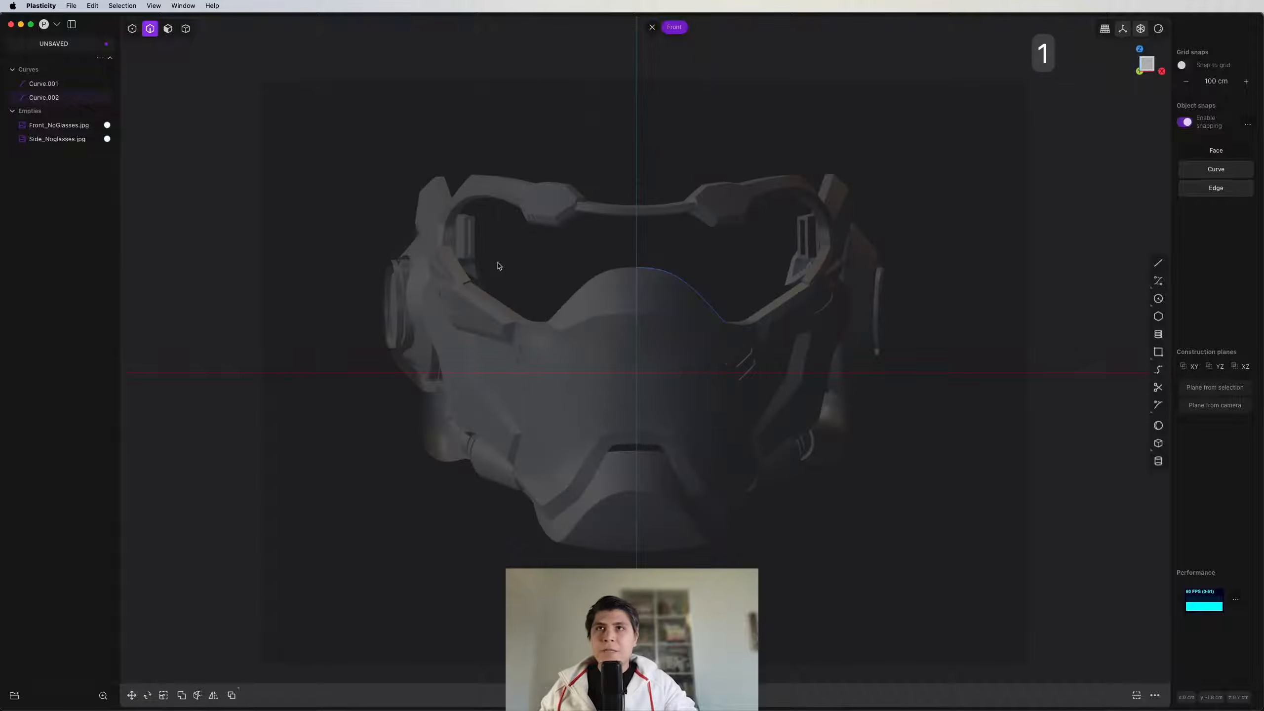
{"action": "middle_click_drag", "start_coordinate": [685, 343], "coordinate": [582, 361]}
{"action": "scroll", "coordinate": [582, 362], "scroll_direction": "down", "scroll_amount": 3}
{"action": "middle_click_drag", "start_coordinate": [252, 403], "coordinate": [637, 370], "text": "shift"}
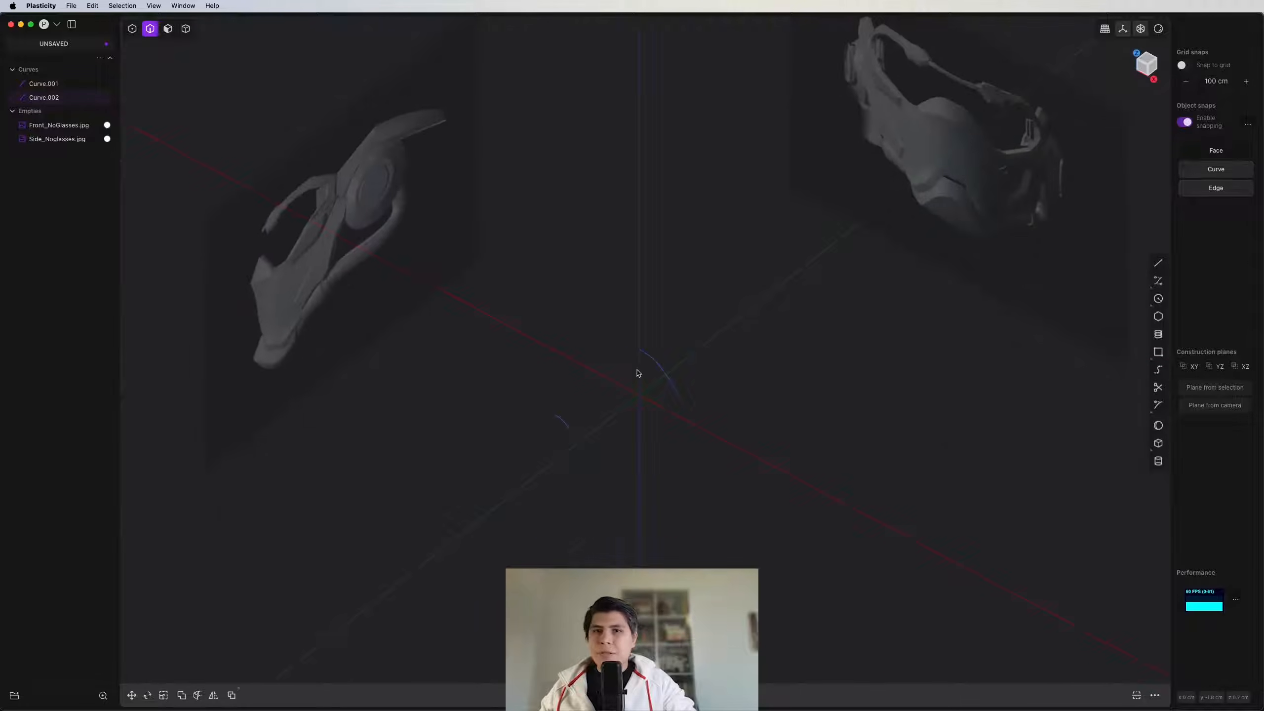
{"action": "scroll", "coordinate": [689, 397], "scroll_direction": "up", "scroll_amount": 5}
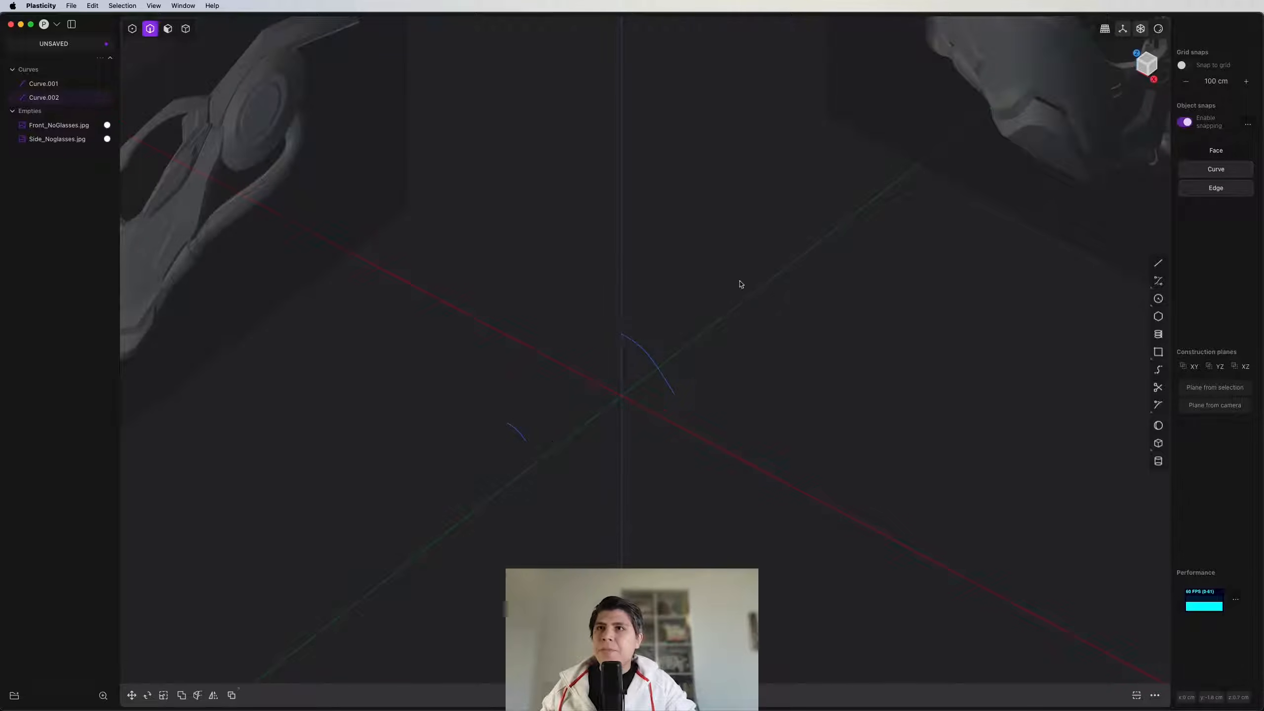
{"action": "left_click_drag", "start_coordinate": [741, 282], "coordinate": [368, 532]}
{"action": "middle_click_drag", "start_coordinate": [637, 421], "coordinate": [656, 411]}
{"action": "key", "text": "f"}
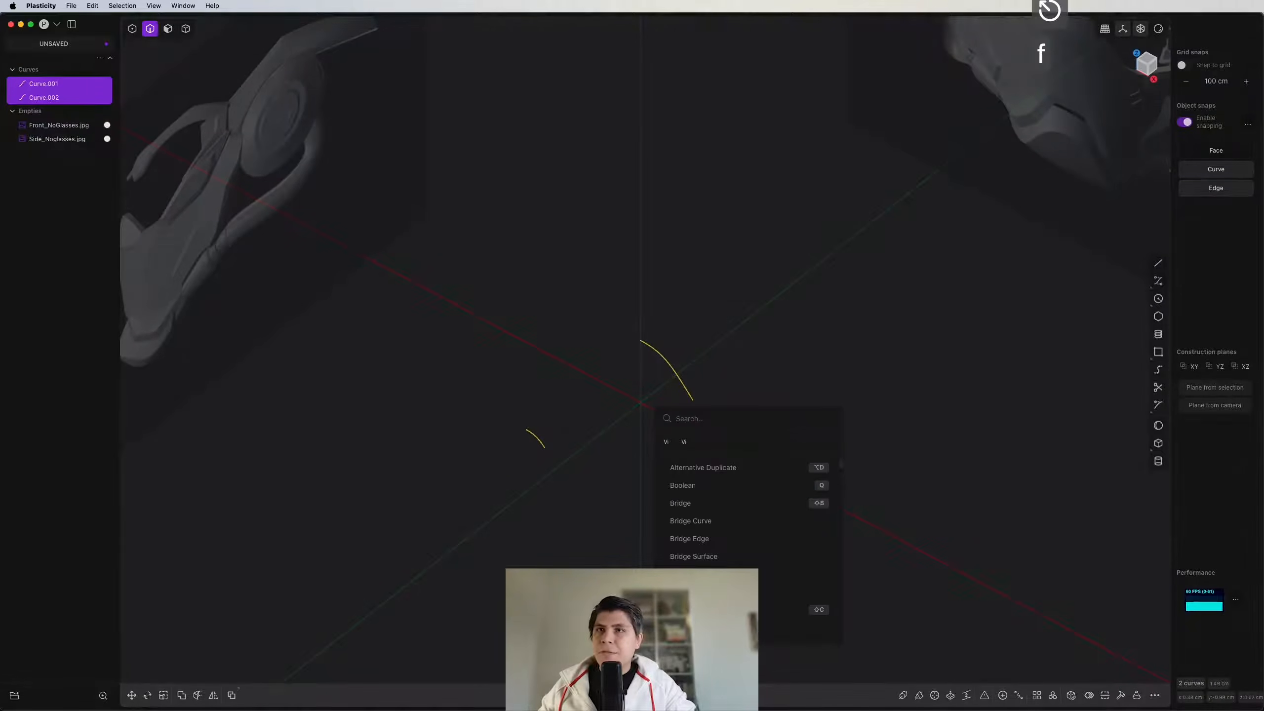
{"action": "type", "text": "proj"}
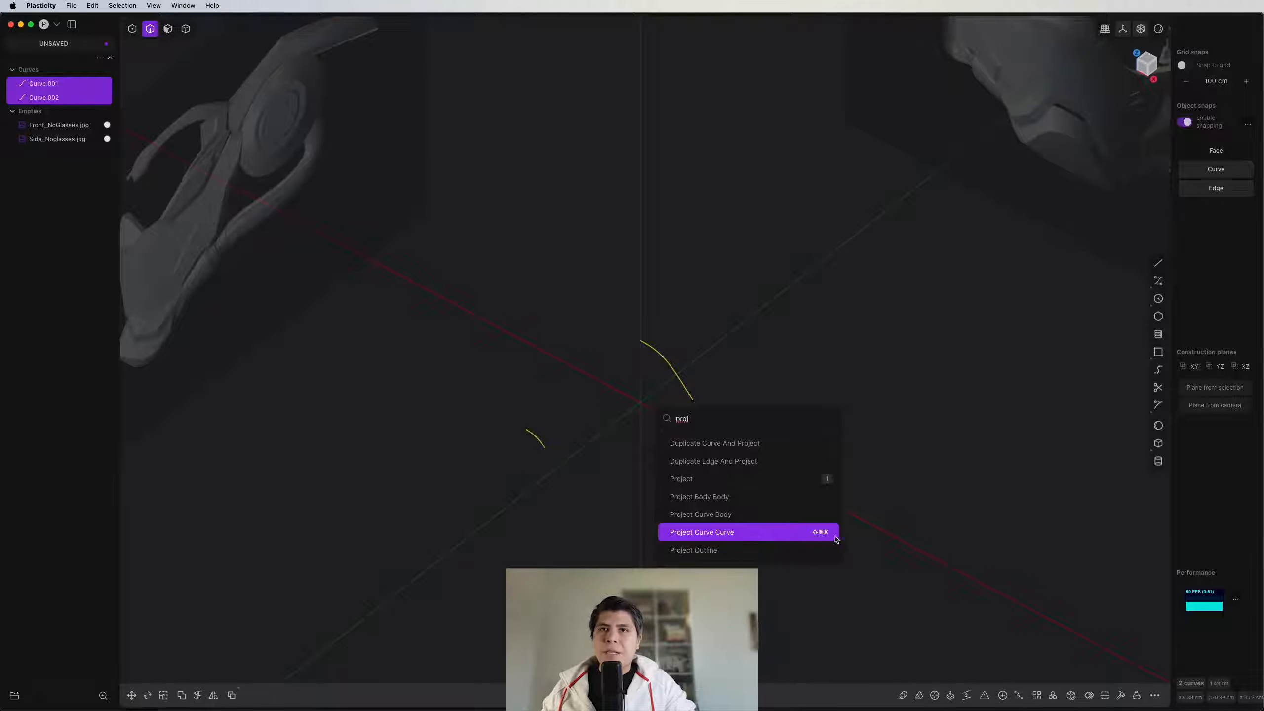
{"action": "left_click", "coordinate": [740, 539]}
Step: Delete the two source curves, keeping only the projected 3D curve, and check it against the front reference image
{"action": "left_click", "coordinate": [656, 338]}
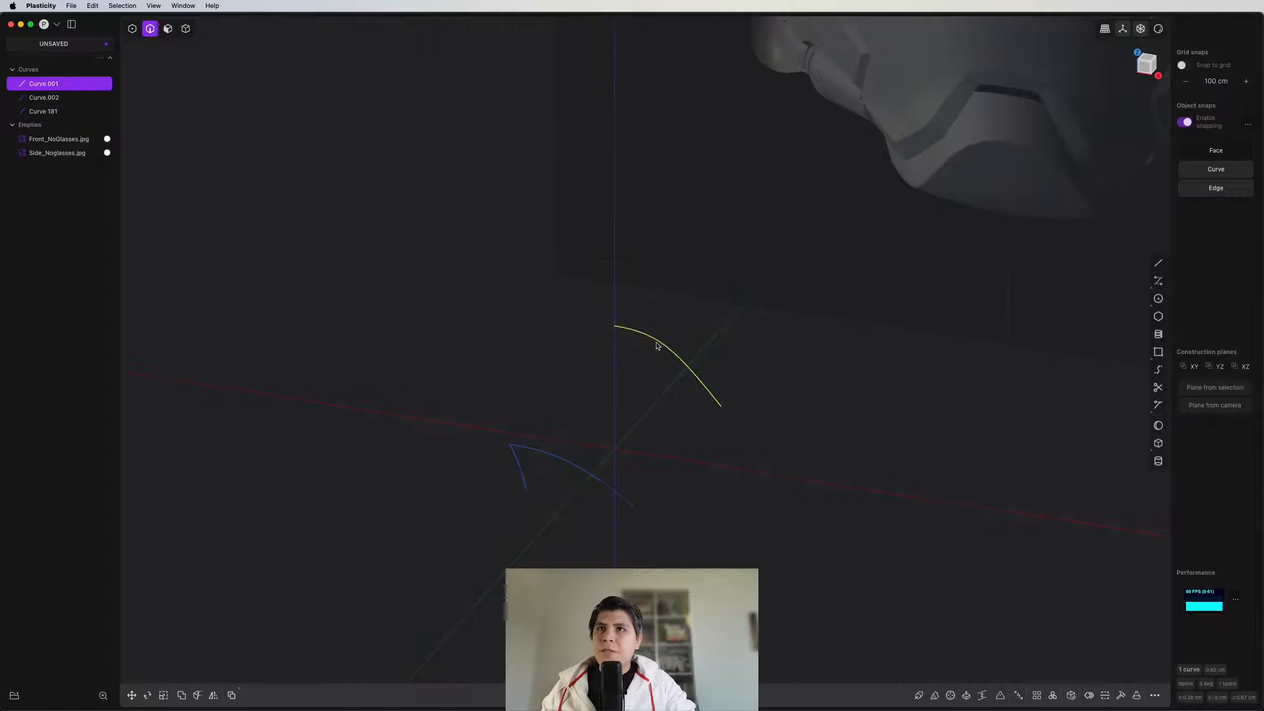
{"action": "left_click", "coordinate": [517, 463], "text": "shift"}
{"action": "middle_click_drag", "start_coordinate": [517, 463], "coordinate": [648, 293]}
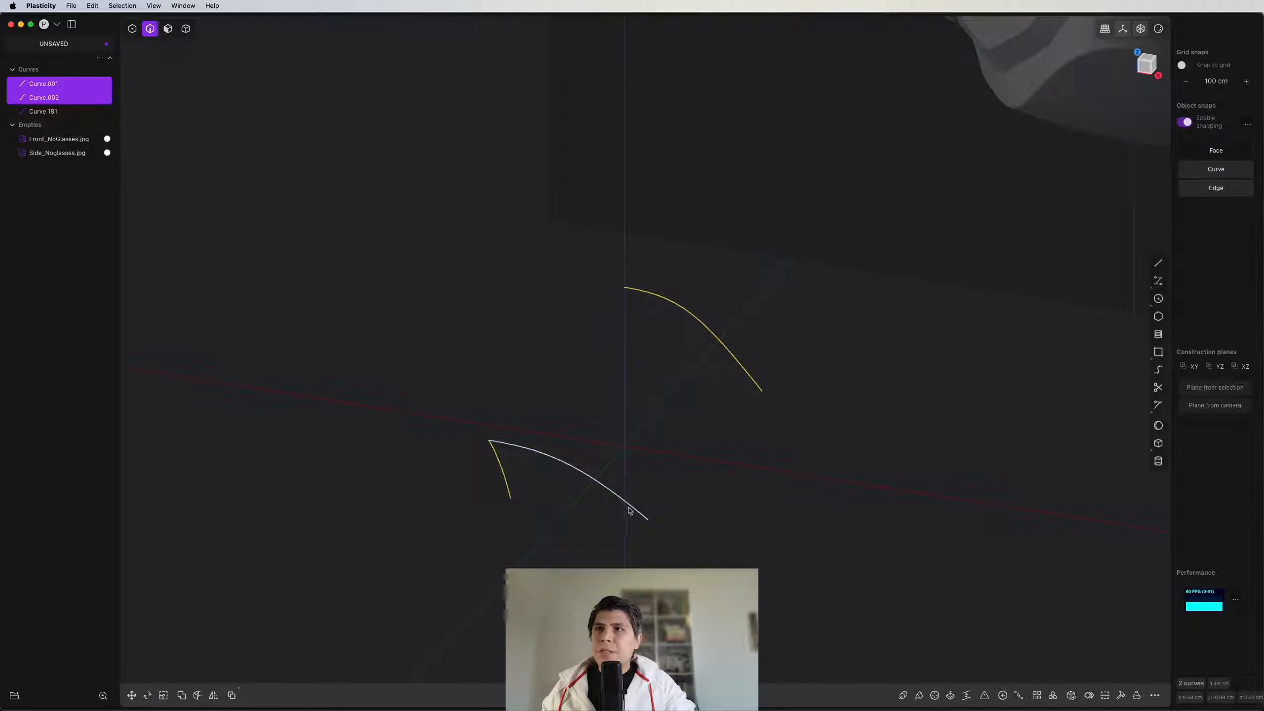
{"action": "key", "text": "x"}
{"action": "middle_click_drag", "start_coordinate": [643, 461], "coordinate": [922, 415]}
{"action": "scroll", "coordinate": [602, 485], "scroll_direction": "up", "scroll_amount": 3}
{"action": "middle_click_drag", "start_coordinate": [899, 480], "coordinate": [829, 391]}
{"action": "key", "text": "1"}
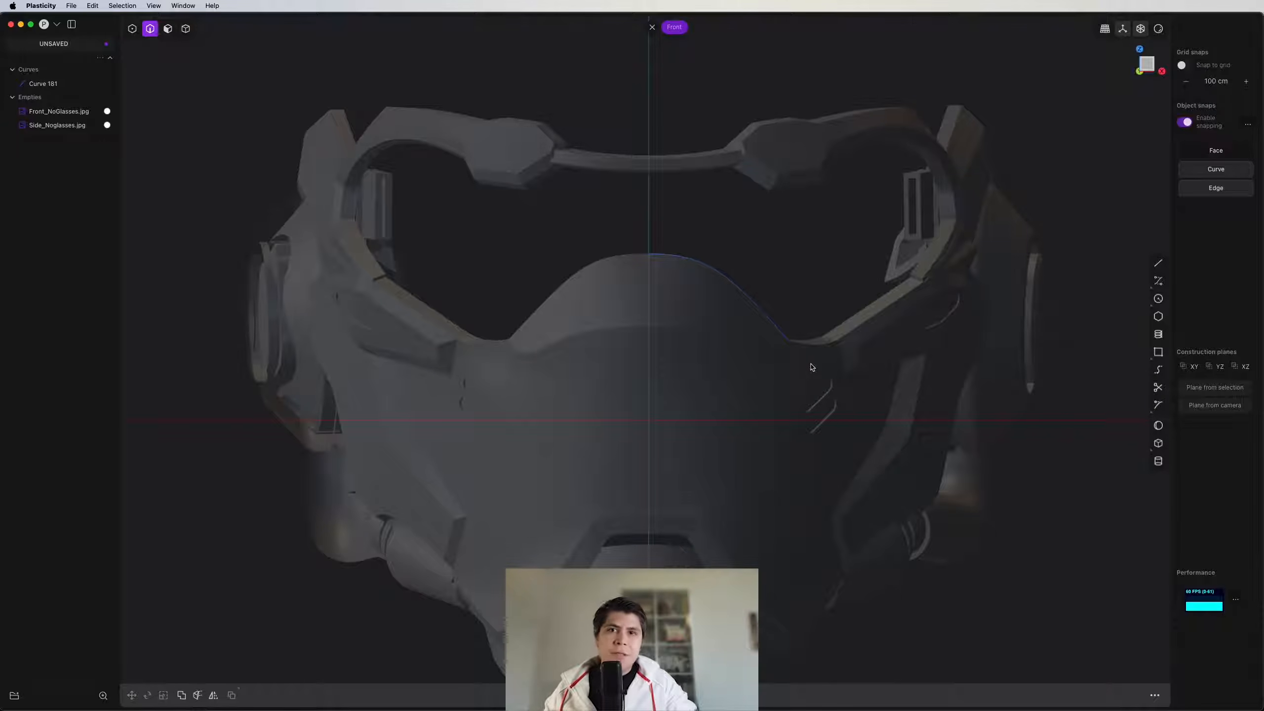
{"action": "scroll", "coordinate": [761, 334], "scroll_direction": "up", "scroll_amount": 2}
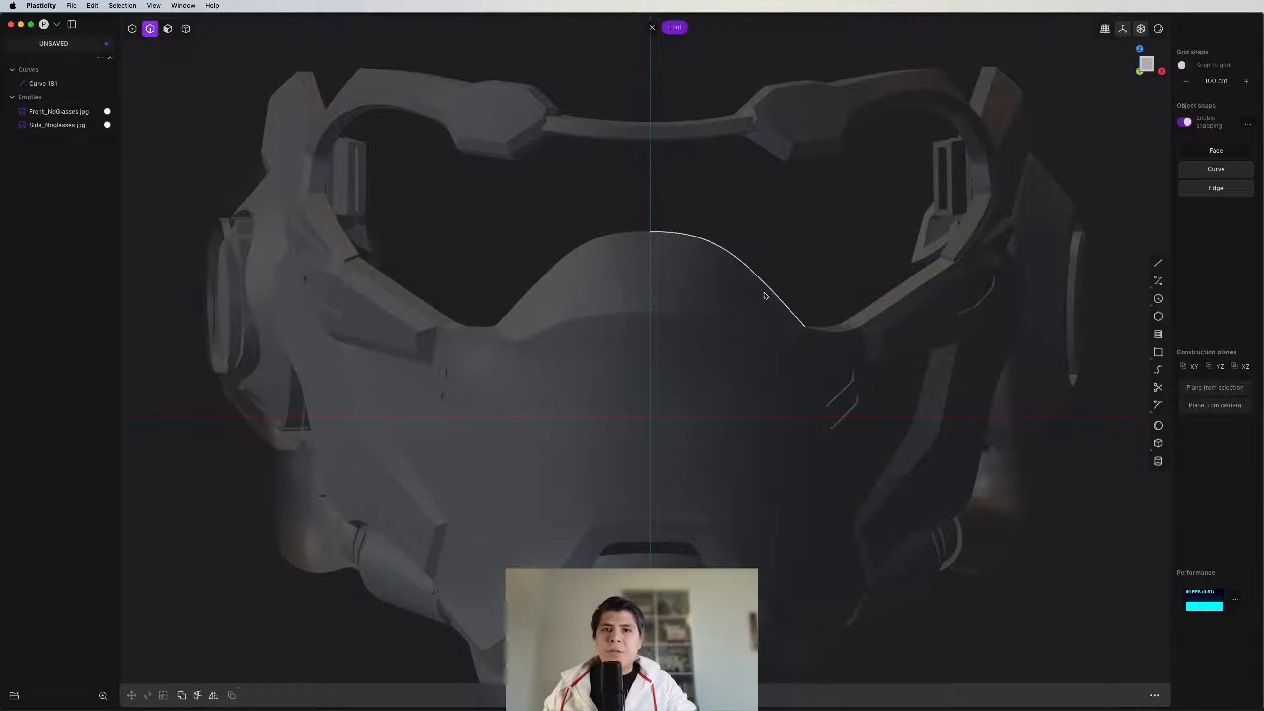
{"action": "scroll", "coordinate": [561, 334], "scroll_direction": "up", "scroll_amount": 5}
{"action": "scroll", "coordinate": [754, 326], "scroll_direction": "down", "scroll_amount": 7}
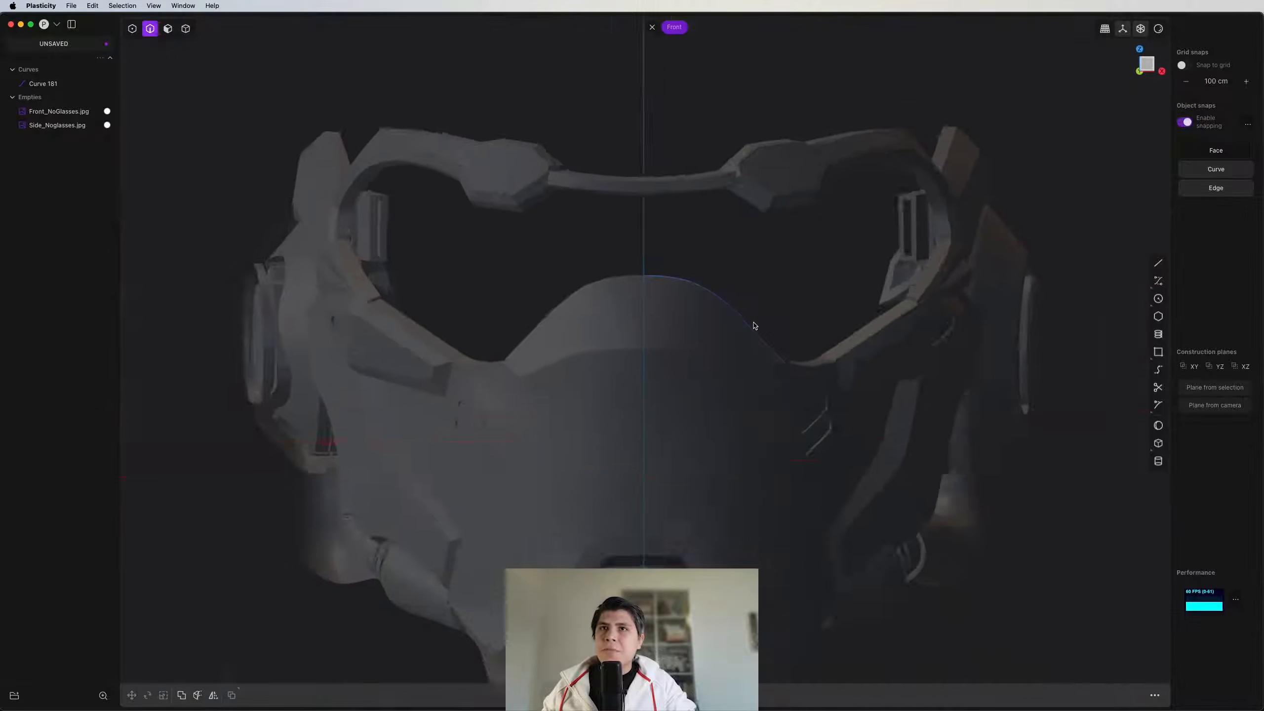
{"action": "left_click", "coordinate": [754, 326]}
{"action": "key", "text": "1"}
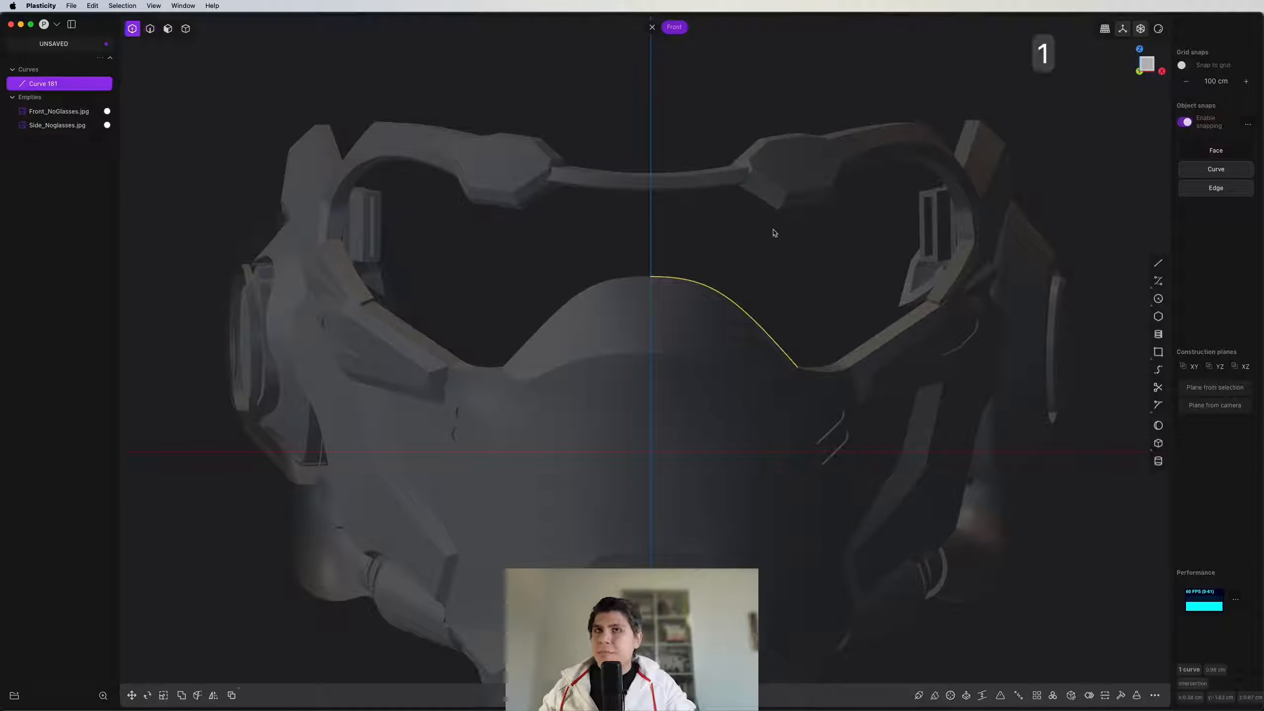
{"action": "left_click_drag", "start_coordinate": [883, 291], "coordinate": [654, 463]}
{"action": "key", "text": "g"}
{"action": "key", "text": "g"}
{"action": "key", "text": "g"}
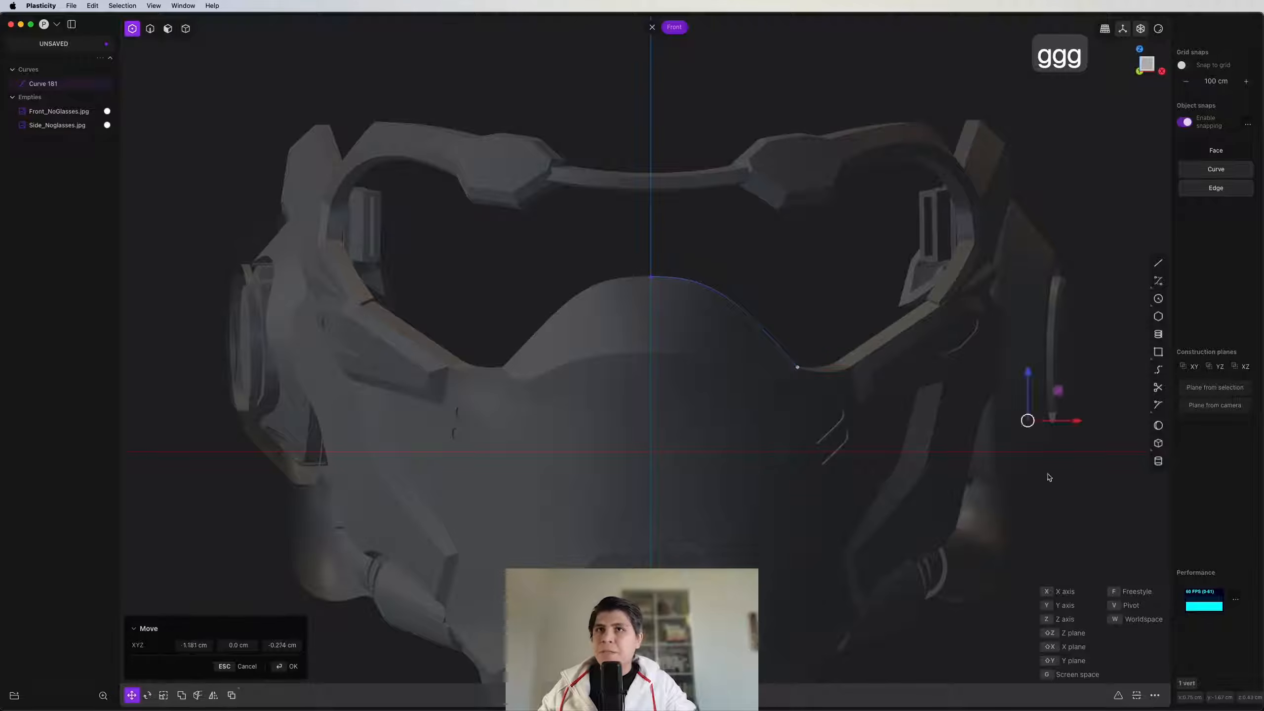
{"action": "key", "text": "Escape"}
{"action": "key", "text": "2"}
Step: Rebuild the projected nose-bridge curve using the # Points method with 4 points
{"action": "left_click_drag", "start_coordinate": [838, 196], "coordinate": [714, 445]}
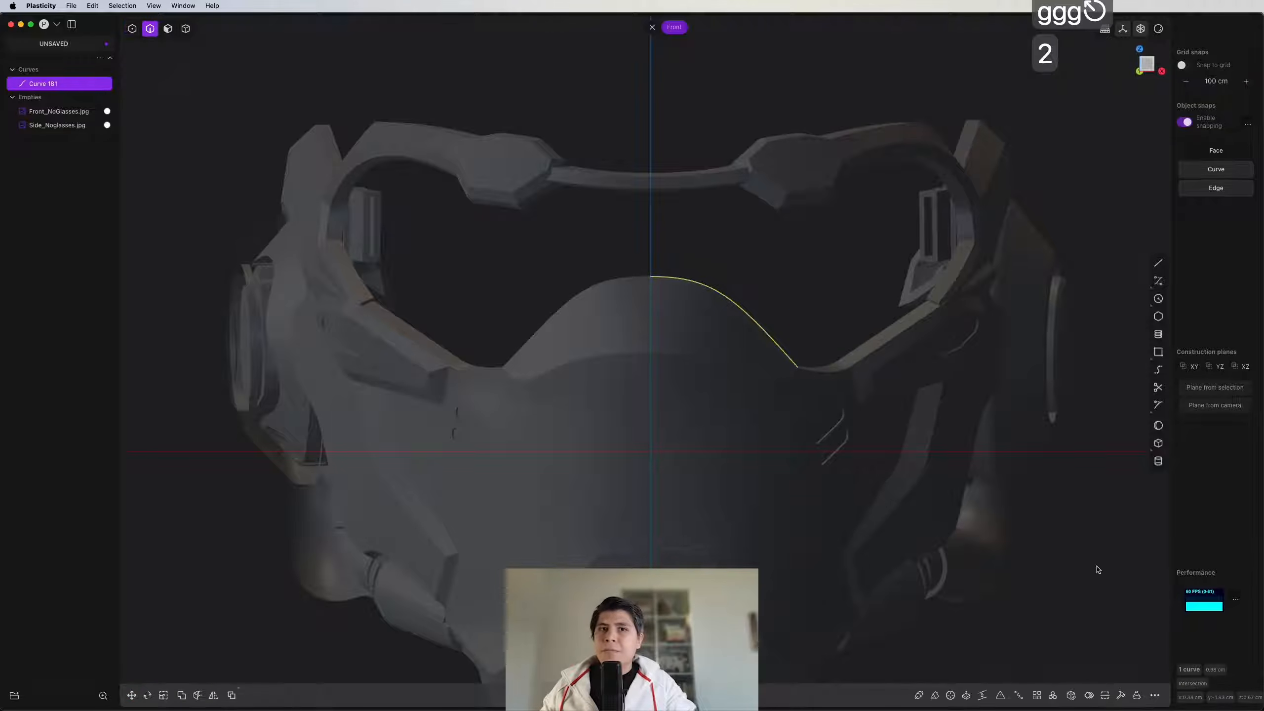
{"action": "middle_click_drag", "start_coordinate": [1096, 569], "coordinate": [1025, 622]}
{"action": "left_click", "coordinate": [1121, 695]}
{"action": "middle_click_drag", "start_coordinate": [859, 534], "coordinate": [610, 476]}
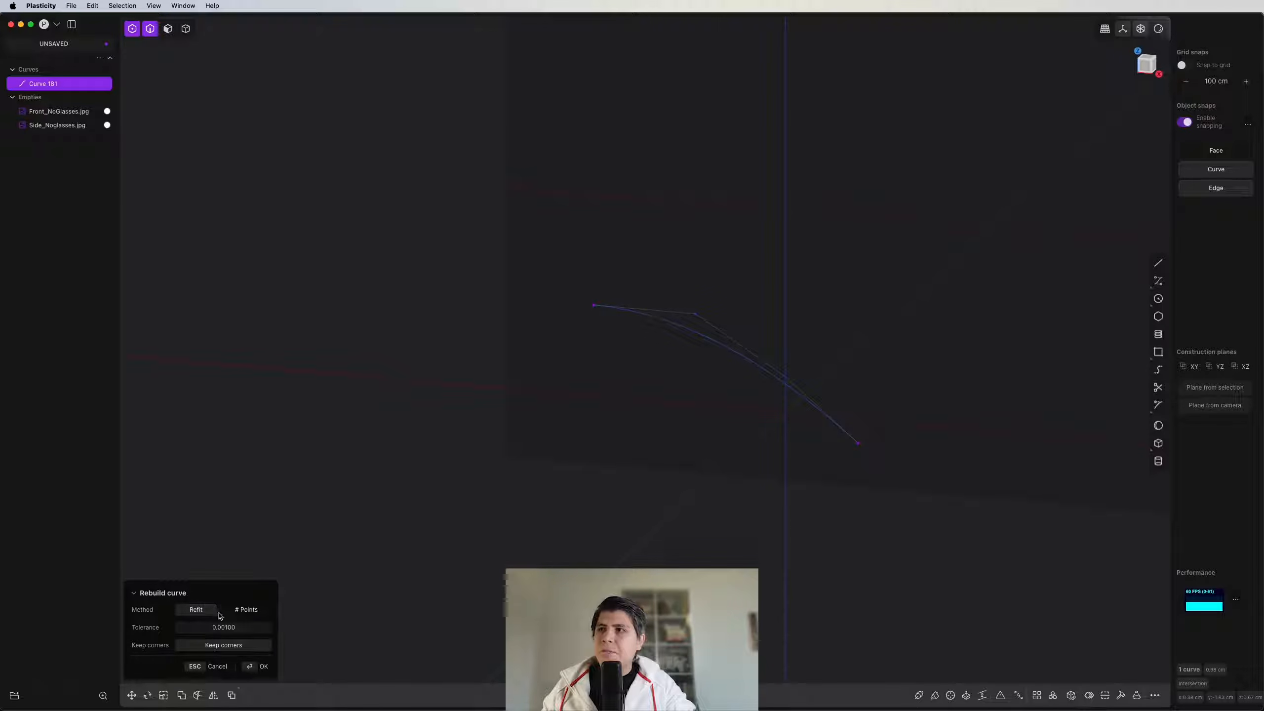
{"action": "left_click", "coordinate": [246, 610]}
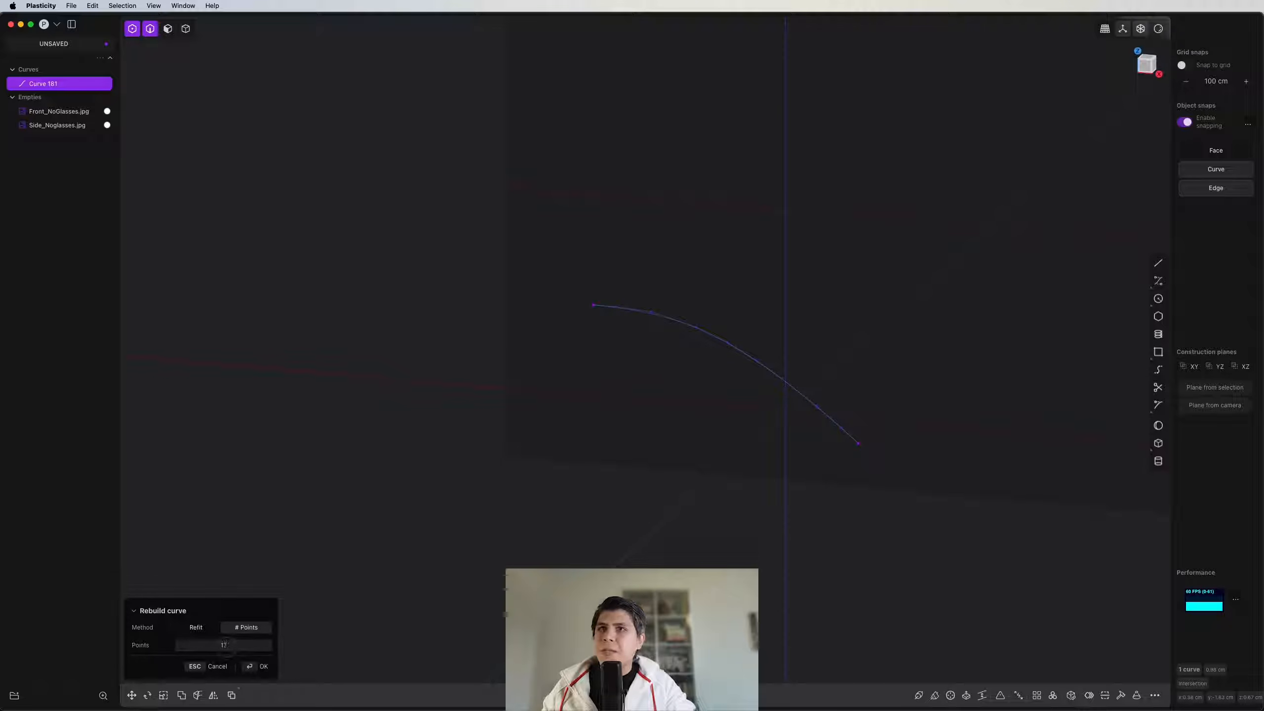
{"action": "left_click_drag", "start_coordinate": [226, 645], "coordinate": [226, 646]}
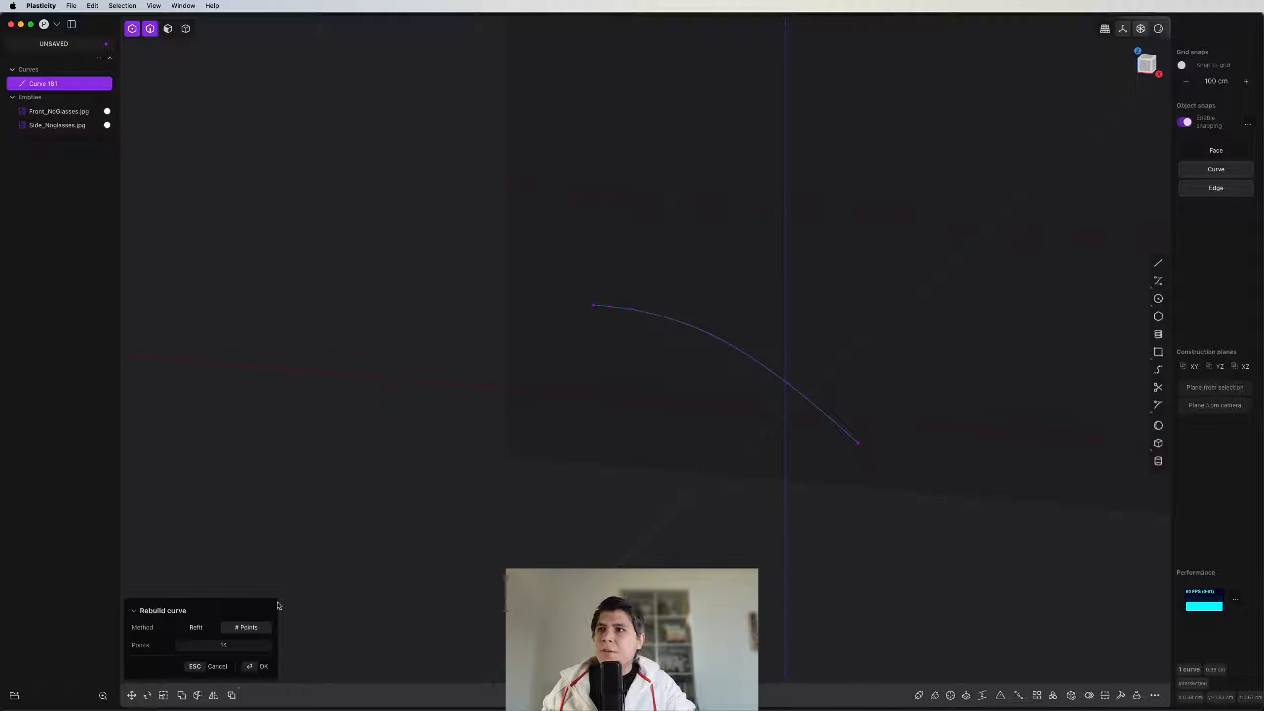
{"action": "left_click", "coordinate": [195, 627]}
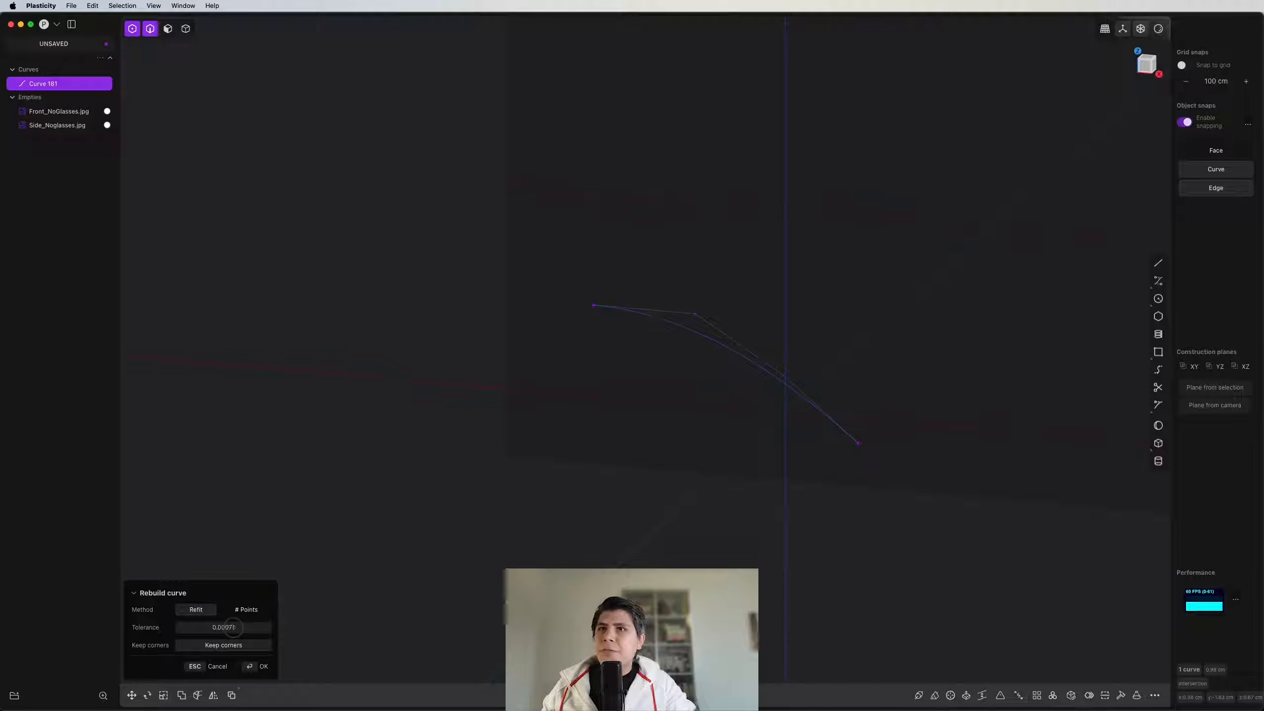
{"action": "left_click_drag", "start_coordinate": [232, 627], "coordinate": [239, 635]}
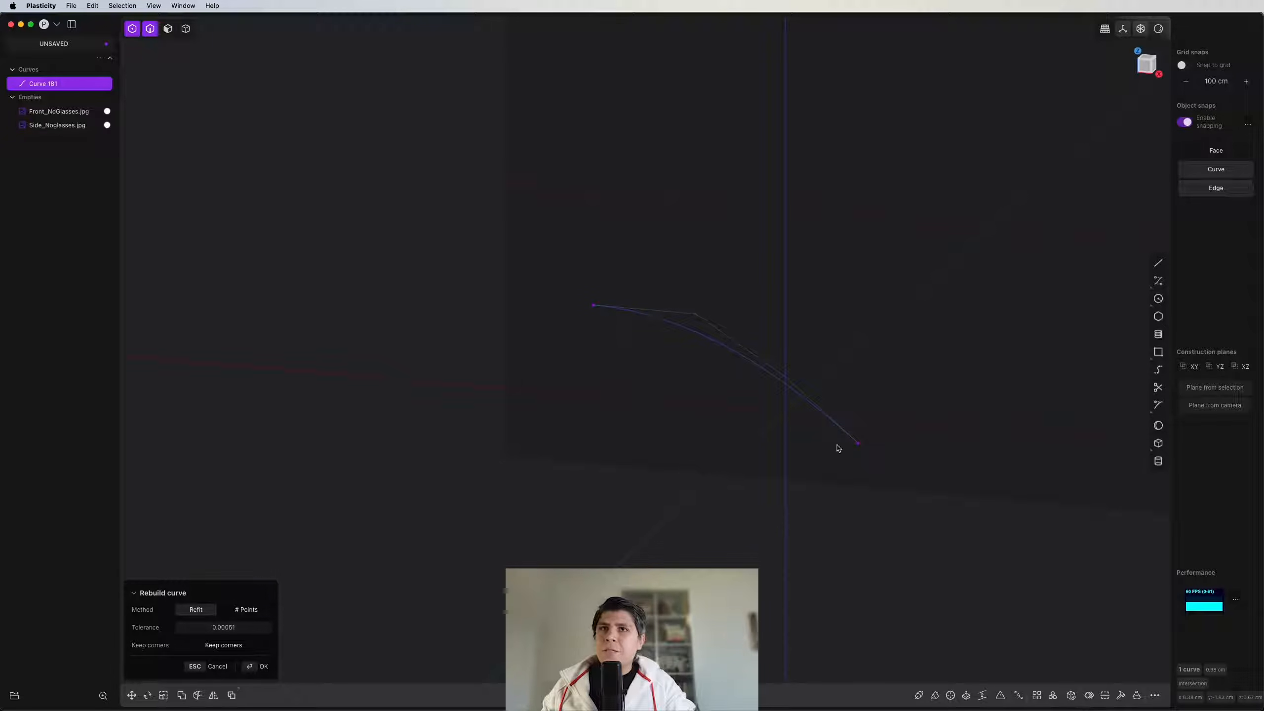
{"action": "left_click", "coordinate": [254, 612]}
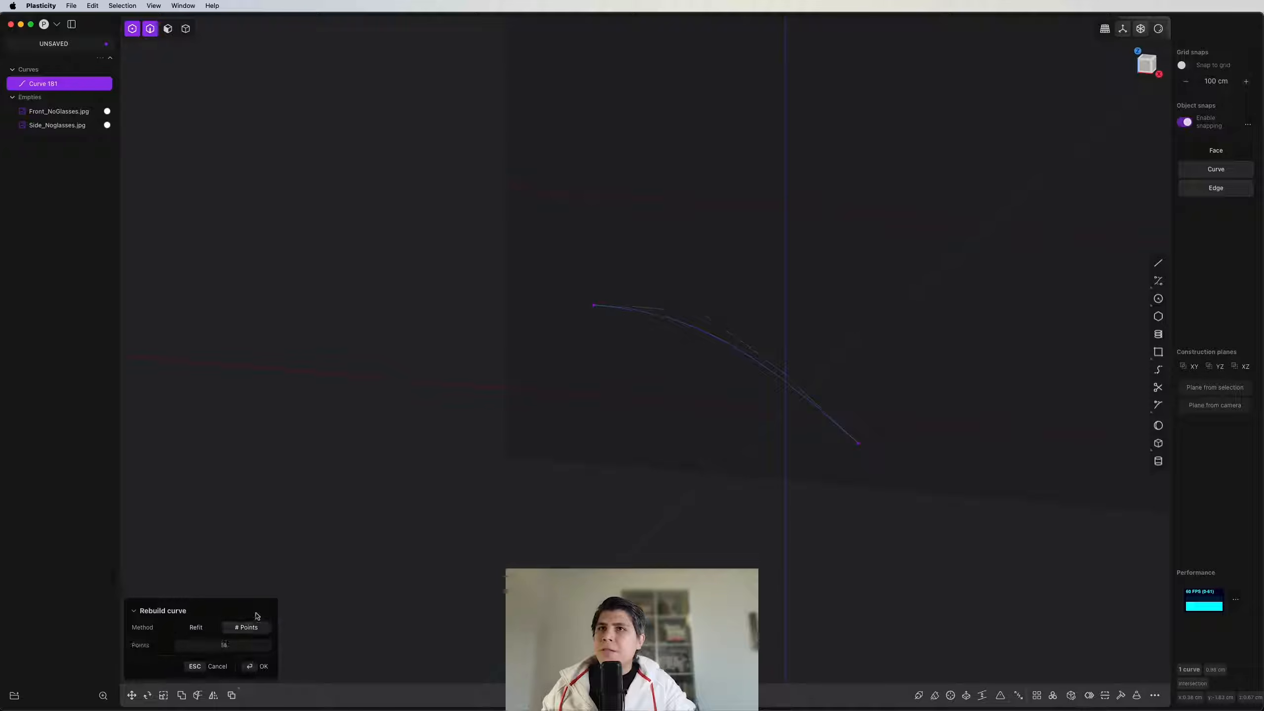
{"action": "left_click_drag", "start_coordinate": [217, 647], "coordinate": [198, 648]}
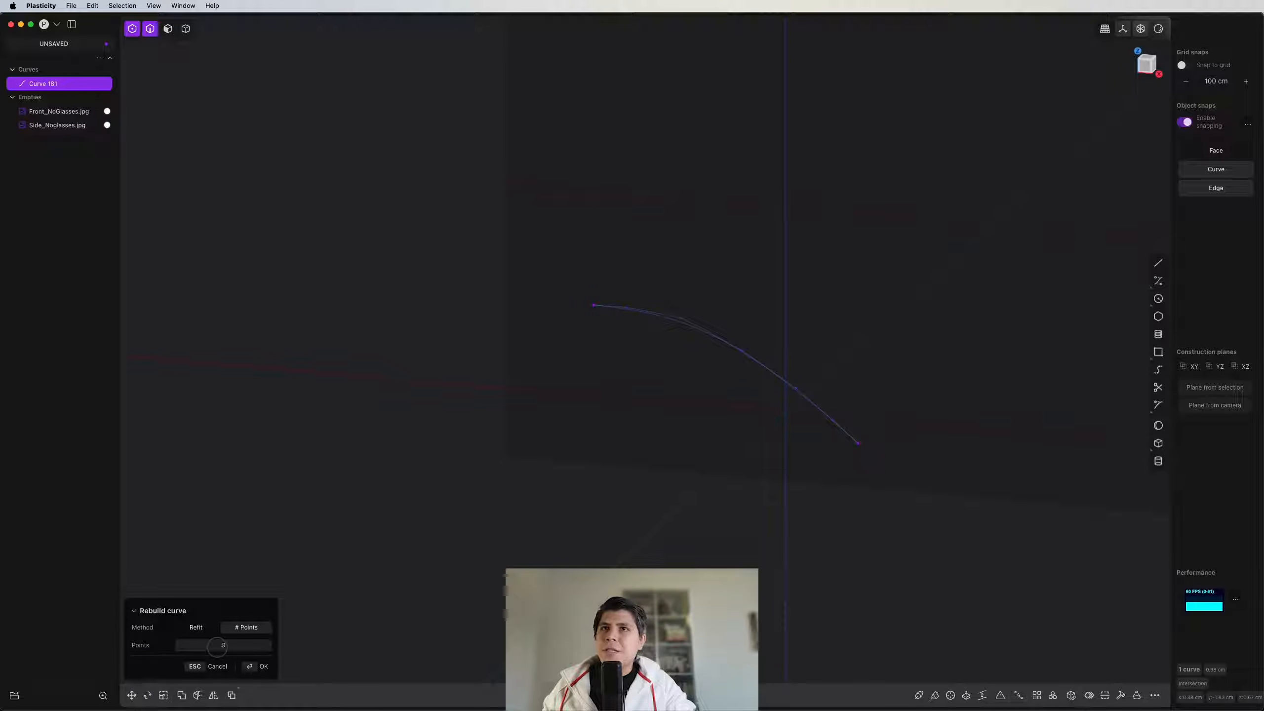
{"action": "left_click_drag", "start_coordinate": [216, 647], "coordinate": [208, 647]}
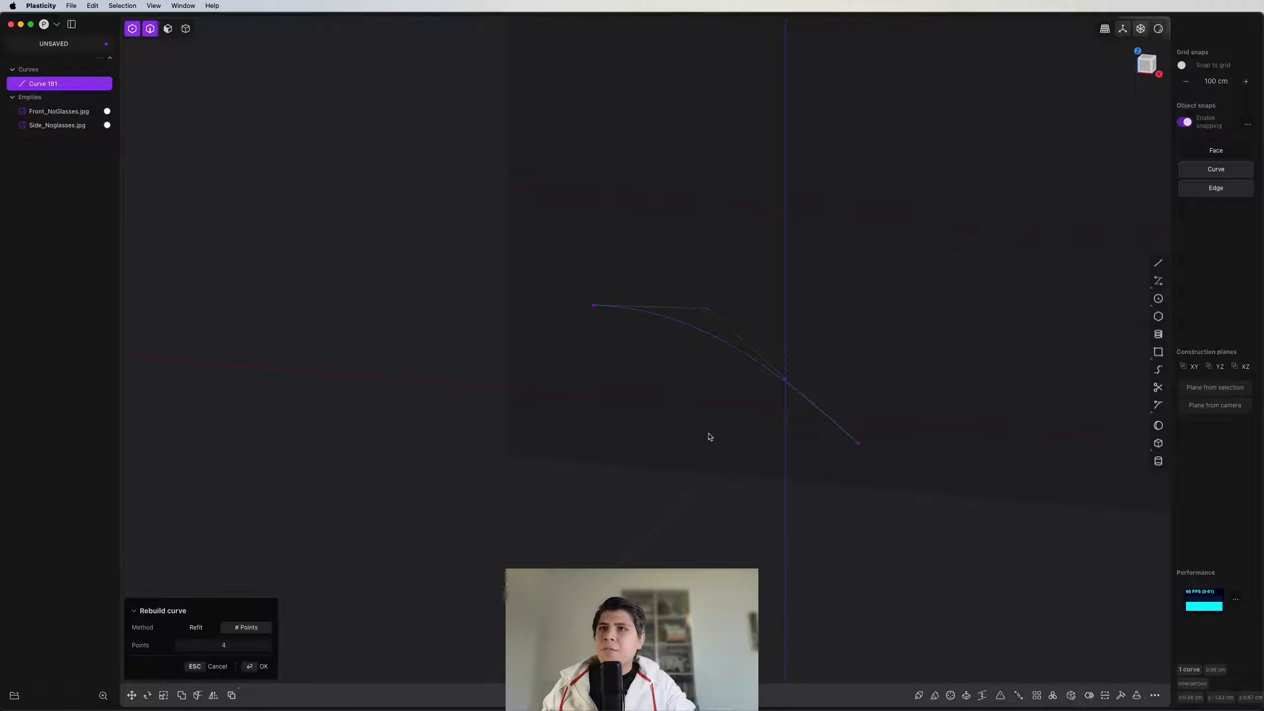
{"action": "key", "text": "Return"}
{"action": "scroll", "coordinate": [712, 433], "scroll_direction": "down", "scroll_amount": 3}
{"action": "middle_click_drag", "start_coordinate": [713, 432], "coordinate": [757, 301]}
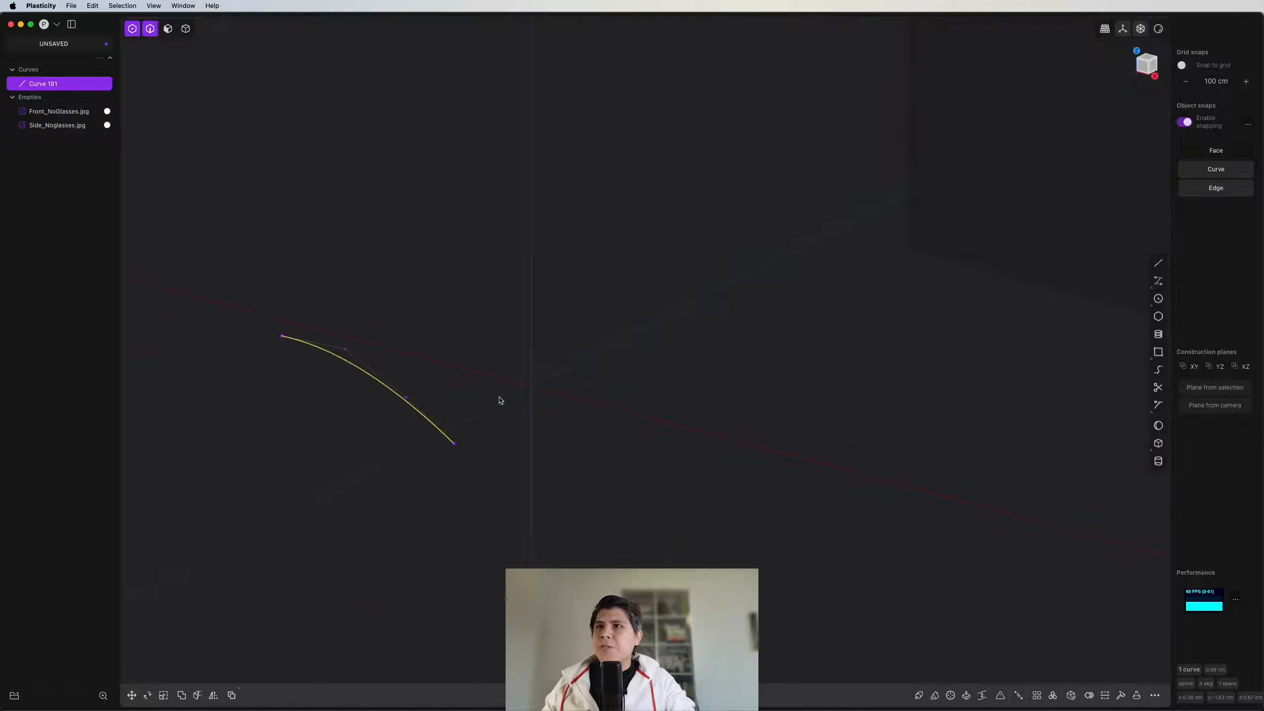
{"action": "middle_click_drag", "start_coordinate": [500, 400], "coordinate": [623, 379], "text": "shift"}
{"action": "key", "text": "1"}
{"action": "left_click_drag", "start_coordinate": [589, 333], "coordinate": [391, 421]}
{"action": "key", "text": "g"}
{"action": "key", "text": "g"}
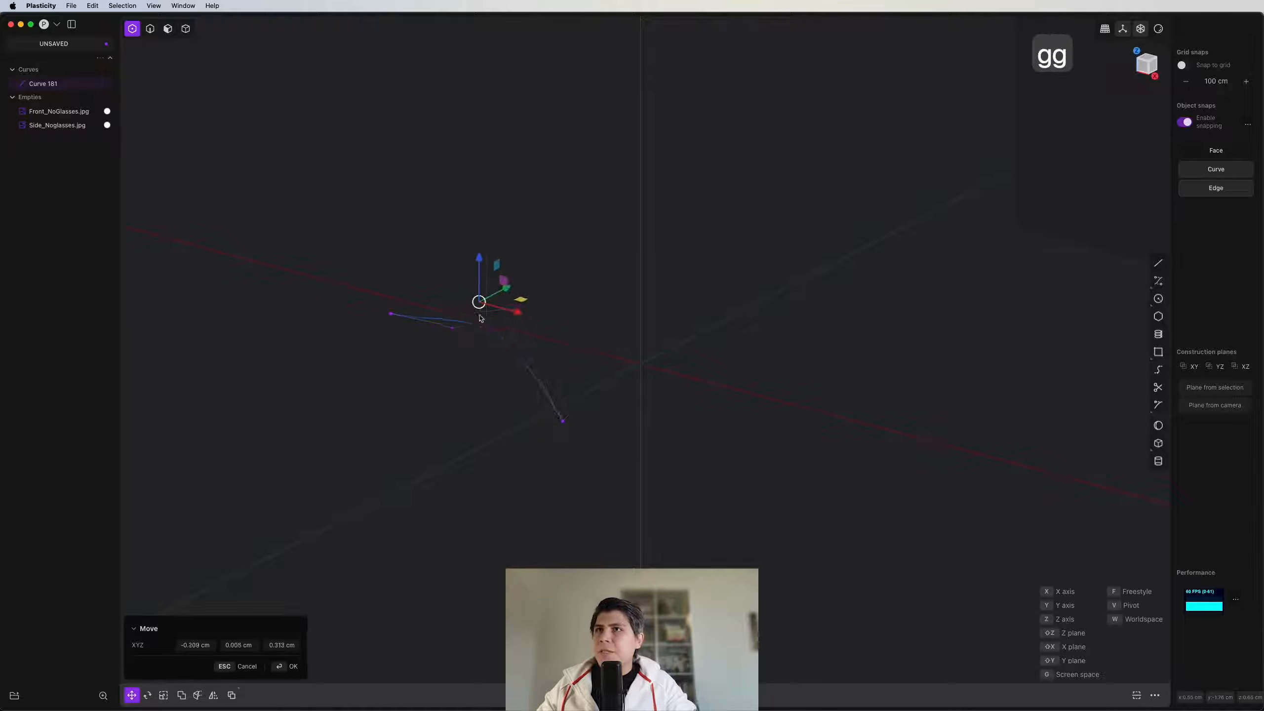
{"action": "key", "text": "Escape"}
{"action": "middle_click_drag", "start_coordinate": [536, 347], "coordinate": [601, 345]}
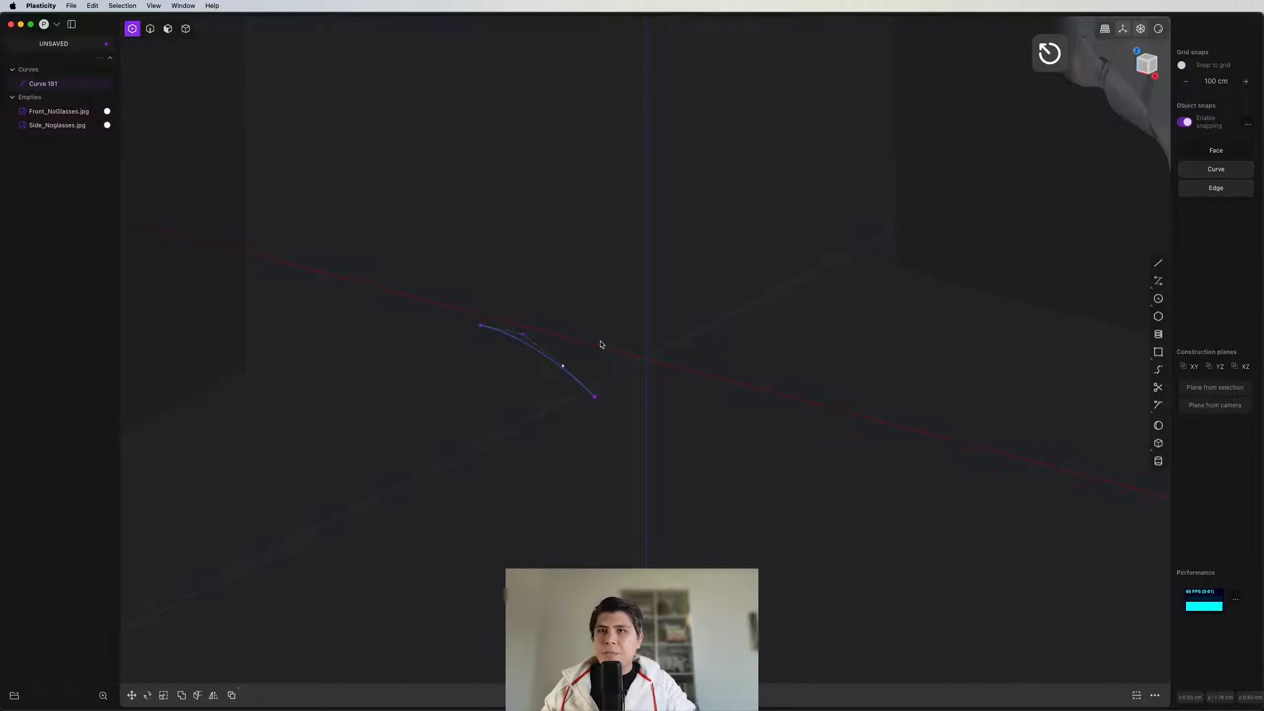
Step: Draw a control-point curve in the front view along the nose panel's lower edge, from the centre line to the projected curve's outer end
{"action": "key", "text": "KP_1"}
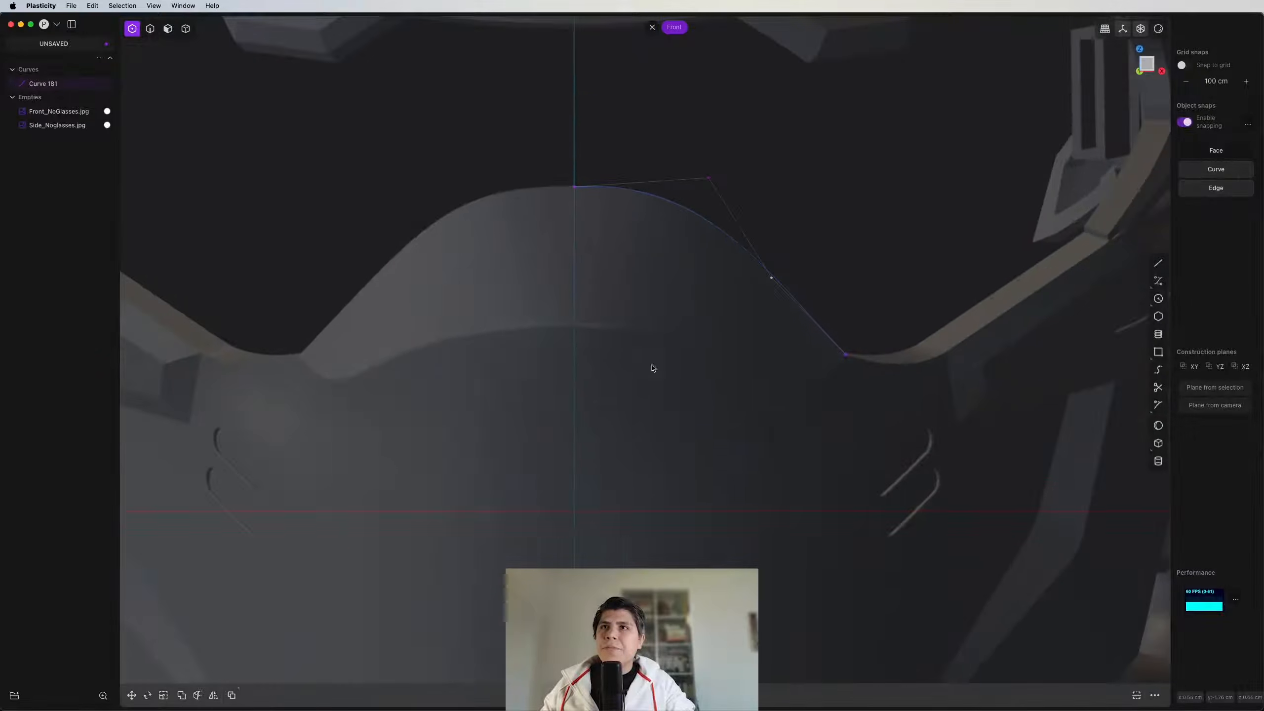
{"action": "key", "text": "ctrl+super+c"}
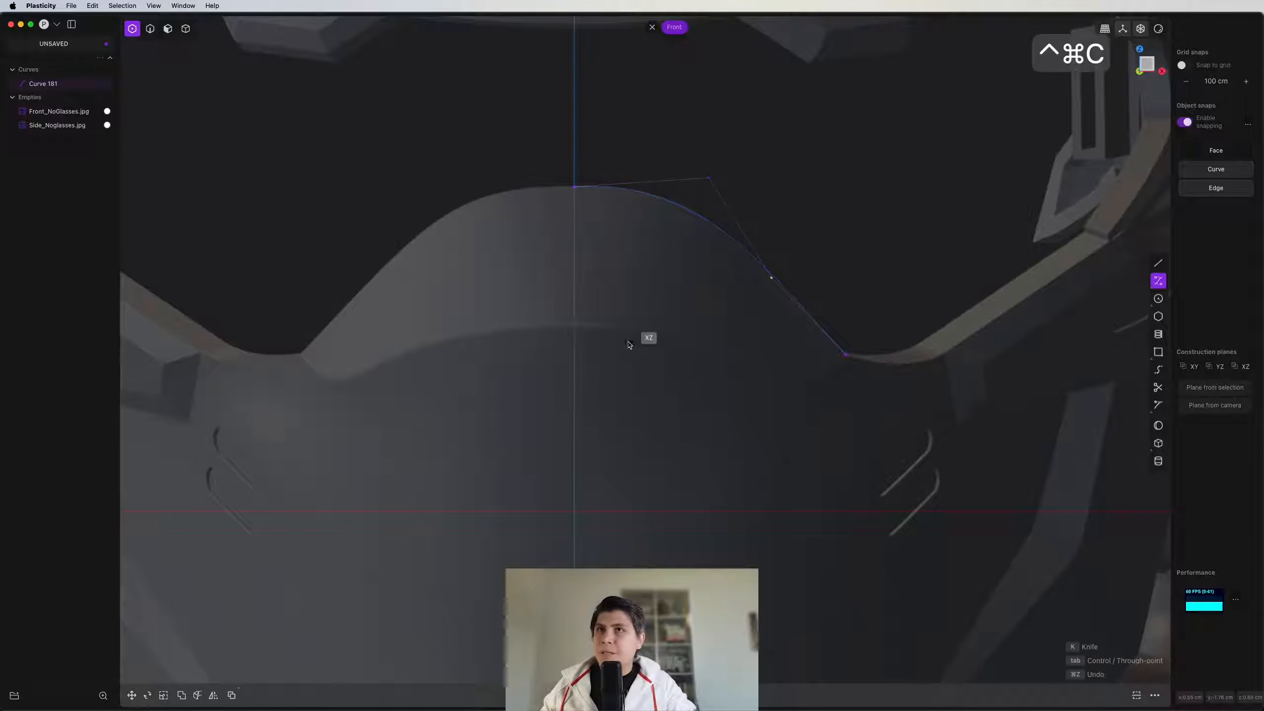
{"action": "left_click", "coordinate": [575, 325]}
{"action": "left_click", "coordinate": [695, 325]}
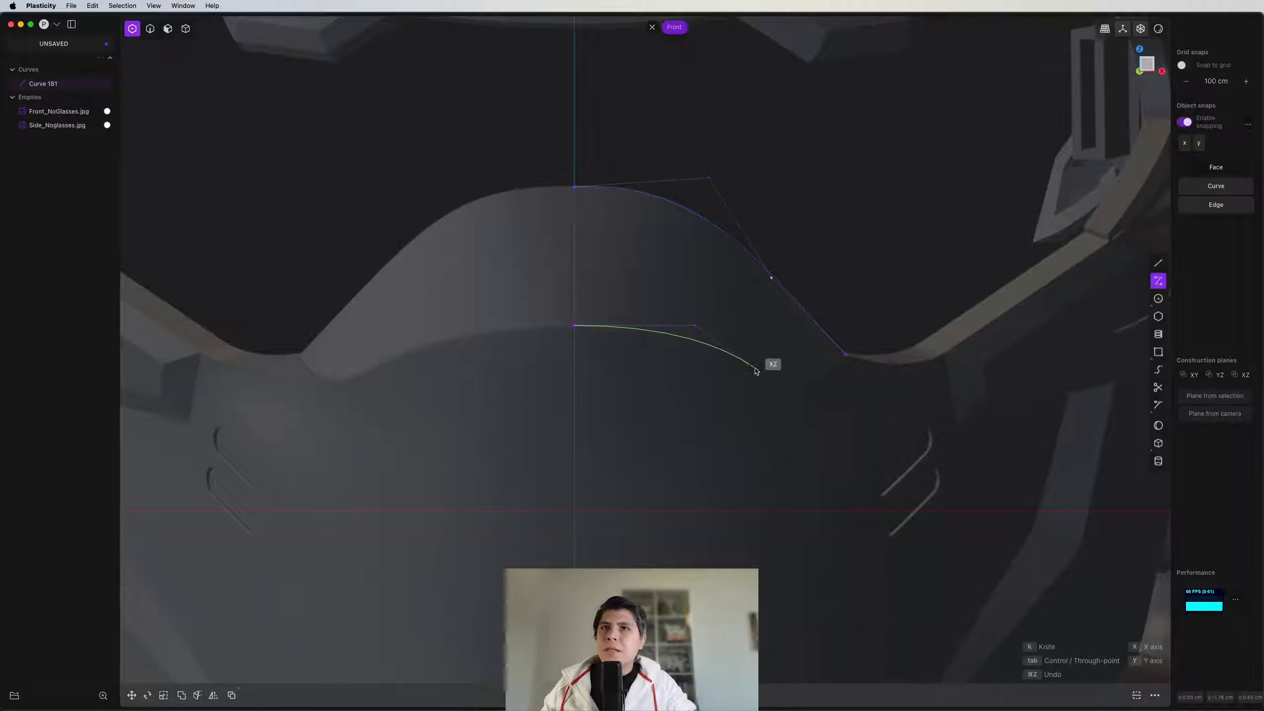
{"action": "left_click", "coordinate": [786, 389]}
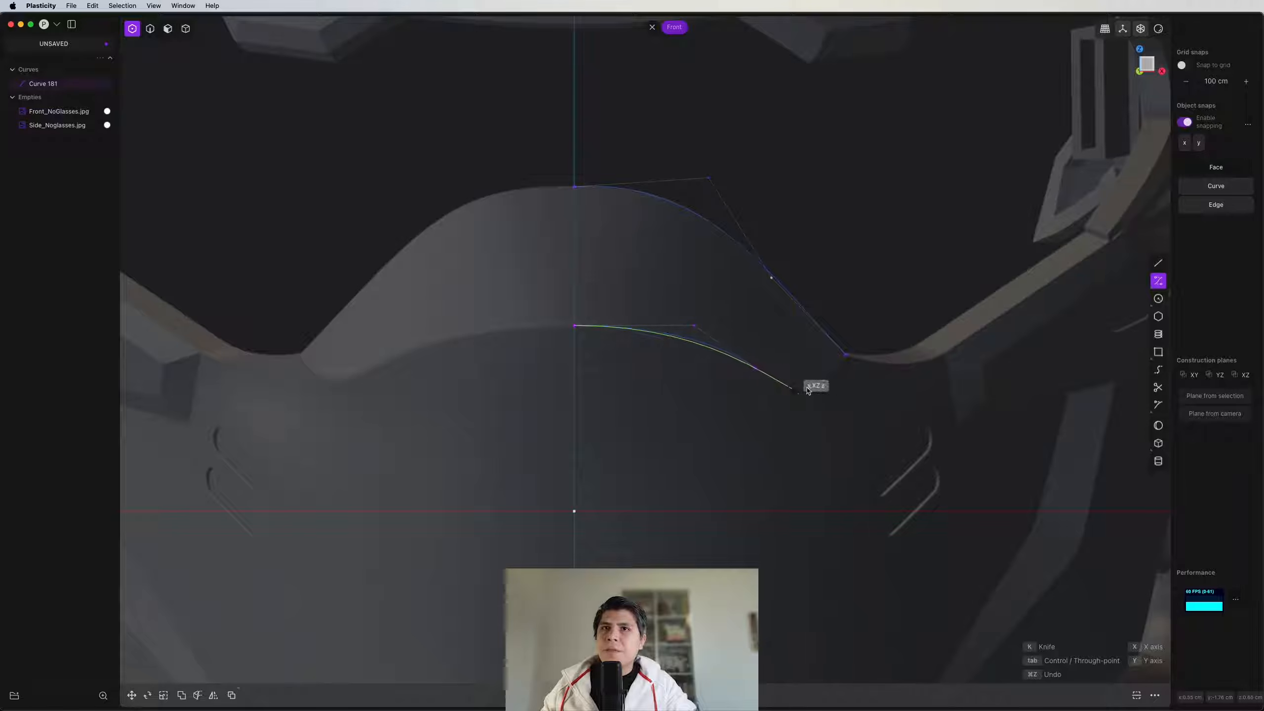
{"action": "left_click", "coordinate": [846, 360]}
{"action": "right_click", "coordinate": [847, 360]}
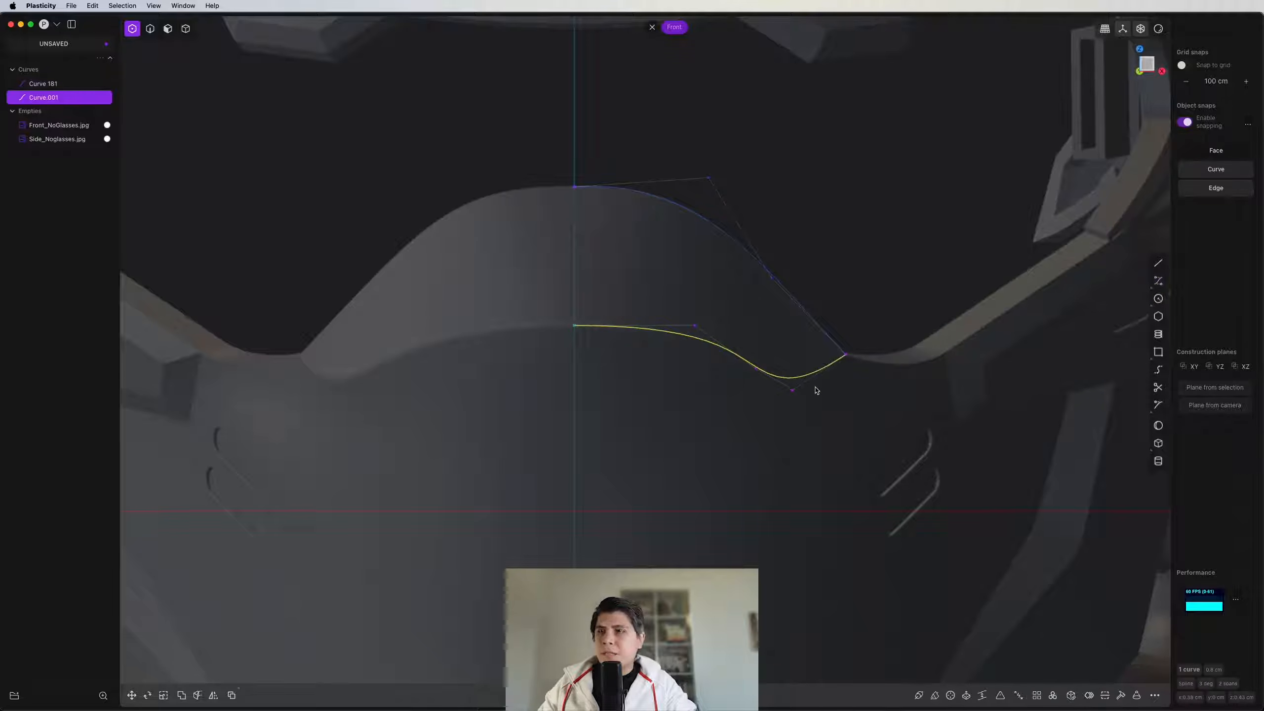
Step: Move the front lower-edge curve's lowest control point slightly outward and down so the curve follows the panel's dip
{"action": "left_click_drag", "start_coordinate": [824, 370], "coordinate": [778, 412]}
{"action": "key", "text": "g"}
{"action": "key", "text": "g"}
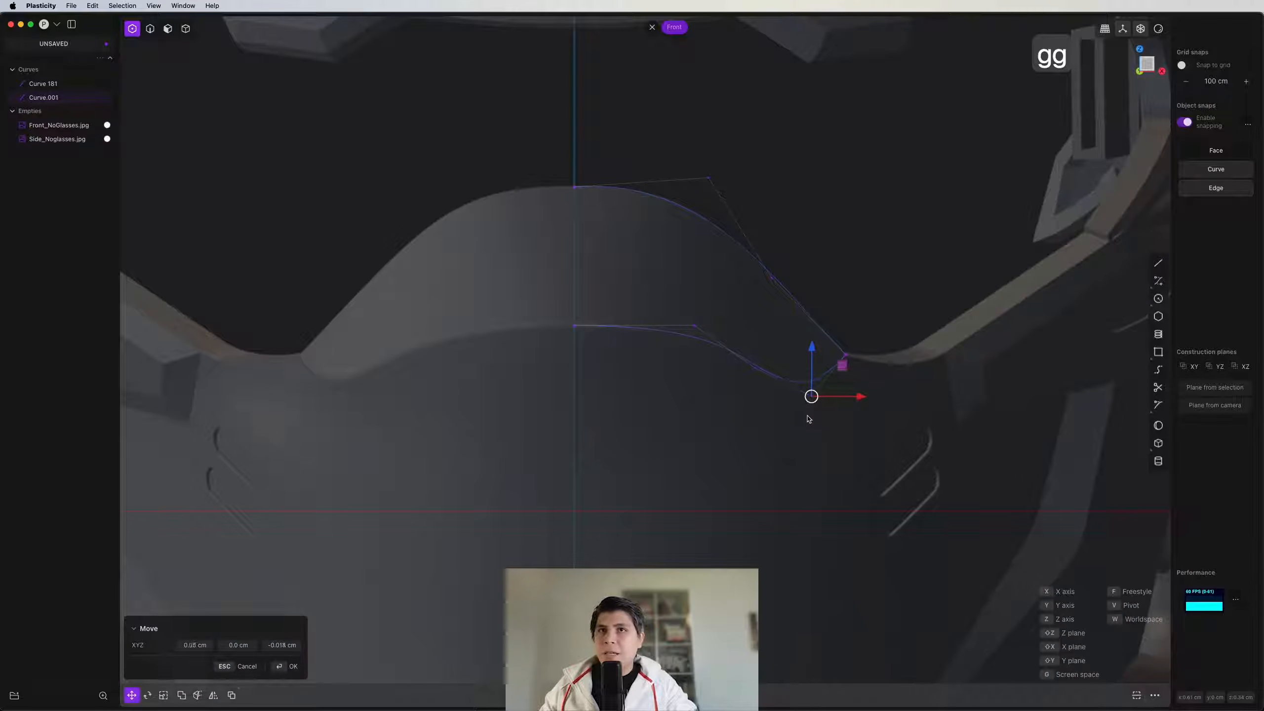
{"action": "key", "text": "2"}
{"action": "scroll", "coordinate": [810, 418], "scroll_direction": "down", "scroll_amount": 2}
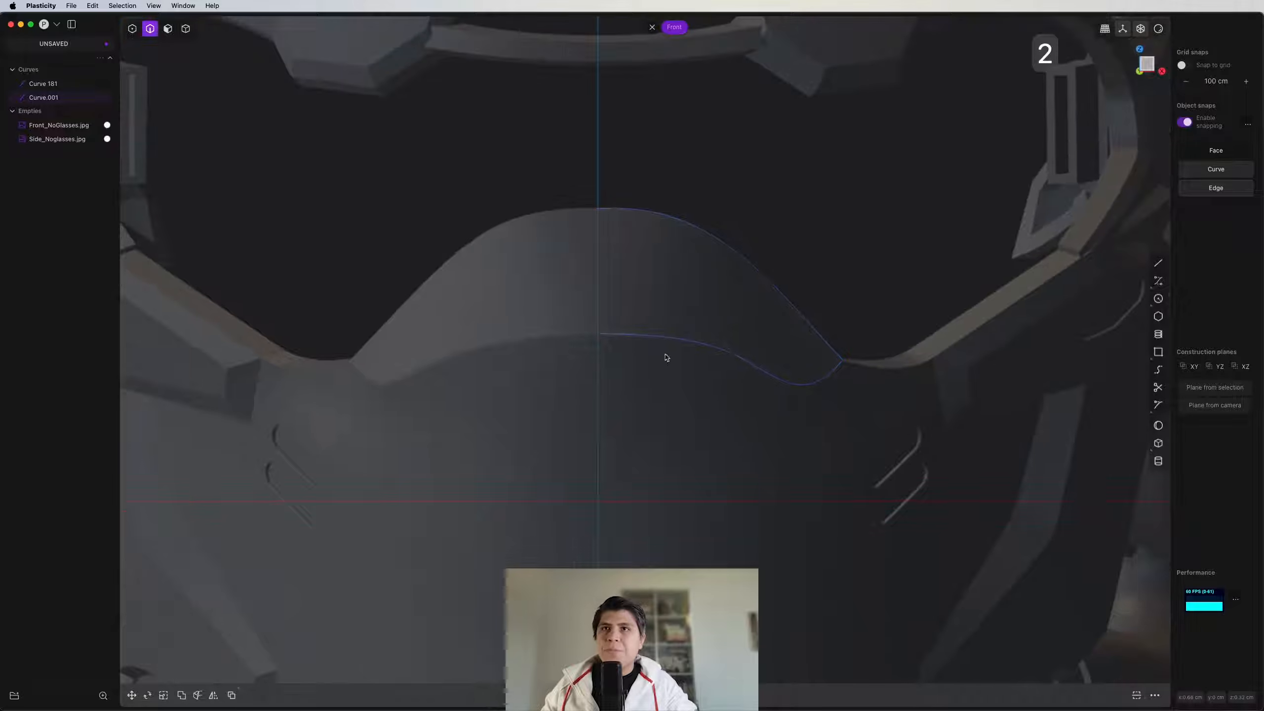
{"action": "left_click", "coordinate": [619, 341]}
{"action": "scroll", "coordinate": [665, 378], "scroll_direction": "up", "scroll_amount": 3}
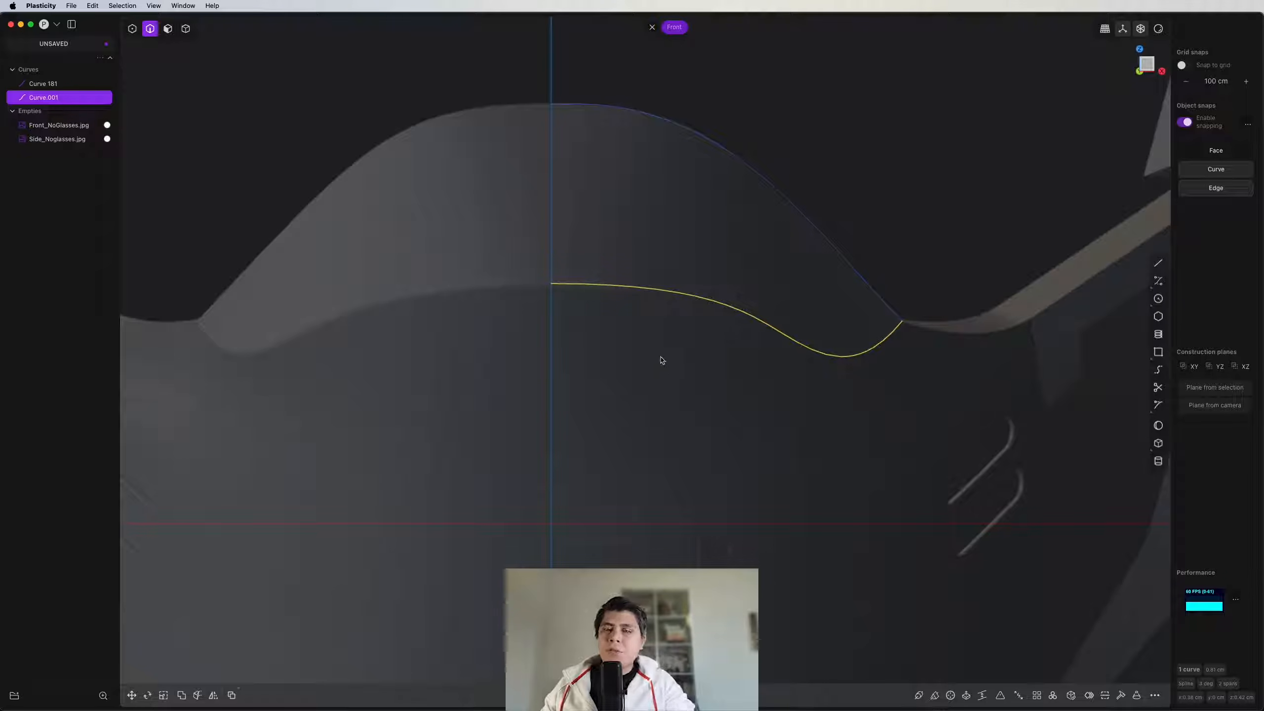
{"action": "scroll", "coordinate": [661, 360], "scroll_direction": "down", "scroll_amount": 1}
{"action": "scroll", "coordinate": [761, 328], "scroll_direction": "down", "scroll_amount": 2}
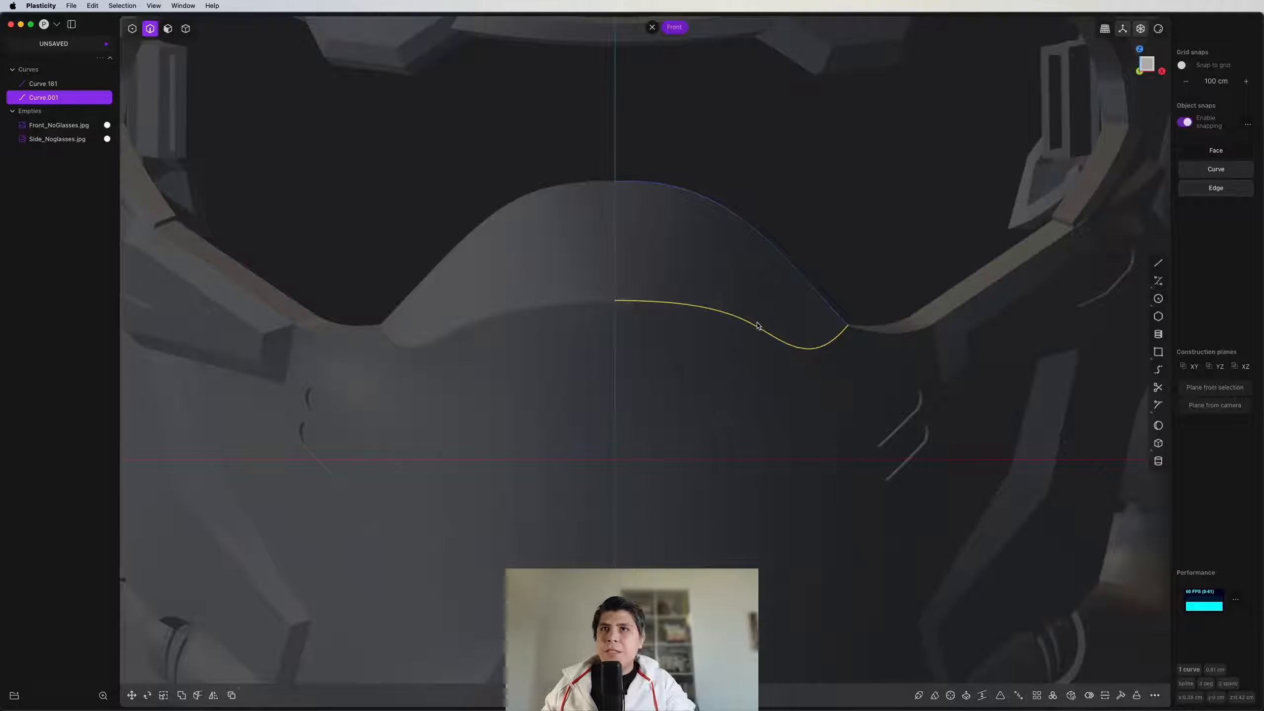
Step: Draw a five-point control-point curve in the side view along the nose panel's lower edge, ending at the projected curve's lower endpoint
{"action": "key", "text": "3"}
{"action": "scroll", "coordinate": [651, 390], "scroll_direction": "down", "scroll_amount": 6}
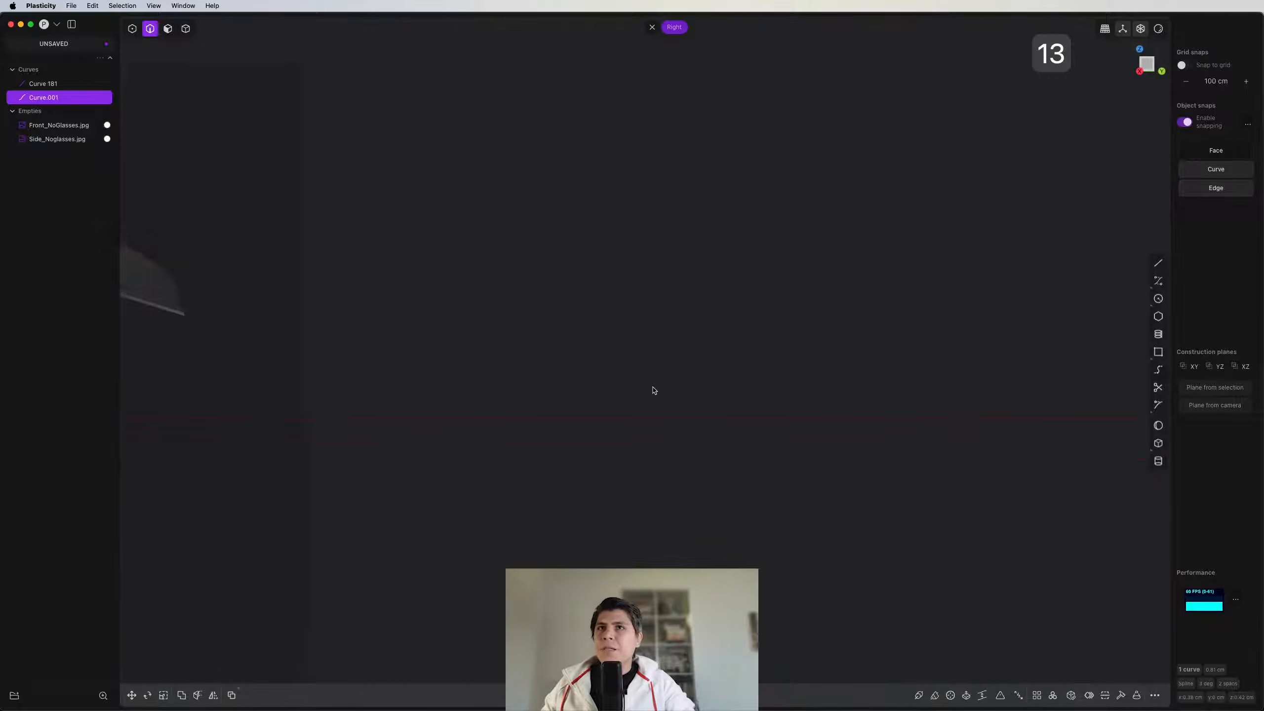
{"action": "middle_click_drag", "start_coordinate": [517, 406], "coordinate": [985, 357], "text": "shift"}
{"action": "scroll", "coordinate": [600, 327], "scroll_direction": "up", "scroll_amount": 4}
{"action": "scroll", "coordinate": [599, 327], "scroll_direction": "up", "scroll_amount": 3}
{"action": "key", "text": "ctrl+super+c"}
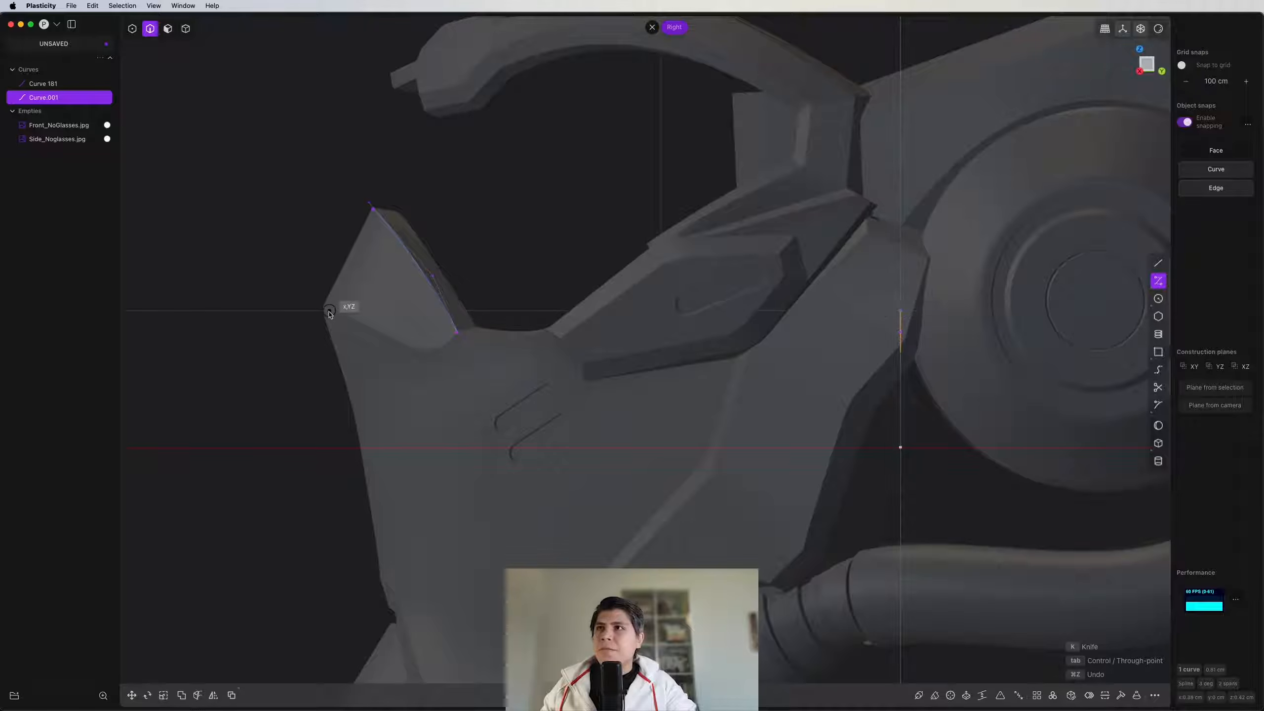
{"action": "scroll", "coordinate": [344, 304], "scroll_direction": "up", "scroll_amount": 4}
{"action": "left_click", "coordinate": [350, 222]}
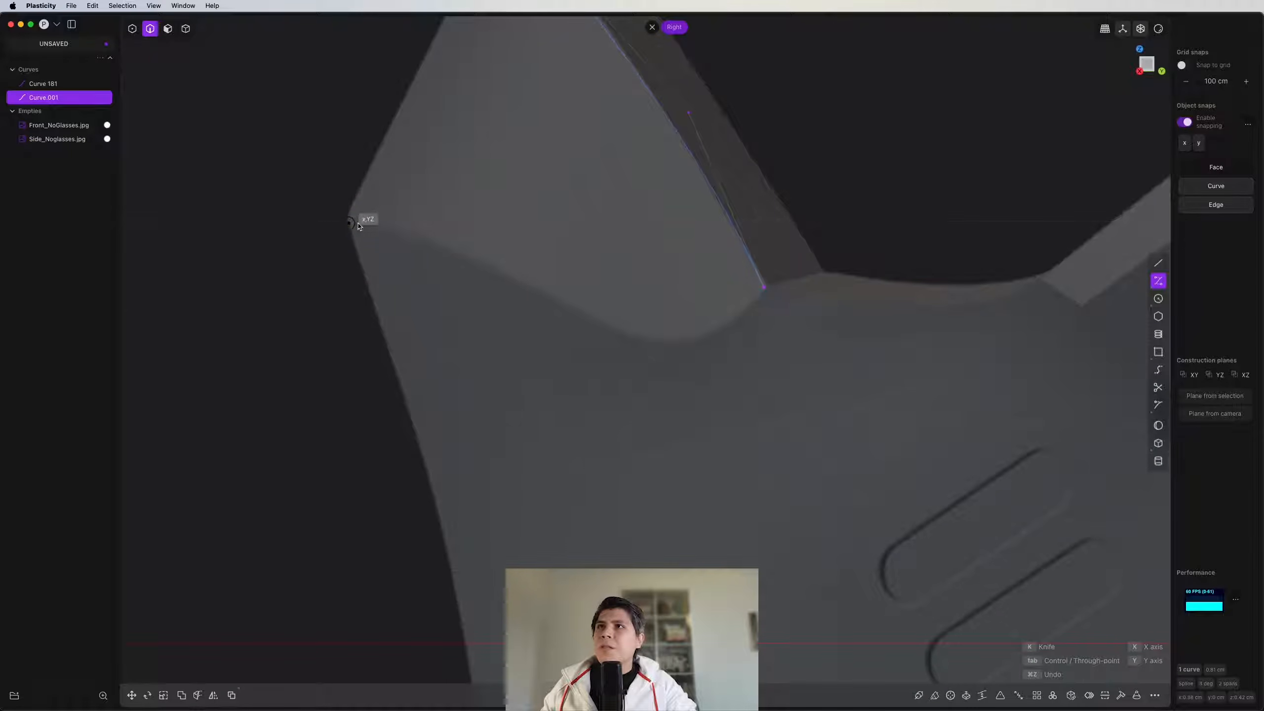
{"action": "left_click", "coordinate": [438, 234]}
{"action": "left_click", "coordinate": [578, 309]}
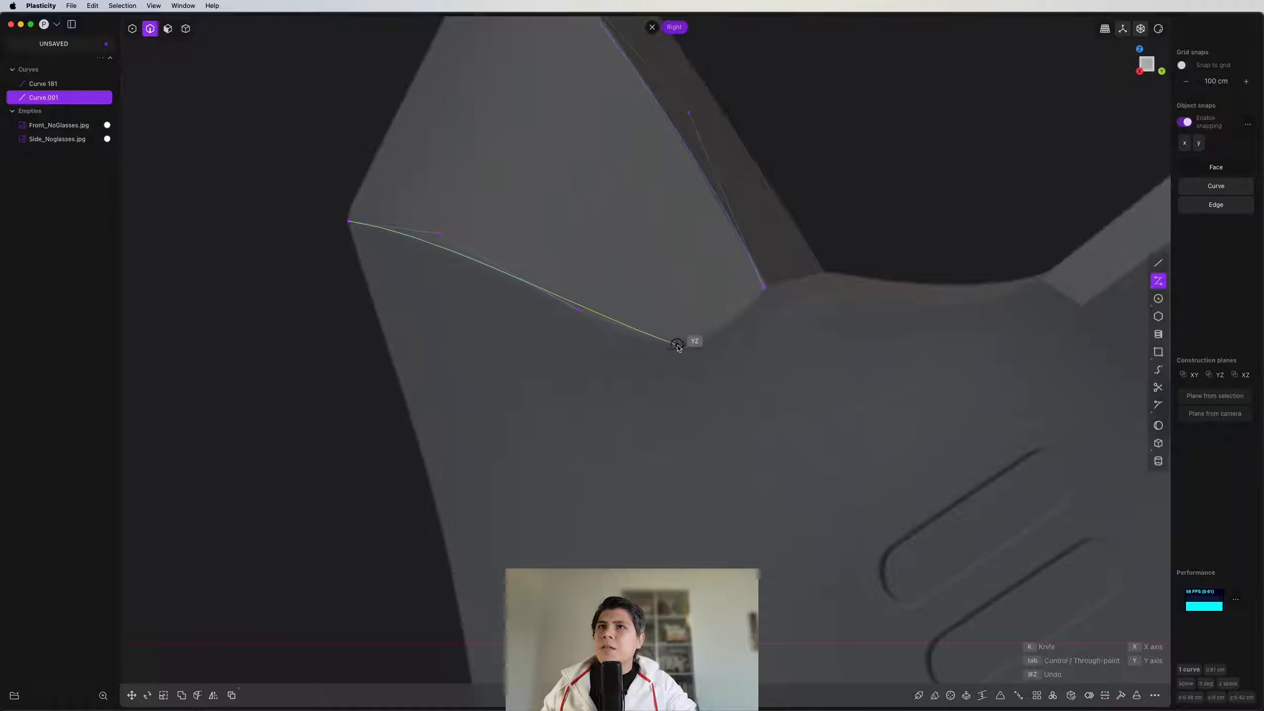
{"action": "left_click", "coordinate": [670, 348]}
{"action": "left_click", "coordinate": [762, 294]}
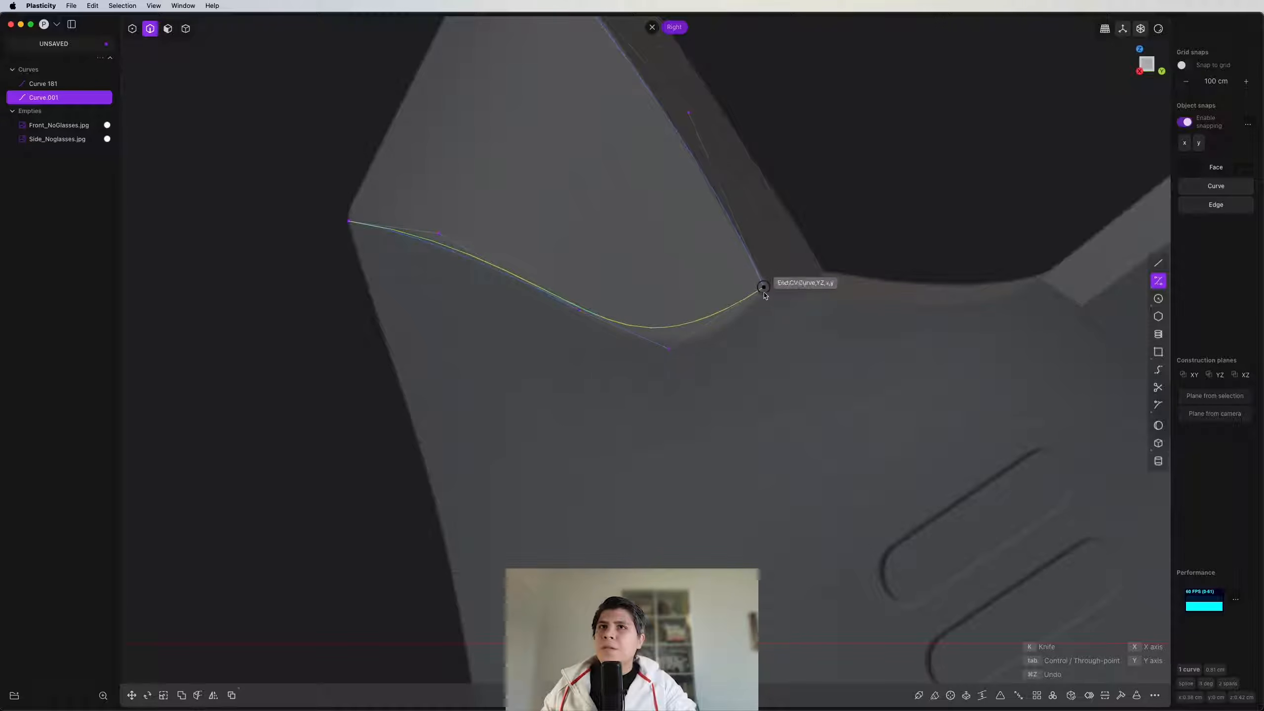
{"action": "right_click", "coordinate": [763, 293]}
Step: Adjust the side lower-edge curve's lowest control point so the curve matches the dip in the side reference
{"action": "key", "text": "1"}
{"action": "left_click_drag", "start_coordinate": [670, 349], "coordinate": [696, 369]}
{"action": "scroll", "coordinate": [746, 413], "scroll_direction": "down", "scroll_amount": 3}
{"action": "key", "text": "2"}
{"action": "scroll", "coordinate": [744, 416], "scroll_direction": "down", "scroll_amount": 10}
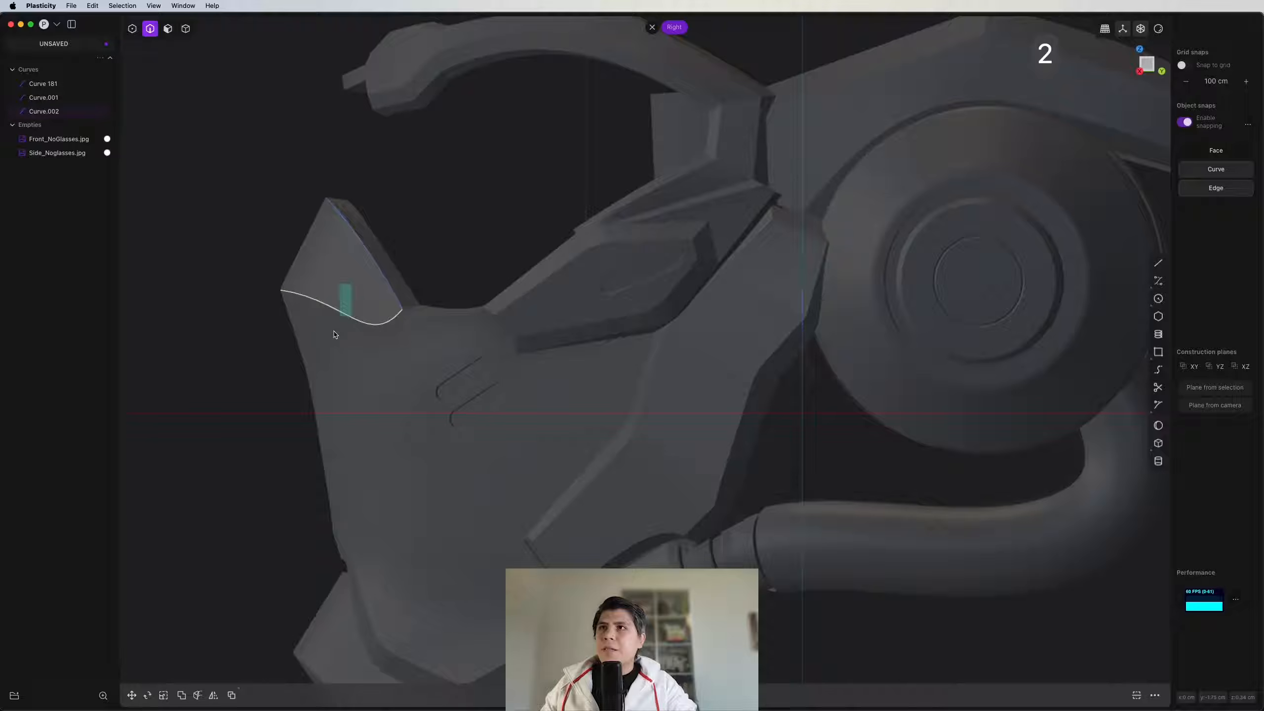
Step: Try to combine the front and side lower-edge curves into one 3D curve with Project Curve Curve
{"action": "left_click", "coordinate": [334, 332]}
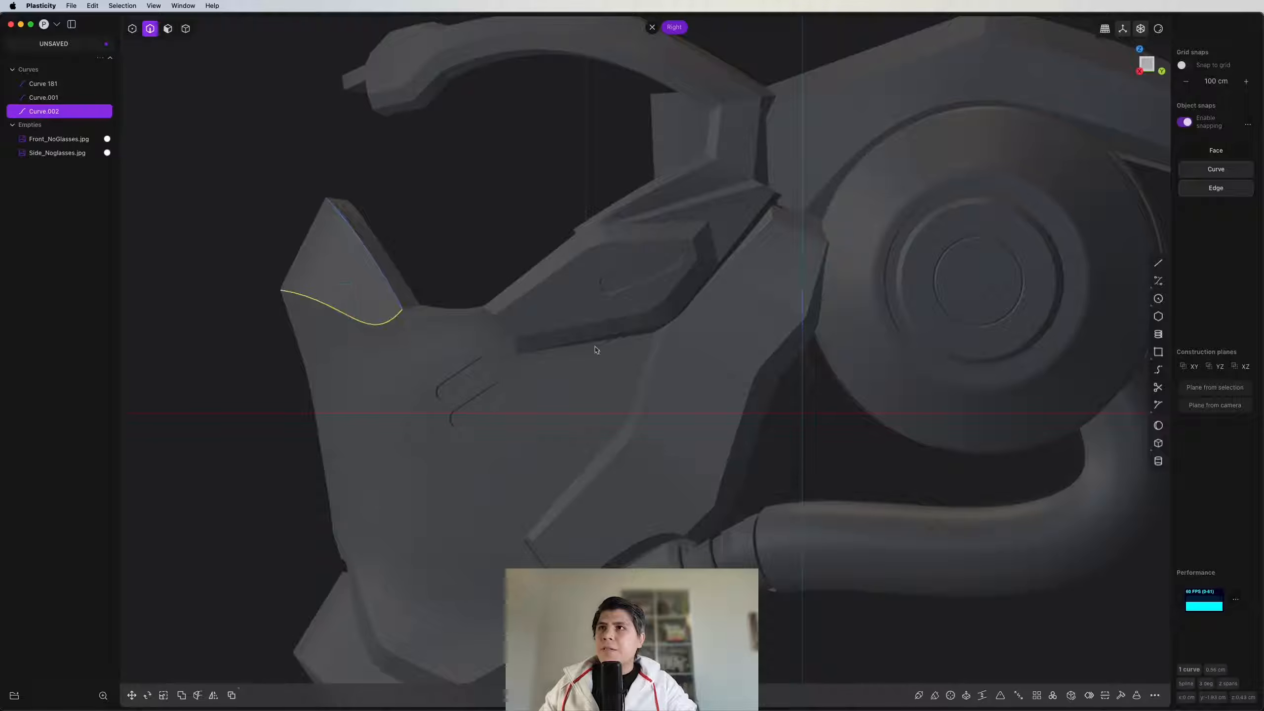
{"action": "left_click", "coordinate": [809, 317], "text": "shift"}
{"action": "scroll", "coordinate": [734, 328], "scroll_direction": "down", "scroll_amount": 3}
{"action": "middle_click_drag", "start_coordinate": [728, 328], "coordinate": [674, 324]}
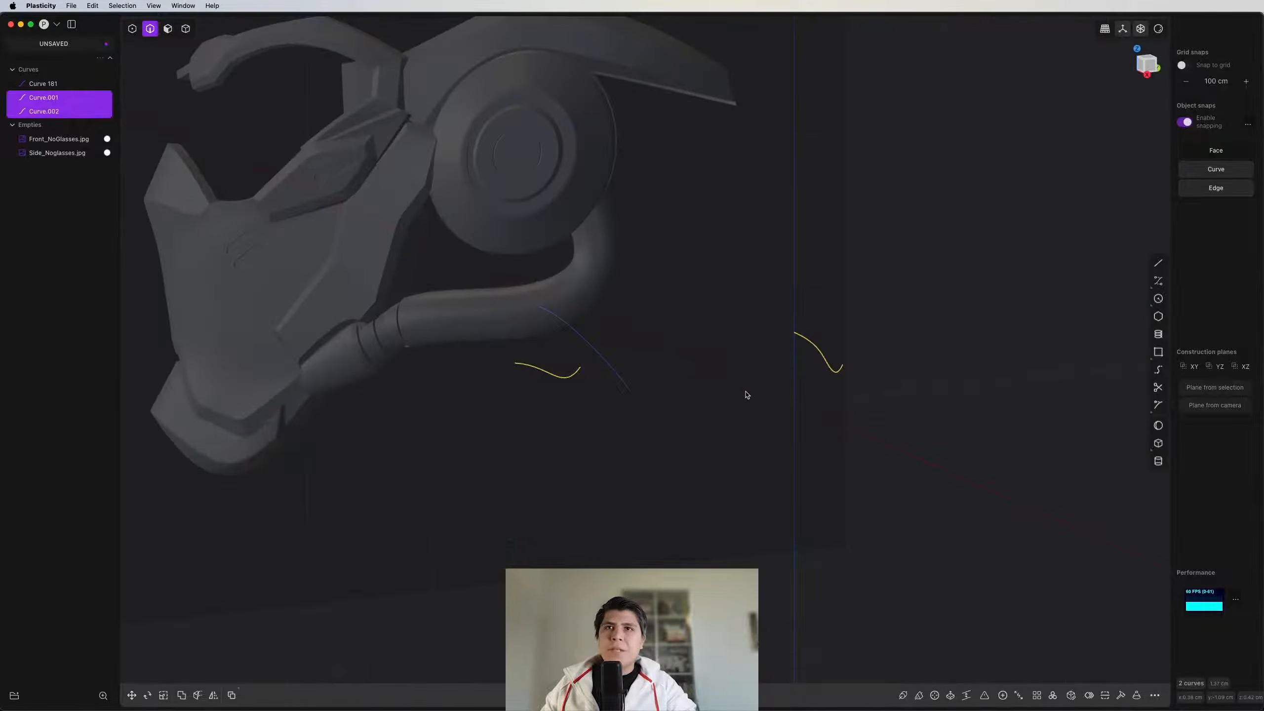
{"action": "scroll", "coordinate": [747, 397], "scroll_direction": "up", "scroll_amount": 3}
{"action": "key", "text": "super+x"}
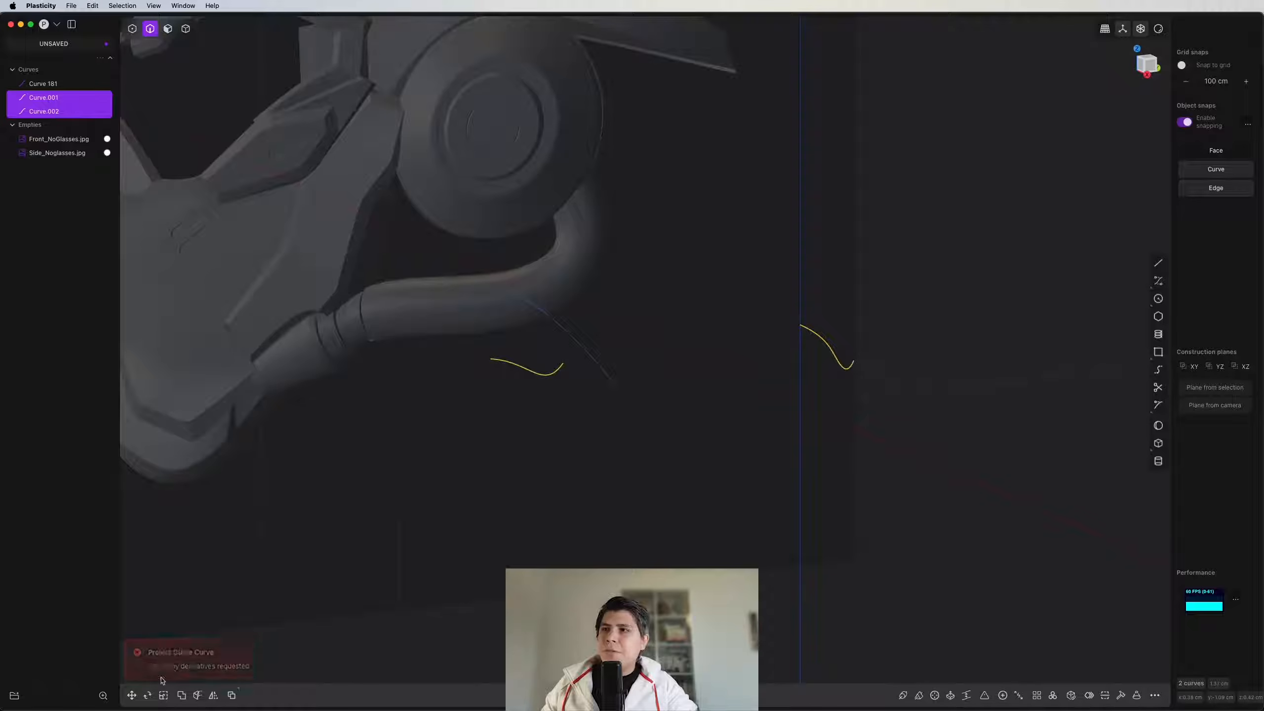
Step: Compare the front and side lower-edge curves against the front reference, and delete both of them
{"action": "middle_click_drag", "start_coordinate": [478, 498], "coordinate": [565, 508]}
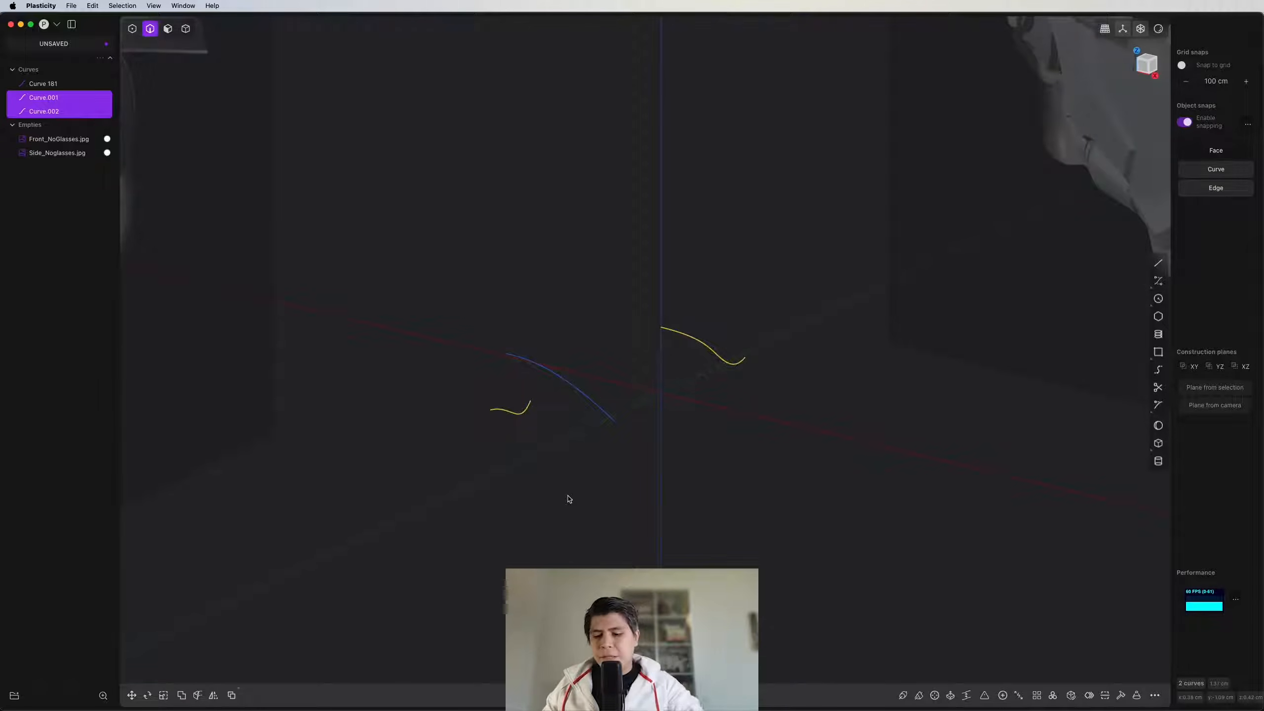
{"action": "key", "text": "1"}
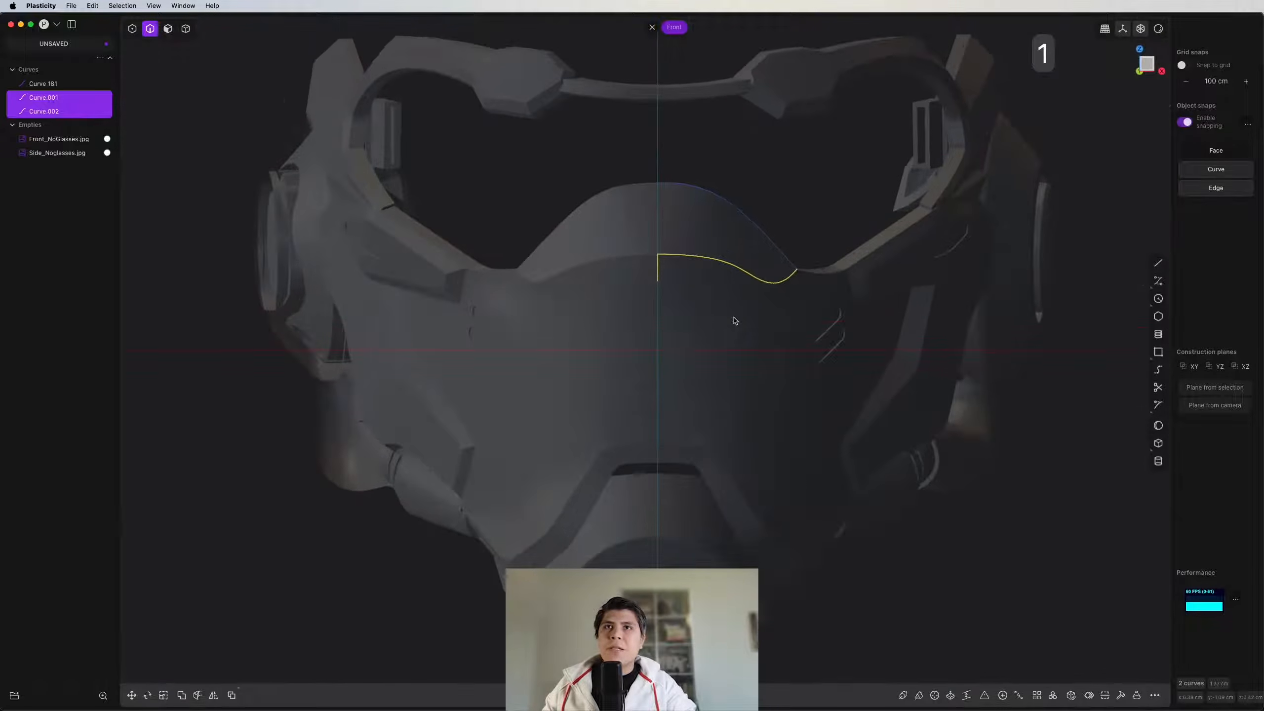
{"action": "scroll", "coordinate": [702, 337], "scroll_direction": "up", "scroll_amount": 5}
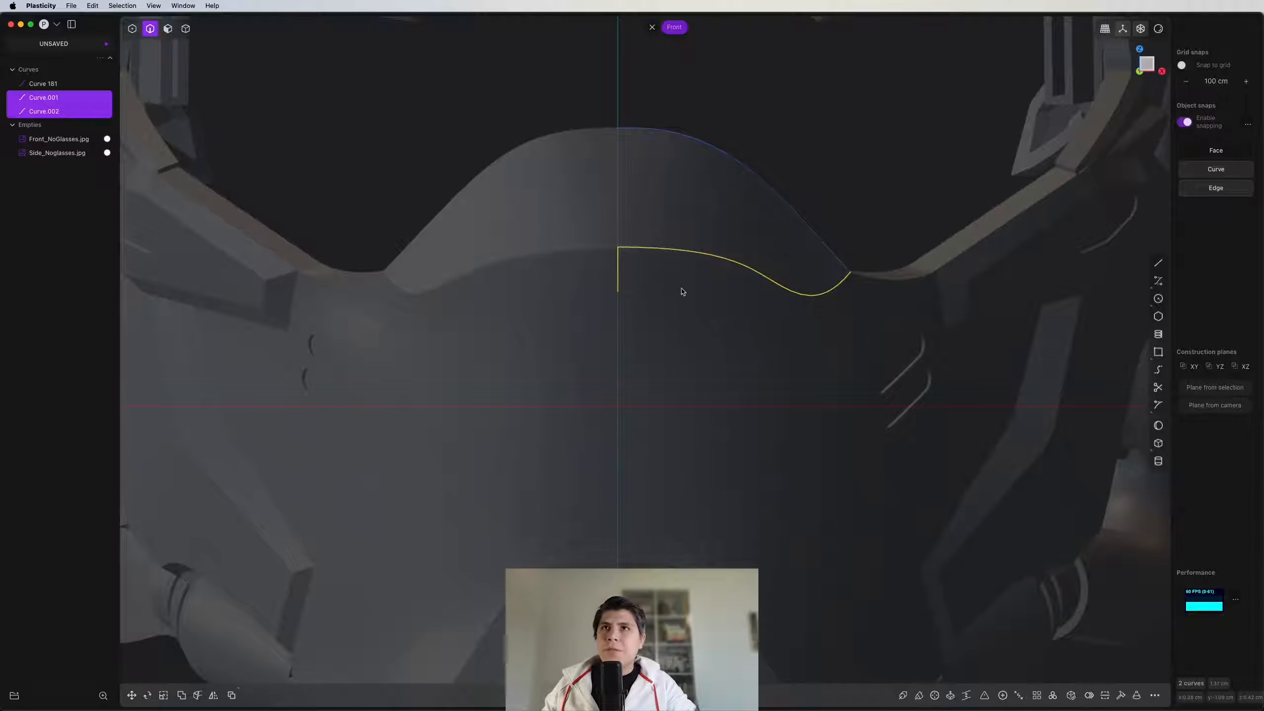
{"action": "scroll", "coordinate": [656, 269], "scroll_direction": "up", "scroll_amount": 3}
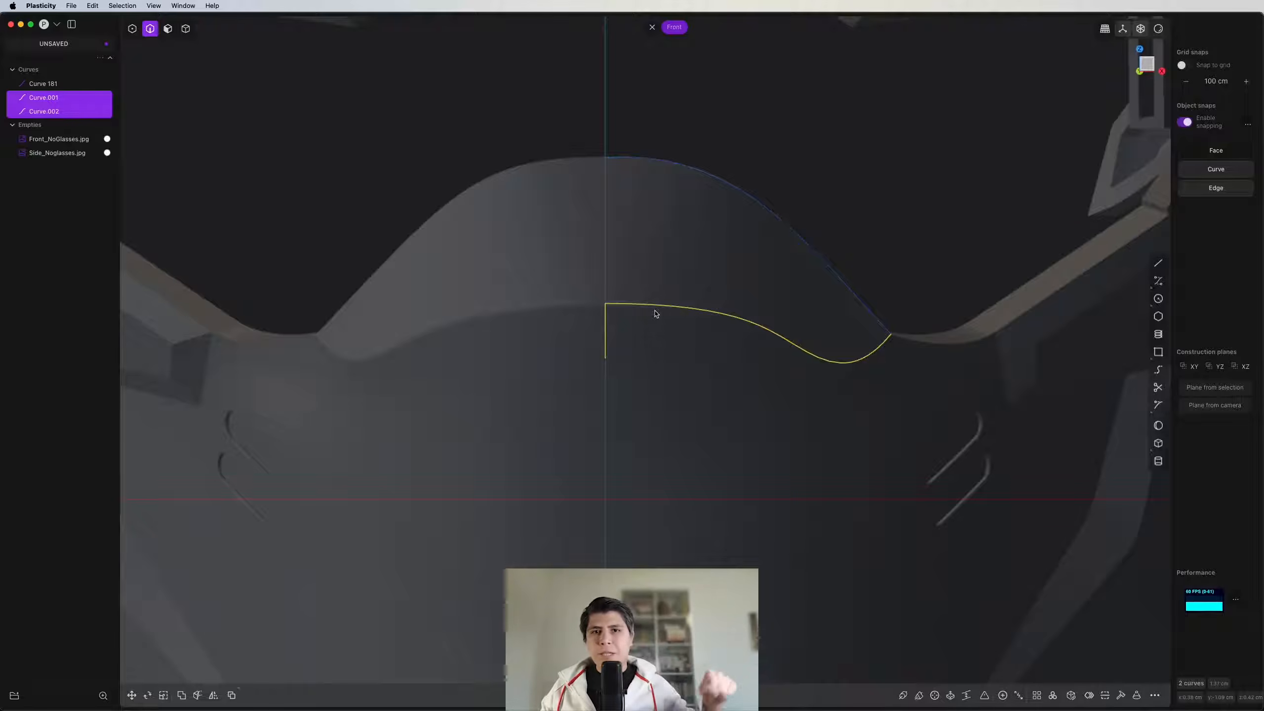
{"action": "scroll", "coordinate": [753, 378], "scroll_direction": "down", "scroll_amount": 1}
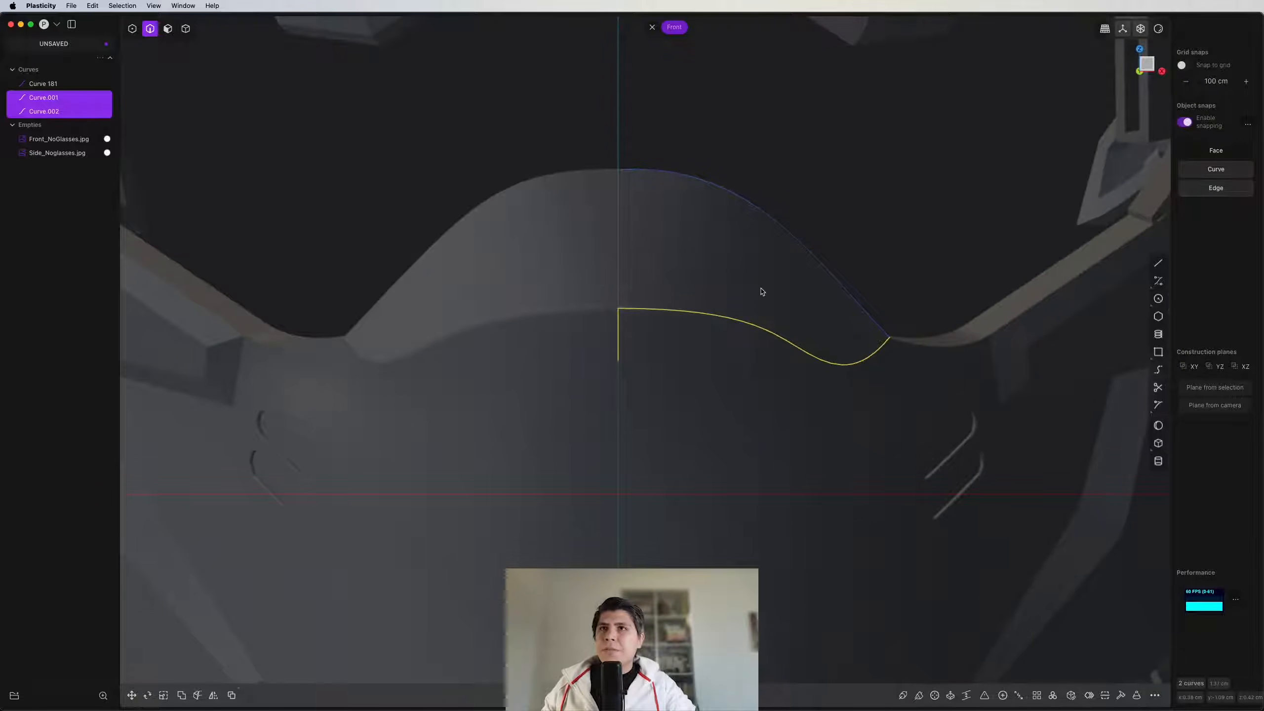
{"action": "scroll", "coordinate": [731, 402], "scroll_direction": "down", "scroll_amount": 1}
{"action": "scroll", "coordinate": [732, 402], "scroll_direction": "up", "scroll_amount": 2}
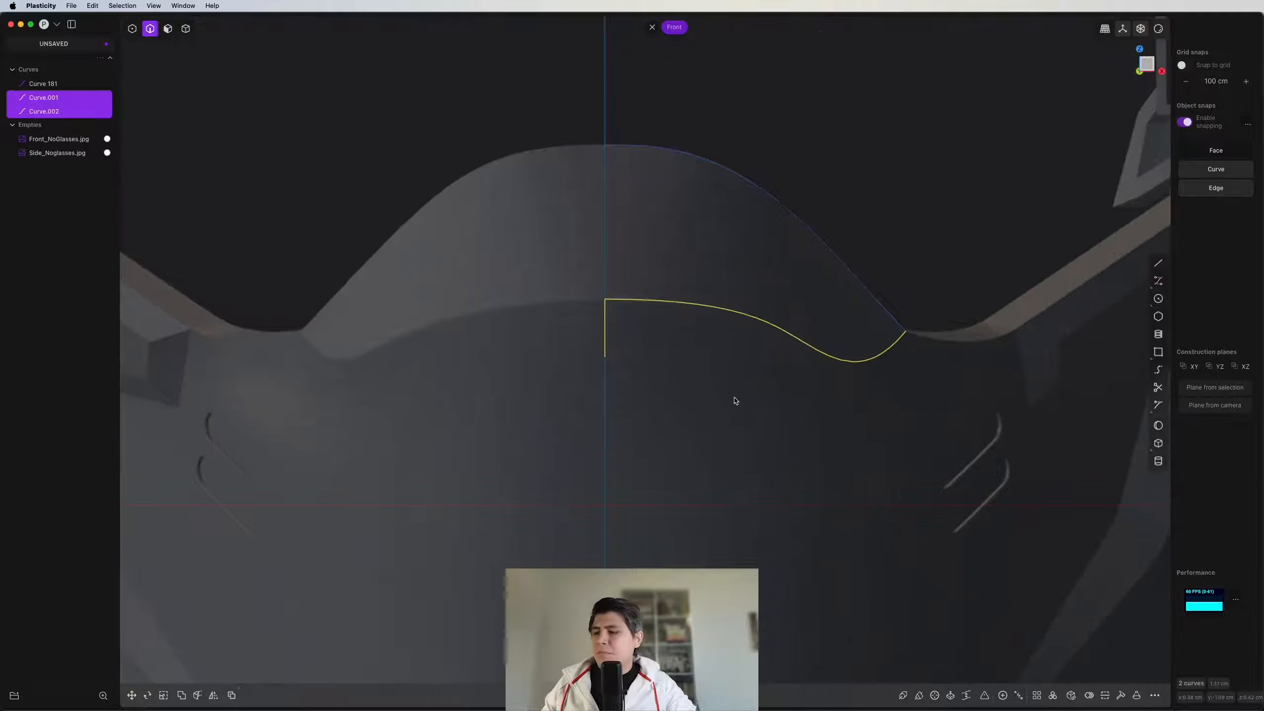
{"action": "key", "text": "x"}
Step: Redraw the nose panel's lower edge in the front view as a five-point control-point curve, from the centre line to the bottom of the dip
{"action": "scroll", "coordinate": [750, 361], "scroll_direction": "up", "scroll_amount": 3}
{"action": "key", "text": "ctrl+super+c"}
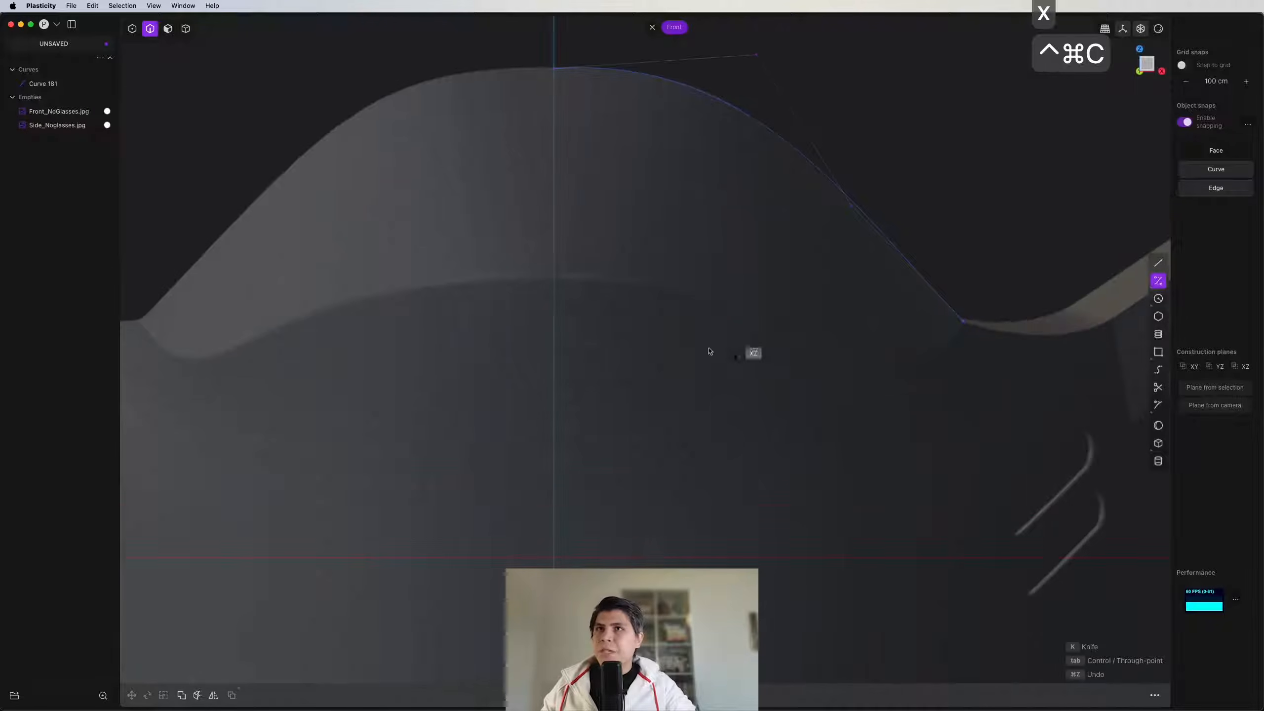
{"action": "left_click", "coordinate": [554, 274]}
{"action": "left_click", "coordinate": [716, 275]}
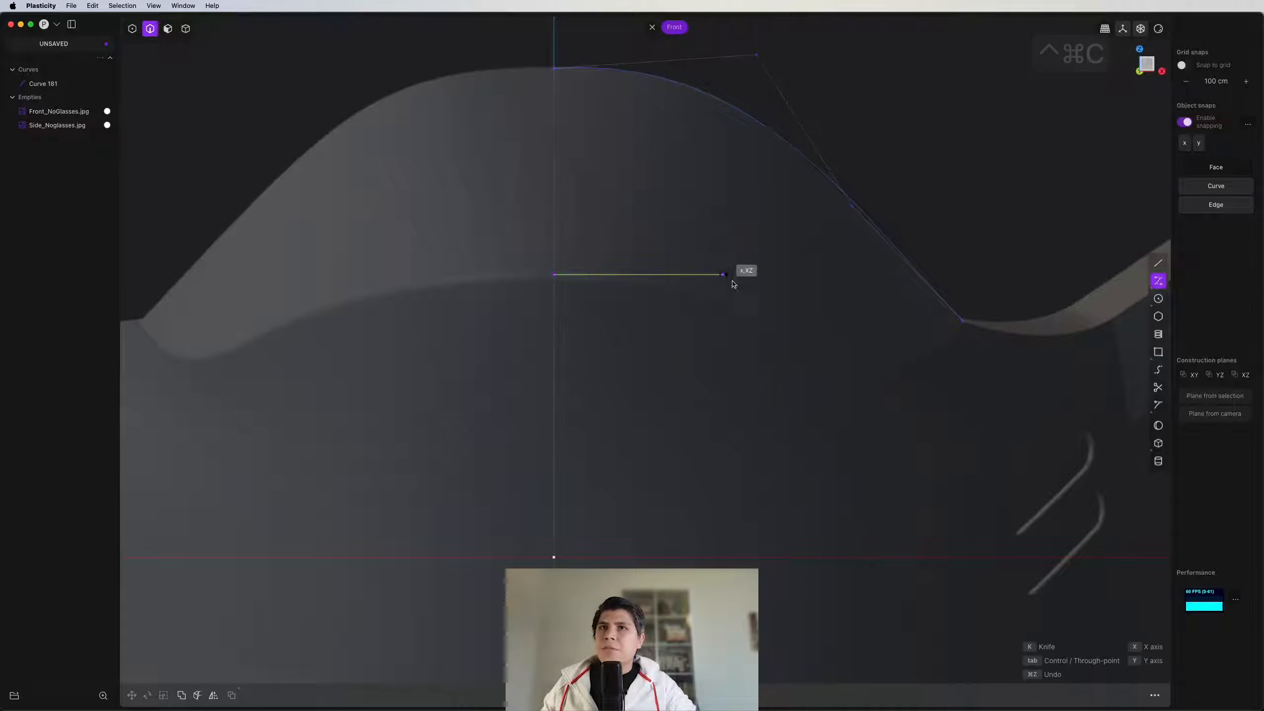
{"action": "left_click", "coordinate": [827, 320]}
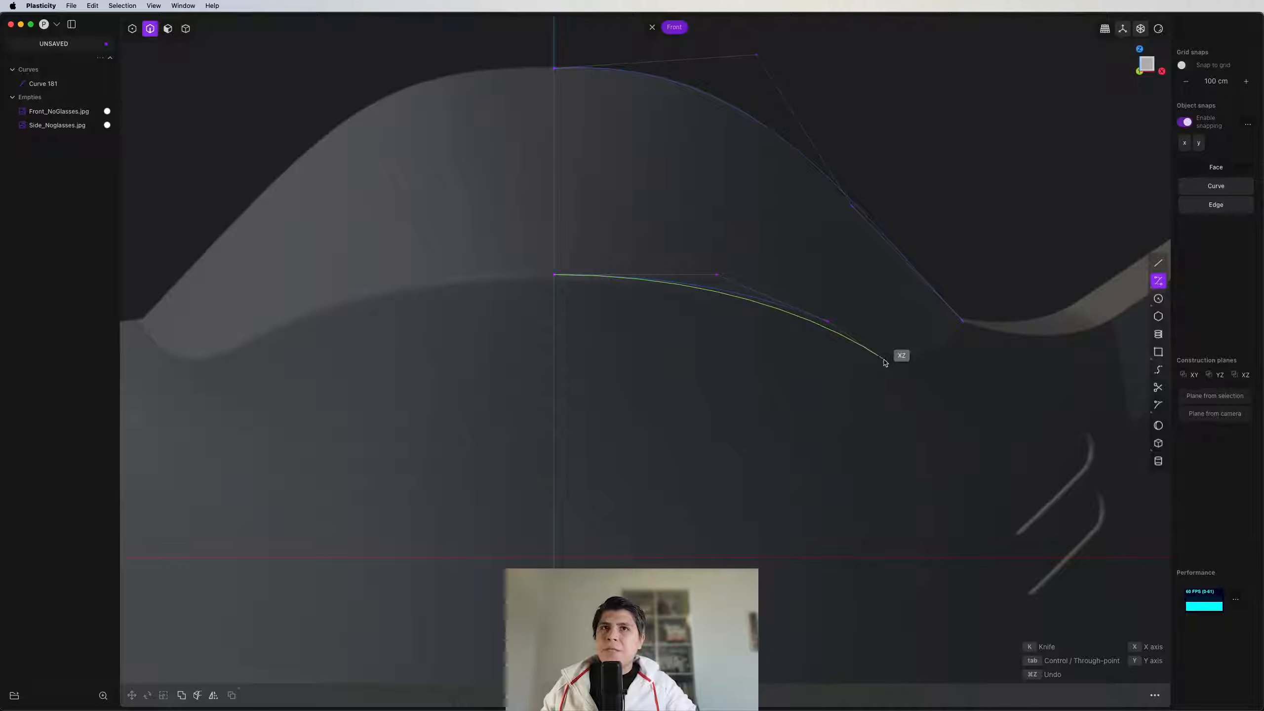
{"action": "left_click", "coordinate": [884, 359]}
{"action": "left_click", "coordinate": [914, 362]}
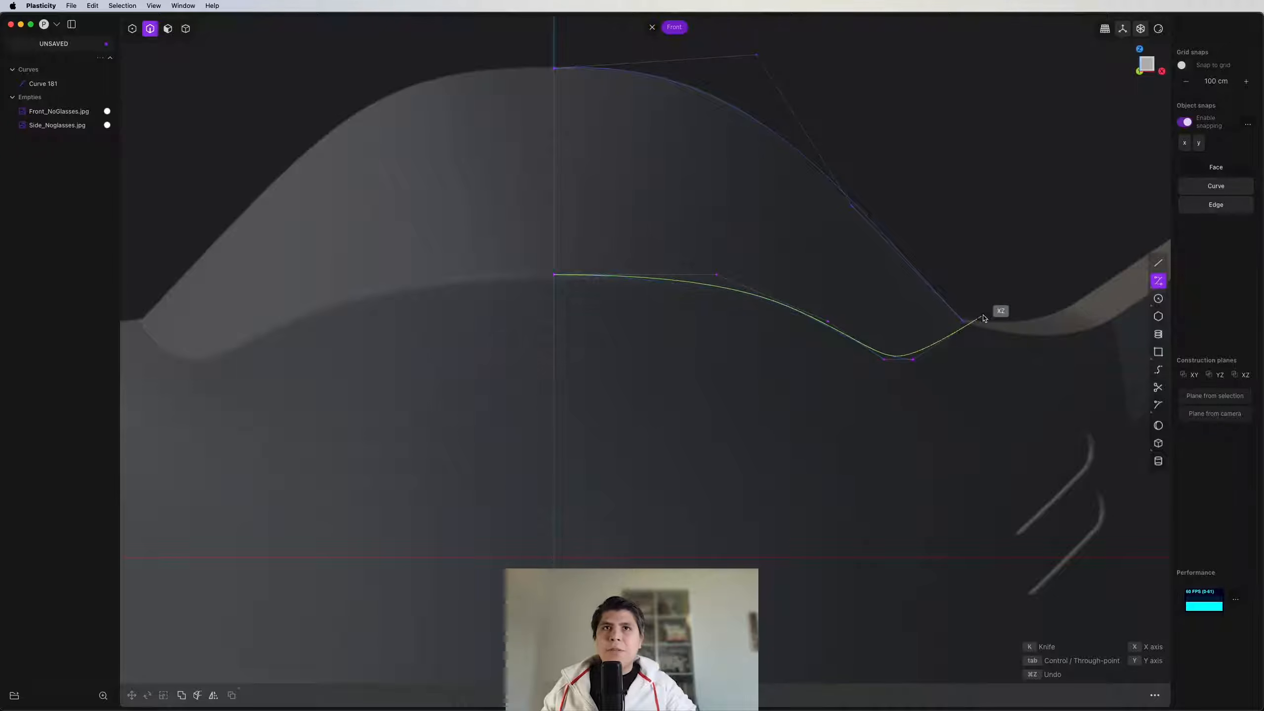
{"action": "right_click", "coordinate": [932, 359]}
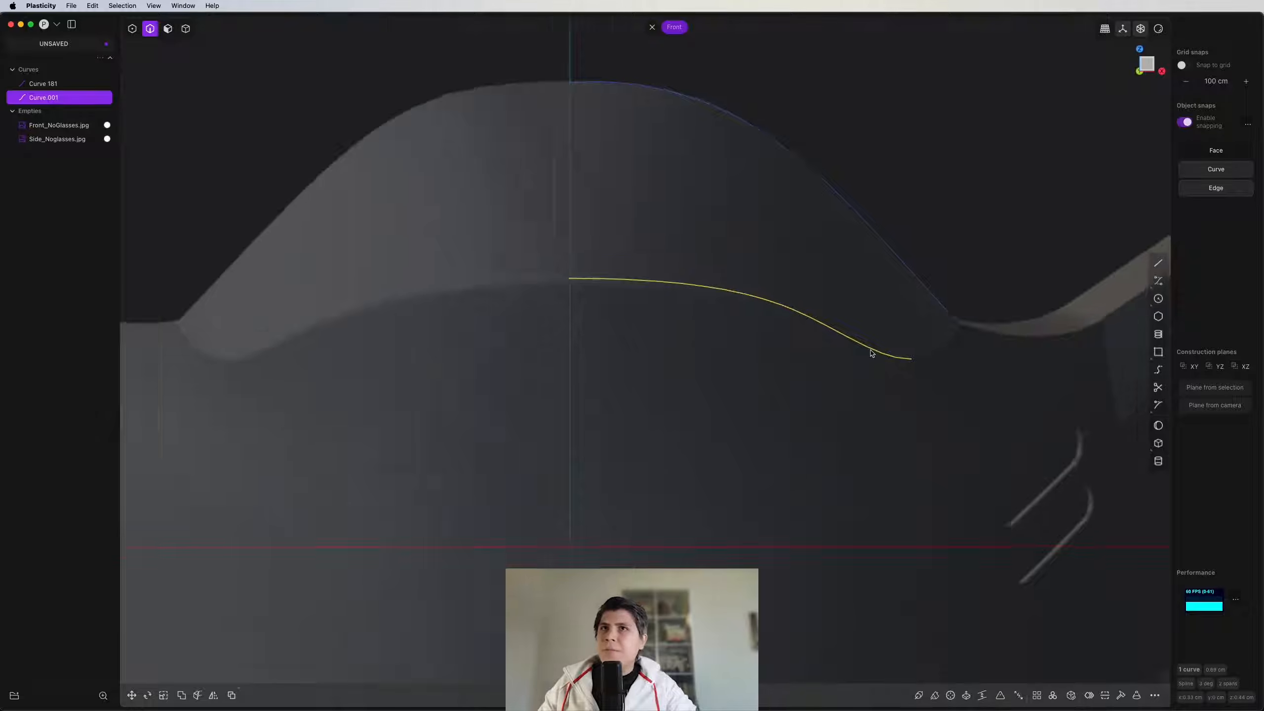
Step: Trace the nose panel's lower edge in the side view as a five-point control-point curve, from the nose tip to the bottom of the dip
{"action": "key", "text": "3"}
{"action": "scroll", "coordinate": [615, 440], "scroll_direction": "up", "scroll_amount": 6}
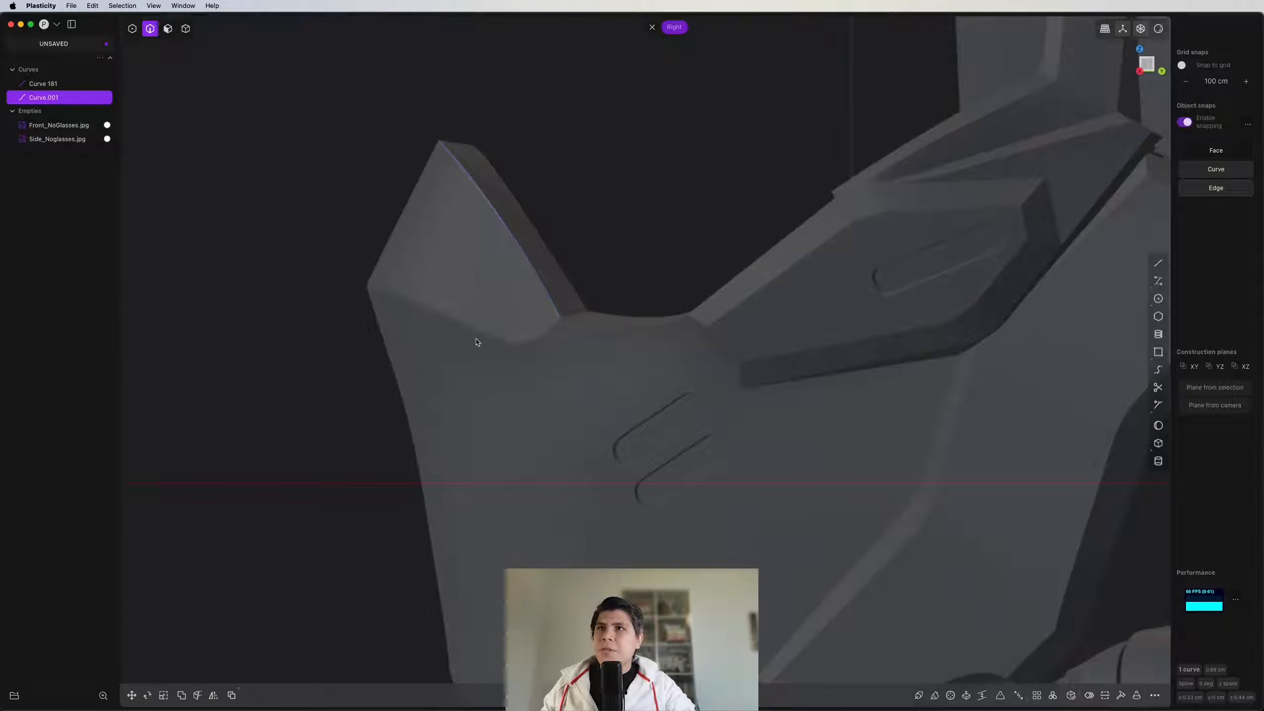
{"action": "key", "text": "ctrl+super+c"}
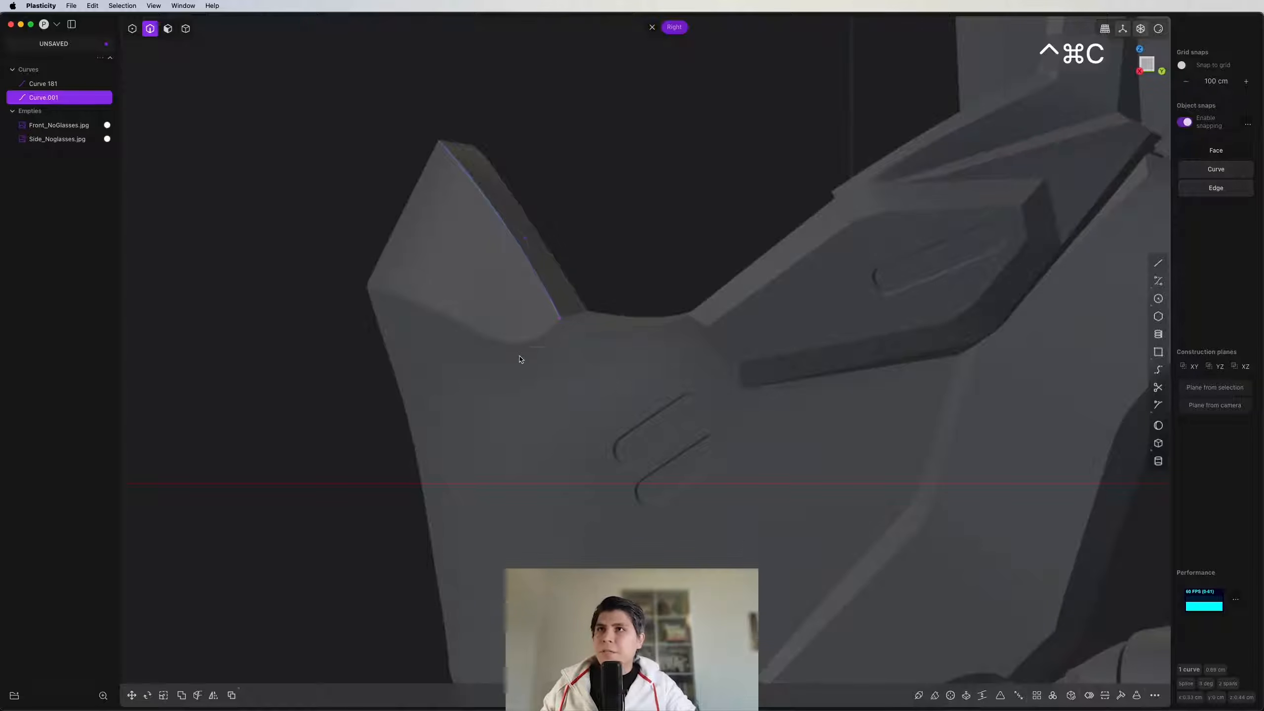
{"action": "scroll", "coordinate": [776, 347], "scroll_direction": "down", "scroll_amount": 3}
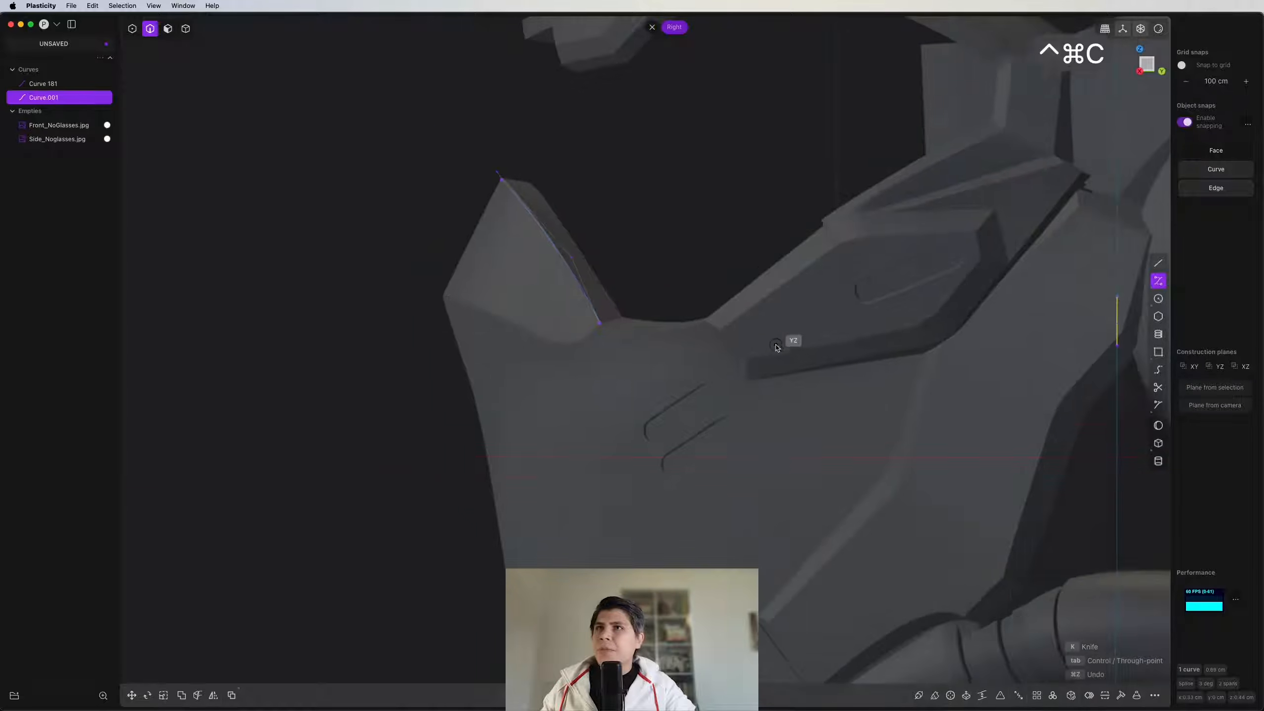
{"action": "middle_click_drag", "start_coordinate": [916, 329], "coordinate": [679, 284], "text": "shift"}
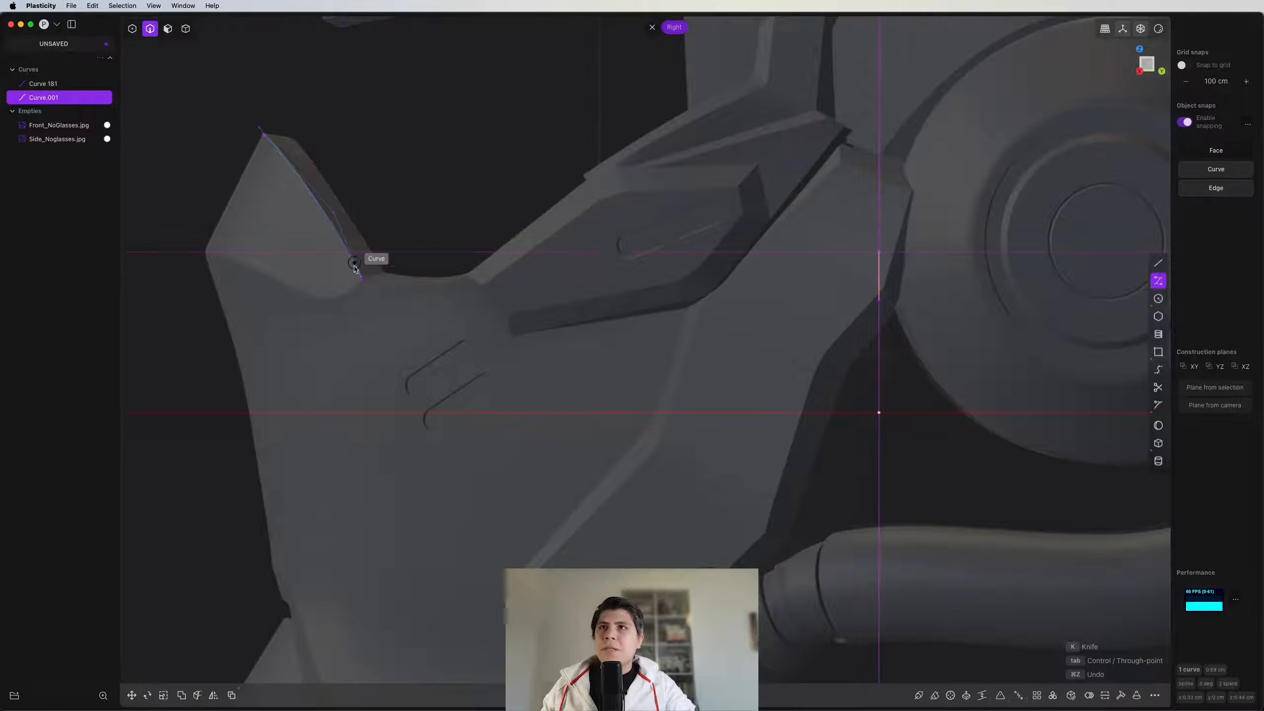
{"action": "middle_click_drag", "start_coordinate": [353, 264], "coordinate": [694, 286], "text": "shift"}
{"action": "scroll", "coordinate": [640, 296], "scroll_direction": "up", "scroll_amount": 5}
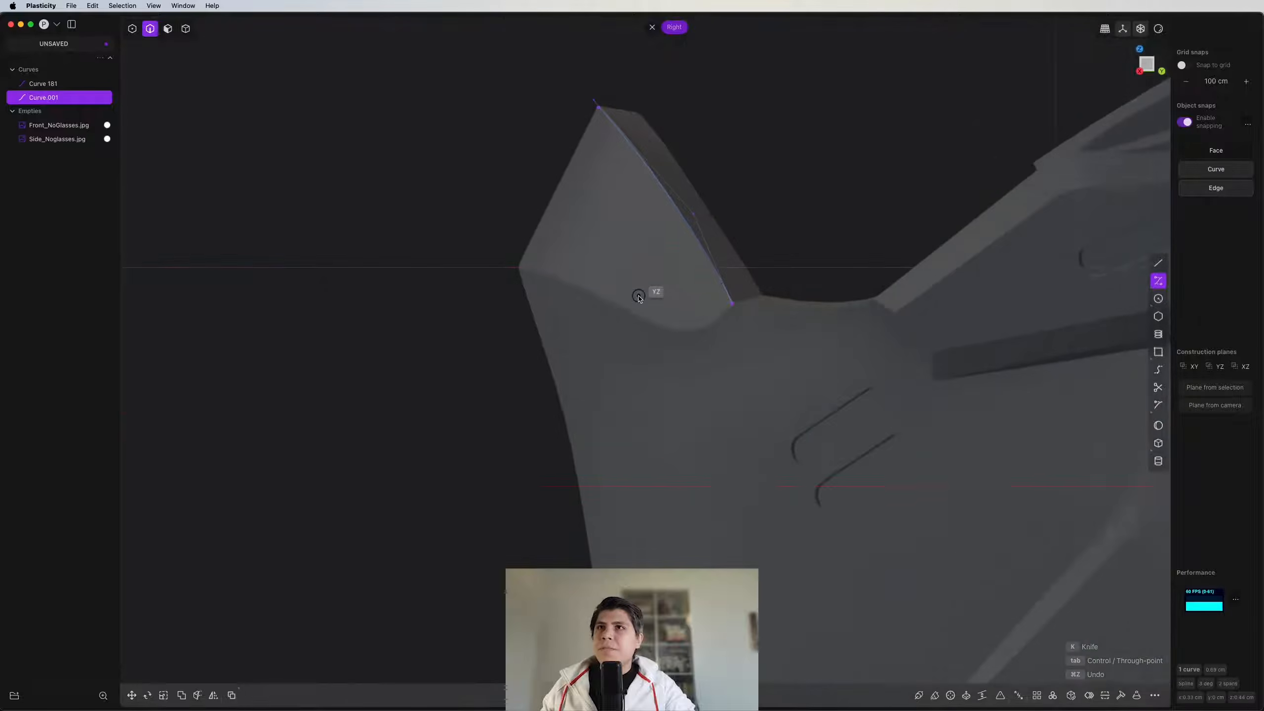
{"action": "left_click", "coordinate": [504, 259]}
{"action": "left_click", "coordinate": [550, 260]}
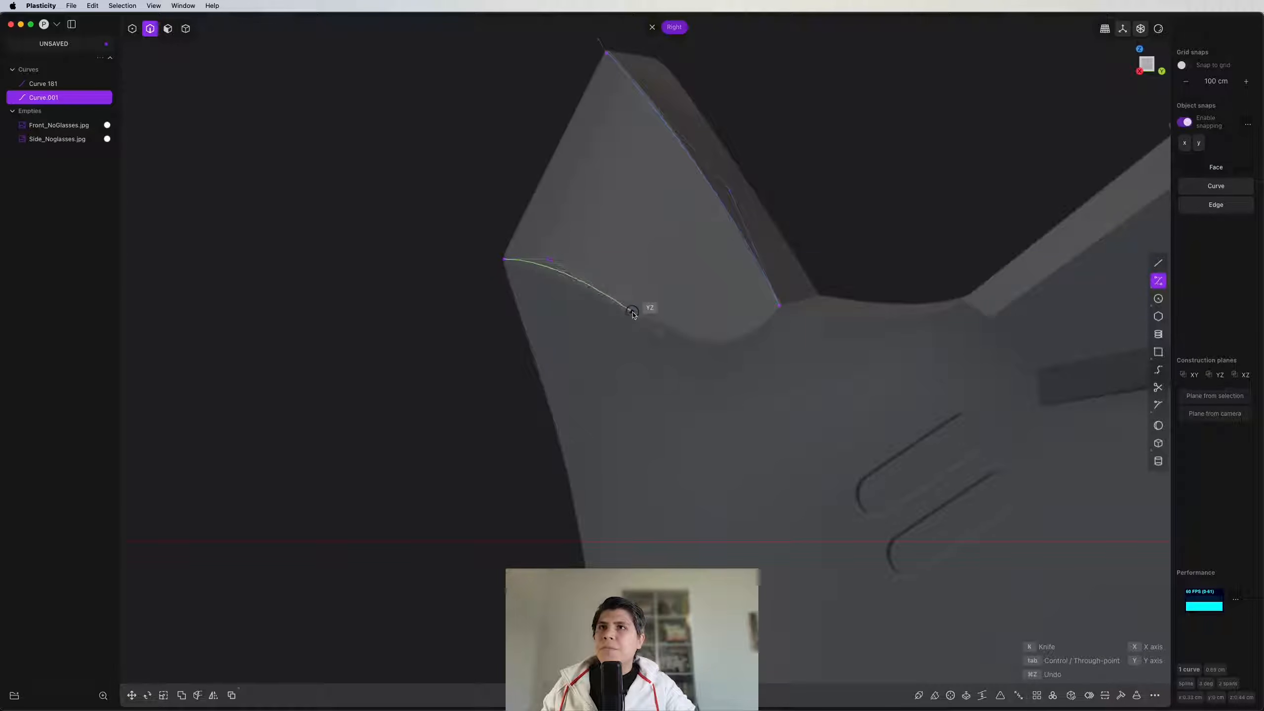
{"action": "left_click", "coordinate": [634, 313]}
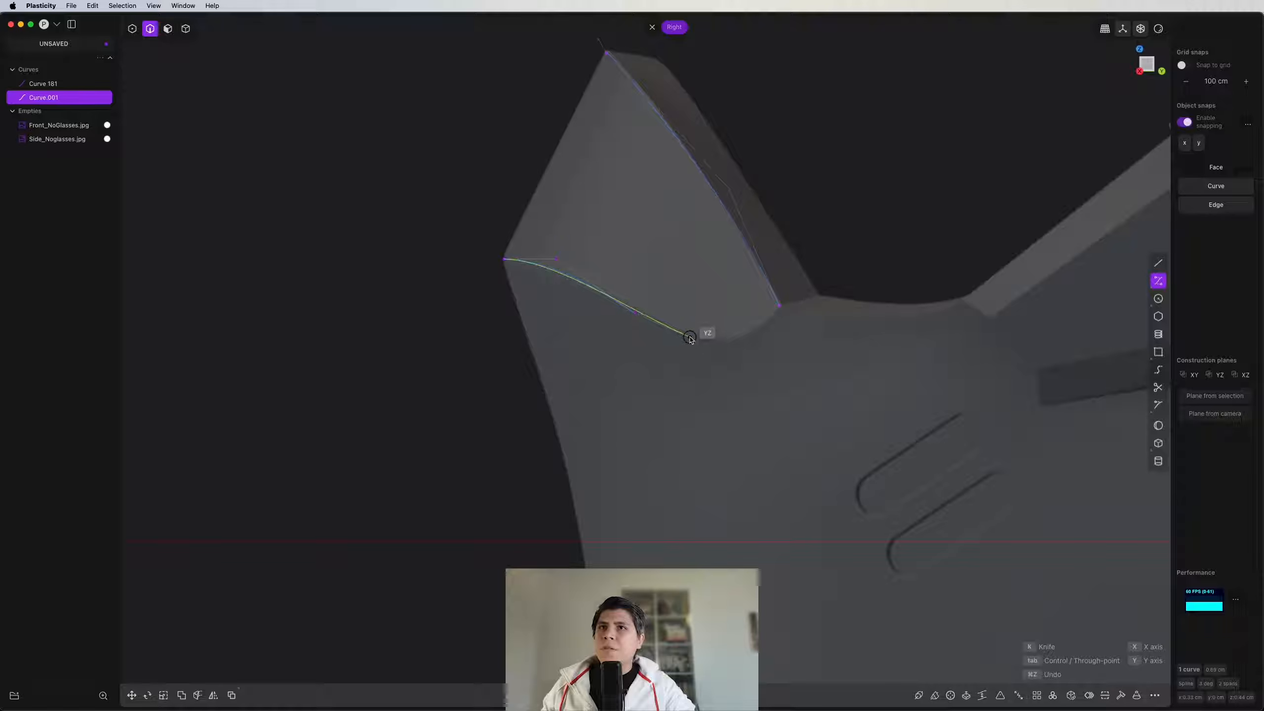
{"action": "left_click", "coordinate": [690, 337]}
{"action": "middle_click_drag", "start_coordinate": [876, 376], "coordinate": [662, 344], "text": "shift"}
{"action": "scroll", "coordinate": [663, 344], "scroll_direction": "down", "scroll_amount": 4}
{"action": "middle_click_drag", "start_coordinate": [800, 369], "coordinate": [611, 350], "text": "shift"}
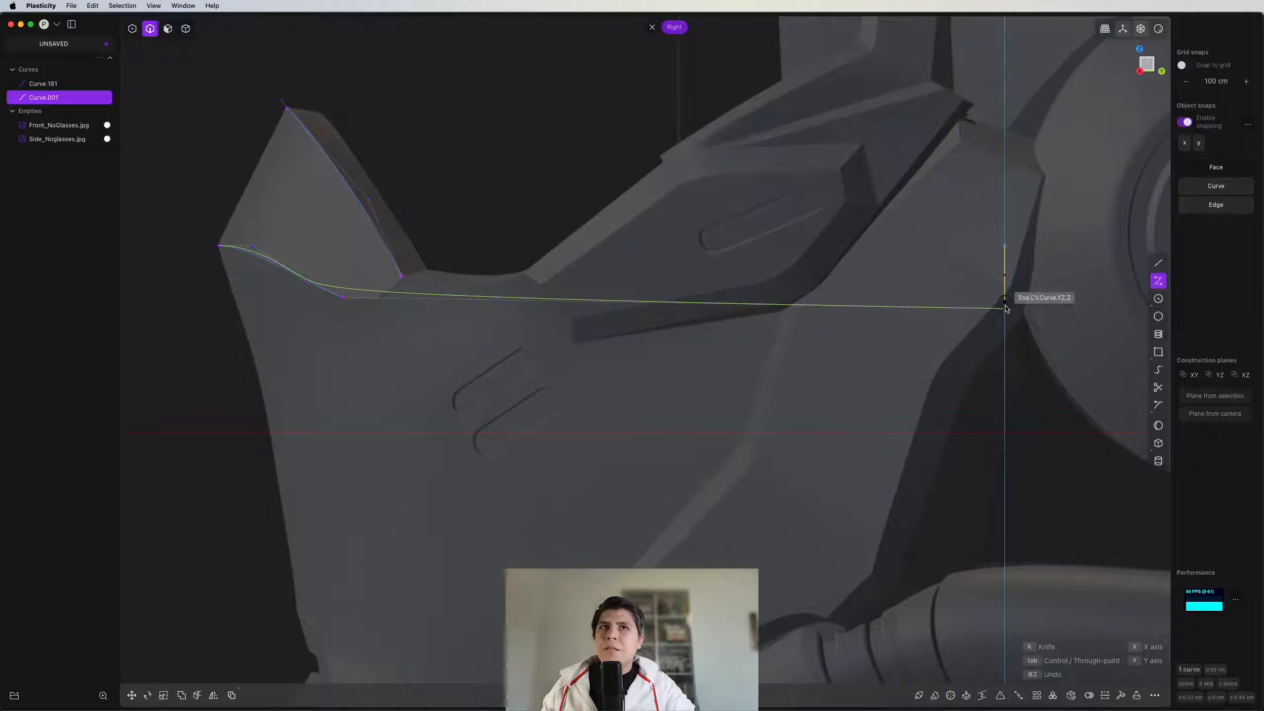
{"action": "scroll", "coordinate": [304, 316], "scroll_direction": "up", "scroll_amount": 5}
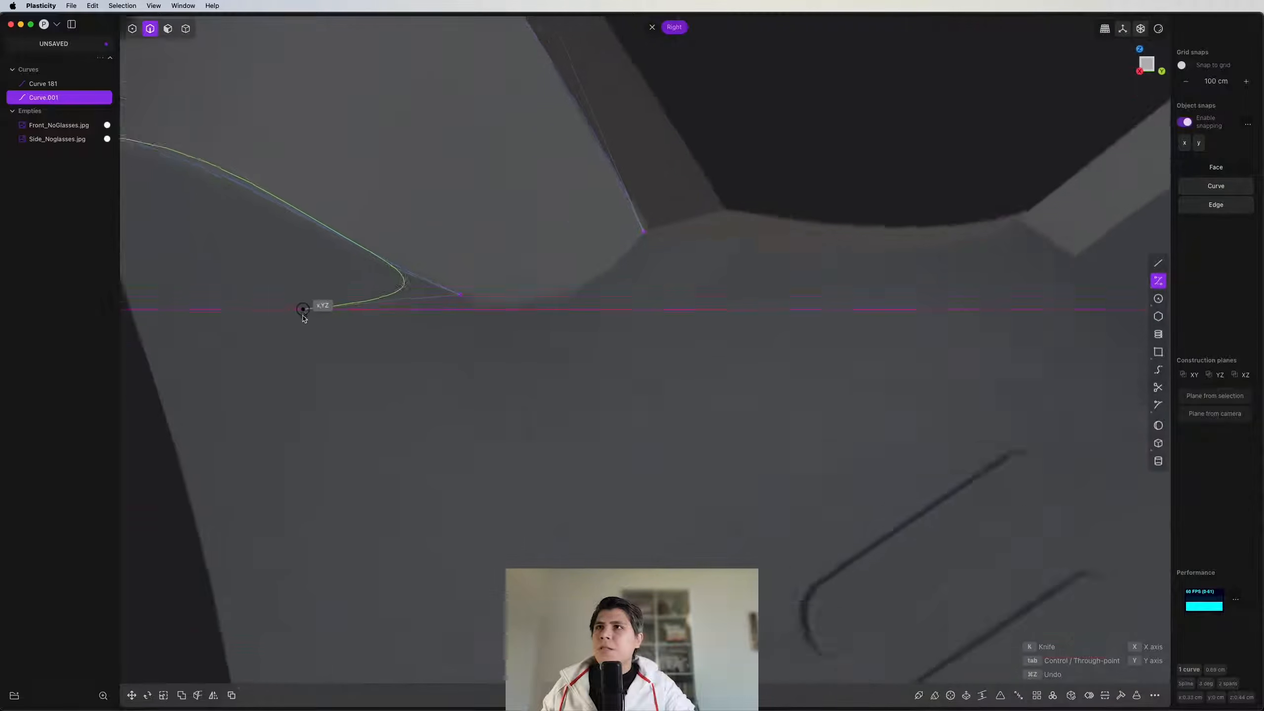
{"action": "scroll", "coordinate": [356, 307], "scroll_direction": "up", "scroll_amount": 1}
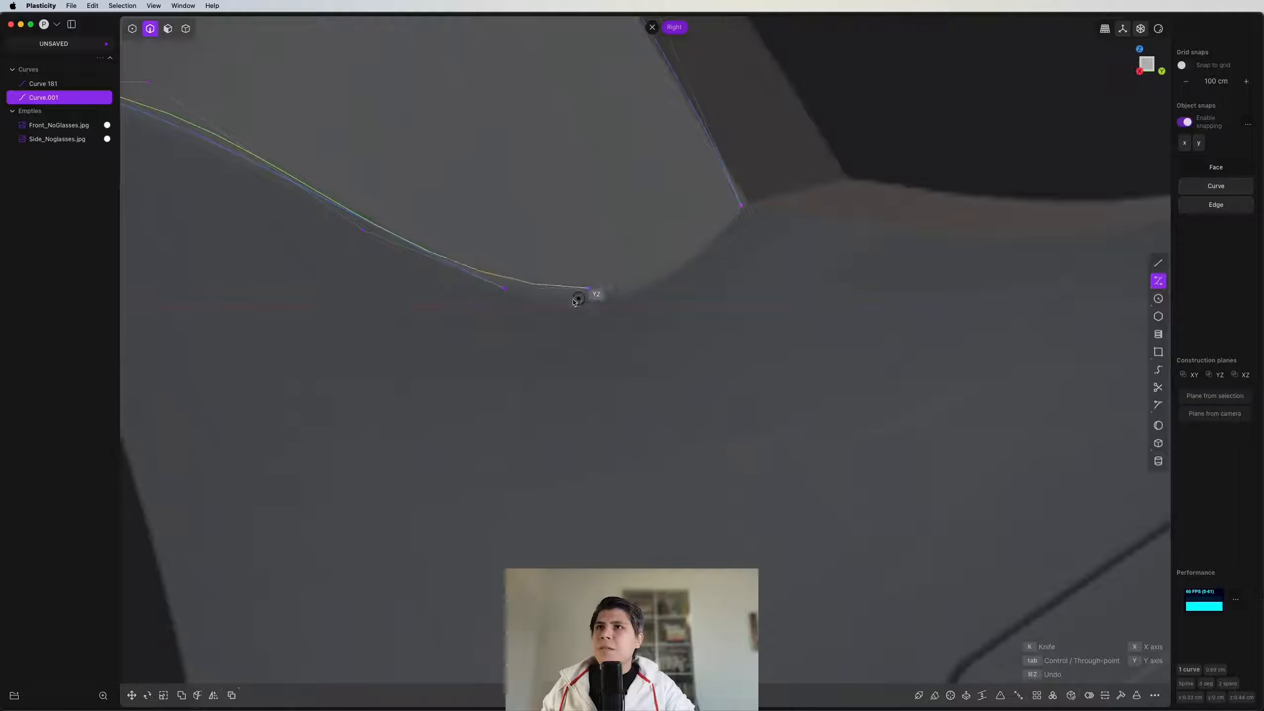
{"action": "left_click", "coordinate": [602, 308]}
{"action": "right_click", "coordinate": [603, 308]}
Step: Move the side lower-edge curve's fourth and third control points so the curve follows the slope into the dip on the side reference
{"action": "key", "text": "1"}
{"action": "left_click_drag", "start_coordinate": [546, 253], "coordinate": [455, 297]}
{"action": "key", "text": "g"}
{"action": "key", "text": "g"}
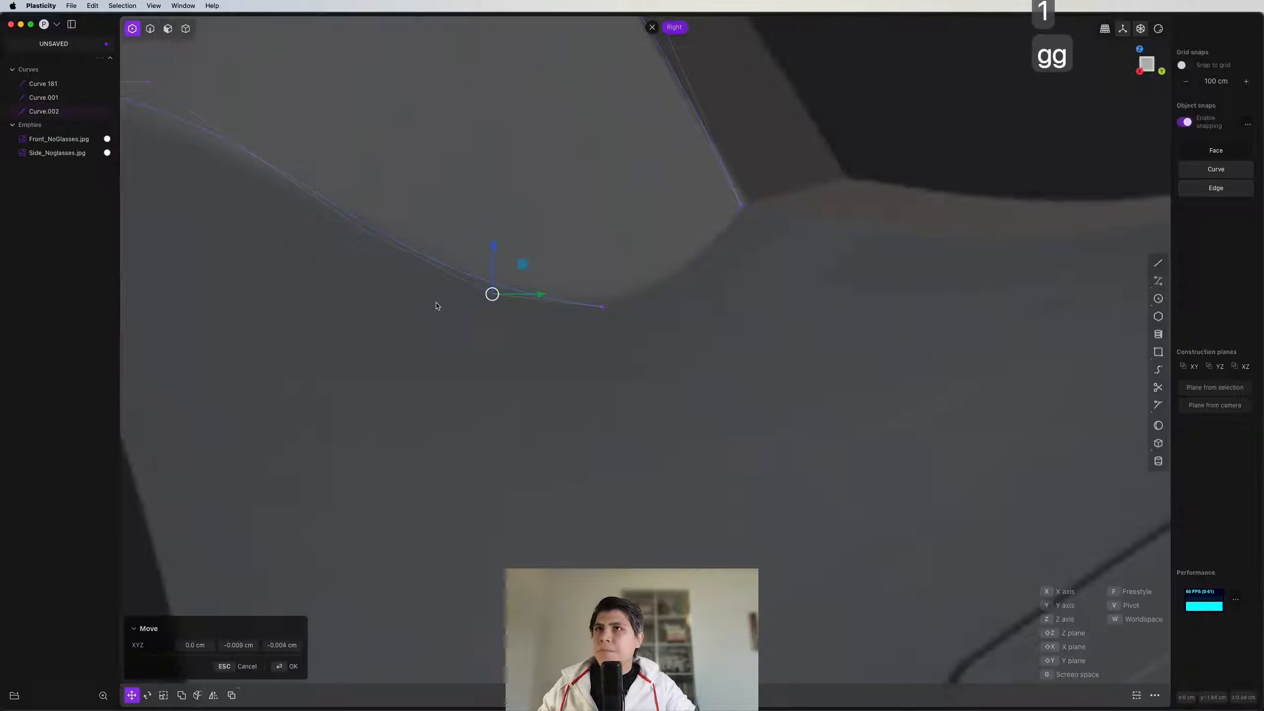
{"action": "left_click", "coordinate": [436, 306]}
{"action": "left_click_drag", "start_coordinate": [408, 195], "coordinate": [292, 272]}
{"action": "scroll", "coordinate": [525, 309], "scroll_direction": "down", "scroll_amount": 2}
{"action": "key", "text": "g"}
{"action": "key", "text": "g"}
{"action": "left_click", "coordinate": [522, 334]}
Step: Move the side lower-edge curve's second control point along Y towards the nose tip to match the reference
{"action": "left_click_drag", "start_coordinate": [499, 183], "coordinate": [421, 219]}
{"action": "key", "text": "g"}
{"action": "left_click_drag", "start_coordinate": [493, 202], "coordinate": [458, 211]}
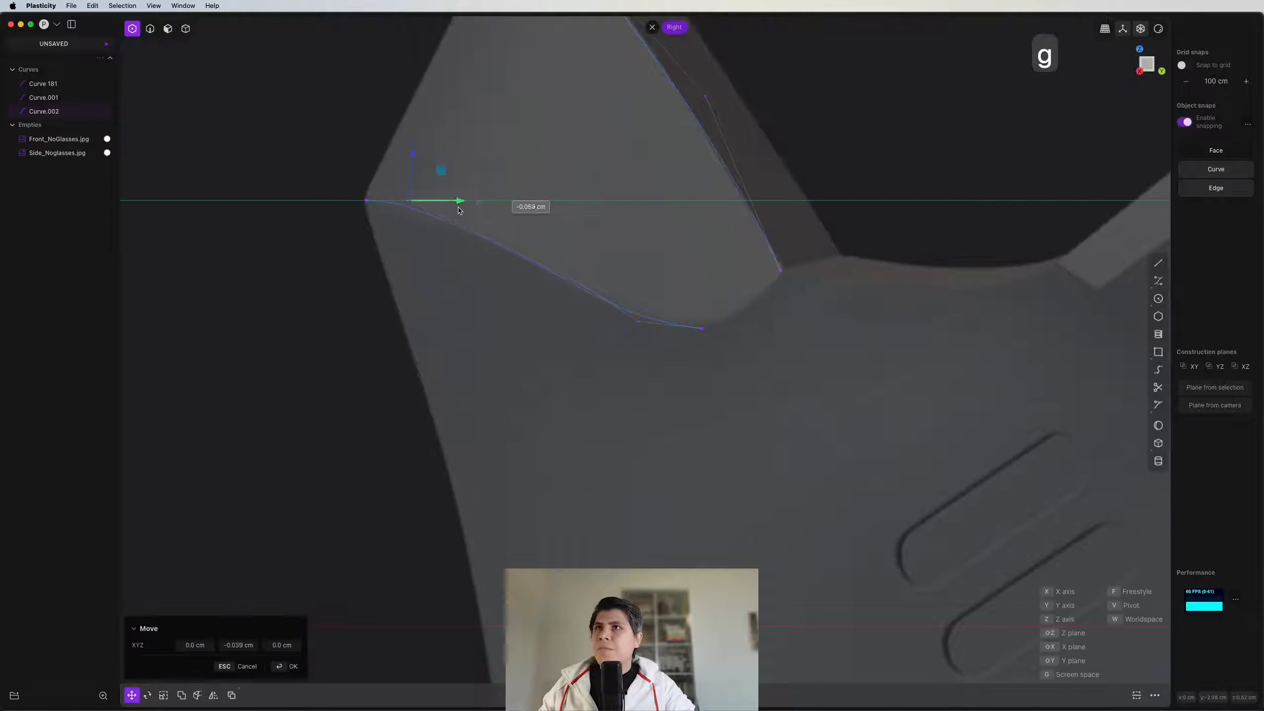
{"action": "right_click", "coordinate": [485, 243]}
Step: Combine the front and side lower-edge curves into one 3D curve with Project Curve Curve
{"action": "key", "text": "2"}
{"action": "scroll", "coordinate": [487, 245], "scroll_direction": "down", "scroll_amount": 5}
{"action": "left_click", "coordinate": [486, 245]}
{"action": "right_click_drag", "start_coordinate": [643, 376], "coordinate": [551, 377]}
{"action": "left_click_drag", "start_coordinate": [915, 248], "coordinate": [776, 344]}
{"action": "scroll", "coordinate": [766, 343], "scroll_direction": "down", "scroll_amount": 3}
{"action": "middle_click_drag", "start_coordinate": [660, 358], "coordinate": [846, 350]}
{"action": "key", "text": "slash"}
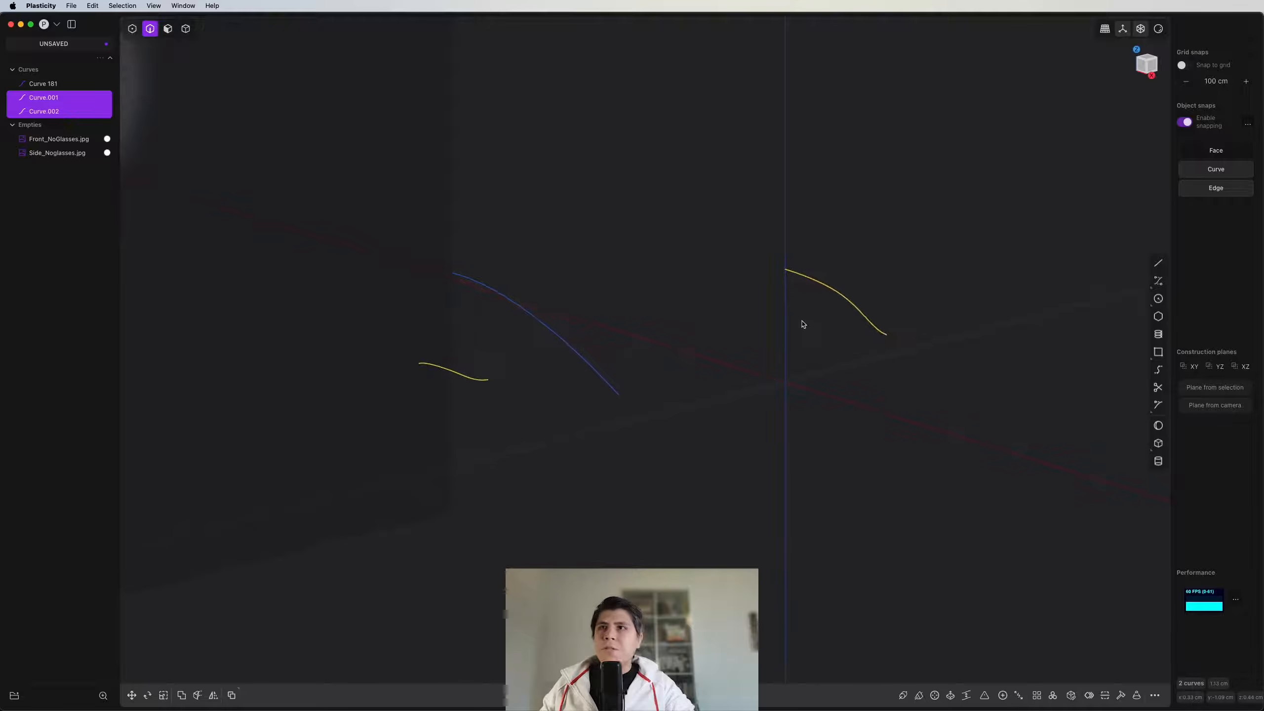
{"action": "type", "text": "f"}
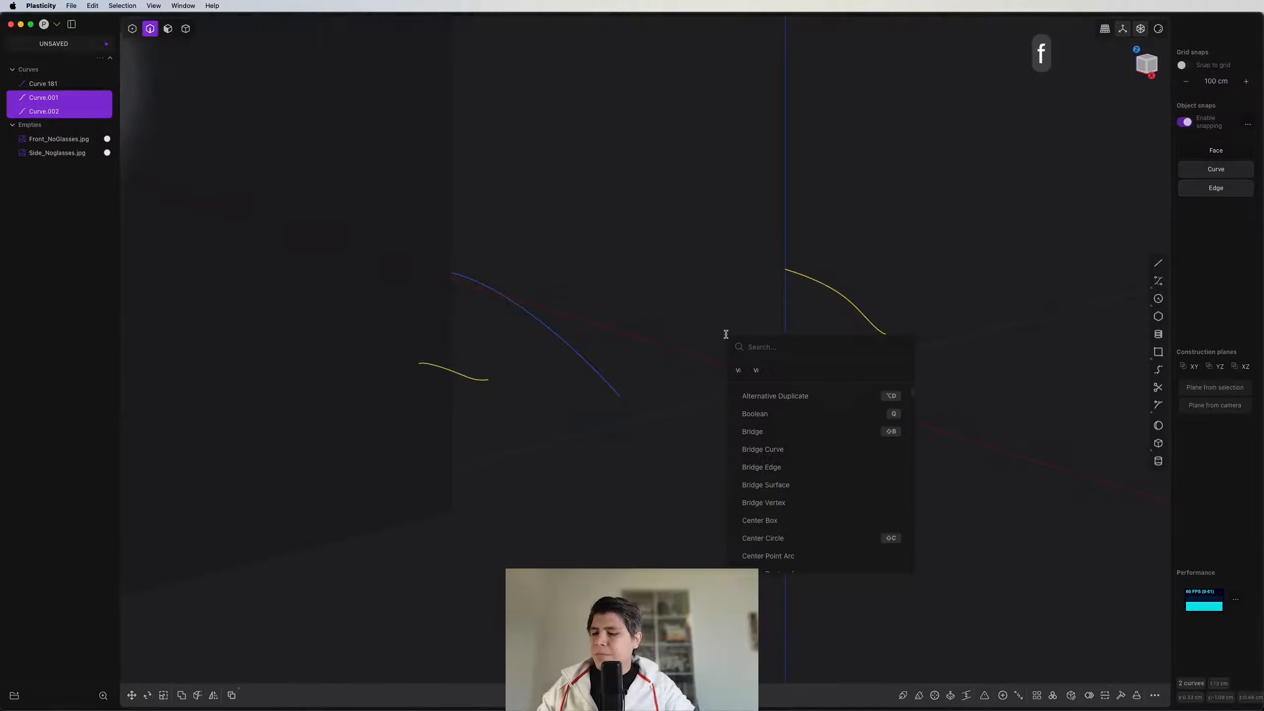
{"action": "type", "text": "pro"}
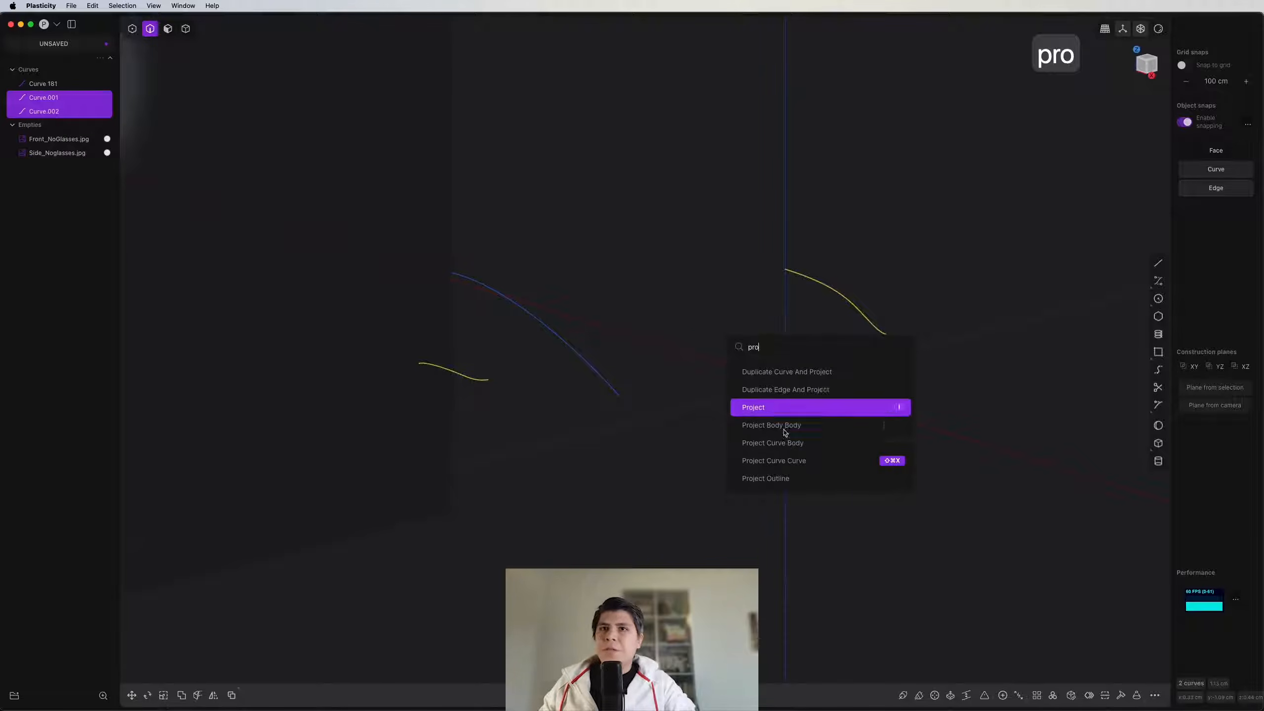
{"action": "left_click", "coordinate": [776, 461]}
{"action": "scroll", "coordinate": [733, 437], "scroll_direction": "up", "scroll_amount": 5}
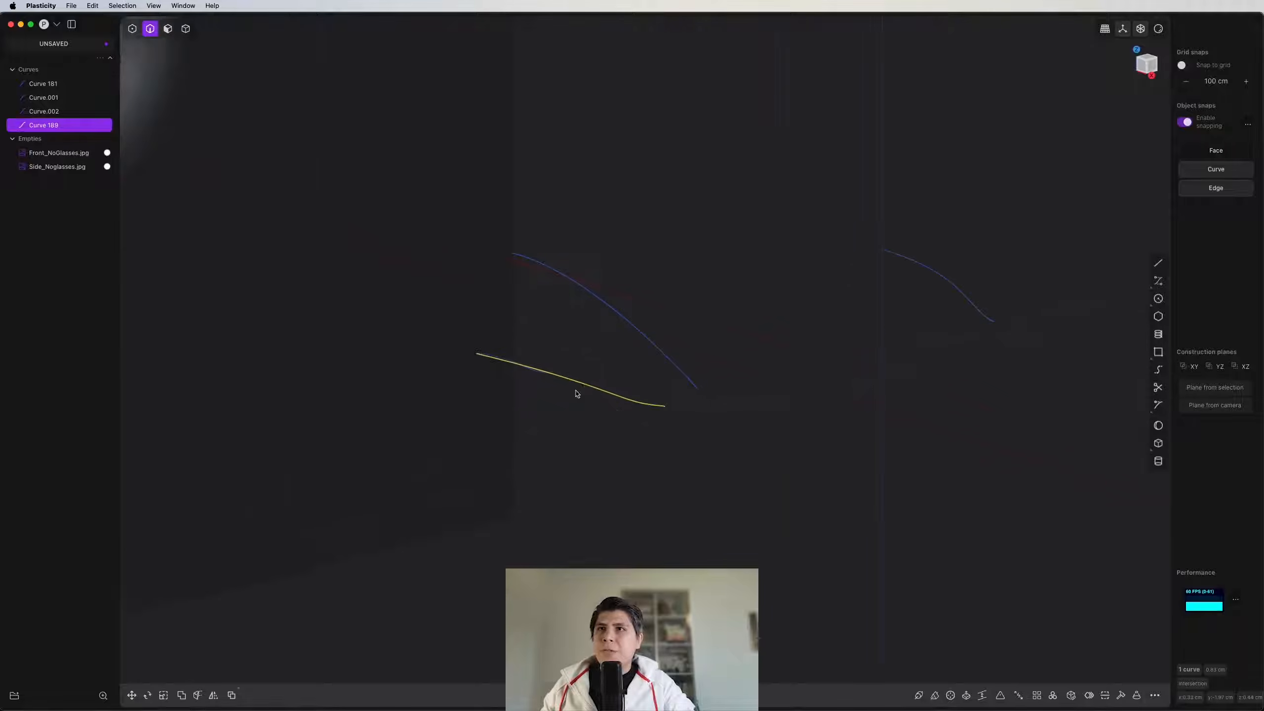
Step: Delete the flat front and side lower-edge source curves, keeping the projected 3D curve
{"action": "middle_click_drag", "start_coordinate": [576, 393], "coordinate": [554, 371]}
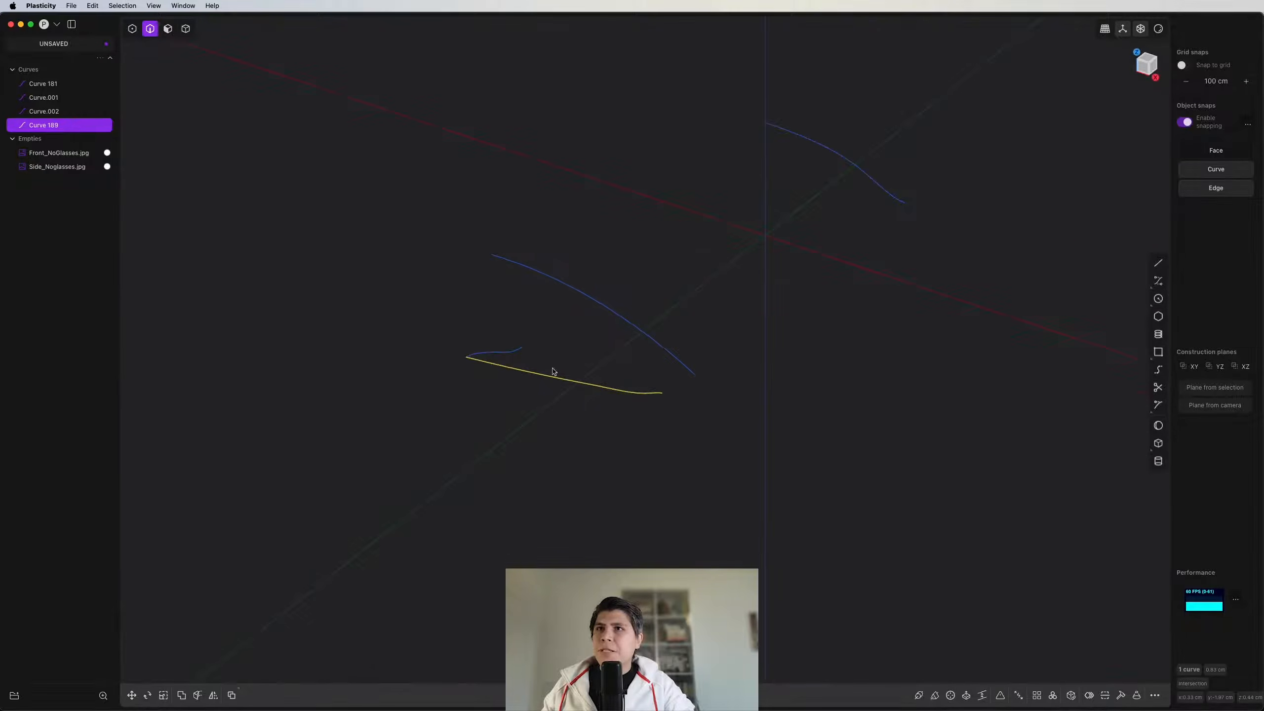
{"action": "left_click", "coordinate": [520, 353]}
{"action": "left_click", "coordinate": [826, 155], "text": "shift"}
{"action": "middle_click_drag", "start_coordinate": [826, 155], "coordinate": [724, 313]}
{"action": "key", "text": "x"}
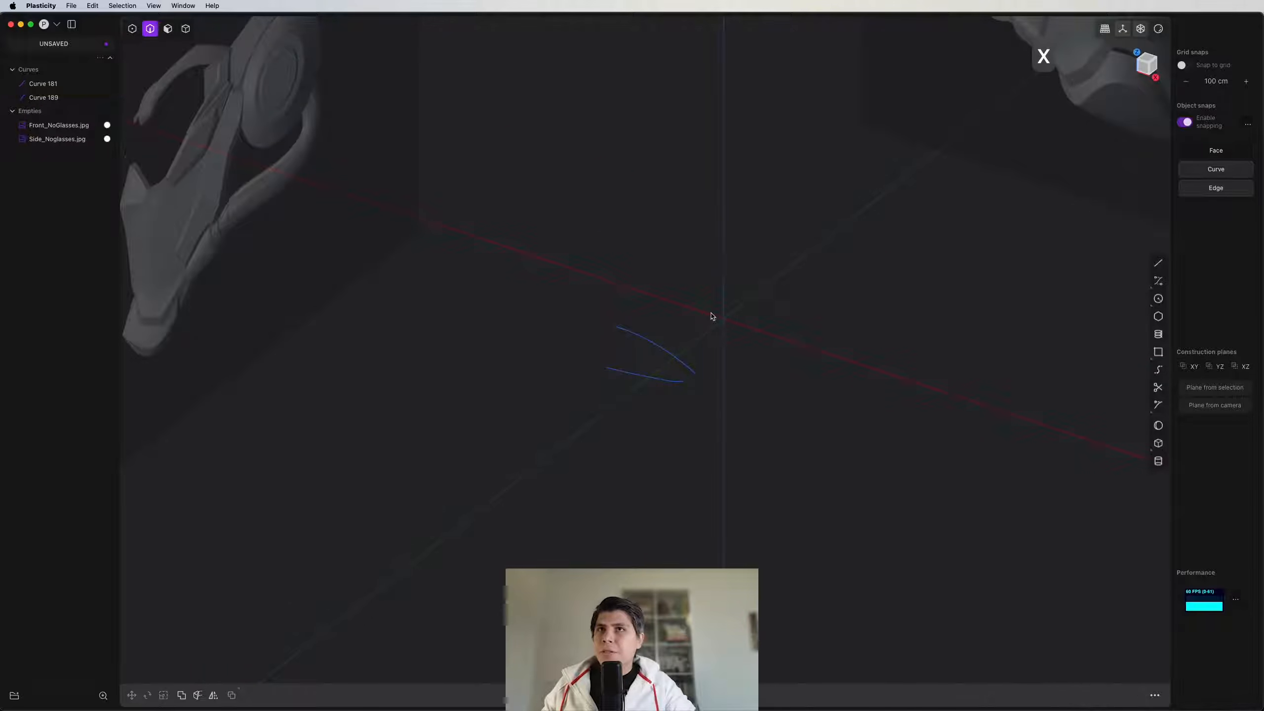
Step: Bridge the outer end vertices of the upper and lower nose-panel curves, with G0 start curvature and G1 end curvature
{"action": "key", "text": "1"}
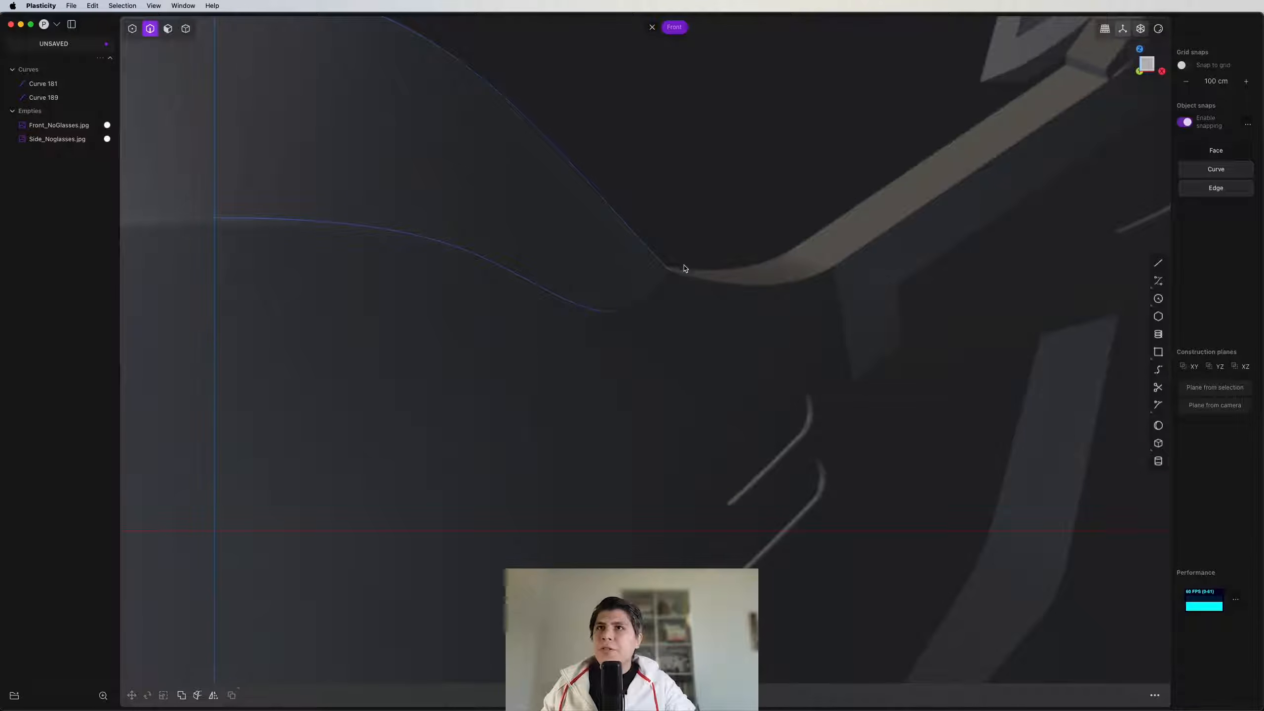
{"action": "key", "text": "1"}
{"action": "middle_click_drag", "start_coordinate": [713, 226], "coordinate": [446, 438]}
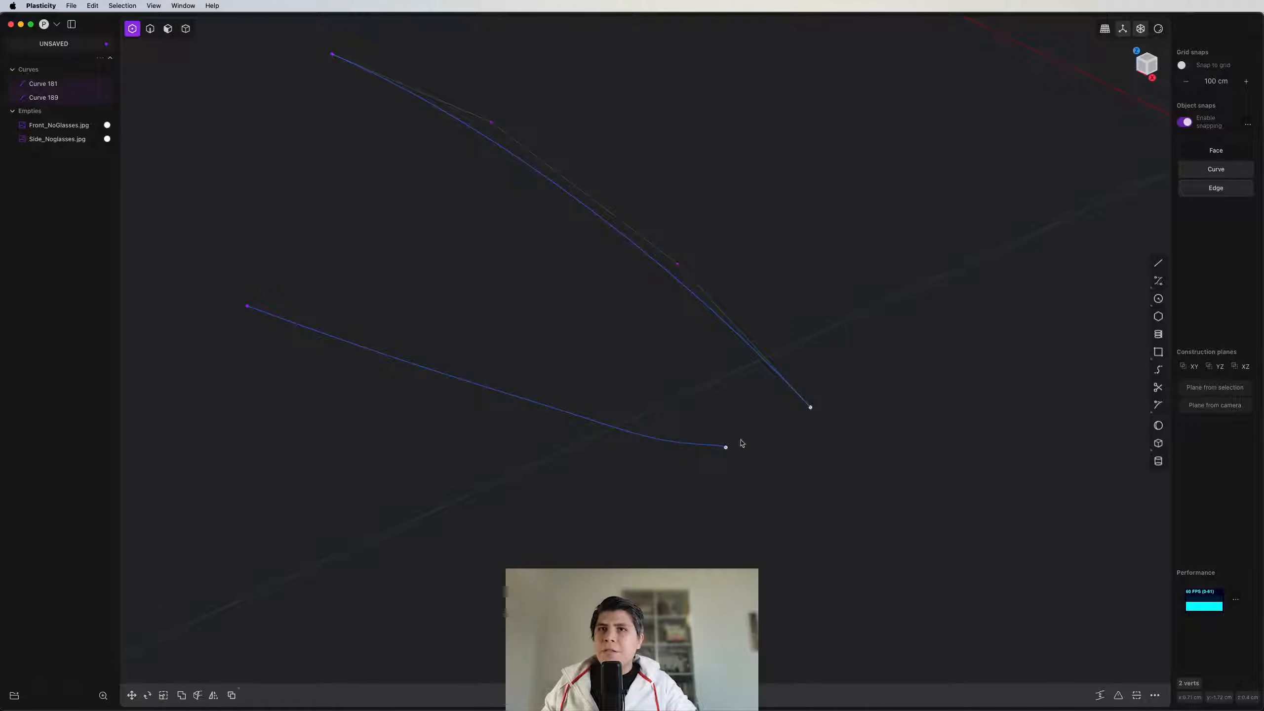
{"action": "key", "text": "i"}
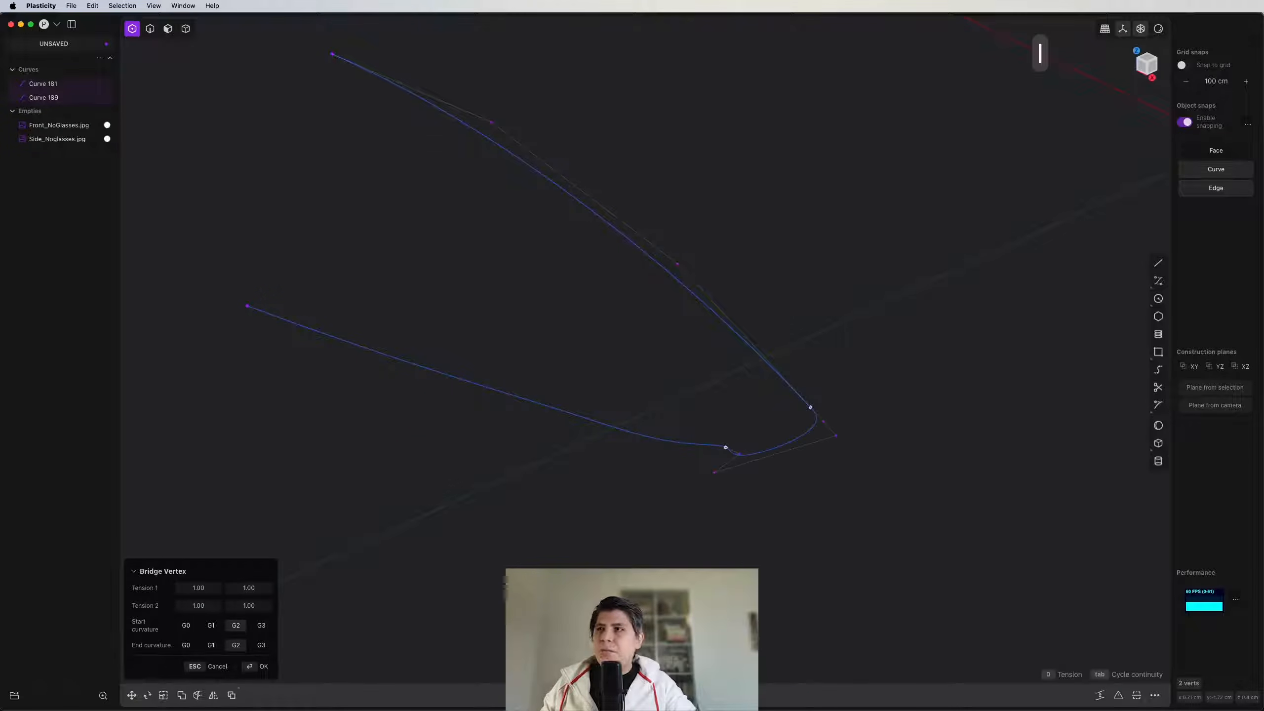
{"action": "key", "text": "Tab"}
{"action": "key", "text": "Tab"}
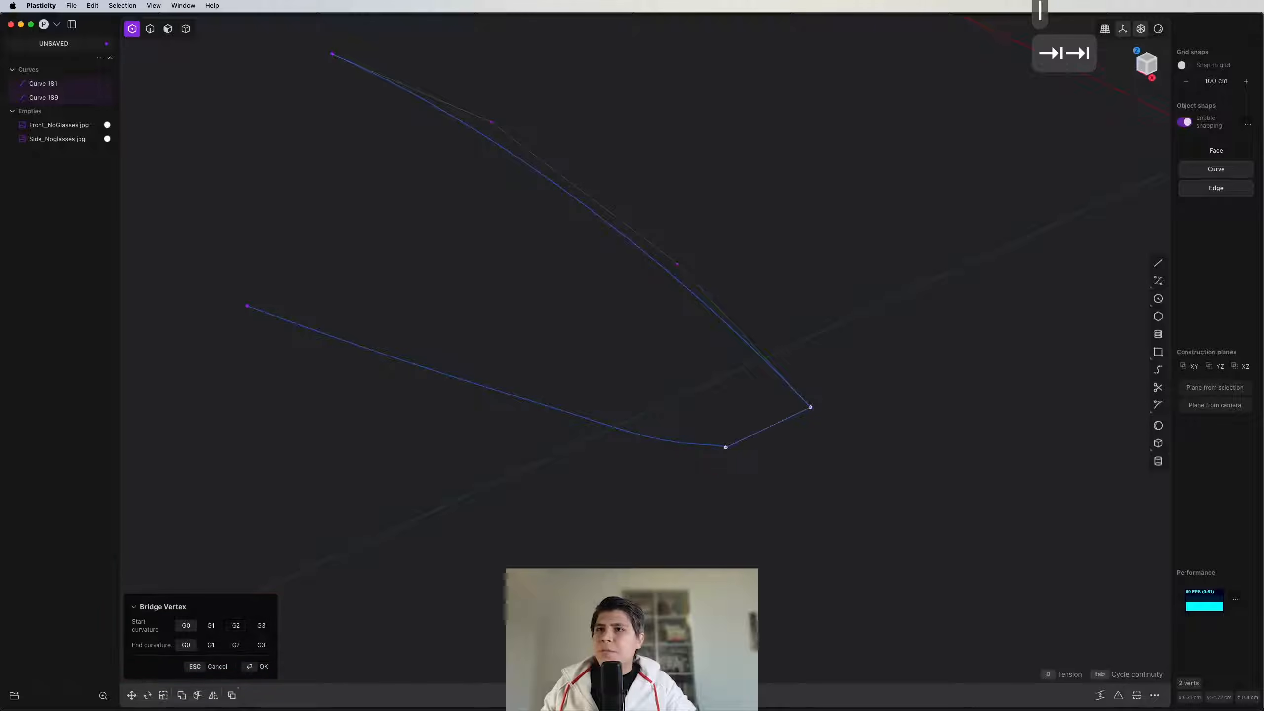
{"action": "left_click", "coordinate": [221, 629]}
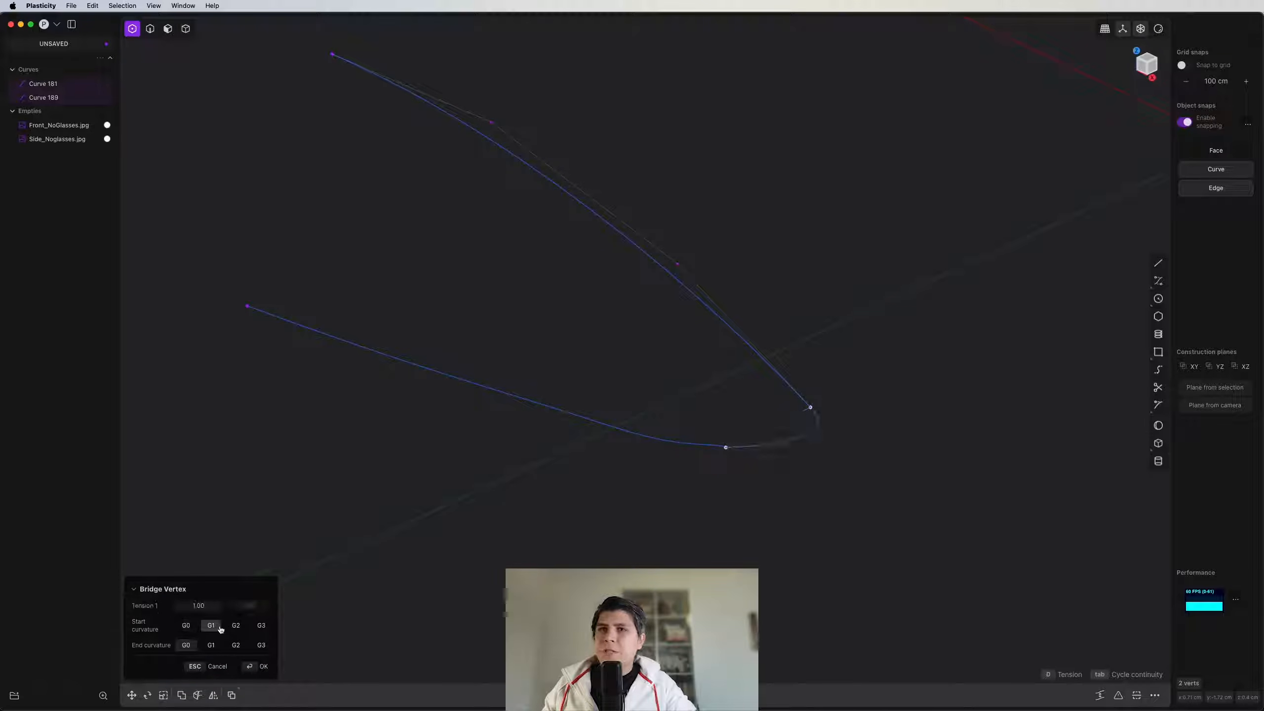
{"action": "left_click", "coordinate": [189, 628]}
{"action": "left_click", "coordinate": [211, 645]}
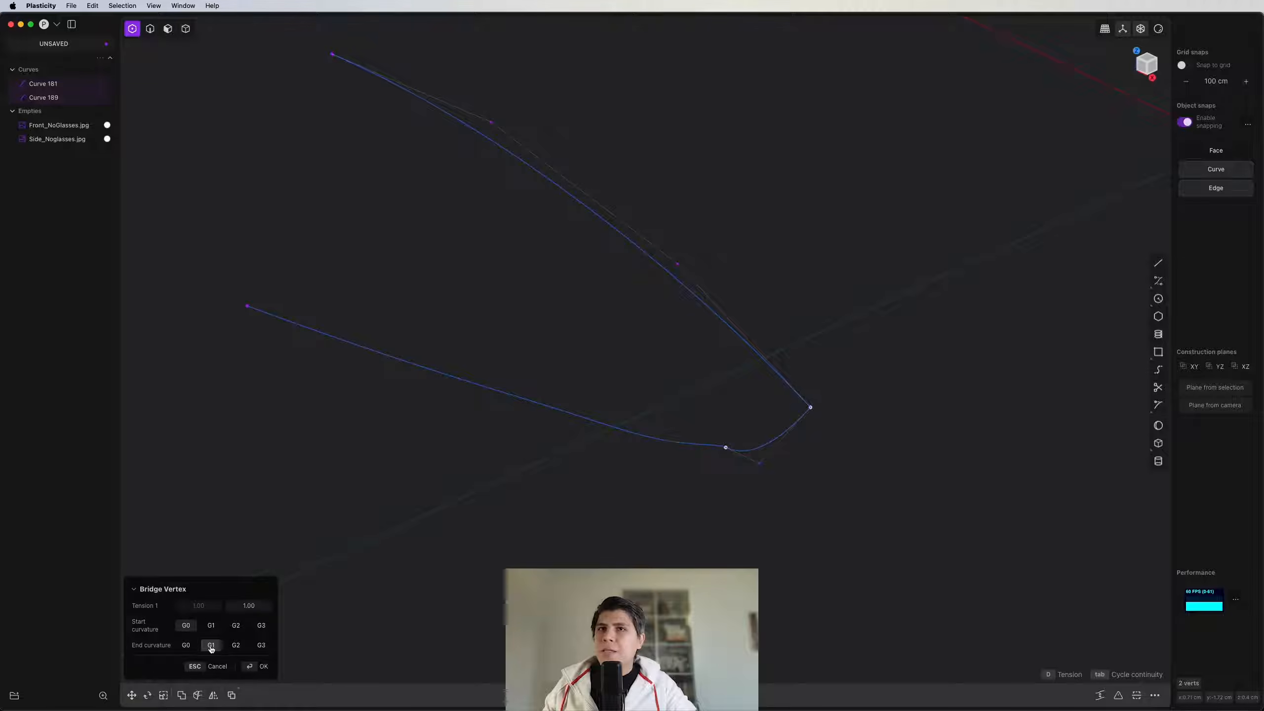
Step: Compare G0 and G1 curvature at both ends of the bridge, and accept it with G0 at the start and G1 at the end
{"action": "scroll", "coordinate": [622, 423], "scroll_direction": "up", "scroll_amount": 6}
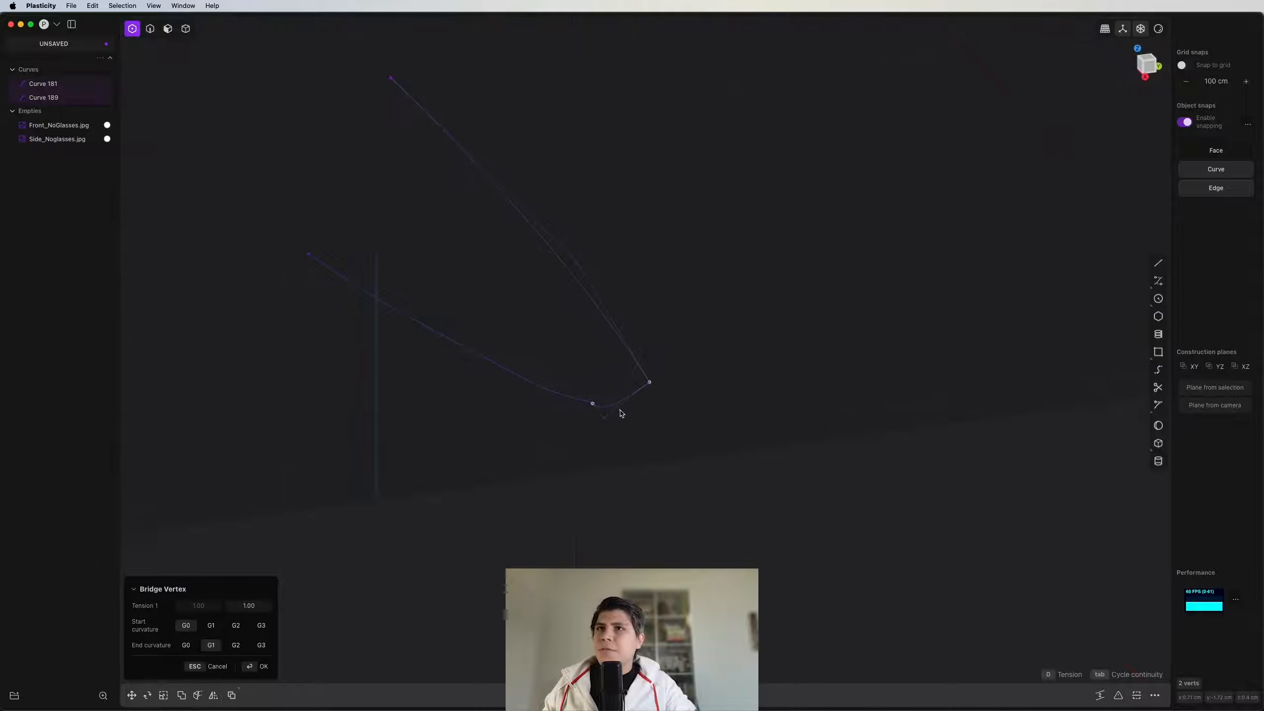
{"action": "scroll", "coordinate": [622, 432], "scroll_direction": "up", "scroll_amount": 2}
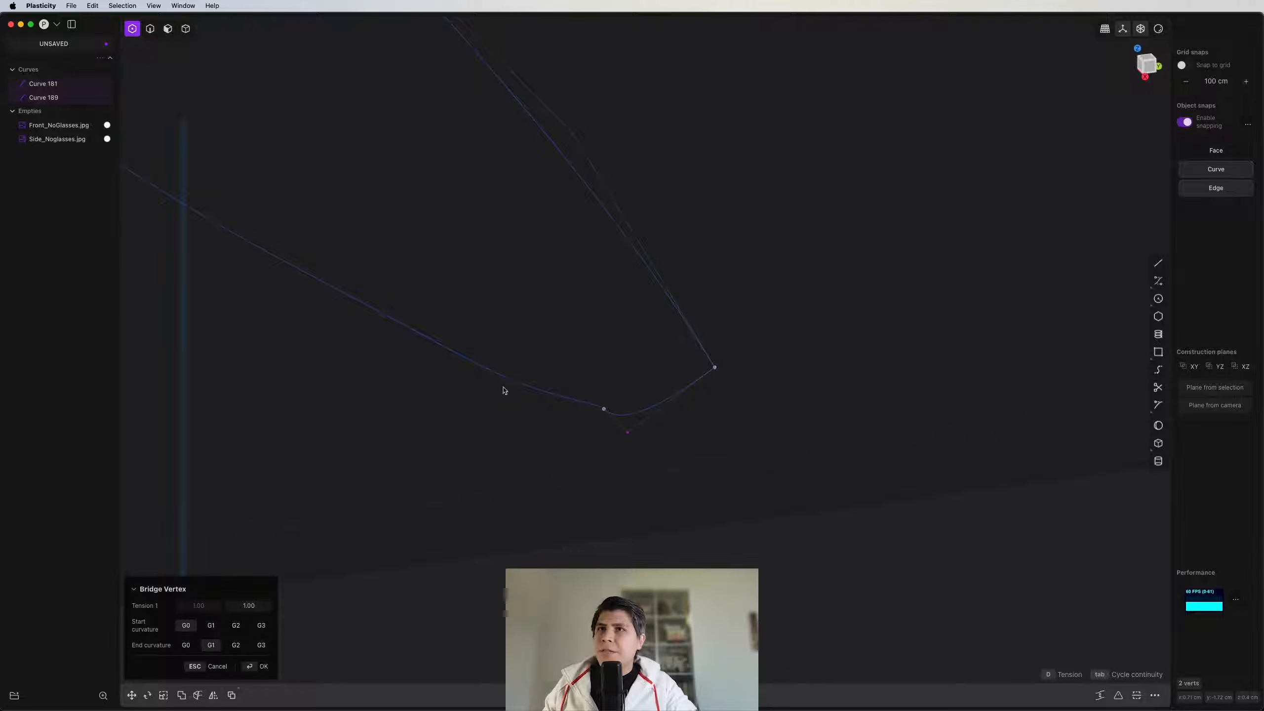
{"action": "middle_click_drag", "start_coordinate": [621, 419], "coordinate": [718, 446]}
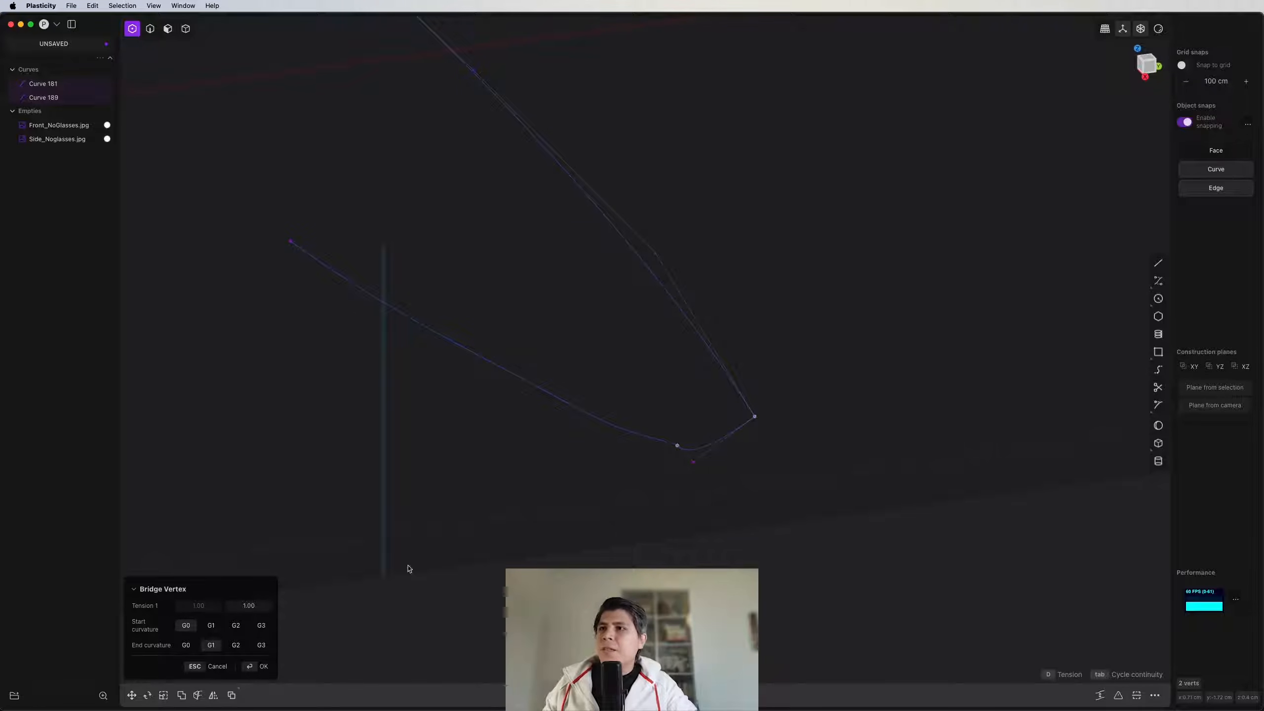
{"action": "left_click", "coordinate": [186, 645]}
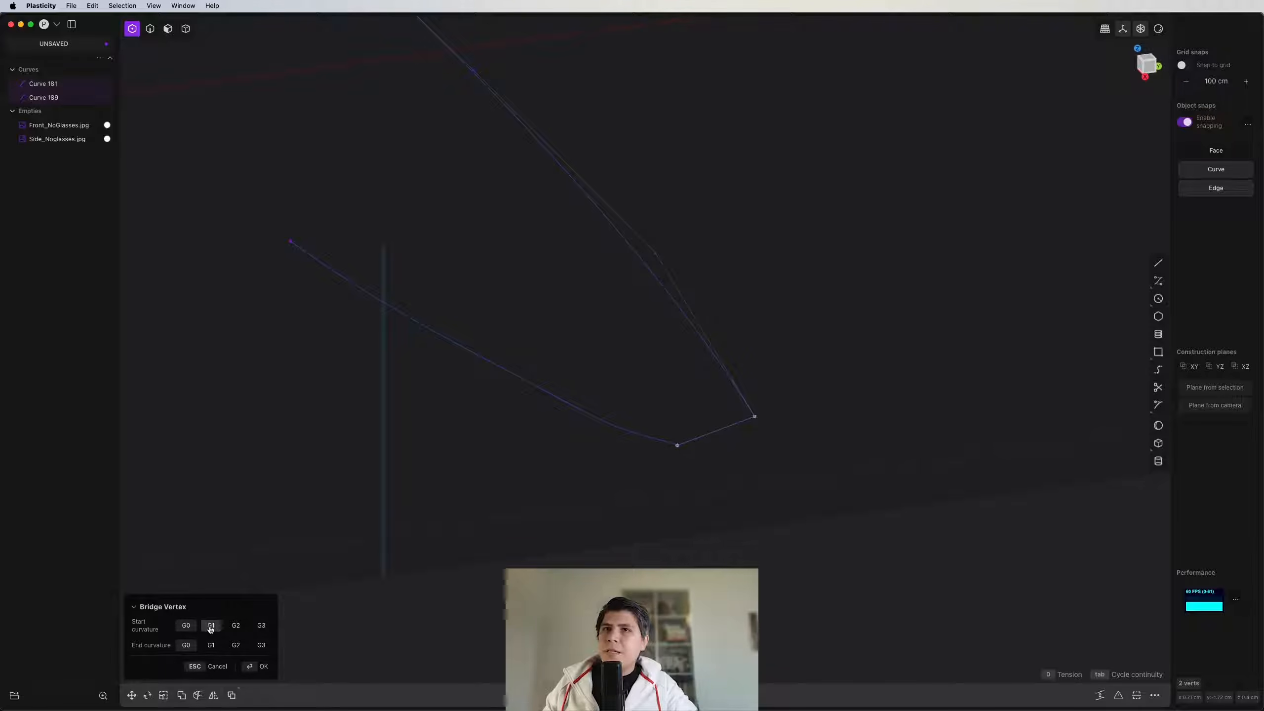
{"action": "left_click", "coordinate": [210, 626]}
{"action": "left_click", "coordinate": [186, 626]}
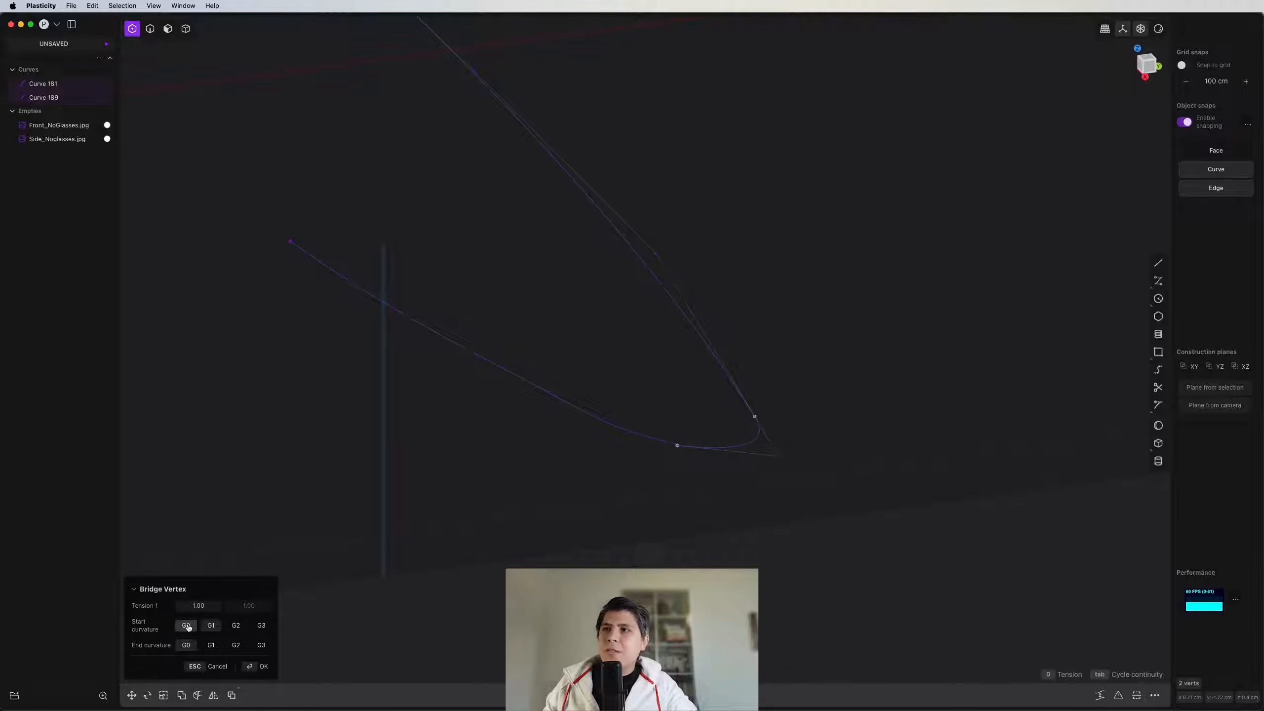
{"action": "left_click", "coordinate": [209, 645]}
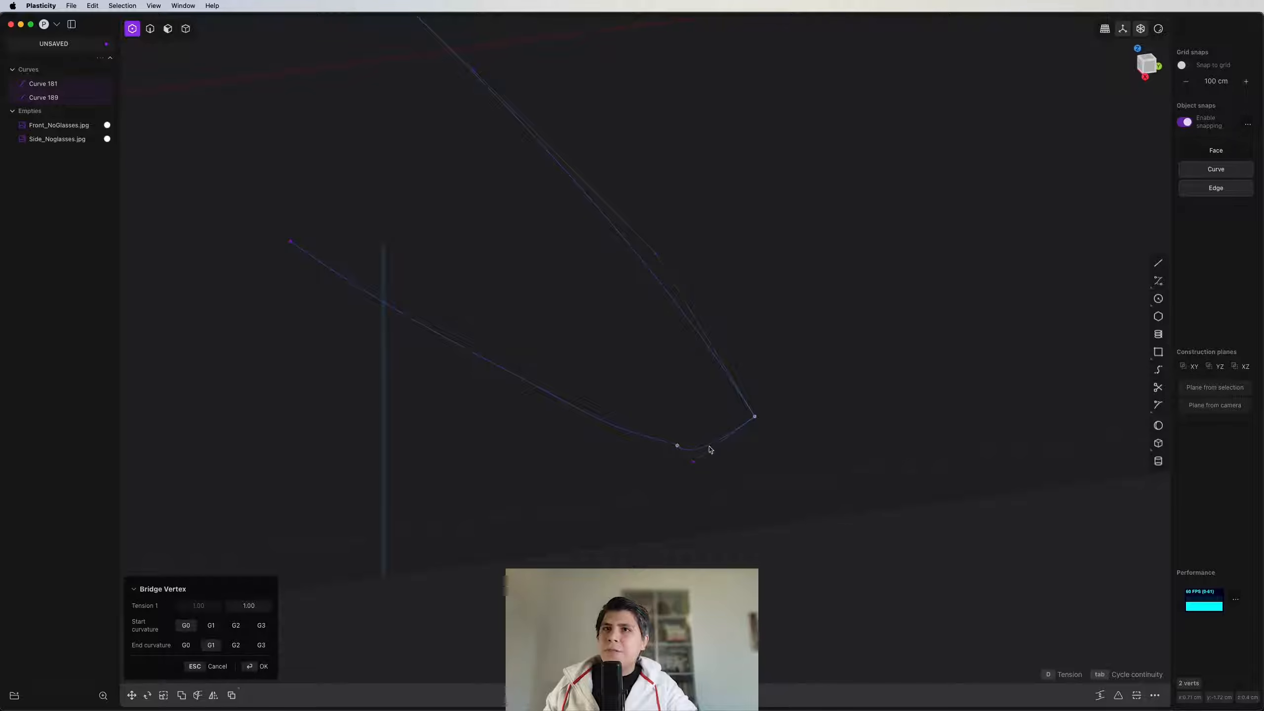
{"action": "scroll", "coordinate": [710, 449], "scroll_direction": "down", "scroll_amount": 3}
{"action": "key", "text": "Return"}
{"action": "scroll", "coordinate": [686, 473], "scroll_direction": "up", "scroll_amount": 2}
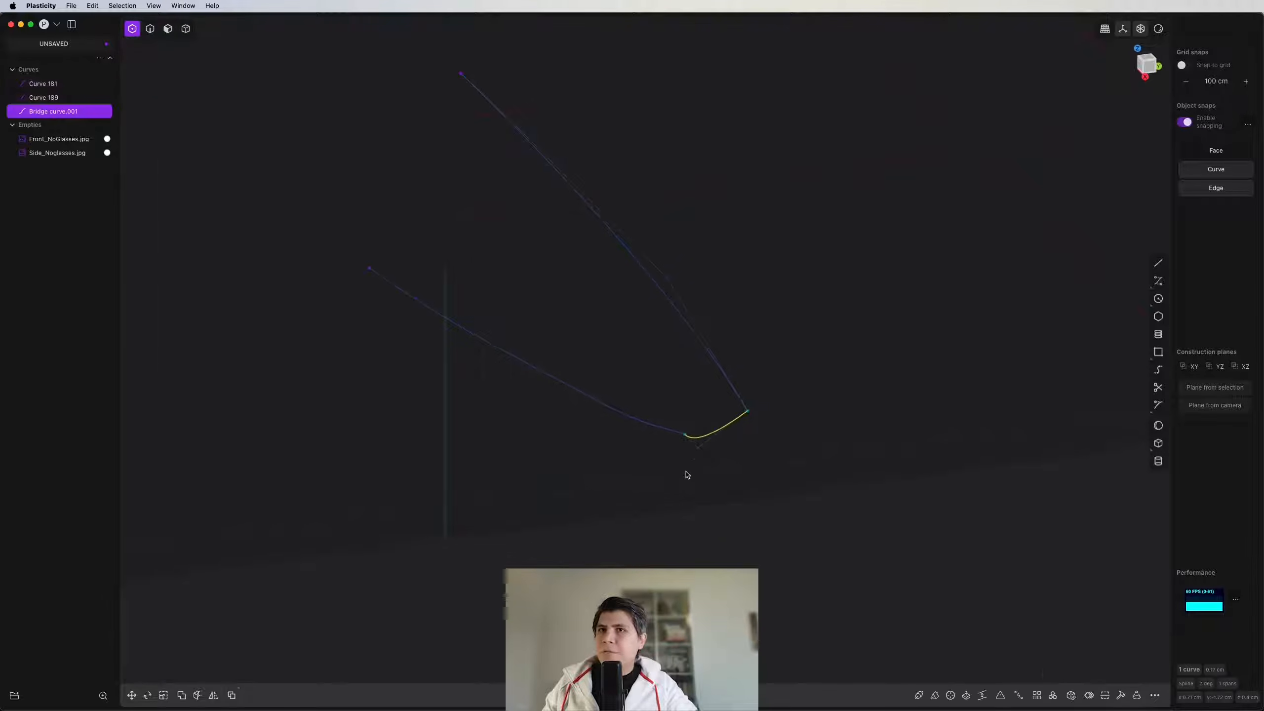
Step: Join the bridge curve and the lower-edge curve into a single curve
{"action": "key", "text": "2"}
{"action": "left_click_drag", "start_coordinate": [705, 398], "coordinate": [596, 501]}
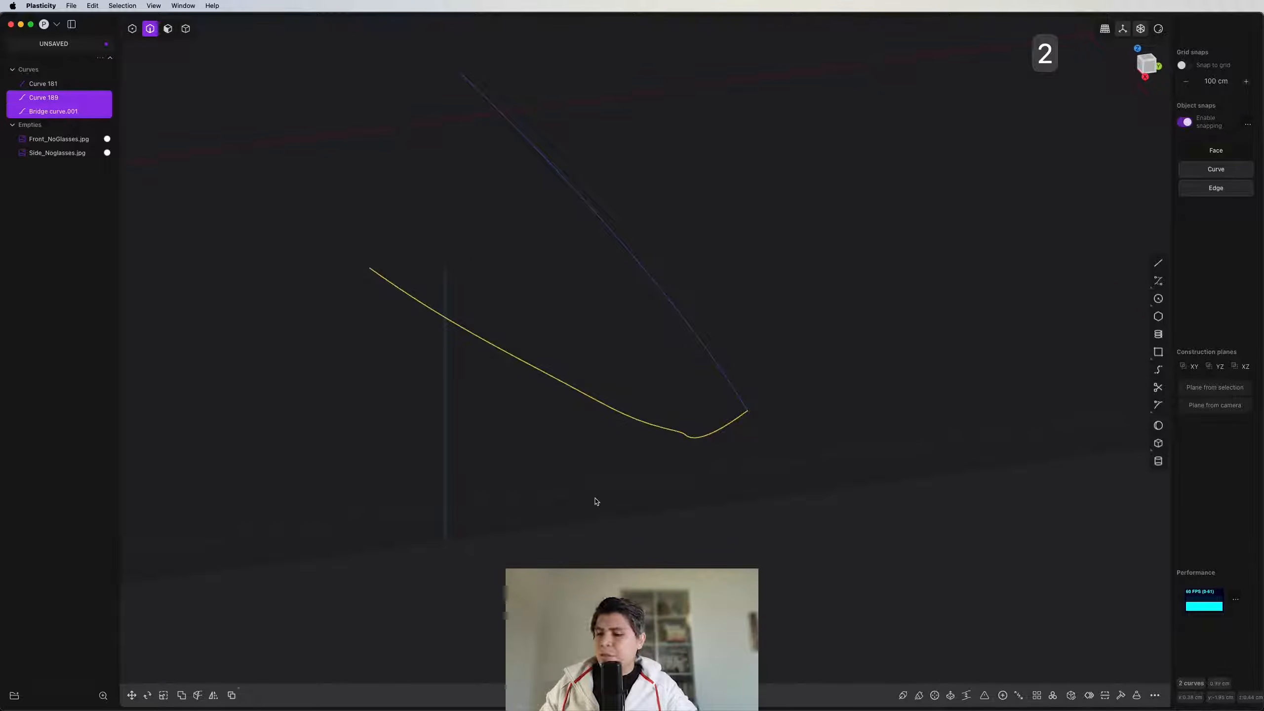
{"action": "key", "text": "j"}
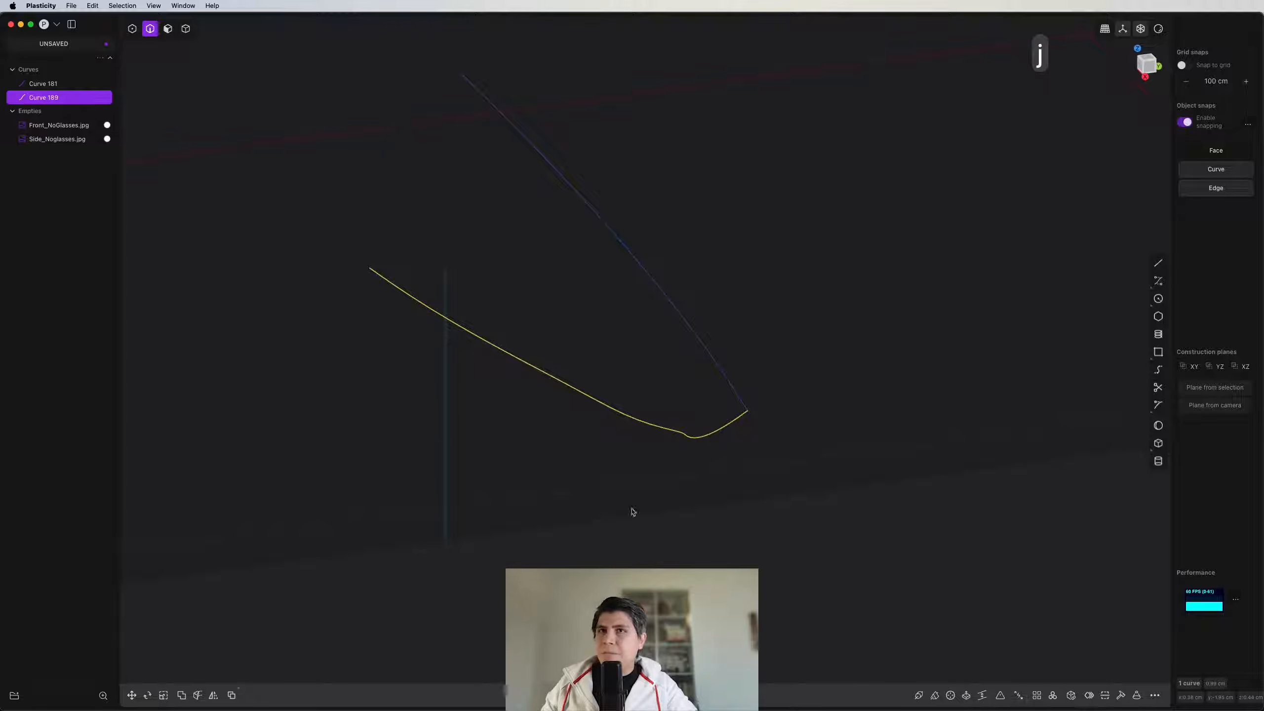
Step: Rebuild the joined lower curve with the Refit method
{"action": "left_click", "coordinate": [1115, 698]}
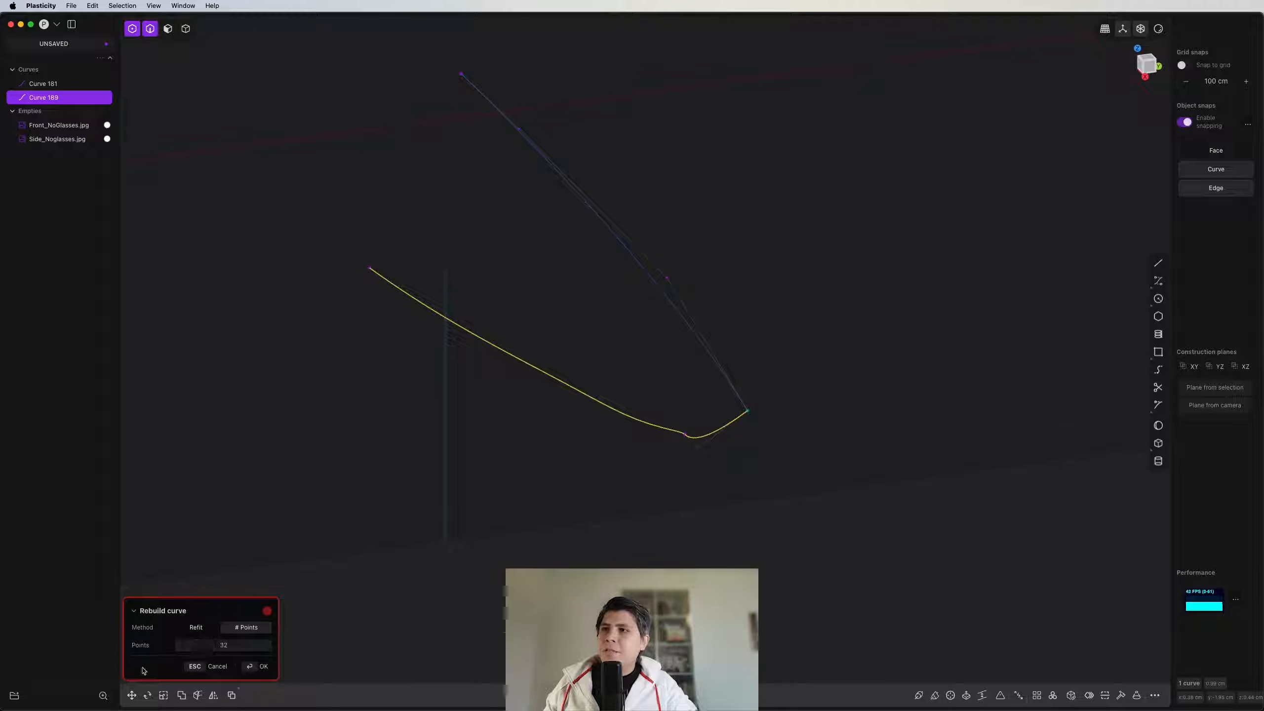
{"action": "left_click", "coordinate": [203, 626]}
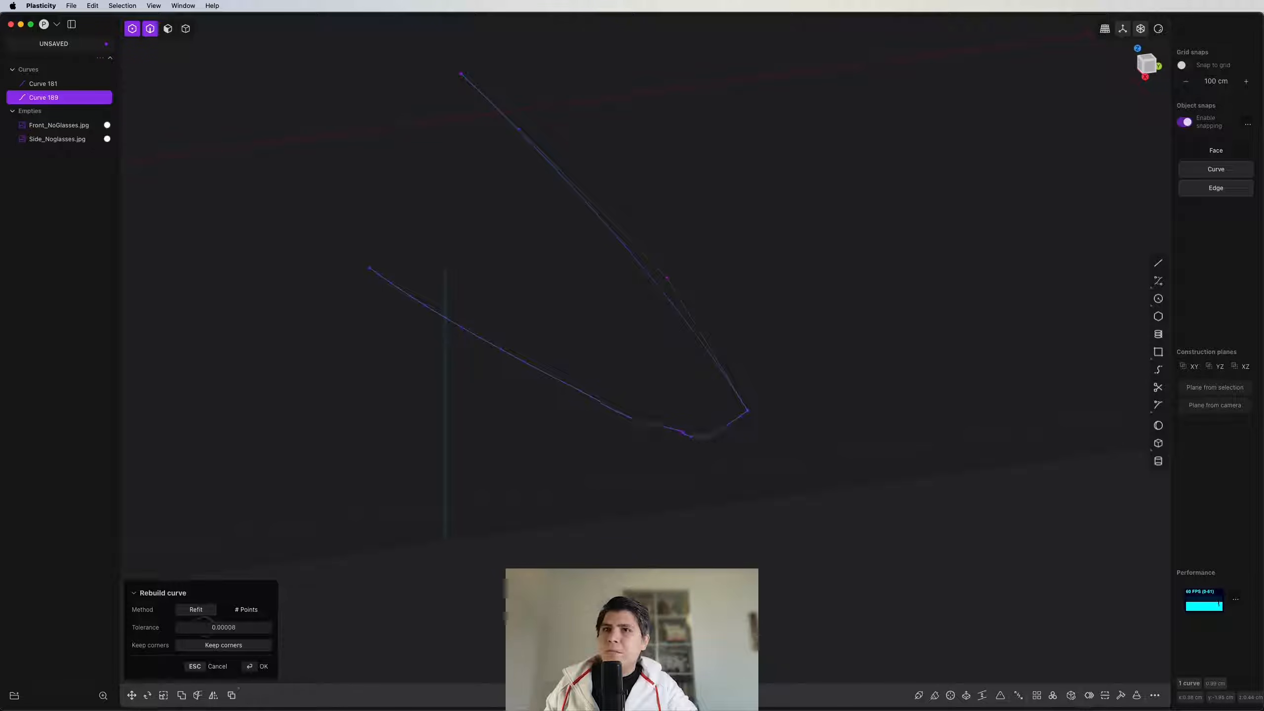
{"action": "key", "text": "Return"}
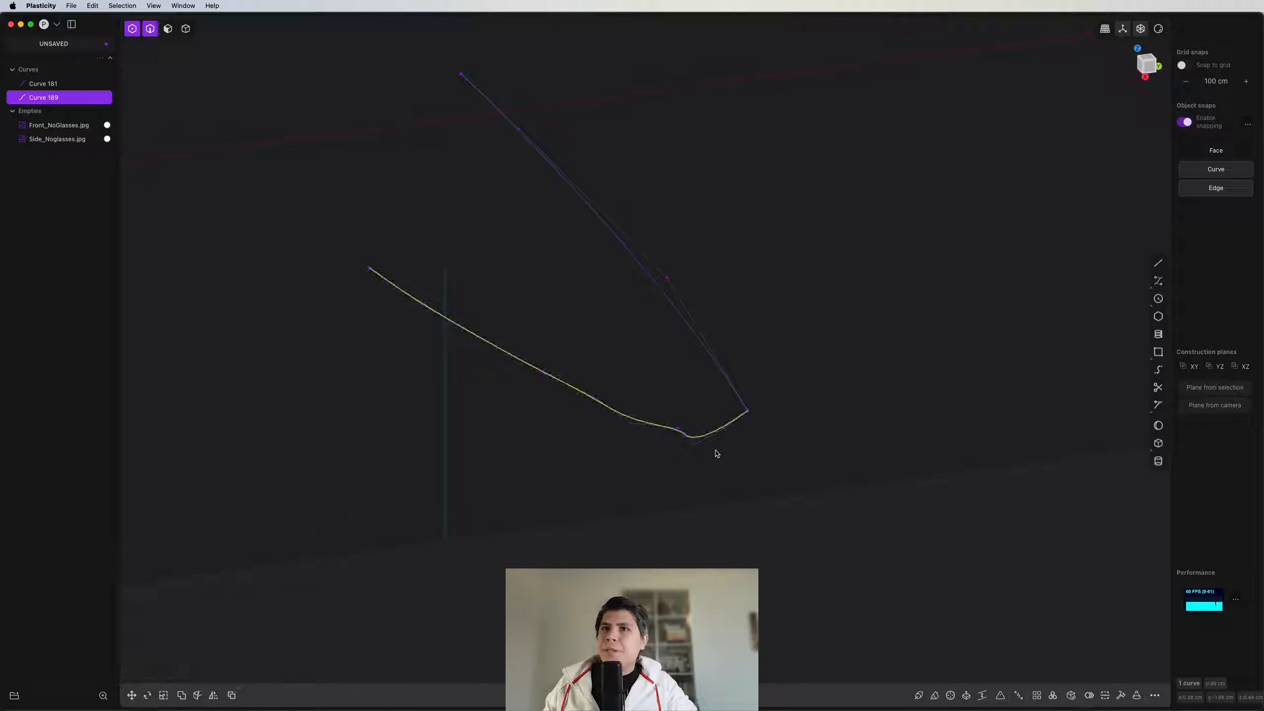
Step: Rebuild the joined lower curve by point count with 5 points, checking its shape against the front and side references
{"action": "left_click", "coordinate": [1121, 696]}
{"action": "left_click", "coordinate": [246, 609]}
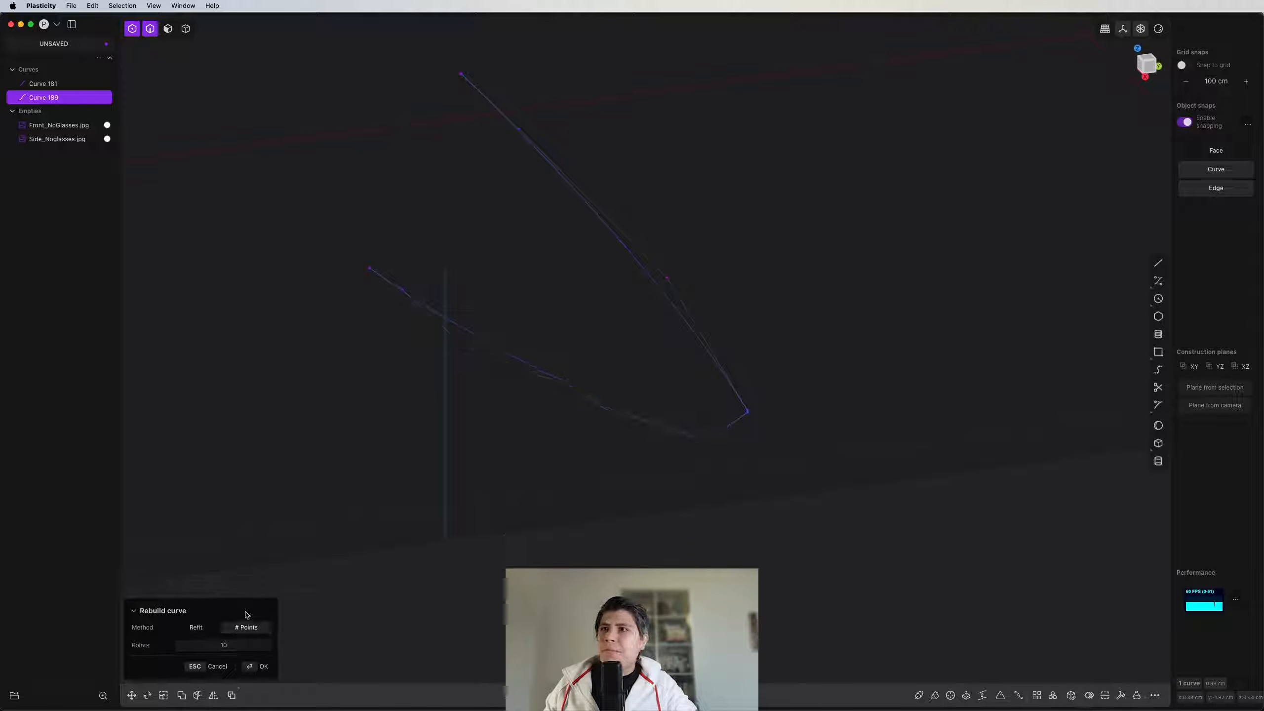
{"action": "left_click_drag", "start_coordinate": [221, 643], "coordinate": [216, 645]}
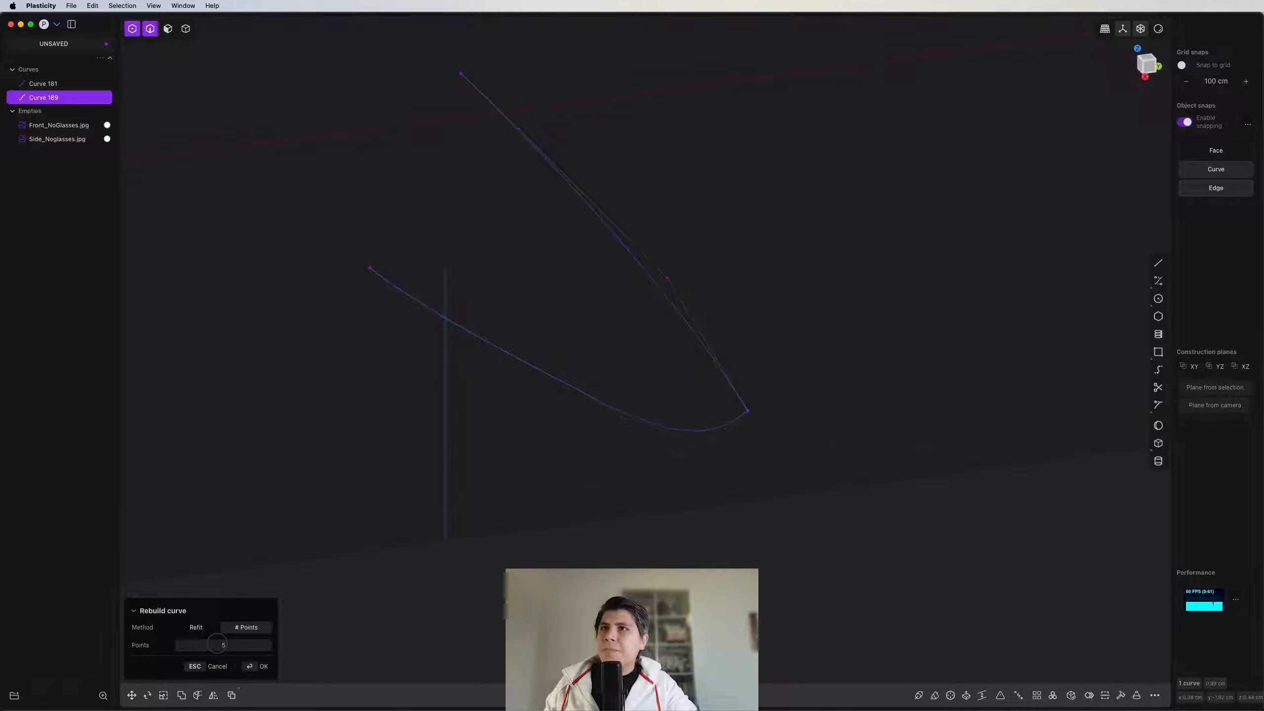
{"action": "key", "text": "1"}
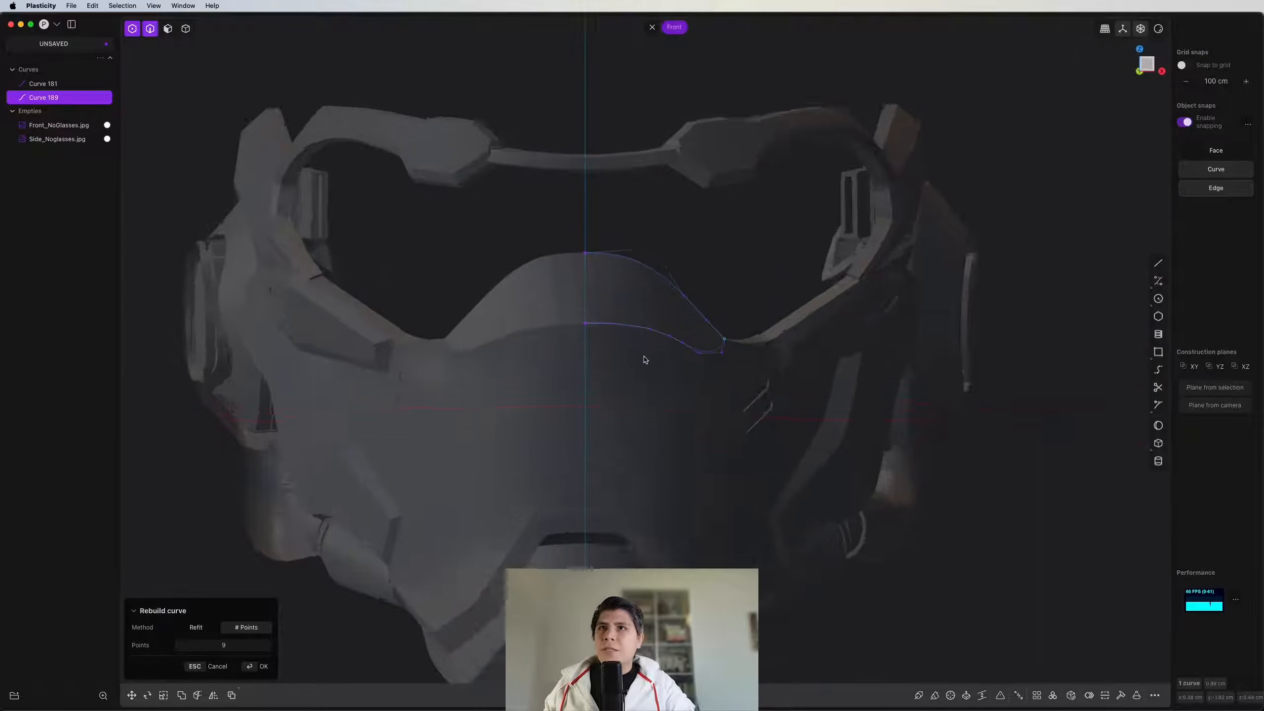
{"action": "scroll", "coordinate": [645, 359], "scroll_direction": "up", "scroll_amount": 5}
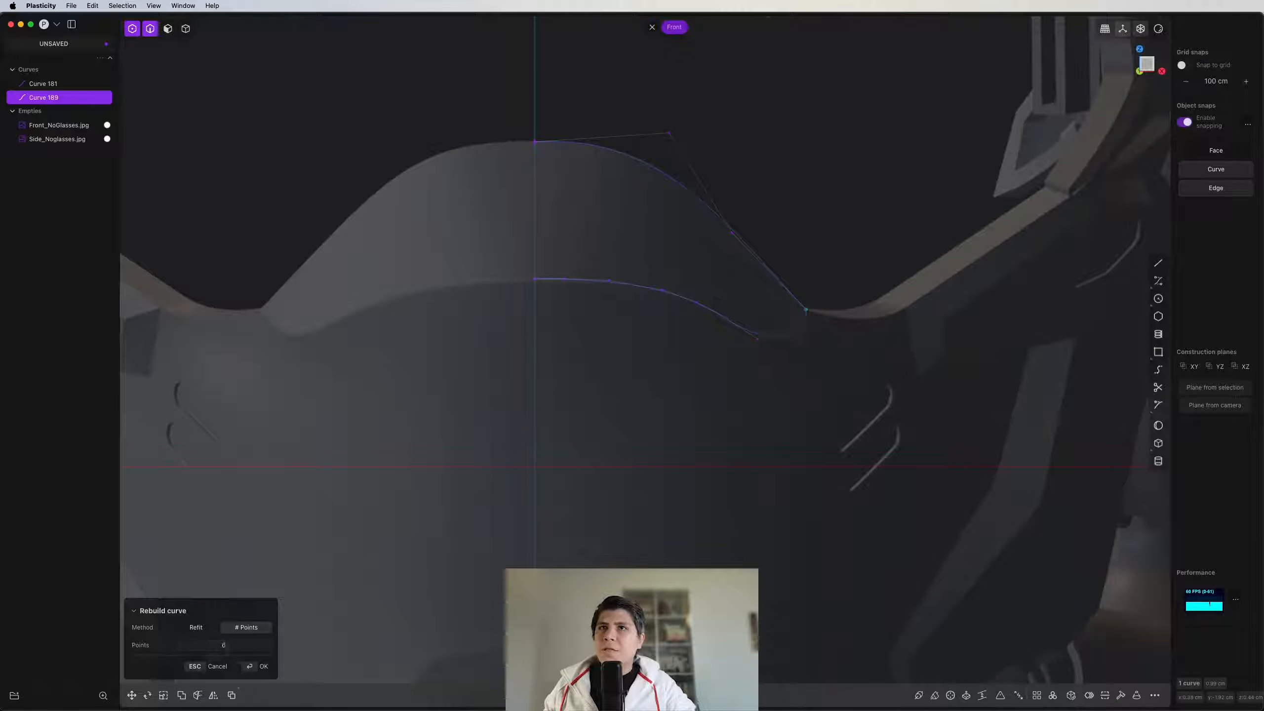
{"action": "left_click_drag", "start_coordinate": [218, 649], "coordinate": [261, 629]}
{"action": "key", "text": "3"}
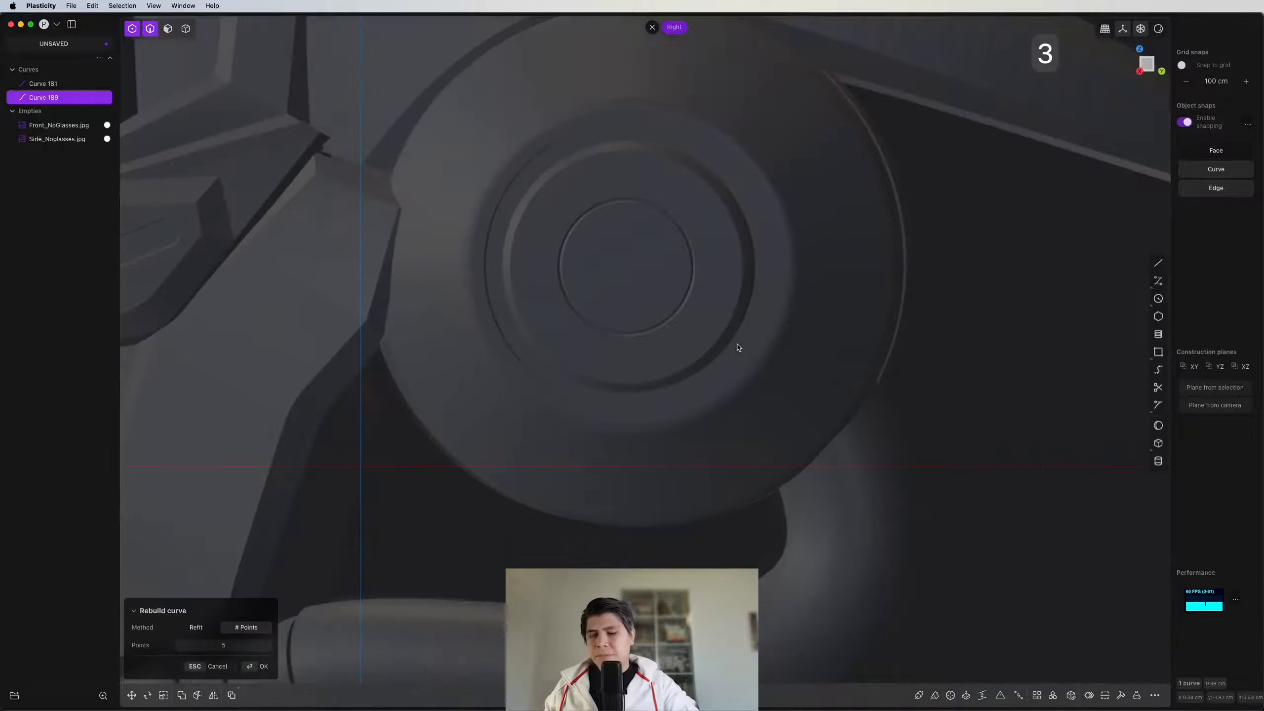
{"action": "scroll", "coordinate": [550, 427], "scroll_direction": "down", "scroll_amount": 5}
{"action": "scroll", "coordinate": [577, 423], "scroll_direction": "up", "scroll_amount": 8}
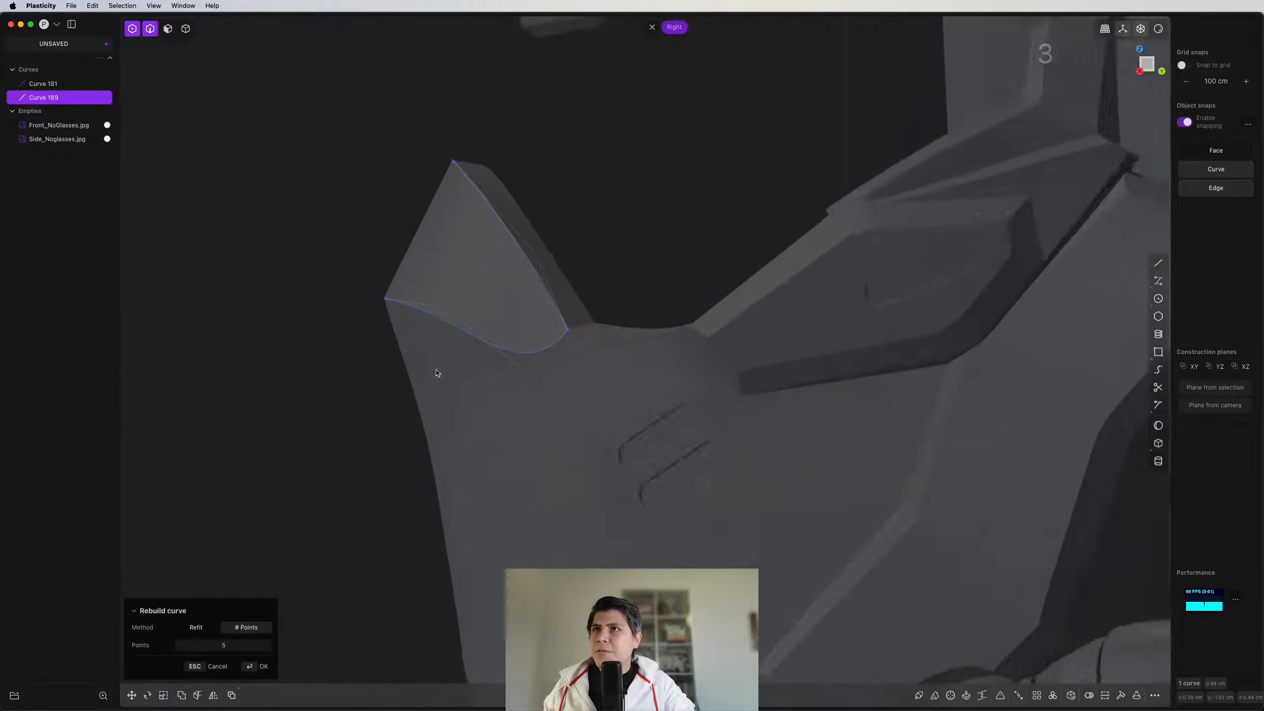
{"action": "scroll", "coordinate": [398, 334], "scroll_direction": "down", "scroll_amount": 6}
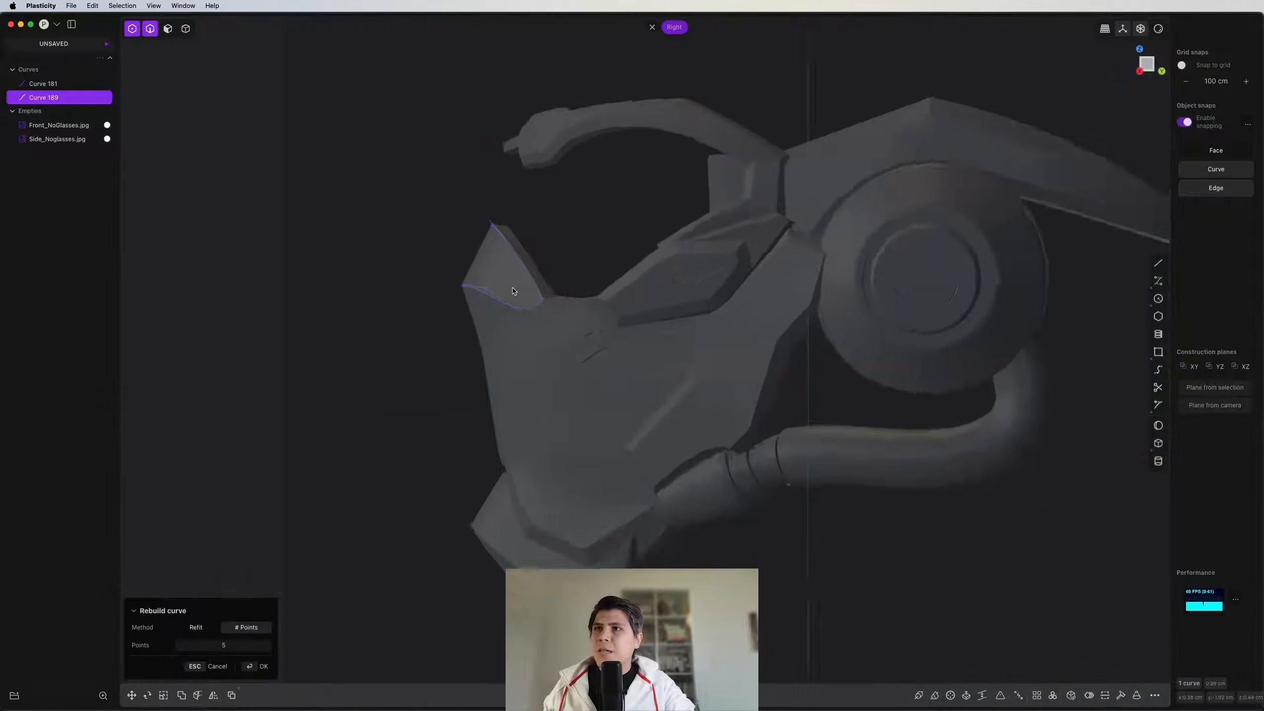
{"action": "middle_click_drag", "start_coordinate": [548, 378], "coordinate": [678, 421]}
{"action": "middle_click_drag", "start_coordinate": [884, 512], "coordinate": [741, 434], "text": "shift"}
{"action": "scroll", "coordinate": [643, 390], "scroll_direction": "up", "scroll_amount": 6}
{"action": "key", "text": "Return"}
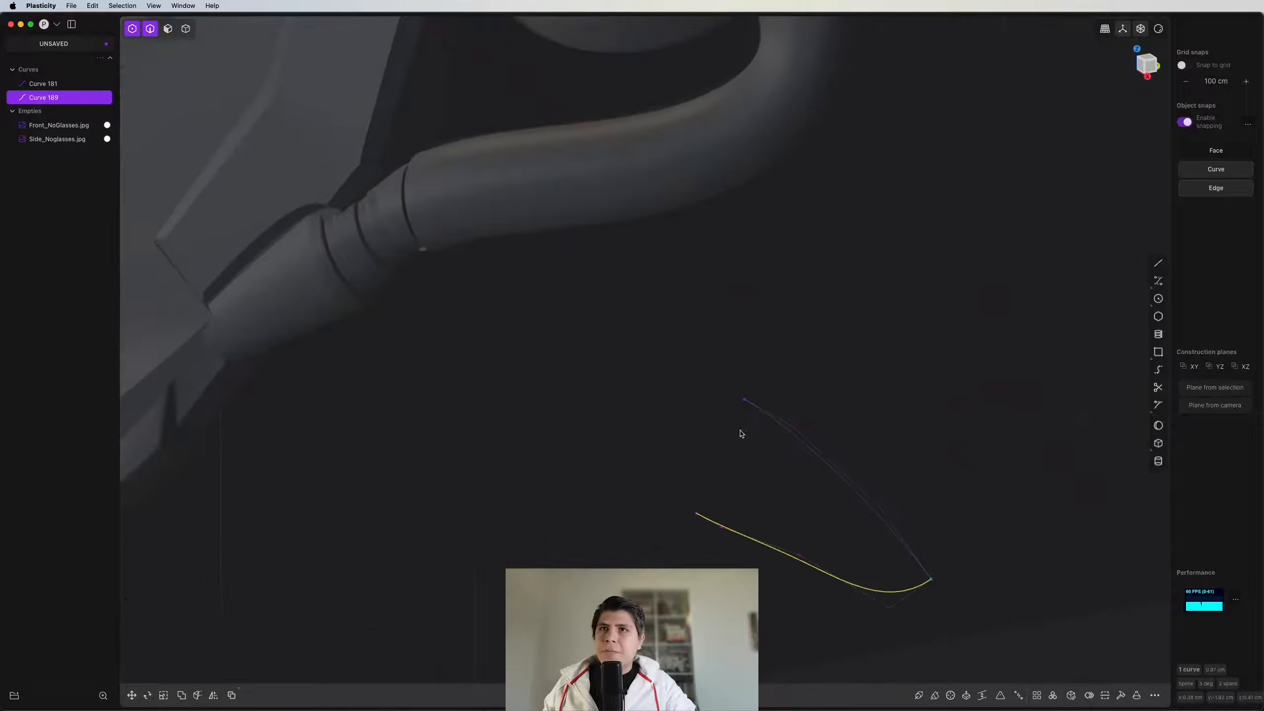
Step: Draw a straight line in the right view connecting the front endpoints of the upper and lower nose-panel curves
{"action": "scroll", "coordinate": [562, 339], "scroll_direction": "down", "scroll_amount": 5}
{"action": "key", "text": "1"}
{"action": "key", "text": "3"}
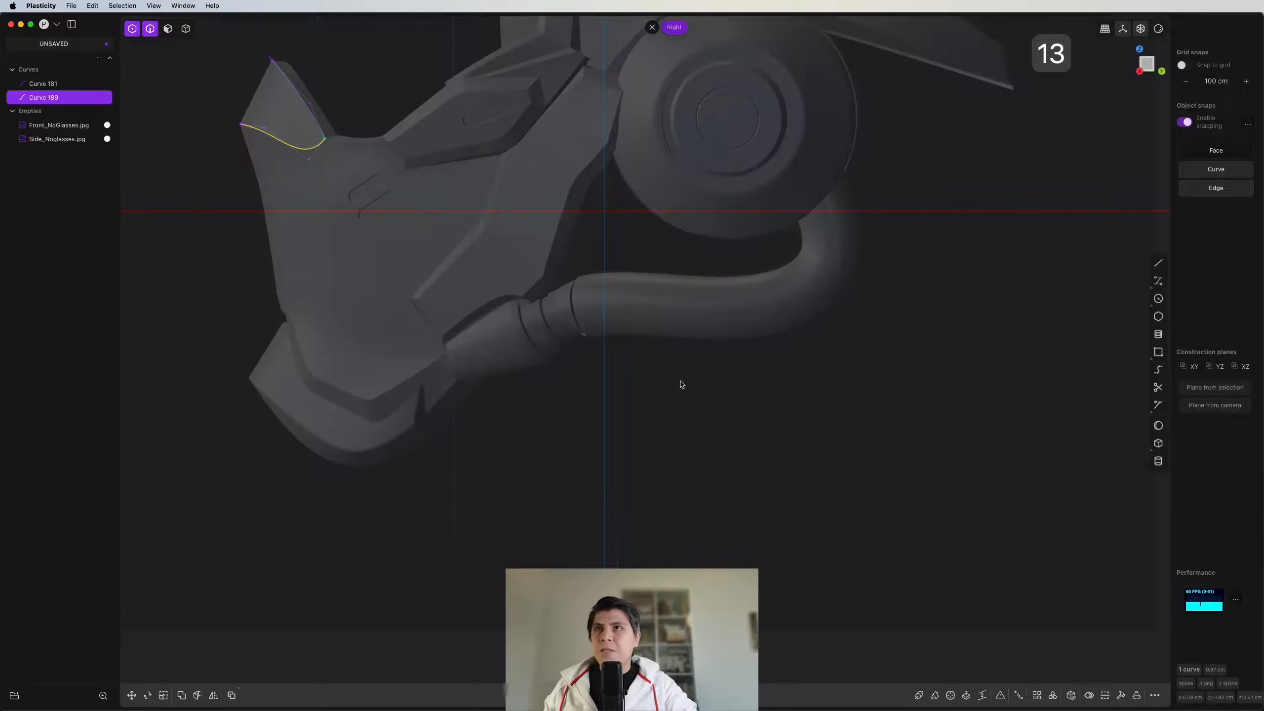
{"action": "middle_click_drag", "start_coordinate": [313, 101], "coordinate": [688, 260], "text": "shift"}
{"action": "scroll", "coordinate": [689, 261], "scroll_direction": "up", "scroll_amount": 10}
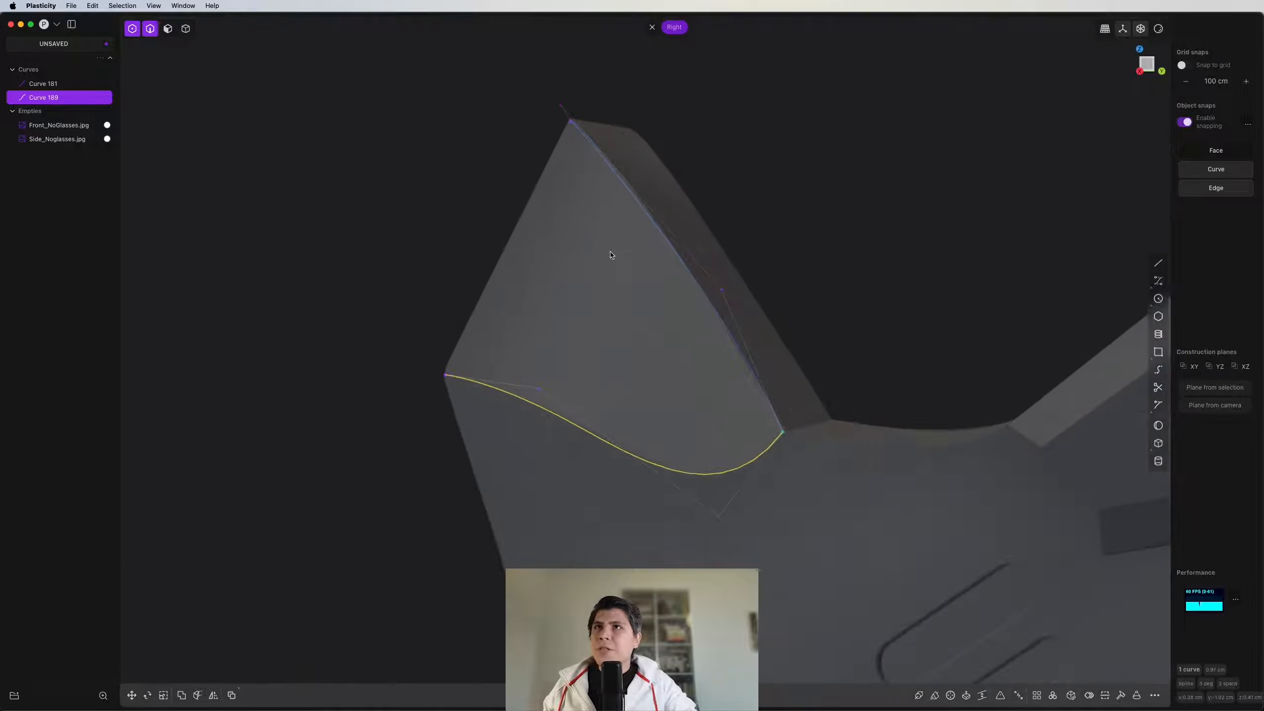
{"action": "key", "text": "shift+a"}
{"action": "left_click", "coordinate": [571, 122]}
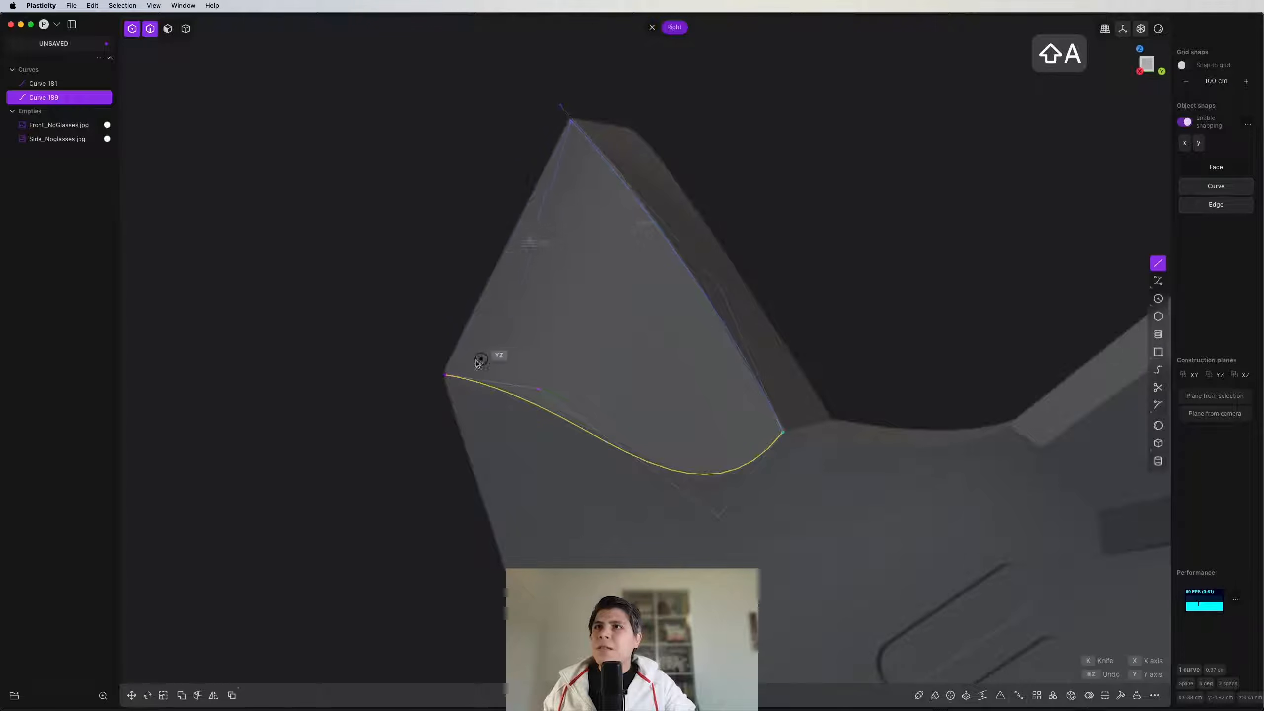
{"action": "left_click", "coordinate": [445, 374]}
Step: Examine the closed nose-panel outline in perspective, highlighting its upper and lower curves
{"action": "scroll", "coordinate": [495, 251], "scroll_direction": "down", "scroll_amount": 5}
{"action": "scroll", "coordinate": [545, 355], "scroll_direction": "down", "scroll_amount": 4}
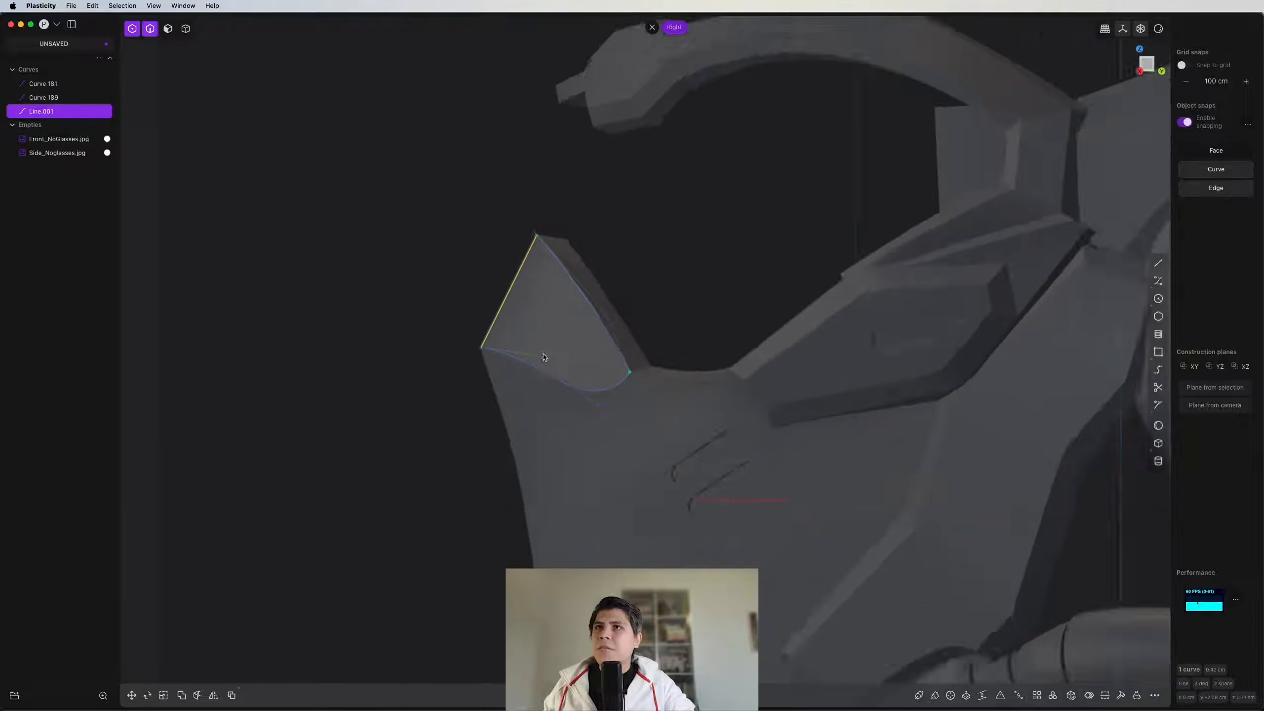
{"action": "middle_click_drag", "start_coordinate": [544, 355], "coordinate": [638, 412]}
{"action": "scroll", "coordinate": [617, 383], "scroll_direction": "up", "scroll_amount": 5}
{"action": "left_click", "coordinate": [713, 365]}
{"action": "scroll", "coordinate": [675, 386], "scroll_direction": "up", "scroll_amount": 5}
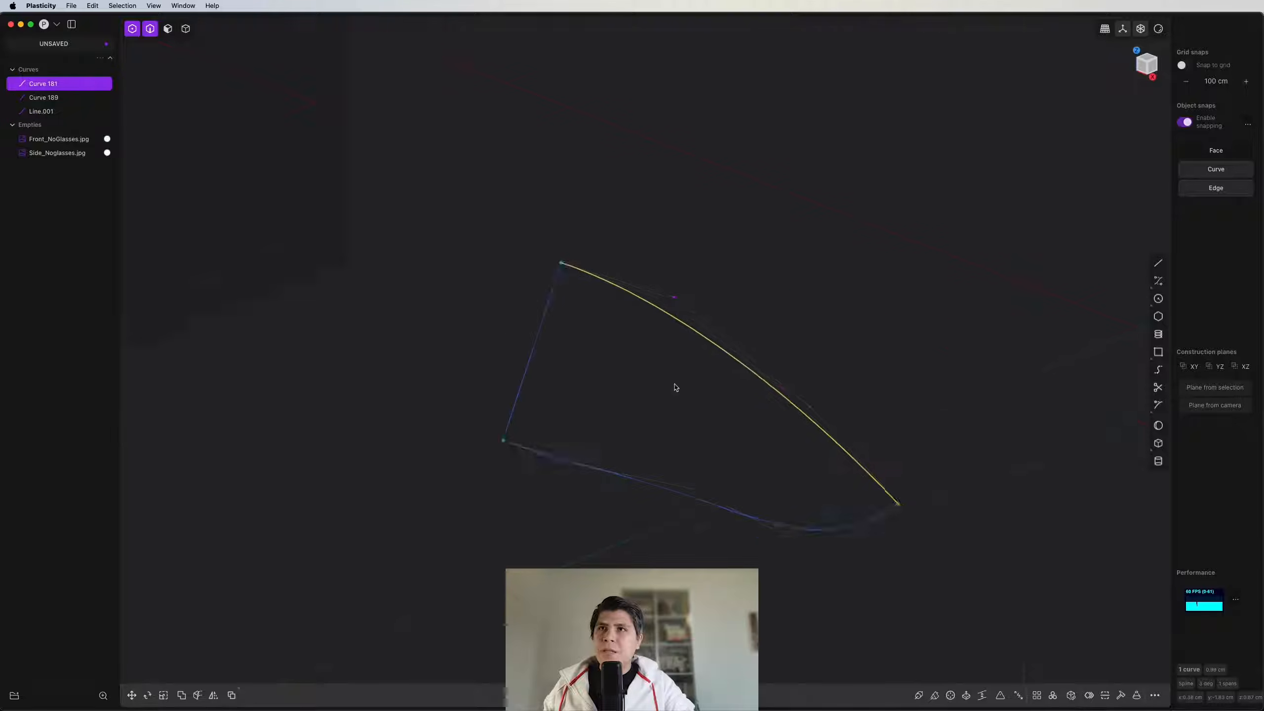
{"action": "key", "text": "2"}
{"action": "left_click", "coordinate": [644, 499], "text": "shift"}
{"action": "middle_click_drag", "start_coordinate": [636, 355], "coordinate": [638, 332], "text": "shift"}
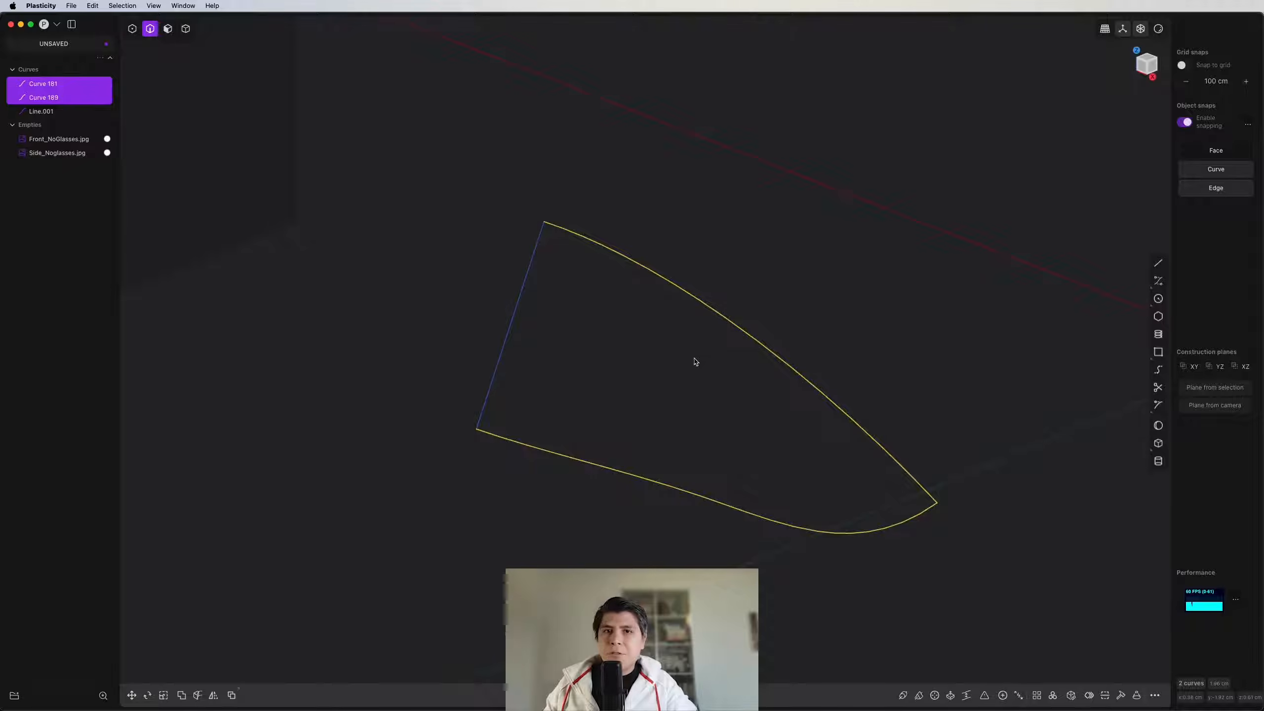
{"action": "scroll", "coordinate": [684, 387], "scroll_direction": "down", "scroll_amount": 3}
{"action": "scroll", "coordinate": [670, 378], "scroll_direction": "up", "scroll_amount": 6}
{"action": "scroll", "coordinate": [671, 378], "scroll_direction": "down", "scroll_amount": 5}
Step: Extrude the straight centre line away from the panel curves into a flat sheet, and hide the line
{"action": "left_click", "coordinate": [540, 308]}
{"action": "middle_click_drag", "start_coordinate": [667, 322], "coordinate": [675, 333], "text": "shift"}
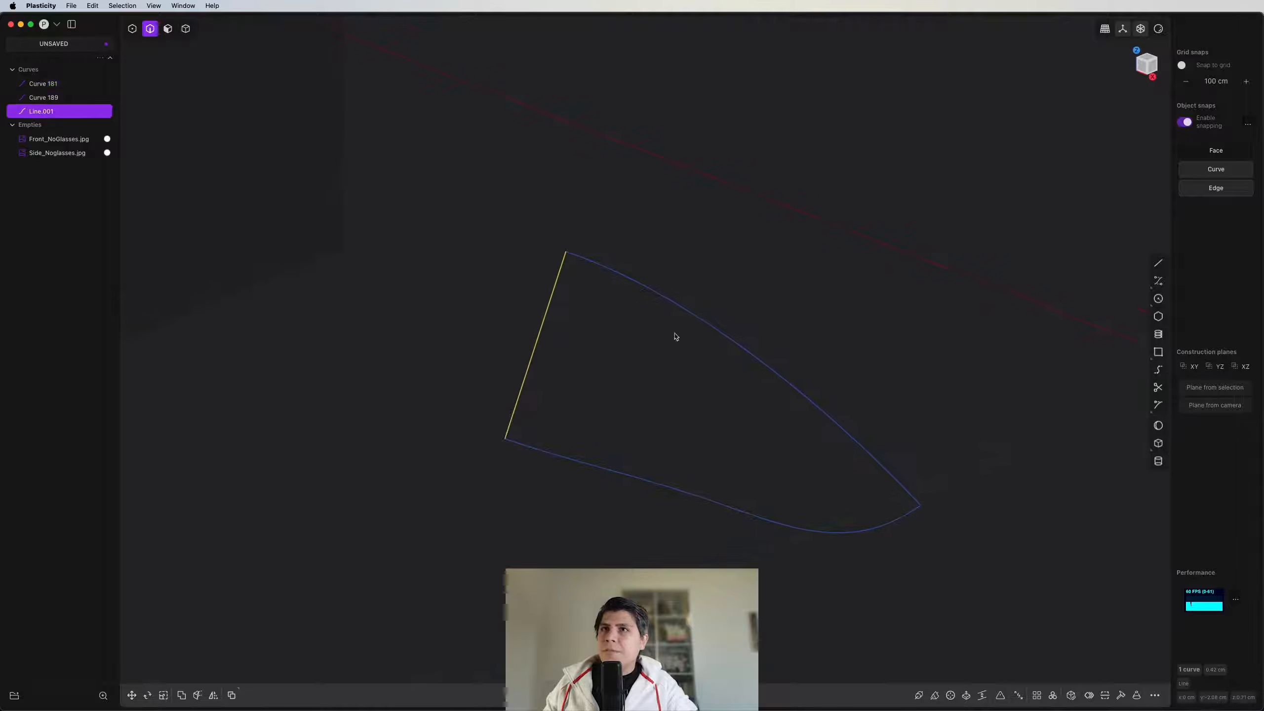
{"action": "scroll", "coordinate": [715, 418], "scroll_direction": "down", "scroll_amount": 3}
{"action": "scroll", "coordinate": [610, 429], "scroll_direction": "up", "scroll_amount": 1}
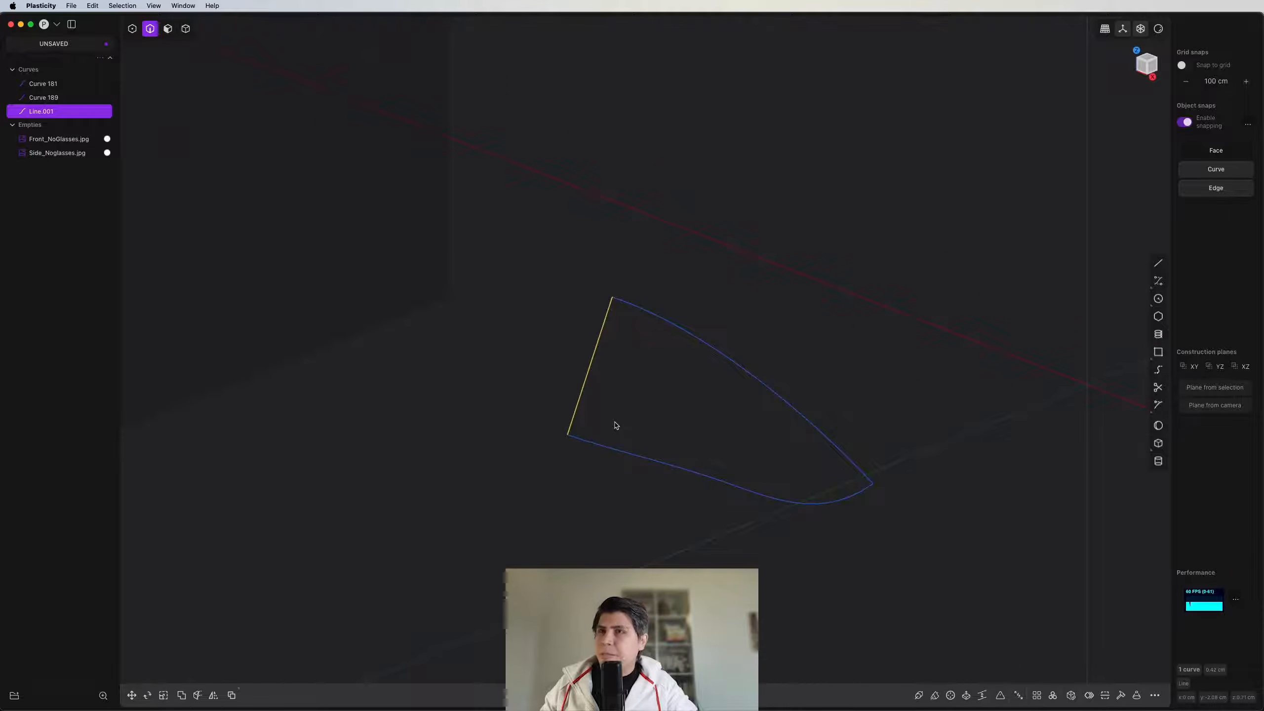
{"action": "key", "text": "e"}
{"action": "left_click_drag", "start_coordinate": [642, 377], "coordinate": [497, 342]}
{"action": "right_click", "coordinate": [624, 379]}
{"action": "left_click", "coordinate": [397, 265]}
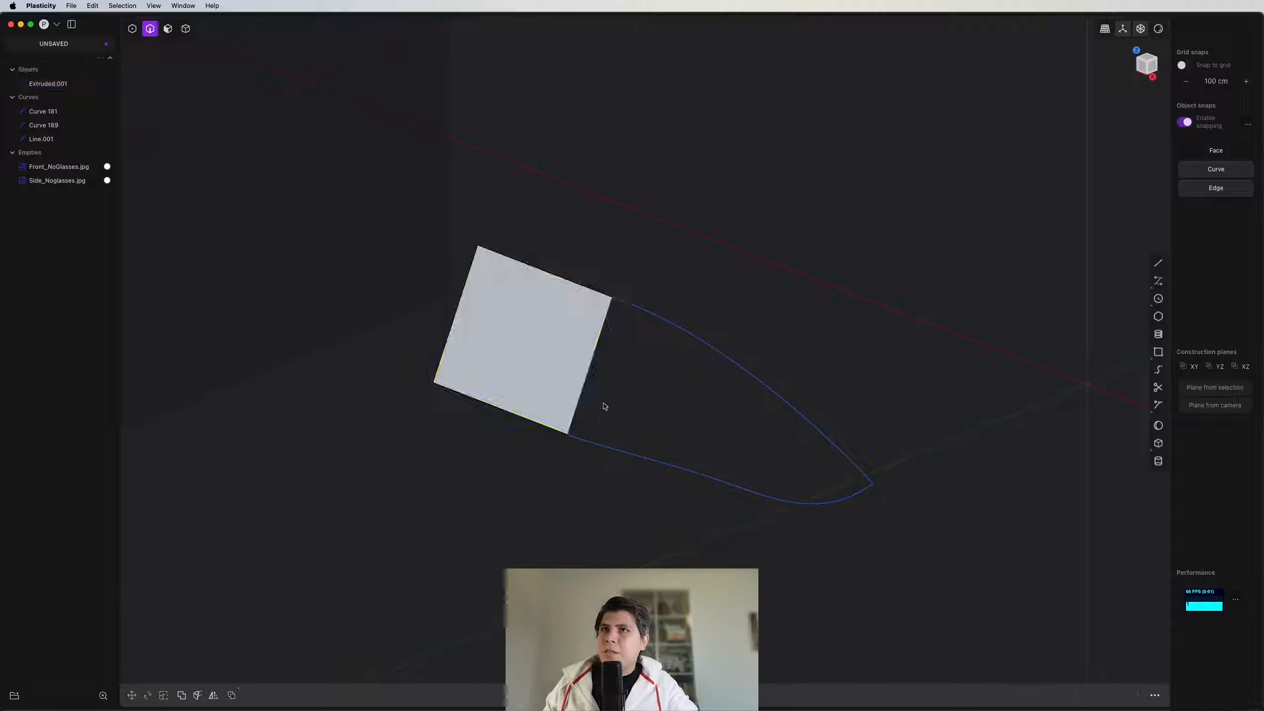
{"action": "left_click", "coordinate": [595, 349]}
{"action": "key", "text": "h"}
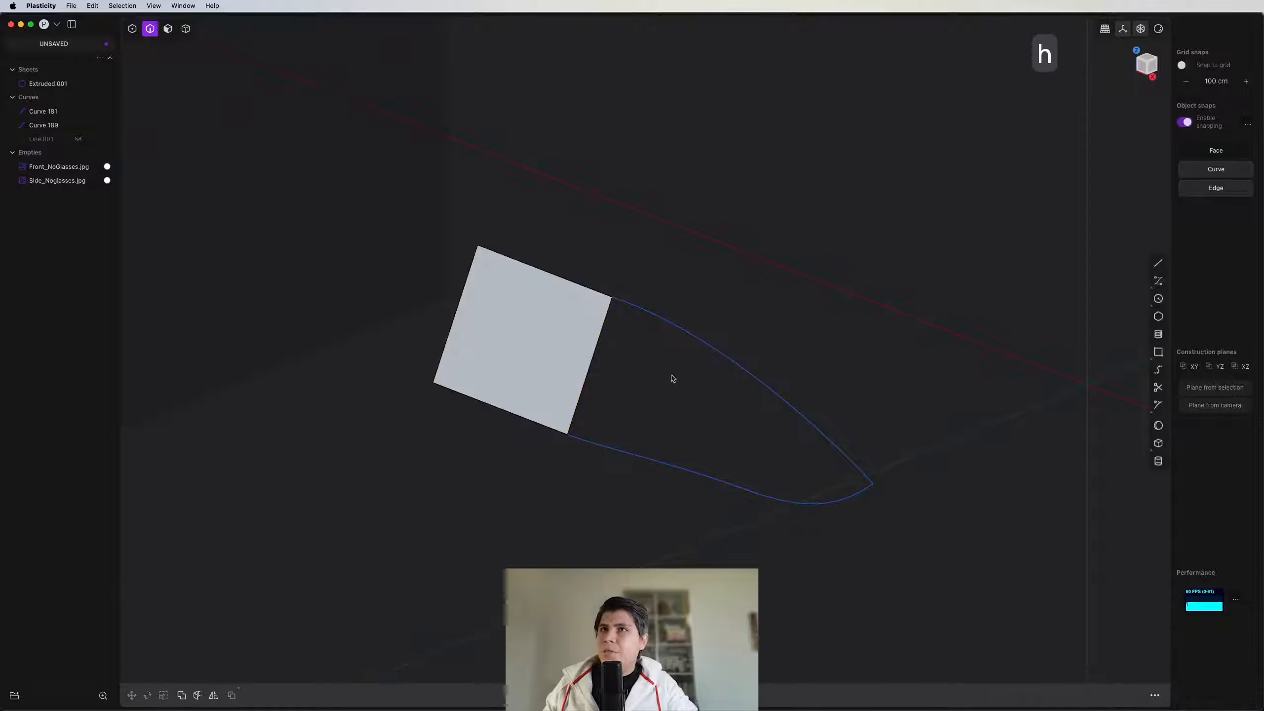
Step: Try to patch the opening bounded by the sheet's inner edge and the two panel curves, cycling the edge continuity
{"action": "left_click", "coordinate": [722, 356]}
{"action": "left_click", "coordinate": [678, 467]}
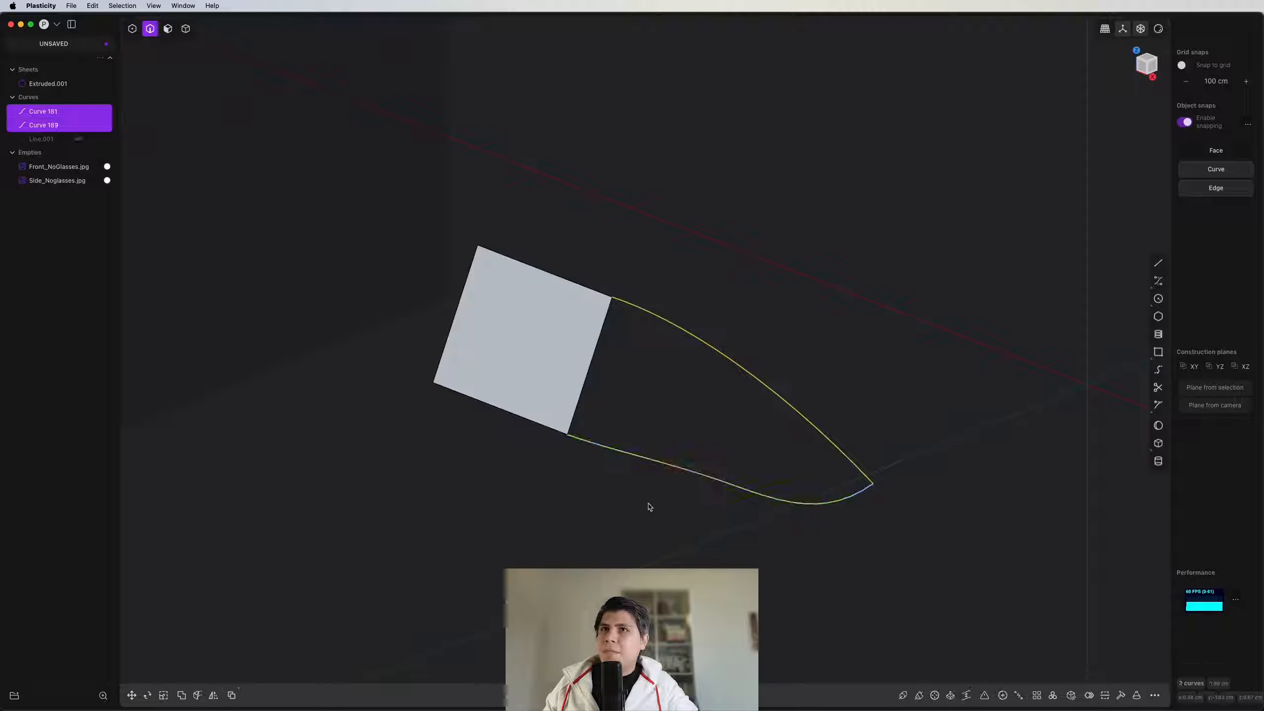
{"action": "left_click", "coordinate": [601, 351]}
{"action": "key", "text": "e"}
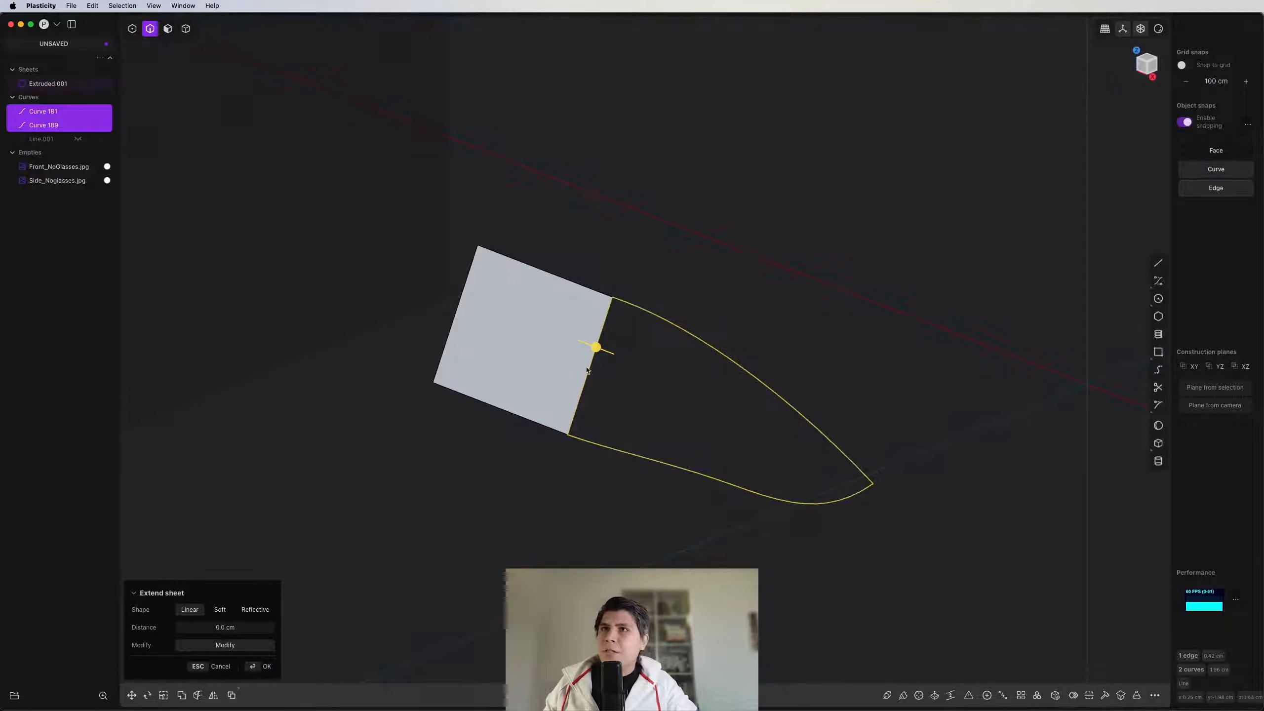
{"action": "scroll", "coordinate": [630, 384], "scroll_direction": "down", "scroll_amount": 2}
{"action": "key", "text": "shift+super+p"}
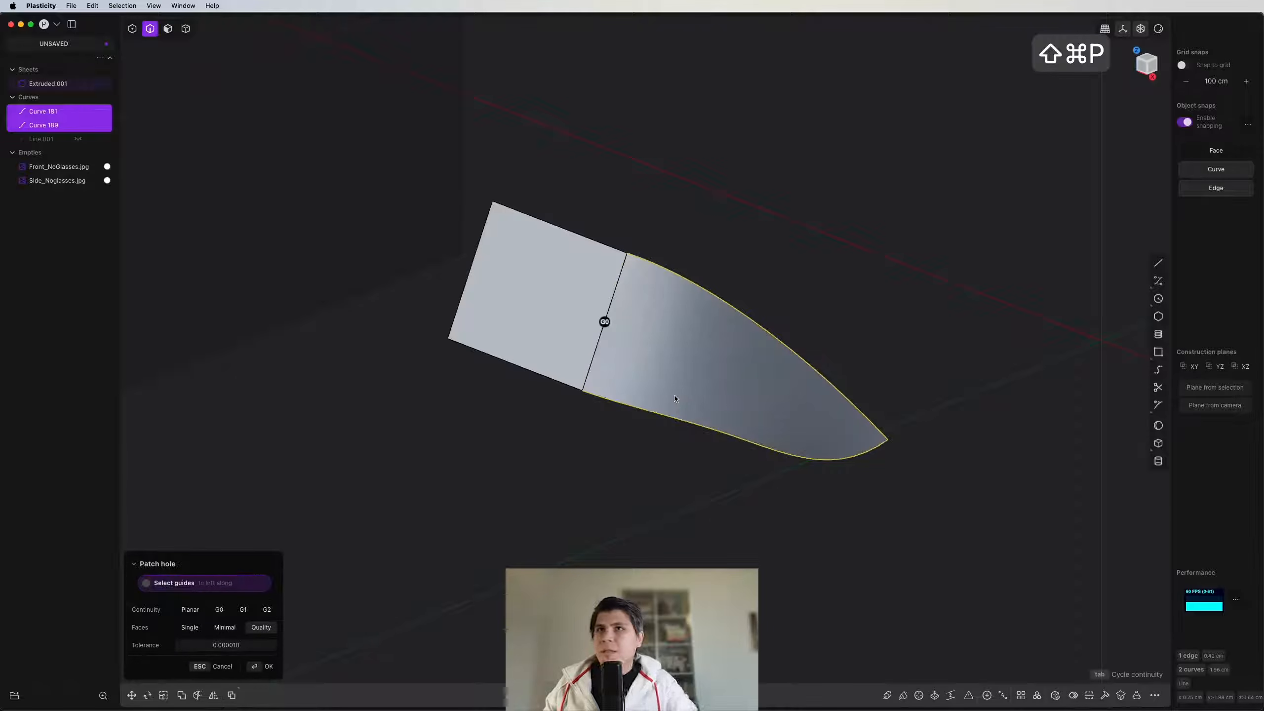
{"action": "mouse_move", "coordinate": [675, 399]}
{"action": "middle_mouse_down"}
{"action": "mouse_move", "coordinate": [627, 443]}
{"action": "mouse_move", "coordinate": [666, 435]}
{"action": "mouse_move", "coordinate": [682, 413]}
{"action": "middle_mouse_up"}
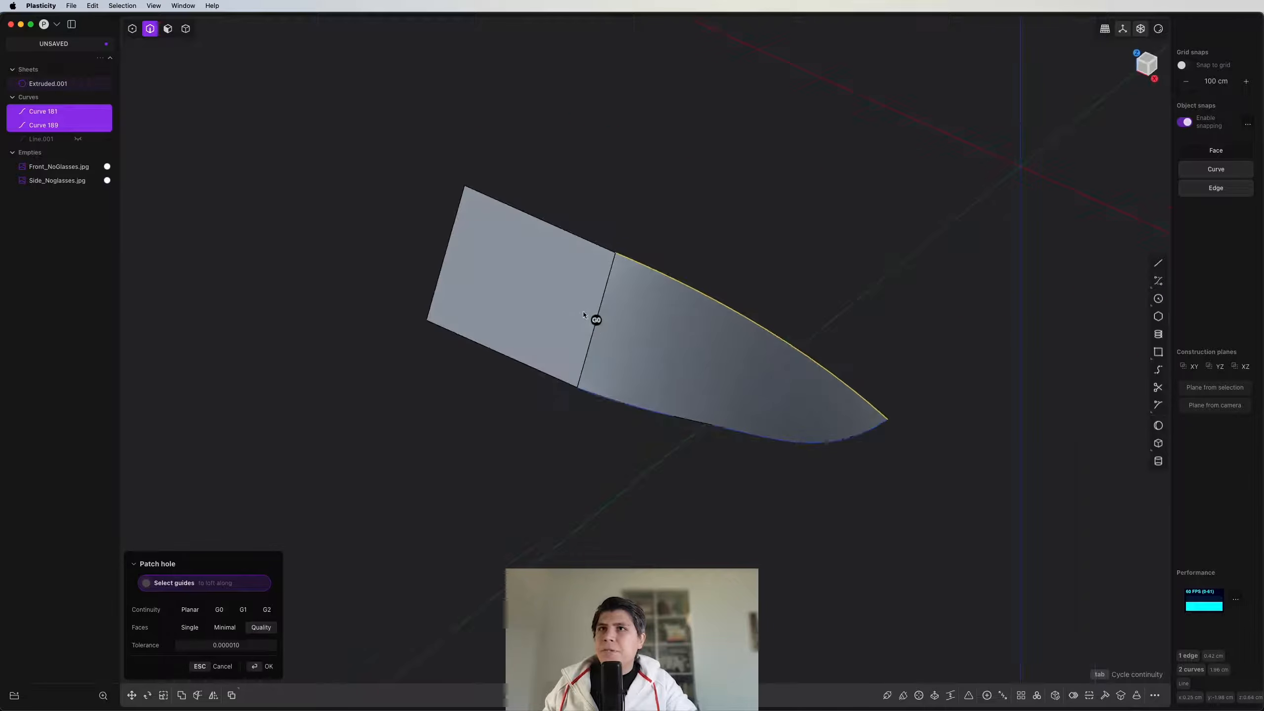
{"action": "left_click", "coordinate": [596, 320]}
{"action": "middle_click_drag", "start_coordinate": [599, 327], "coordinate": [613, 446]}
{"action": "key", "text": "Tab"}
{"action": "key", "text": "Tab"}
{"action": "key", "text": "Escape"}
Step: Preview the Patch hole surface again on the sheet edge and both curves with G1 continuity, and cancel it
{"action": "left_click", "coordinate": [790, 308]}
{"action": "scroll", "coordinate": [763, 308], "scroll_direction": "up", "scroll_amount": 3}
{"action": "middle_click_drag", "start_coordinate": [762, 308], "coordinate": [765, 364], "text": "shift"}
{"action": "scroll", "coordinate": [697, 347], "scroll_direction": "down", "scroll_amount": 5}
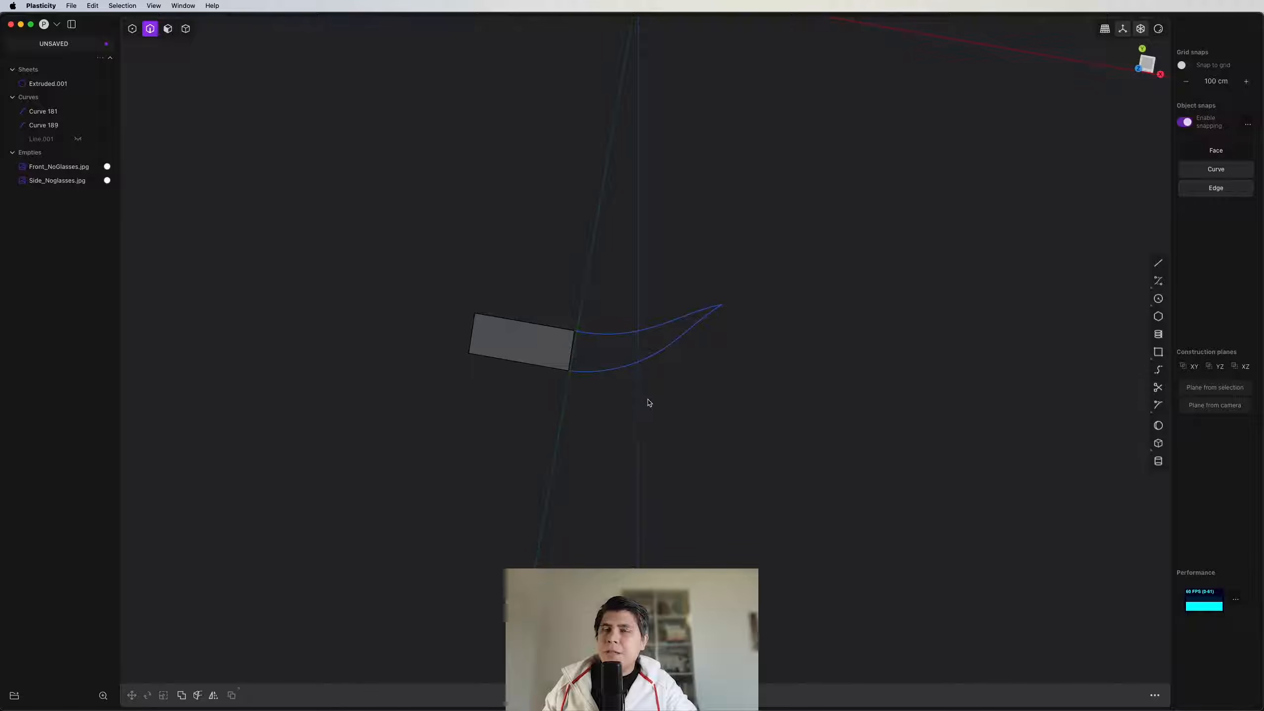
{"action": "middle_click_drag", "start_coordinate": [628, 412], "coordinate": [580, 415]}
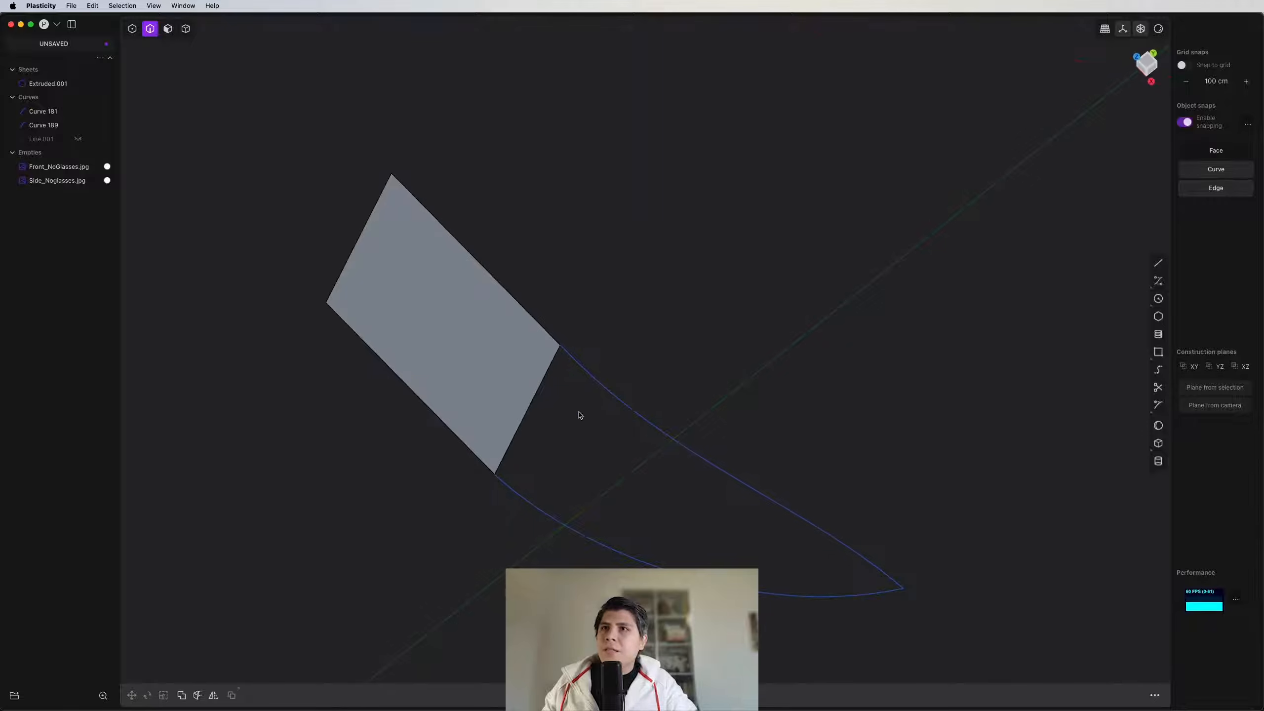
{"action": "left_click_drag", "start_coordinate": [722, 383], "coordinate": [593, 552]}
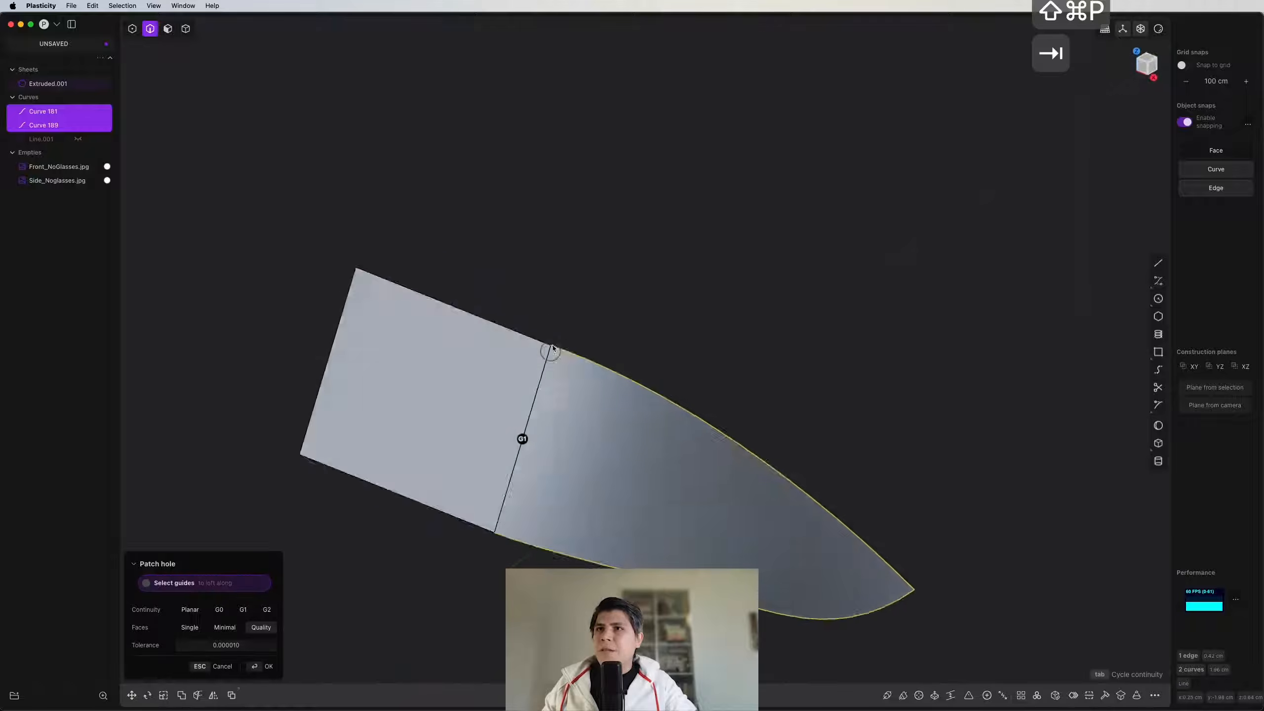
{"action": "middle_click_drag", "start_coordinate": [552, 346], "coordinate": [591, 310]}
{"action": "key", "text": "Escape"}
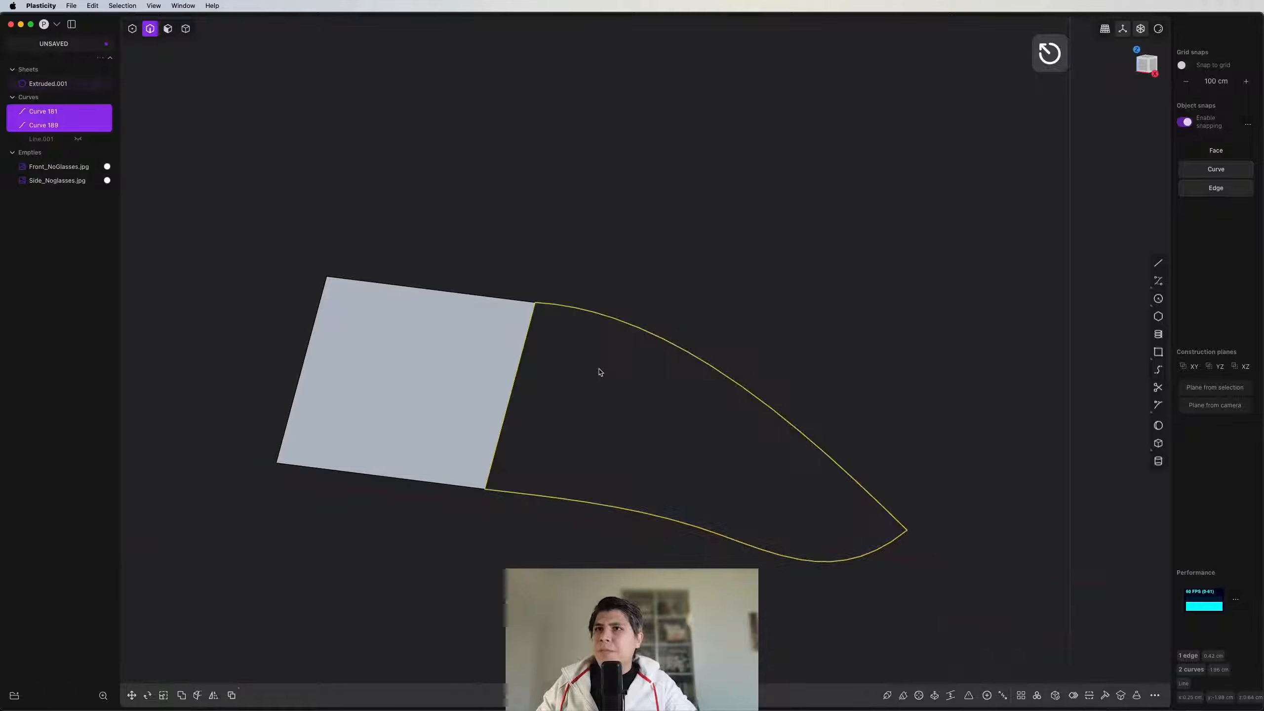
Step: Compare the sheet and panel curves with the front reference, and inspect their shared edge in perspective
{"action": "scroll", "coordinate": [608, 364], "scroll_direction": "down", "scroll_amount": 3}
{"action": "middle_click_drag", "start_coordinate": [608, 368], "coordinate": [576, 294], "text": "shift"}
{"action": "scroll", "coordinate": [542, 296], "scroll_direction": "down", "scroll_amount": 3}
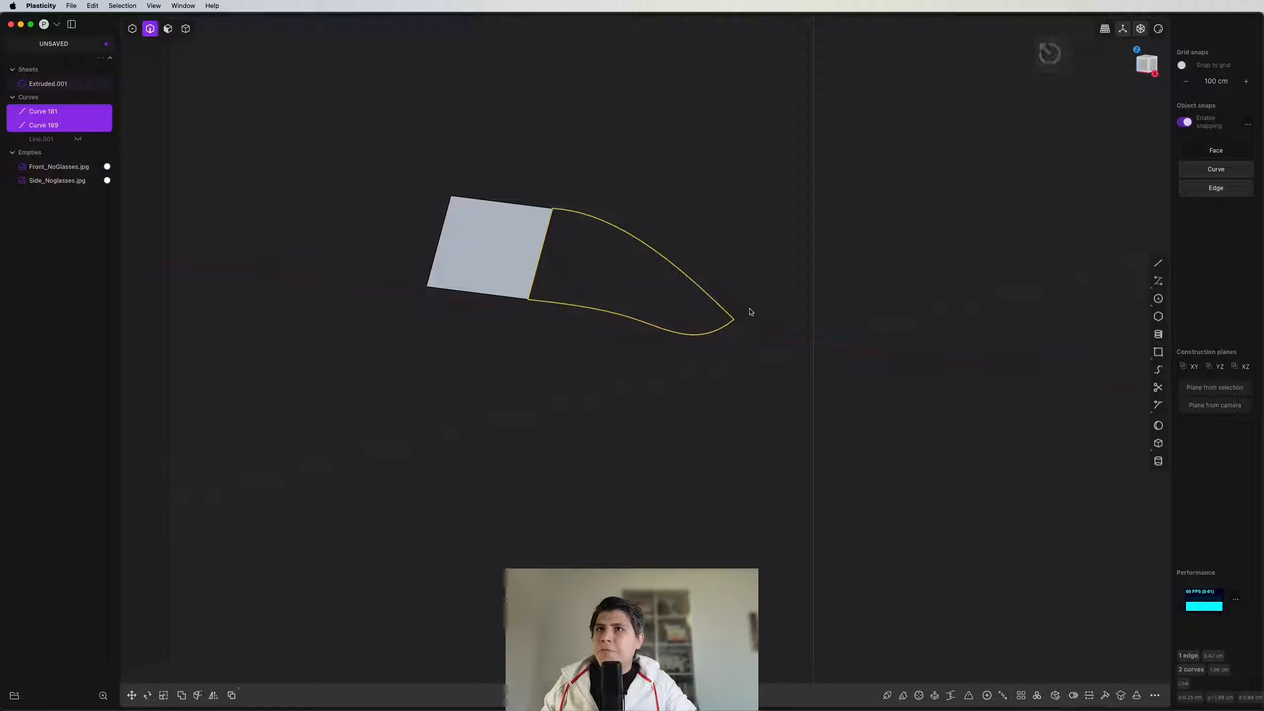
{"action": "scroll", "coordinate": [602, 340], "scroll_direction": "down", "scroll_amount": 4}
{"action": "key", "text": "KP_1"}
{"action": "key", "text": "e"}
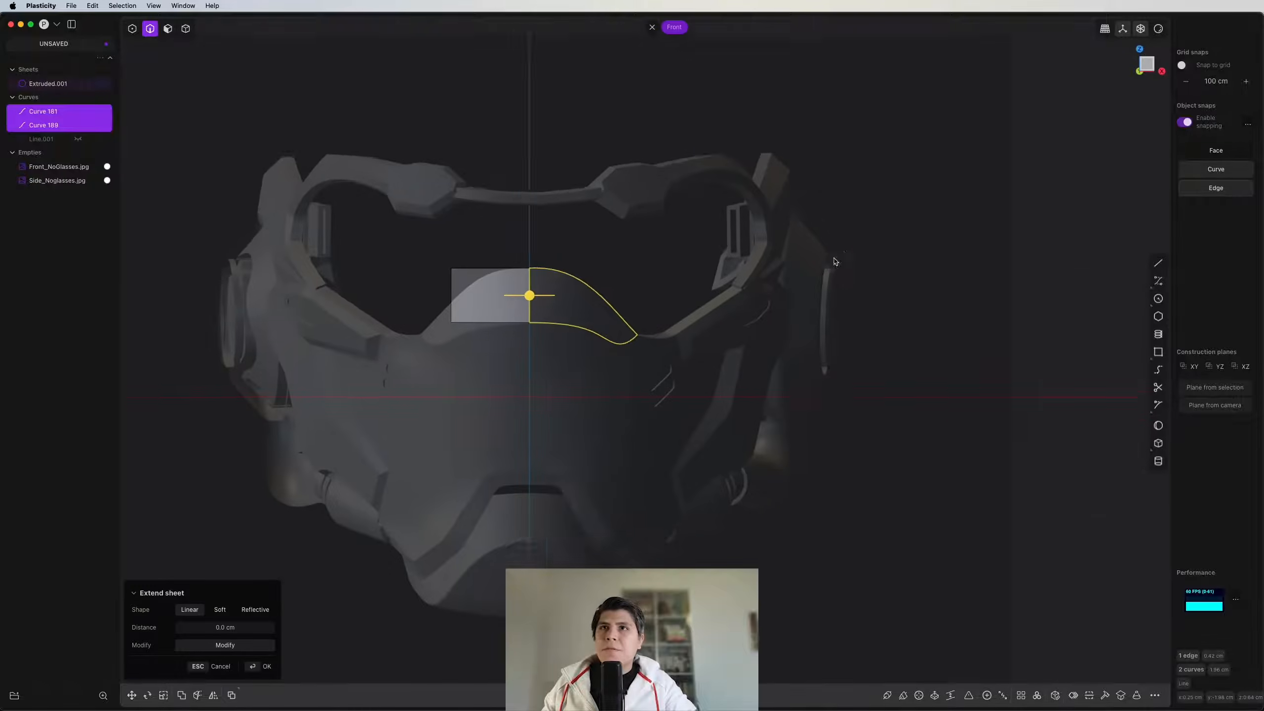
{"action": "middle_click_drag", "start_coordinate": [518, 380], "coordinate": [480, 404], "text": "shift"}
{"action": "scroll", "coordinate": [479, 404], "scroll_direction": "up", "scroll_amount": 5}
{"action": "scroll", "coordinate": [573, 390], "scroll_direction": "down", "scroll_amount": 5}
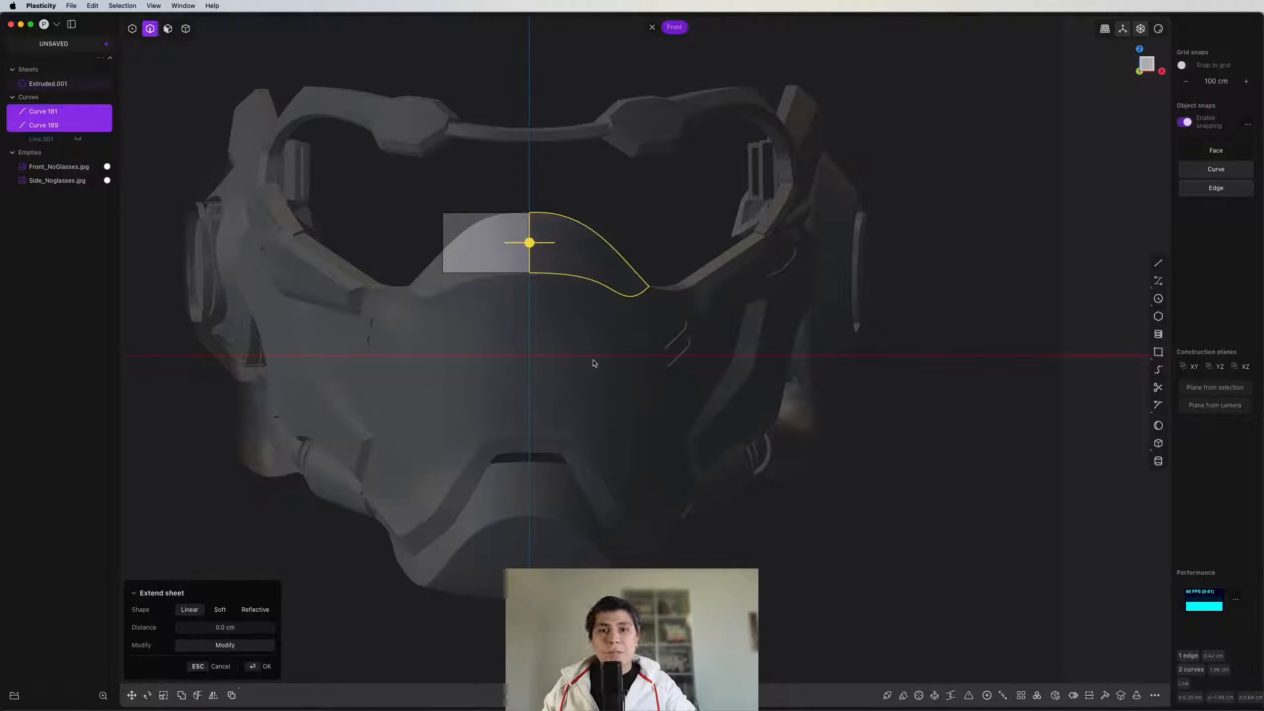
{"action": "scroll", "coordinate": [587, 363], "scroll_direction": "down", "scroll_amount": 5}
{"action": "middle_click_drag", "start_coordinate": [544, 356], "coordinate": [422, 429]}
{"action": "scroll", "coordinate": [423, 429], "scroll_direction": "up", "scroll_amount": 3}
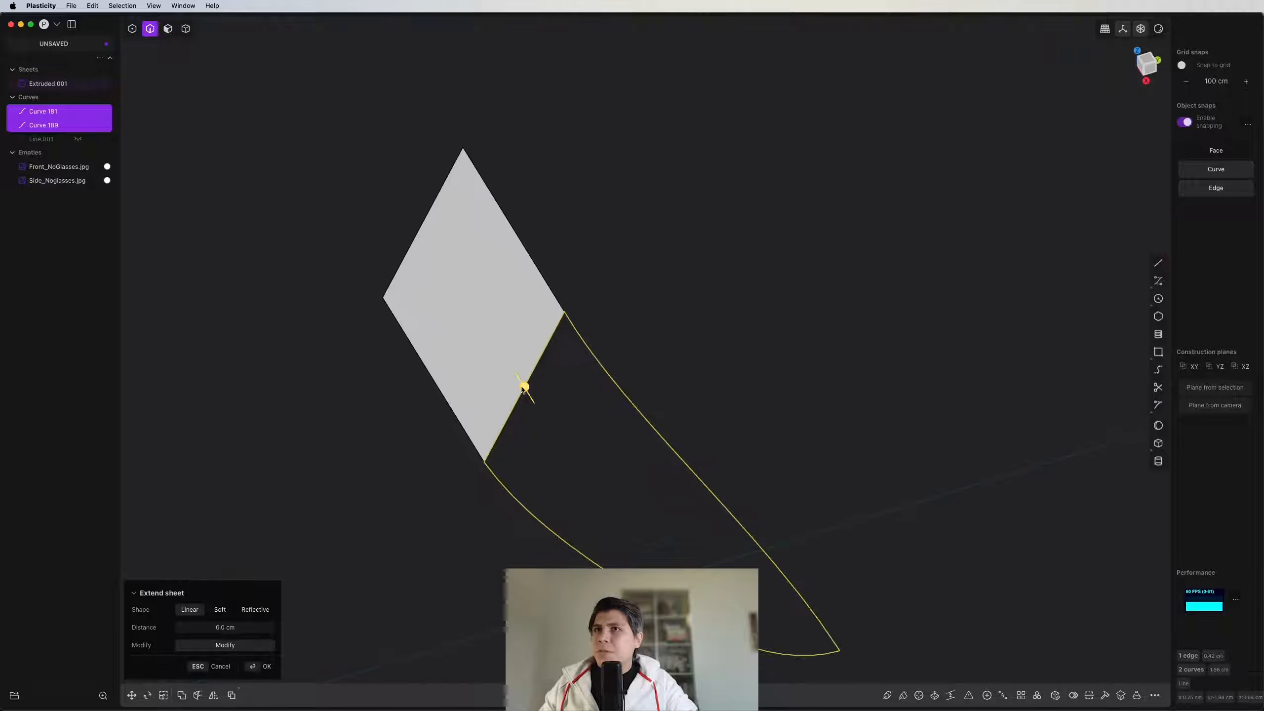
Step: Delete the extruded helper sheet beside the nose-panel curves
{"action": "left_click", "coordinate": [584, 414]}
{"action": "key", "text": "1"}
{"action": "key", "text": "4"}
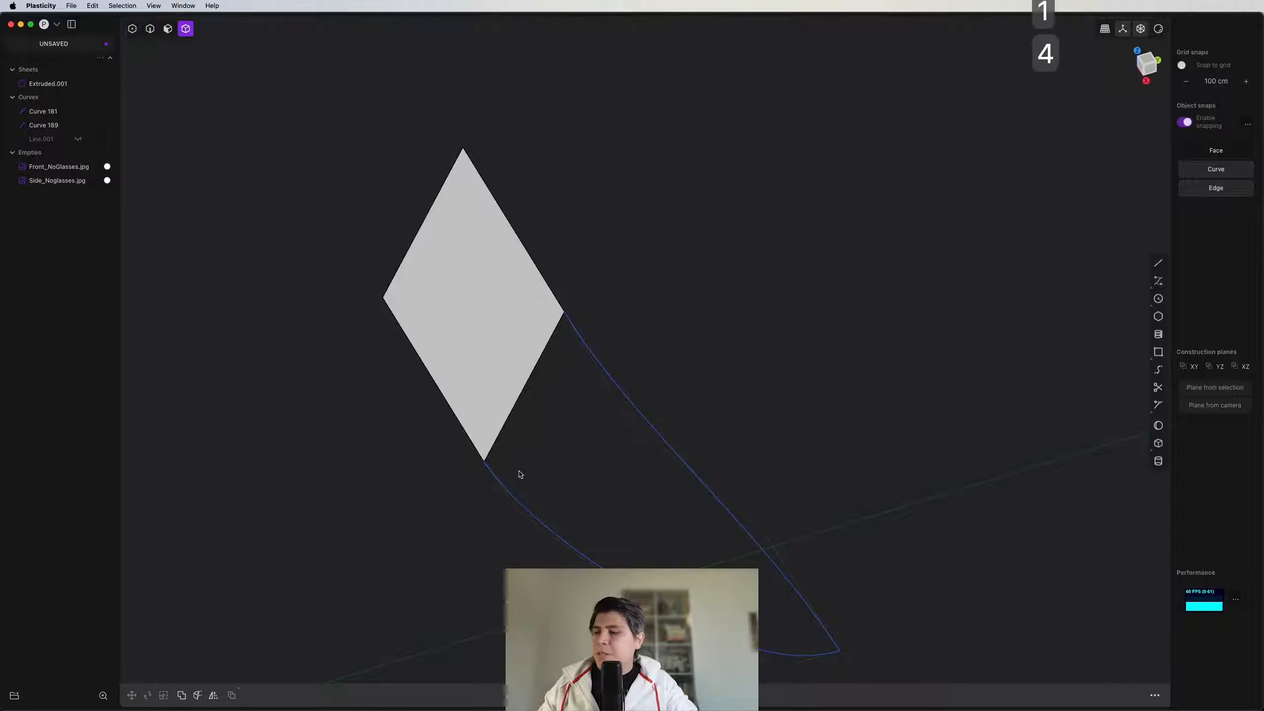
{"action": "left_click", "coordinate": [496, 282]}
{"action": "key", "text": "x"}
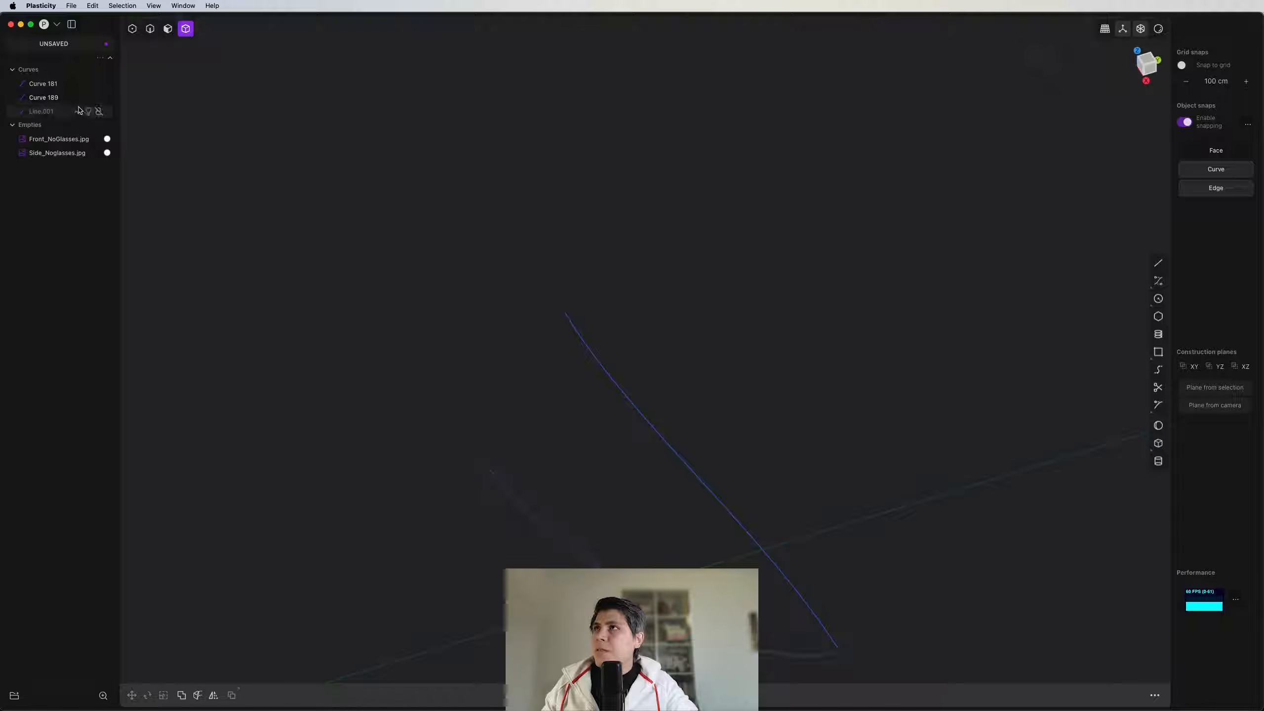
Step: Unhide the straight centre line and move the upper panel curve's inner control point slightly along Y and down in Z
{"action": "left_click", "coordinate": [78, 109]}
{"action": "middle_click_drag", "start_coordinate": [556, 374], "coordinate": [560, 339], "text": "shift"}
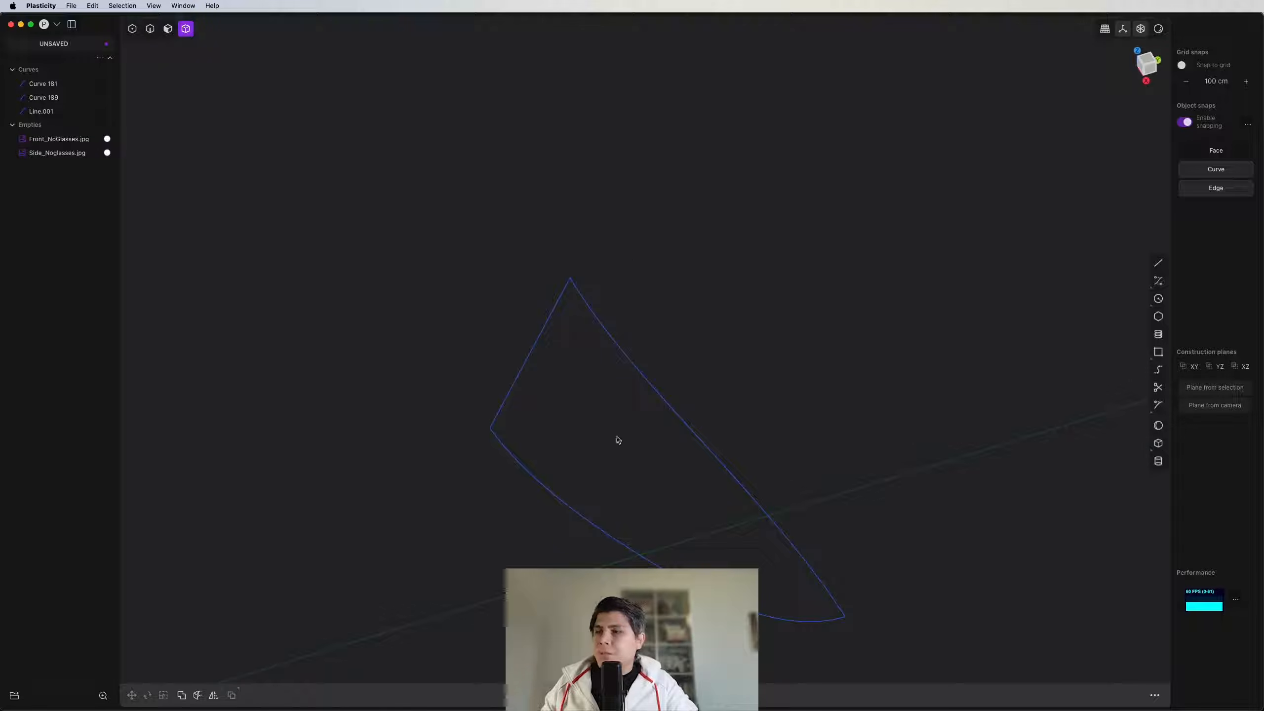
{"action": "key", "text": "1"}
{"action": "middle_click_drag", "start_coordinate": [697, 338], "coordinate": [668, 337]}
{"action": "left_click_drag", "start_coordinate": [667, 336], "coordinate": [577, 429]}
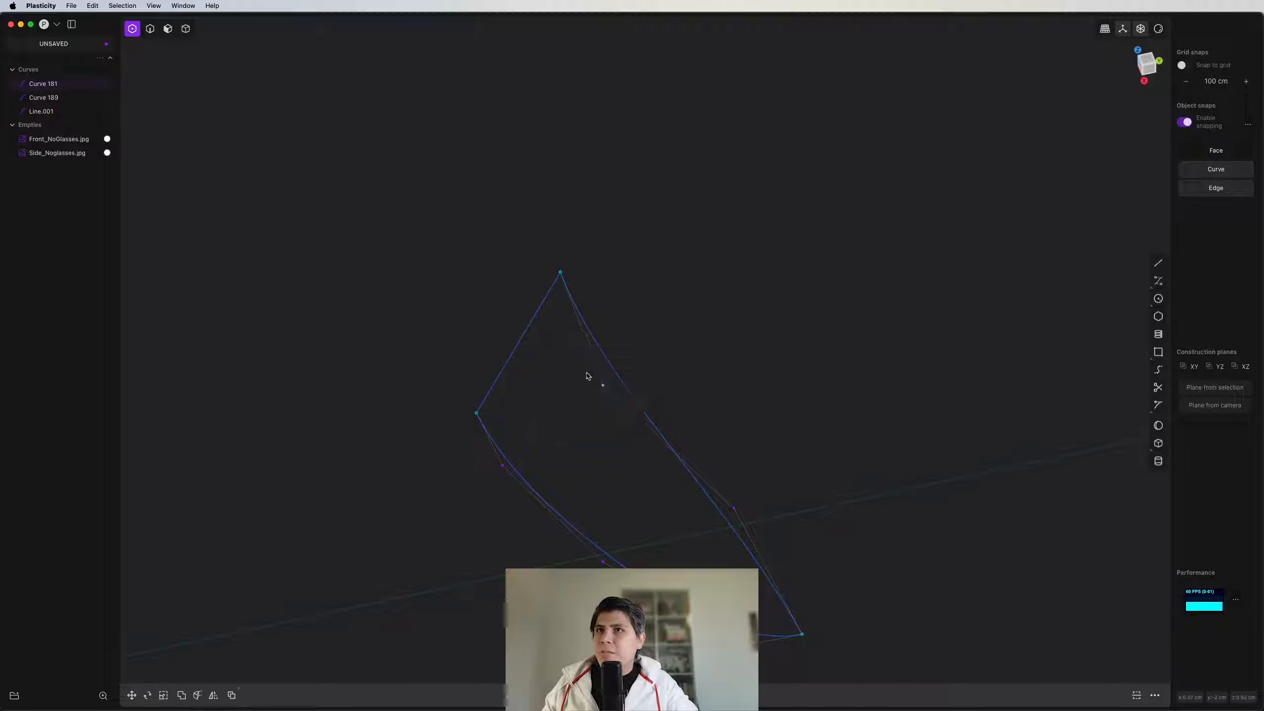
{"action": "left_click_drag", "start_coordinate": [642, 348], "coordinate": [570, 387]}
{"action": "key", "text": "g"}
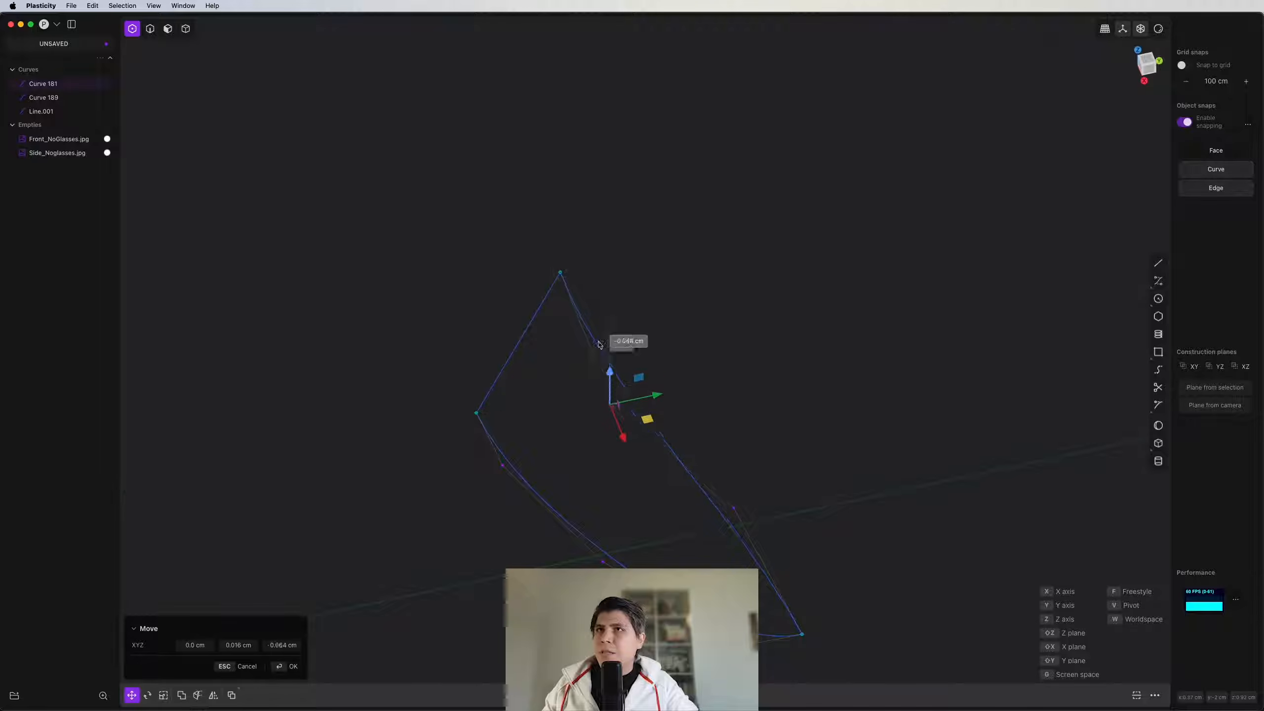
{"action": "left_click_drag", "start_coordinate": [569, 281], "coordinate": [564, 273]}
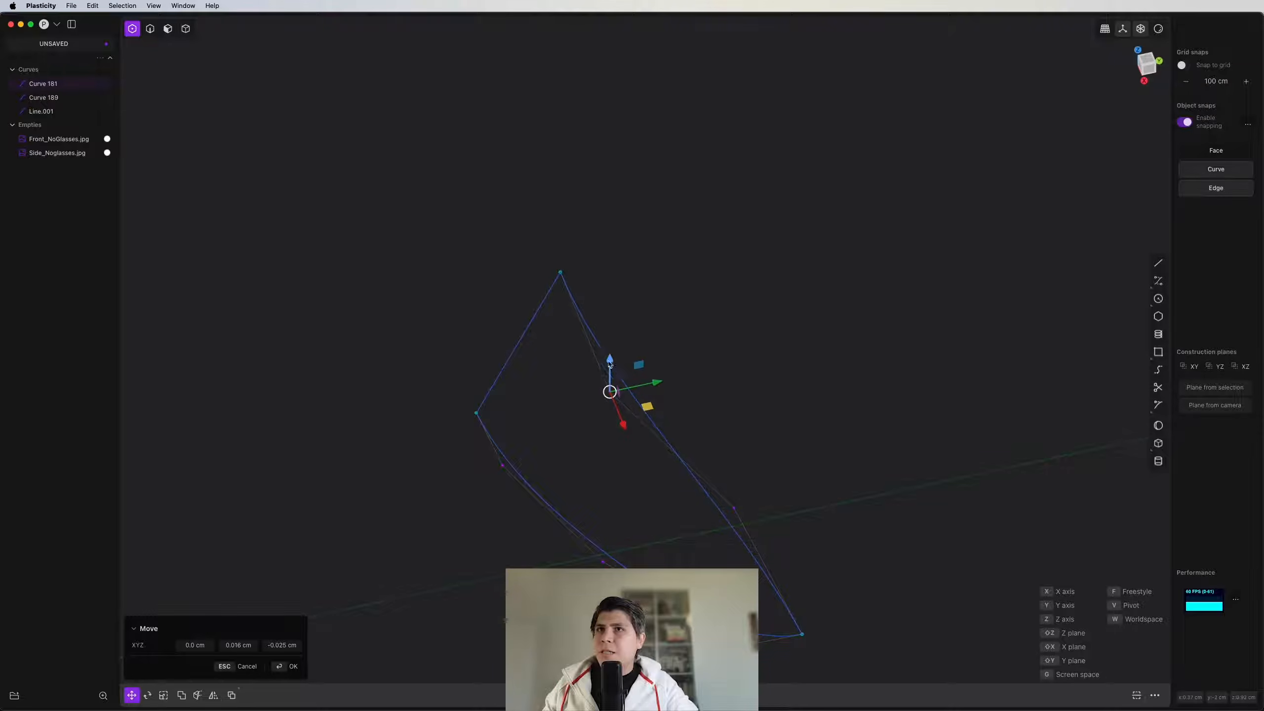
{"action": "middle_click_drag", "start_coordinate": [609, 365], "coordinate": [617, 432]}
{"action": "key", "text": "Return"}
Step: Move the lower panel curve's control point nearest the centre line about -0.009 cm in Y
{"action": "scroll", "coordinate": [585, 477], "scroll_direction": "up", "scroll_amount": 3}
{"action": "left_click_drag", "start_coordinate": [607, 452], "coordinate": [552, 517]}
{"action": "middle_click_drag", "start_coordinate": [549, 479], "coordinate": [602, 339]}
{"action": "middle_click_drag", "start_coordinate": [539, 410], "coordinate": [477, 328]}
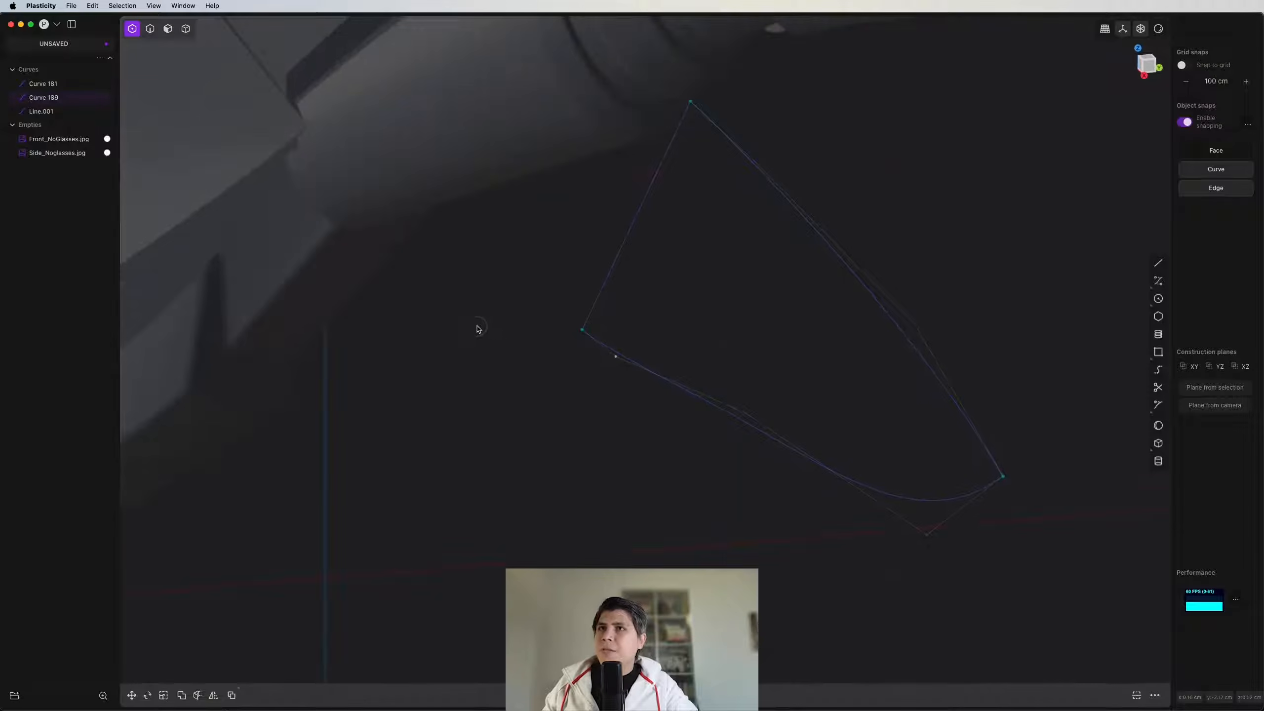
{"action": "key", "text": "g"}
{"action": "left_click_drag", "start_coordinate": [658, 355], "coordinate": [587, 331]}
{"action": "middle_click_drag", "start_coordinate": [588, 331], "coordinate": [288, 380]}
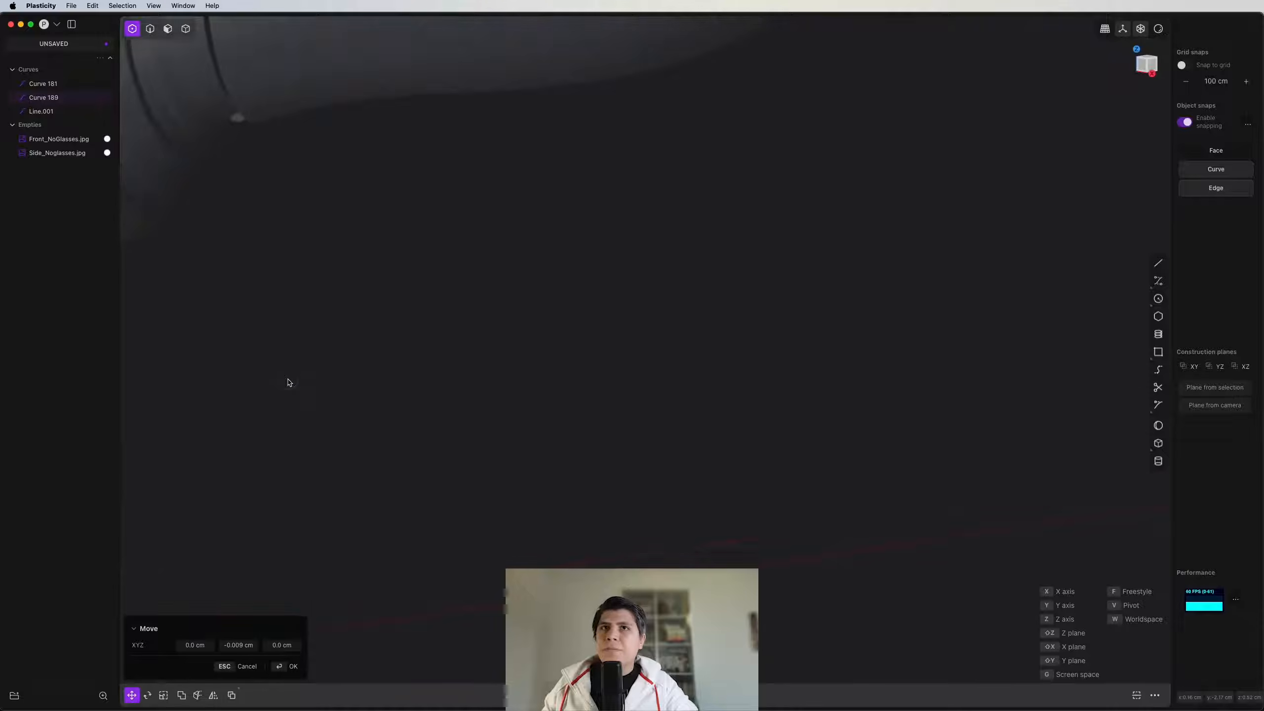
{"action": "key", "text": "slash"}
Step: Extrude the straight centre line into a flat helper sheet away from the panel curves, and hide the line
{"action": "left_click_drag", "start_coordinate": [555, 321], "coordinate": [406, 340]}
{"action": "right_click", "coordinate": [406, 339]}
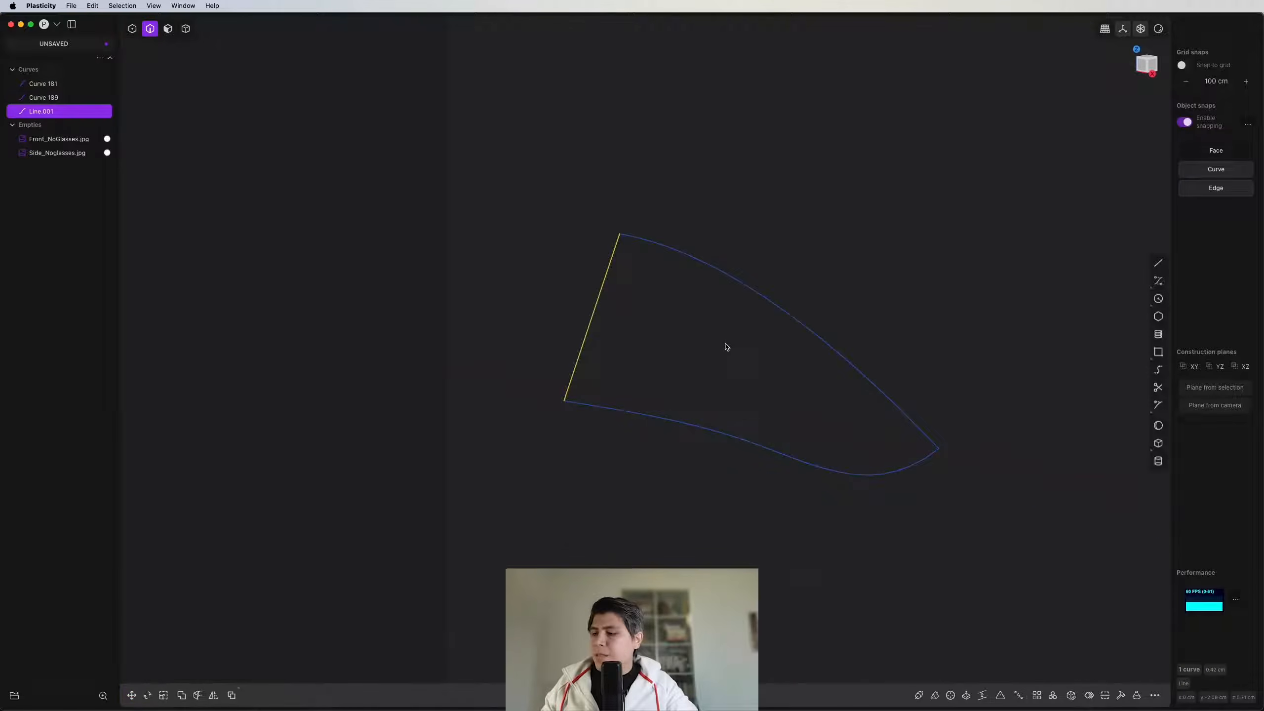
{"action": "key", "text": "e"}
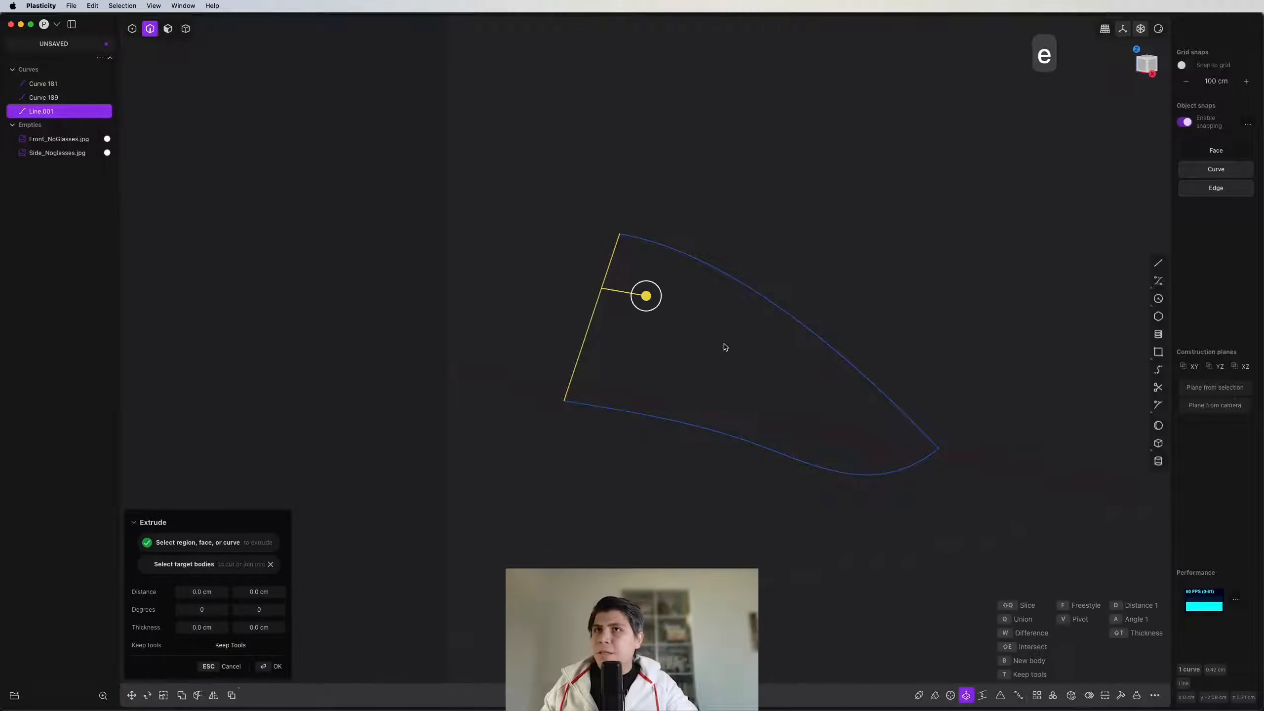
{"action": "left_click_drag", "start_coordinate": [647, 298], "coordinate": [519, 275]}
{"action": "right_click", "coordinate": [701, 351]}
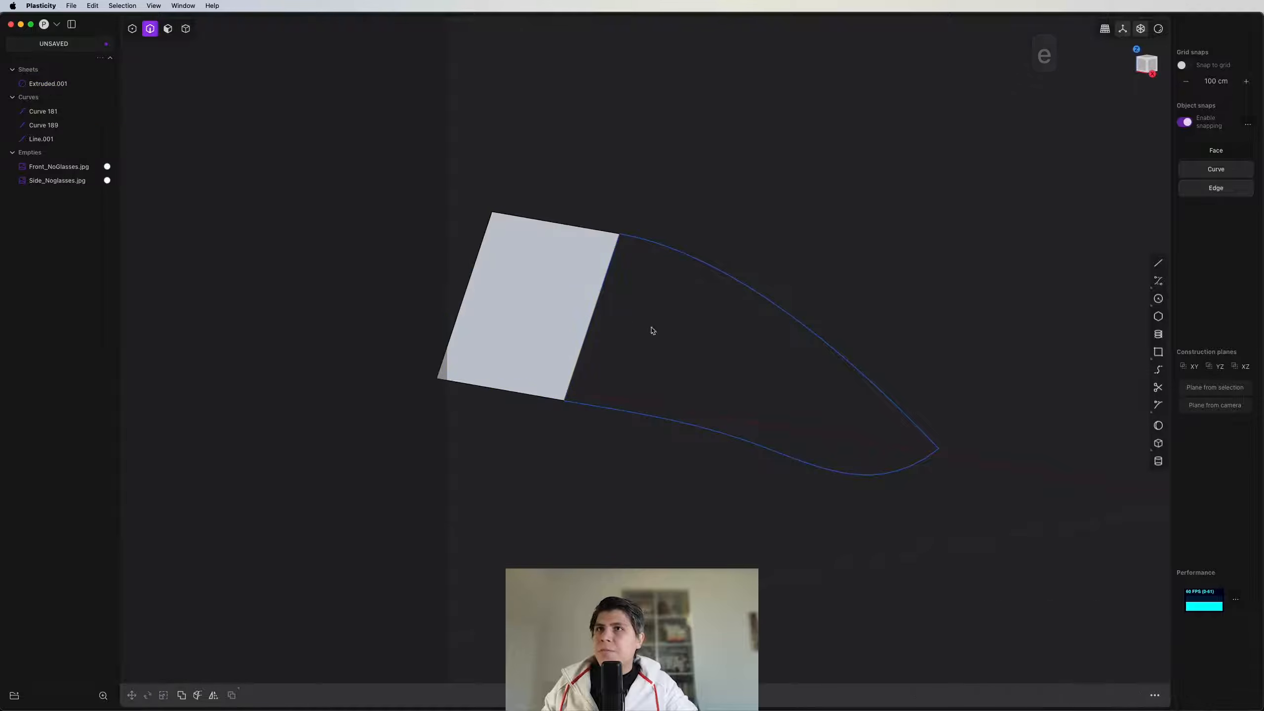
{"action": "left_click", "coordinate": [599, 292]}
{"action": "key", "text": "h"}
Step: Patch the opening bounded by the helper sheet's inner edge and the two panel curves, cycling the edge continuity once
{"action": "left_click_drag", "start_coordinate": [911, 183], "coordinate": [766, 527]}
{"action": "left_click", "coordinate": [604, 292]}
{"action": "key", "text": "e"}
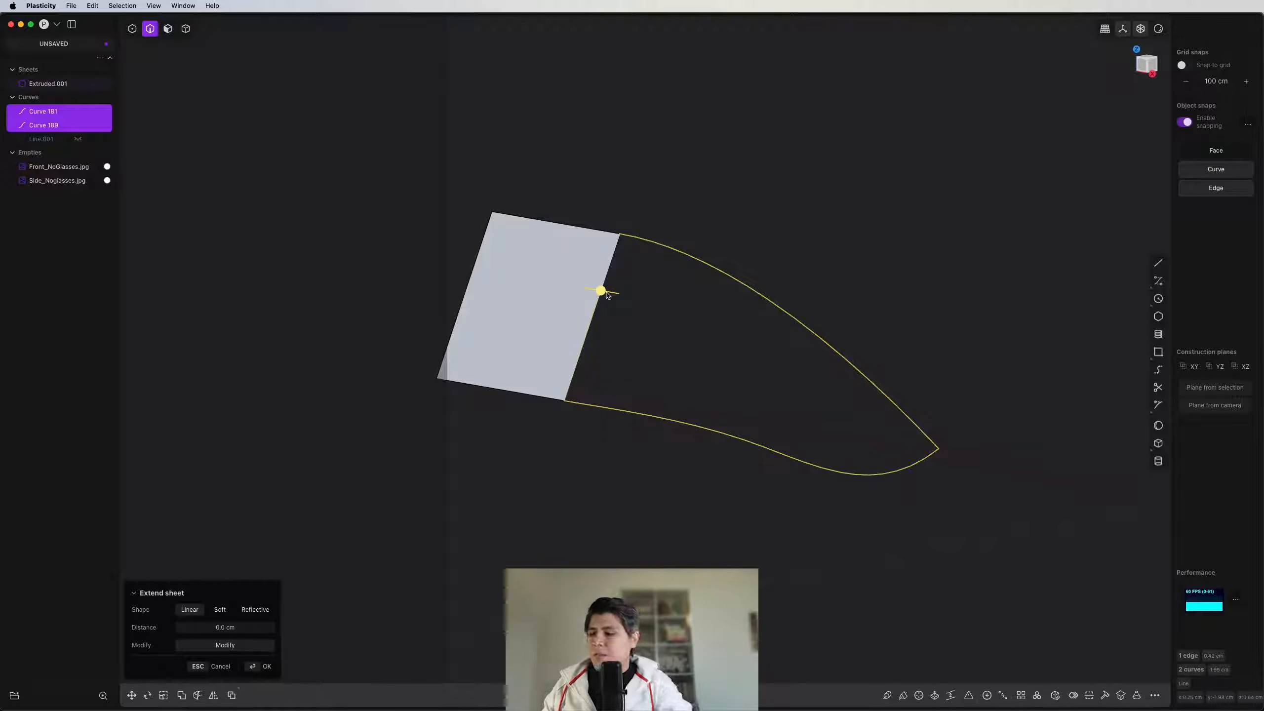
{"action": "key", "text": "shift+super+p"}
{"action": "key", "text": "Tab"}
{"action": "right_click", "coordinate": [607, 296]}
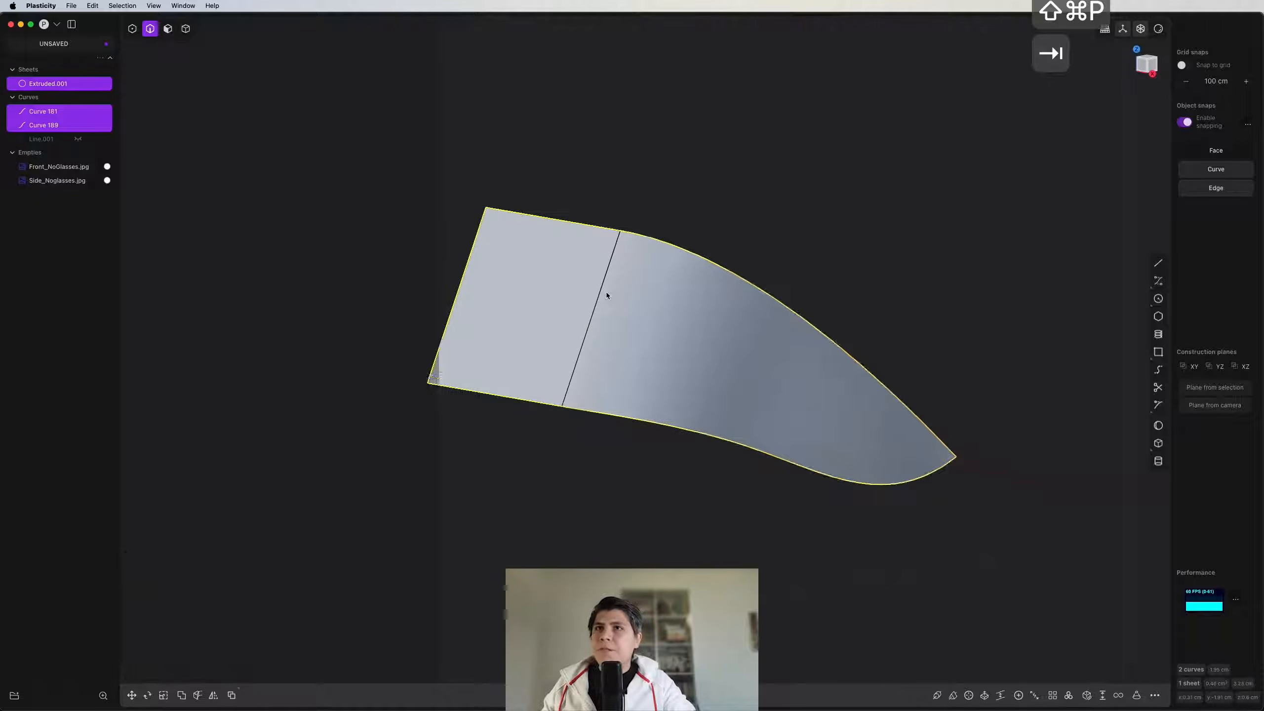
Step: Delete the flat helper face, keeping only the curved nose-panel patch
{"action": "scroll", "coordinate": [607, 296], "scroll_direction": "down", "scroll_amount": 4}
{"action": "left_click", "coordinate": [585, 416]}
{"action": "key", "text": "3"}
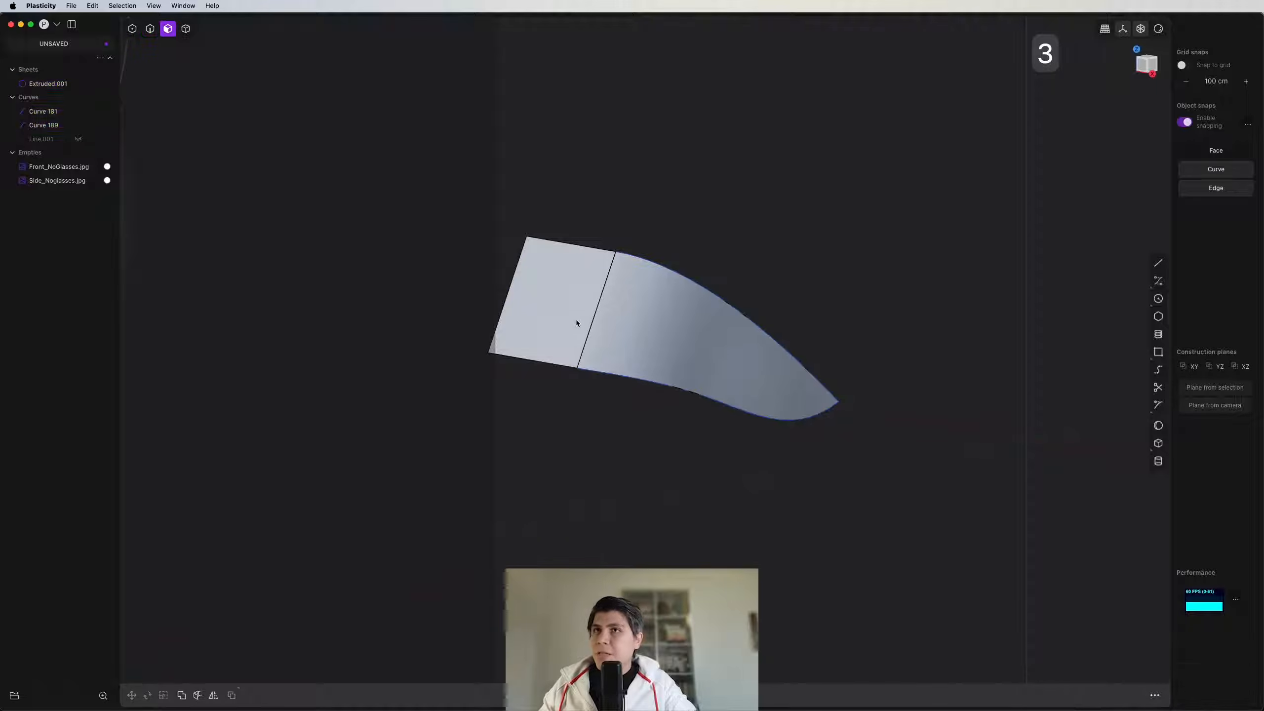
{"action": "left_click_drag", "start_coordinate": [576, 319], "coordinate": [576, 323]}
{"action": "key", "text": "shift+x"}
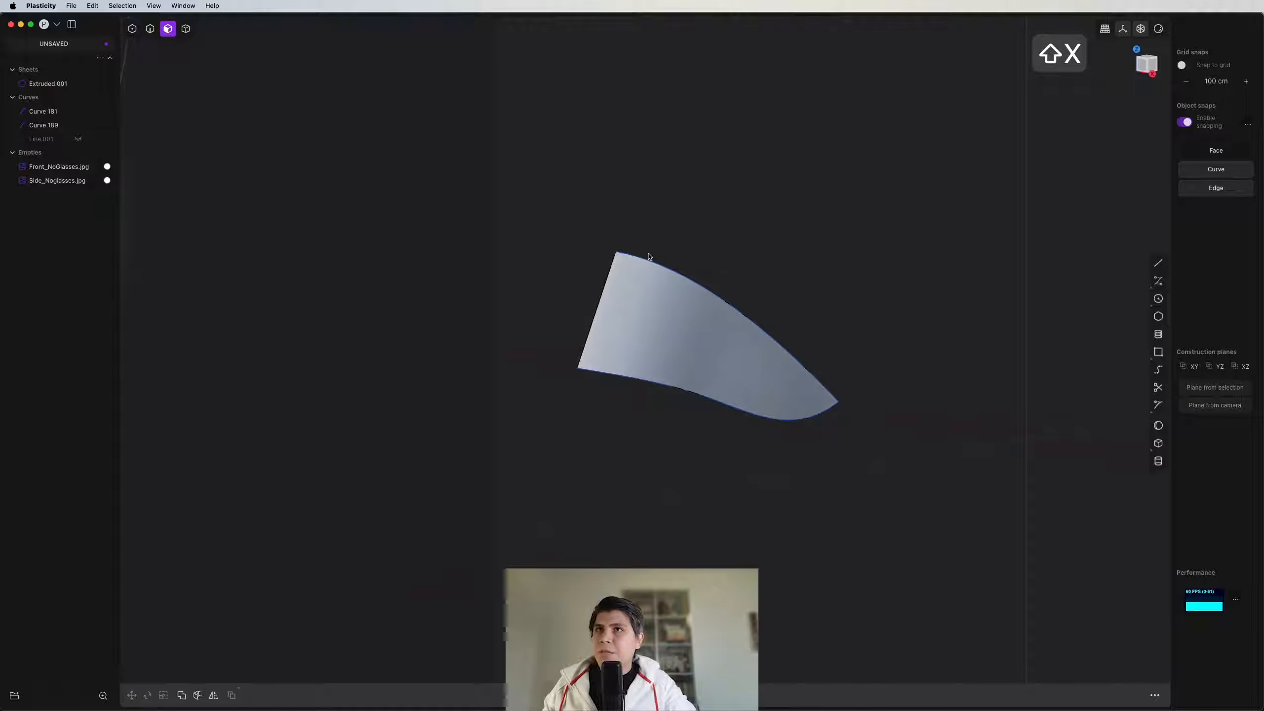
Step: Check the control points of the two curves bordering the panel patch, and hide both curves
{"action": "key", "text": "1"}
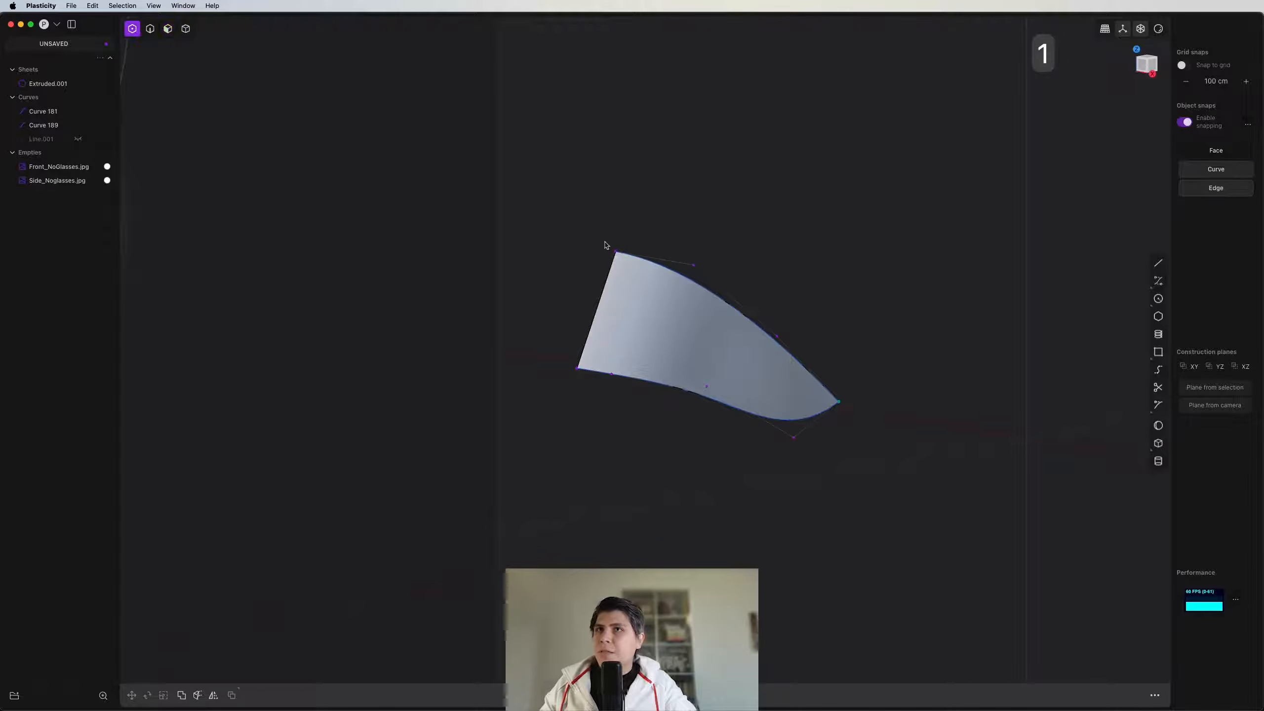
{"action": "left_click", "coordinate": [693, 264]}
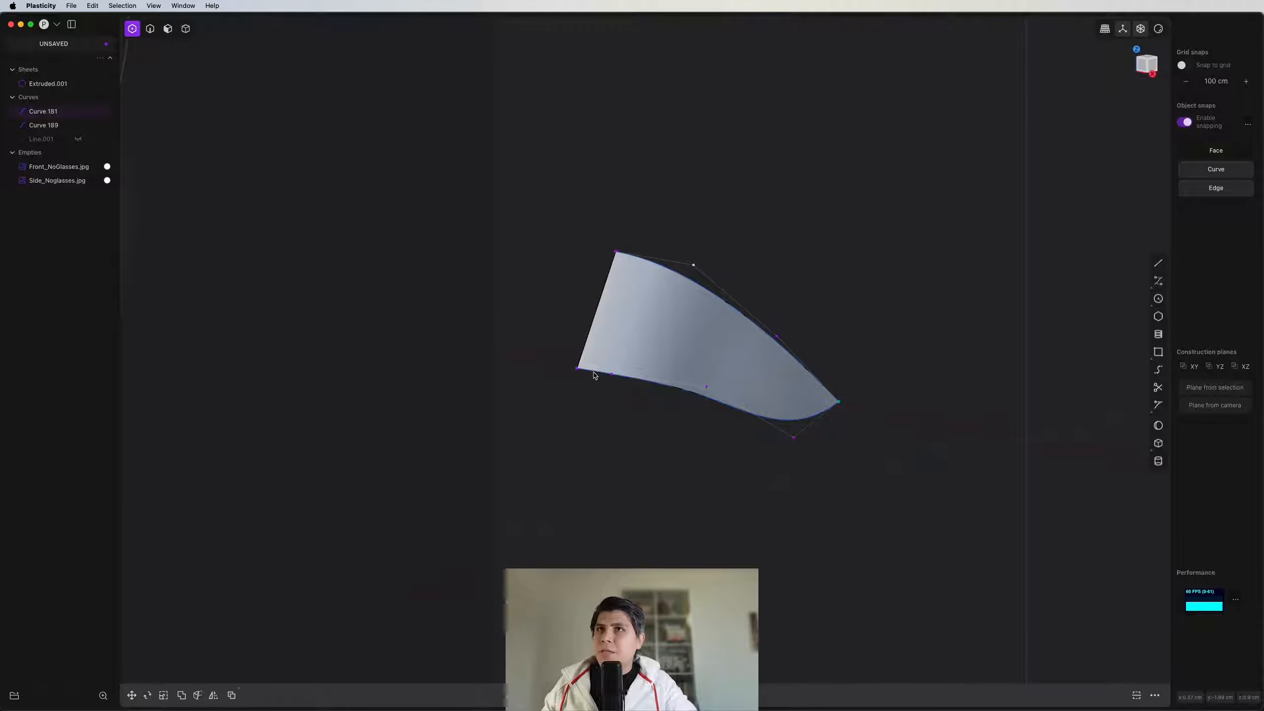
{"action": "middle_click_drag", "start_coordinate": [626, 381], "coordinate": [680, 280]}
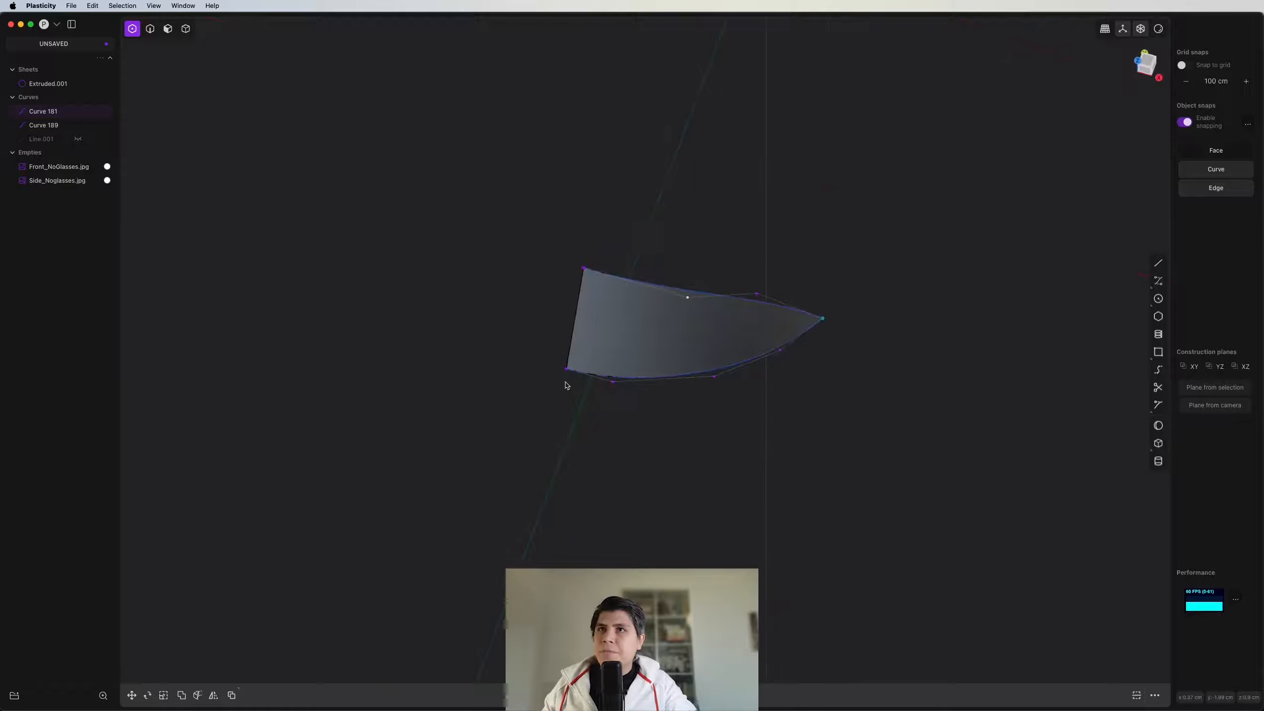
{"action": "middle_click_drag", "start_coordinate": [565, 385], "coordinate": [505, 347]}
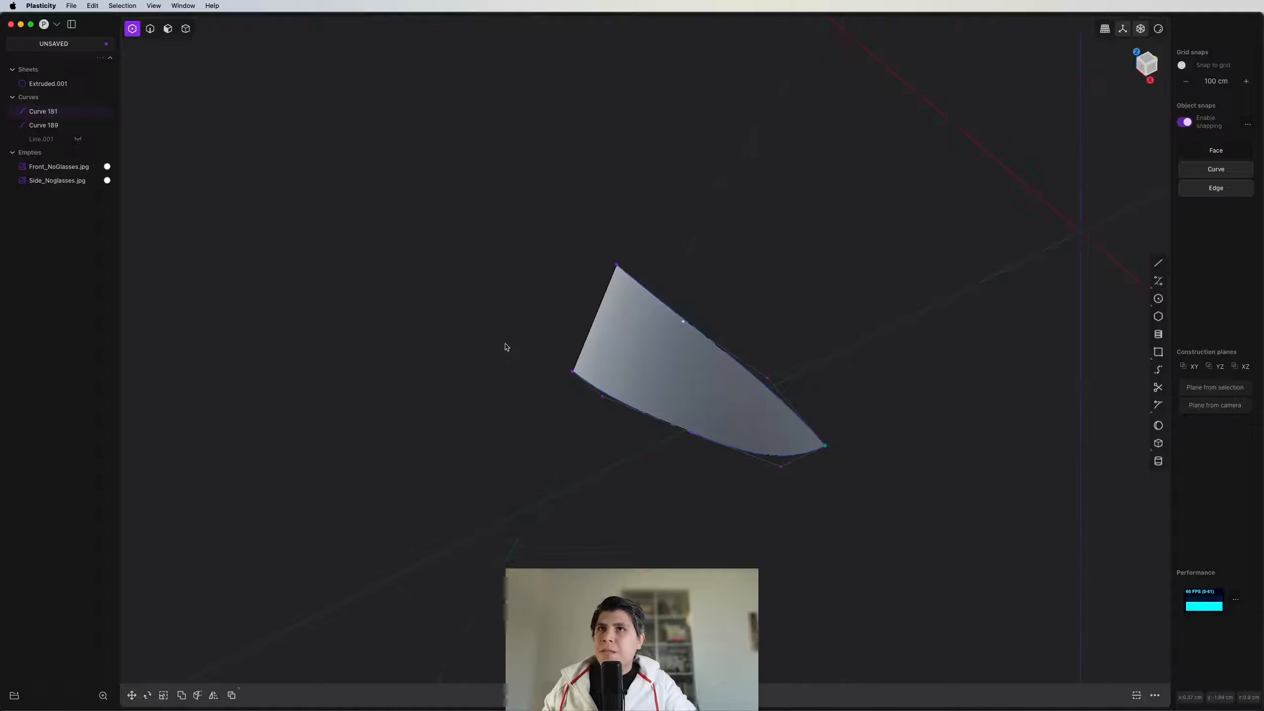
{"action": "left_click", "coordinate": [56, 111]}
{"action": "left_click", "coordinate": [43, 139], "text": "shift"}
{"action": "key", "text": "h"}
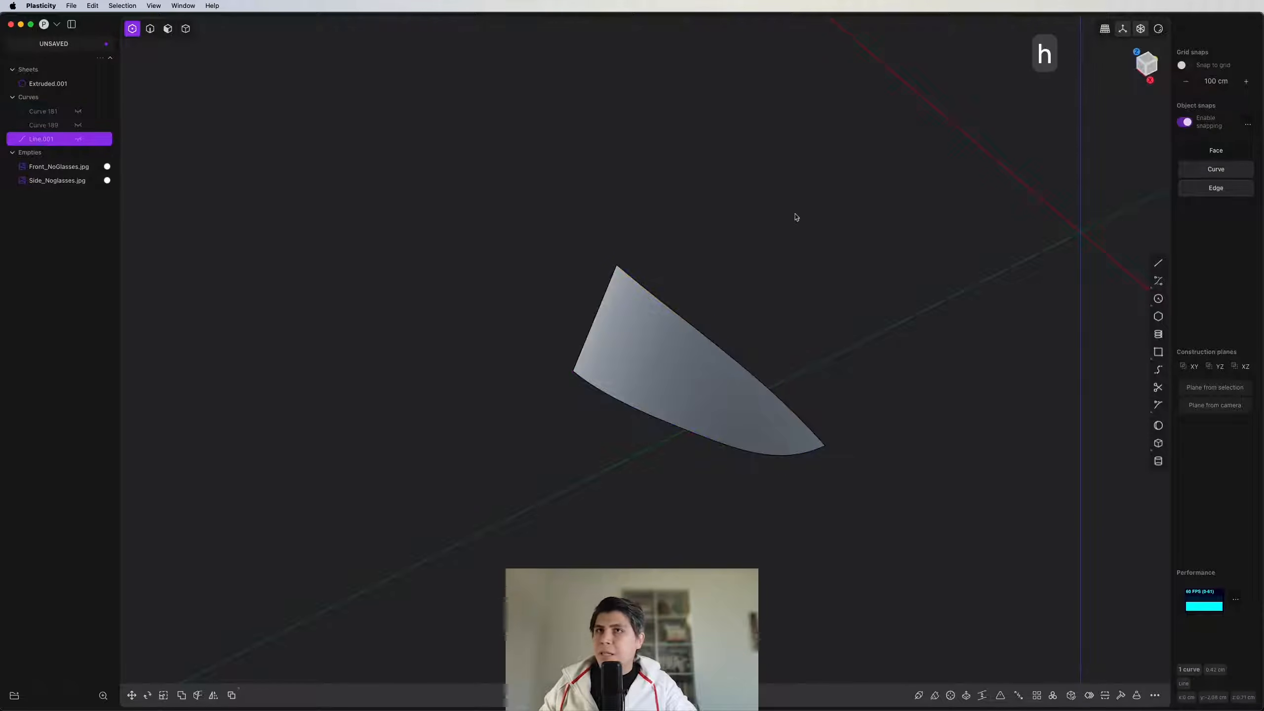
Step: Mirror the nose-panel sheet across the X axis and join both halves into a single sheet
{"action": "middle_click_drag", "start_coordinate": [795, 214], "coordinate": [736, 169]}
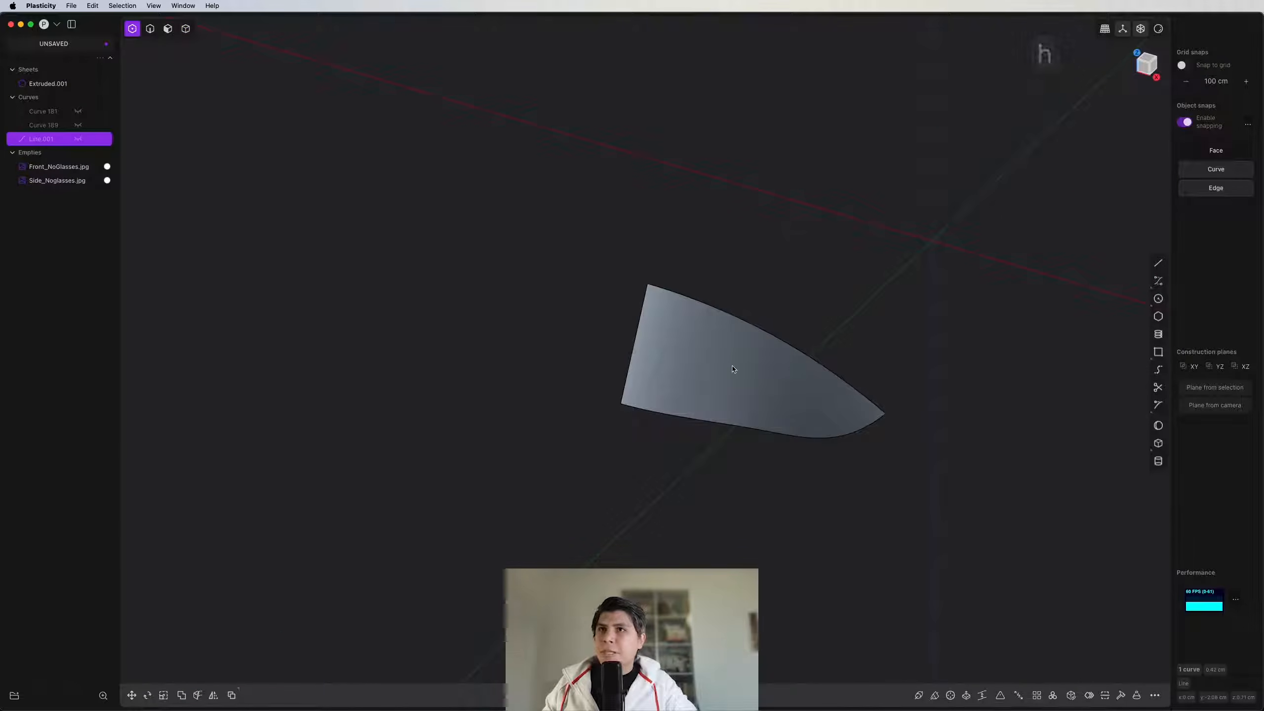
{"action": "key", "text": "4"}
{"action": "left_click", "coordinate": [706, 344]}
{"action": "key", "text": "alt+x"}
{"action": "key", "text": "x"}
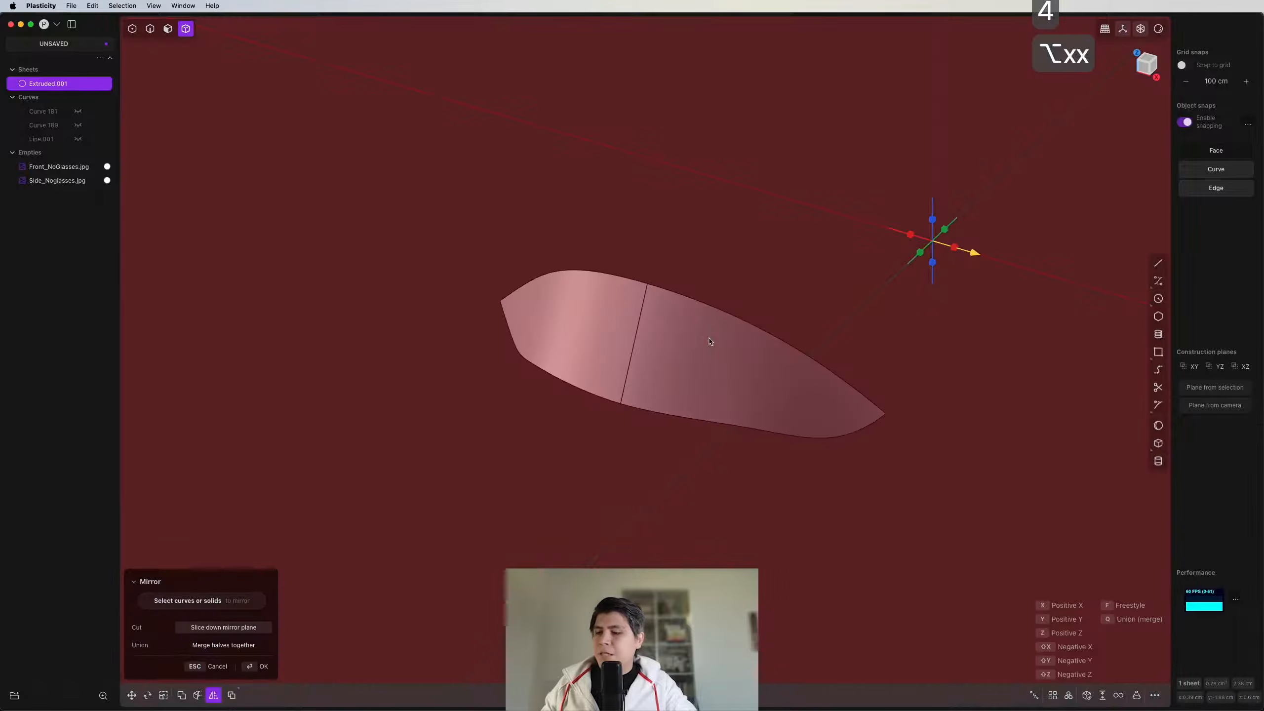
{"action": "right_click", "coordinate": [710, 341]}
{"action": "middle_click_drag", "start_coordinate": [710, 342], "coordinate": [703, 313]}
{"action": "key", "text": "j"}
{"action": "left_click", "coordinate": [792, 273]}
Step: Compare the joined nose panel with the mask references in side and front views
{"action": "scroll", "coordinate": [765, 261], "scroll_direction": "down", "scroll_amount": 5}
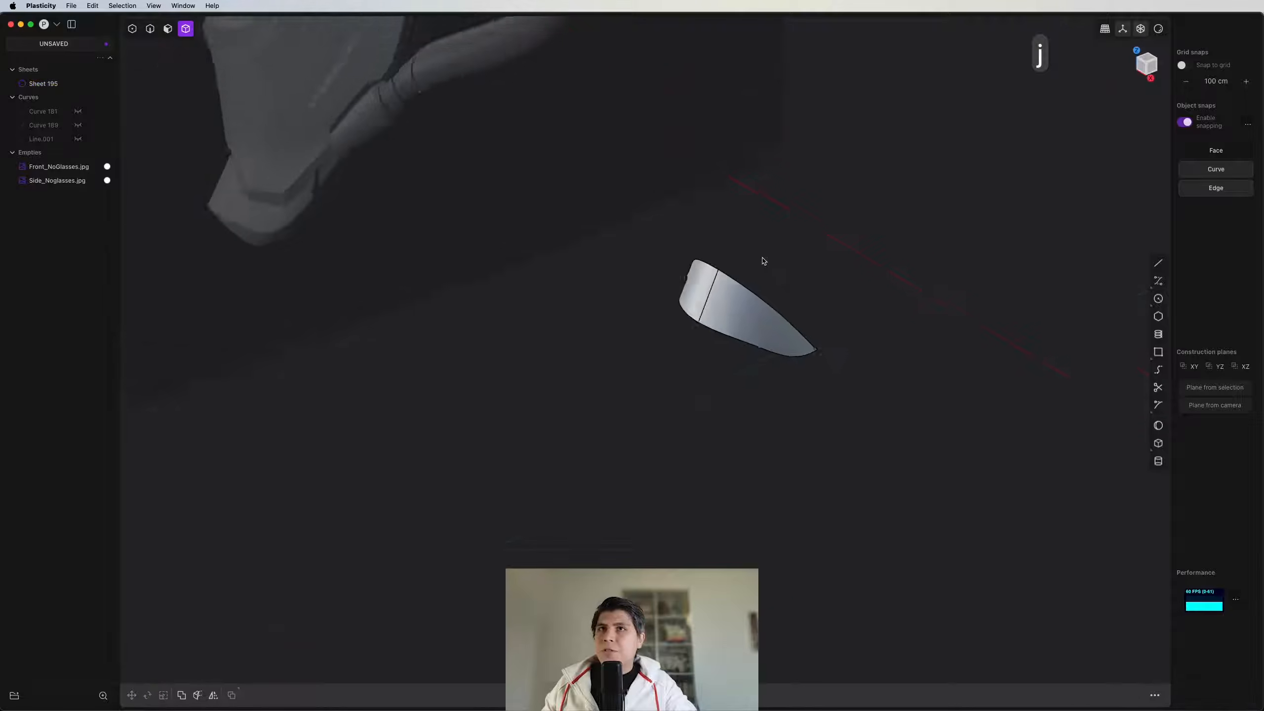
{"action": "middle_click_drag", "start_coordinate": [764, 260], "coordinate": [708, 299], "text": "alt"}
{"action": "scroll", "coordinate": [702, 365], "scroll_direction": "up", "scroll_amount": 5}
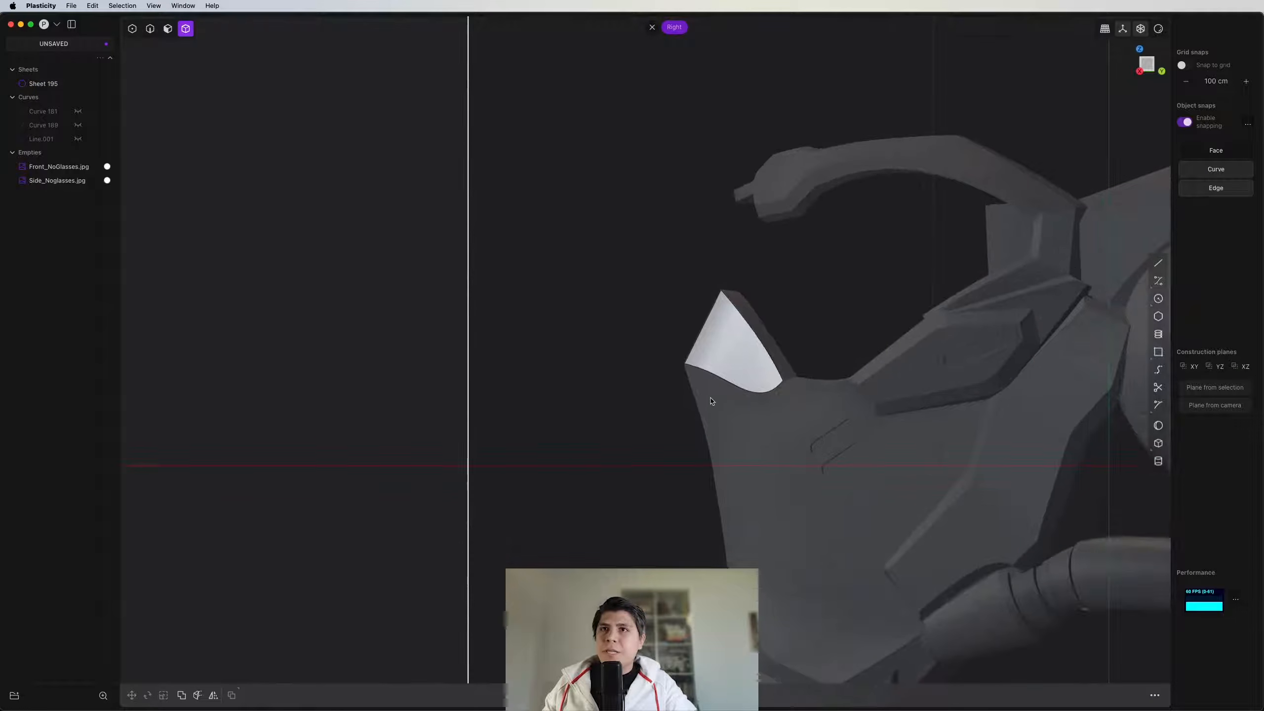
{"action": "key", "text": "1"}
{"action": "scroll", "coordinate": [748, 390], "scroll_direction": "down", "scroll_amount": 2}
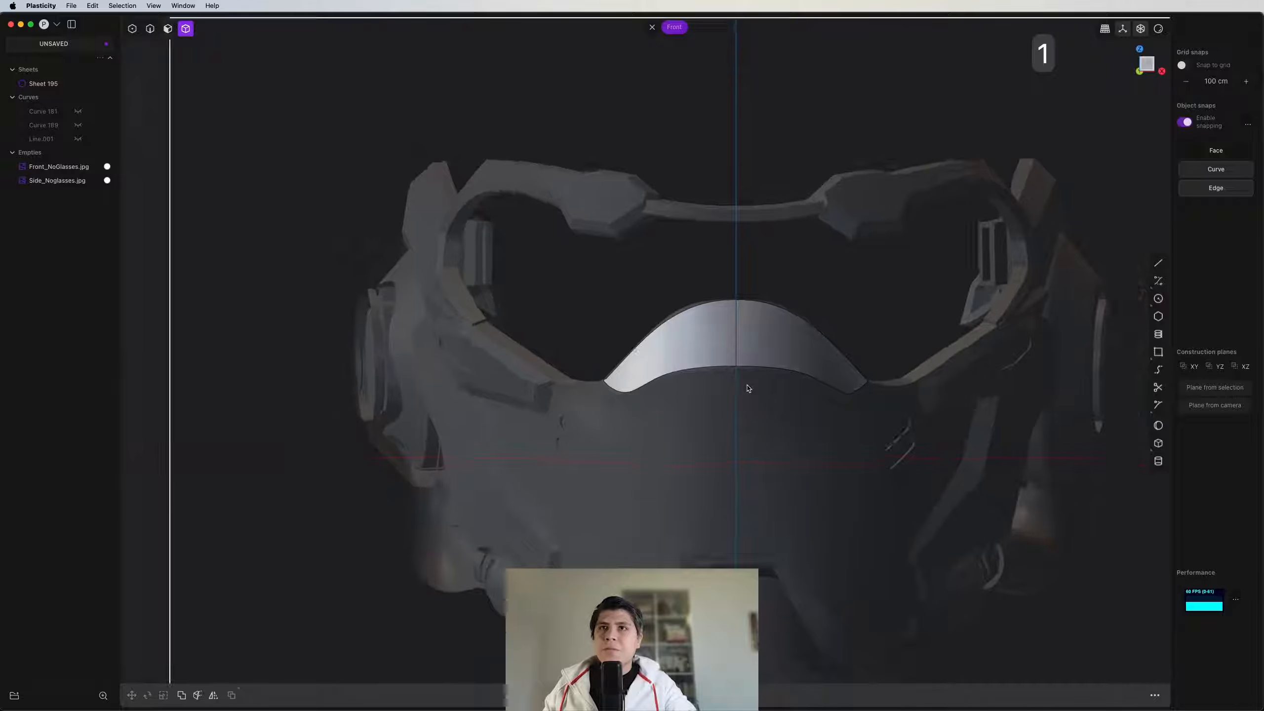
{"action": "middle_click_drag", "start_coordinate": [770, 455], "coordinate": [677, 397], "text": "shift"}
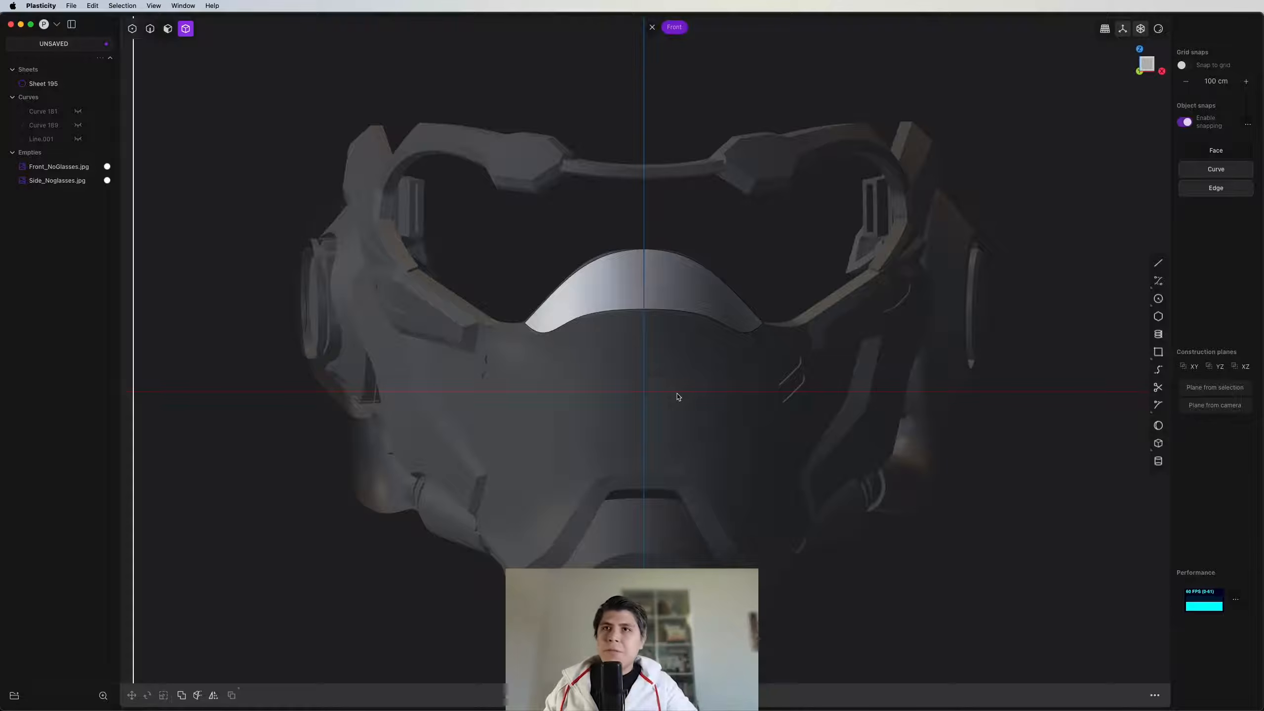
Step: Try tracing the eye opening's lower edge with a control-point curve from the nose panel's tip to the outer cheek corner, and delete the curve
{"action": "scroll", "coordinate": [677, 397], "scroll_direction": "up", "scroll_amount": 6}
{"action": "key", "text": "ctrl+super+c"}
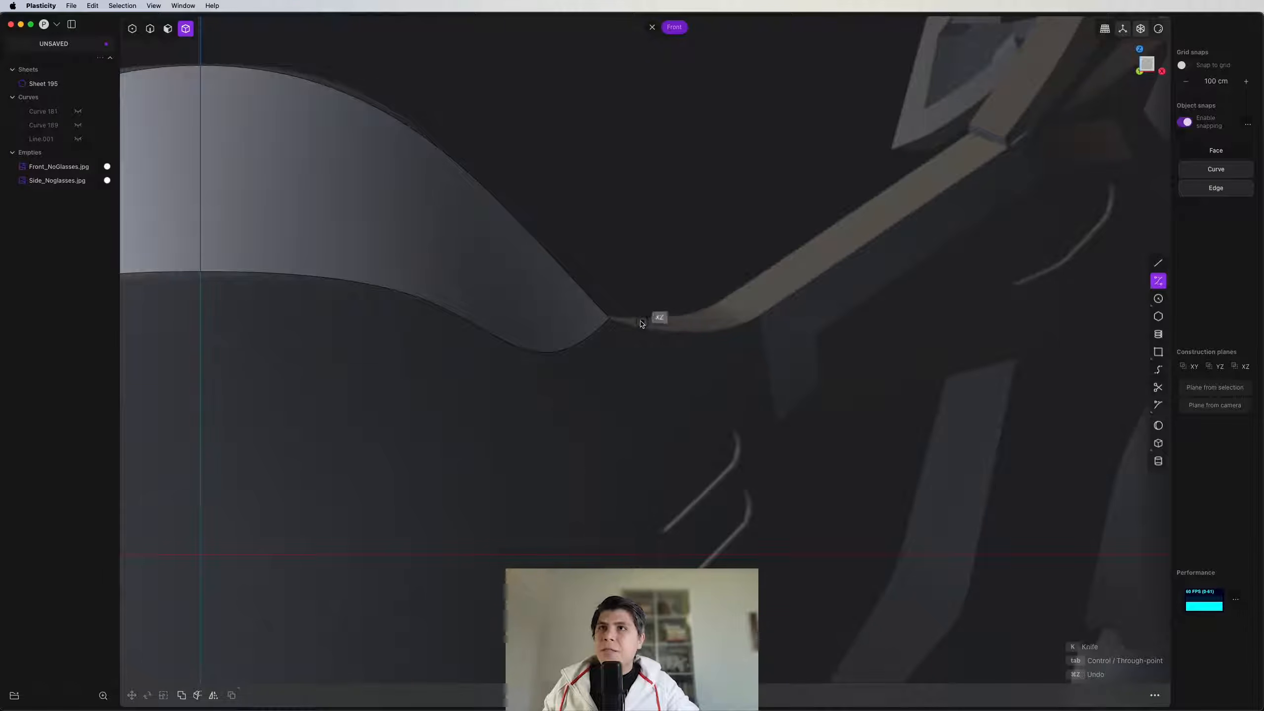
{"action": "left_click", "coordinate": [611, 321]}
{"action": "scroll", "coordinate": [642, 348], "scroll_direction": "up", "scroll_amount": 4}
{"action": "scroll", "coordinate": [644, 362], "scroll_direction": "down", "scroll_amount": 5}
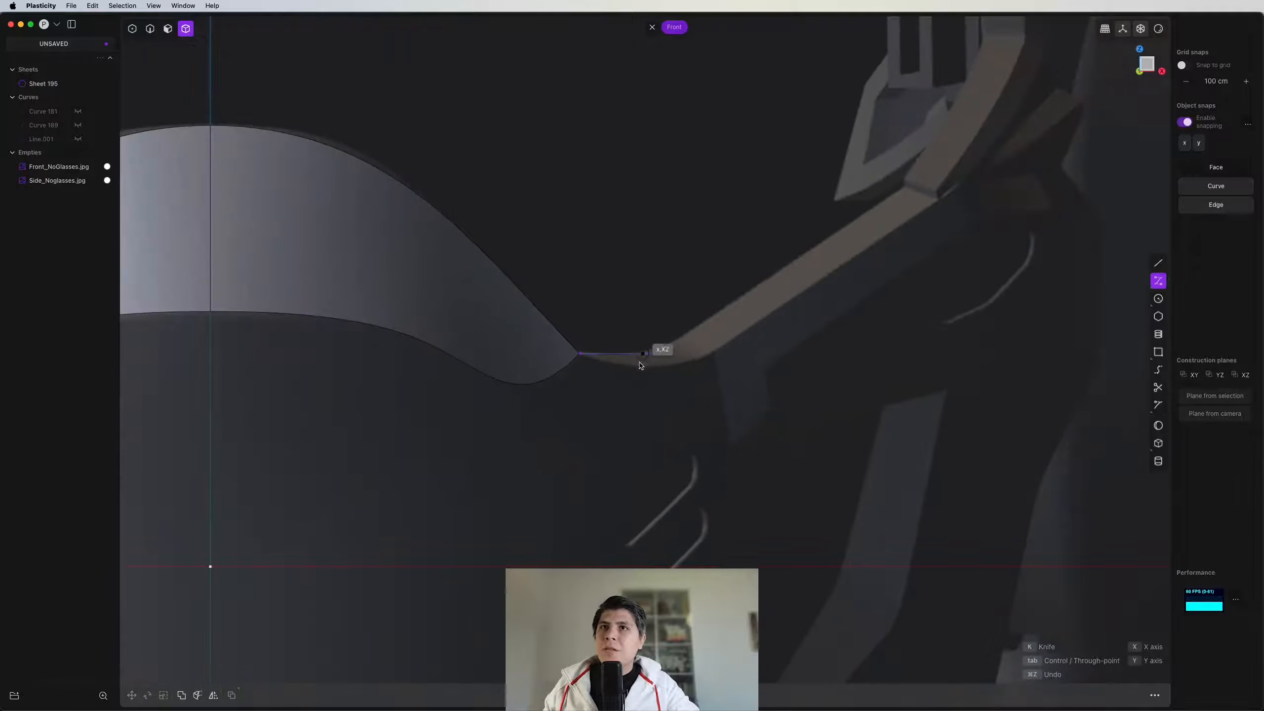
{"action": "scroll", "coordinate": [635, 371], "scroll_direction": "up", "scroll_amount": 4}
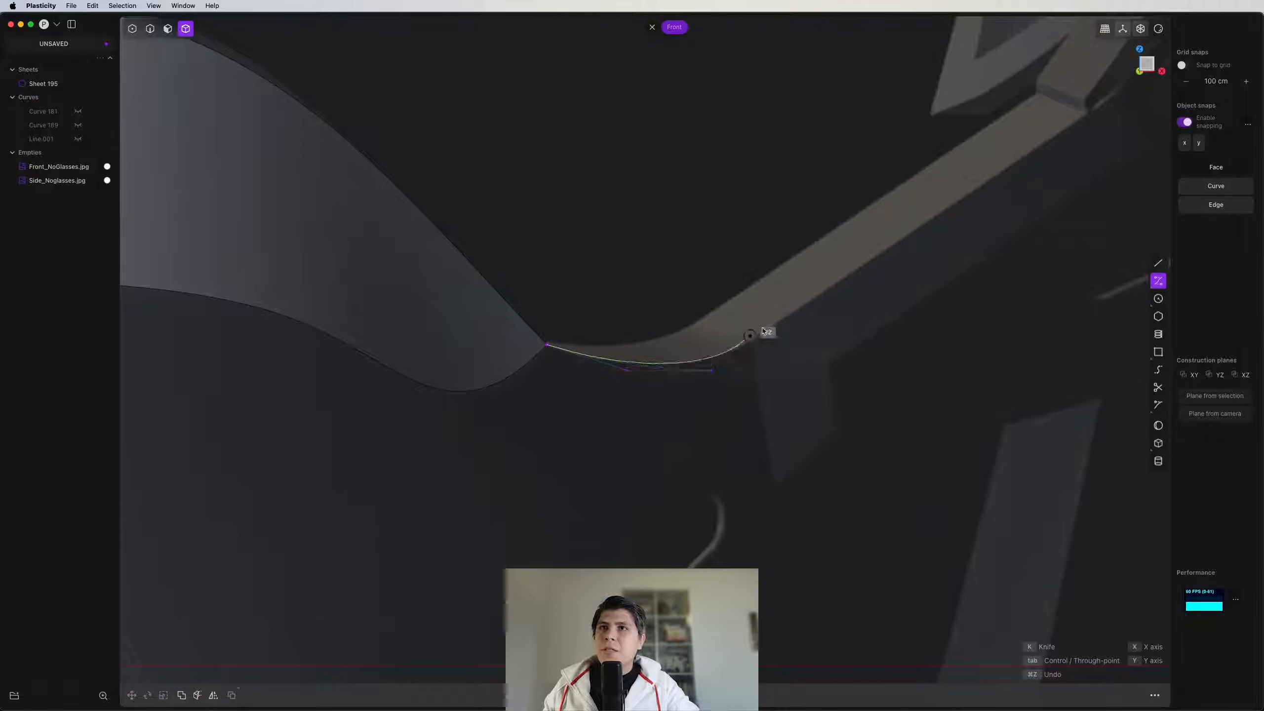
{"action": "scroll", "coordinate": [815, 300], "scroll_direction": "down", "scroll_amount": 5}
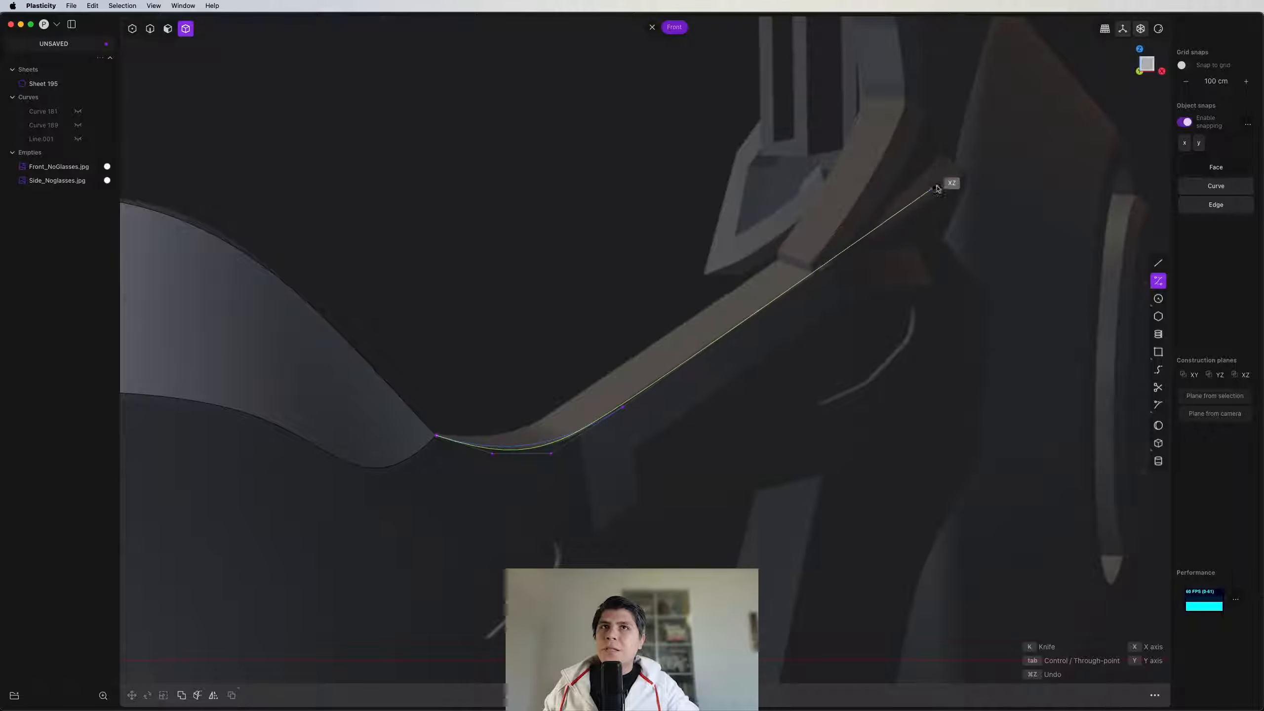
{"action": "left_click", "coordinate": [965, 171]}
{"action": "right_click", "coordinate": [965, 170]}
{"action": "scroll", "coordinate": [486, 441], "scroll_direction": "up", "scroll_amount": 5}
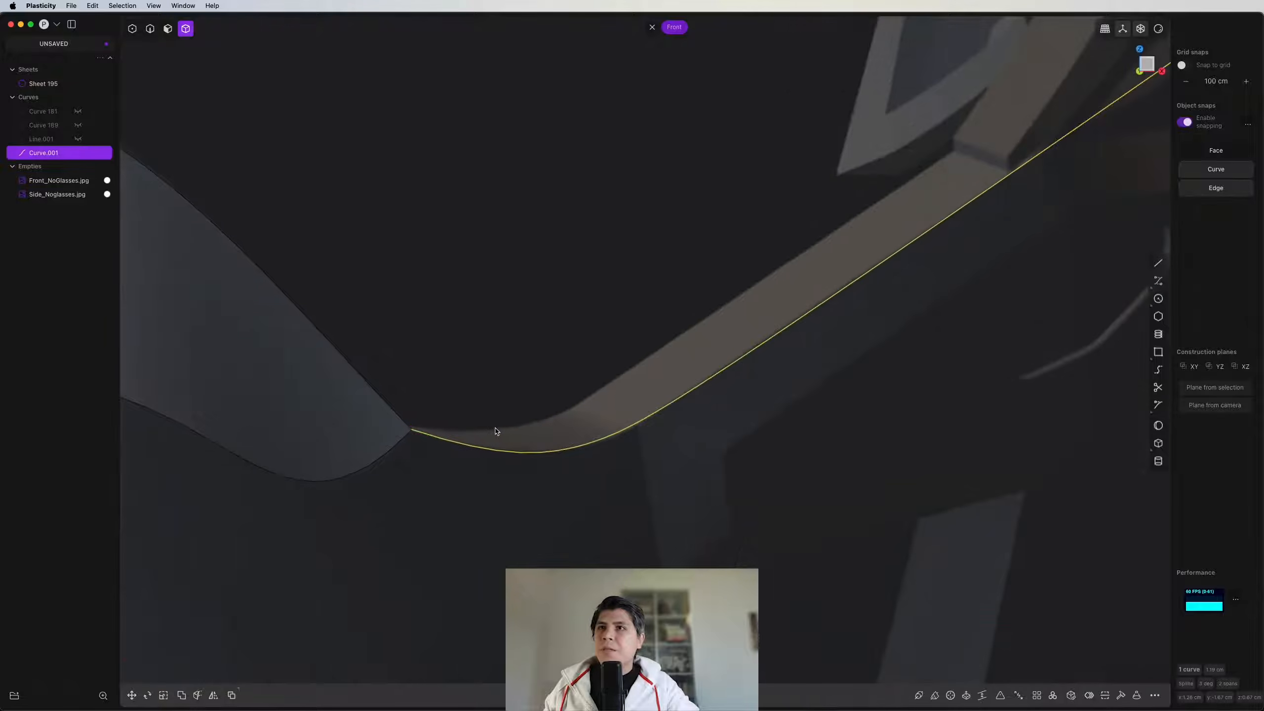
{"action": "scroll", "coordinate": [495, 431], "scroll_direction": "down", "scroll_amount": 3}
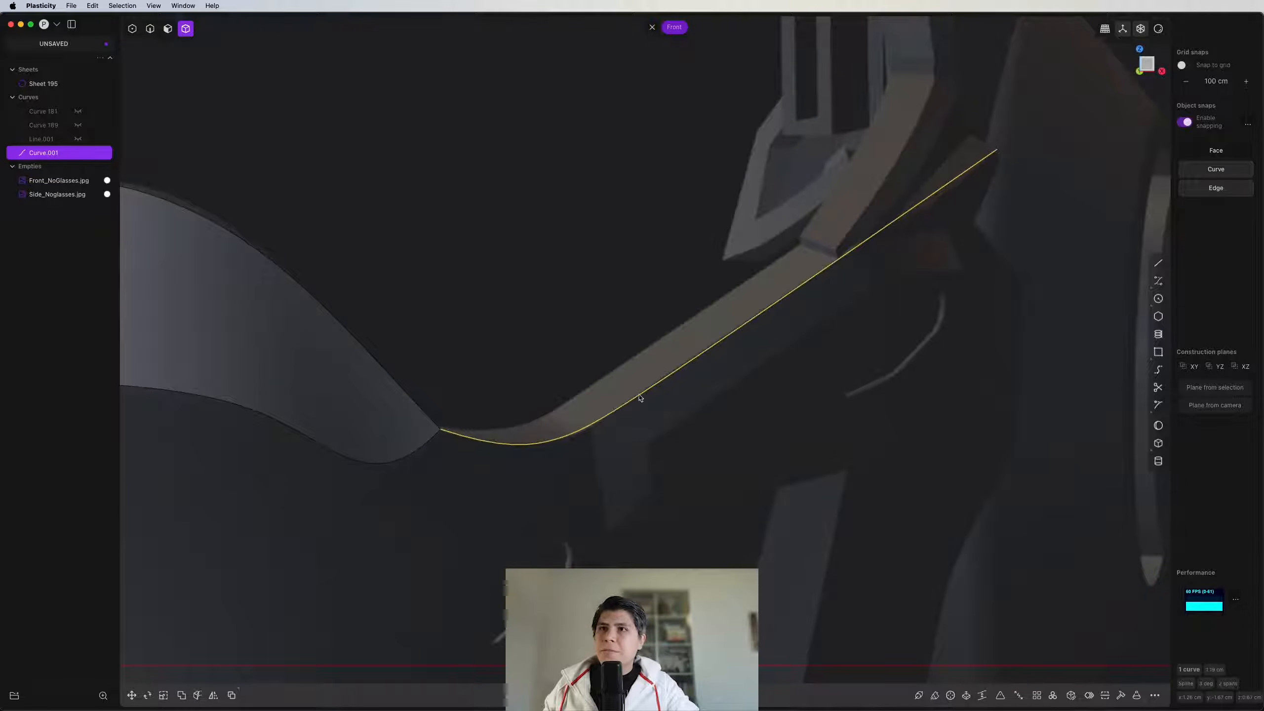
{"action": "scroll", "coordinate": [853, 250], "scroll_direction": "down", "scroll_amount": 3}
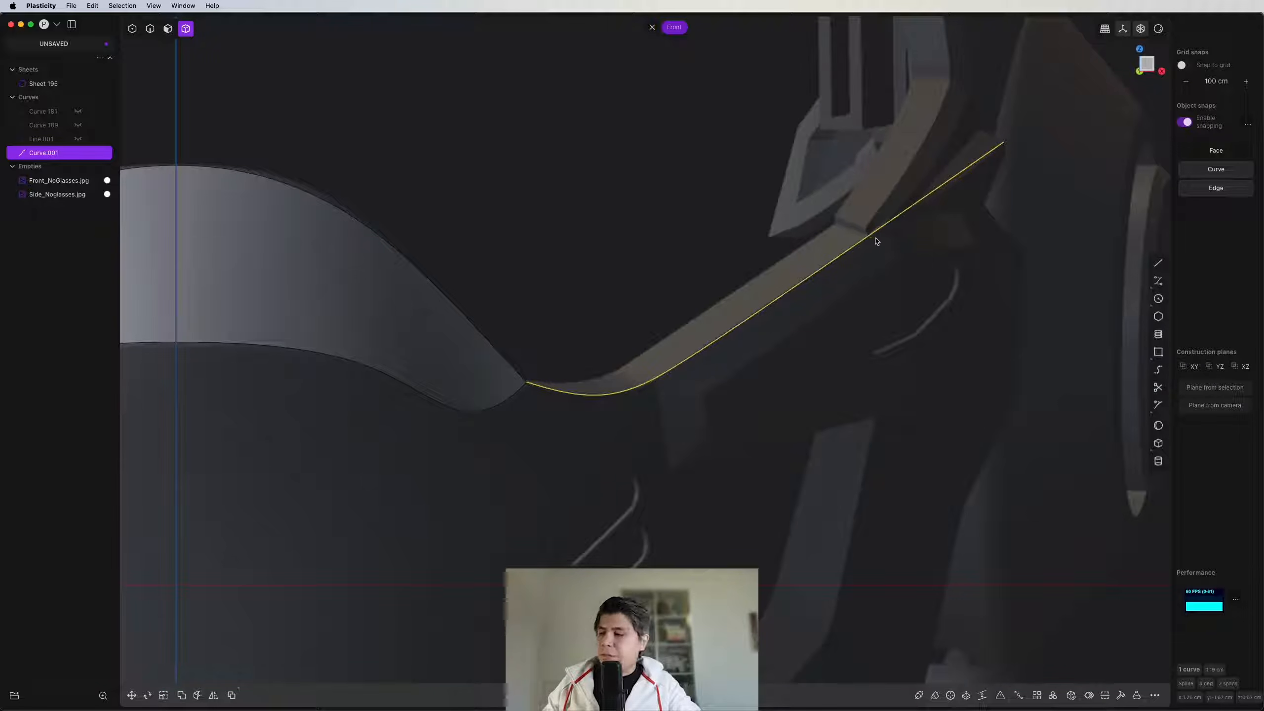
{"action": "key", "text": "x"}
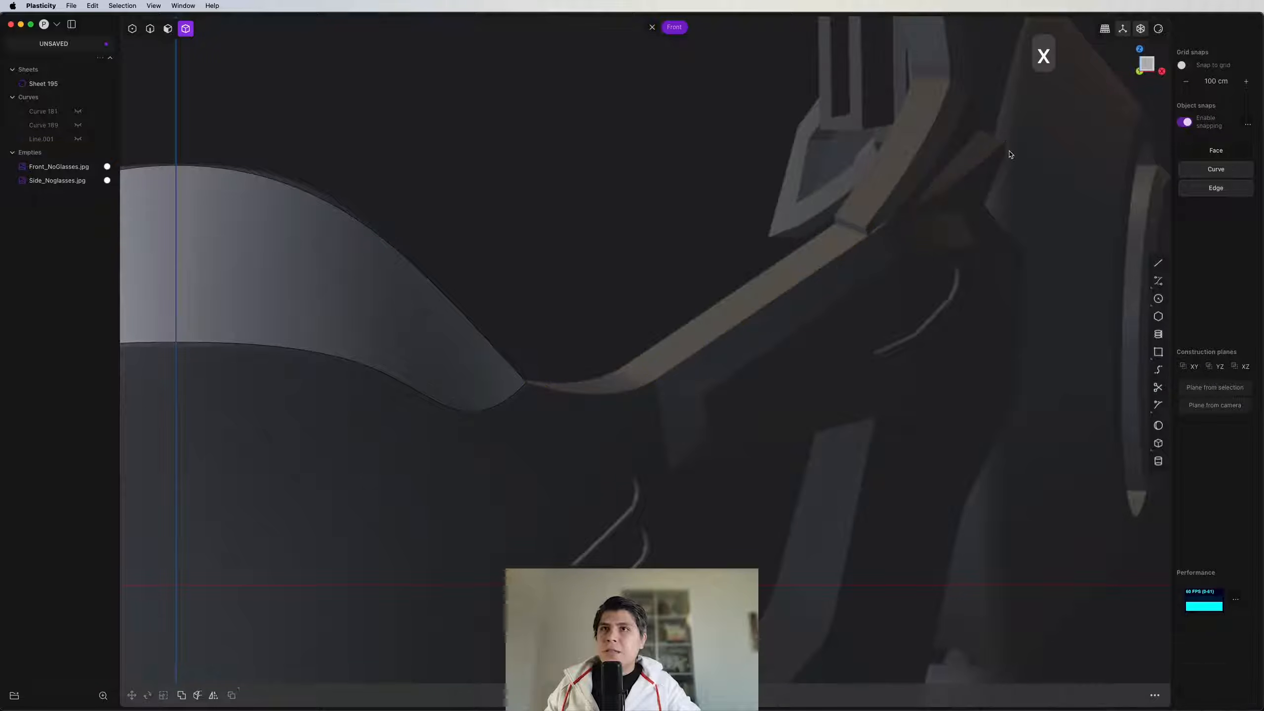
Step: Draw a control-point curve in front view from the outer cheek corner along the frame's lower edge, ending short of the nose panel's tip
{"action": "key", "text": "ctrl+super+c"}
{"action": "scroll", "coordinate": [1010, 154], "scroll_direction": "up", "scroll_amount": 2}
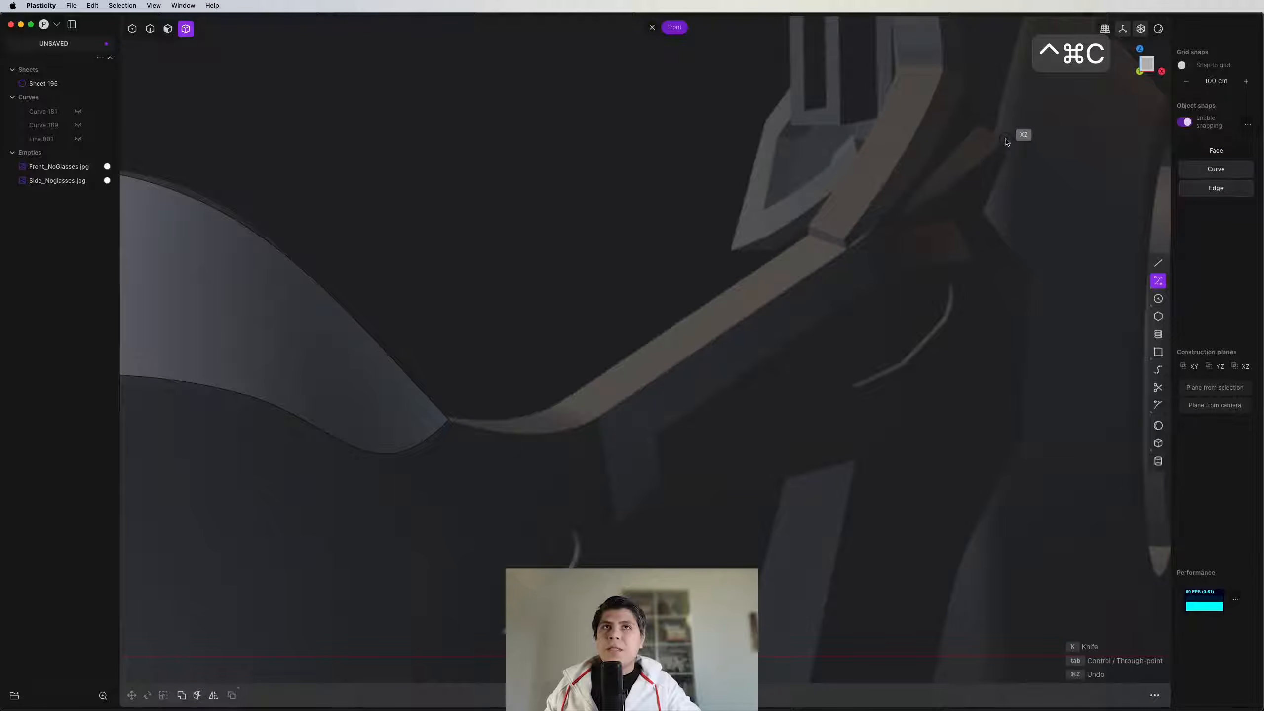
{"action": "left_click", "coordinate": [1005, 138]}
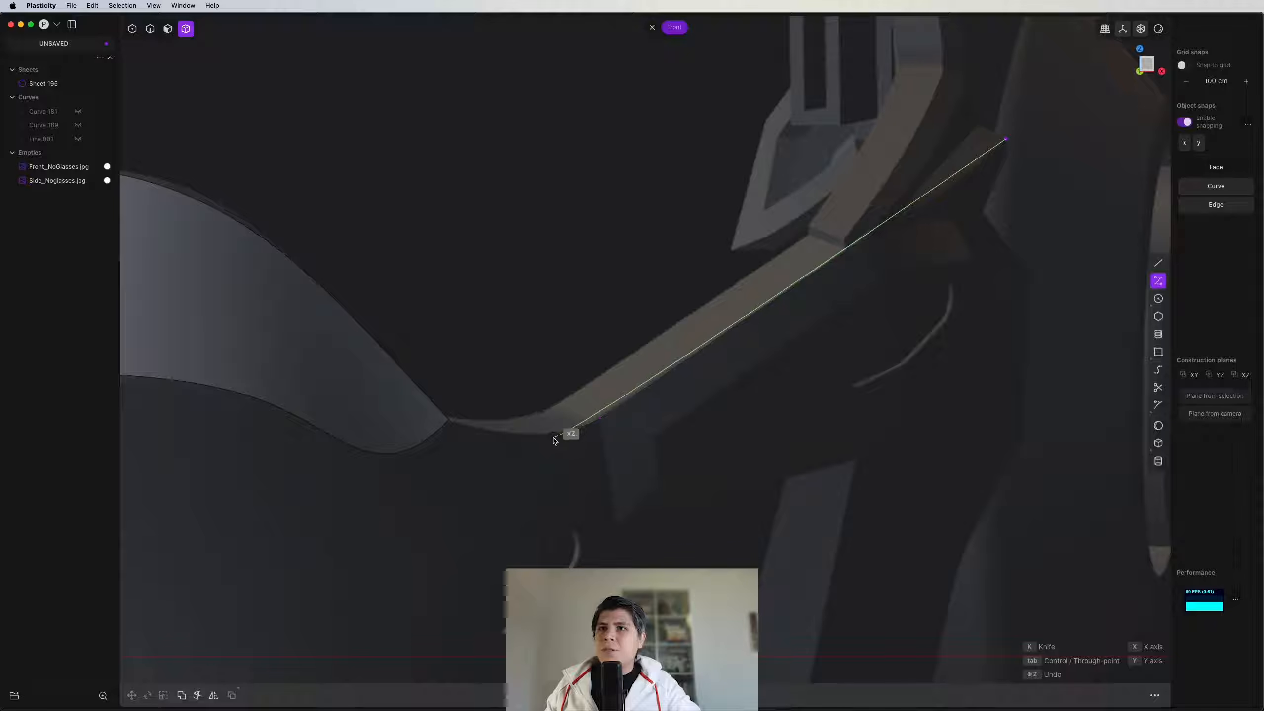
{"action": "left_click", "coordinate": [529, 441]}
{"action": "key", "text": "Return"}
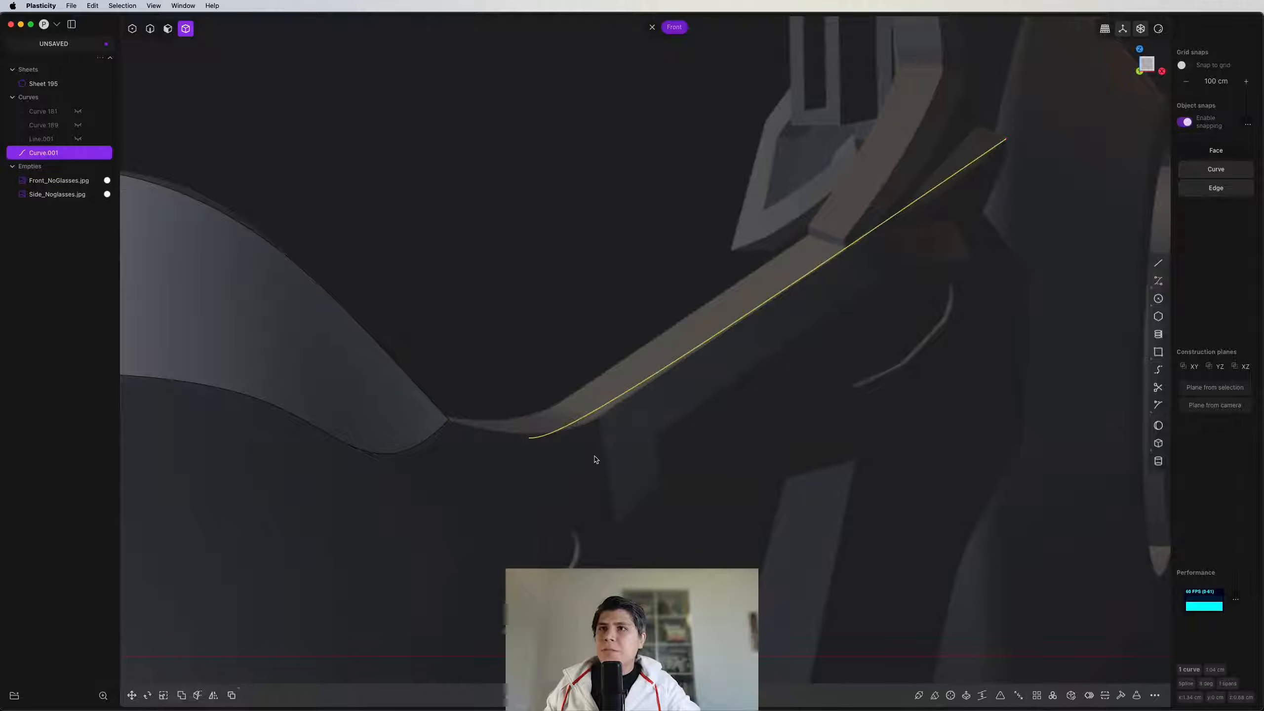
Step: Adjust the control point beside the inner end of the front-view eye-frame curve to follow the reference's lower edge
{"action": "key", "text": "1"}
{"action": "left_click_drag", "start_coordinate": [542, 400], "coordinate": [585, 460]}
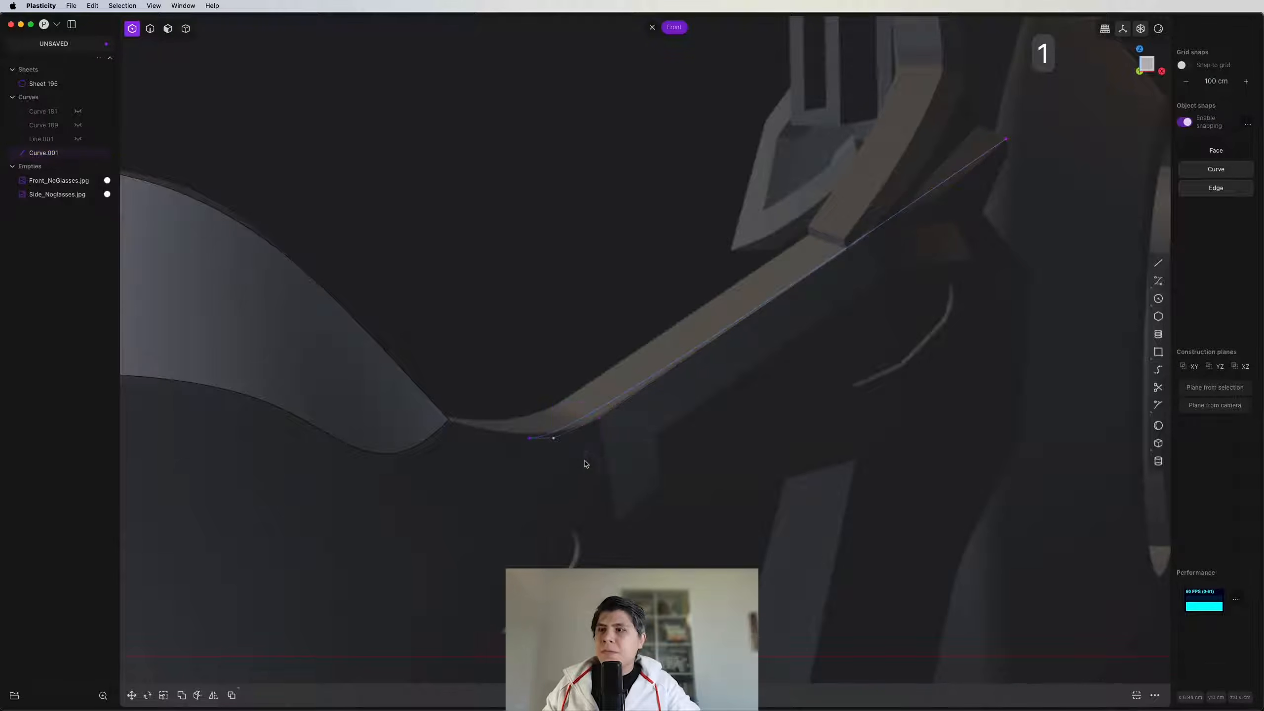
{"action": "key", "text": "g"}
{"action": "right_click", "coordinate": [622, 451]}
{"action": "key", "text": "2"}
{"action": "scroll", "coordinate": [612, 474], "scroll_direction": "down", "scroll_amount": 4}
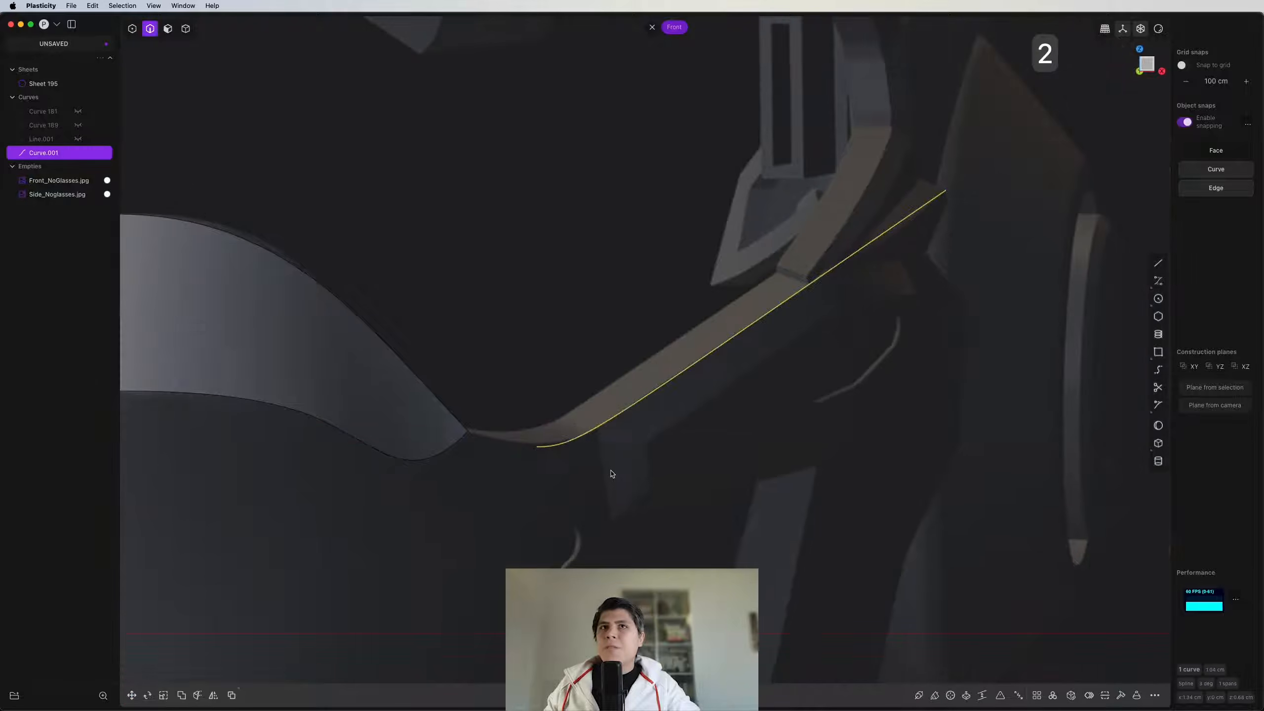
{"action": "middle_click_drag", "start_coordinate": [637, 443], "coordinate": [749, 406], "text": "shift"}
{"action": "scroll", "coordinate": [994, 225], "scroll_direction": "up", "scroll_amount": 1}
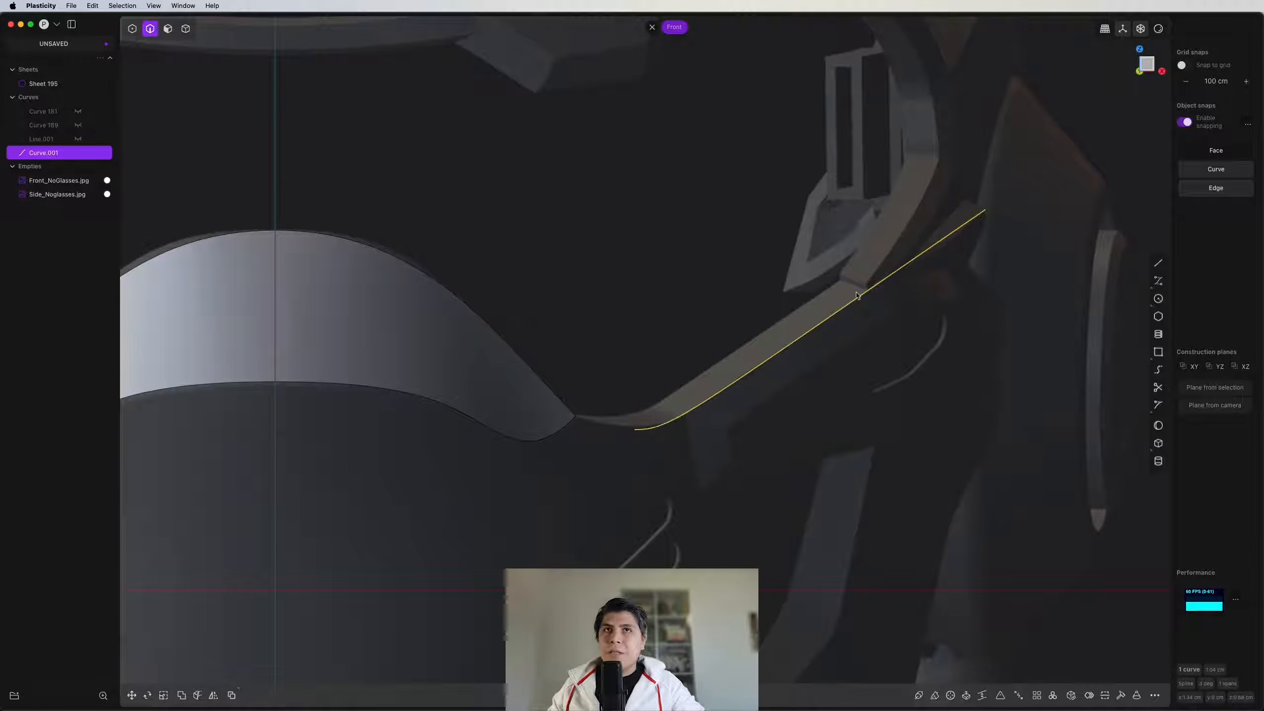
{"action": "middle_click_drag", "start_coordinate": [607, 450], "coordinate": [689, 397], "text": "shift"}
{"action": "scroll", "coordinate": [688, 398], "scroll_direction": "up", "scroll_amount": 4}
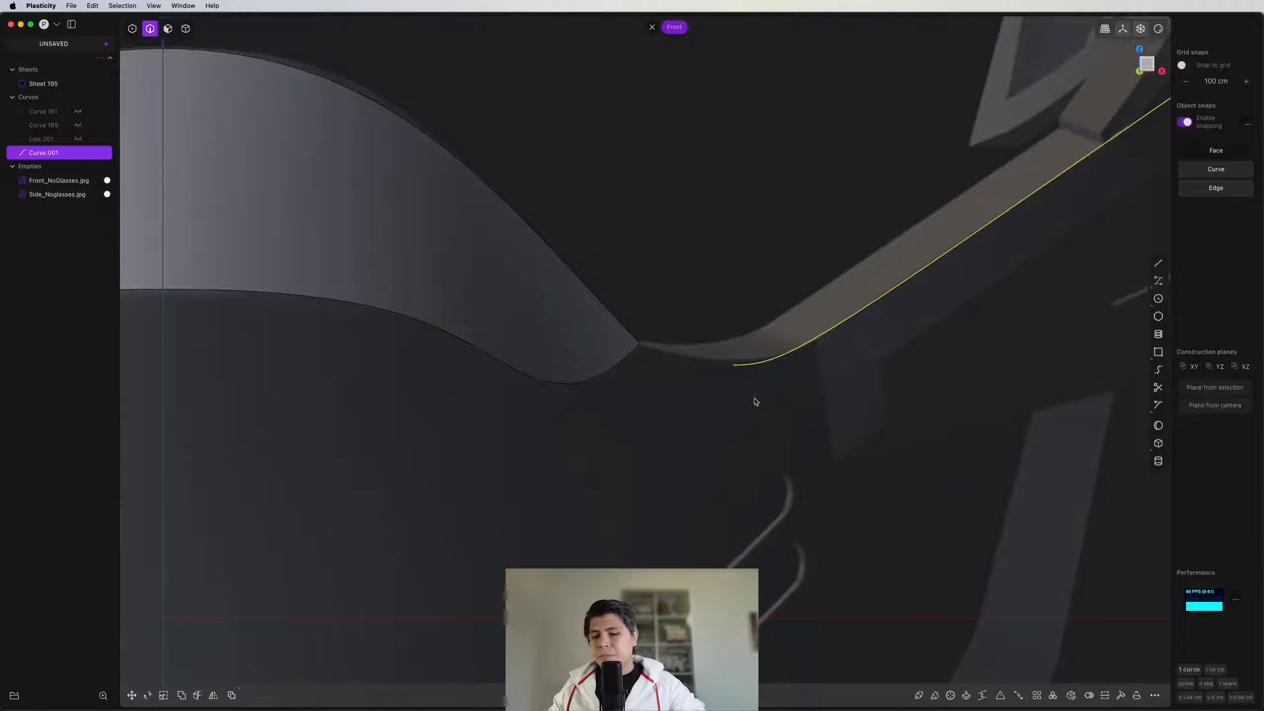
Step: Draw a control-point curve in side view from the outer cheek corner along the frame edge, ending short of the nose panel's tip
{"action": "key", "text": "3"}
{"action": "scroll", "coordinate": [615, 460], "scroll_direction": "down", "scroll_amount": 3}
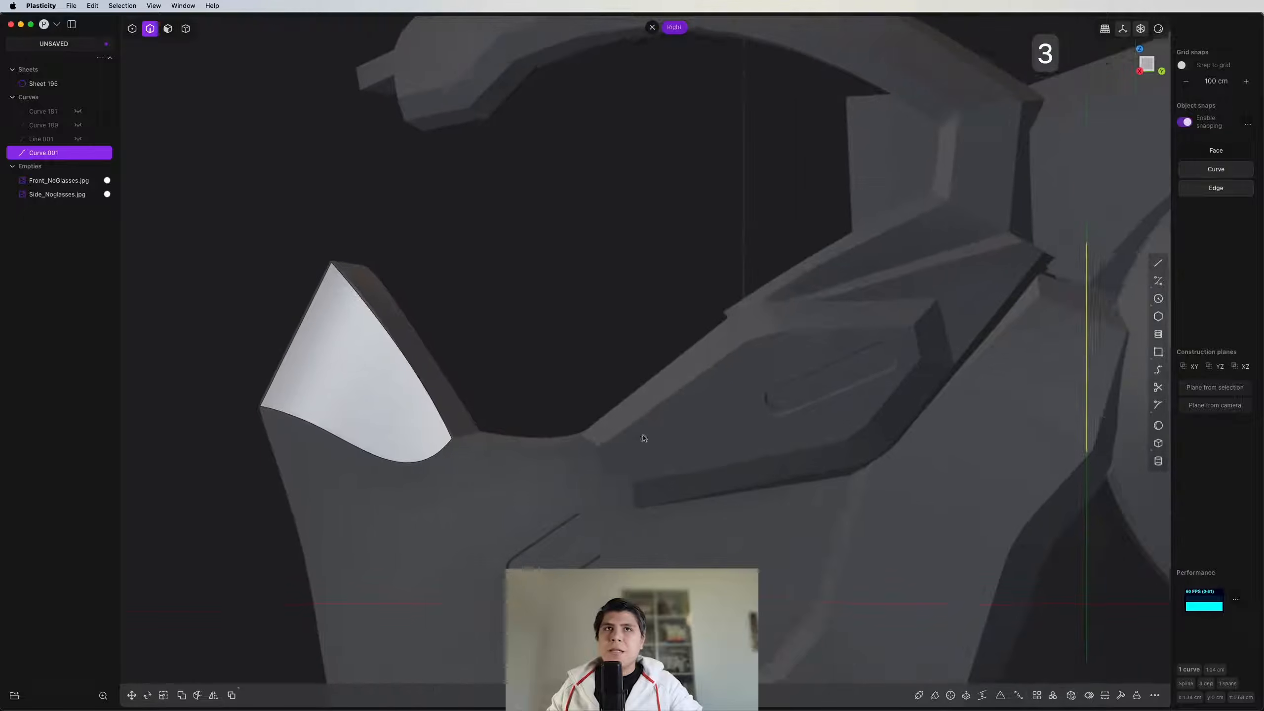
{"action": "key", "text": "ctrl+super+c"}
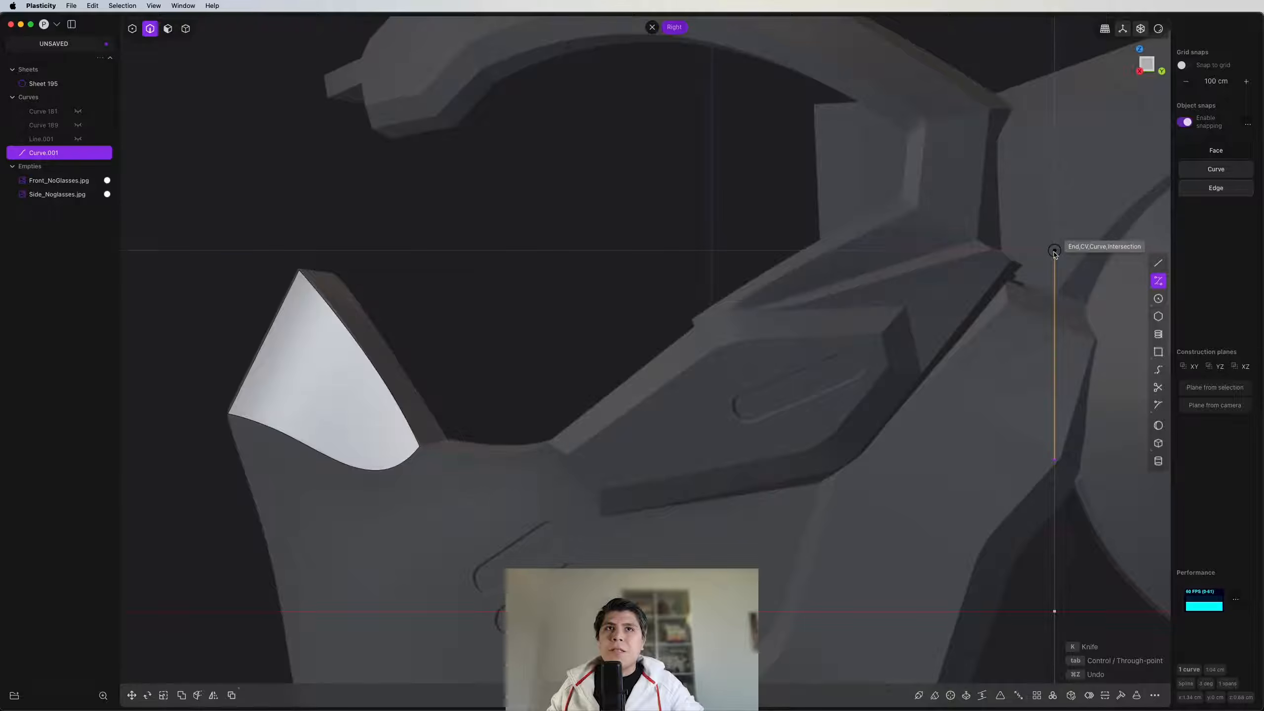
{"action": "scroll", "coordinate": [1054, 251], "scroll_direction": "up", "scroll_amount": 5}
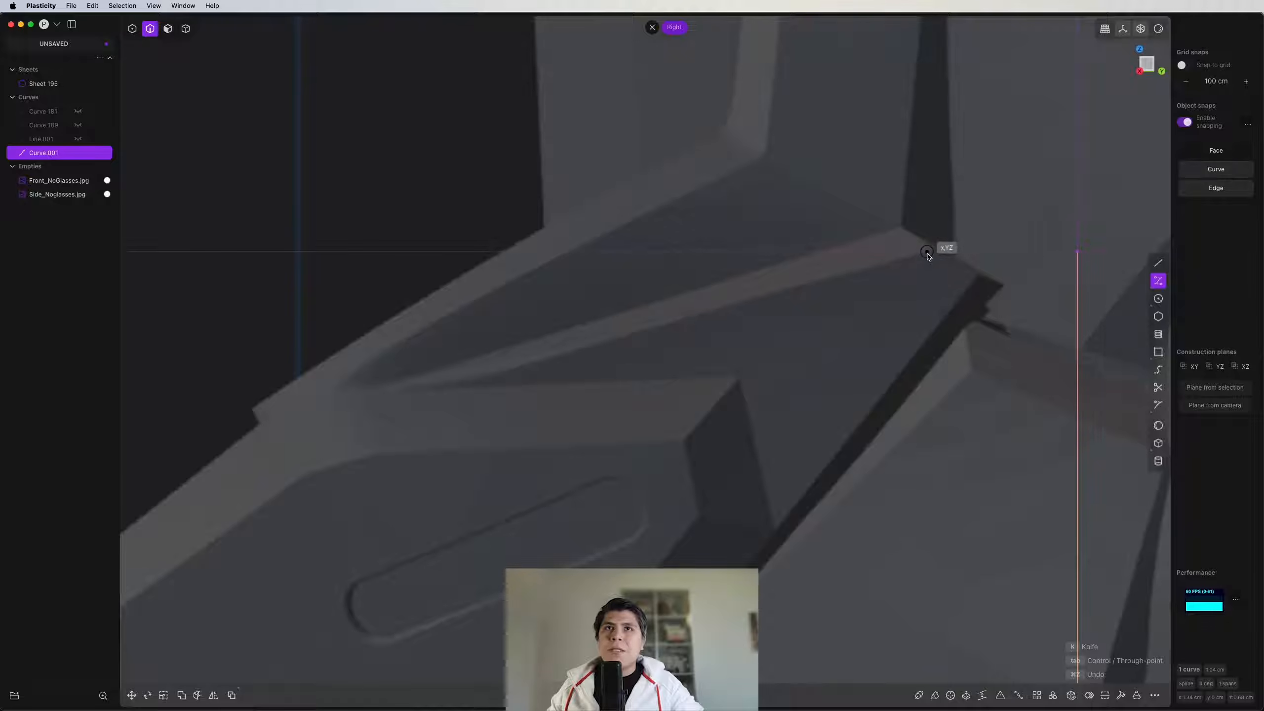
{"action": "left_click", "coordinate": [934, 252]}
{"action": "scroll", "coordinate": [934, 252], "scroll_direction": "down", "scroll_amount": 4}
{"action": "middle_click_drag", "start_coordinate": [652, 353], "coordinate": [728, 336], "text": "shift"}
{"action": "scroll", "coordinate": [728, 336], "scroll_direction": "down", "scroll_amount": 2}
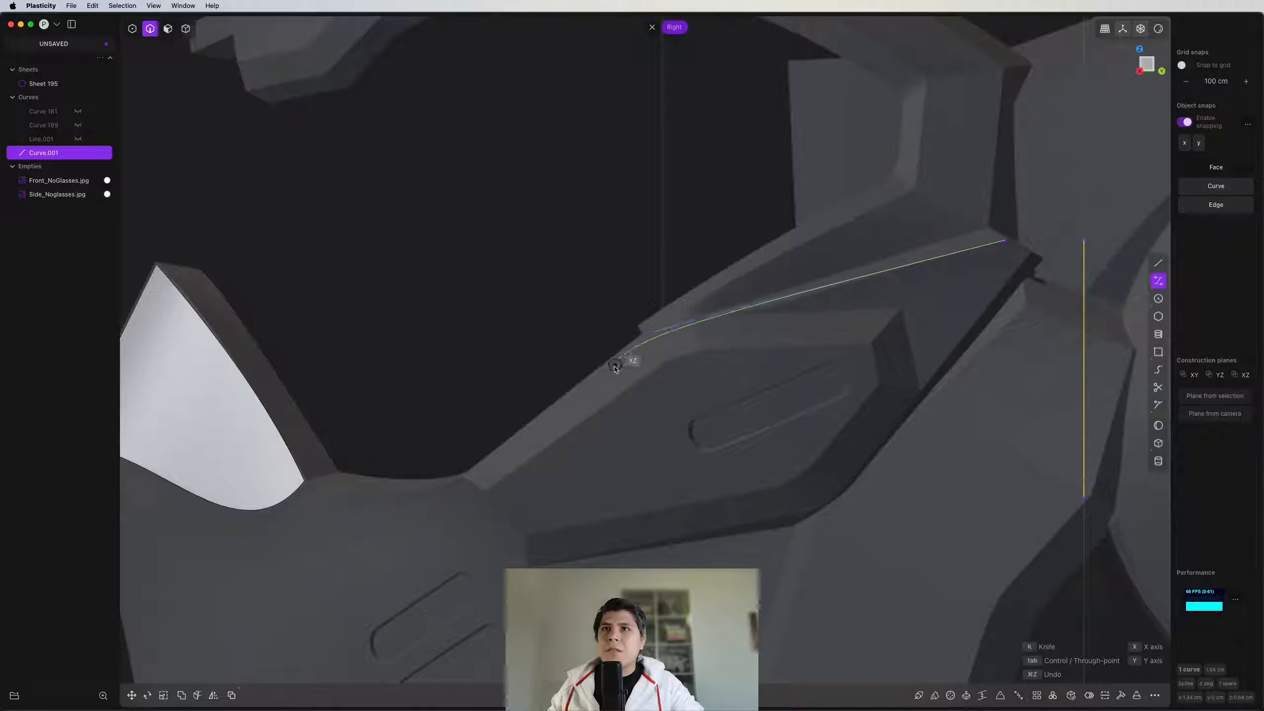
{"action": "left_click", "coordinate": [574, 407]}
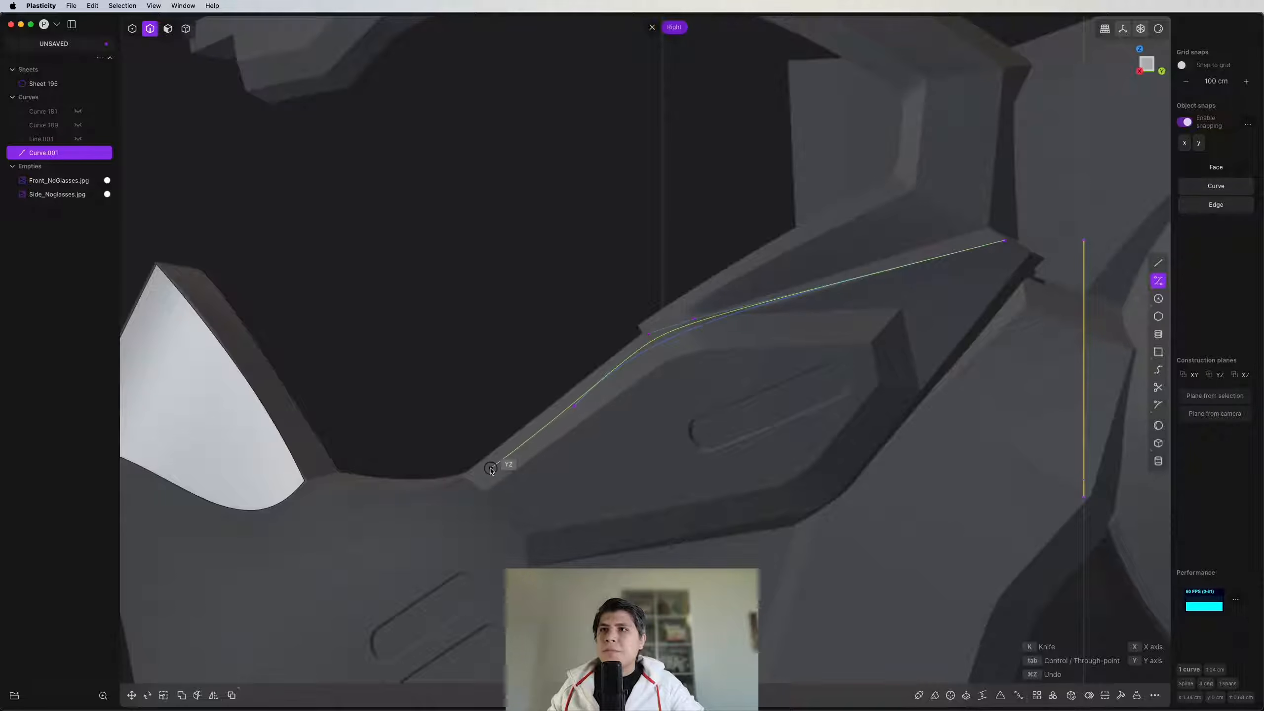
{"action": "left_click", "coordinate": [525, 497]}
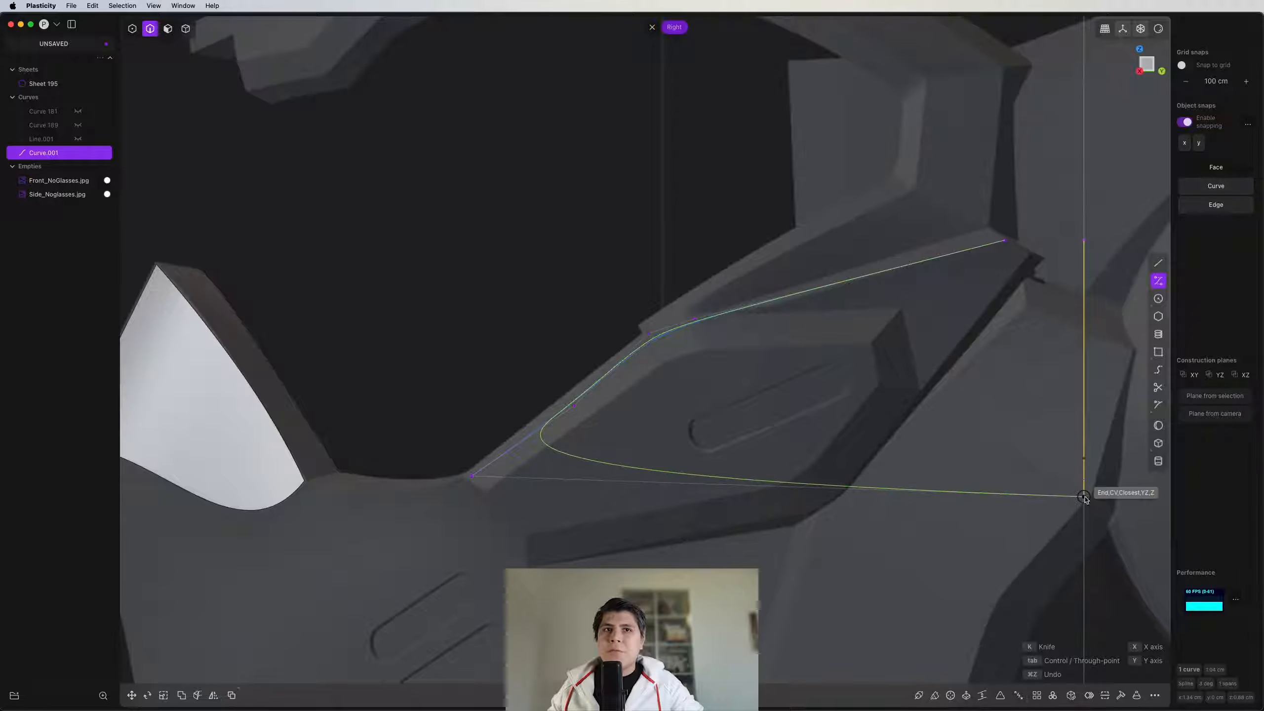
{"action": "scroll", "coordinate": [917, 493], "scroll_direction": "up", "scroll_amount": 5}
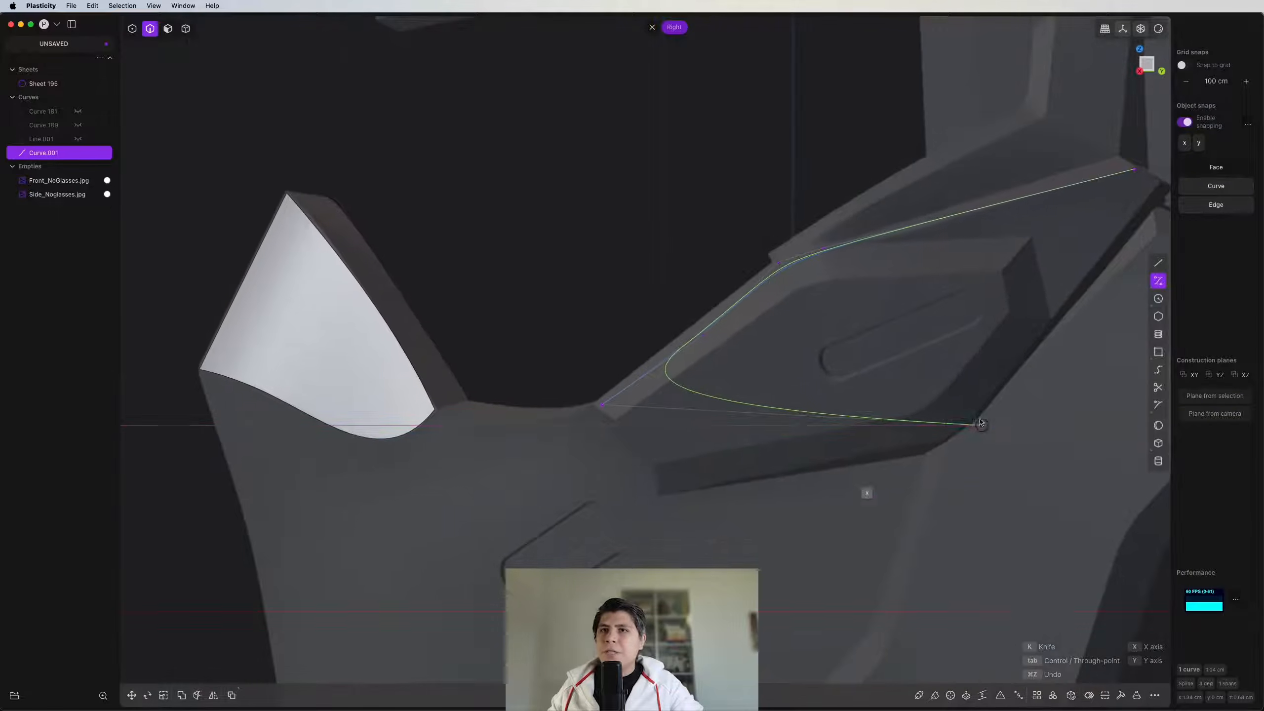
{"action": "middle_click_drag", "start_coordinate": [779, 439], "coordinate": [1041, 444], "text": "shift"}
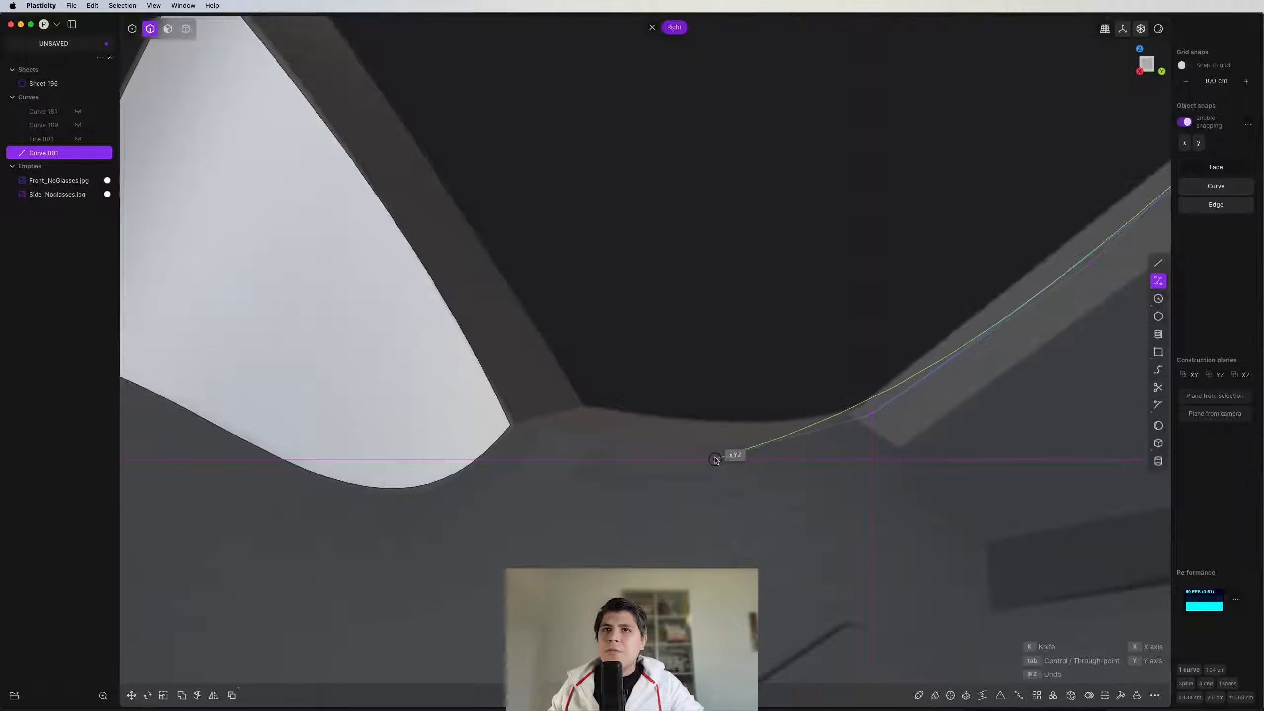
{"action": "left_click", "coordinate": [779, 458]}
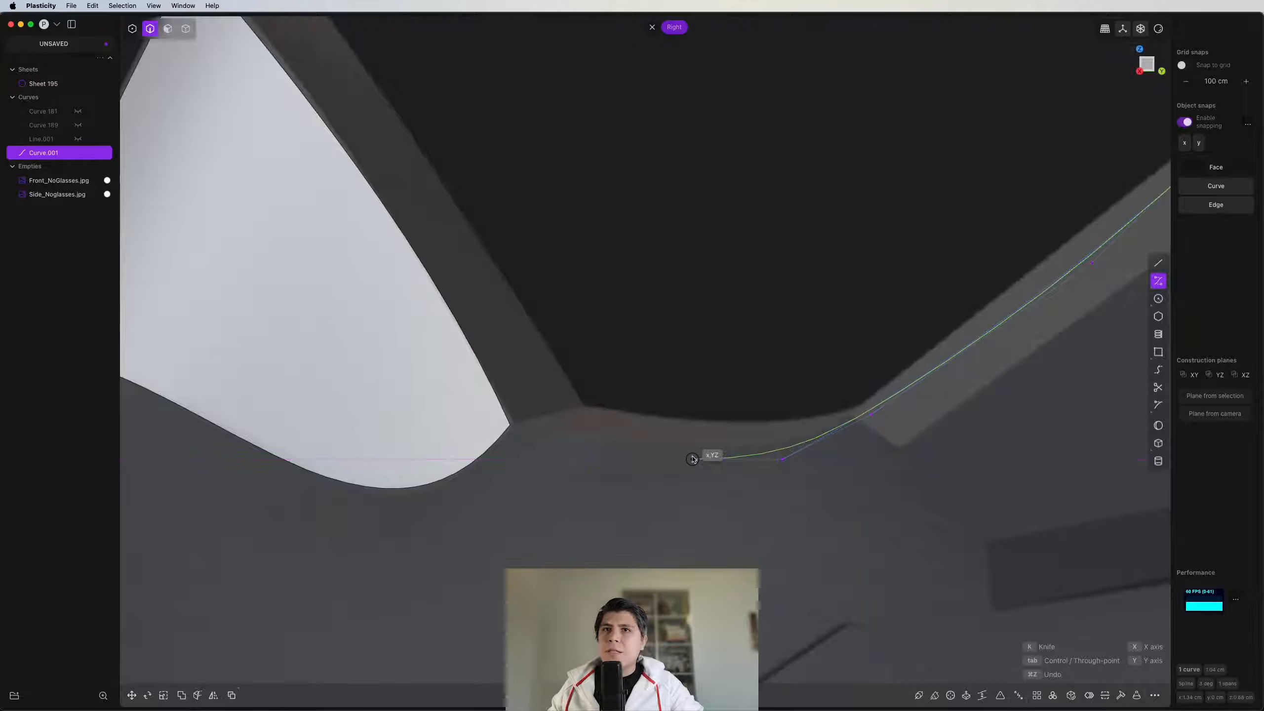
{"action": "right_click", "coordinate": [692, 458]}
{"action": "scroll", "coordinate": [717, 453], "scroll_direction": "down", "scroll_amount": 4}
{"action": "mouse_move", "coordinate": [776, 475]}
{"action": "middle_mouse_down", "text": "shift"}
{"action": "mouse_move", "coordinate": [669, 470]}
{"action": "mouse_move", "coordinate": [663, 438]}
{"action": "middle_mouse_up", "text": "shift"}
{"action": "scroll", "coordinate": [617, 423], "scroll_direction": "down", "scroll_amount": 5}
{"action": "scroll", "coordinate": [676, 402], "scroll_direction": "down", "scroll_amount": 1}
{"action": "scroll", "coordinate": [678, 400], "scroll_direction": "up", "scroll_amount": 6}
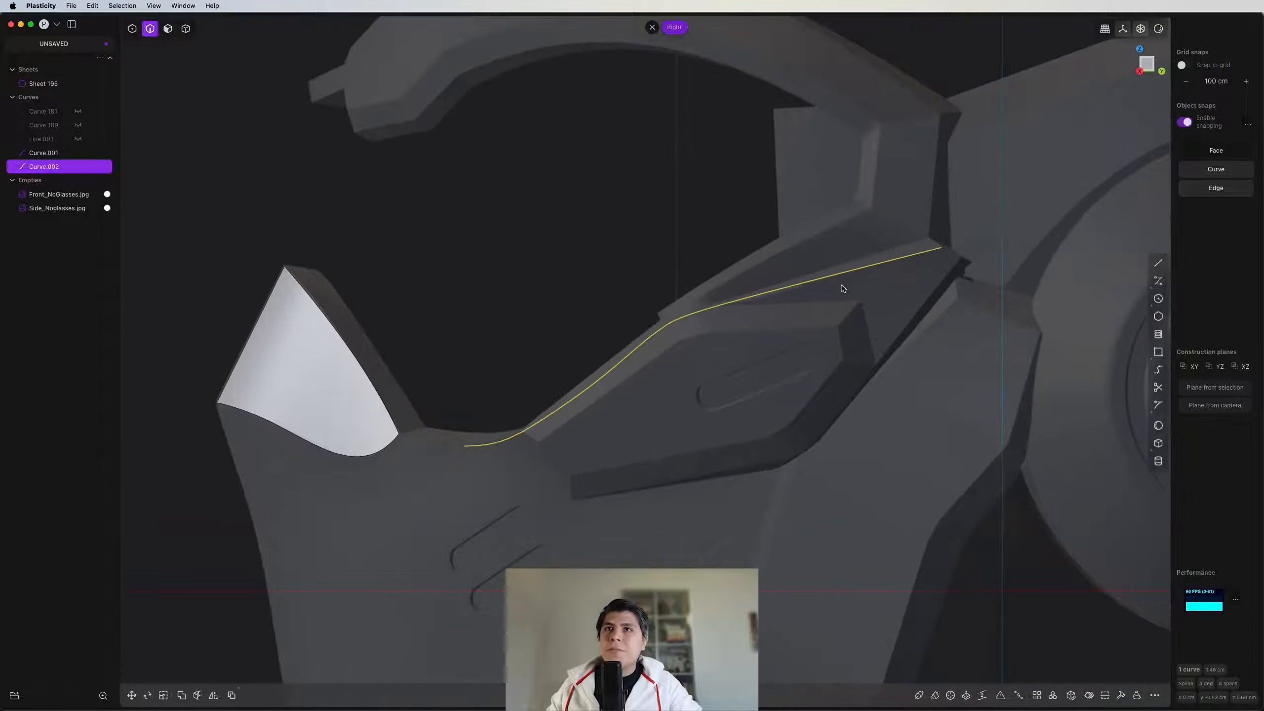
Step: Combine the front and side eye-frame curves into one 3D intersection curve, and delete the two source curves
{"action": "scroll", "coordinate": [553, 376], "scroll_direction": "down", "scroll_amount": 2}
{"action": "middle_click_drag", "start_coordinate": [693, 377], "coordinate": [924, 265], "text": "shift"}
{"action": "scroll", "coordinate": [551, 376], "scroll_direction": "down", "scroll_amount": 3}
{"action": "left_click", "coordinate": [781, 403], "text": "shift"}
{"action": "mouse_move", "coordinate": [780, 409]}
{"action": "middle_mouse_down"}
{"action": "mouse_move", "coordinate": [855, 389]}
{"action": "mouse_move", "coordinate": [677, 393]}
{"action": "mouse_move", "coordinate": [773, 499]}
{"action": "mouse_move", "coordinate": [894, 452]}
{"action": "mouse_move", "coordinate": [767, 392]}
{"action": "mouse_move", "coordinate": [613, 394]}
{"action": "mouse_move", "coordinate": [731, 493]}
{"action": "mouse_move", "coordinate": [798, 416]}
{"action": "middle_mouse_up"}
{"action": "key", "text": "shift+super+x"}
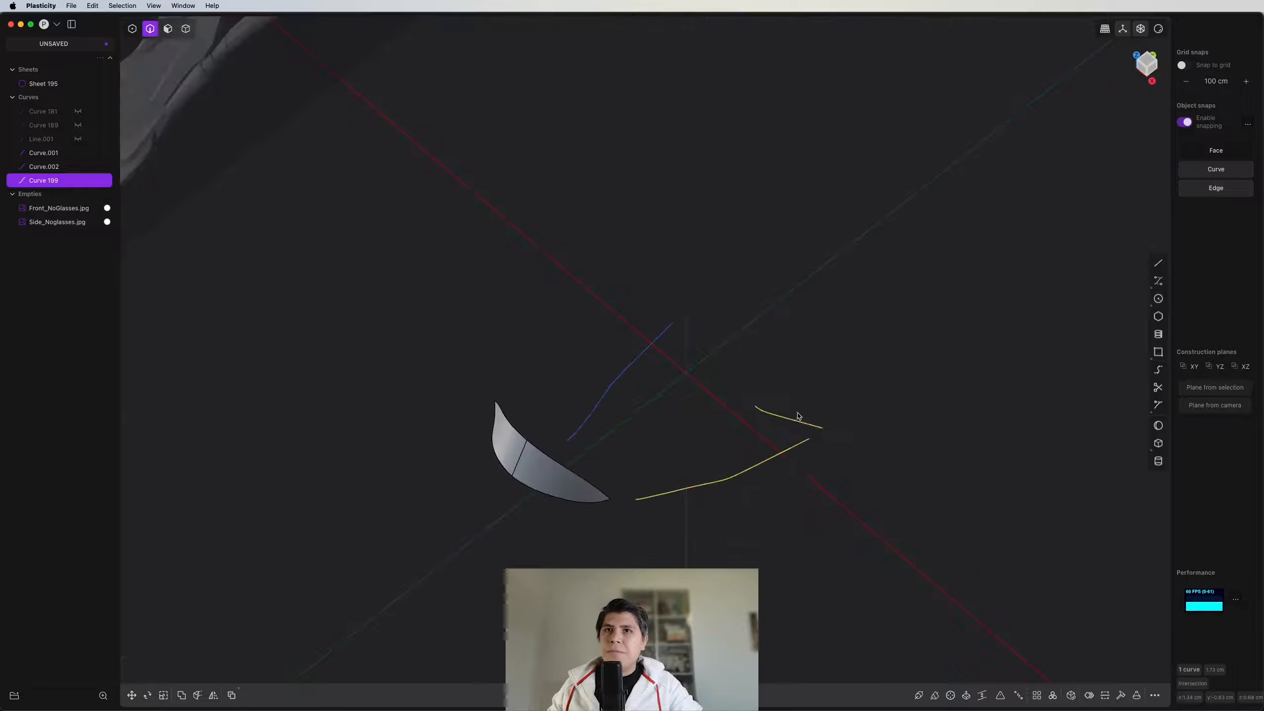
{"action": "left_click", "coordinate": [797, 418]}
{"action": "left_click", "coordinate": [640, 362]}
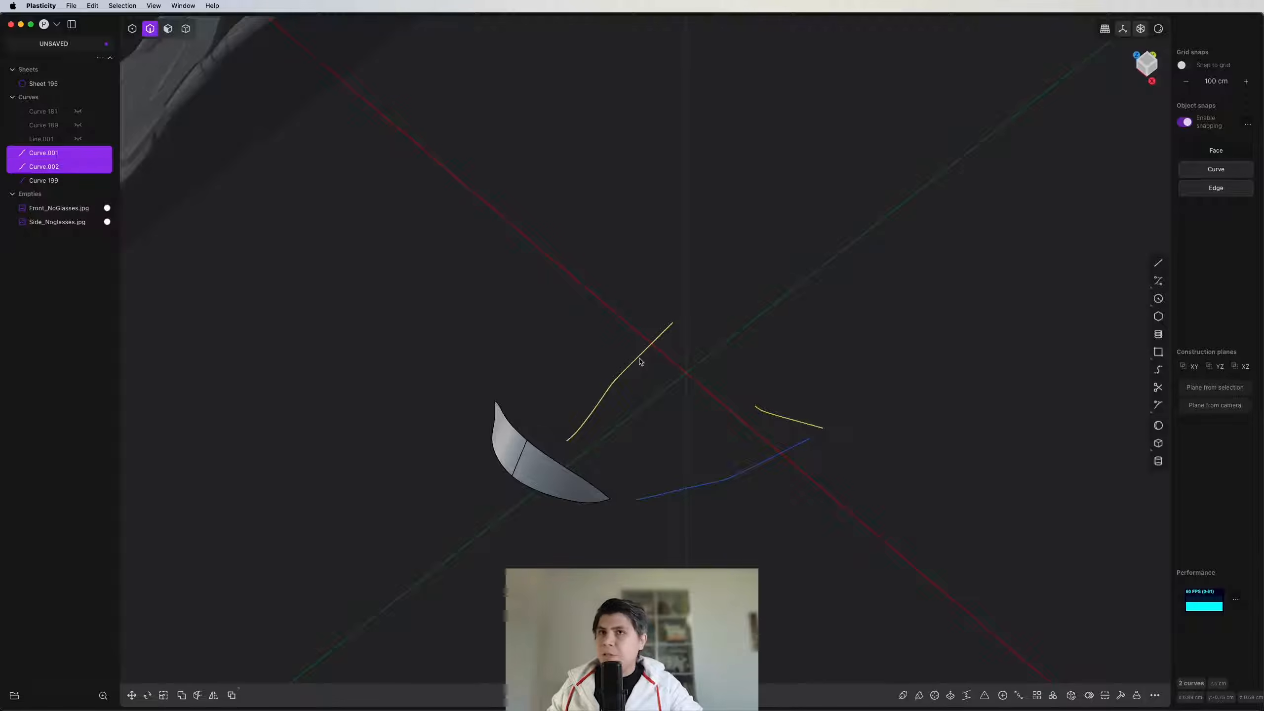
{"action": "key", "text": "x"}
{"action": "middle_click_drag", "start_coordinate": [685, 401], "coordinate": [601, 361]}
{"action": "scroll", "coordinate": [633, 278], "scroll_direction": "up", "scroll_amount": 3}
{"action": "left_click", "coordinate": [588, 264]}
{"action": "key", "text": "shift+e"}
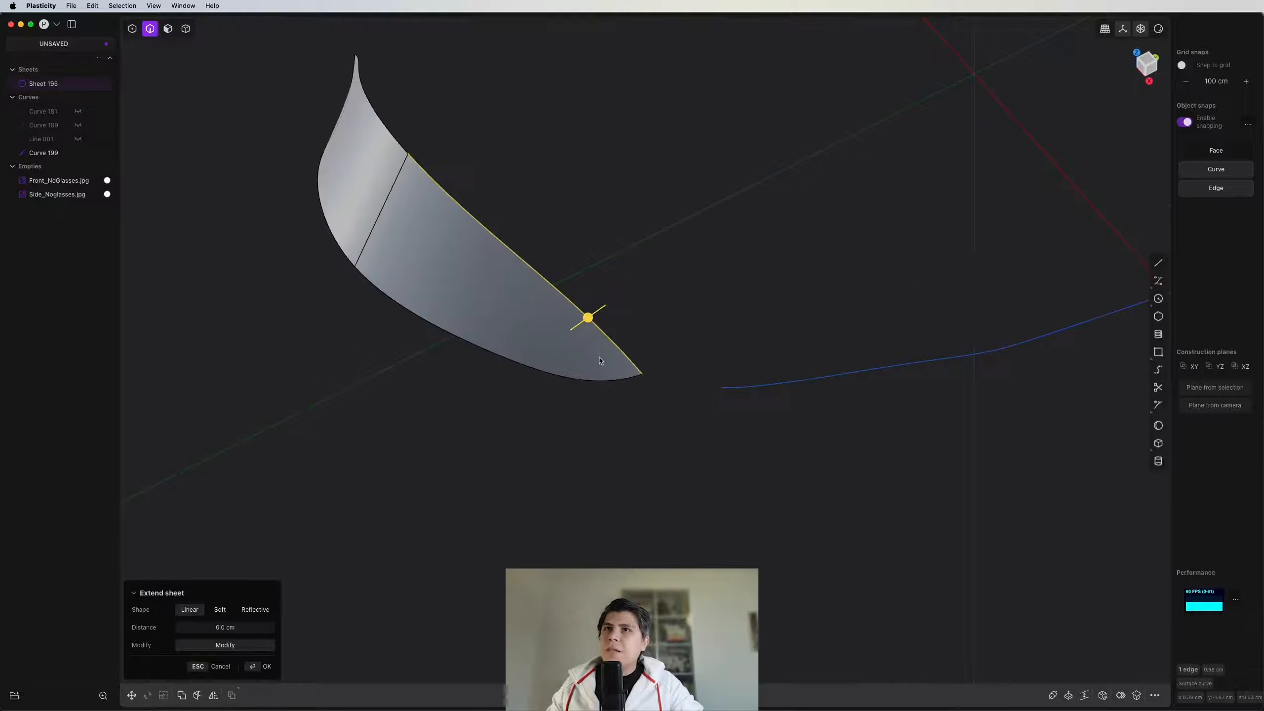
{"action": "left_click", "coordinate": [613, 380]}
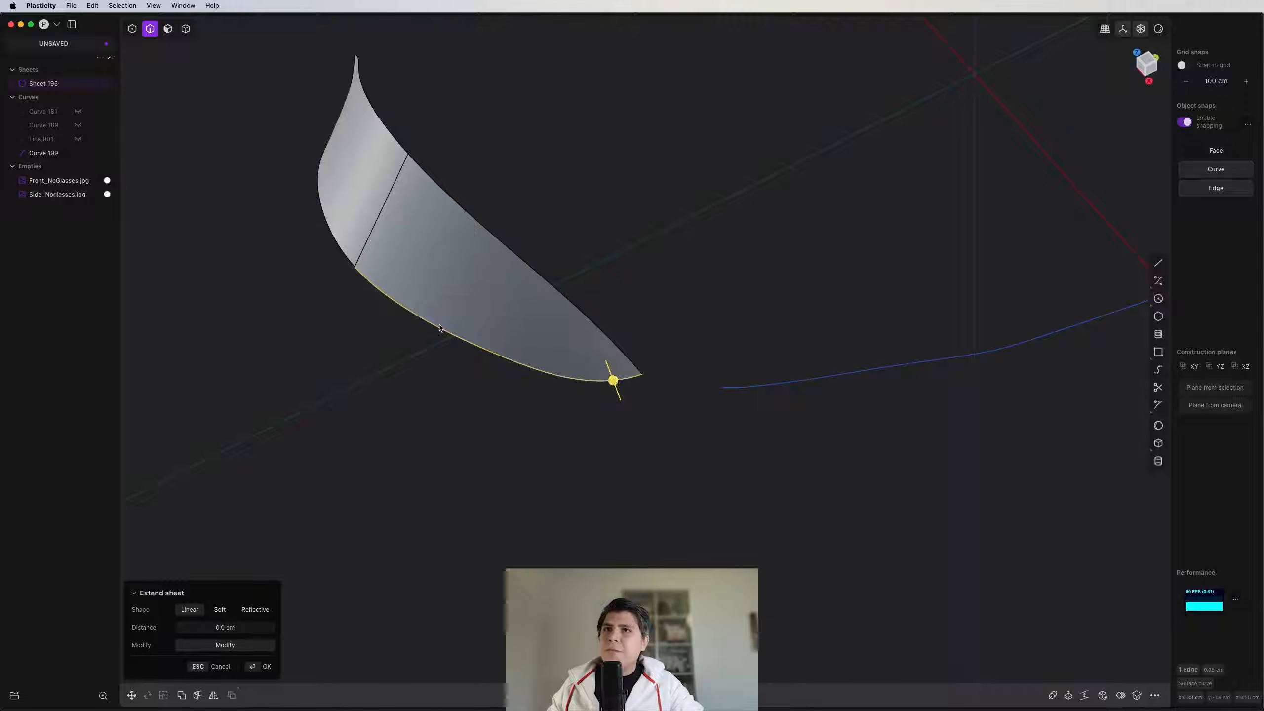
{"action": "middle_click_drag", "start_coordinate": [440, 328], "coordinate": [666, 181]}
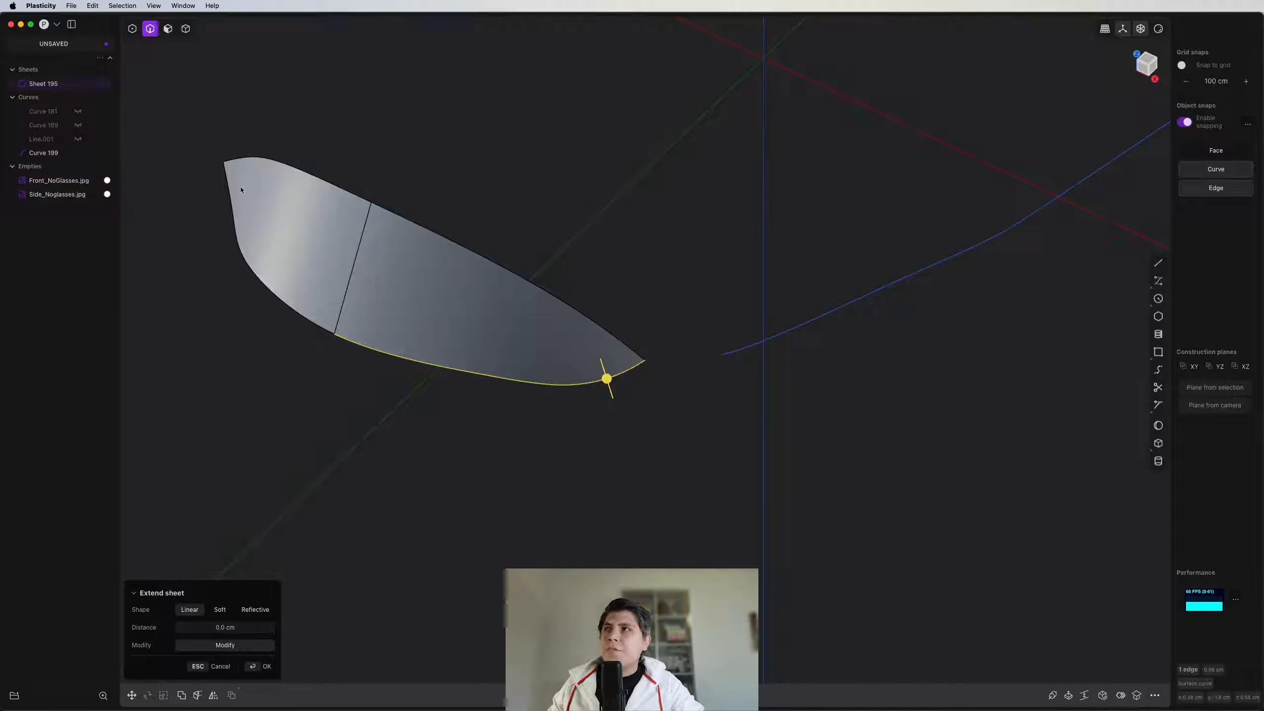
{"action": "key", "text": "Escape"}
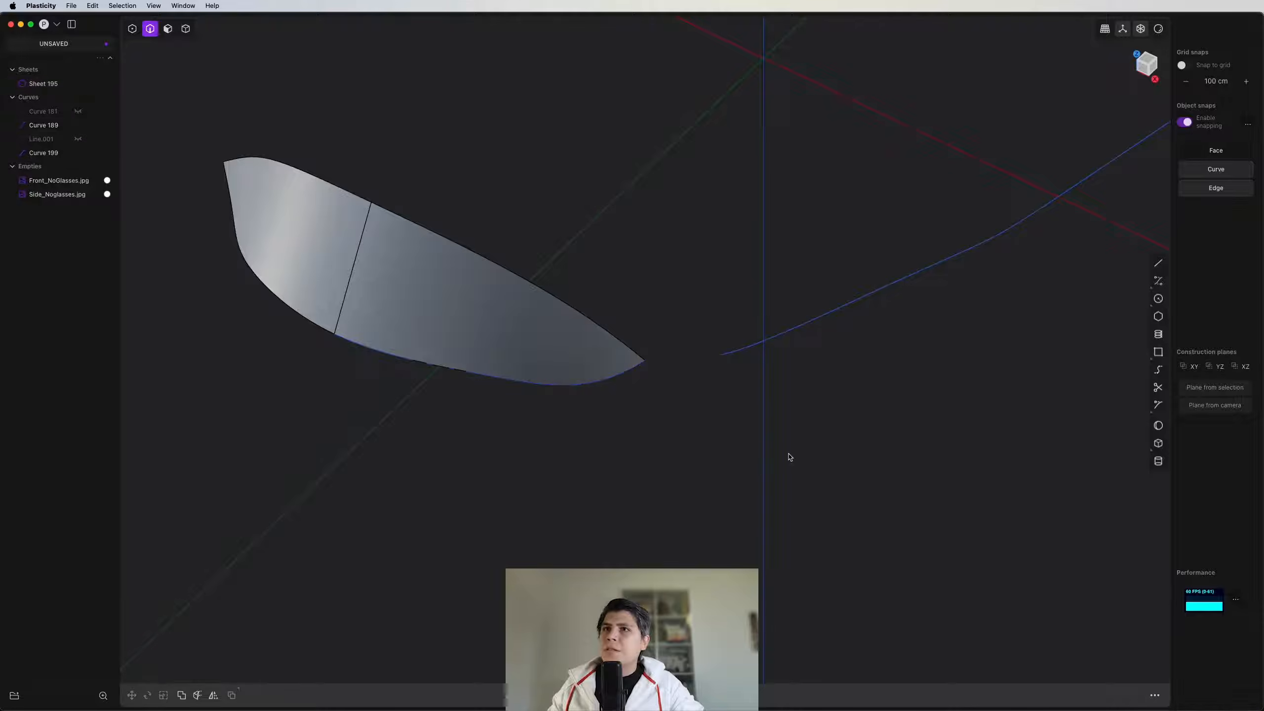
Step: Show the nose panel's hidden lower-edge curve and bridge its tip end to the 3D eye-frame curve's inner end with G0 continuity
{"action": "left_click", "coordinate": [638, 371]}
{"action": "left_click", "coordinate": [772, 342], "text": "shift"}
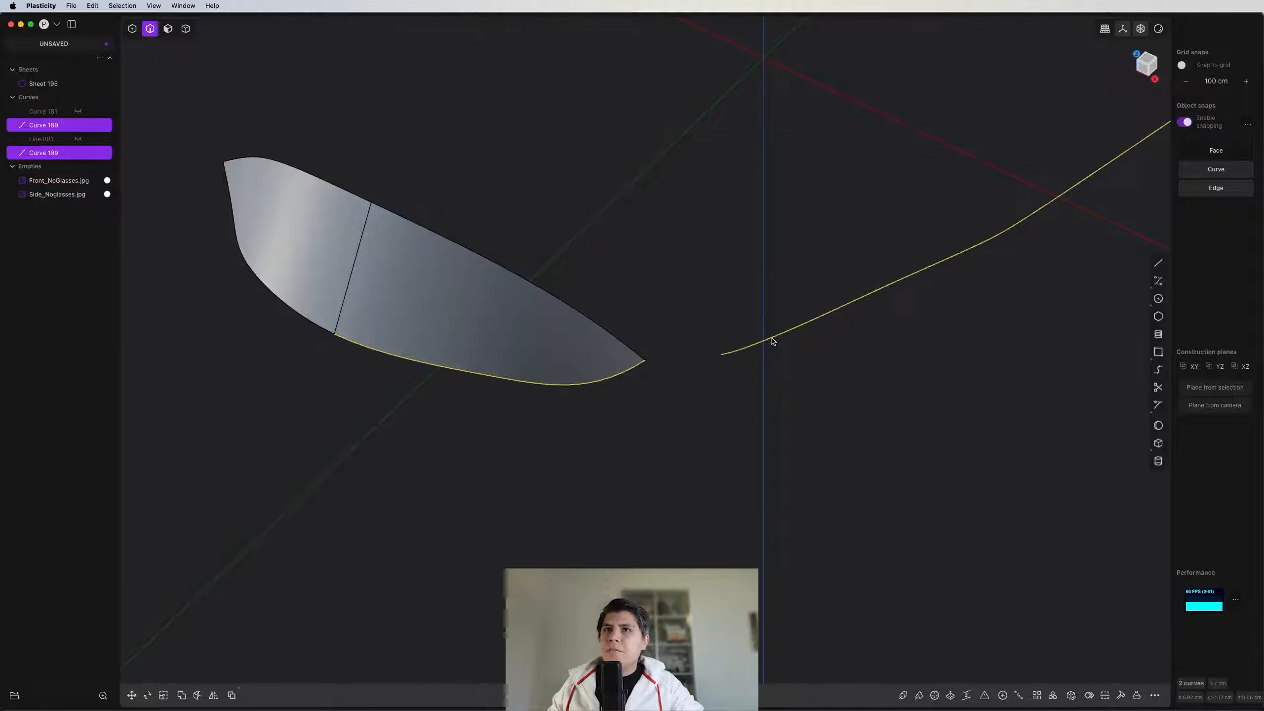
{"action": "scroll", "coordinate": [768, 341], "scroll_direction": "up", "scroll_amount": 2}
{"action": "key", "text": "1"}
{"action": "left_click_drag", "start_coordinate": [781, 278], "coordinate": [596, 418]}
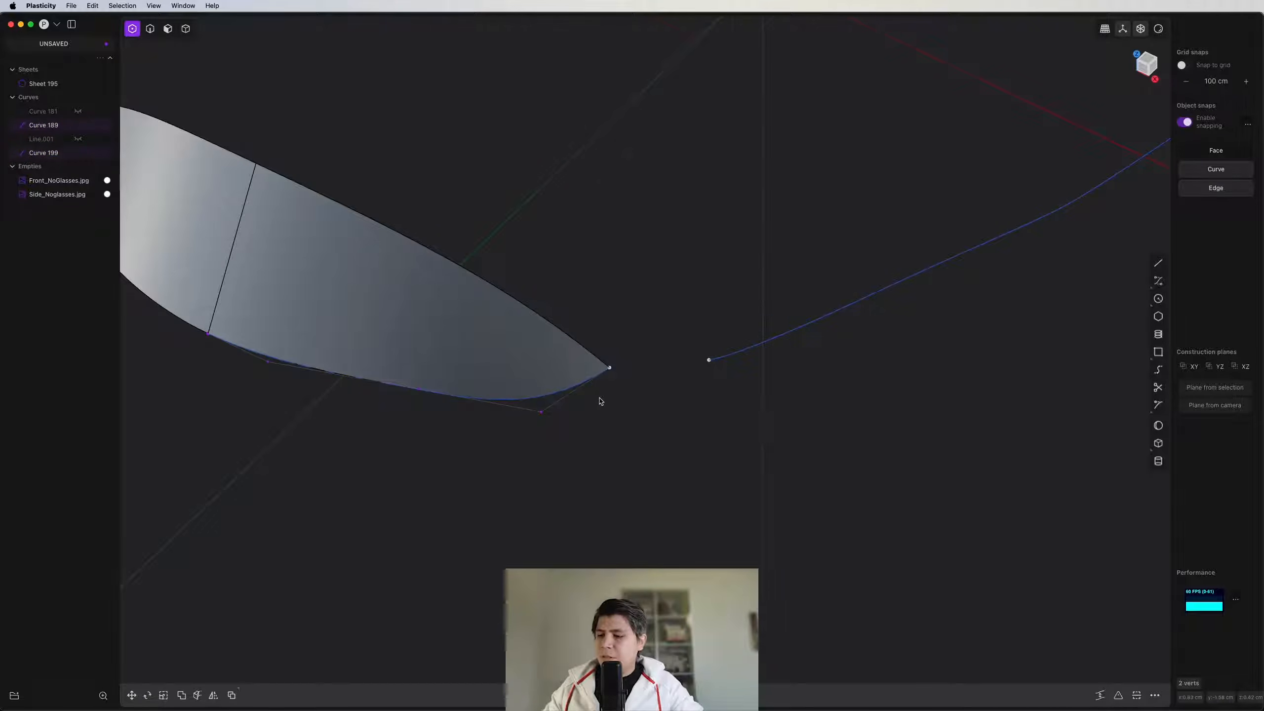
{"action": "scroll", "coordinate": [601, 401], "scroll_direction": "down", "scroll_amount": 2}
{"action": "key", "text": "l"}
{"action": "scroll", "coordinate": [603, 401], "scroll_direction": "up", "scroll_amount": 3}
{"action": "key", "text": "Tab"}
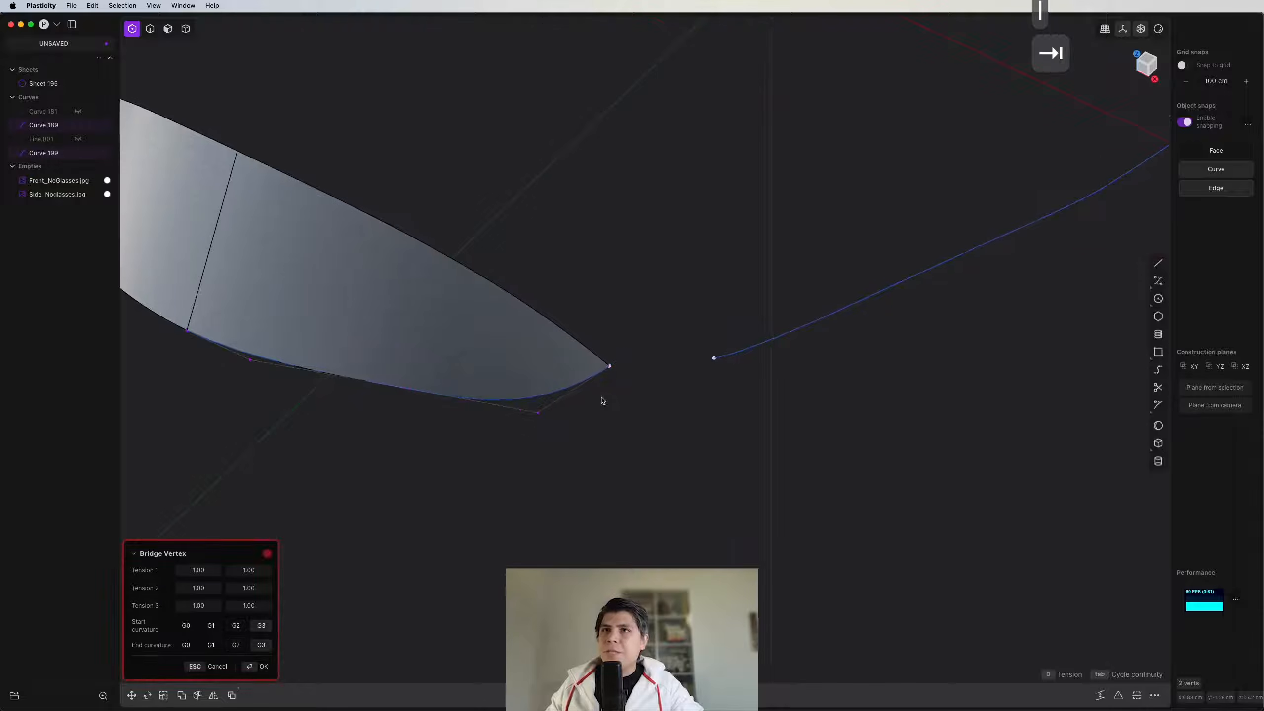
{"action": "key", "text": "Tab"}
{"action": "scroll", "coordinate": [549, 504], "scroll_direction": "up", "scroll_amount": 2}
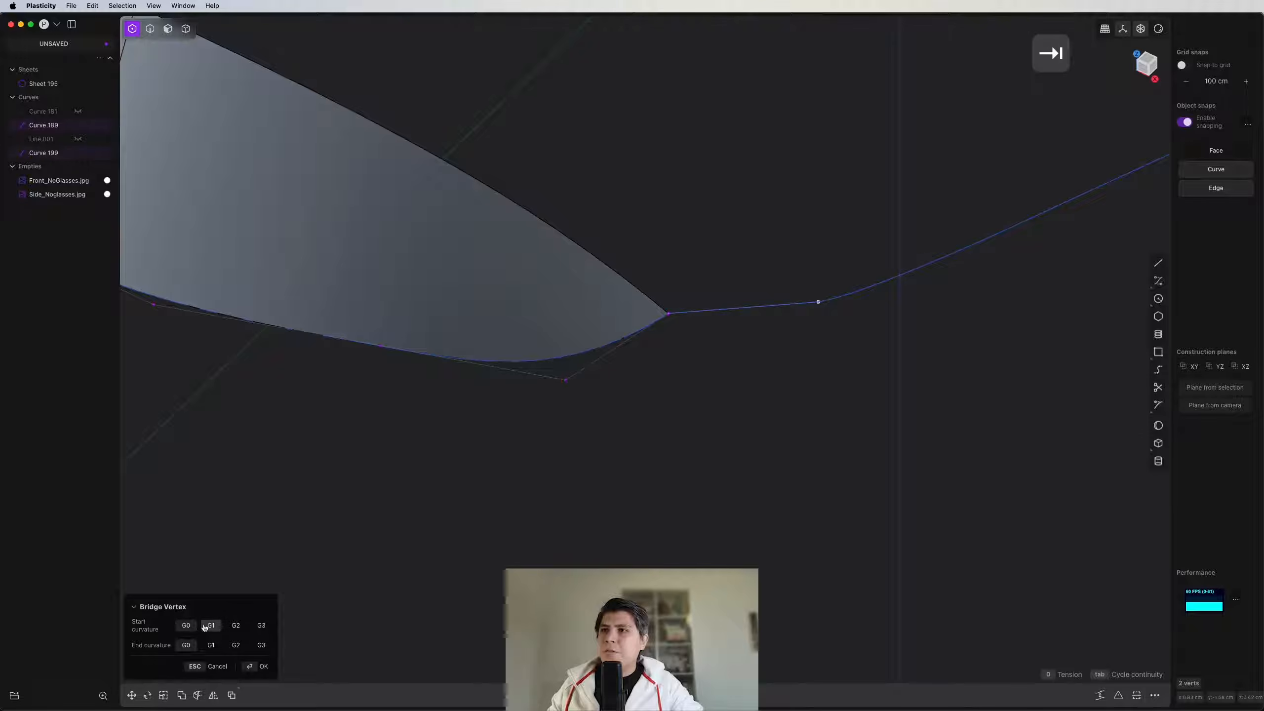
Step: Set the bridge's start curvature to G0 and its end curvature to G1, and finish the bridge curve
{"action": "left_click", "coordinate": [211, 626]}
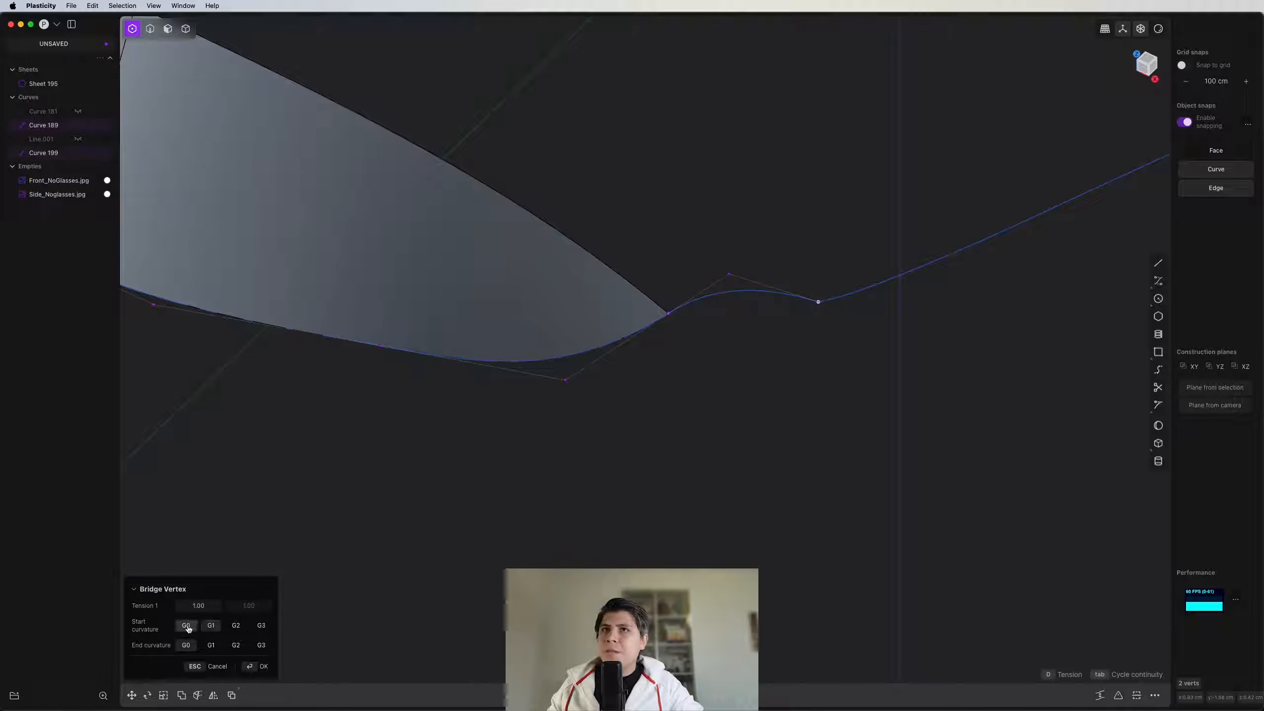
{"action": "middle_click_drag", "start_coordinate": [567, 412], "coordinate": [607, 141]}
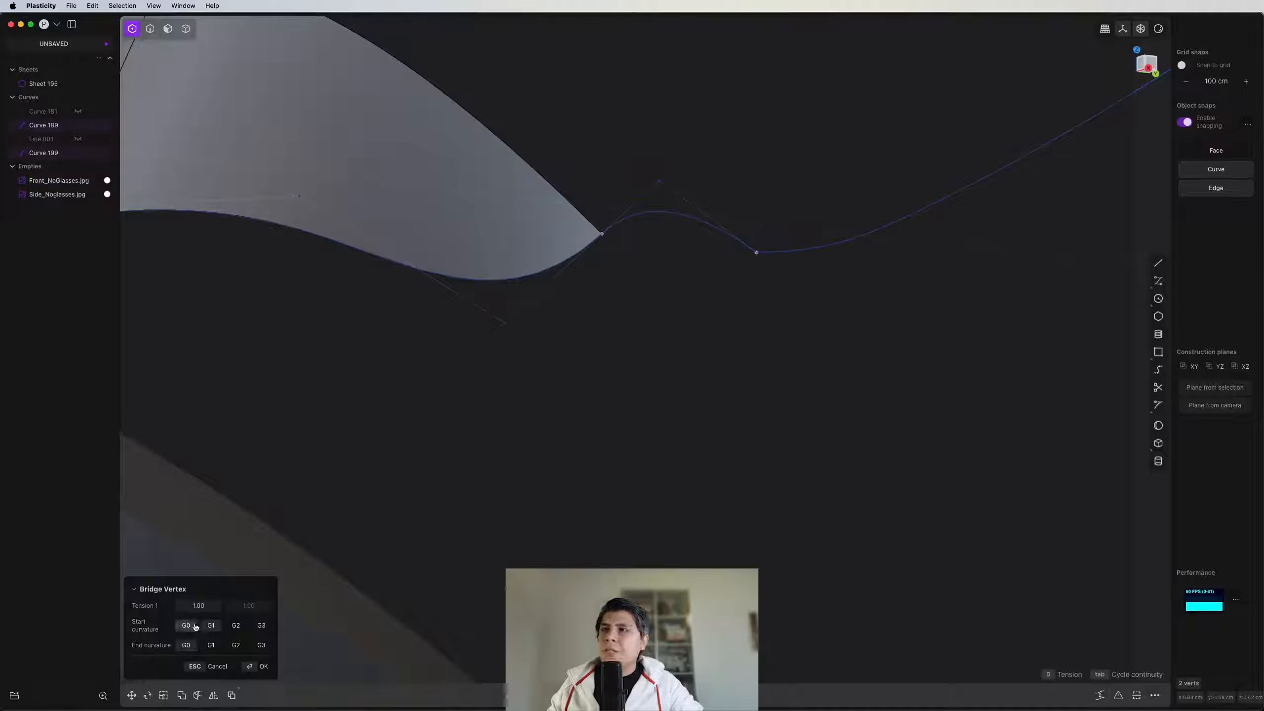
{"action": "left_click", "coordinate": [195, 626]}
{"action": "left_click", "coordinate": [210, 645]}
{"action": "middle_click_drag", "start_coordinate": [497, 323], "coordinate": [644, 361]}
{"action": "key", "text": "Return"}
Step: Join the bridge curve and the 3D eye-frame curve into a single curve
{"action": "key", "text": "2"}
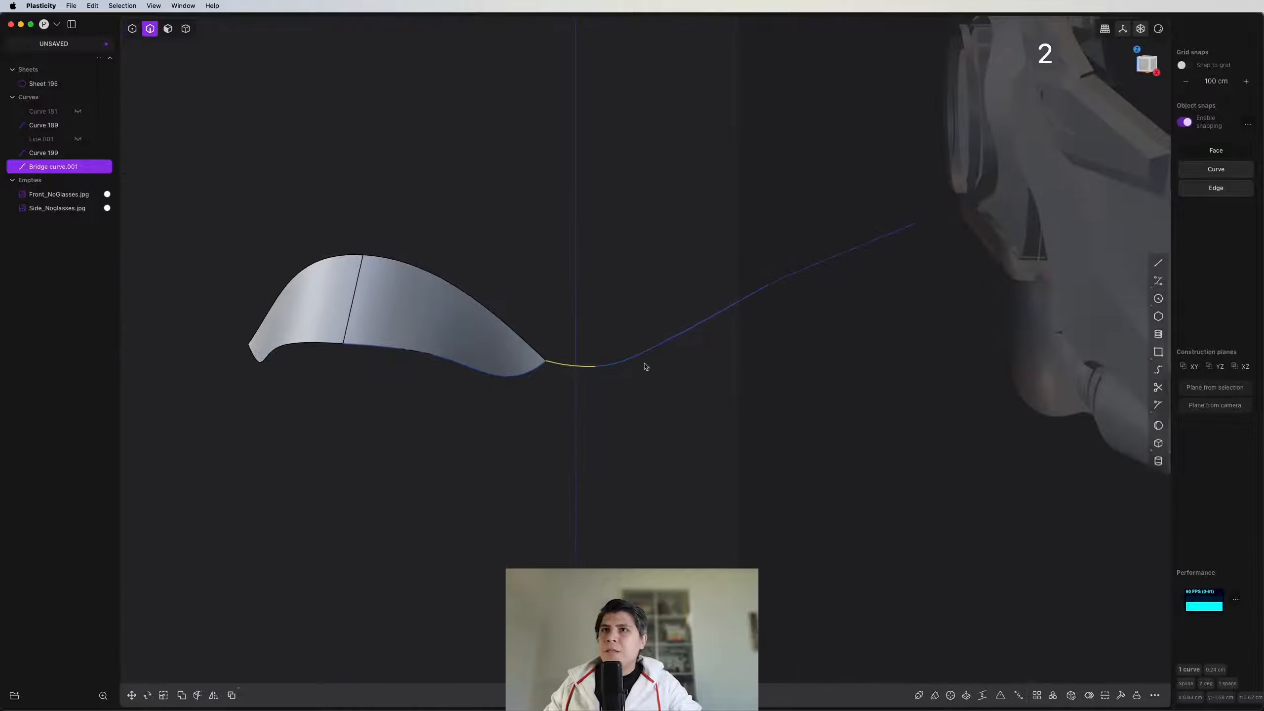
{"action": "left_click_drag", "start_coordinate": [708, 274], "coordinate": [621, 434]}
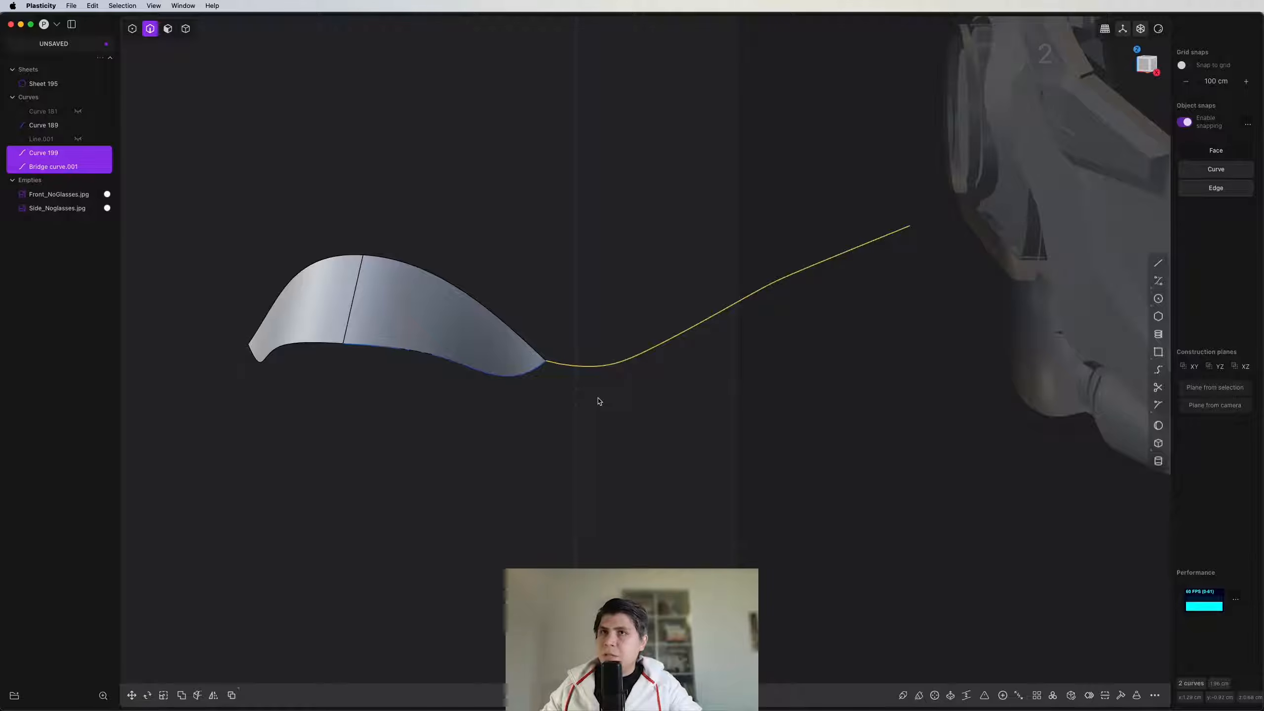
{"action": "key", "text": "j"}
{"action": "middle_click_drag", "start_coordinate": [604, 395], "coordinate": [984, 628]}
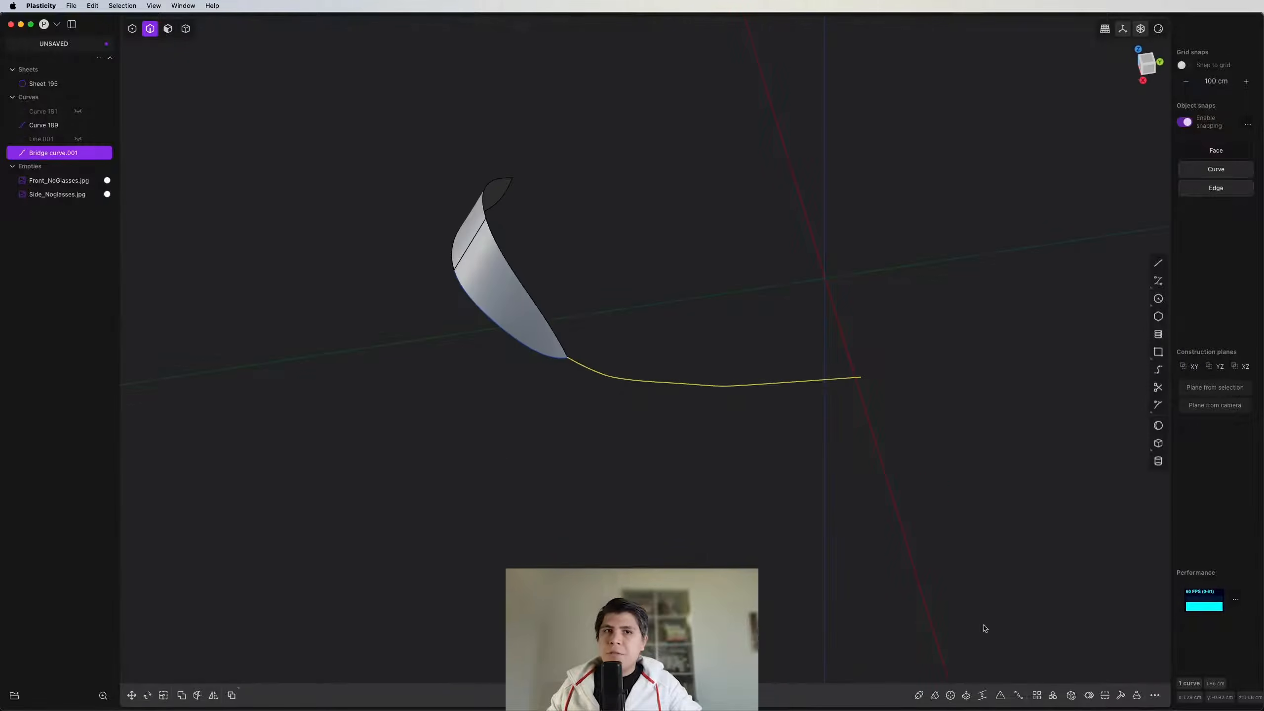
Step: Rebuild the joined eye-frame curve by number of points, using 6 points
{"action": "left_click", "coordinate": [1121, 697]}
{"action": "middle_click_drag", "start_coordinate": [646, 409], "coordinate": [712, 321]}
{"action": "scroll", "coordinate": [712, 321], "scroll_direction": "up", "scroll_amount": 4}
{"action": "left_click_drag", "start_coordinate": [225, 625], "coordinate": [222, 625]}
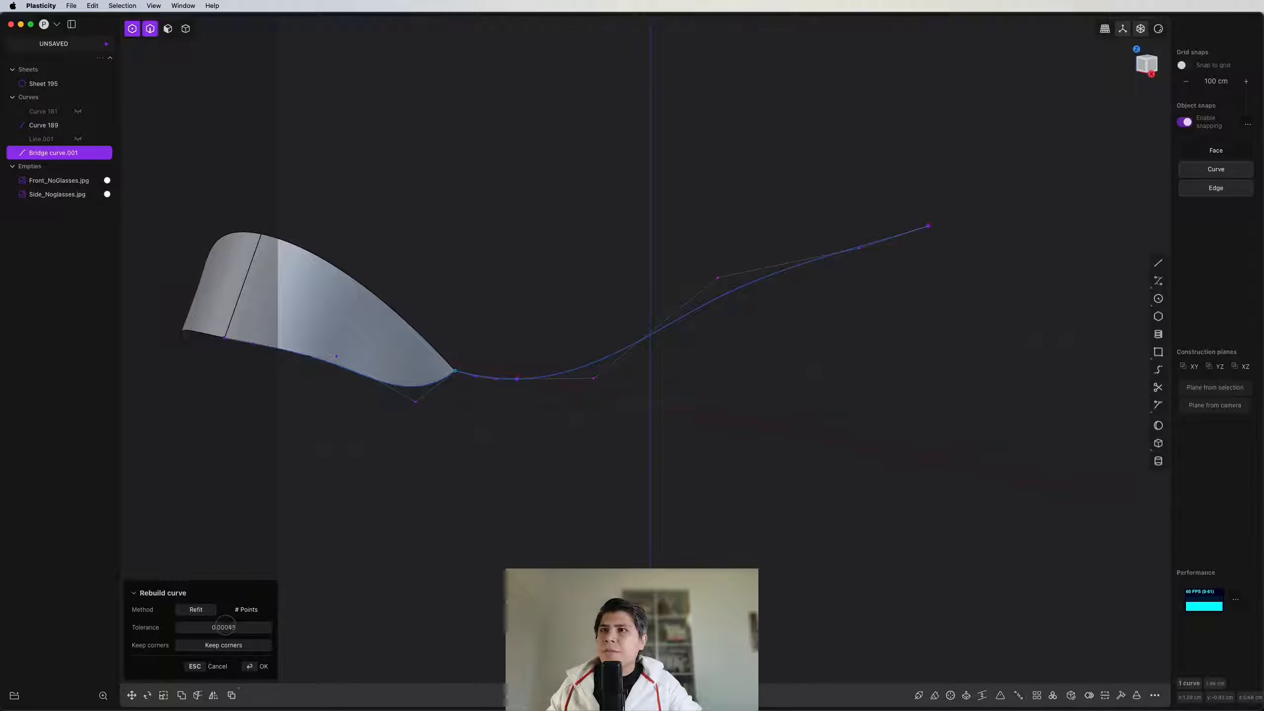
{"action": "left_click", "coordinate": [251, 610]}
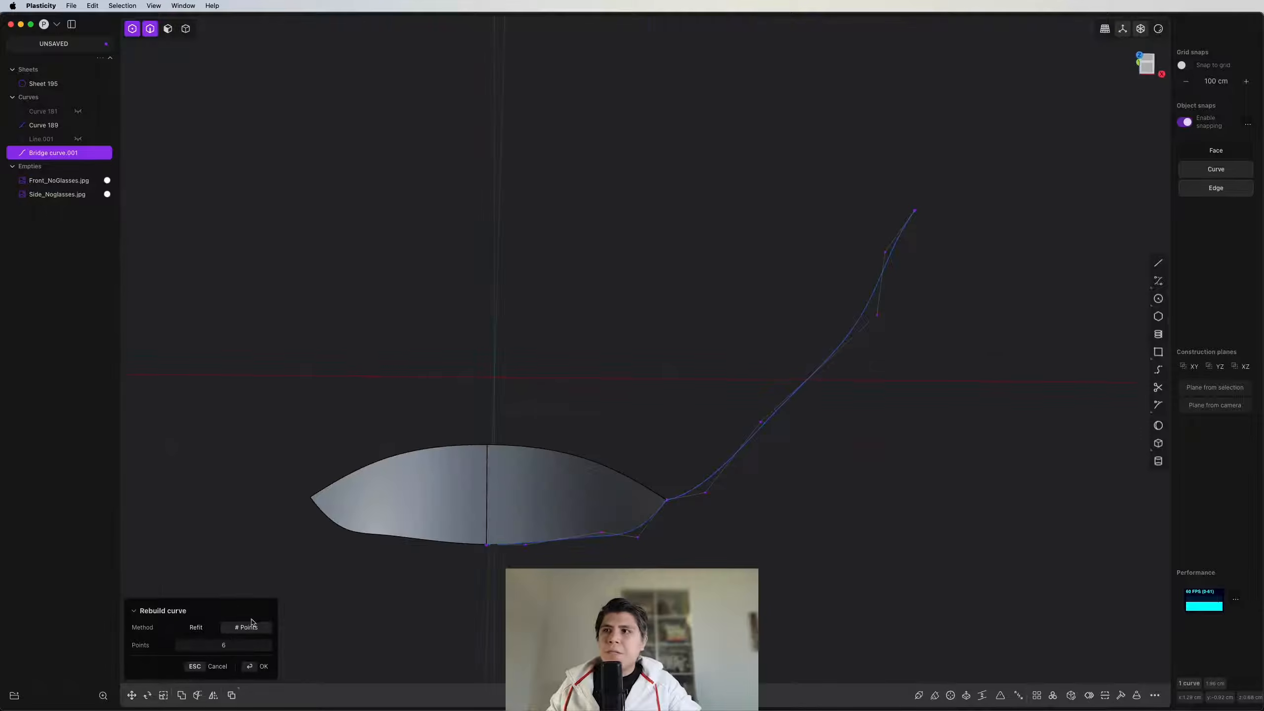
{"action": "left_click_drag", "start_coordinate": [219, 641], "coordinate": [221, 641]}
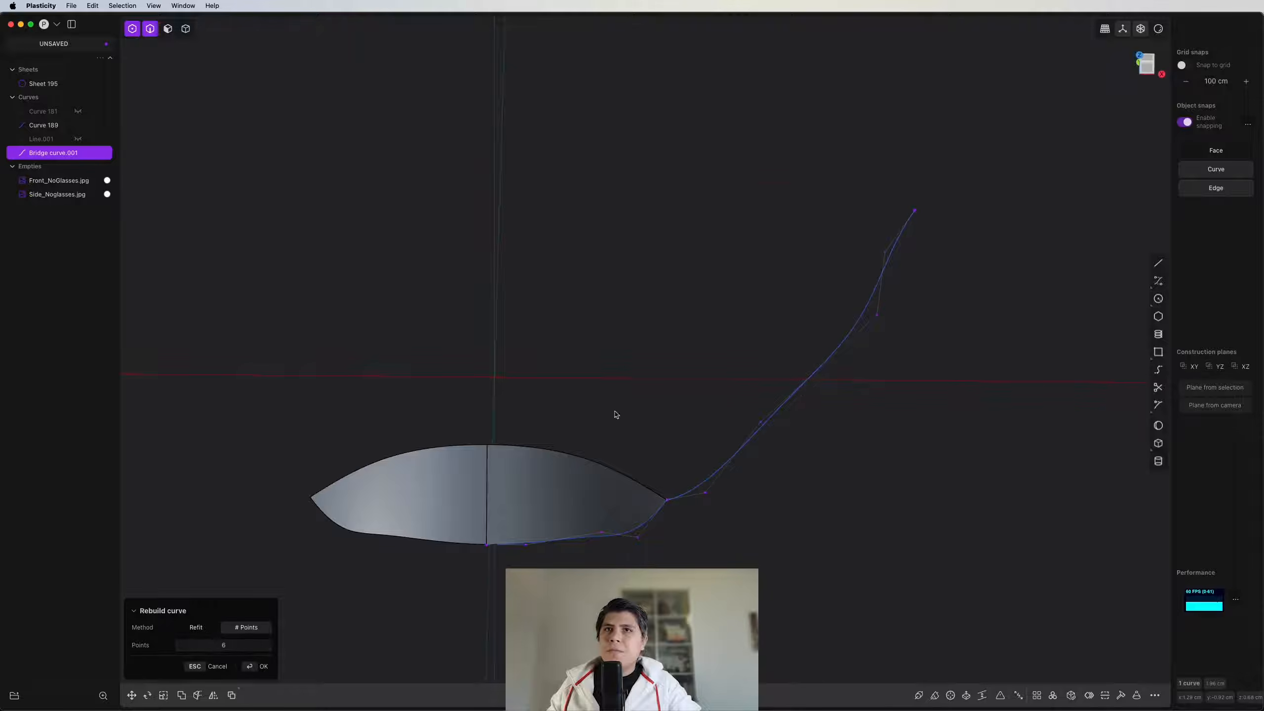
{"action": "middle_click_drag", "start_coordinate": [615, 414], "coordinate": [716, 383]}
{"action": "right_click", "coordinate": [632, 372]}
{"action": "key", "text": "2"}
{"action": "key", "text": "2"}
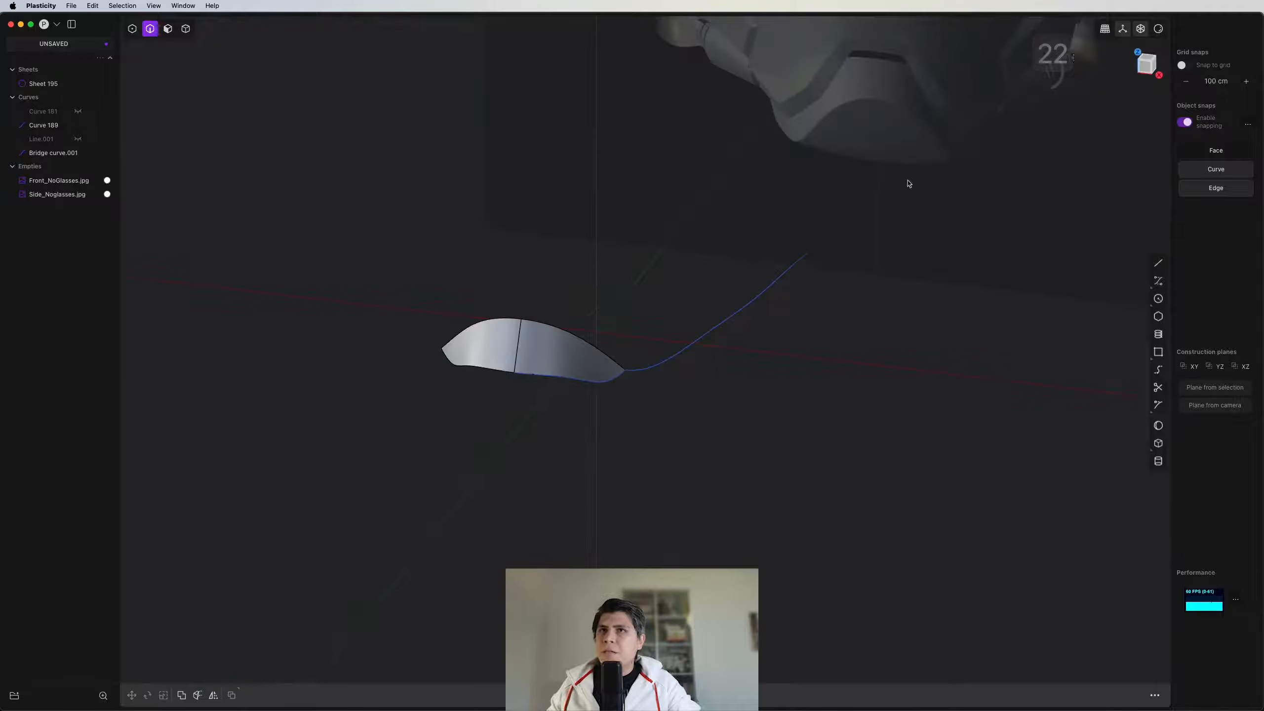
Step: In the front view, start a control-point curve on the centreline and trace the mouthpiece recess's upper edge and sloping side
{"action": "left_click", "coordinate": [1146, 64]}
{"action": "scroll", "coordinate": [572, 318], "scroll_direction": "up", "scroll_amount": 5}
{"action": "key", "text": "ctrl+super+c"}
{"action": "scroll", "coordinate": [531, 331], "scroll_direction": "up", "scroll_amount": 3}
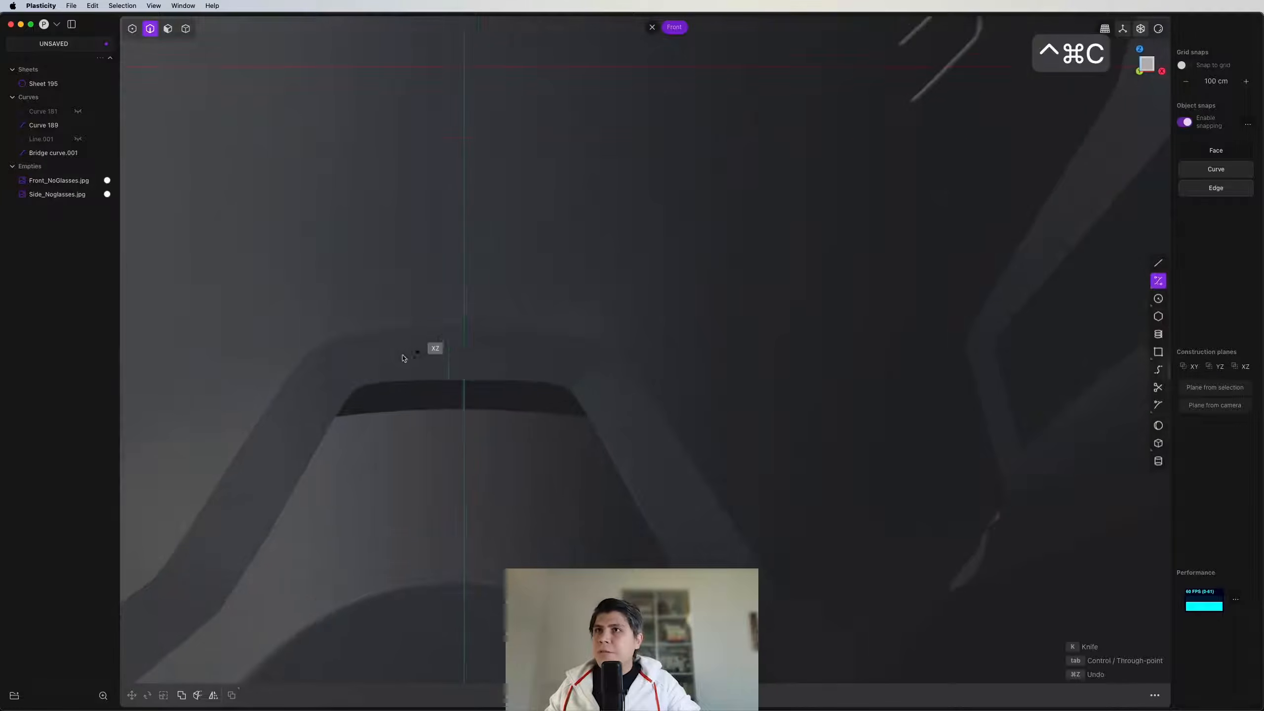
{"action": "left_click", "coordinate": [527, 283]}
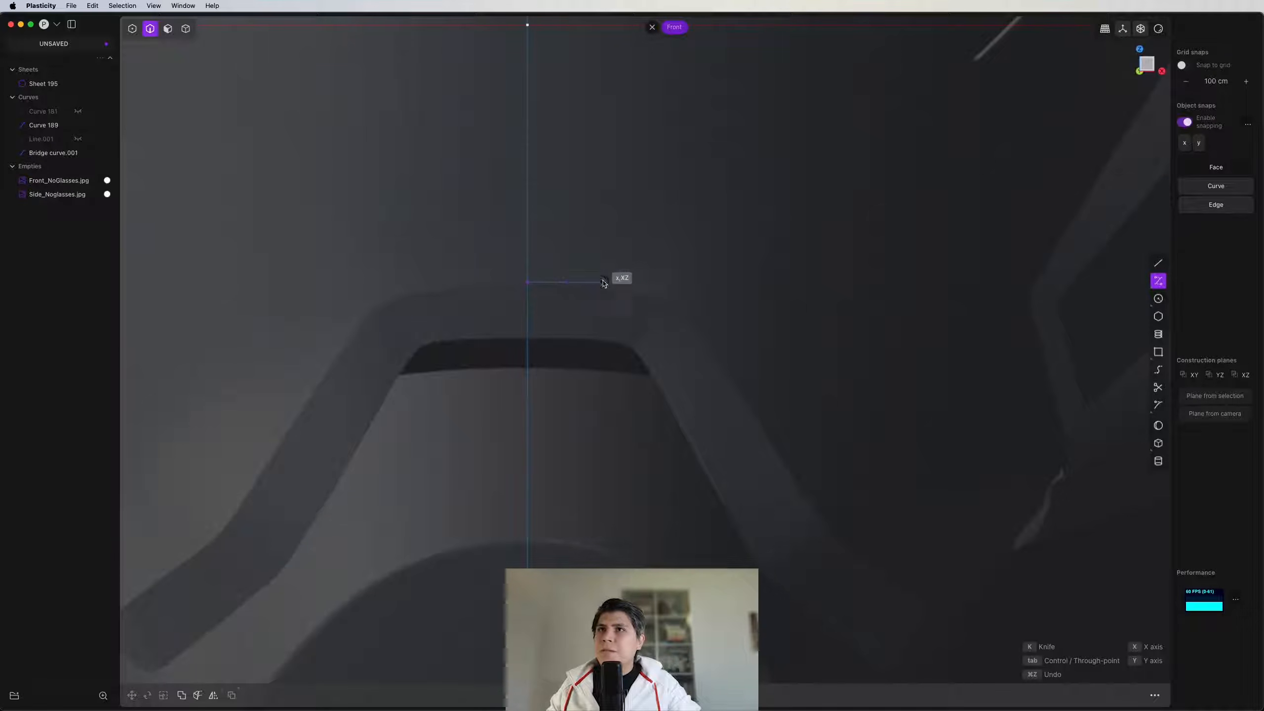
{"action": "left_click", "coordinate": [703, 339]}
{"action": "middle_click_drag", "start_coordinate": [805, 452], "coordinate": [607, 253], "text": "shift"}
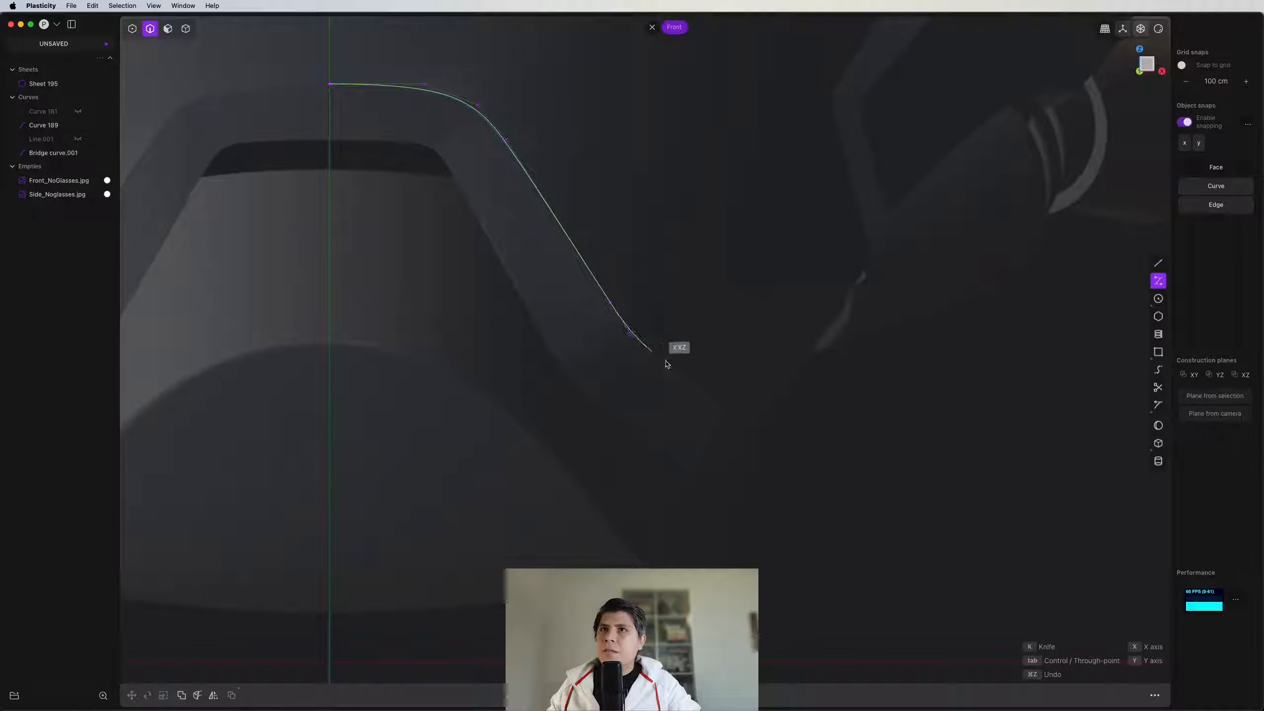
{"action": "scroll", "coordinate": [722, 405], "scroll_direction": "up", "scroll_amount": 5}
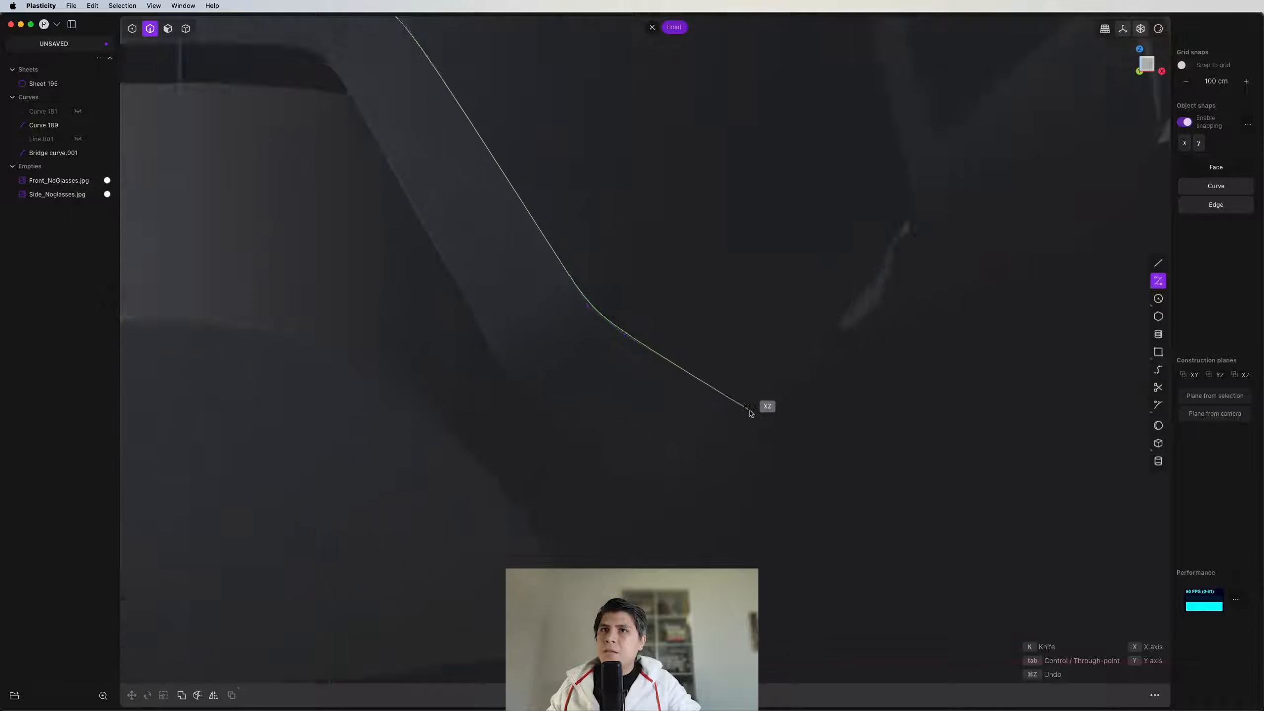
Step: Check the recess's lower corner on the reference's brighter opposite half, and end the front-view curve at the matching point
{"action": "middle_click_drag", "start_coordinate": [209, 346], "coordinate": [834, 391], "text": "shift"}
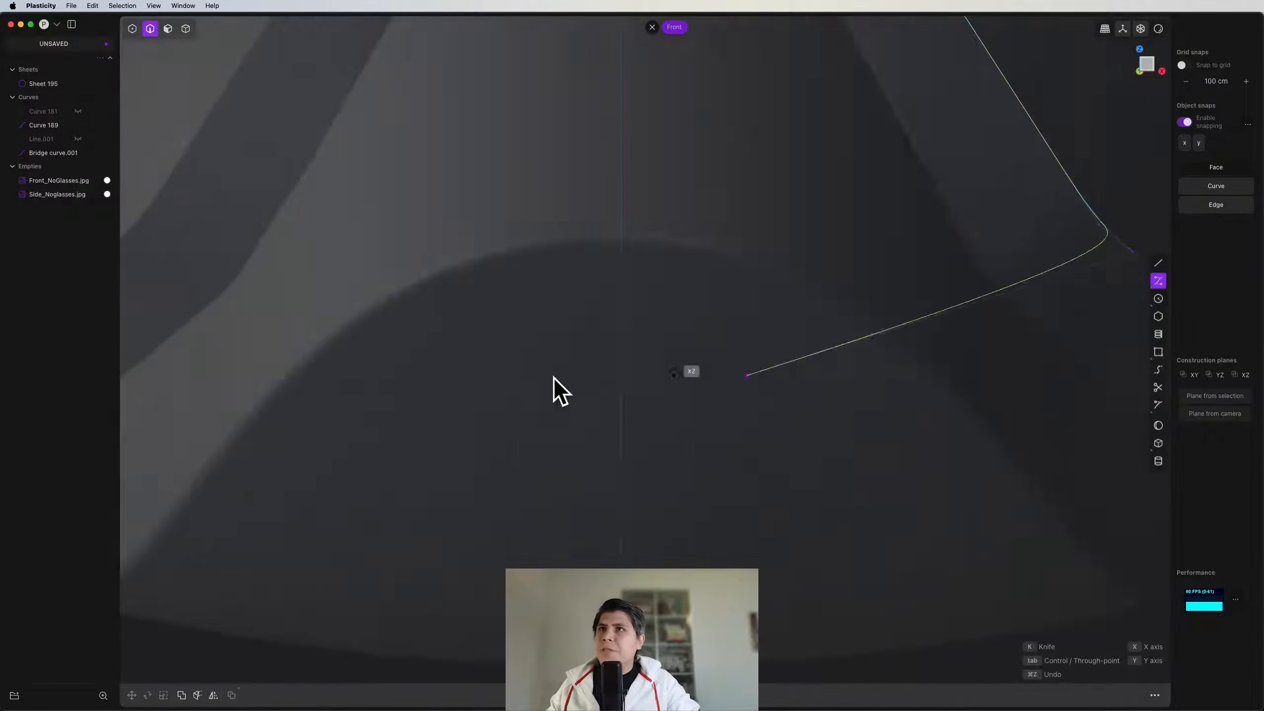
{"action": "middle_click_drag", "start_coordinate": [263, 275], "coordinate": [805, 431], "text": "shift"}
{"action": "scroll", "coordinate": [637, 387], "scroll_direction": "up", "scroll_amount": 5}
{"action": "scroll", "coordinate": [845, 406], "scroll_direction": "down", "scroll_amount": 4}
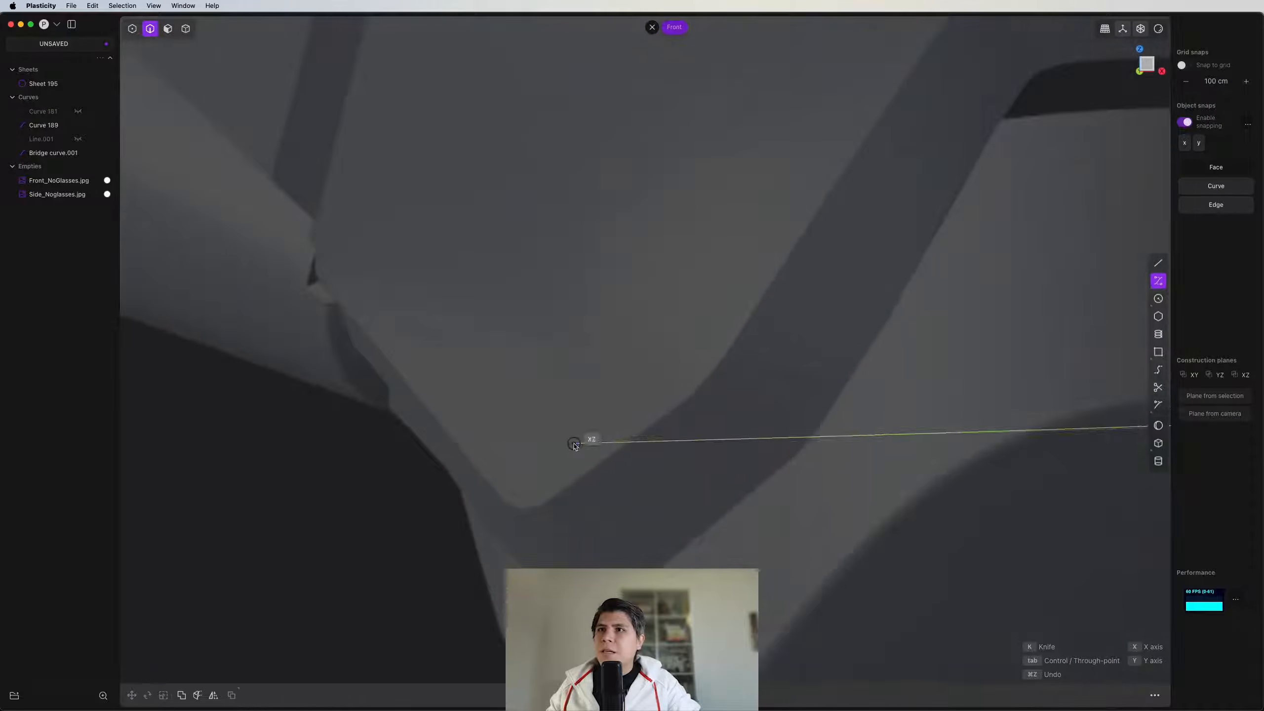
{"action": "middle_click_drag", "start_coordinate": [573, 443], "coordinate": [821, 239], "text": "shift"}
{"action": "scroll", "coordinate": [880, 281], "scroll_direction": "up", "scroll_amount": 5}
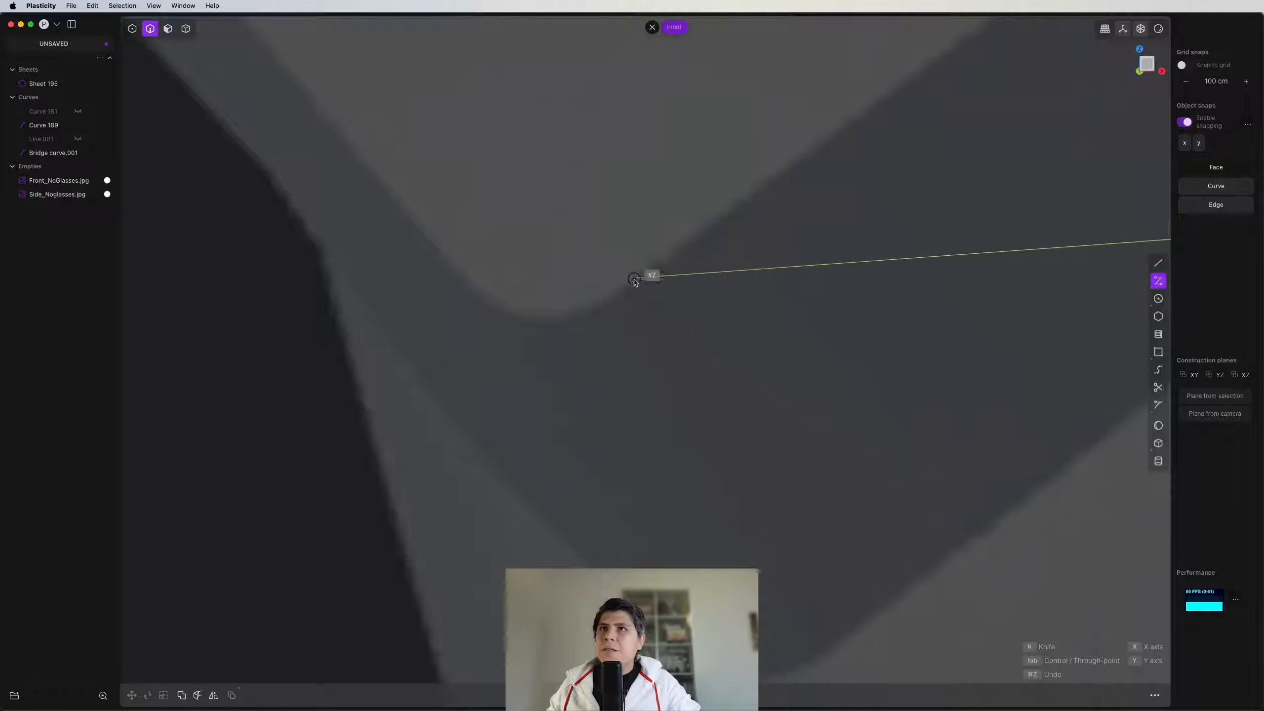
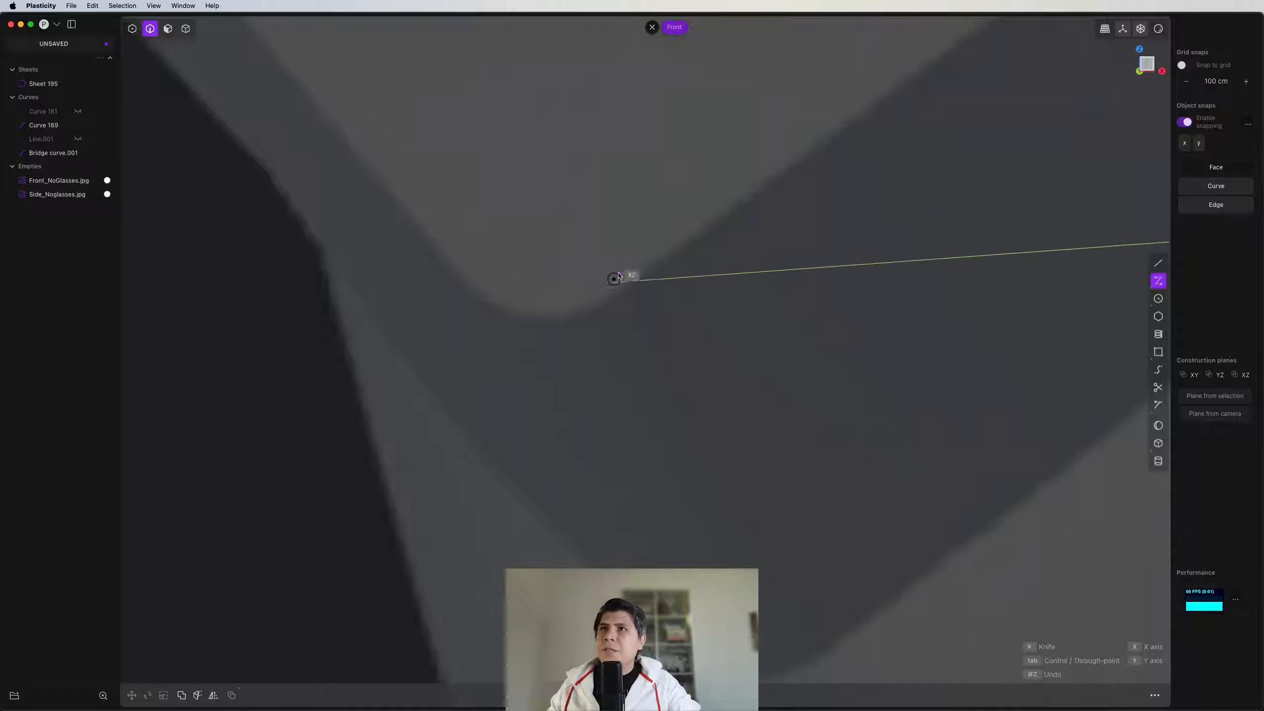
{"action": "scroll", "coordinate": [639, 275], "scroll_direction": "down", "scroll_amount": 5}
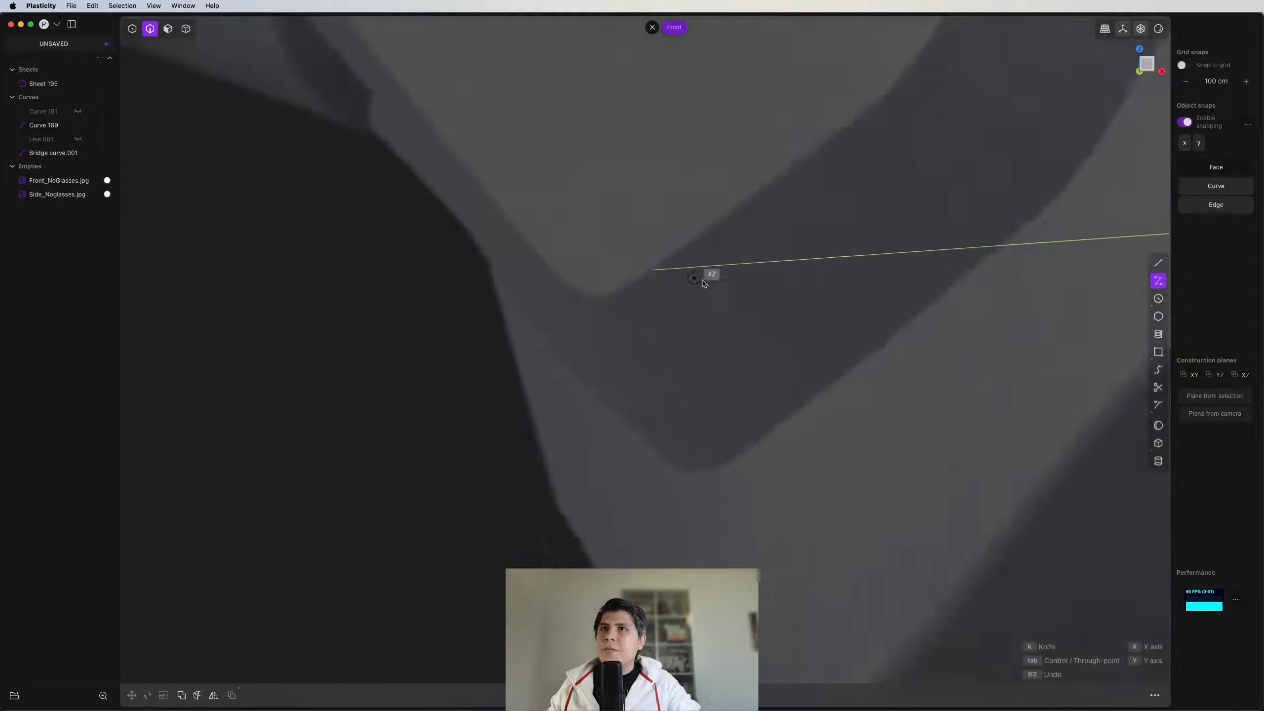
{"action": "middle_click_drag", "start_coordinate": [736, 285], "coordinate": [268, 247], "text": "shift"}
{"action": "middle_click_drag", "start_coordinate": [826, 291], "coordinate": [359, 286], "text": "shift"}
{"action": "middle_click_drag", "start_coordinate": [891, 295], "coordinate": [407, 289], "text": "shift"}
{"action": "scroll", "coordinate": [840, 277], "scroll_direction": "up", "scroll_amount": 3}
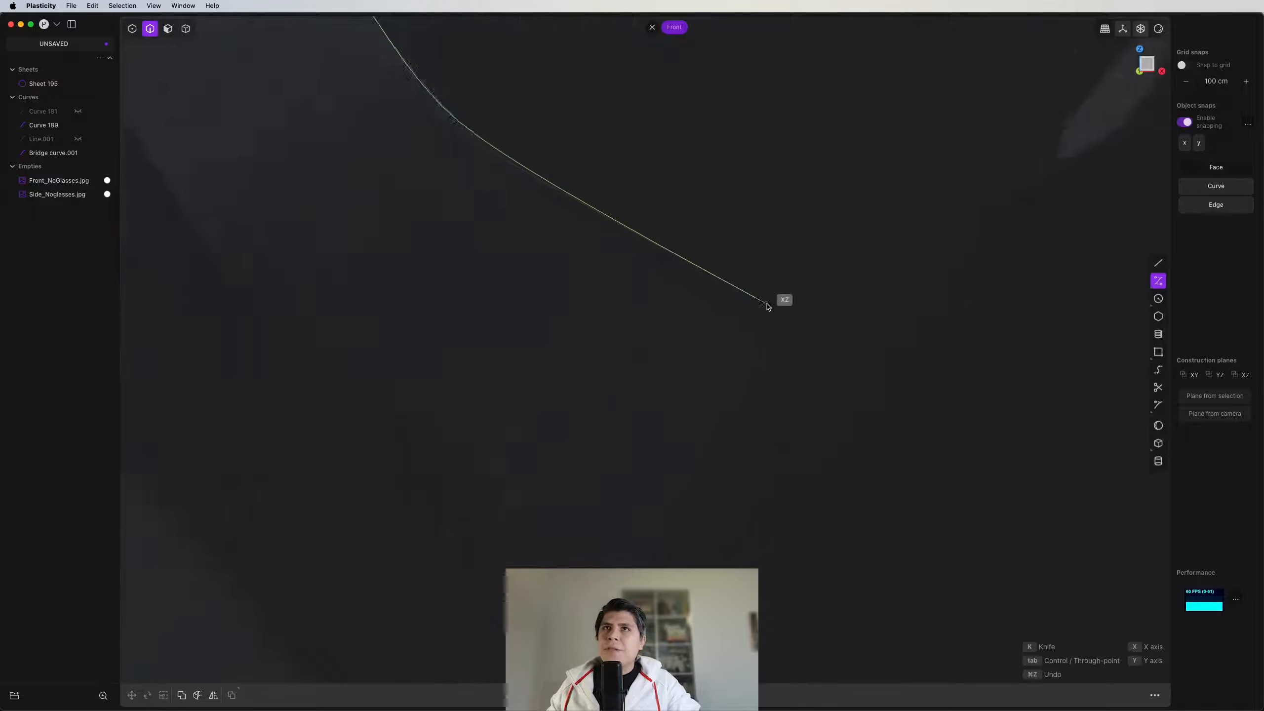
{"action": "left_click", "coordinate": [746, 343]}
{"action": "right_click", "coordinate": [747, 343]}
Step: In the right view, start a control-point curve on the face's front contour level with the front curve's upper end, tracing down to the recess bend
{"action": "scroll", "coordinate": [746, 344], "scroll_direction": "down", "scroll_amount": 10}
{"action": "key", "text": "3"}
{"action": "middle_click_drag", "start_coordinate": [558, 331], "coordinate": [896, 384], "text": "shift"}
{"action": "key", "text": "ctrl+super+c"}
{"action": "middle_click_drag", "start_coordinate": [478, 363], "coordinate": [858, 294], "text": "shift"}
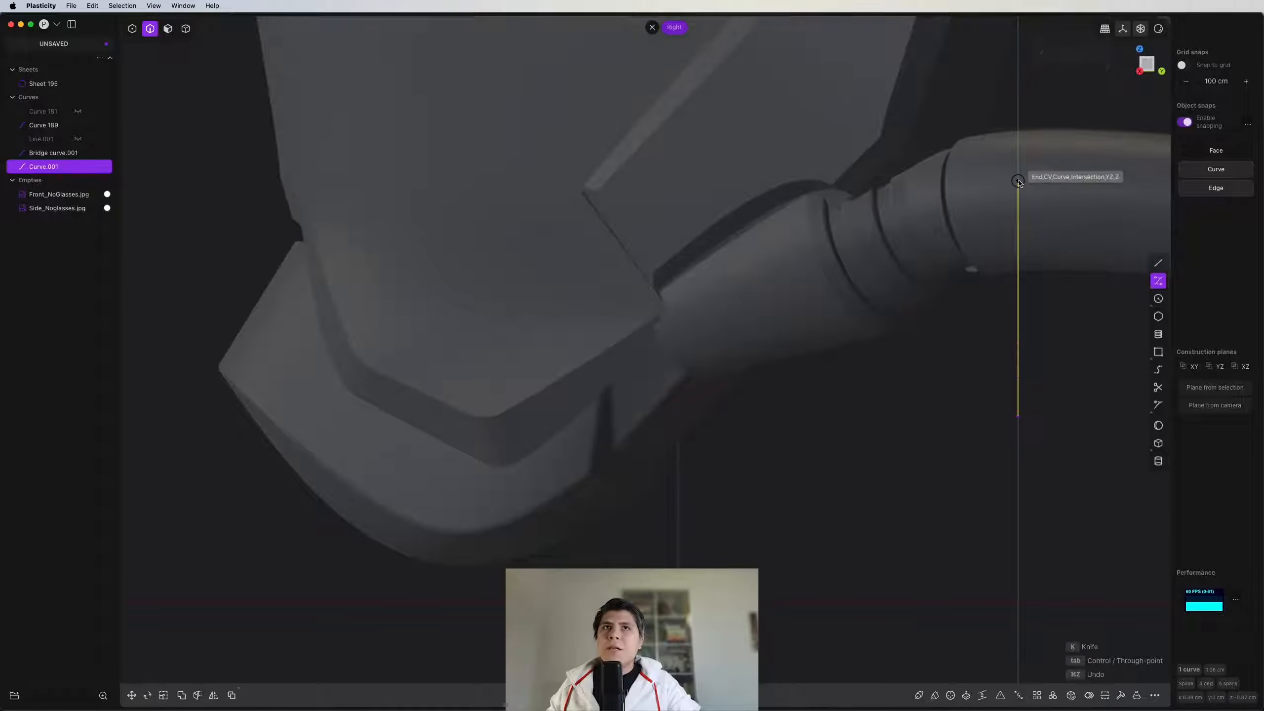
{"action": "middle_click_drag", "start_coordinate": [544, 230], "coordinate": [753, 242], "text": "shift"}
{"action": "scroll", "coordinate": [563, 215], "scroll_direction": "up", "scroll_amount": 5}
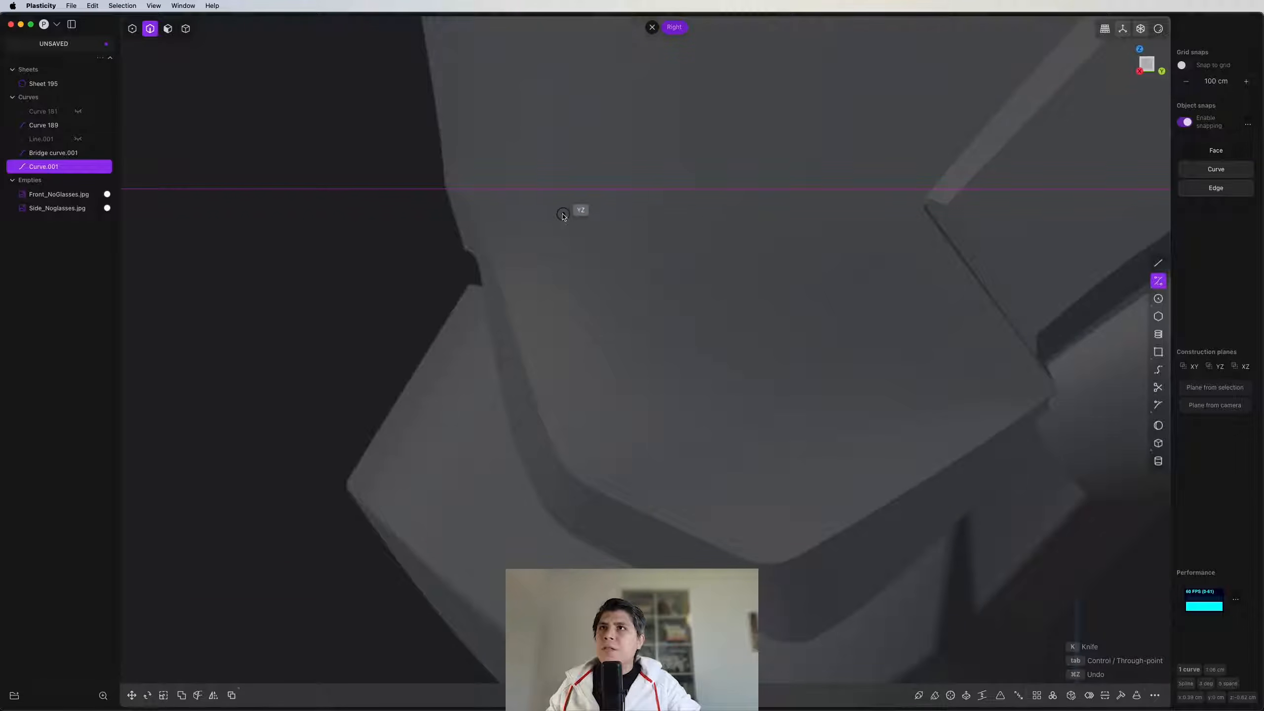
{"action": "left_click", "coordinate": [446, 195]}
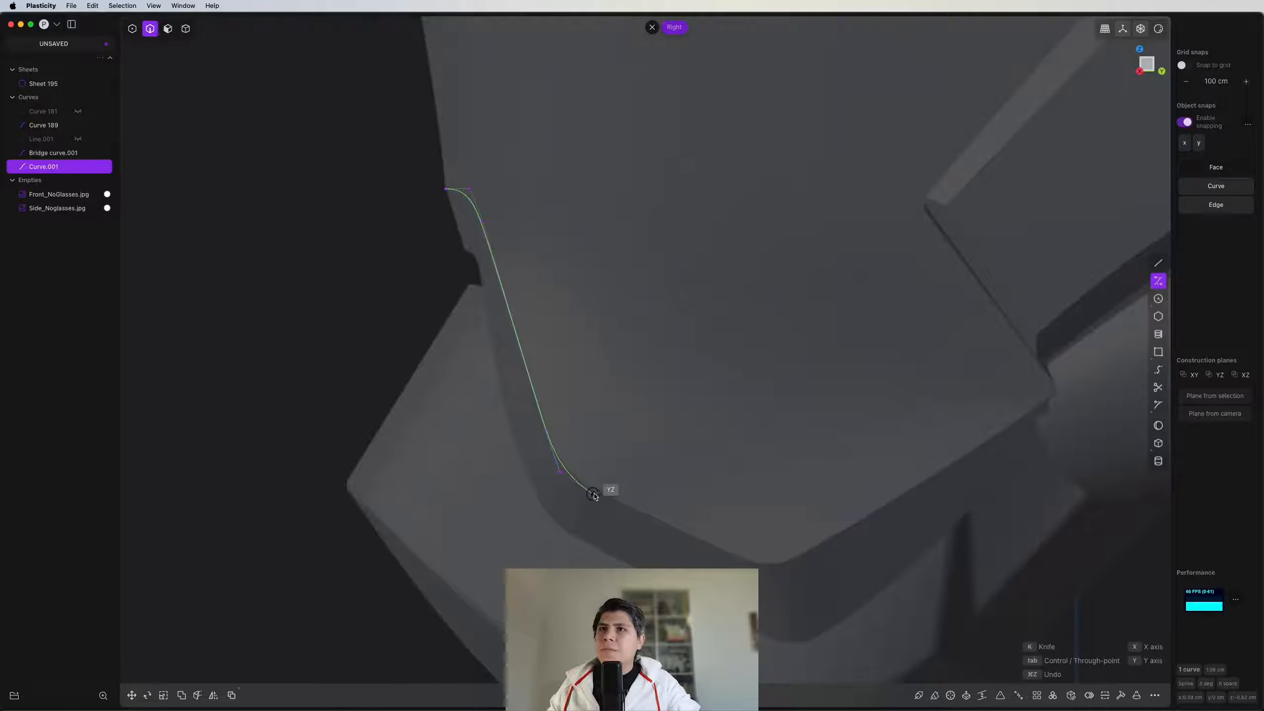
{"action": "left_click", "coordinate": [592, 493]}
Step: Extend the side-view curve along the recess's lower edge and finish it just before the rounded bottom corner
{"action": "scroll", "coordinate": [776, 566], "scroll_direction": "down", "scroll_amount": 3}
{"action": "middle_click_drag", "start_coordinate": [776, 565], "coordinate": [390, 359], "text": "shift"}
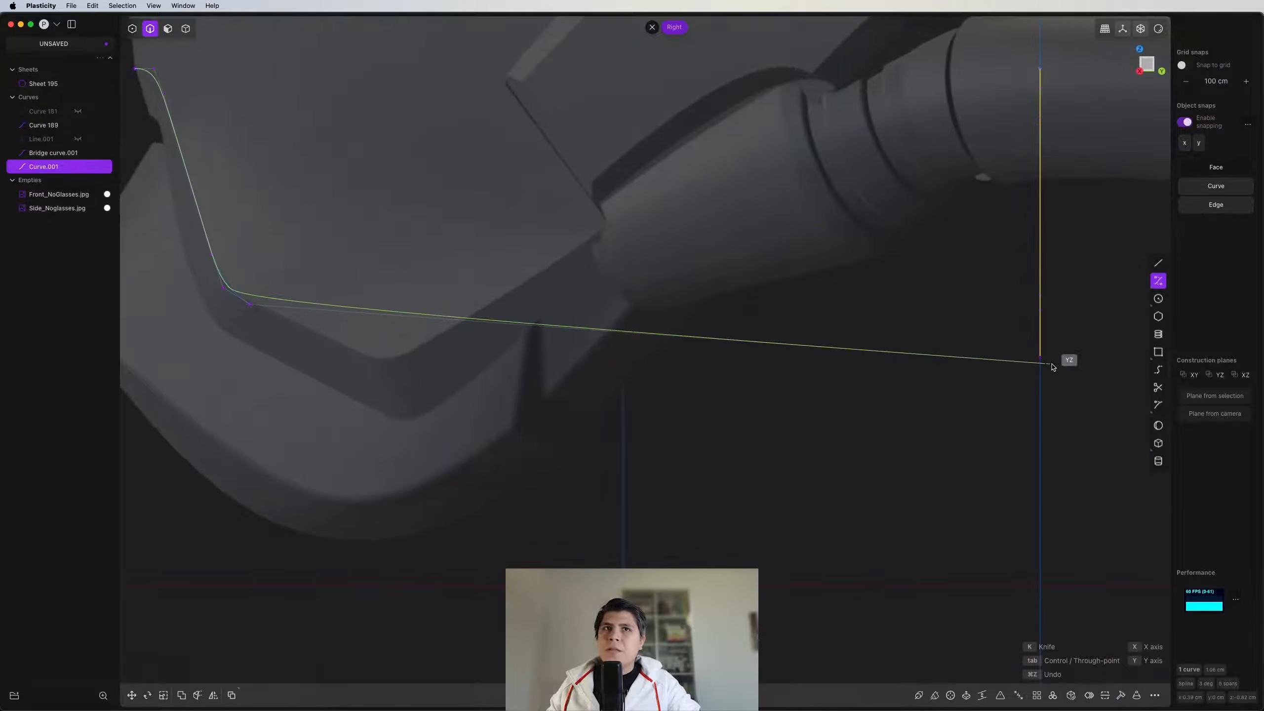
{"action": "scroll", "coordinate": [488, 339], "scroll_direction": "up", "scroll_amount": 8}
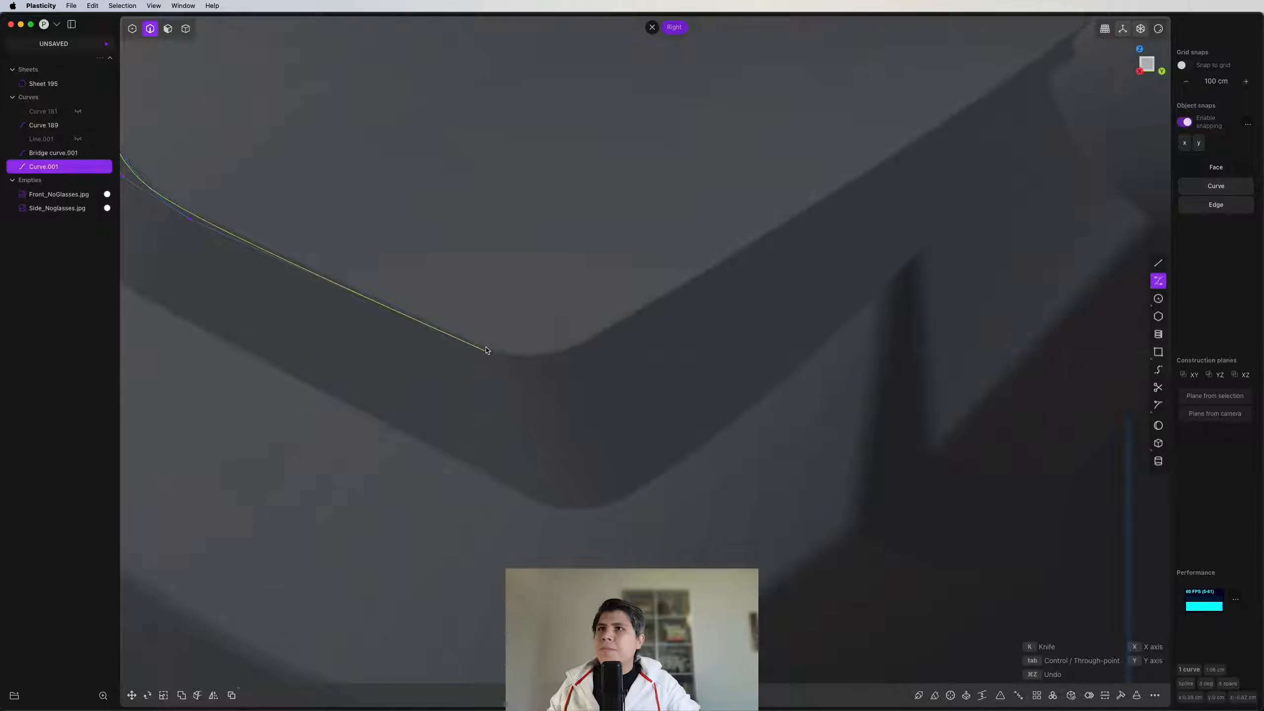
{"action": "key", "text": "Return"}
{"action": "scroll", "coordinate": [486, 351], "scroll_direction": "down", "scroll_amount": 5}
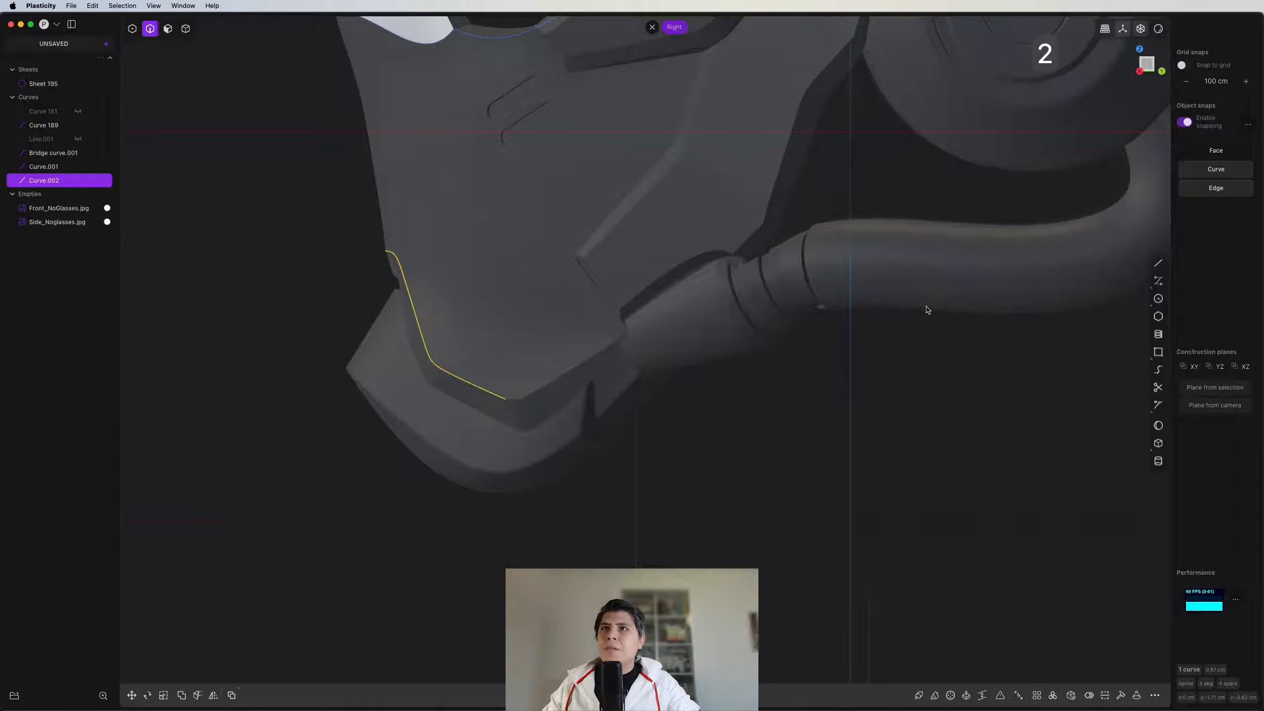
Step: Combine the front-view and side-view recess curves into one 3D curve
{"action": "left_click_drag", "start_coordinate": [926, 310], "coordinate": [383, 374]}
{"action": "scroll", "coordinate": [383, 374], "scroll_direction": "down", "scroll_amount": 5}
{"action": "middle_click_drag", "start_coordinate": [387, 375], "coordinate": [551, 371]}
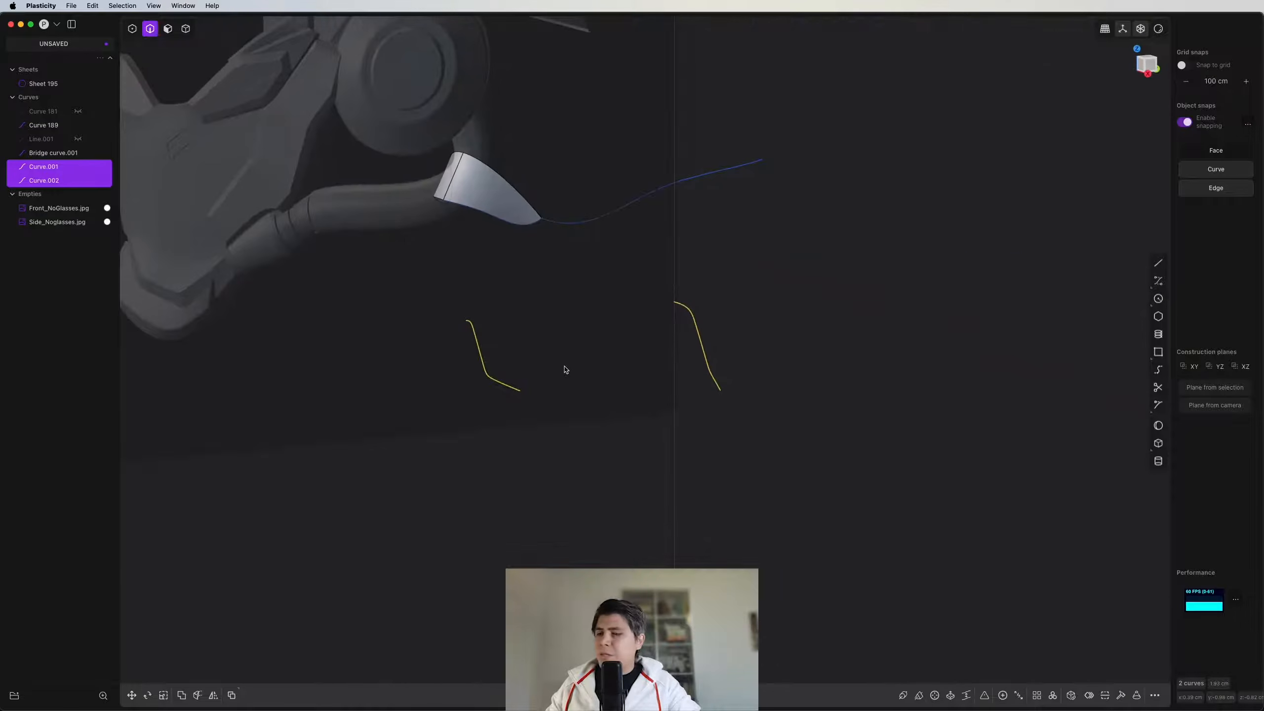
{"action": "key", "text": "shift+super+x"}
{"action": "scroll", "coordinate": [501, 385], "scroll_direction": "up", "scroll_amount": 3}
Step: Delete the two flat source curves, keeping only the combined 3D recess curve
{"action": "left_click", "coordinate": [476, 381]}
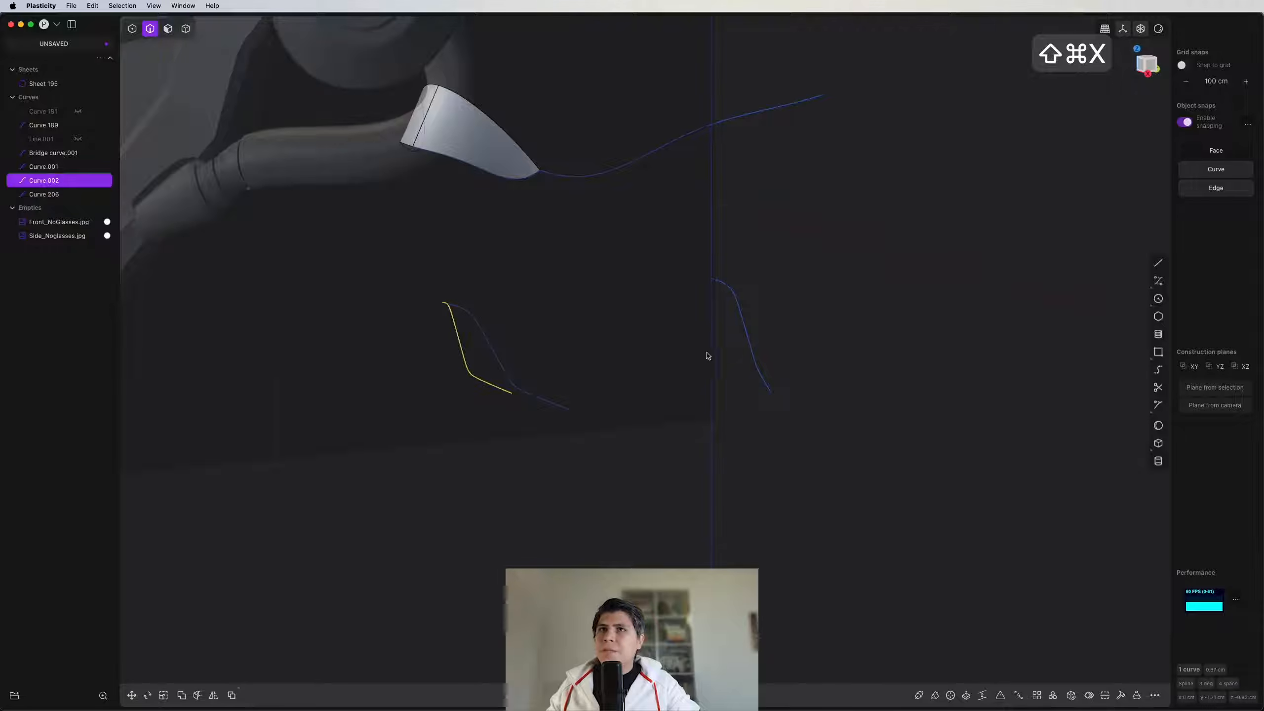
{"action": "left_click", "coordinate": [756, 350], "text": "shift"}
{"action": "key", "text": "x"}
{"action": "scroll", "coordinate": [597, 366], "scroll_direction": "down", "scroll_amount": 5}
{"action": "middle_click_drag", "start_coordinate": [581, 367], "coordinate": [646, 437]}
{"action": "middle_click_drag", "start_coordinate": [550, 412], "coordinate": [715, 284]}
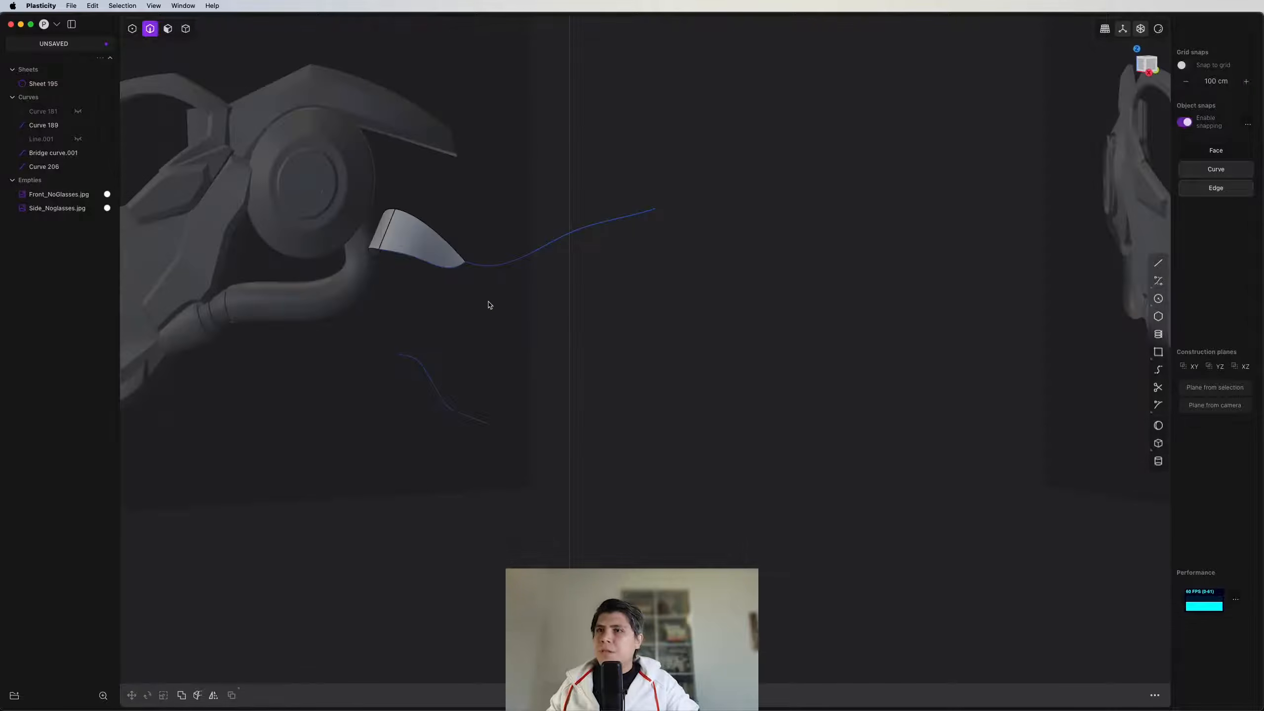
Step: In the right view, start a control-point curve at the cheek panel's upper rear corner and trace its rear edge down past the bends
{"action": "key", "text": "3"}
{"action": "key", "text": "ctrl+super+c"}
{"action": "scroll", "coordinate": [838, 234], "scroll_direction": "up", "scroll_amount": 10}
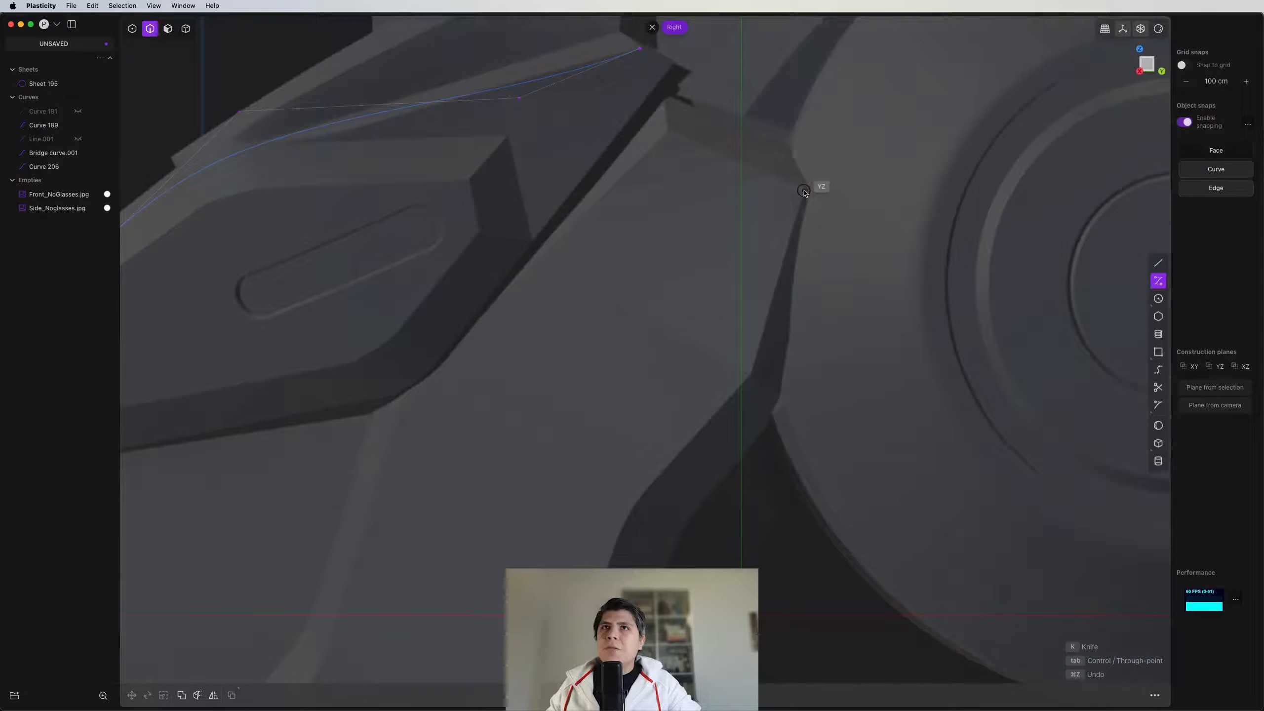
{"action": "left_click", "coordinate": [804, 192]}
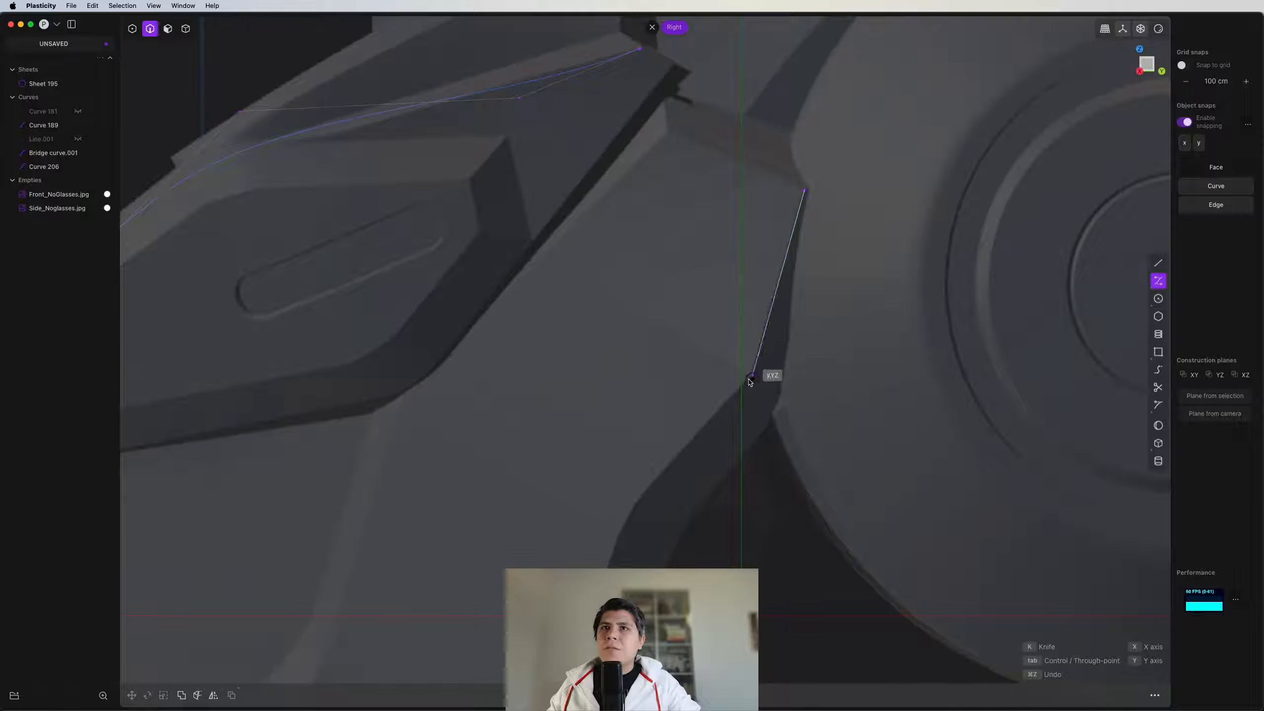
{"action": "left_click", "coordinate": [741, 384]}
{"action": "middle_click_drag", "start_coordinate": [693, 415], "coordinate": [827, 123], "text": "shift"}
{"action": "left_click", "coordinate": [769, 207]}
{"action": "left_click", "coordinate": [750, 238]}
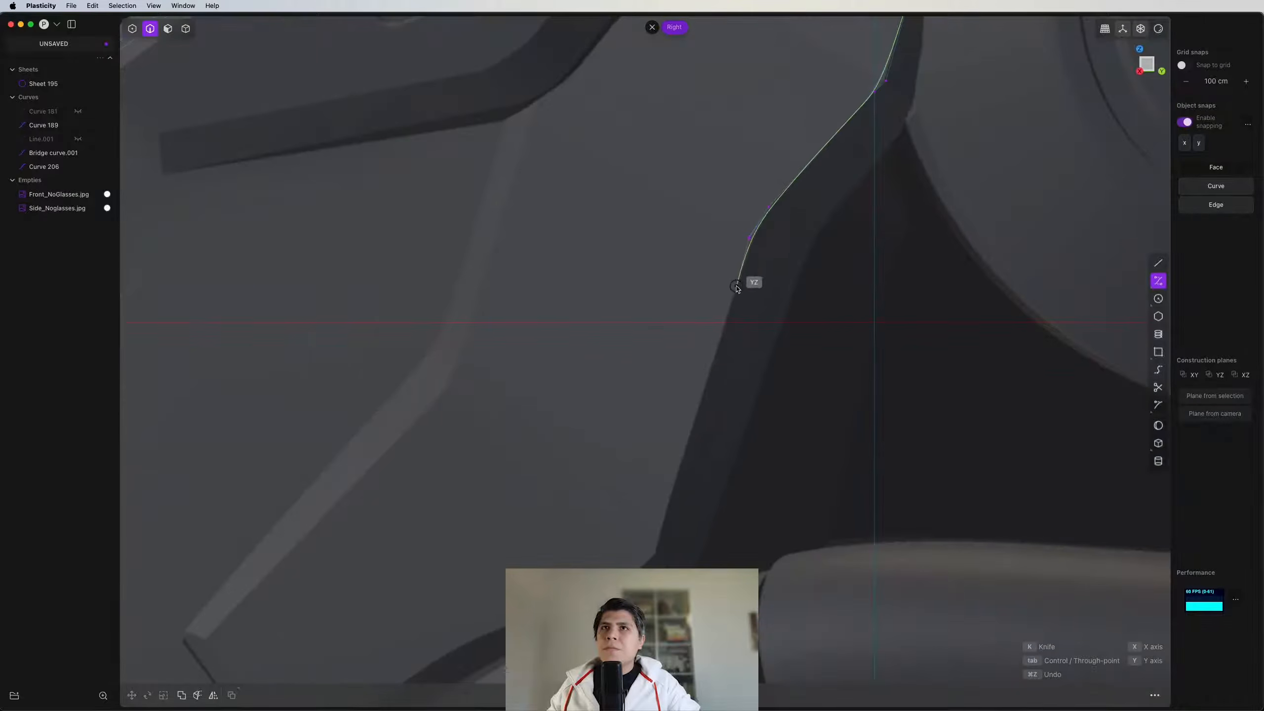
{"action": "left_click", "coordinate": [737, 286]}
Step: Continue the cheek curve around the lower rear corner and past the hose, finishing it just behind the recess's bottom corner
{"action": "middle_click_drag", "start_coordinate": [737, 288], "coordinate": [892, 24], "text": "shift"}
{"action": "left_click", "coordinate": [801, 301]}
{"action": "middle_click_drag", "start_coordinate": [383, 640], "coordinate": [761, 323], "text": "shift"}
{"action": "scroll", "coordinate": [762, 323], "scroll_direction": "down", "scroll_amount": 3}
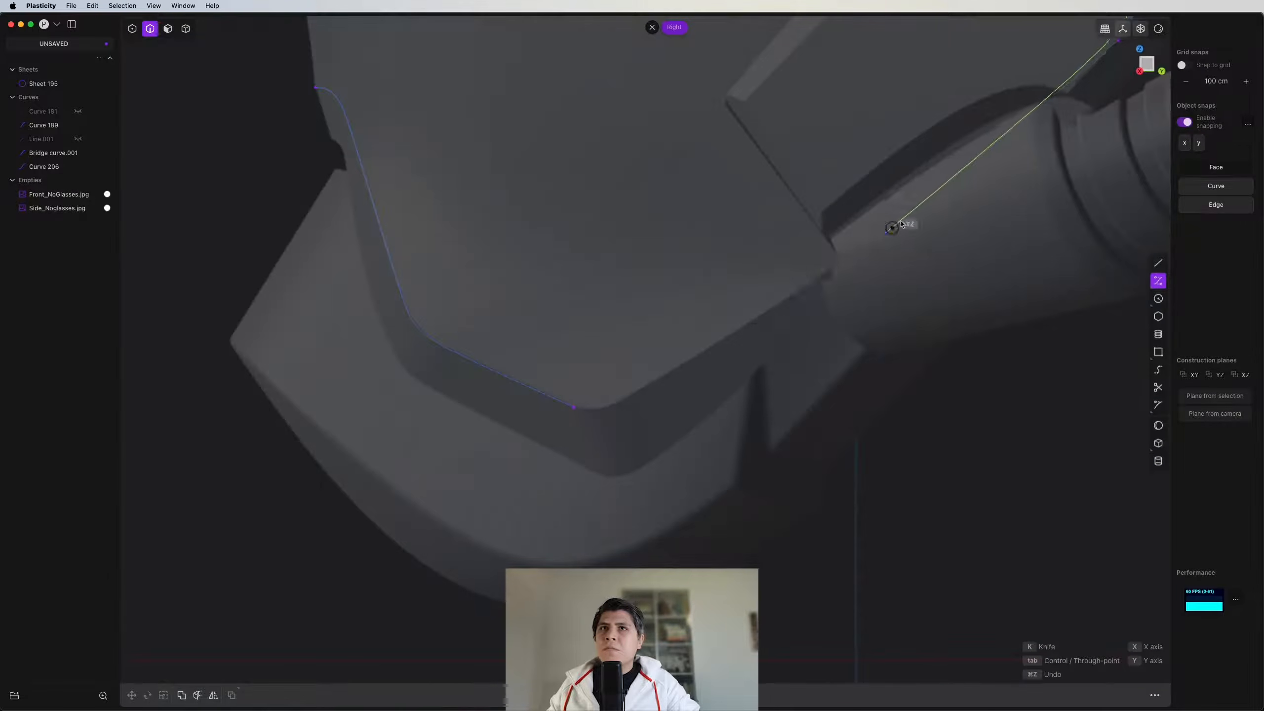
{"action": "left_click", "coordinate": [923, 203]}
{"action": "left_click", "coordinate": [621, 401]}
{"action": "right_click", "coordinate": [621, 401]}
{"action": "scroll", "coordinate": [642, 355], "scroll_direction": "down", "scroll_amount": 3}
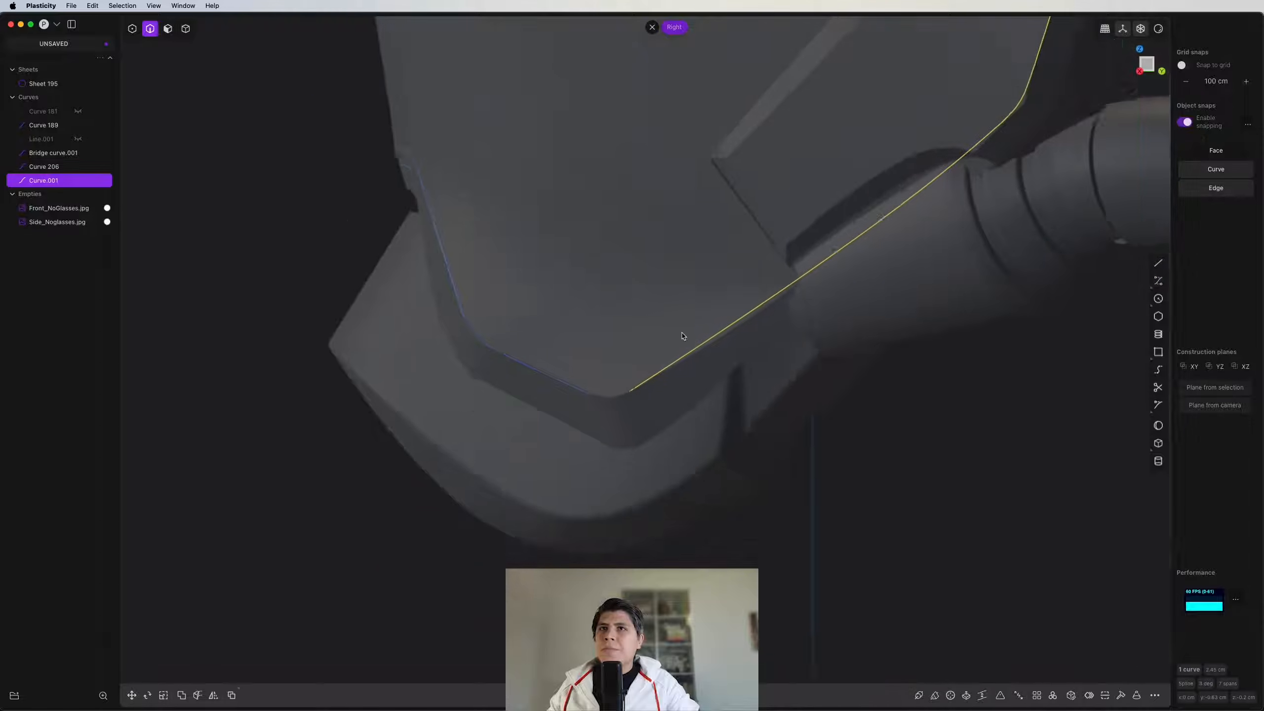
Step: Move the cheek curve's control point by the hose about -0.055 cm in Y and -0.054 cm in Z to fit the lower edge
{"action": "key", "text": "1"}
{"action": "scroll", "coordinate": [732, 314], "scroll_direction": "up", "scroll_amount": 4}
{"action": "left_click", "coordinate": [912, 214]}
{"action": "key", "text": "g"}
{"action": "key", "text": "g"}
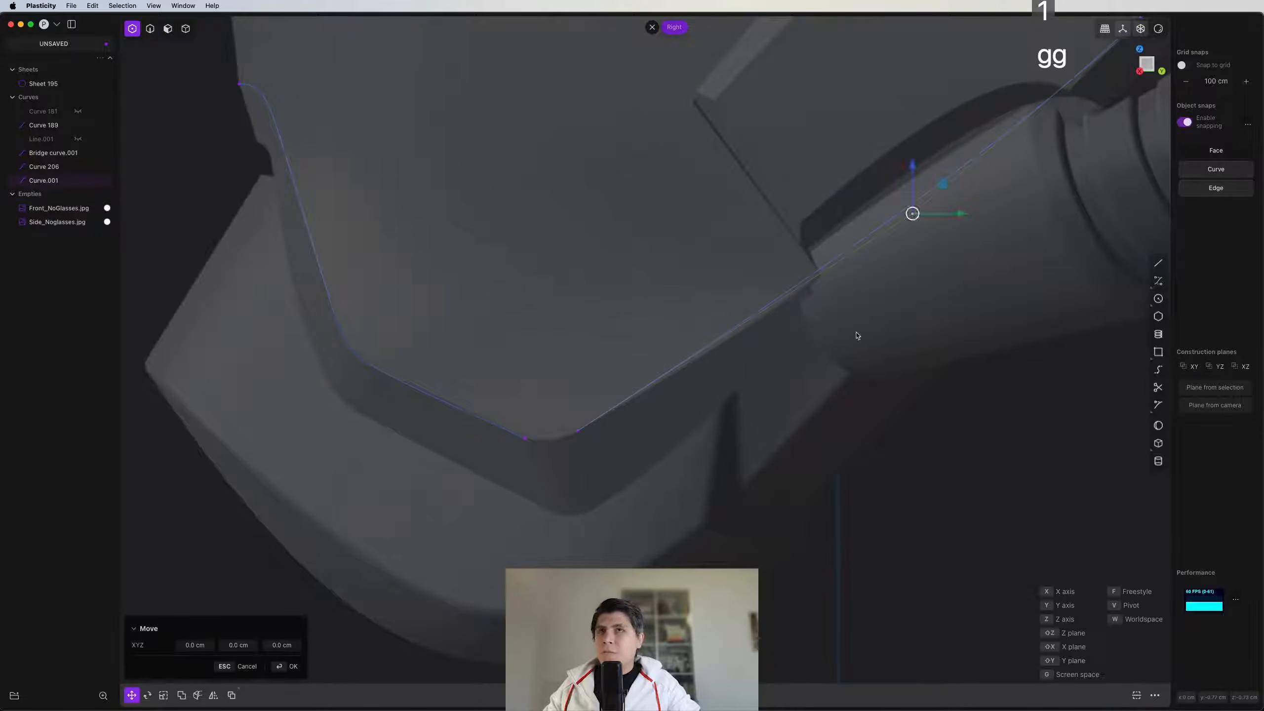
{"action": "key", "text": "2"}
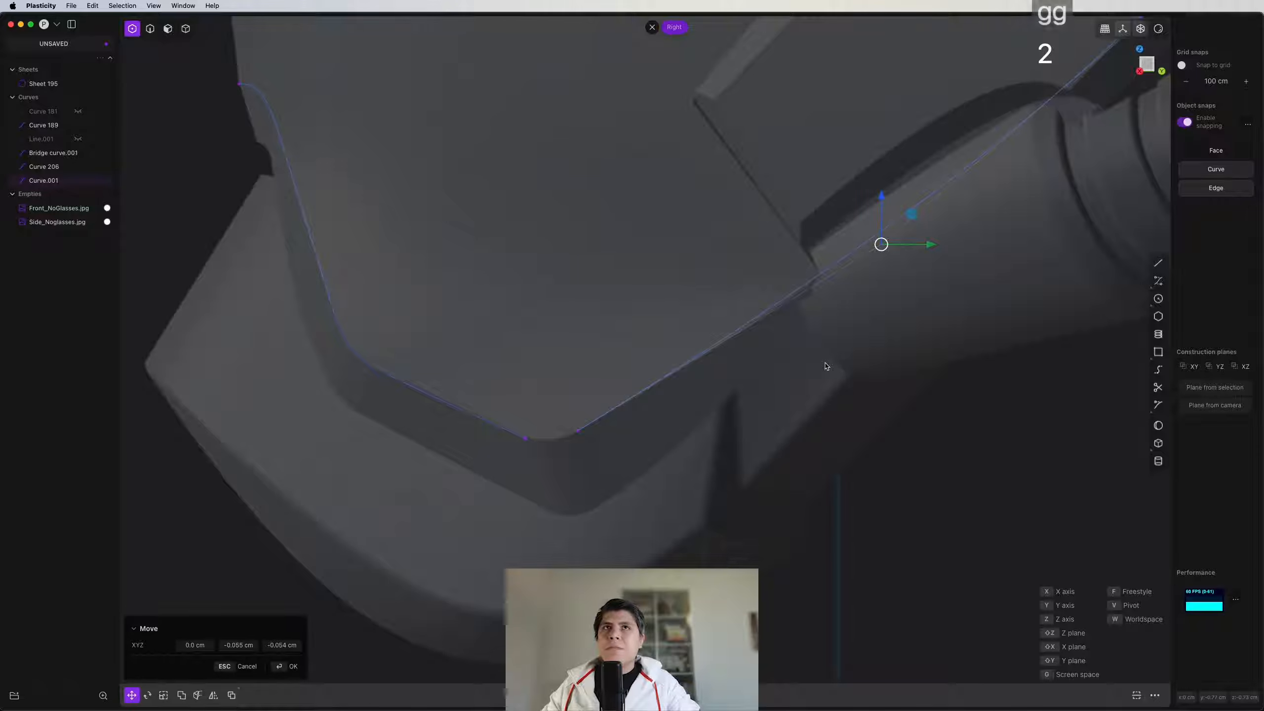
{"action": "scroll", "coordinate": [796, 384], "scroll_direction": "down", "scroll_amount": 5}
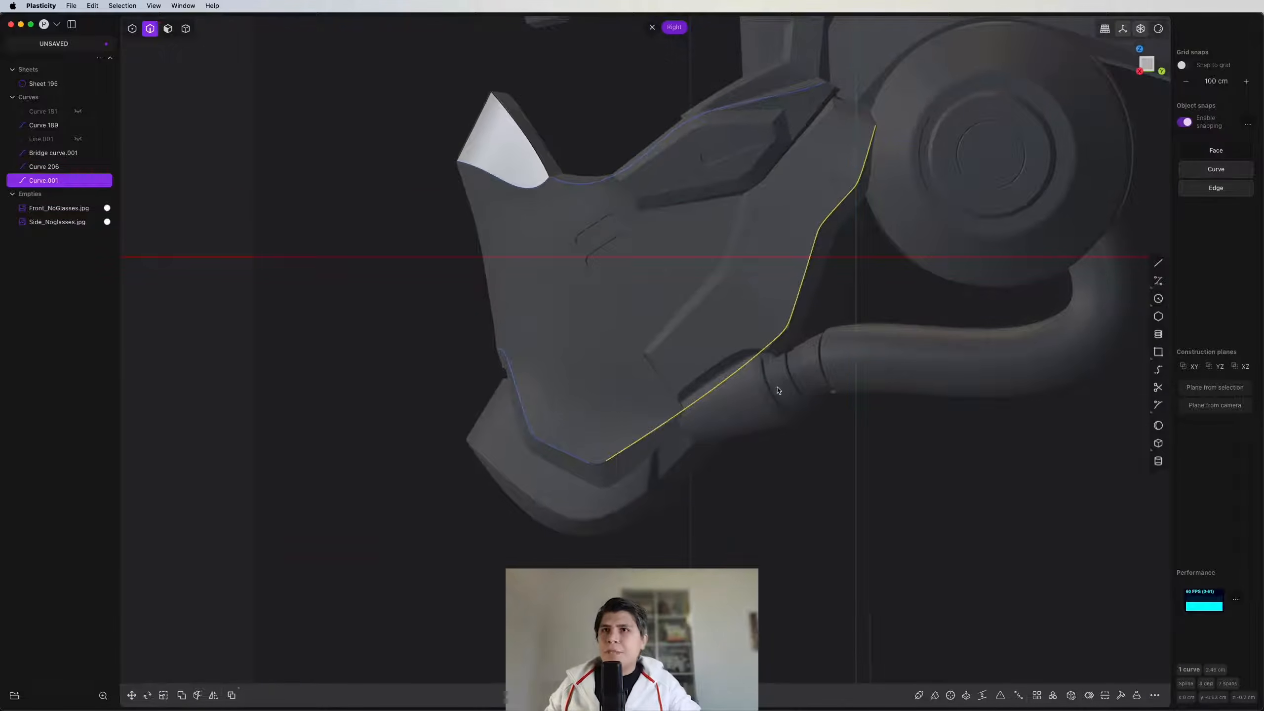
Step: In the front view, start a control-point curve at the cheek panel's upper outer corner, level with the side cheek curve's top endpoint
{"action": "middle_click_drag", "start_coordinate": [745, 445], "coordinate": [657, 435], "text": "shift"}
{"action": "scroll", "coordinate": [656, 428], "scroll_direction": "down", "scroll_amount": 2}
{"action": "key", "text": "1"}
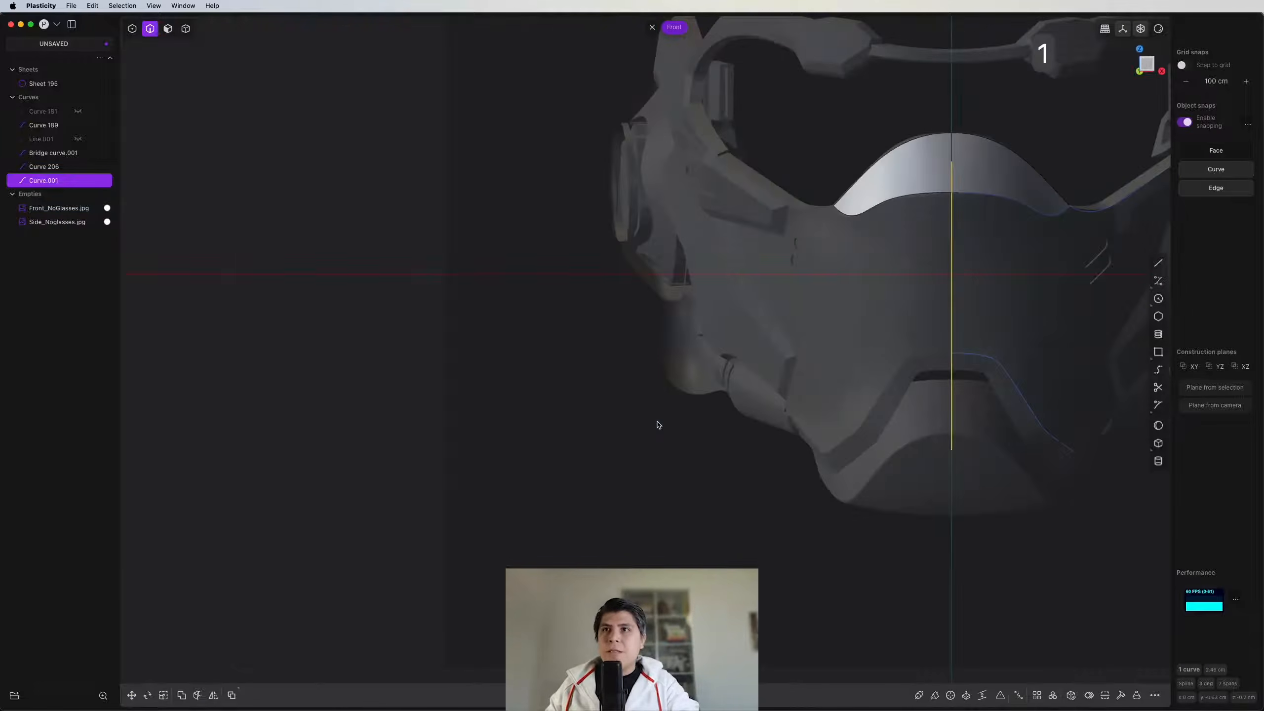
{"action": "key", "text": "ctrl+super+c"}
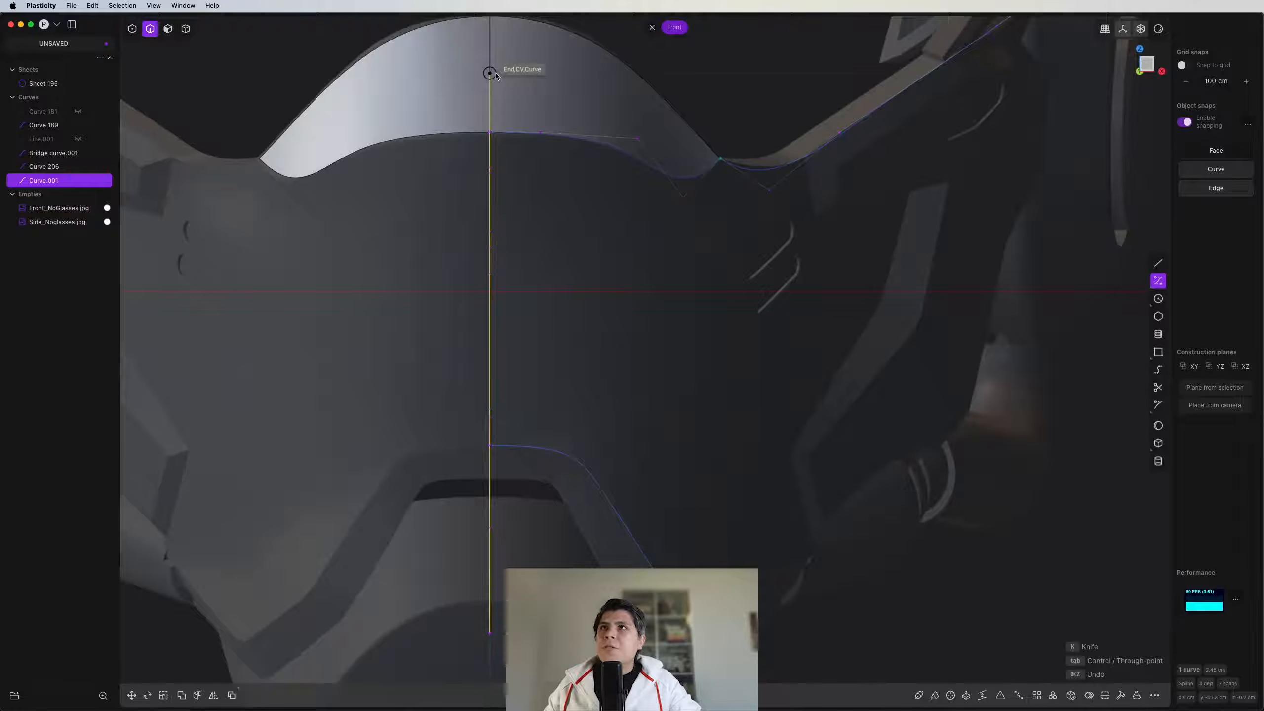
{"action": "middle_click_drag", "start_coordinate": [895, 72], "coordinate": [582, 251], "text": "shift"}
{"action": "scroll", "coordinate": [724, 101], "scroll_direction": "up", "scroll_amount": 3}
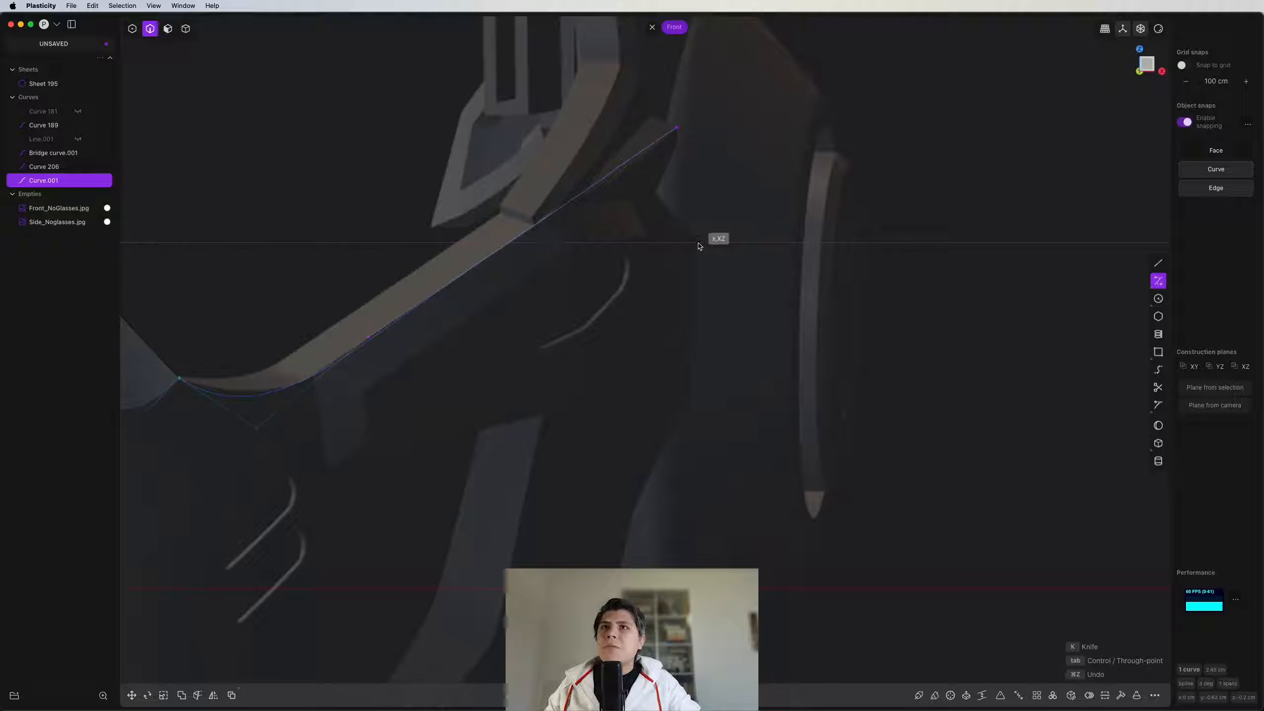
{"action": "scroll", "coordinate": [695, 246], "scroll_direction": "down", "scroll_amount": 4}
{"action": "middle_click_drag", "start_coordinate": [695, 247], "coordinate": [791, 214], "text": "shift"}
{"action": "scroll", "coordinate": [686, 261], "scroll_direction": "down", "scroll_amount": 1}
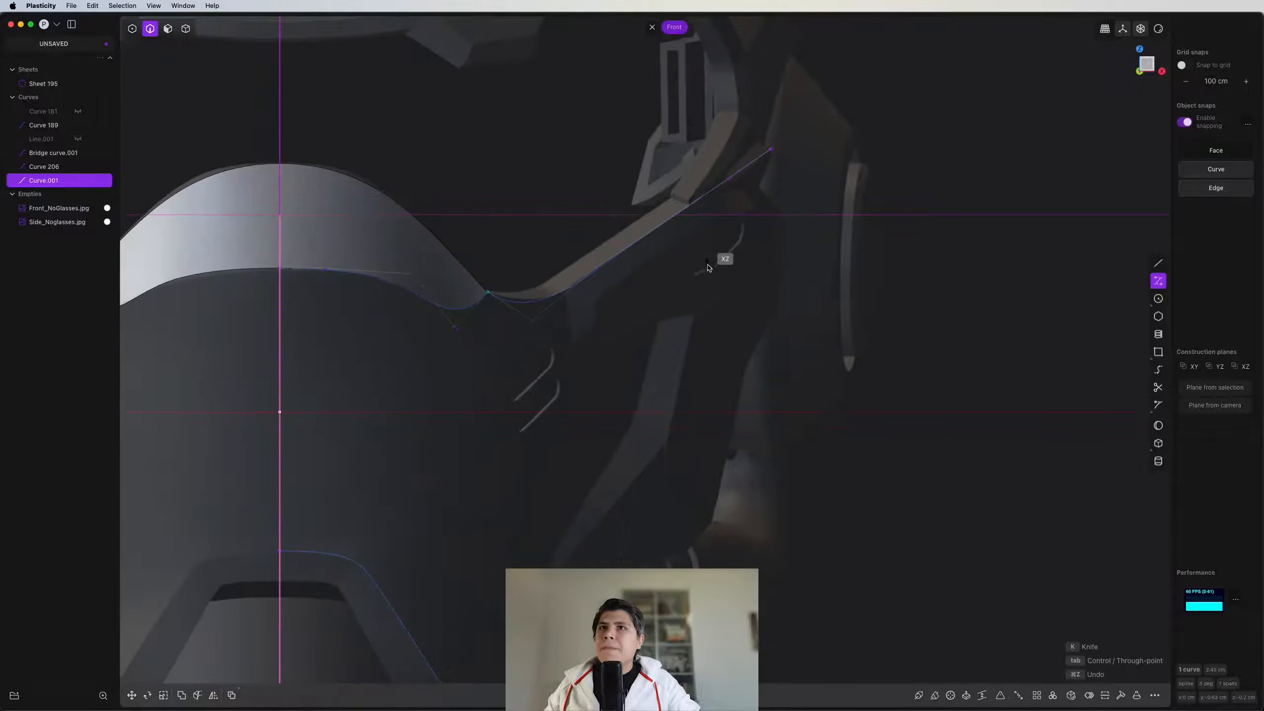
{"action": "middle_click_drag", "start_coordinate": [709, 276], "coordinate": [706, 248], "text": "shift"}
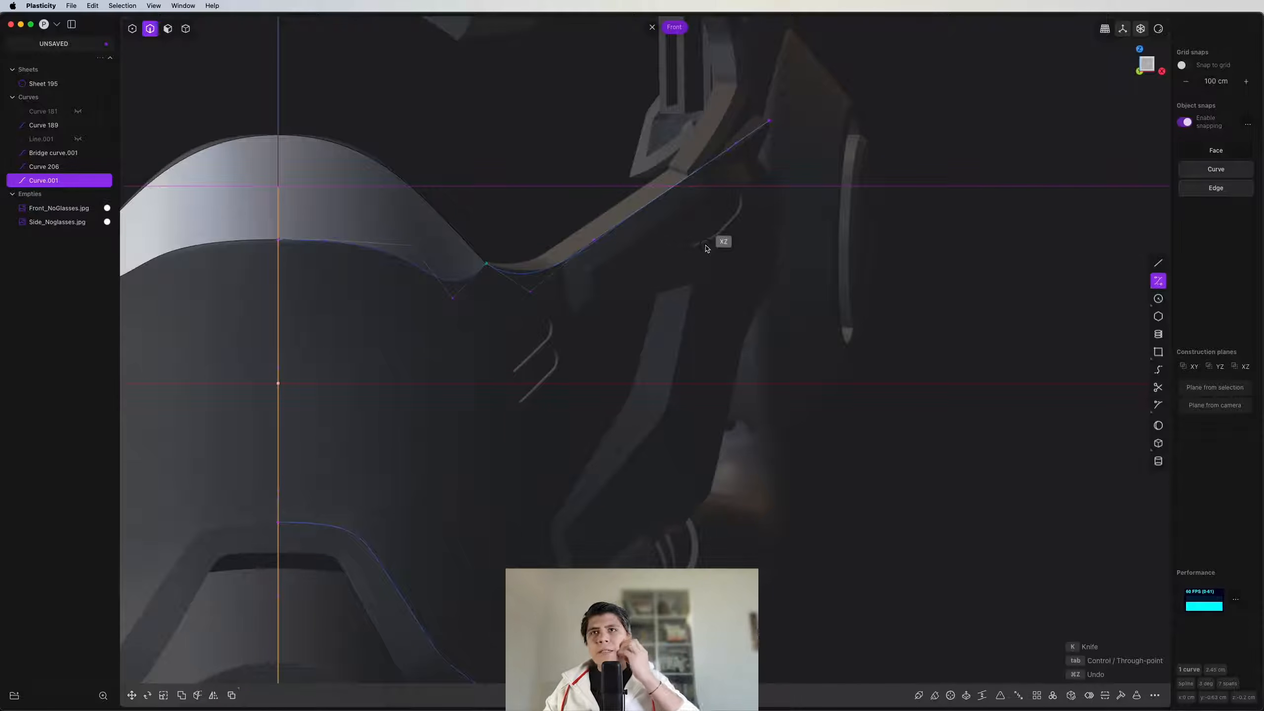
{"action": "scroll", "coordinate": [828, 227], "scroll_direction": "up", "scroll_amount": 5}
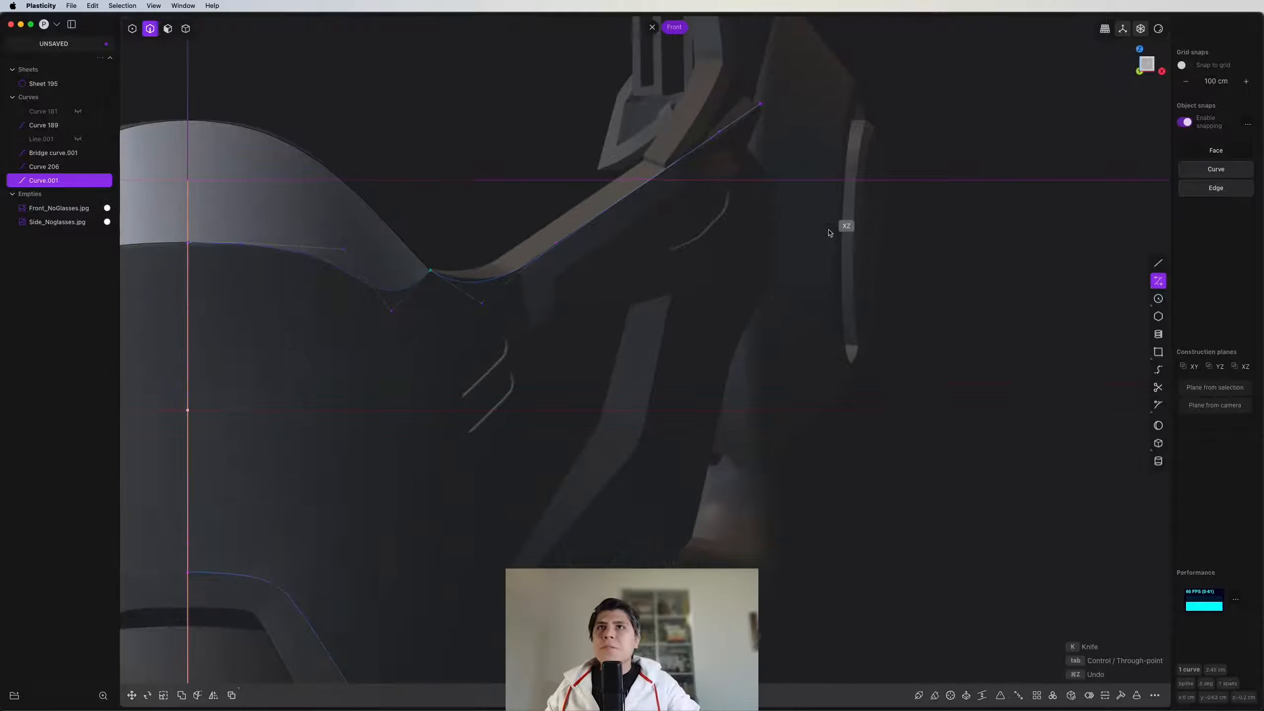
{"action": "middle_click_drag", "start_coordinate": [769, 175], "coordinate": [901, 260], "text": "shift"}
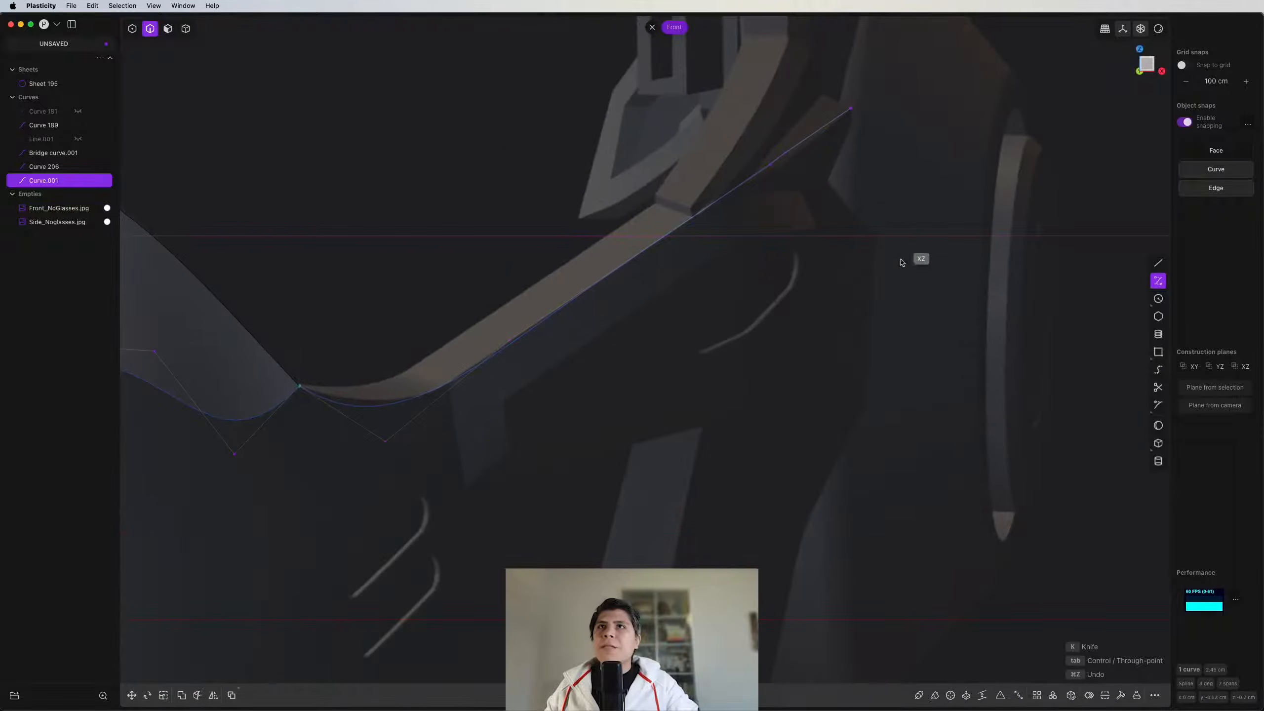
{"action": "left_click", "coordinate": [826, 237]}
{"action": "scroll", "coordinate": [861, 451], "scroll_direction": "down", "scroll_amount": 4}
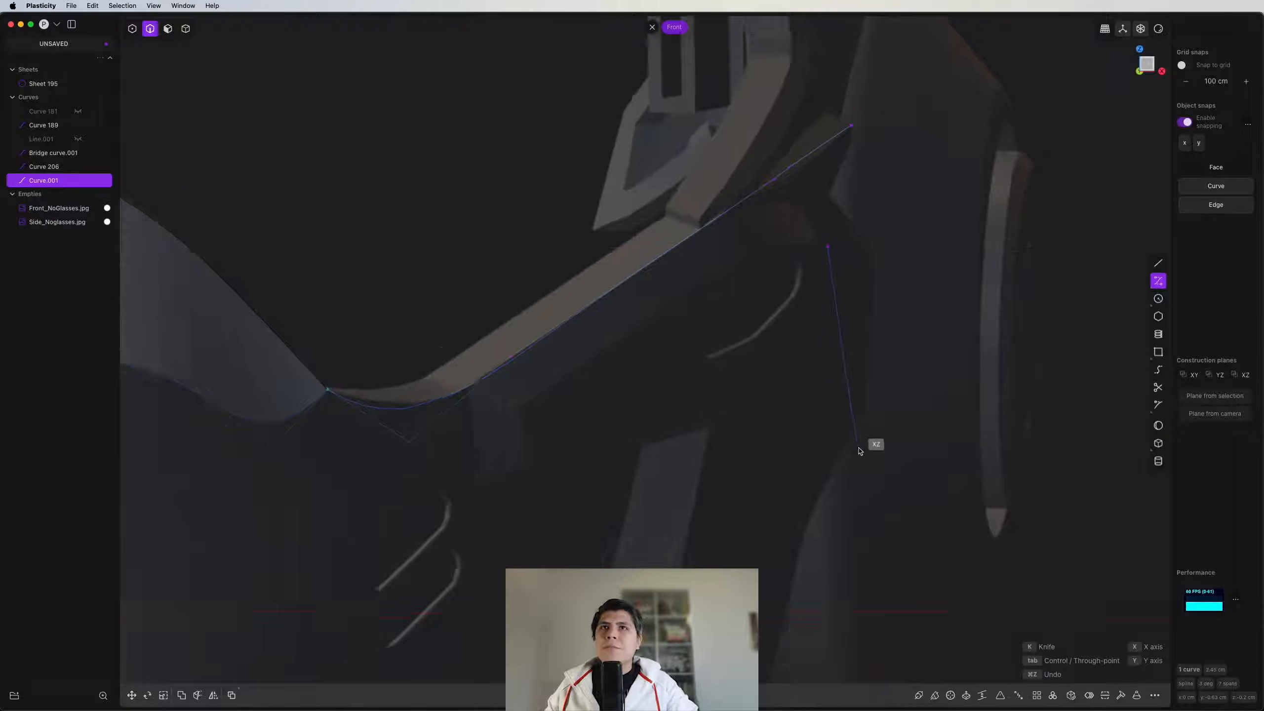
Step: Trace the cheek's outer edge down past the hose, finishing just outside the recess curve's lower end, level with the side curve's bottom endpoint
{"action": "middle_click_drag", "start_coordinate": [861, 450], "coordinate": [891, 272], "text": "shift"}
{"action": "middle_click_drag", "start_coordinate": [820, 353], "coordinate": [838, 262], "text": "shift"}
{"action": "left_click", "coordinate": [801, 387]}
{"action": "middle_click_drag", "start_coordinate": [801, 387], "coordinate": [831, 240], "text": "shift"}
{"action": "left_click", "coordinate": [695, 406]}
{"action": "middle_click_drag", "start_coordinate": [696, 406], "coordinate": [789, 336], "text": "shift"}
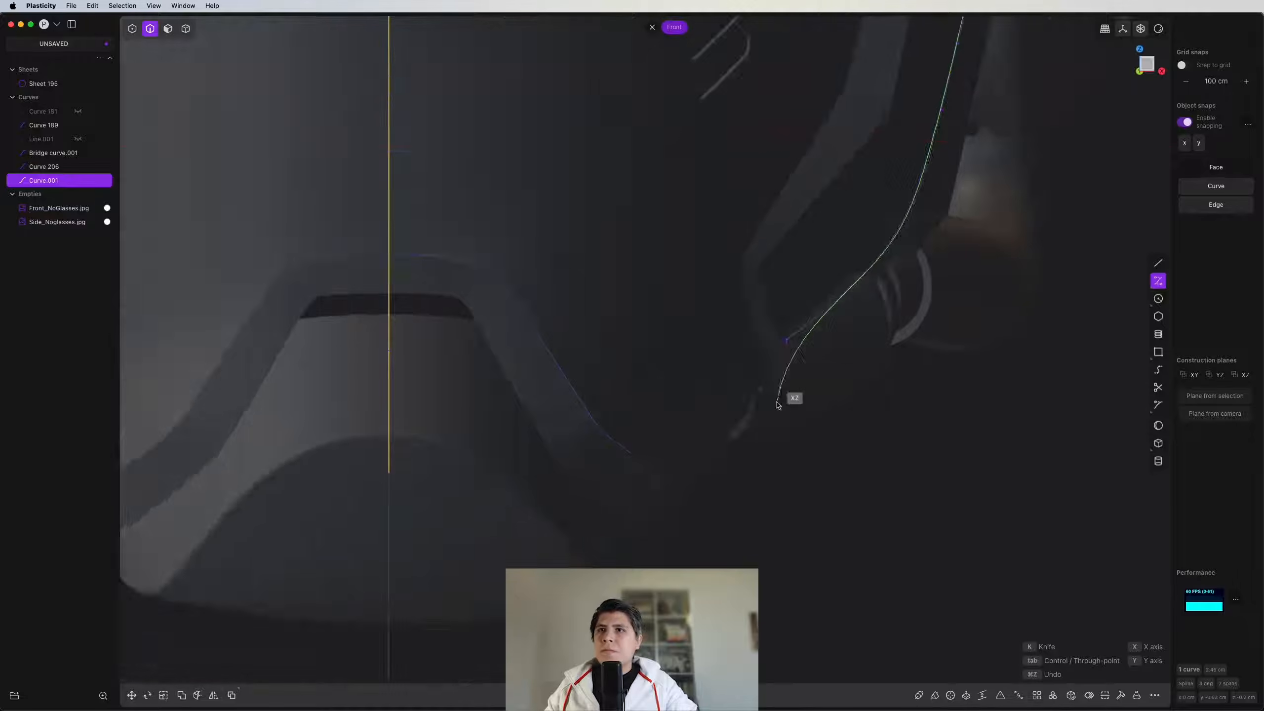
{"action": "scroll", "coordinate": [702, 463], "scroll_direction": "up", "scroll_amount": 5}
{"action": "scroll", "coordinate": [670, 442], "scroll_direction": "down", "scroll_amount": 5}
{"action": "middle_click_drag", "start_coordinate": [657, 437], "coordinate": [883, 344], "text": "shift"}
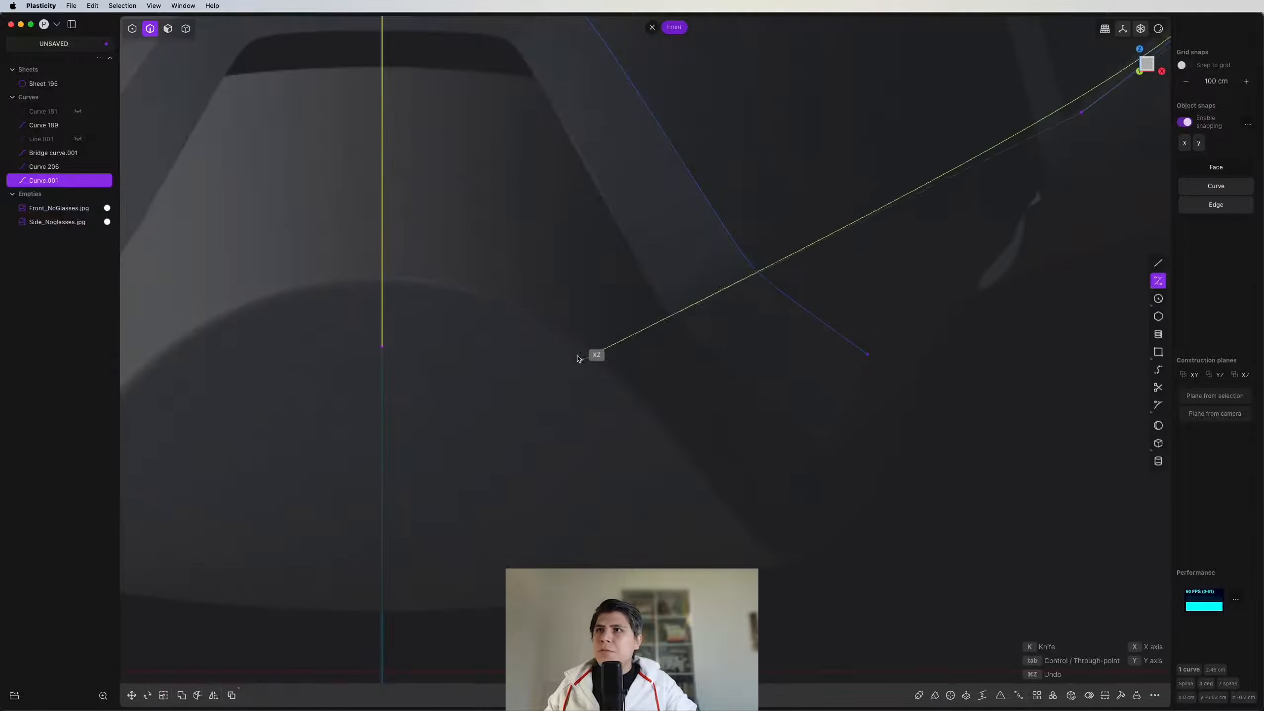
{"action": "left_click", "coordinate": [382, 346]}
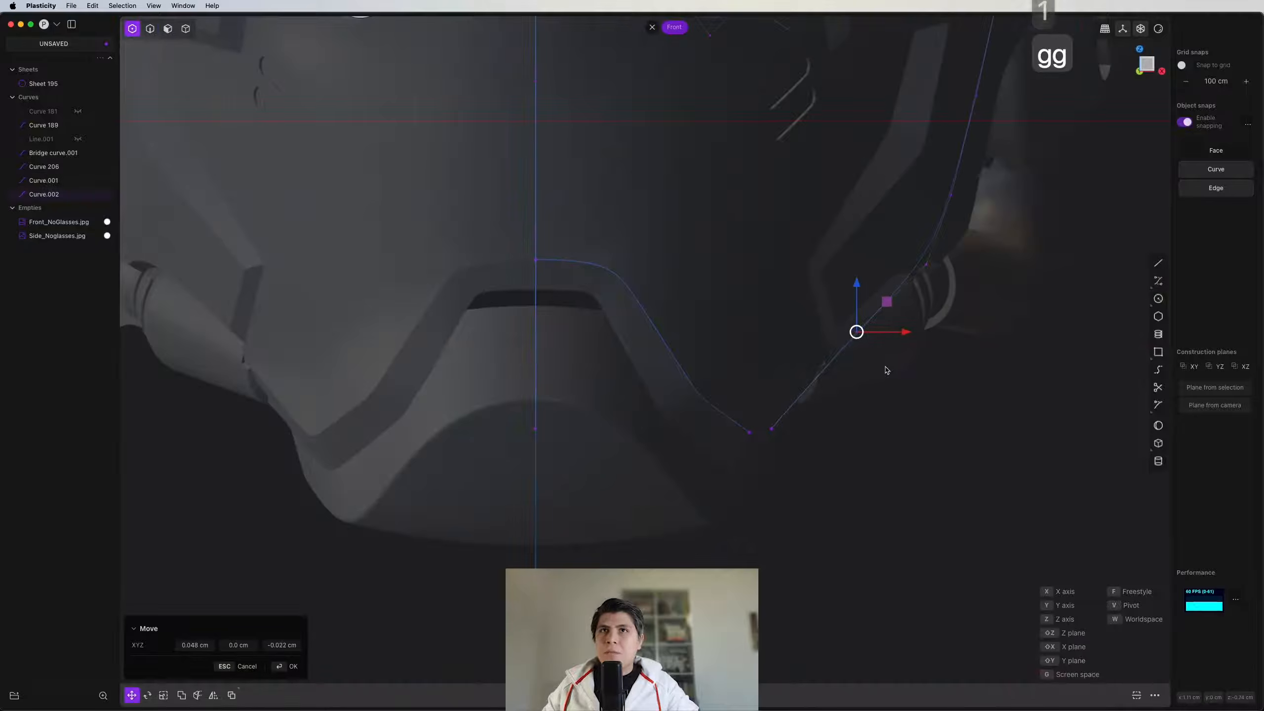
Step: Move the front cheek curve's control point by the hose about 0.048 cm in X and -0.022 cm in Z
{"action": "left_click", "coordinate": [887, 373]}
{"action": "key", "text": "2"}
{"action": "scroll", "coordinate": [898, 372], "scroll_direction": "down", "scroll_amount": 5}
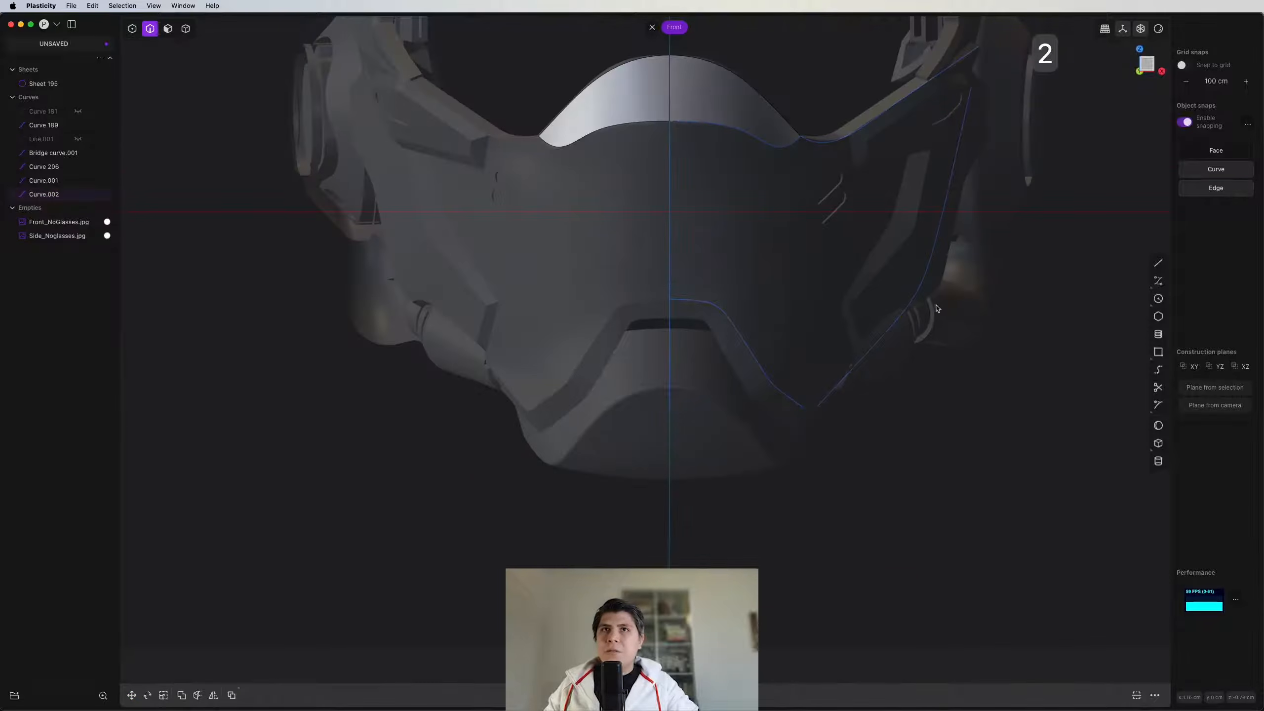
Step: Combine the front and side cheek curves into a single 3D curve by projecting them together
{"action": "left_click", "coordinate": [908, 302]}
{"action": "scroll", "coordinate": [894, 286], "scroll_direction": "down", "scroll_amount": 5}
{"action": "left_click", "coordinate": [769, 248], "text": "shift"}
{"action": "scroll", "coordinate": [769, 249], "scroll_direction": "down", "scroll_amount": 5}
{"action": "middle_click_drag", "start_coordinate": [769, 249], "coordinate": [545, 312]}
{"action": "scroll", "coordinate": [545, 312], "scroll_direction": "up", "scroll_amount": 5}
{"action": "scroll", "coordinate": [544, 312], "scroll_direction": "up", "scroll_amount": 5}
{"action": "type", "text": "f"}
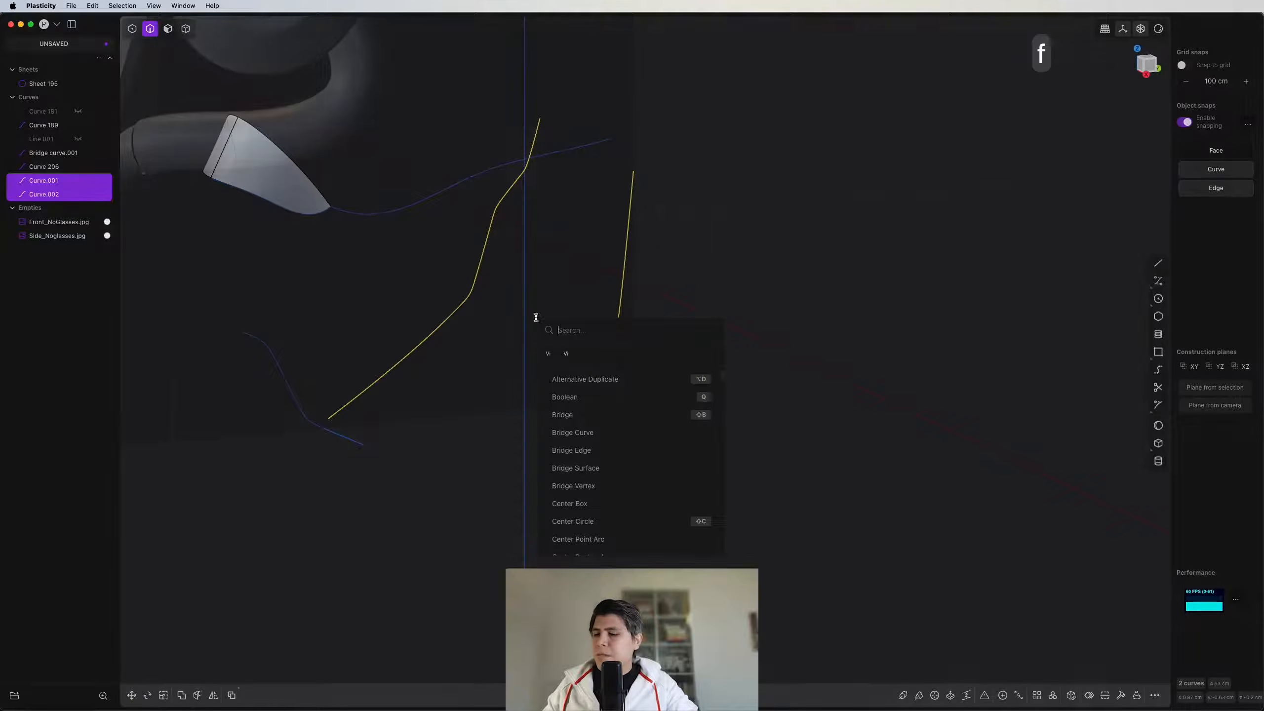
{"action": "type", "text": "pro"}
{"action": "left_click", "coordinate": [607, 442]}
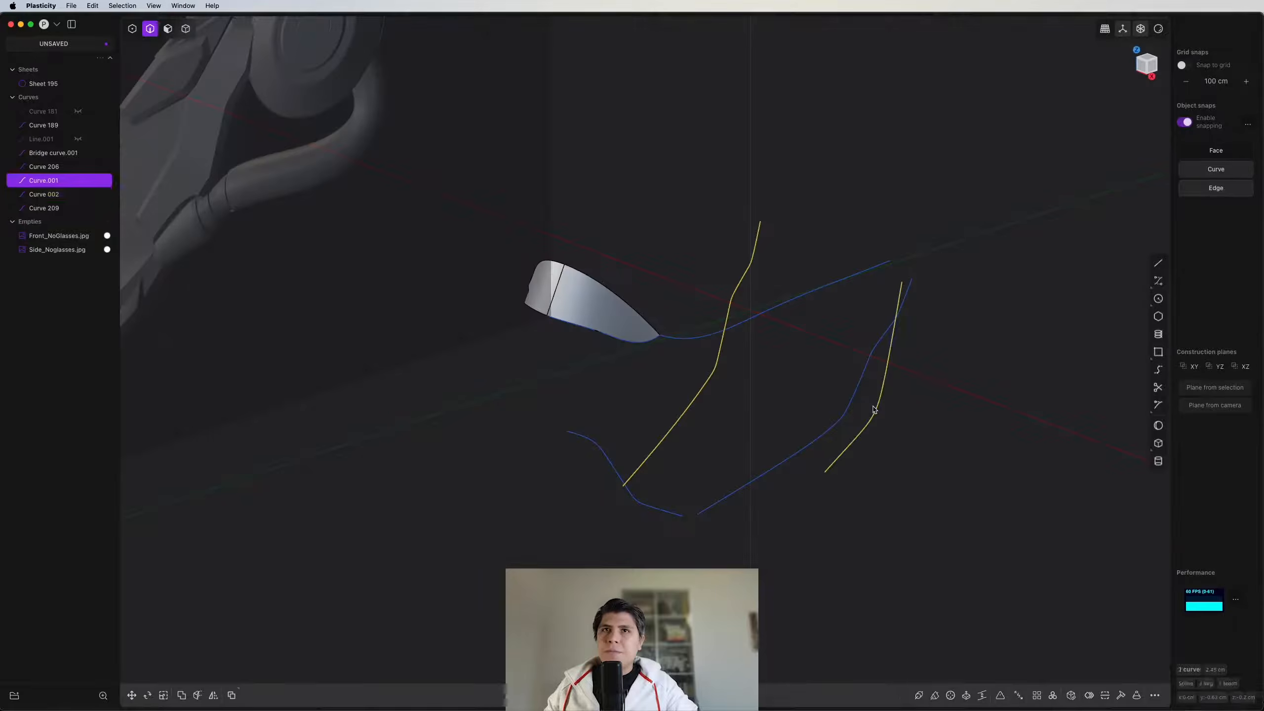
Step: Delete the two flat cheek source curves, keeping the combined 3D cheek curve
{"action": "left_click", "coordinate": [875, 412], "text": "shift"}
{"action": "scroll", "coordinate": [867, 413], "scroll_direction": "up", "scroll_amount": 5}
{"action": "key", "text": "x"}
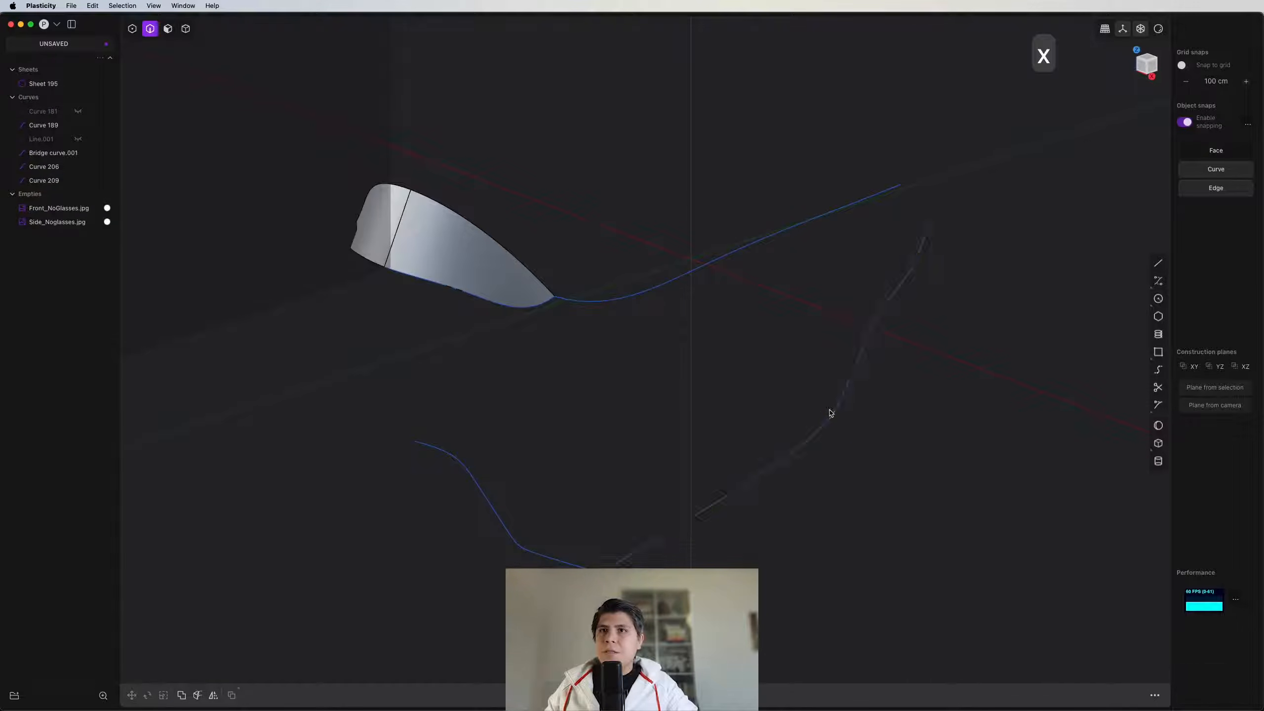
Step: Bridge the neighbouring lower ends of the recess curve and the 3D cheek curve with G1 continuity at both ends
{"action": "left_click", "coordinate": [830, 411]}
{"action": "scroll", "coordinate": [776, 406], "scroll_direction": "down", "scroll_amount": 4}
{"action": "middle_click_drag", "start_coordinate": [703, 406], "coordinate": [606, 389]}
{"action": "scroll", "coordinate": [578, 414], "scroll_direction": "up", "scroll_amount": 8}
{"action": "key", "text": "1"}
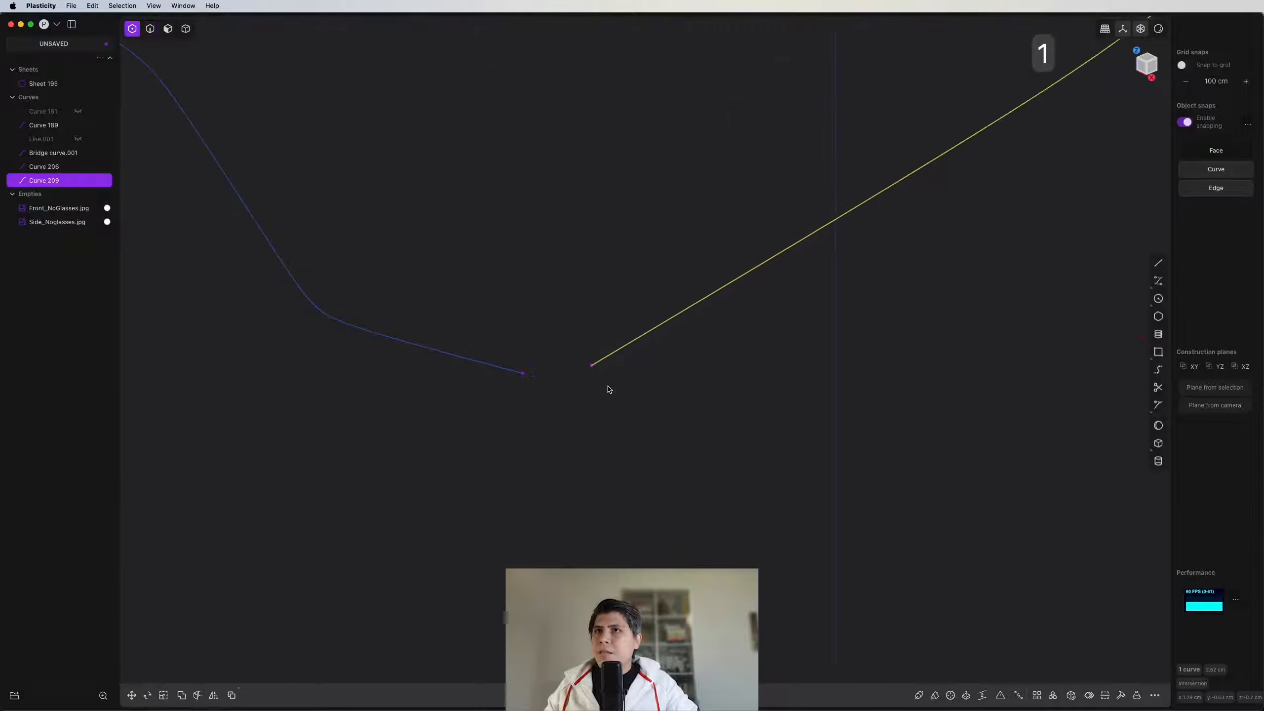
{"action": "left_click_drag", "start_coordinate": [721, 287], "coordinate": [443, 467]}
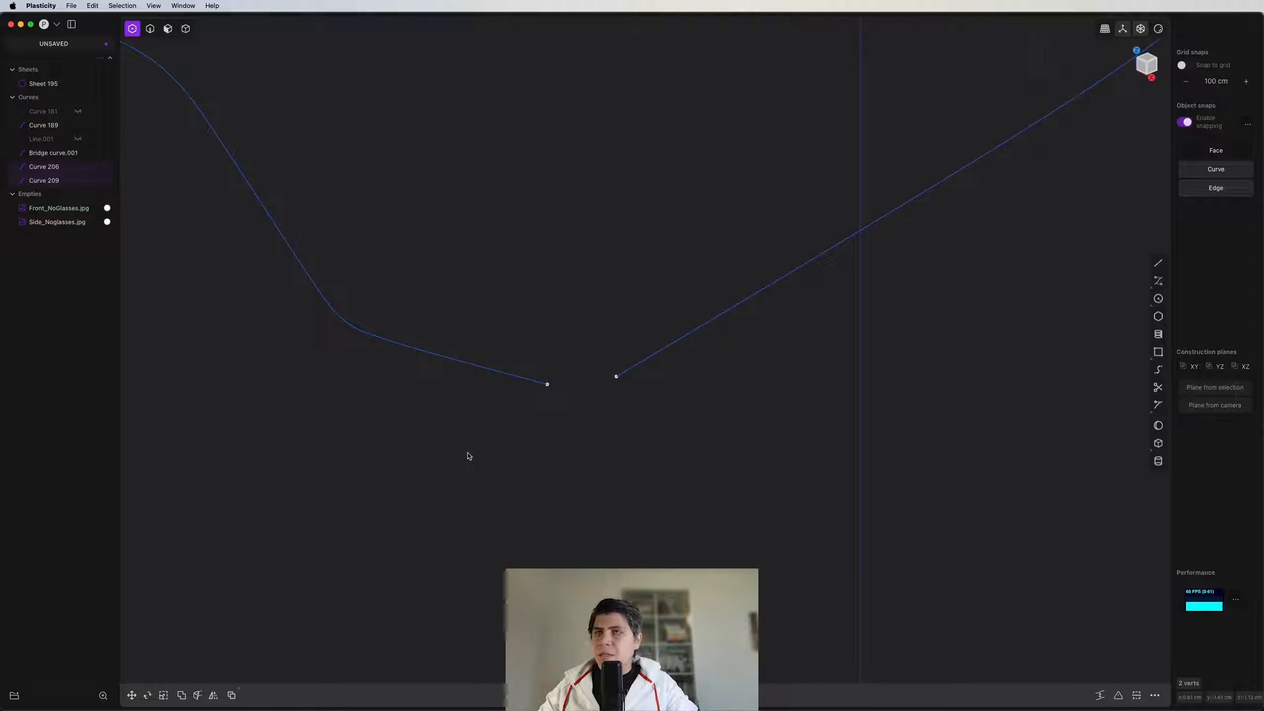
{"action": "key", "text": "l"}
{"action": "key", "text": "Tab"}
{"action": "key", "text": "Tab"}
{"action": "key", "text": "Tab"}
{"action": "middle_click_drag", "start_coordinate": [473, 449], "coordinate": [734, 409]}
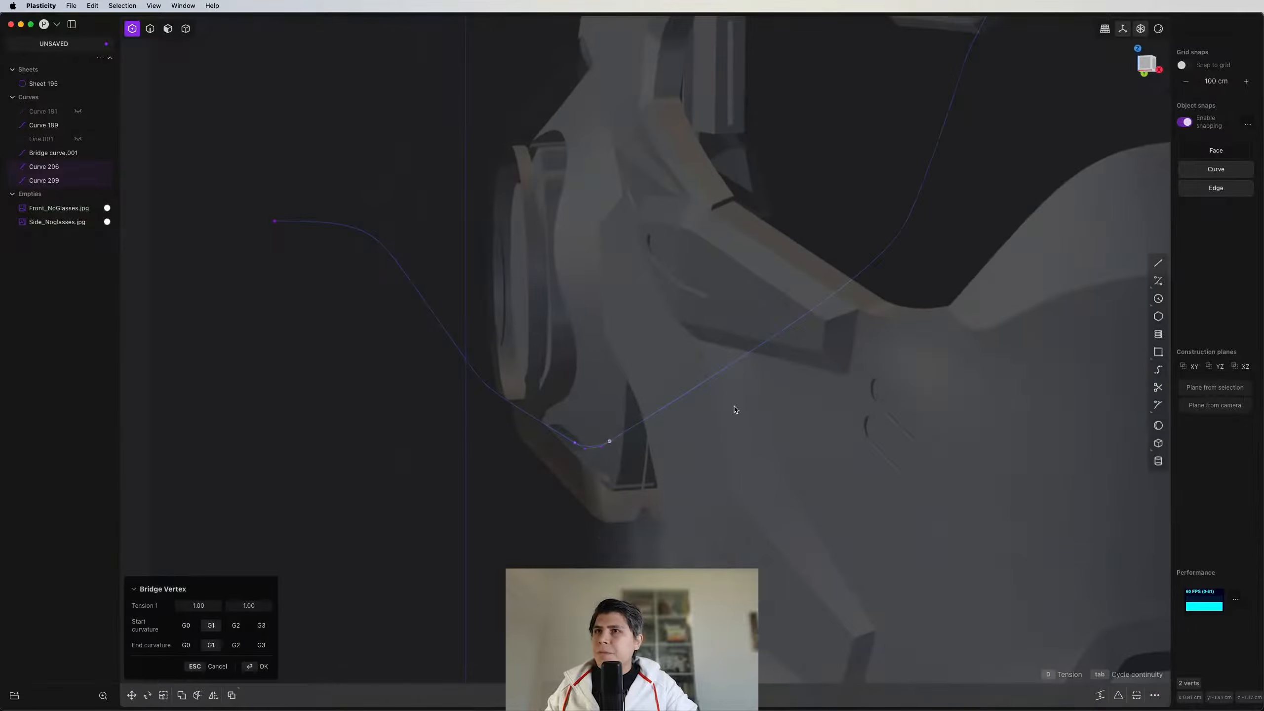
{"action": "key", "text": "Return"}
Step: Join the recess curve, the new bridge curve and the cheek curve into one continuous curve
{"action": "key", "text": "2"}
{"action": "middle_click_drag", "start_coordinate": [611, 475], "coordinate": [761, 268]}
{"action": "left_click_drag", "start_coordinate": [881, 293], "coordinate": [520, 480]}
{"action": "scroll", "coordinate": [567, 436], "scroll_direction": "down", "scroll_amount": 3}
{"action": "left_click", "coordinate": [799, 385]}
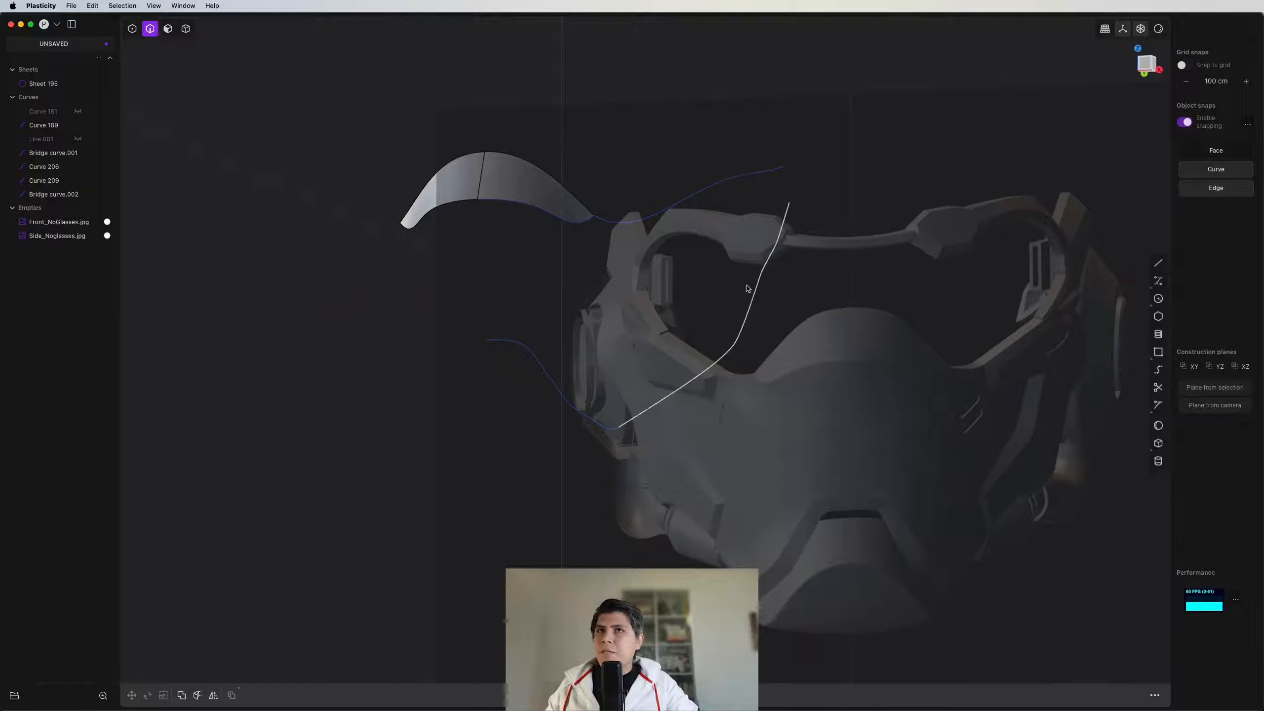
{"action": "left_click", "coordinate": [747, 289]}
{"action": "left_click", "coordinate": [609, 428], "text": "shift"}
{"action": "scroll", "coordinate": [592, 423], "scroll_direction": "up", "scroll_amount": 4}
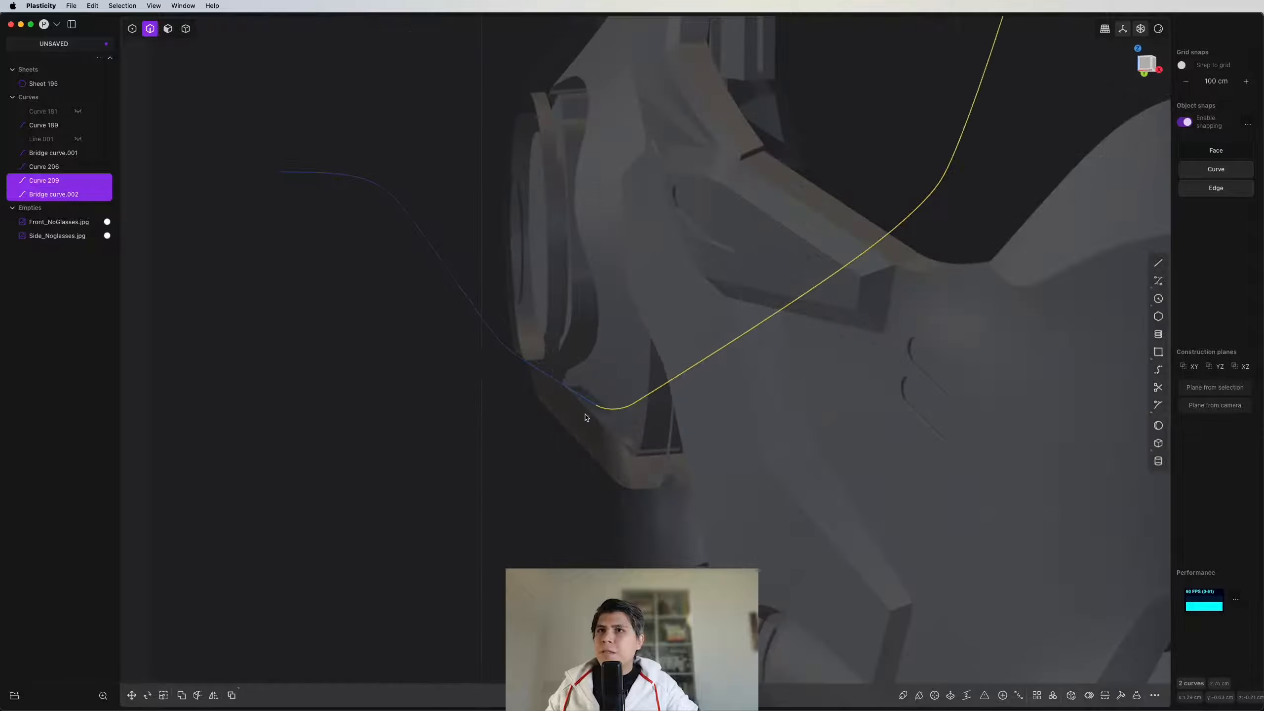
{"action": "left_click", "coordinate": [472, 307], "text": "shift"}
{"action": "scroll", "coordinate": [497, 313], "scroll_direction": "down", "scroll_amount": 5}
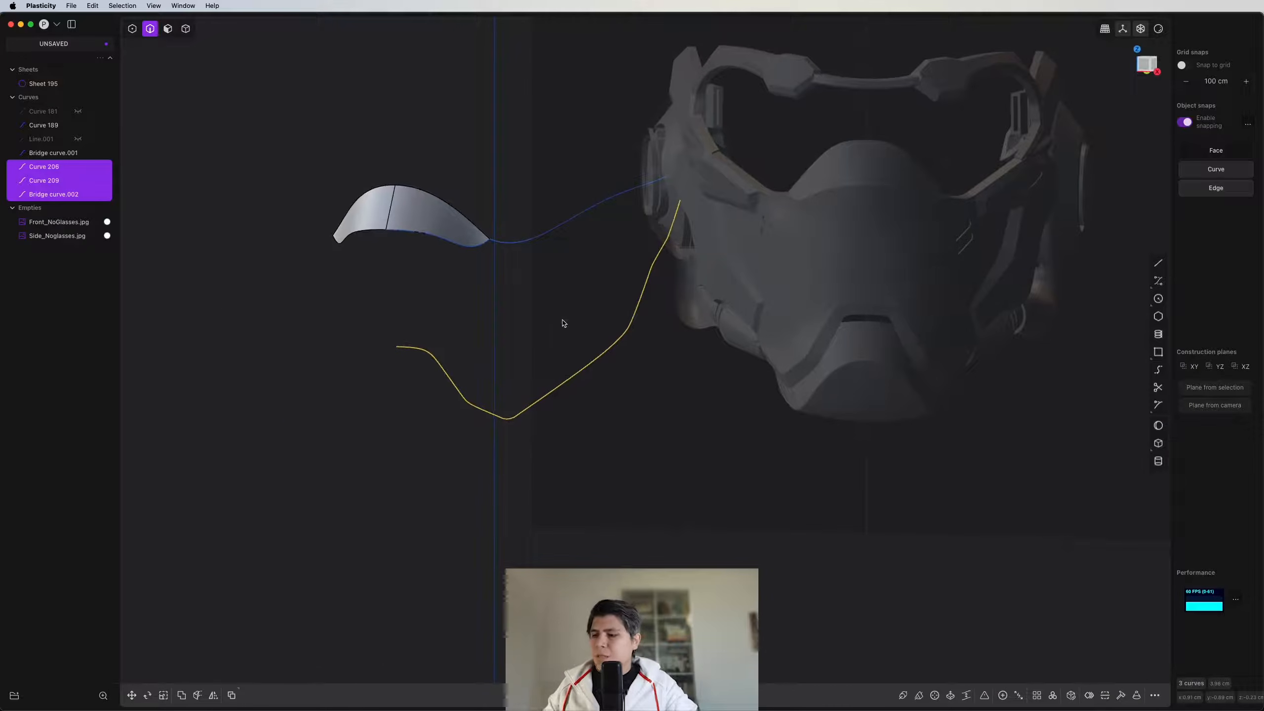
{"action": "key", "text": "j"}
Step: Rebuild the joined lower curve with the Refit method at a tolerance of 0.00014
{"action": "middle_click_drag", "start_coordinate": [564, 322], "coordinate": [936, 651]}
{"action": "scroll", "coordinate": [937, 652], "scroll_direction": "up", "scroll_amount": 5}
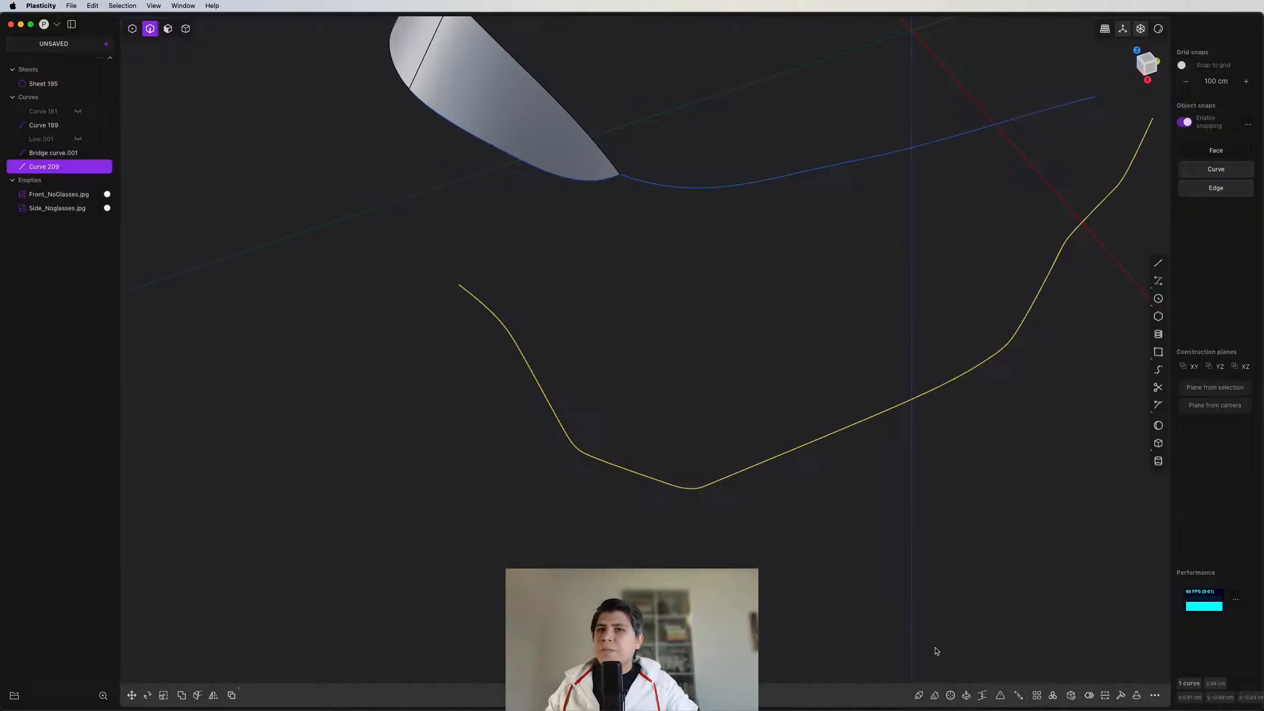
{"action": "left_click", "coordinate": [1120, 696]}
{"action": "middle_click_drag", "start_coordinate": [546, 415], "coordinate": [496, 453], "text": "shift"}
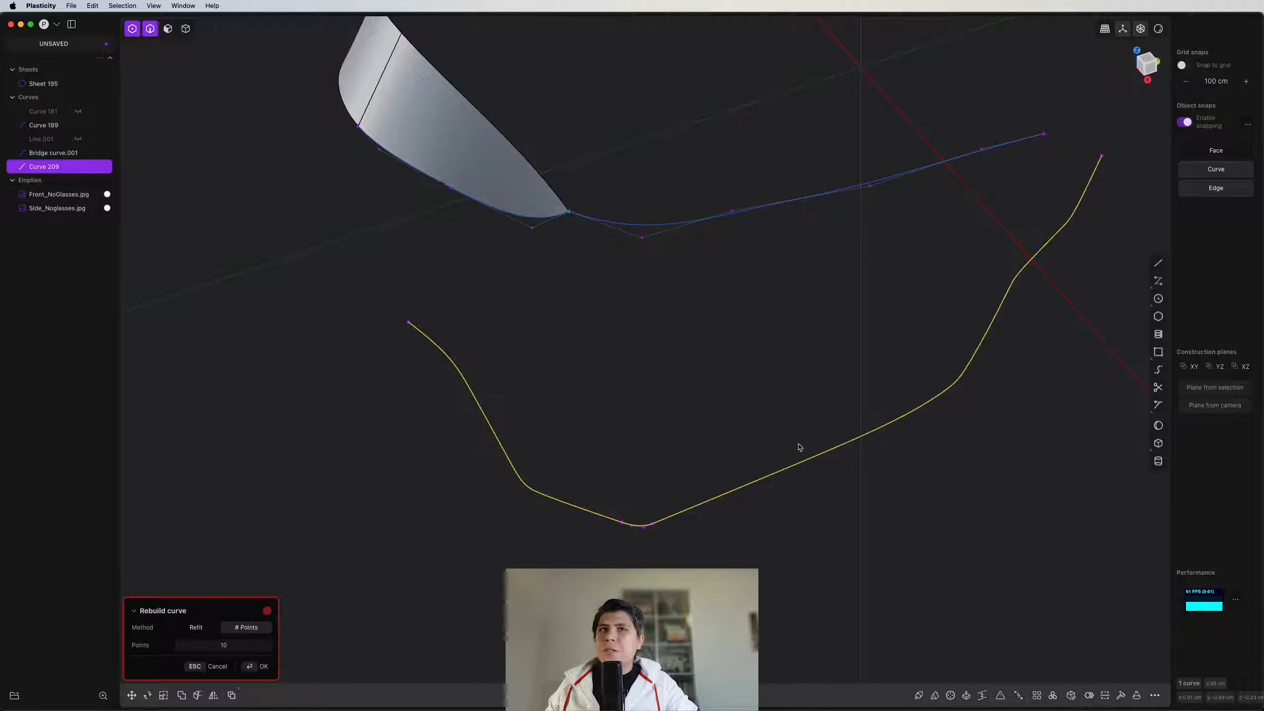
{"action": "left_click", "coordinate": [198, 628]}
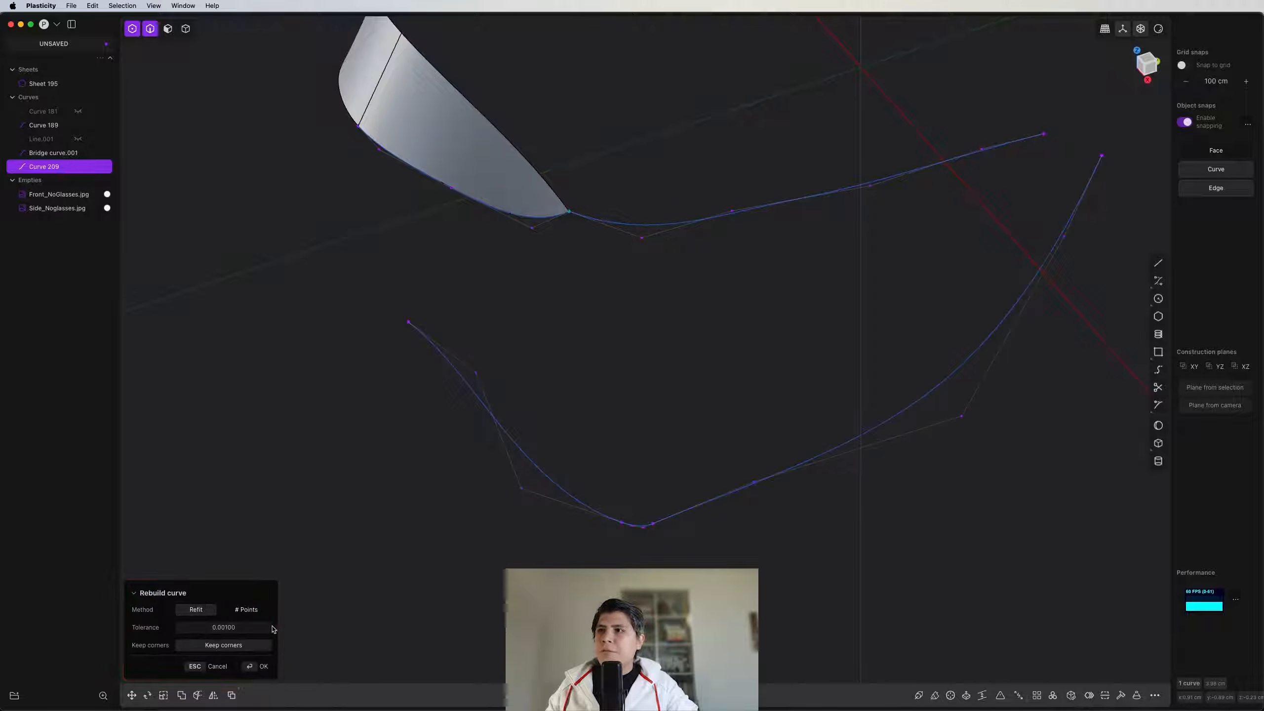
{"action": "left_click_drag", "start_coordinate": [262, 626], "coordinate": [249, 626]}
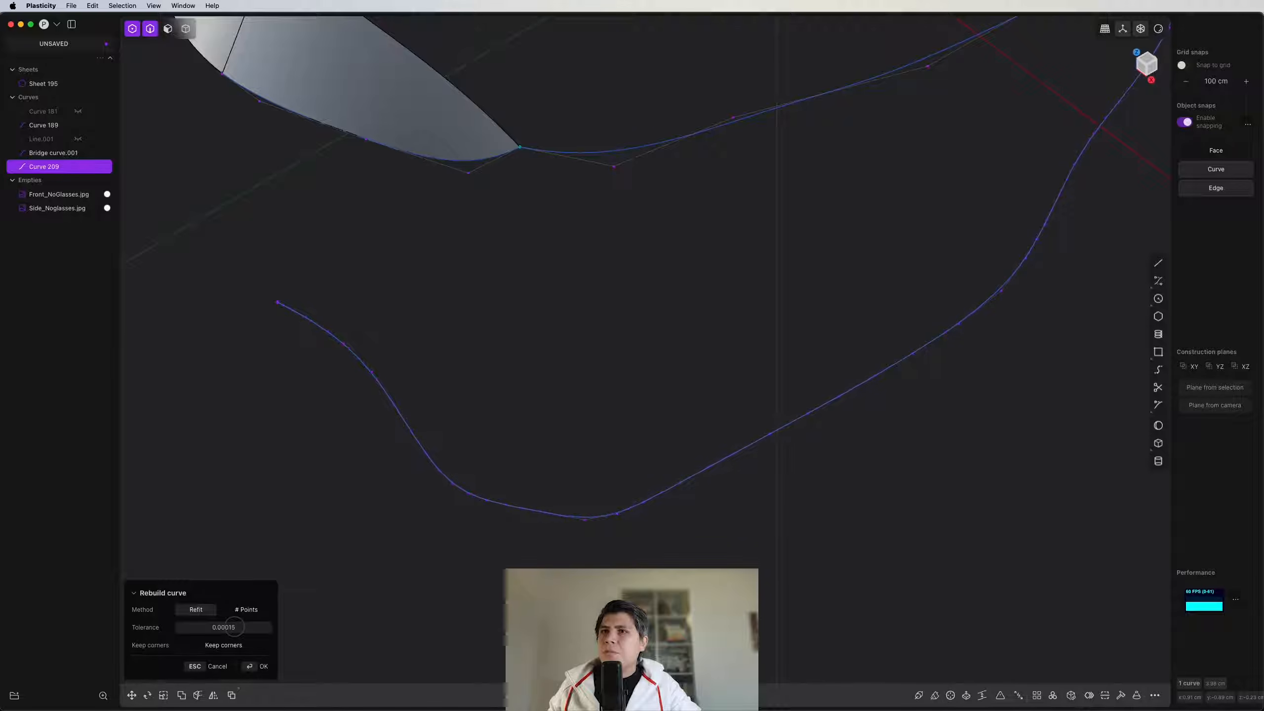
{"action": "scroll", "coordinate": [651, 480], "scroll_direction": "down", "scroll_amount": 3}
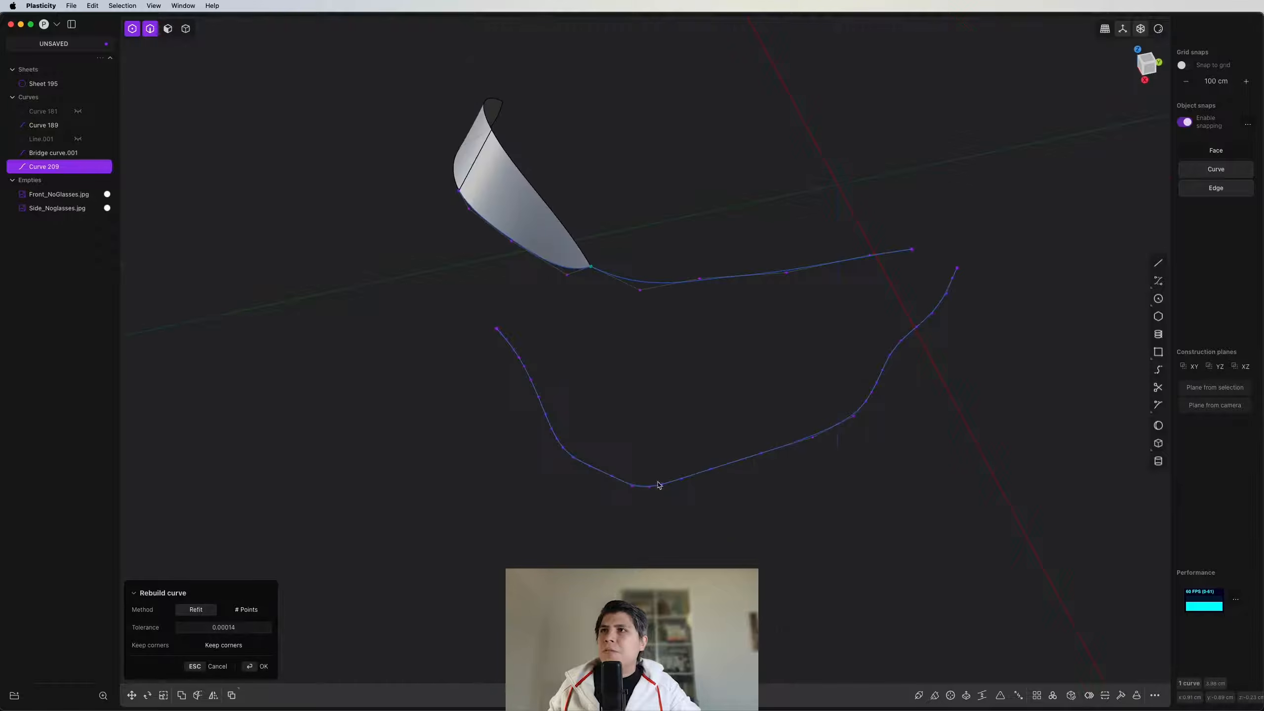
{"action": "key", "text": "Return"}
{"action": "scroll", "coordinate": [605, 470], "scroll_direction": "up", "scroll_amount": 3}
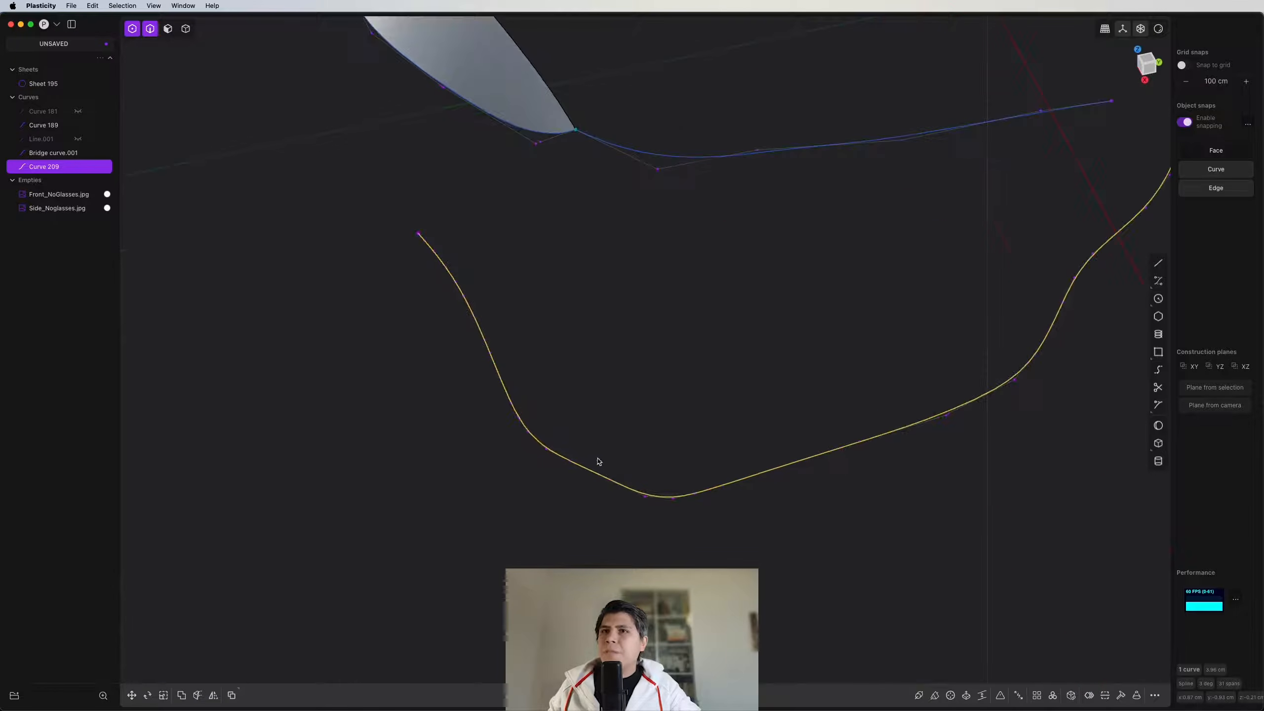
Step: Rebuild the lower curve again by point count, using 25 points
{"action": "left_click", "coordinate": [1117, 697]}
{"action": "left_click", "coordinate": [239, 608]}
{"action": "scroll", "coordinate": [622, 476], "scroll_direction": "right", "scroll_amount": 1}
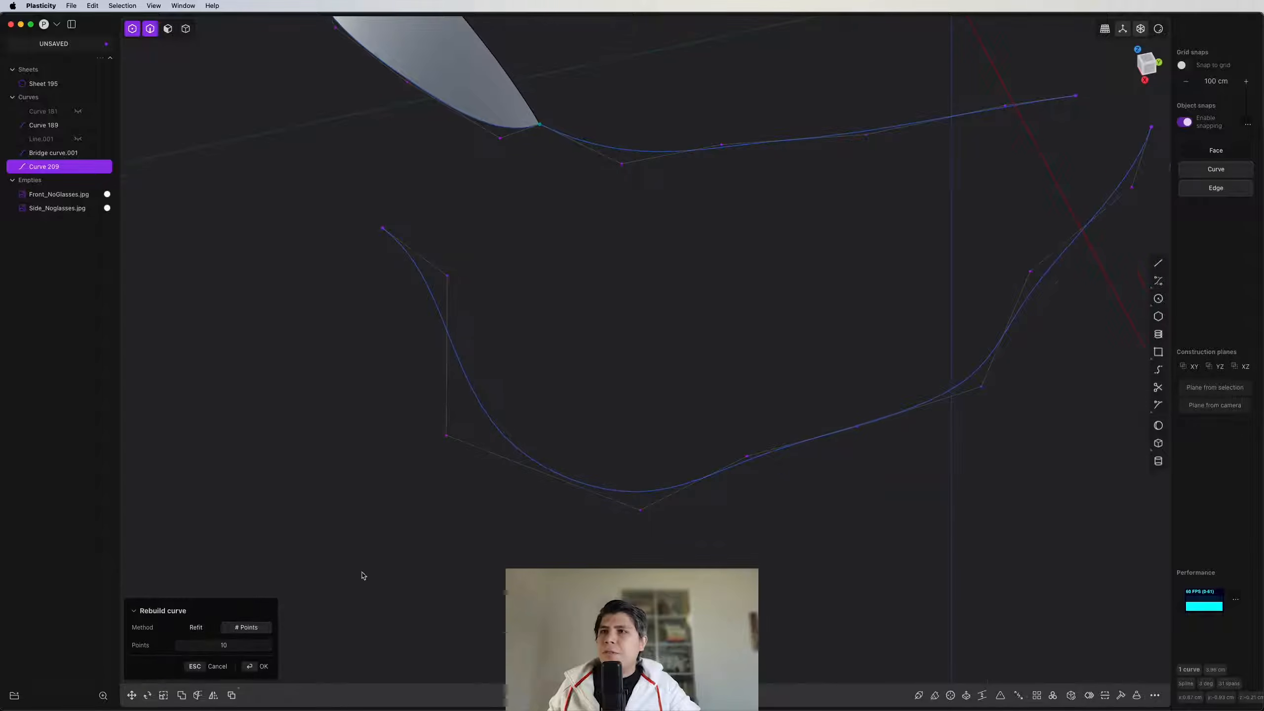
{"action": "left_click_drag", "start_coordinate": [232, 642], "coordinate": [243, 644]}
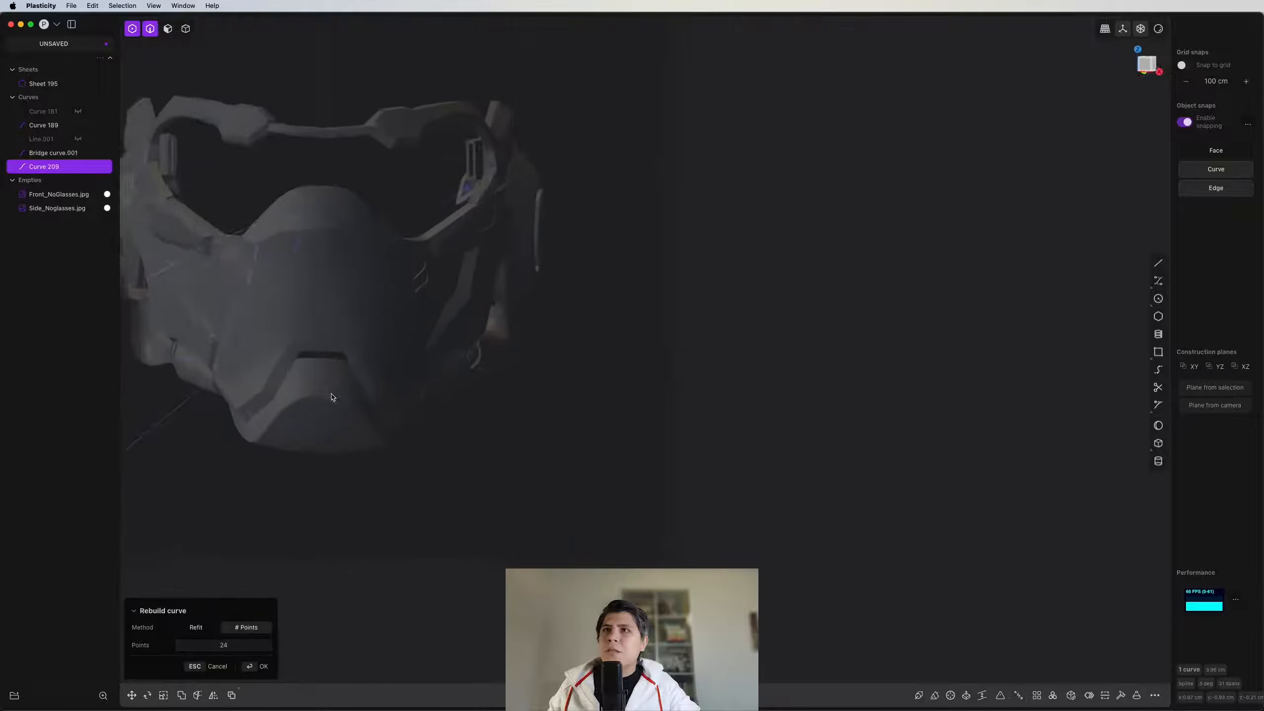
{"action": "middle_click_drag", "start_coordinate": [330, 396], "coordinate": [595, 417]}
{"action": "scroll", "coordinate": [595, 417], "scroll_direction": "up", "scroll_amount": 3}
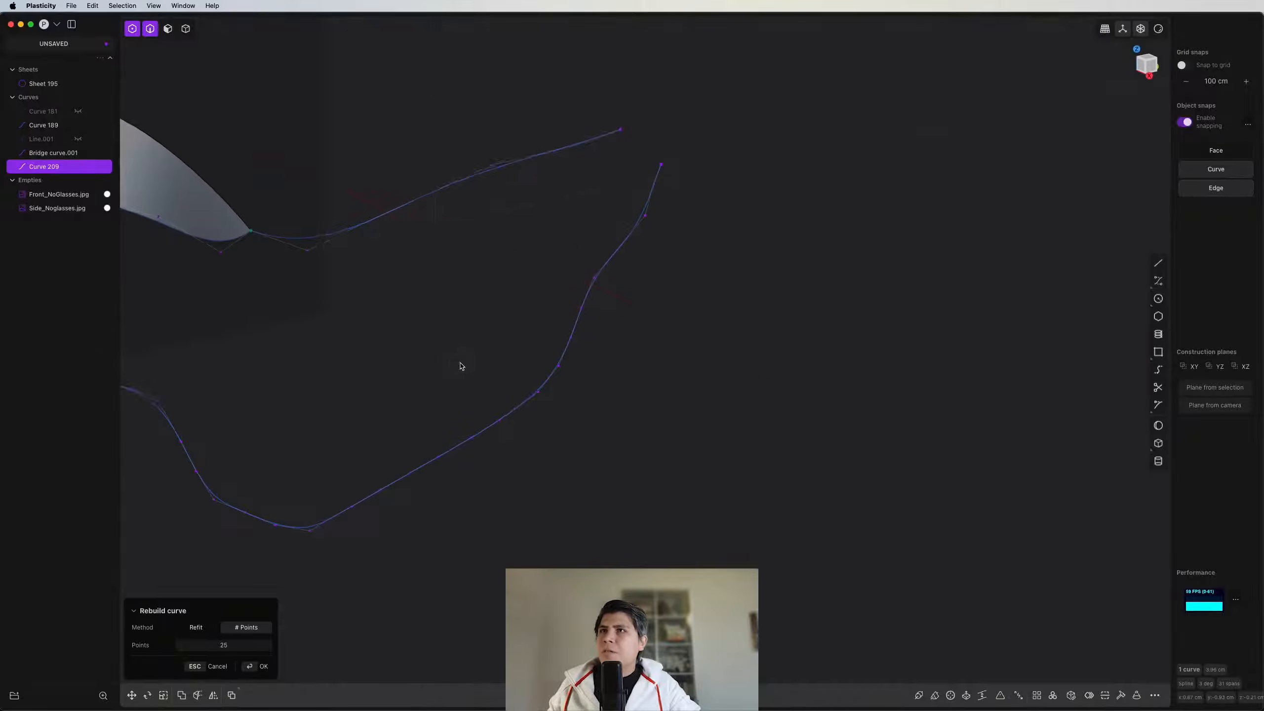
{"action": "middle_click_drag", "start_coordinate": [461, 366], "coordinate": [595, 313], "text": "shift"}
{"action": "scroll", "coordinate": [467, 293], "scroll_direction": "up", "scroll_amount": 4}
{"action": "key", "text": "Return"}
Step: Move the control point next to the lower curve's center-line end about -0.018 cm in Y and level its height with that endpoint
{"action": "scroll", "coordinate": [469, 279], "scroll_direction": "up", "scroll_amount": 3}
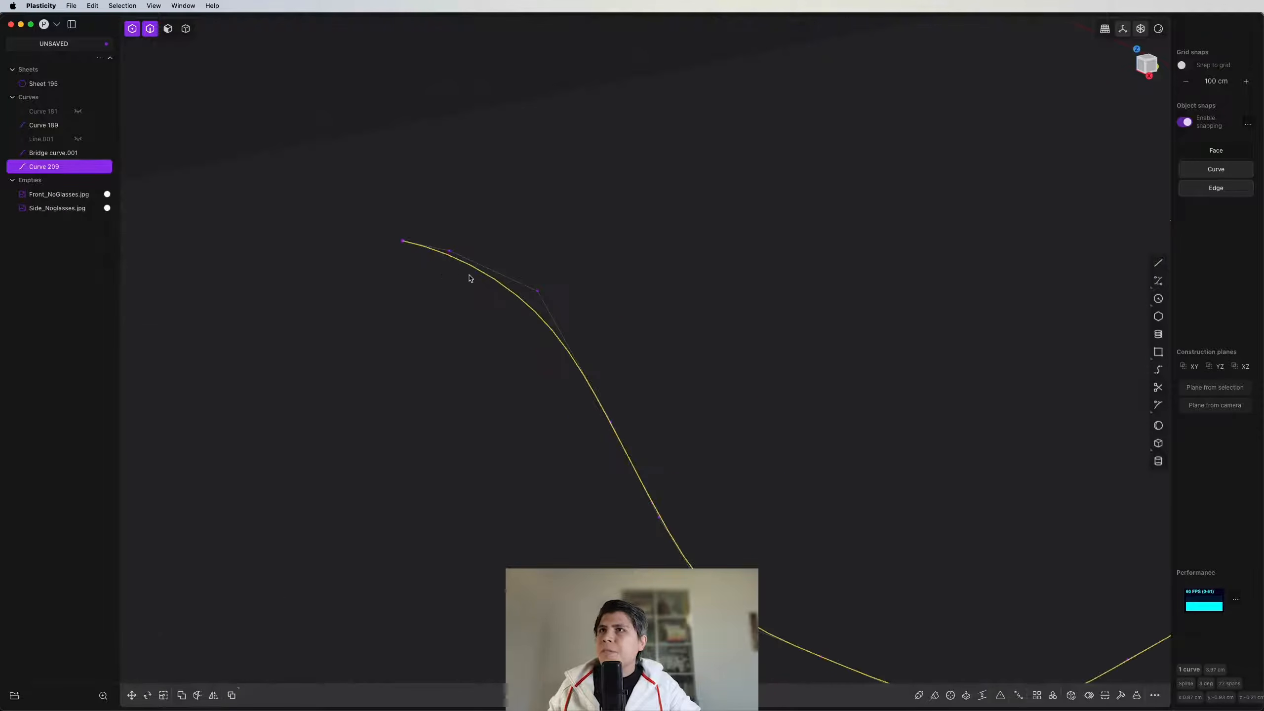
{"action": "key", "text": "1"}
{"action": "left_click_drag", "start_coordinate": [491, 220], "coordinate": [445, 270]}
{"action": "scroll", "coordinate": [454, 277], "scroll_direction": "down", "scroll_amount": 5}
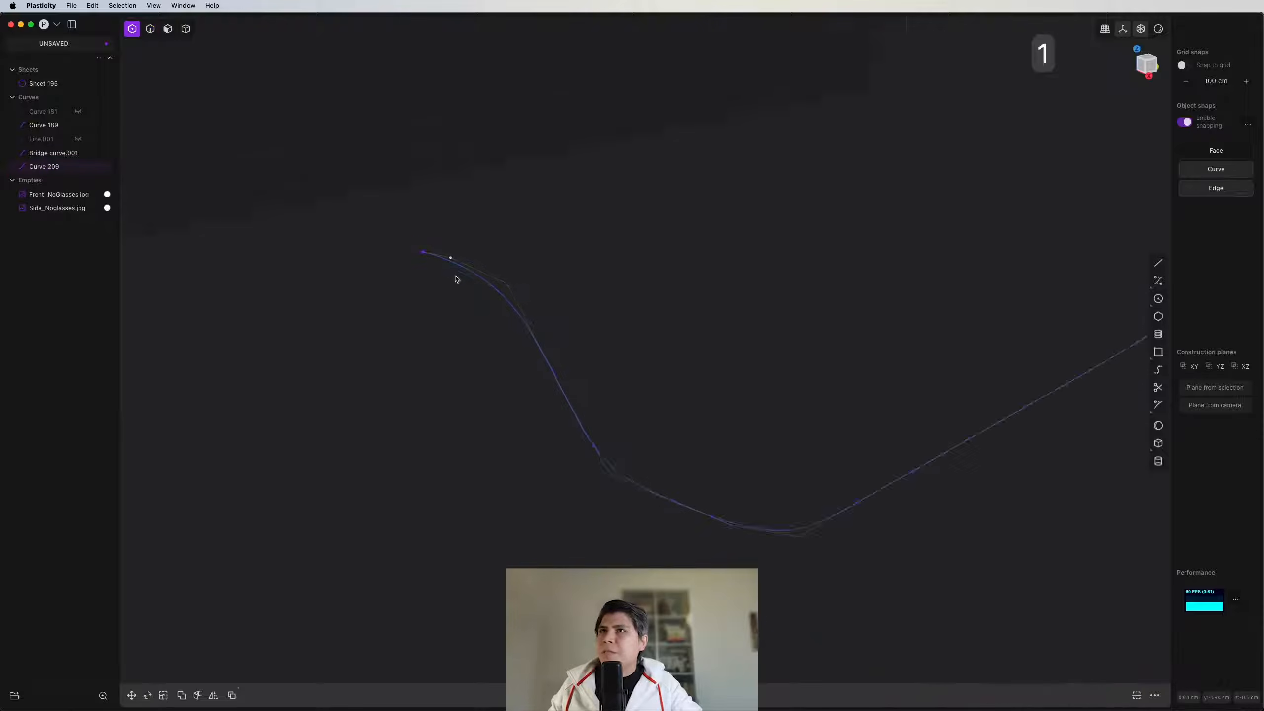
{"action": "middle_click_drag", "start_coordinate": [454, 277], "coordinate": [524, 378]}
{"action": "scroll", "coordinate": [525, 379], "scroll_direction": "up", "scroll_amount": 4}
{"action": "scroll", "coordinate": [553, 323], "scroll_direction": "down", "scroll_amount": 3}
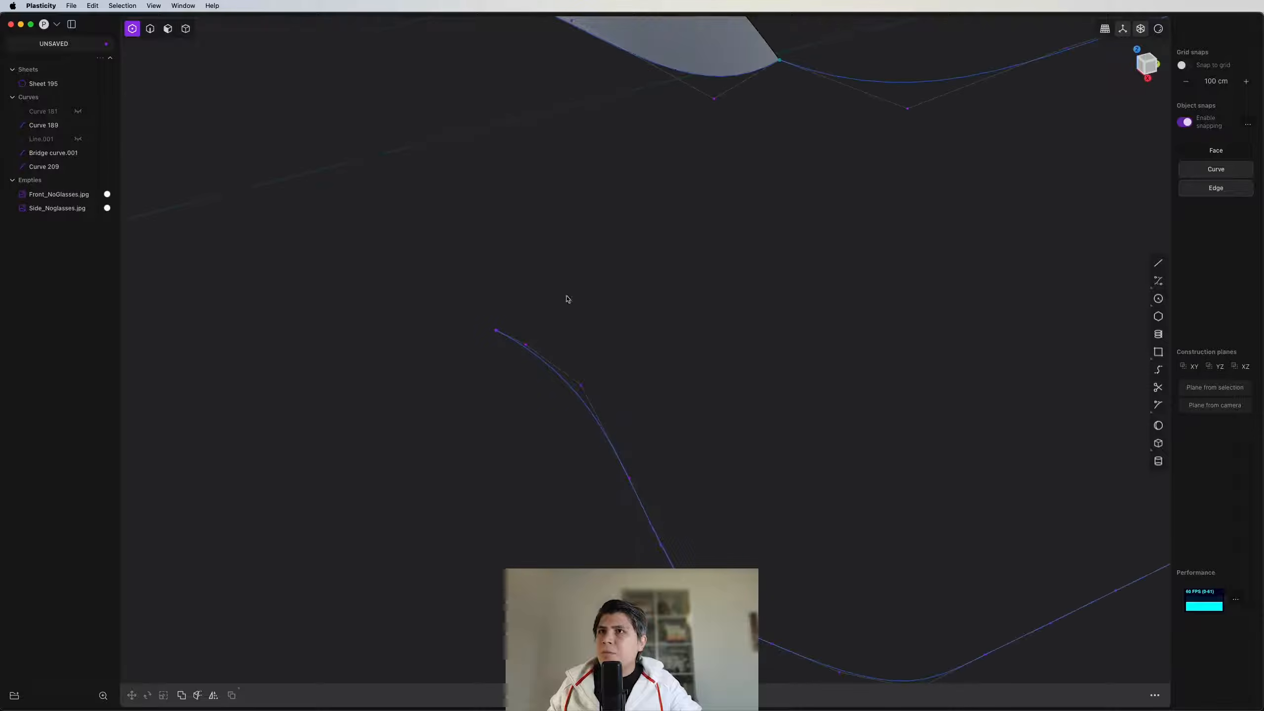
{"action": "scroll", "coordinate": [537, 314], "scroll_direction": "up", "scroll_amount": 4}
{"action": "key", "text": "g"}
{"action": "left_click_drag", "start_coordinate": [569, 323], "coordinate": [436, 289]}
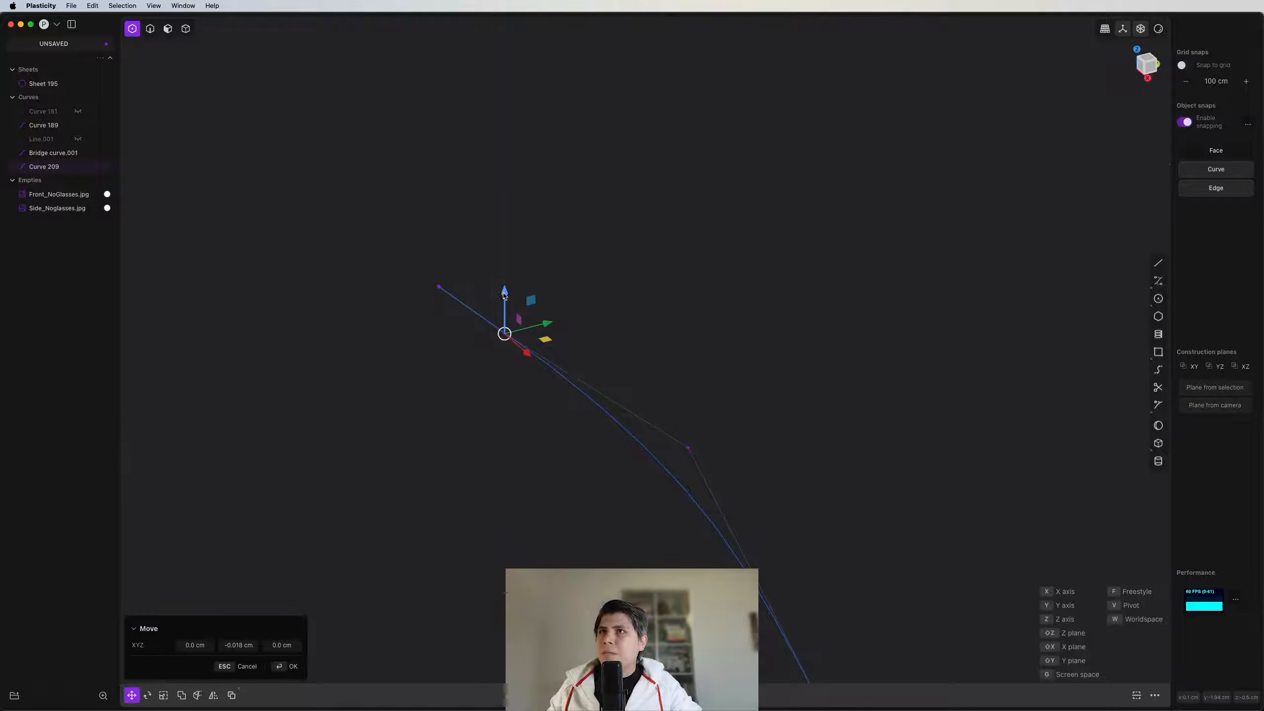
{"action": "key", "text": "z"}
{"action": "left_click", "coordinate": [444, 286]}
{"action": "scroll", "coordinate": [503, 293], "scroll_direction": "down", "scroll_amount": 10}
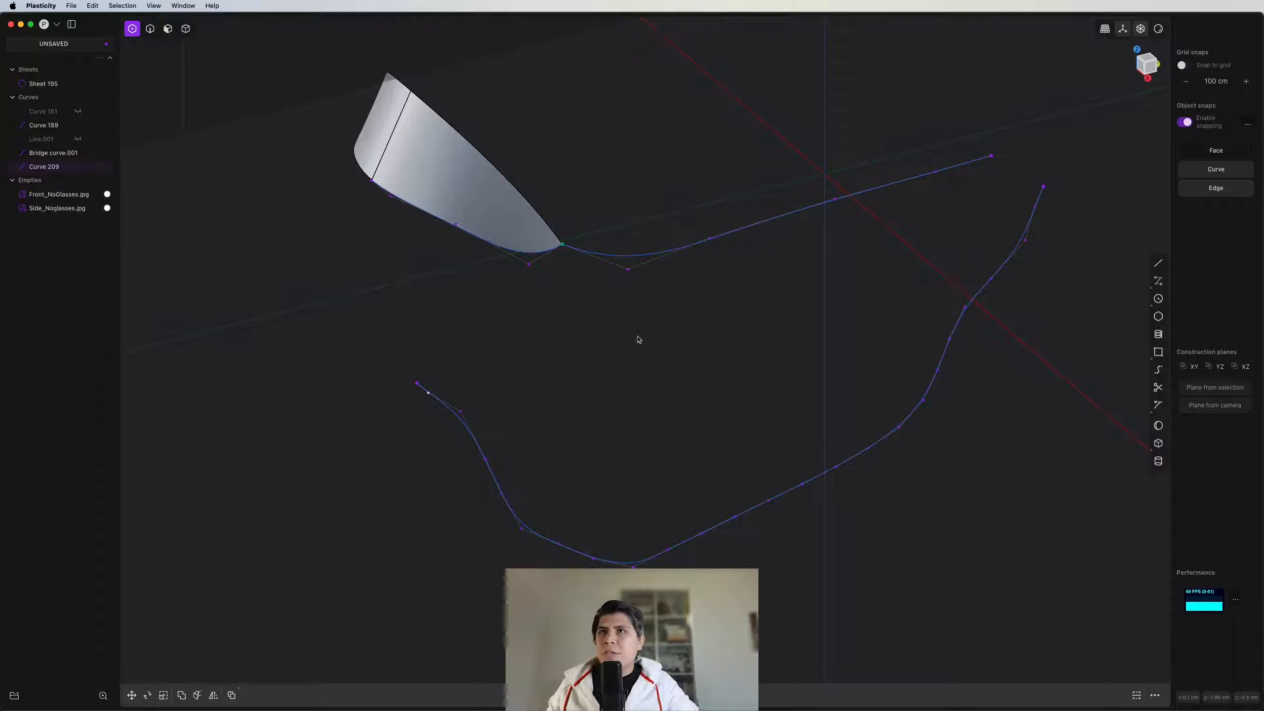
Step: Try to level the height of the control point next to the lower curve's center-line end with that endpoint again
{"action": "scroll", "coordinate": [572, 358], "scroll_direction": "up", "scroll_amount": 5}
{"action": "scroll", "coordinate": [553, 365], "scroll_direction": "down", "scroll_amount": 4}
{"action": "scroll", "coordinate": [398, 392], "scroll_direction": "up", "scroll_amount": 5}
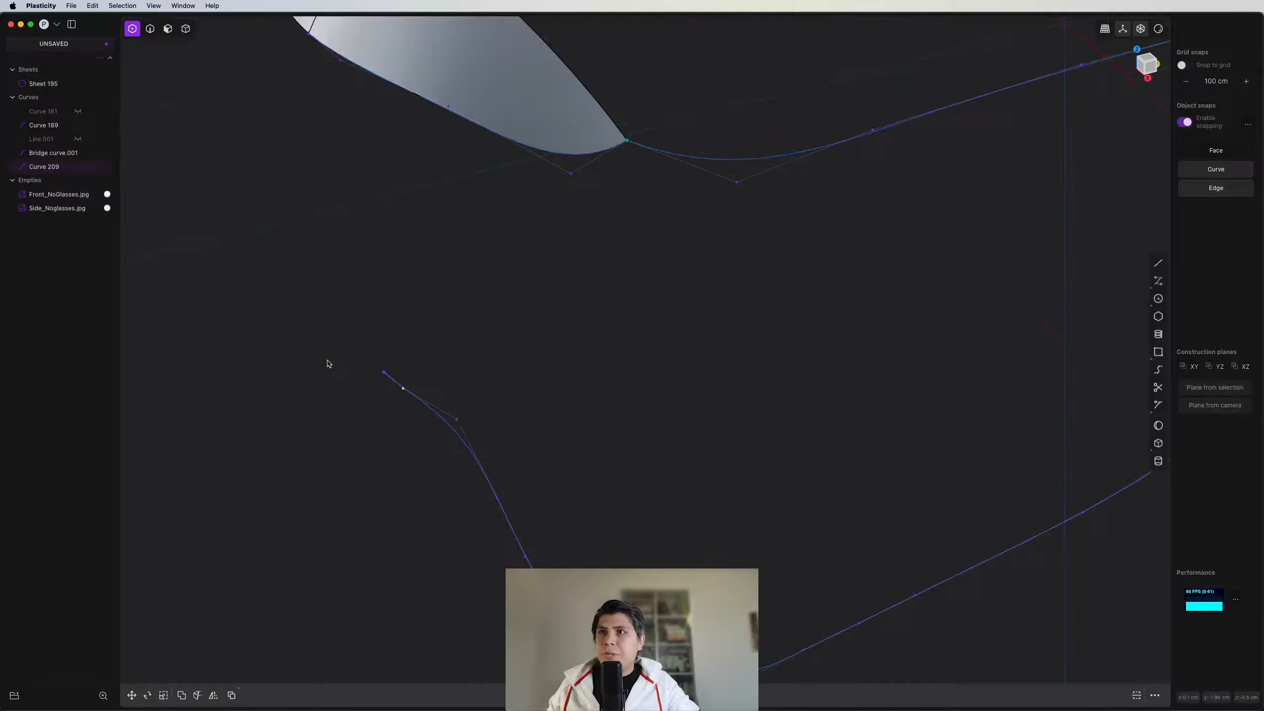
{"action": "scroll", "coordinate": [349, 369], "scroll_direction": "up", "scroll_amount": 3}
{"action": "left_click_drag", "start_coordinate": [398, 380], "coordinate": [448, 428]}
{"action": "key", "text": "g"}
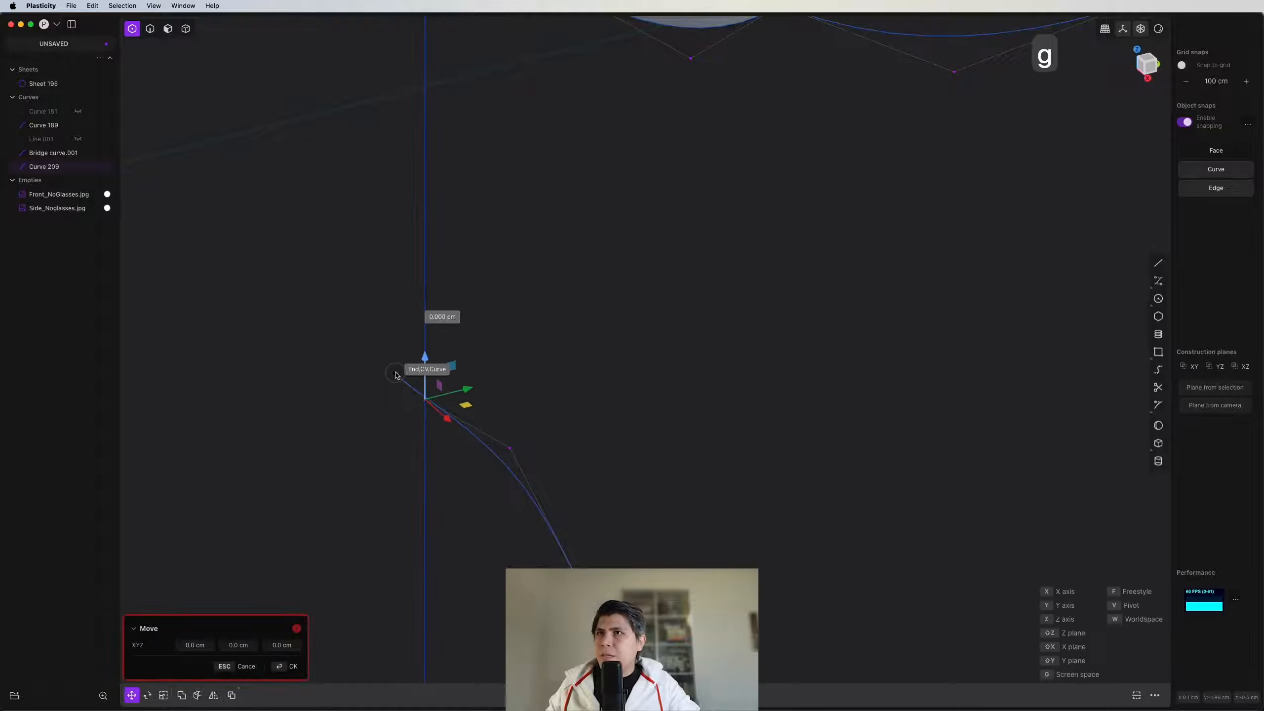
{"action": "left_click_drag", "start_coordinate": [395, 376], "coordinate": [417, 393]}
{"action": "left_click_drag", "start_coordinate": [417, 392], "coordinate": [396, 375]}
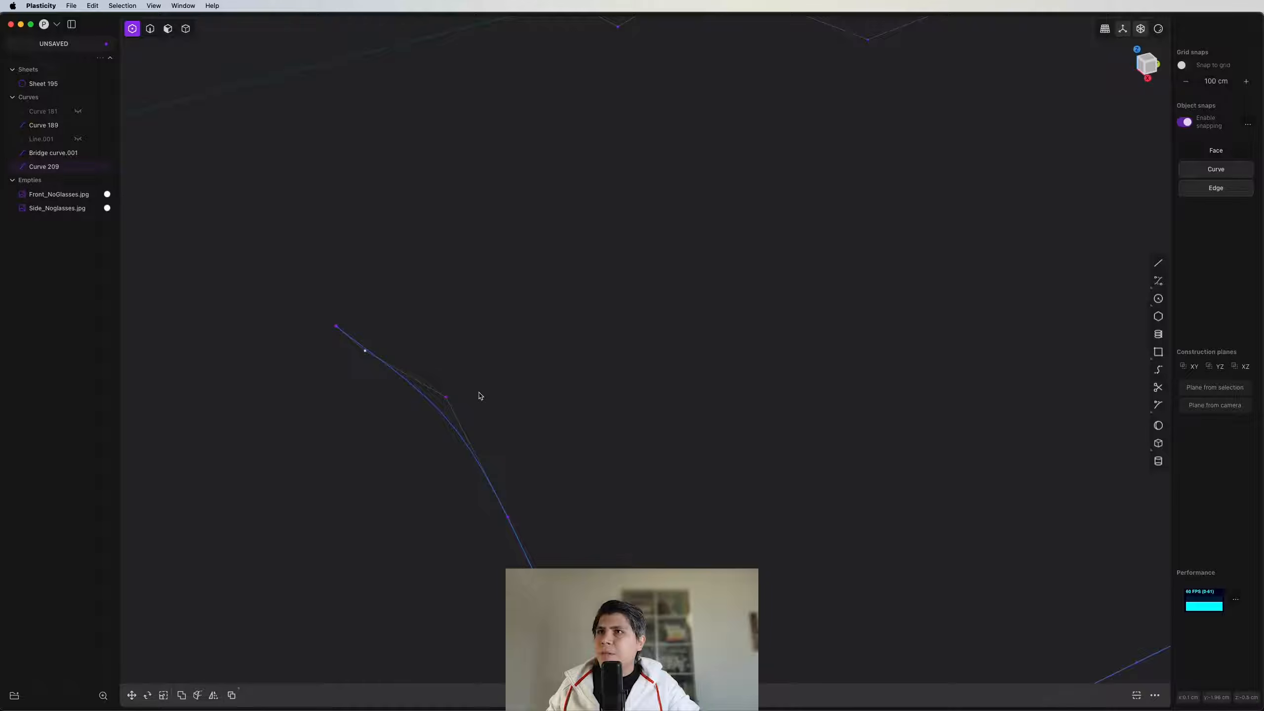
Step: Move the third control point from the lower curve's center-line end along Y to align with that endpoint, and switch to edge selection
{"action": "left_click", "coordinate": [445, 397]}
{"action": "scroll", "coordinate": [494, 367], "scroll_direction": "down", "scroll_amount": 6}
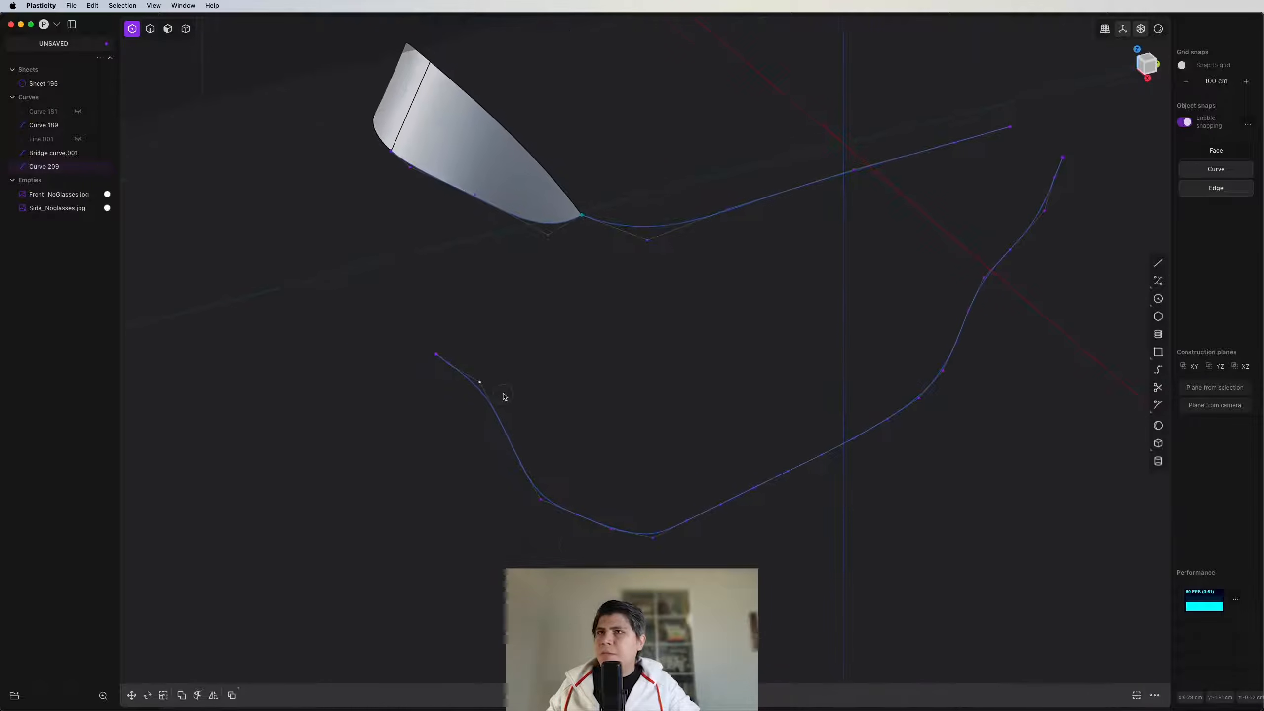
{"action": "scroll", "coordinate": [451, 359], "scroll_direction": "up", "scroll_amount": 3}
{"action": "key", "text": "g"}
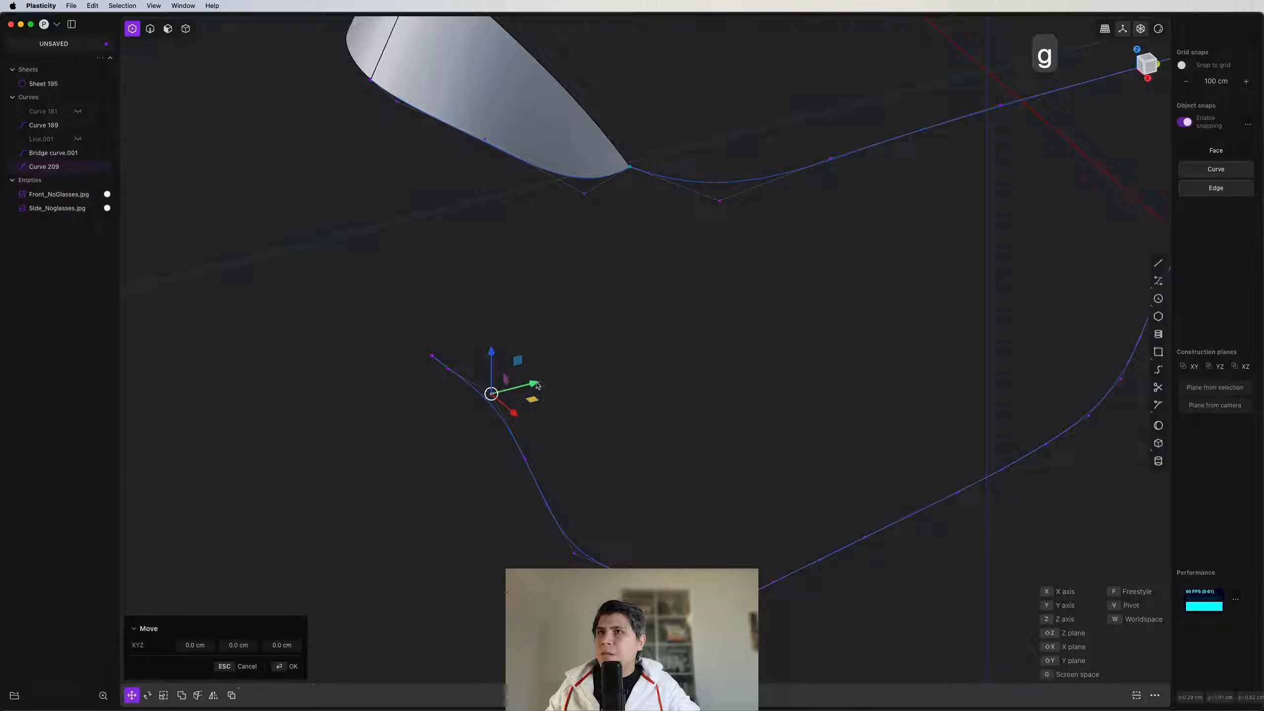
{"action": "left_click_drag", "start_coordinate": [536, 384], "coordinate": [434, 356]}
{"action": "right_click", "coordinate": [450, 358]}
{"action": "scroll", "coordinate": [469, 354], "scroll_direction": "down", "scroll_amount": 4}
{"action": "key", "text": "2"}
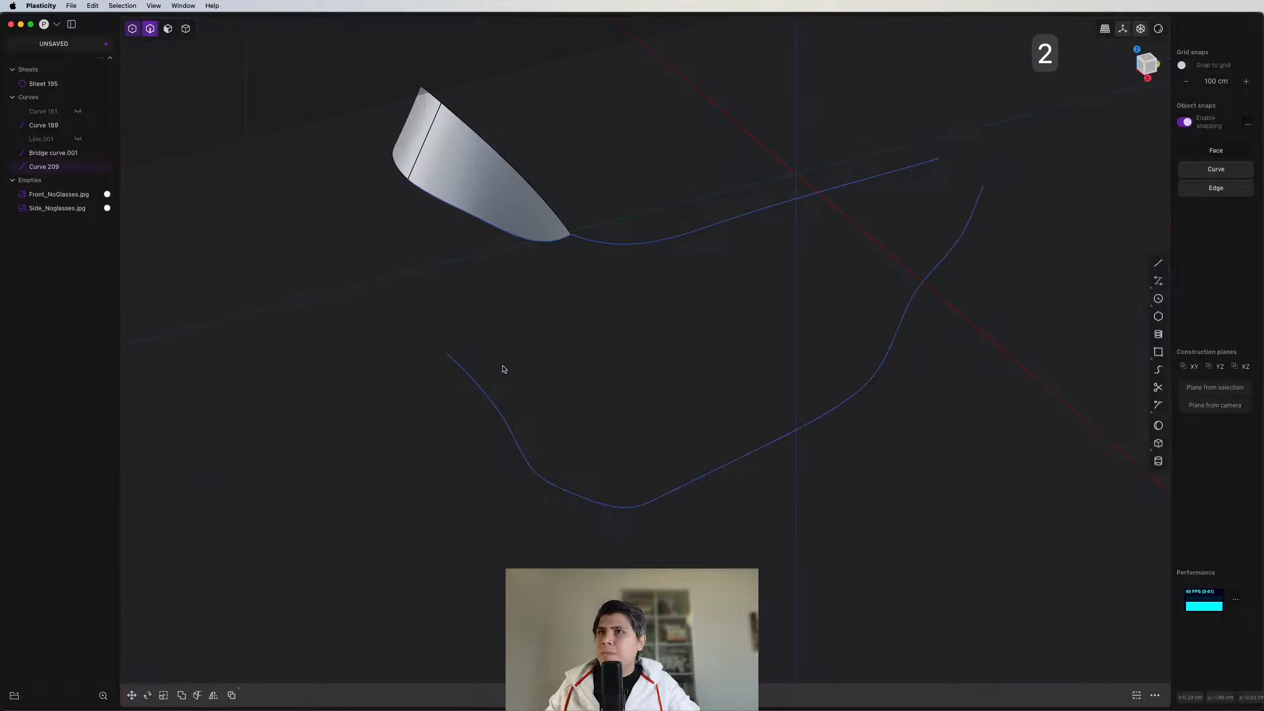
Step: Move the free end point of the upper bridge curve about -0.065 cm along the X axis
{"action": "middle_click_drag", "start_coordinate": [504, 369], "coordinate": [890, 429]}
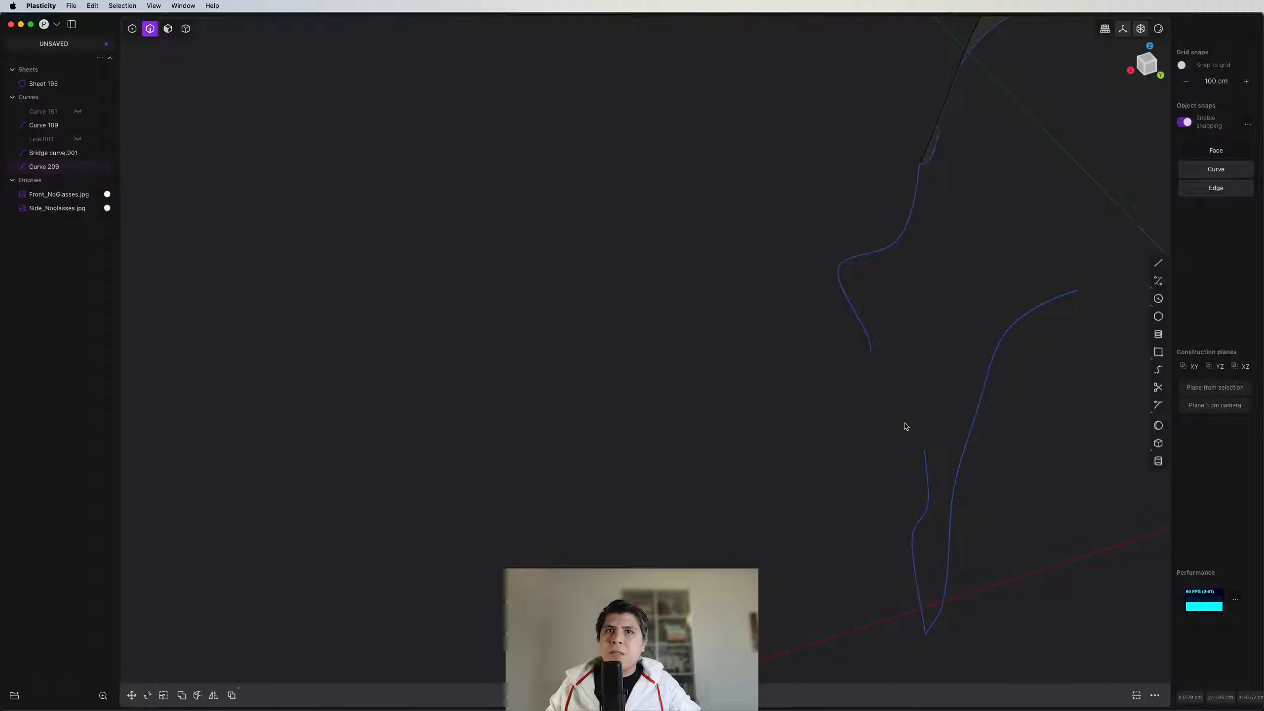
{"action": "left_click", "coordinate": [847, 363]}
{"action": "middle_click_drag", "start_coordinate": [847, 362], "coordinate": [747, 345]}
{"action": "key", "text": "g"}
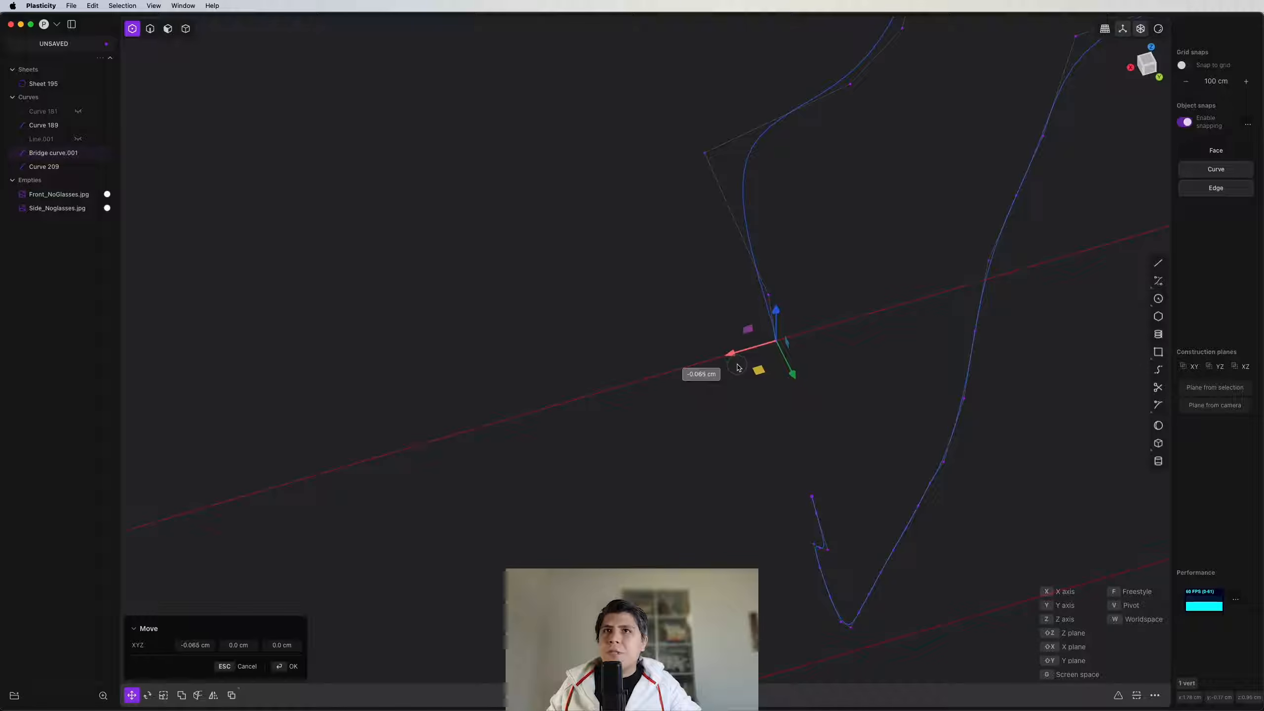
{"action": "left_click", "coordinate": [737, 367]}
{"action": "mouse_move", "coordinate": [775, 387]}
{"action": "middle_mouse_down"}
{"action": "mouse_move", "coordinate": [764, 401]}
{"action": "mouse_move", "coordinate": [760, 369]}
{"action": "middle_mouse_up"}
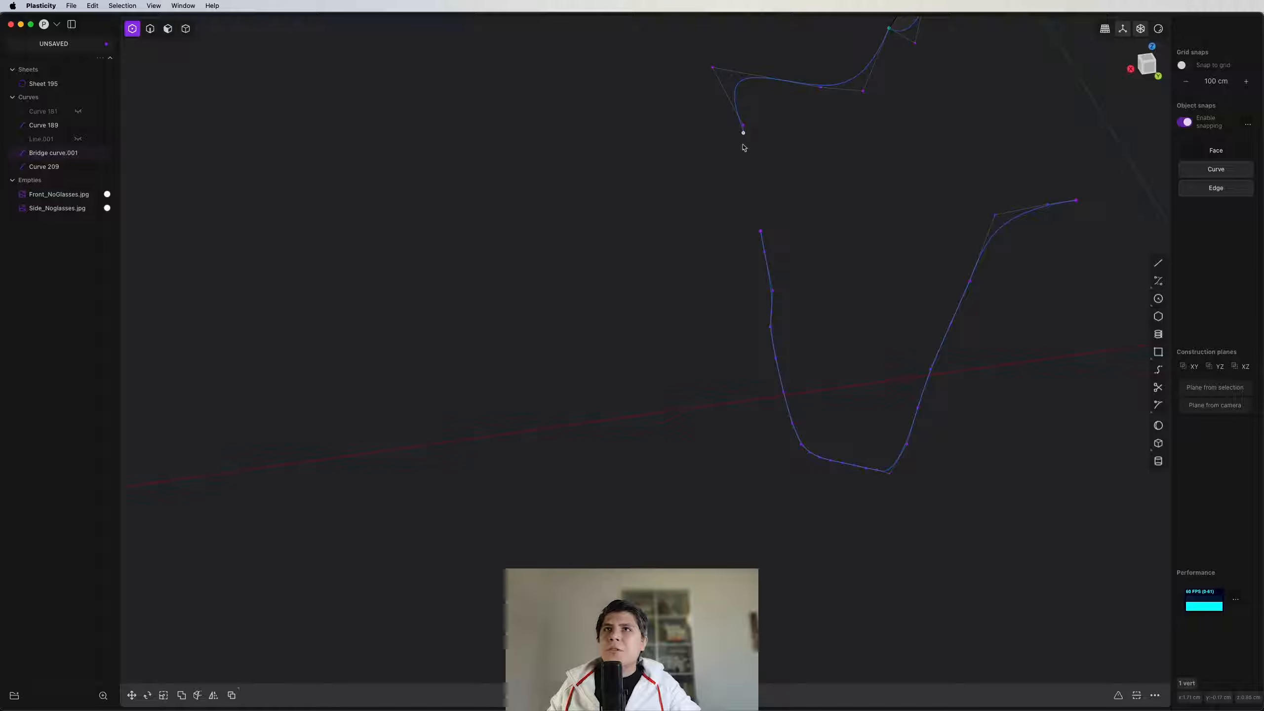
Step: Draw a straight line connecting the free rear end of the upper bridge curve to the rear end of the lower curve
{"action": "key", "text": "shift+a"}
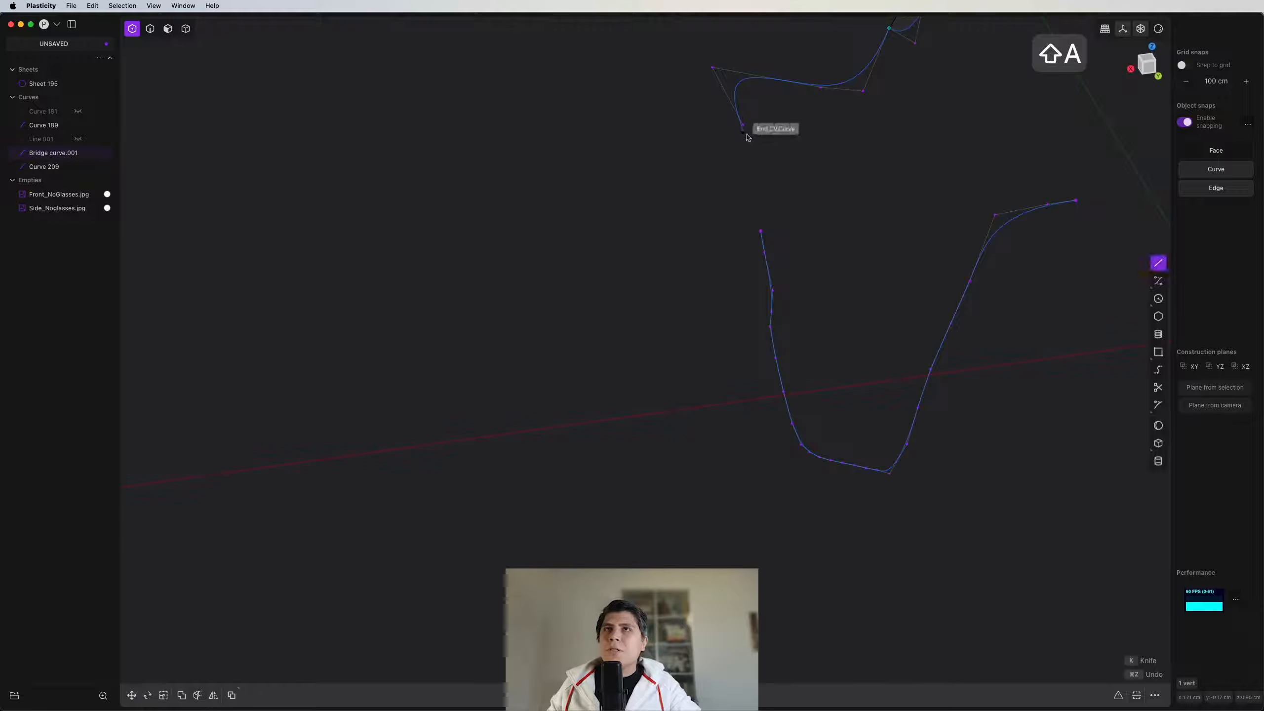
{"action": "left_click", "coordinate": [746, 134]}
{"action": "left_click", "coordinate": [762, 229]}
{"action": "mouse_move", "coordinate": [761, 229]}
{"action": "middle_mouse_down"}
{"action": "mouse_move", "coordinate": [853, 253]}
{"action": "mouse_move", "coordinate": [784, 347]}
{"action": "mouse_move", "coordinate": [678, 328]}
{"action": "mouse_move", "coordinate": [632, 336]}
{"action": "mouse_move", "coordinate": [779, 343]}
{"action": "mouse_move", "coordinate": [796, 313]}
{"action": "mouse_move", "coordinate": [595, 358]}
{"action": "mouse_move", "coordinate": [1166, 80]}
{"action": "middle_mouse_up"}
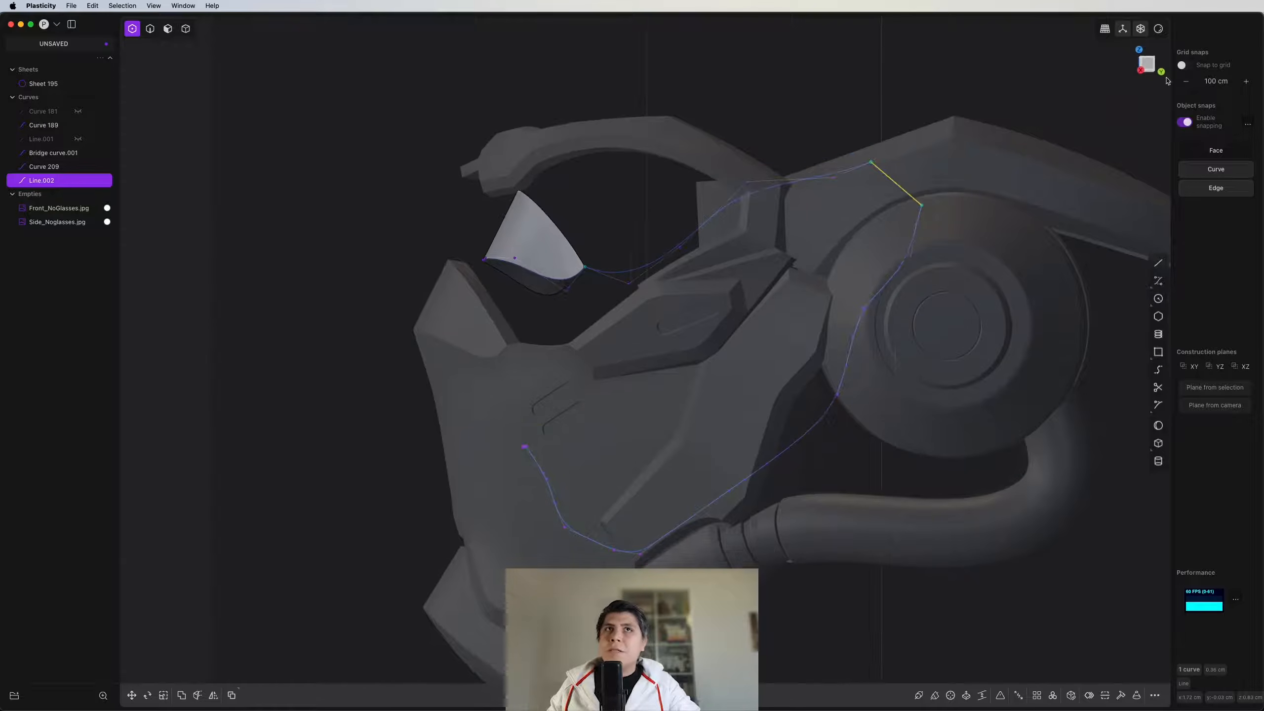
Step: In the right side view, draw a curve along the mask's front profile from the nose sheet's lower corner to the lower curve's front end
{"action": "left_click", "coordinate": [1147, 63]}
{"action": "scroll", "coordinate": [550, 366], "scroll_direction": "up", "scroll_amount": 3}
{"action": "key", "text": "ctrl+super+c"}
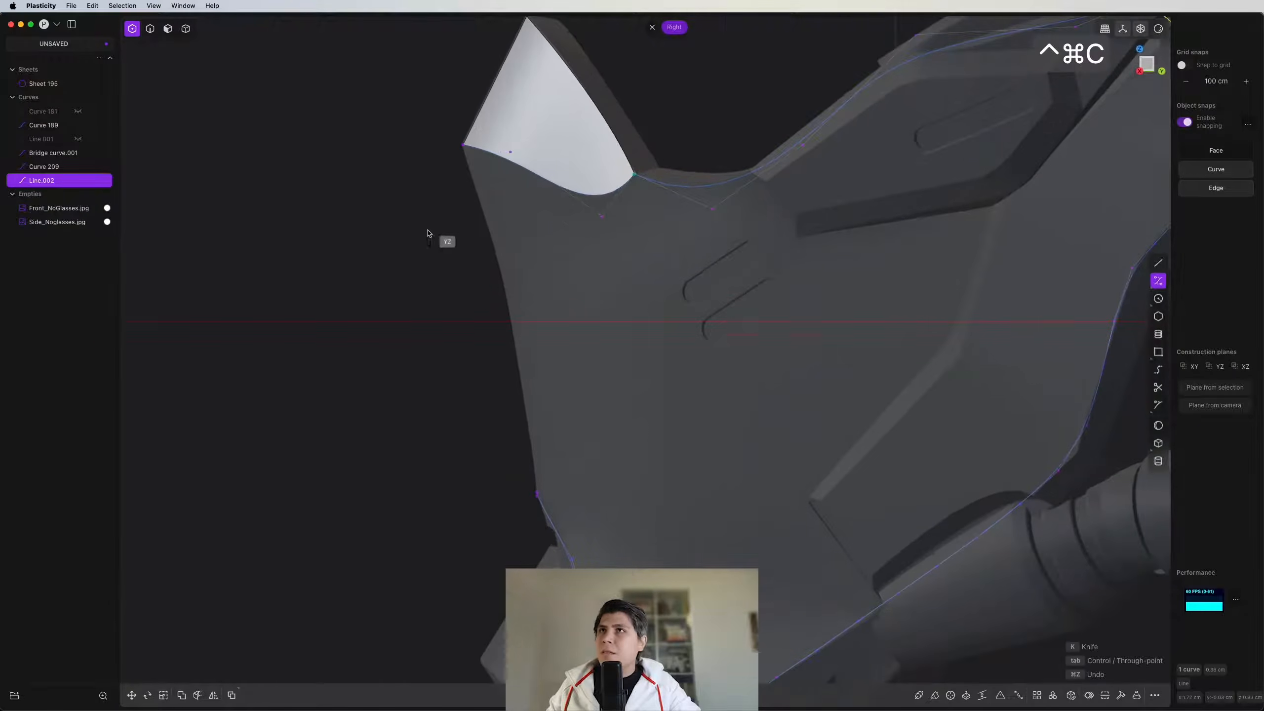
{"action": "left_click", "coordinate": [464, 146]}
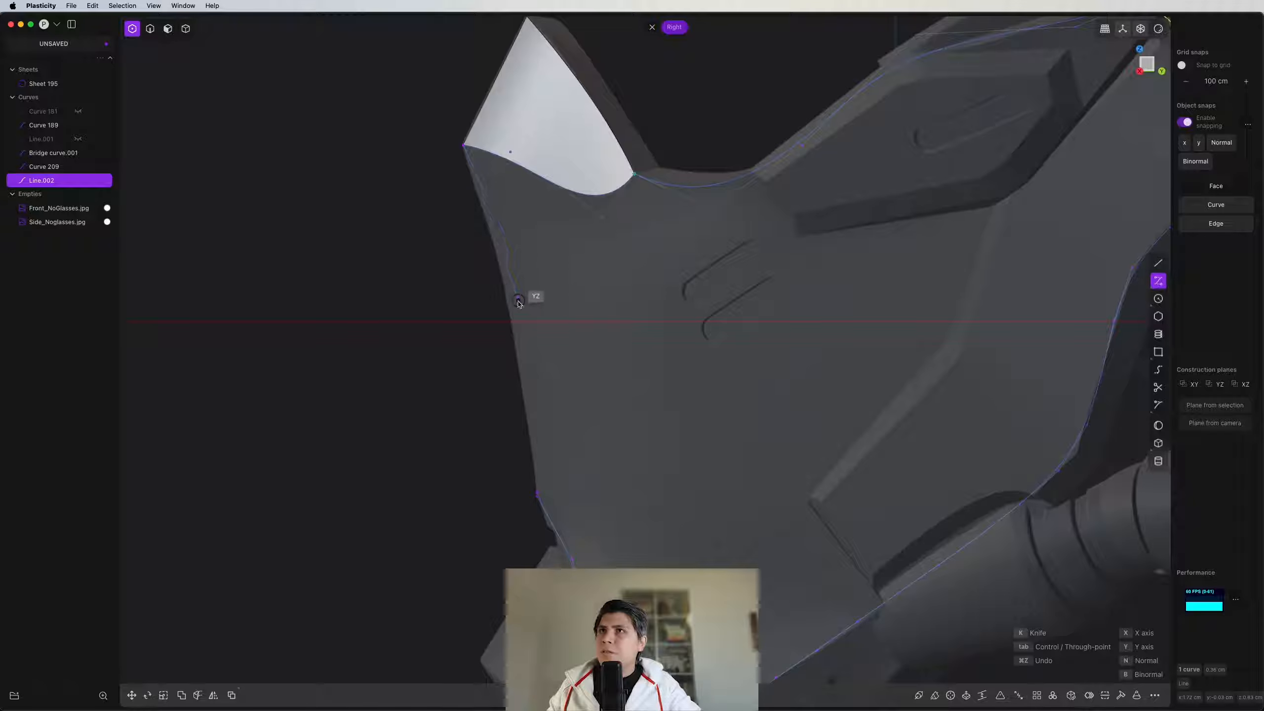
{"action": "left_click", "coordinate": [518, 306]}
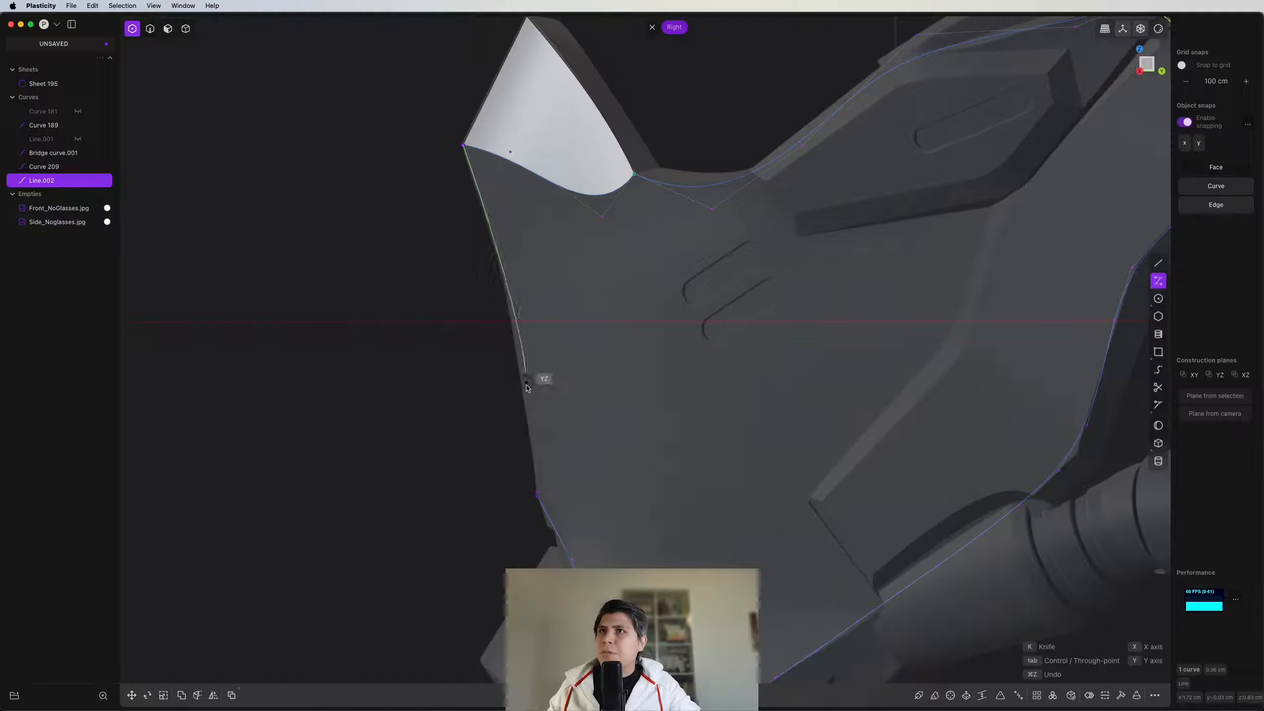
{"action": "left_click", "coordinate": [535, 492]}
{"action": "right_click", "coordinate": [536, 492]}
{"action": "scroll", "coordinate": [584, 431], "scroll_direction": "down", "scroll_amount": 8}
{"action": "key", "text": "2"}
{"action": "middle_click_drag", "start_coordinate": [618, 447], "coordinate": [791, 174]}
{"action": "middle_click_drag", "start_coordinate": [468, 490], "coordinate": [542, 406], "text": "shift"}
{"action": "scroll", "coordinate": [541, 408], "scroll_direction": "down", "scroll_amount": 3}
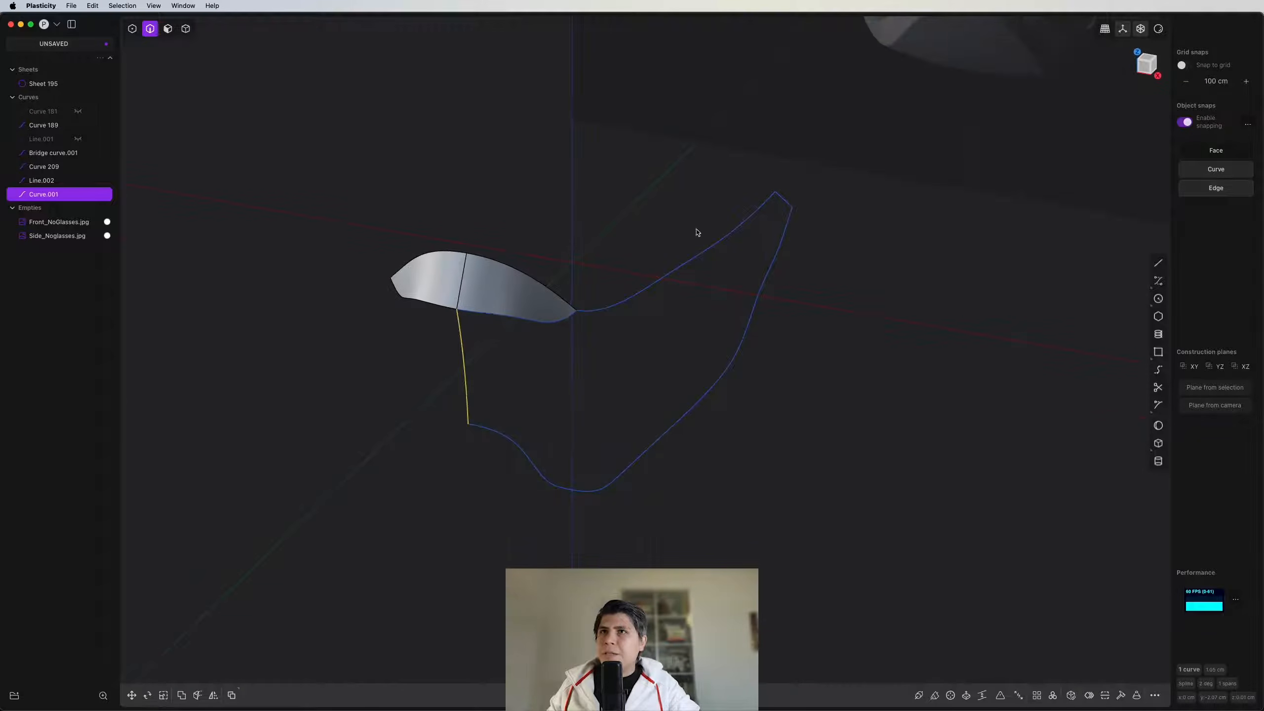
{"action": "scroll", "coordinate": [643, 357], "scroll_direction": "up", "scroll_amount": 3}
{"action": "key", "text": "e"}
{"action": "left_click_drag", "start_coordinate": [642, 356], "coordinate": [491, 353]}
{"action": "scroll", "coordinate": [493, 343], "scroll_direction": "up", "scroll_amount": 2}
{"action": "scroll", "coordinate": [529, 369], "scroll_direction": "down", "scroll_amount": 3}
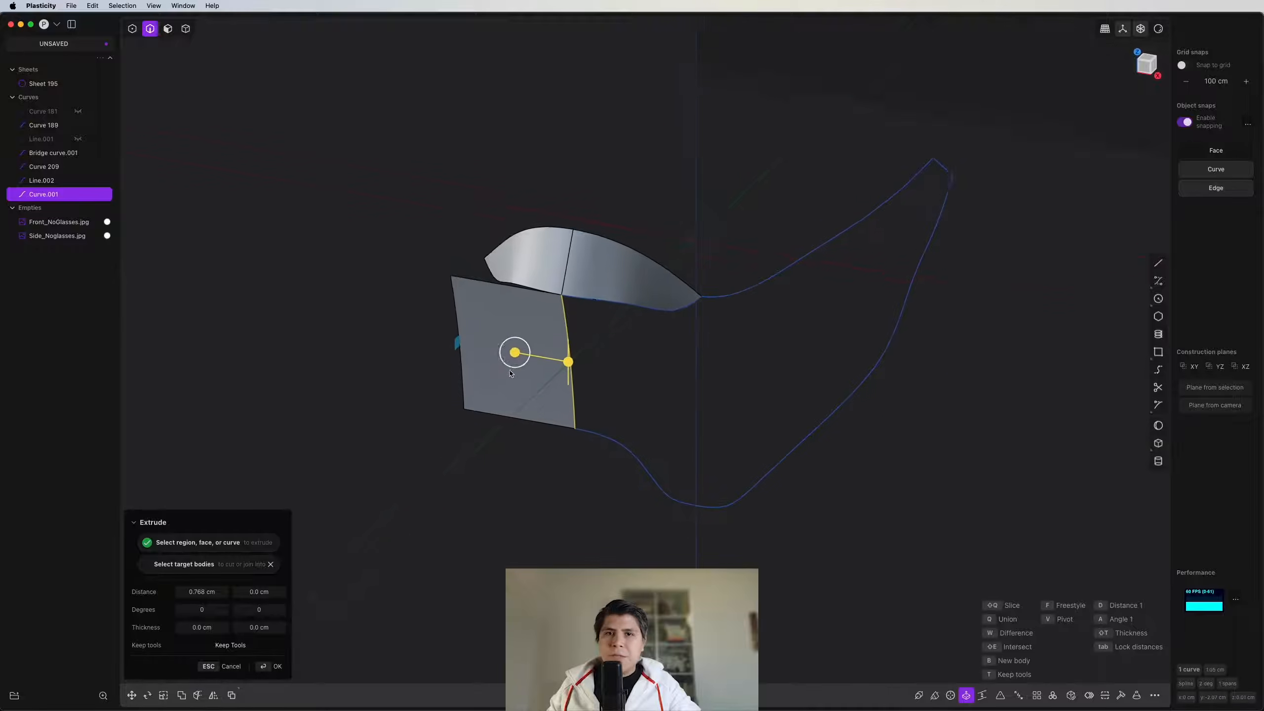
{"action": "middle_click_drag", "start_coordinate": [534, 372], "coordinate": [542, 386], "text": "shift"}
{"action": "scroll", "coordinate": [542, 387], "scroll_direction": "up", "scroll_amount": 3}
{"action": "left_click_drag", "start_coordinate": [476, 351], "coordinate": [540, 386]}
{"action": "key", "text": "Escape"}
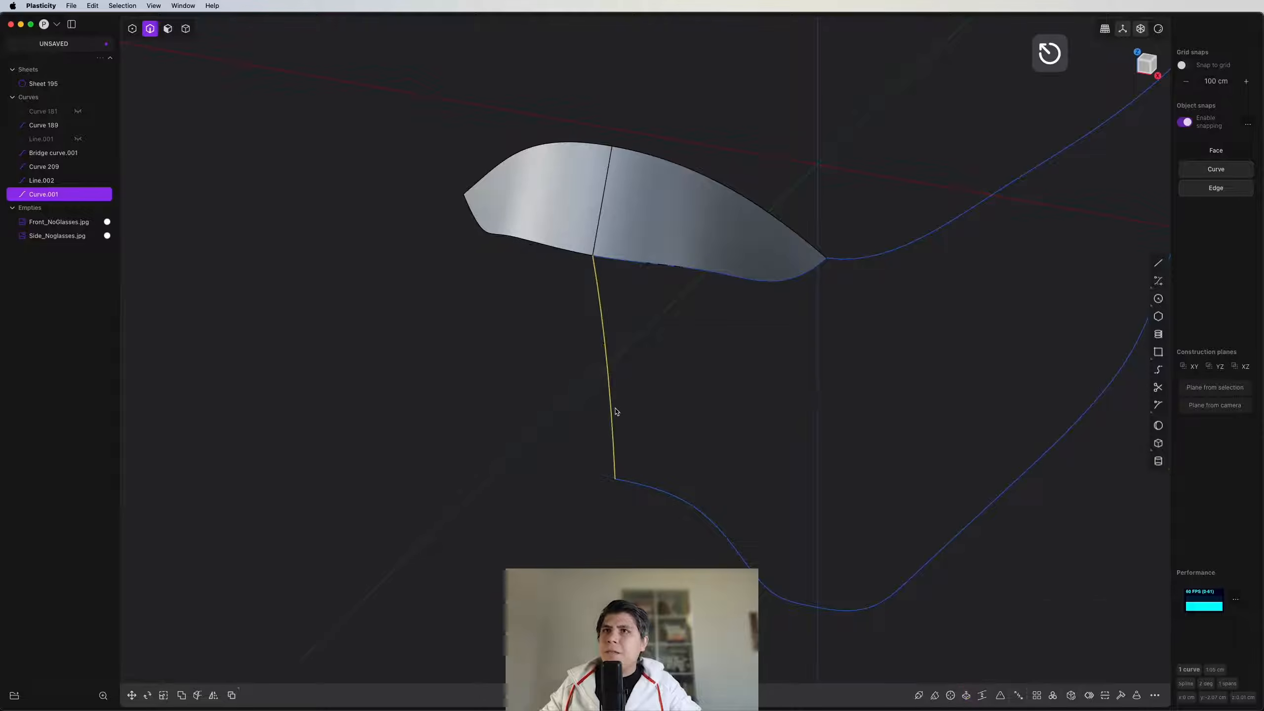
Step: Draw a straight guide line from the front profile curve outward along the X direction, away from the open curve outline
{"action": "middle_click_drag", "start_coordinate": [621, 410], "coordinate": [665, 369], "text": "shift"}
{"action": "key", "text": "shift+a"}
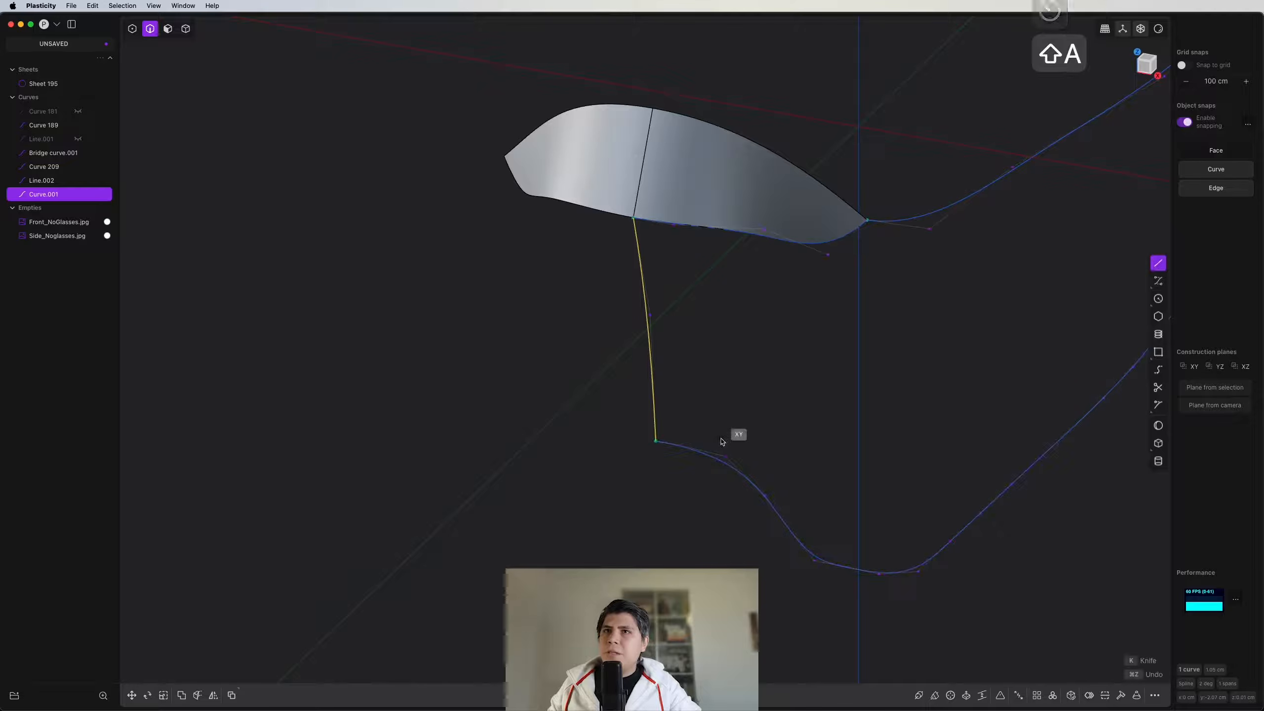
{"action": "left_click", "coordinate": [651, 355]}
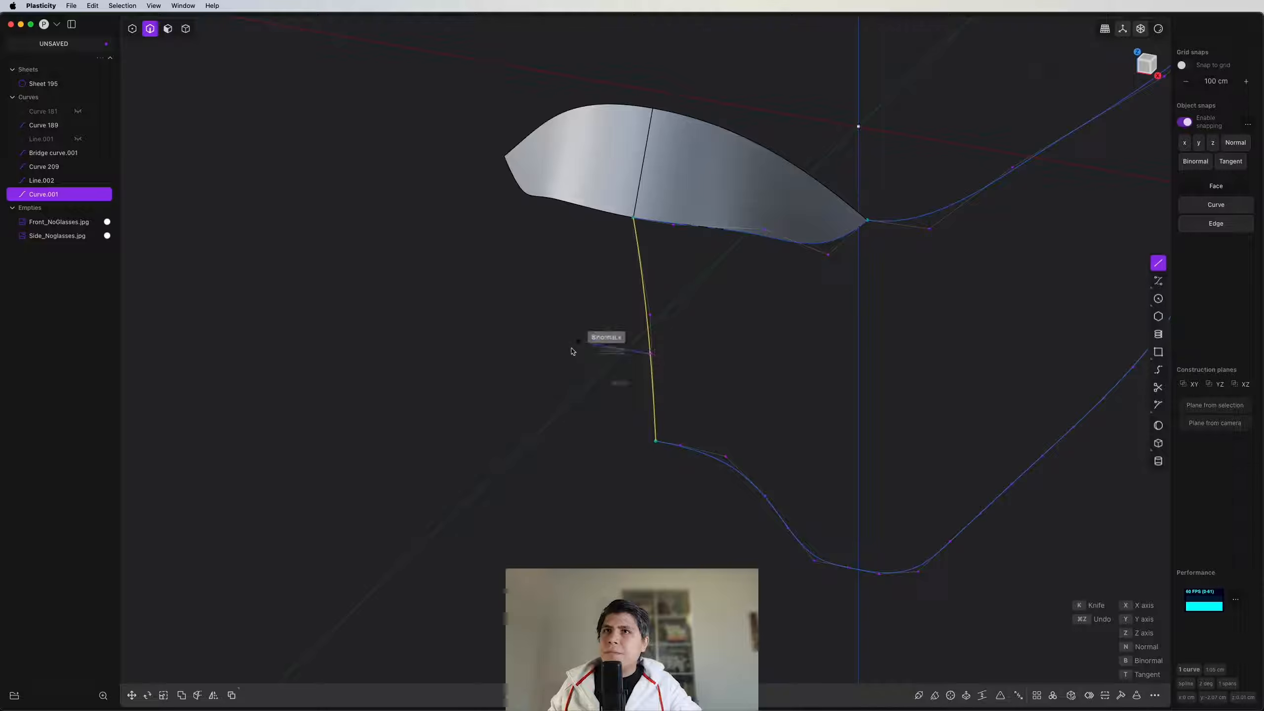
{"action": "left_click", "coordinate": [356, 305]}
{"action": "middle_click_drag", "start_coordinate": [356, 305], "coordinate": [391, 309]}
Step: Extrude the front profile curve along the guide line into a support sheet and delete the guide line
{"action": "left_click", "coordinate": [554, 265]}
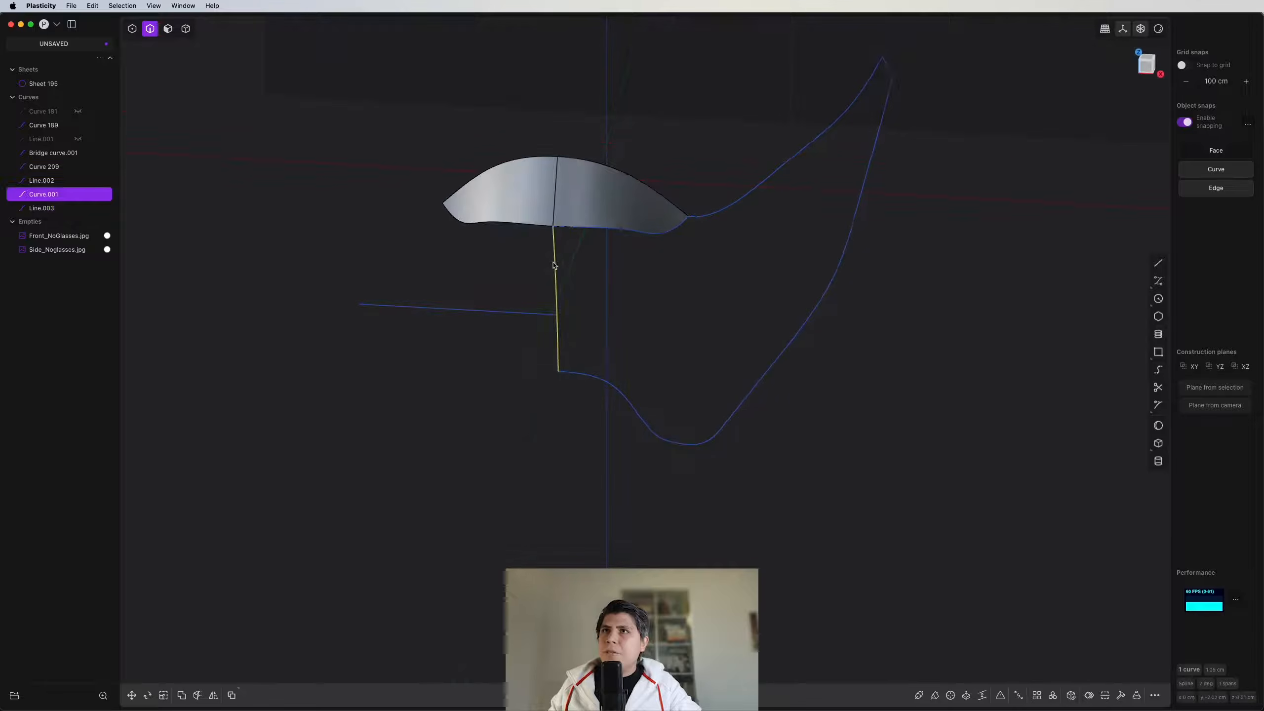
{"action": "scroll", "coordinate": [544, 282], "scroll_direction": "up", "scroll_amount": 5}
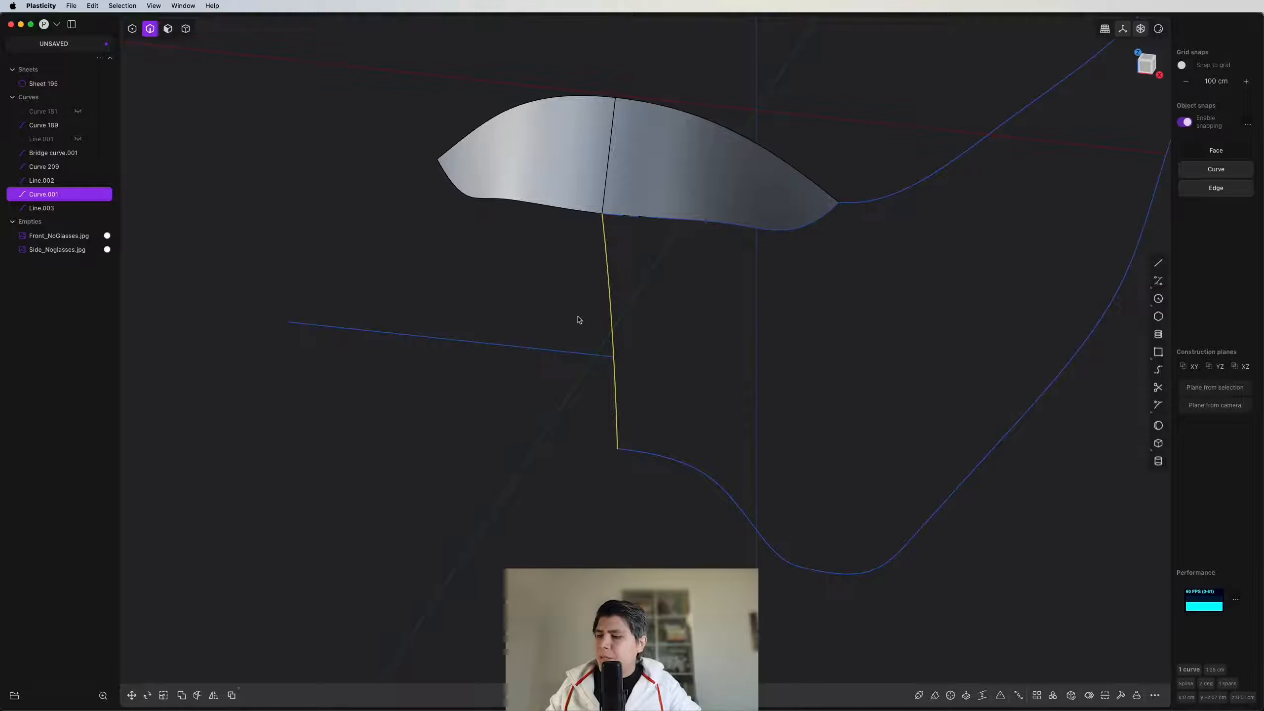
{"action": "key", "text": "e"}
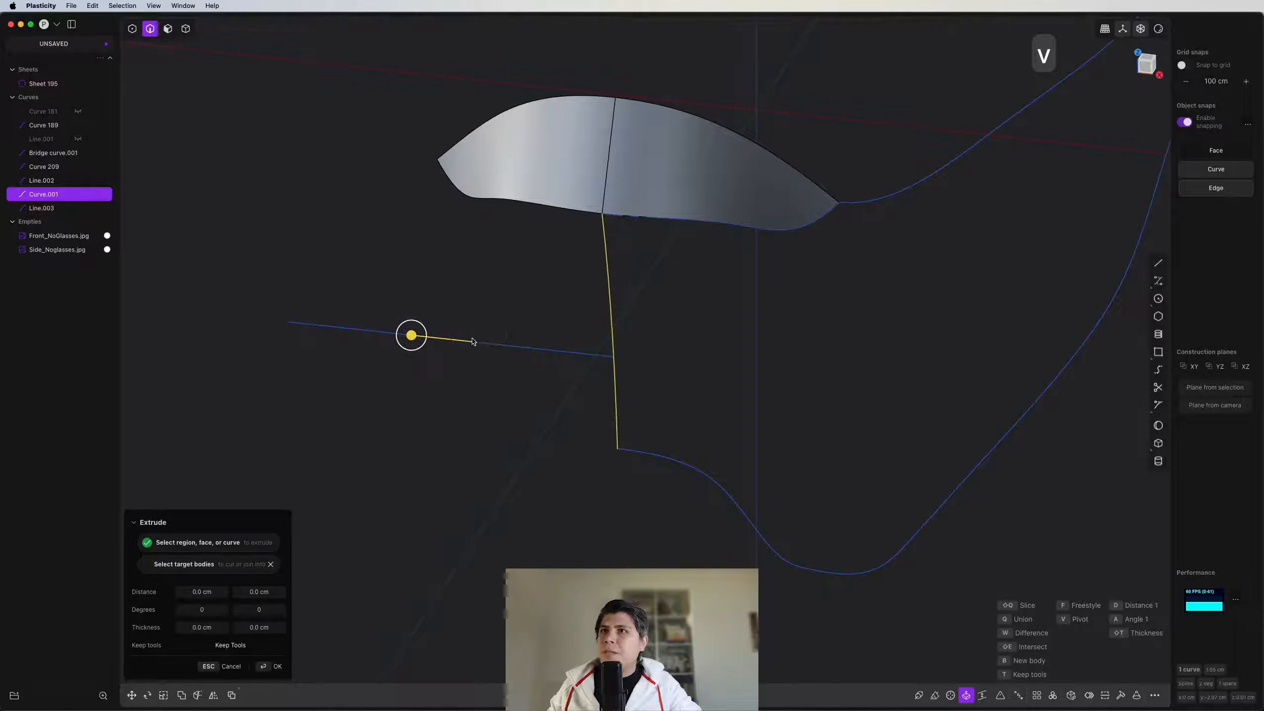
{"action": "left_click_drag", "start_coordinate": [412, 339], "coordinate": [214, 353]}
{"action": "right_click", "coordinate": [351, 386]}
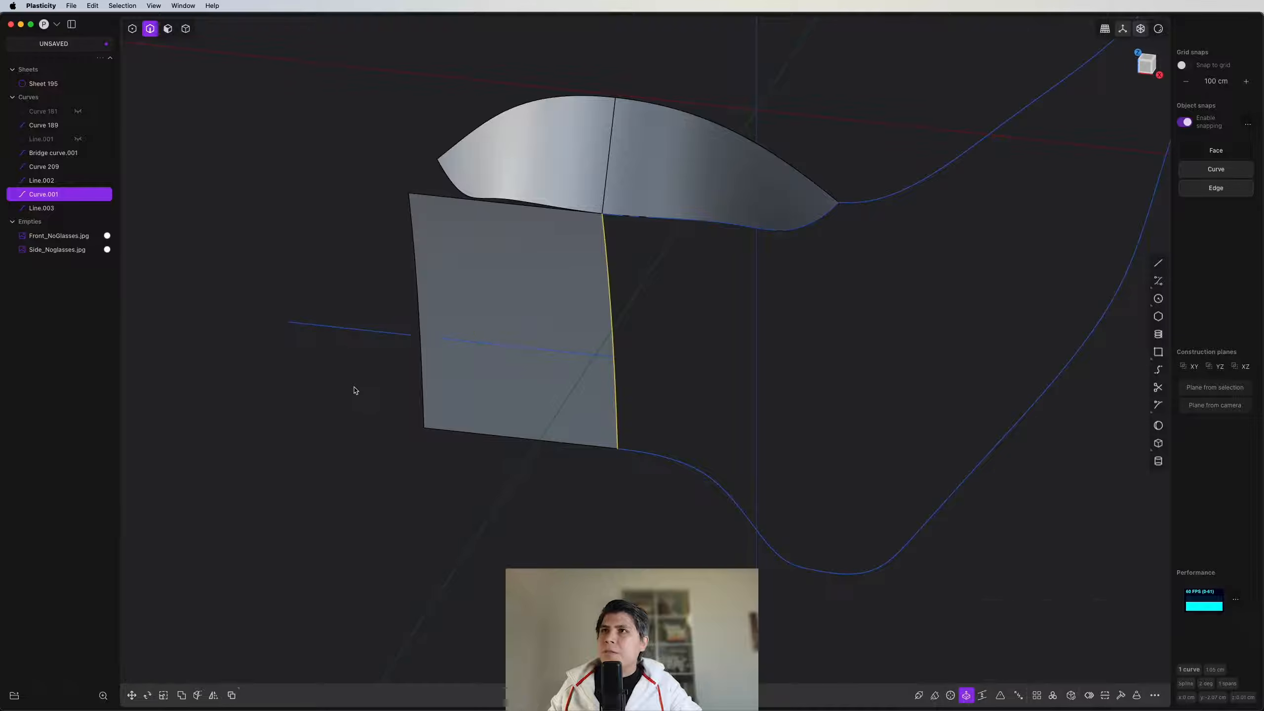
{"action": "left_click", "coordinate": [389, 340]}
{"action": "key", "text": "x"}
Step: Hide the front profile curve and the curve along the nose sheet's lower edge
{"action": "left_click", "coordinate": [607, 324]}
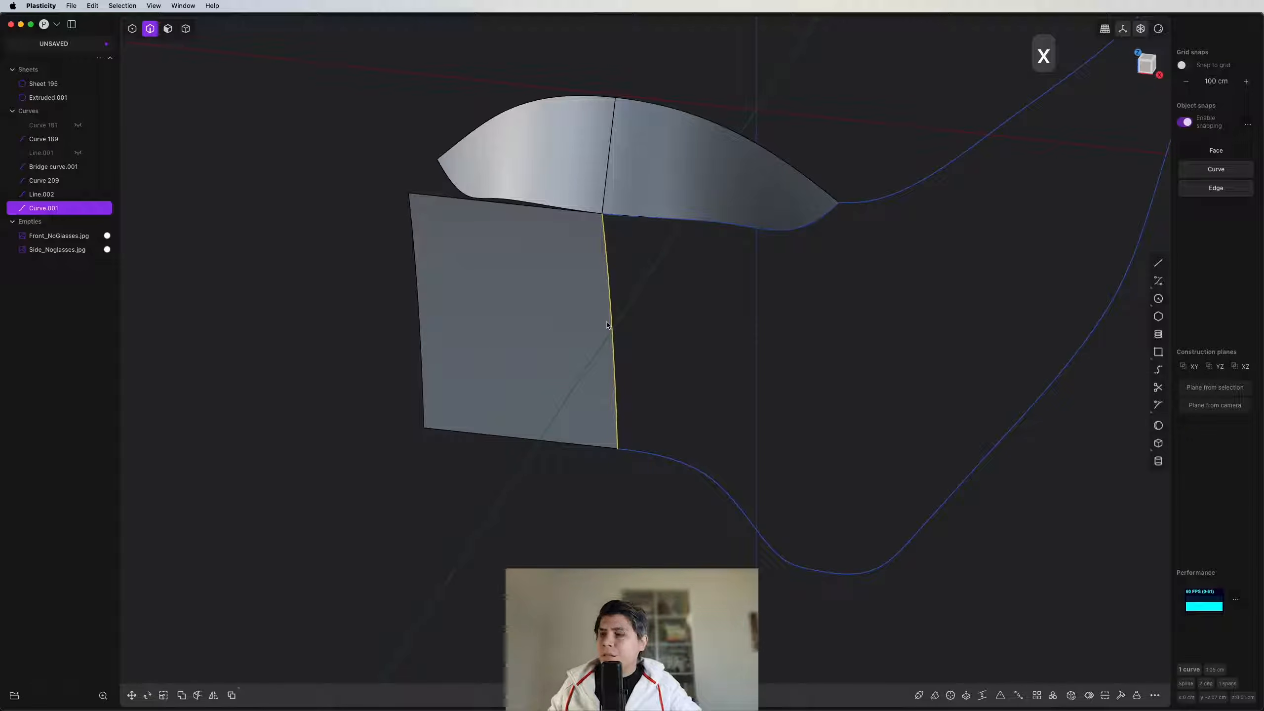
{"action": "key", "text": "h"}
{"action": "middle_click_drag", "start_coordinate": [771, 313], "coordinate": [739, 299]}
{"action": "scroll", "coordinate": [742, 279], "scroll_direction": "down", "scroll_amount": 4}
{"action": "left_click", "coordinate": [754, 270]}
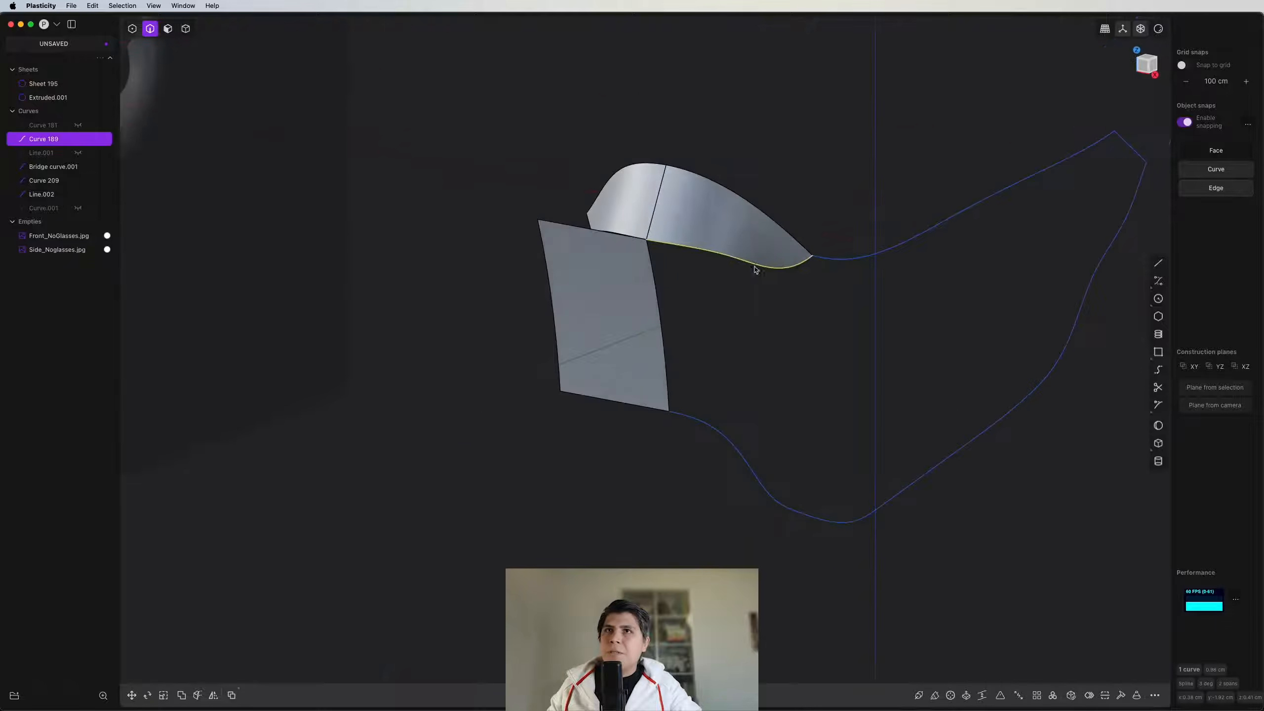
{"action": "right_click_drag", "start_coordinate": [776, 272], "coordinate": [725, 301]}
{"action": "scroll", "coordinate": [725, 302], "scroll_direction": "up", "scroll_amount": 3}
{"action": "middle_click_drag", "start_coordinate": [697, 314], "coordinate": [690, 307], "text": "shift"}
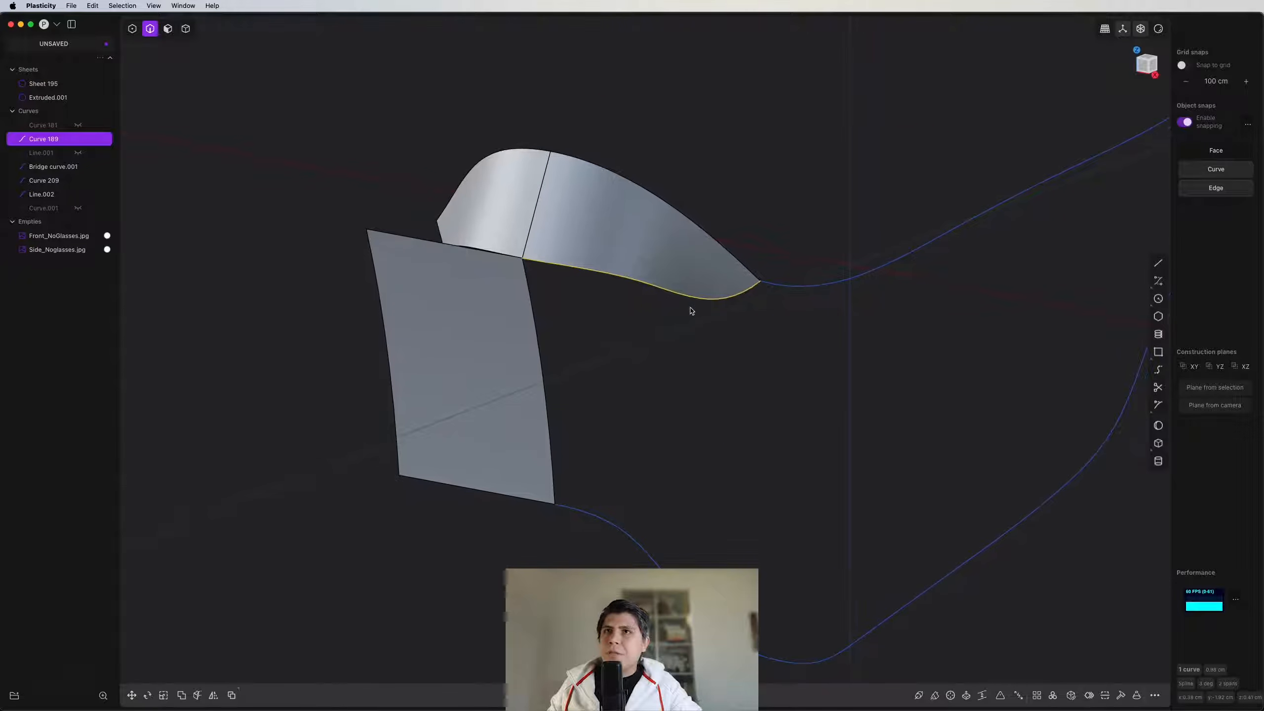
{"action": "key", "text": "h"}
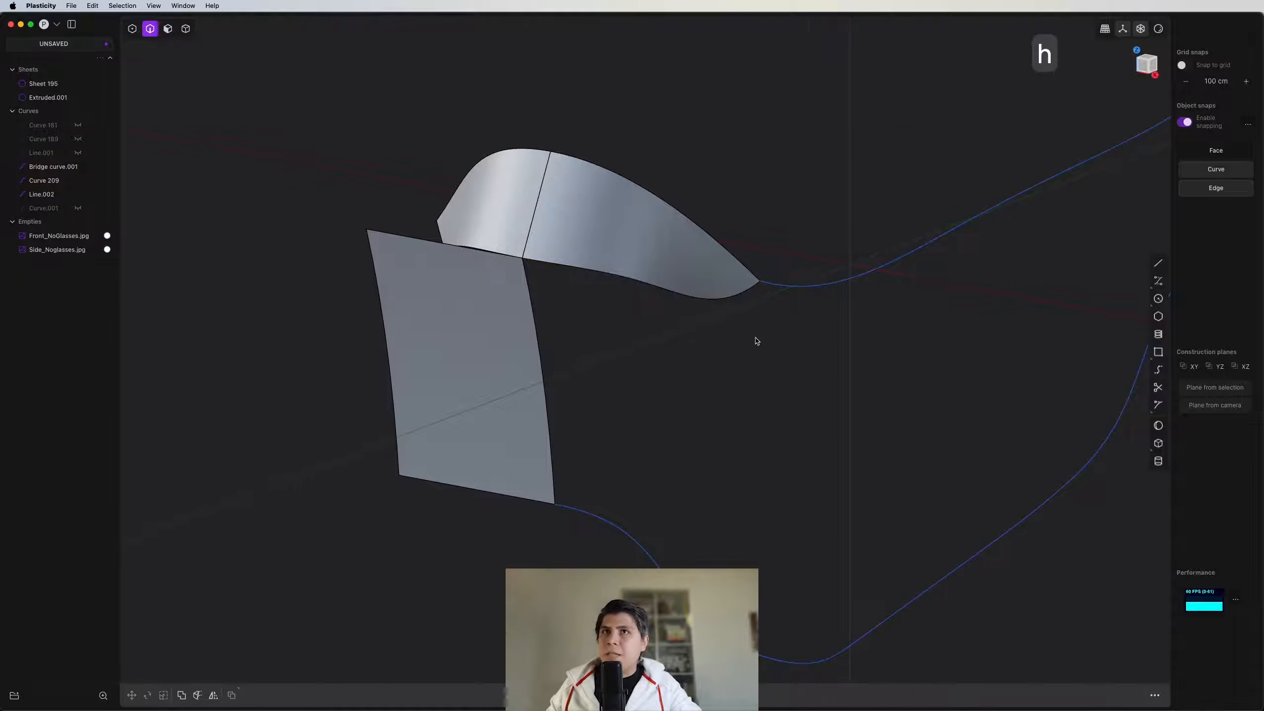
Step: Patch the hole bounded by the bridge curve, closing line, lower curve, support sheet edge and nose sheet's lower edge
{"action": "middle_click_drag", "start_coordinate": [756, 340], "coordinate": [612, 304], "text": "shift"}
{"action": "scroll", "coordinate": [622, 299], "scroll_direction": "down", "scroll_amount": 2}
{"action": "left_click", "coordinate": [688, 275]}
{"action": "left_click", "coordinate": [1025, 136], "text": "shift"}
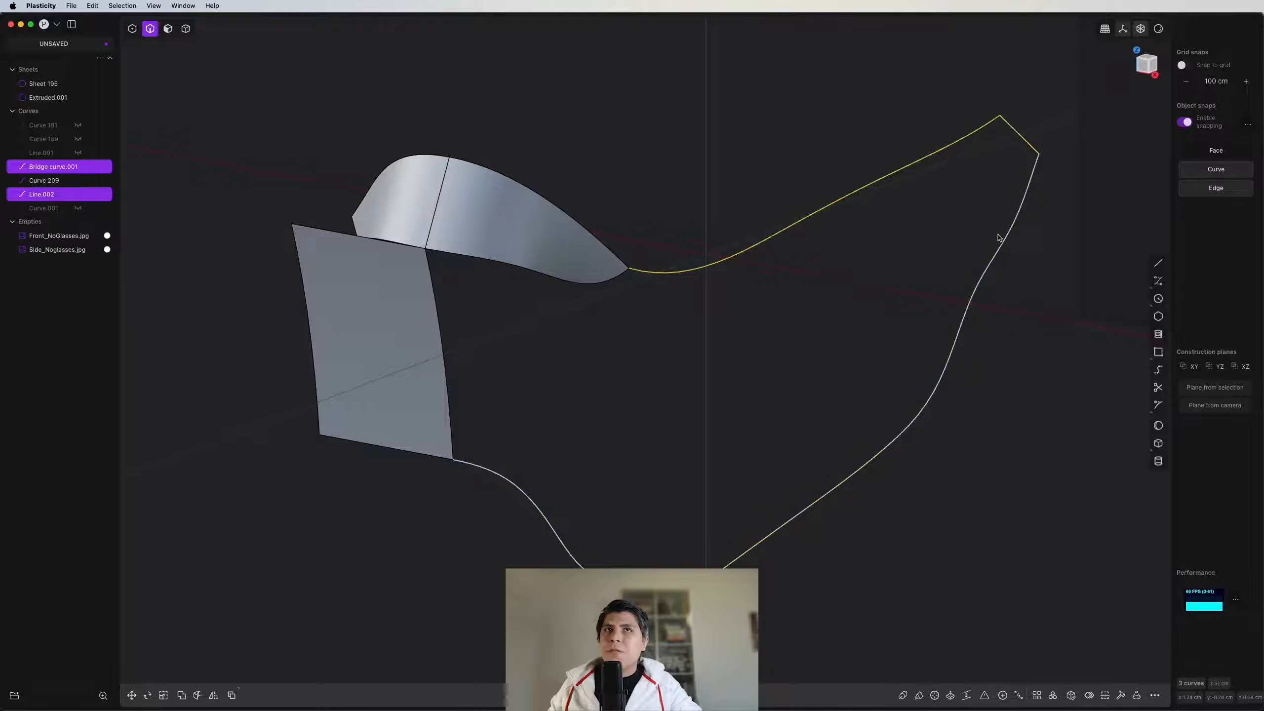
{"action": "left_click", "coordinate": [999, 240], "text": "shift"}
{"action": "left_click", "coordinate": [450, 335], "text": "shift"}
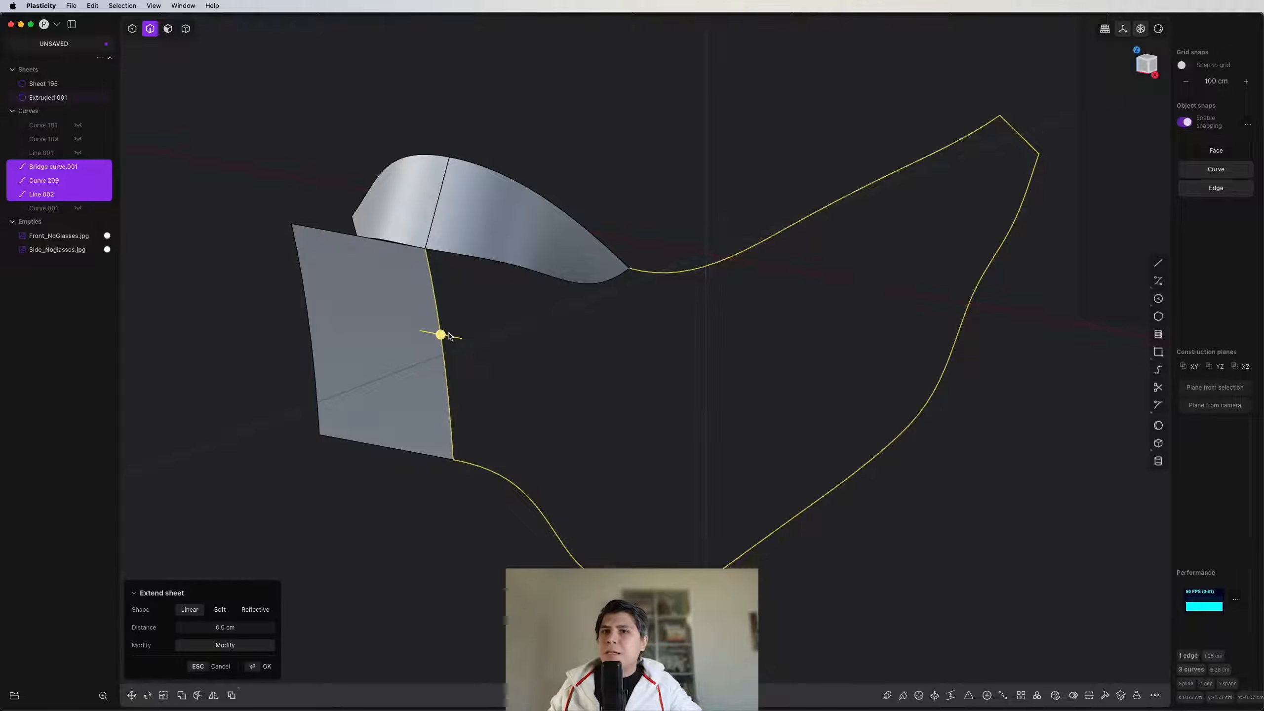
{"action": "left_click", "coordinate": [528, 275], "text": "shift"}
{"action": "middle_click_drag", "start_coordinate": [523, 366], "coordinate": [652, 394], "text": "shift"}
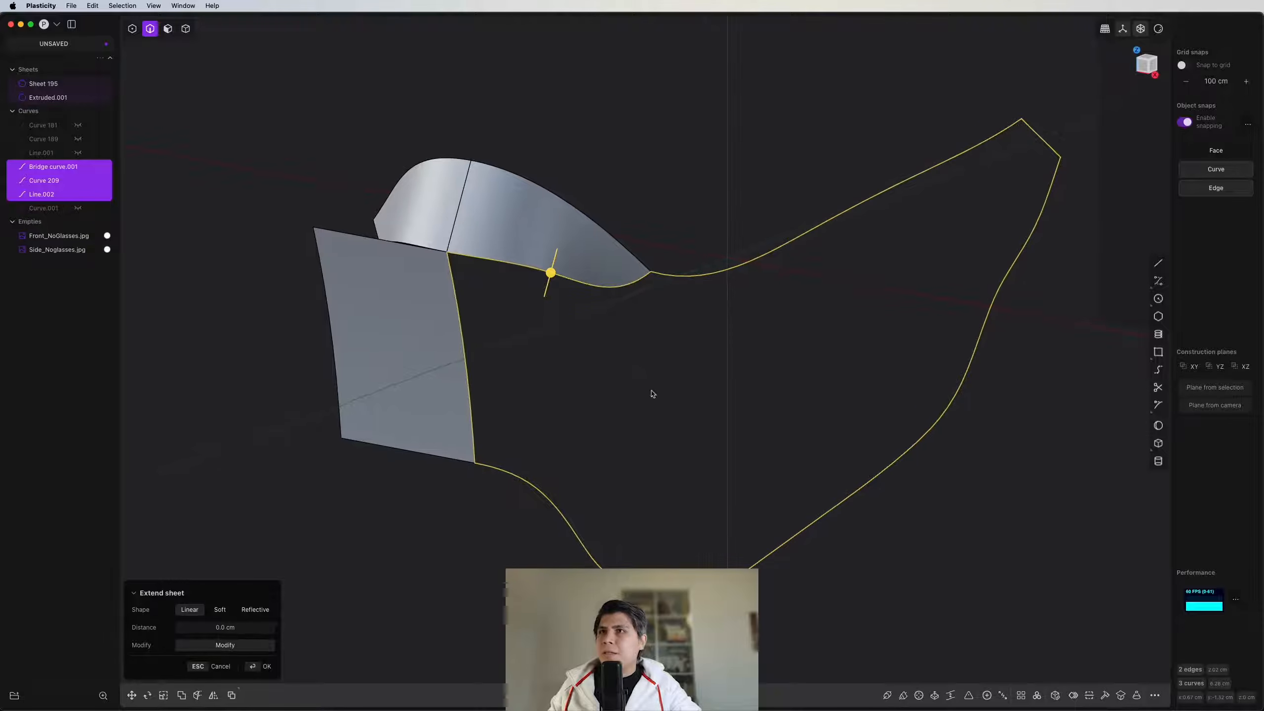
{"action": "key", "text": "shift+super+p"}
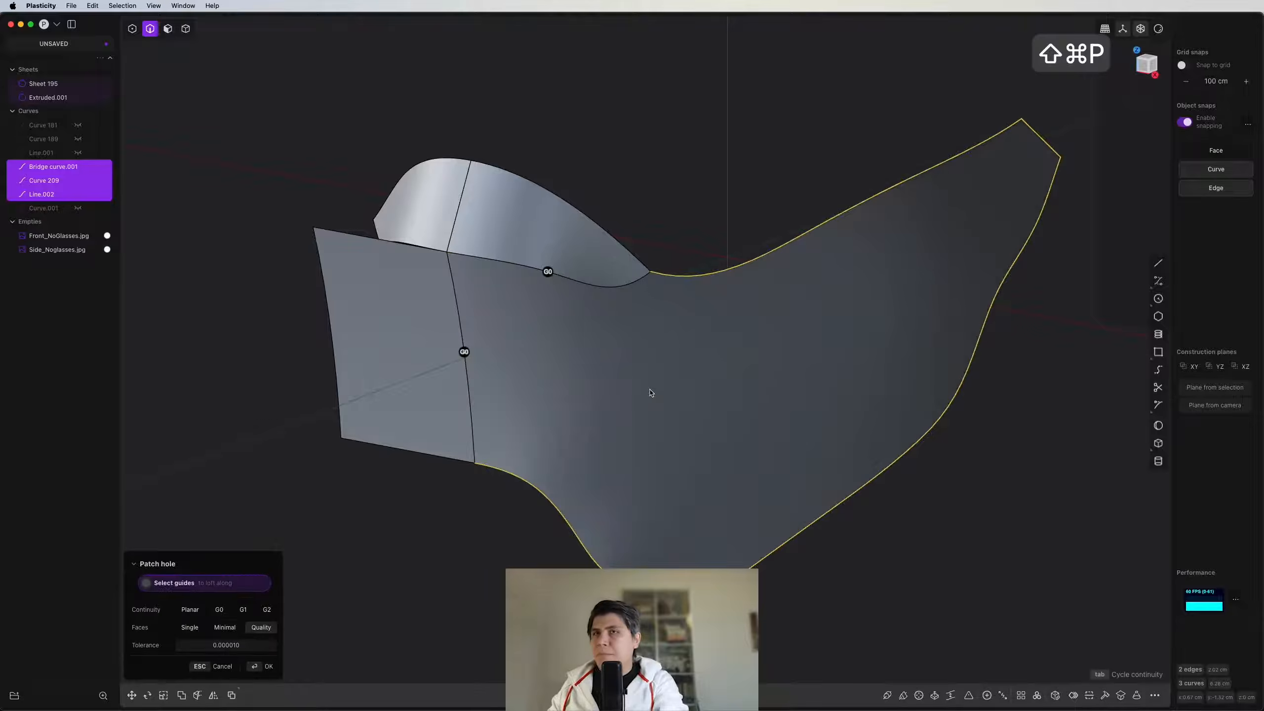
Step: Set the patch continuity to G1 along the support sheet's edge and finish the patch
{"action": "middle_click_drag", "start_coordinate": [650, 393], "coordinate": [491, 354]}
{"action": "left_click", "coordinate": [472, 395]}
{"action": "scroll", "coordinate": [492, 354], "scroll_direction": "up", "scroll_amount": 3}
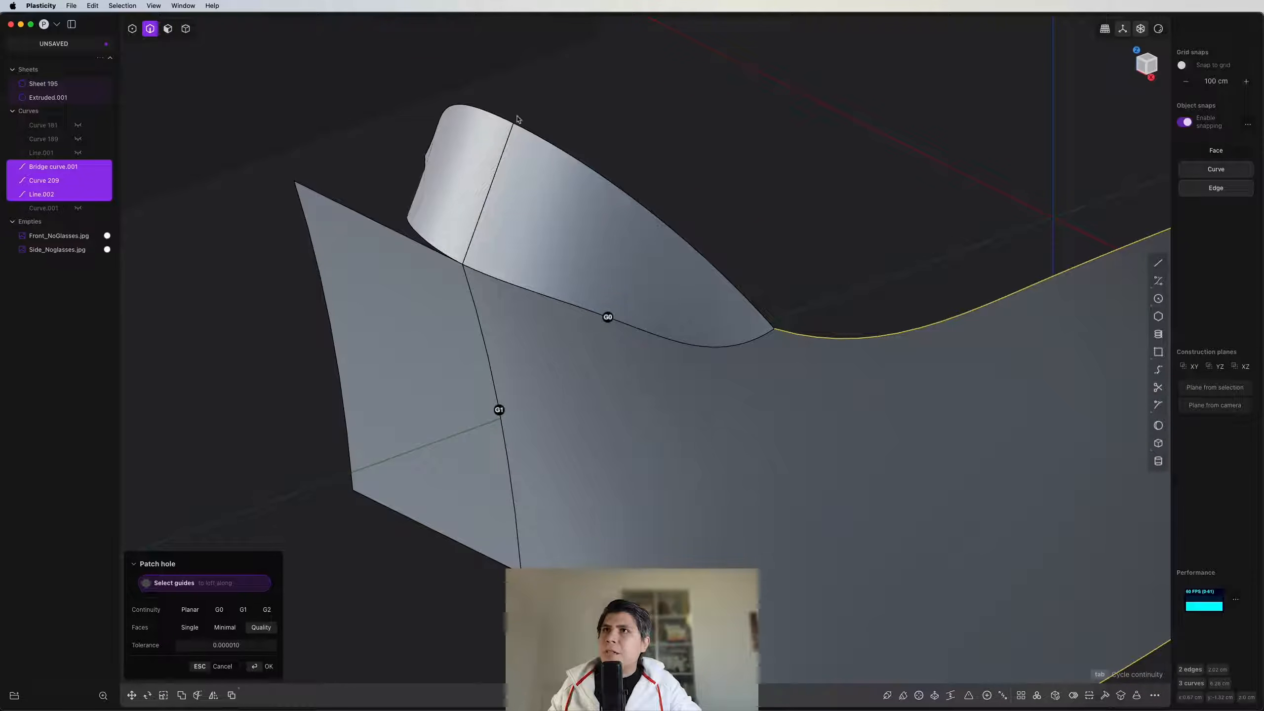
{"action": "middle_click_drag", "start_coordinate": [501, 491], "coordinate": [532, 300], "text": "shift"}
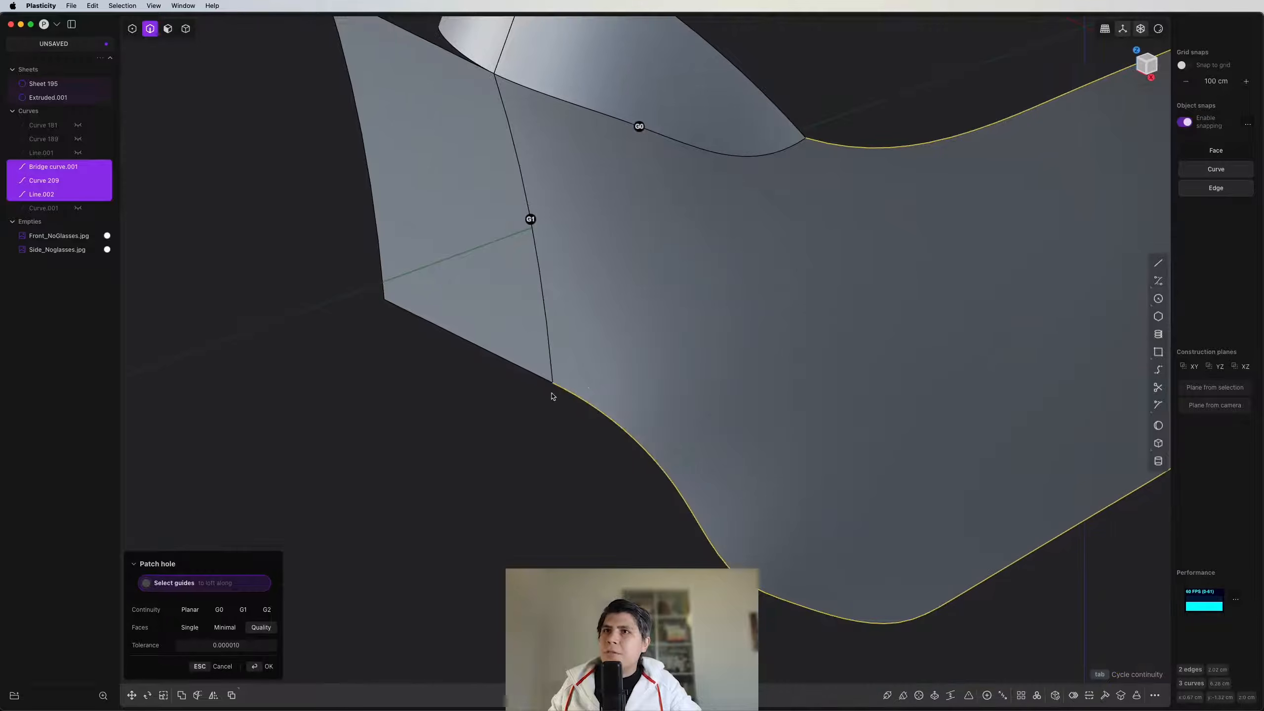
{"action": "key", "text": "1"}
{"action": "scroll", "coordinate": [556, 431], "scroll_direction": "down", "scroll_amount": 3}
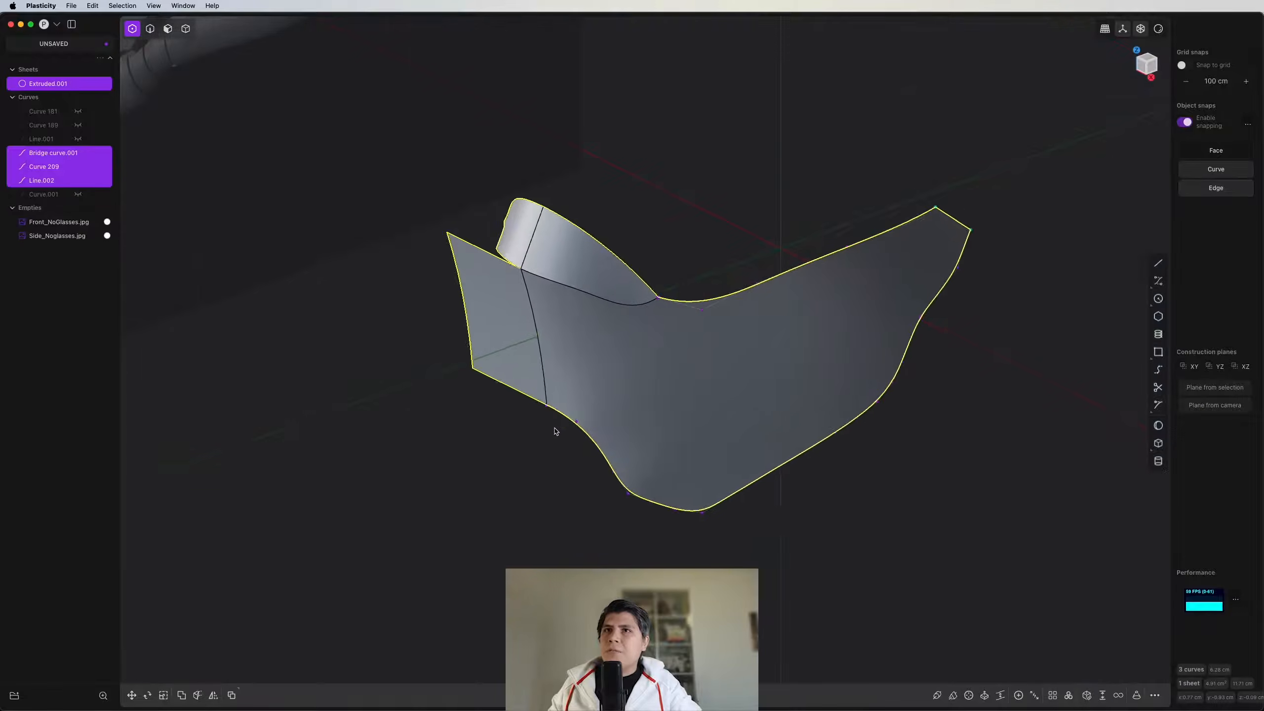
Step: Mirror the patched mask sheet across the X axis and join the two halves
{"action": "middle_click_drag", "start_coordinate": [556, 432], "coordinate": [502, 380]}
{"action": "key", "text": "3"}
{"action": "left_click", "coordinate": [500, 380]}
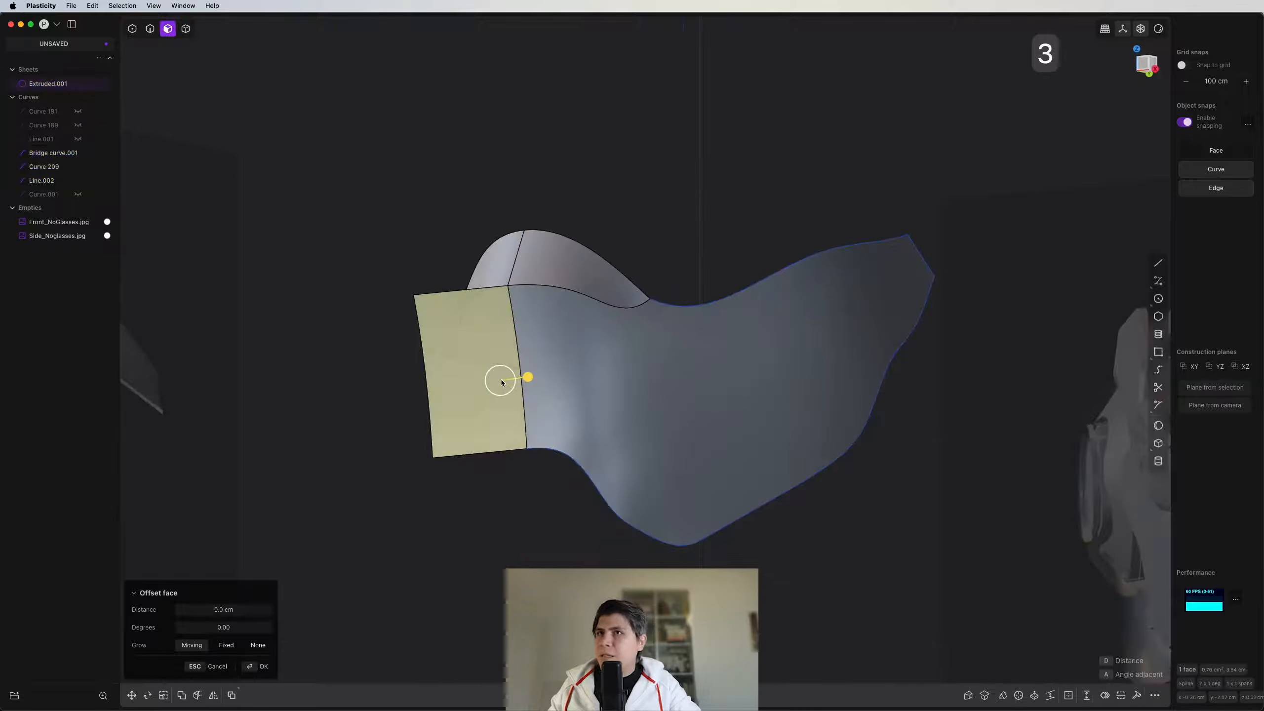
{"action": "key", "text": "4"}
{"action": "left_click", "coordinate": [569, 378]}
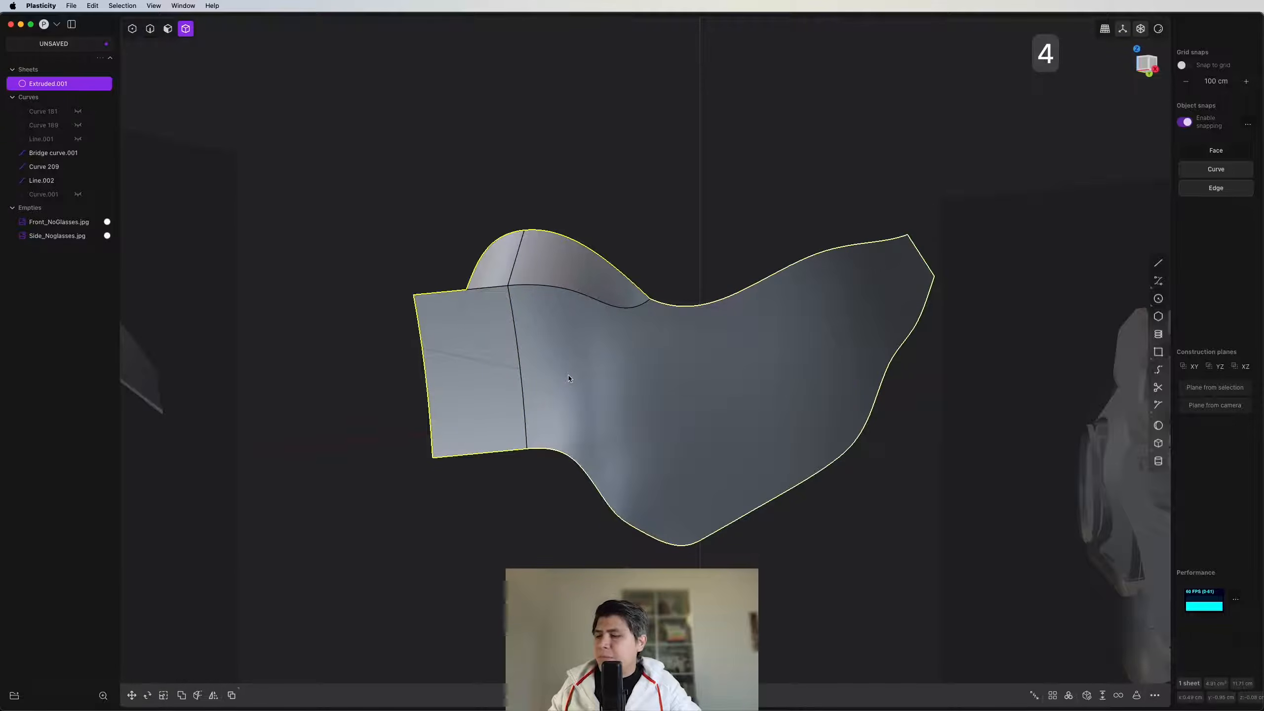
{"action": "key", "text": "alt+x"}
{"action": "key", "text": "x"}
{"action": "right_click", "coordinate": [569, 378]}
{"action": "key", "text": "j"}
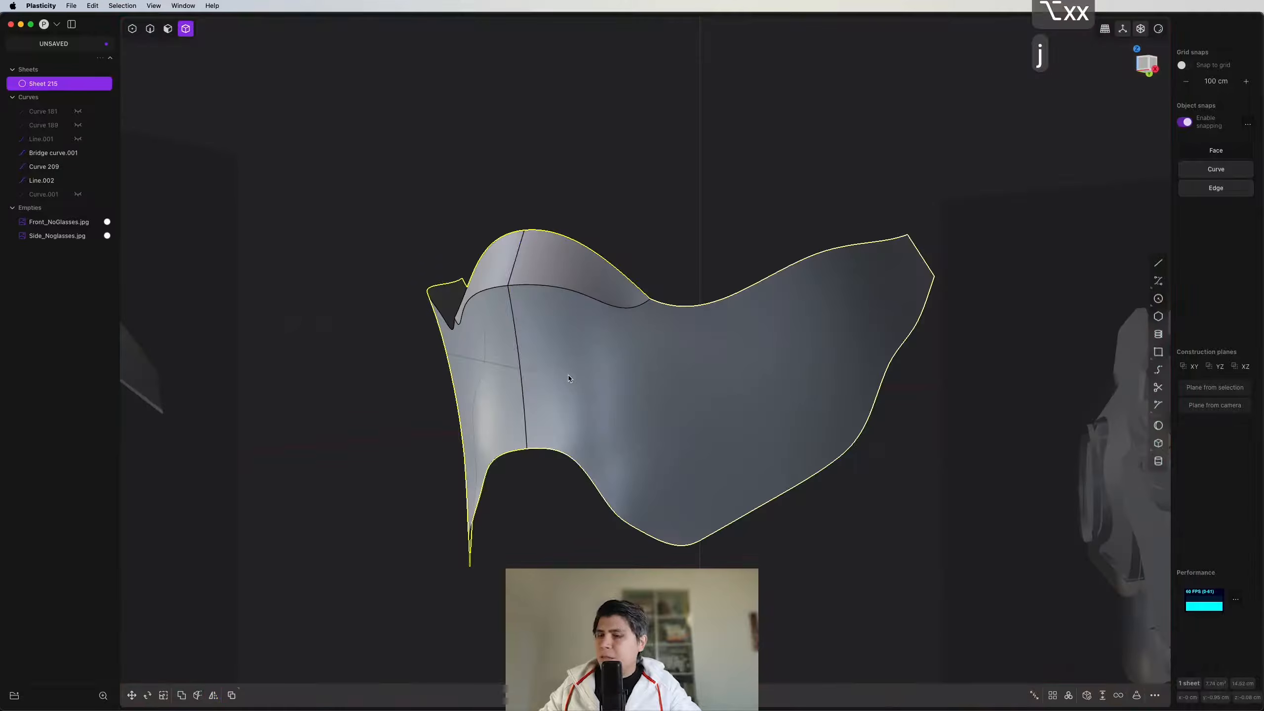
Step: Trace the chin's arched edge in the front view with a control-point curve from the centre line to the chin's lower corner
{"action": "middle_click_drag", "start_coordinate": [570, 378], "coordinate": [667, 318]}
{"action": "left_click", "coordinate": [1147, 64]}
{"action": "scroll", "coordinate": [667, 318], "scroll_direction": "down", "scroll_amount": 5}
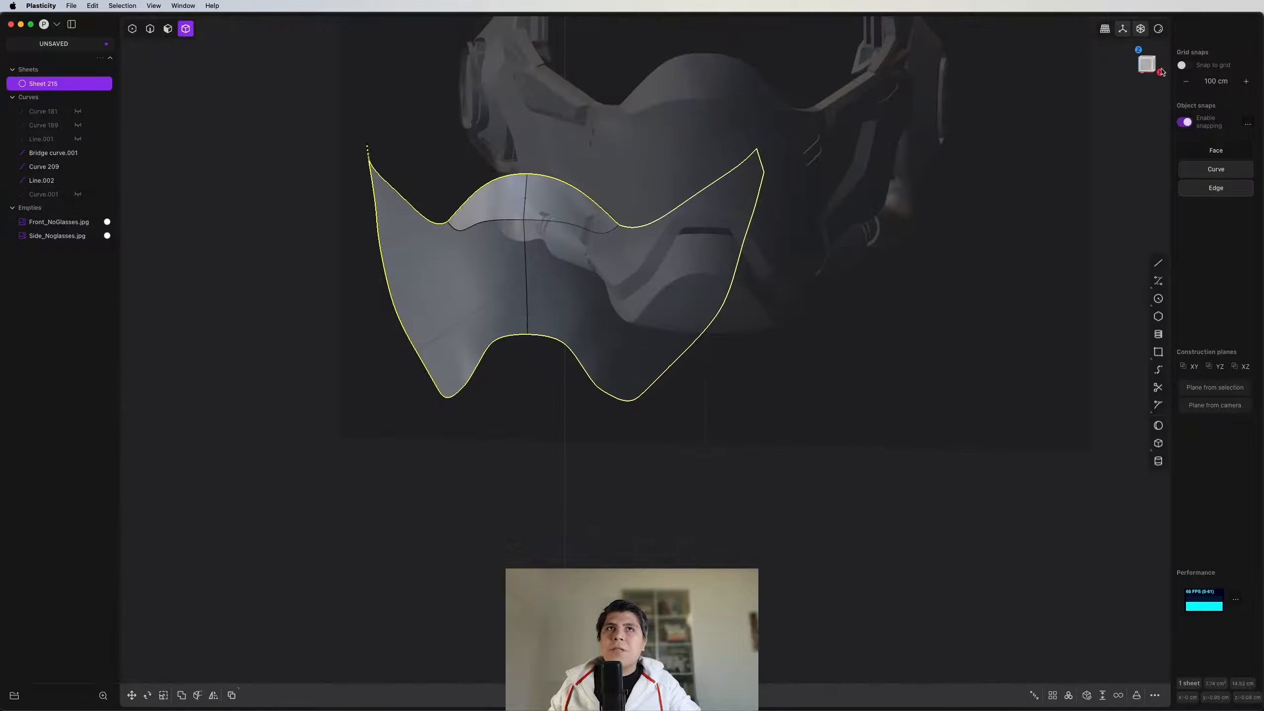
{"action": "left_click", "coordinate": [1147, 64]}
{"action": "scroll", "coordinate": [478, 418], "scroll_direction": "up", "scroll_amount": 5}
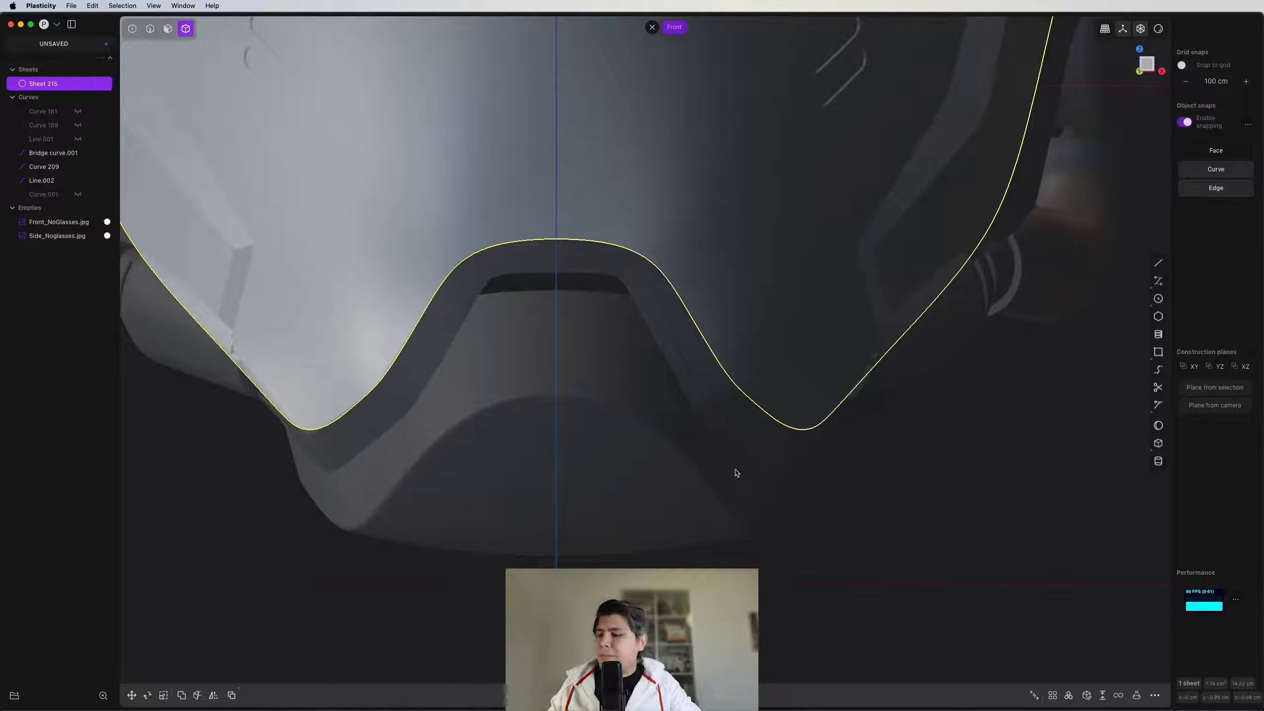
{"action": "key", "text": "ctrl+super+c"}
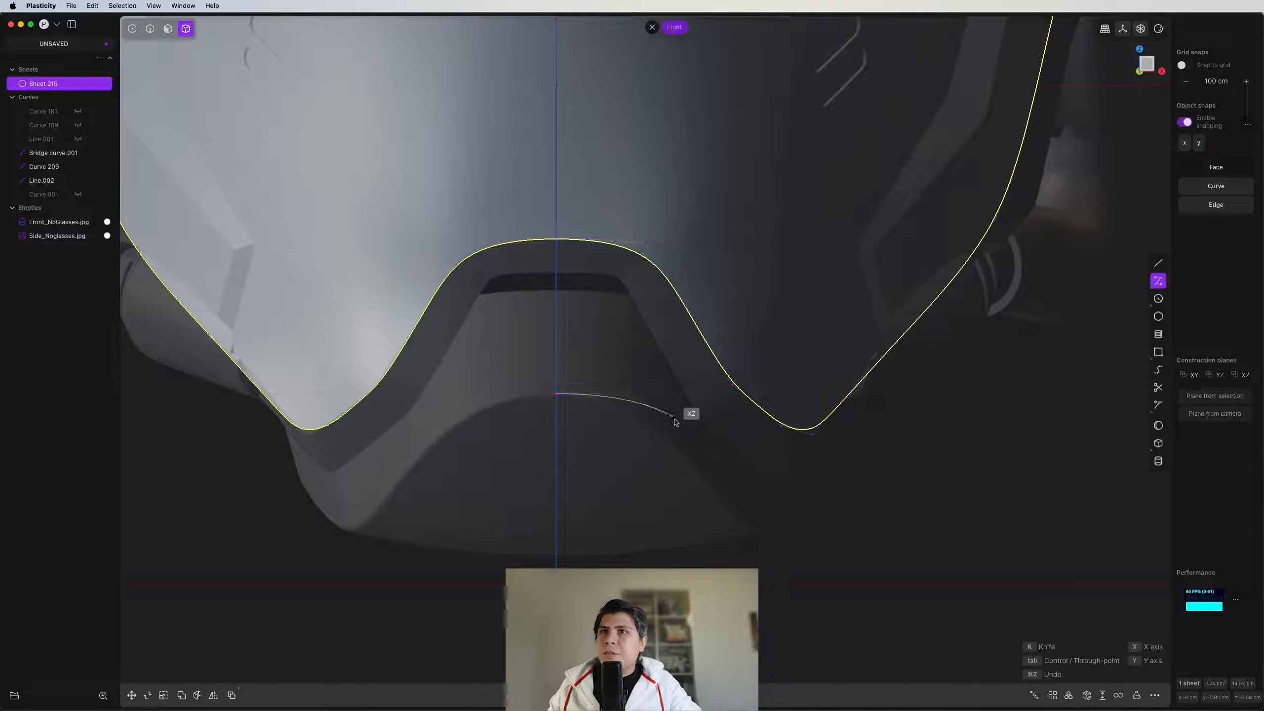
{"action": "left_click", "coordinate": [682, 451]}
{"action": "scroll", "coordinate": [699, 513], "scroll_direction": "up", "scroll_amount": 3}
{"action": "middle_click_drag", "start_coordinate": [699, 513], "coordinate": [657, 443], "text": "shift"}
{"action": "scroll", "coordinate": [664, 458], "scroll_direction": "up", "scroll_amount": 5}
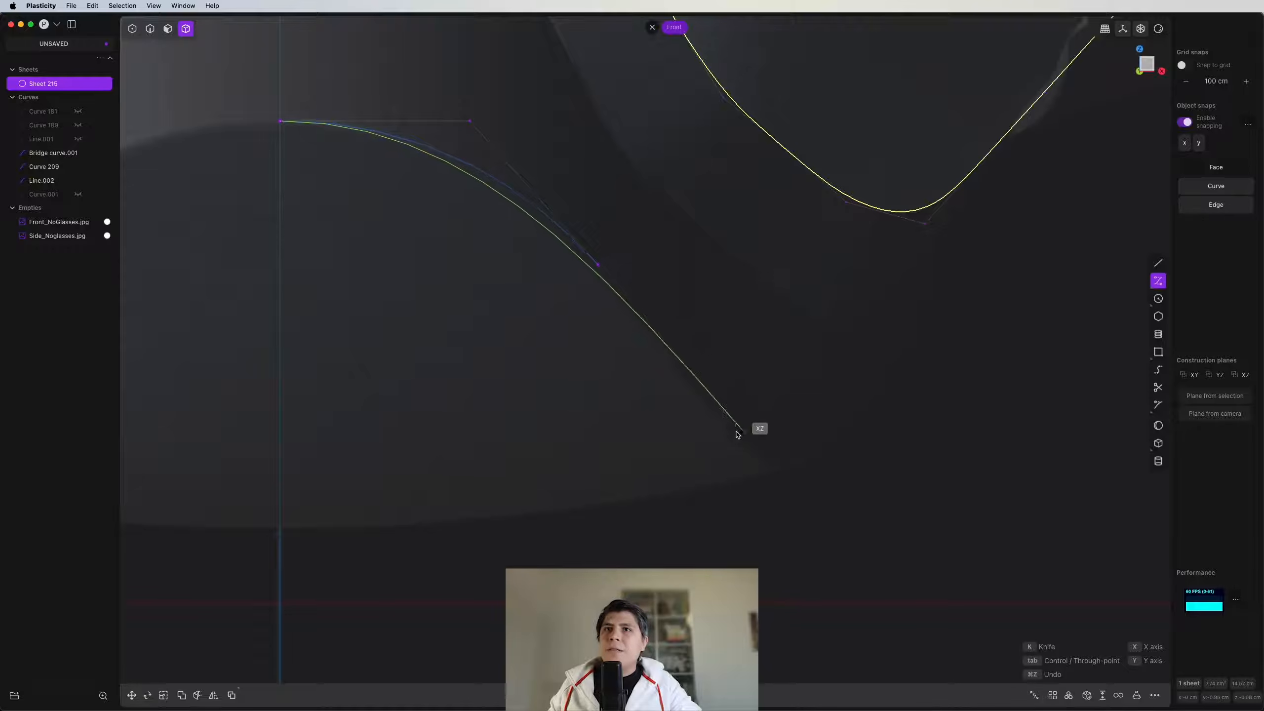
{"action": "left_click", "coordinate": [729, 431]}
{"action": "right_click", "coordinate": [728, 431]}
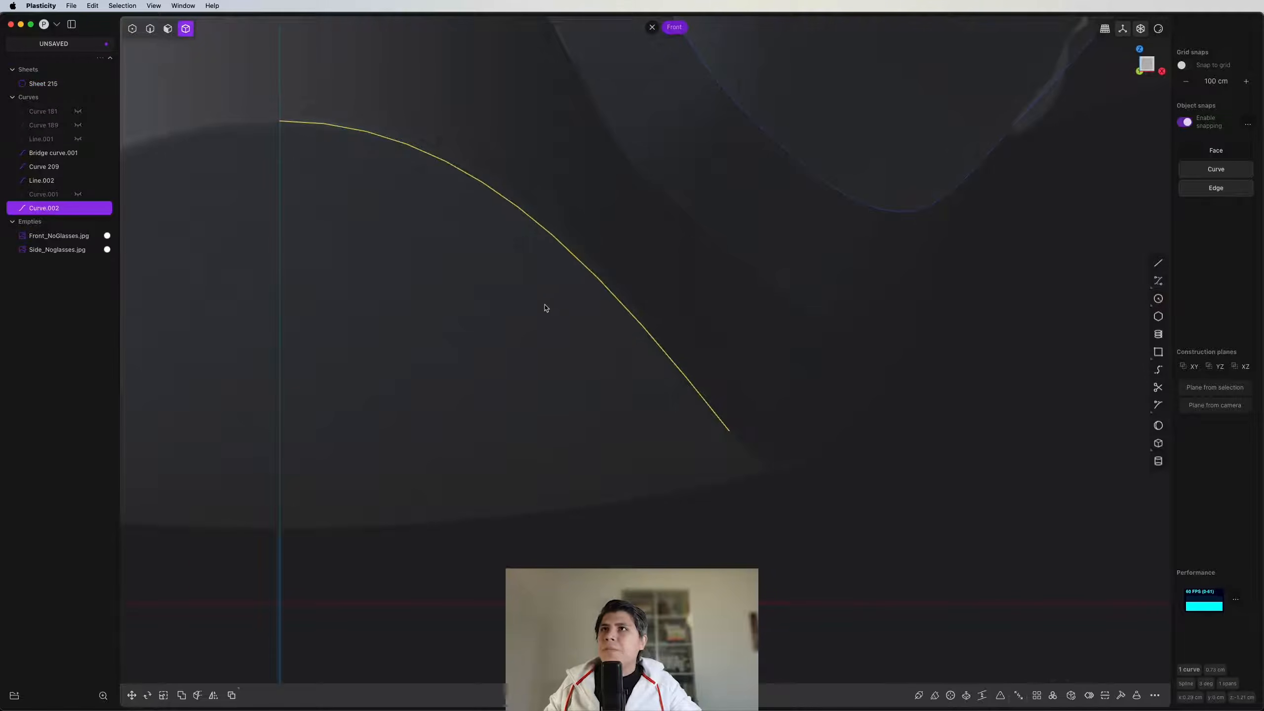
Step: Trace the same chin edge in the side view with a curve from the chin's front tip down along the crease
{"action": "scroll", "coordinate": [560, 307], "scroll_direction": "down", "scroll_amount": 5}
{"action": "key", "text": "3"}
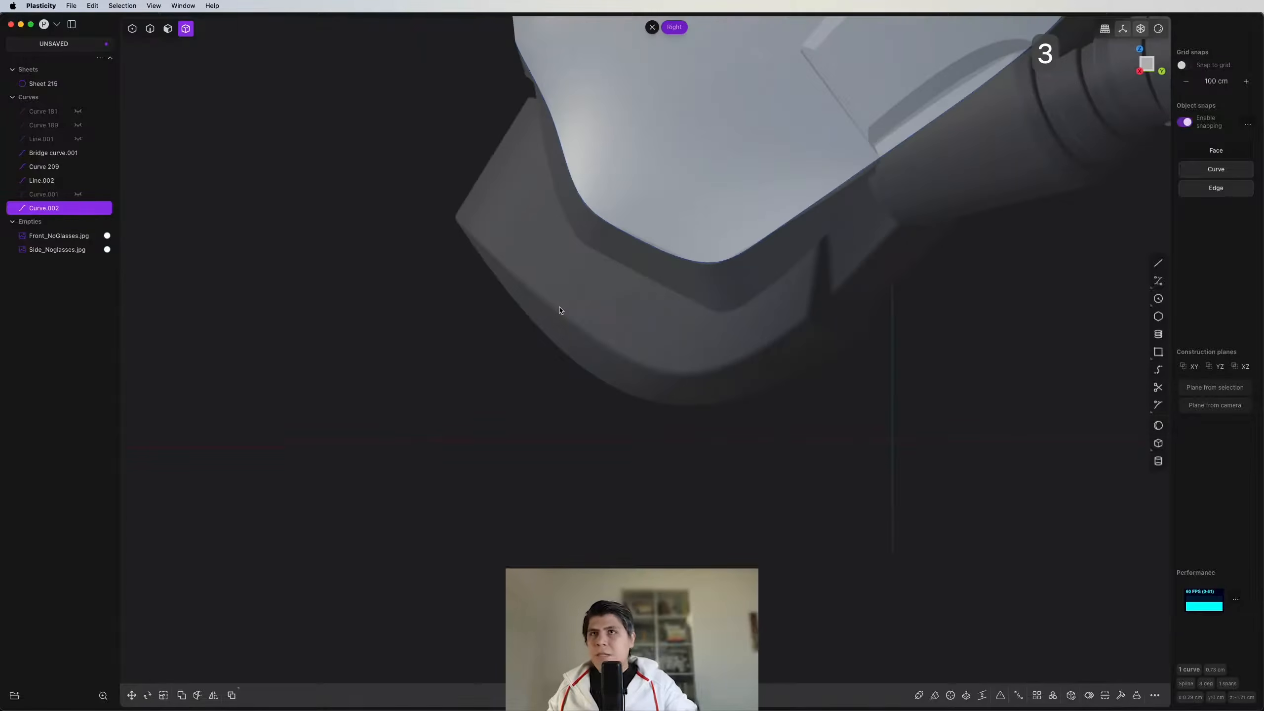
{"action": "key", "text": "ctrl+super+c"}
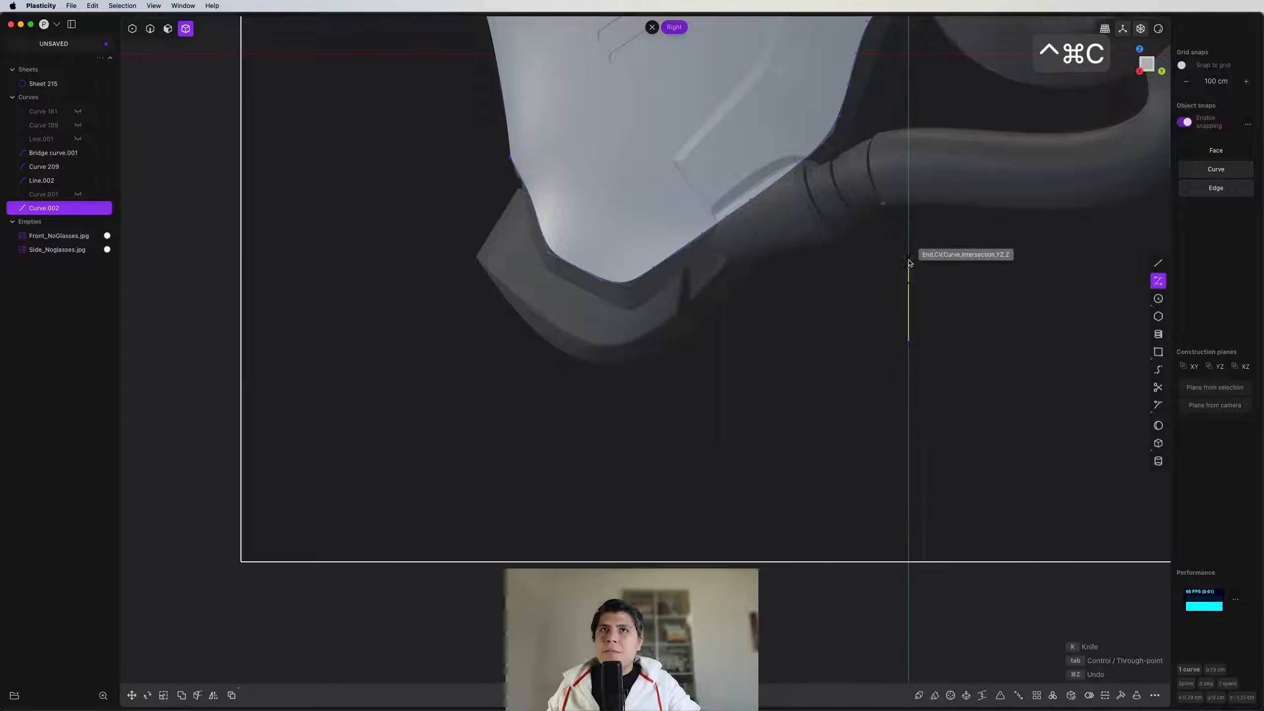
{"action": "scroll", "coordinate": [381, 257], "scroll_direction": "up", "scroll_amount": 5}
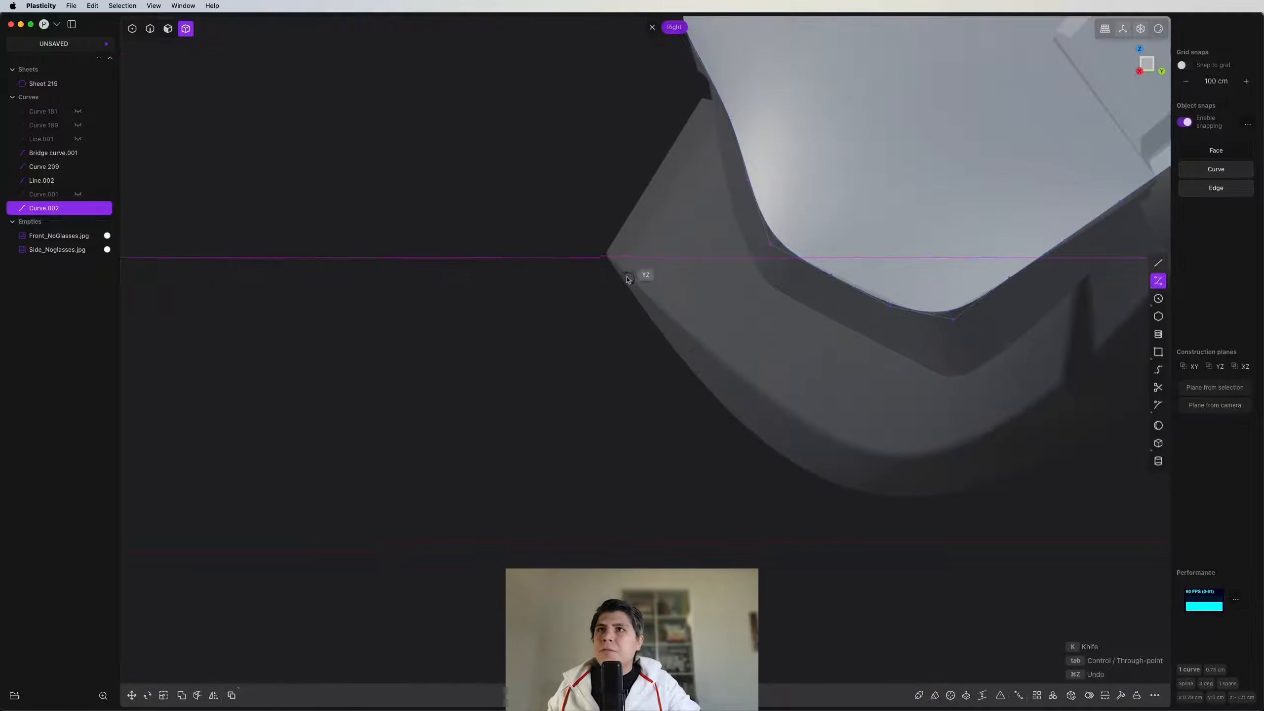
{"action": "left_click", "coordinate": [609, 258]}
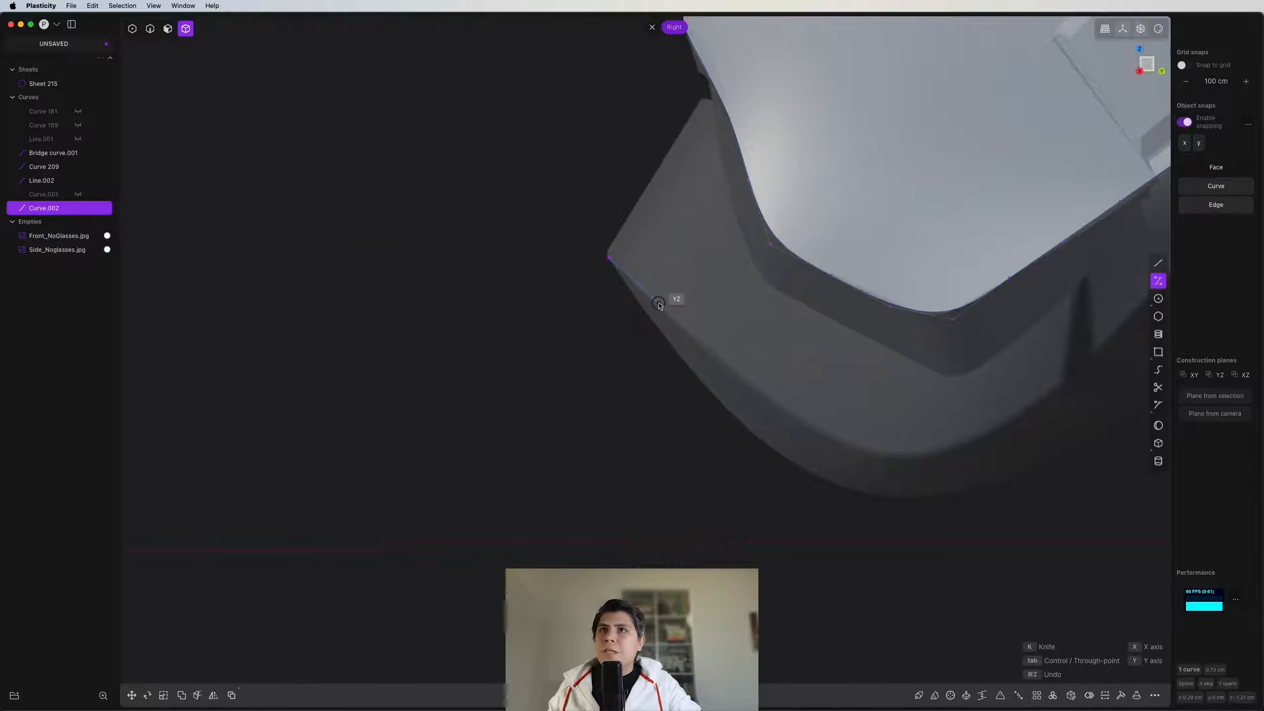
{"action": "left_click", "coordinate": [723, 366]}
{"action": "middle_click_drag", "start_coordinate": [872, 440], "coordinate": [466, 383], "text": "shift"}
{"action": "scroll", "coordinate": [465, 383], "scroll_direction": "down", "scroll_amount": 5}
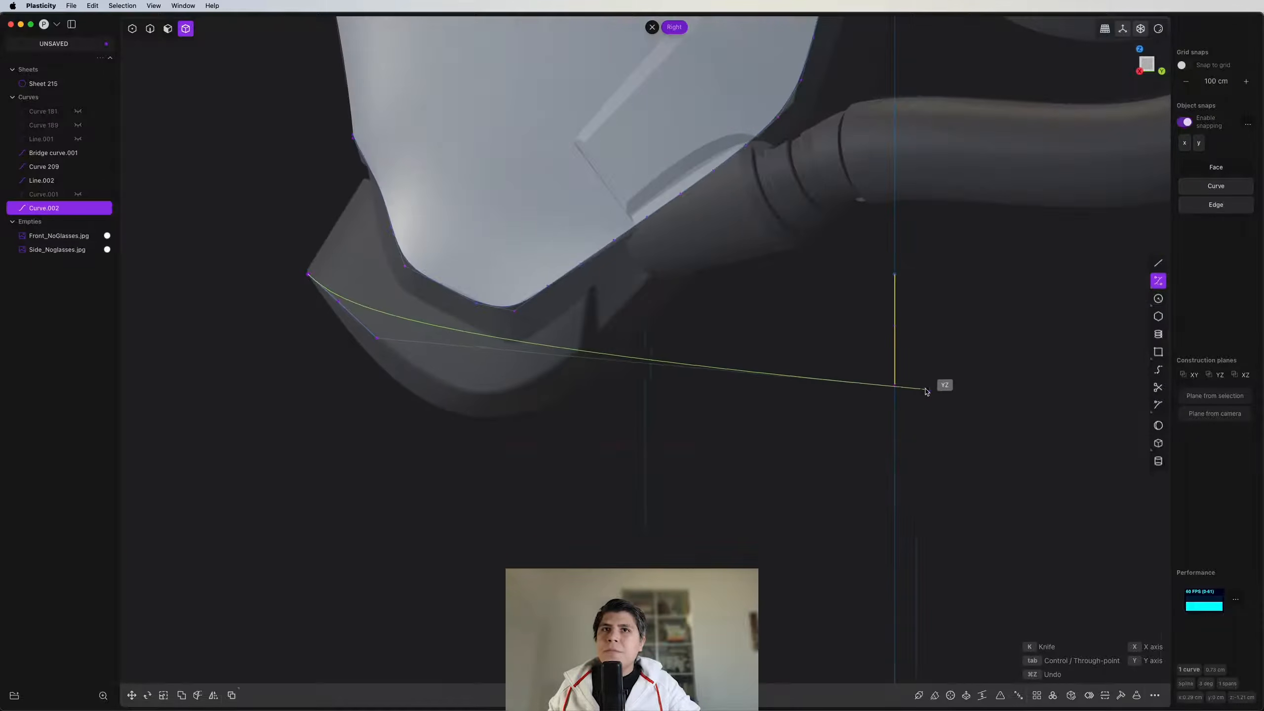
{"action": "scroll", "coordinate": [349, 394], "scroll_direction": "up", "scroll_amount": 6}
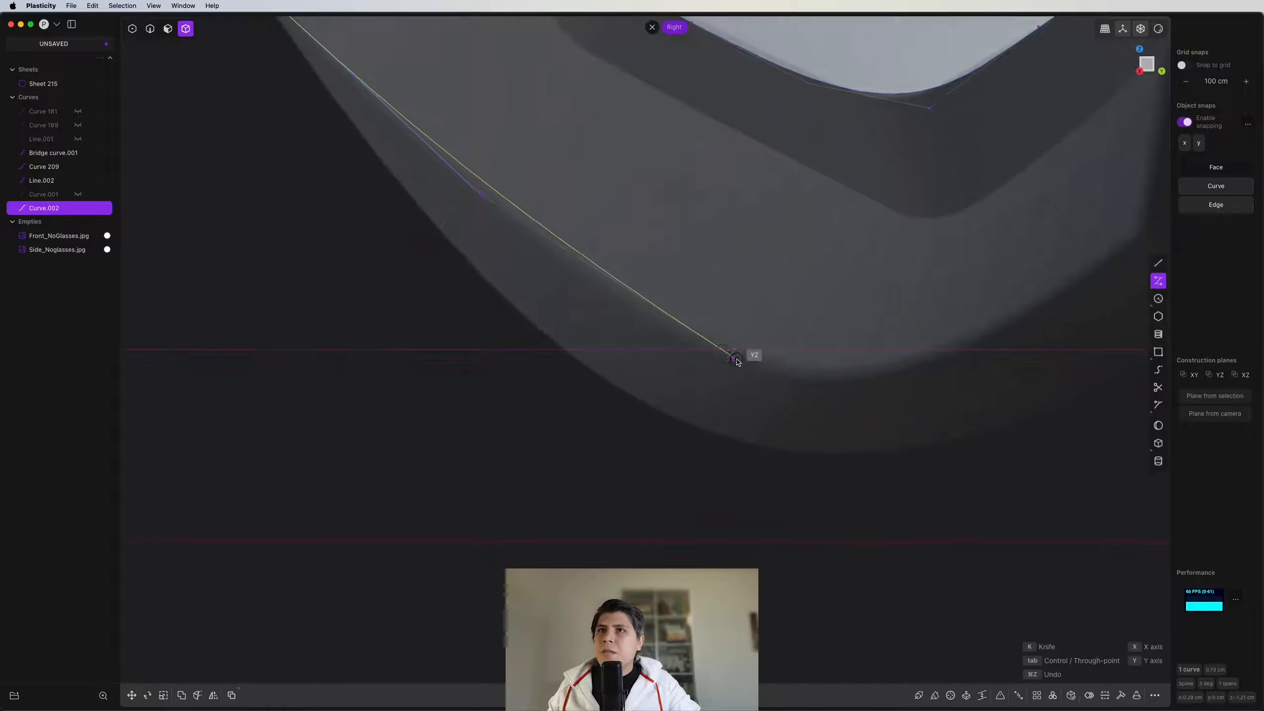
{"action": "left_click", "coordinate": [716, 348]}
{"action": "right_click", "coordinate": [717, 348]}
Step: Move the side chin curve's middle control point so the curve follows the crease in the reference image
{"action": "scroll", "coordinate": [597, 289], "scroll_direction": "down", "scroll_amount": 2}
{"action": "key", "text": "1"}
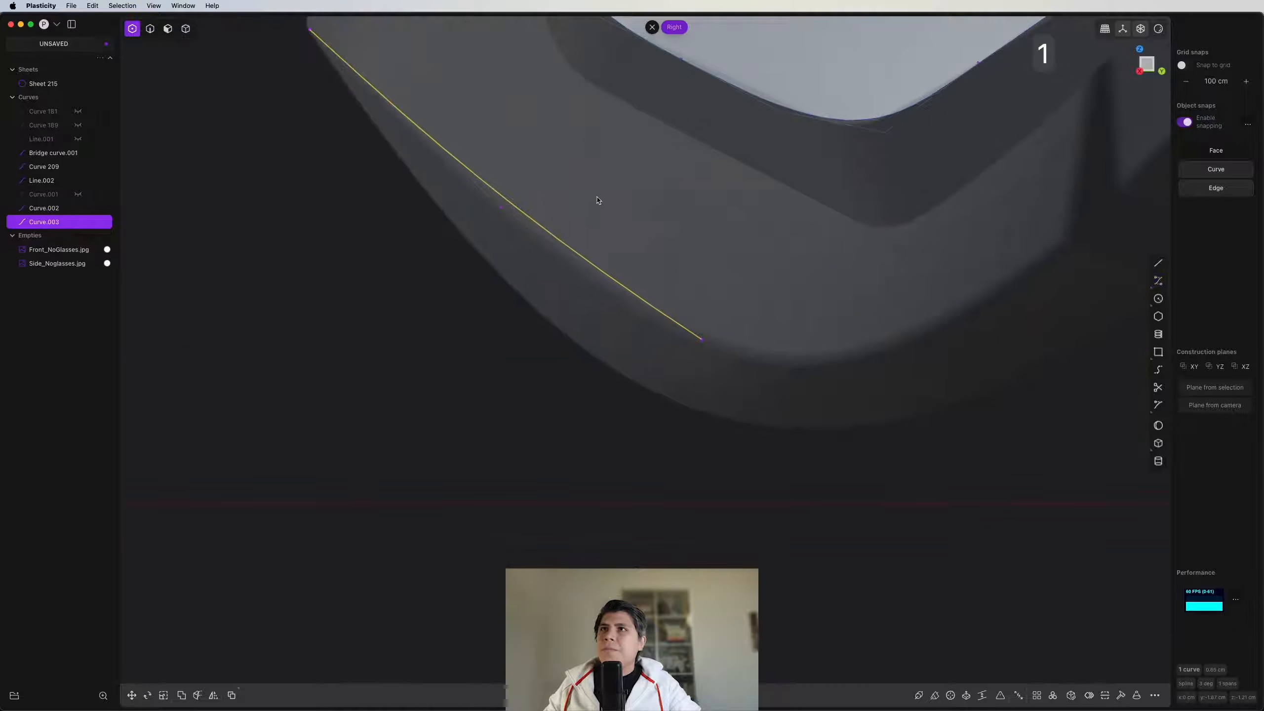
{"action": "left_click", "coordinate": [500, 208]}
{"action": "key", "text": "g"}
{"action": "key", "text": "g"}
{"action": "left_click", "coordinate": [521, 319]}
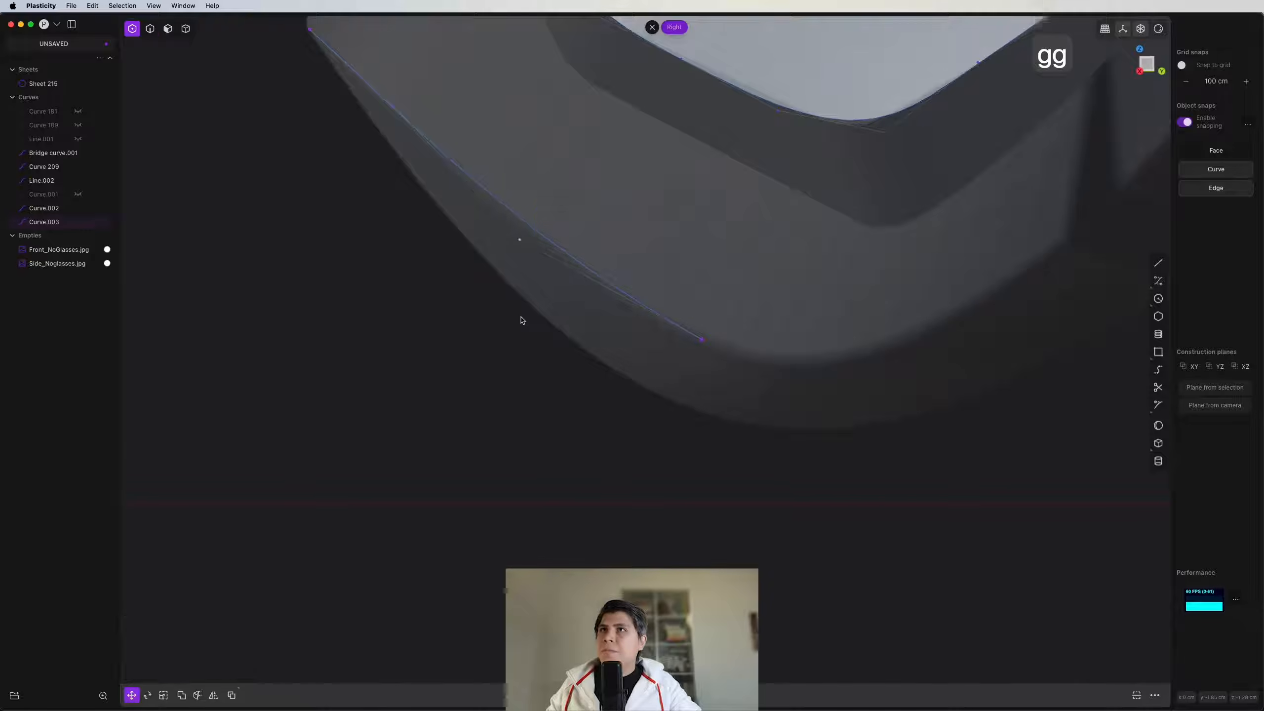
Step: Combine the front and side chin curves into one 3D intersection curve
{"action": "key", "text": "2"}
{"action": "left_click_drag", "start_coordinate": [617, 262], "coordinate": [468, 323]}
{"action": "scroll", "coordinate": [470, 327], "scroll_direction": "down", "scroll_amount": 4}
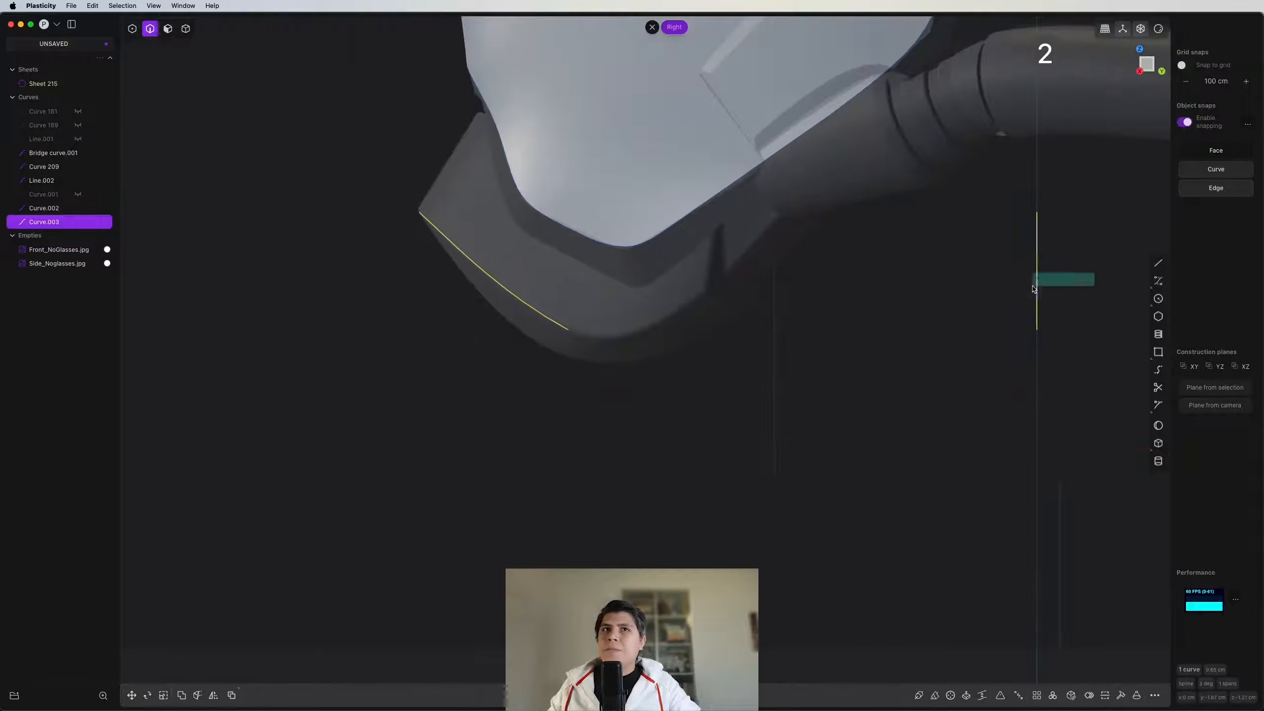
{"action": "left_click_drag", "start_coordinate": [1033, 286], "coordinate": [1029, 289], "text": "shift"}
{"action": "scroll", "coordinate": [816, 329], "scroll_direction": "down", "scroll_amount": 5}
{"action": "middle_click_drag", "start_coordinate": [736, 358], "coordinate": [426, 376]}
{"action": "middle_click_drag", "start_coordinate": [1085, 346], "coordinate": [744, 332], "text": "shift"}
{"action": "scroll", "coordinate": [624, 336], "scroll_direction": "up", "scroll_amount": 4}
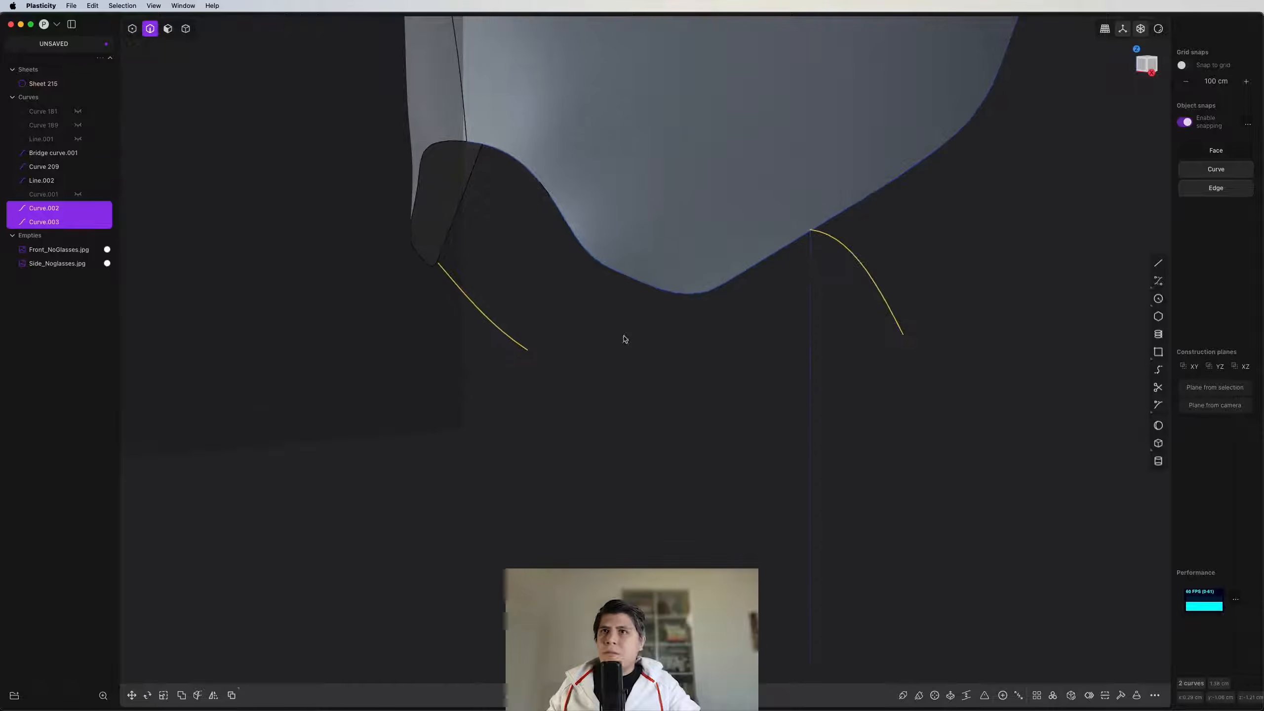
{"action": "key", "text": "shift+super+x"}
{"action": "key", "text": "shift+super+x"}
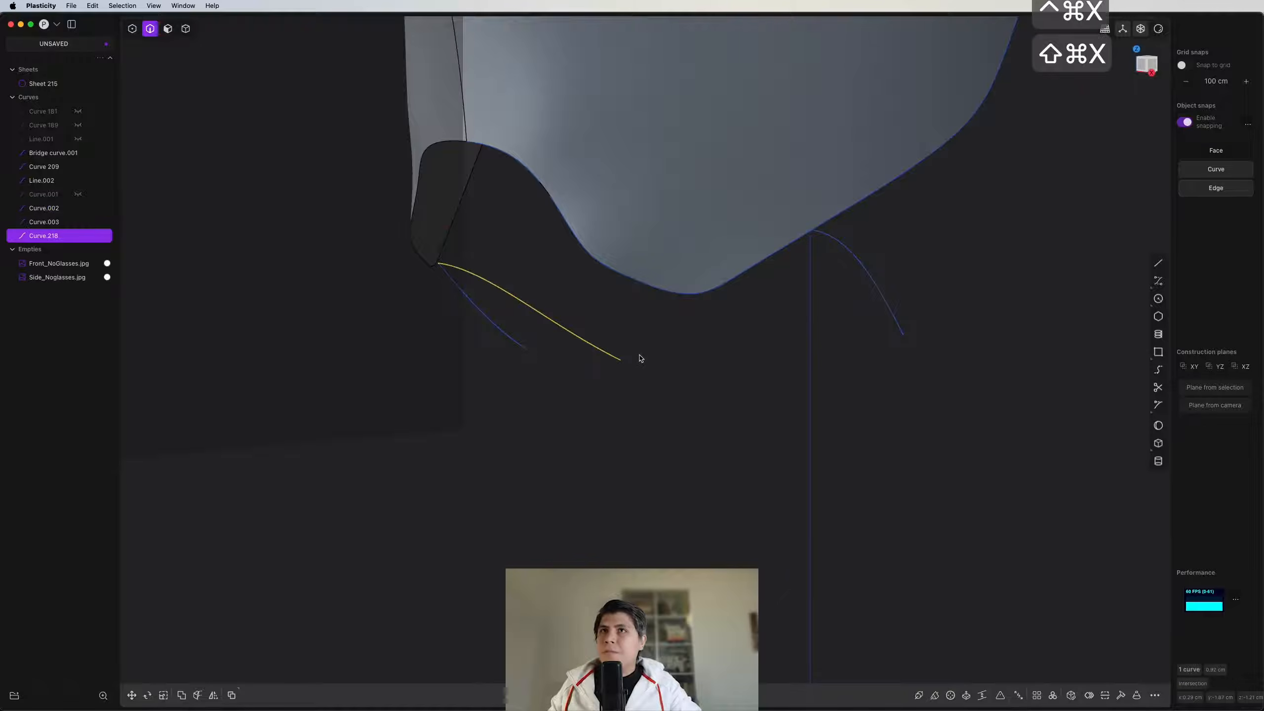
Step: Delete the two flat chin curves used as sources, keeping the combined 3D curve
{"action": "middle_click_drag", "start_coordinate": [638, 359], "coordinate": [704, 367]}
{"action": "left_click", "coordinate": [738, 361]}
{"action": "left_click", "coordinate": [1006, 333], "text": "shift"}
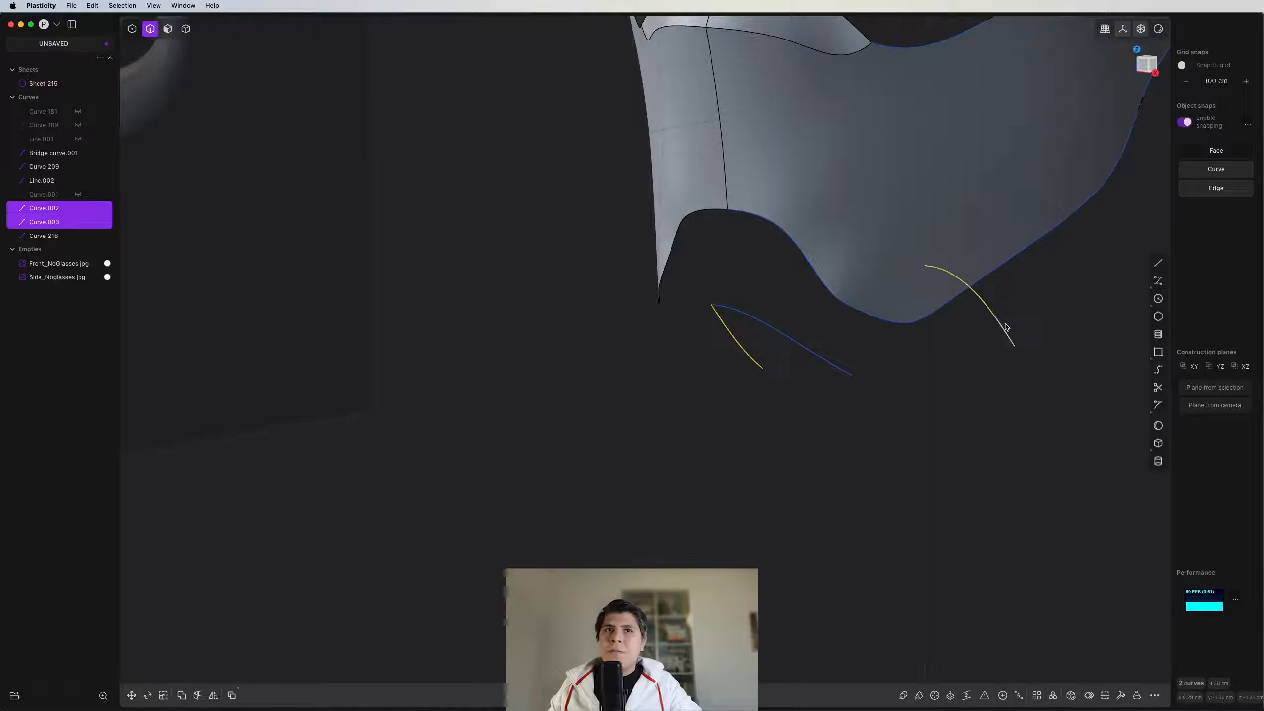
{"action": "middle_click_drag", "start_coordinate": [1007, 333], "coordinate": [793, 379]}
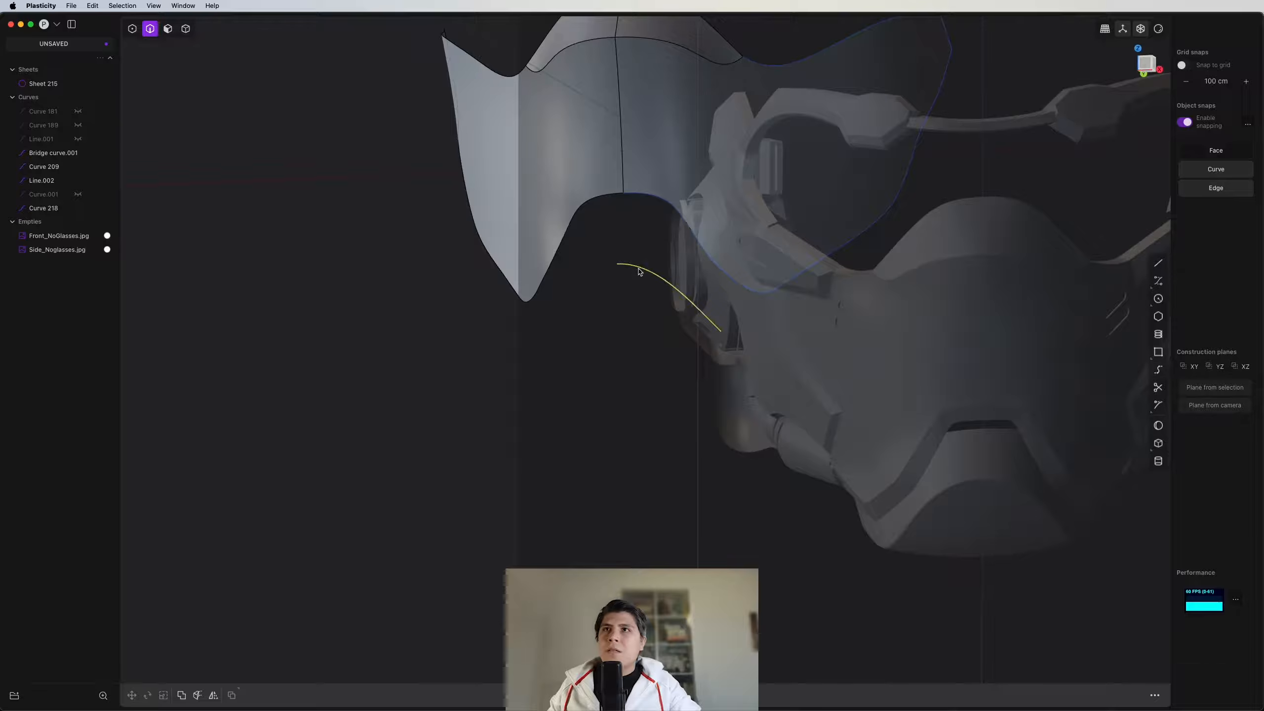
{"action": "left_click", "coordinate": [639, 272]}
Step: Trace the rear part of the chin crease in the side view with a short curve from the notch towards the lowest point
{"action": "middle_click_drag", "start_coordinate": [650, 279], "coordinate": [1024, 200]}
{"action": "left_click", "coordinate": [1155, 69]}
{"action": "middle_click_drag", "start_coordinate": [711, 350], "coordinate": [881, 406], "text": "shift"}
{"action": "scroll", "coordinate": [471, 379], "scroll_direction": "up", "scroll_amount": 4}
{"action": "scroll", "coordinate": [518, 390], "scroll_direction": "up", "scroll_amount": 3}
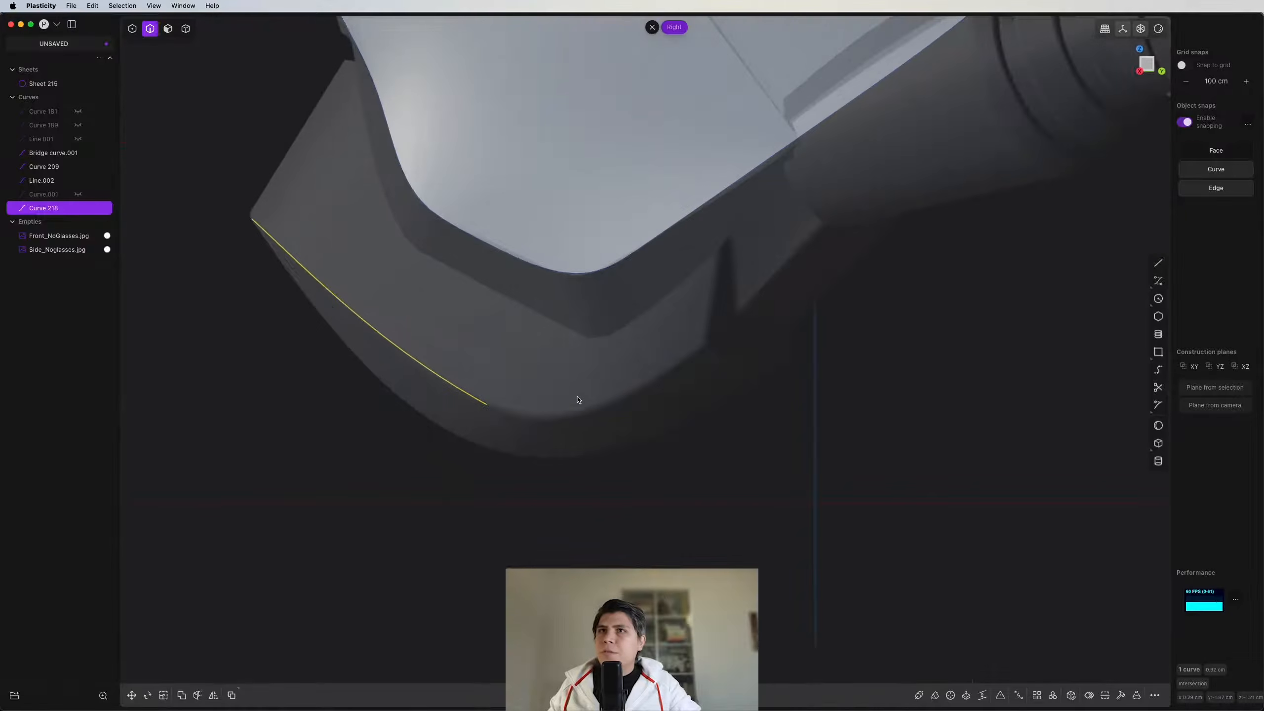
{"action": "key", "text": "ctrl+super+c"}
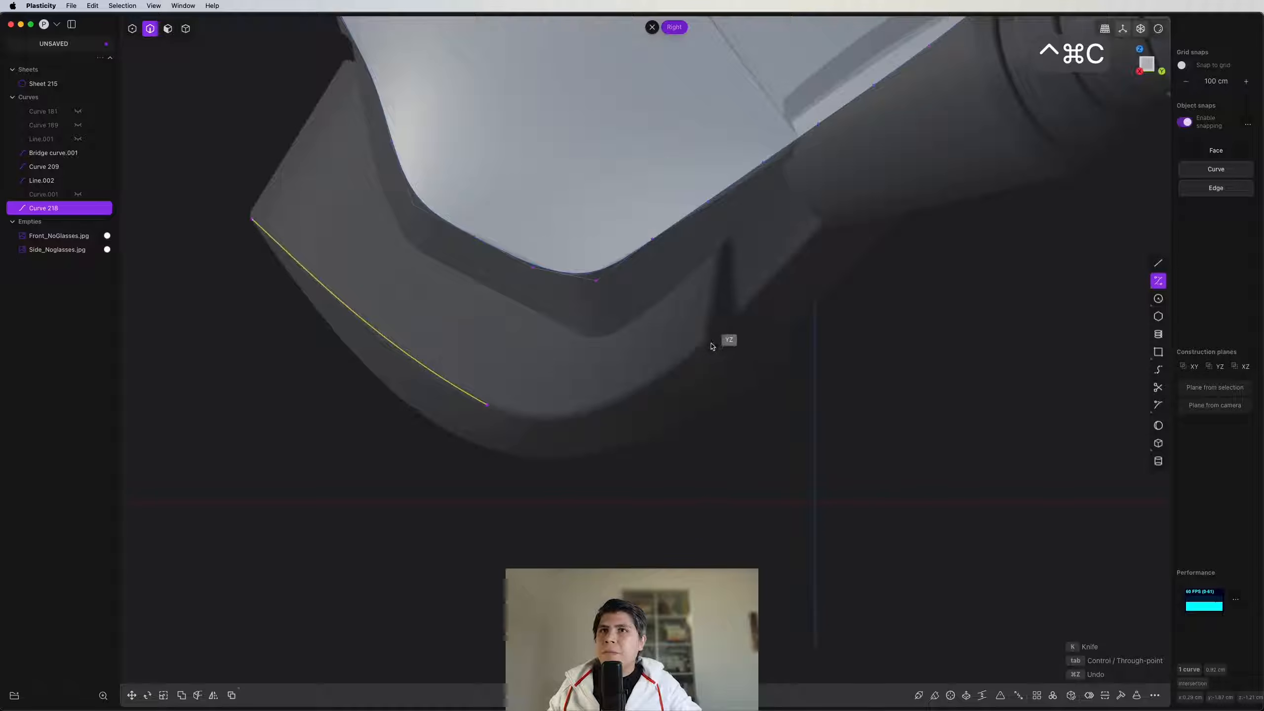
{"action": "left_click", "coordinate": [706, 346]}
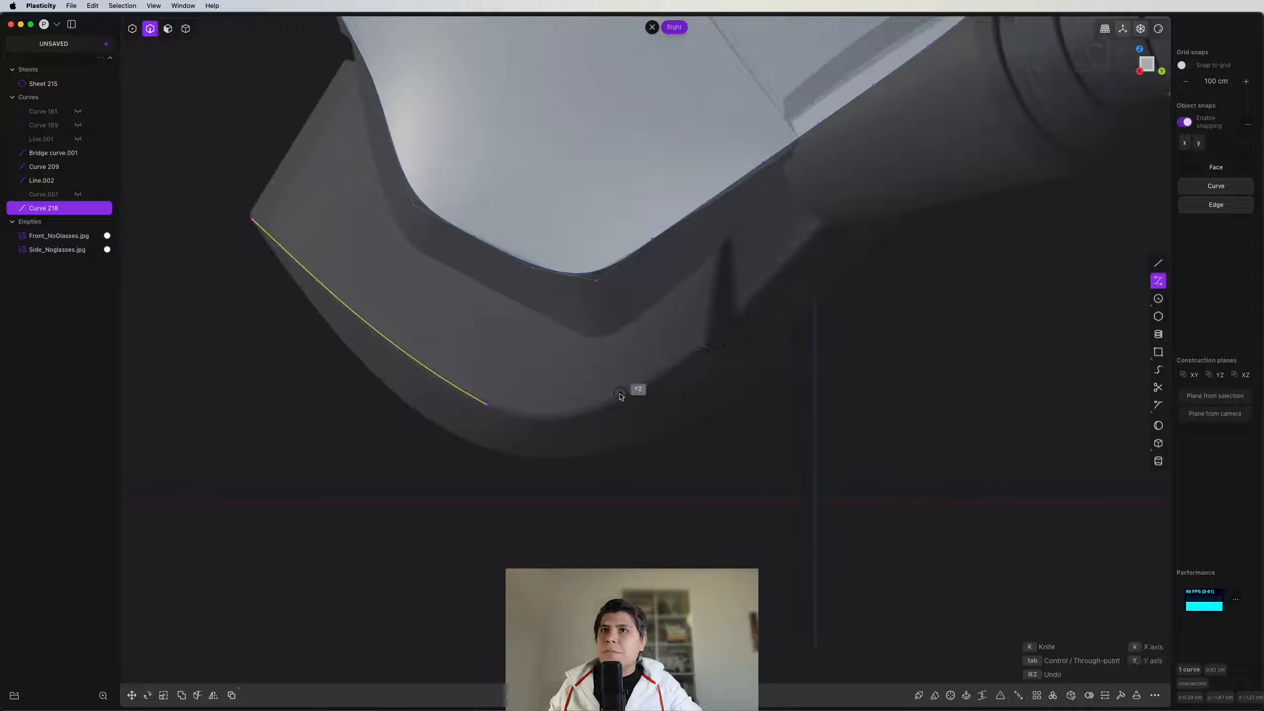
{"action": "left_click", "coordinate": [585, 413]}
{"action": "right_click", "coordinate": [589, 412]}
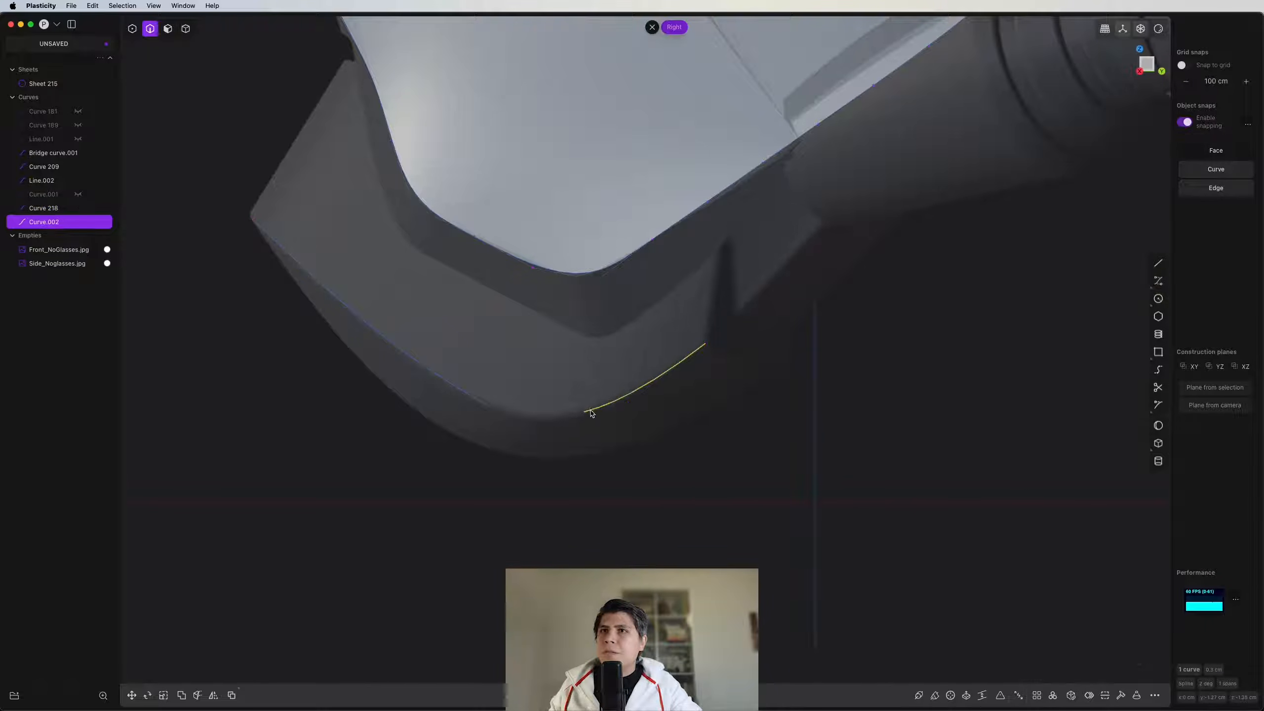
Step: Draw the matching rear jaw curve in the front view, levelling its ends with the top and bottom of the side curve
{"action": "key", "text": "1"}
{"action": "scroll", "coordinate": [640, 390], "scroll_direction": "down", "scroll_amount": 6}
{"action": "middle_click_drag", "start_coordinate": [942, 370], "coordinate": [497, 398], "text": "shift"}
{"action": "scroll", "coordinate": [846, 448], "scroll_direction": "up", "scroll_amount": 6}
{"action": "middle_click_drag", "start_coordinate": [918, 409], "coordinate": [728, 460], "text": "shift"}
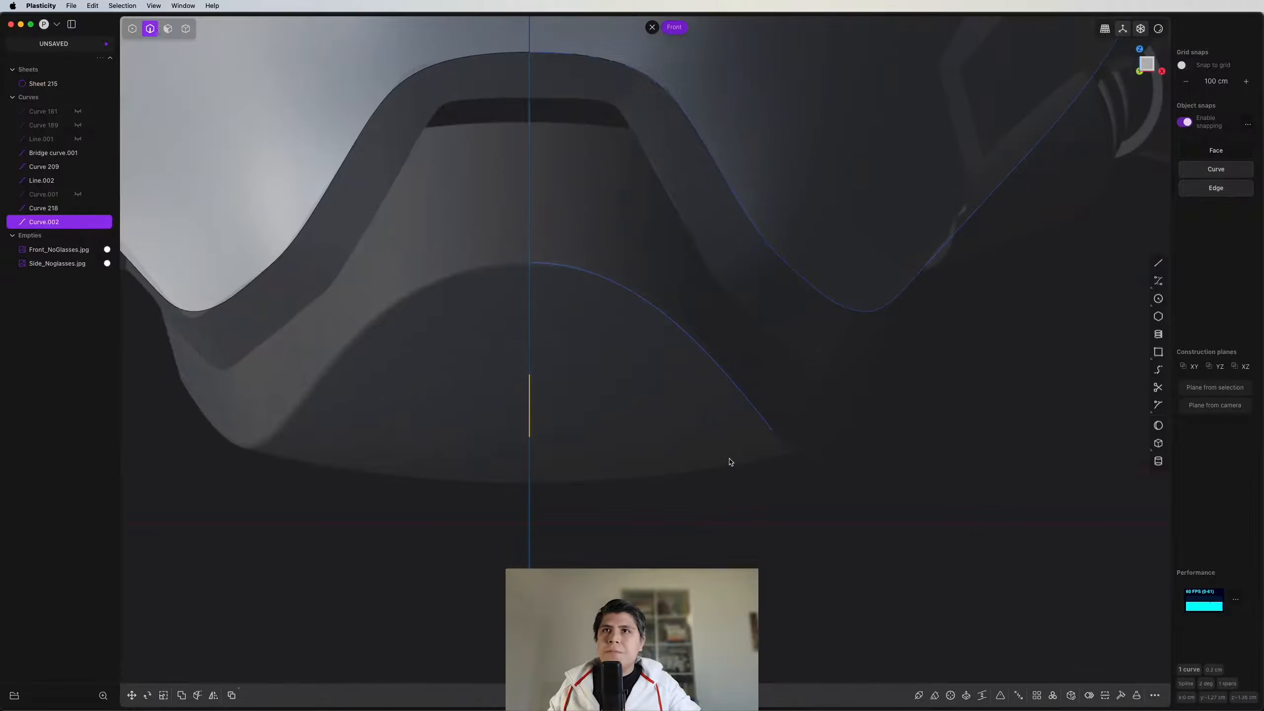
{"action": "key", "text": "ctrl+super+c"}
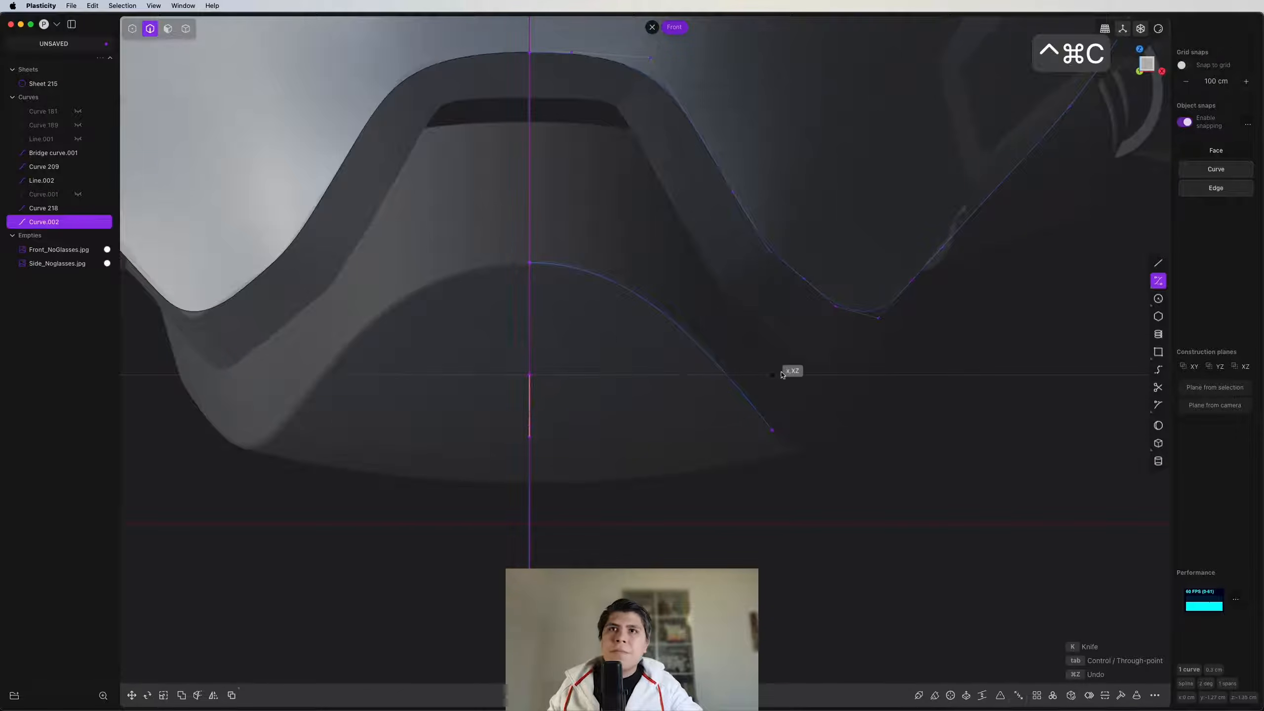
{"action": "left_click", "coordinate": [875, 378]}
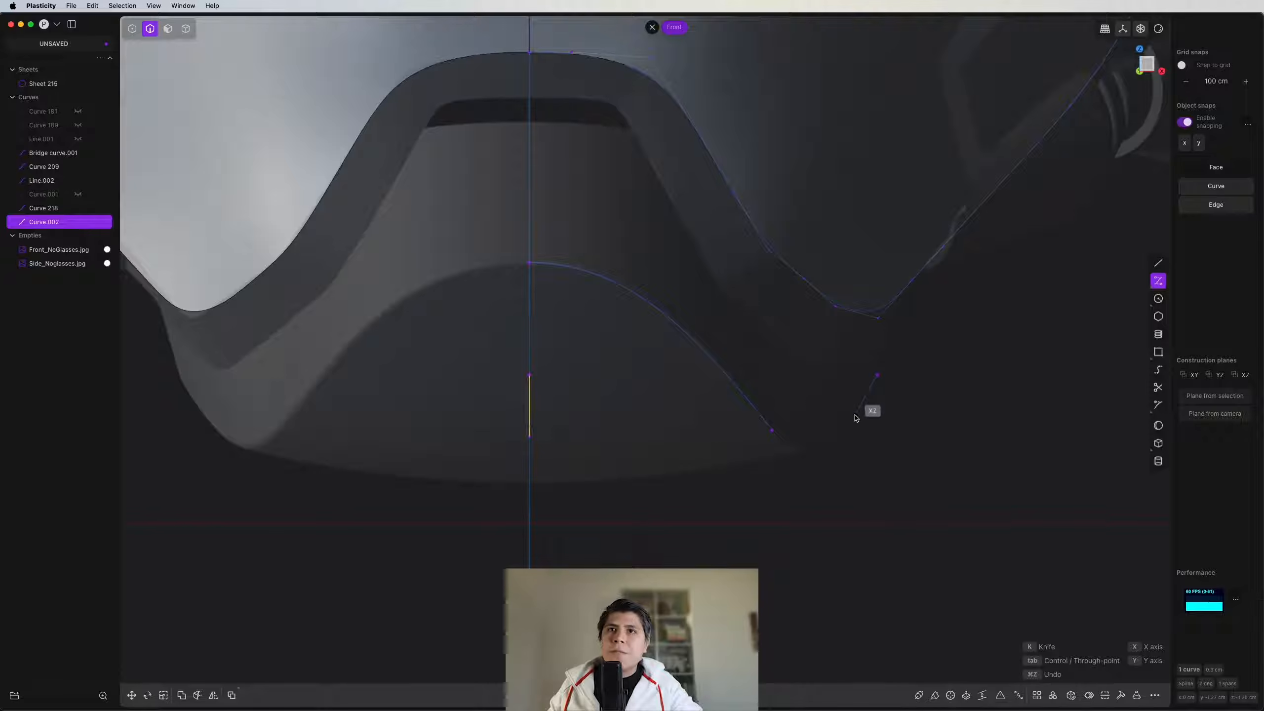
{"action": "left_click", "coordinate": [855, 416]}
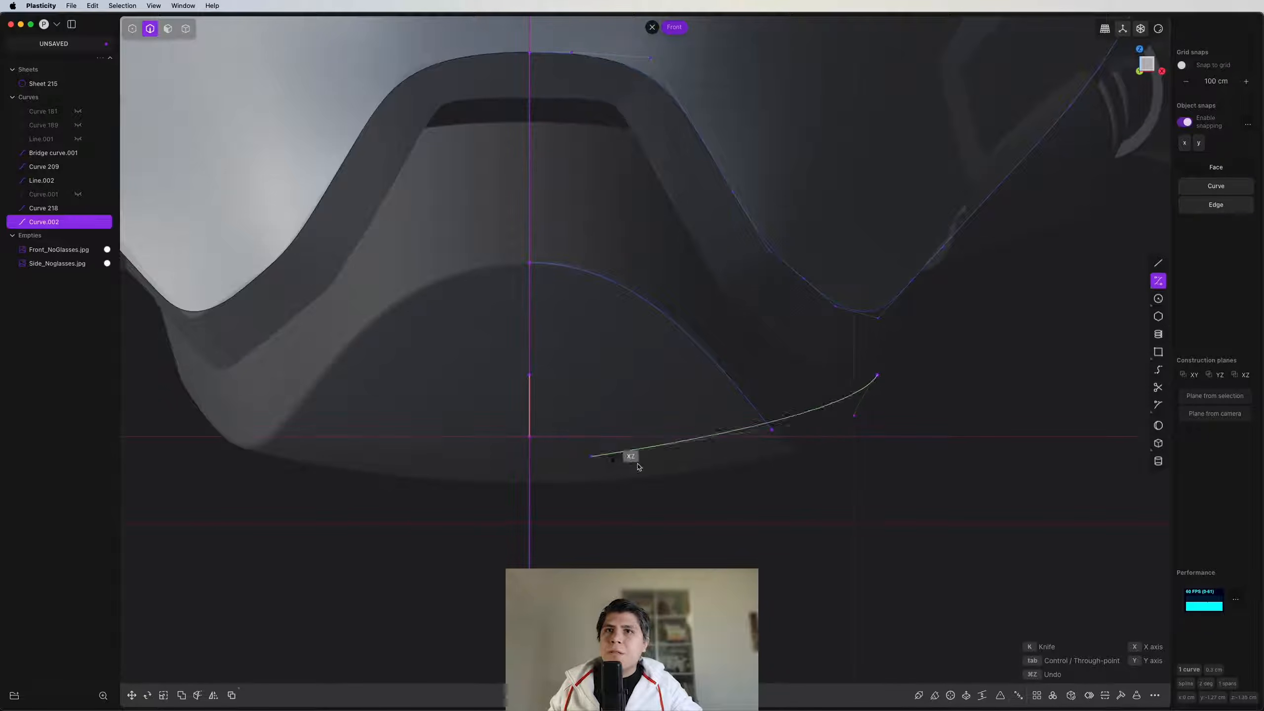
{"action": "scroll", "coordinate": [839, 487], "scroll_direction": "up", "scroll_amount": 5}
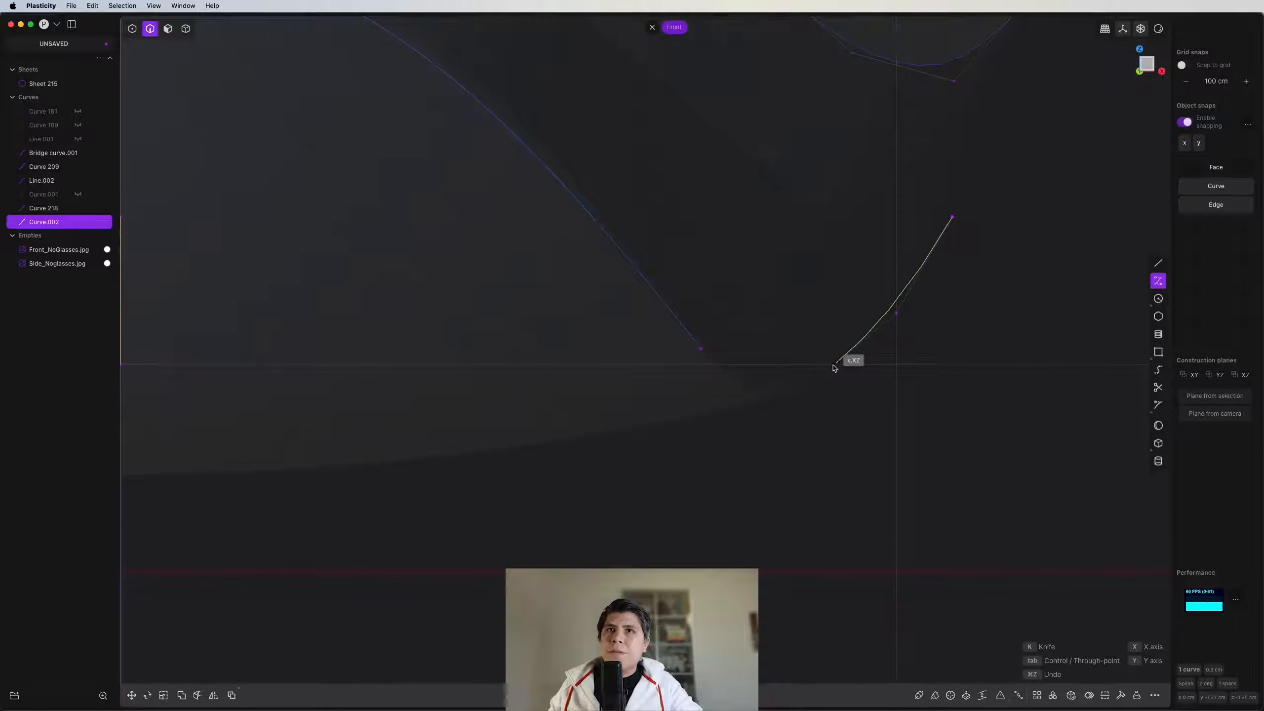
{"action": "left_click", "coordinate": [828, 364]}
{"action": "right_click", "coordinate": [828, 365]}
Step: Combine the two rear jaw curves into one 3D intersection curve and delete the flat source curves
{"action": "scroll", "coordinate": [832, 362], "scroll_direction": "down", "scroll_amount": 10}
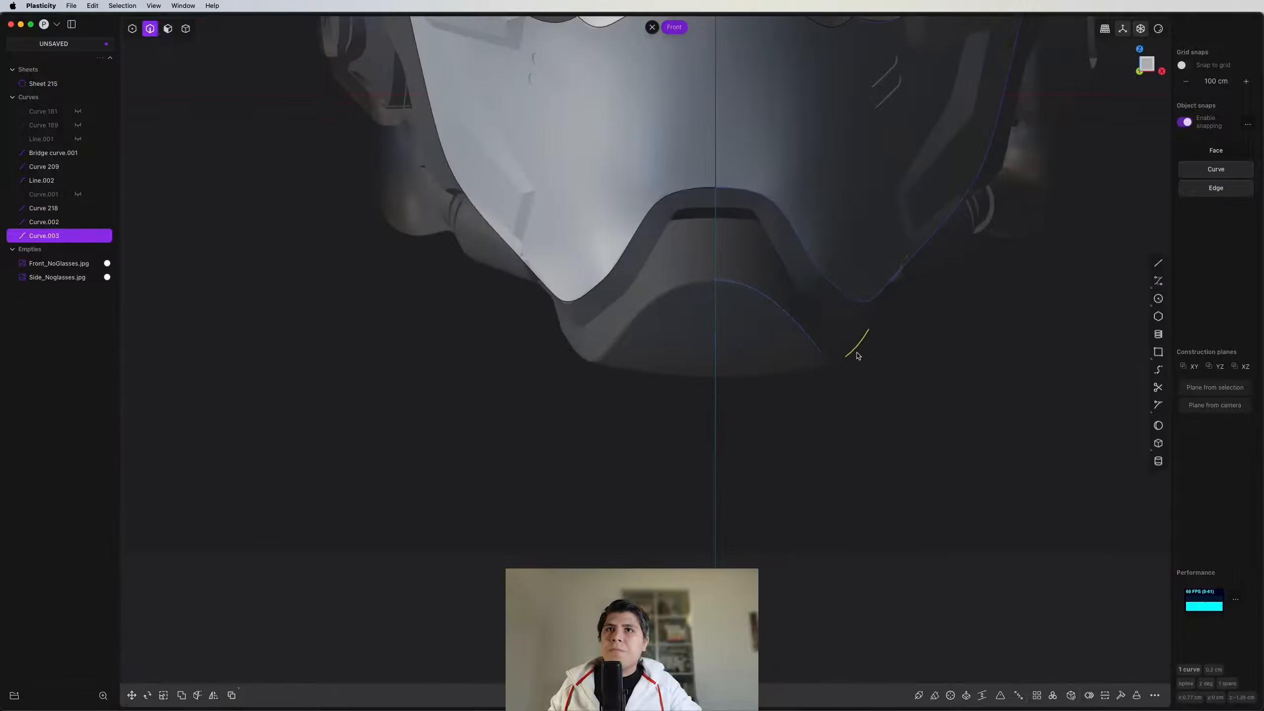
{"action": "key", "text": "shift+super+x"}
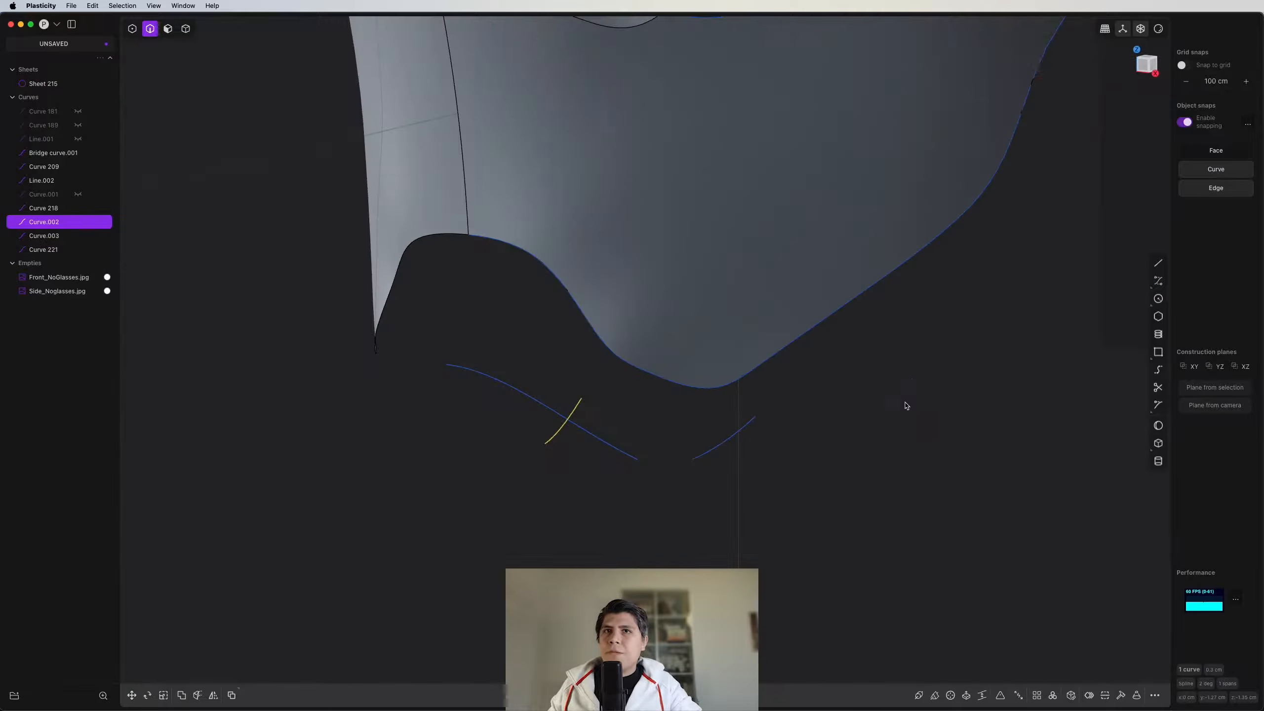
{"action": "key", "text": "x"}
{"action": "scroll", "coordinate": [907, 406], "scroll_direction": "down", "scroll_amount": 3}
Step: Bridge the facing end points of the chin curve and the rear jaw curve with G1 continuity at both ends
{"action": "middle_click_drag", "start_coordinate": [805, 398], "coordinate": [753, 268]}
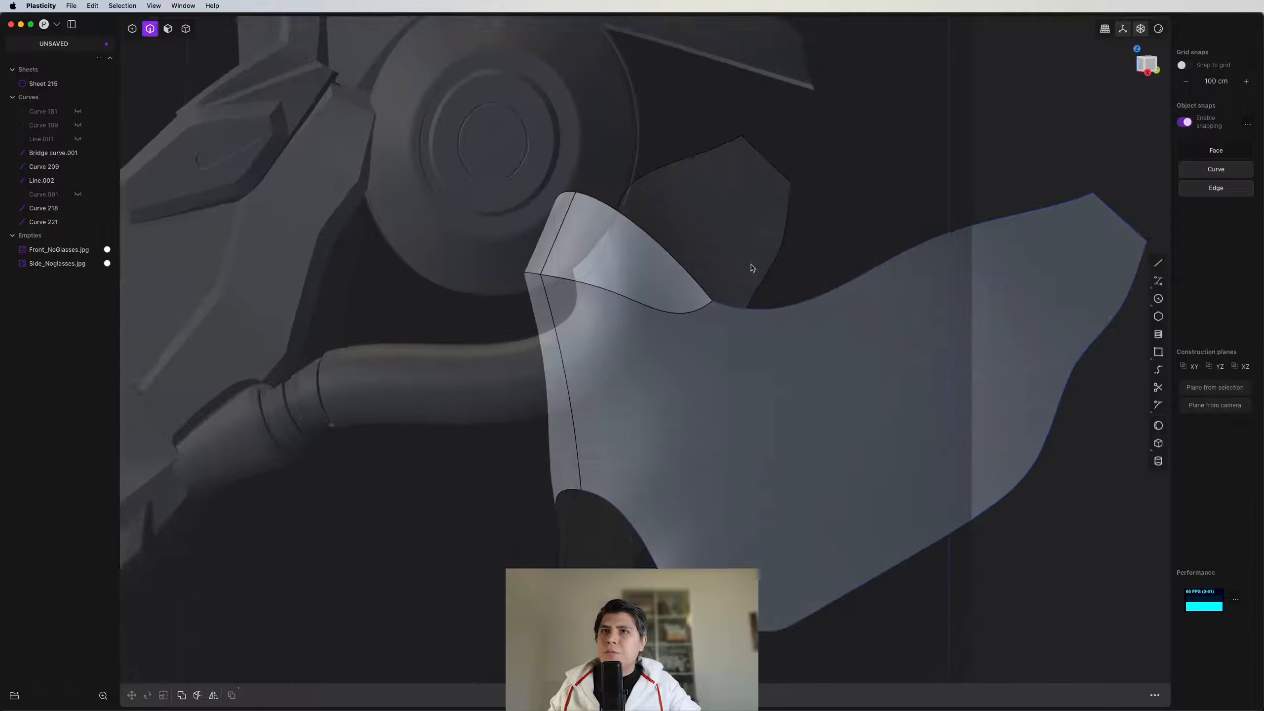
{"action": "key", "text": "1"}
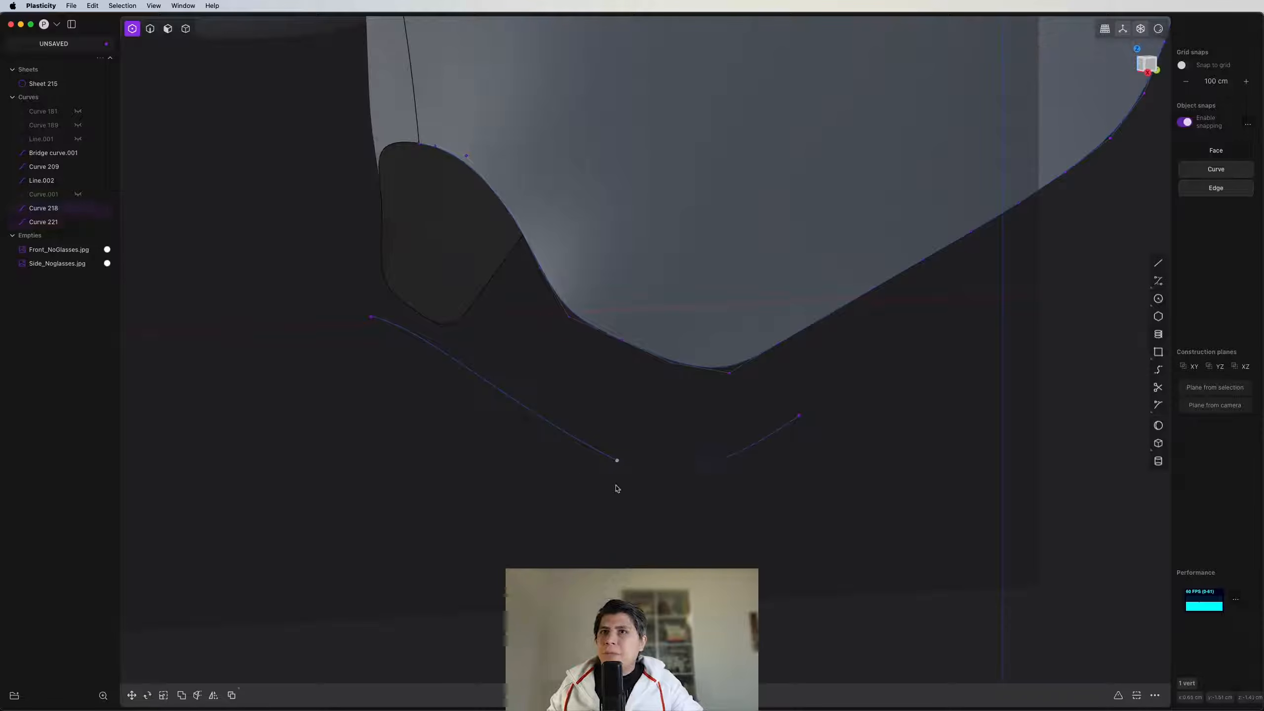
{"action": "left_click_drag", "start_coordinate": [736, 434], "coordinate": [538, 531]}
{"action": "middle_click_drag", "start_coordinate": [539, 531], "coordinate": [653, 339]}
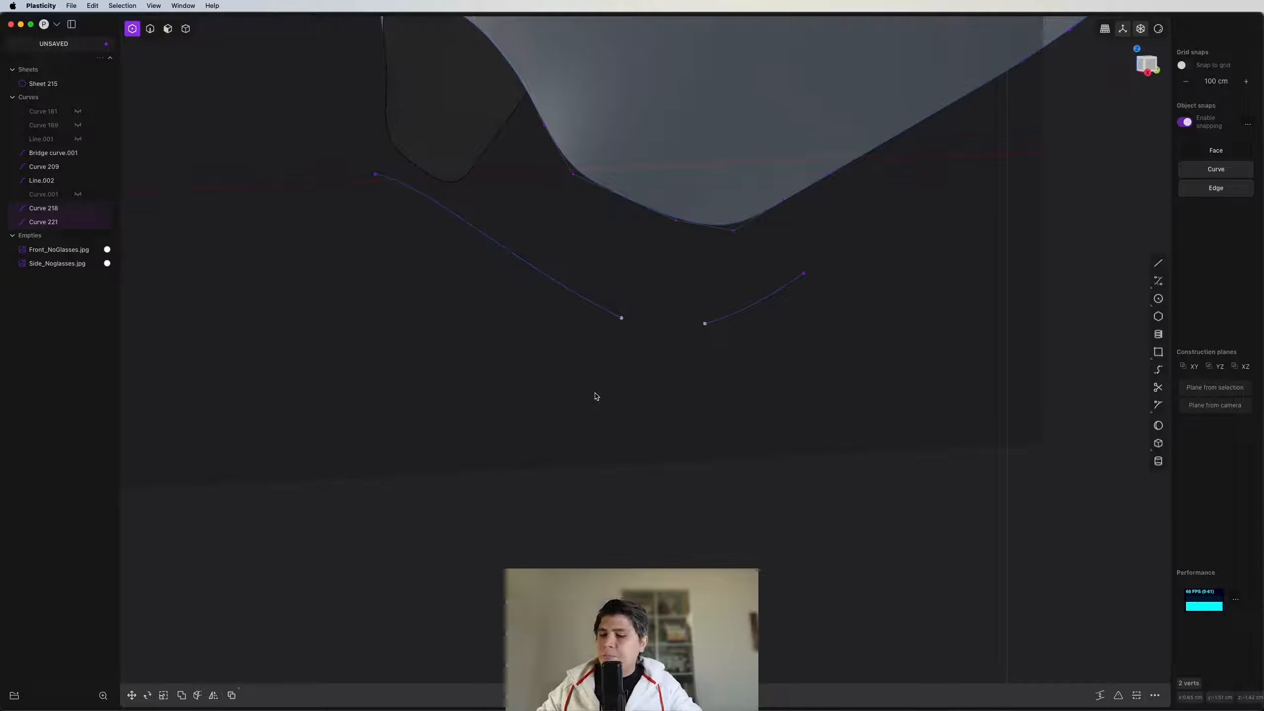
{"action": "key", "text": "l"}
{"action": "scroll", "coordinate": [637, 378], "scroll_direction": "up", "scroll_amount": 4}
{"action": "key", "text": "Tab"}
{"action": "key", "text": "Tab"}
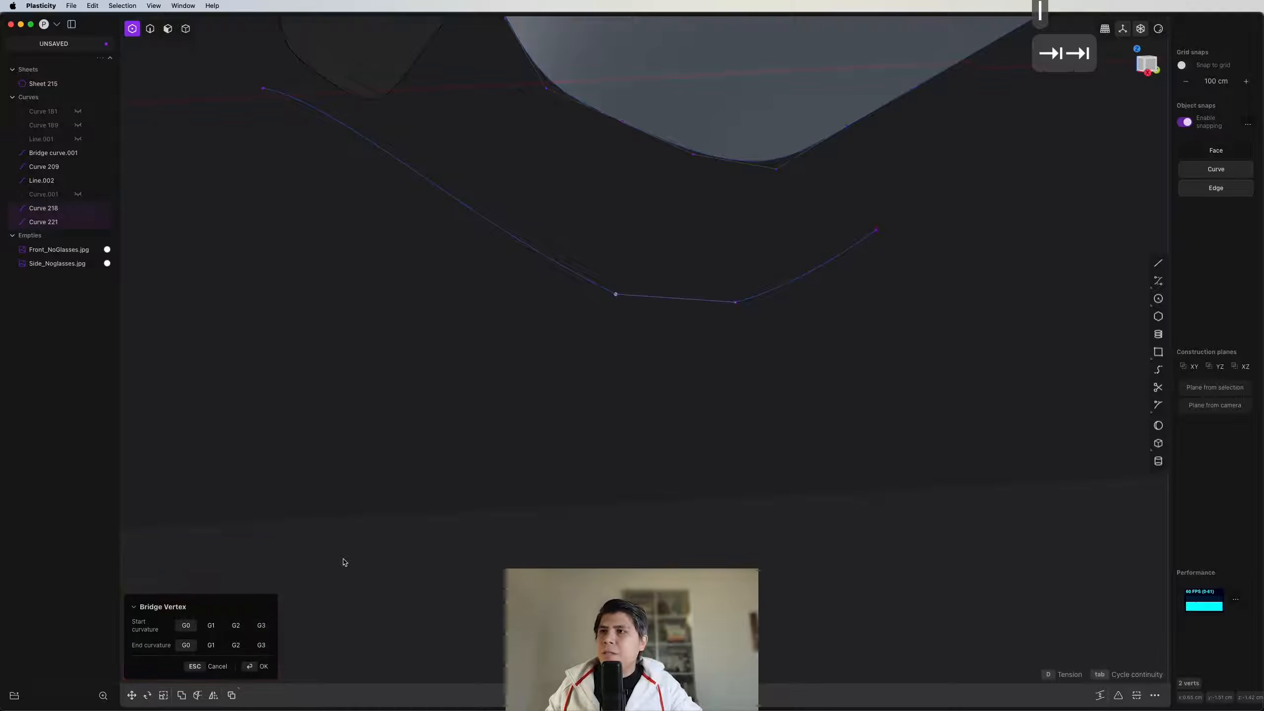
{"action": "key", "text": "Tab"}
{"action": "middle_click_drag", "start_coordinate": [644, 344], "coordinate": [746, 372]}
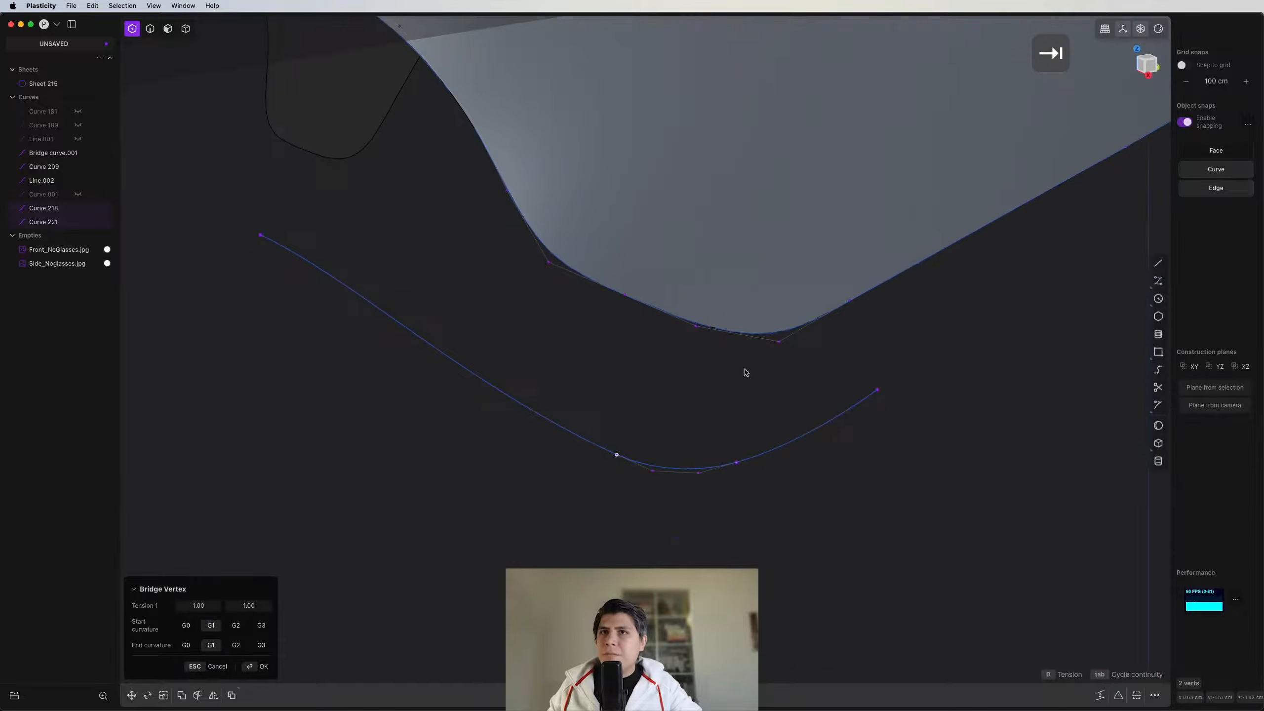
Step: Join the chin curve, bridge and rear jaw curve into a single curve
{"action": "key", "text": "2"}
{"action": "key", "text": "j"}
{"action": "scroll", "coordinate": [601, 387], "scroll_direction": "down", "scroll_amount": 6}
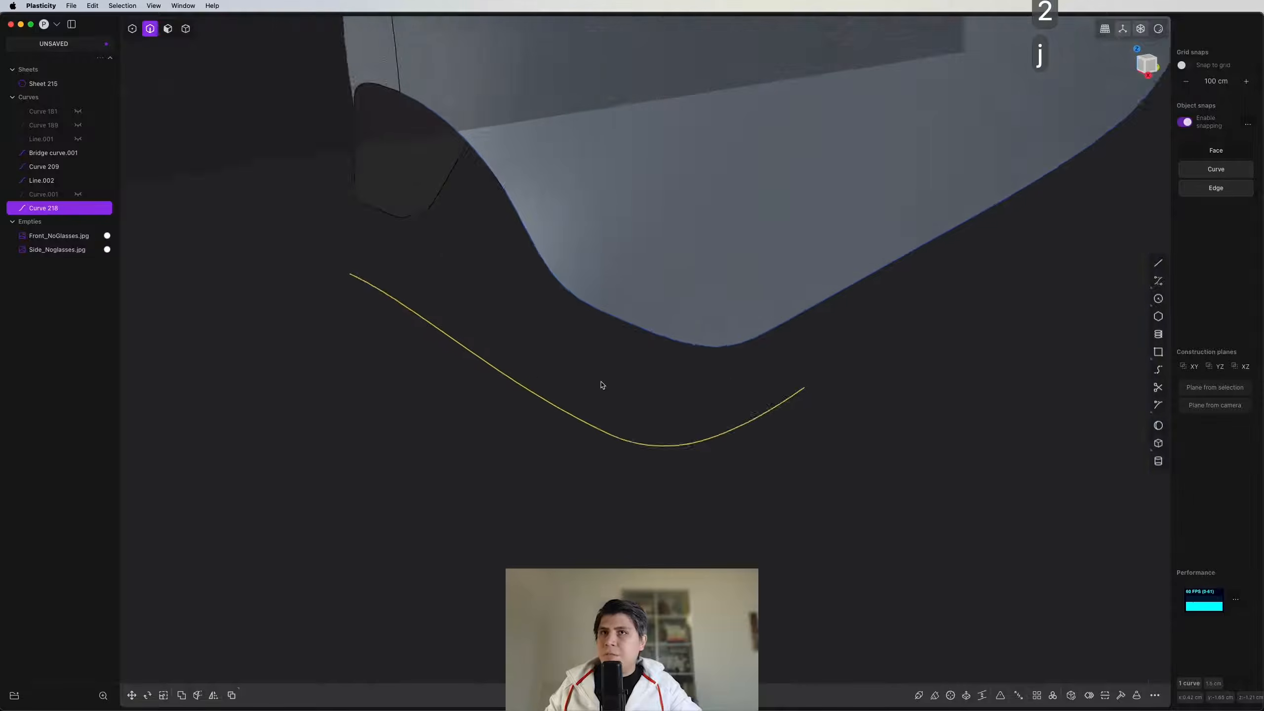
Step: Rebuild the joined chin and jaw curve by number of points, using 5 points
{"action": "middle_click_drag", "start_coordinate": [601, 387], "coordinate": [713, 245]}
{"action": "scroll", "coordinate": [522, 443], "scroll_direction": "up", "scroll_amount": 6}
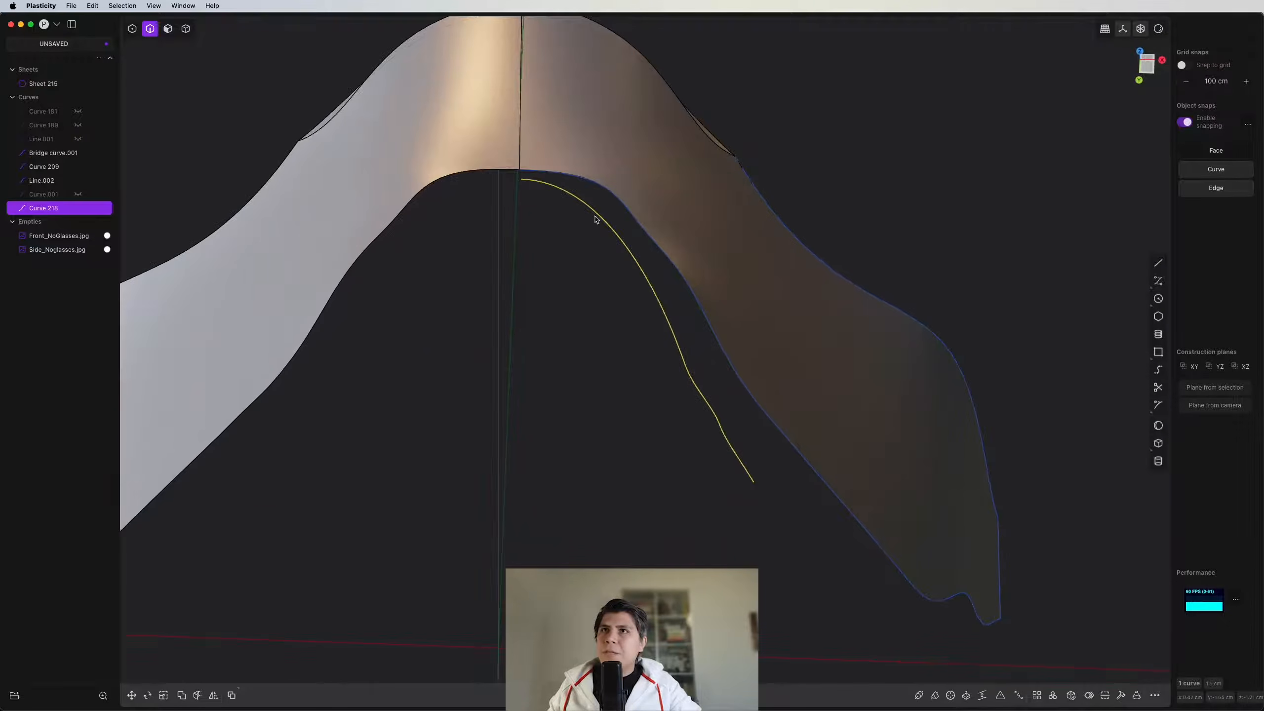
{"action": "left_click", "coordinate": [1122, 696]}
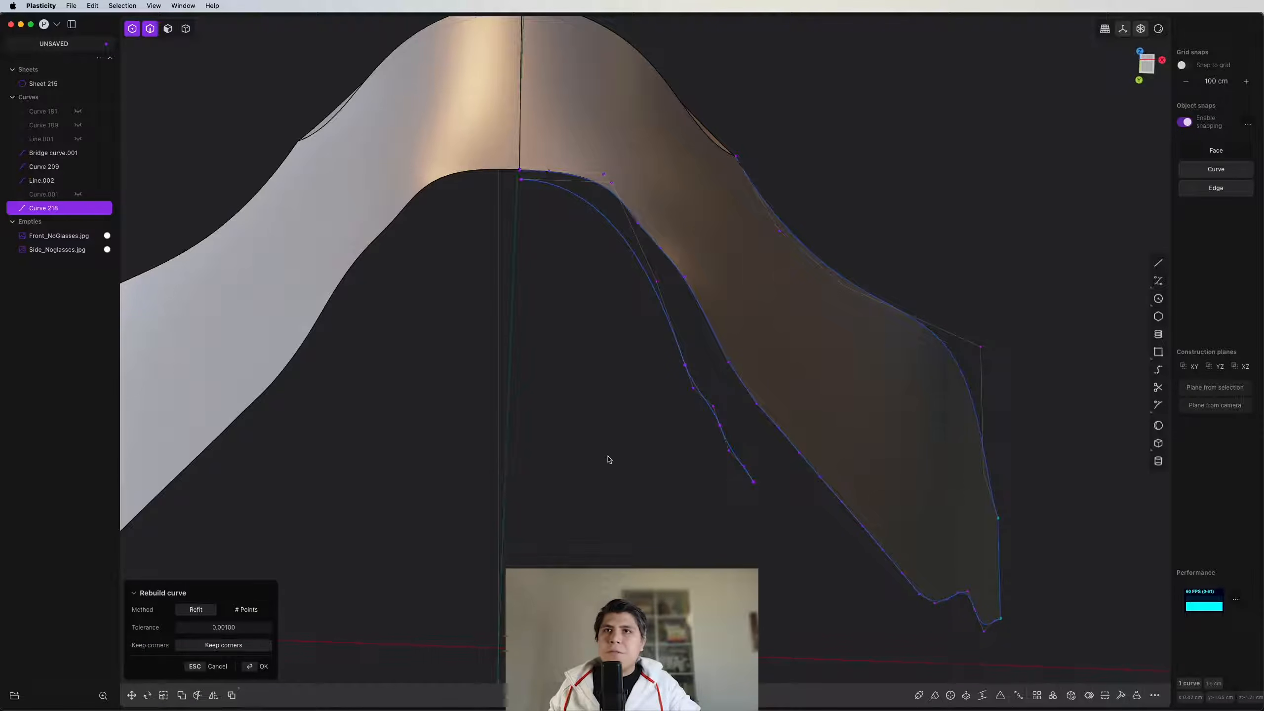
{"action": "left_click", "coordinate": [252, 616]}
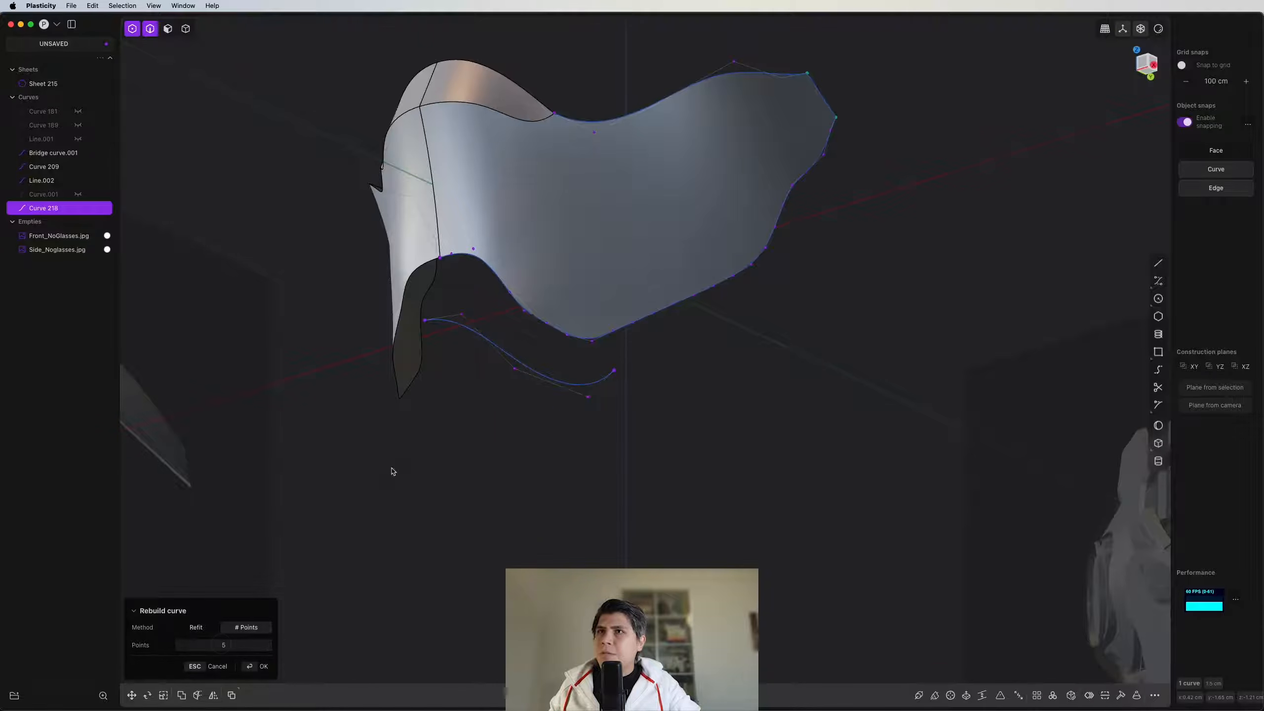
{"action": "middle_click_drag", "start_coordinate": [393, 471], "coordinate": [442, 465]}
{"action": "scroll", "coordinate": [455, 411], "scroll_direction": "up", "scroll_amount": 8}
{"action": "middle_click_drag", "start_coordinate": [468, 355], "coordinate": [700, 456]}
{"action": "key", "text": "Return"}
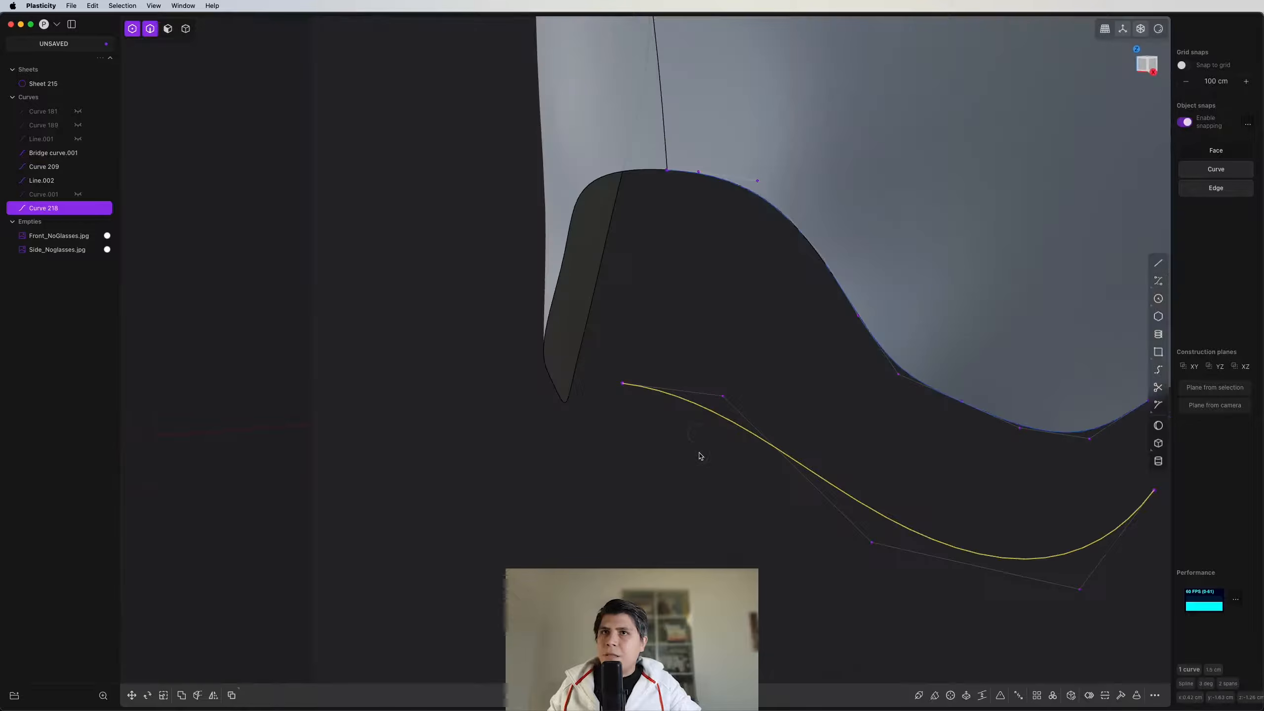
Step: Move the control point next to the chin curve's front end up by about 0.02 cm
{"action": "key", "text": "1"}
{"action": "left_click_drag", "start_coordinate": [804, 363], "coordinate": [682, 444]}
{"action": "key", "text": "g"}
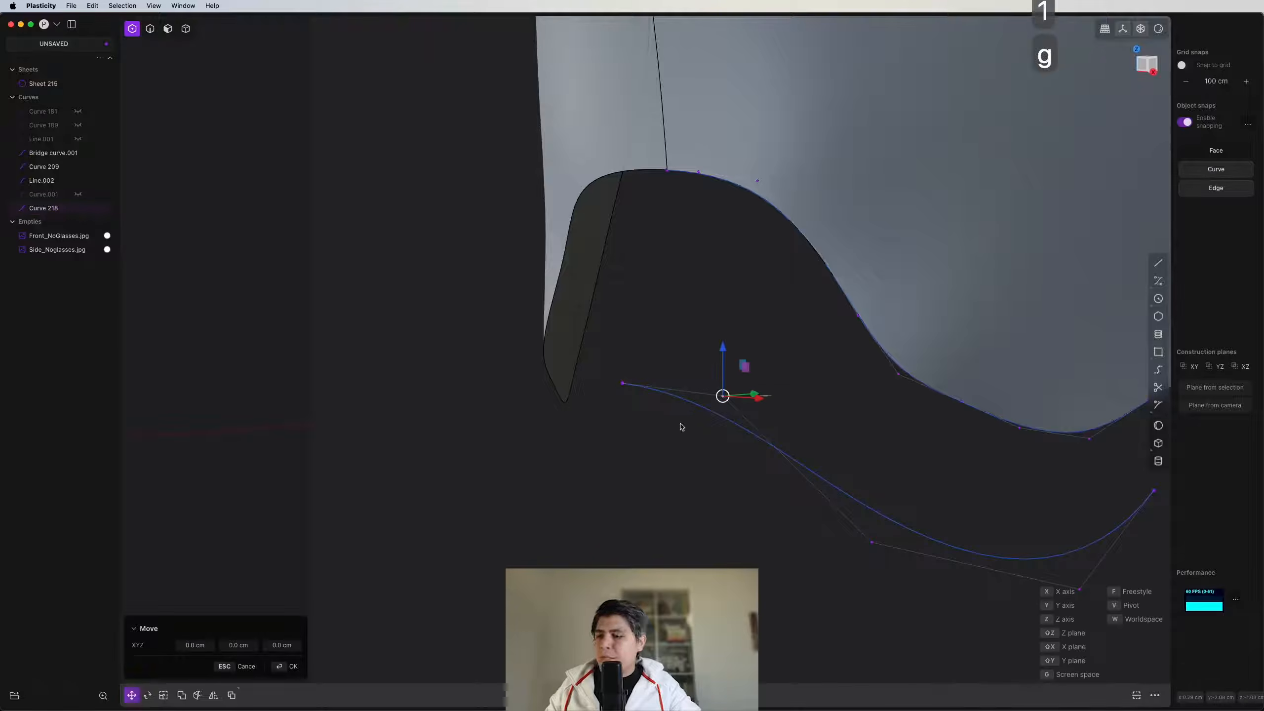
{"action": "middle_click_drag", "start_coordinate": [625, 388], "coordinate": [699, 450]}
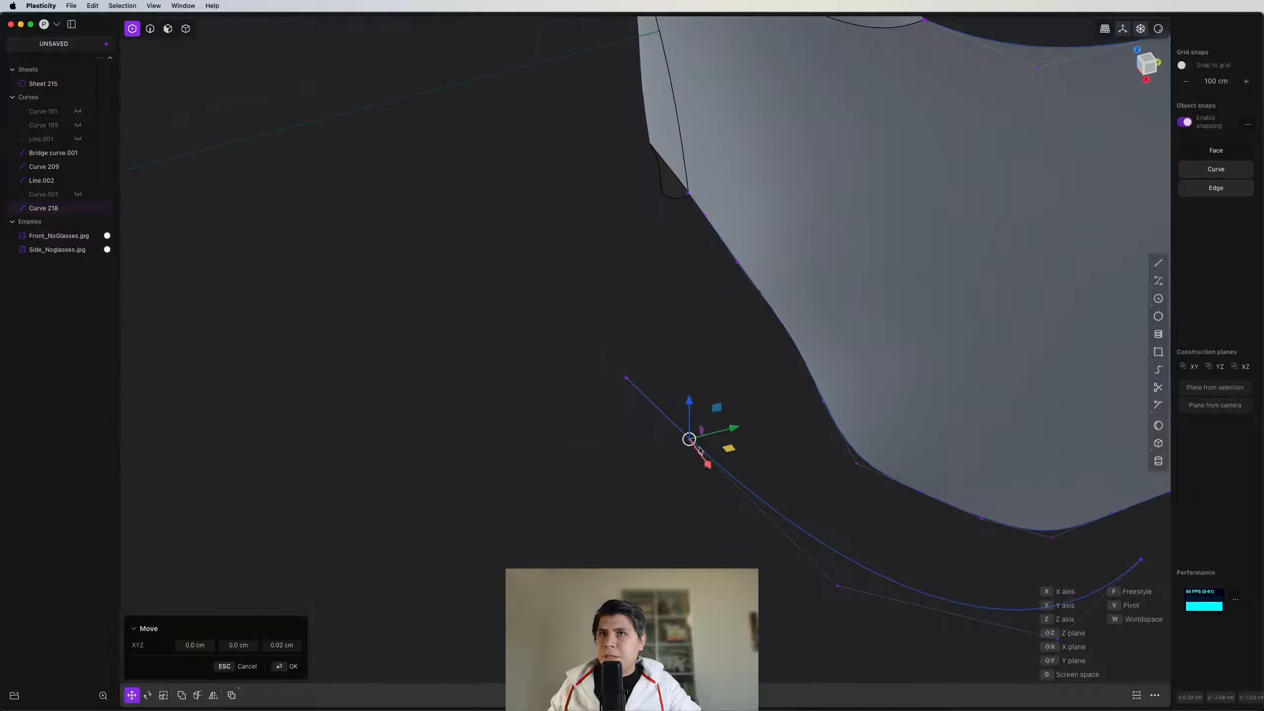
{"action": "left_click", "coordinate": [634, 376]}
{"action": "scroll", "coordinate": [640, 374], "scroll_direction": "down", "scroll_amount": 3}
{"action": "scroll", "coordinate": [640, 374], "scroll_direction": "down", "scroll_amount": 4}
Step: Draw a short line in the right view from the mask's lower centre corner down along the reference silhouette
{"action": "key", "text": "2"}
{"action": "left_click", "coordinate": [633, 379]}
{"action": "key", "text": "KP_3"}
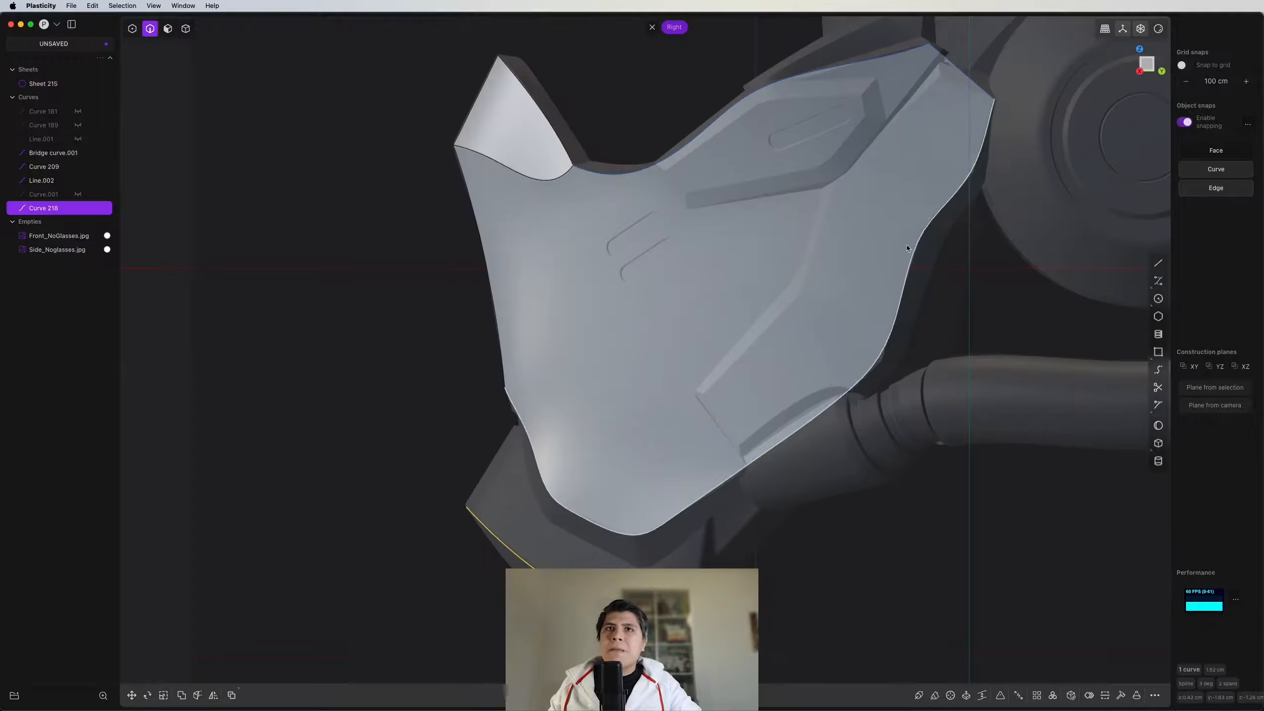
{"action": "scroll", "coordinate": [587, 442], "scroll_direction": "up", "scroll_amount": 5}
{"action": "scroll", "coordinate": [538, 437], "scroll_direction": "down", "scroll_amount": 3}
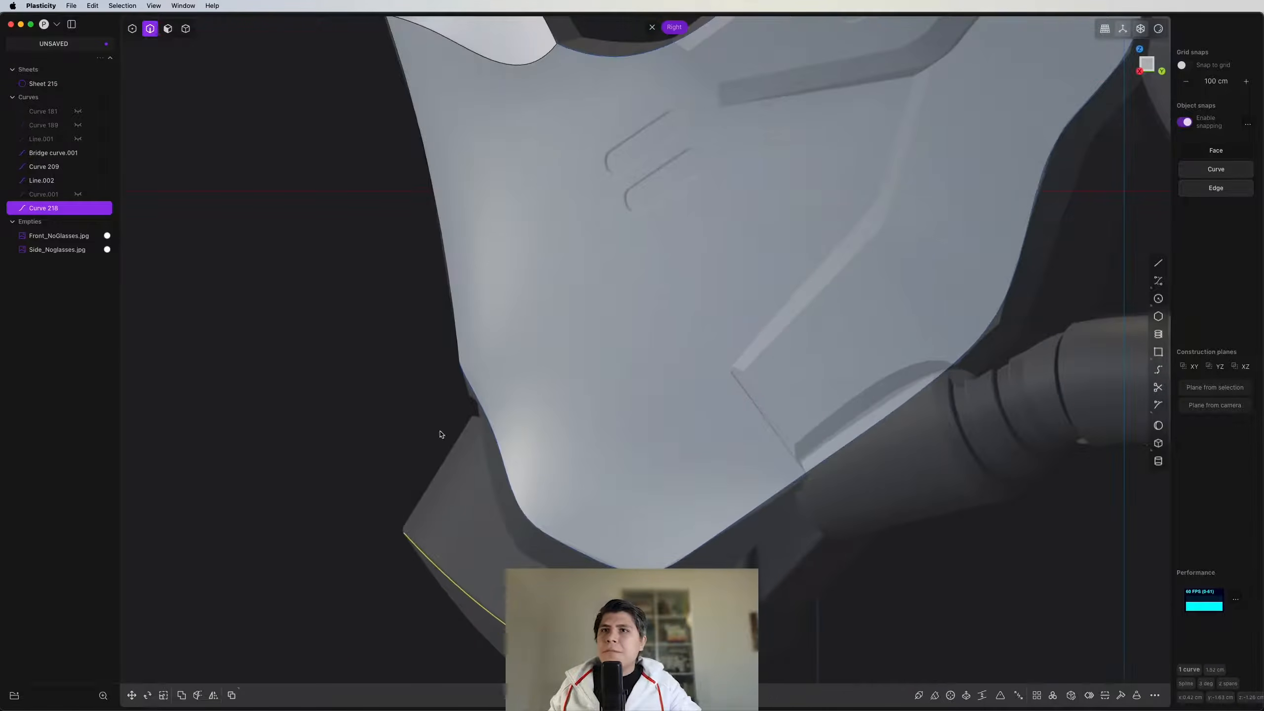
{"action": "scroll", "coordinate": [438, 420], "scroll_direction": "up", "scroll_amount": 5}
{"action": "scroll", "coordinate": [532, 438], "scroll_direction": "up", "scroll_amount": 2}
{"action": "key", "text": "shift+a"}
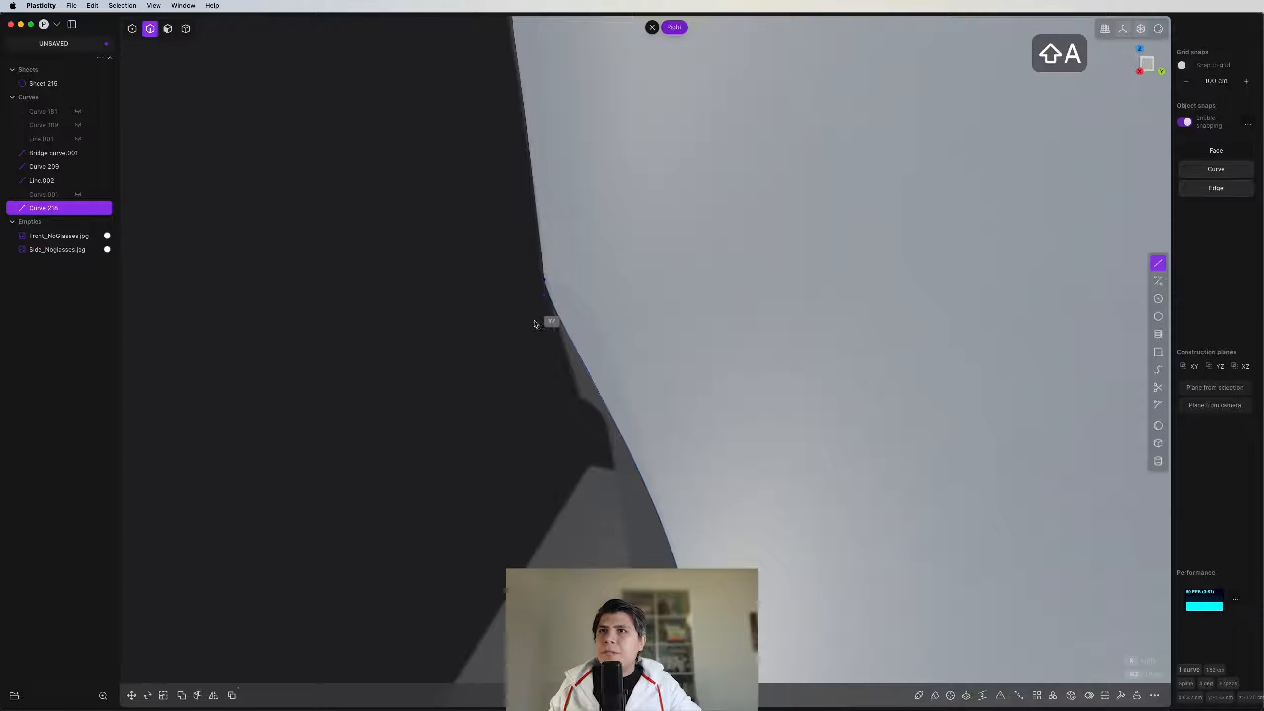
{"action": "left_click", "coordinate": [545, 279]}
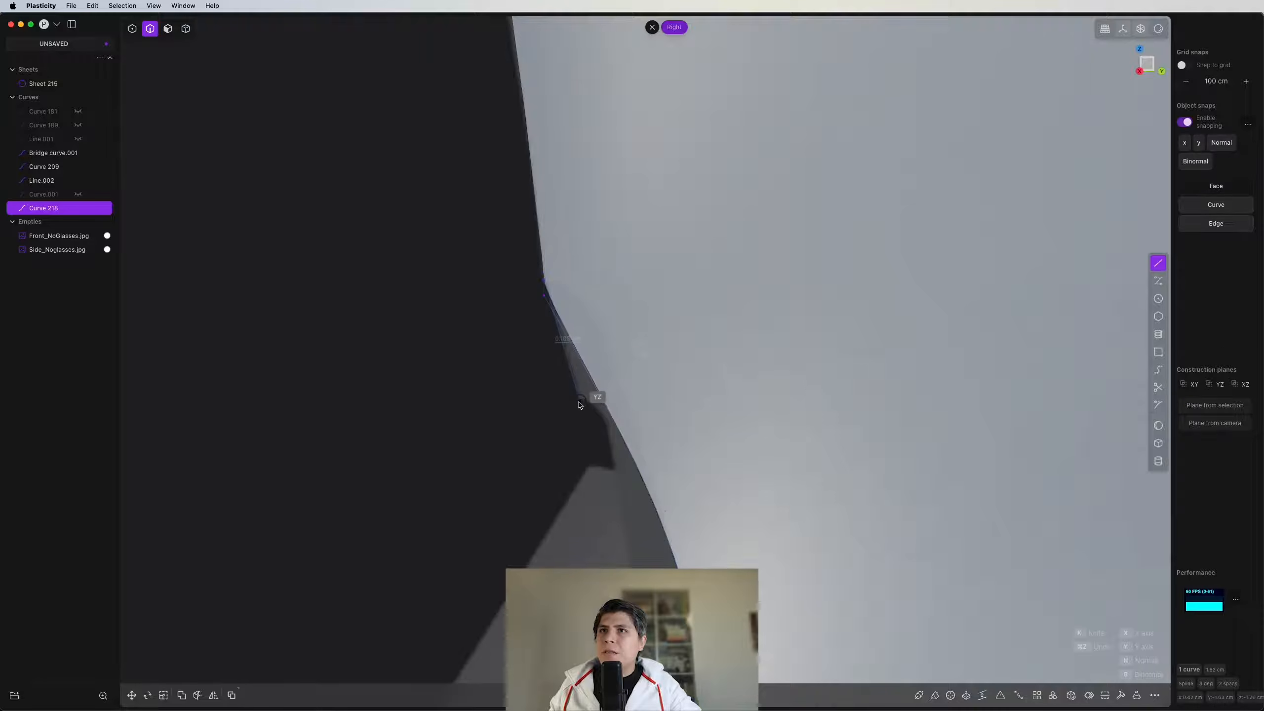
{"action": "left_click", "coordinate": [579, 406]}
{"action": "middle_click_drag", "start_coordinate": [579, 406], "coordinate": [546, 389]}
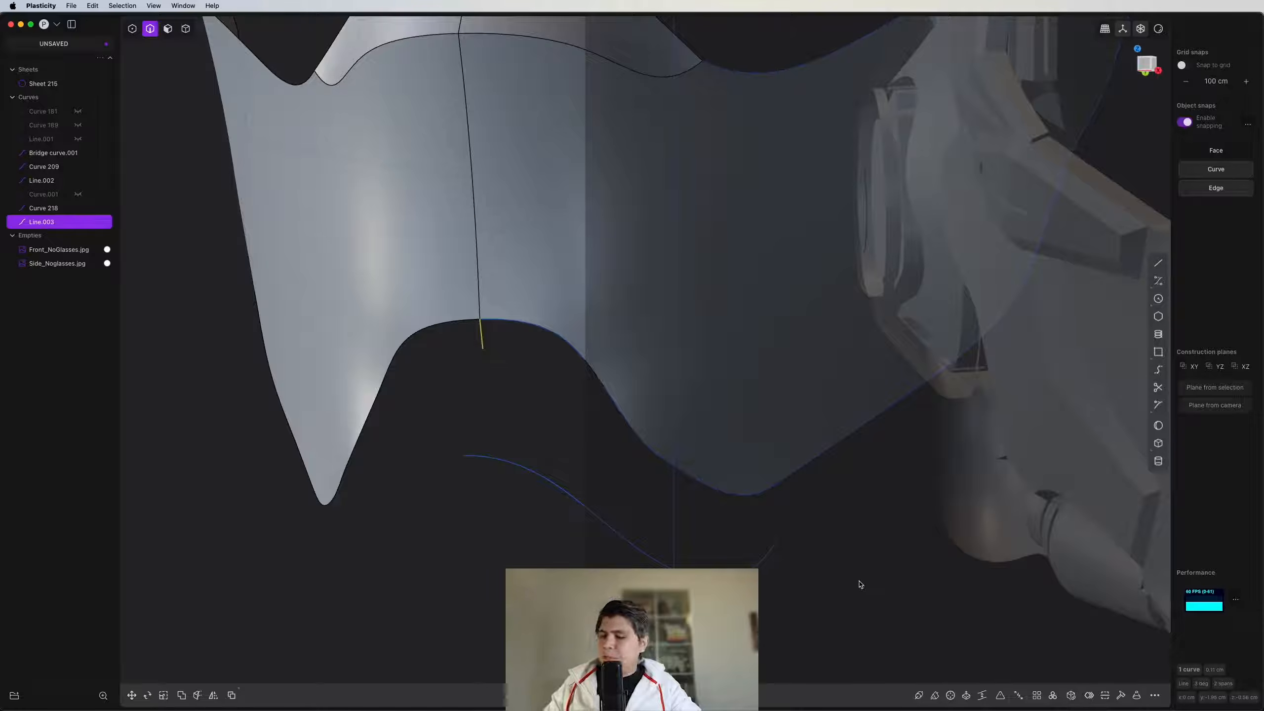
Step: Sweep the short line along the mask's lower edge to form a rim strip and compare it with the side and front references
{"action": "key", "text": "shift+p"}
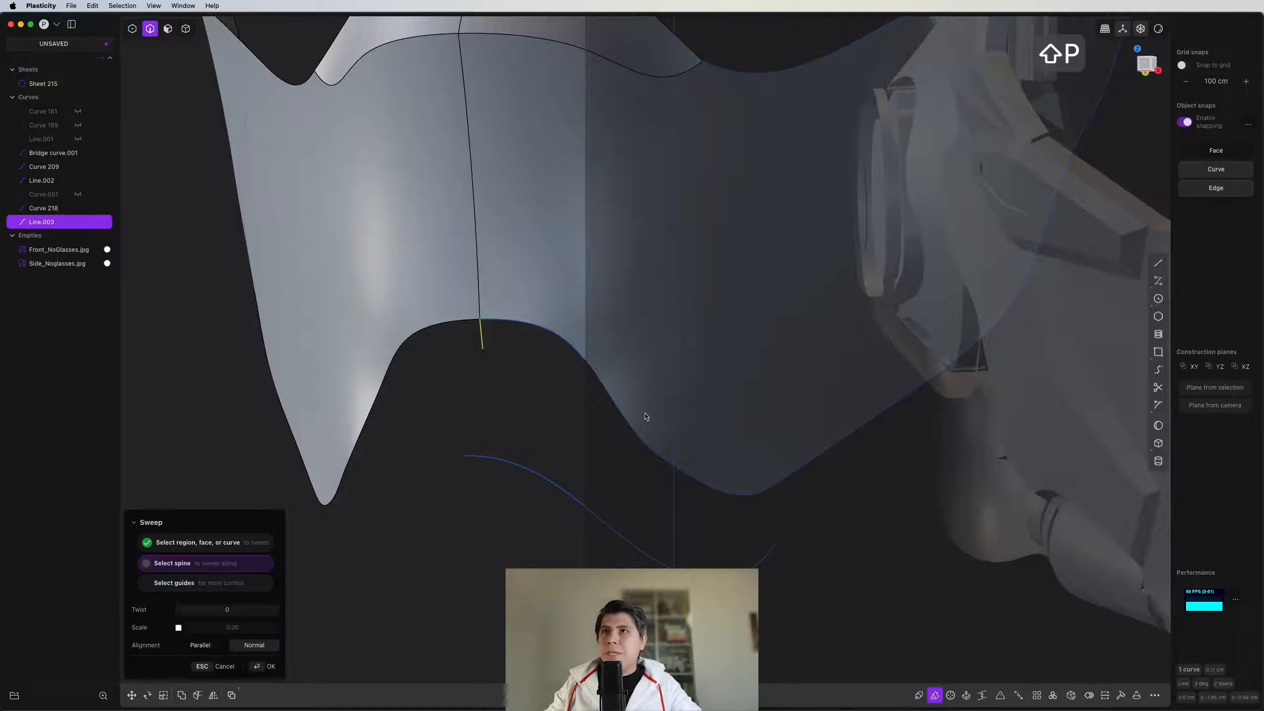
{"action": "left_click", "coordinate": [585, 363]}
{"action": "middle_click_drag", "start_coordinate": [585, 364], "coordinate": [680, 481]}
{"action": "key", "text": "KP_3"}
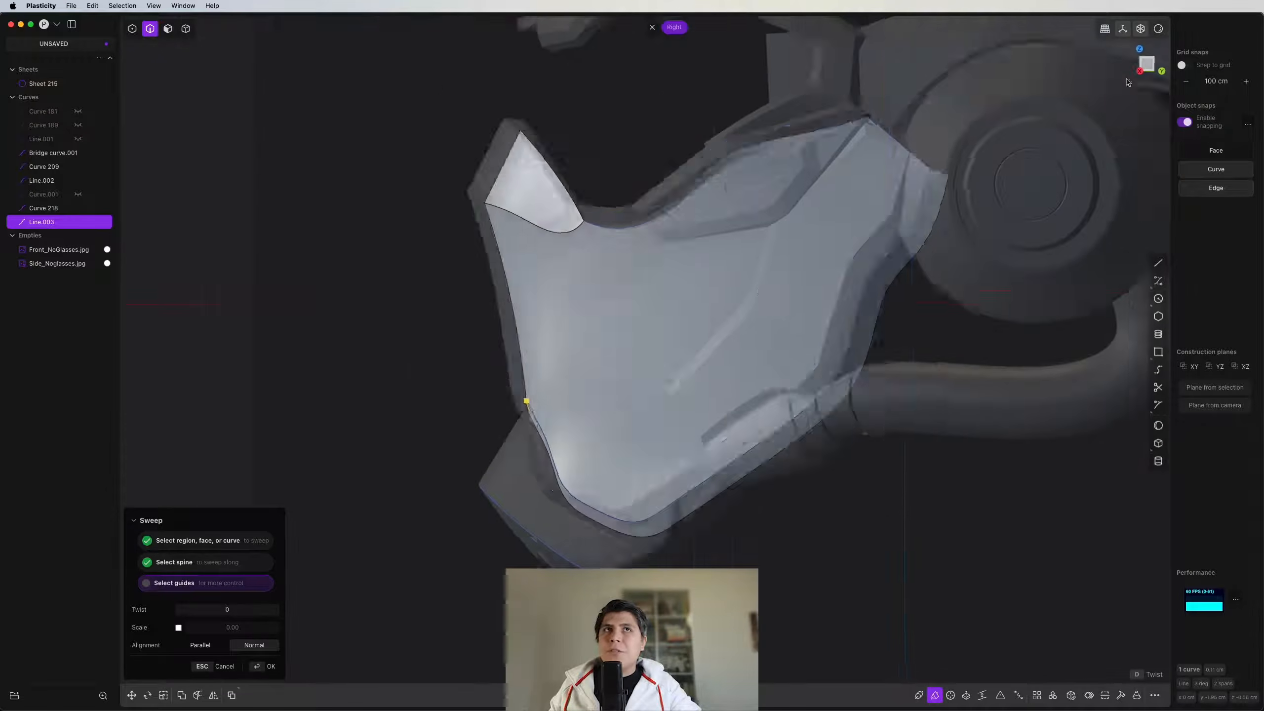
{"action": "scroll", "coordinate": [647, 438], "scroll_direction": "up", "scroll_amount": 4}
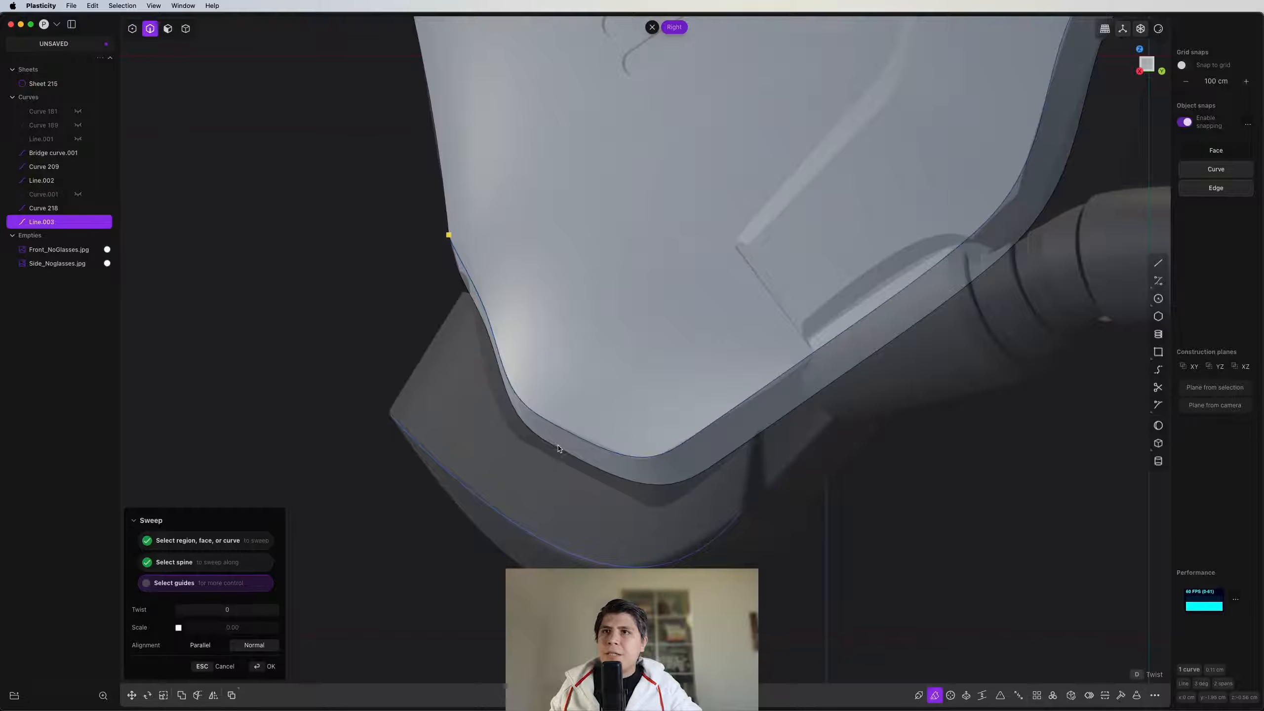
{"action": "scroll", "coordinate": [586, 441], "scroll_direction": "down", "scroll_amount": 5}
{"action": "middle_click_drag", "start_coordinate": [586, 441], "coordinate": [710, 438]}
{"action": "key", "text": "KP_1"}
{"action": "scroll", "coordinate": [550, 457], "scroll_direction": "up", "scroll_amount": 3}
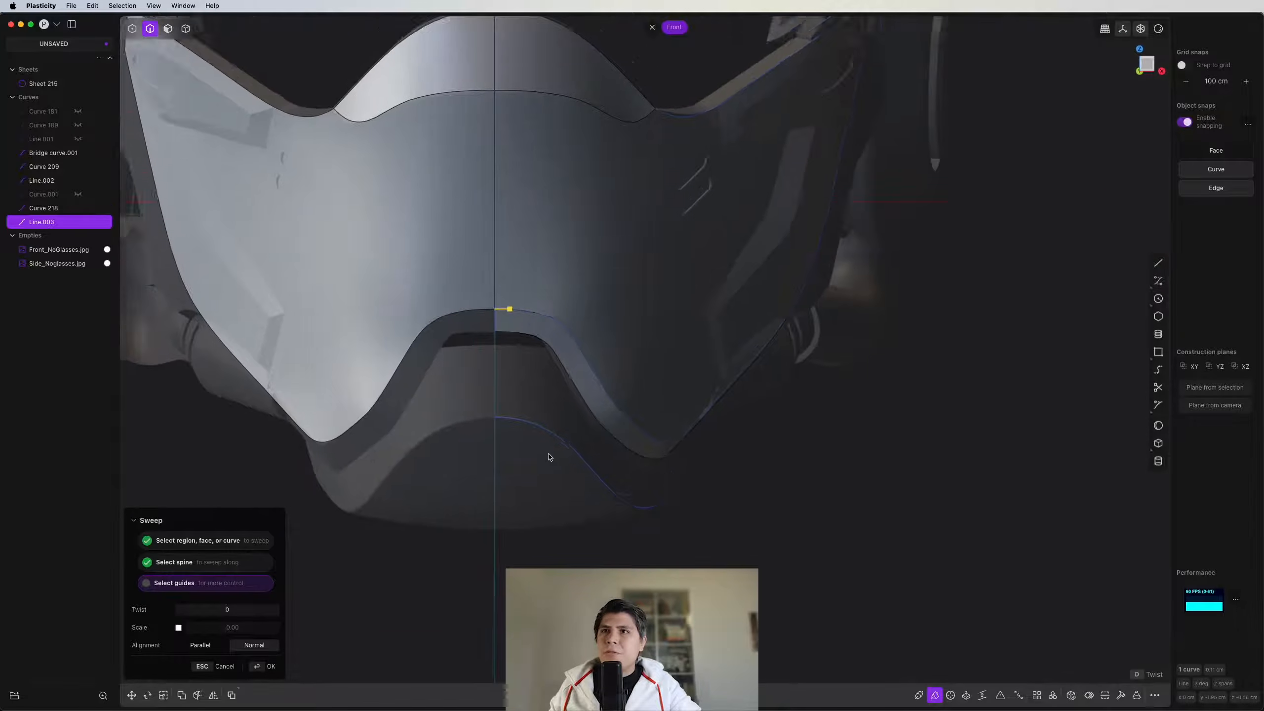
{"action": "scroll", "coordinate": [906, 203], "scroll_direction": "down", "scroll_amount": 5}
{"action": "middle_click_drag", "start_coordinate": [871, 286], "coordinate": [736, 475]}
{"action": "key", "text": "Return"}
Step: Mirror the swept rim strip across the X axis and join both halves
{"action": "scroll", "coordinate": [625, 420], "scroll_direction": "up", "scroll_amount": 5}
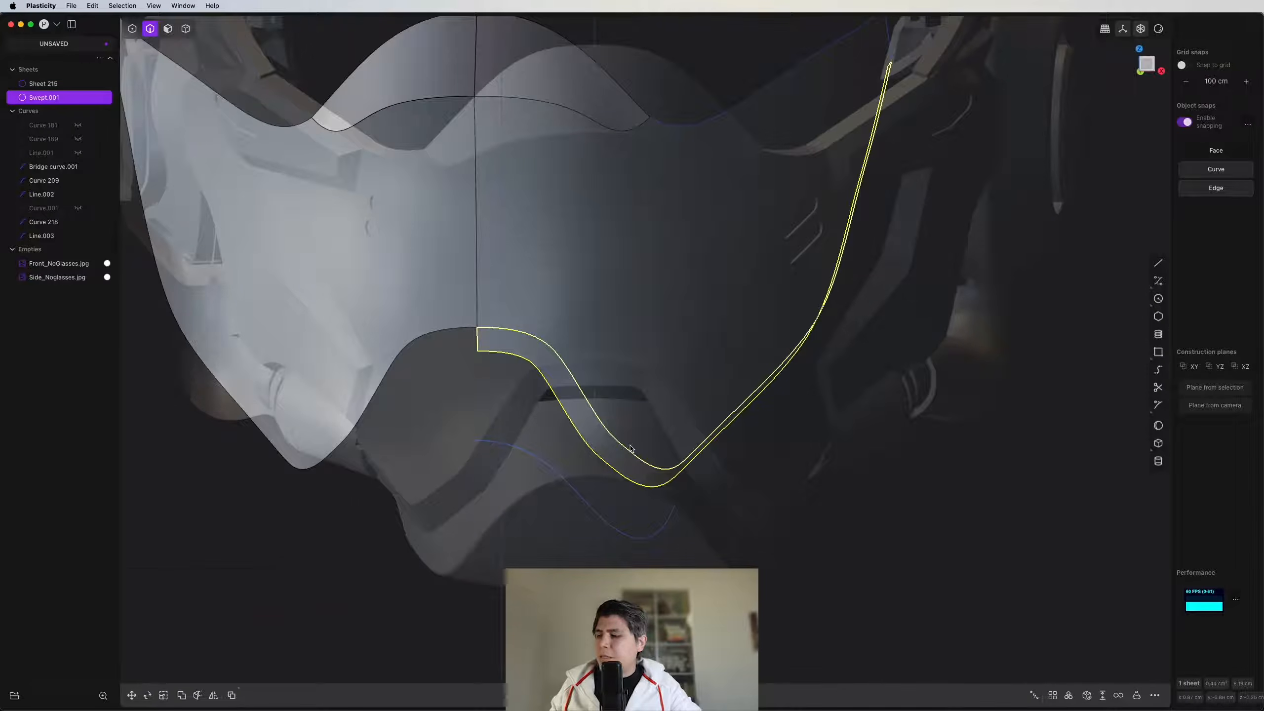
{"action": "key", "text": "alt+x"}
{"action": "key", "text": "x"}
{"action": "right_click", "coordinate": [630, 446]}
{"action": "key", "text": "j"}
{"action": "scroll", "coordinate": [595, 393], "scroll_direction": "down", "scroll_amount": 3}
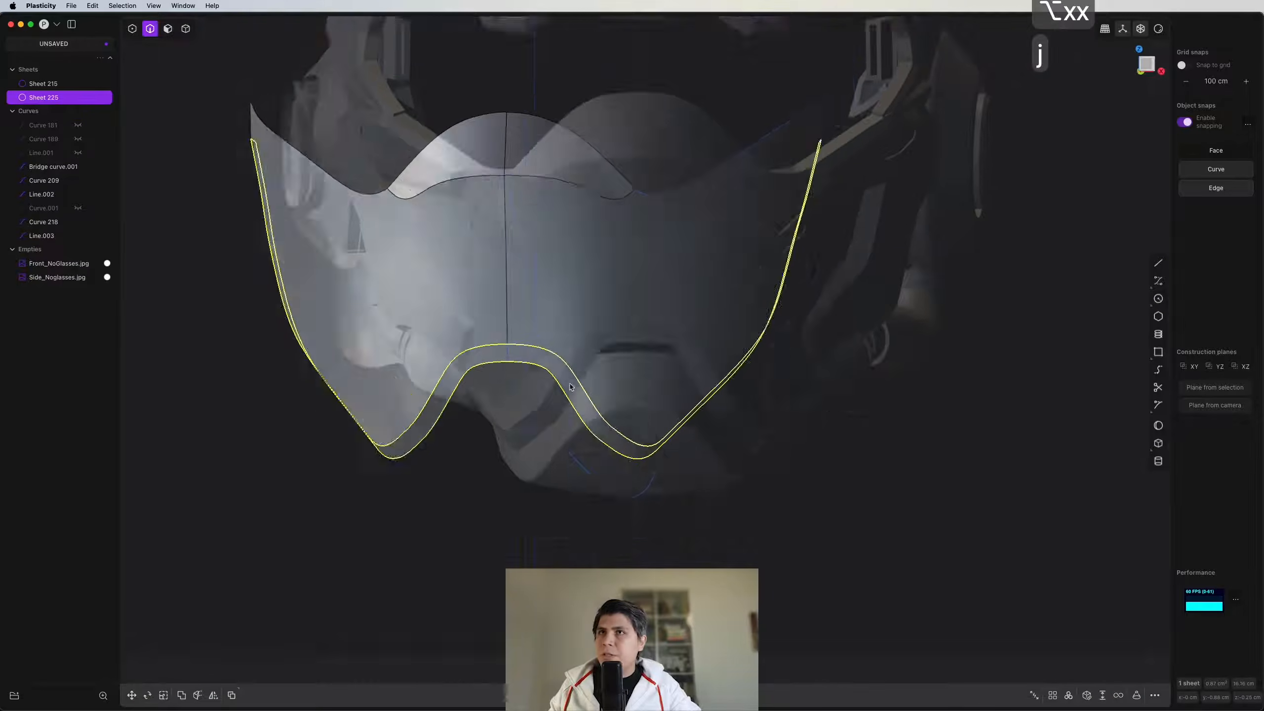
Step: Join the mirrored rim strip with the main mask sheet into one sheet
{"action": "middle_click_drag", "start_coordinate": [692, 244], "coordinate": [637, 293]}
{"action": "key", "text": "4"}
{"action": "left_click", "coordinate": [668, 313], "text": "shift"}
{"action": "middle_click_drag", "start_coordinate": [552, 306], "coordinate": [559, 269]}
{"action": "key", "text": "j"}
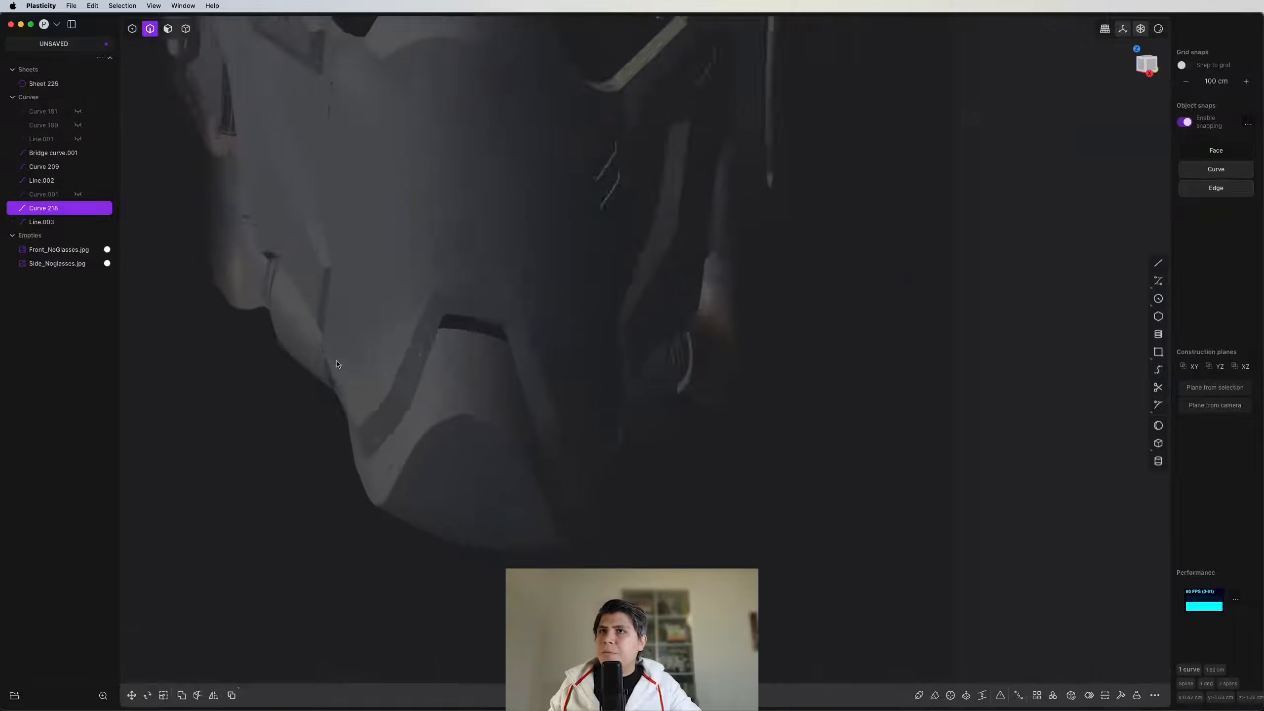
Step: Draw a line about 0.4 cm long in the right view from the chin curve's front end up to the reference chin's top corner
{"action": "left_click", "coordinate": [1153, 65]}
{"action": "left_click", "coordinate": [1153, 64]}
{"action": "scroll", "coordinate": [321, 400], "scroll_direction": "up", "scroll_amount": 3}
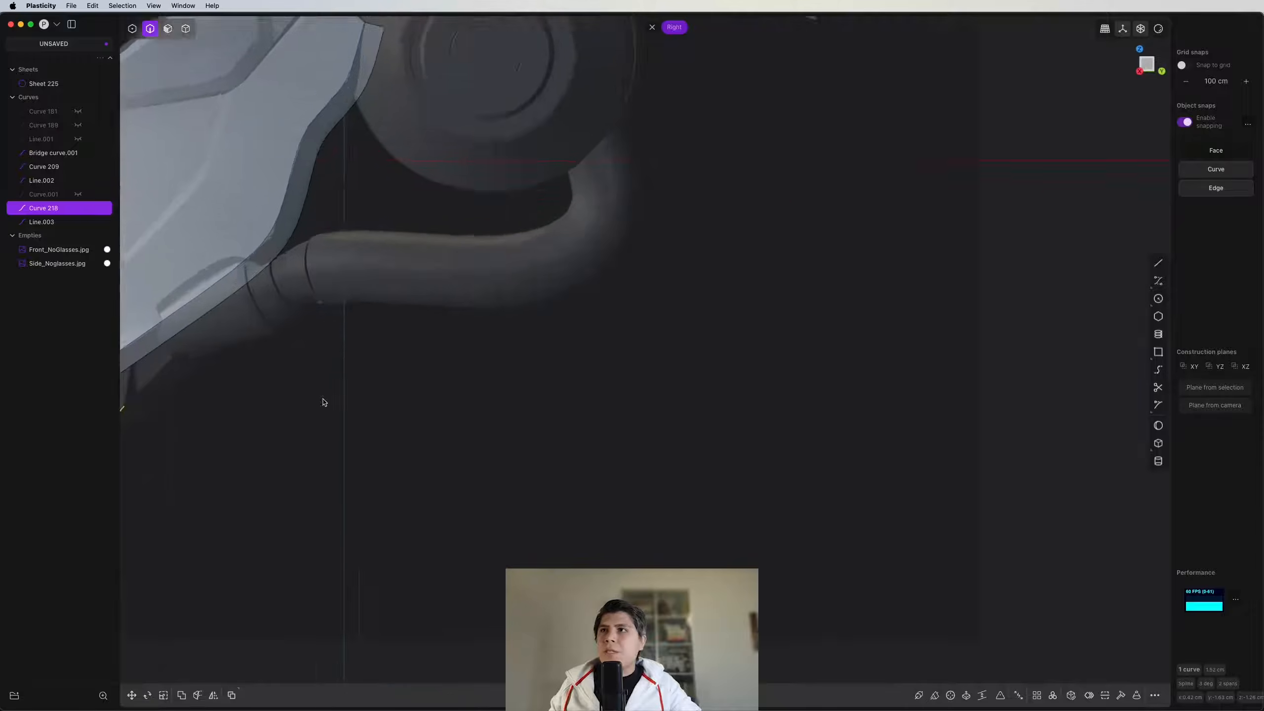
{"action": "middle_click_drag", "start_coordinate": [321, 400], "coordinate": [724, 418], "text": "shift"}
{"action": "scroll", "coordinate": [702, 419], "scroll_direction": "up", "scroll_amount": 6}
{"action": "key", "text": "shift+a"}
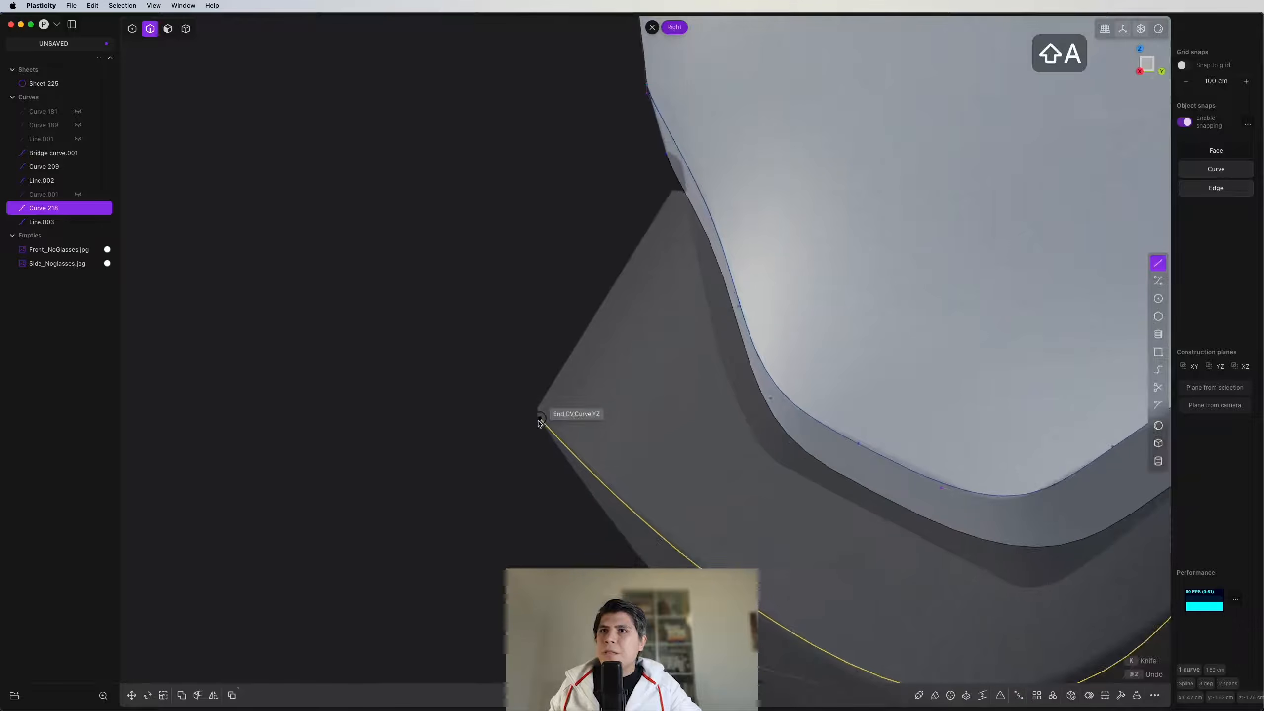
{"action": "left_click", "coordinate": [540, 418]}
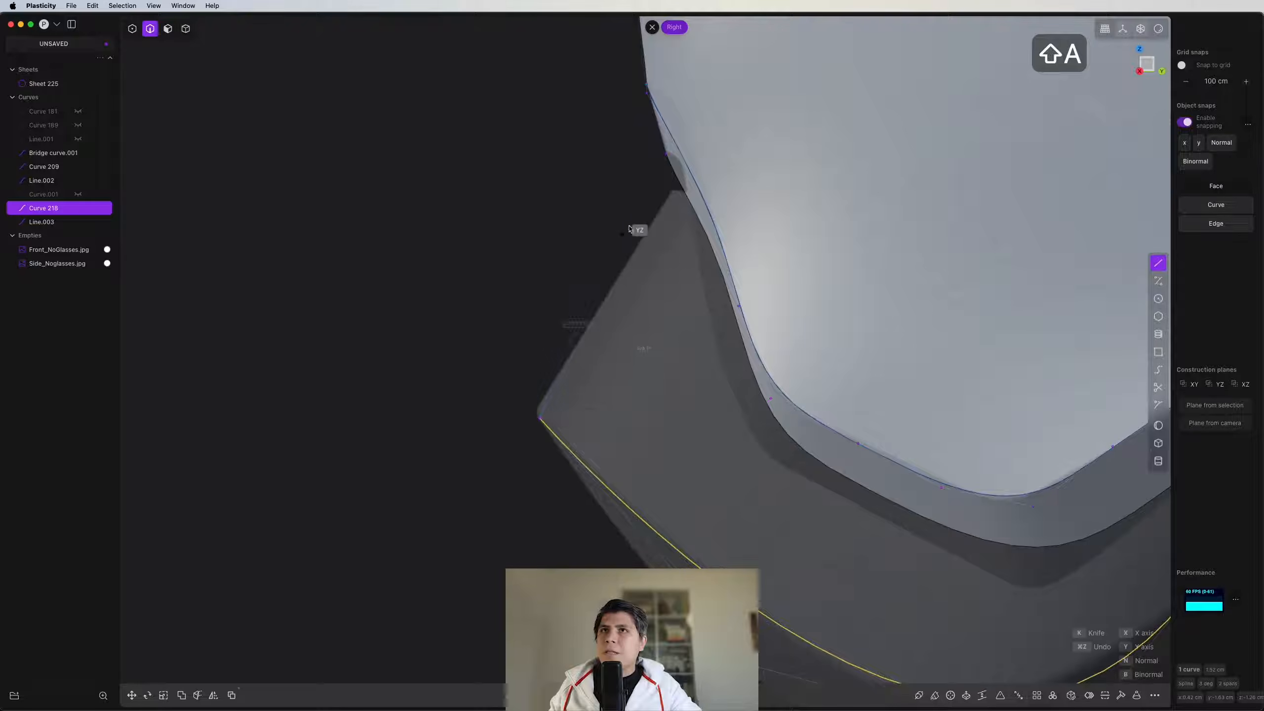
{"action": "left_click", "coordinate": [672, 191]}
{"action": "right_click", "coordinate": [671, 193]}
Step: Draw a line about 0.2 cm long from the chin curve's rear end up to the mask's rim strip in the right view
{"action": "scroll", "coordinate": [643, 220], "scroll_direction": "down", "scroll_amount": 5}
{"action": "scroll", "coordinate": [781, 420], "scroll_direction": "up", "scroll_amount": 4}
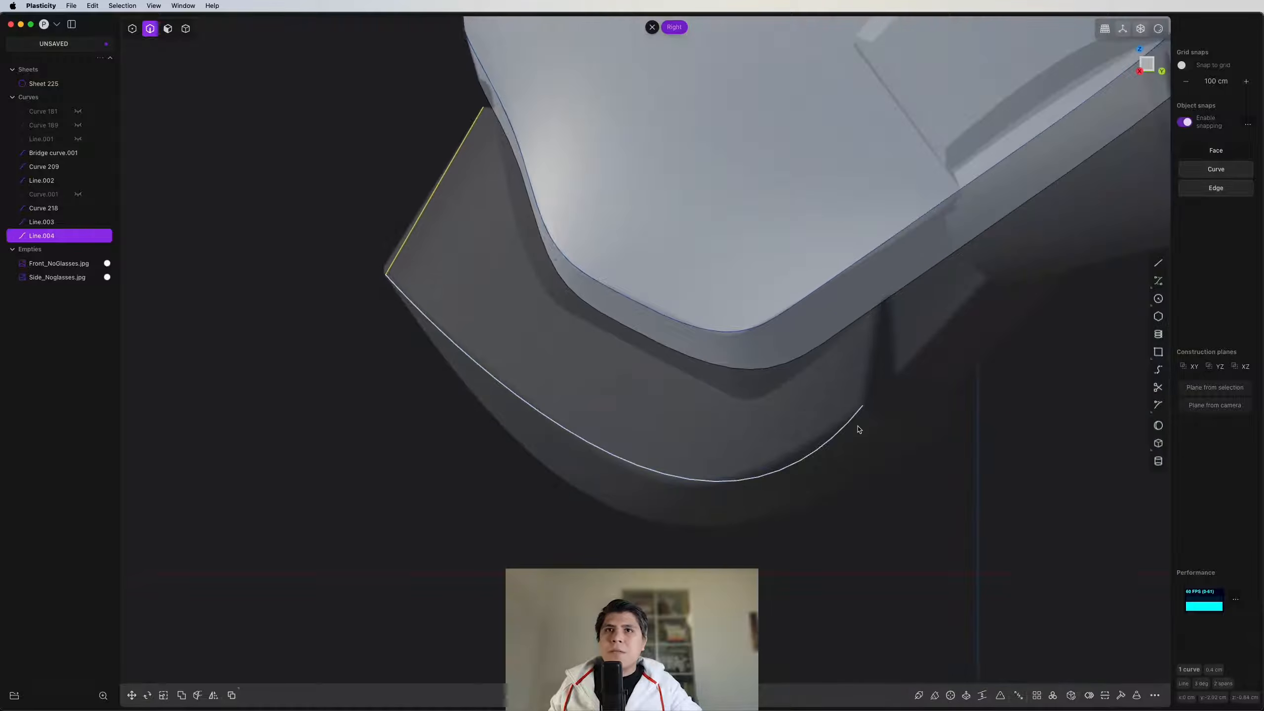
{"action": "key", "text": "shift+a"}
{"action": "left_click", "coordinate": [864, 411]}
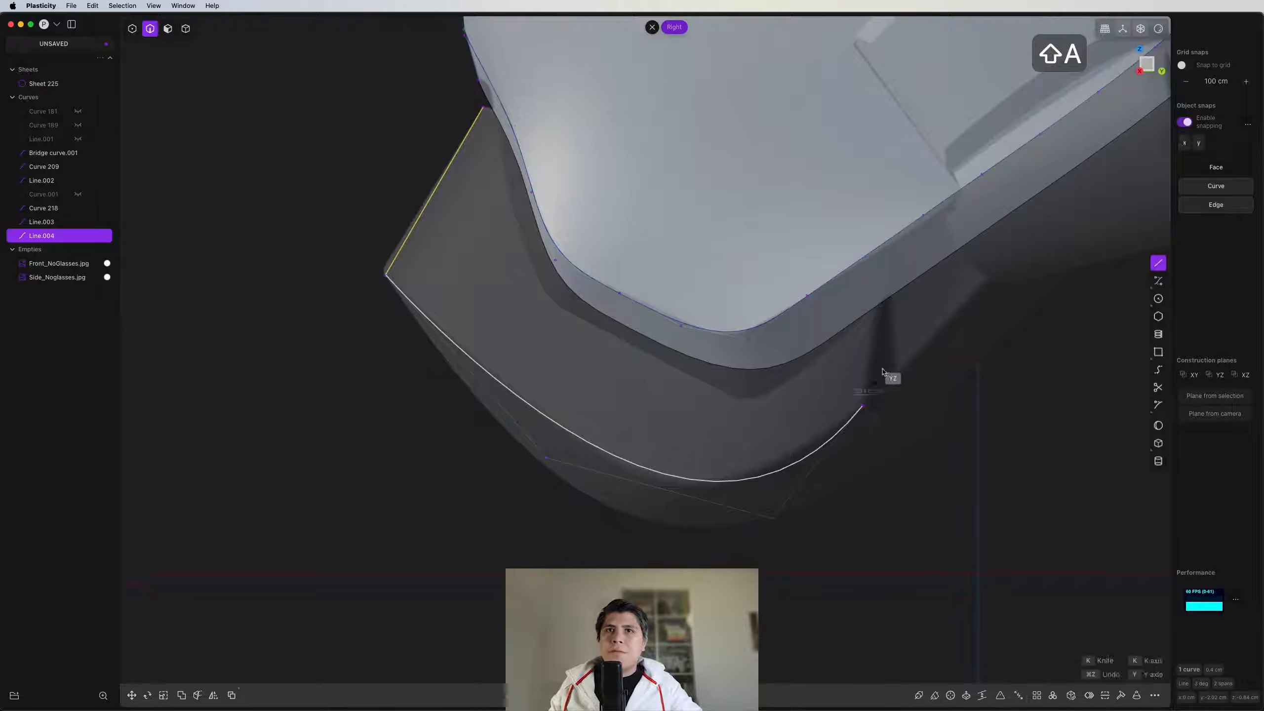
{"action": "left_click", "coordinate": [874, 308]}
{"action": "scroll", "coordinate": [891, 349], "scroll_direction": "down", "scroll_amount": 5}
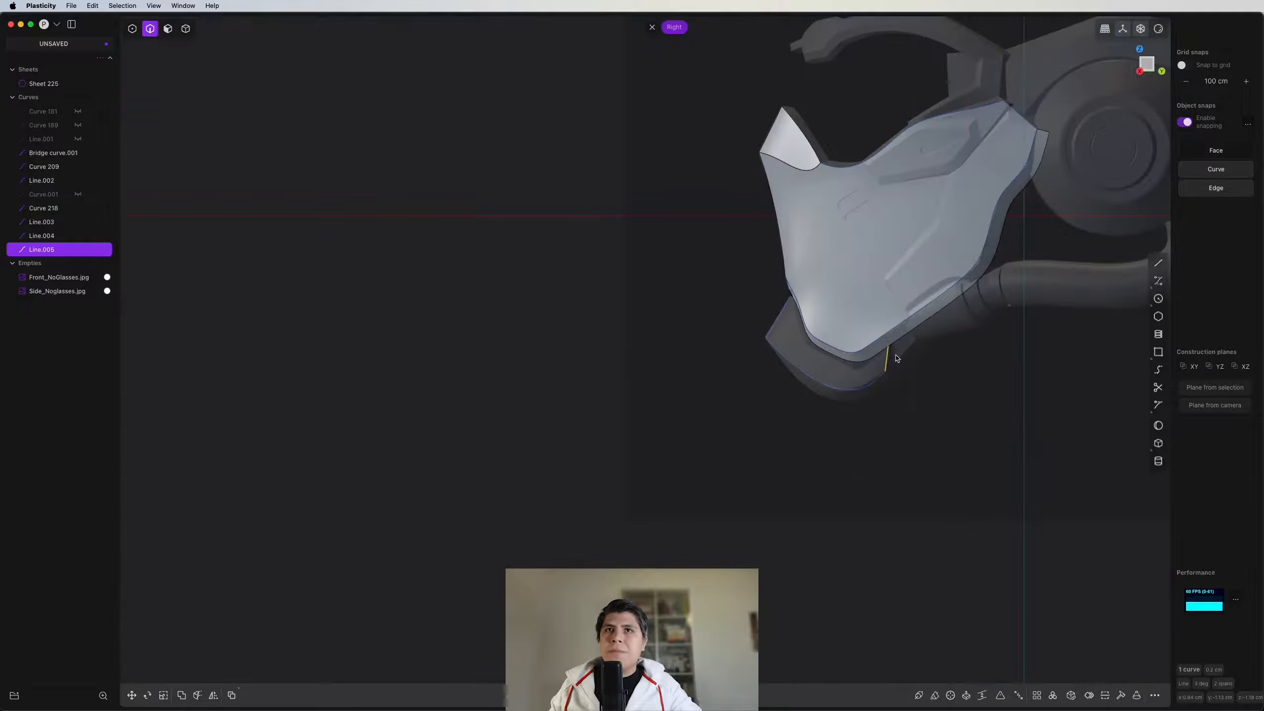
{"action": "scroll", "coordinate": [895, 358], "scroll_direction": "up", "scroll_amount": 5}
{"action": "scroll", "coordinate": [894, 336], "scroll_direction": "down", "scroll_amount": 10}
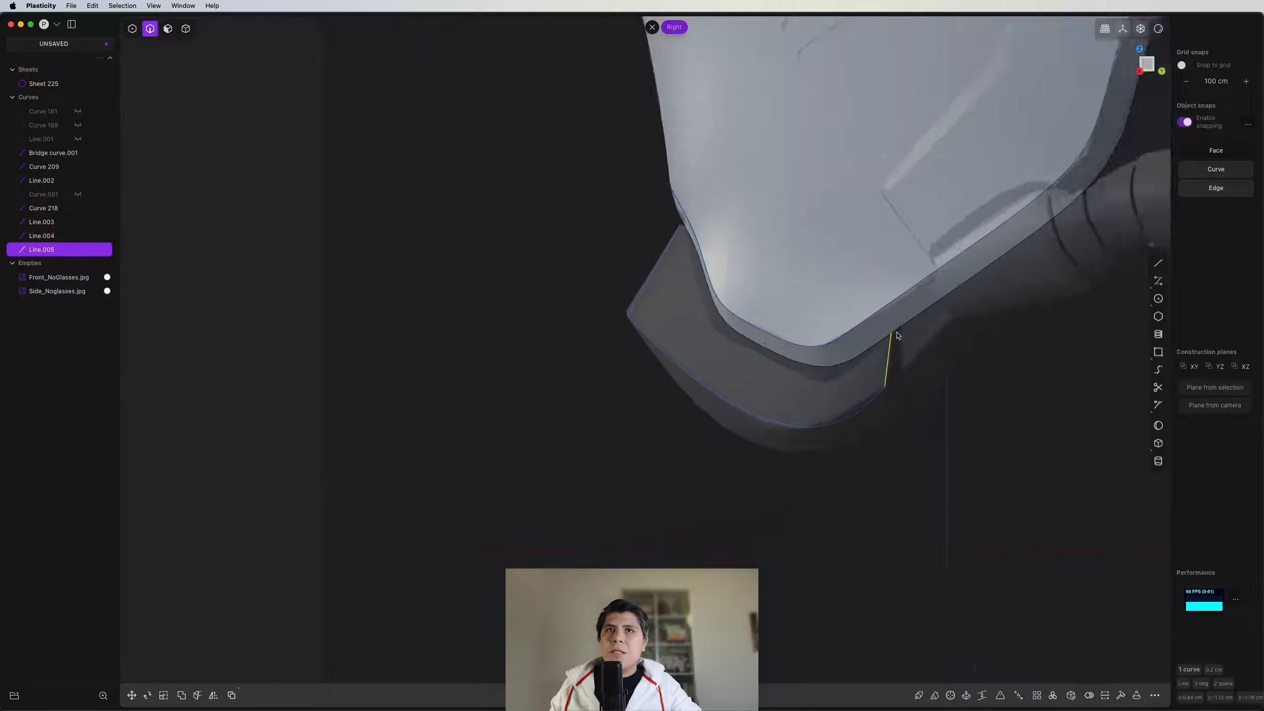
Step: Move the rear line's upper end point freely and snap it onto the lower edge of the rim strip
{"action": "middle_click_drag", "start_coordinate": [894, 338], "coordinate": [685, 363]}
{"action": "scroll", "coordinate": [388, 321], "scroll_direction": "up", "scroll_amount": 4}
{"action": "scroll", "coordinate": [373, 320], "scroll_direction": "up", "scroll_amount": 4}
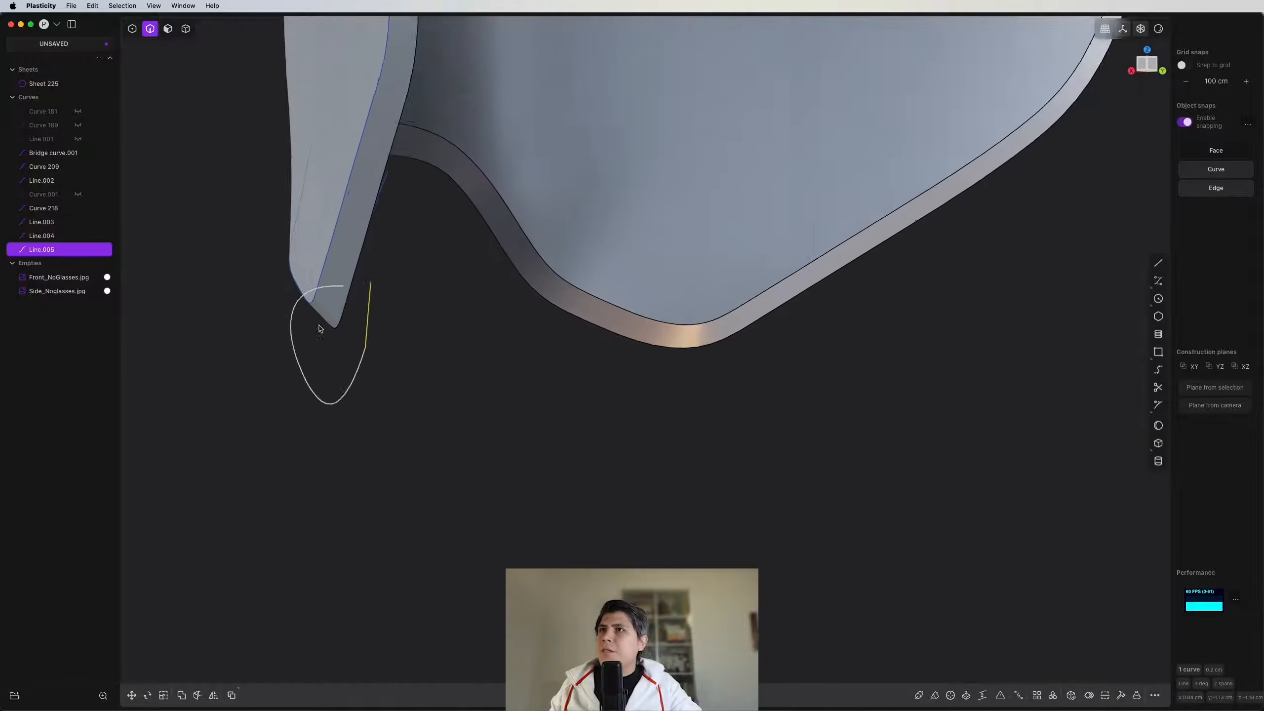
{"action": "middle_click_drag", "start_coordinate": [387, 327], "coordinate": [514, 353], "text": "shift"}
{"action": "scroll", "coordinate": [514, 353], "scroll_direction": "up", "scroll_amount": 5}
{"action": "key", "text": "1"}
{"action": "left_click", "coordinate": [458, 233]}
{"action": "key", "text": "g"}
{"action": "key", "text": "g"}
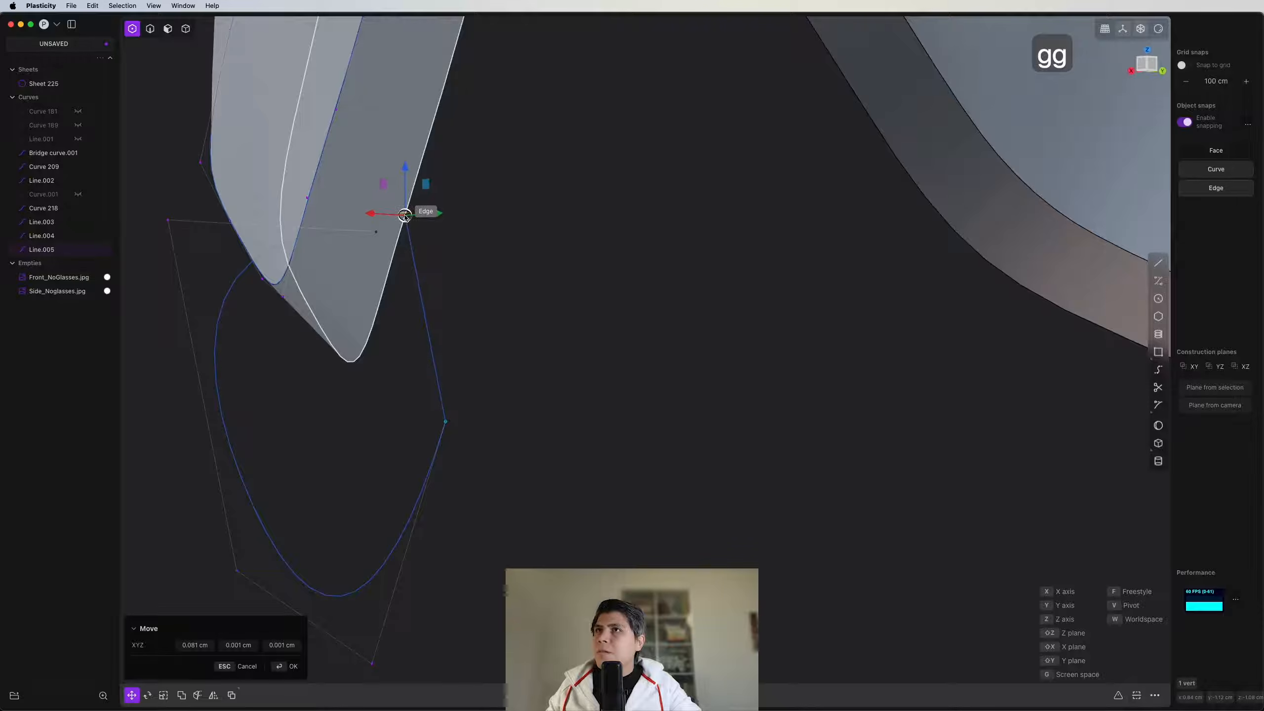
{"action": "left_click", "coordinate": [404, 215]}
Step: Draw a three-point curve in the front view from the front chin line's top outward to the rim, starting level at the centre
{"action": "scroll", "coordinate": [412, 217], "scroll_direction": "down", "scroll_amount": 5}
{"action": "middle_click_drag", "start_coordinate": [419, 219], "coordinate": [542, 263]}
{"action": "middle_click_drag", "start_coordinate": [785, 264], "coordinate": [133, 311], "text": "shift"}
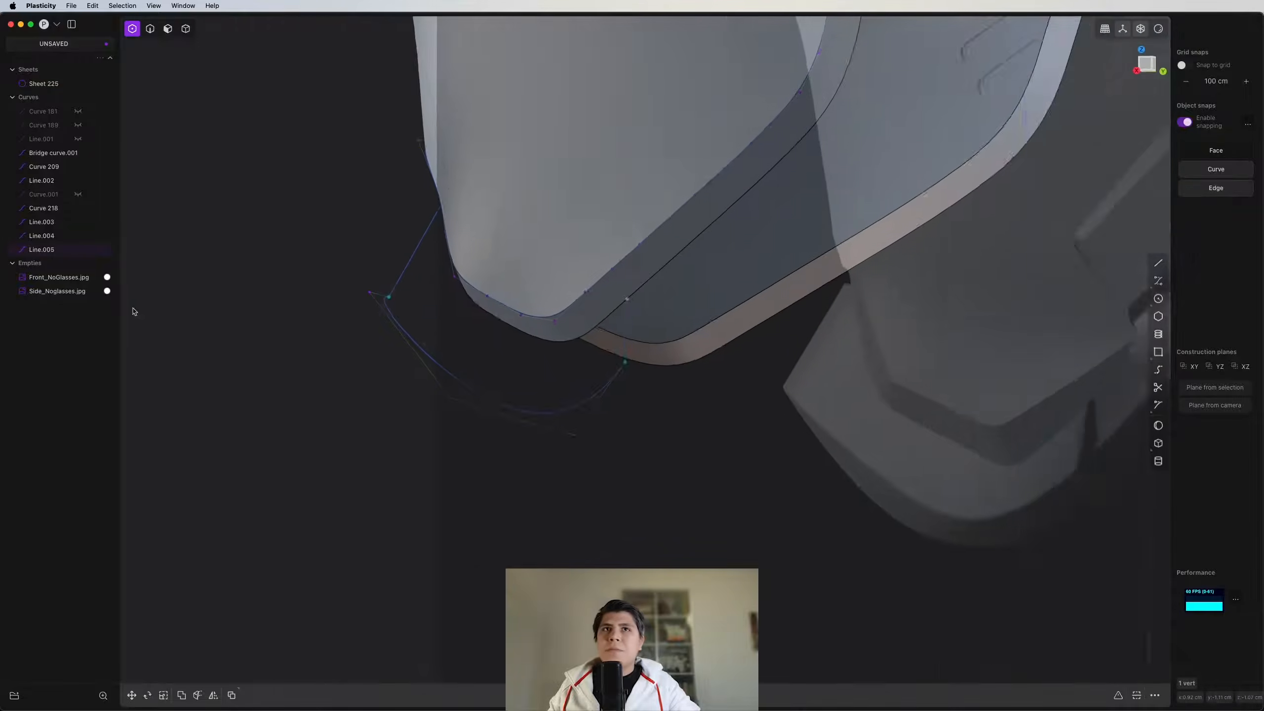
{"action": "middle_click_drag", "start_coordinate": [507, 308], "coordinate": [686, 256]}
{"action": "key", "text": "ctrl+super+c"}
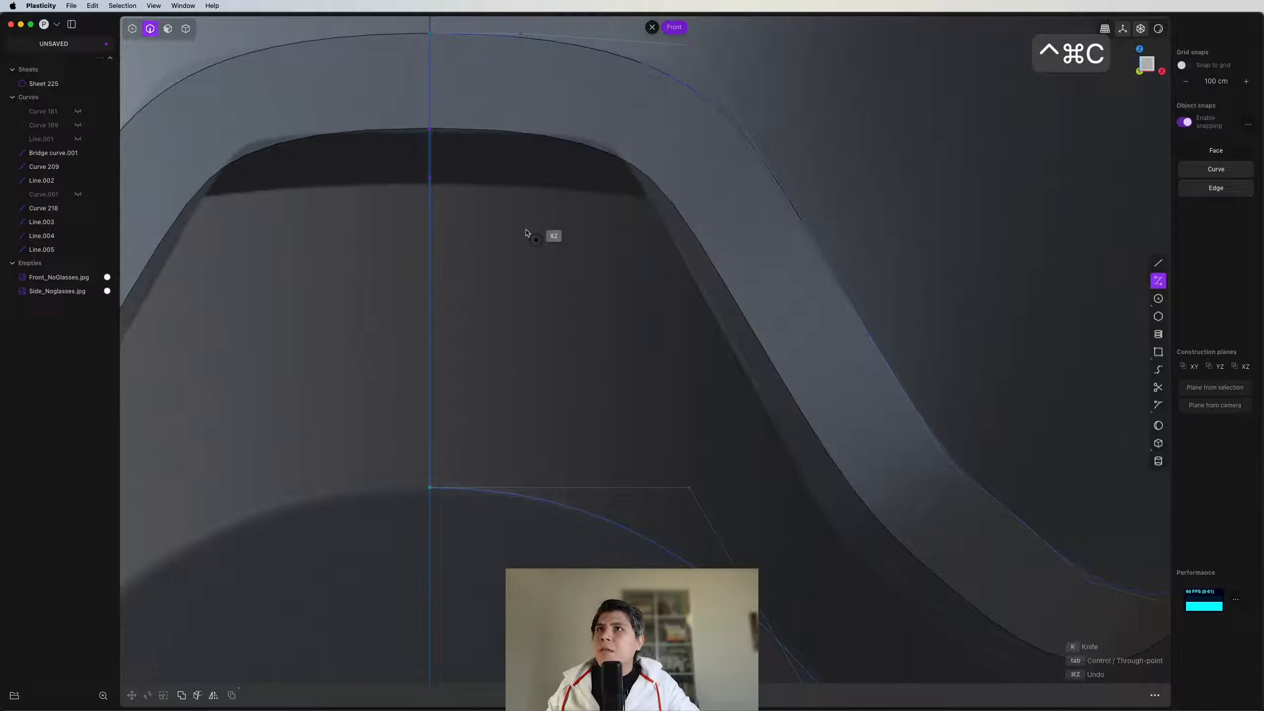
{"action": "left_click", "coordinate": [431, 178]}
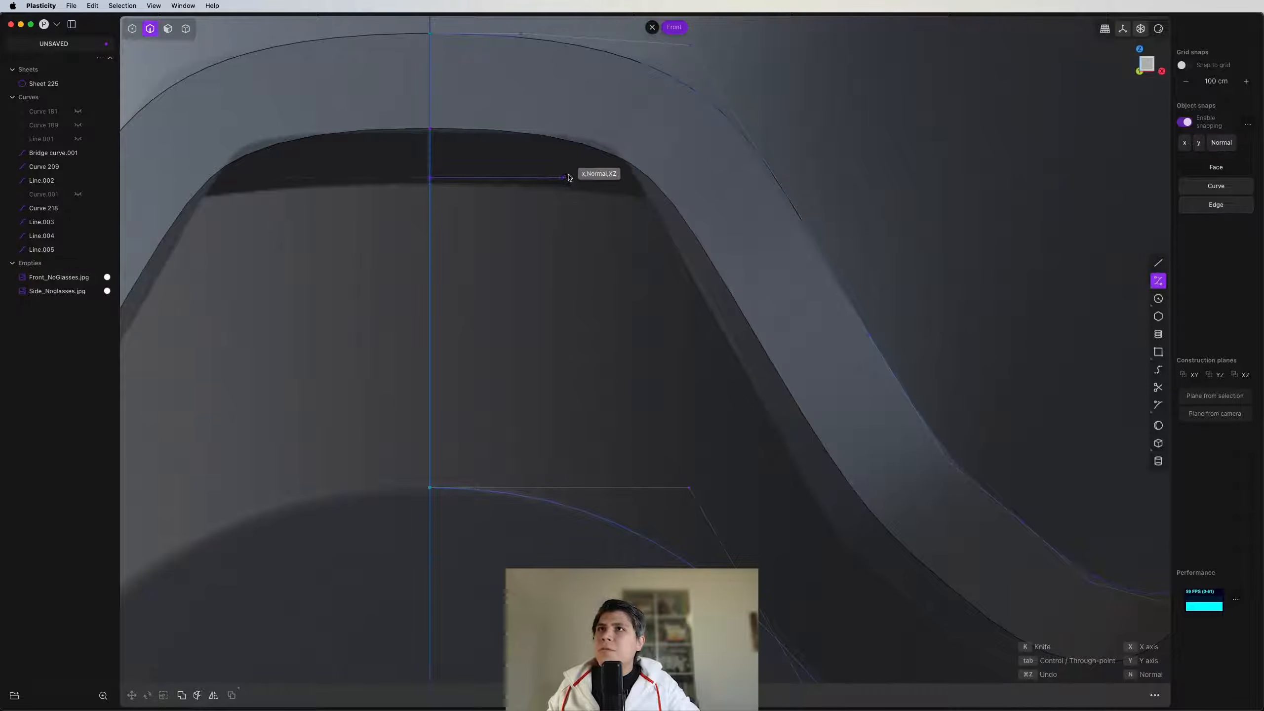
{"action": "left_click", "coordinate": [569, 177]}
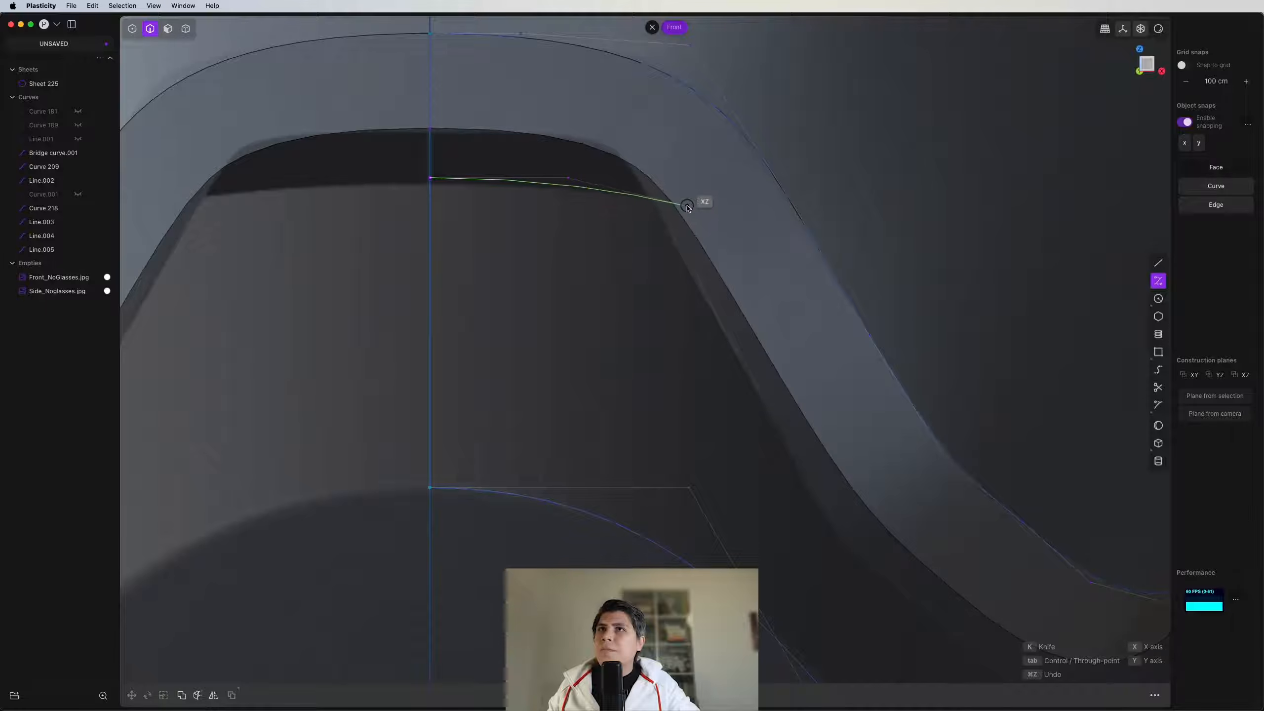
{"action": "left_click", "coordinate": [676, 205]}
{"action": "key", "text": "Return"}
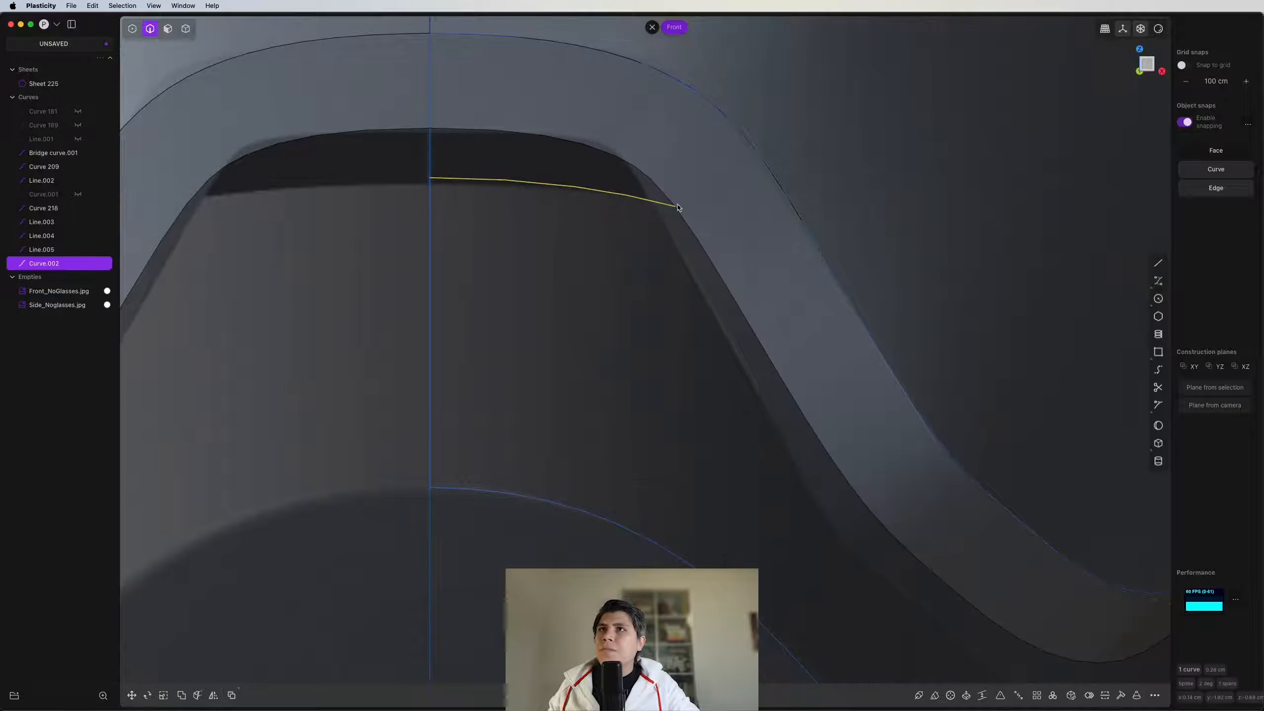
Step: Draw a curve in the right view along the rim's lower edge, from the chin line's top height down to the front curve's lower end
{"action": "key", "text": "3"}
{"action": "scroll", "coordinate": [405, 266], "scroll_direction": "up", "scroll_amount": 5}
{"action": "key", "text": "ctrl+super+c"}
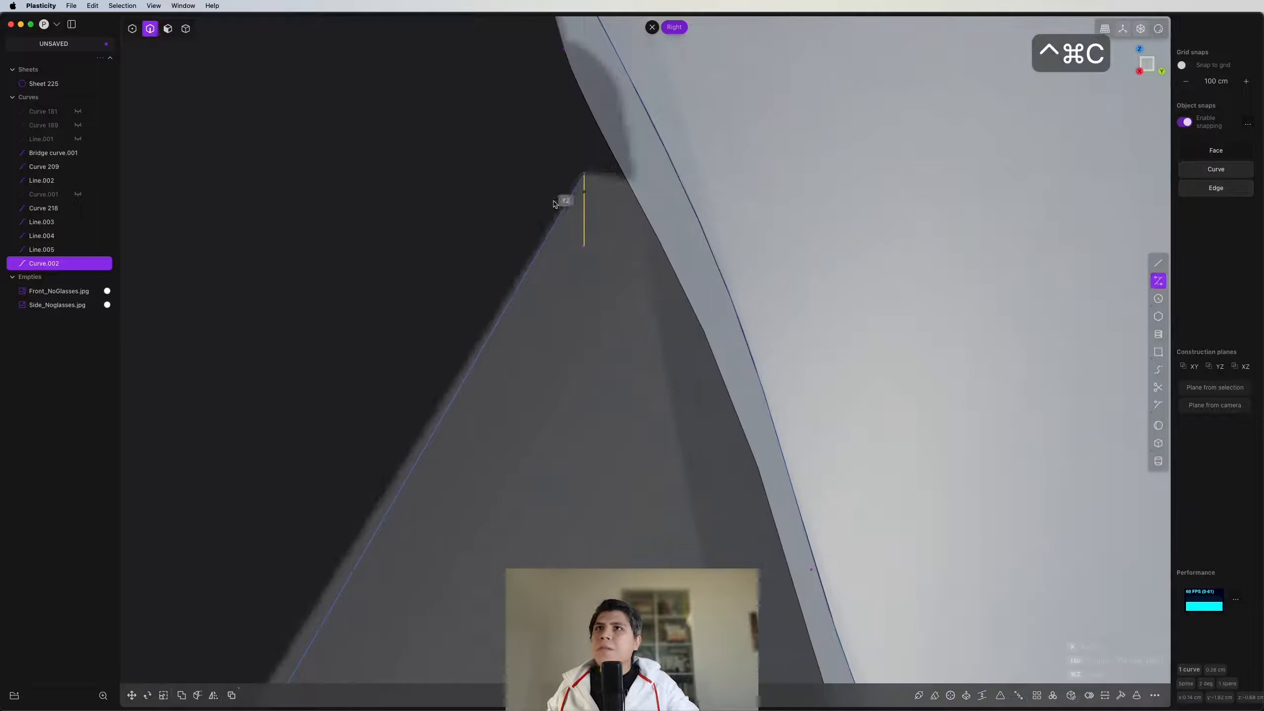
{"action": "left_click", "coordinate": [584, 175]}
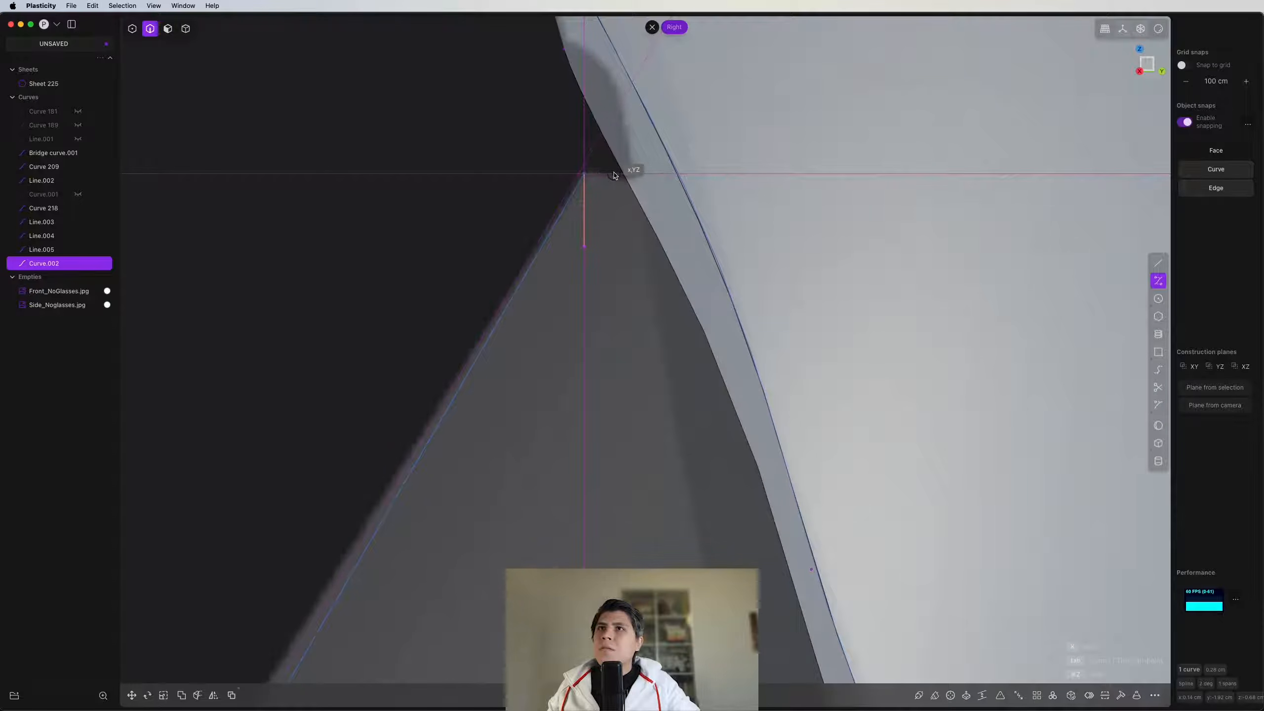
{"action": "scroll", "coordinate": [667, 249], "scroll_direction": "up", "scroll_amount": 5}
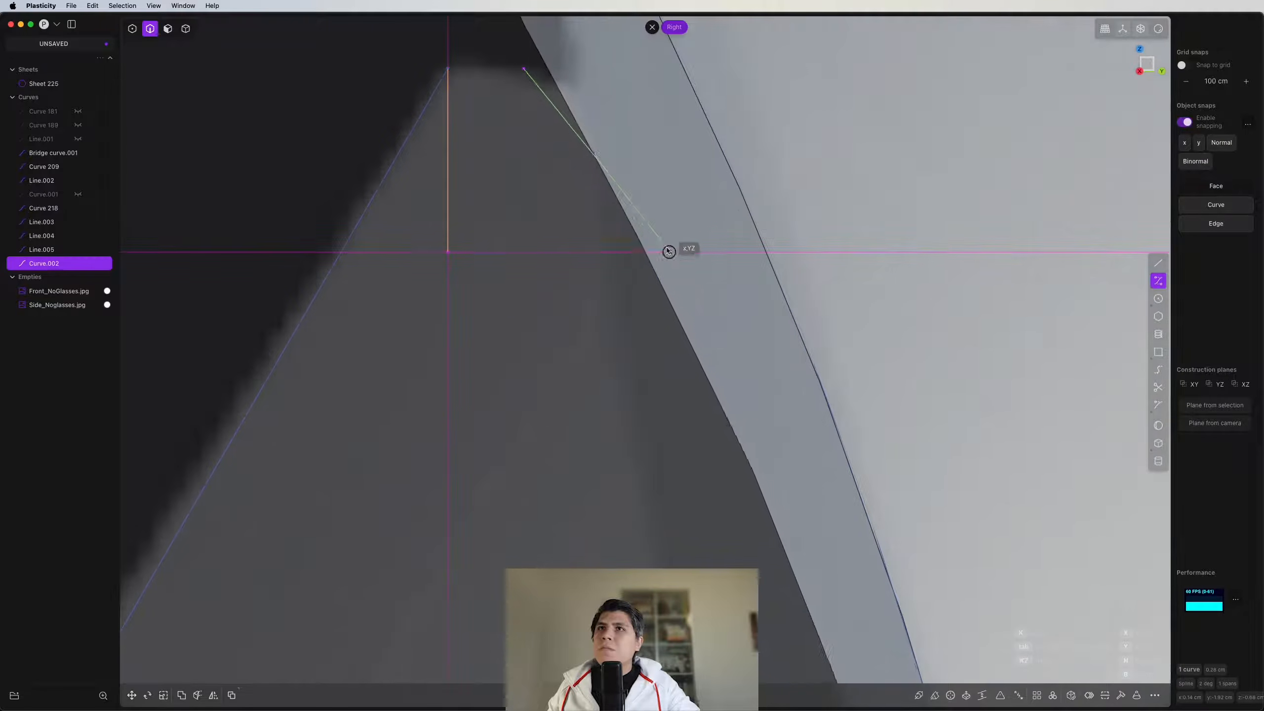
{"action": "left_click", "coordinate": [644, 252]}
{"action": "right_click", "coordinate": [645, 252]}
Step: Combine the front-view and right-view curves into one 3D intersection curve and delete both source curves
{"action": "scroll", "coordinate": [540, 224], "scroll_direction": "down", "scroll_amount": 5}
{"action": "key", "text": "2"}
{"action": "left_click", "coordinate": [542, 196], "text": "shift"}
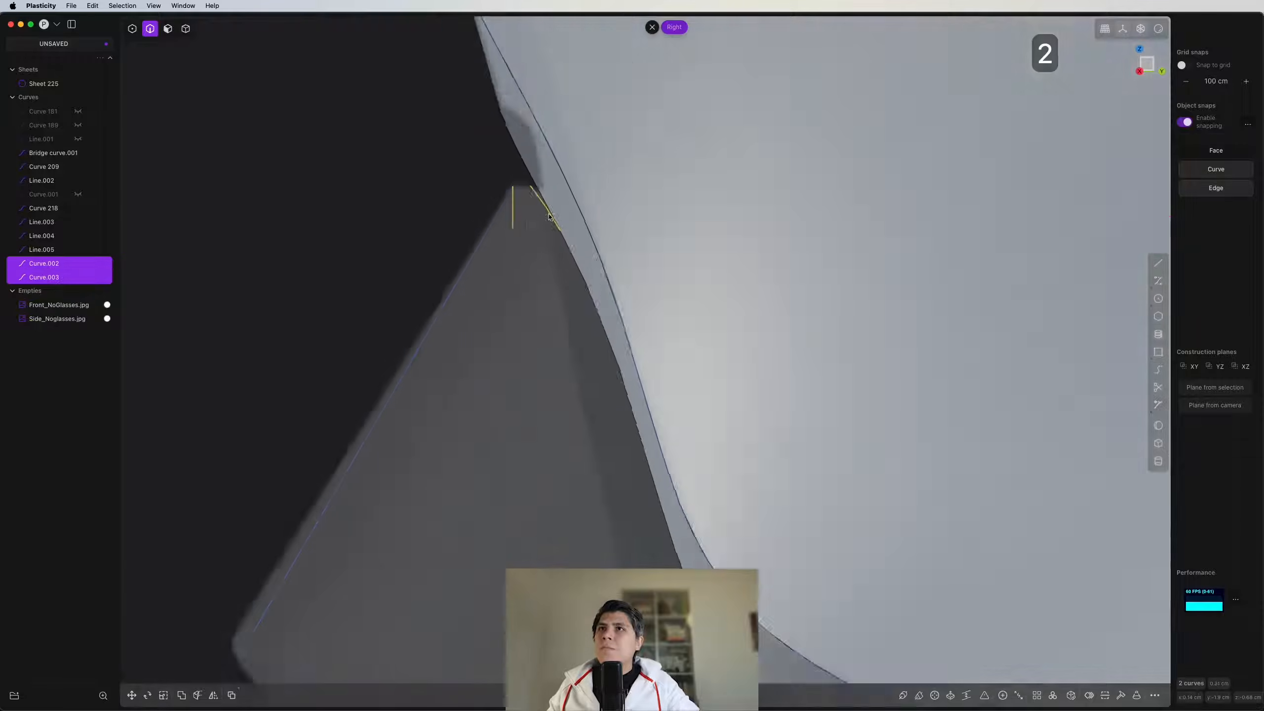
{"action": "middle_click_drag", "start_coordinate": [540, 224], "coordinate": [520, 418]}
{"action": "key", "text": "shift+super+x"}
{"action": "scroll", "coordinate": [662, 431], "scroll_direction": "up", "scroll_amount": 5}
{"action": "left_click", "coordinate": [699, 381]}
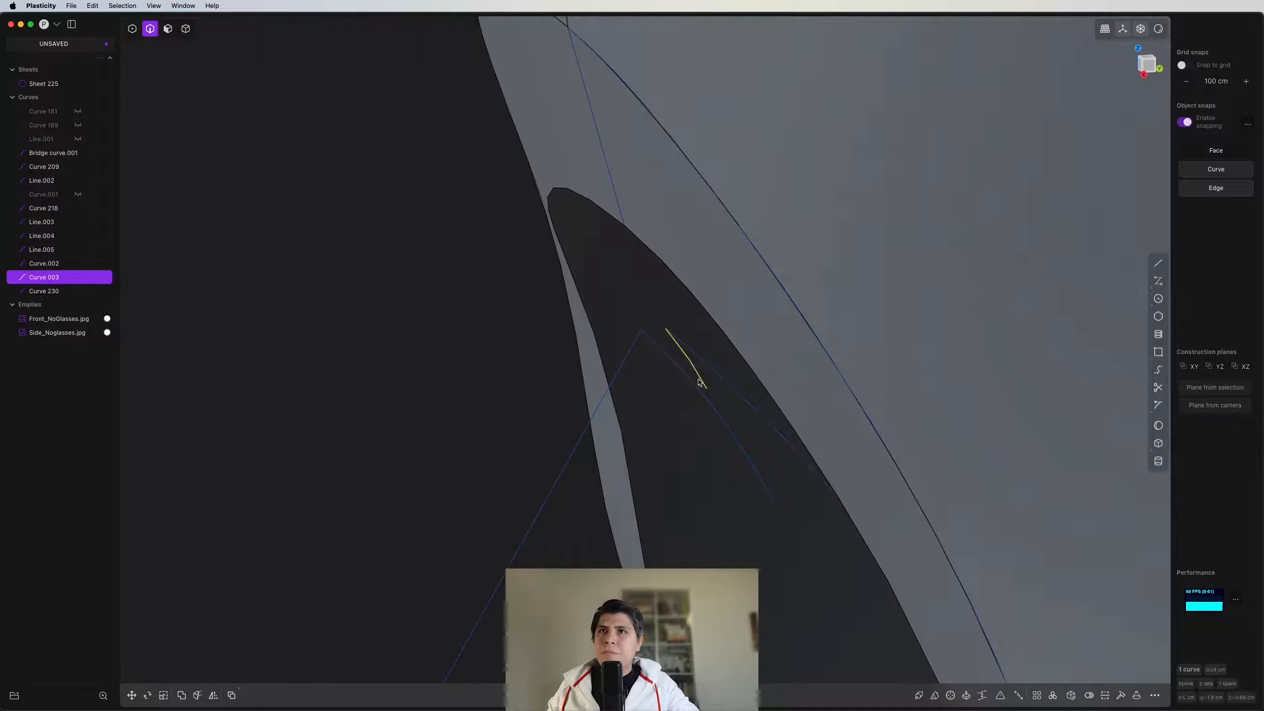
{"action": "key", "text": "x"}
Step: Rebuild the intersection curve using the Refit method with a tolerance of 0.00100
{"action": "scroll", "coordinate": [695, 380], "scroll_direction": "down", "scroll_amount": 8}
{"action": "left_click", "coordinate": [720, 402]}
{"action": "middle_click_drag", "start_coordinate": [720, 402], "coordinate": [653, 423]}
{"action": "scroll", "coordinate": [653, 423], "scroll_direction": "up", "scroll_amount": 3}
{"action": "left_click", "coordinate": [1122, 699]}
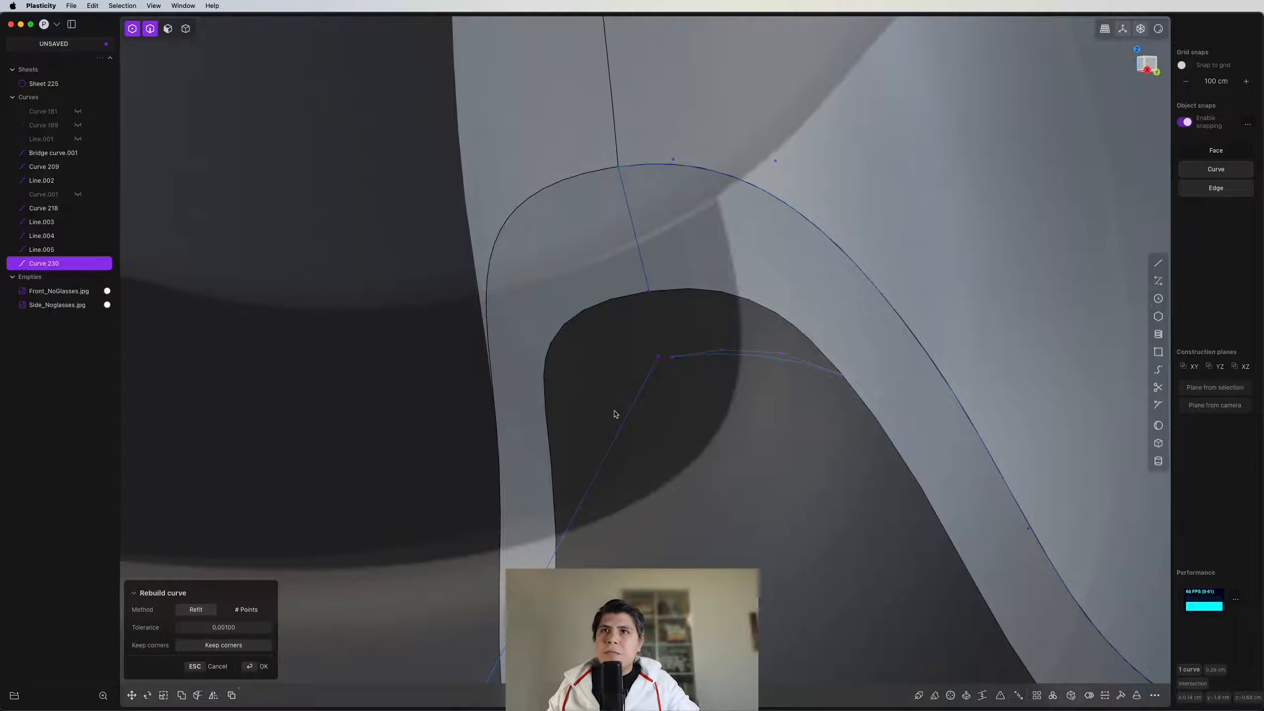
{"action": "key", "text": "Return"}
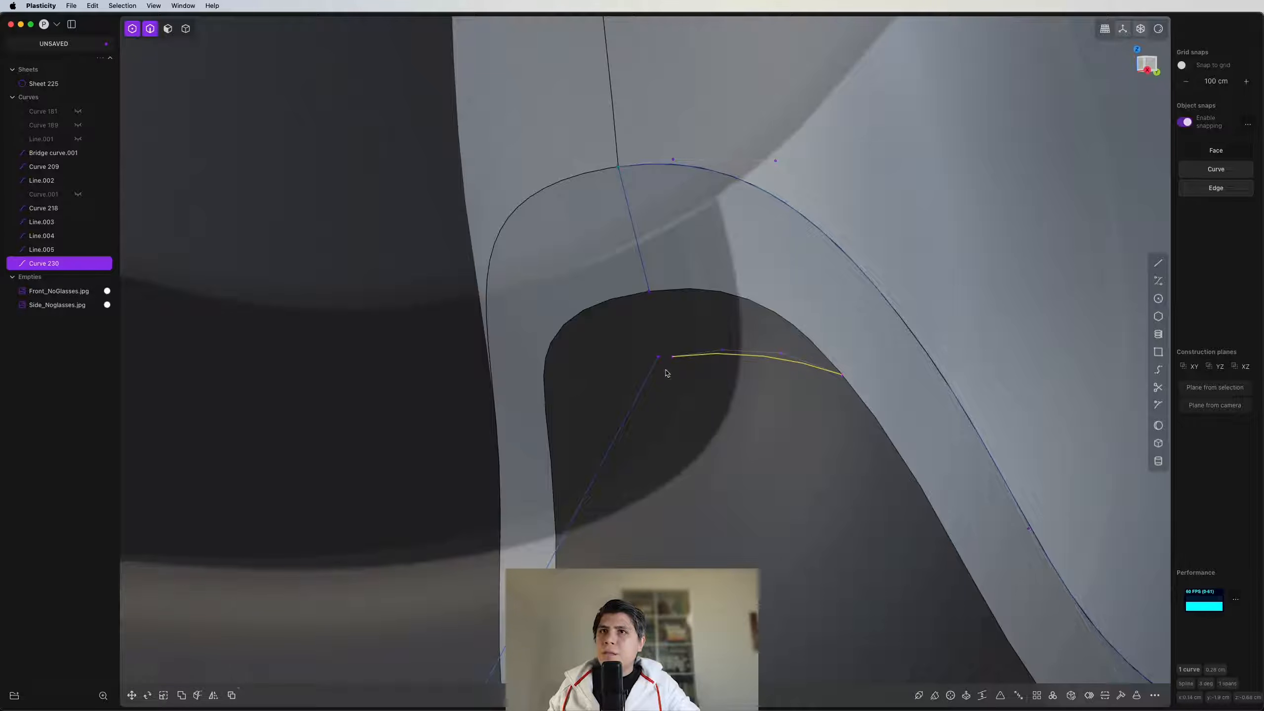
Step: Move the rebuilt curve's front end point freely and snap it onto the upper end of the front chin line
{"action": "left_click", "coordinate": [672, 356]}
{"action": "key", "text": "g"}
{"action": "key", "text": "g"}
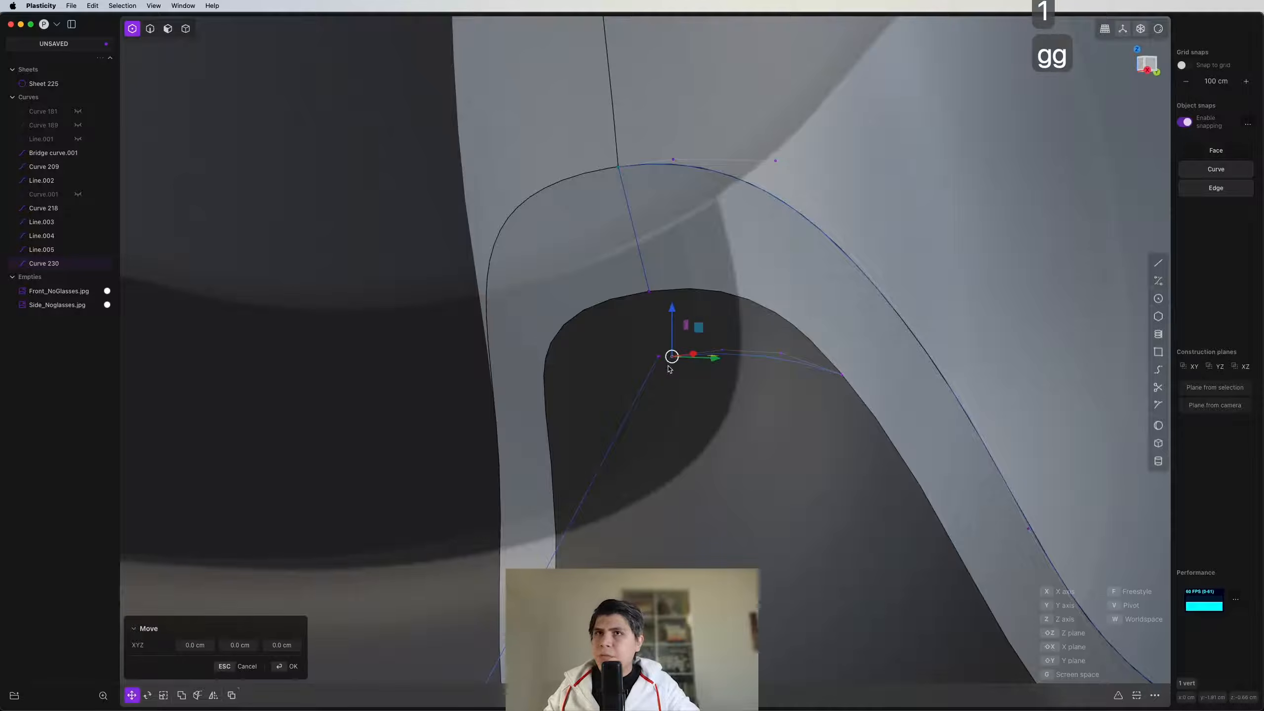
{"action": "left_click", "coordinate": [658, 357]}
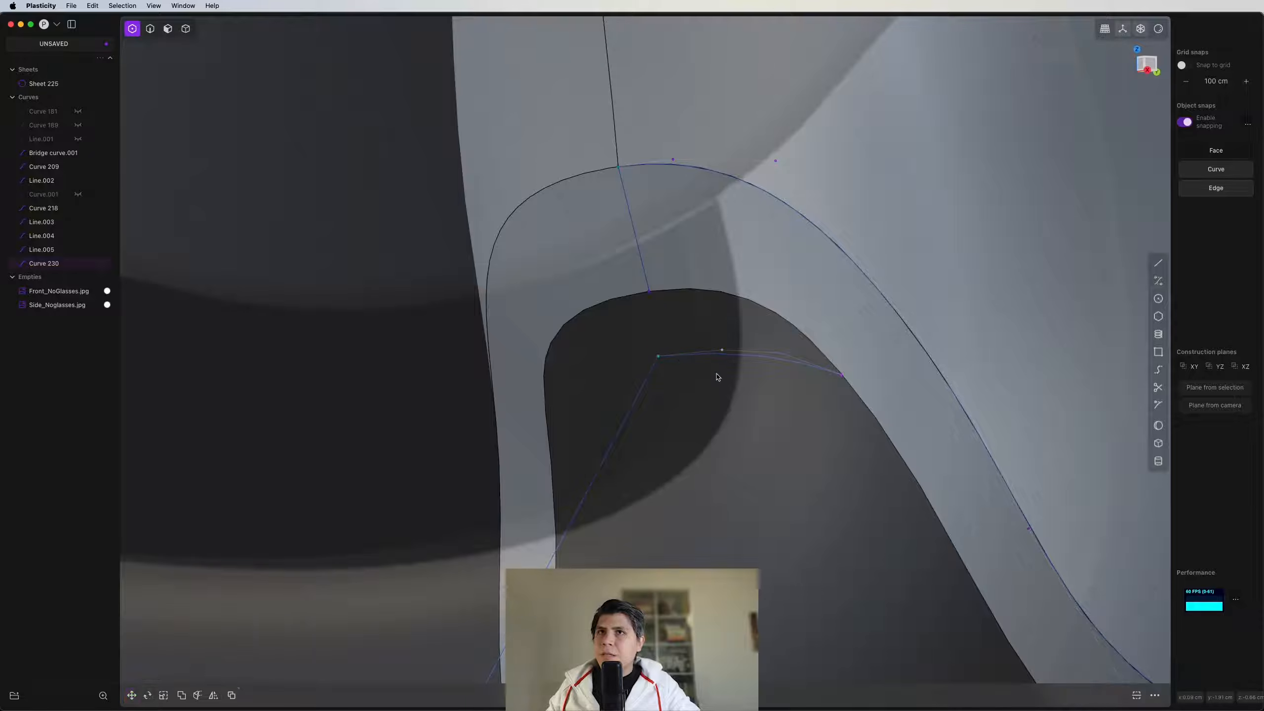
Step: Move the curve's control point nearest the centre into line with its front end point so the curve starts square to the centre plane
{"action": "scroll", "coordinate": [717, 377], "scroll_direction": "down", "scroll_amount": 5}
{"action": "middle_click_drag", "start_coordinate": [715, 380], "coordinate": [680, 201]}
{"action": "scroll", "coordinate": [696, 334], "scroll_direction": "up", "scroll_amount": 8}
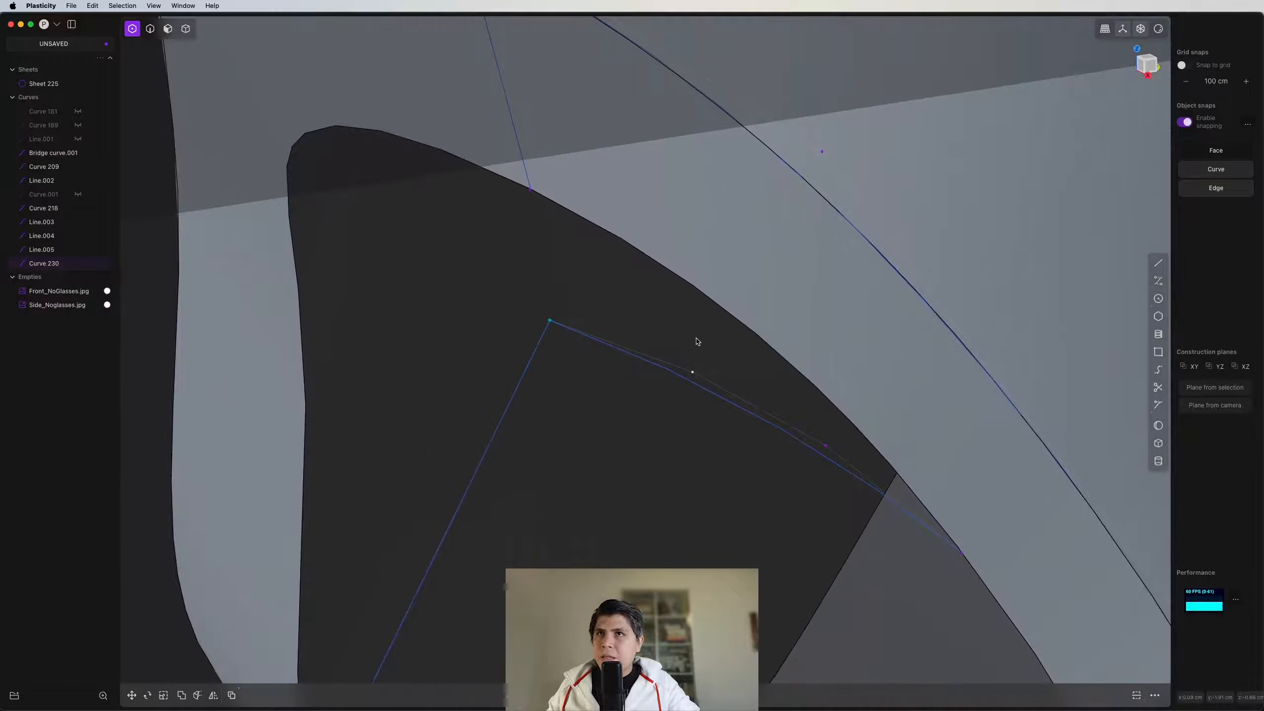
{"action": "key", "text": "g"}
{"action": "left_click_drag", "start_coordinate": [738, 366], "coordinate": [550, 322]}
{"action": "left_click_drag", "start_coordinate": [661, 339], "coordinate": [555, 330]}
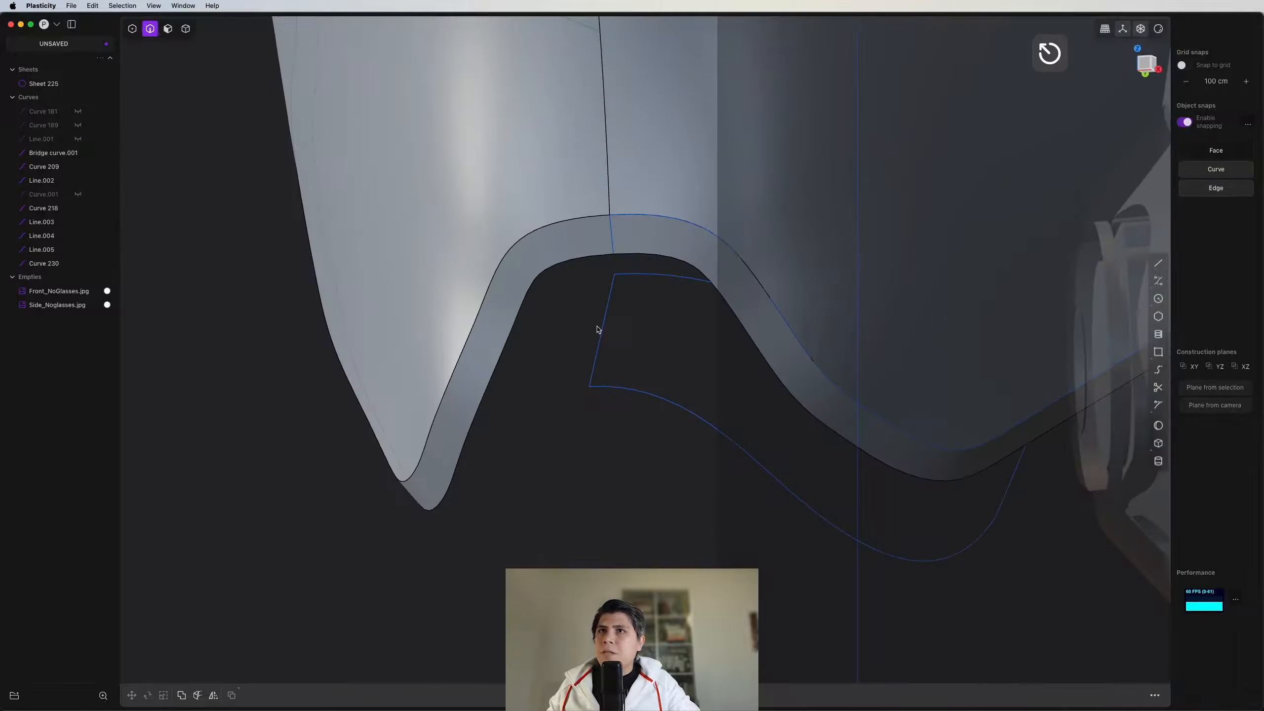
Step: Extrude the front chin line about 0.28 cm across the centre as a helper sheet, and hide the line
{"action": "left_click", "coordinate": [602, 328]}
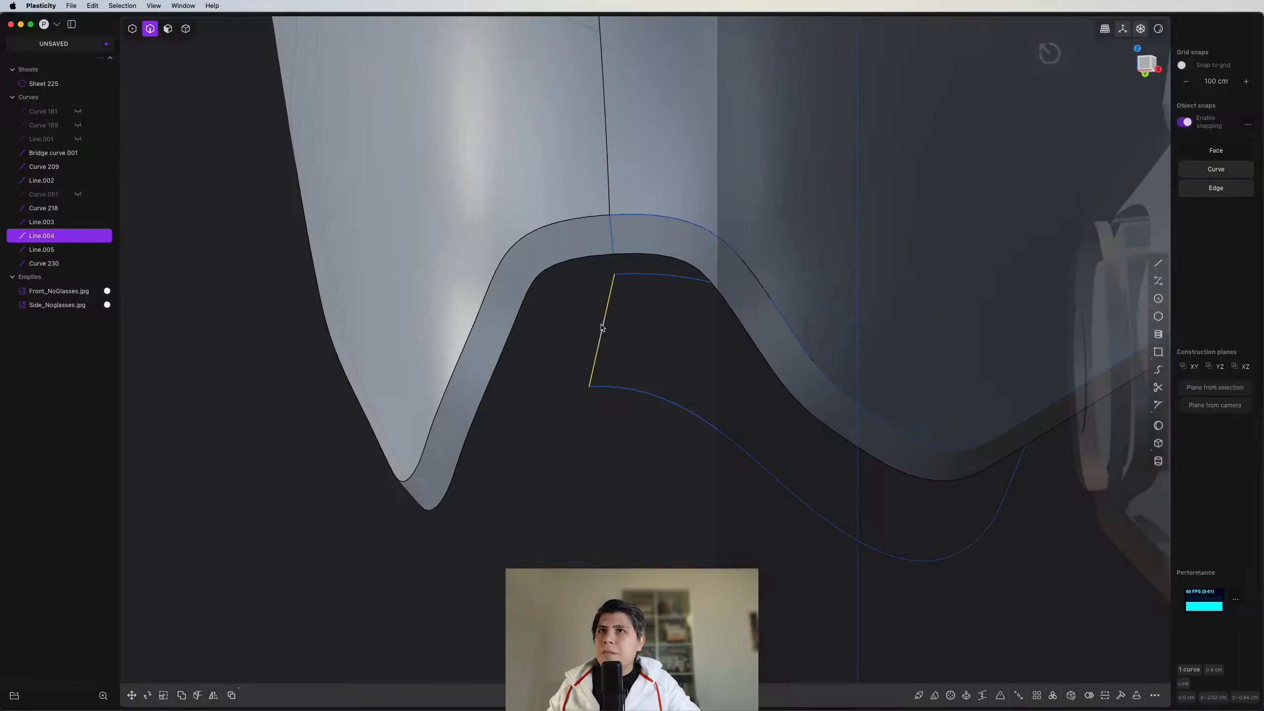
{"action": "key", "text": "e"}
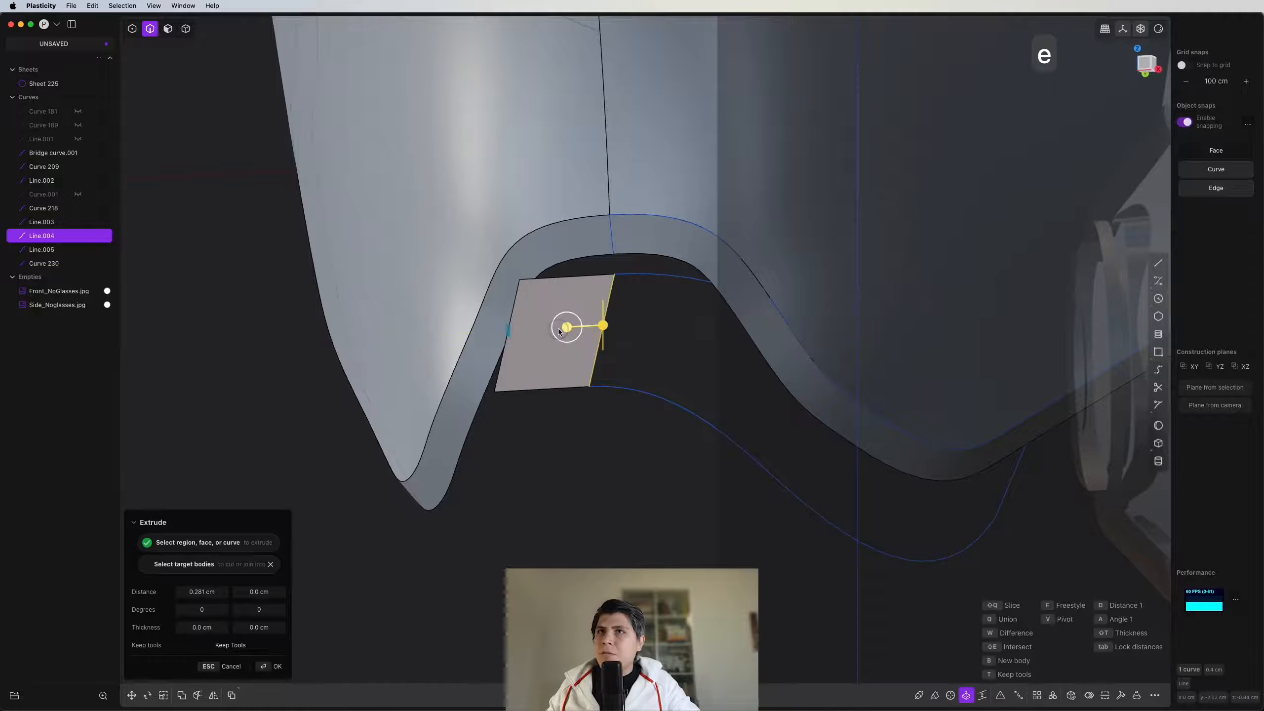
{"action": "left_click", "coordinate": [567, 328]}
{"action": "left_click", "coordinate": [604, 322]}
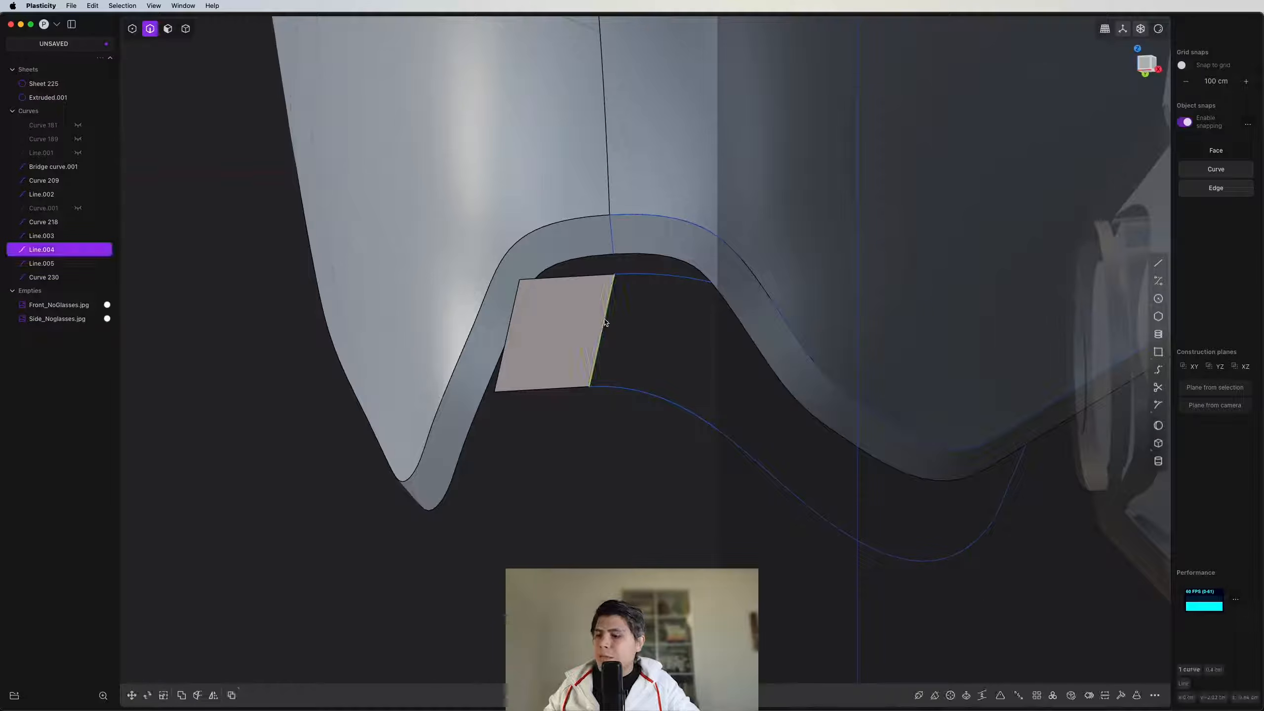
{"action": "key", "text": "h"}
Step: Try an XNurbs surface between the helper sheet's edge, the rim edge and the three chin curves, changing the continuity at the helper edge
{"action": "left_click", "coordinate": [599, 308]}
{"action": "left_click", "coordinate": [609, 309], "text": "shift"}
{"action": "key", "text": "e"}
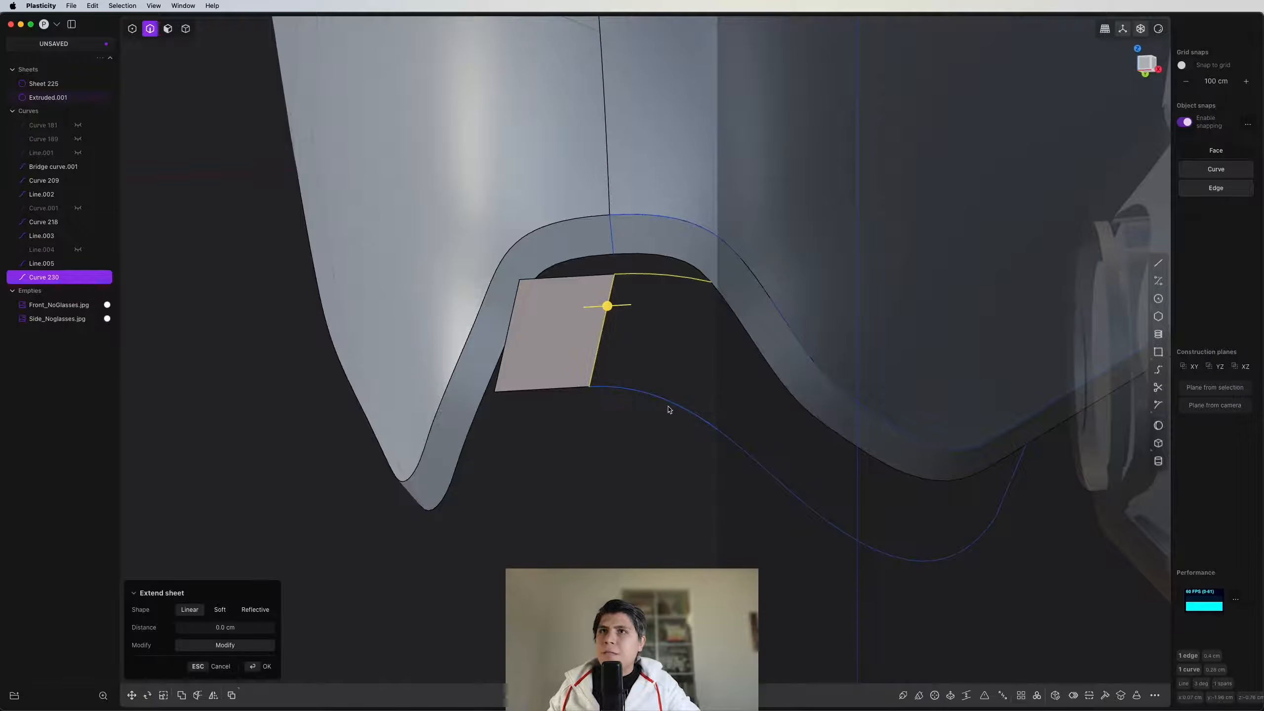
{"action": "middle_click_drag", "start_coordinate": [775, 377], "coordinate": [924, 365]}
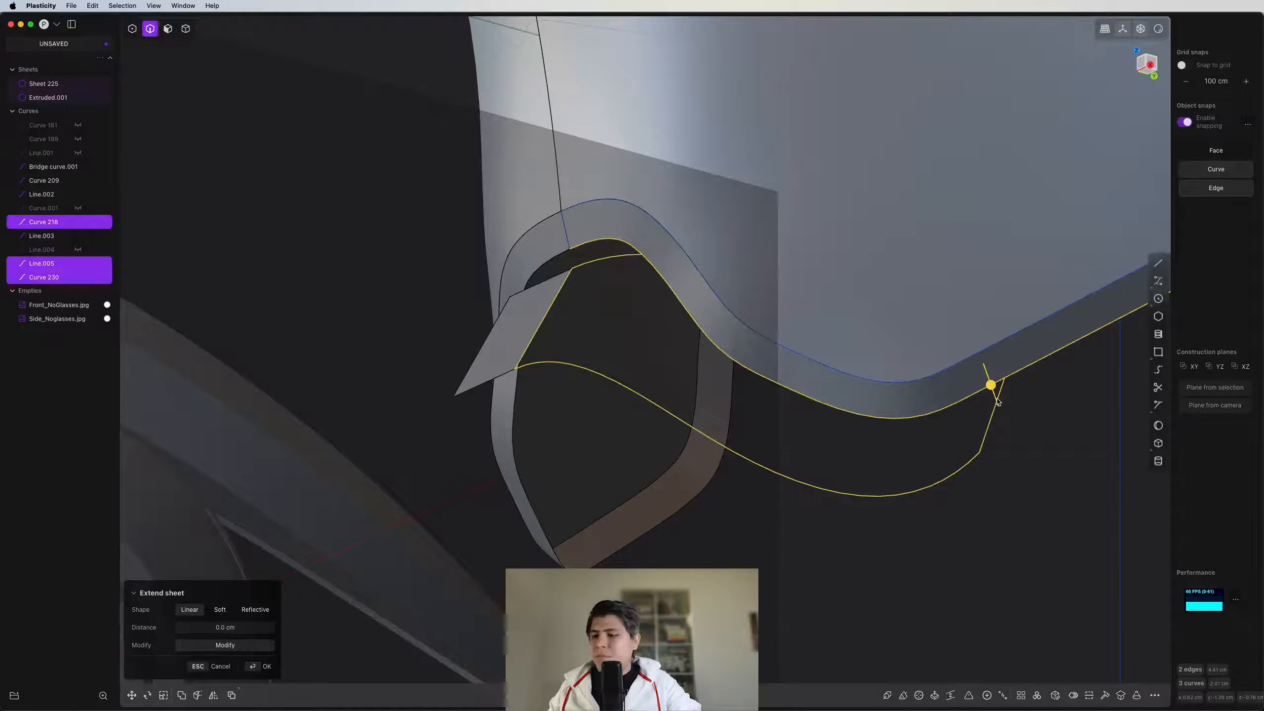
{"action": "key", "text": "Tab"}
{"action": "key", "text": "Escape"}
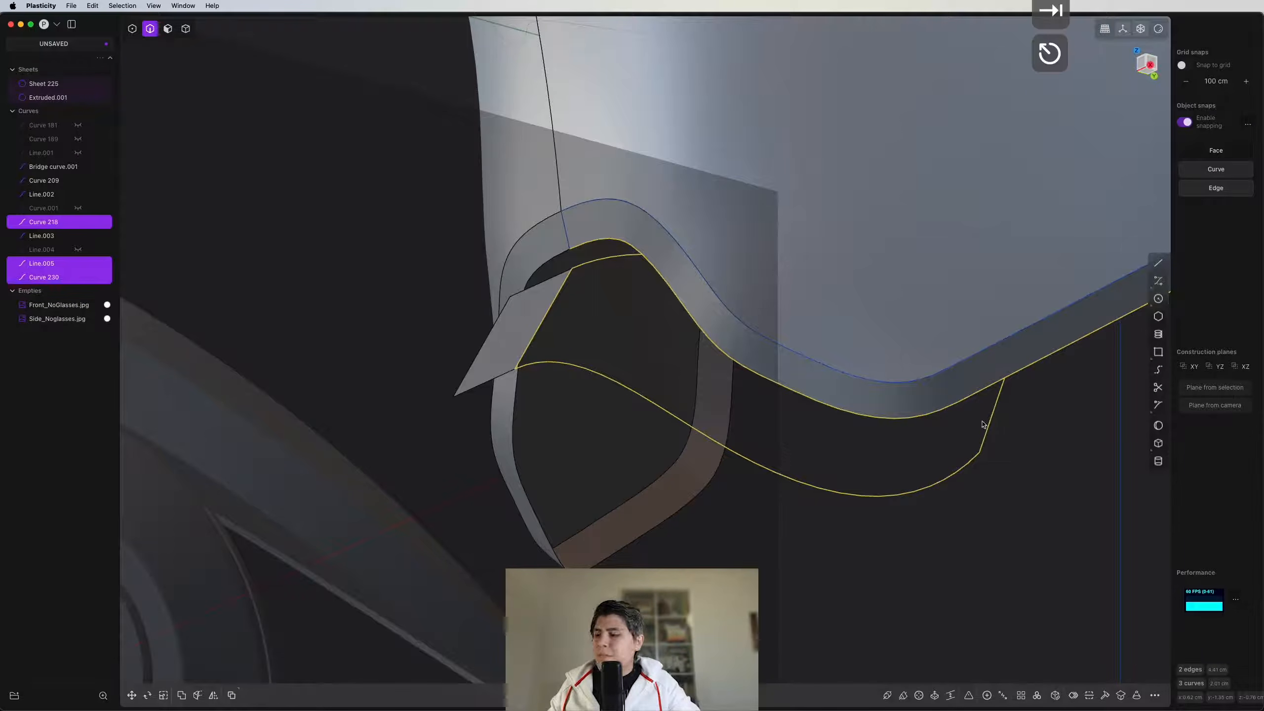
{"action": "key", "text": "ctrl+shift+x"}
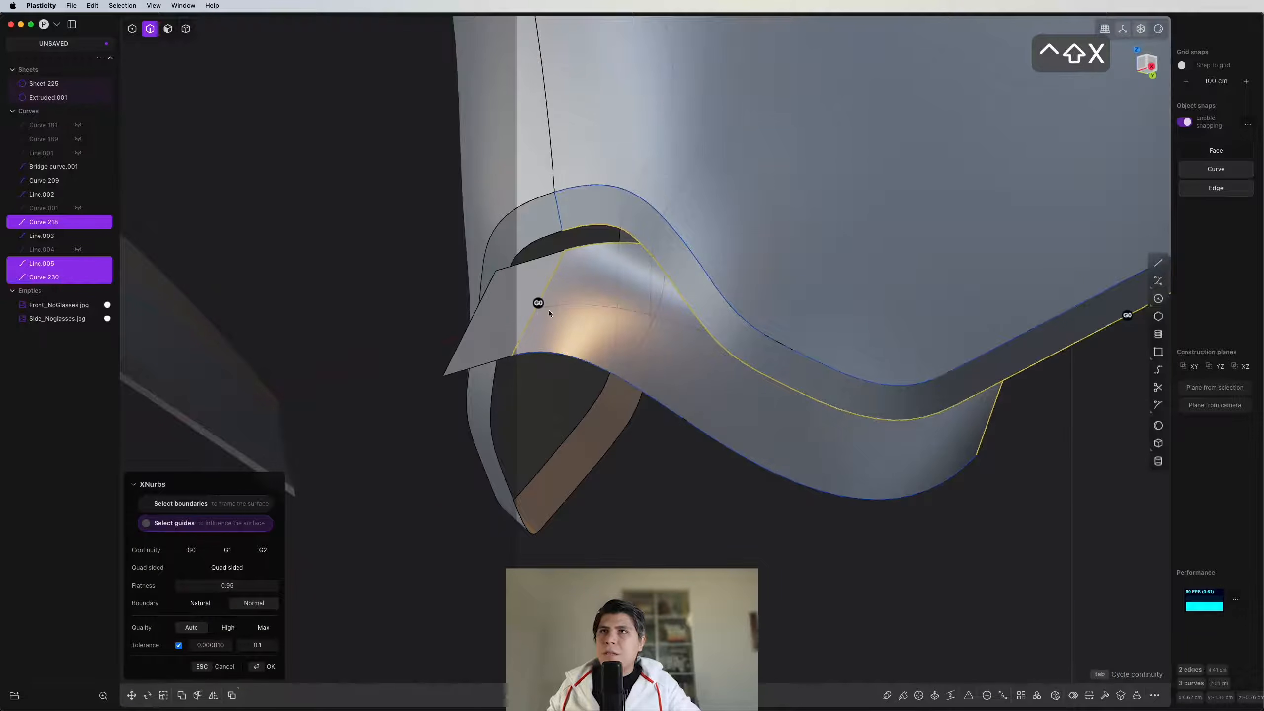
{"action": "left_click", "coordinate": [538, 303]}
{"action": "mouse_move", "coordinate": [737, 318]}
{"action": "middle_mouse_down"}
{"action": "mouse_move", "coordinate": [776, 393]}
{"action": "mouse_move", "coordinate": [648, 335]}
{"action": "mouse_move", "coordinate": [721, 259]}
{"action": "mouse_move", "coordinate": [841, 355]}
{"action": "mouse_move", "coordinate": [839, 416]}
{"action": "mouse_move", "coordinate": [846, 379]}
{"action": "mouse_move", "coordinate": [674, 350]}
{"action": "mouse_move", "coordinate": [601, 204]}
{"action": "mouse_move", "coordinate": [691, 158]}
{"action": "mouse_move", "coordinate": [705, 361]}
{"action": "mouse_move", "coordinate": [643, 421]}
{"action": "mouse_move", "coordinate": [804, 437]}
{"action": "mouse_move", "coordinate": [708, 438]}
{"action": "middle_mouse_up"}
{"action": "scroll", "coordinate": [804, 438], "scroll_direction": "up", "scroll_amount": 4}
{"action": "key", "text": "Escape"}
{"action": "key", "text": "Escape"}
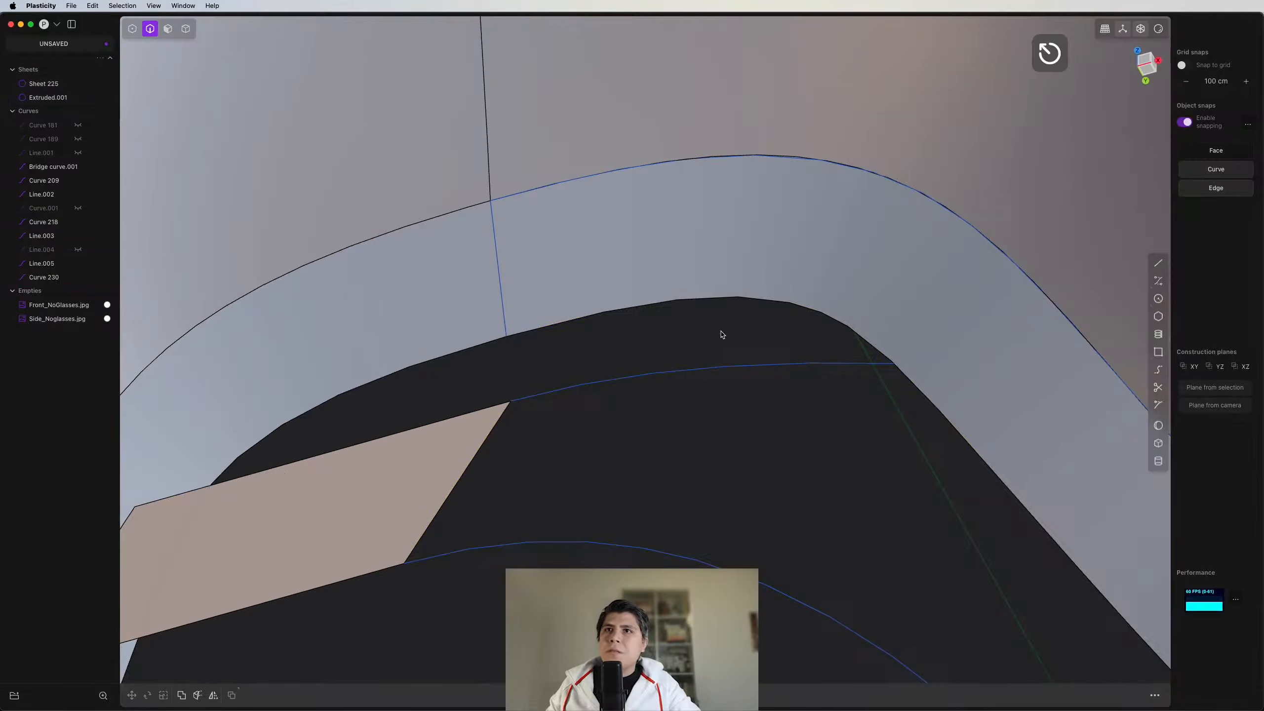
Step: Move the top curve's outer control point along Y into line with its inner control point
{"action": "left_click", "coordinate": [687, 371]}
{"action": "middle_click_drag", "start_coordinate": [735, 396], "coordinate": [741, 367]}
{"action": "left_click", "coordinate": [746, 404]}
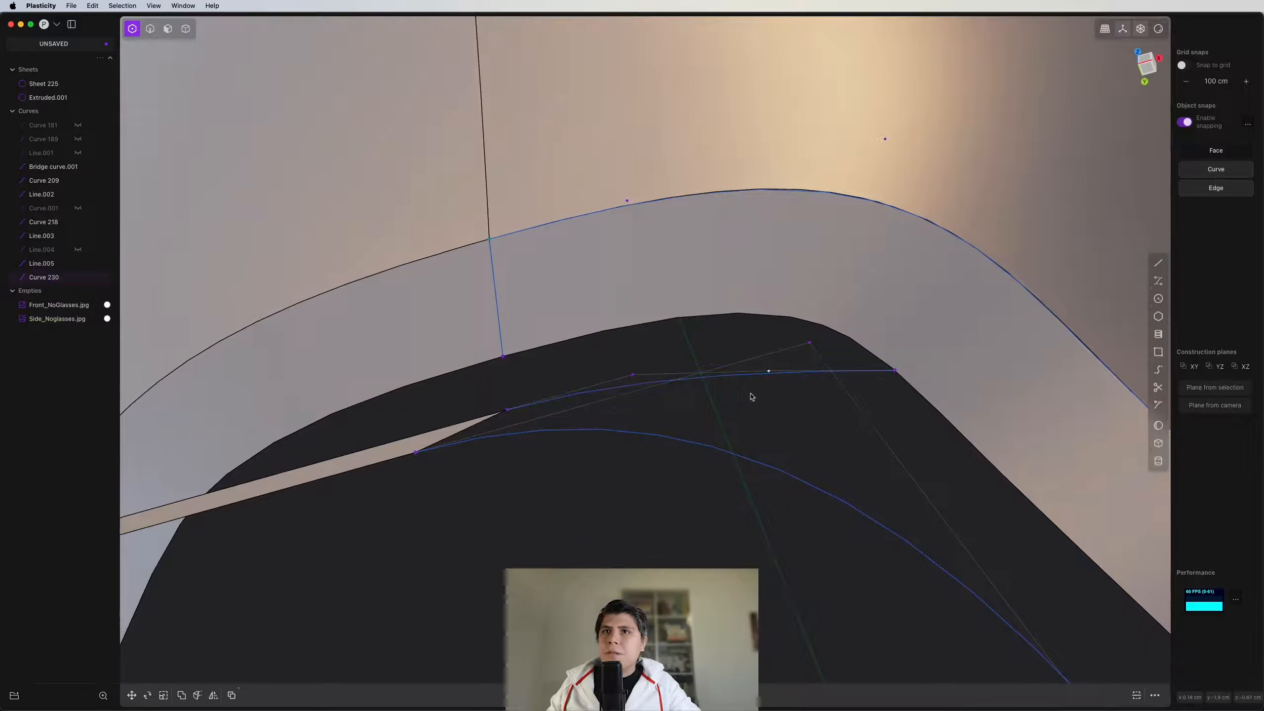
{"action": "key", "text": "g"}
{"action": "left_click_drag", "start_coordinate": [780, 419], "coordinate": [660, 387]}
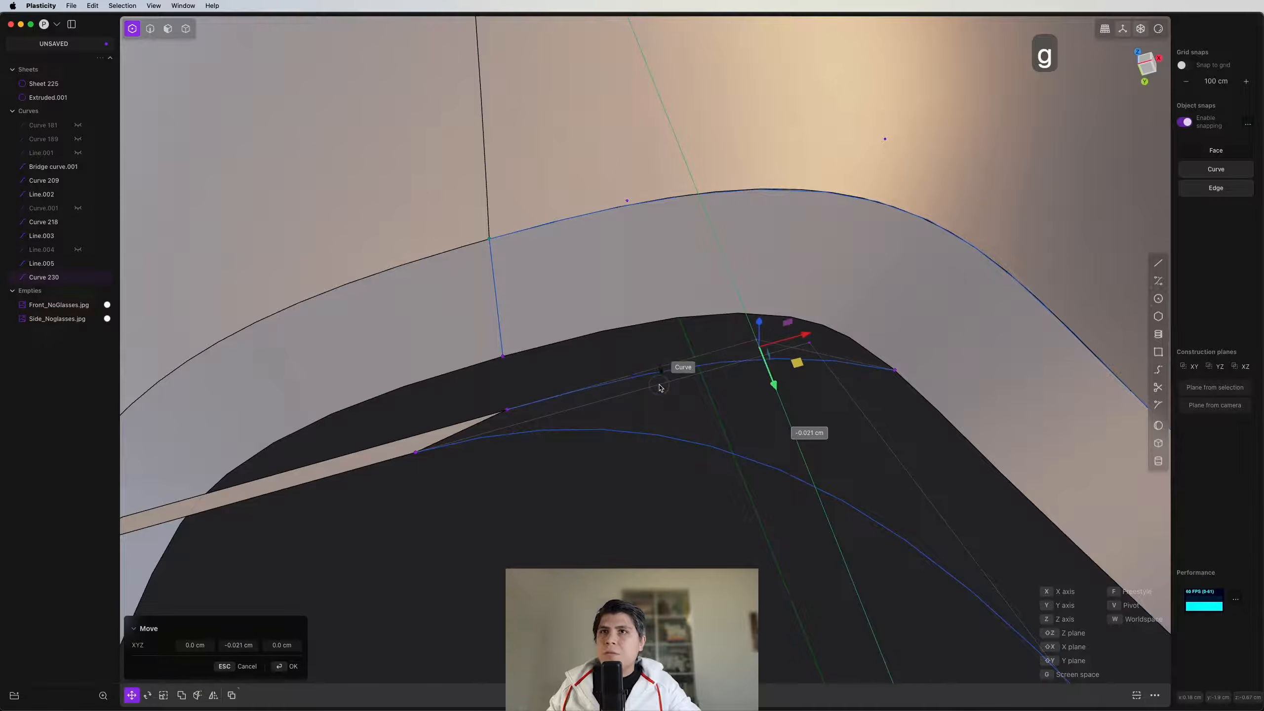
{"action": "left_click", "coordinate": [635, 373]}
{"action": "middle_click_drag", "start_coordinate": [705, 347], "coordinate": [757, 393]}
{"action": "scroll", "coordinate": [776, 341], "scroll_direction": "down", "scroll_amount": 5}
Step: Select the helper sheet's edge, the mask rim's lower edge and the three chin curves as the surface boundary
{"action": "key", "text": "2"}
{"action": "middle_click_drag", "start_coordinate": [756, 333], "coordinate": [497, 219]}
{"action": "left_click", "coordinate": [460, 158]}
{"action": "left_click", "coordinate": [396, 202]}
{"action": "left_click", "coordinate": [441, 238]}
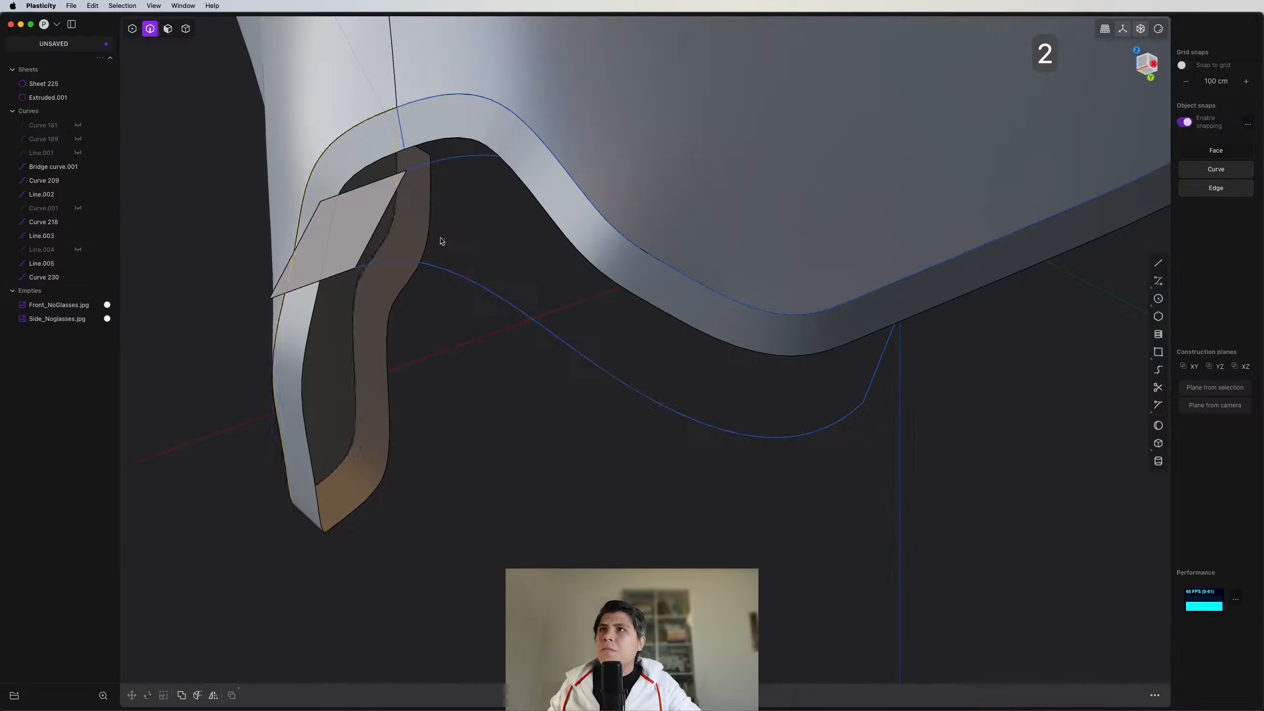
{"action": "left_click", "coordinate": [380, 217]}
{"action": "left_click", "coordinate": [491, 294]}
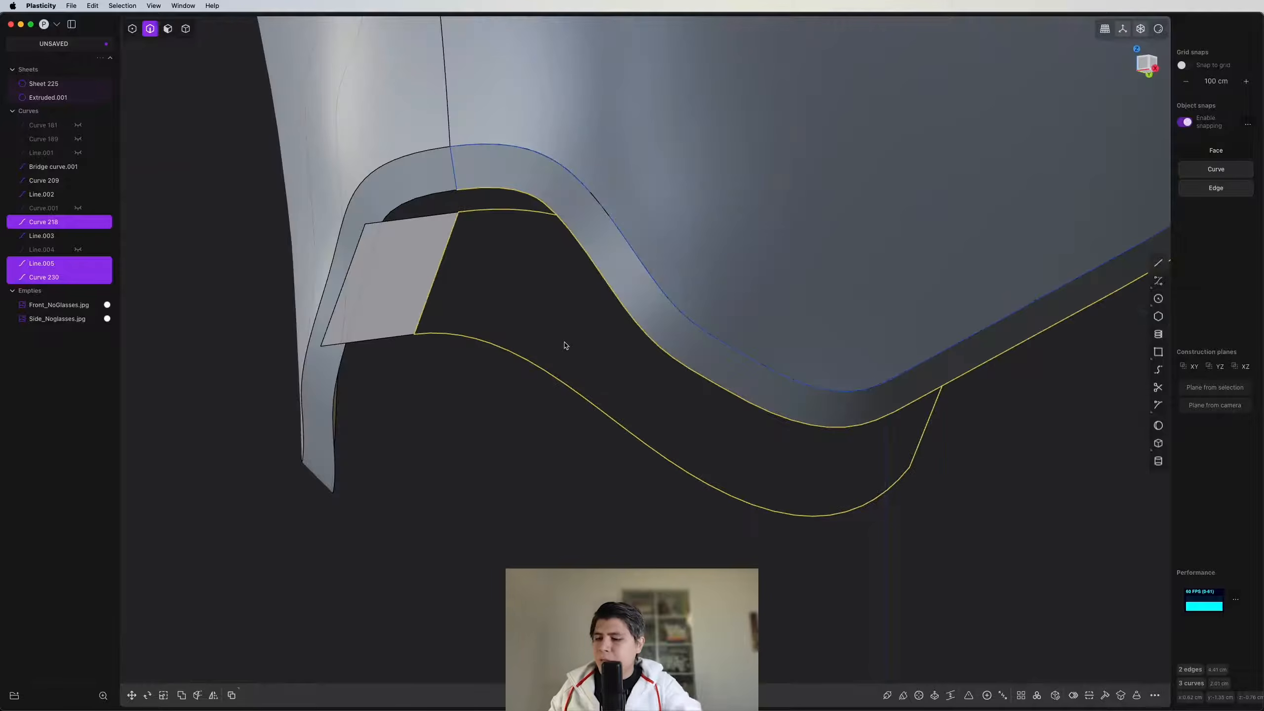
Step: Try to fill the selected chin boundary with Patch hole using the Quality faces option
{"action": "key", "text": "shift+super+p"}
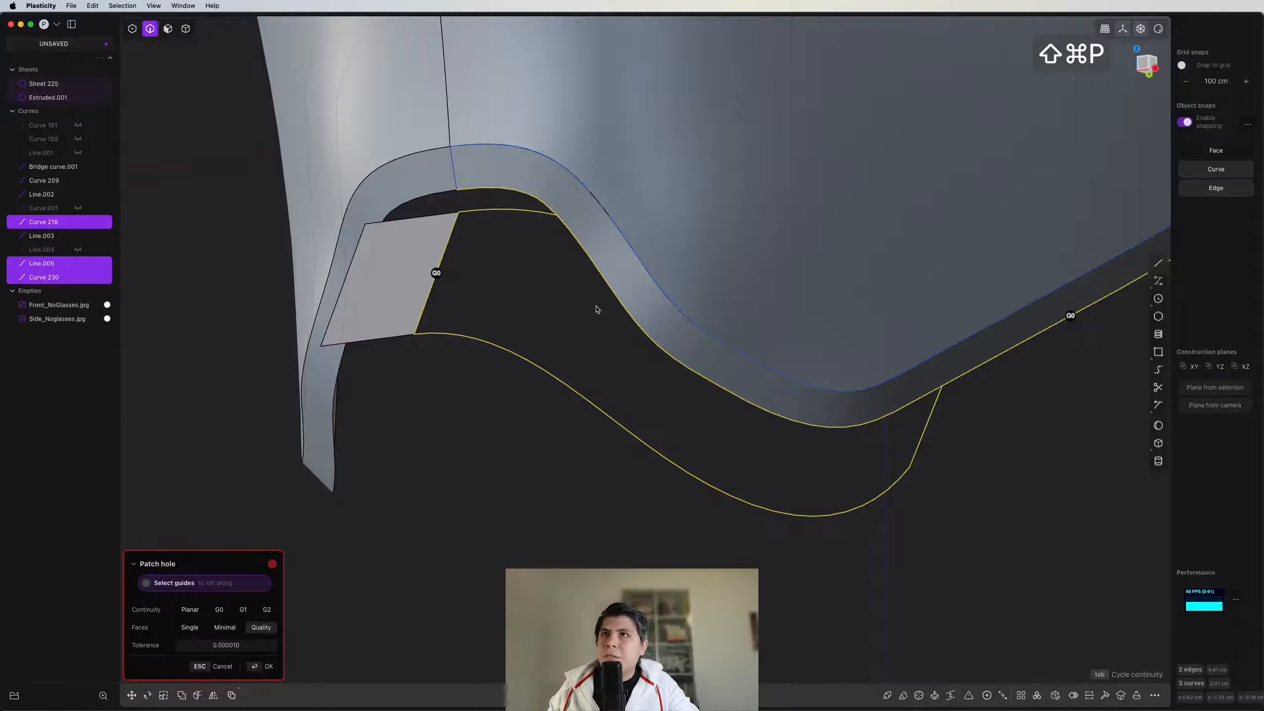
{"action": "middle_click_drag", "start_coordinate": [596, 309], "coordinate": [843, 417]}
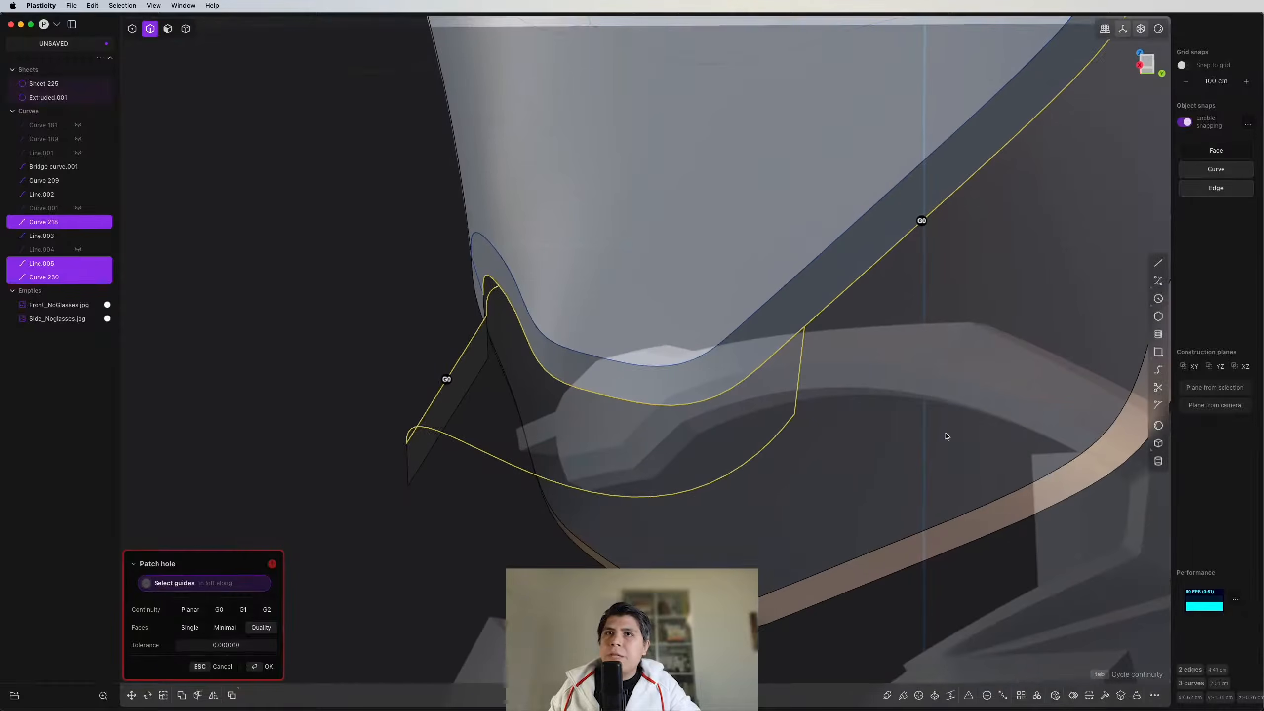
{"action": "middle_click_drag", "start_coordinate": [418, 206], "coordinate": [518, 242]}
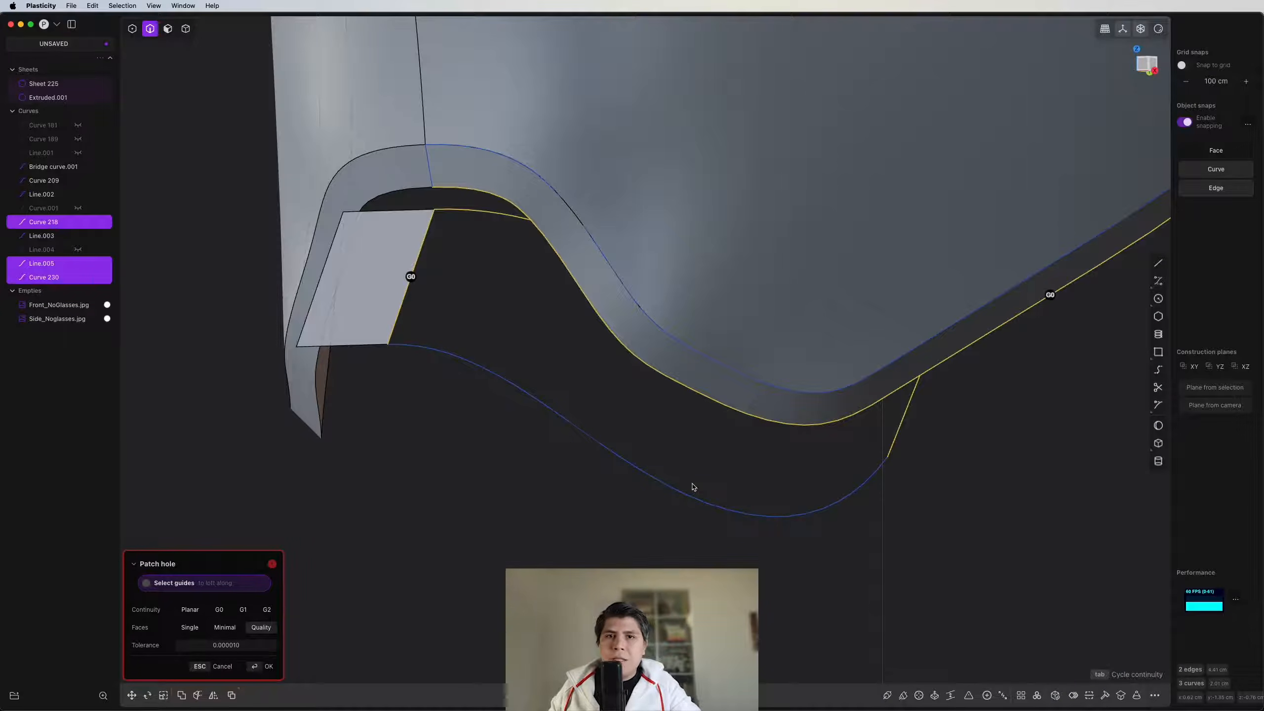
{"action": "middle_click_drag", "start_coordinate": [613, 407], "coordinate": [639, 431], "text": "shift"}
{"action": "key", "text": "super+z"}
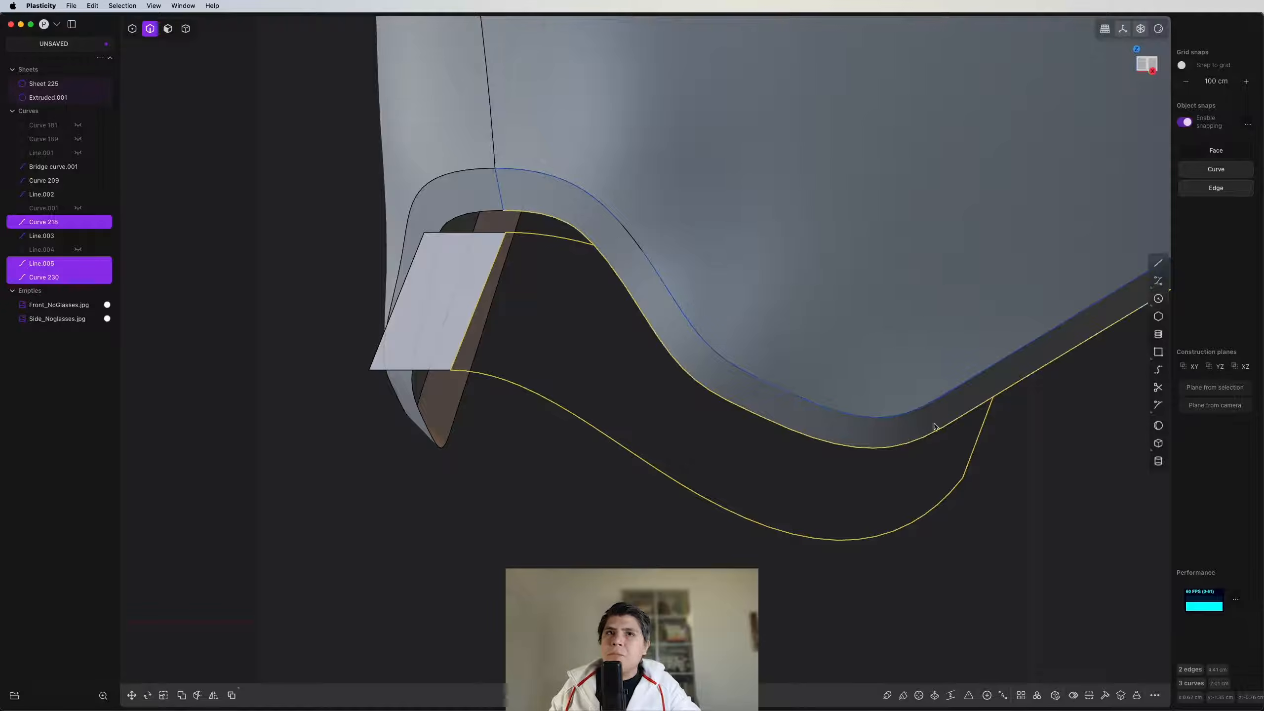
Step: Create an XNurbs surface from the selected chin boundary, with G1 continuity at the helper sheet's edge and G0 at the rim
{"action": "middle_click_drag", "start_coordinate": [770, 404], "coordinate": [741, 357], "text": "shift"}
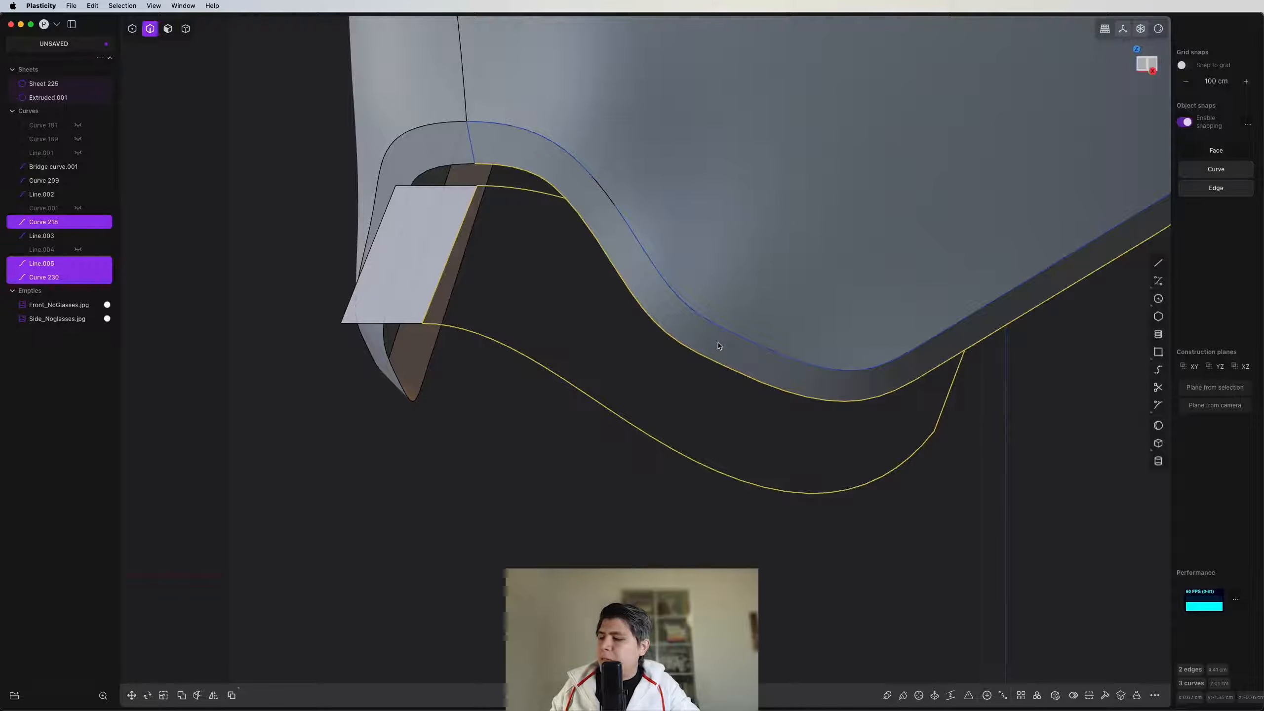
{"action": "key", "text": "f"}
{"action": "key", "text": "Escape"}
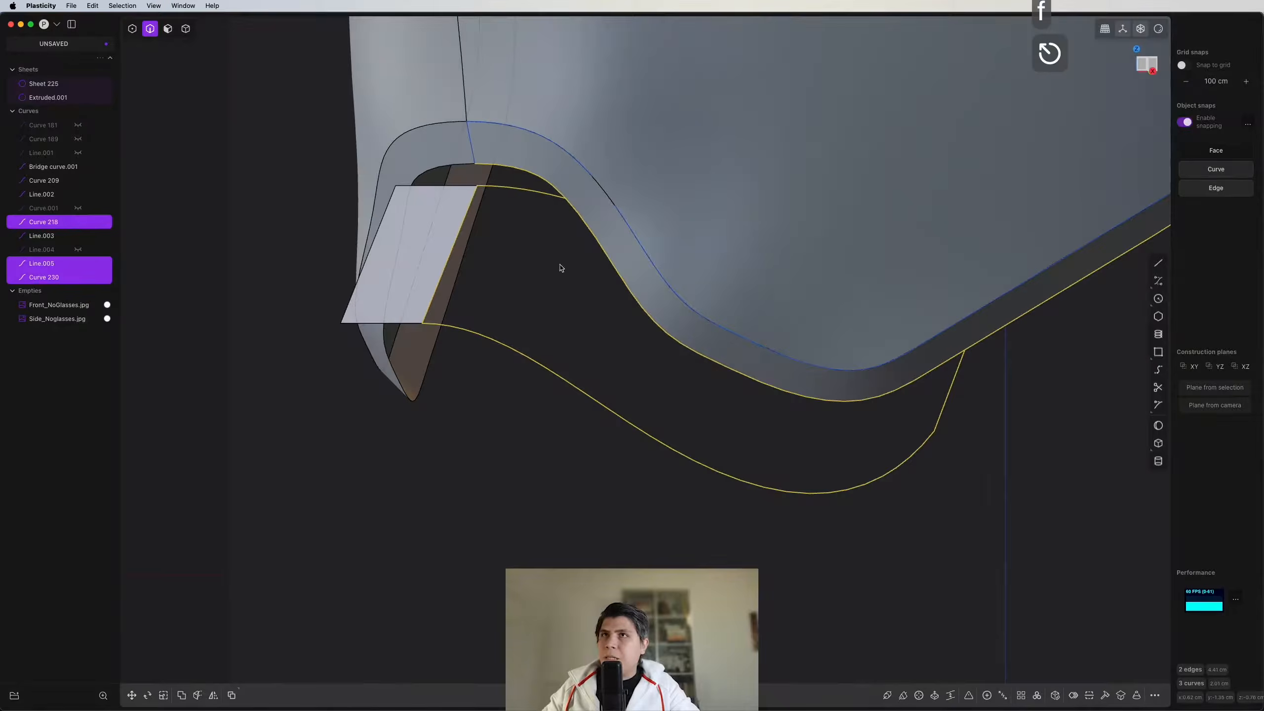
{"action": "type", "text": "fxnu"}
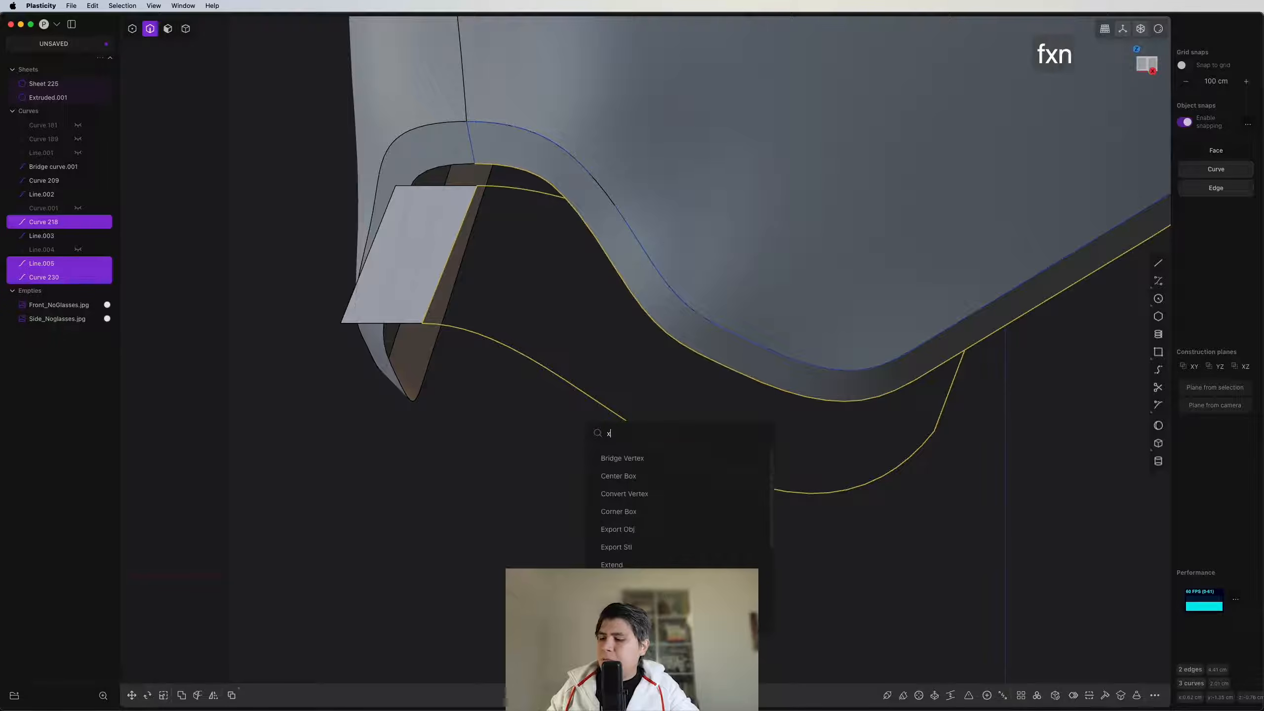
{"action": "left_click", "coordinate": [624, 459]}
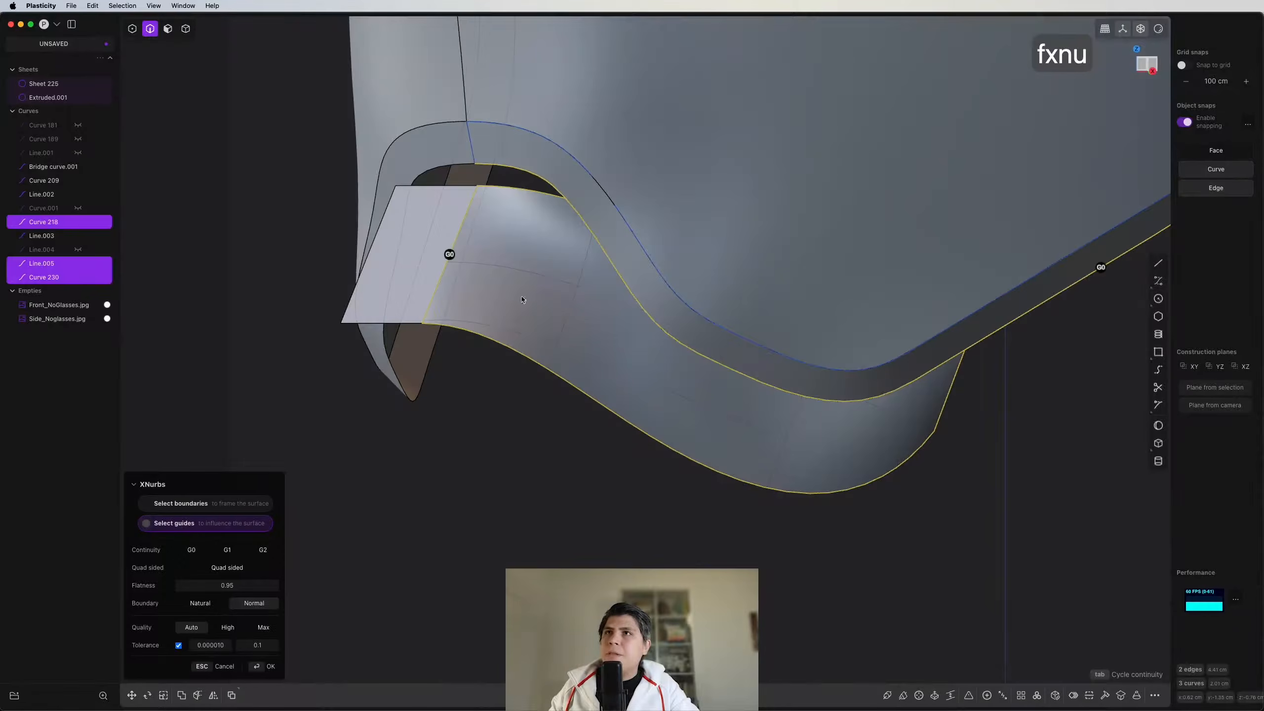
{"action": "left_click", "coordinate": [449, 254]}
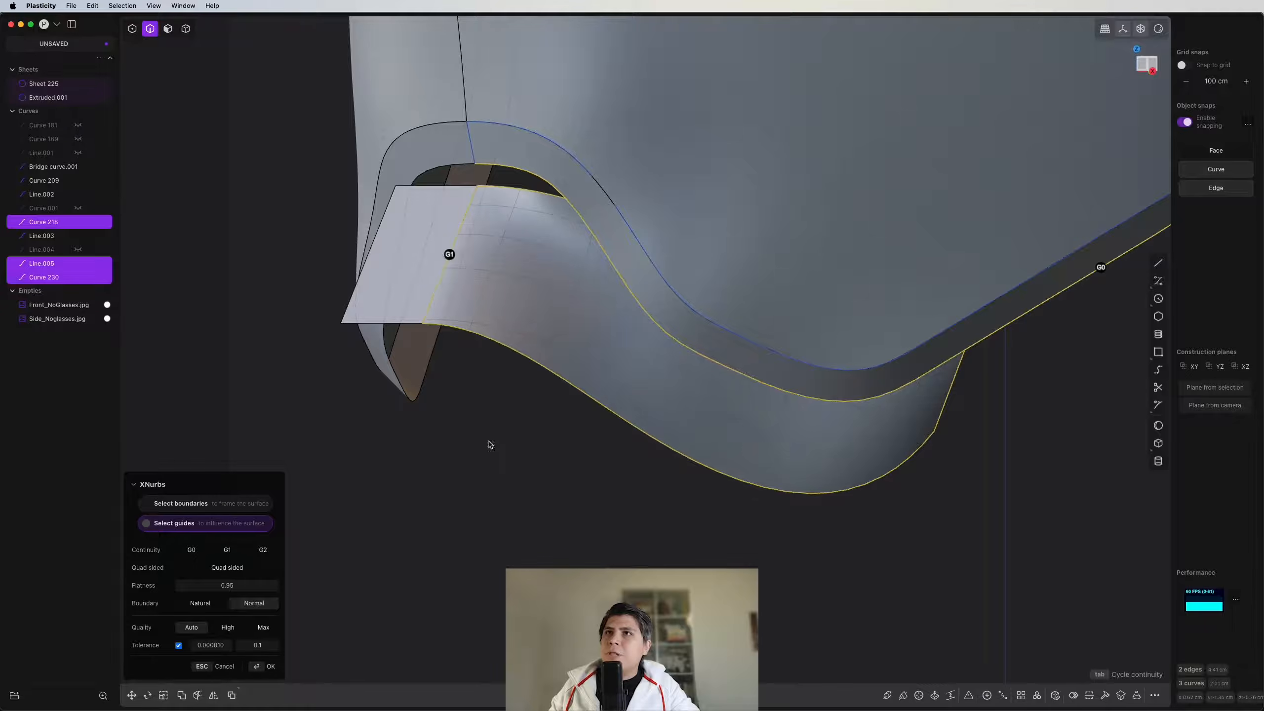
{"action": "mouse_move", "coordinate": [449, 254]}
{"action": "middle_mouse_down"}
{"action": "mouse_move", "coordinate": [483, 387]}
{"action": "mouse_move", "coordinate": [522, 428]}
{"action": "mouse_move", "coordinate": [570, 527]}
{"action": "mouse_move", "coordinate": [756, 423]}
{"action": "mouse_move", "coordinate": [616, 372]}
{"action": "mouse_move", "coordinate": [527, 363]}
{"action": "mouse_move", "coordinate": [495, 390]}
{"action": "mouse_move", "coordinate": [547, 423]}
{"action": "mouse_move", "coordinate": [843, 474]}
{"action": "mouse_move", "coordinate": [725, 488]}
{"action": "mouse_move", "coordinate": [821, 451]}
{"action": "mouse_move", "coordinate": [751, 485]}
{"action": "mouse_move", "coordinate": [644, 439]}
{"action": "middle_mouse_up"}
{"action": "key", "text": "Return"}
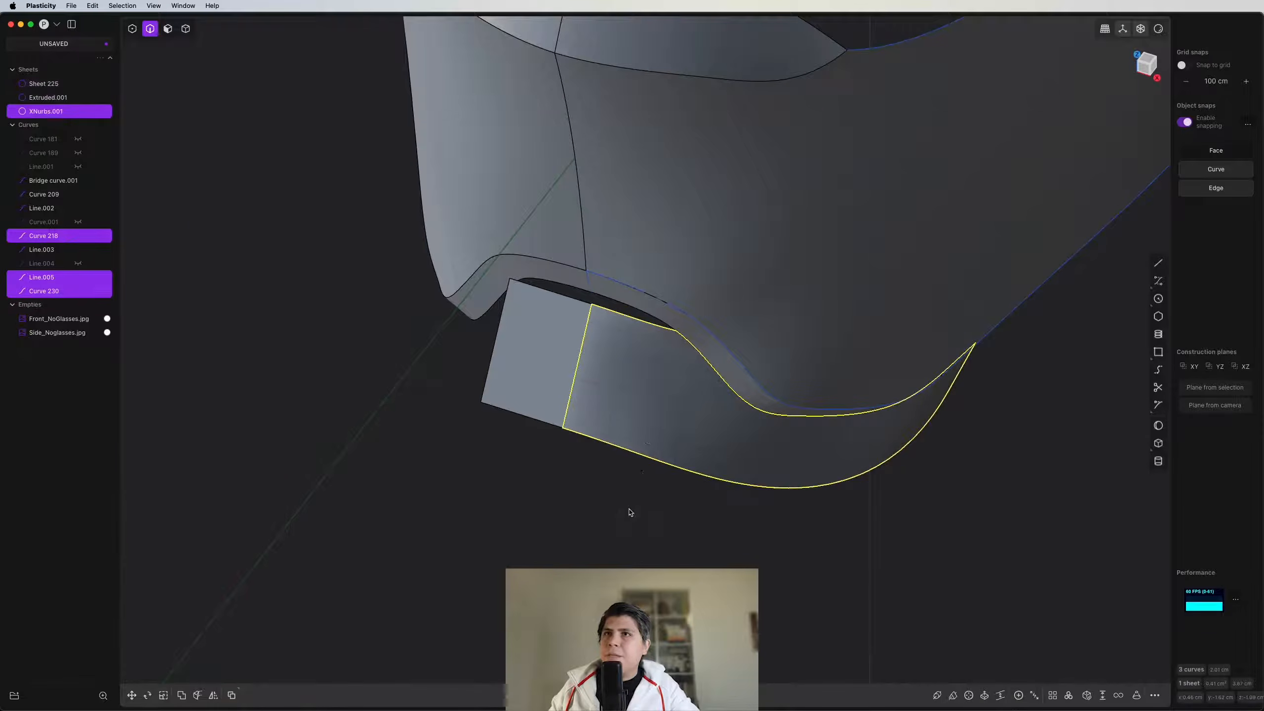
Step: Delete the helper sheet and mirror the chin surface across the X axis
{"action": "left_click", "coordinate": [545, 360]}
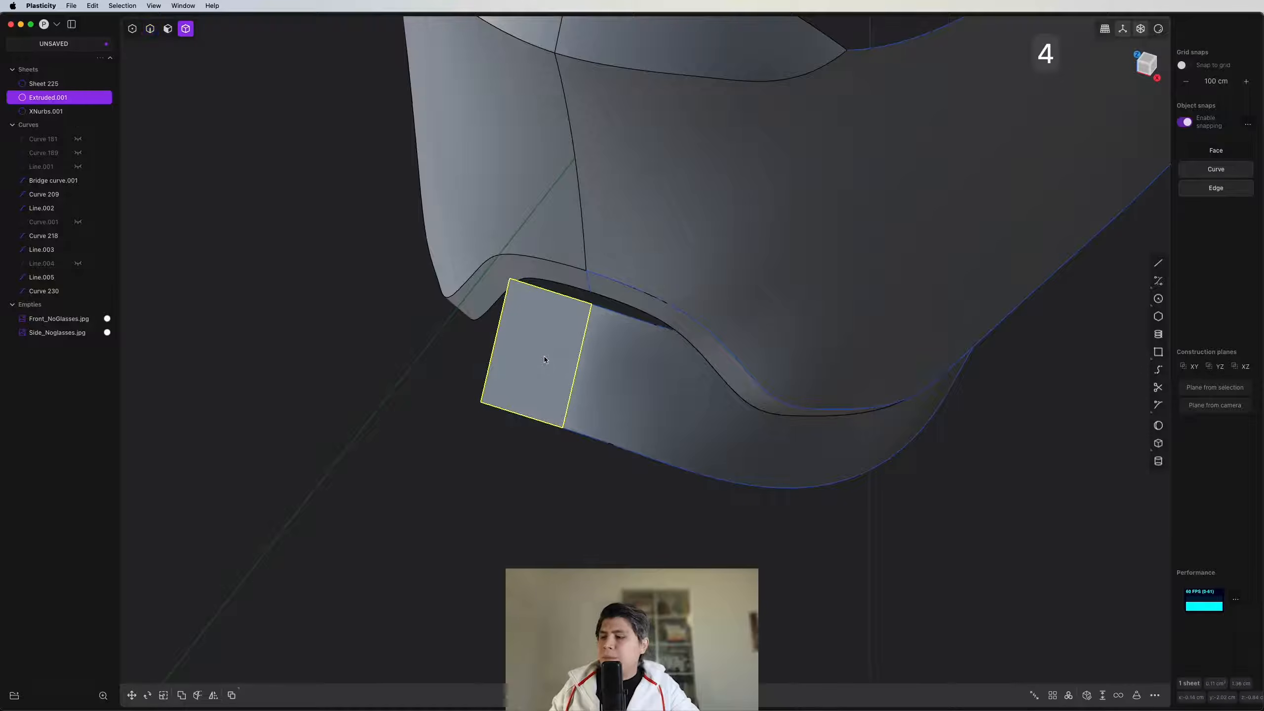
{"action": "key", "text": "x"}
{"action": "left_click", "coordinate": [631, 413]}
{"action": "key", "text": "alt+x"}
{"action": "key", "text": "x"}
{"action": "right_click", "coordinate": [631, 412]}
{"action": "middle_click_drag", "start_coordinate": [631, 412], "coordinate": [834, 363]}
{"action": "scroll", "coordinate": [517, 305], "scroll_direction": "down", "scroll_amount": 5}
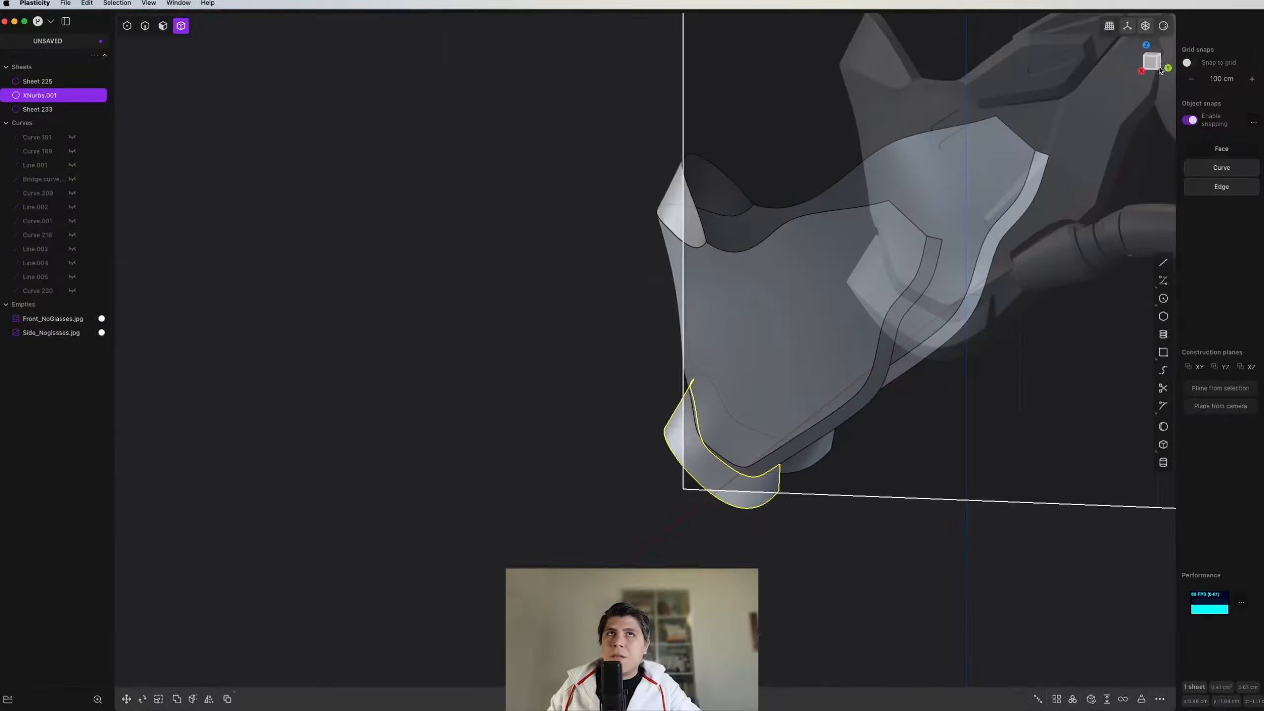
Step: In the right view, draw a control-point curve from the chin surface's front corner along the reference's lower chin outline
{"action": "key", "text": "3"}
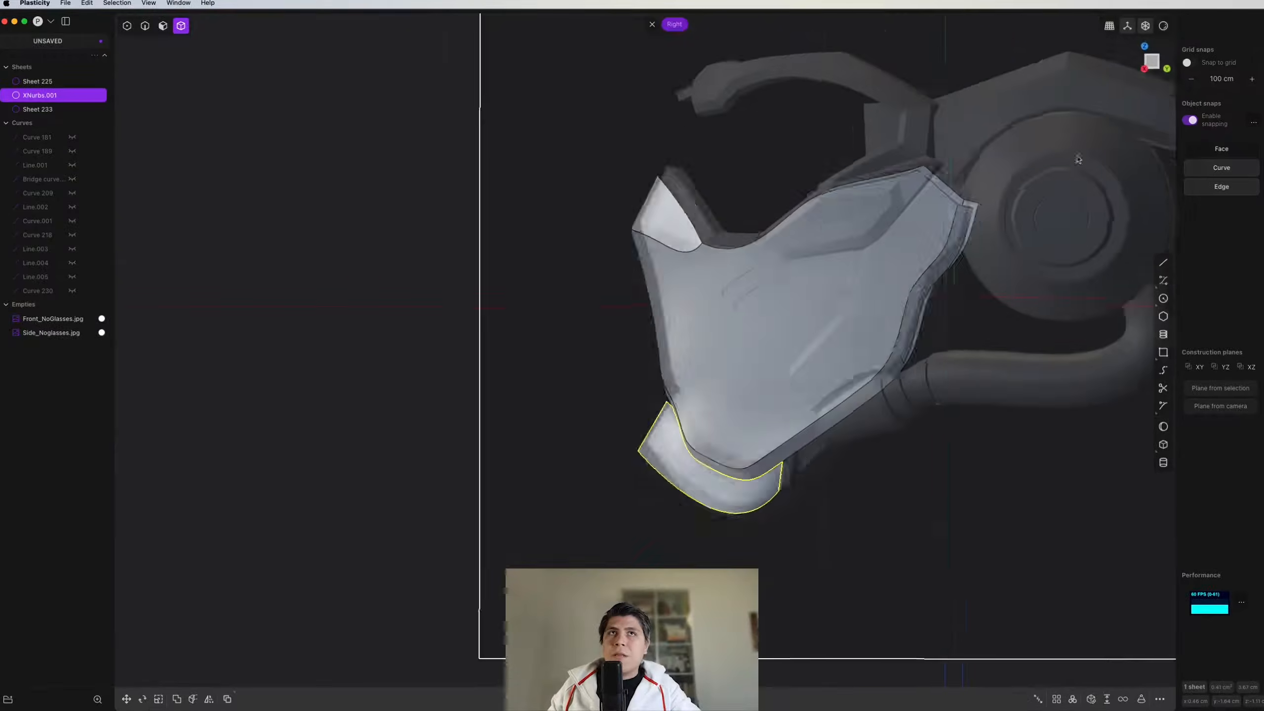
{"action": "scroll", "coordinate": [697, 397], "scroll_direction": "up", "scroll_amount": 6}
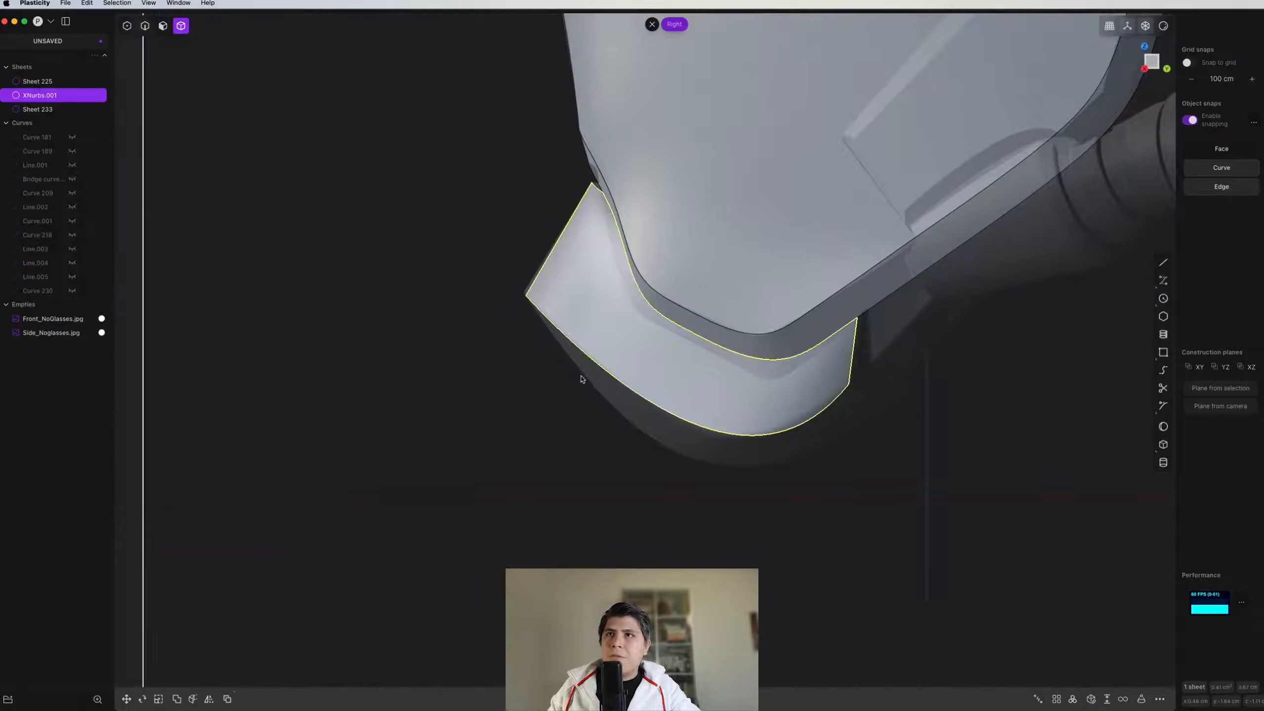
{"action": "scroll", "coordinate": [582, 380], "scroll_direction": "up", "scroll_amount": 2}
{"action": "key", "text": "ctrl+super+c"}
{"action": "left_click", "coordinate": [508, 268]}
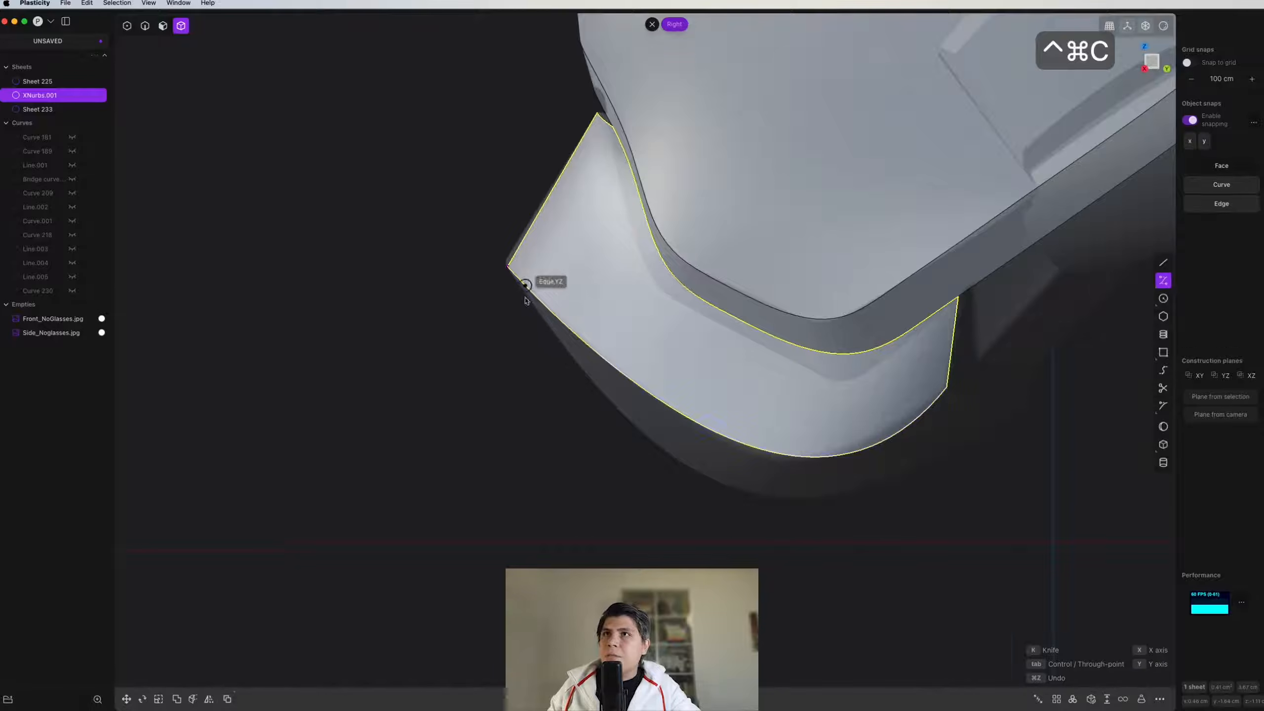
{"action": "left_click", "coordinate": [605, 415]}
{"action": "left_click", "coordinate": [680, 476]}
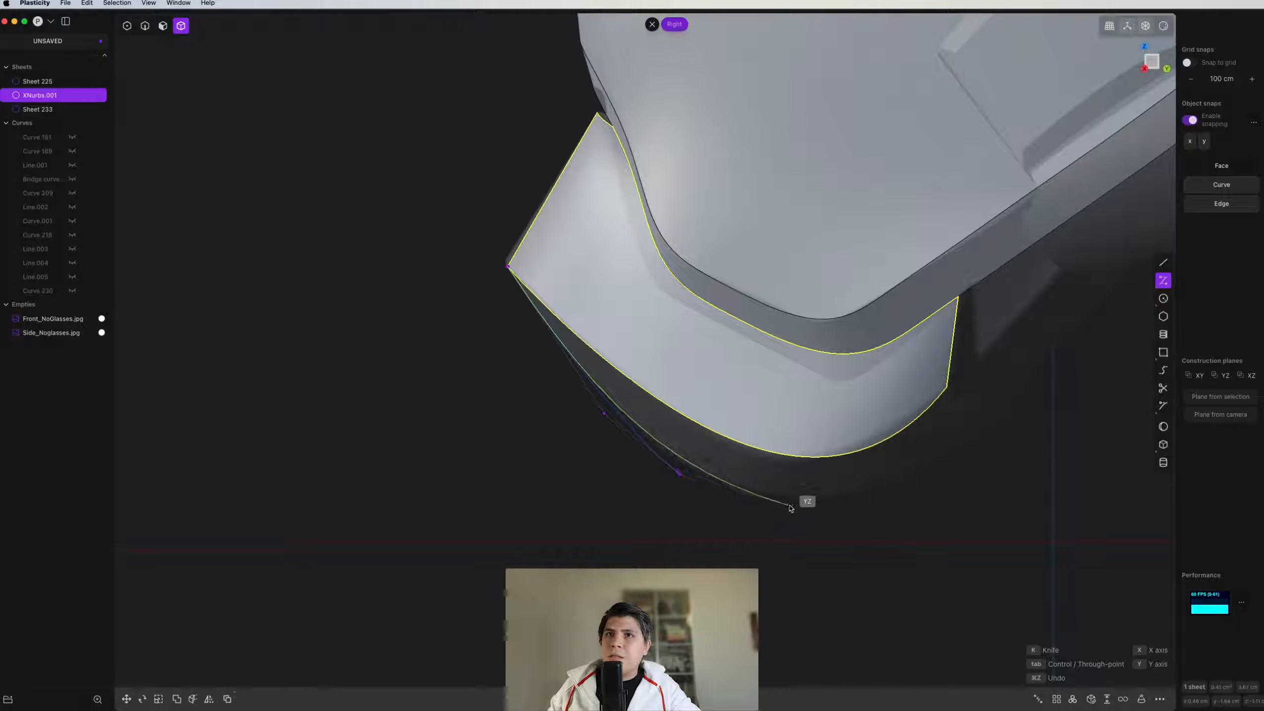
{"action": "left_click", "coordinate": [887, 487]}
{"action": "middle_click_drag", "start_coordinate": [887, 487], "coordinate": [679, 471], "text": "shift"}
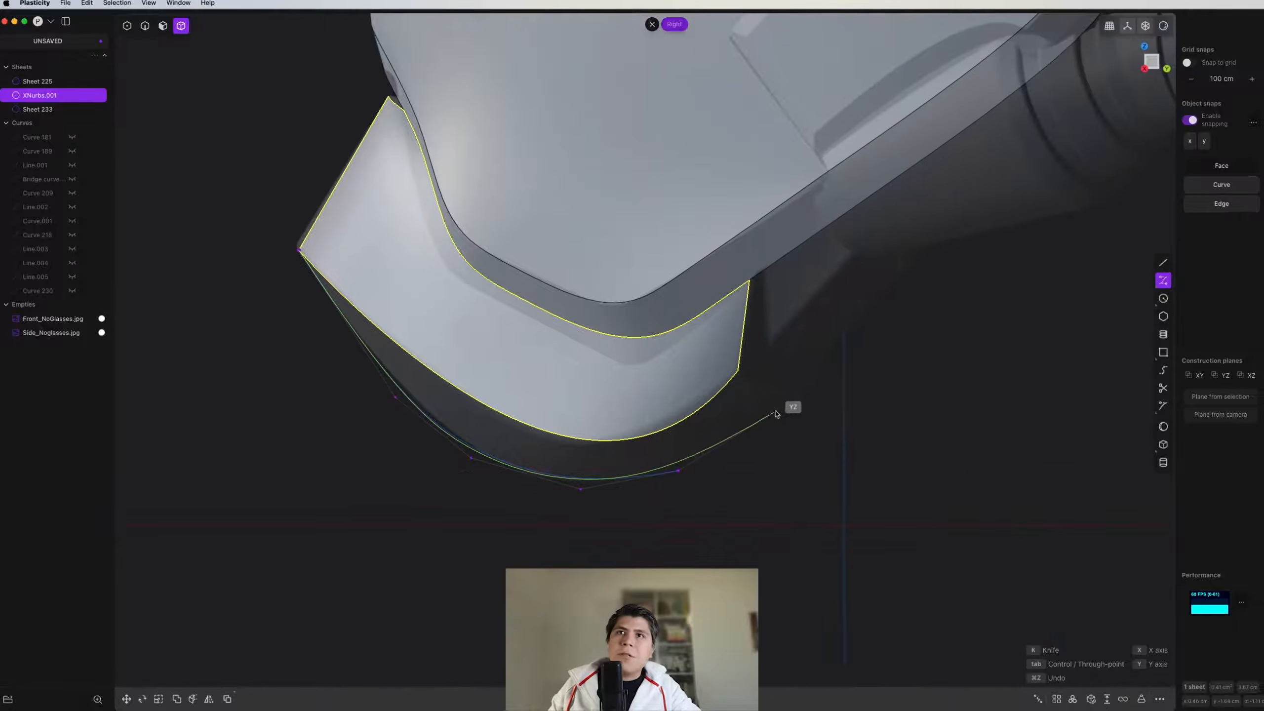
{"action": "left_click", "coordinate": [816, 389]}
{"action": "key", "text": "Return"}
Step: Move the second-to-last control point of the chin outline curve to refine its rear bend against the reference
{"action": "left_click", "coordinate": [679, 470]}
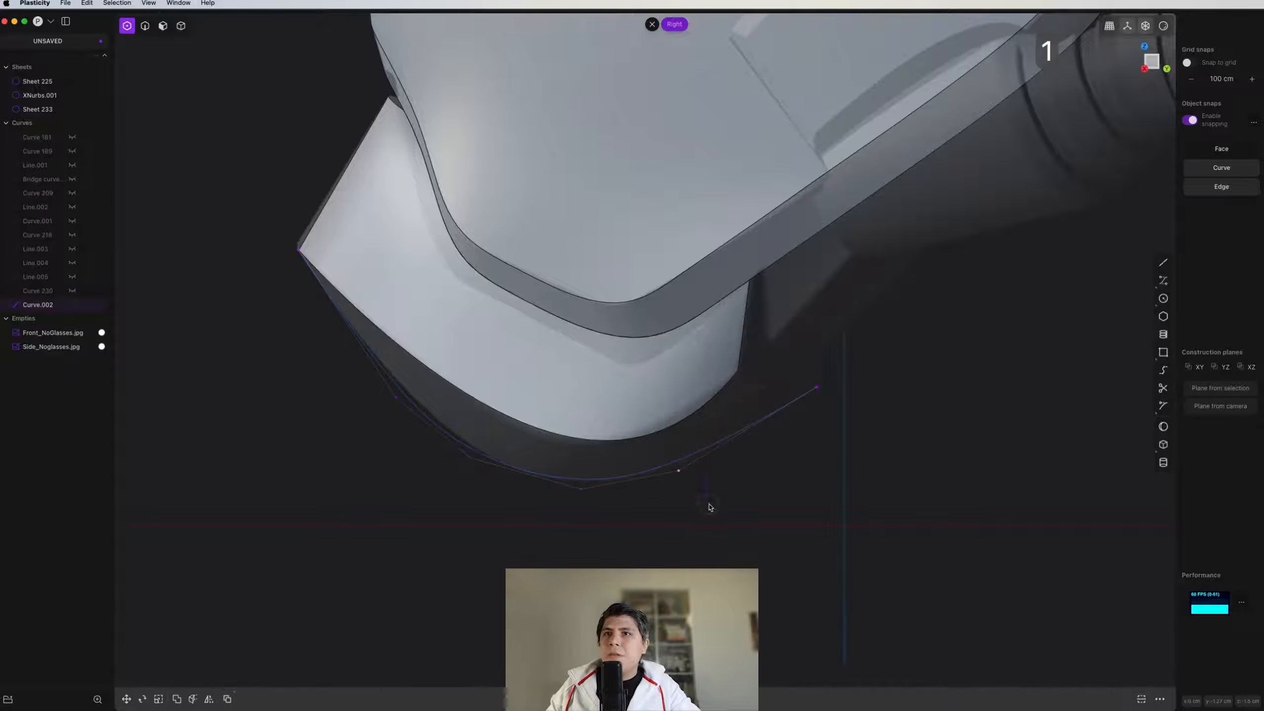
{"action": "key", "text": "g"}
{"action": "key", "text": "g"}
{"action": "left_click", "coordinate": [752, 494]}
Step: Extrude the lower chin outline curve sideways into a narrow helper sheet along the mask's centre plane
{"action": "key", "text": "2"}
{"action": "scroll", "coordinate": [490, 442], "scroll_direction": "down", "scroll_amount": 5}
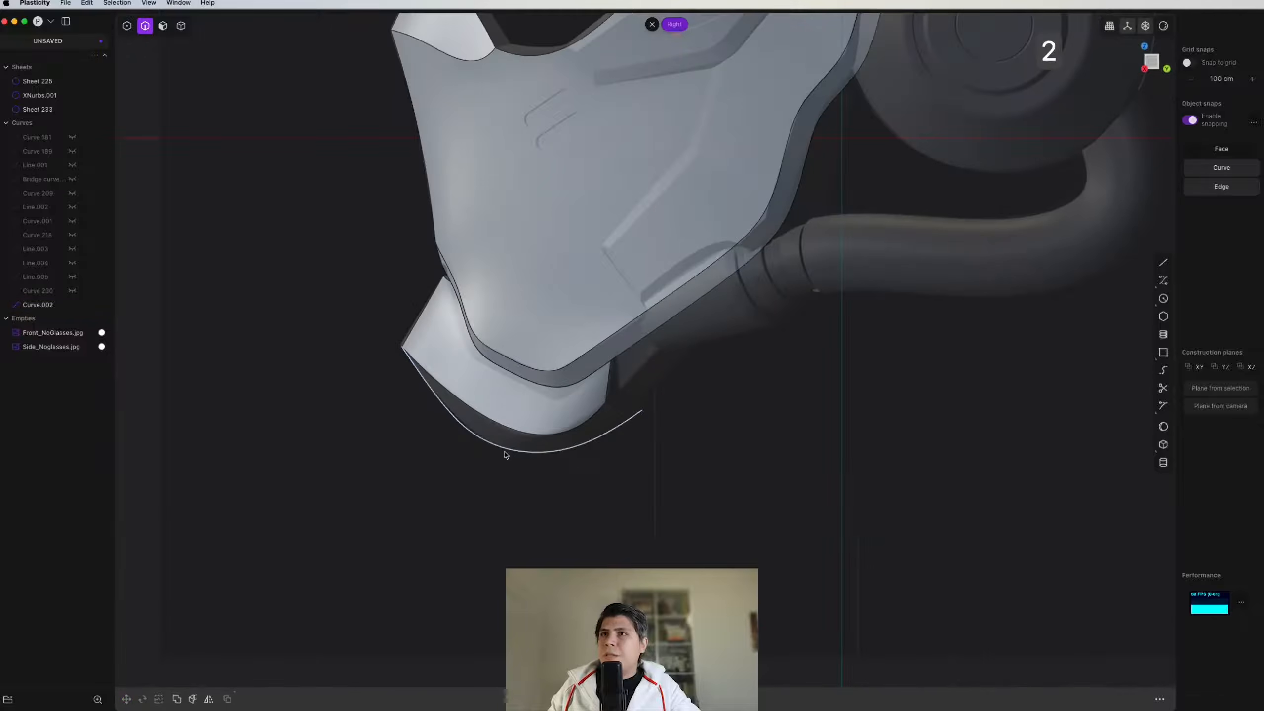
{"action": "left_click", "coordinate": [506, 455]}
{"action": "scroll", "coordinate": [520, 455], "scroll_direction": "down", "scroll_amount": 4}
{"action": "middle_click_drag", "start_coordinate": [522, 455], "coordinate": [471, 486]}
{"action": "scroll", "coordinate": [556, 479], "scroll_direction": "up", "scroll_amount": 4}
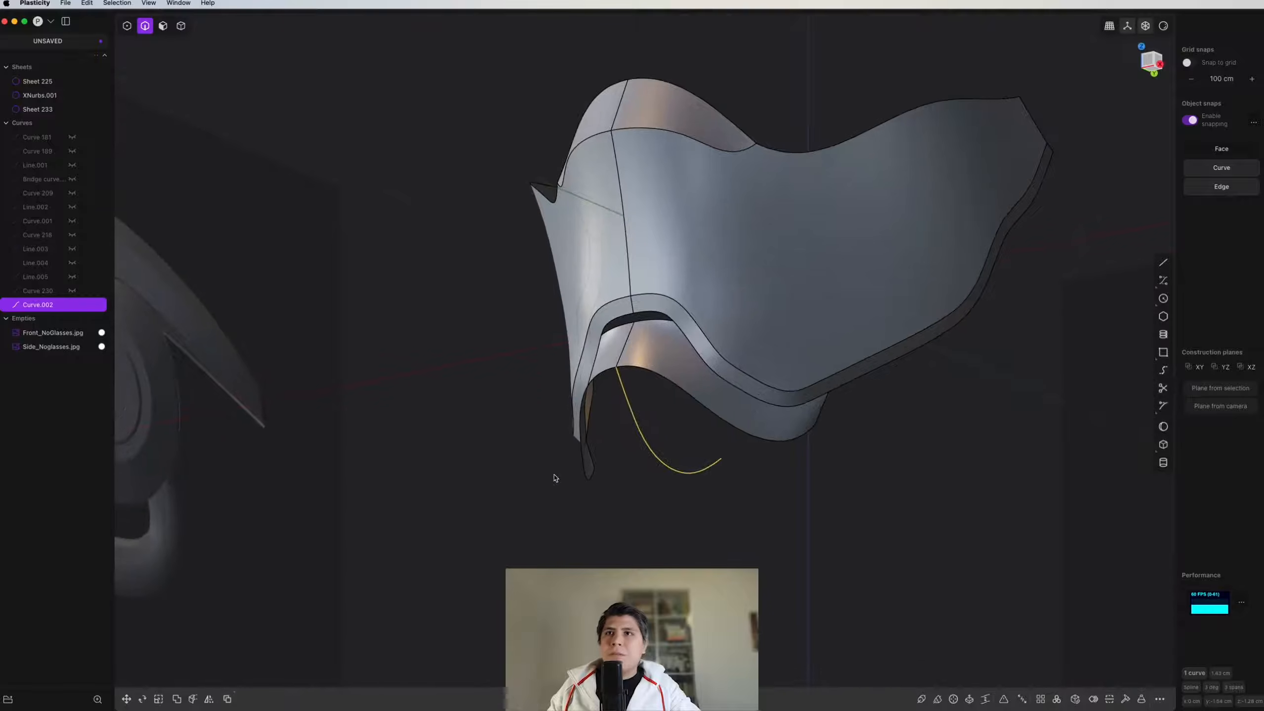
{"action": "middle_click_drag", "start_coordinate": [557, 479], "coordinate": [565, 448]}
{"action": "key", "text": "e"}
{"action": "scroll", "coordinate": [639, 432], "scroll_direction": "up", "scroll_amount": 4}
{"action": "left_click_drag", "start_coordinate": [623, 407], "coordinate": [553, 423]}
{"action": "right_click", "coordinate": [553, 424]}
Step: Hide the lower chin outline curve that generated the helper sheet
{"action": "left_click", "coordinate": [683, 481]}
{"action": "left_click", "coordinate": [685, 465]}
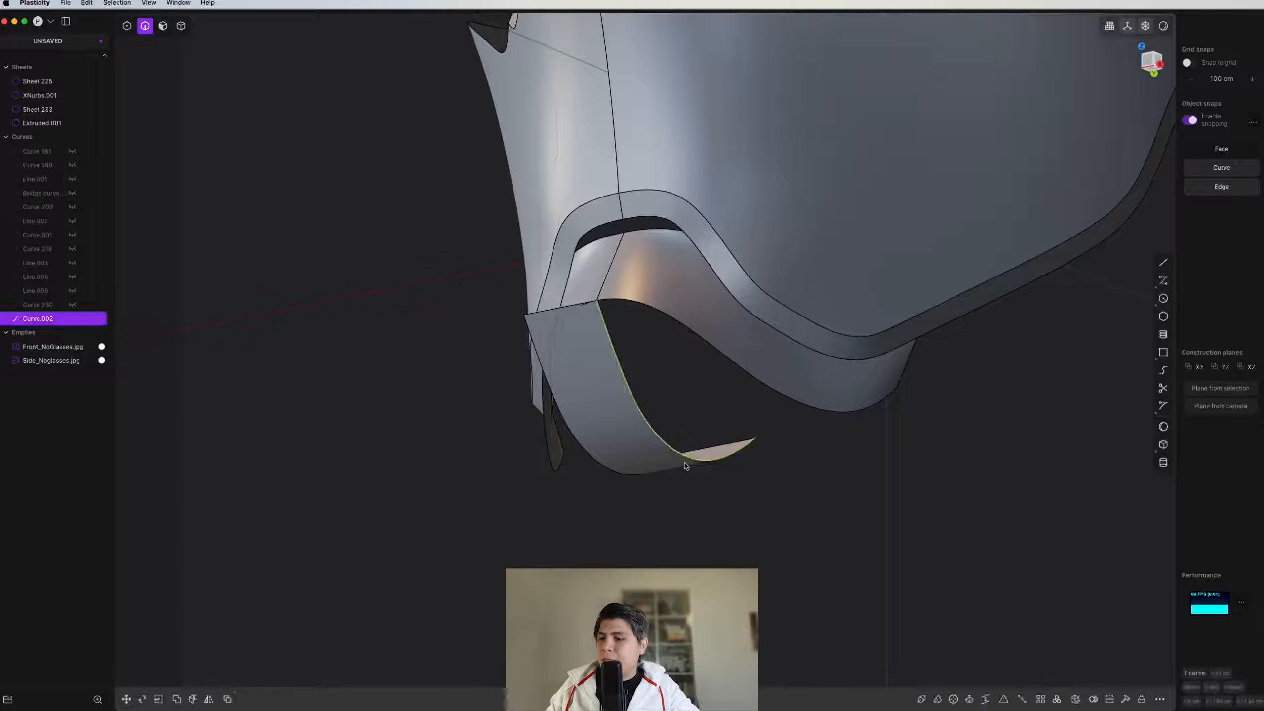
{"action": "key", "text": "h"}
Step: Loft between the chin surface's lower edge and the helper sheet's centre edge, adjusting the continuity at the profiles
{"action": "key", "text": "3"}
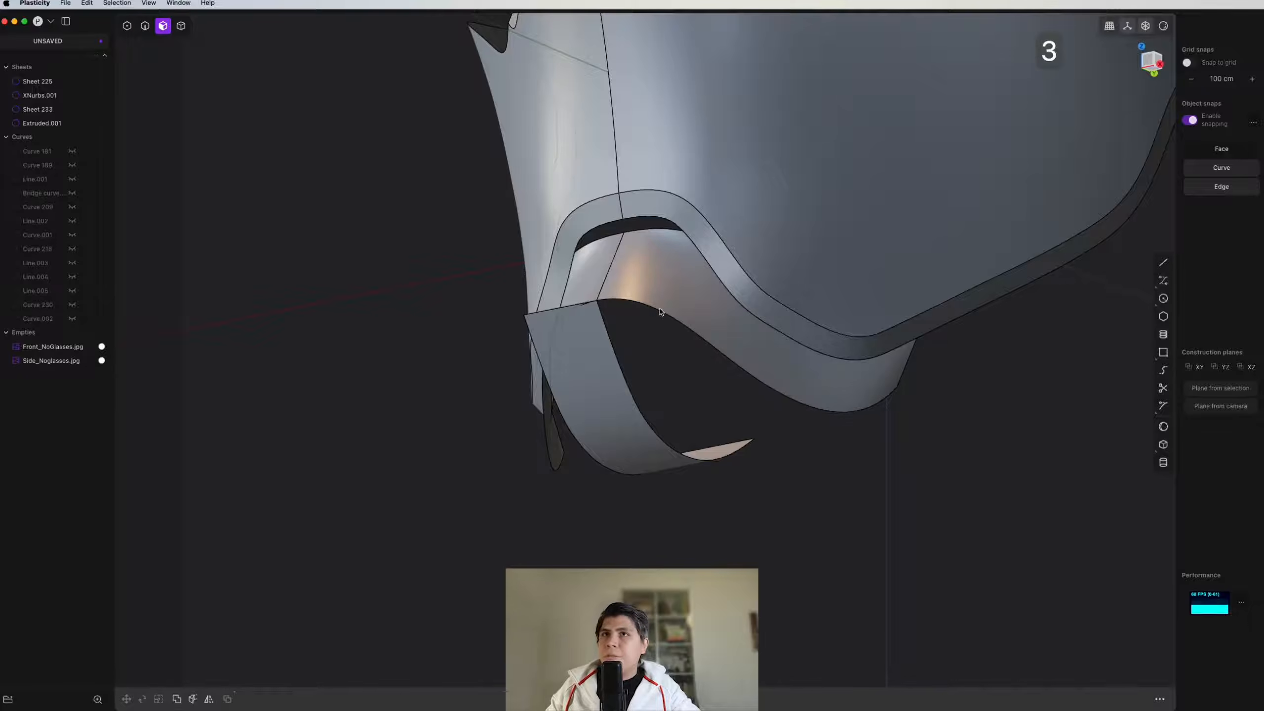
{"action": "key", "text": "2"}
{"action": "left_click", "coordinate": [658, 308]}
{"action": "left_click", "coordinate": [629, 388], "text": "shift"}
{"action": "middle_click_drag", "start_coordinate": [630, 388], "coordinate": [561, 286]}
{"action": "key", "text": "l"}
{"action": "key", "text": "Tab"}
{"action": "key", "text": "Tab"}
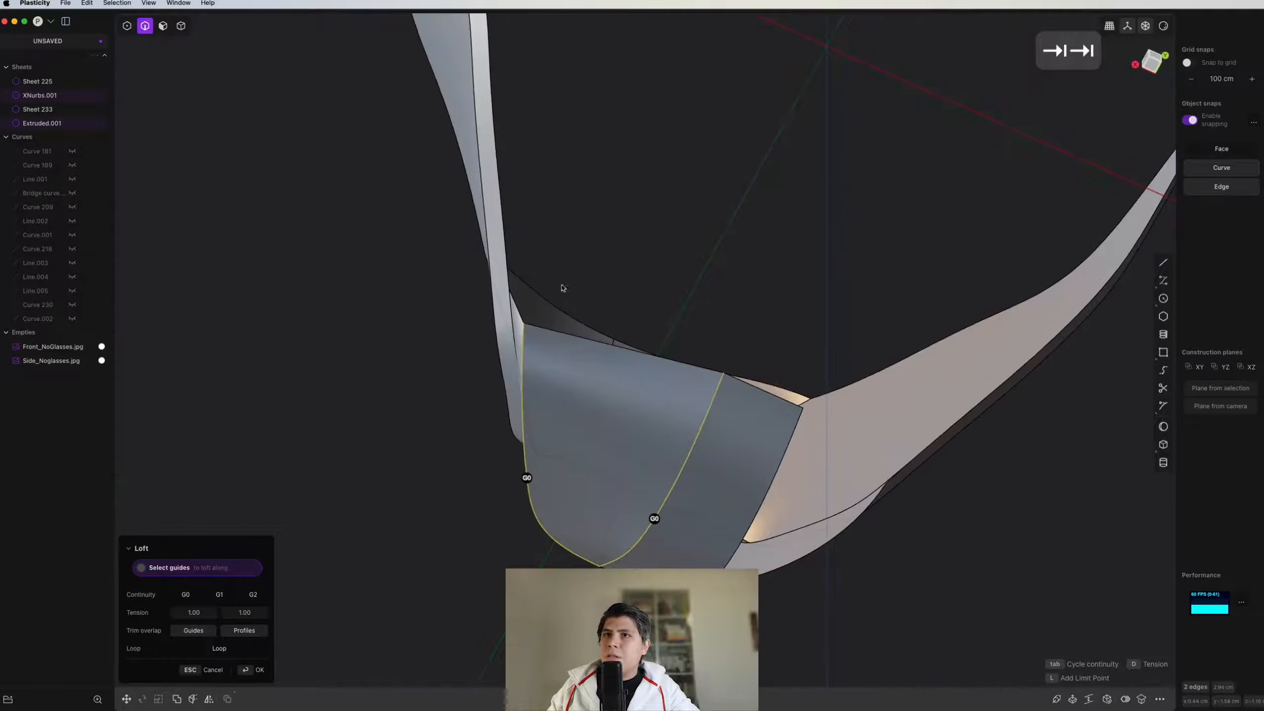
{"action": "left_click", "coordinate": [659, 520]}
{"action": "middle_click_drag", "start_coordinate": [659, 520], "coordinate": [678, 537]}
{"action": "key", "text": "Return"}
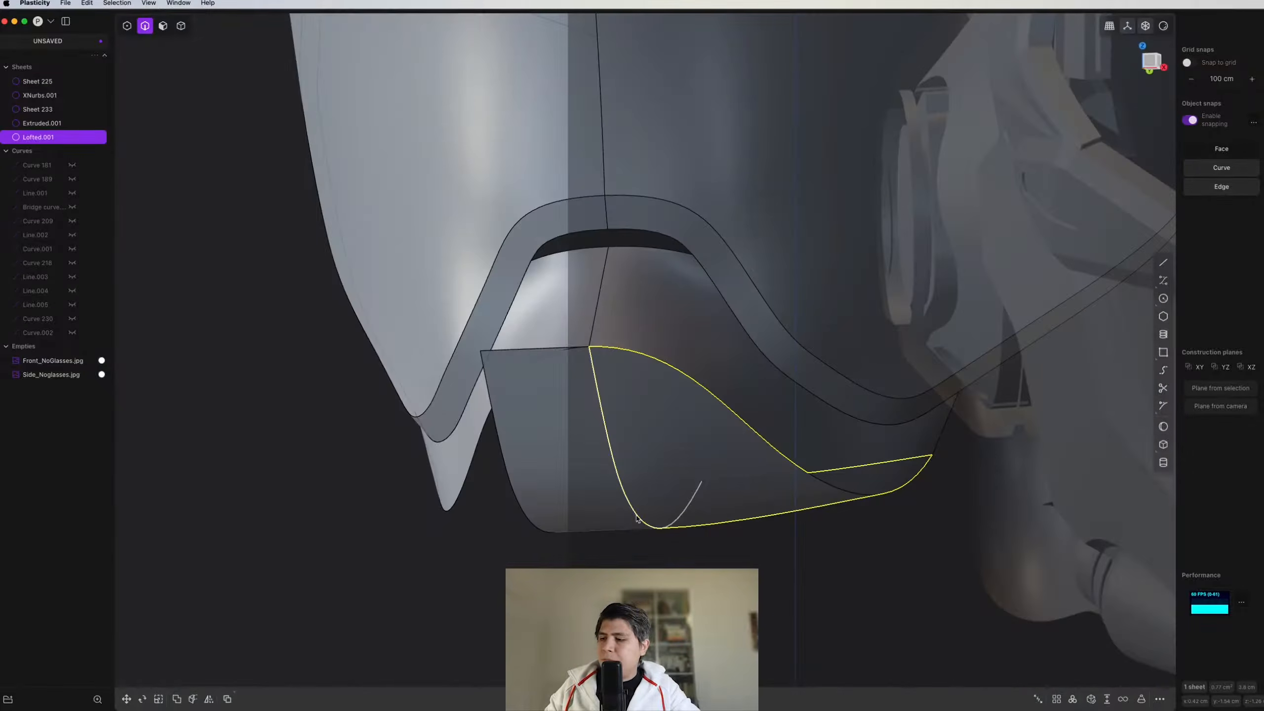
Step: Delete the extruded helper sheet and join the lofted underside with the chin's XNurbs surface
{"action": "key", "text": "4"}
{"action": "left_click", "coordinate": [592, 473]}
{"action": "key", "text": "x"}
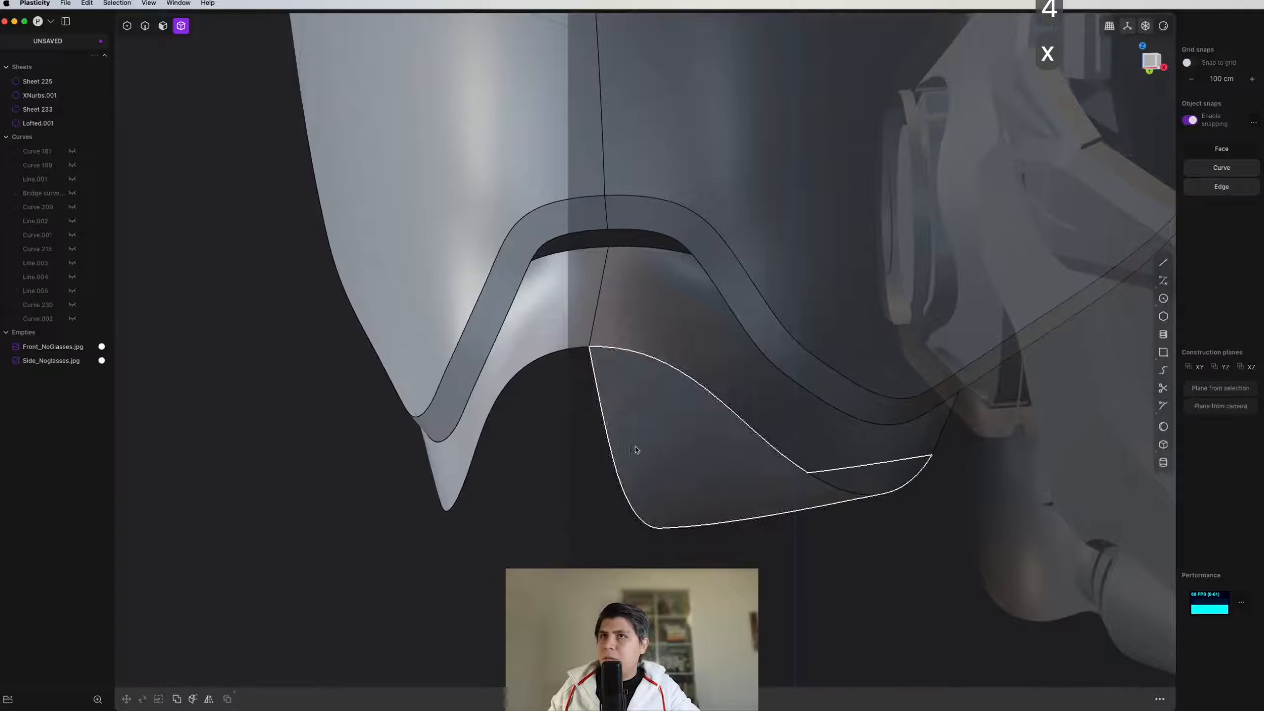
{"action": "left_click", "coordinate": [634, 446]}
{"action": "left_click", "coordinate": [648, 345]}
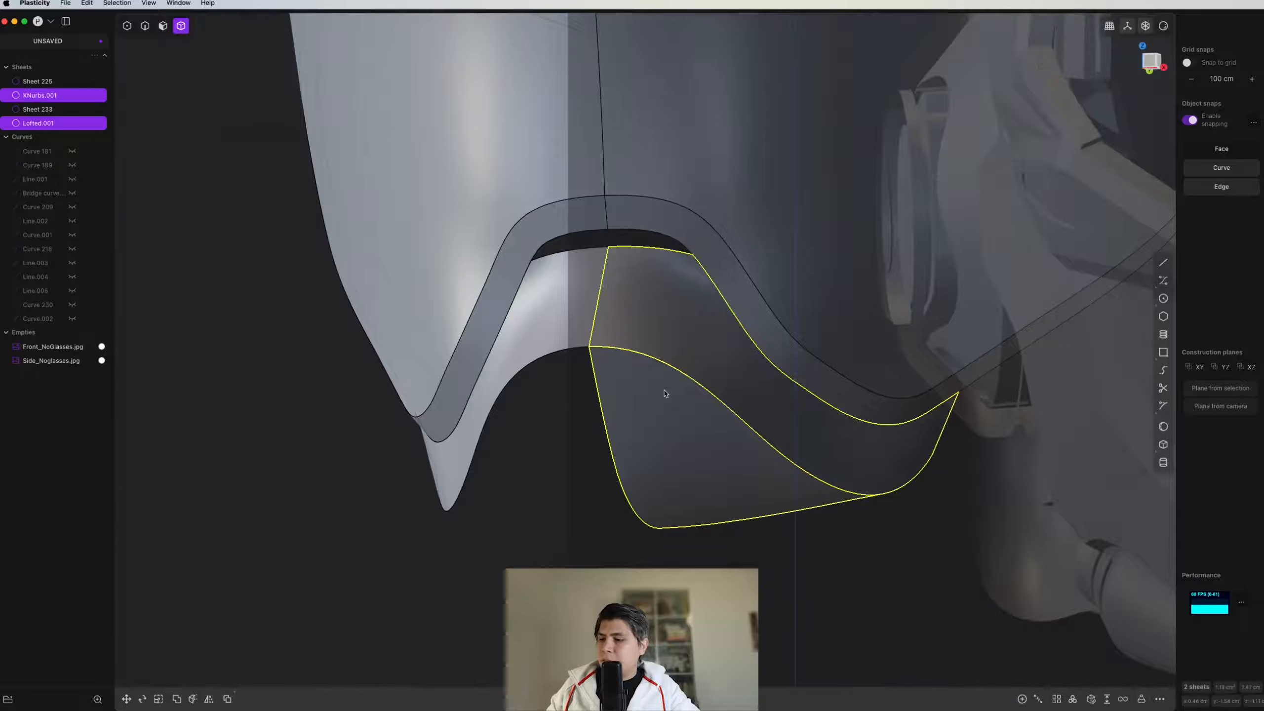
{"action": "key", "text": "j"}
Step: Replace the old mirrored chin half with an X-axis mirror of the joined surface, and join both halves into one sheet
{"action": "key", "text": "x"}
{"action": "middle_click_drag", "start_coordinate": [573, 339], "coordinate": [680, 424]}
{"action": "key", "text": "alt+x"}
{"action": "key", "text": "x"}
{"action": "right_click", "coordinate": [626, 468]}
{"action": "key", "text": "j"}
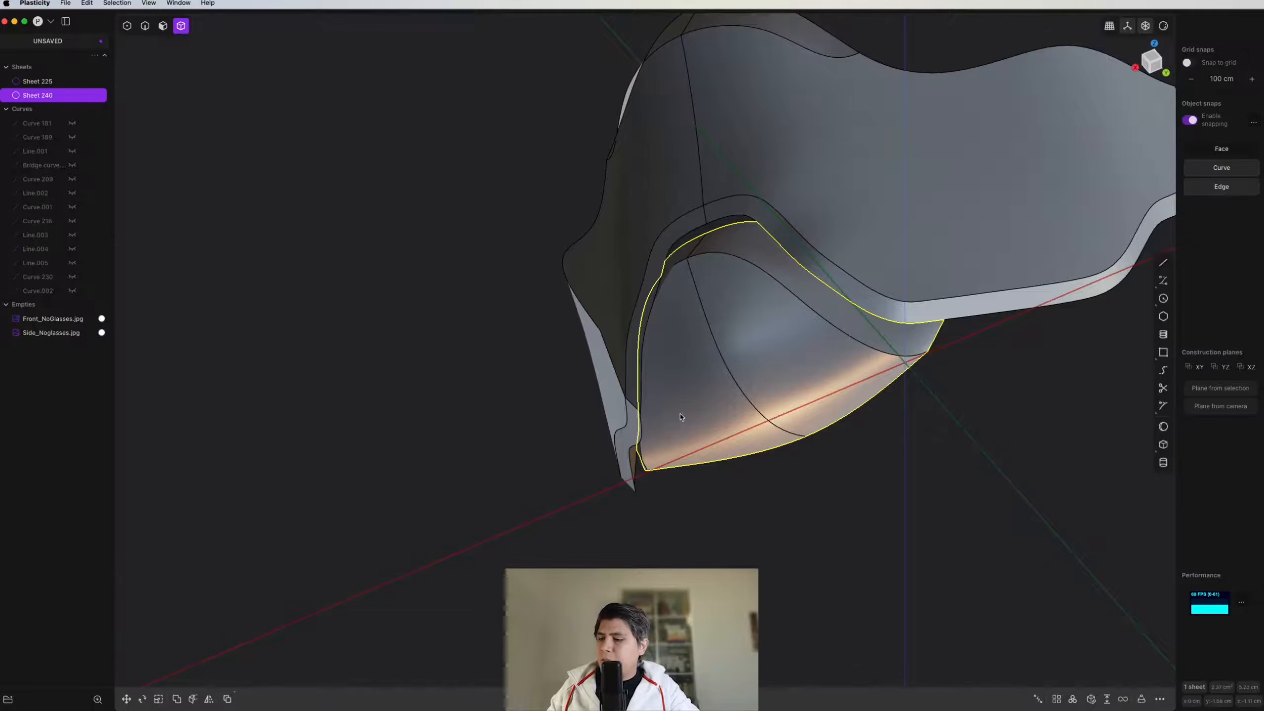
{"action": "type", "text": "fth"}
{"action": "left_click", "coordinate": [745, 453]}
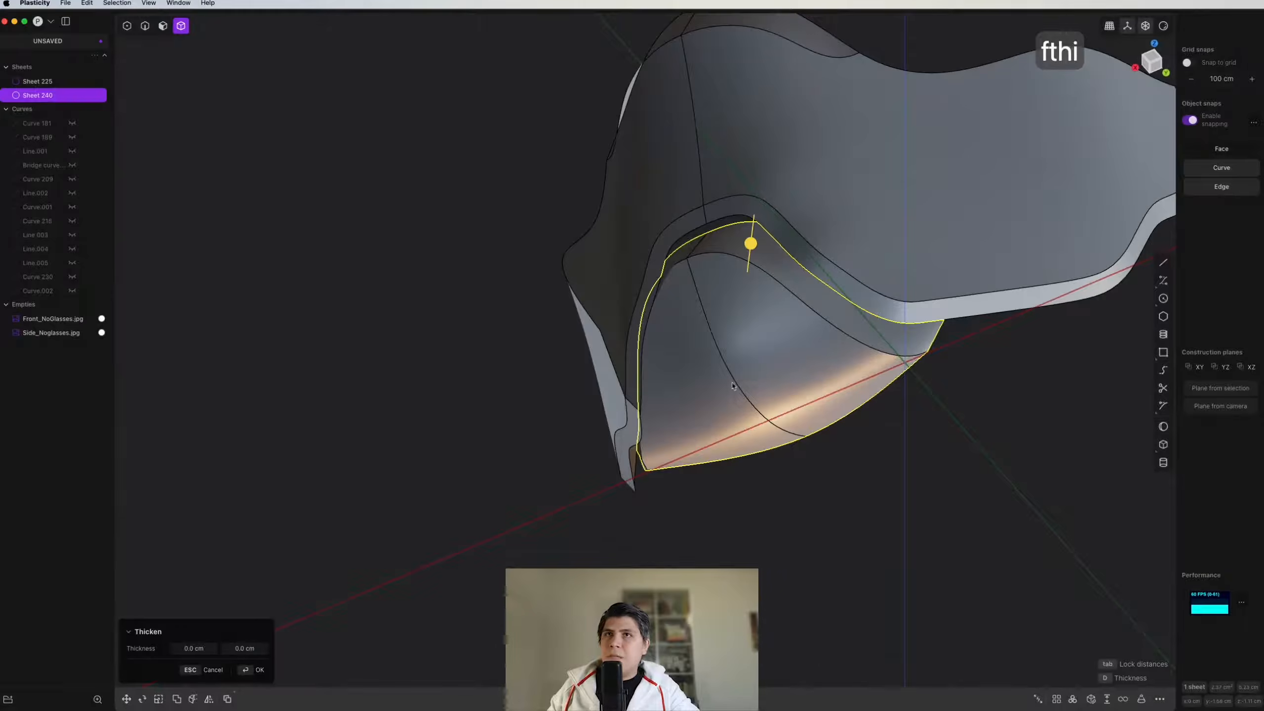
{"action": "left_click_drag", "start_coordinate": [753, 246], "coordinate": [755, 256]}
{"action": "scroll", "coordinate": [755, 256], "scroll_direction": "up", "scroll_amount": 3}
{"action": "middle_click_drag", "start_coordinate": [755, 256], "coordinate": [597, 408]}
{"action": "key", "text": "Escape"}
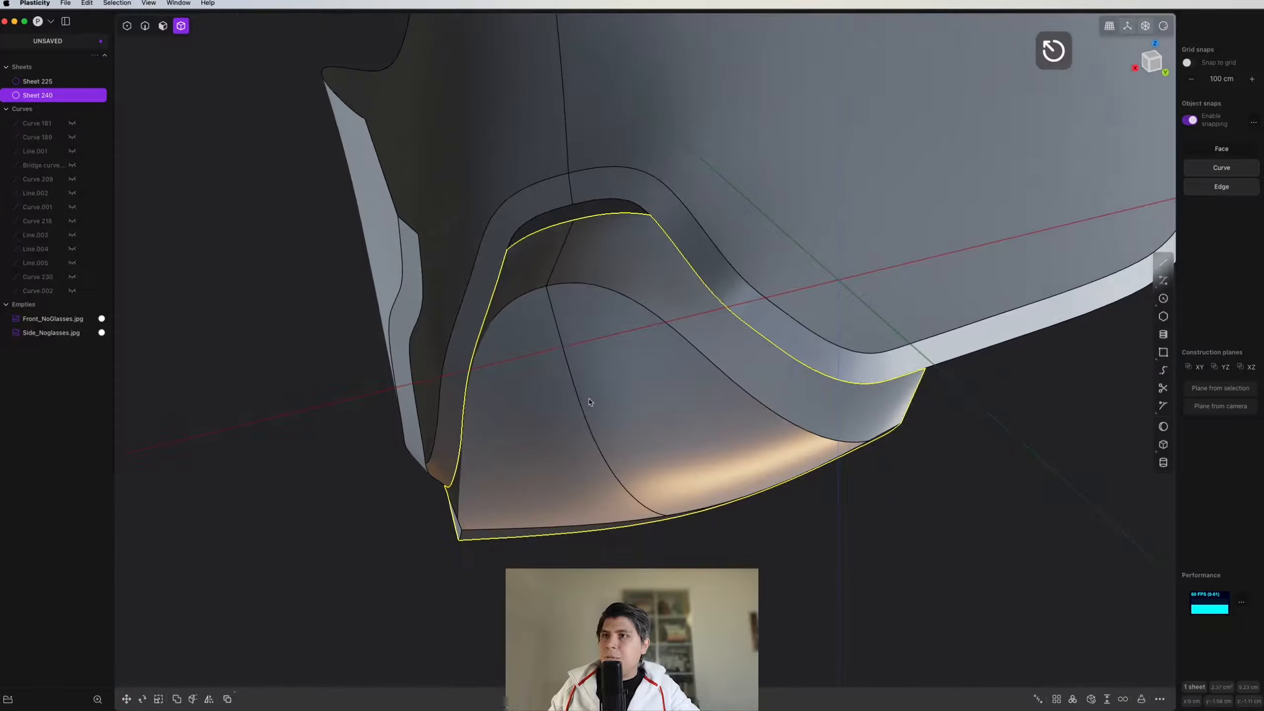
Step: Duplicate the chin sheet and scale the copy down uniformly to form the chin's inner shell
{"action": "key", "text": "shift+d"}
{"action": "key", "text": "s"}
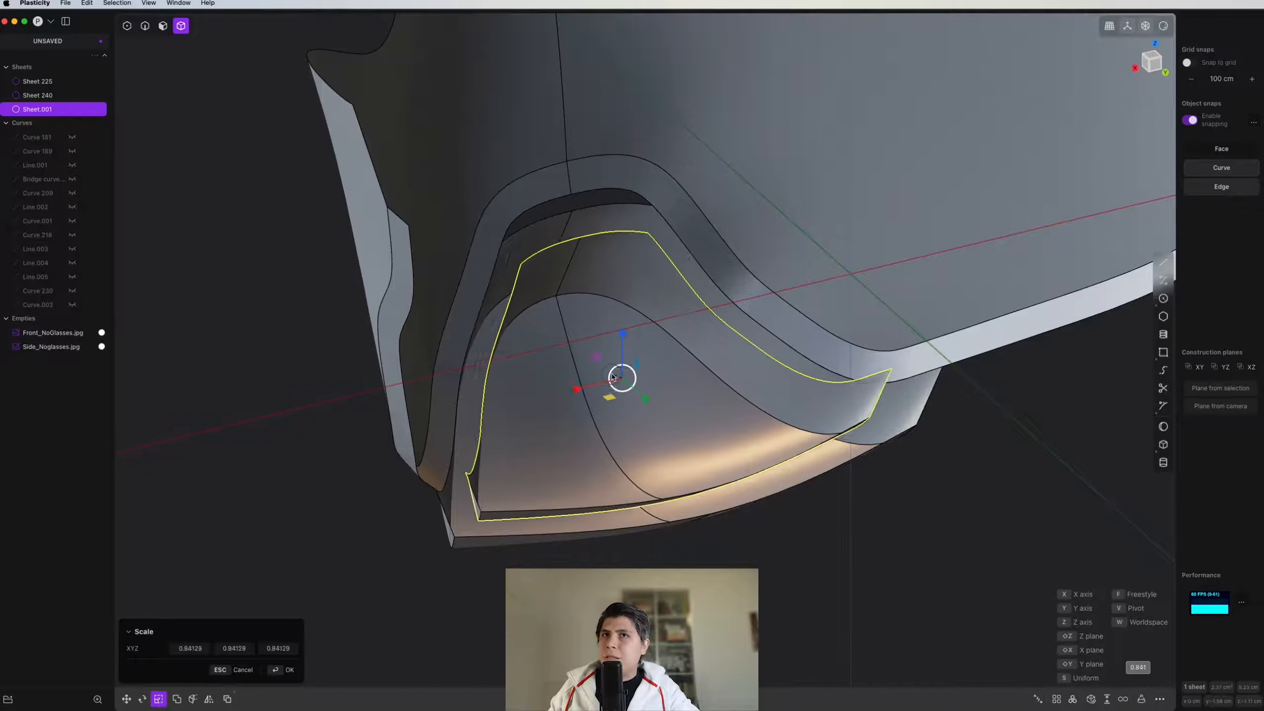
{"action": "middle_click_drag", "start_coordinate": [620, 375], "coordinate": [616, 337]}
{"action": "right_click", "coordinate": [615, 337]}
Step: Select the boundary edge loops of the inner and outer chin sheets and loft a closing rim between them
{"action": "scroll", "coordinate": [577, 368], "scroll_direction": "up", "scroll_amount": 3}
{"action": "key", "text": "1"}
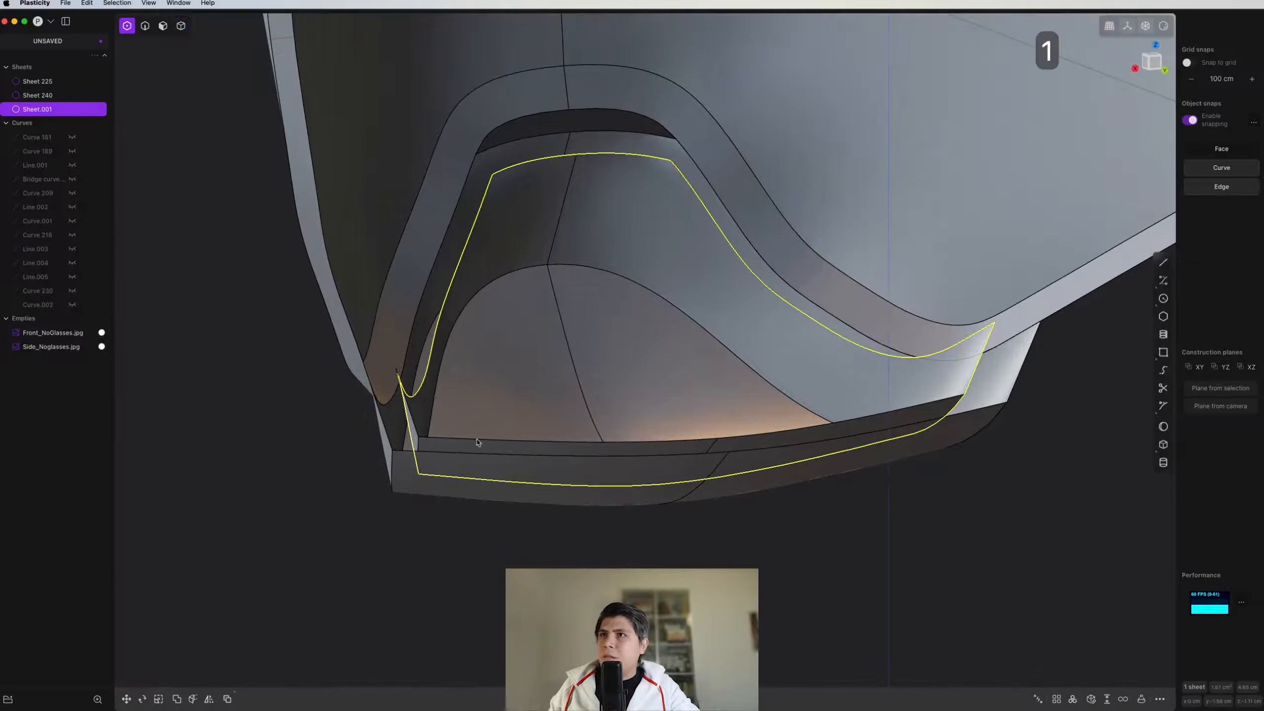
{"action": "middle_click_drag", "start_coordinate": [485, 441], "coordinate": [529, 382], "text": "shift"}
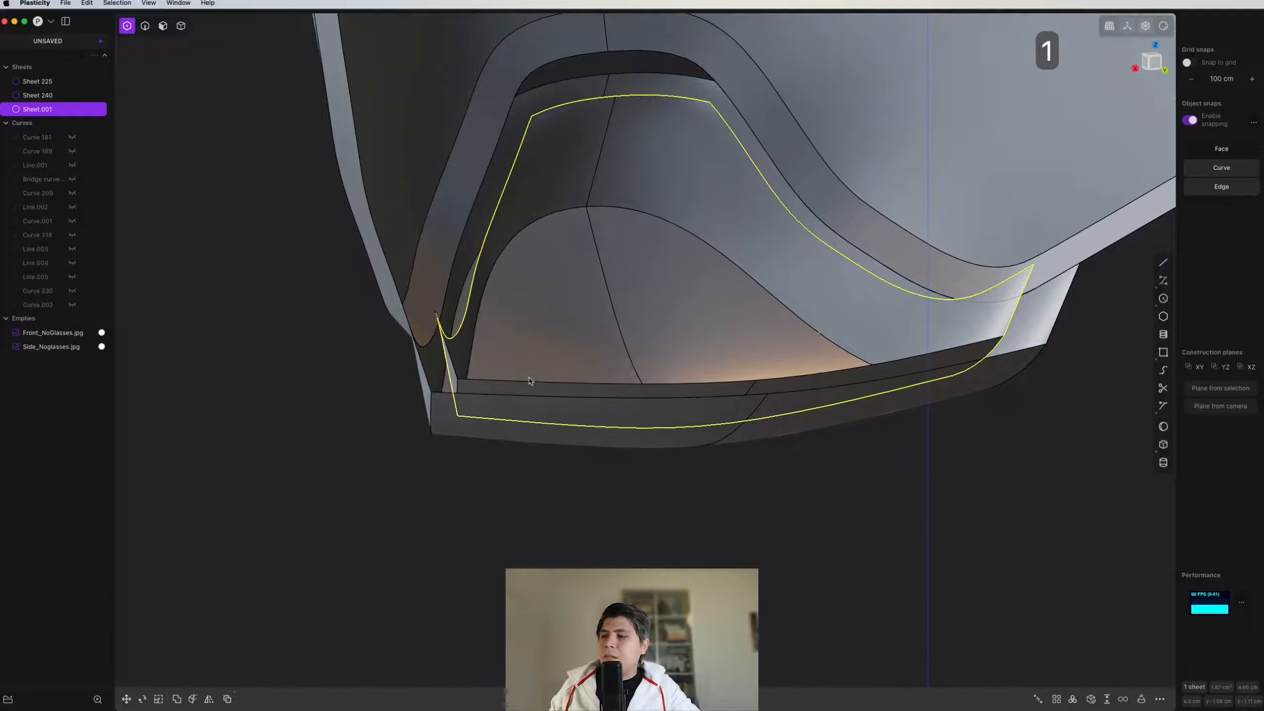
{"action": "double_click", "coordinate": [600, 386]}
{"action": "key", "text": "shift+e"}
{"action": "double_click", "coordinate": [647, 74], "text": "shift"}
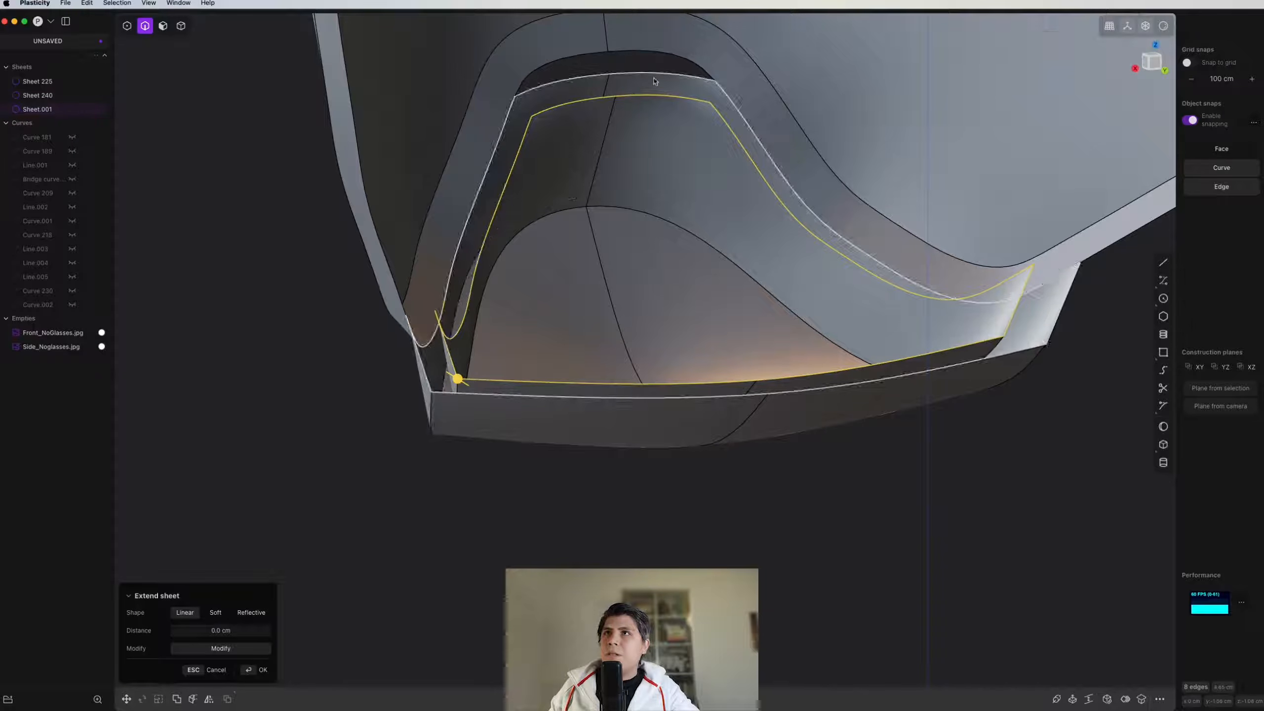
{"action": "middle_click_drag", "start_coordinate": [648, 80], "coordinate": [641, 311]}
{"action": "key", "text": "l"}
{"action": "key", "text": "Tab"}
{"action": "key", "text": "Tab"}
{"action": "scroll", "coordinate": [634, 346], "scroll_direction": "up", "scroll_amount": 3}
{"action": "right_click", "coordinate": [642, 311]}
Step: Select the outer chin sheet, the inner chin sheet and the lofted rim, and join them into one solid
{"action": "key", "text": "4"}
{"action": "left_click_drag", "start_coordinate": [758, 483], "coordinate": [476, 158]}
{"action": "left_click_drag", "start_coordinate": [565, 255], "coordinate": [567, 255]}
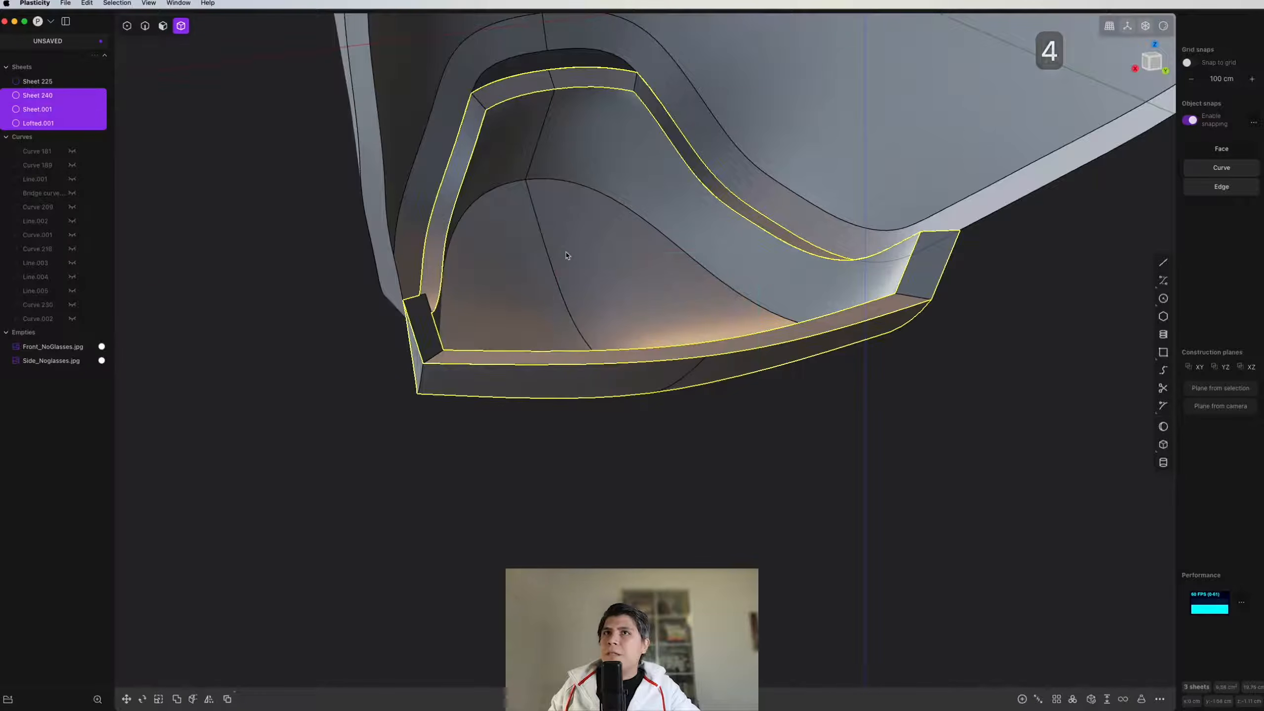
{"action": "key", "text": "j"}
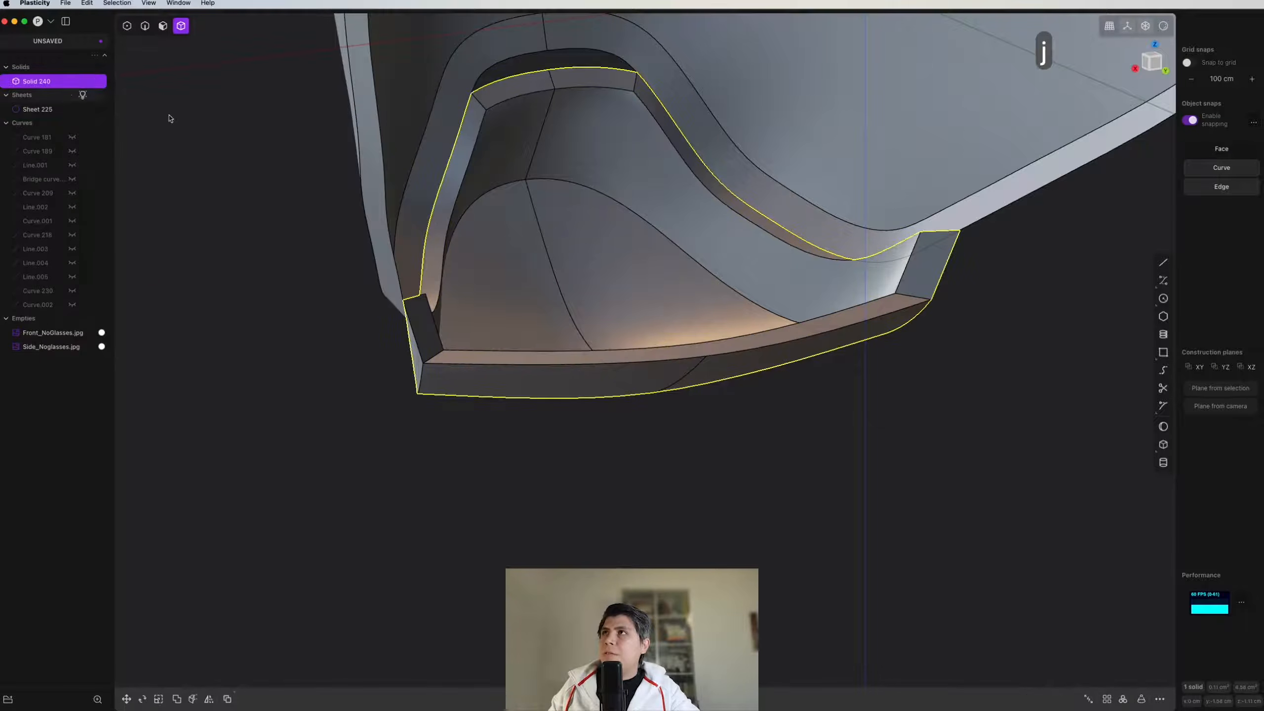
Step: Thicken the main mask sheet into a solid shell with a thin wall
{"action": "middle_click_drag", "start_coordinate": [170, 118], "coordinate": [440, 274]}
{"action": "scroll", "coordinate": [441, 275], "scroll_direction": "down", "scroll_amount": 3}
{"action": "left_click", "coordinate": [442, 275]}
{"action": "middle_click_drag", "start_coordinate": [587, 298], "coordinate": [610, 372]}
{"action": "middle_click_drag", "start_coordinate": [713, 288], "coordinate": [789, 209]}
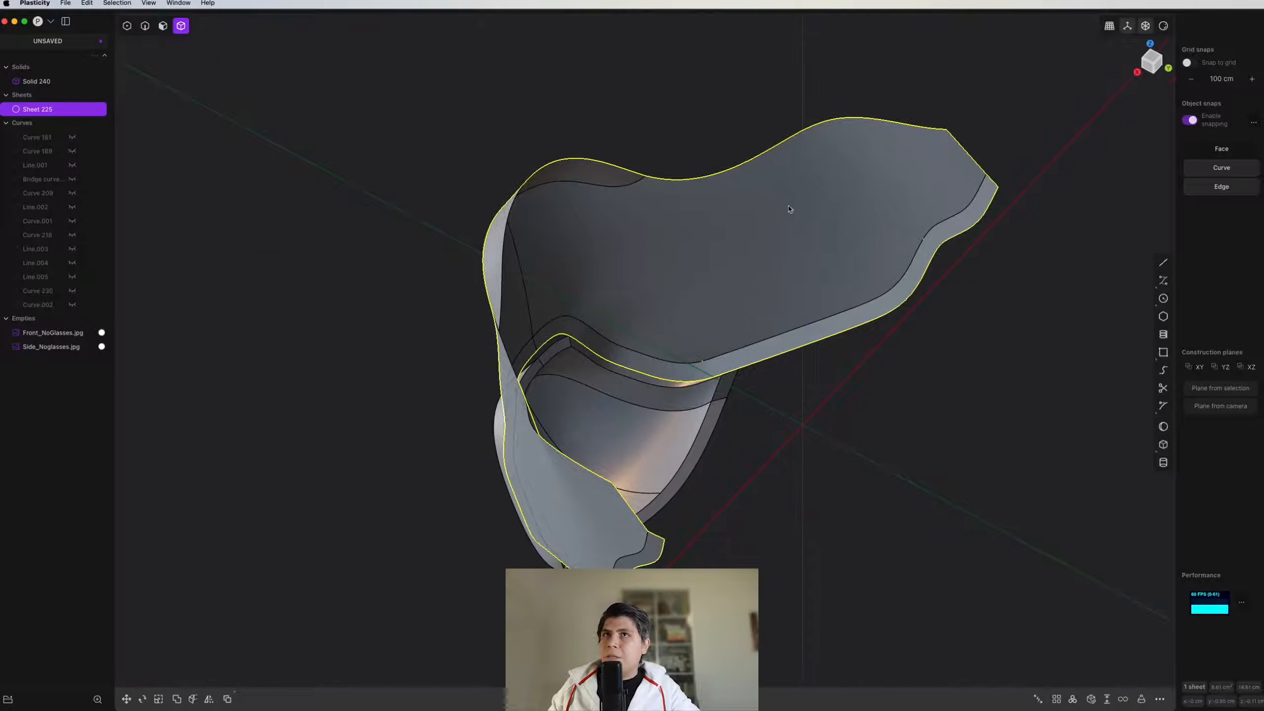
{"action": "type", "text": "fthi"}
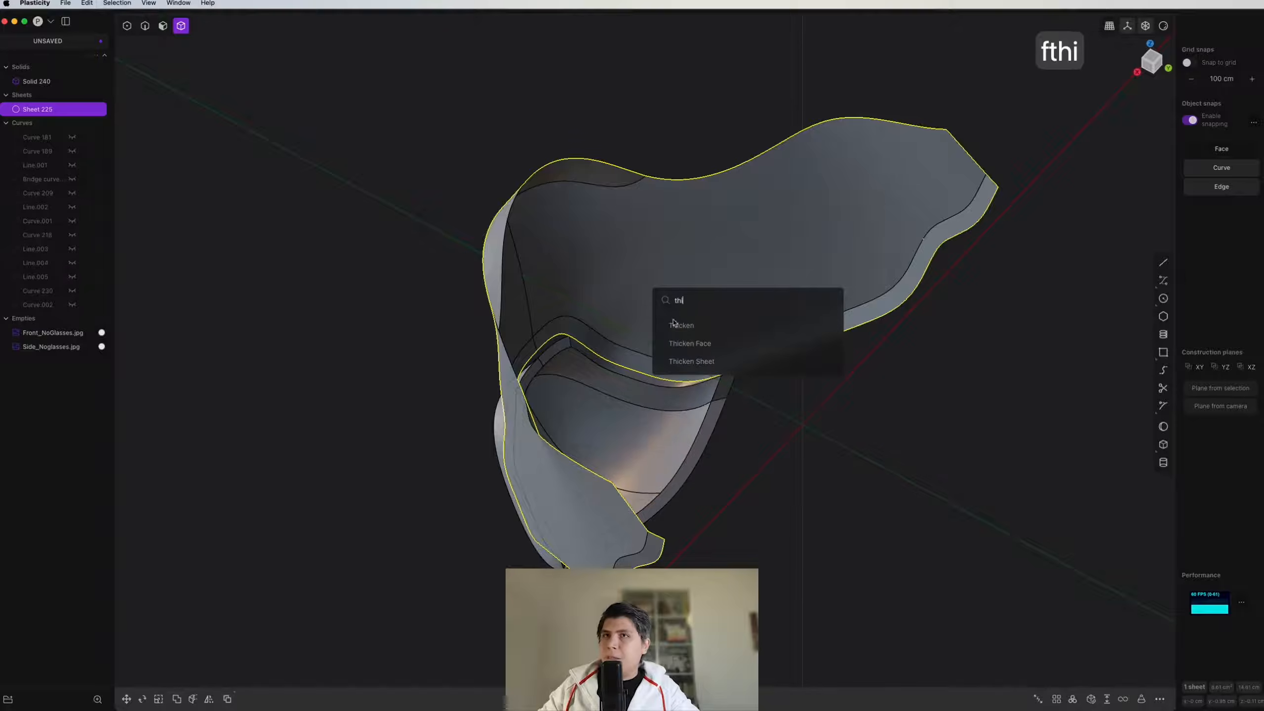
{"action": "left_click", "coordinate": [695, 325]}
{"action": "left_click_drag", "start_coordinate": [846, 322], "coordinate": [829, 327]}
{"action": "middle_click_drag", "start_coordinate": [830, 328], "coordinate": [824, 368]}
{"action": "key", "text": "Return"}
Step: Examine the cheek slot details of the reference image against the mask in the front view
{"action": "left_click", "coordinate": [809, 443]}
{"action": "key", "text": "1"}
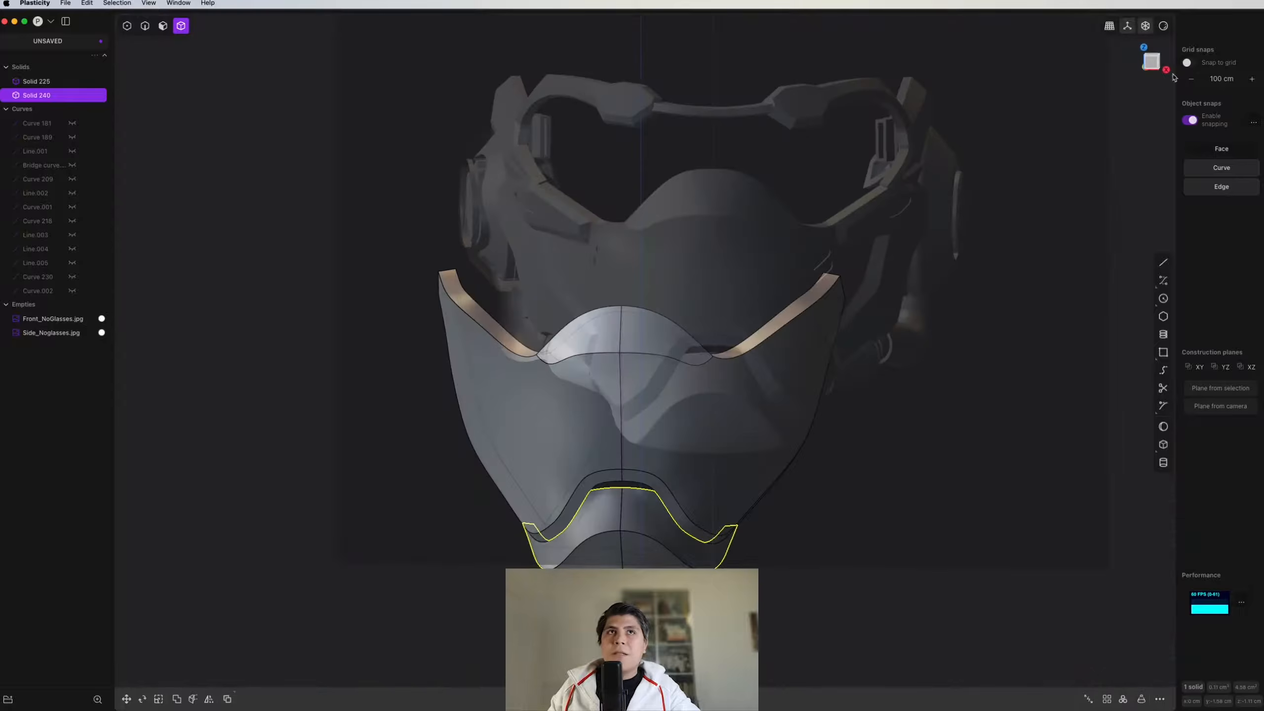
{"action": "left_click", "coordinate": [1154, 57]}
{"action": "scroll", "coordinate": [767, 279], "scroll_direction": "up", "scroll_amount": 8}
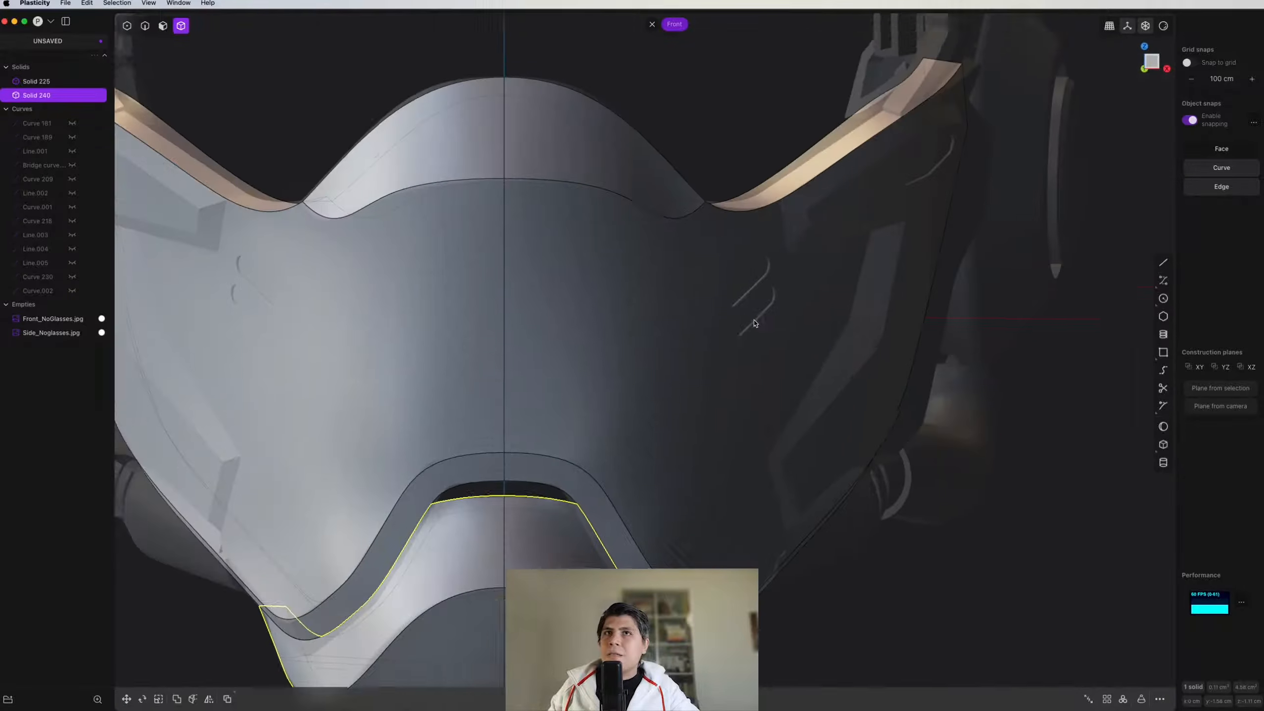
{"action": "scroll", "coordinate": [761, 339], "scroll_direction": "down", "scroll_amount": 4}
{"action": "scroll", "coordinate": [770, 349], "scroll_direction": "up", "scroll_amount": 10}
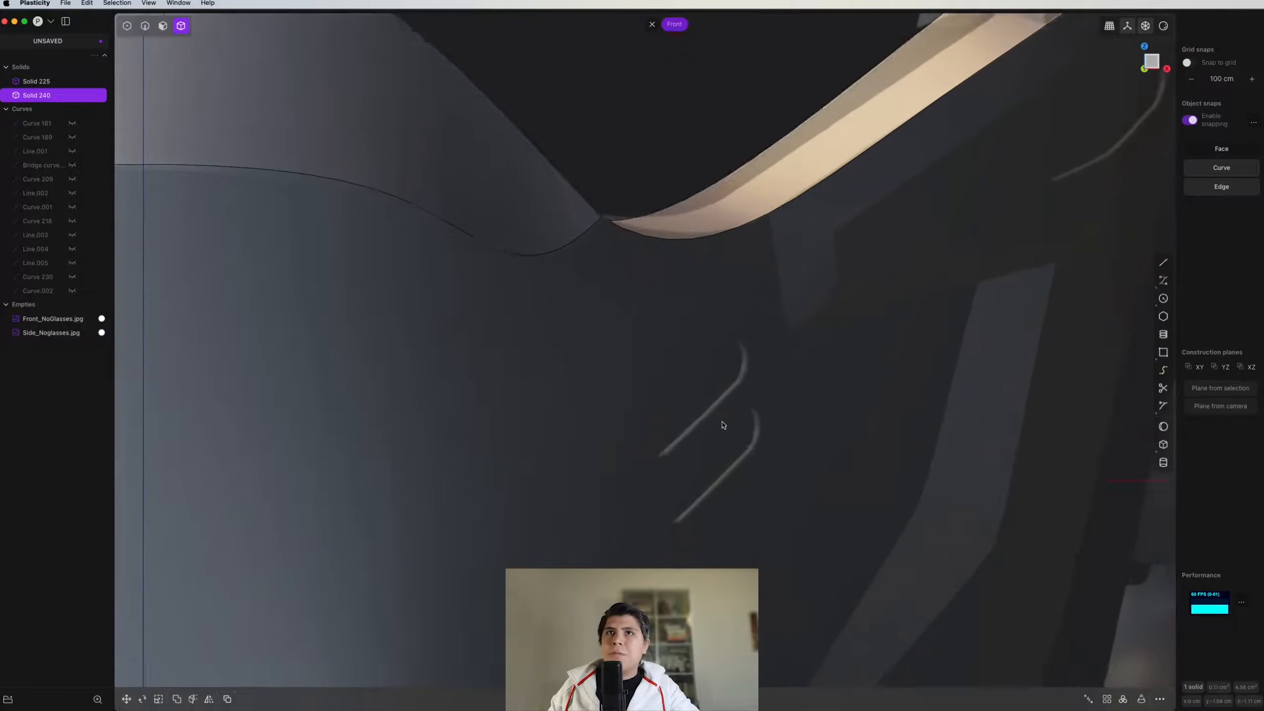
{"action": "scroll", "coordinate": [738, 413], "scroll_direction": "down", "scroll_amount": 12}
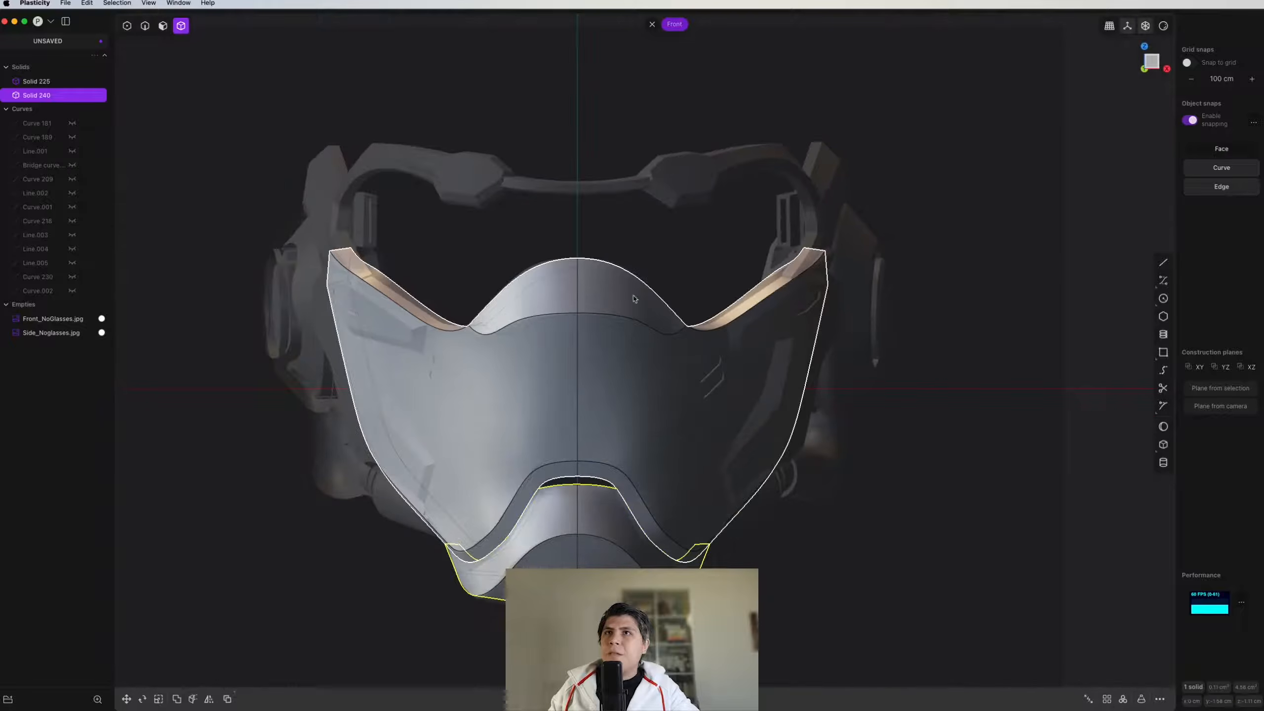
Step: In the right view, draw a circle fitting the upper cheek slot's rear end and place a duplicate at its front end
{"action": "key", "text": "3"}
{"action": "scroll", "coordinate": [846, 339], "scroll_direction": "up", "scroll_amount": 8}
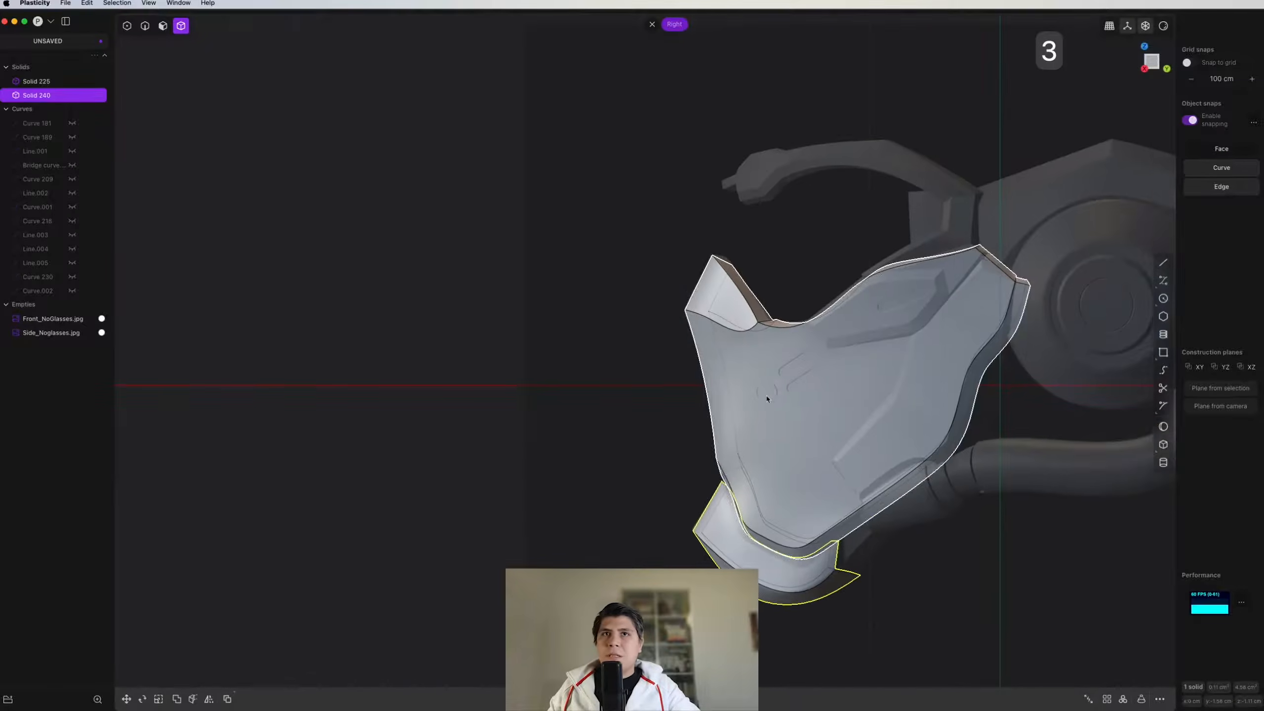
{"action": "scroll", "coordinate": [868, 359], "scroll_direction": "up", "scroll_amount": 8}
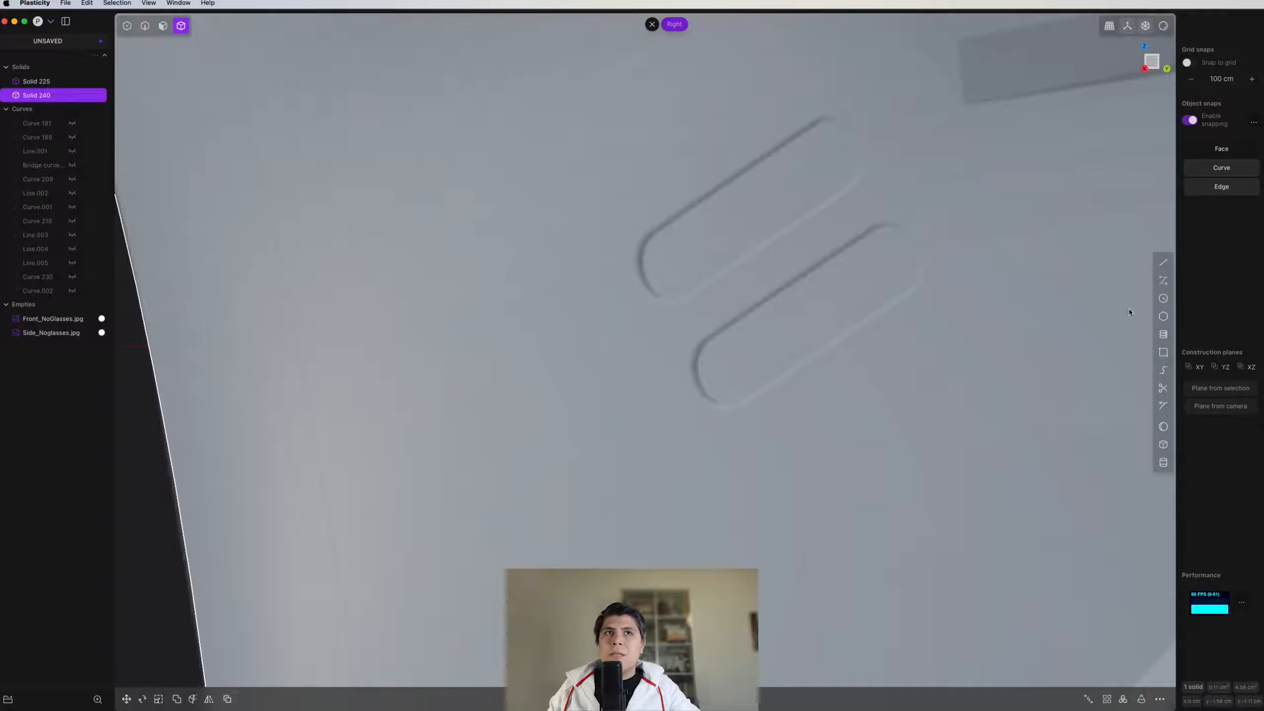
{"action": "key", "text": "c"}
{"action": "left_click", "coordinate": [821, 166]}
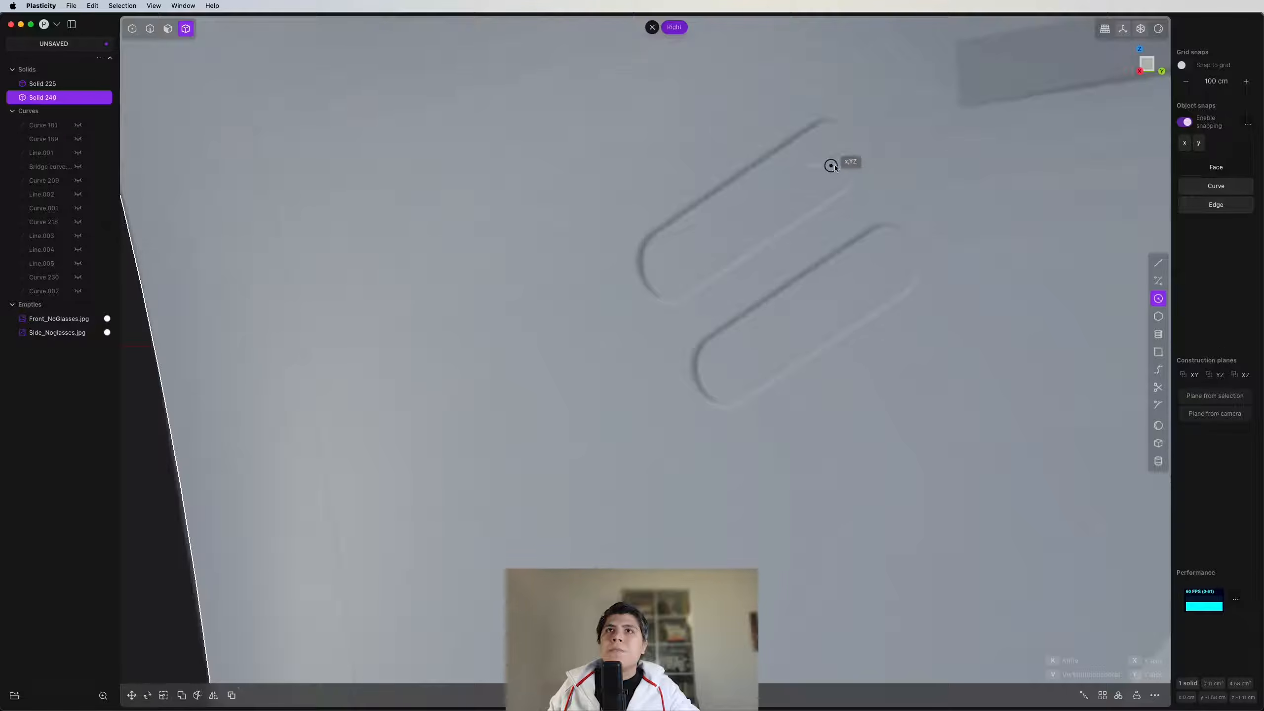
{"action": "left_click", "coordinate": [860, 166]}
{"action": "key", "text": "shift+d"}
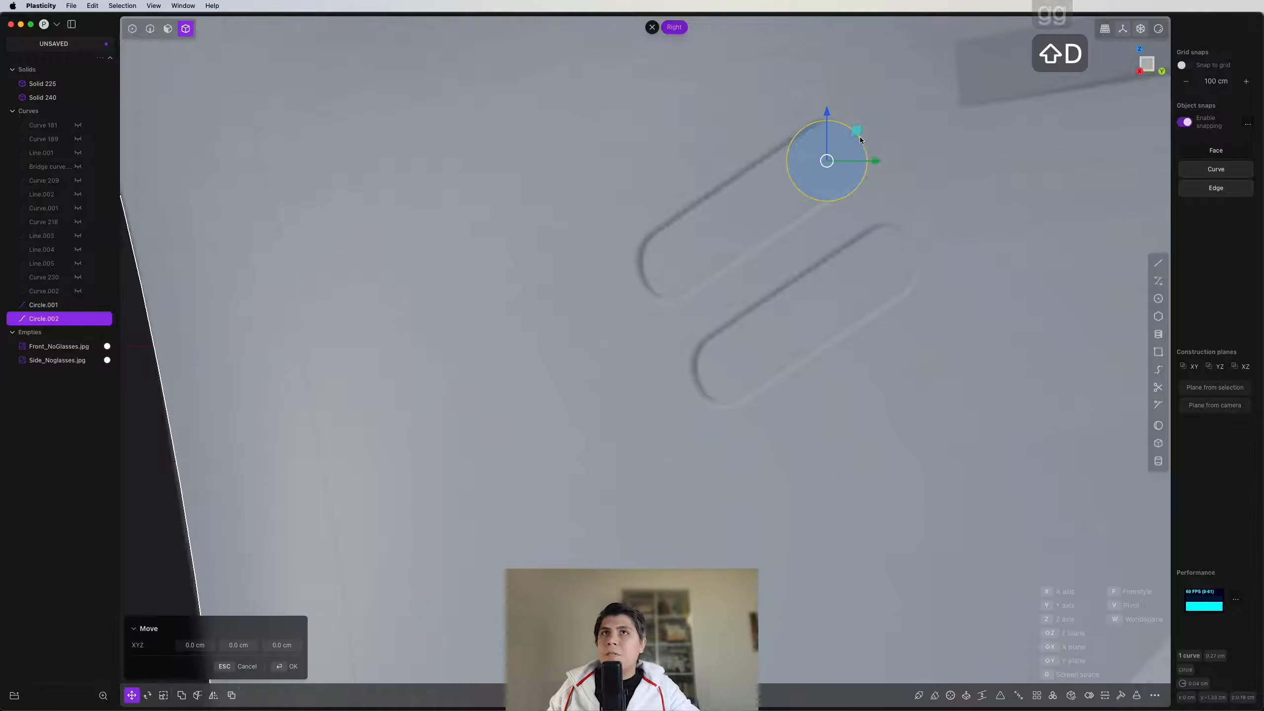
{"action": "left_click", "coordinate": [674, 263]}
Step: Duplicate both upper slot circles and place the copies over the ends of the lower cheek slot
{"action": "key", "text": "2"}
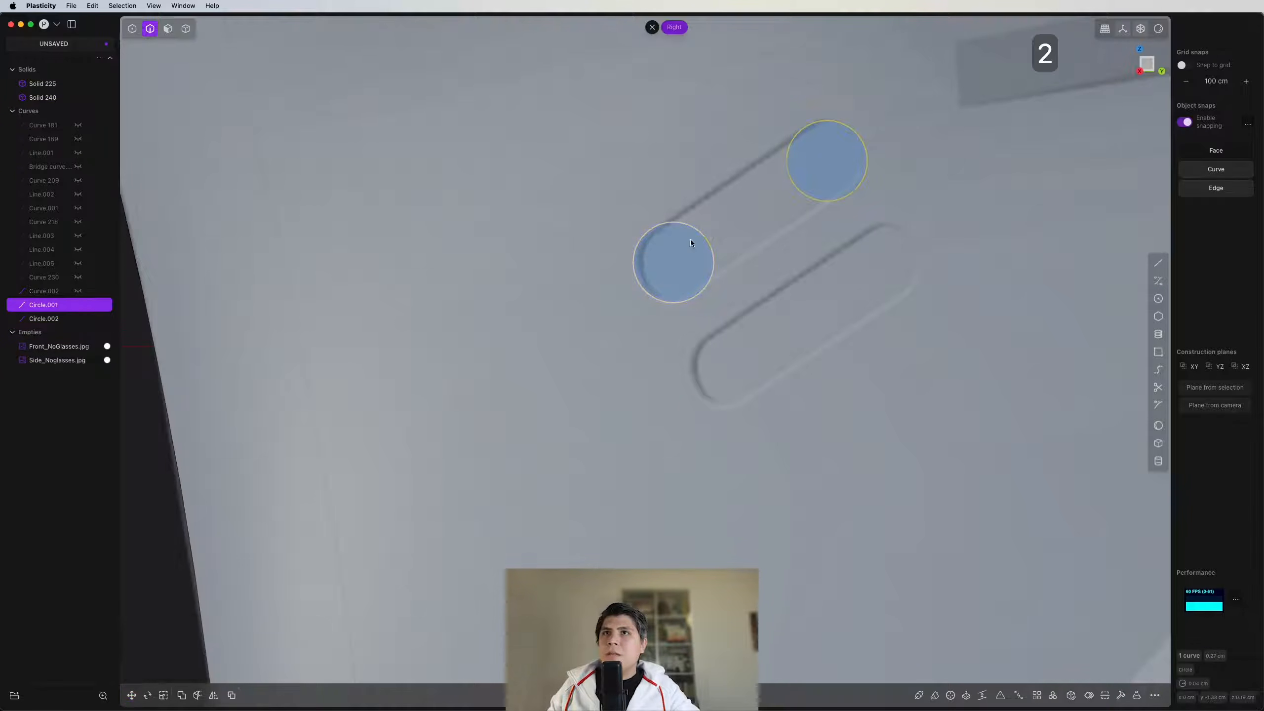
{"action": "key", "text": "shift+d"}
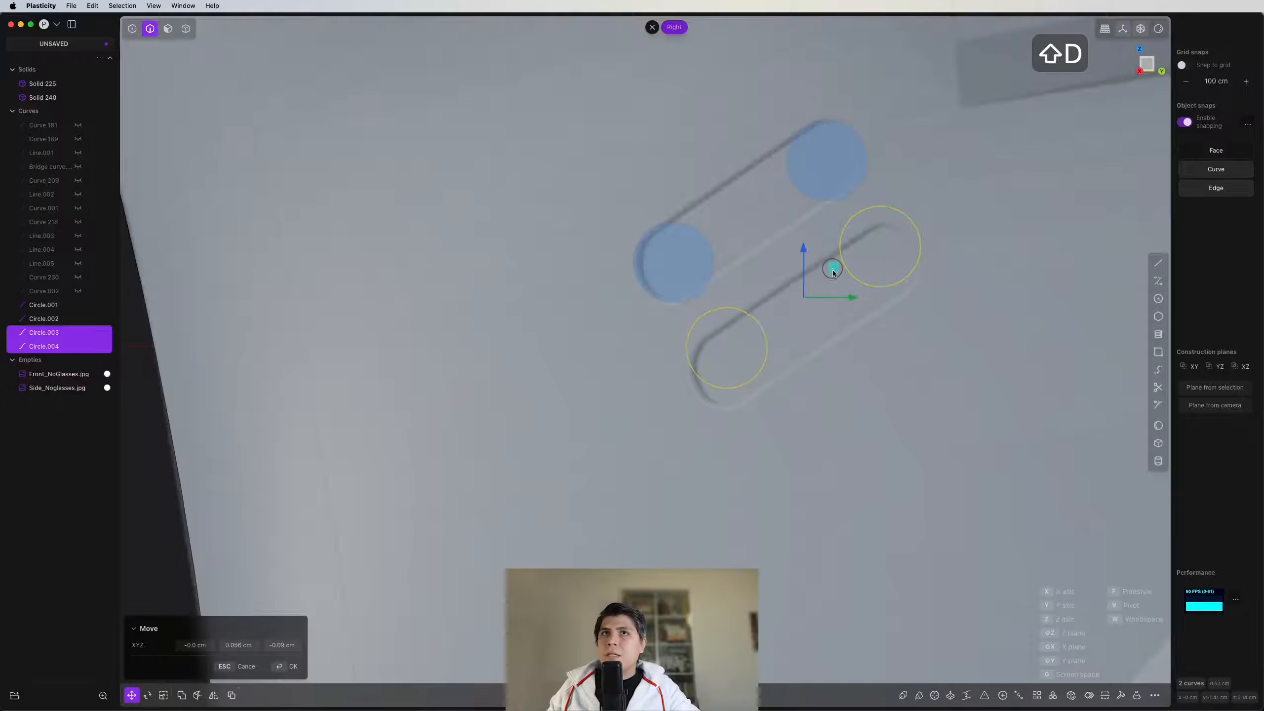
{"action": "left_click", "coordinate": [836, 286]}
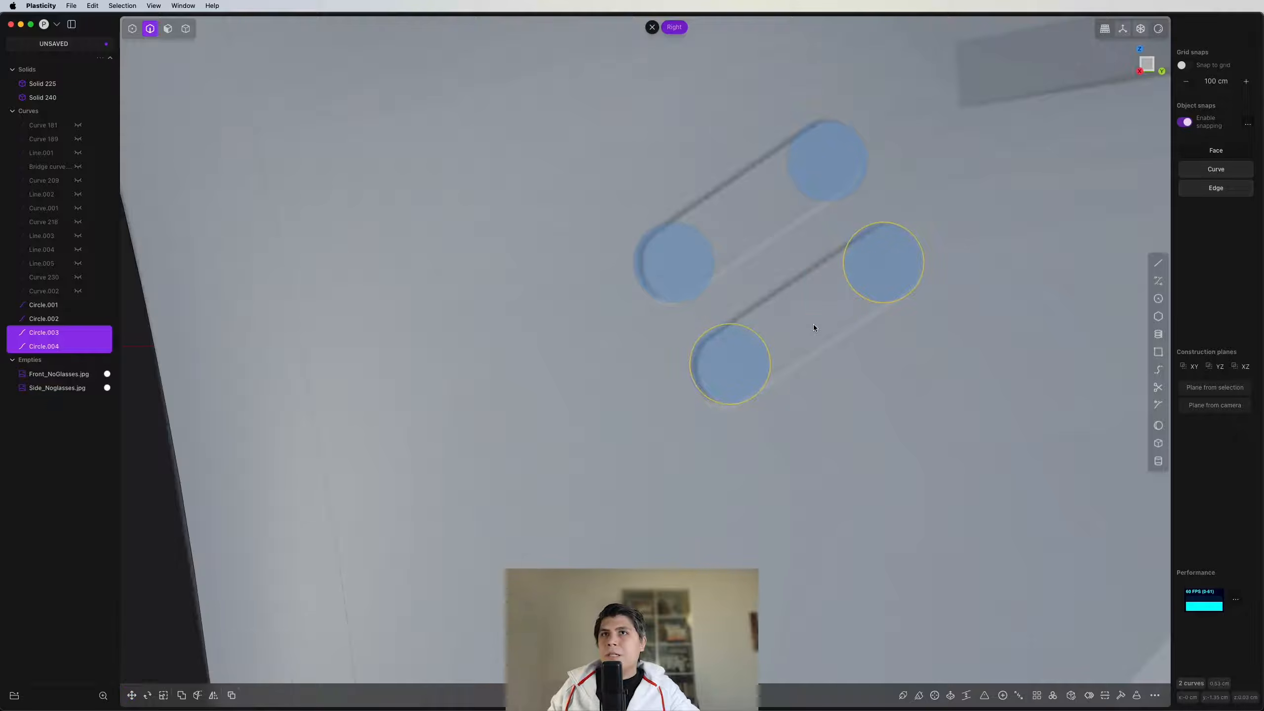
Step: Draw two straight lines tangent to both end circles to form the upper cheek slot's sides
{"action": "key", "text": "shift+a"}
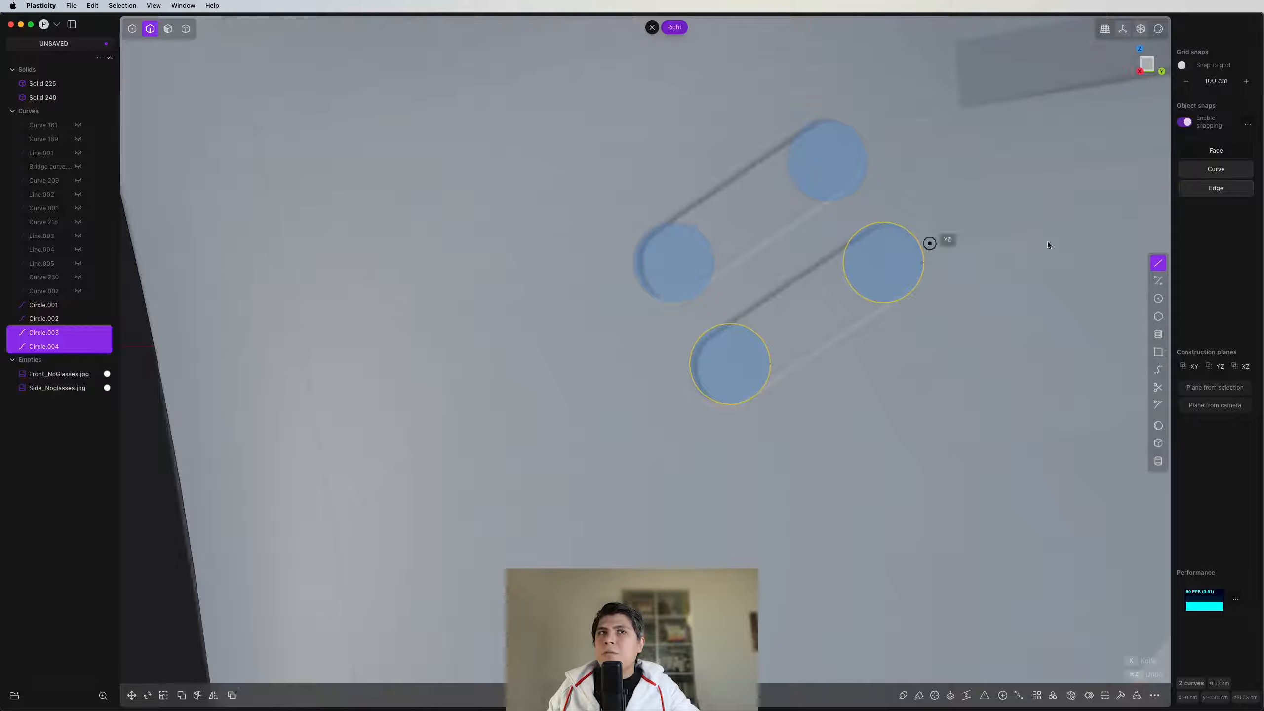
{"action": "left_click", "coordinate": [656, 226]}
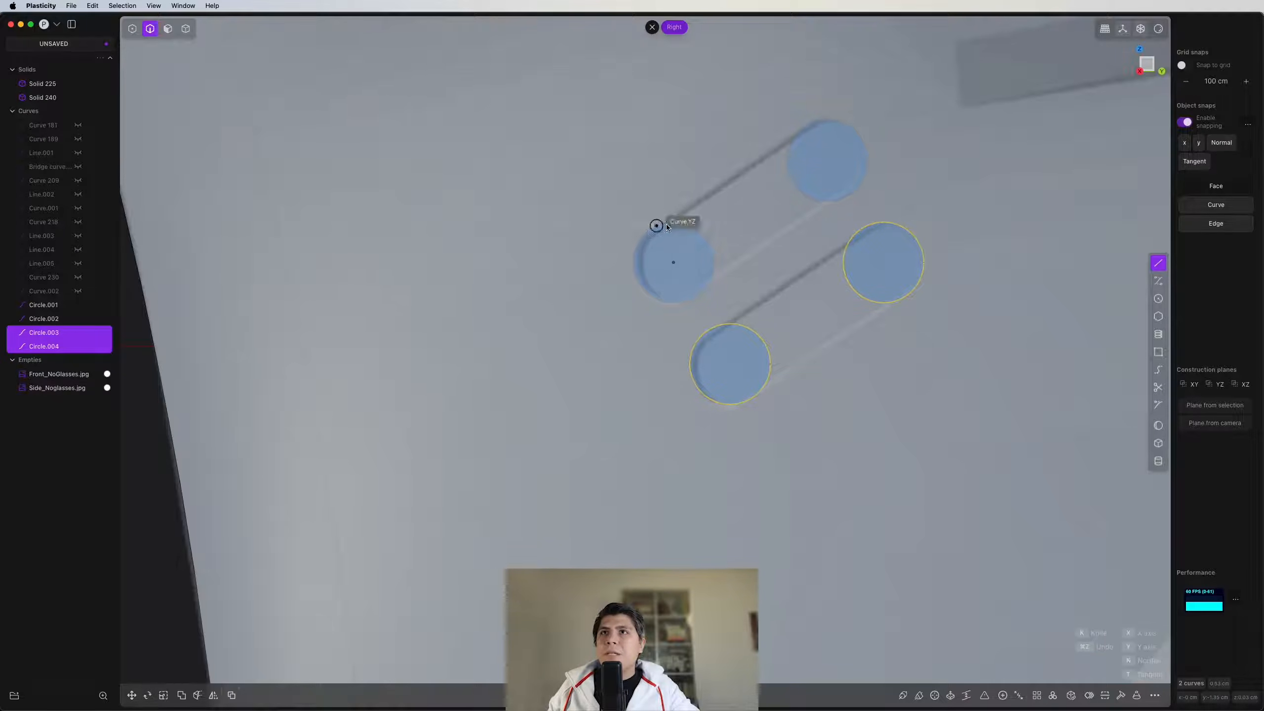
{"action": "left_click", "coordinate": [804, 132]}
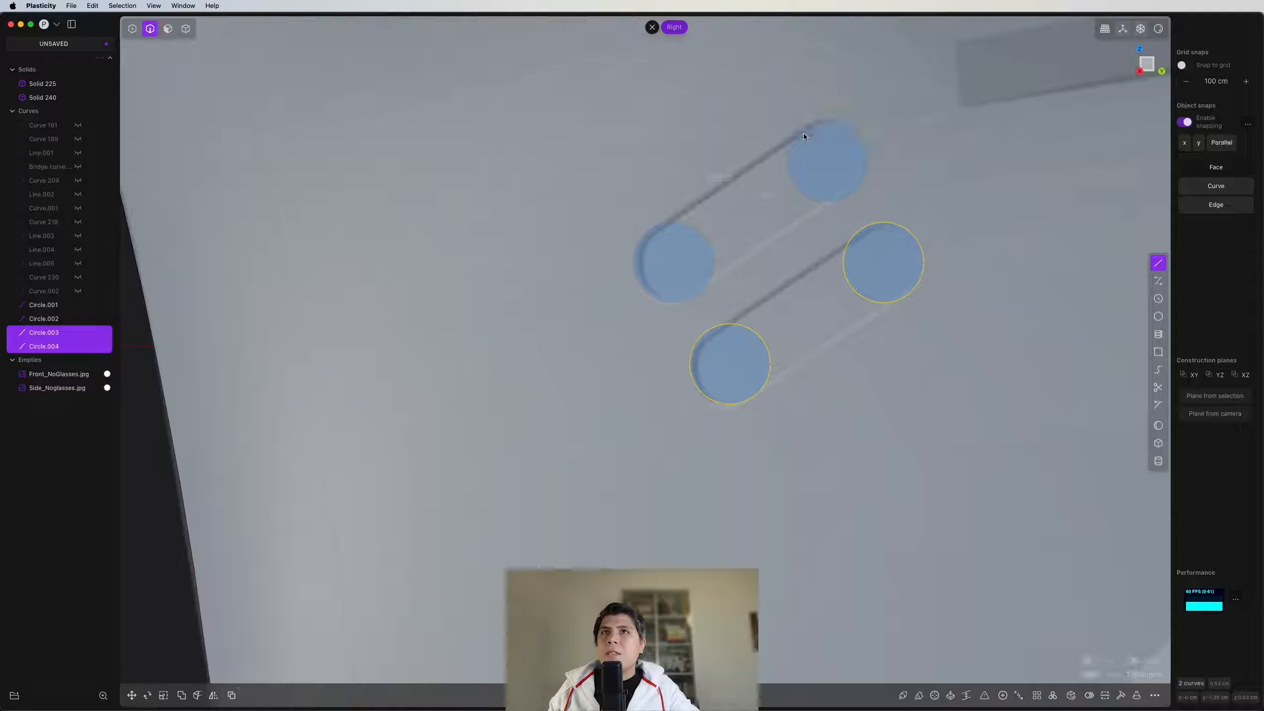
{"action": "key", "text": "shift+a"}
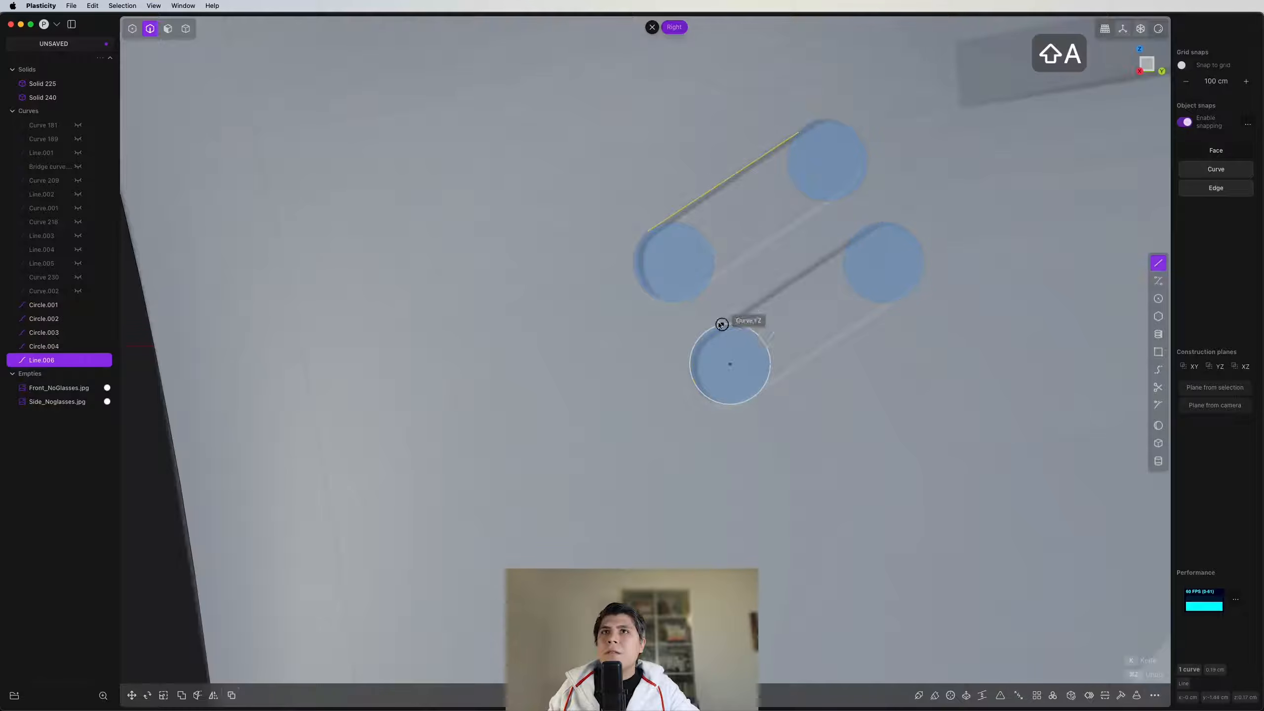
{"action": "left_click", "coordinate": [692, 298]}
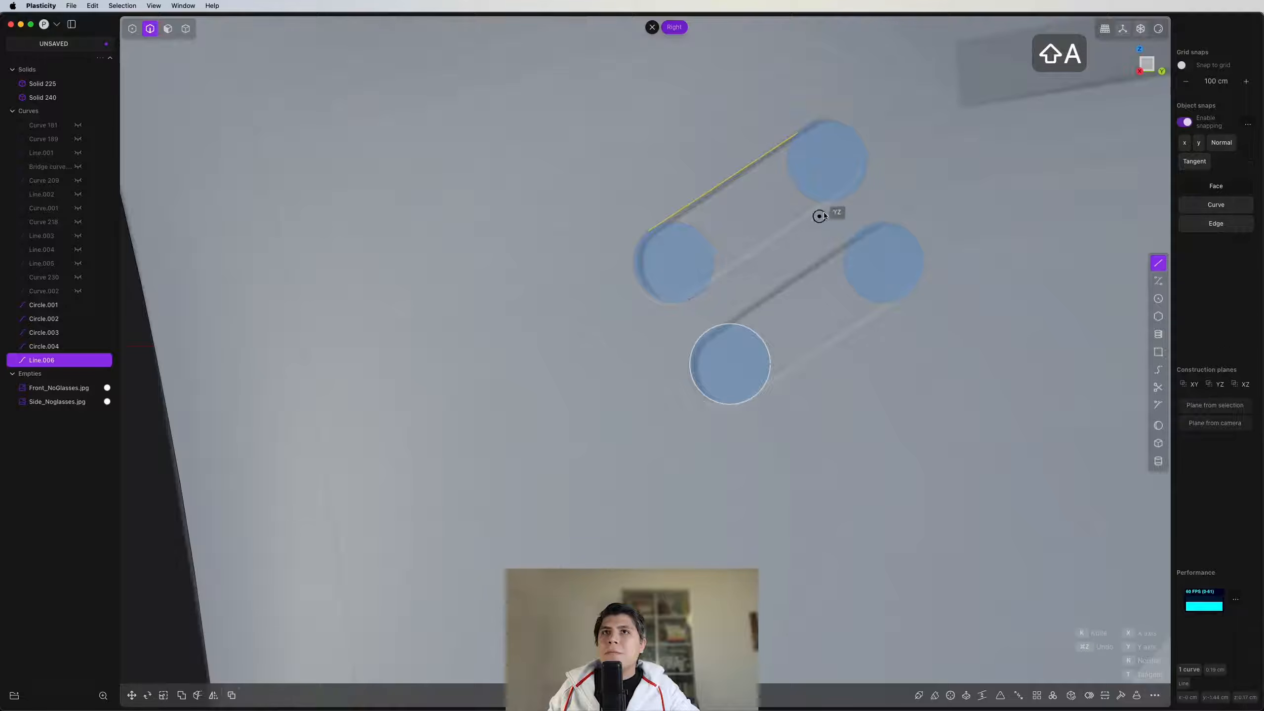
{"action": "left_click", "coordinate": [847, 198]}
Step: Draw two straight lines tangent to both end circles to form the lower cheek slot's sides
{"action": "key", "text": "shift+a"}
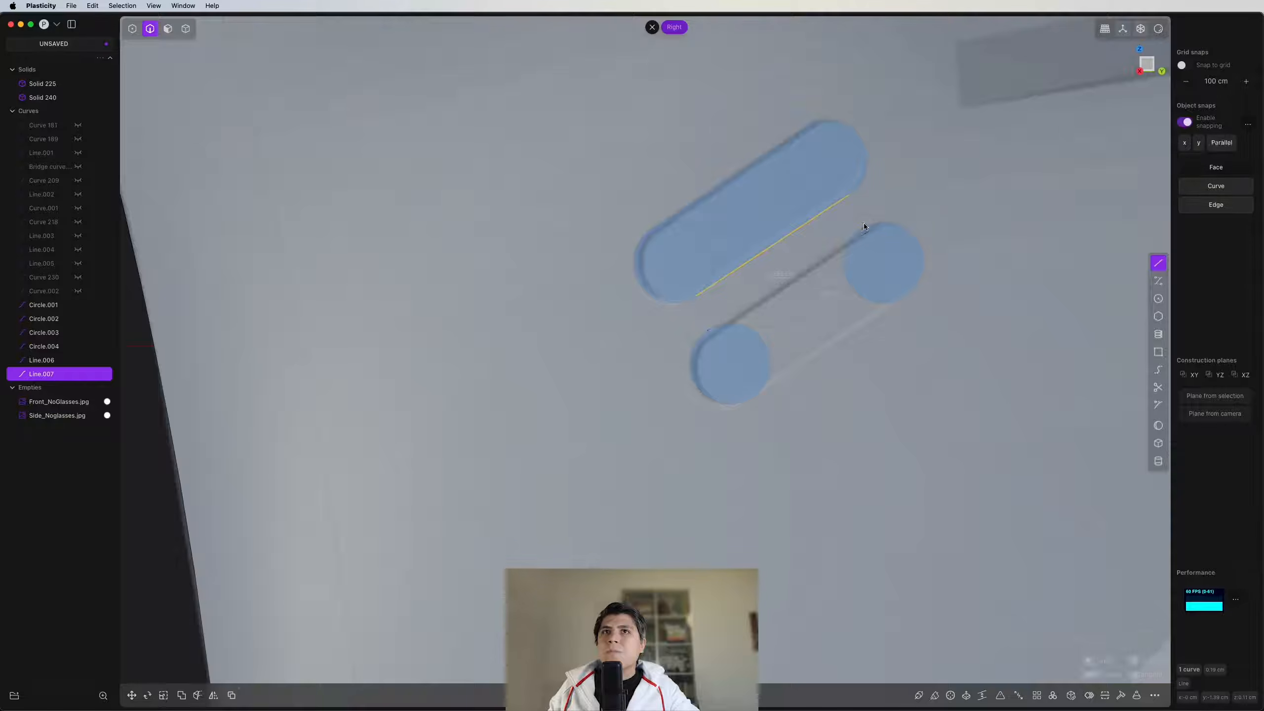
{"action": "left_click", "coordinate": [864, 227]}
{"action": "key", "text": "shift+a"}
{"action": "left_click", "coordinate": [754, 396]}
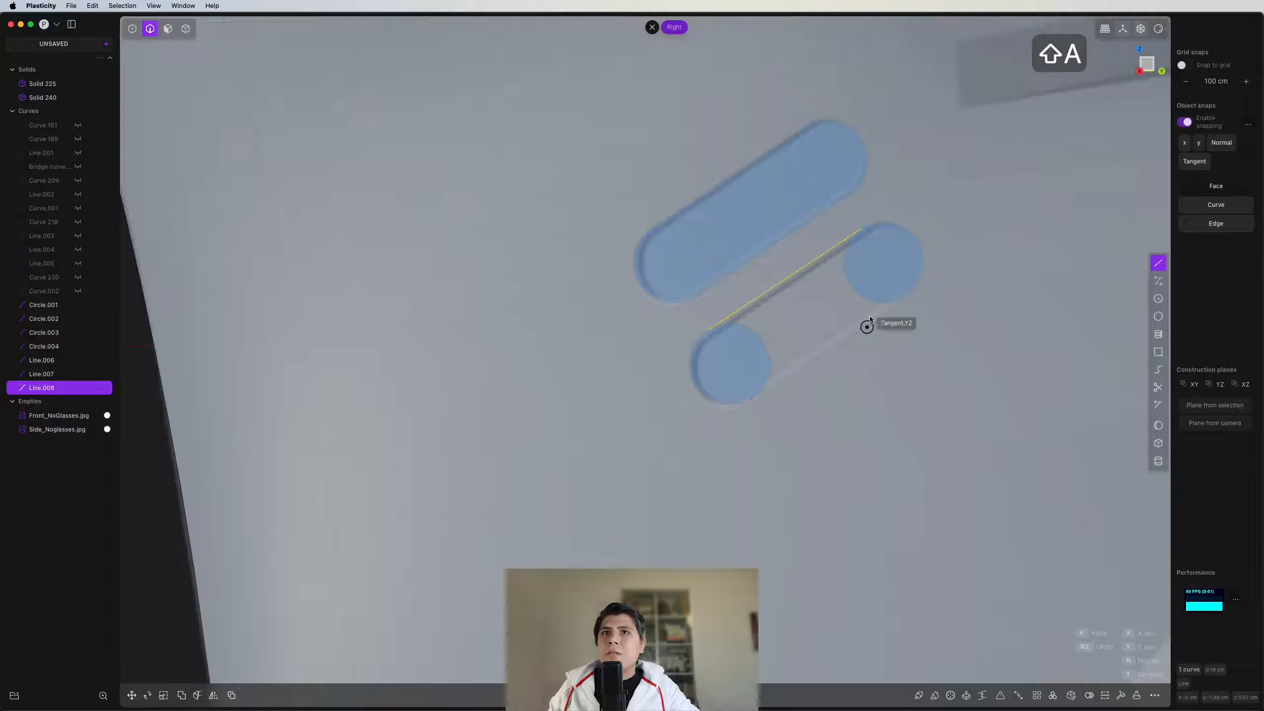
{"action": "left_click", "coordinate": [906, 296]}
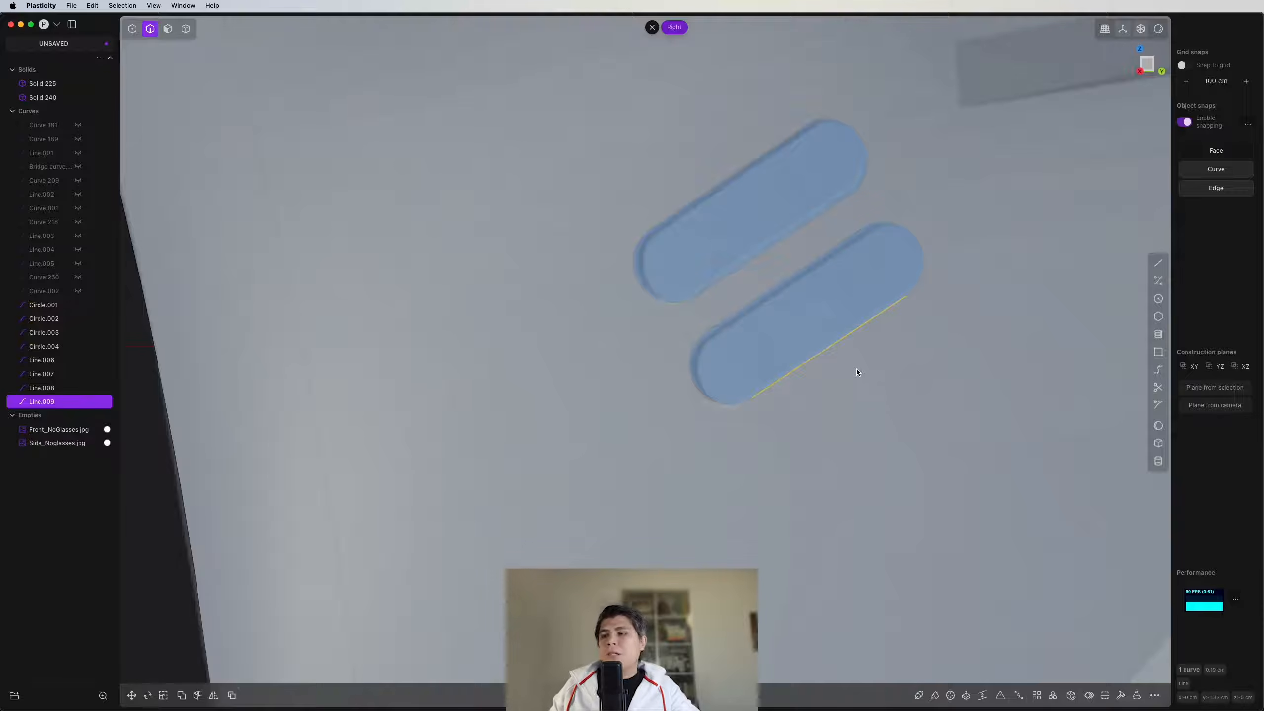
Step: Trim away the inner arcs of the end circles to leave clean slot outlines
{"action": "key", "text": "t"}
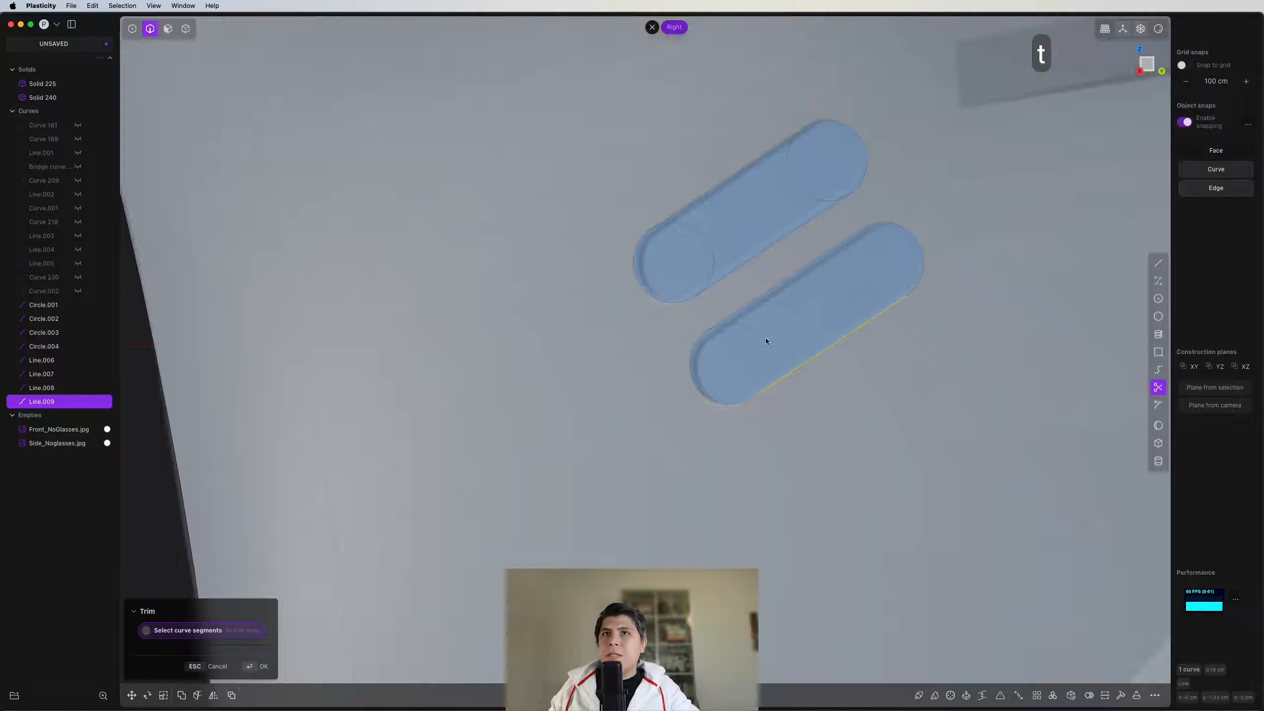
{"action": "left_click", "coordinate": [788, 166]}
{"action": "left_click", "coordinate": [703, 232]}
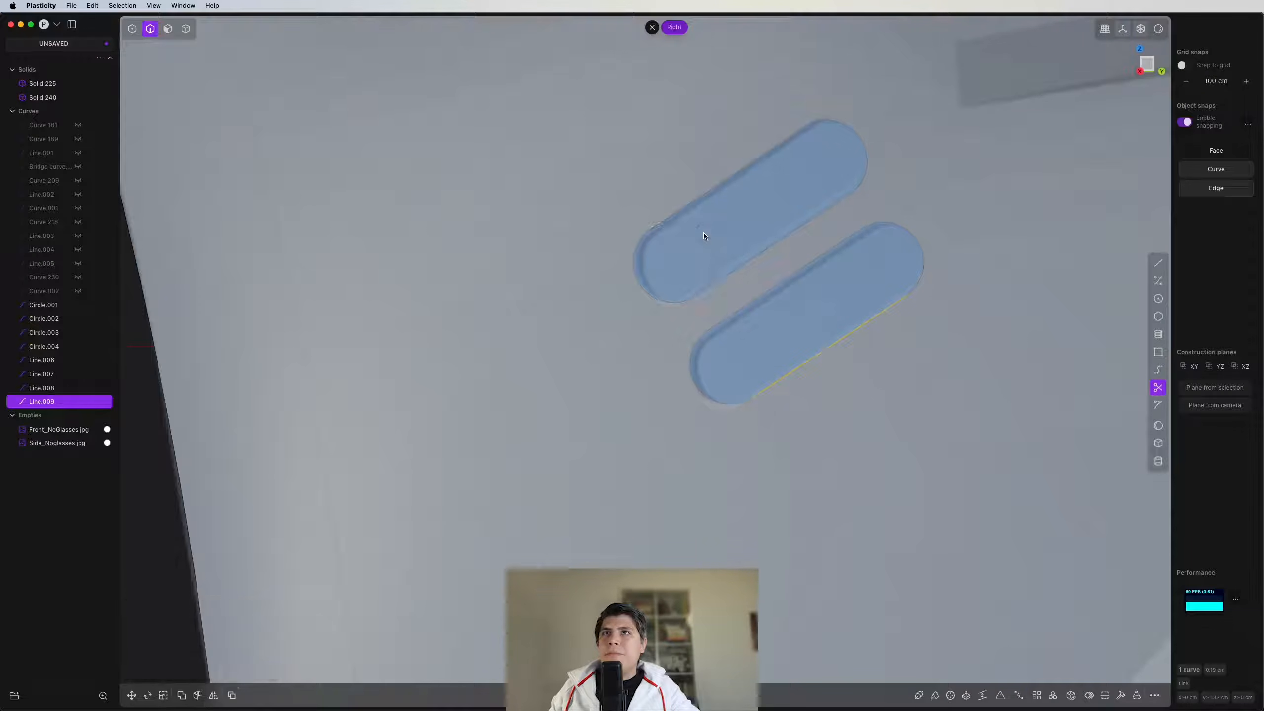
Step: Select all eight slot outline curves and imprint them onto the main mask solid
{"action": "key", "text": "2"}
{"action": "left_click_drag", "start_coordinate": [951, 106], "coordinate": [546, 459]}
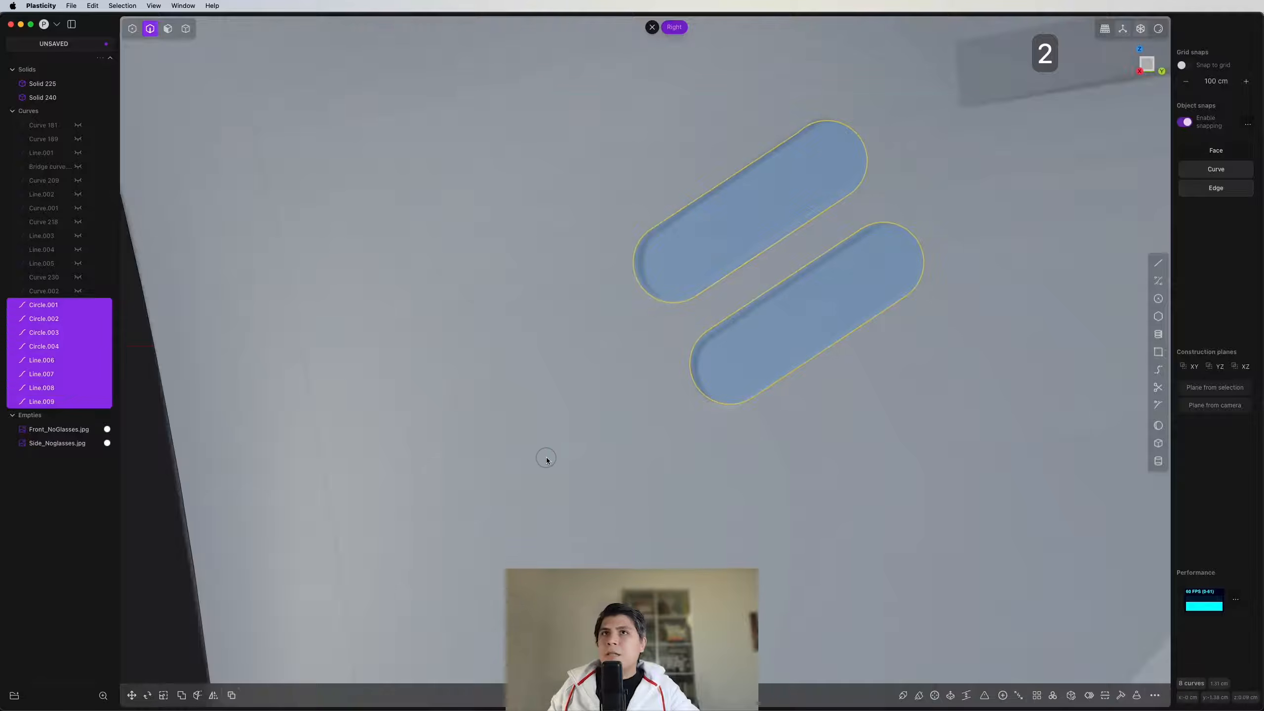
{"action": "key", "text": "shift+i"}
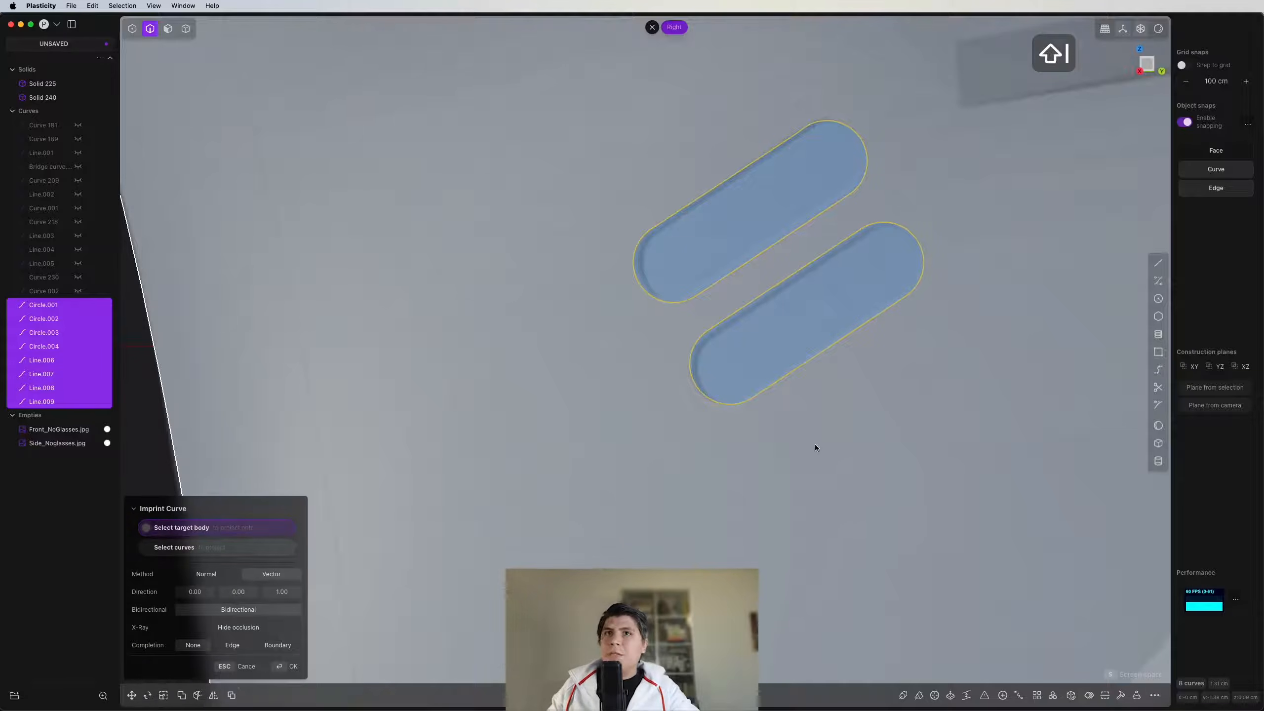
{"action": "left_click", "coordinate": [831, 442]}
{"action": "scroll", "coordinate": [687, 406], "scroll_direction": "down", "scroll_amount": 4}
{"action": "right_click", "coordinate": [687, 396]}
{"action": "scroll", "coordinate": [683, 396], "scroll_direction": "down", "scroll_amount": 4}
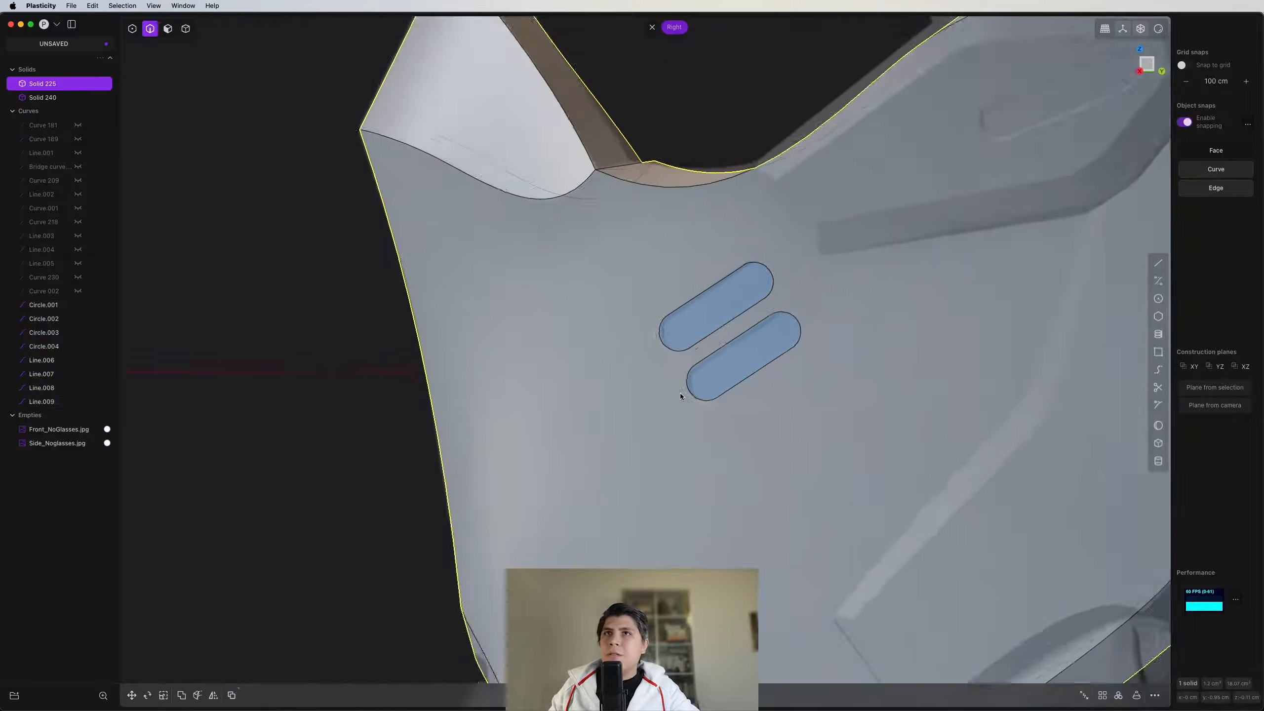
{"action": "middle_click_drag", "start_coordinate": [681, 396], "coordinate": [530, 401]}
{"action": "scroll", "coordinate": [530, 401], "scroll_direction": "down", "scroll_amount": 5}
{"action": "scroll", "coordinate": [700, 404], "scroll_direction": "up", "scroll_amount": 6}
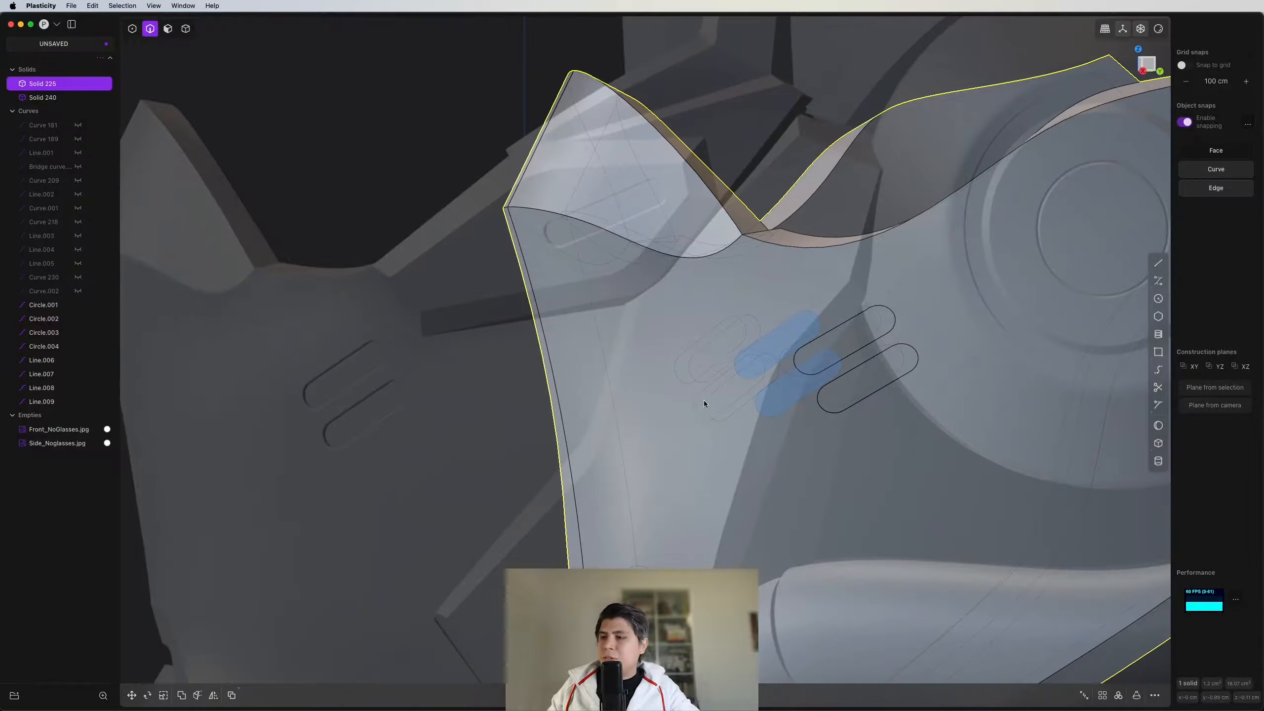
Step: Select the imprinted cheek slot faces on both sides of the mask and offset them inward to recess the slots
{"action": "key", "text": "3"}
{"action": "left_click", "coordinate": [863, 326]}
{"action": "key", "text": "o"}
{"action": "left_click", "coordinate": [879, 373], "text": "shift"}
{"action": "middle_click_drag", "start_coordinate": [671, 411], "coordinate": [935, 418]}
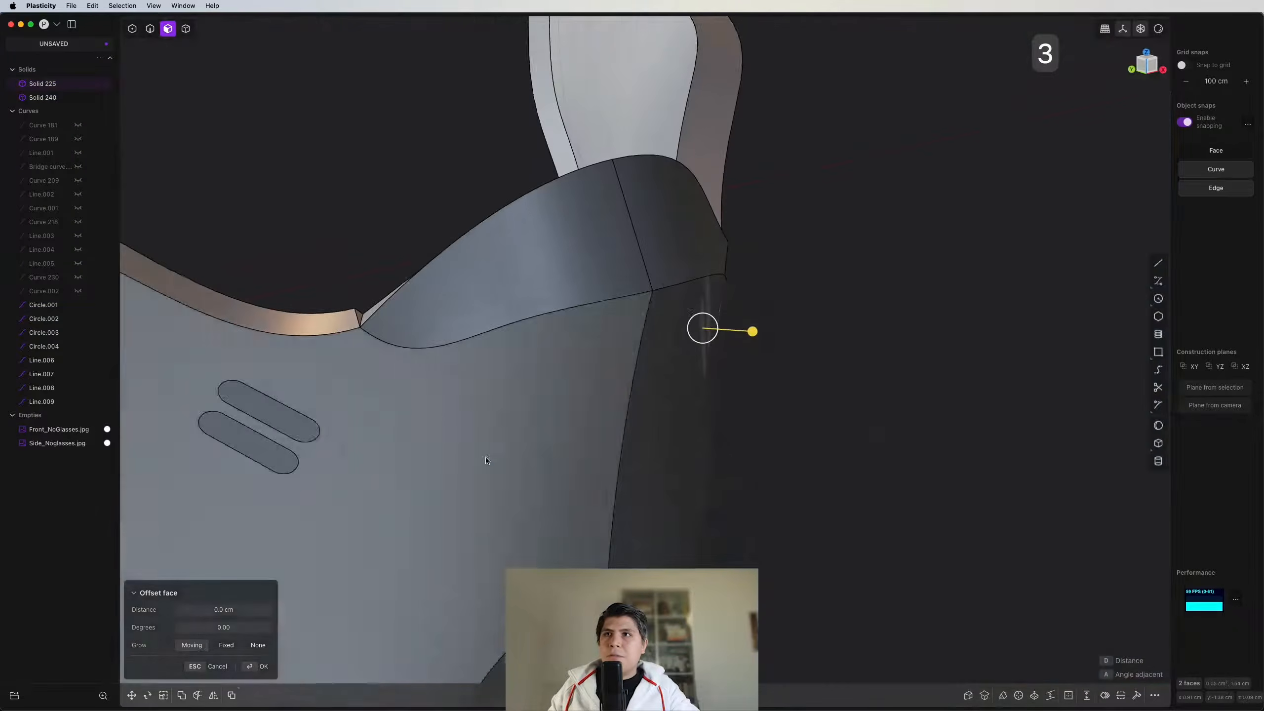
{"action": "middle_click_drag", "start_coordinate": [344, 418], "coordinate": [654, 350], "text": "shift"}
{"action": "left_click", "coordinate": [595, 348], "text": "shift"}
{"action": "left_click", "coordinate": [570, 381], "text": "shift"}
{"action": "middle_click_drag", "start_coordinate": [571, 384], "coordinate": [576, 443]}
{"action": "left_click_drag", "start_coordinate": [546, 405], "coordinate": [551, 403]}
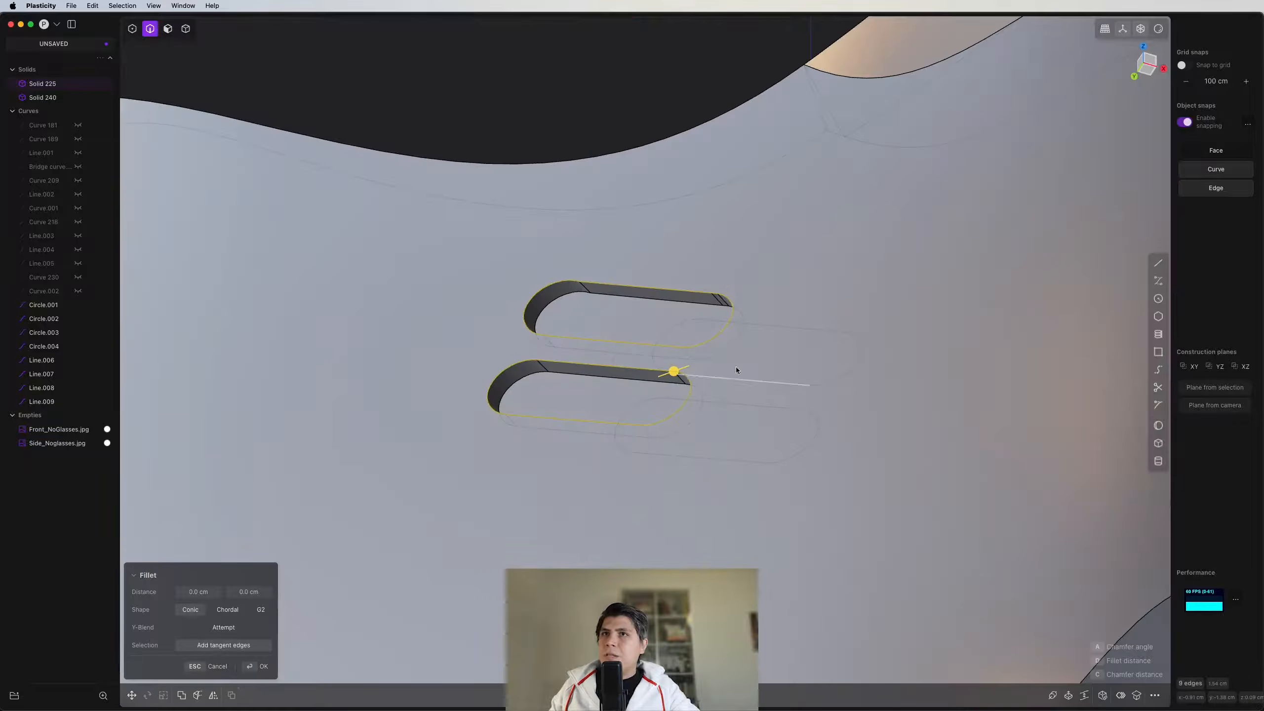
Step: Select the outer rim edges of the recessed cheek slots and bevel them slightly with the Fillet command
{"action": "scroll", "coordinate": [736, 368], "scroll_direction": "down", "scroll_amount": 8}
{"action": "middle_click_drag", "start_coordinate": [736, 368], "coordinate": [553, 239]}
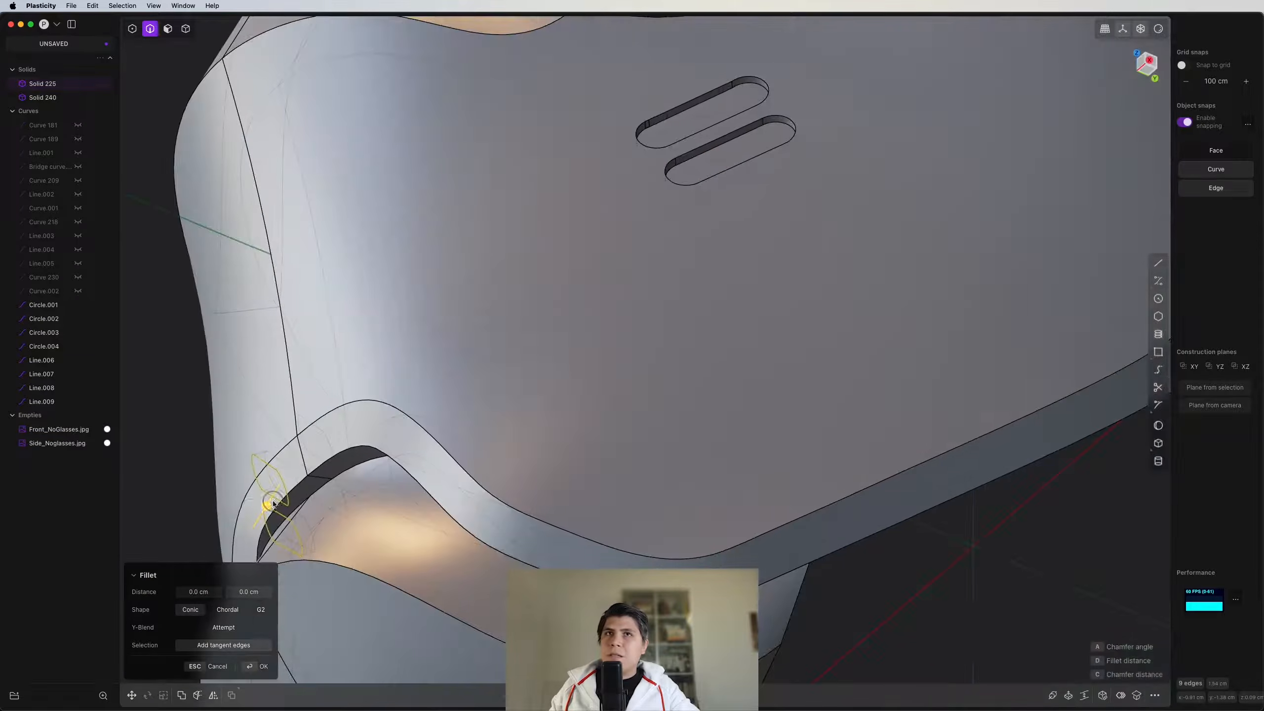
{"action": "middle_click_drag", "start_coordinate": [684, 184], "coordinate": [721, 286], "text": "shift"}
{"action": "scroll", "coordinate": [741, 199], "scroll_direction": "up", "scroll_amount": 4}
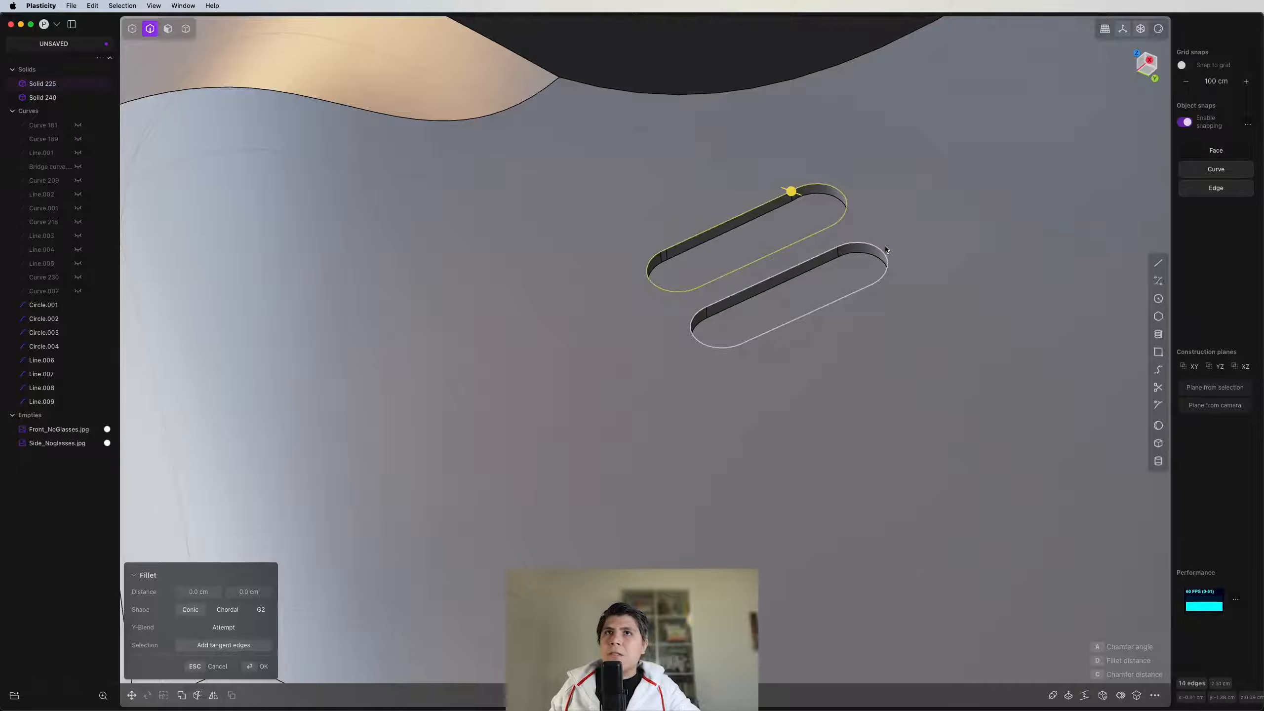
{"action": "left_click", "coordinate": [838, 249]}
{"action": "scroll", "coordinate": [861, 261], "scroll_direction": "up", "scroll_amount": 4}
{"action": "left_click_drag", "start_coordinate": [825, 238], "coordinate": [824, 240]}
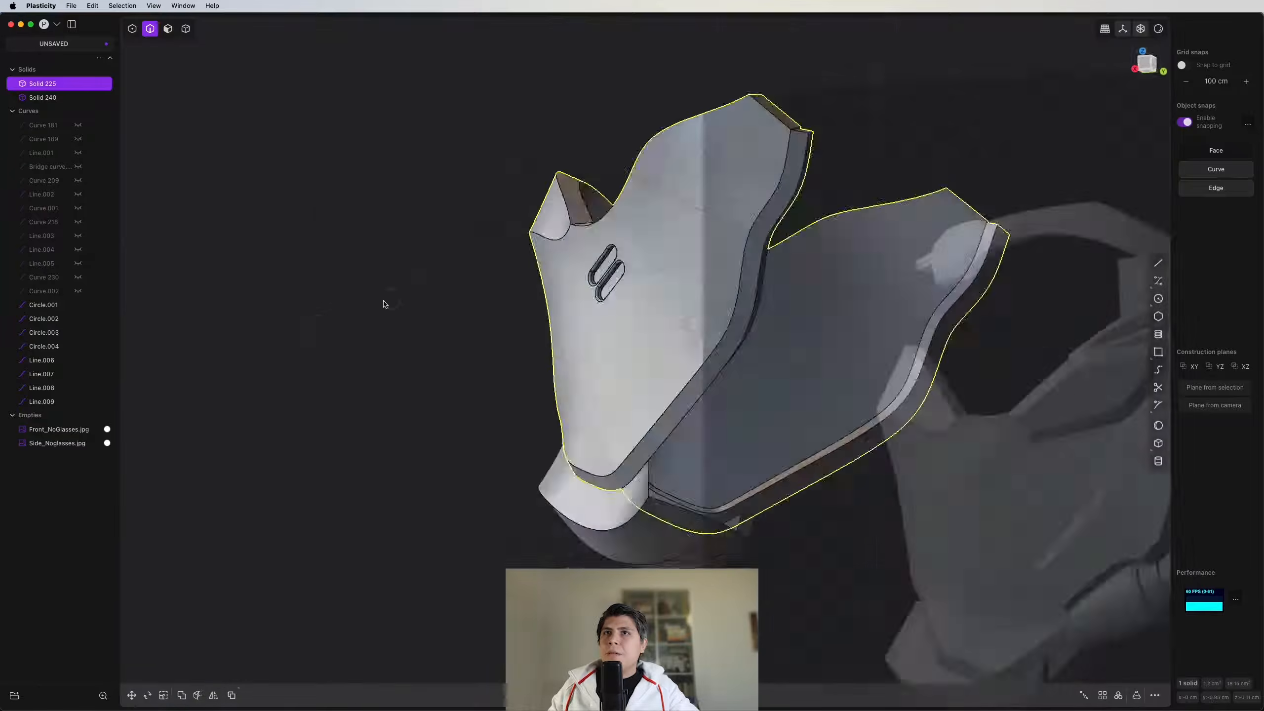
Step: Delete the leftover slot sketch curves, from Circle.001 through Line.009
{"action": "middle_click_drag", "start_coordinate": [383, 302], "coordinate": [346, 413]}
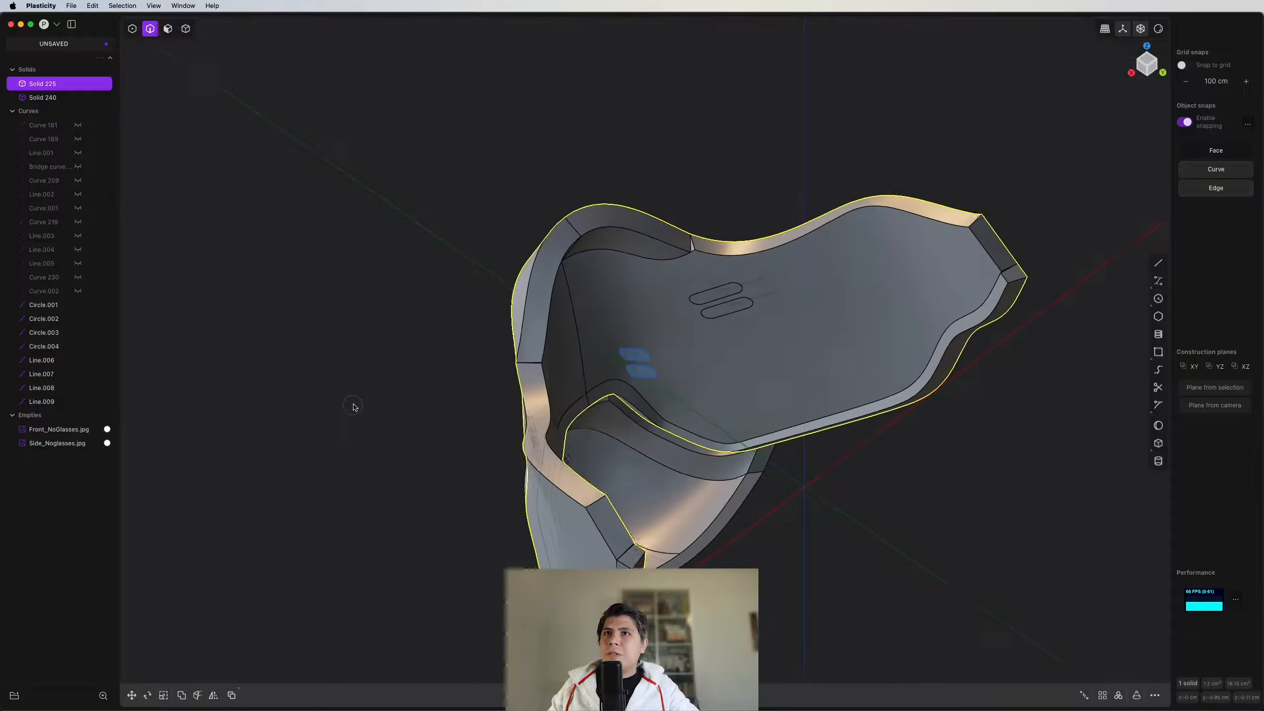
{"action": "left_click", "coordinate": [43, 305]}
{"action": "left_click", "coordinate": [42, 398], "text": "shift"}
{"action": "key", "text": "x"}
Step: In the right view, draw a straight line along the sloping top edge of the plate above the ear disc
{"action": "key", "text": "KP_1"}
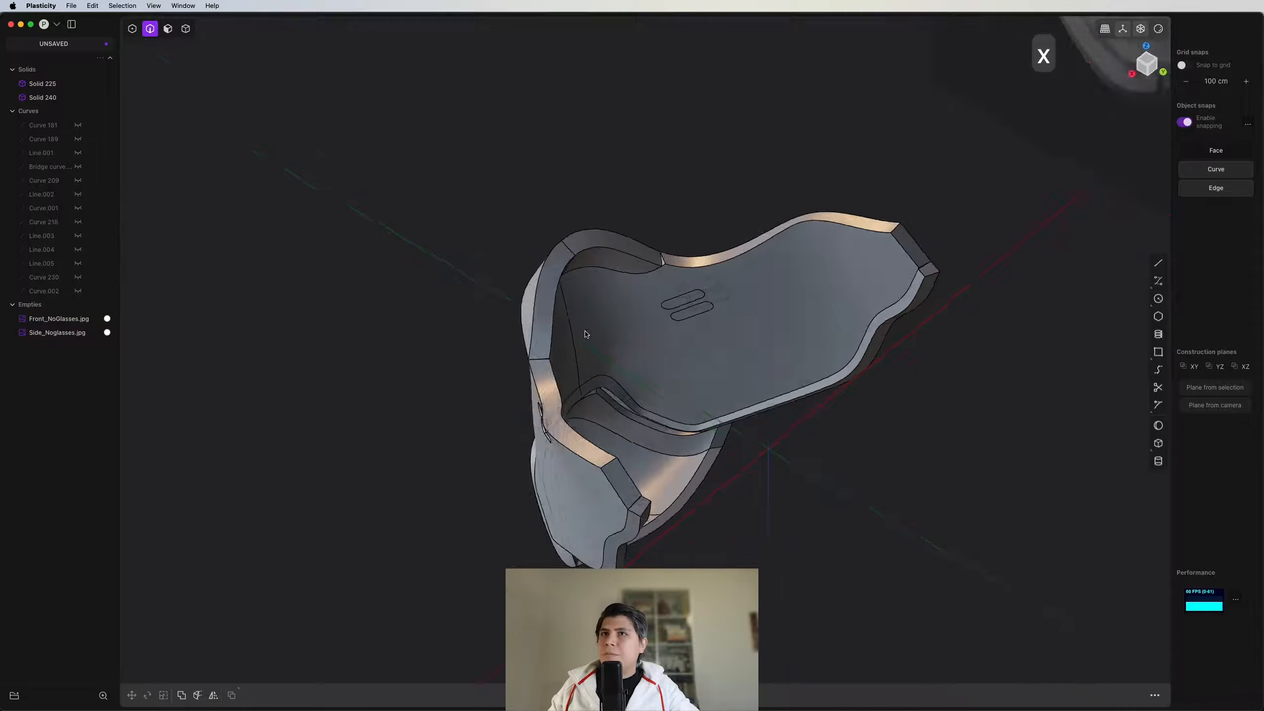
{"action": "scroll", "coordinate": [587, 285], "scroll_direction": "up", "scroll_amount": 3}
{"action": "scroll", "coordinate": [600, 260], "scroll_direction": "down", "scroll_amount": 1}
{"action": "middle_click_drag", "start_coordinate": [599, 260], "coordinate": [555, 306], "text": "shift"}
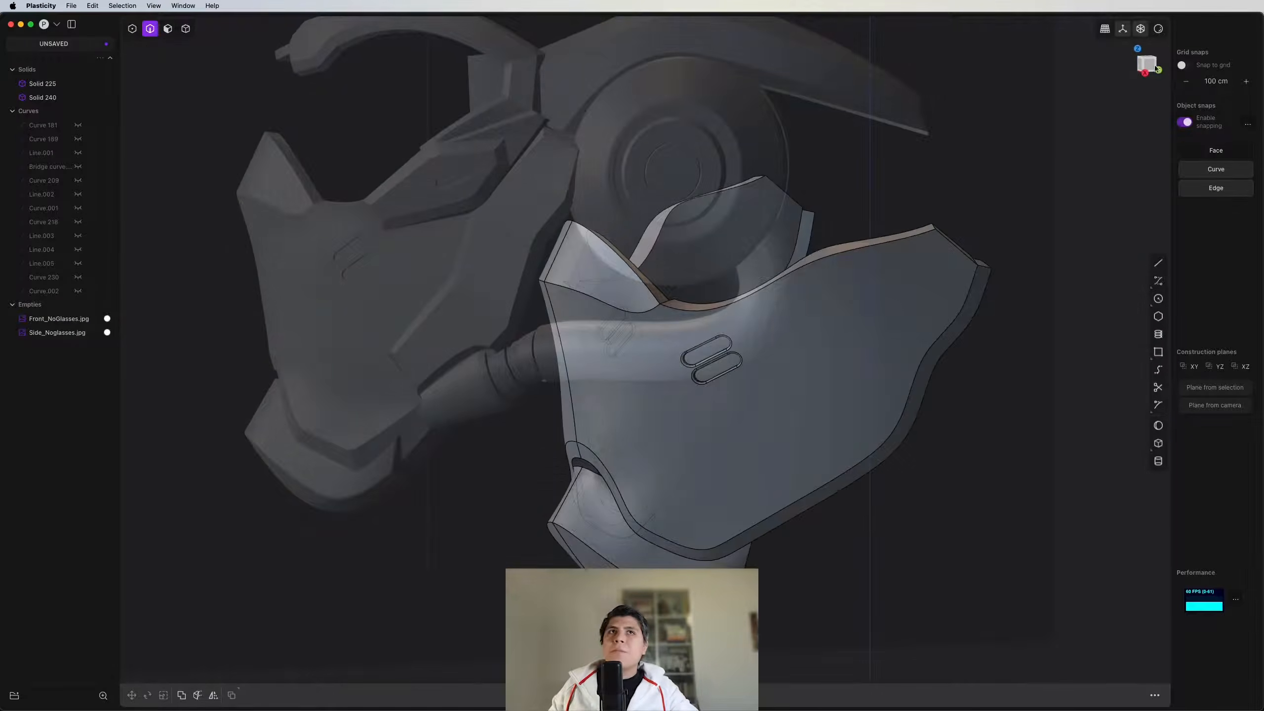
{"action": "left_click", "coordinate": [1146, 70]}
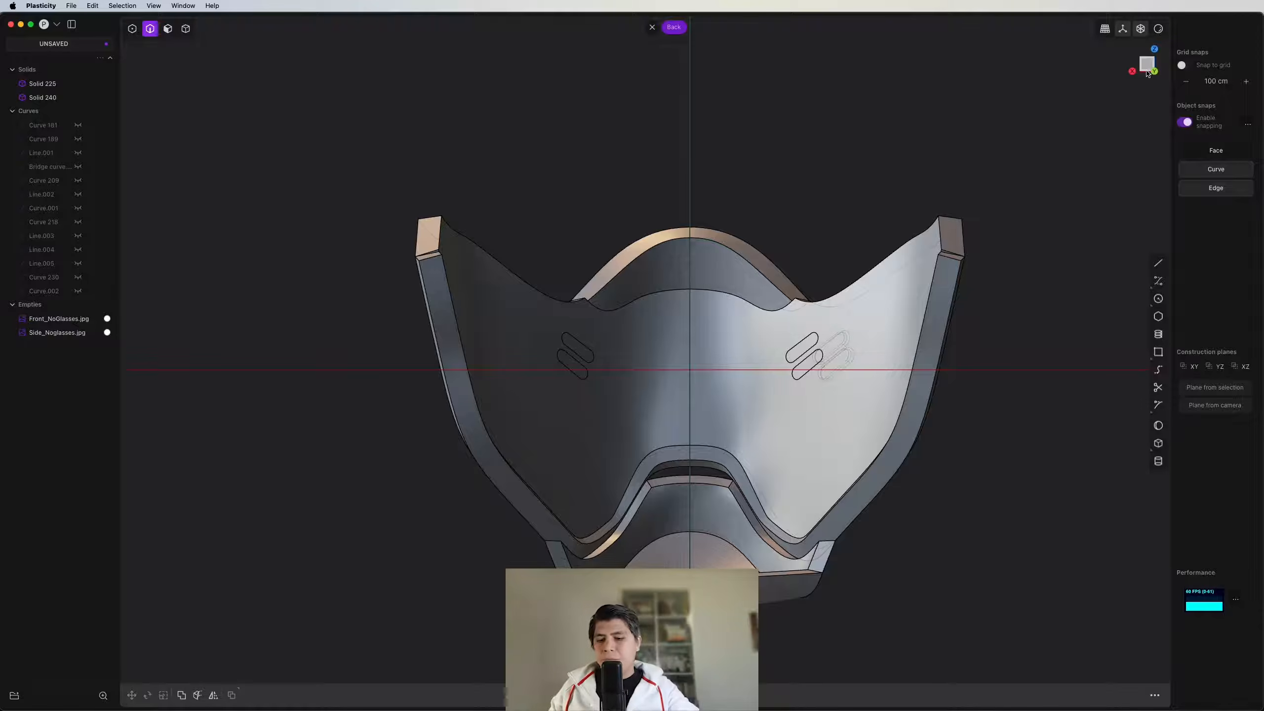
{"action": "left_click", "coordinate": [1147, 73]}
{"action": "scroll", "coordinate": [779, 241], "scroll_direction": "up", "scroll_amount": 5}
{"action": "key", "text": "ctrl+super+c"}
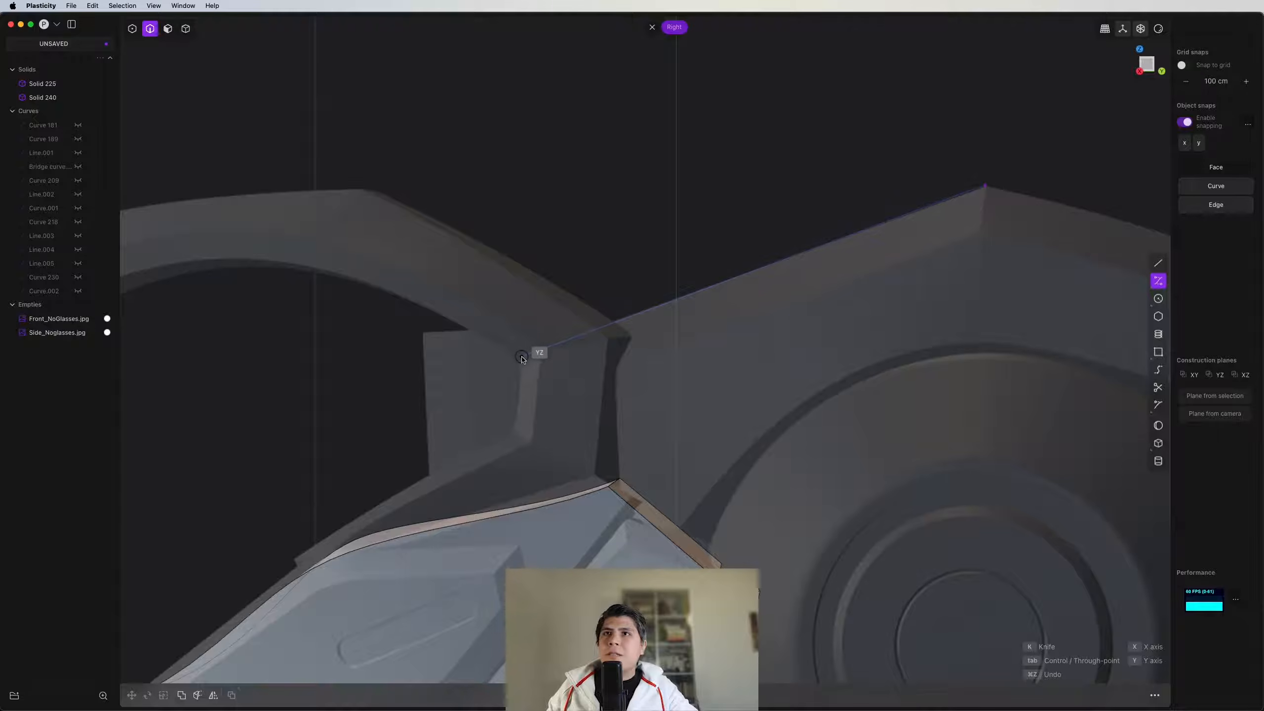
{"action": "left_click", "coordinate": [554, 345]}
Step: In the front view, draw a slanted line from the side plate's top corner down to the height of the first line's lower end
{"action": "key", "text": "1"}
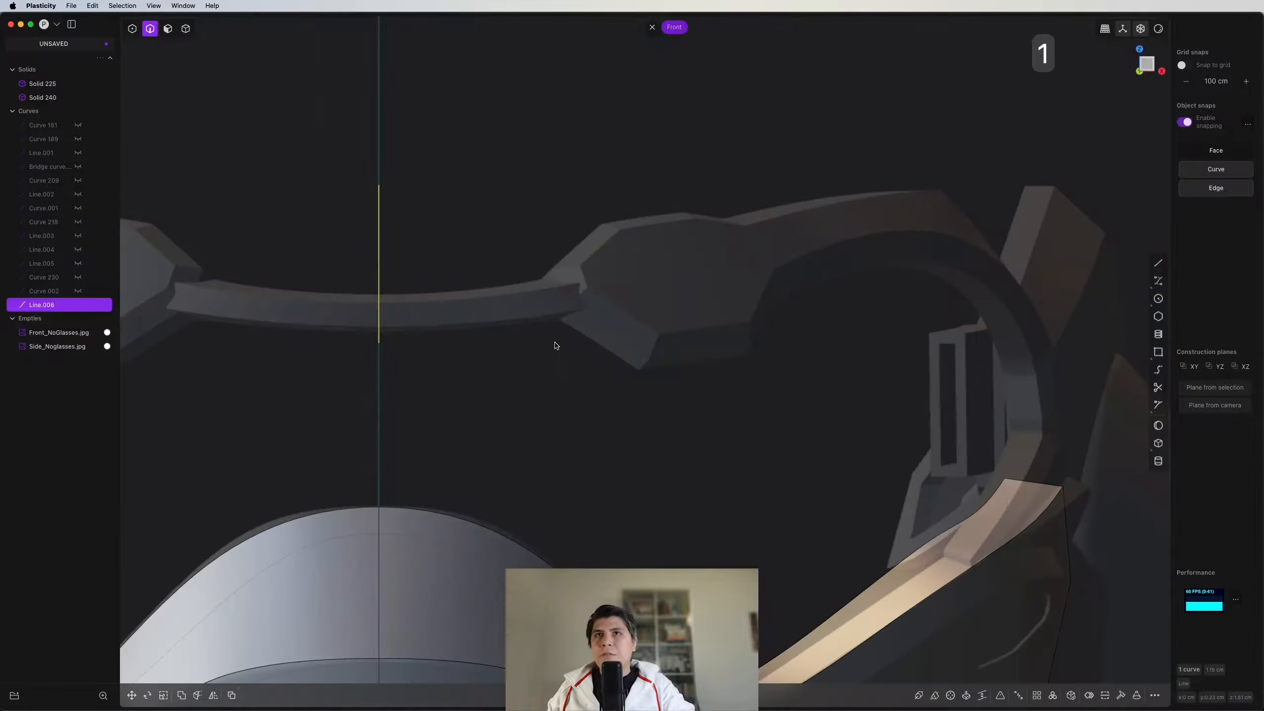
{"action": "scroll", "coordinate": [589, 350], "scroll_direction": "up", "scroll_amount": 3}
{"action": "key", "text": "ctrl+super+c"}
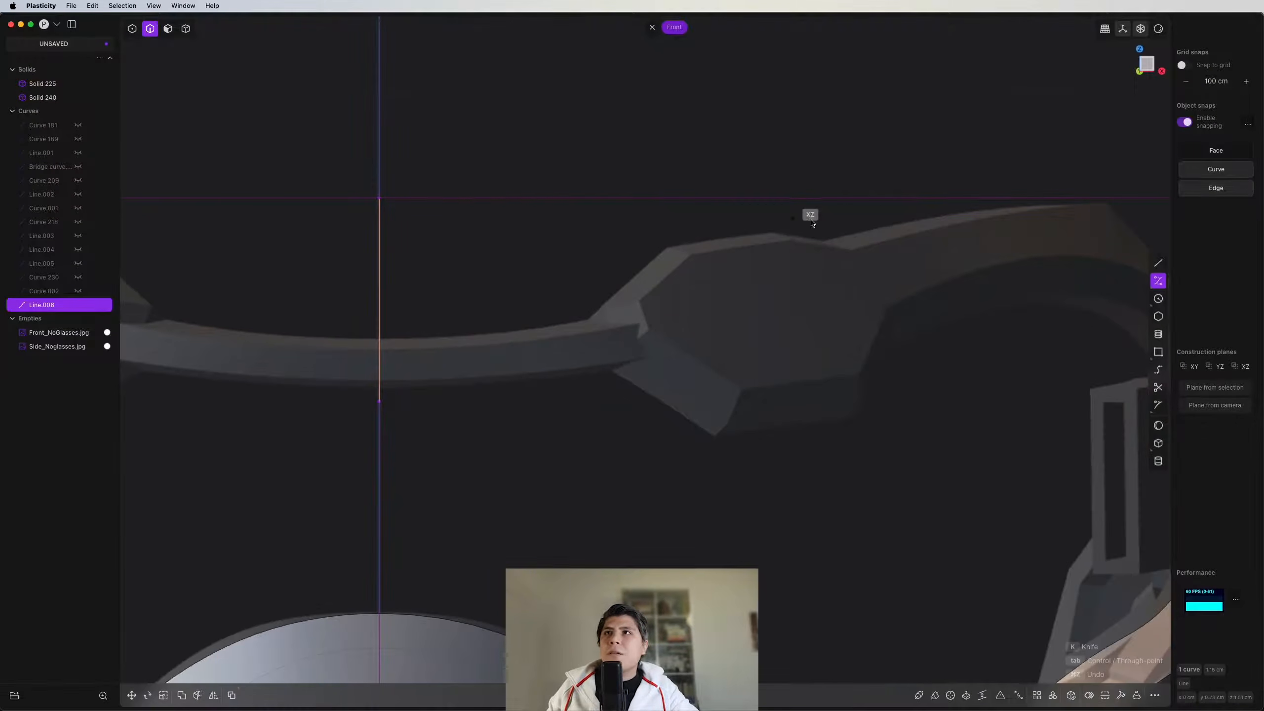
{"action": "middle_click_drag", "start_coordinate": [845, 223], "coordinate": [524, 242], "text": "shift"}
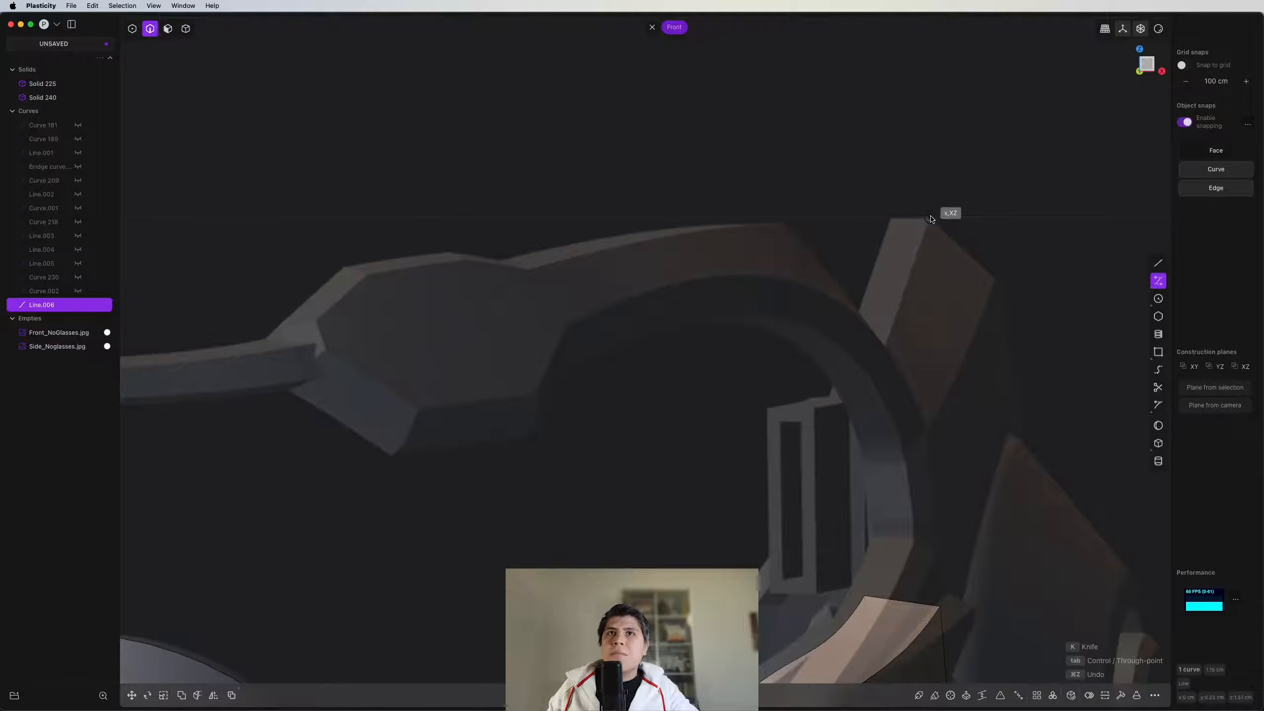
{"action": "left_click", "coordinate": [931, 218]}
{"action": "middle_click_drag", "start_coordinate": [683, 494], "coordinate": [913, 354], "text": "shift"}
{"action": "scroll", "coordinate": [914, 354], "scroll_direction": "down", "scroll_amount": 3}
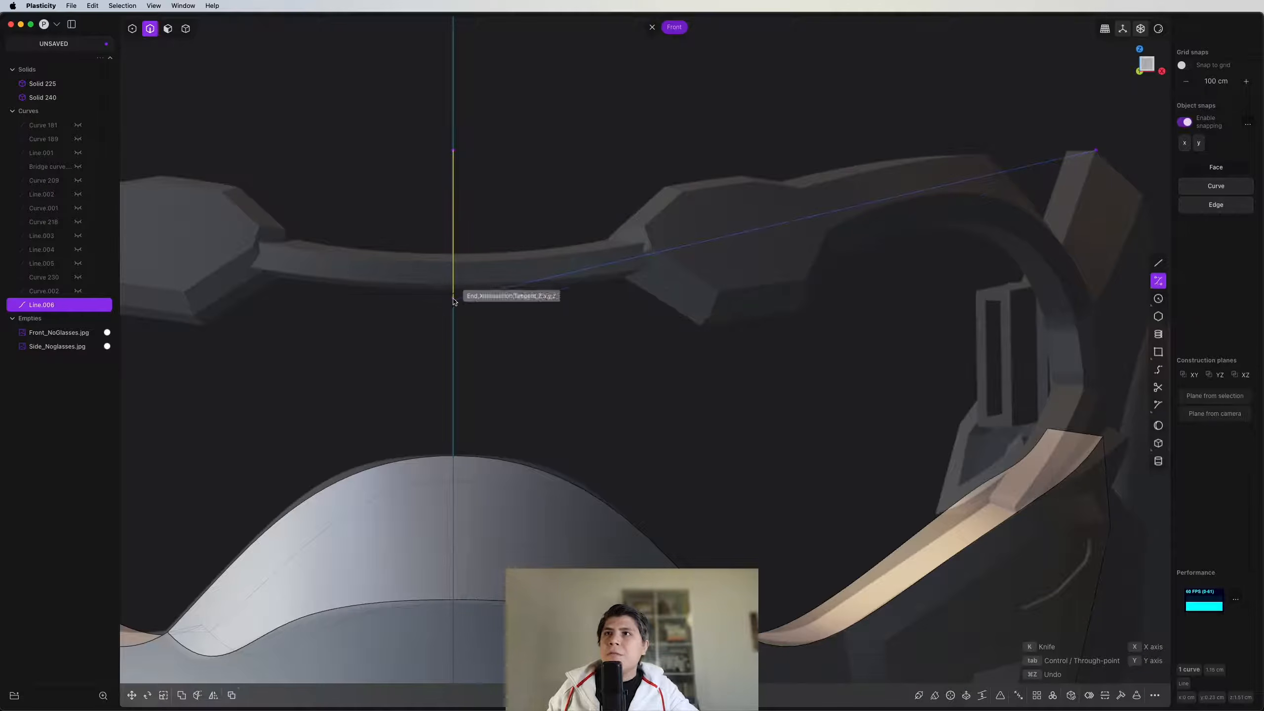
{"action": "scroll", "coordinate": [544, 361], "scroll_direction": "up", "scroll_amount": 6}
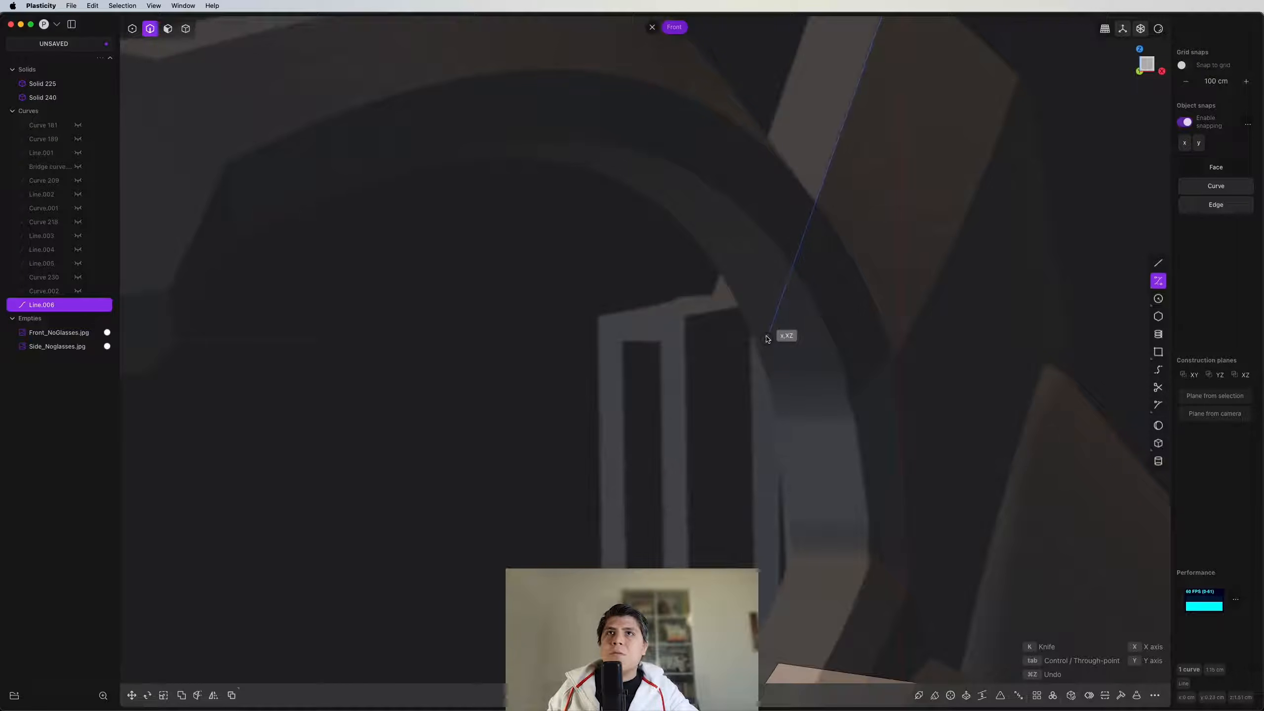
Step: Select the side-view and front-view lines and combine them into a single 3D curve
{"action": "left_click", "coordinate": [392, 294], "text": "shift"}
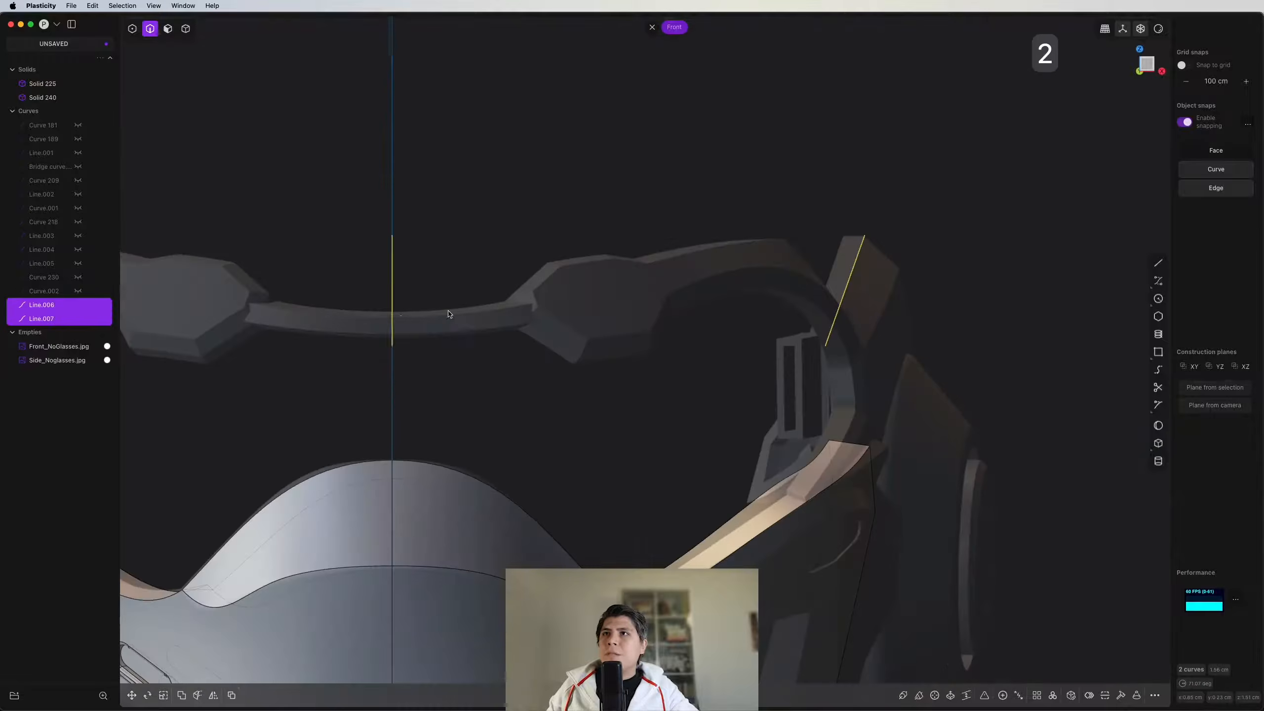
{"action": "scroll", "coordinate": [490, 309], "scroll_direction": "down", "scroll_amount": 4}
{"action": "key", "text": "shift+super+x"}
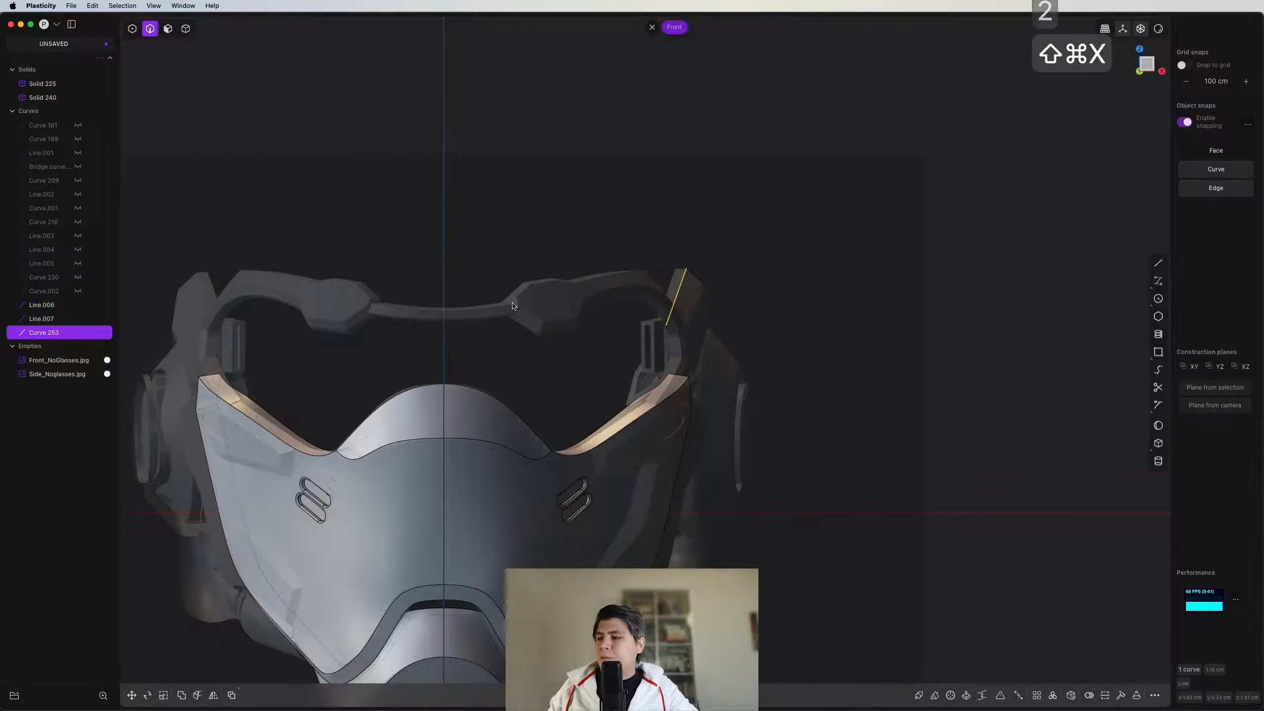
{"action": "middle_click_drag", "start_coordinate": [492, 309], "coordinate": [680, 254]}
{"action": "scroll", "coordinate": [700, 296], "scroll_direction": "up", "scroll_amount": 3}
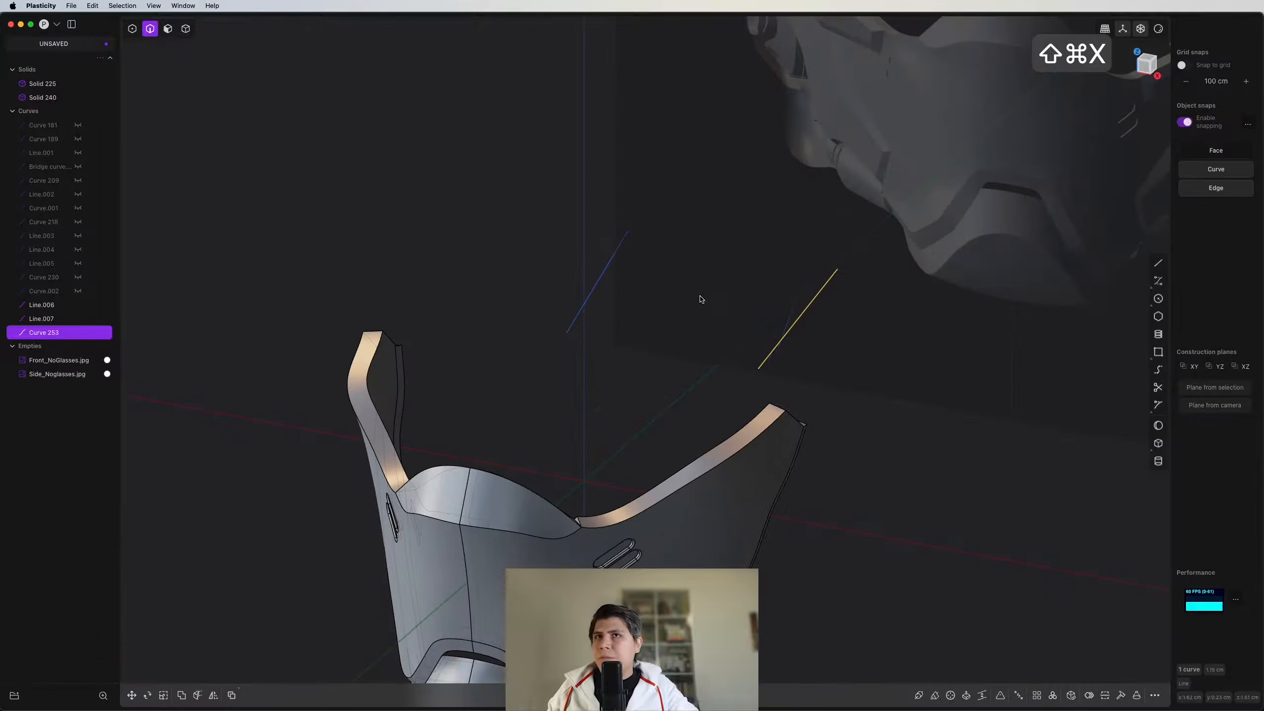
Step: Delete the side-view and front-view source lines, keeping the combined 3D curve
{"action": "left_click", "coordinate": [786, 307]}
{"action": "left_click", "coordinate": [617, 258], "text": "shift"}
{"action": "key", "text": "x"}
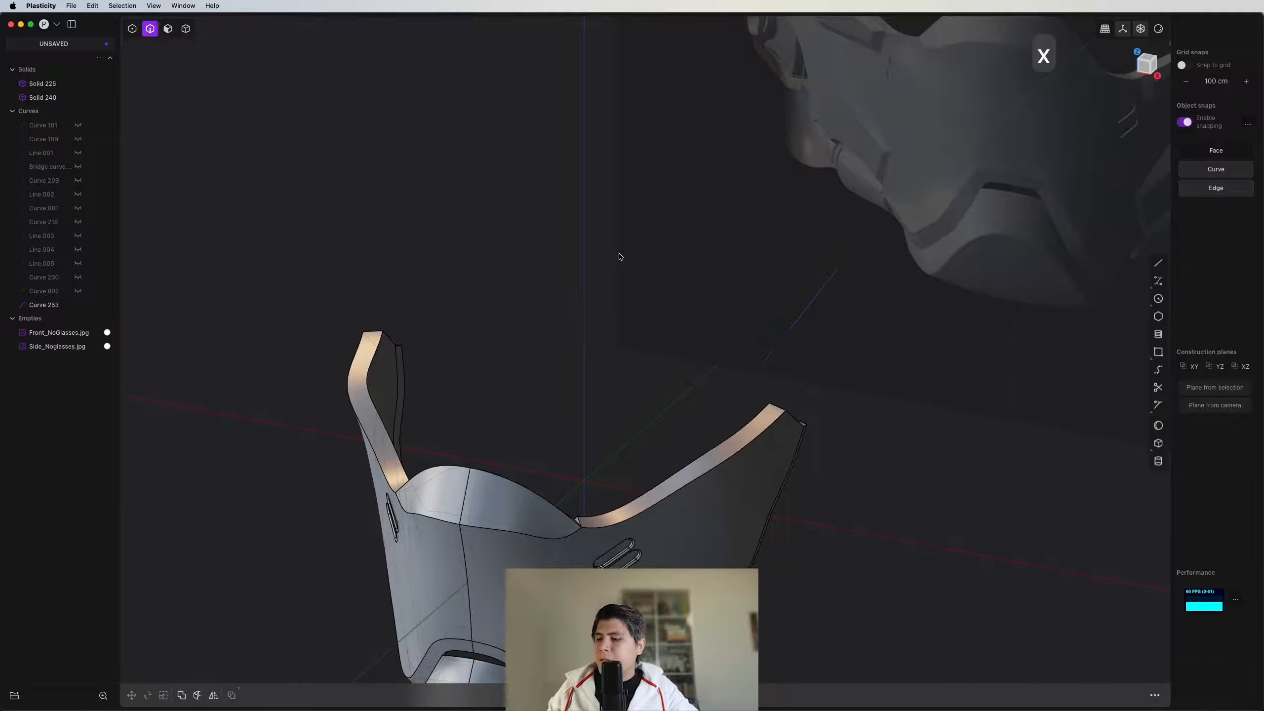
Step: In the right view, draw a second straight line just below the first, along the lower edge of the plate's sloping bevel
{"action": "middle_click_drag", "start_coordinate": [620, 258], "coordinate": [683, 259]}
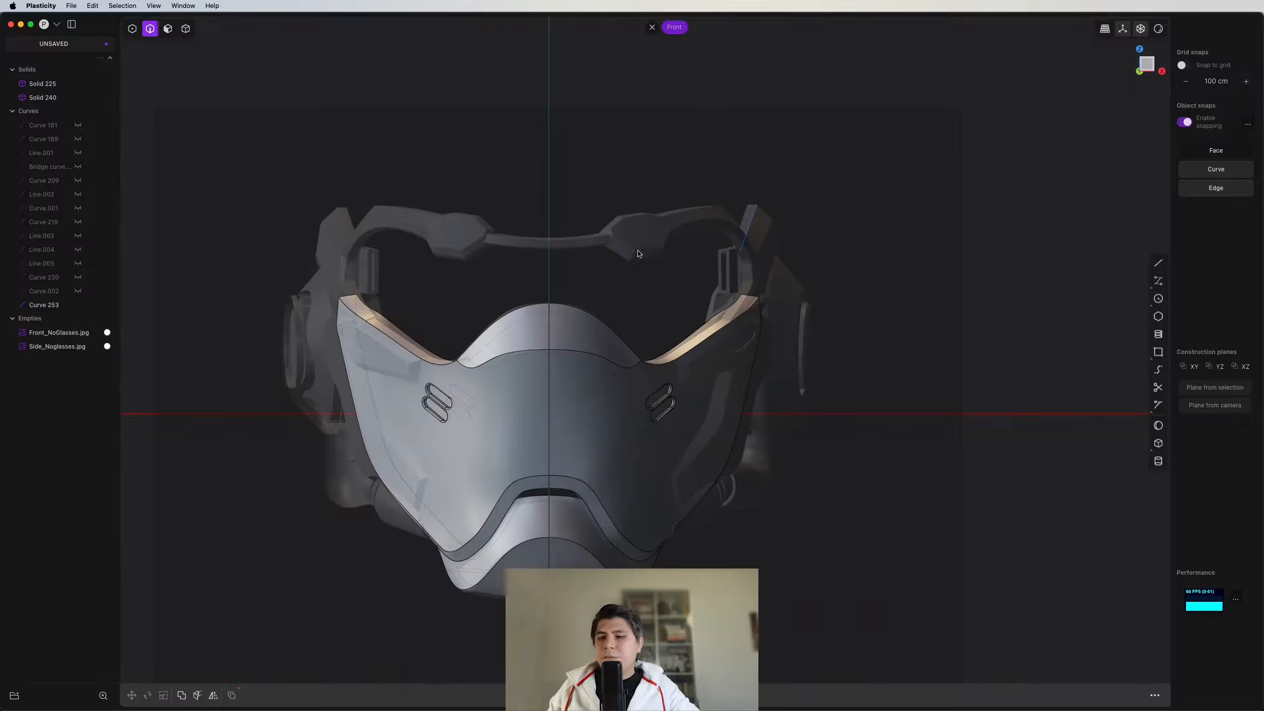
{"action": "key", "text": "3"}
{"action": "scroll", "coordinate": [737, 324], "scroll_direction": "up", "scroll_amount": 5}
{"action": "key", "text": "ctrl+super+c"}
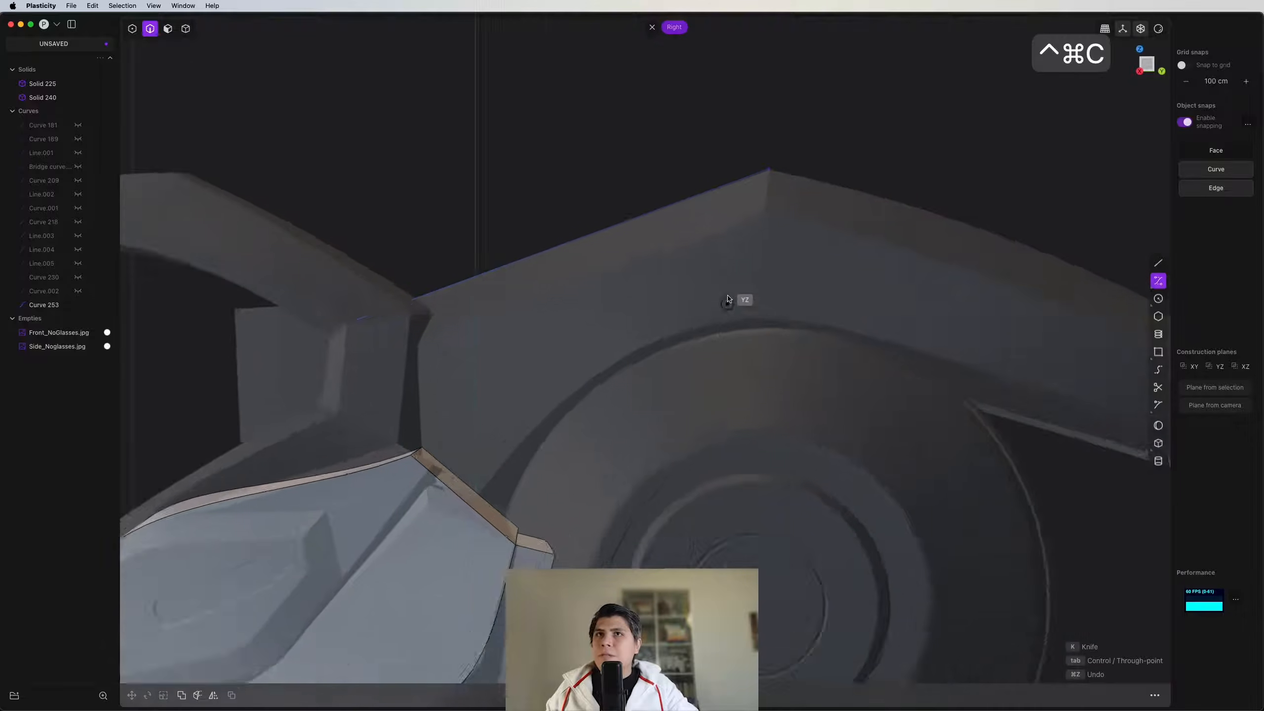
{"action": "scroll", "coordinate": [728, 299], "scroll_direction": "up", "scroll_amount": 1}
{"action": "middle_click_drag", "start_coordinate": [728, 299], "coordinate": [970, 261], "text": "shift"}
{"action": "left_click", "coordinate": [1013, 170]}
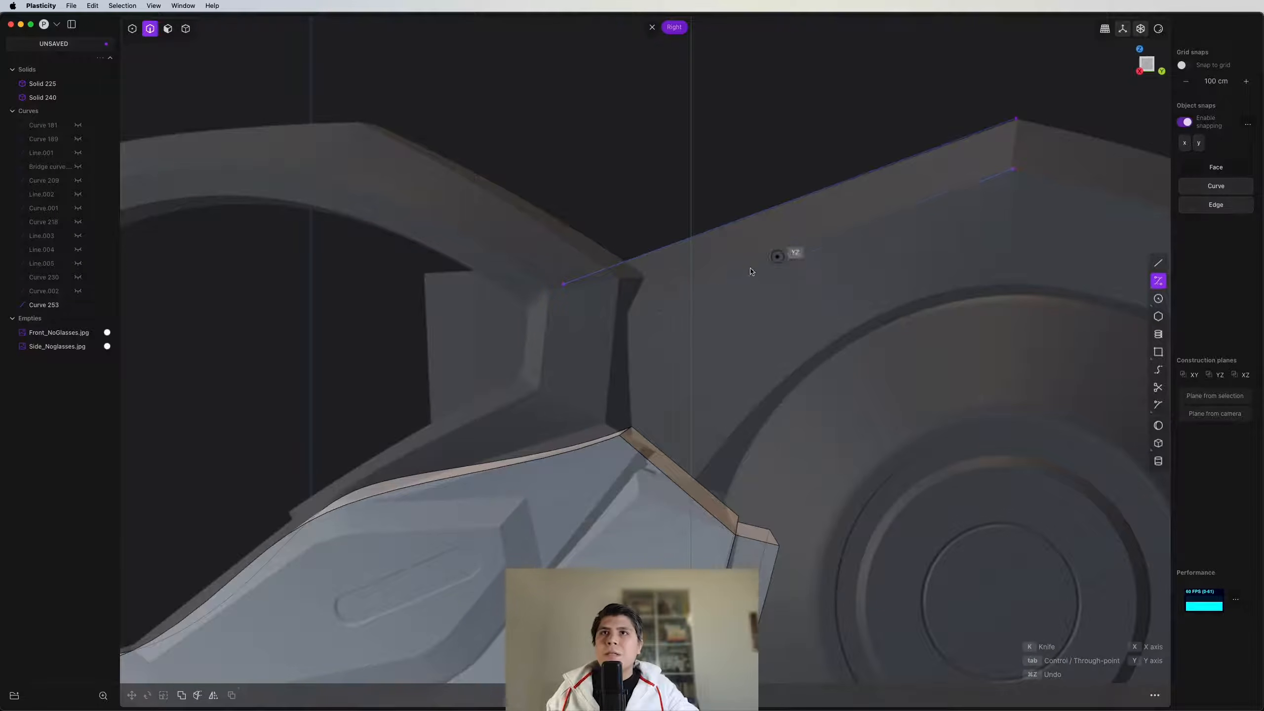
{"action": "left_click", "coordinate": [568, 328]}
Step: In the front view, draw a slanted line from the plate's outer corner matching the side line's height, and combine both into a 3D curve
{"action": "key", "text": "1"}
{"action": "key", "text": "ctrl+super+c"}
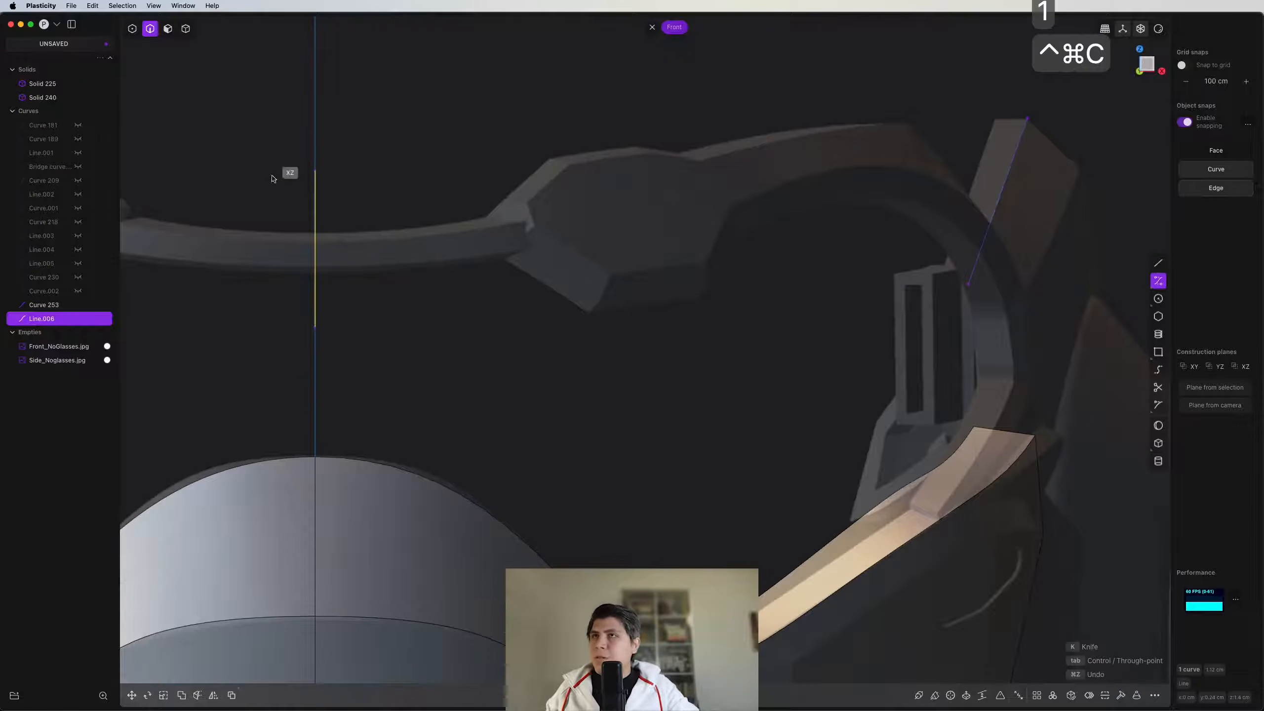
{"action": "left_click", "coordinate": [315, 169]}
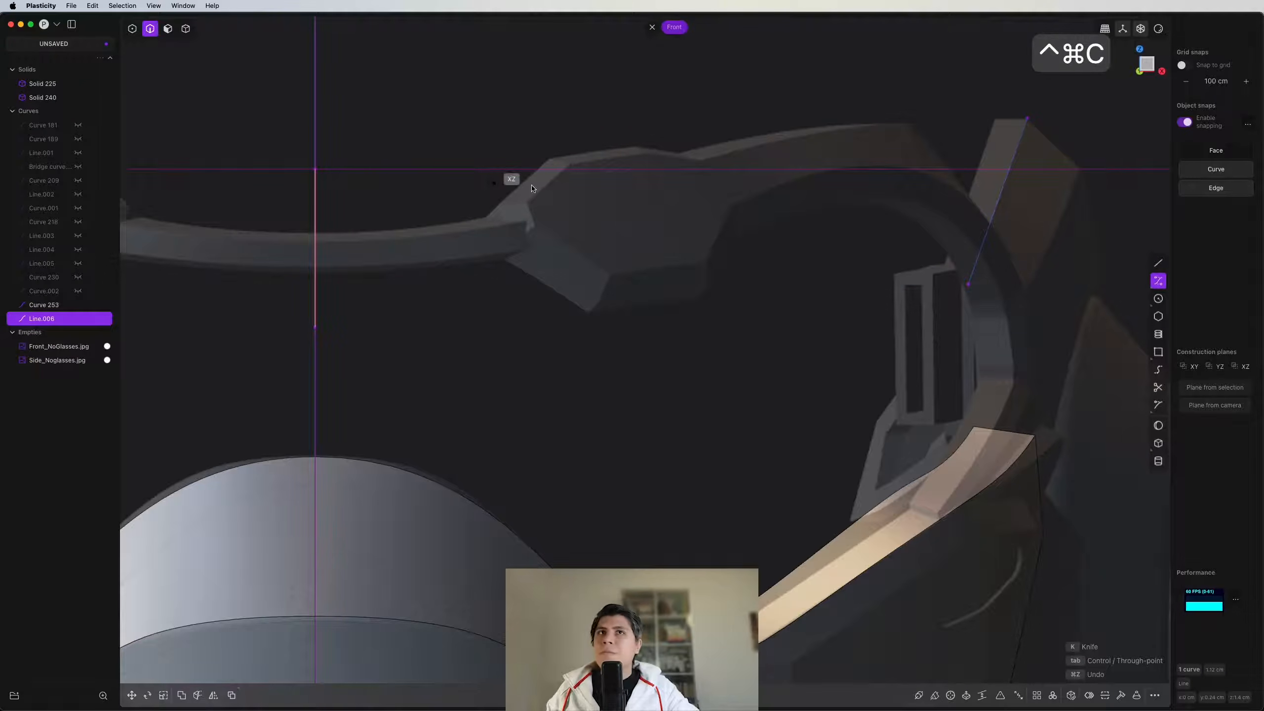
{"action": "left_click", "coordinate": [1081, 172]}
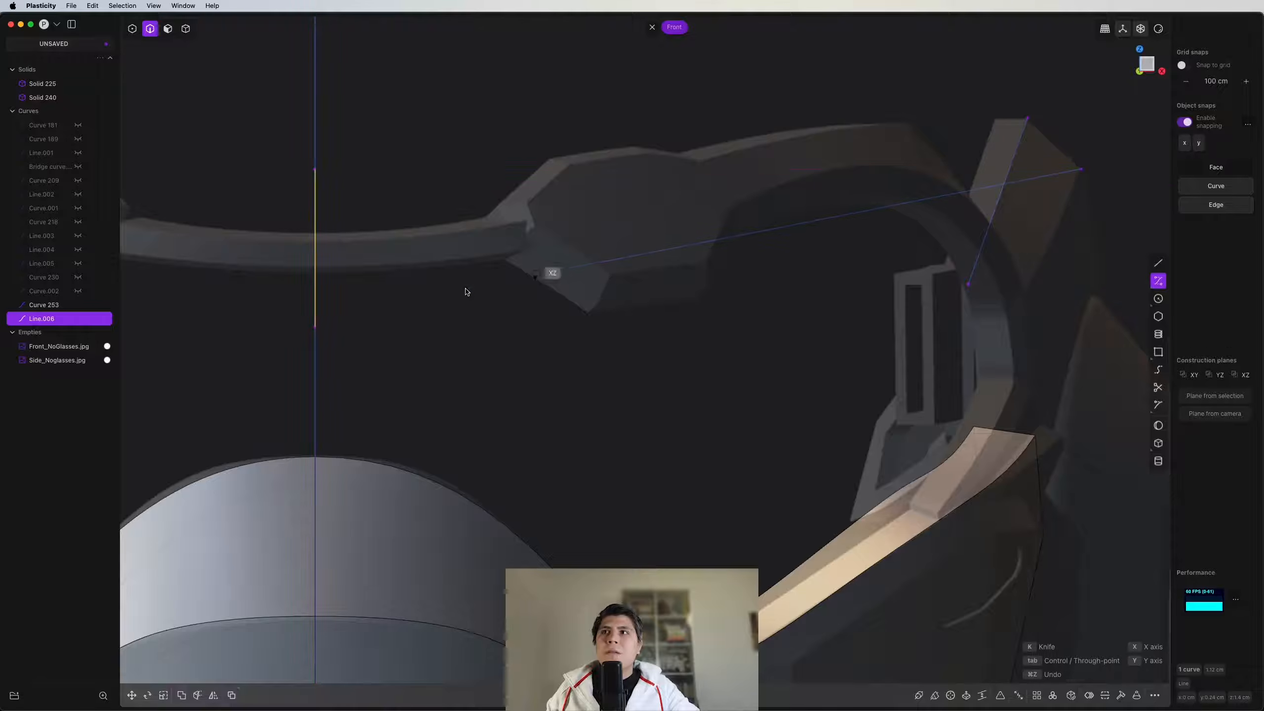
{"action": "left_click", "coordinate": [331, 323]}
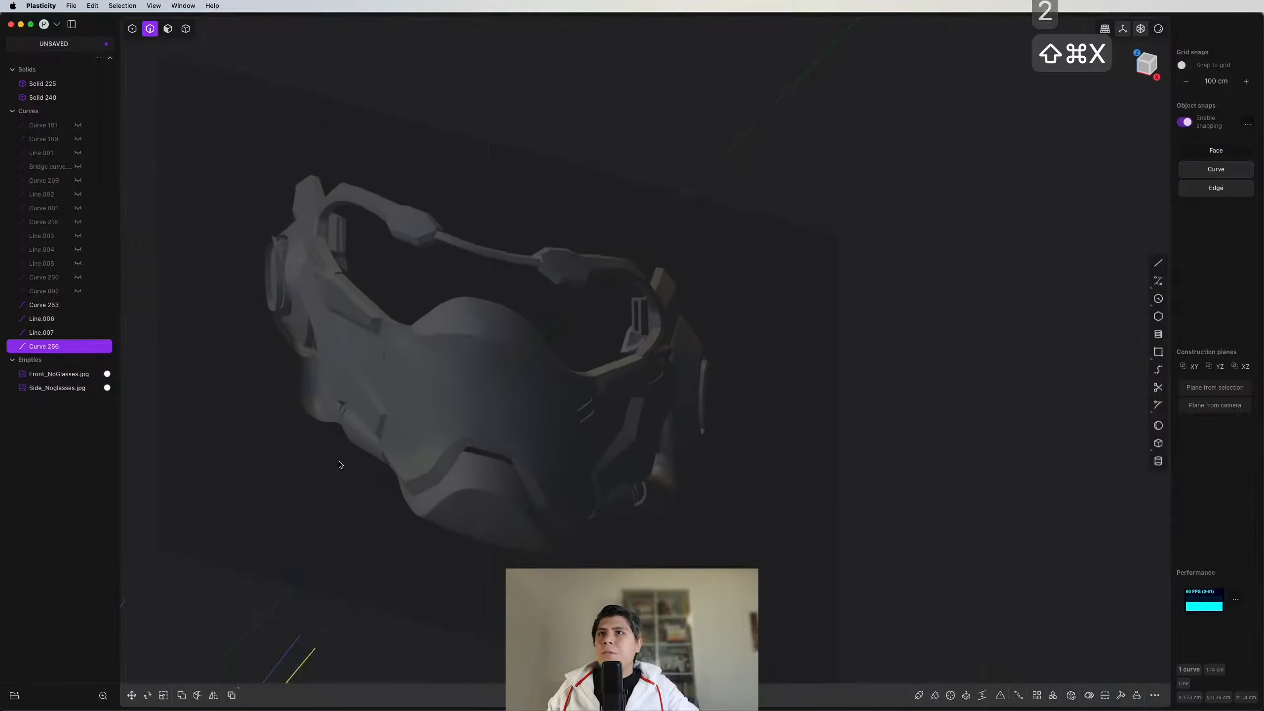
Step: Delete the two source lines, Line.006 and Line.007
{"action": "middle_click_drag", "start_coordinate": [338, 465], "coordinate": [598, 414], "text": "shift"}
{"action": "scroll", "coordinate": [598, 415], "scroll_direction": "up", "scroll_amount": 5}
{"action": "left_click", "coordinate": [708, 408]}
{"action": "middle_click_drag", "start_coordinate": [708, 408], "coordinate": [492, 263]}
{"action": "left_click", "coordinate": [513, 263], "text": "shift"}
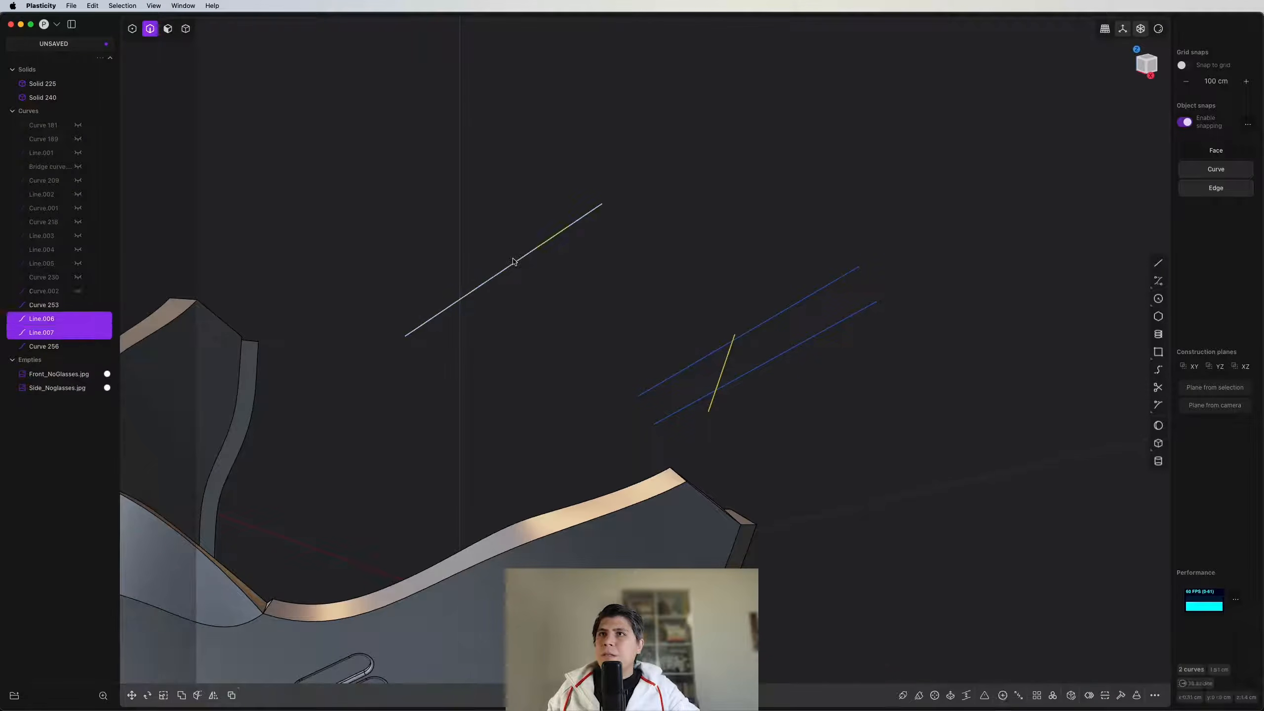
{"action": "key", "text": "x"}
Step: Loft a surface between the two slanted 3D curves, Curve 253 and Curve 256
{"action": "scroll", "coordinate": [519, 260], "scroll_direction": "down", "scroll_amount": 10}
{"action": "middle_click_drag", "start_coordinate": [551, 322], "coordinate": [523, 321]}
{"action": "scroll", "coordinate": [562, 300], "scroll_direction": "up", "scroll_amount": 5}
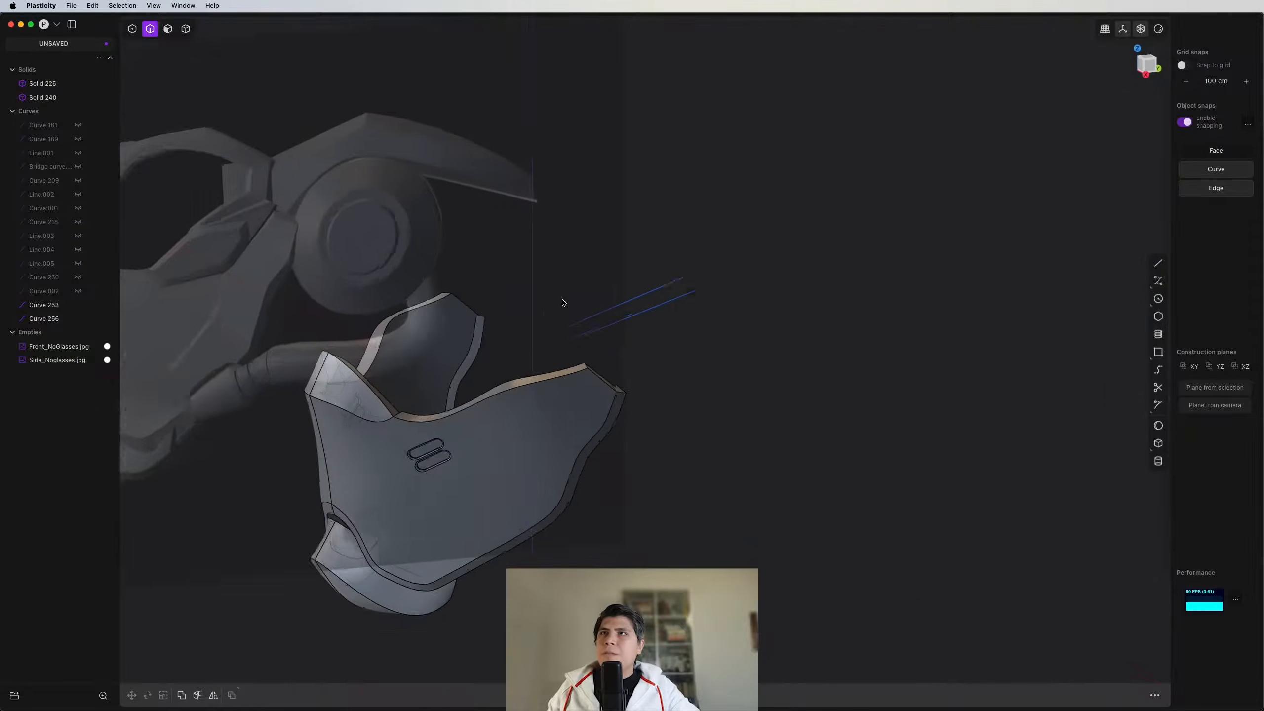
{"action": "left_click_drag", "start_coordinate": [748, 232], "coordinate": [652, 345]}
{"action": "key", "text": "l"}
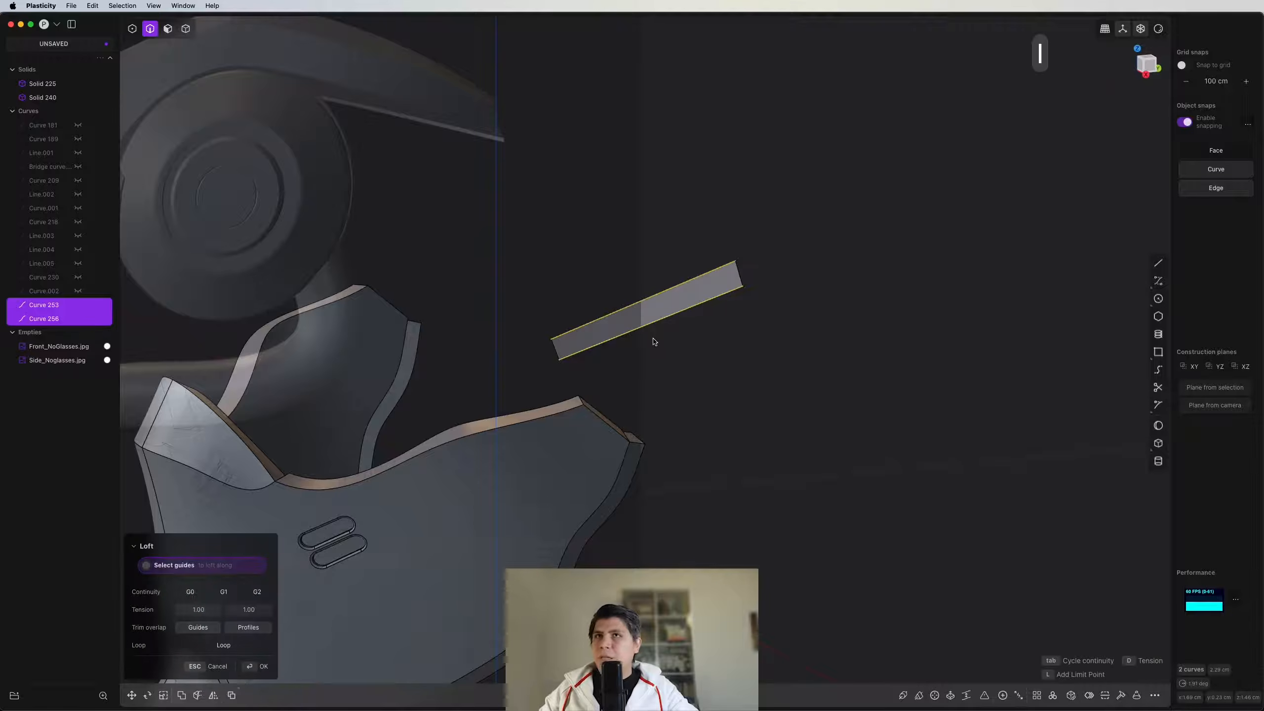
{"action": "key", "text": "Return"}
Step: In the right view, draw a three-point control curve from the lofted strip's upper rear corner along the plate's top edge to its rear tip
{"action": "key", "text": "1"}
{"action": "key", "text": "3"}
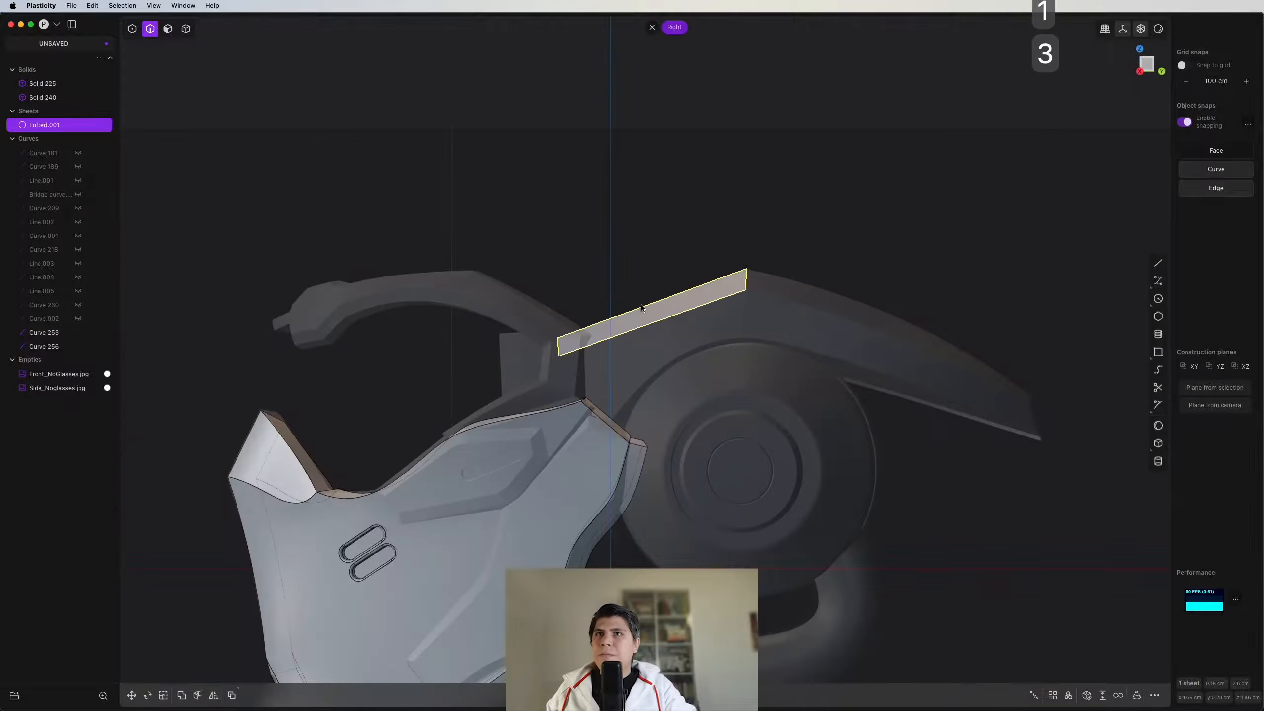
{"action": "middle_click_drag", "start_coordinate": [781, 322], "coordinate": [748, 320], "text": "shift"}
{"action": "key", "text": "ctrl+super+c"}
{"action": "middle_click_drag", "start_coordinate": [769, 257], "coordinate": [679, 256], "text": "shift"}
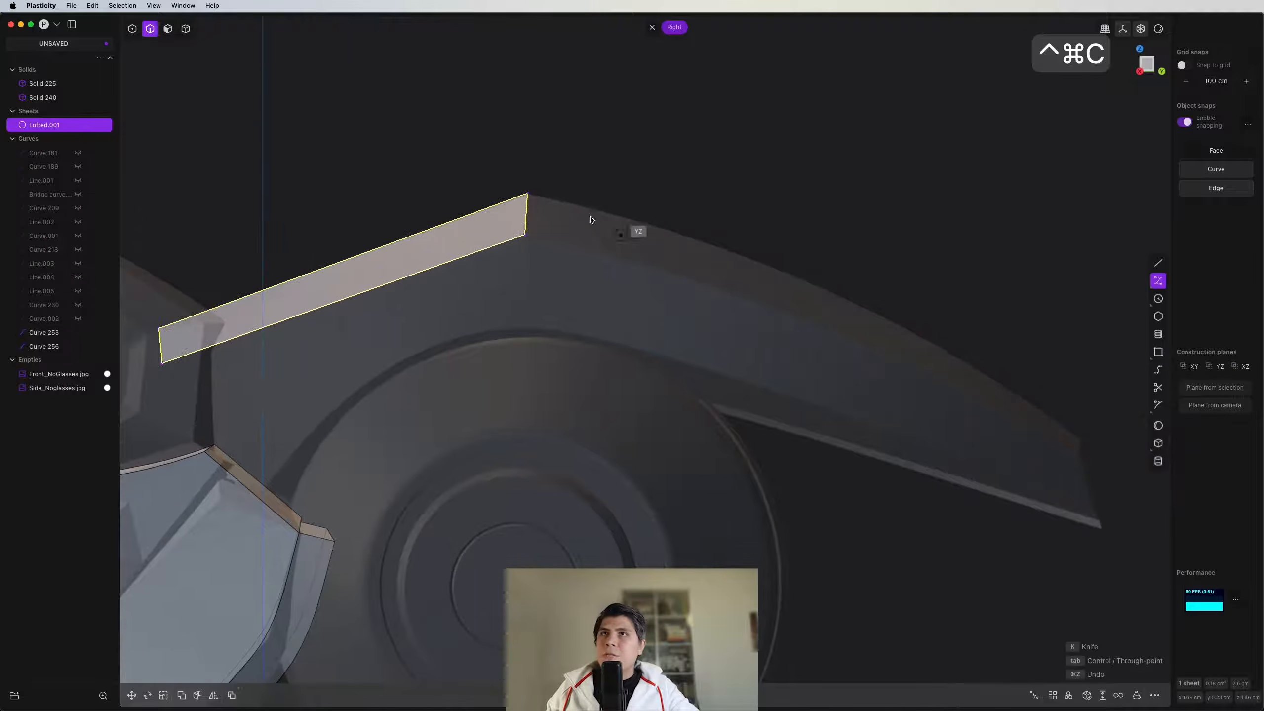
{"action": "left_click", "coordinate": [527, 191]}
{"action": "middle_click_drag", "start_coordinate": [816, 257], "coordinate": [719, 246], "text": "shift"}
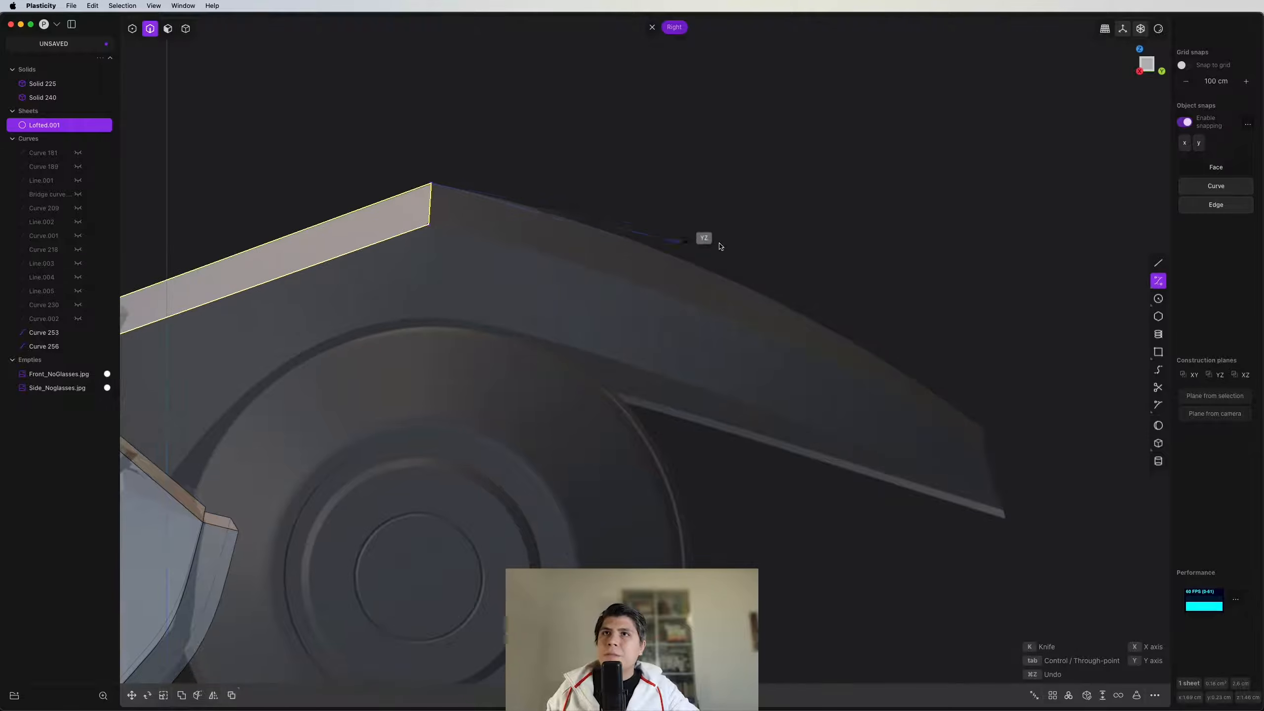
{"action": "left_click", "coordinate": [765, 277]}
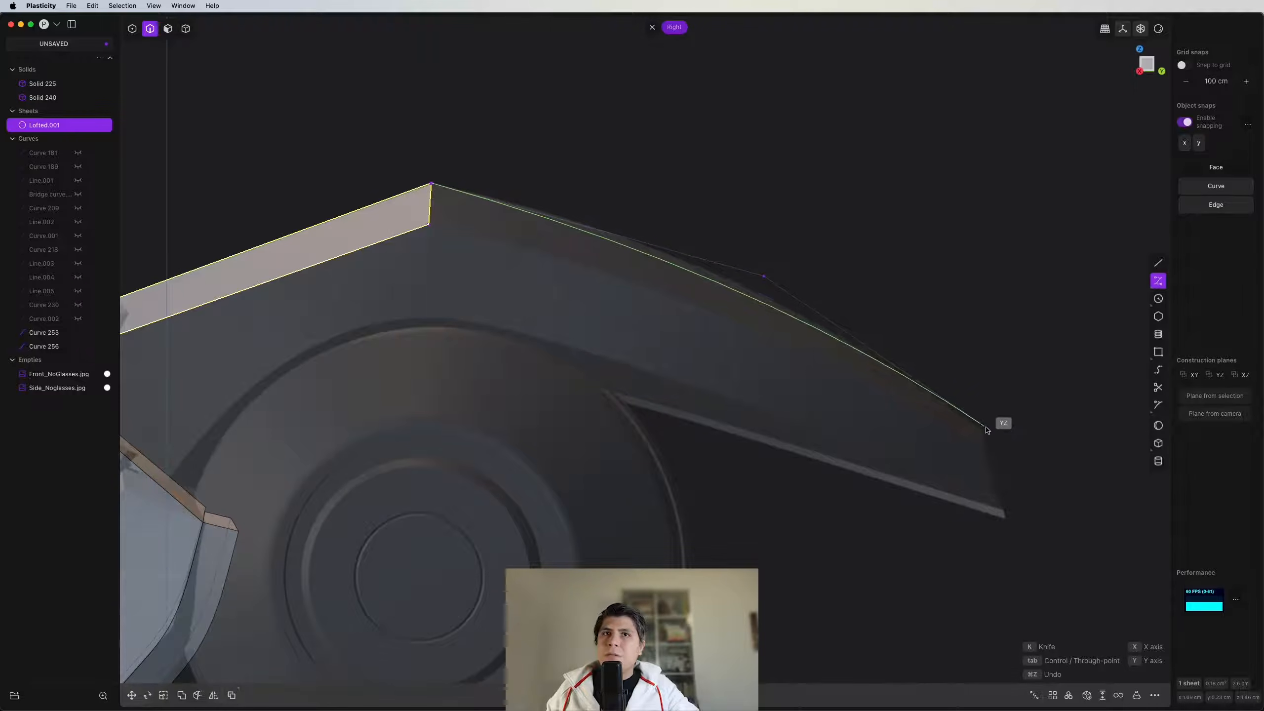
{"action": "left_click", "coordinate": [987, 426]}
Step: Move the new curve's middle control point to match the plate's top edge in the side reference
{"action": "key", "text": "1"}
{"action": "left_click", "coordinate": [764, 276]}
{"action": "key", "text": "g"}
{"action": "key", "text": "g"}
{"action": "left_click", "coordinate": [745, 306]}
Step: In the front view, draw a three-point curve from the strip's top corner, angling outward down to the side curve's lower end height
{"action": "key", "text": "2"}
{"action": "left_click", "coordinate": [744, 287]}
{"action": "key", "text": "KP_1"}
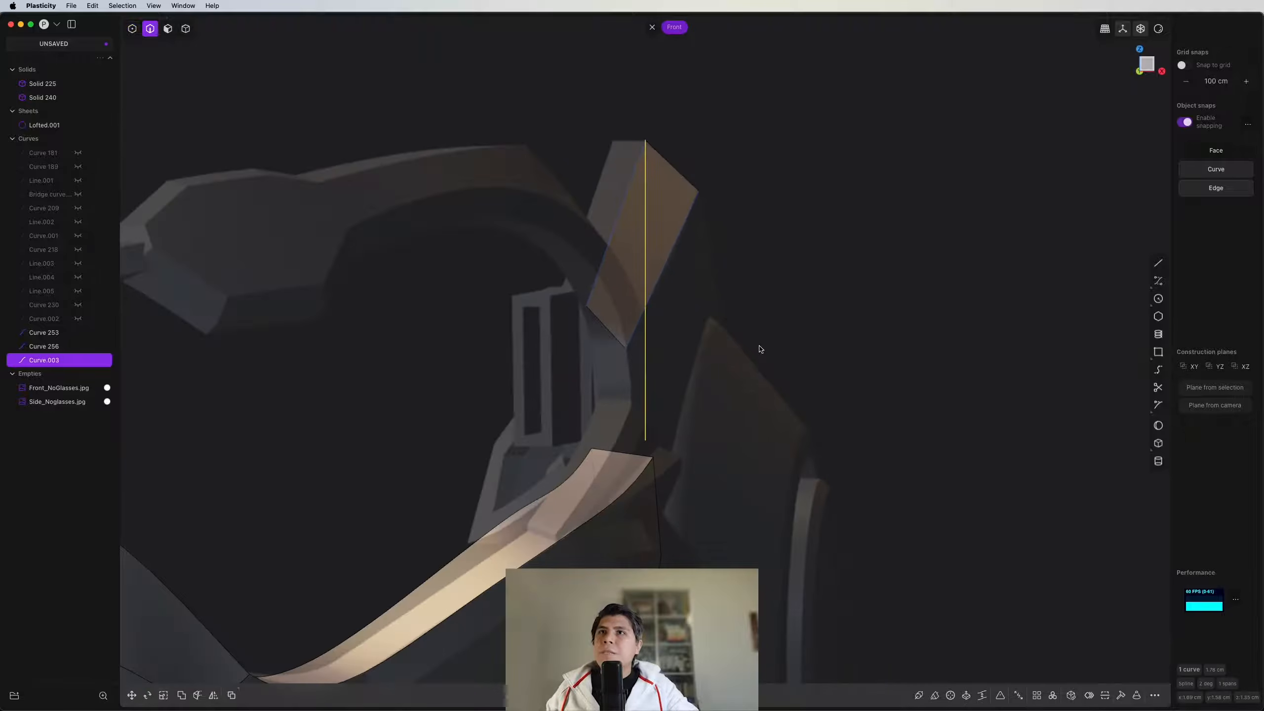
{"action": "key", "text": "ctrl+super+c"}
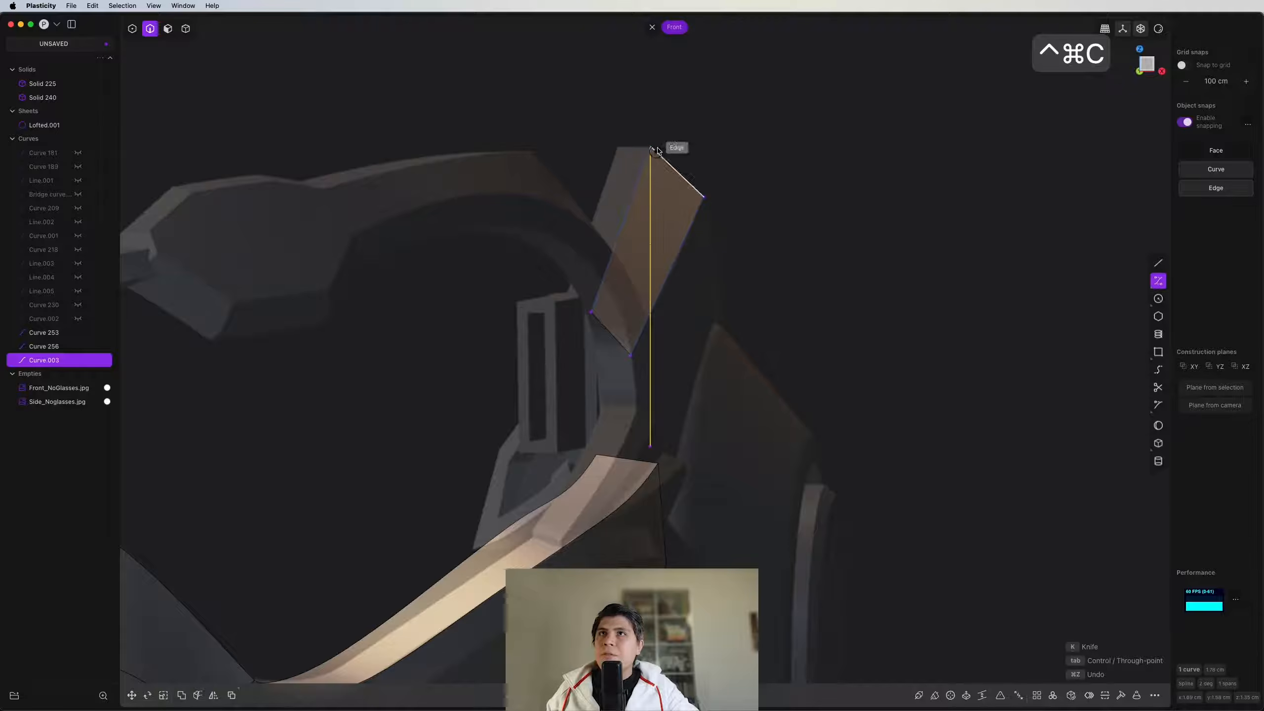
{"action": "left_click", "coordinate": [651, 149]}
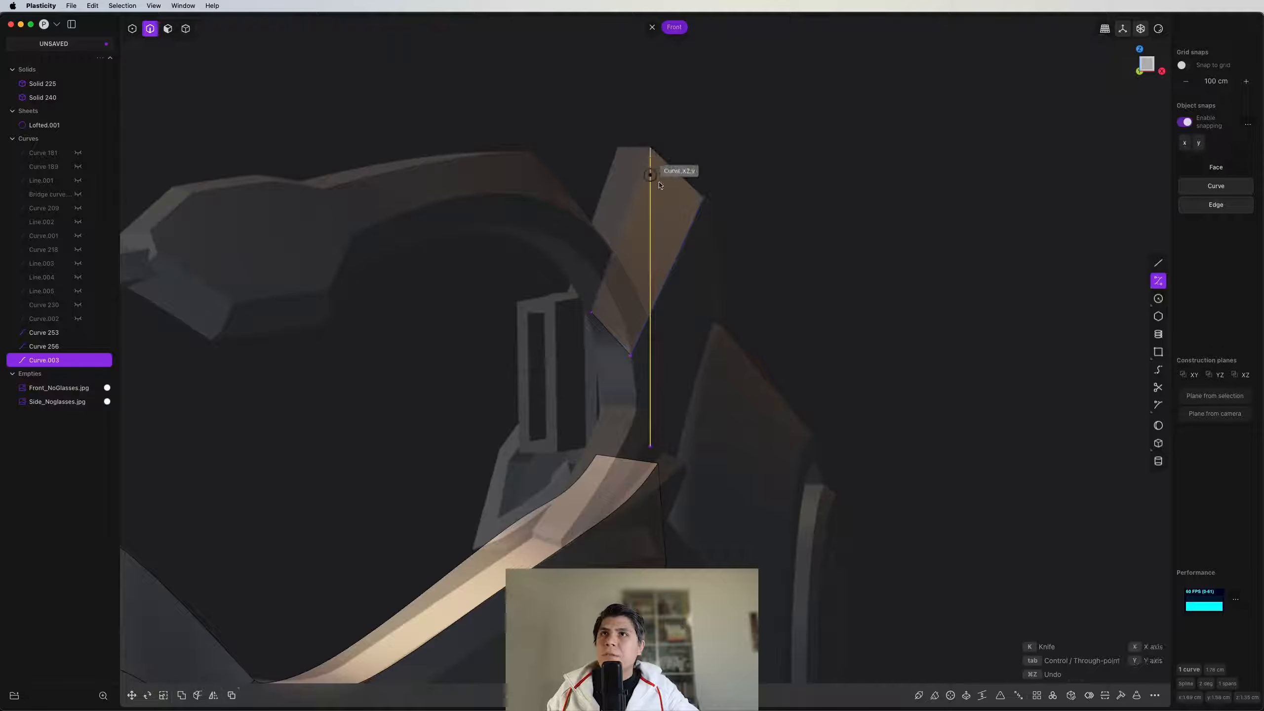
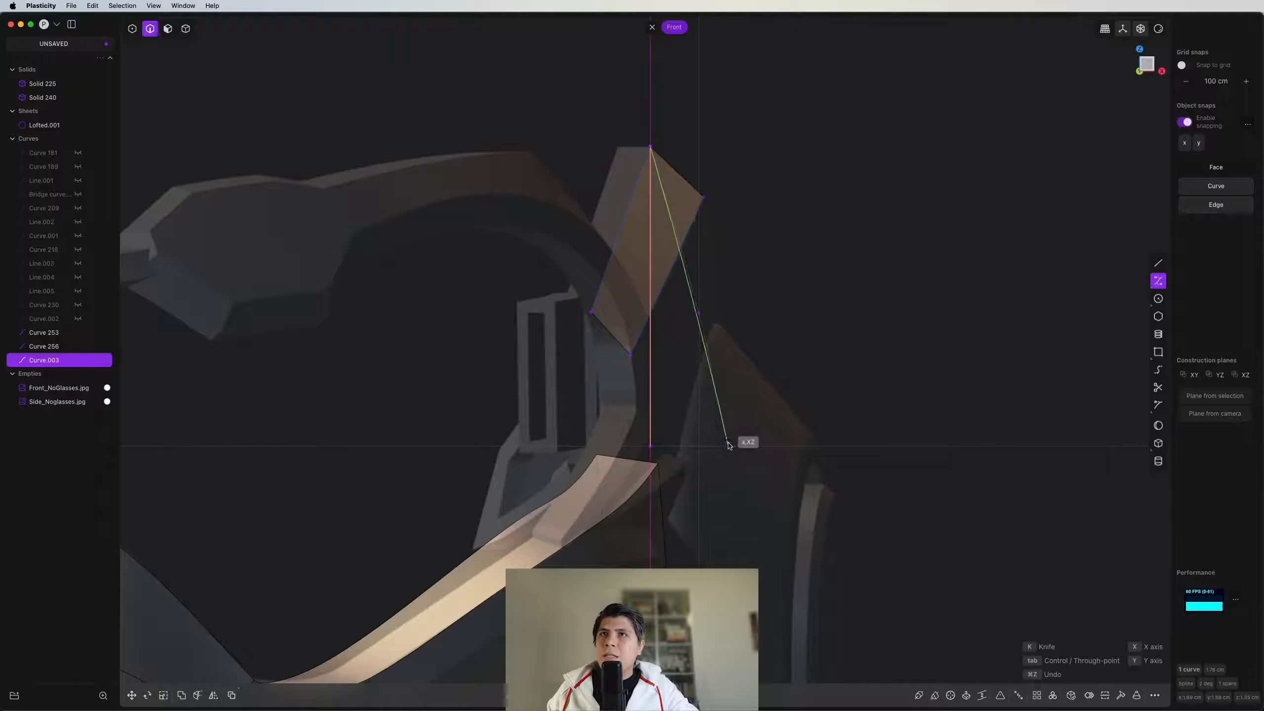
{"action": "left_click", "coordinate": [728, 445]}
{"action": "key", "text": "Return"}
Step: Move the front-view curve's middle control point outward to bow the curve
{"action": "key", "text": "1"}
{"action": "key", "text": "g"}
{"action": "key", "text": "g"}
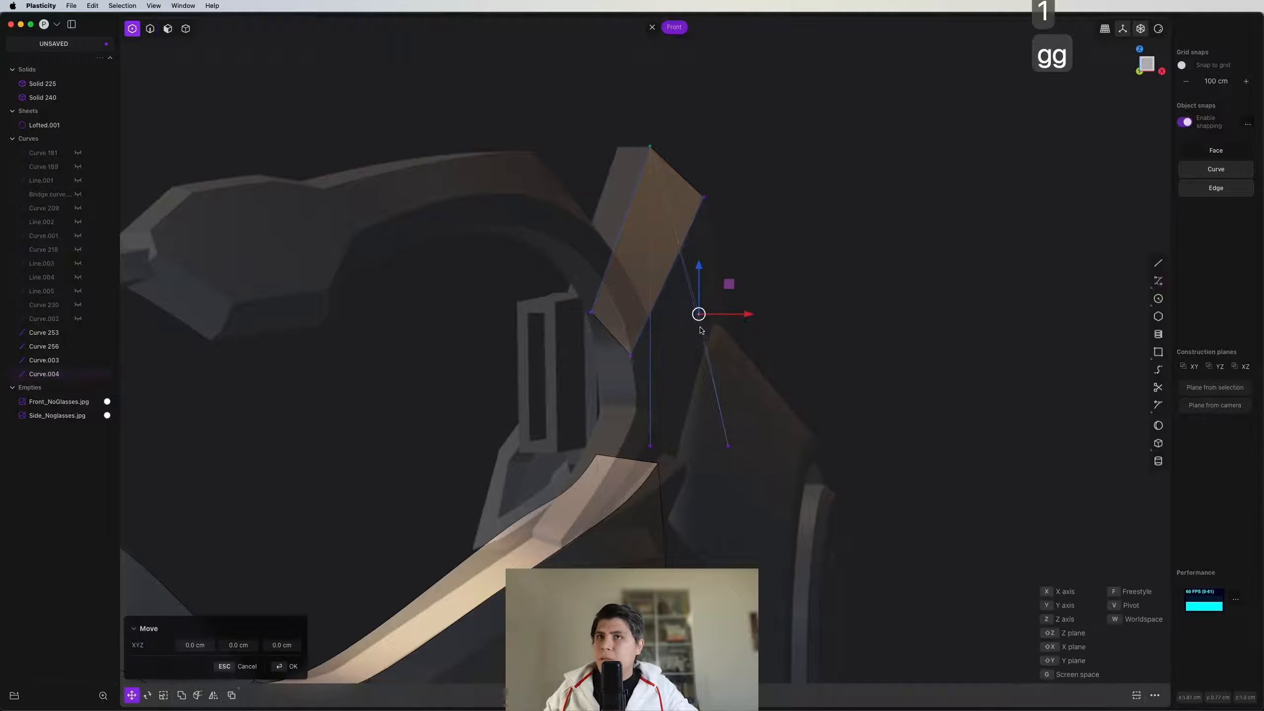
{"action": "left_click", "coordinate": [728, 325]}
Step: Combine the side-view and front-view top-edge curves into one 3D curve and delete the two source curves
{"action": "key", "text": "3"}
{"action": "left_click_drag", "start_coordinate": [782, 372], "coordinate": [603, 449]}
{"action": "scroll", "coordinate": [634, 411], "scroll_direction": "down", "scroll_amount": 2}
{"action": "key", "text": "2"}
{"action": "scroll", "coordinate": [604, 447], "scroll_direction": "down", "scroll_amount": 3}
{"action": "middle_click_drag", "start_coordinate": [604, 448], "coordinate": [455, 485]}
{"action": "middle_click_drag", "start_coordinate": [455, 478], "coordinate": [746, 307], "text": "shift"}
{"action": "key", "text": "shift+super+x"}
{"action": "middle_click_drag", "start_coordinate": [493, 304], "coordinate": [542, 419], "text": "shift"}
{"action": "middle_click_drag", "start_coordinate": [542, 418], "coordinate": [745, 213], "text": "shift"}
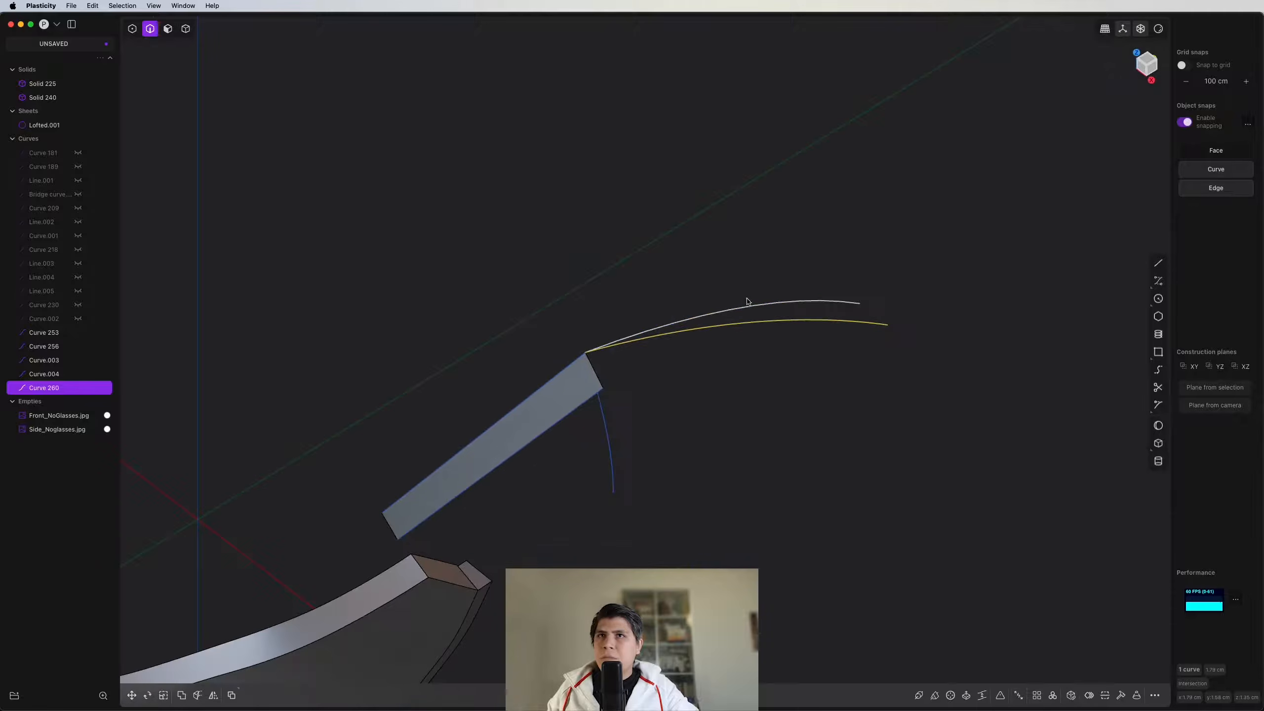
{"action": "left_click", "coordinate": [749, 303]}
{"action": "key", "text": "x"}
Step: In the right view, draw a three-point curve from the strip's lower rear corner along the bevel's lower edge to the plate's rear end
{"action": "middle_click_drag", "start_coordinate": [620, 453], "coordinate": [1135, 111]}
{"action": "left_click", "coordinate": [1152, 66]}
{"action": "scroll", "coordinate": [548, 323], "scroll_direction": "up", "scroll_amount": 3}
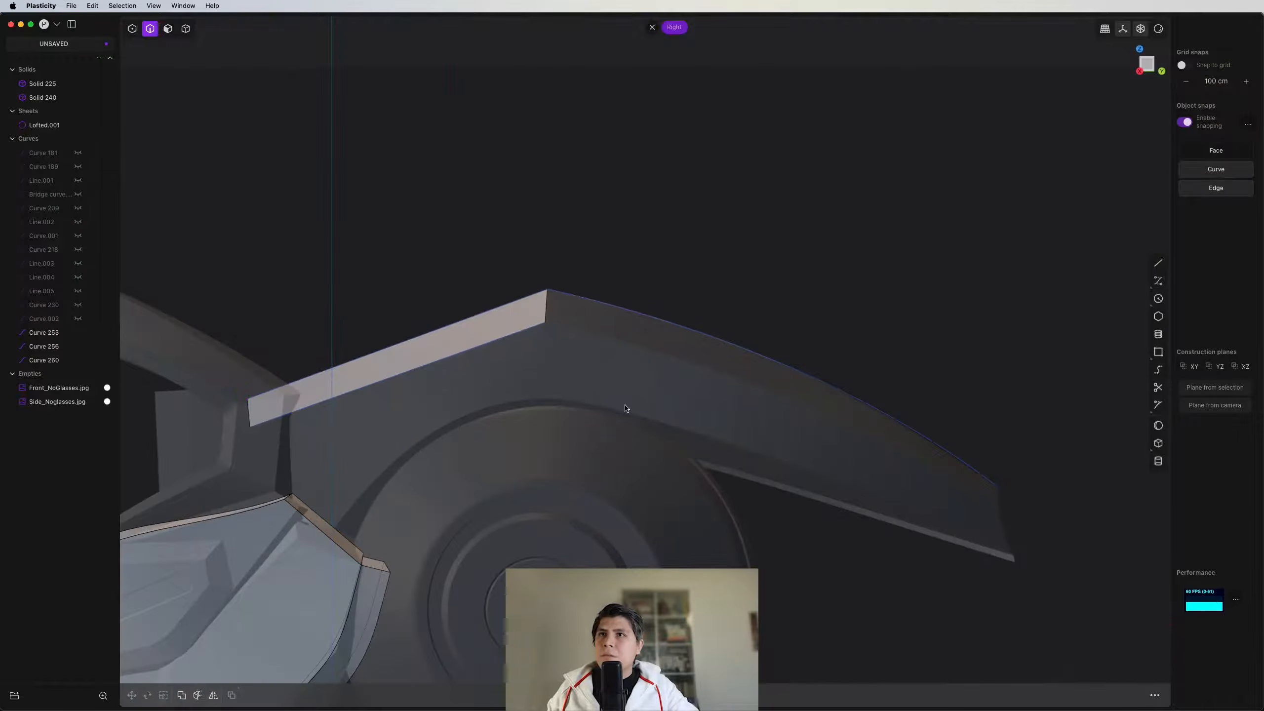
{"action": "key", "text": "ctrl+super+c"}
{"action": "left_click", "coordinate": [549, 329]}
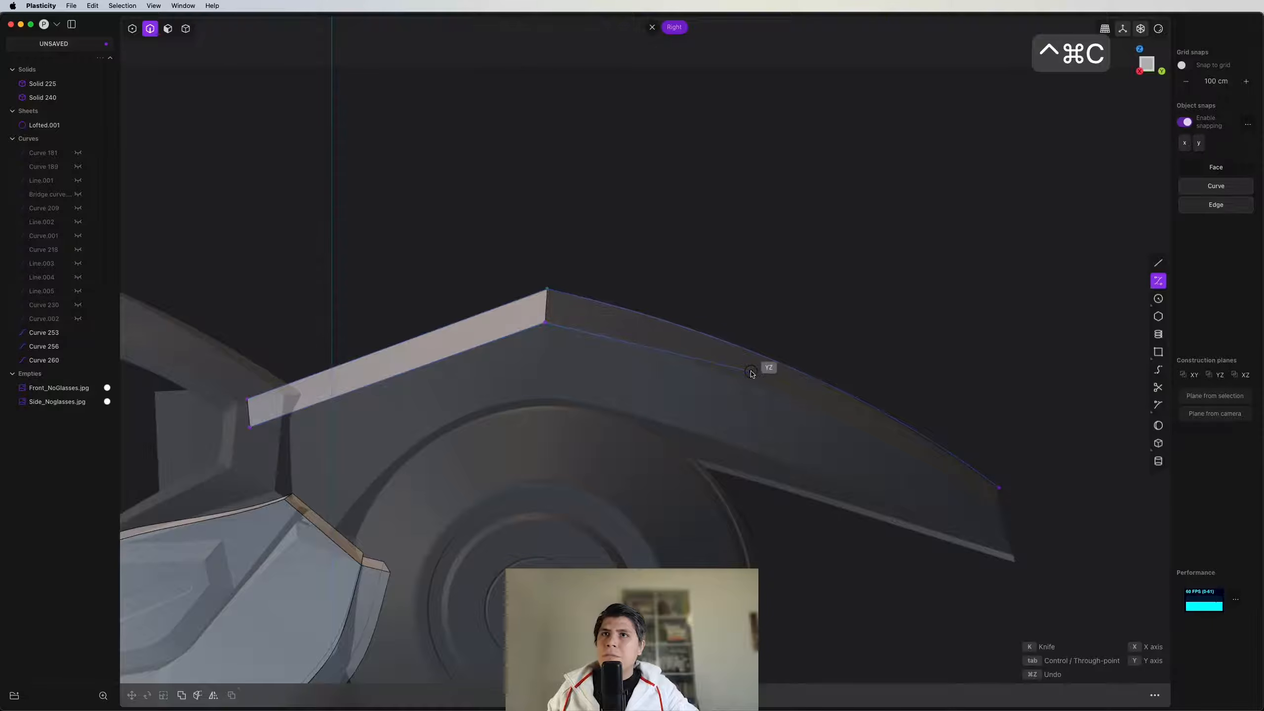
{"action": "left_click", "coordinate": [751, 371]}
{"action": "left_click", "coordinate": [994, 503]}
{"action": "right_click", "coordinate": [994, 503]}
Step: Move the lower curve's middle control point to follow the bevel's lower edge in the side reference
{"action": "scroll", "coordinate": [806, 418], "scroll_direction": "up", "scroll_amount": 2}
{"action": "key", "text": "1"}
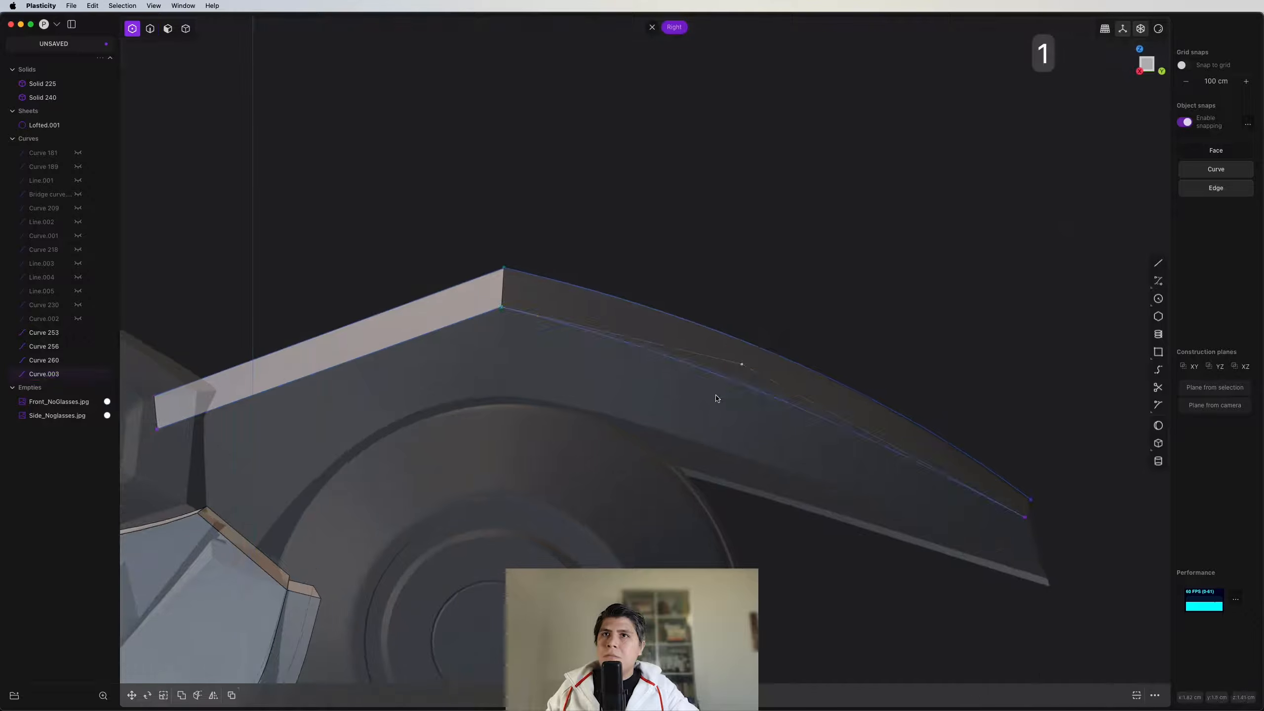
{"action": "key", "text": "g"}
{"action": "key", "text": "g"}
{"action": "left_click", "coordinate": [728, 386]}
{"action": "right_click", "coordinate": [728, 385]}
Step: In the front view, draw a bowed curve from the strip's outer corner down to the height of the lower side curve's end
{"action": "key", "text": "2"}
{"action": "left_click", "coordinate": [728, 383]}
{"action": "key", "text": "KP_1"}
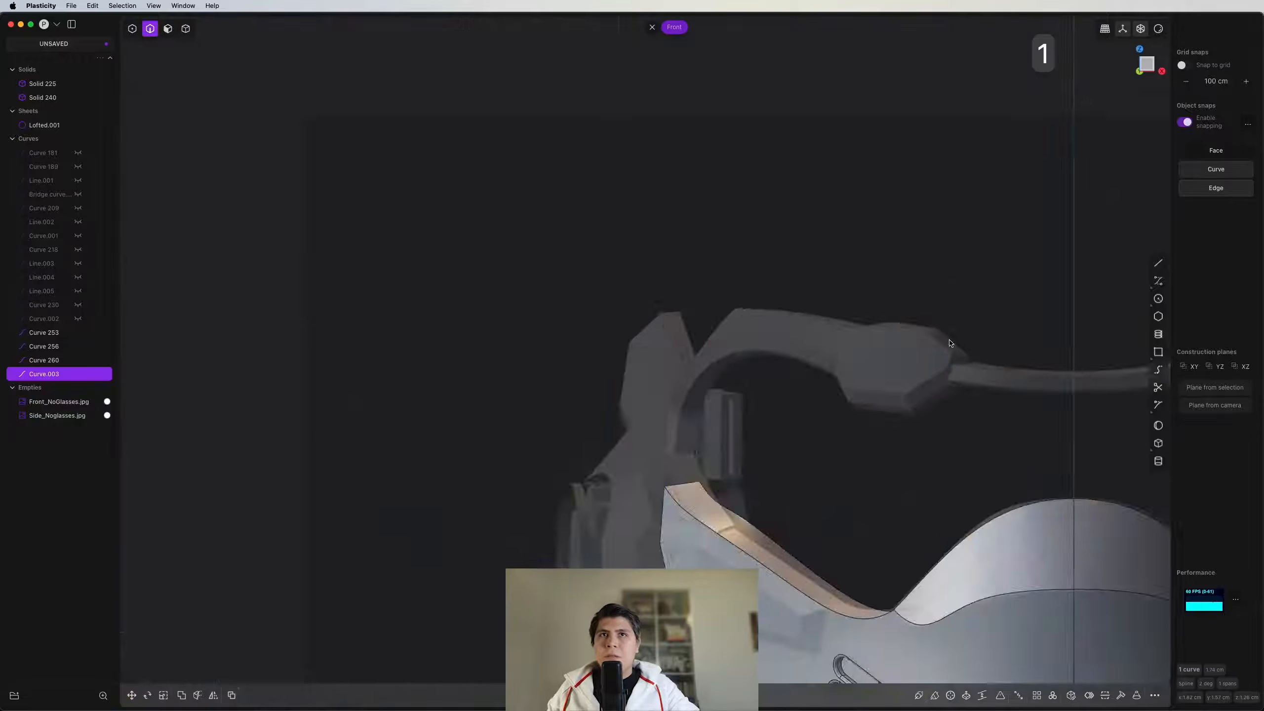
{"action": "middle_click_drag", "start_coordinate": [1119, 373], "coordinate": [785, 352], "text": "shift"}
{"action": "scroll", "coordinate": [784, 348], "scroll_direction": "up", "scroll_amount": 3}
{"action": "key", "text": "ctrl+super+c"}
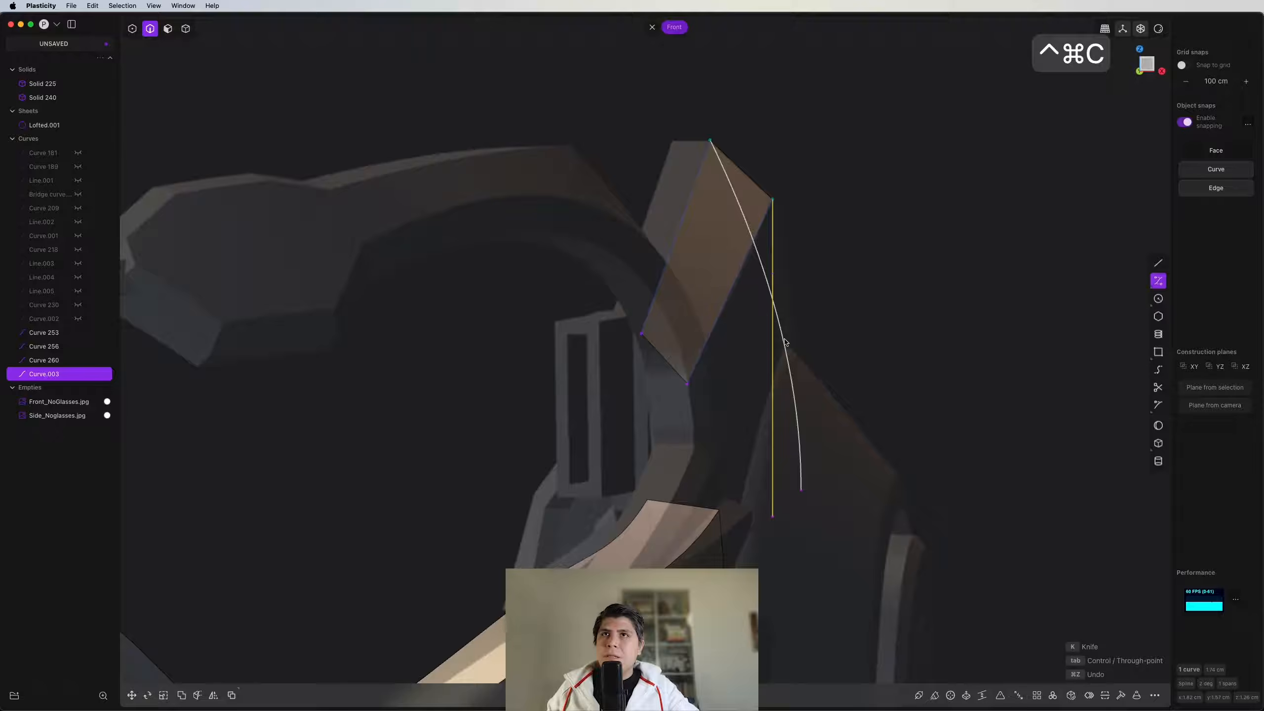
{"action": "left_click", "coordinate": [772, 200]}
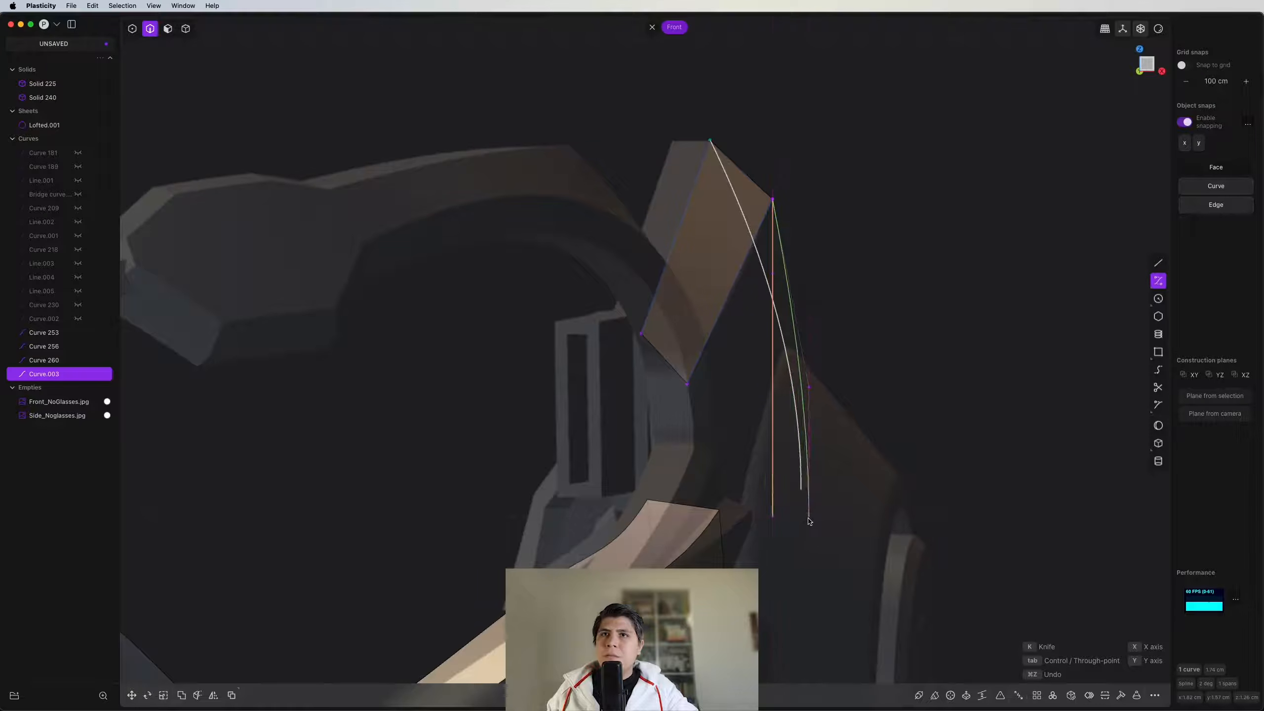
{"action": "left_click", "coordinate": [808, 518]}
{"action": "right_click", "coordinate": [808, 518]}
Step: Select the lower-edge side-view and front-view curves and combine them into a single 3D curve
{"action": "scroll", "coordinate": [817, 475], "scroll_direction": "down", "scroll_amount": 3}
{"action": "middle_click_drag", "start_coordinate": [797, 397], "coordinate": [867, 321]}
{"action": "scroll", "coordinate": [666, 402], "scroll_direction": "up", "scroll_amount": 3}
{"action": "middle_click_drag", "start_coordinate": [665, 402], "coordinate": [411, 371]}
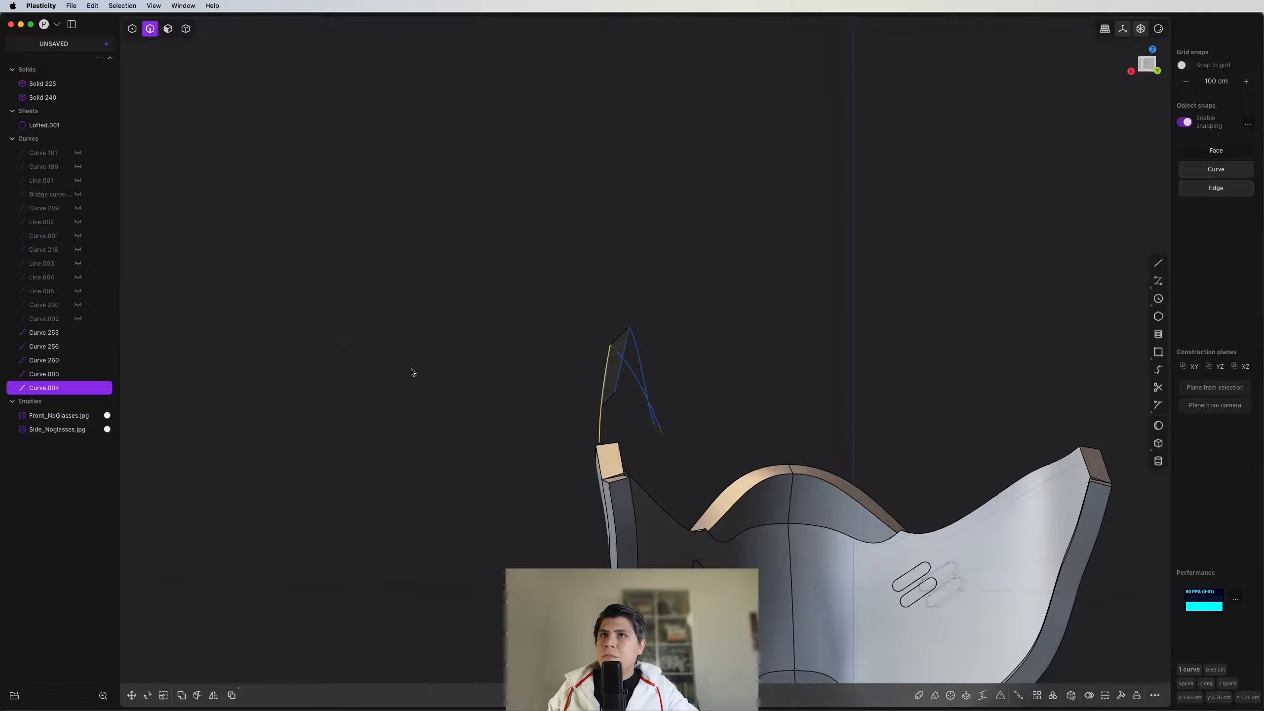
{"action": "left_click", "coordinate": [640, 369], "text": "shift"}
{"action": "middle_click_drag", "start_coordinate": [640, 369], "coordinate": [793, 442]}
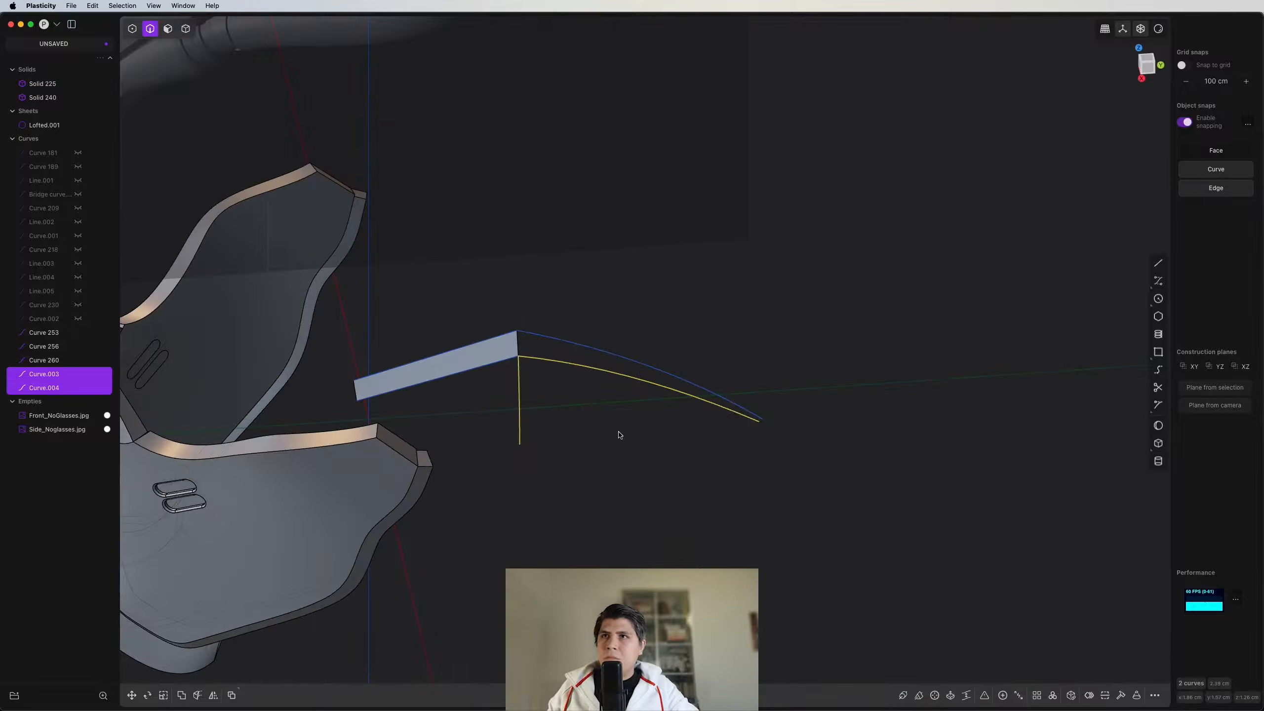
{"action": "key", "text": "shift+super+x"}
Step: Delete the two source curves, Curve.003 and Curve.004
{"action": "middle_click_drag", "start_coordinate": [548, 427], "coordinate": [624, 348]}
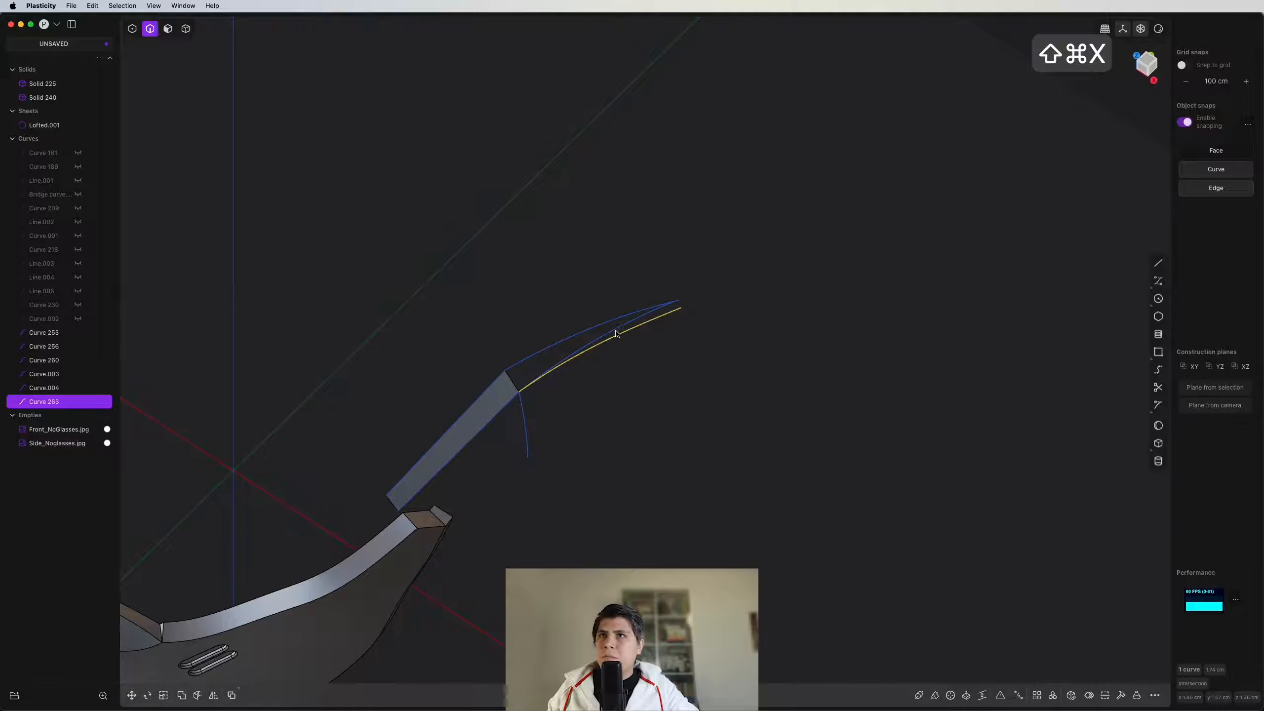
{"action": "left_click", "coordinate": [615, 331]}
{"action": "left_click", "coordinate": [534, 418], "text": "shift"}
{"action": "key", "text": "x"}
Step: Loft a surface between the two curved rear edges, Curve 260 and Curve 263
{"action": "left_click_drag", "start_coordinate": [601, 283], "coordinate": [581, 400]}
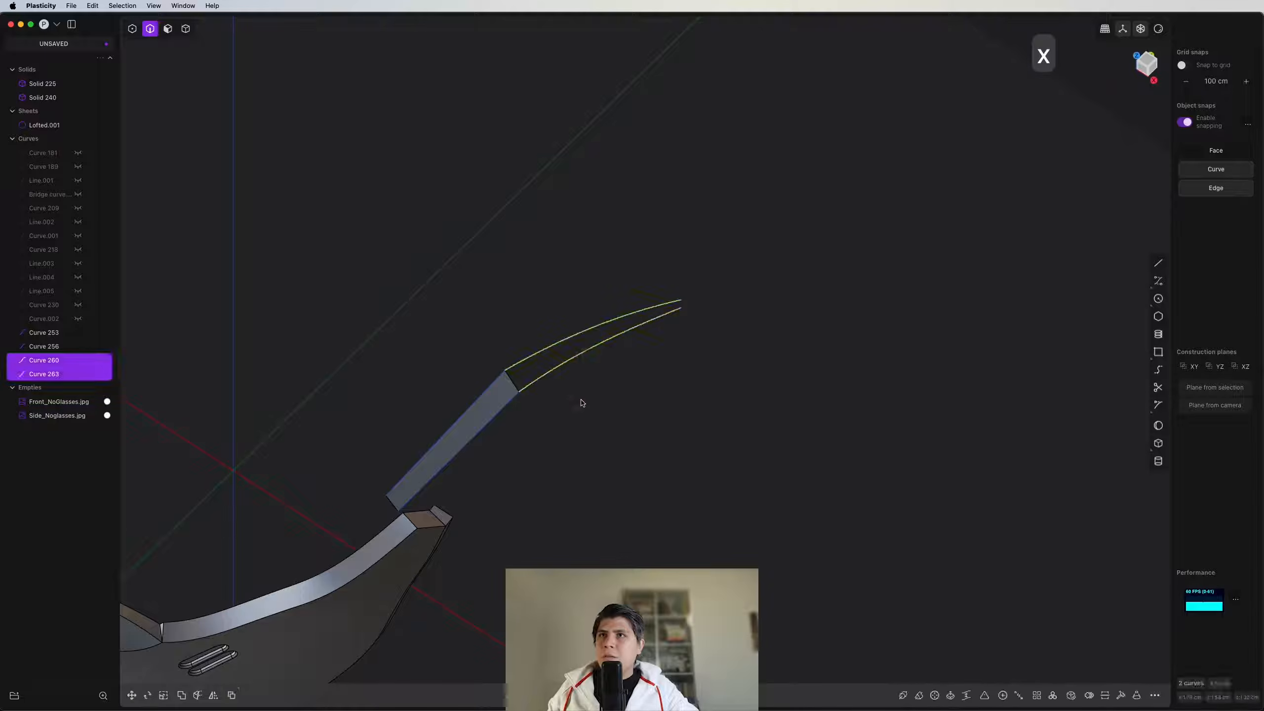
{"action": "key", "text": "l"}
{"action": "middle_click_drag", "start_coordinate": [584, 396], "coordinate": [652, 351]}
{"action": "key", "text": "Return"}
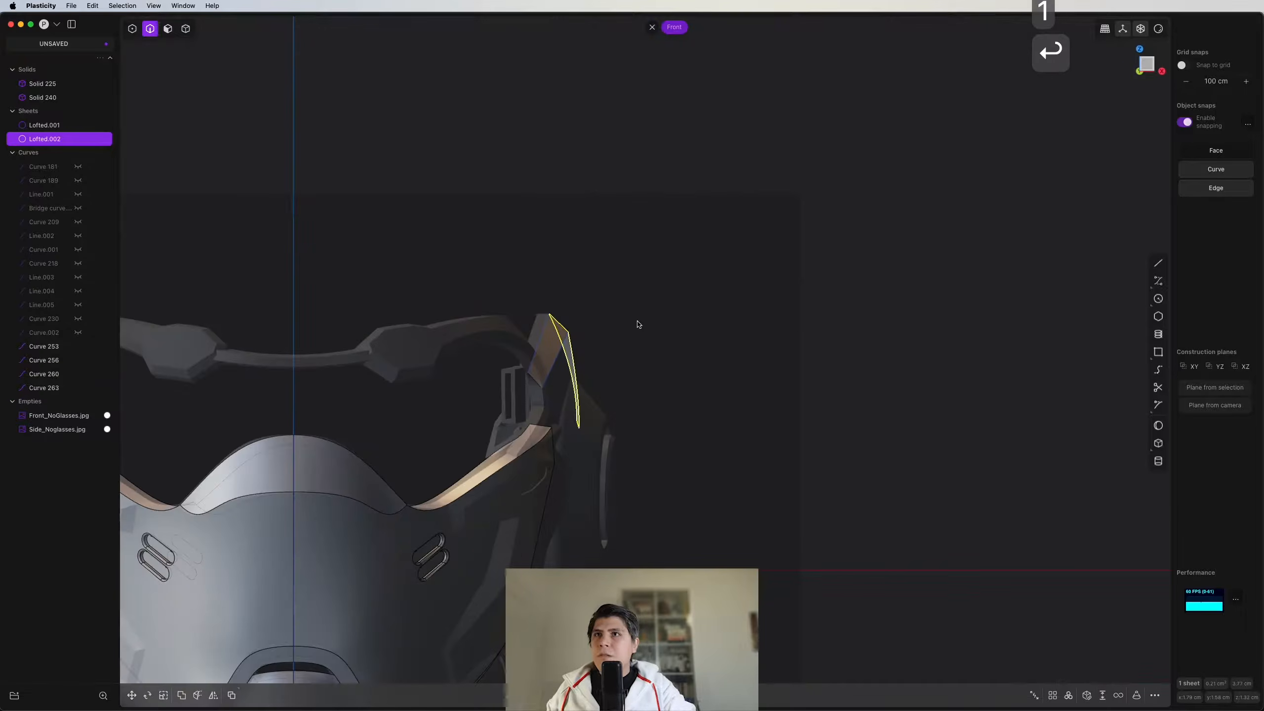
Step: In the side view, draw a curve along the rear plate's lower edge, from its rear end forward to the round ear cover's upper rim
{"action": "key", "text": "3"}
{"action": "middle_click_drag", "start_coordinate": [613, 369], "coordinate": [653, 377], "text": "shift"}
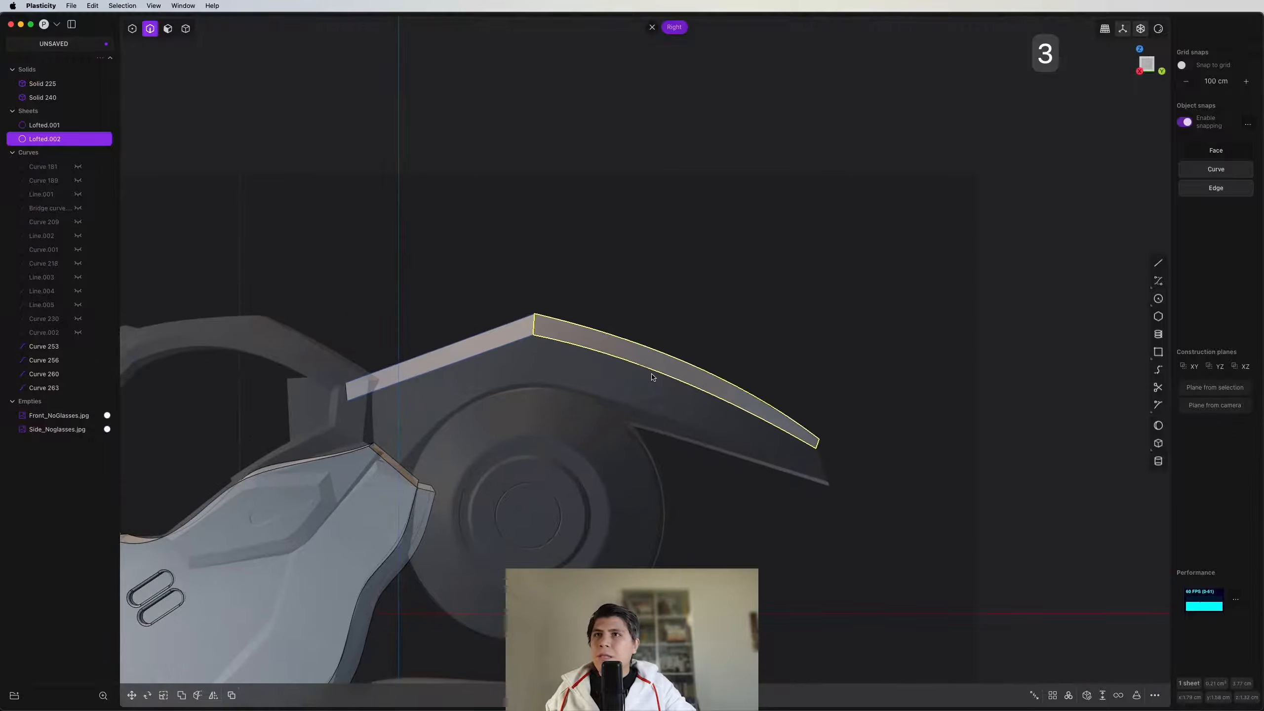
{"action": "scroll", "coordinate": [558, 420], "scroll_direction": "up", "scroll_amount": 3}
{"action": "key", "text": "ctrl+super+c"}
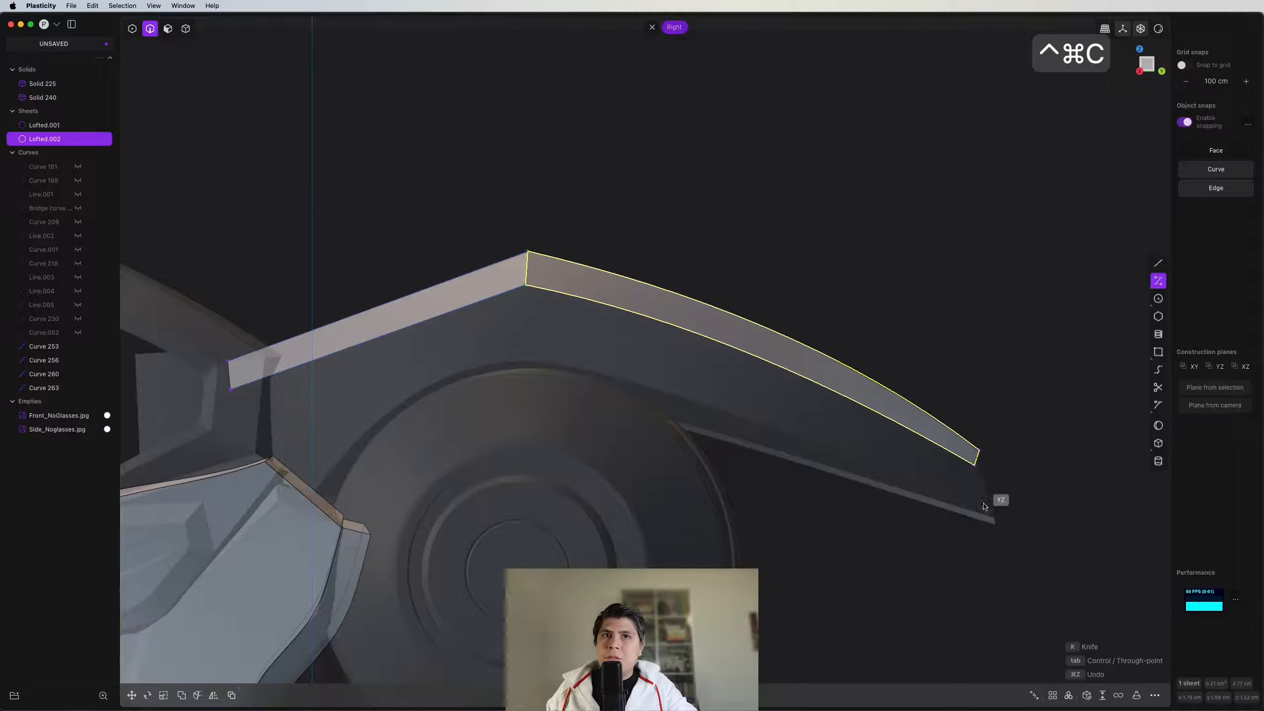
{"action": "left_click", "coordinate": [984, 502]}
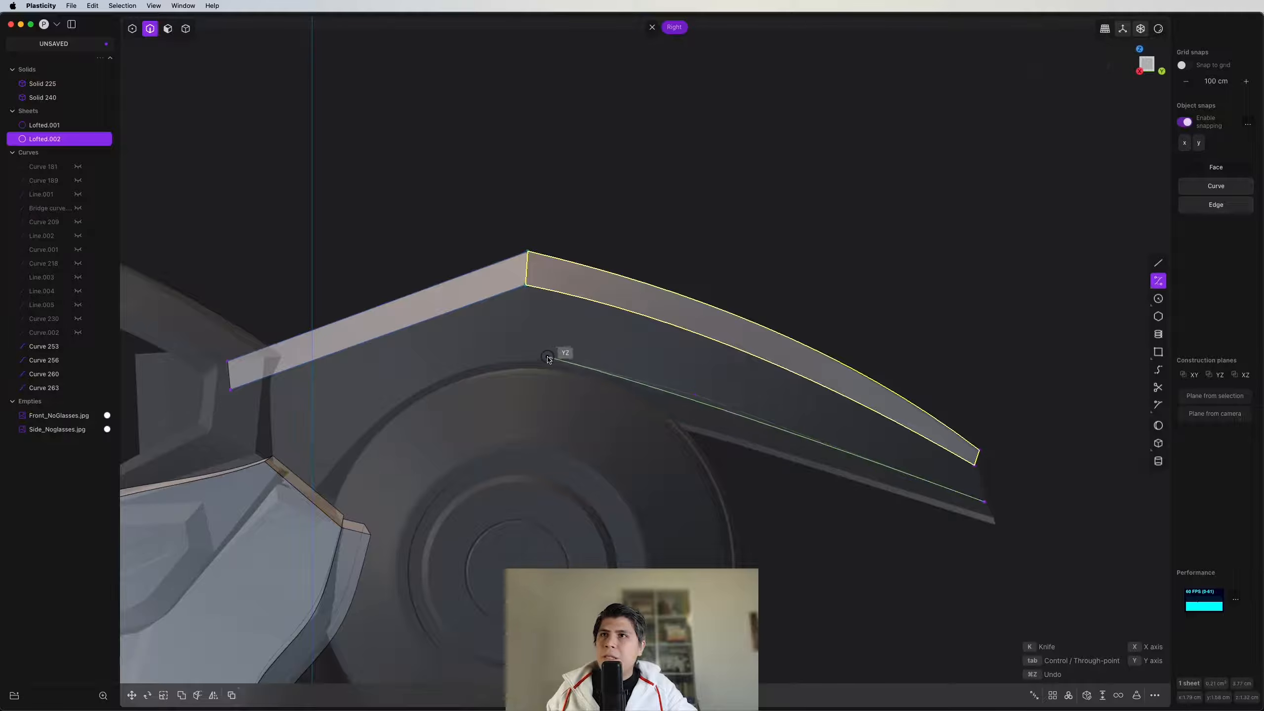
{"action": "scroll", "coordinate": [548, 359], "scroll_direction": "up", "scroll_amount": 2}
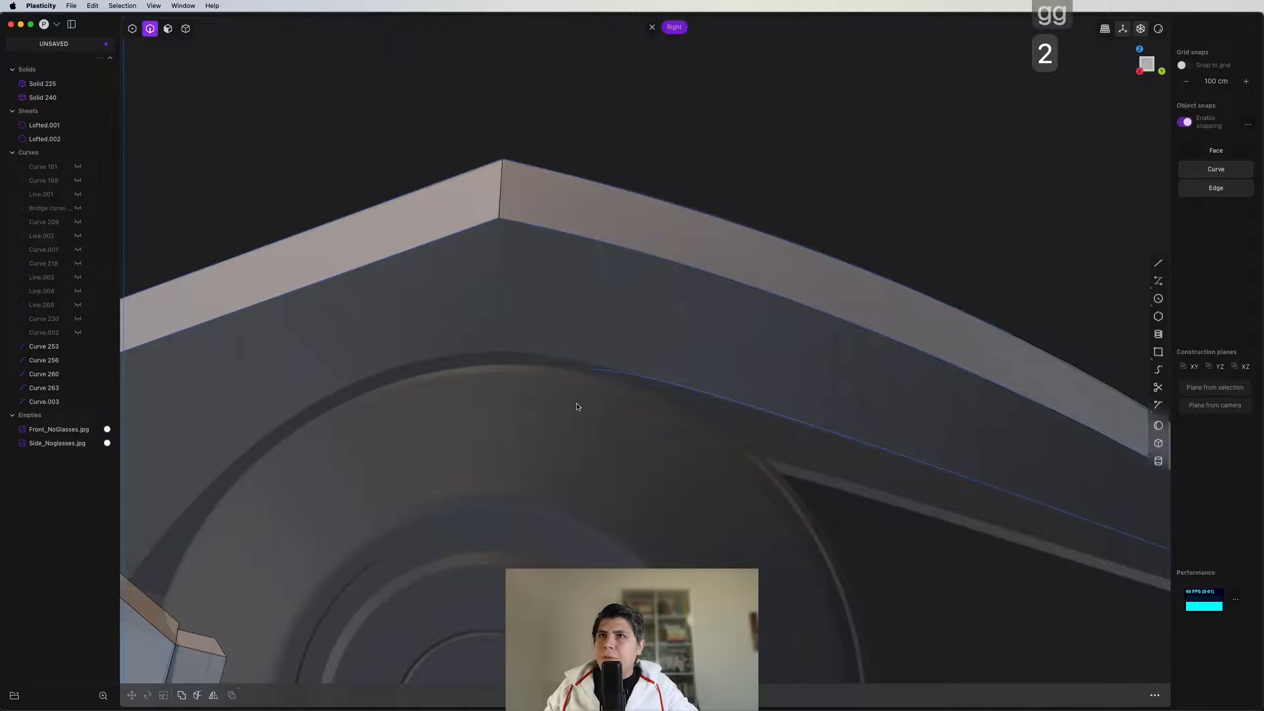
Step: Slide the lower curve's front control point along the ear cover's rim and delete a surplus control point to refine its shape
{"action": "key", "text": "1"}
{"action": "left_click_drag", "start_coordinate": [614, 348], "coordinate": [573, 398]}
{"action": "key", "text": "g"}
{"action": "key", "text": "g"}
{"action": "left_click", "coordinate": [585, 394]}
{"action": "key", "text": "3"}
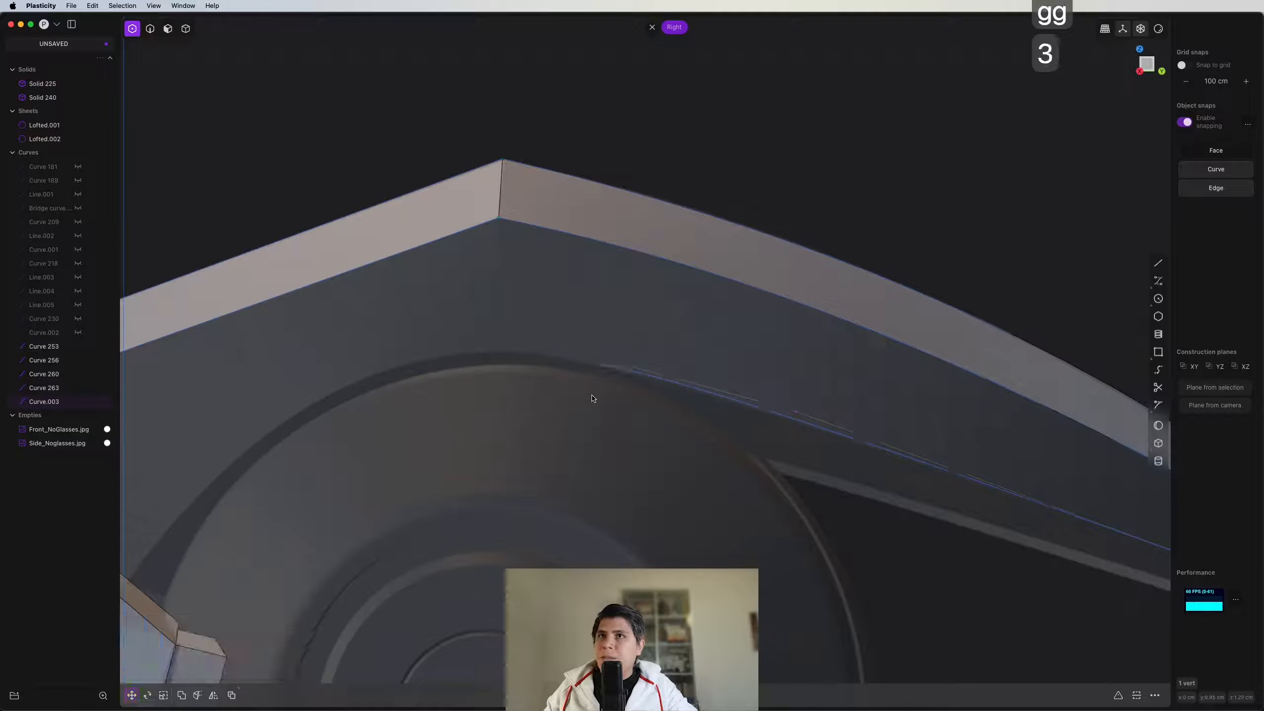
{"action": "middle_click_drag", "start_coordinate": [592, 398], "coordinate": [744, 471]}
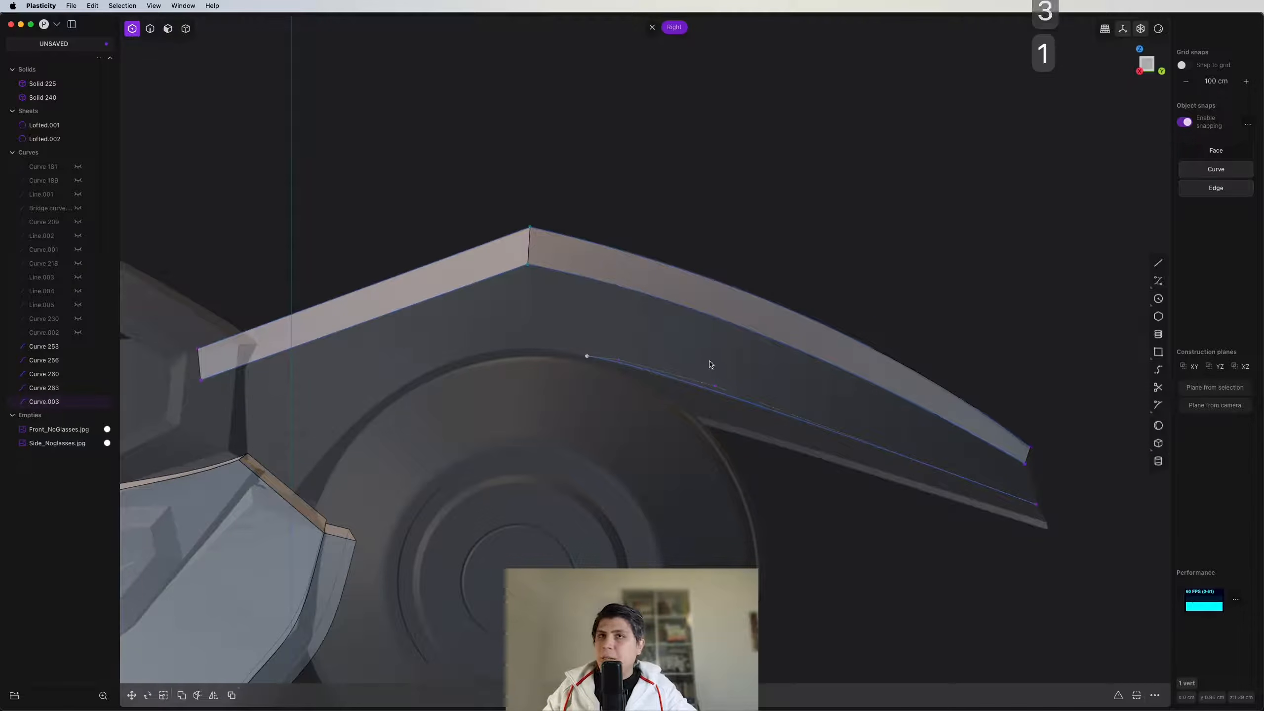
{"action": "key", "text": "x"}
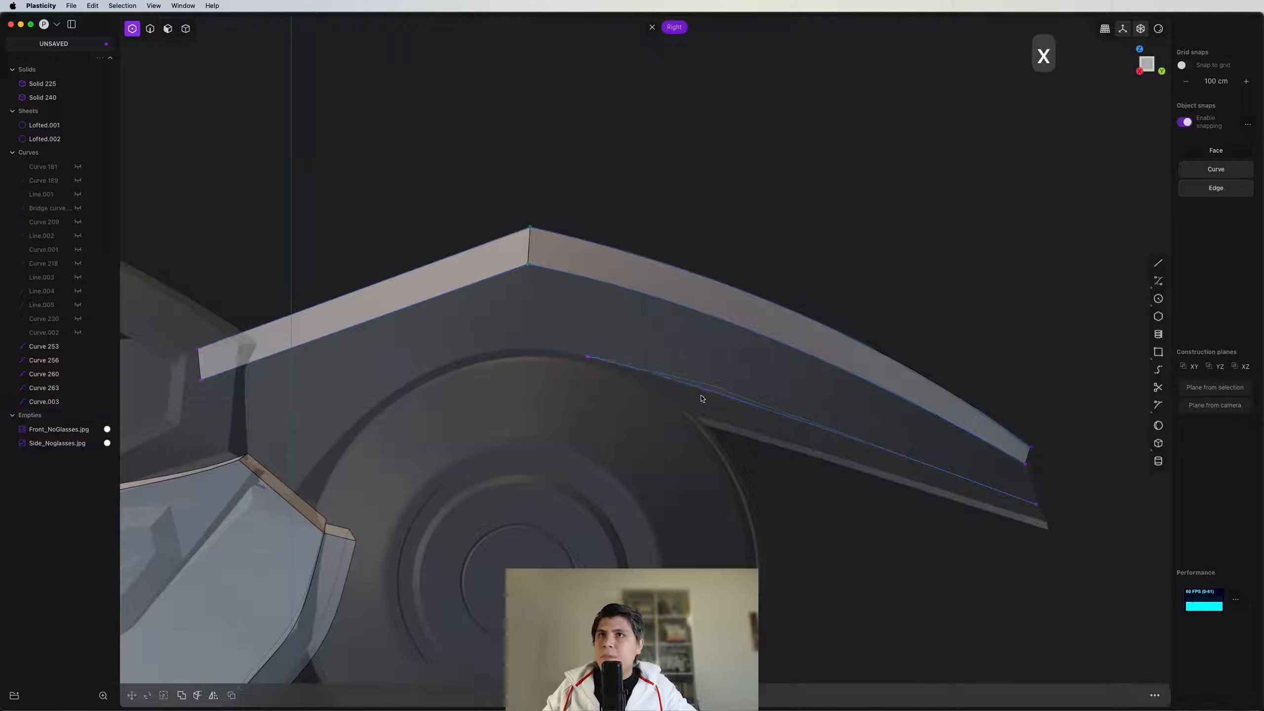
Step: Examine the lower side curve against the lofted strips and the reference from several views, and select it
{"action": "middle_click_drag", "start_coordinate": [761, 372], "coordinate": [725, 377]}
{"action": "key", "text": "2"}
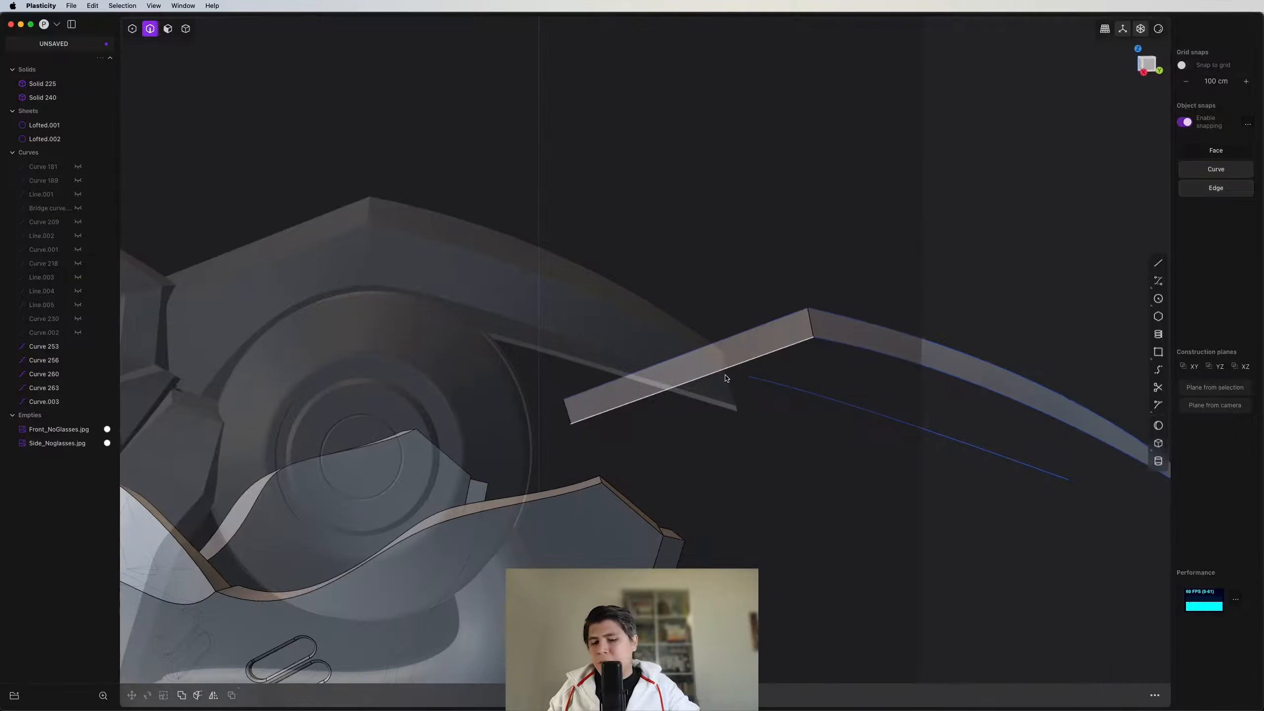
{"action": "key", "text": "1"}
{"action": "key", "text": "3"}
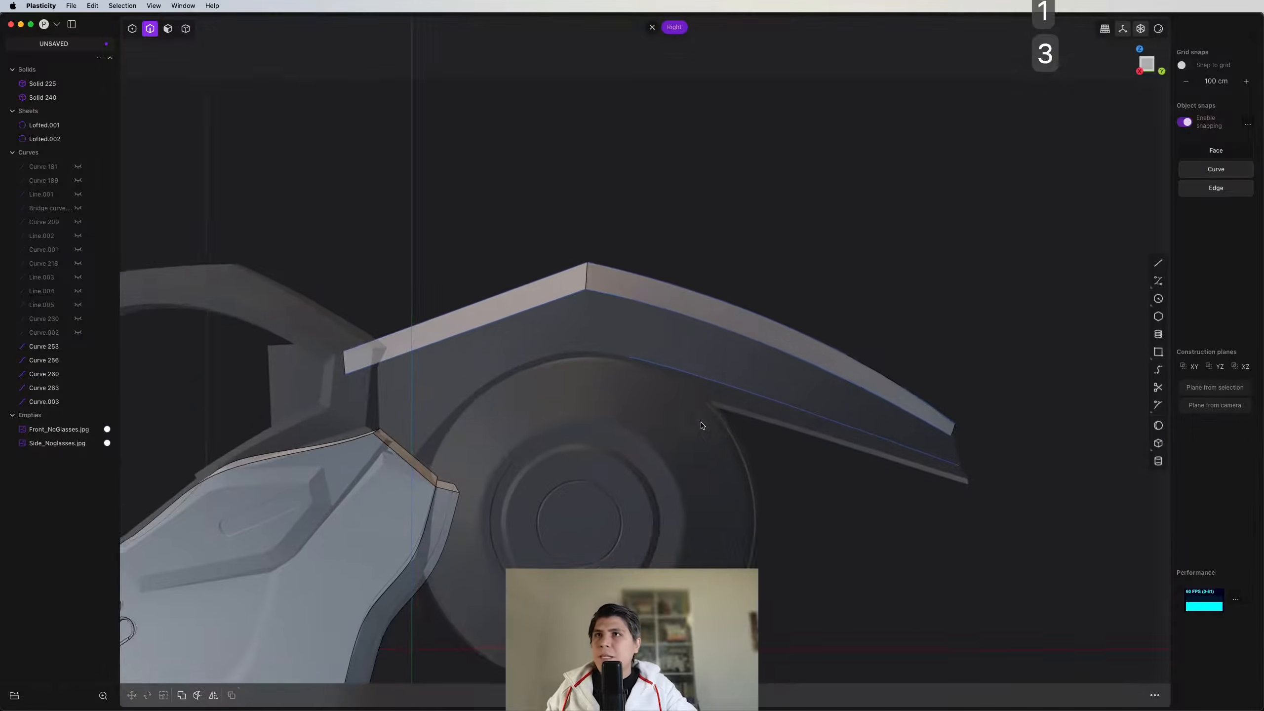
{"action": "scroll", "coordinate": [601, 430], "scroll_direction": "up", "scroll_amount": 5}
{"action": "middle_click_drag", "start_coordinate": [601, 430], "coordinate": [737, 401], "text": "shift"}
{"action": "scroll", "coordinate": [736, 401], "scroll_direction": "up", "scroll_amount": 3}
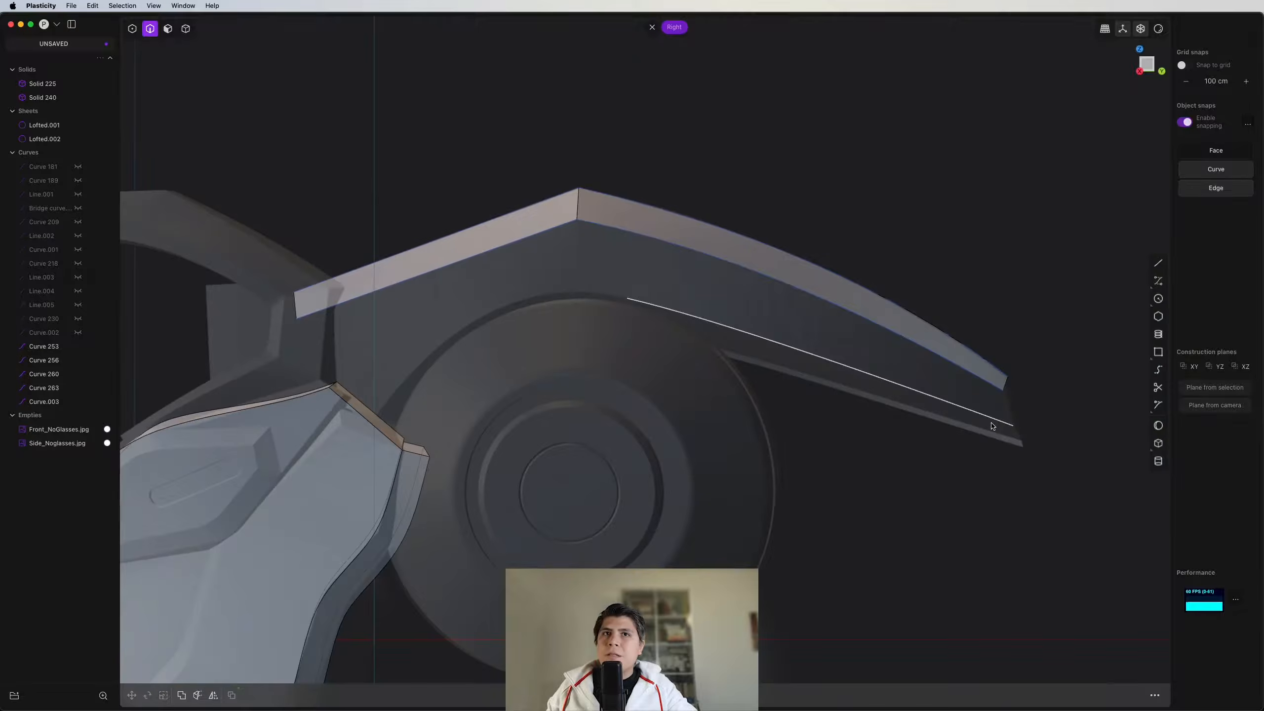
{"action": "left_click", "coordinate": [780, 339]}
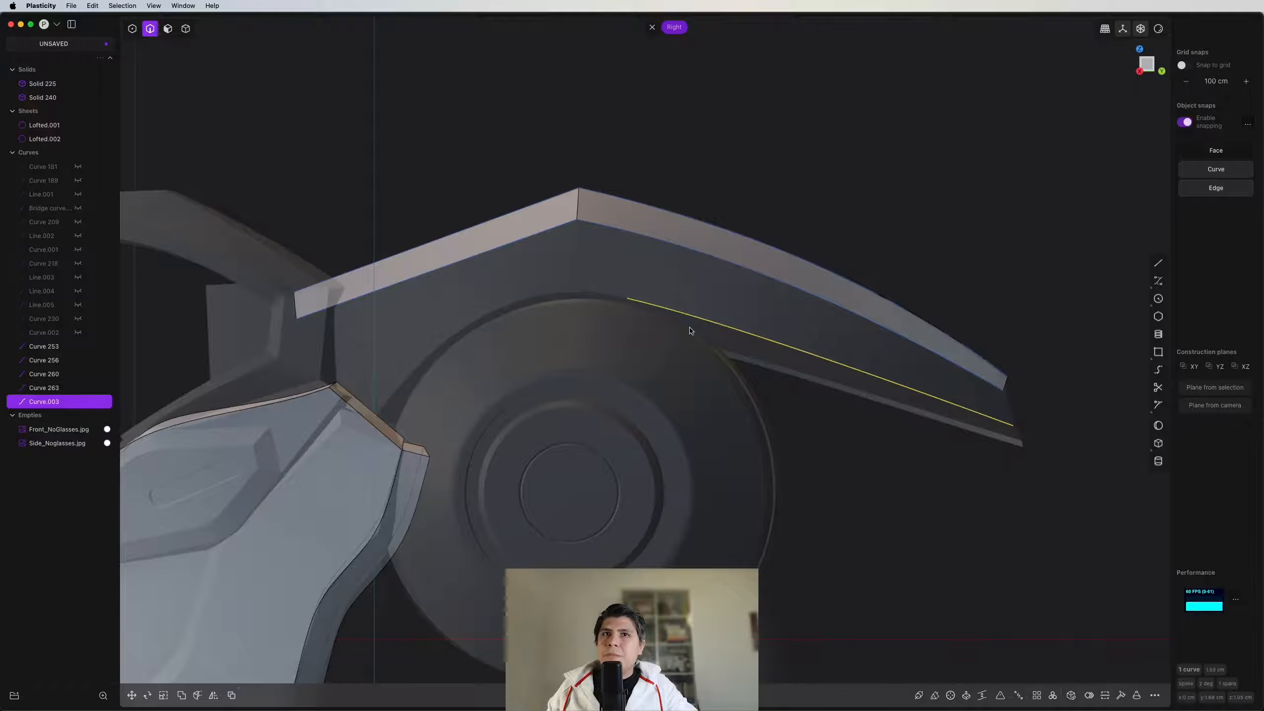
{"action": "scroll", "coordinate": [623, 313], "scroll_direction": "up", "scroll_amount": 2}
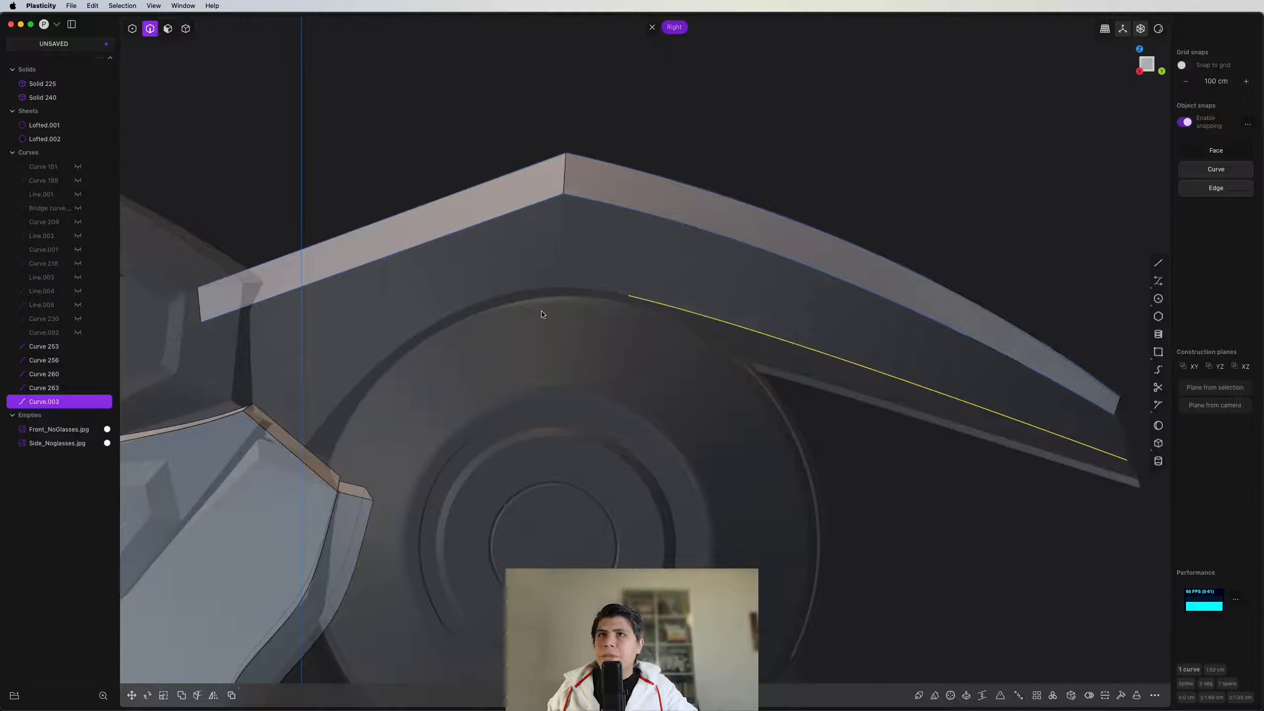
Step: Start a front-view curve directly below the lofted strip's outer end, level with the lower end of the side-view curve
{"action": "key", "text": "1"}
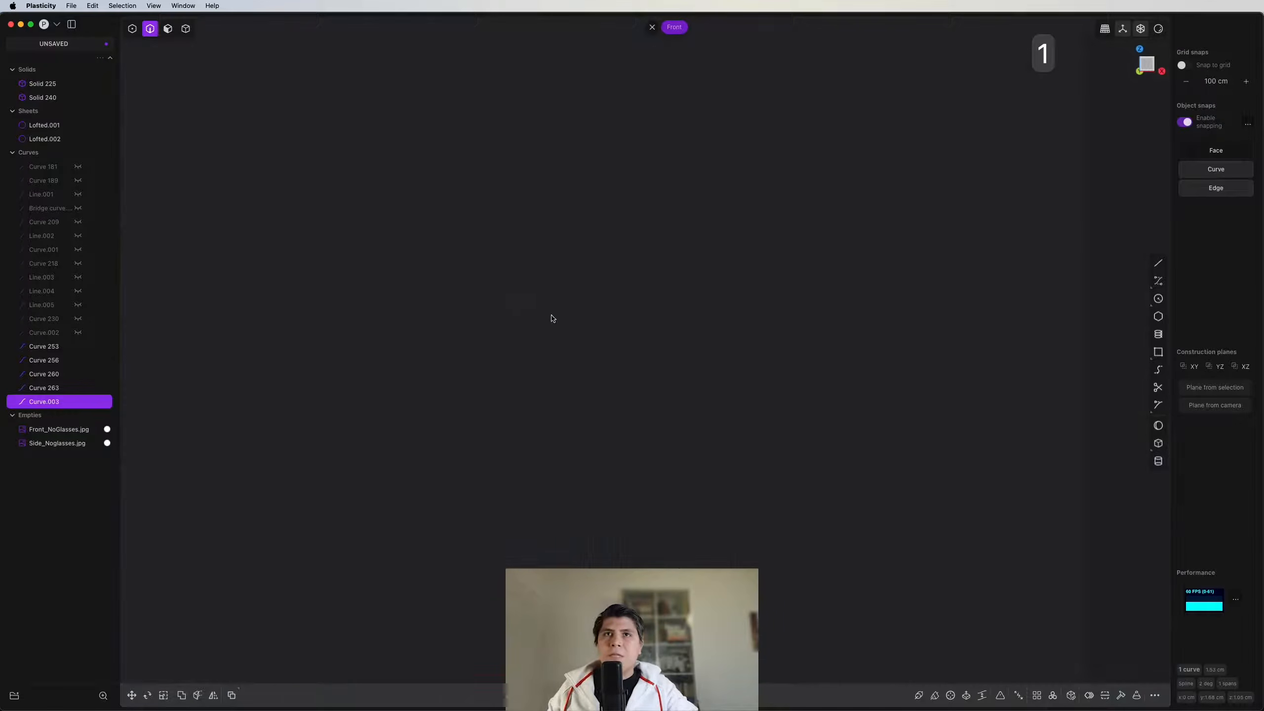
{"action": "key", "text": "ctrl+super+c"}
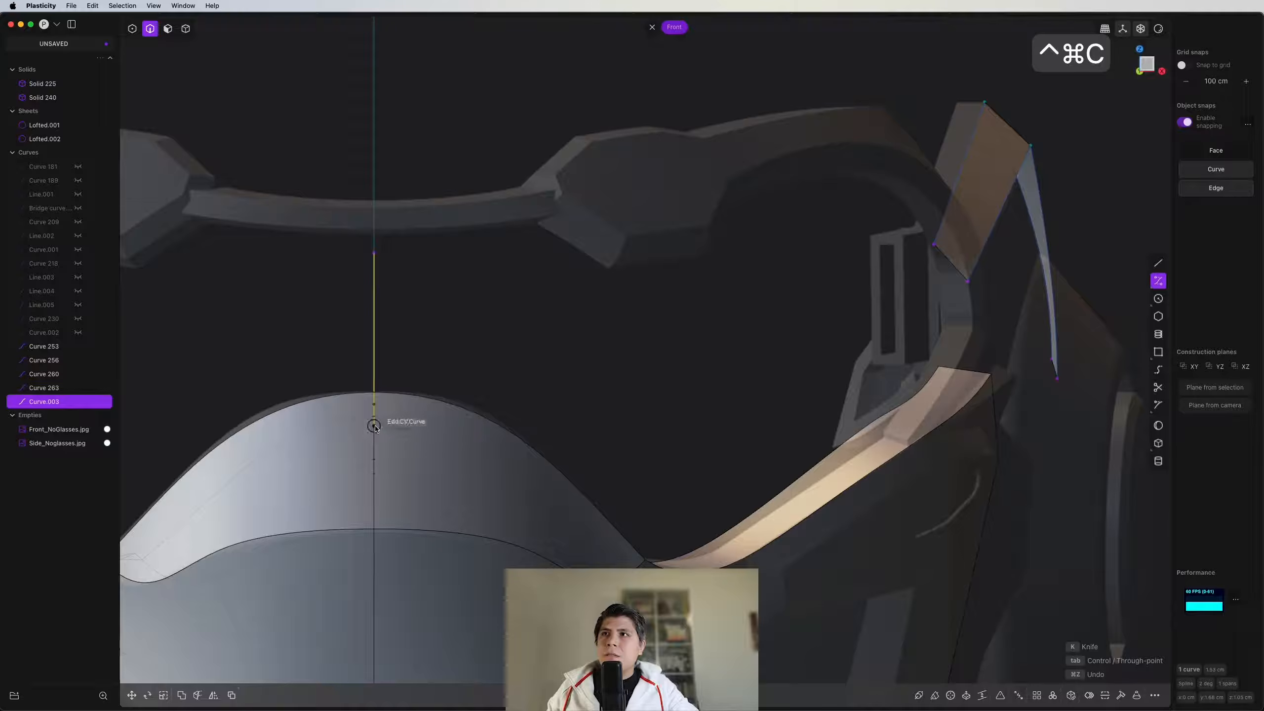
{"action": "middle_click_drag", "start_coordinate": [953, 427], "coordinate": [822, 434], "text": "shift"}
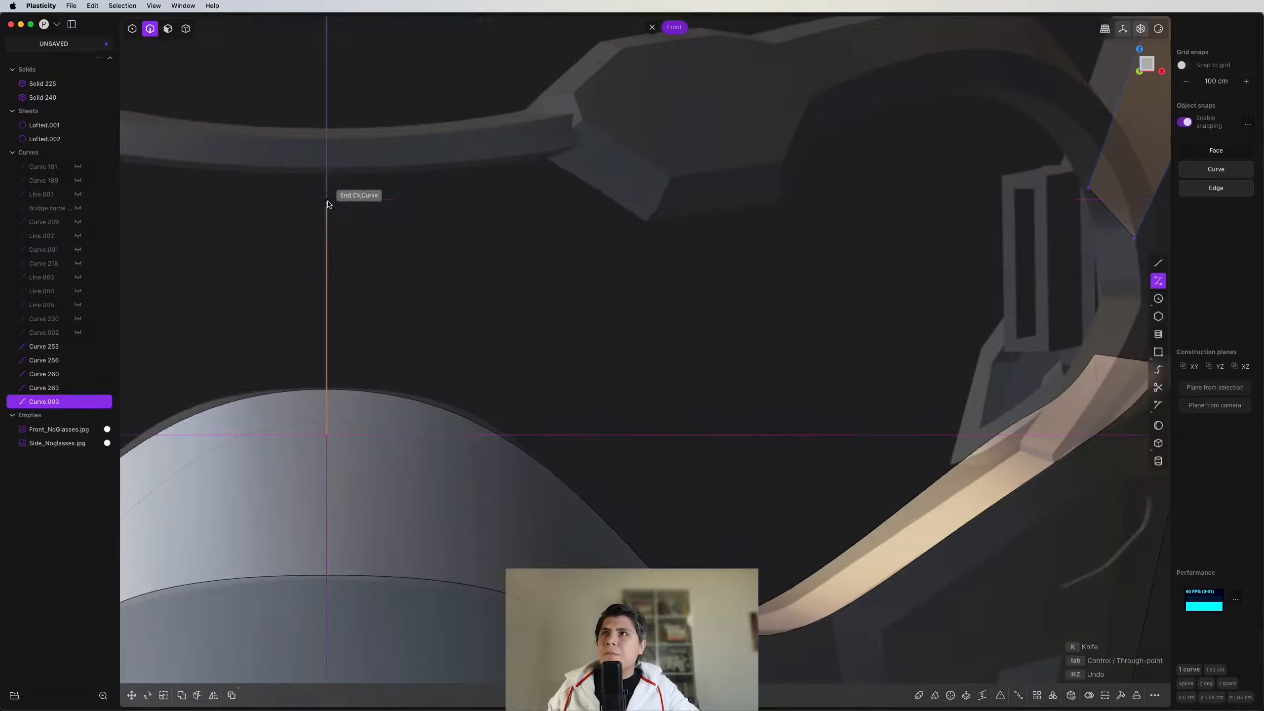
{"action": "middle_click_drag", "start_coordinate": [753, 233], "coordinate": [309, 245], "text": "shift"}
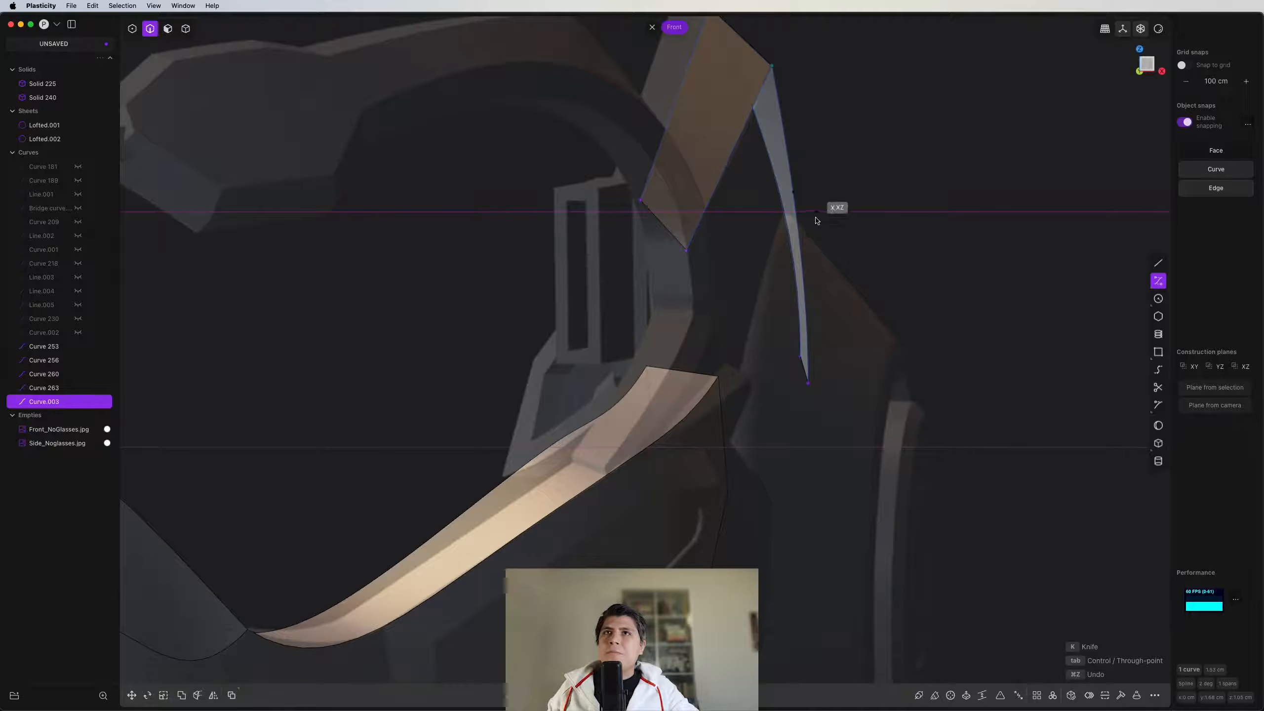
{"action": "scroll", "coordinate": [761, 227], "scroll_direction": "down", "scroll_amount": 5}
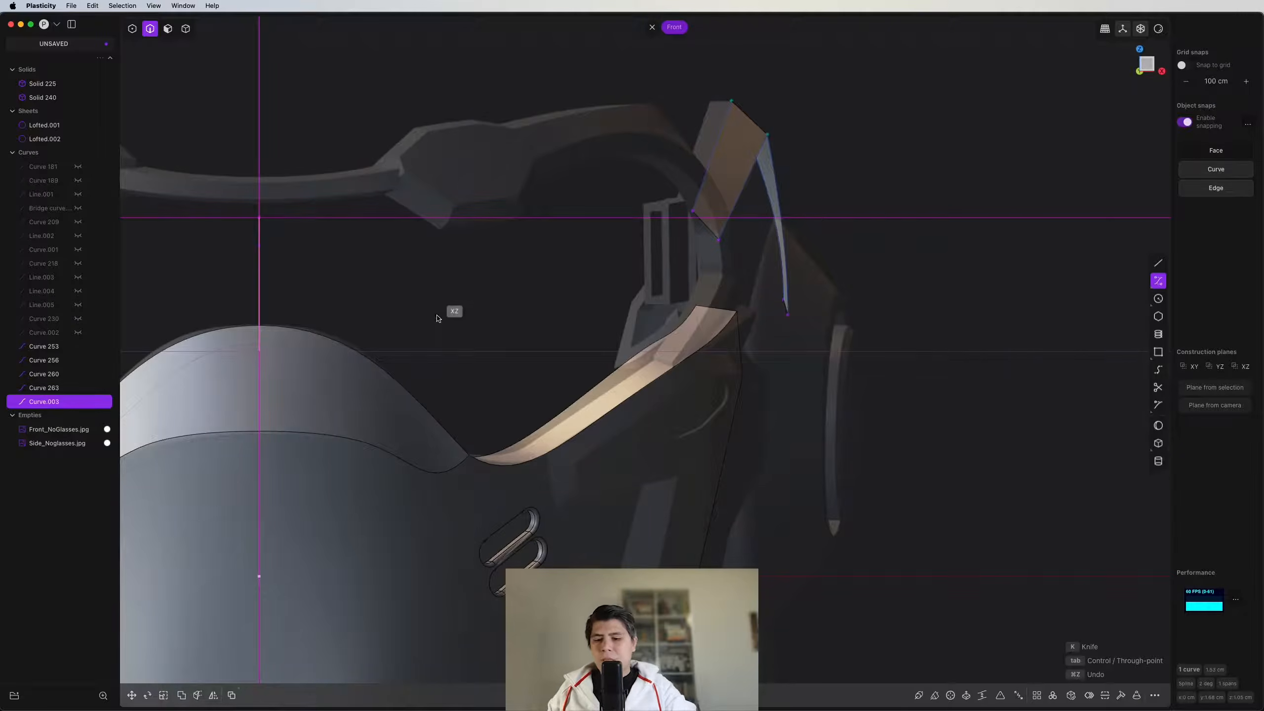
{"action": "key", "text": "3"}
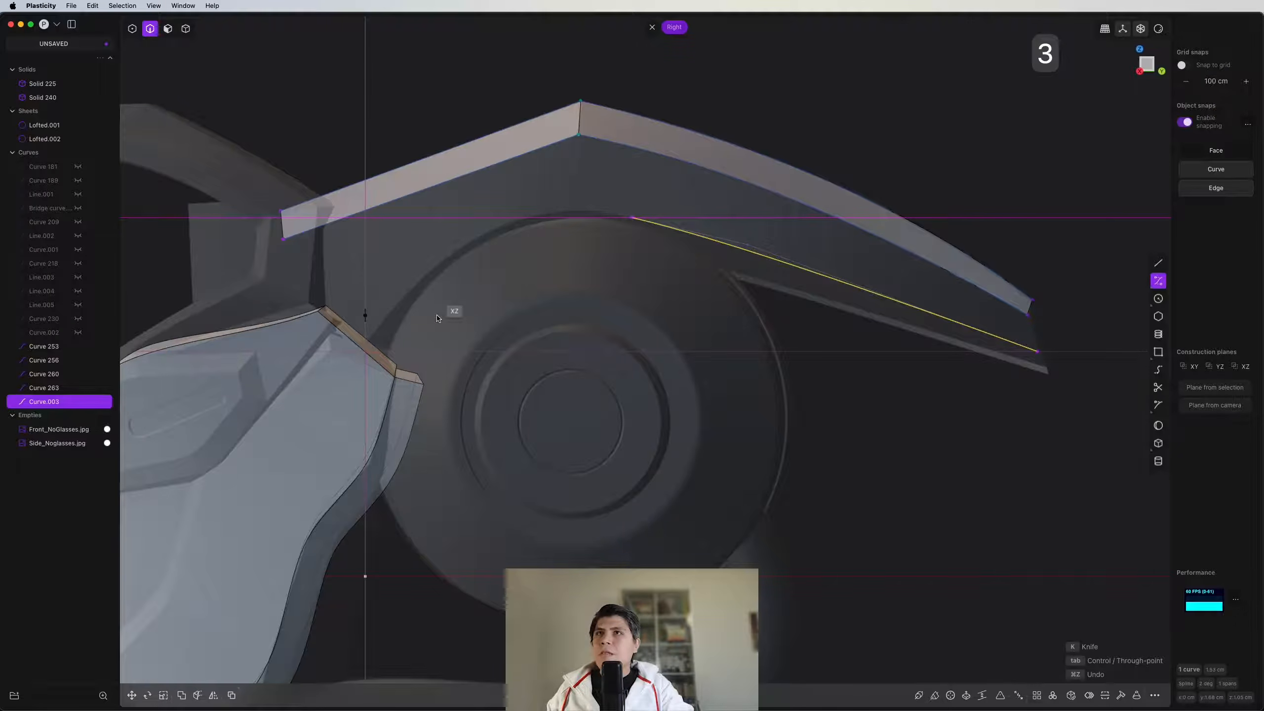
{"action": "key", "text": "1"}
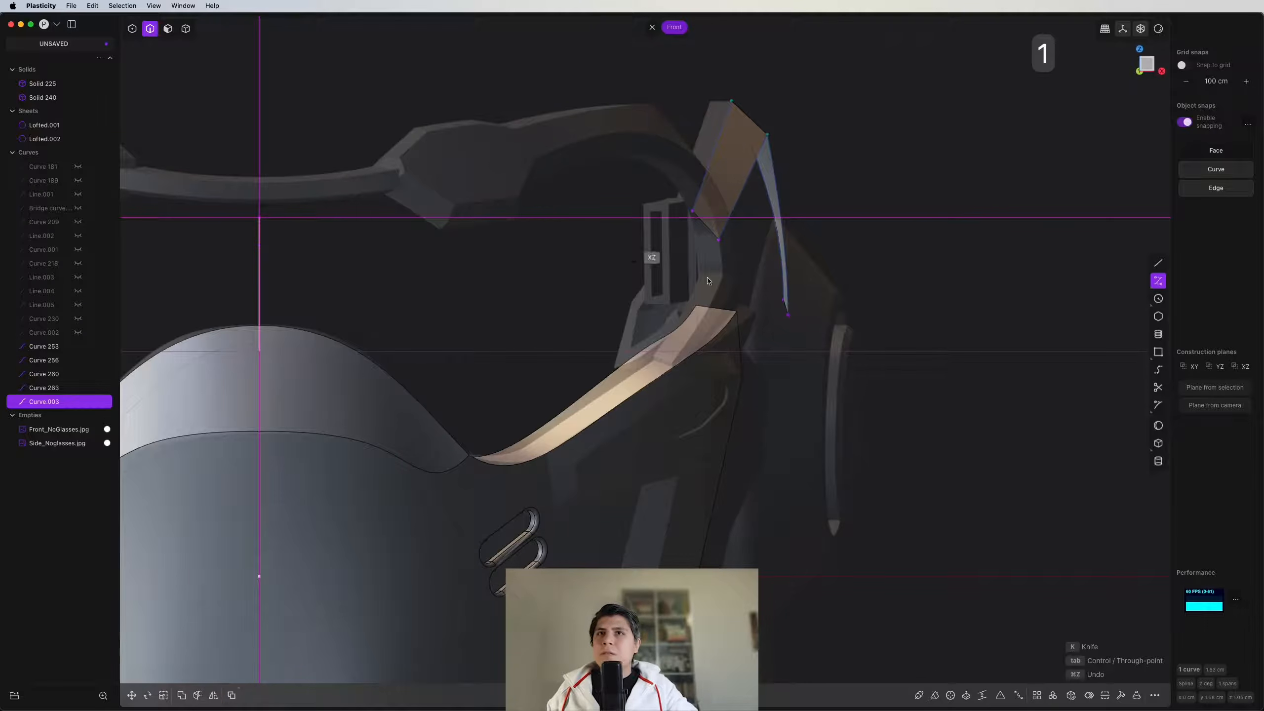
{"action": "key", "text": "3"}
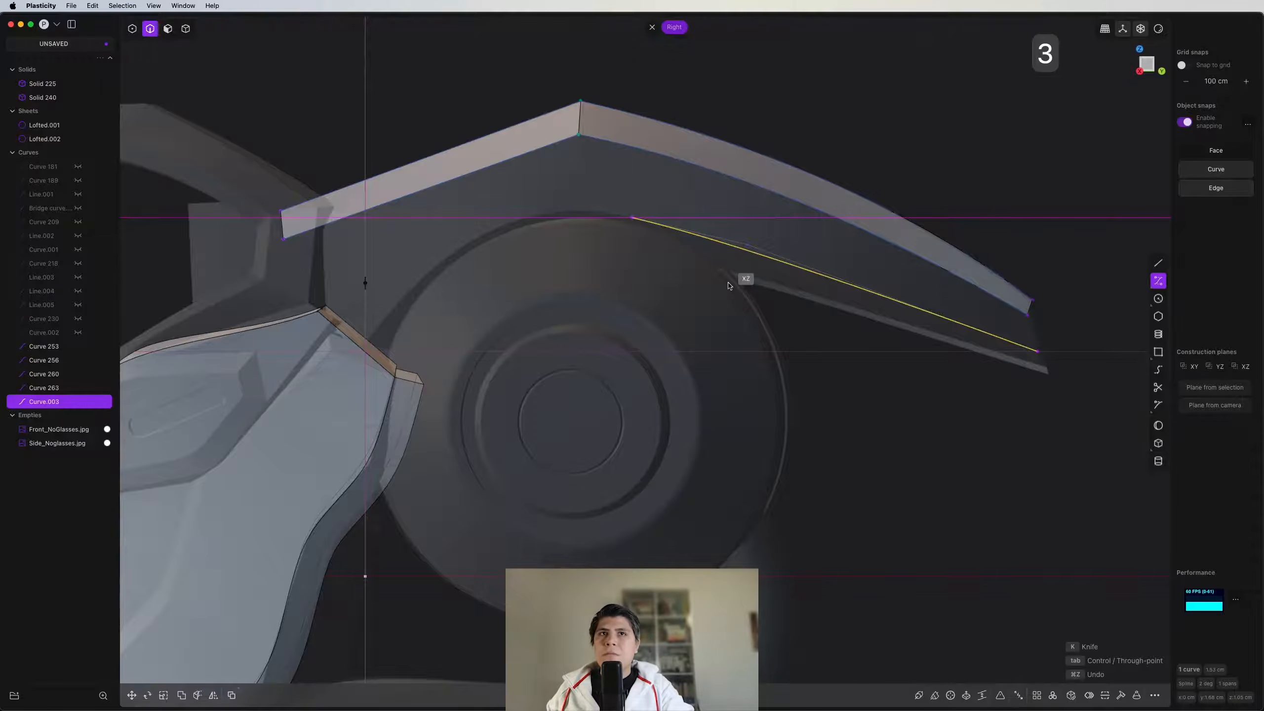
{"action": "key", "text": "1"}
{"action": "scroll", "coordinate": [728, 286], "scroll_direction": "up", "scroll_amount": 3}
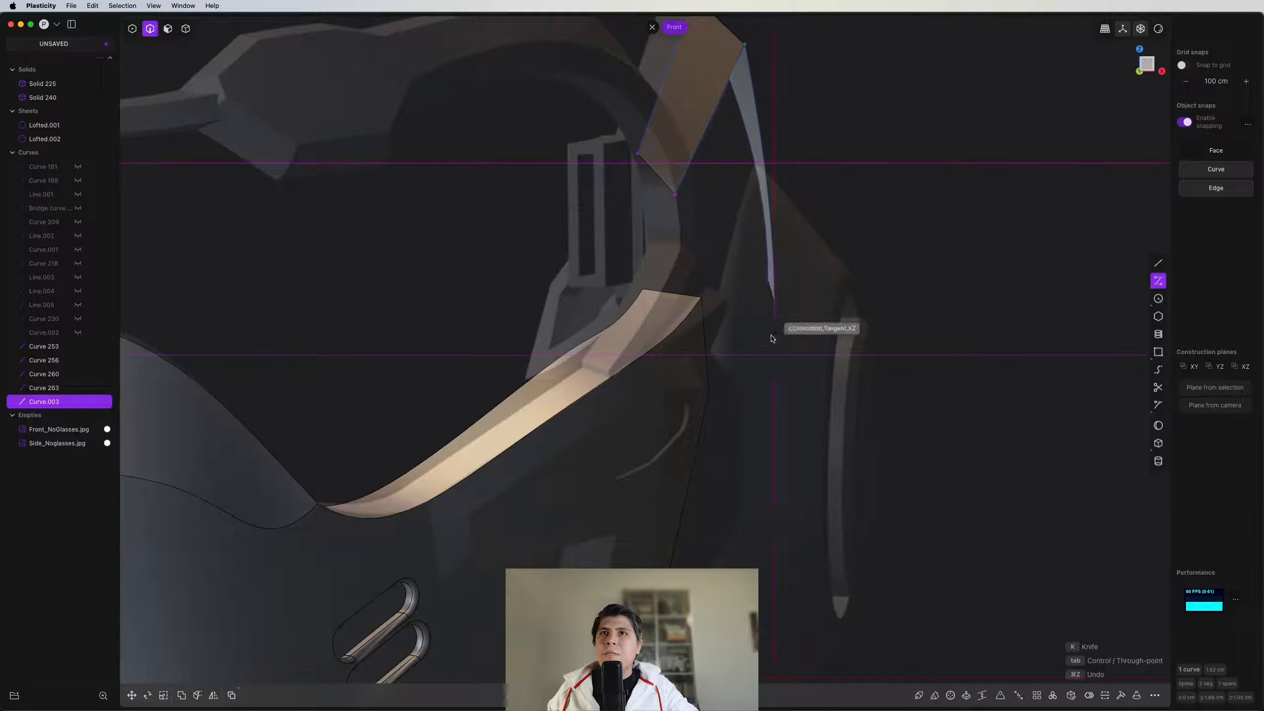
{"action": "left_click", "coordinate": [774, 355]}
{"action": "middle_click_drag", "start_coordinate": [763, 304], "coordinate": [891, 374], "text": "shift"}
{"action": "scroll", "coordinate": [890, 374], "scroll_direction": "down", "scroll_amount": 3}
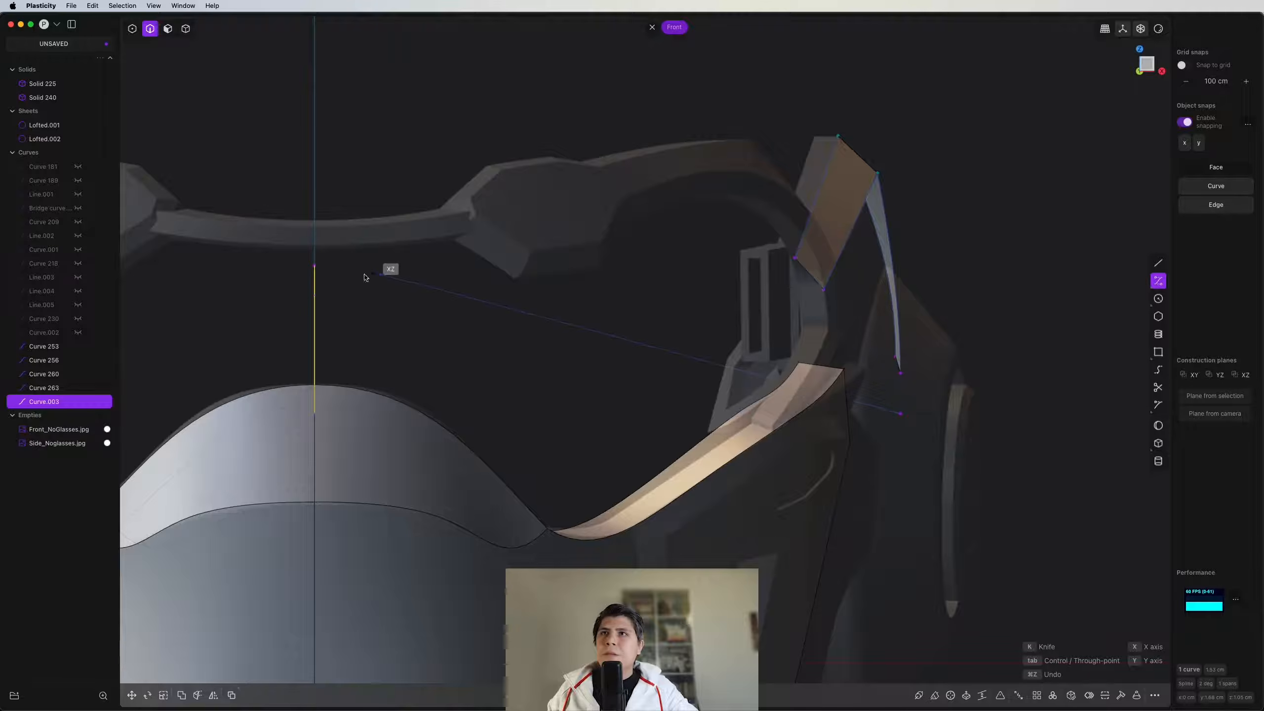
Step: Finish the front-view curve with a slight bow following the strip's edge, ending level with the upper end of the side-view curve
{"action": "scroll", "coordinate": [666, 279], "scroll_direction": "up", "scroll_amount": 6}
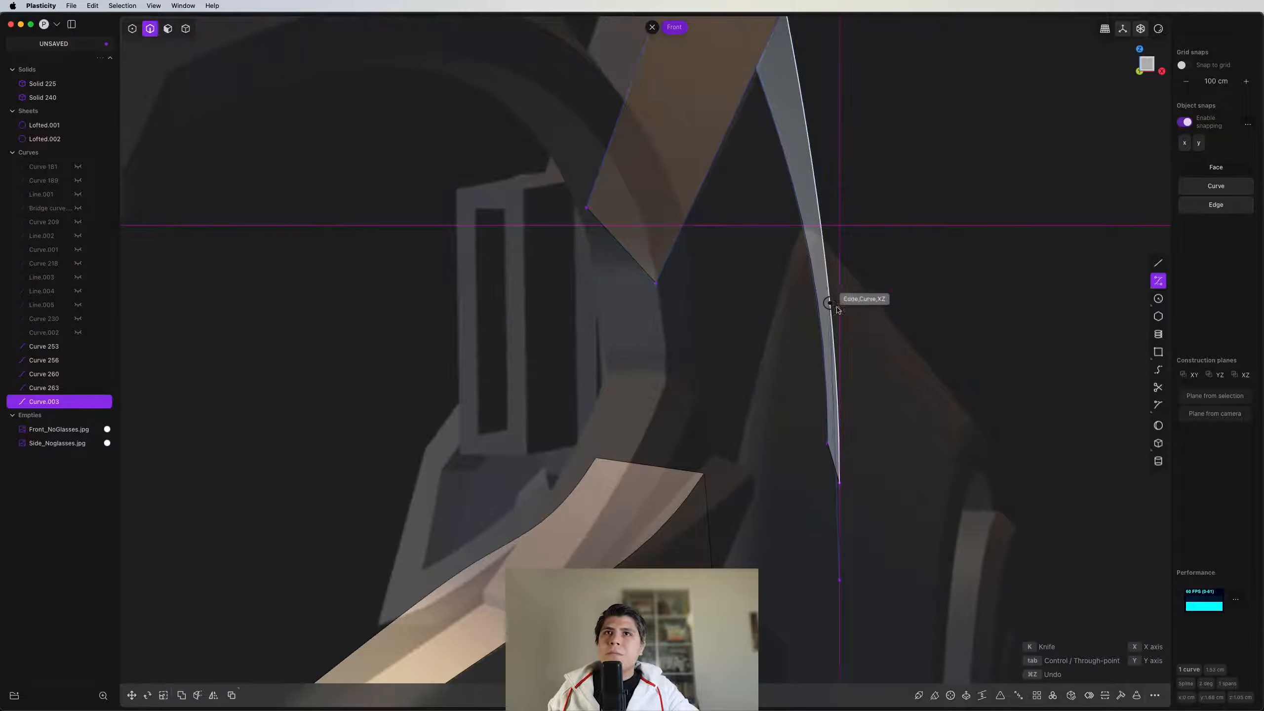
{"action": "left_click", "coordinate": [843, 324]}
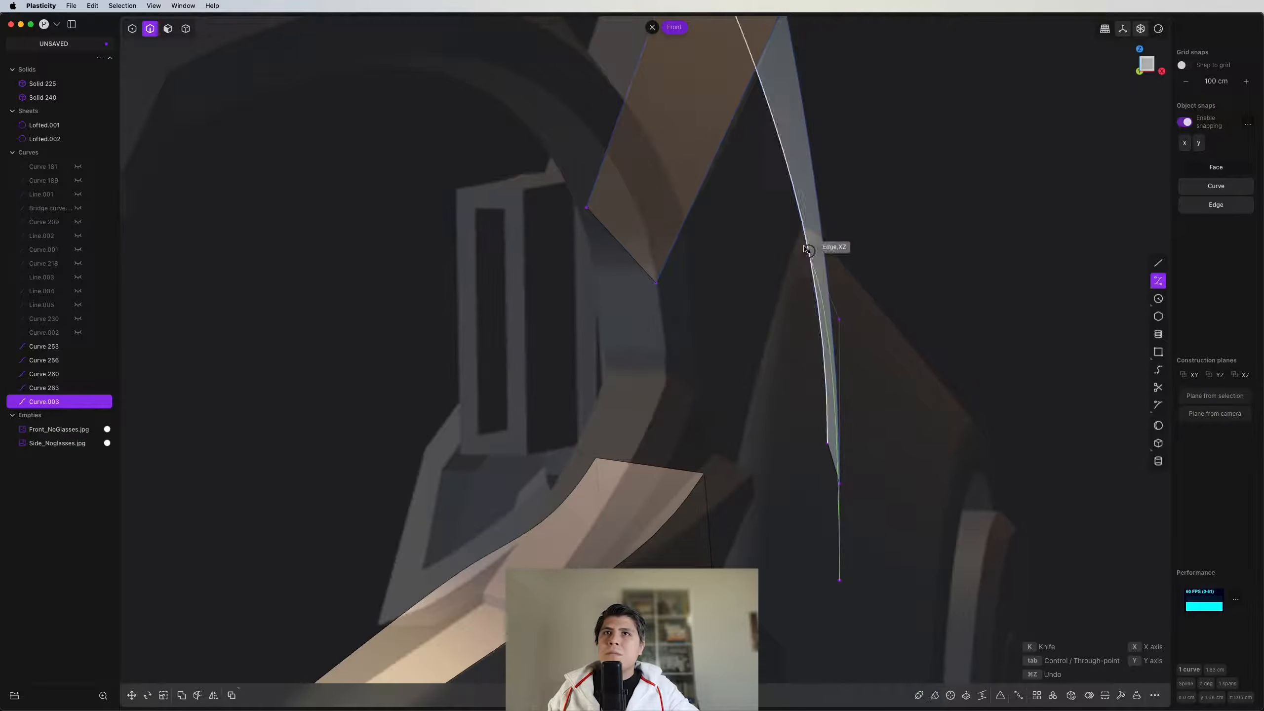
{"action": "middle_click_drag", "start_coordinate": [280, 259], "coordinate": [716, 274], "text": "shift"}
{"action": "scroll", "coordinate": [527, 254], "scroll_direction": "down", "scroll_amount": 3}
{"action": "scroll", "coordinate": [443, 248], "scroll_direction": "down", "scroll_amount": 2}
{"action": "middle_click_drag", "start_coordinate": [442, 248], "coordinate": [628, 241], "text": "shift"}
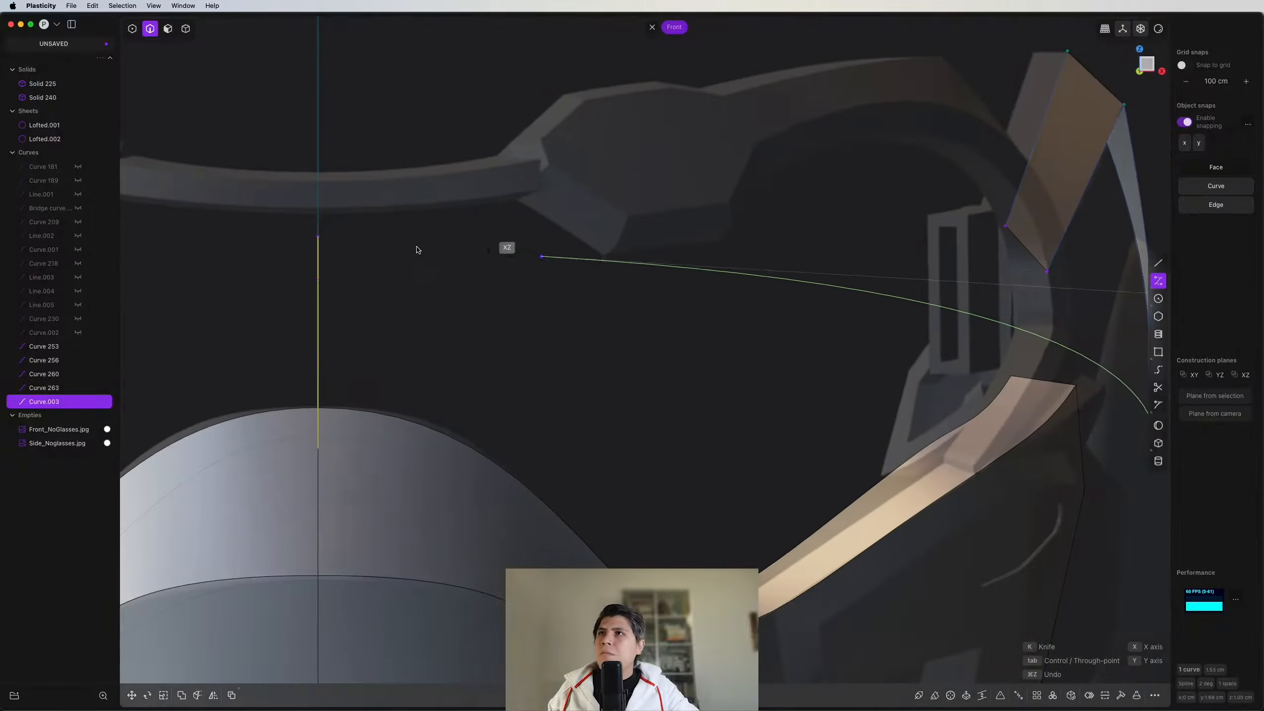
{"action": "scroll", "coordinate": [836, 257], "scroll_direction": "up", "scroll_amount": 6}
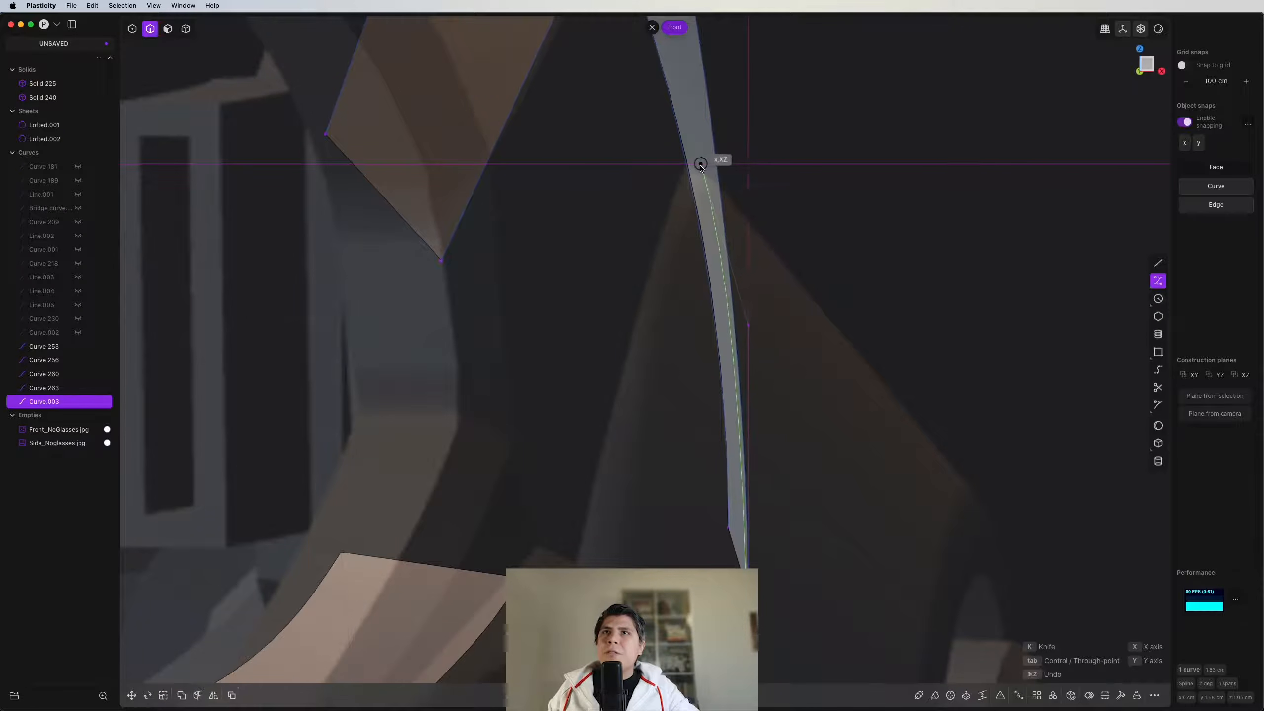
{"action": "middle_click_drag", "start_coordinate": [711, 168], "coordinate": [748, 305], "text": "shift"}
{"action": "scroll", "coordinate": [779, 289], "scroll_direction": "down", "scroll_amount": 5}
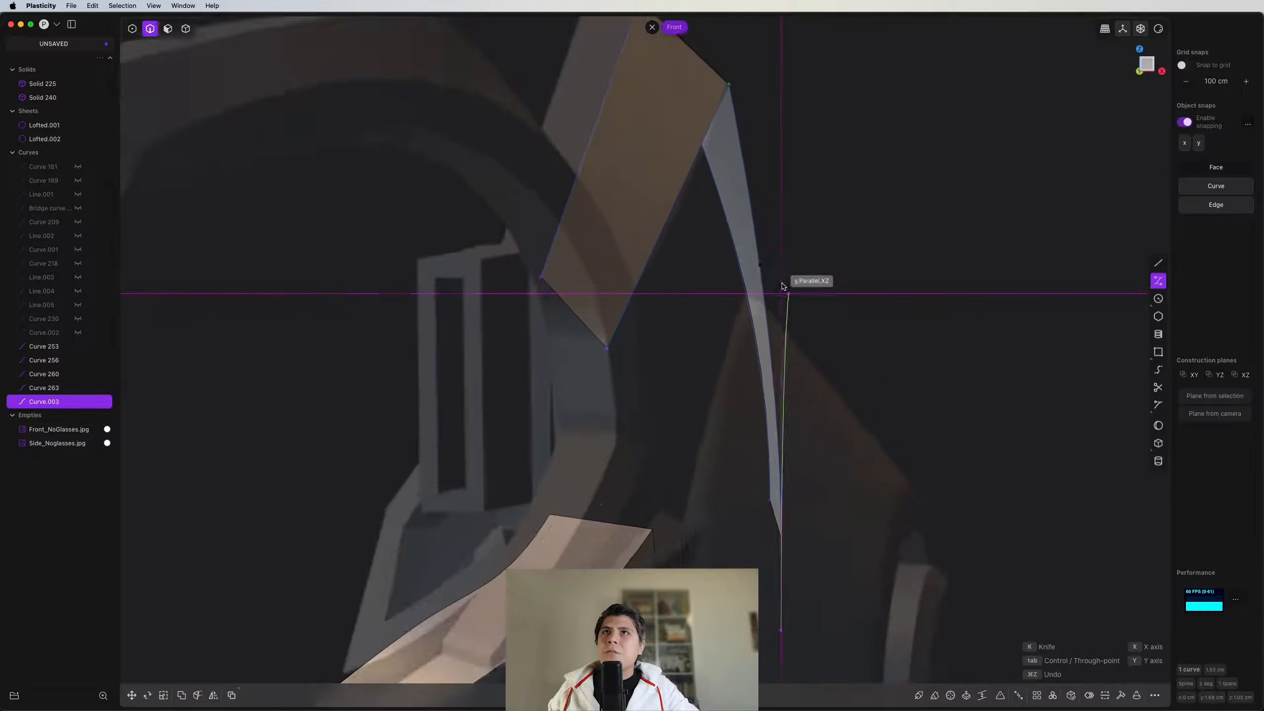
{"action": "scroll", "coordinate": [768, 299], "scroll_direction": "up", "scroll_amount": 7}
{"action": "left_click", "coordinate": [776, 330]}
{"action": "right_click", "coordinate": [776, 329]}
{"action": "scroll", "coordinate": [774, 318], "scroll_direction": "down", "scroll_amount": 8}
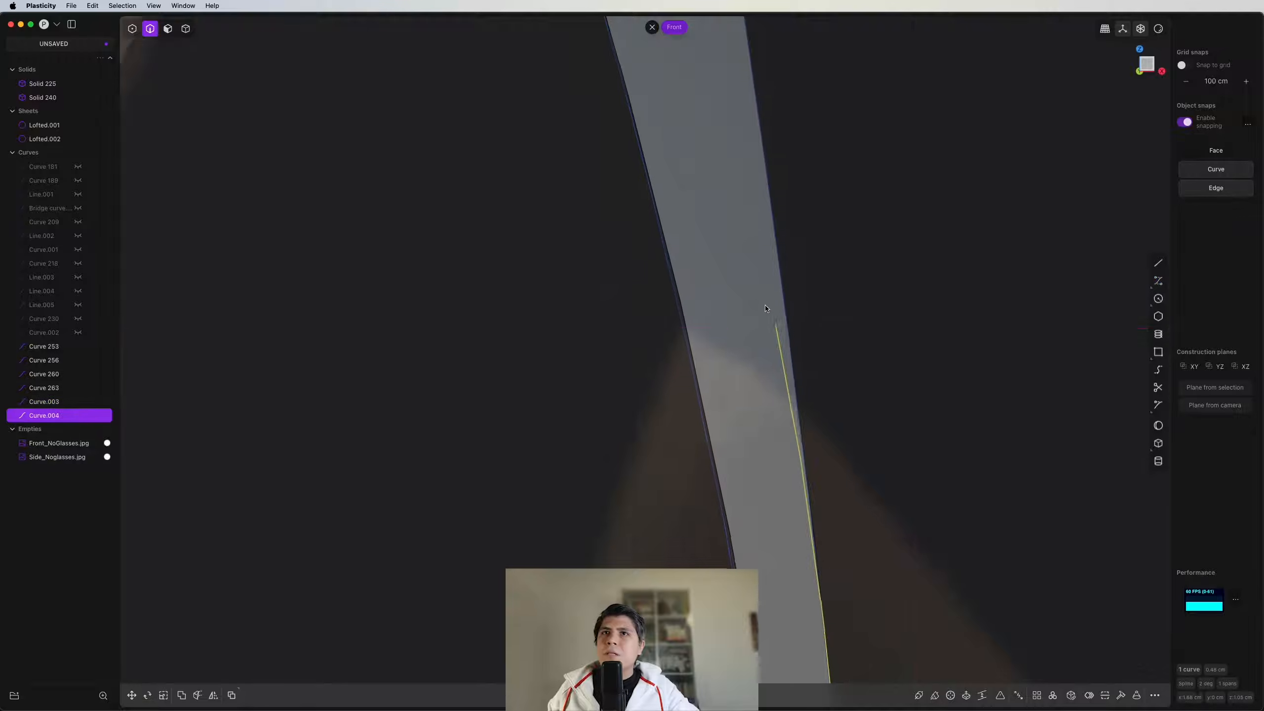
Step: Combine the side-view and front-view lower curves into a single 3D curve and check it from the front and side
{"action": "key", "text": "shift+super+x"}
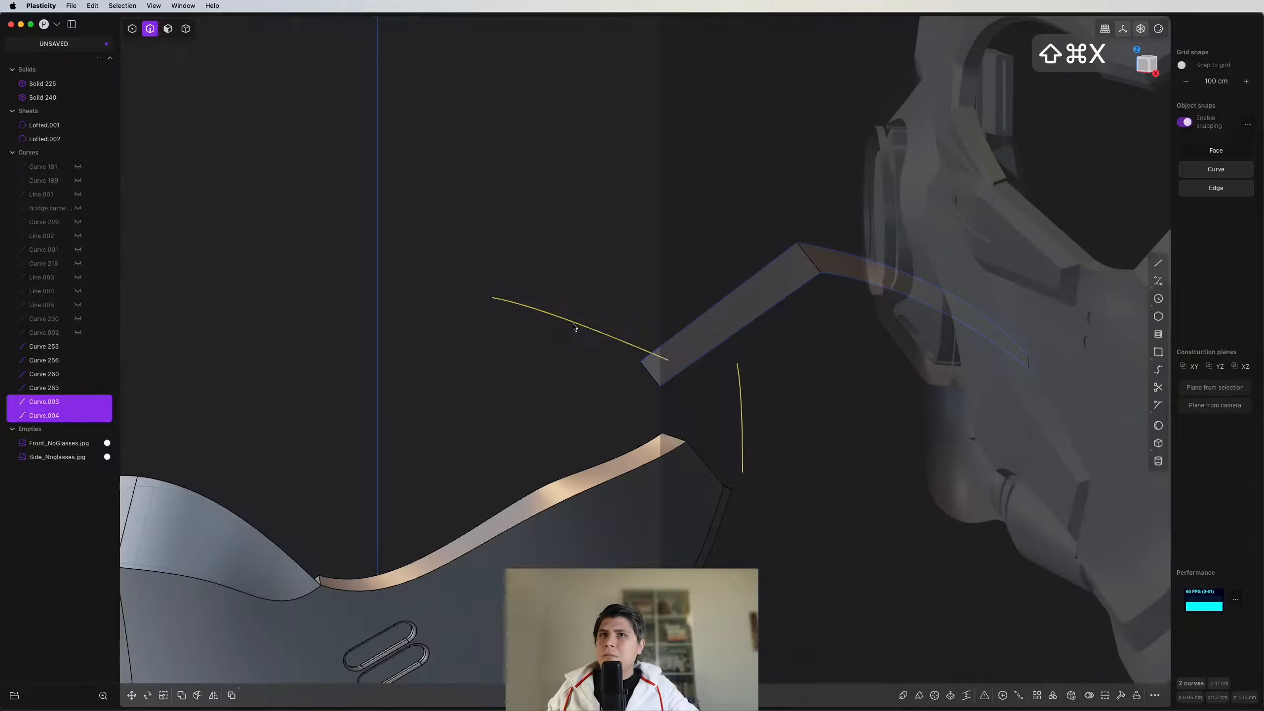
{"action": "middle_click_drag", "start_coordinate": [575, 327], "coordinate": [535, 340]}
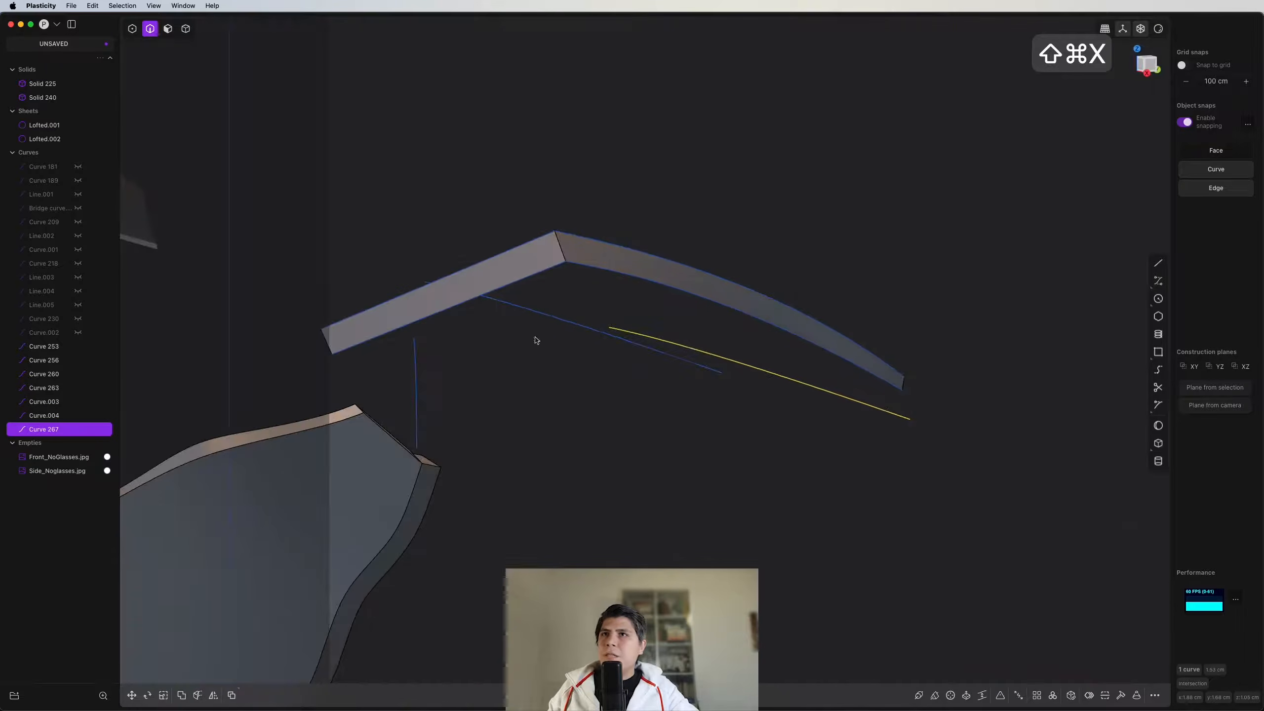
{"action": "key", "text": "1"}
{"action": "key", "text": "3"}
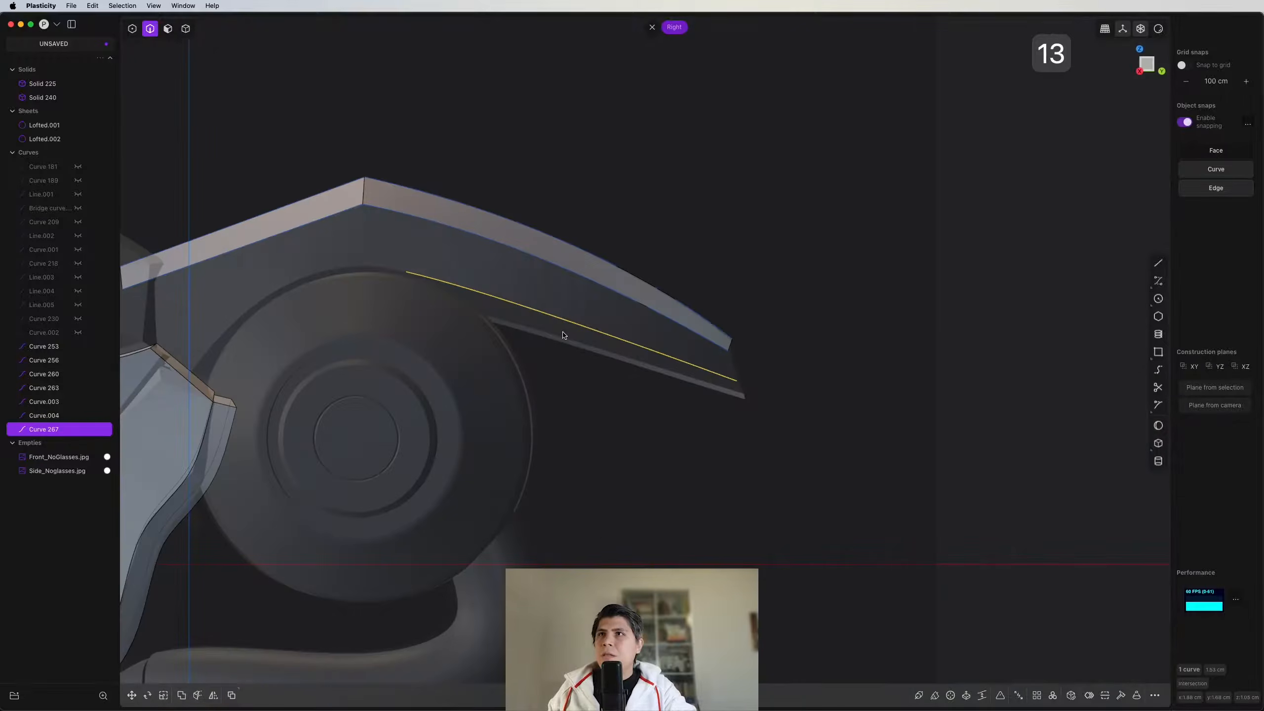
{"action": "key", "text": "1"}
{"action": "middle_click_drag", "start_coordinate": [563, 332], "coordinate": [622, 344]}
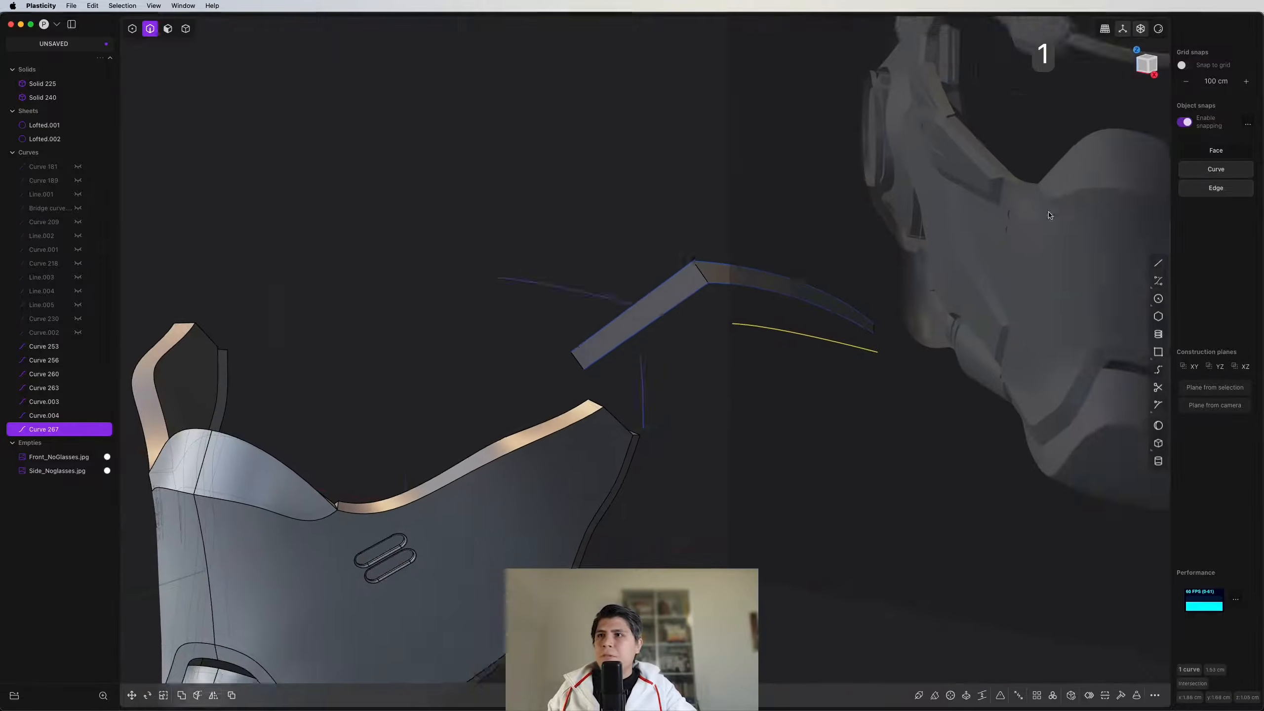
Step: Delete the two flat source curves, Curve.003 and Curve.004
{"action": "scroll", "coordinate": [647, 344], "scroll_direction": "up", "scroll_amount": 2}
{"action": "left_click", "coordinate": [696, 340]}
{"action": "left_click", "coordinate": [638, 275], "text": "shift"}
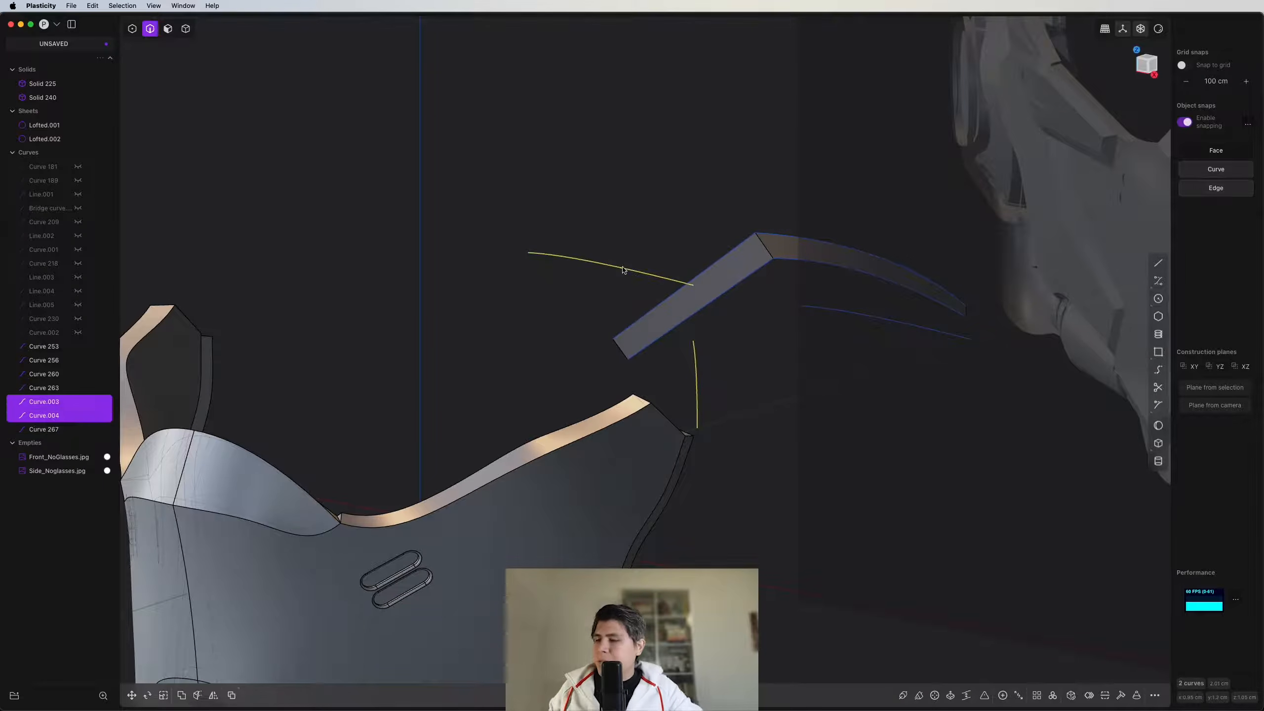
{"action": "key", "text": "x"}
Step: Loft a surface between the rear strip's lower edge, Curve 263, and the new lower 3D curve, Curve 267
{"action": "left_click", "coordinate": [911, 292]}
{"action": "left_click", "coordinate": [891, 321], "text": "shift"}
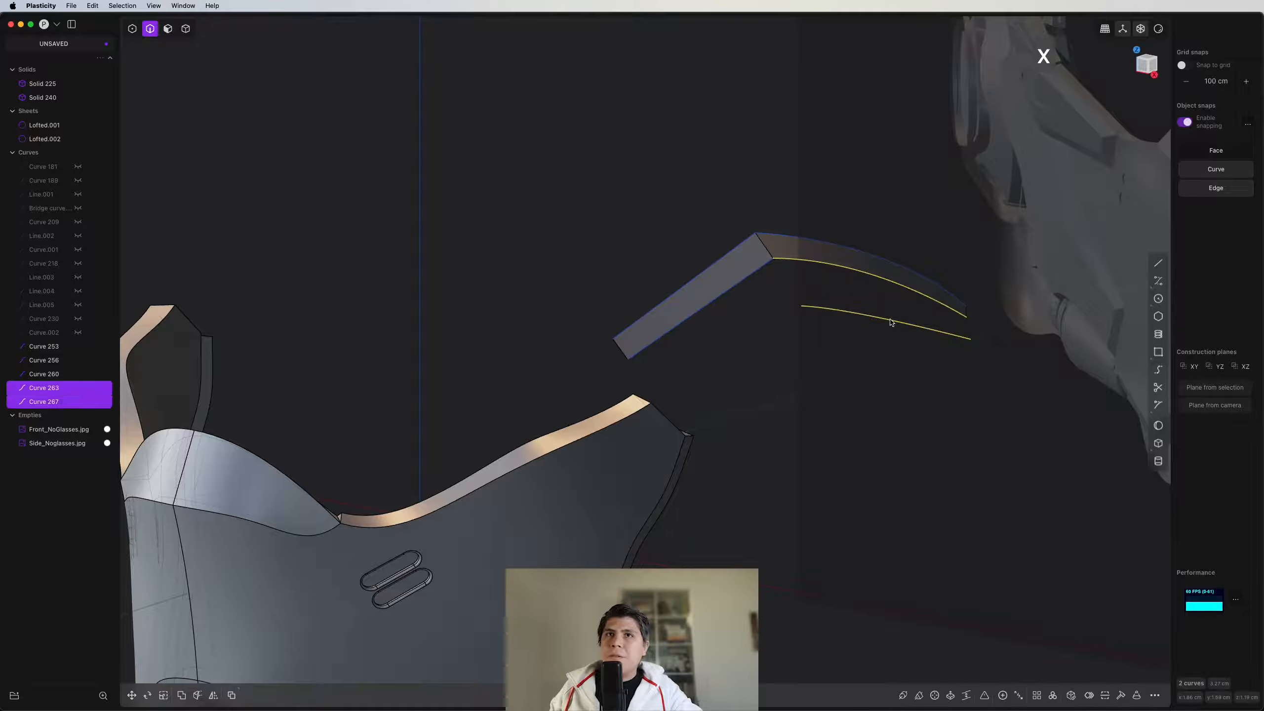
{"action": "key", "text": "l"}
{"action": "middle_click_drag", "start_coordinate": [894, 319], "coordinate": [919, 332]}
{"action": "middle_click_drag", "start_coordinate": [600, 372], "coordinate": [659, 383], "text": "shift"}
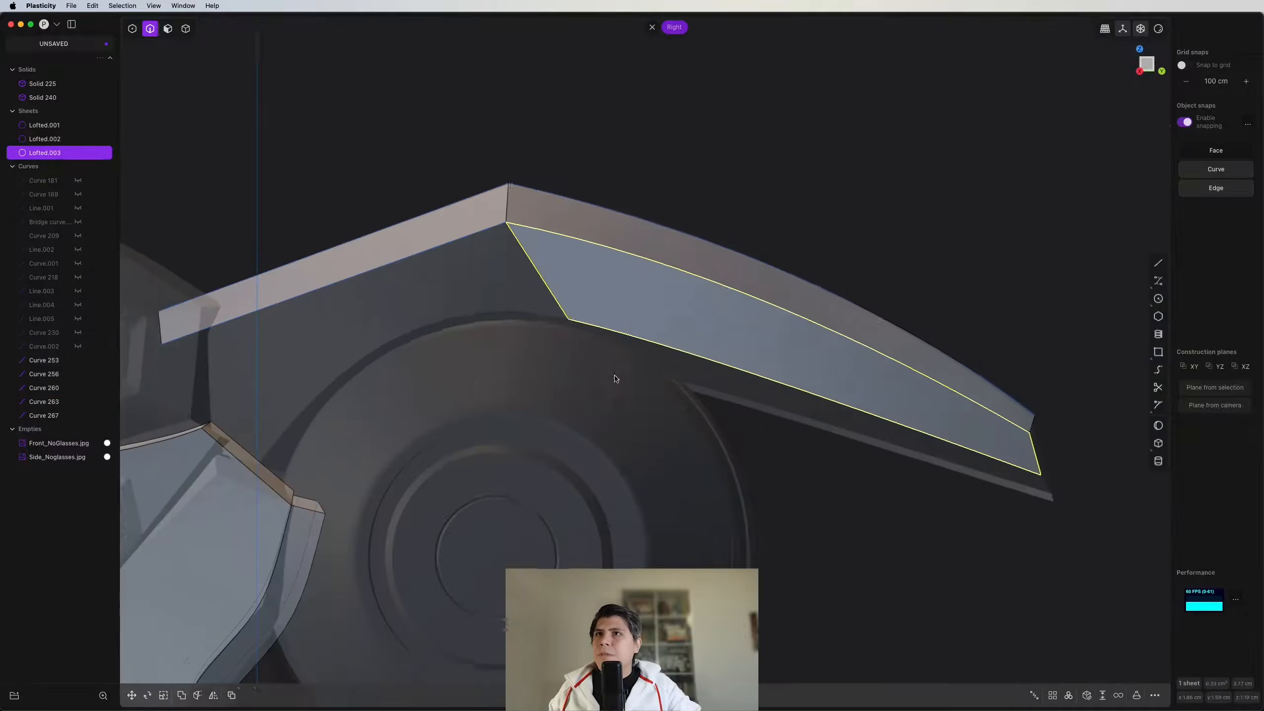
Step: Draw a three-point curve in the side view from the mask's upper edge up along the round ear disc's rim
{"action": "middle_click_drag", "start_coordinate": [615, 328], "coordinate": [649, 350], "text": "shift"}
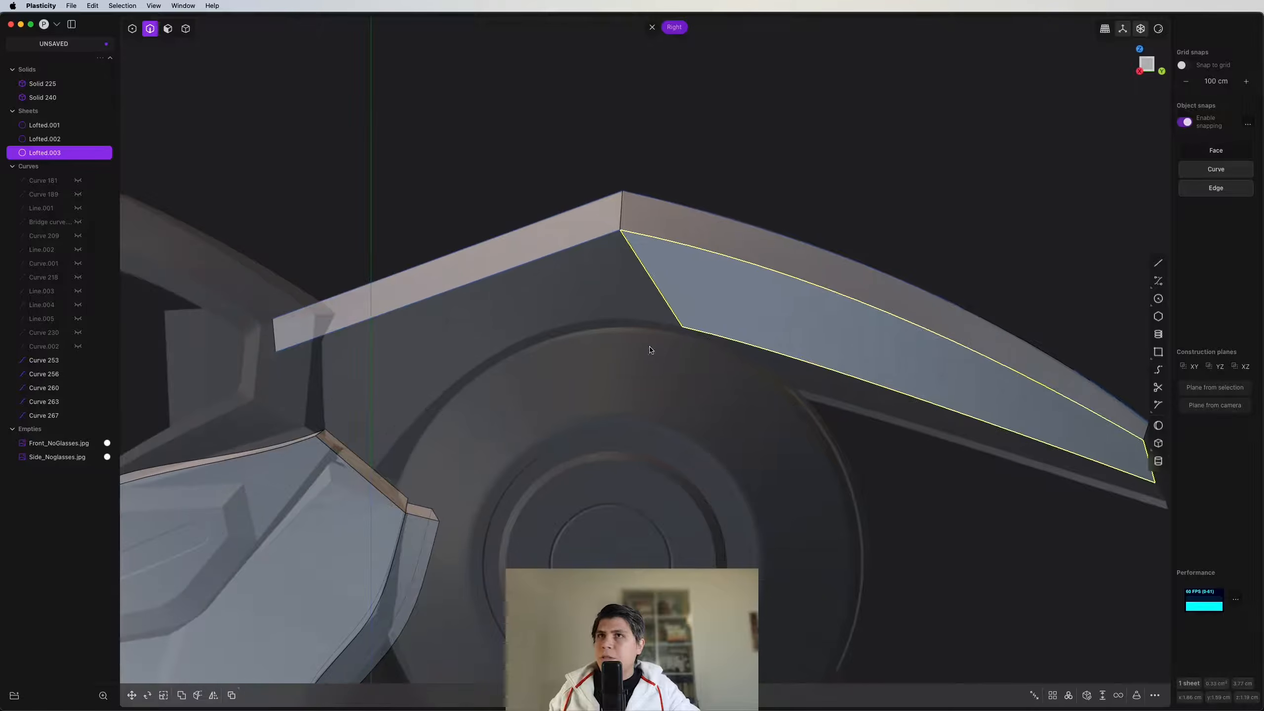
{"action": "key", "text": "Escape"}
{"action": "key", "text": "ctrl+super+c"}
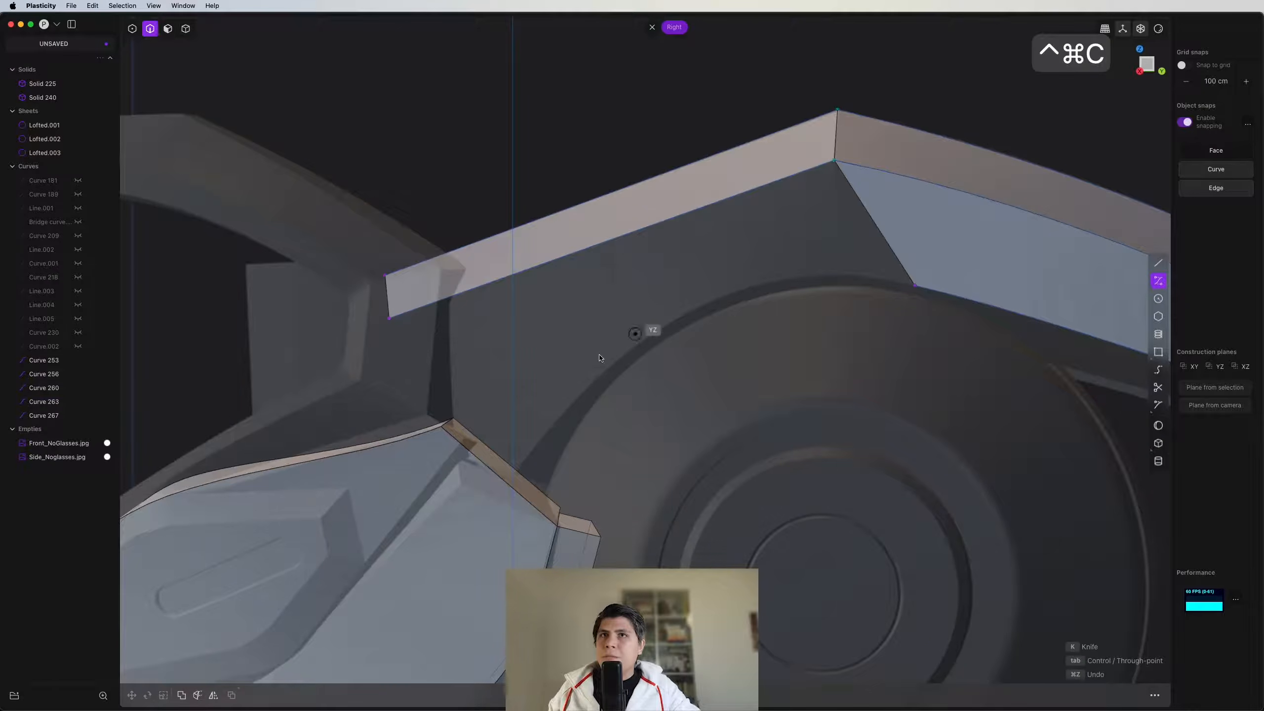
{"action": "scroll", "coordinate": [567, 518], "scroll_direction": "up", "scroll_amount": 3}
{"action": "middle_click_drag", "start_coordinate": [550, 473], "coordinate": [593, 408], "text": "shift"}
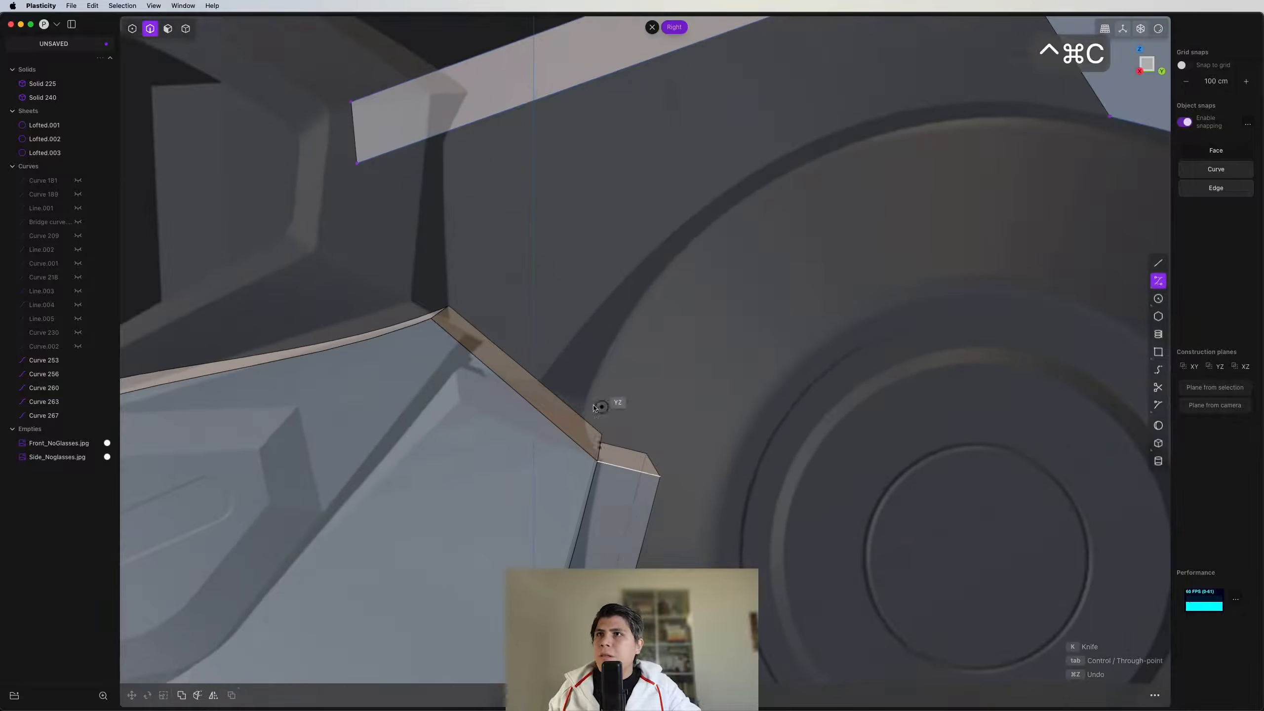
{"action": "left_click", "coordinate": [532, 392]}
{"action": "left_click", "coordinate": [639, 202]}
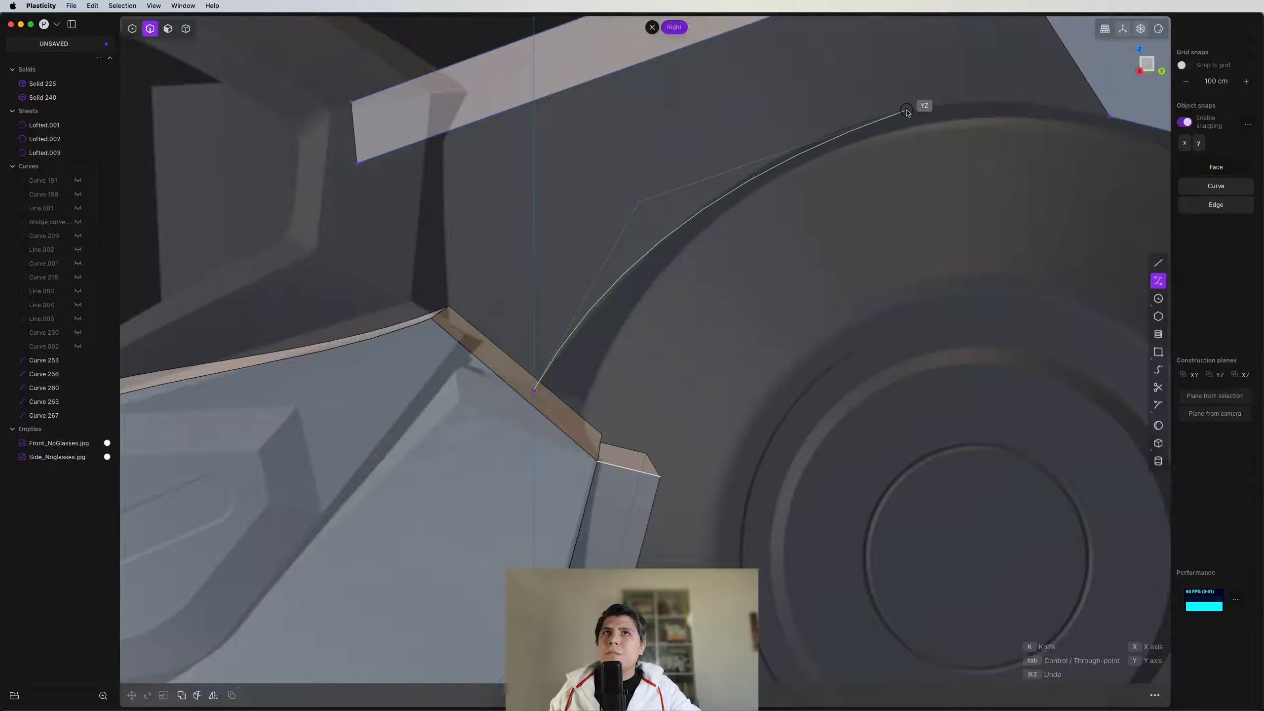
{"action": "double_click", "coordinate": [905, 110]}
Step: Shift the new side-view curve's middle control point so the arc follows the ear disc's rim
{"action": "left_click_drag", "start_coordinate": [750, 267], "coordinate": [742, 268]}
{"action": "key", "text": "g"}
{"action": "key", "text": "g"}
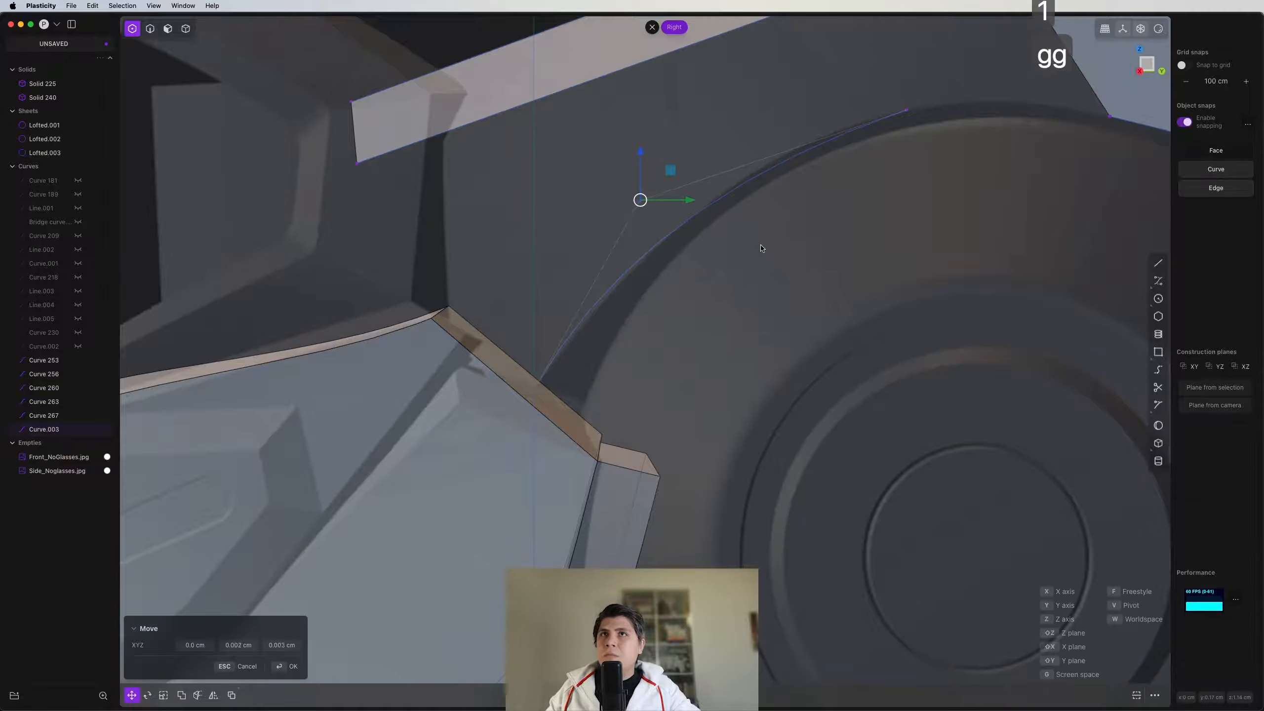
{"action": "left_click", "coordinate": [795, 219]}
Step: Draw a matching front-view curve from the mask's side edge up to the headgear strip, level with both ends of the side-view curve
{"action": "key", "text": "3"}
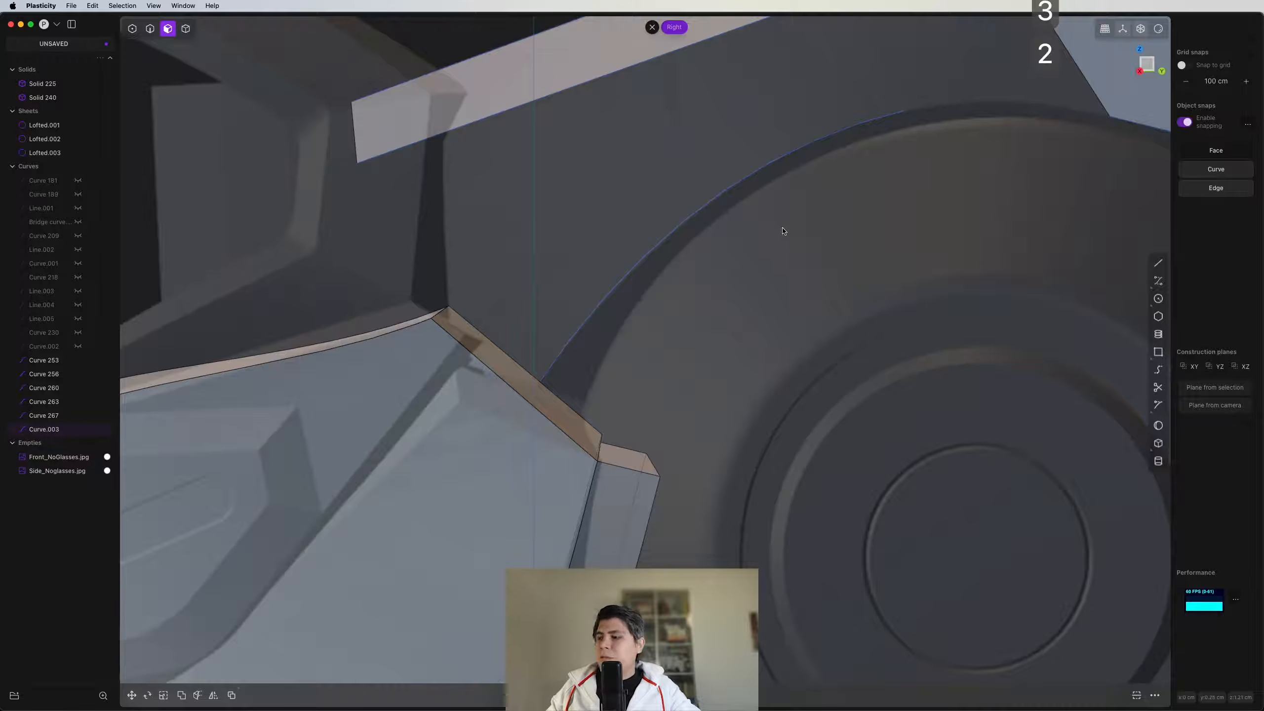
{"action": "key", "text": "2"}
{"action": "left_click_drag", "start_coordinate": [903, 96], "coordinate": [768, 218]}
{"action": "key", "text": "1"}
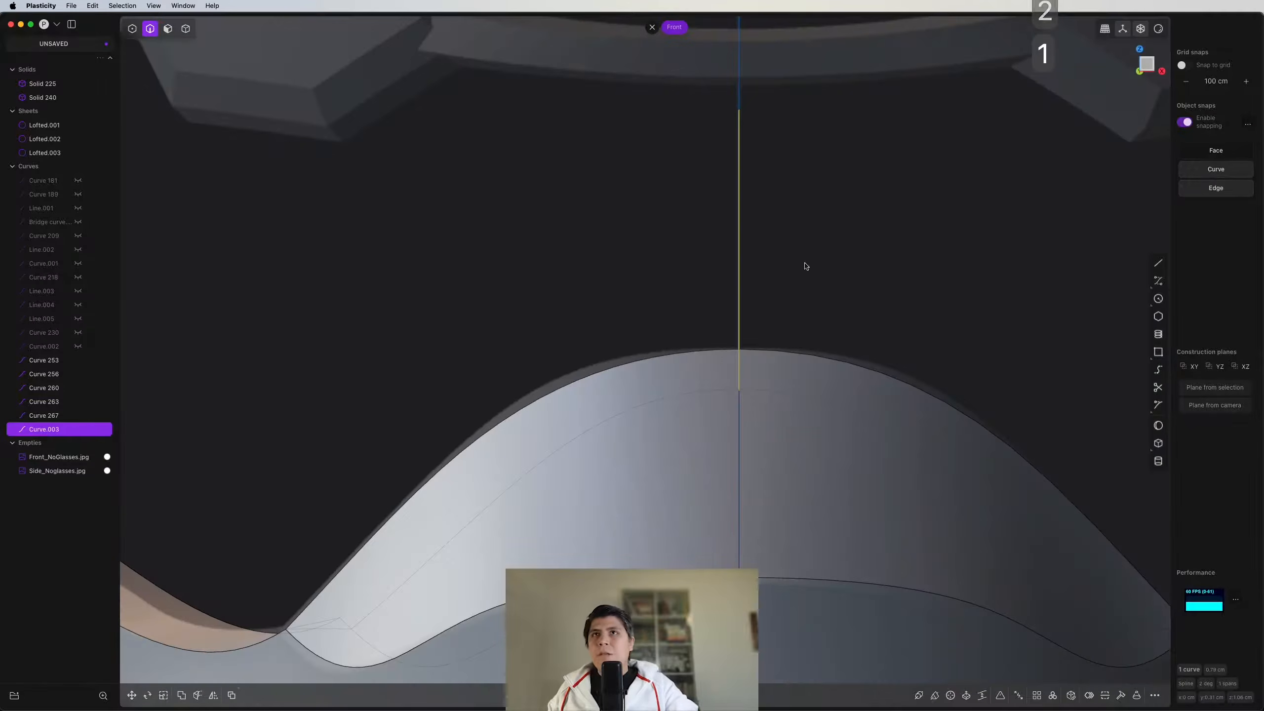
{"action": "right_click_drag", "start_coordinate": [917, 259], "coordinate": [531, 291]}
{"action": "scroll", "coordinate": [672, 294], "scroll_direction": "down", "scroll_amount": 5}
{"action": "right_click_drag", "start_coordinate": [719, 288], "coordinate": [659, 283]}
{"action": "scroll", "coordinate": [952, 366], "scroll_direction": "up", "scroll_amount": 4}
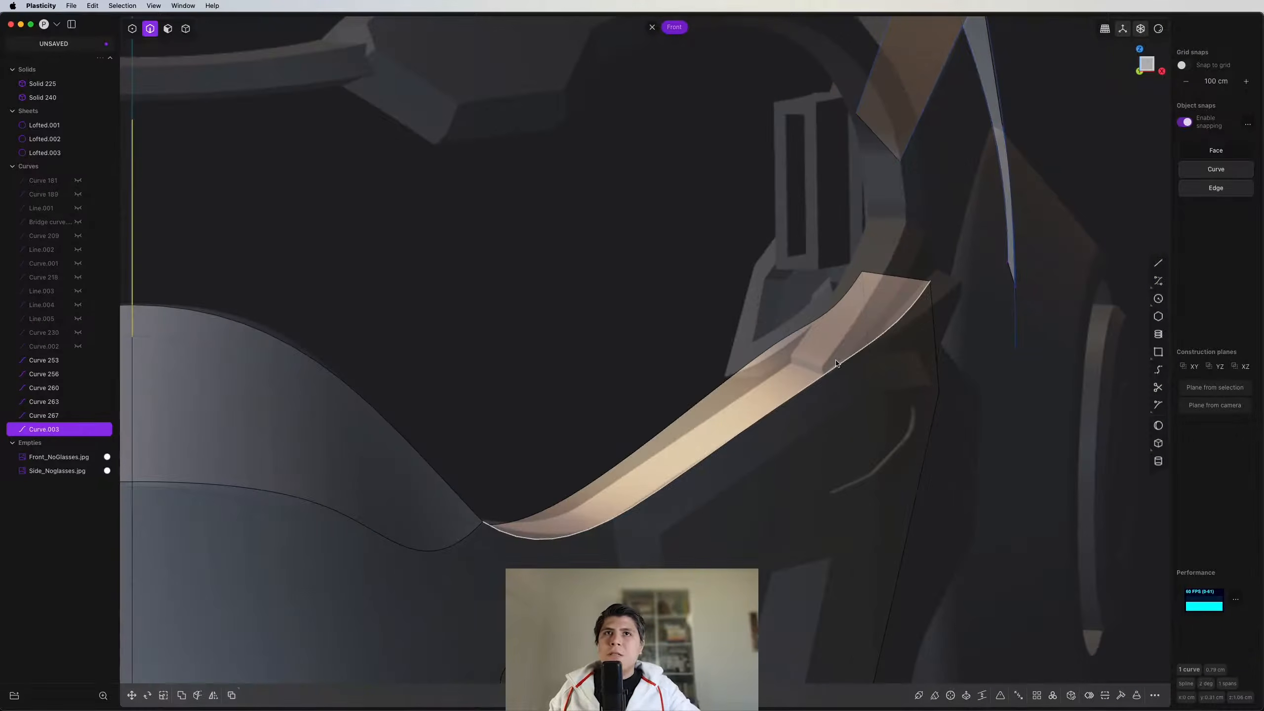
{"action": "key", "text": "ctrl+super+c"}
{"action": "right_click_drag", "start_coordinate": [610, 367], "coordinate": [837, 362]}
{"action": "left_click", "coordinate": [361, 332]}
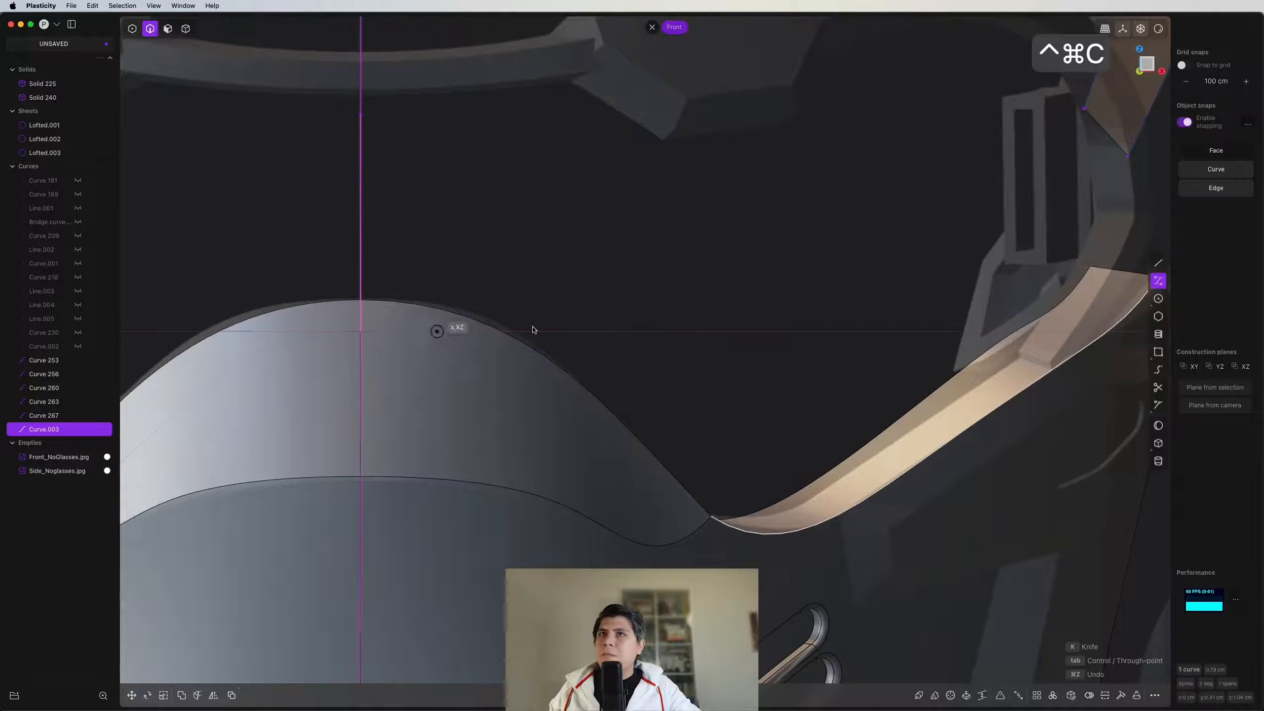
{"action": "right_click_drag", "start_coordinate": [882, 287], "coordinate": [331, 324]}
{"action": "scroll", "coordinate": [667, 324], "scroll_direction": "up", "scroll_amount": 6}
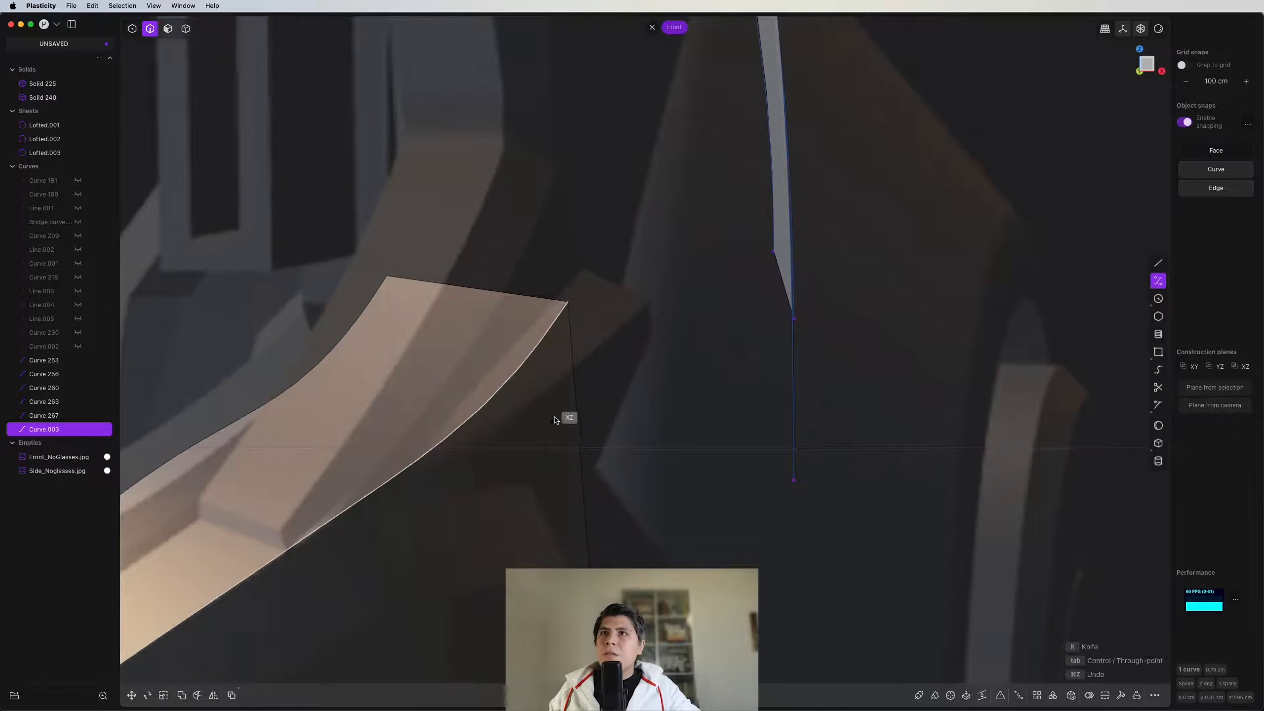
{"action": "scroll", "coordinate": [556, 419], "scroll_direction": "down", "scroll_amount": 3}
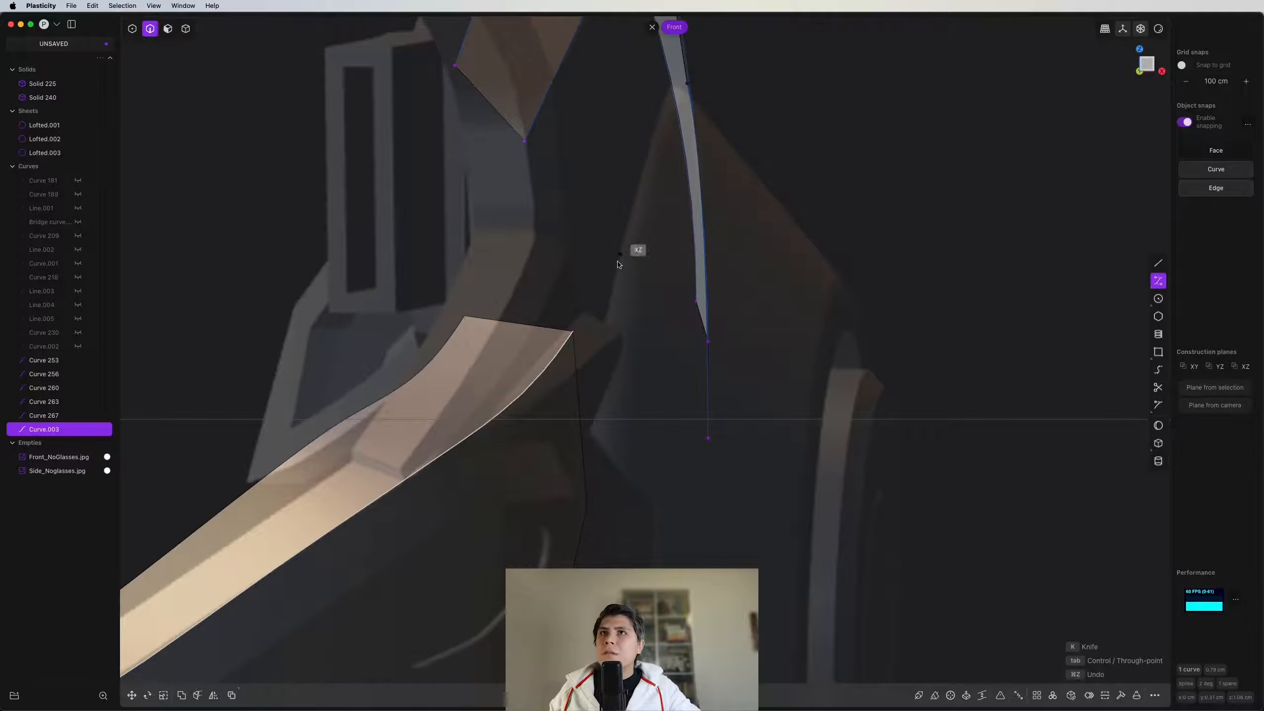
{"action": "scroll", "coordinate": [585, 415], "scroll_direction": "up", "scroll_amount": 3}
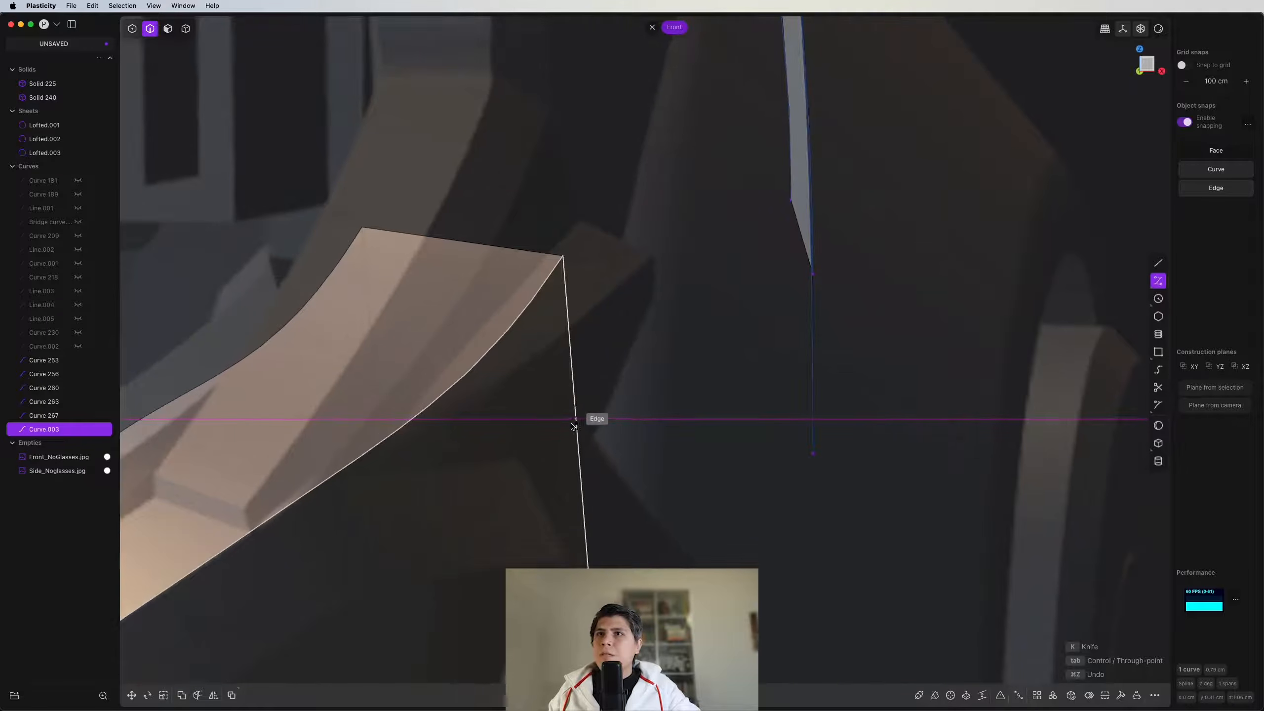
{"action": "scroll", "coordinate": [562, 426], "scroll_direction": "down", "scroll_amount": 10}
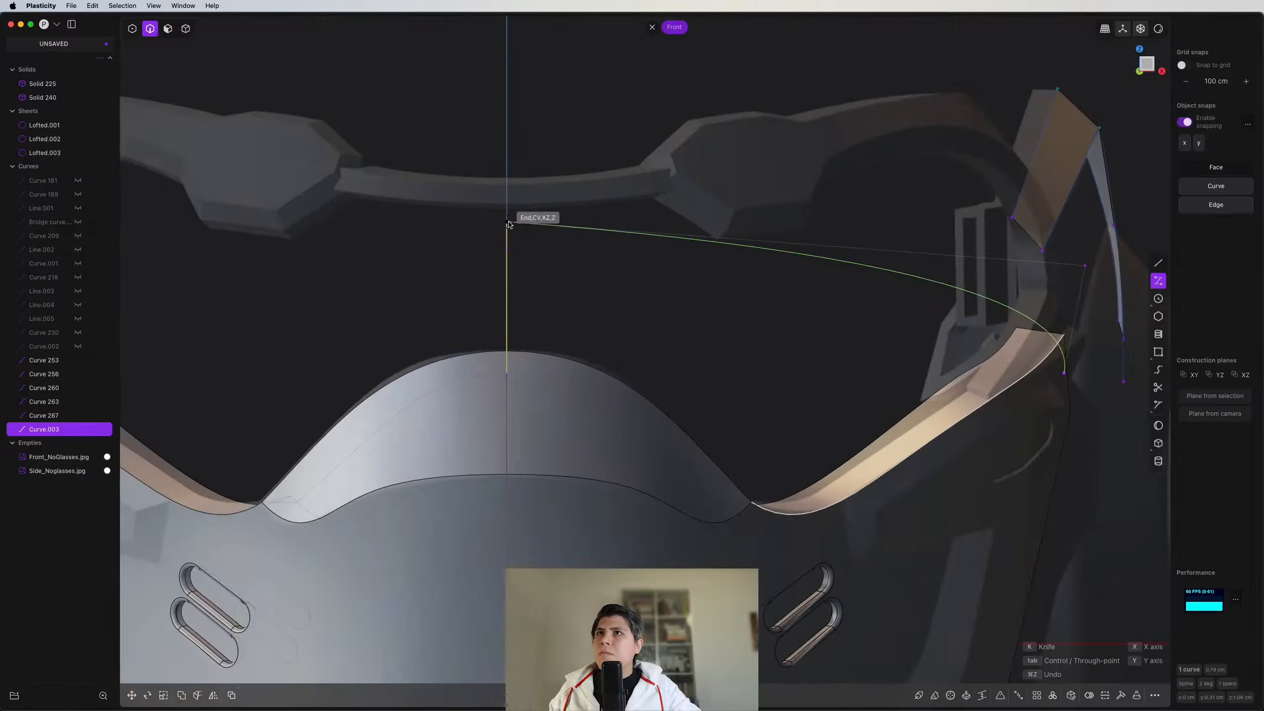
{"action": "middle_click_drag", "start_coordinate": [983, 261], "coordinate": [543, 355], "text": "shift"}
{"action": "scroll", "coordinate": [692, 294], "scroll_direction": "up", "scroll_amount": 7}
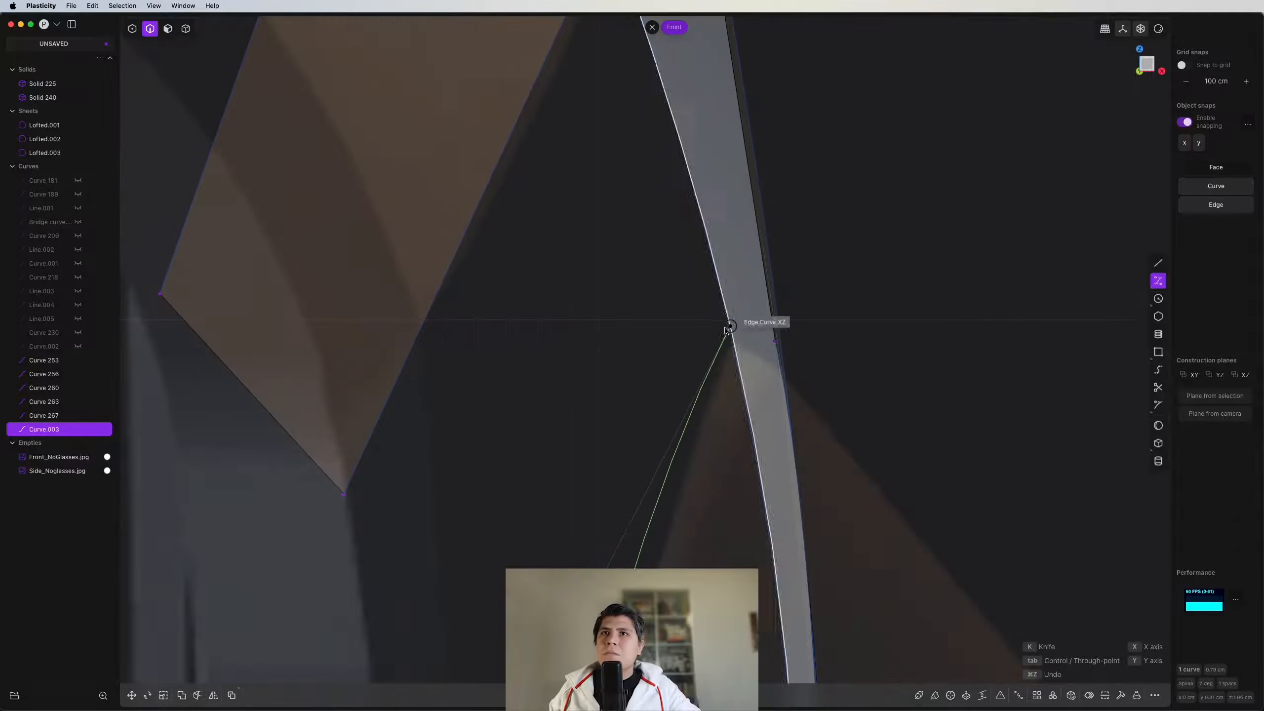
{"action": "scroll", "coordinate": [729, 324], "scroll_direction": "up", "scroll_amount": 3}
{"action": "left_click", "coordinate": [732, 312]}
{"action": "right_click", "coordinate": [747, 310]}
{"action": "scroll", "coordinate": [553, 525], "scroll_direction": "down", "scroll_amount": 8}
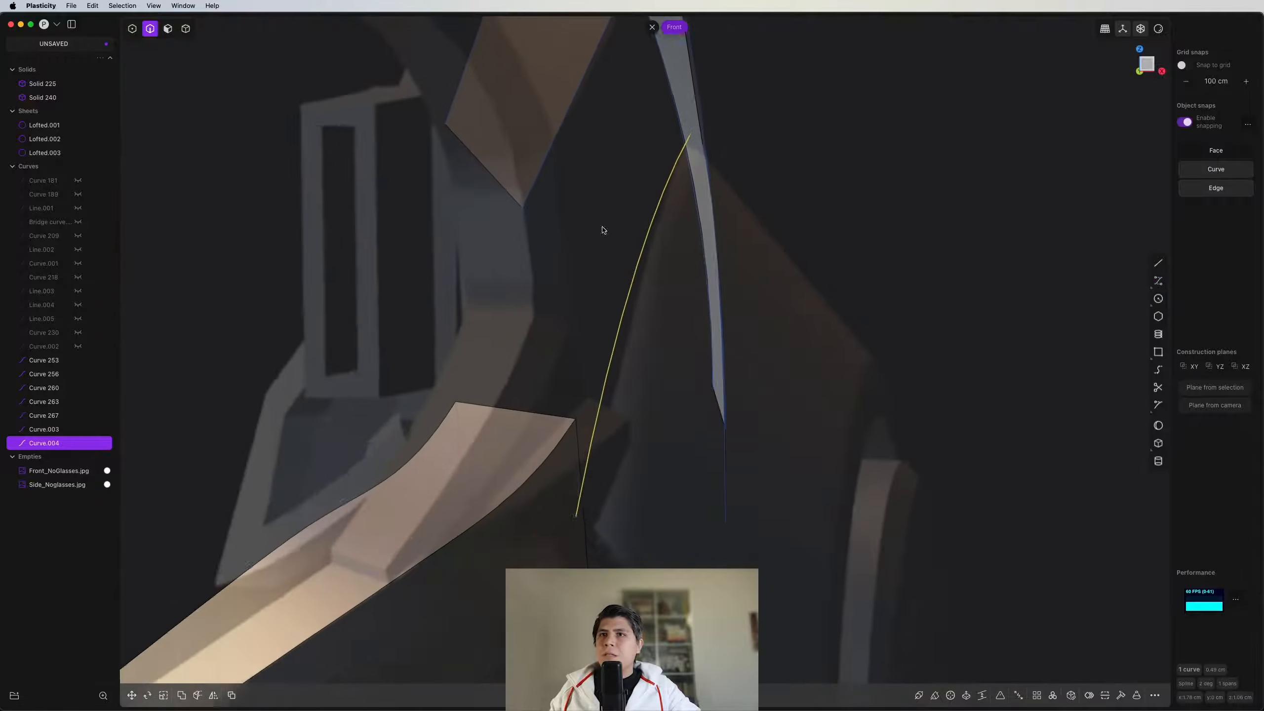
Step: Move the front-view curve's middle control point down to flatten the bow
{"action": "key", "text": "1"}
{"action": "key", "text": "g"}
{"action": "key", "text": "g"}
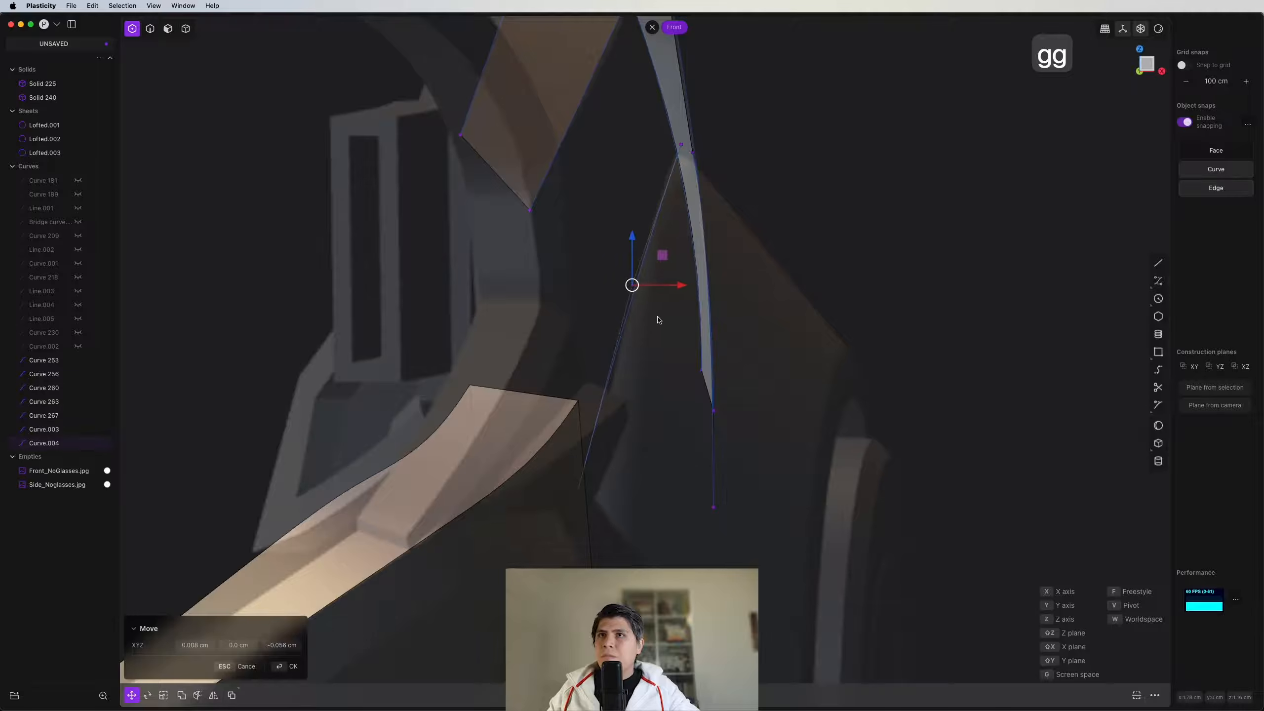
{"action": "left_click", "coordinate": [657, 321]}
Step: Combine the side-view and front-view curves, Curve.003 and Curve.004, into a single 3D curve
{"action": "scroll", "coordinate": [657, 342], "scroll_direction": "down", "scroll_amount": 8}
{"action": "key", "text": "2"}
{"action": "left_click", "coordinate": [633, 341]}
{"action": "middle_click_drag", "start_coordinate": [519, 338], "coordinate": [729, 313], "text": "shift"}
{"action": "left_click", "coordinate": [370, 321]}
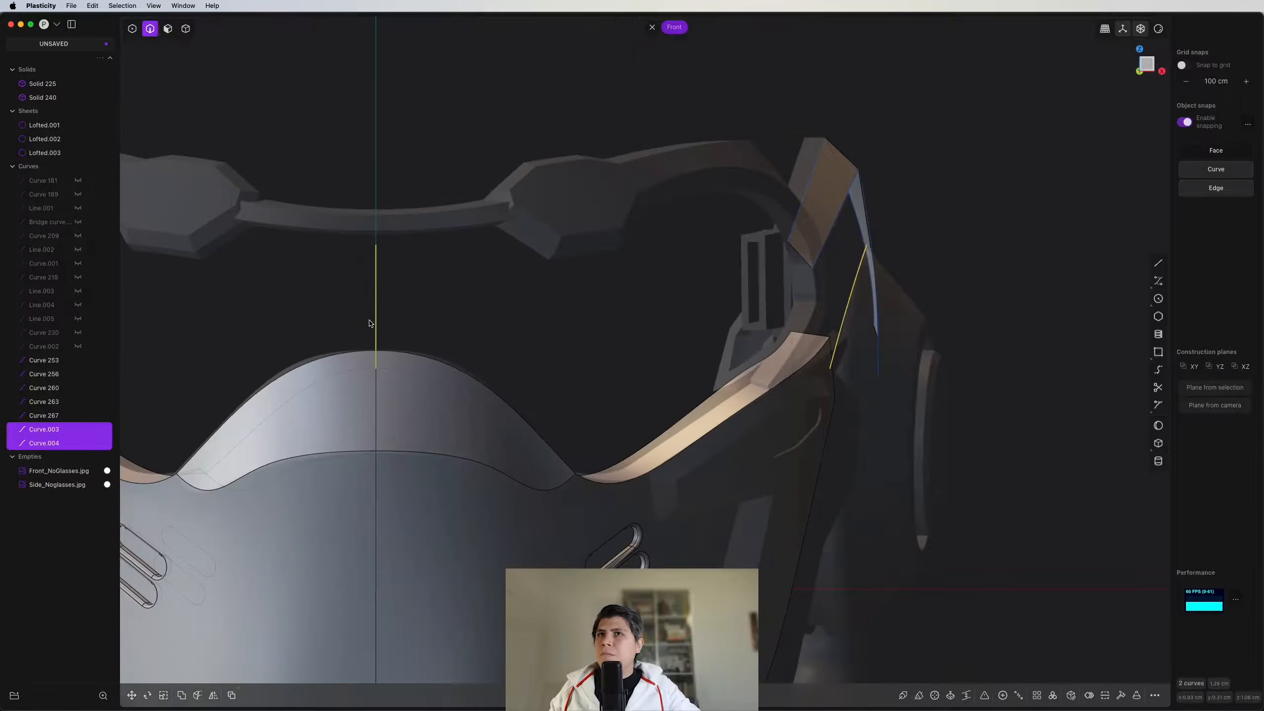
{"action": "key", "text": "shift+super+x"}
{"action": "middle_click_drag", "start_coordinate": [369, 323], "coordinate": [650, 296]}
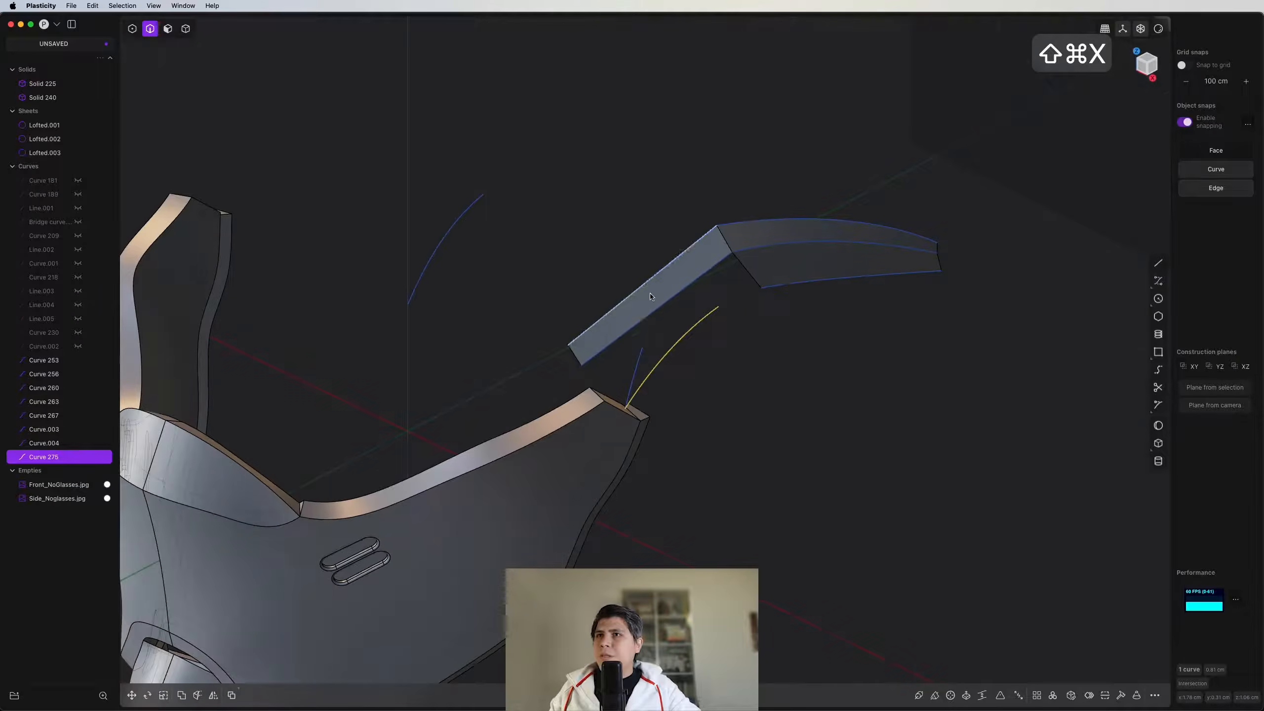
Step: Delete the flat source curves of the new front 3D curve, Curve.003 and Curve.004
{"action": "left_click", "coordinate": [637, 365]}
{"action": "left_click", "coordinate": [455, 228], "text": "shift"}
{"action": "key", "text": "x"}
Step: Bridge the new 3D curve's upper end to the front end of Curve 267 with G1 continuity at both ends
{"action": "key", "text": "1"}
{"action": "left_click_drag", "start_coordinate": [794, 201], "coordinate": [633, 257]}
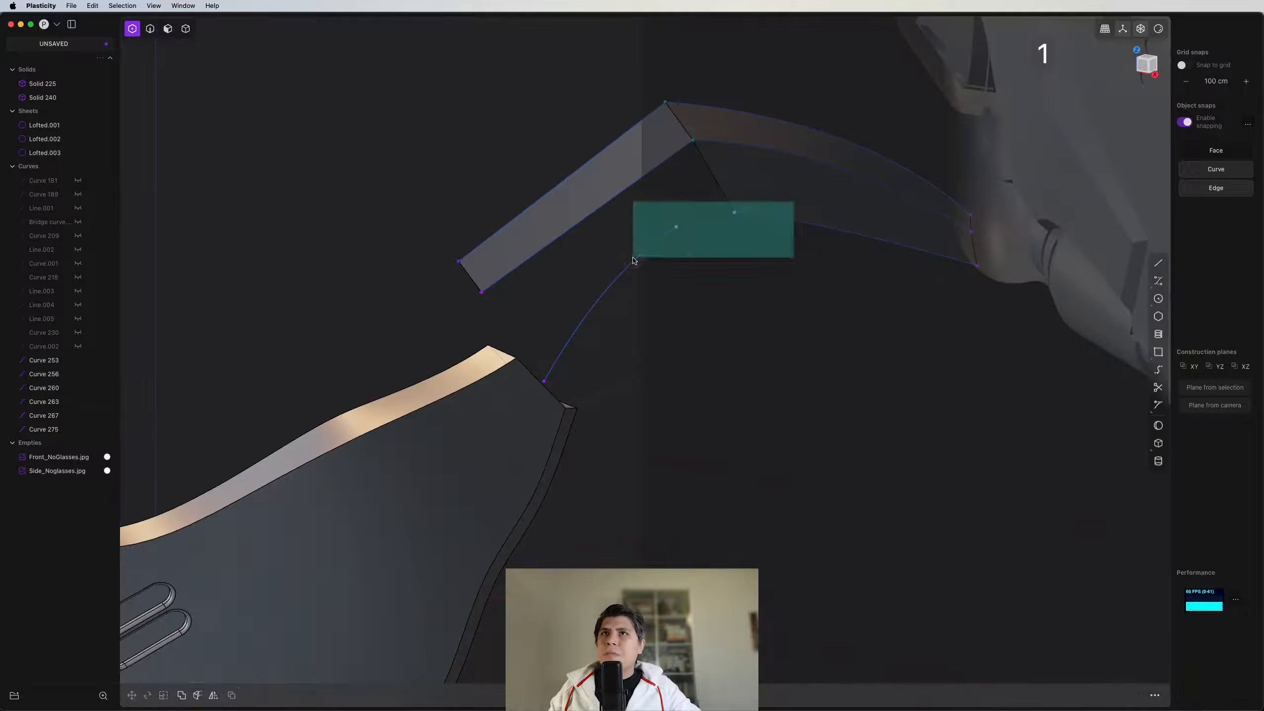
{"action": "key", "text": "l"}
{"action": "key", "text": "Tab"}
{"action": "key", "text": "Tab"}
{"action": "key", "text": "Tab"}
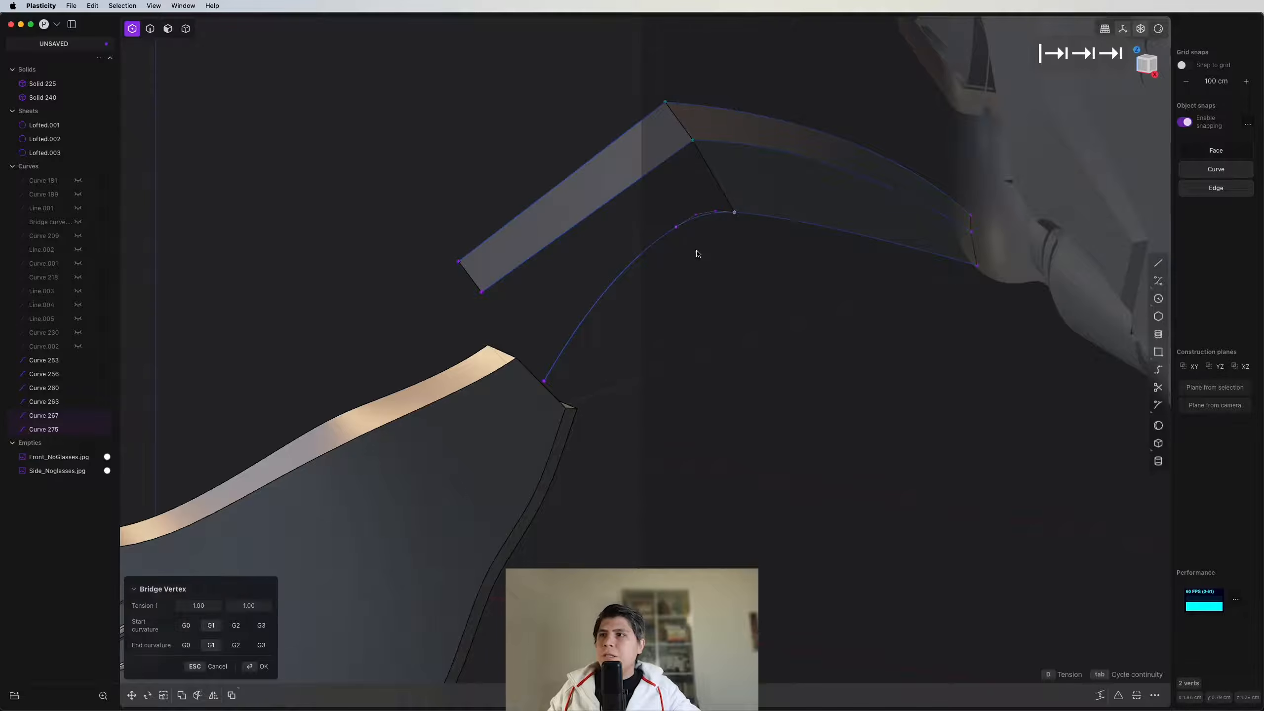
{"action": "right_click", "coordinate": [696, 254]}
Step: Join Curve 267, Curve 275 and the bridge curve between them into one continuous lower curve
{"action": "middle_click_drag", "start_coordinate": [697, 254], "coordinate": [666, 279]}
{"action": "key", "text": "2"}
{"action": "left_click", "coordinate": [582, 287]}
{"action": "left_click", "coordinate": [643, 269], "text": "shift"}
{"action": "left_click", "coordinate": [772, 274], "text": "shift"}
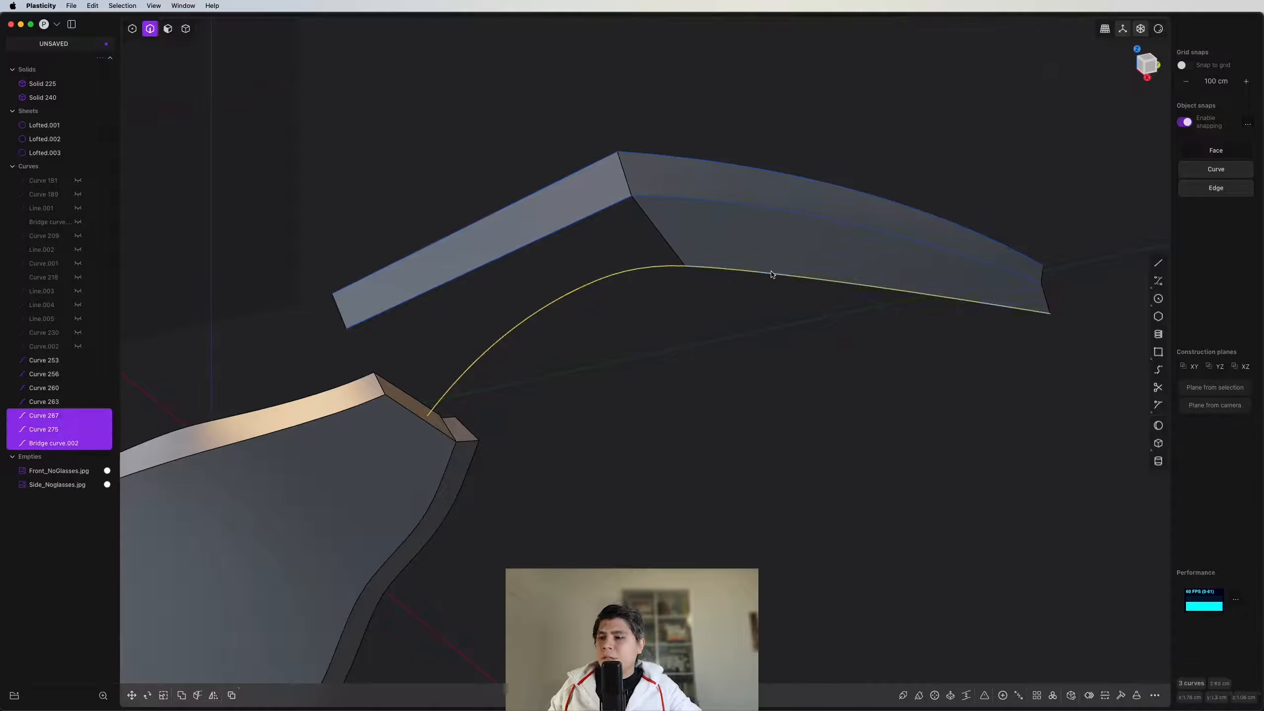
{"action": "key", "text": "j"}
{"action": "left_click", "coordinate": [775, 358]}
Step: Delete the rear lower loft surface, Lofted.003
{"action": "key", "text": "4"}
{"action": "left_click", "coordinate": [807, 262]}
{"action": "key", "text": "x"}
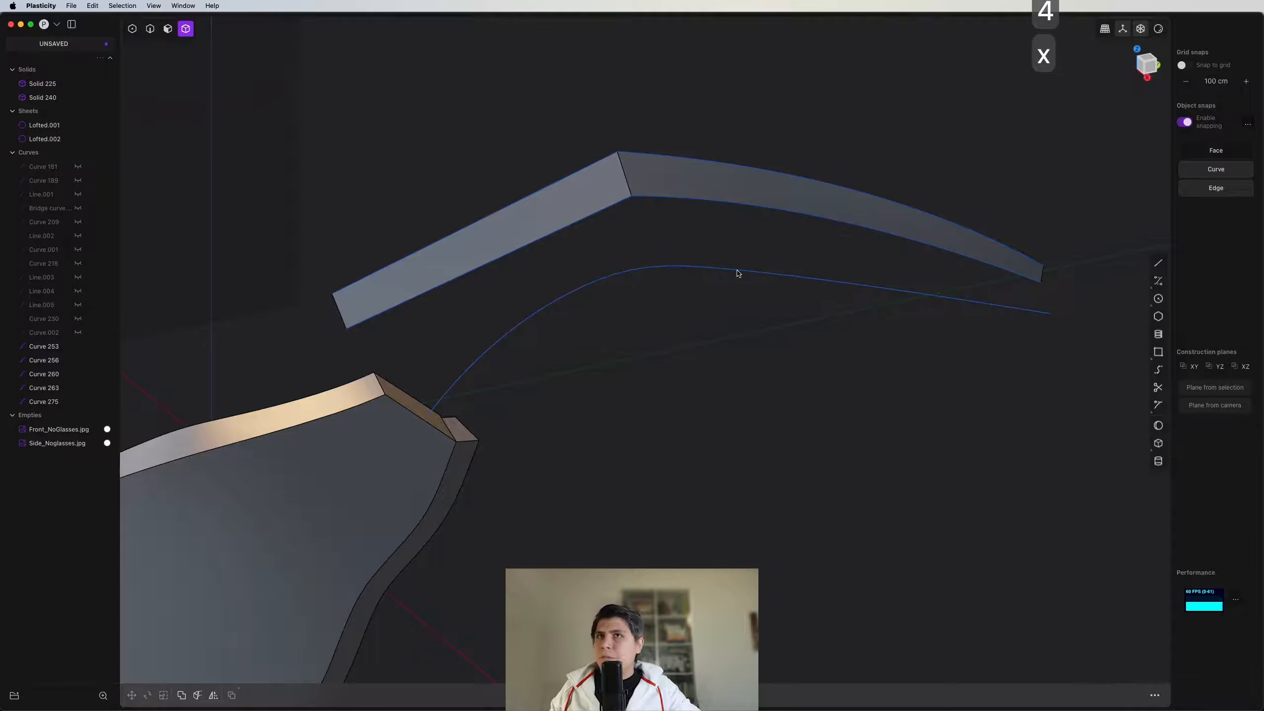
Step: Join the front and rear curves along the upper strip's lower edge, Curve 256 and Curve 263
{"action": "key", "text": "2"}
{"action": "left_click", "coordinate": [700, 198]}
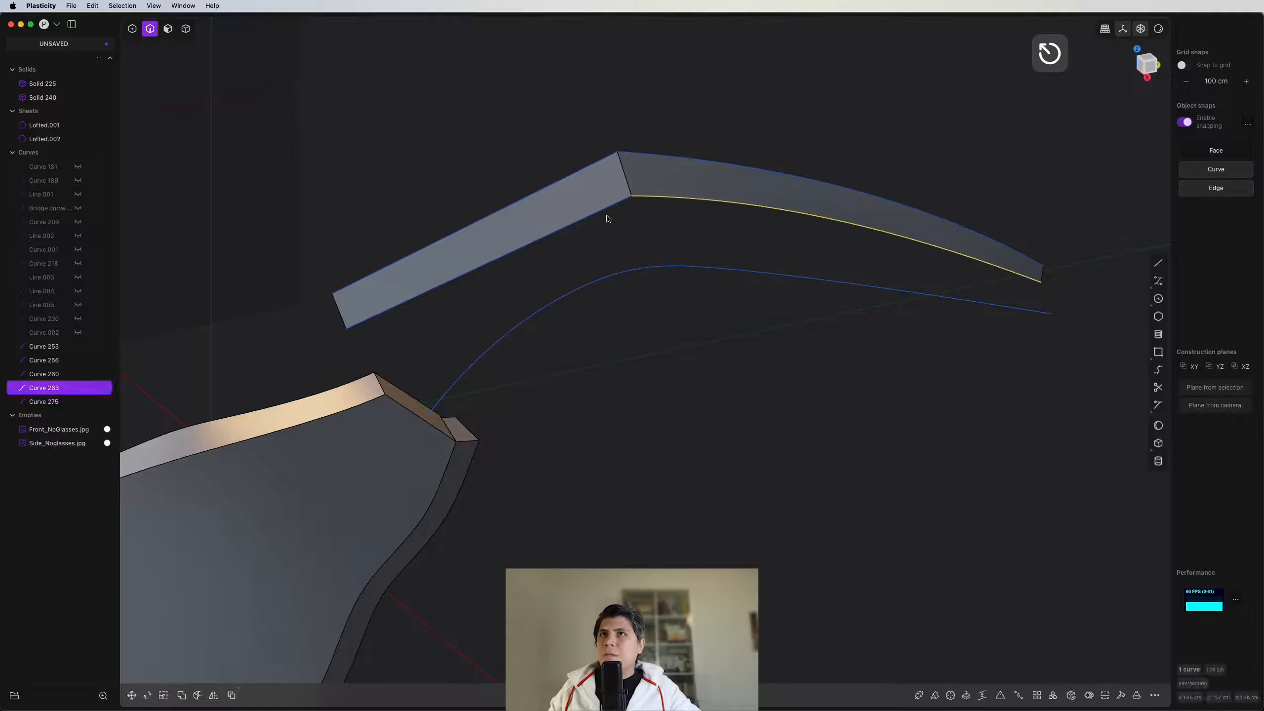
{"action": "left_click", "coordinate": [597, 214], "text": "shift"}
{"action": "key", "text": "j"}
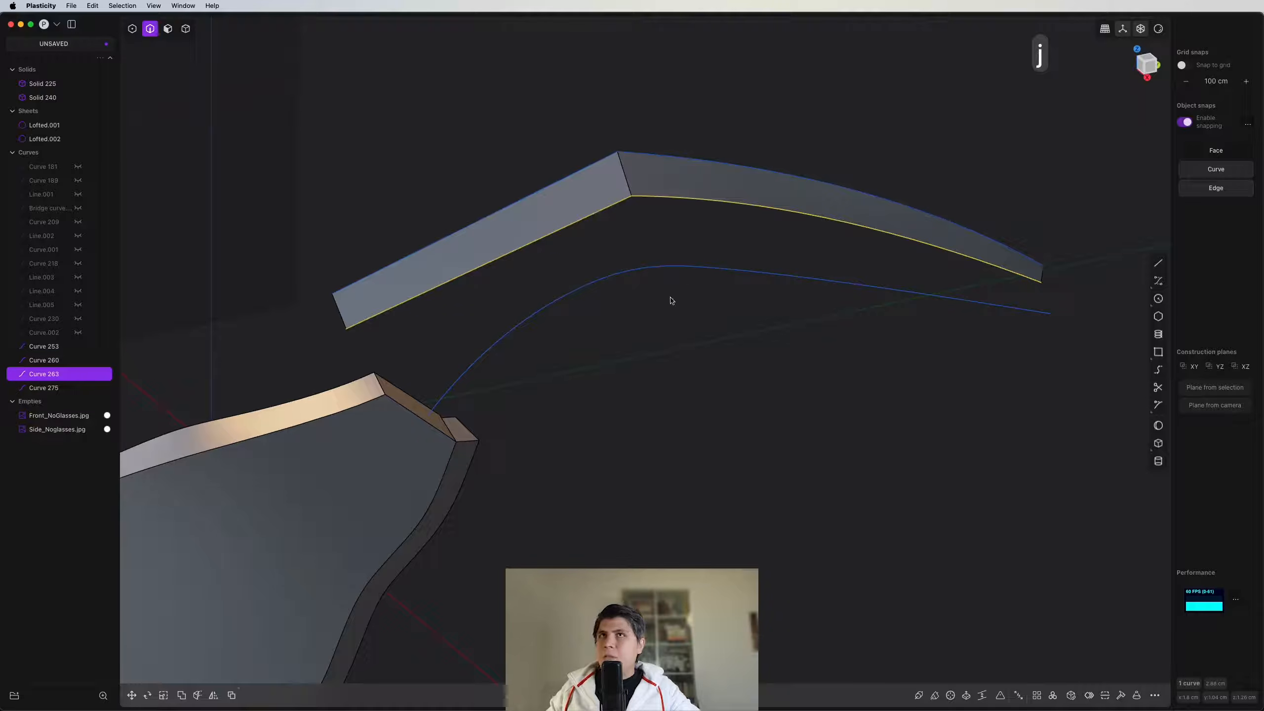
Step: Loft a surface between the joined strip-edge curve, Curve 263, and the lower curve, Curve 275
{"action": "left_click", "coordinate": [700, 268], "text": "shift"}
{"action": "key", "text": "l"}
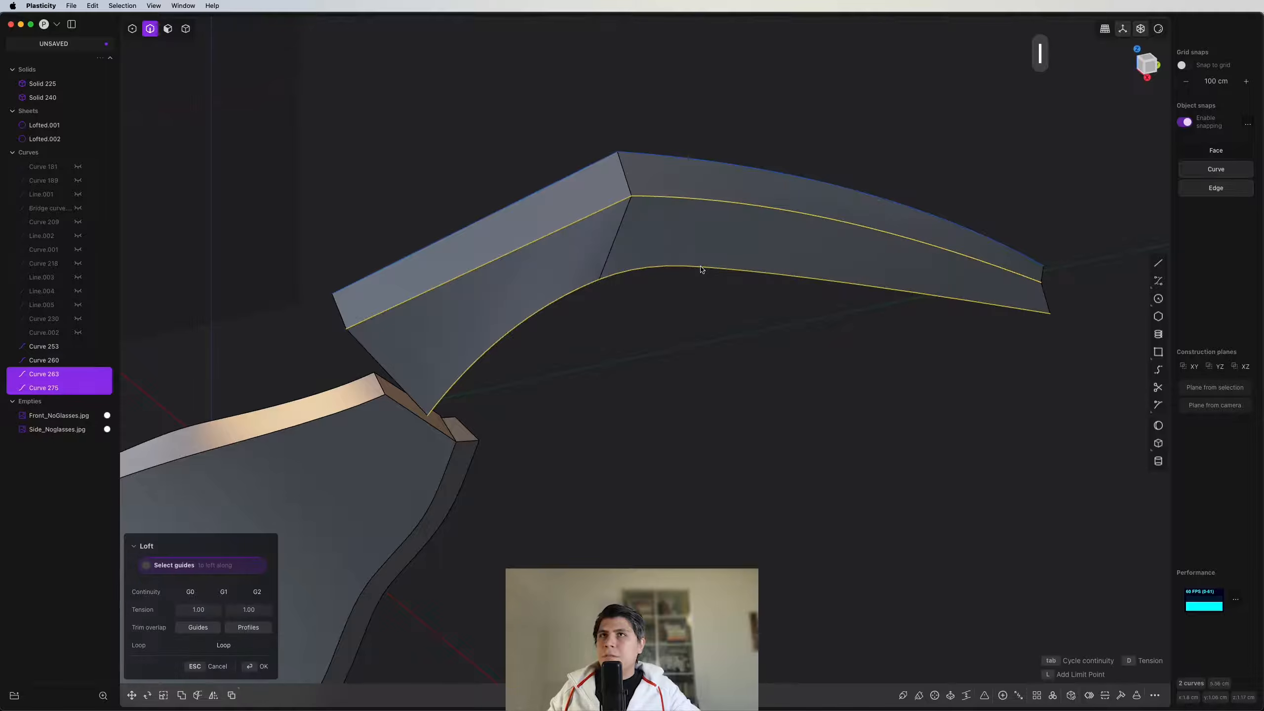
{"action": "middle_click_drag", "start_coordinate": [700, 269], "coordinate": [630, 254]}
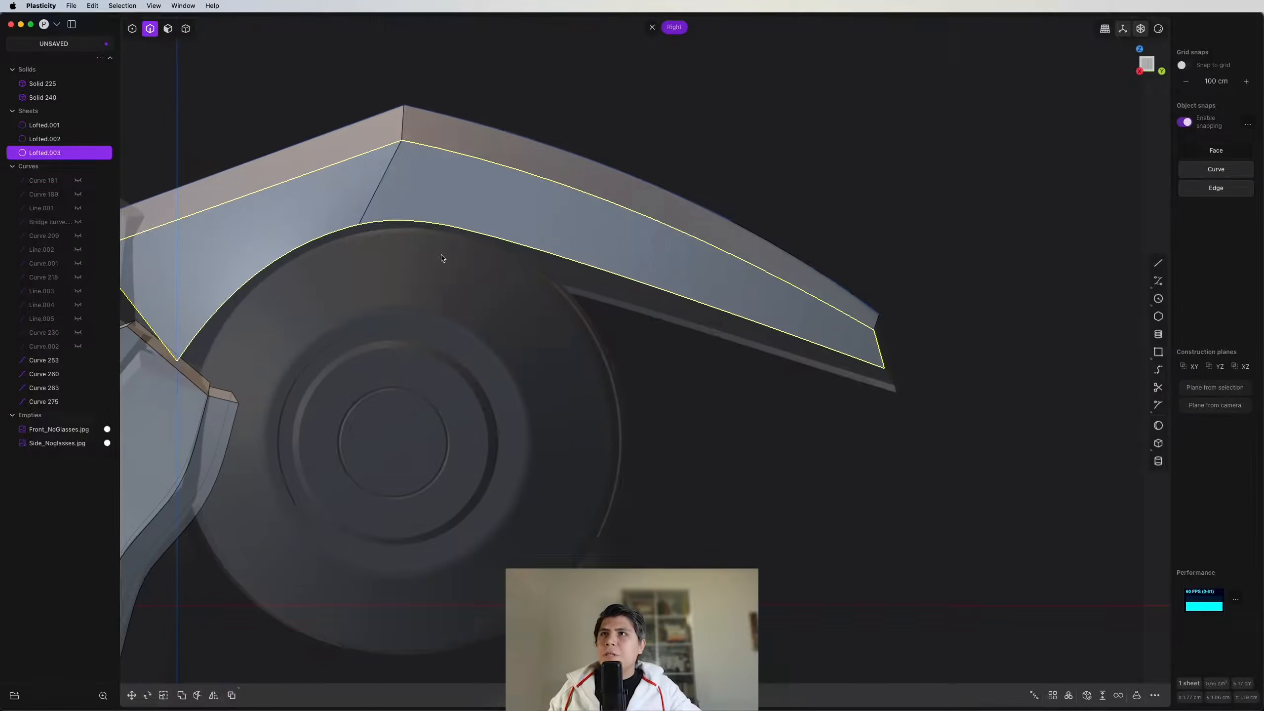
Step: Draw a short, slightly slanted line in the front view from the lower plate's rear corner inward as a sweep profile
{"action": "scroll", "coordinate": [442, 259], "scroll_direction": "down", "scroll_amount": 1}
{"action": "middle_click_drag", "start_coordinate": [347, 276], "coordinate": [617, 298], "text": "shift"}
{"action": "scroll", "coordinate": [568, 371], "scroll_direction": "up", "scroll_amount": 3}
{"action": "scroll", "coordinate": [535, 347], "scroll_direction": "down", "scroll_amount": 5}
{"action": "scroll", "coordinate": [881, 399], "scroll_direction": "up", "scroll_amount": 5}
{"action": "left_click", "coordinate": [881, 399]}
{"action": "middle_click_drag", "start_coordinate": [879, 398], "coordinate": [852, 417], "text": "shift"}
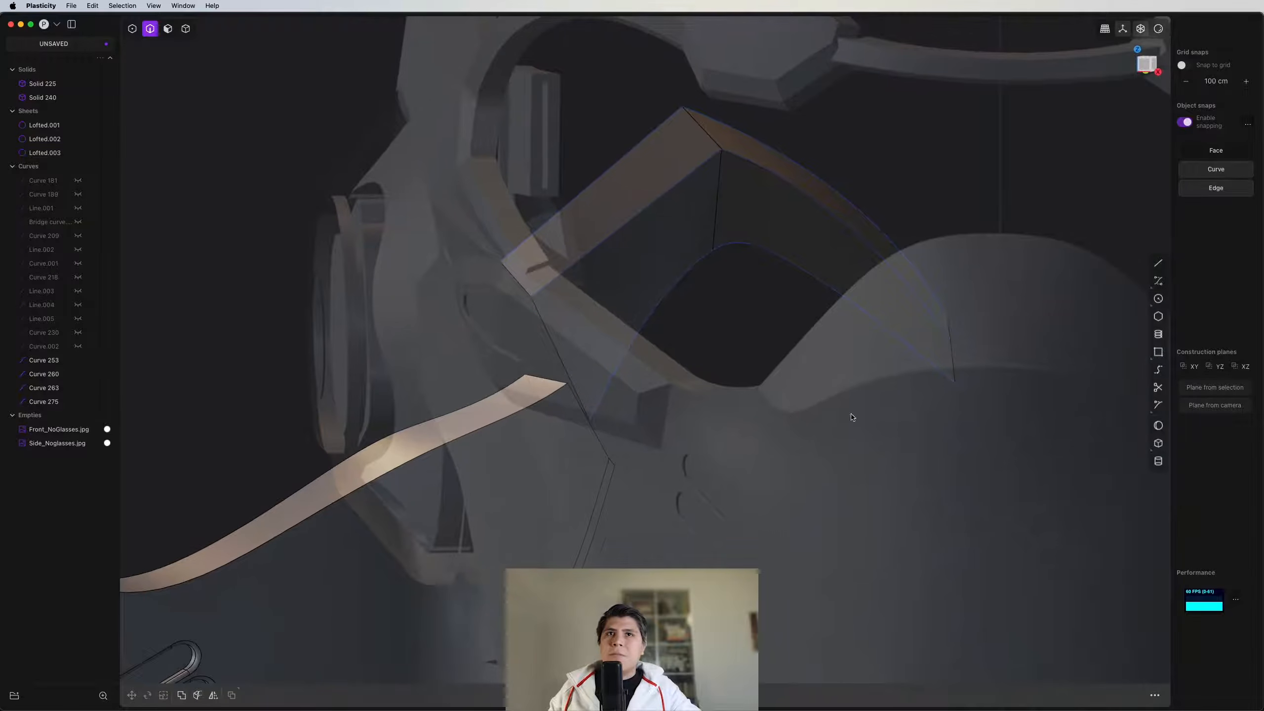
{"action": "left_click", "coordinate": [1159, 68]}
{"action": "key", "text": "shift+a"}
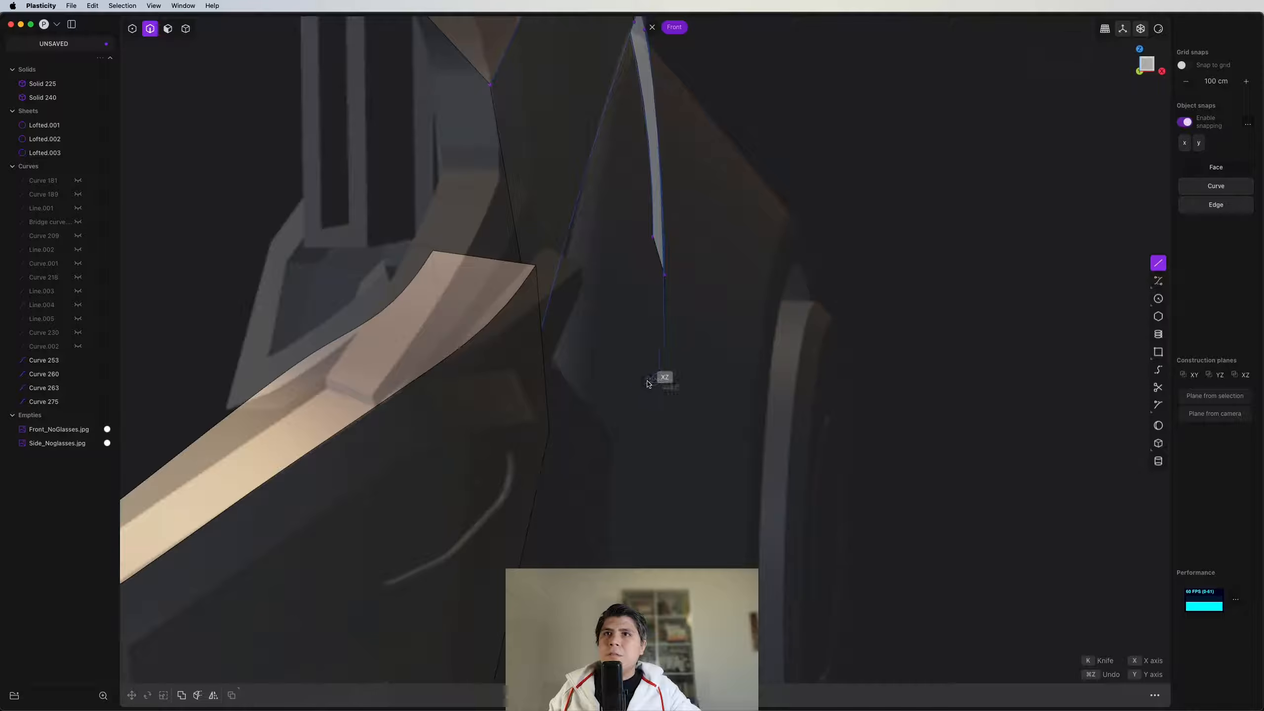
{"action": "left_click", "coordinate": [641, 386]}
{"action": "middle_click_drag", "start_coordinate": [641, 386], "coordinate": [640, 336]}
Step: Sweep the short line along the plate's lower curve to form a narrow inner rim surface
{"action": "key", "text": "shift+p"}
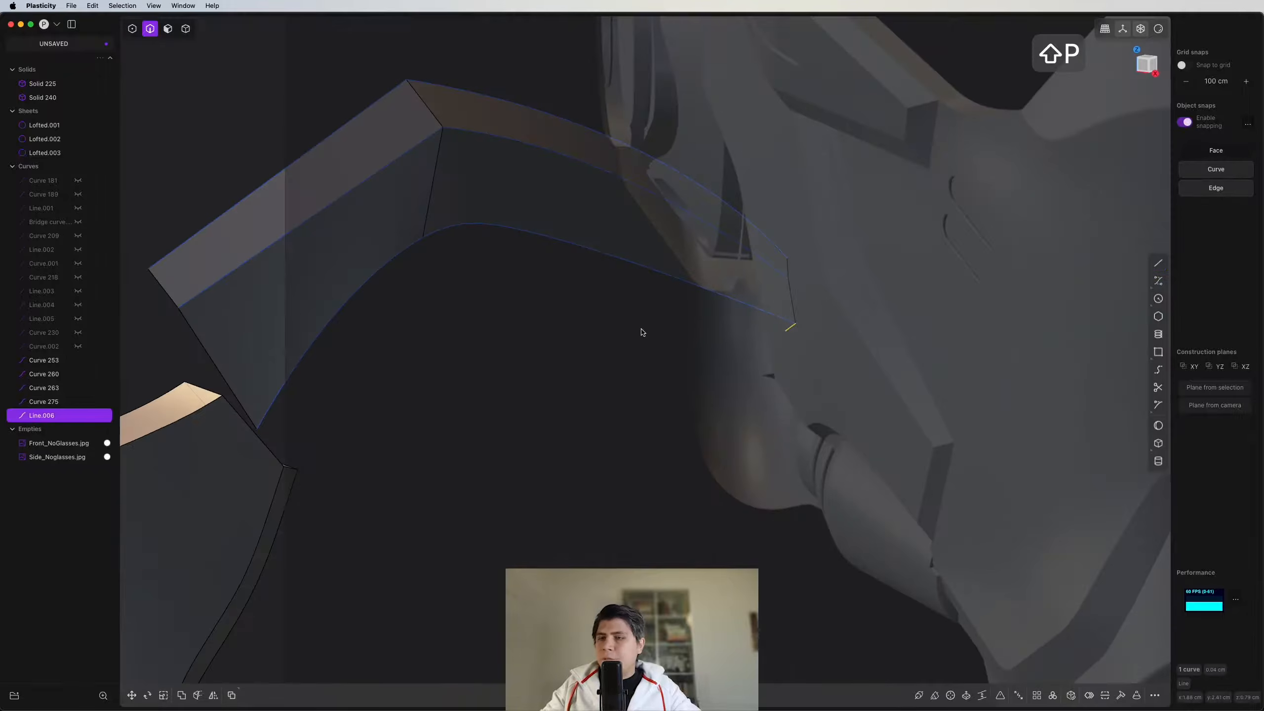
{"action": "left_click", "coordinate": [713, 291]}
{"action": "scroll", "coordinate": [565, 332], "scroll_direction": "down", "scroll_amount": 4}
Step: Join the three lofted plate surfaces and the swept rim into a single sheet
{"action": "middle_click_drag", "start_coordinate": [564, 332], "coordinate": [469, 289], "text": "shift"}
{"action": "key", "text": "4"}
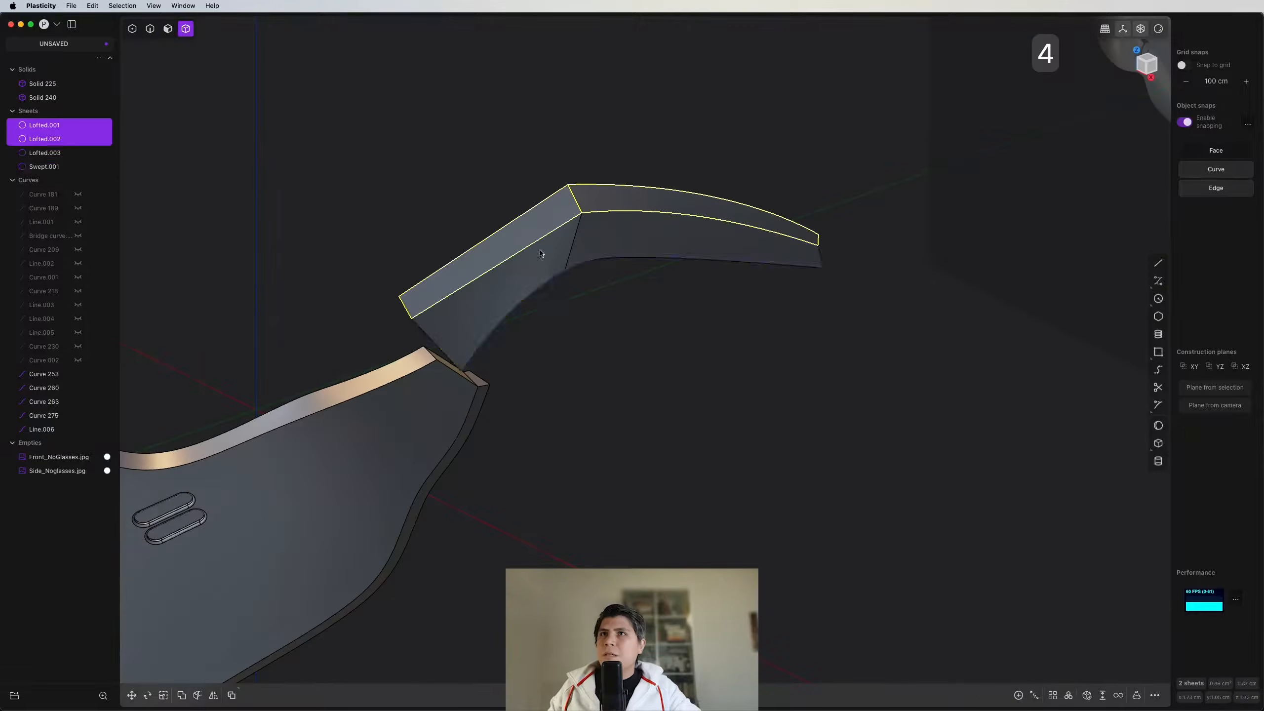
{"action": "middle_click_drag", "start_coordinate": [642, 234], "coordinate": [633, 198]}
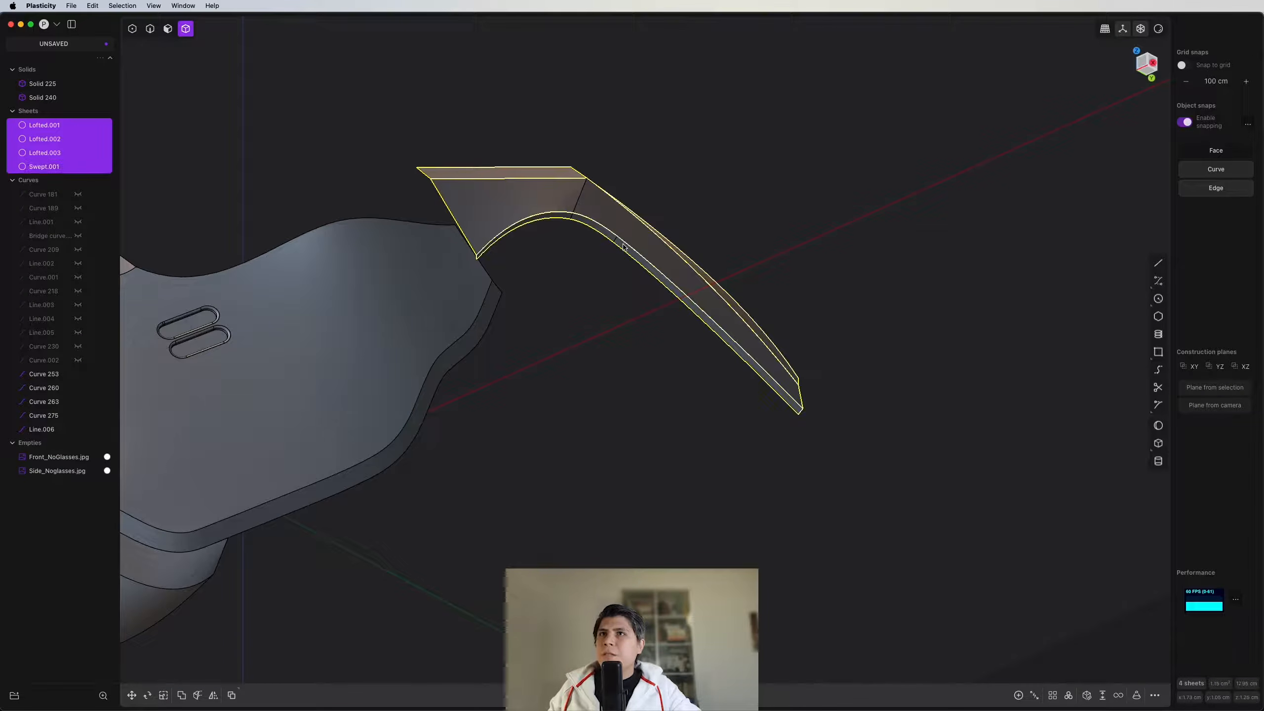
{"action": "key", "text": "j"}
Step: Hide all the curves, from Curve 181 through Line.006
{"action": "middle_click_drag", "start_coordinate": [619, 263], "coordinate": [350, 364]}
{"action": "left_click", "coordinate": [43, 153]}
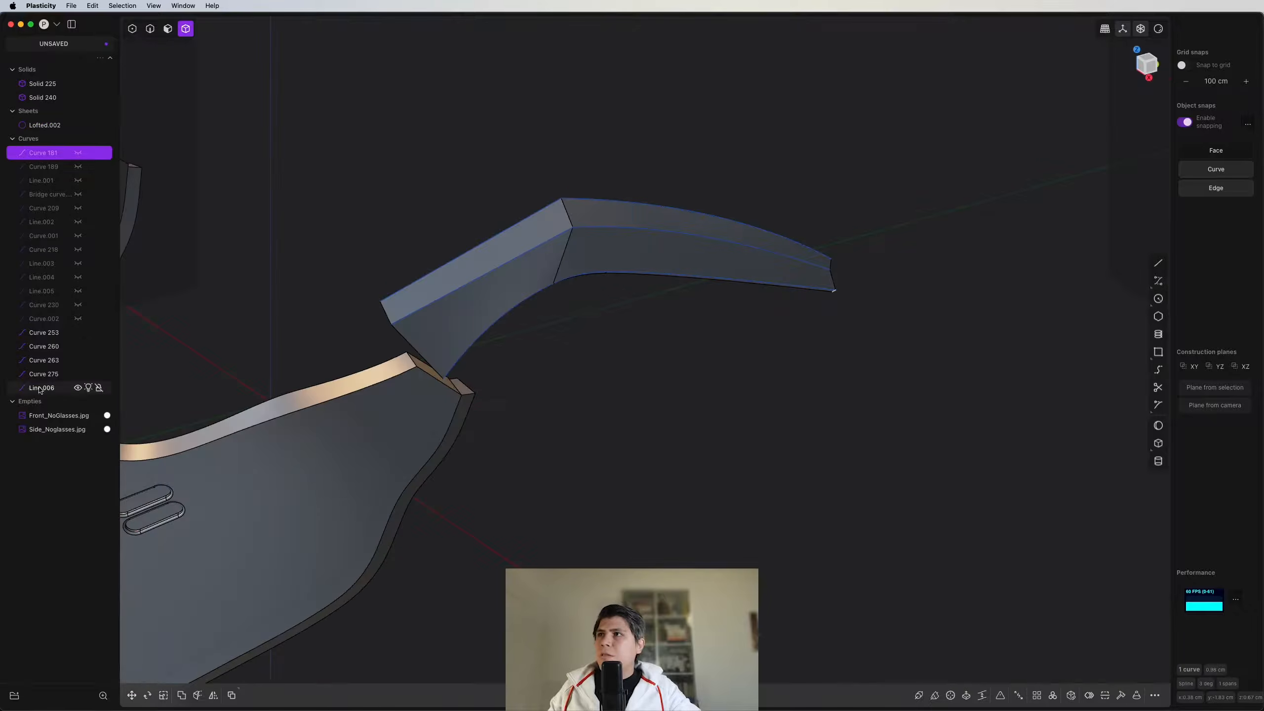
{"action": "left_click", "coordinate": [40, 387], "text": "shift"}
{"action": "key", "text": "h"}
Step: Duplicate the joined headgear plate sheet
{"action": "scroll", "coordinate": [662, 323], "scroll_direction": "down", "scroll_amount": 3}
{"action": "left_click", "coordinate": [663, 323]}
{"action": "middle_click_drag", "start_coordinate": [663, 322], "coordinate": [714, 349]}
{"action": "key", "text": "4"}
{"action": "left_click", "coordinate": [761, 361]}
{"action": "key", "text": "shift+d"}
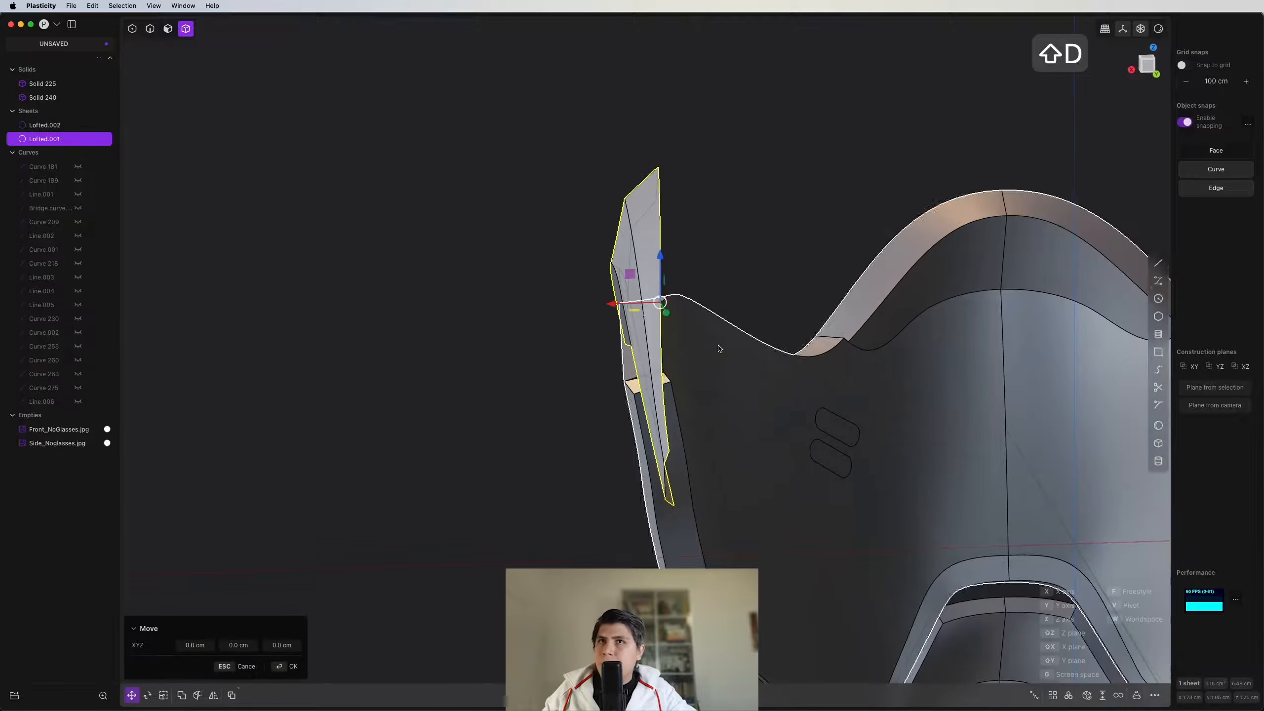
Step: Place the duplicate of the lofted sheet about -0.09 cm along the X axis and clear the selection
{"action": "key", "text": "x"}
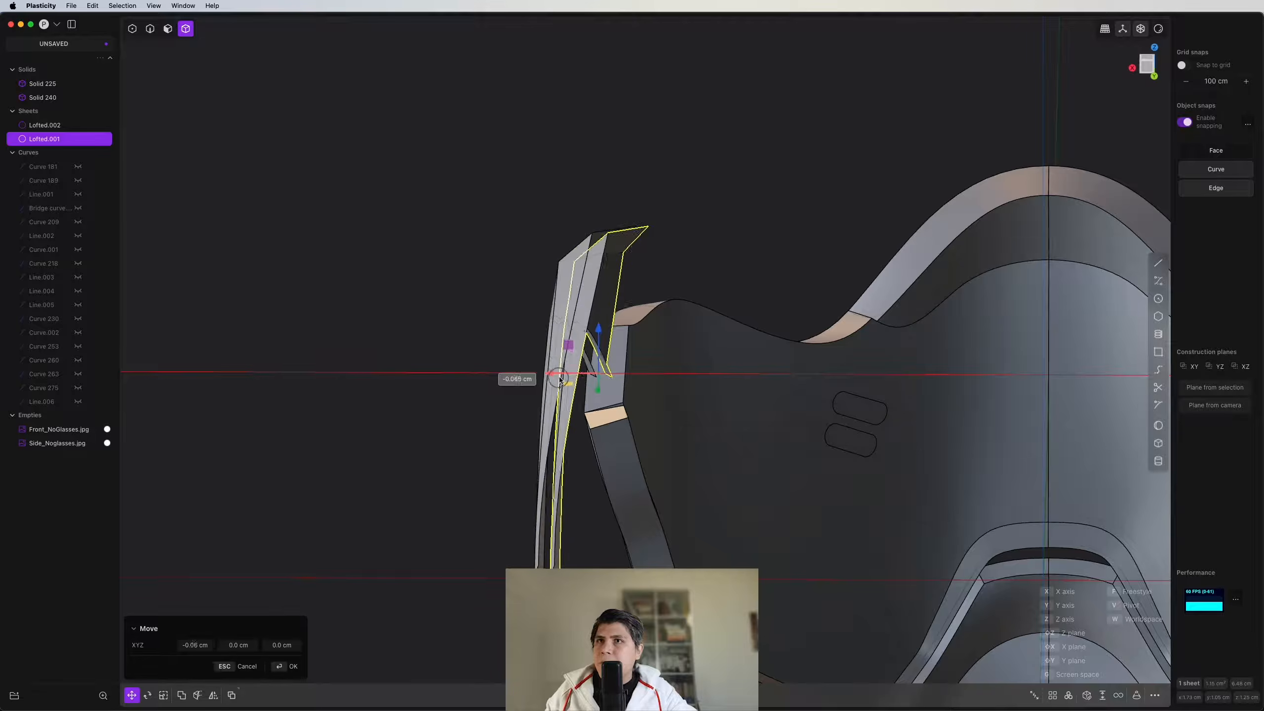
{"action": "left_click", "coordinate": [564, 379]}
{"action": "middle_click_drag", "start_coordinate": [565, 379], "coordinate": [597, 384]}
{"action": "key", "text": "a"}
Step: Scale the duplicated lofted sheet down slightly and uniformly
{"action": "left_click", "coordinate": [602, 306]}
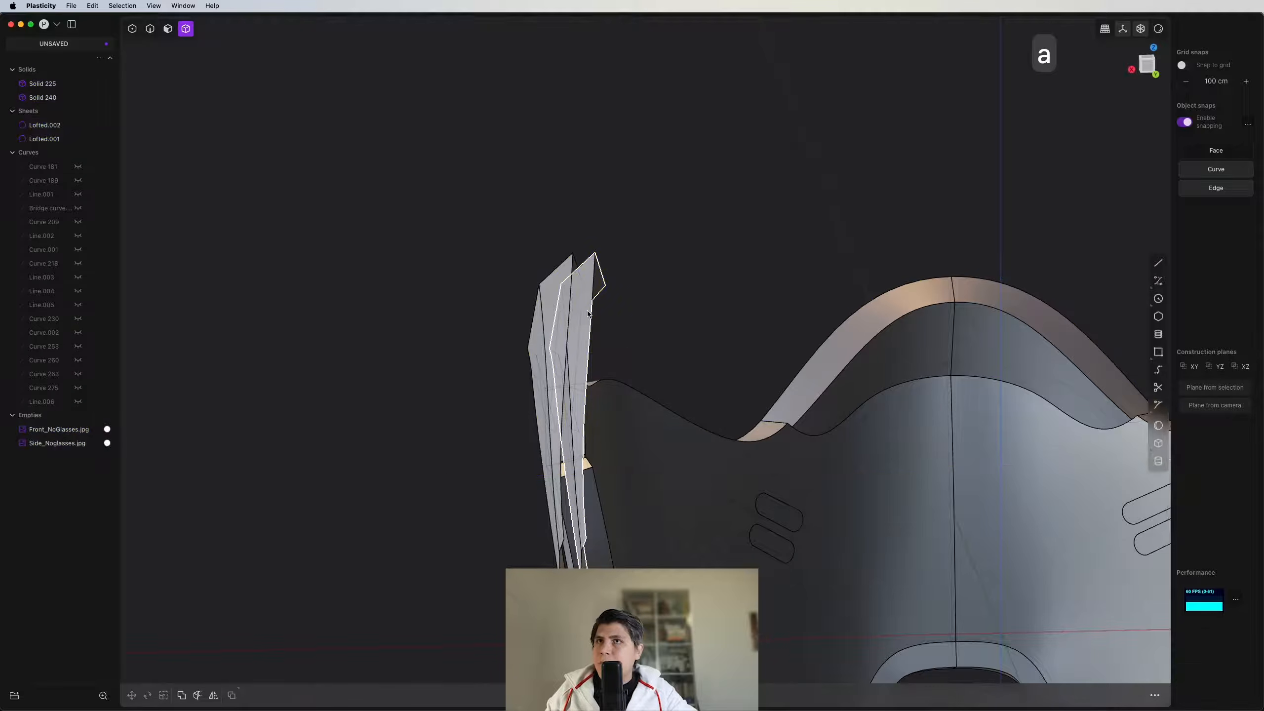
{"action": "left_click", "coordinate": [592, 311]}
{"action": "key", "text": "s"}
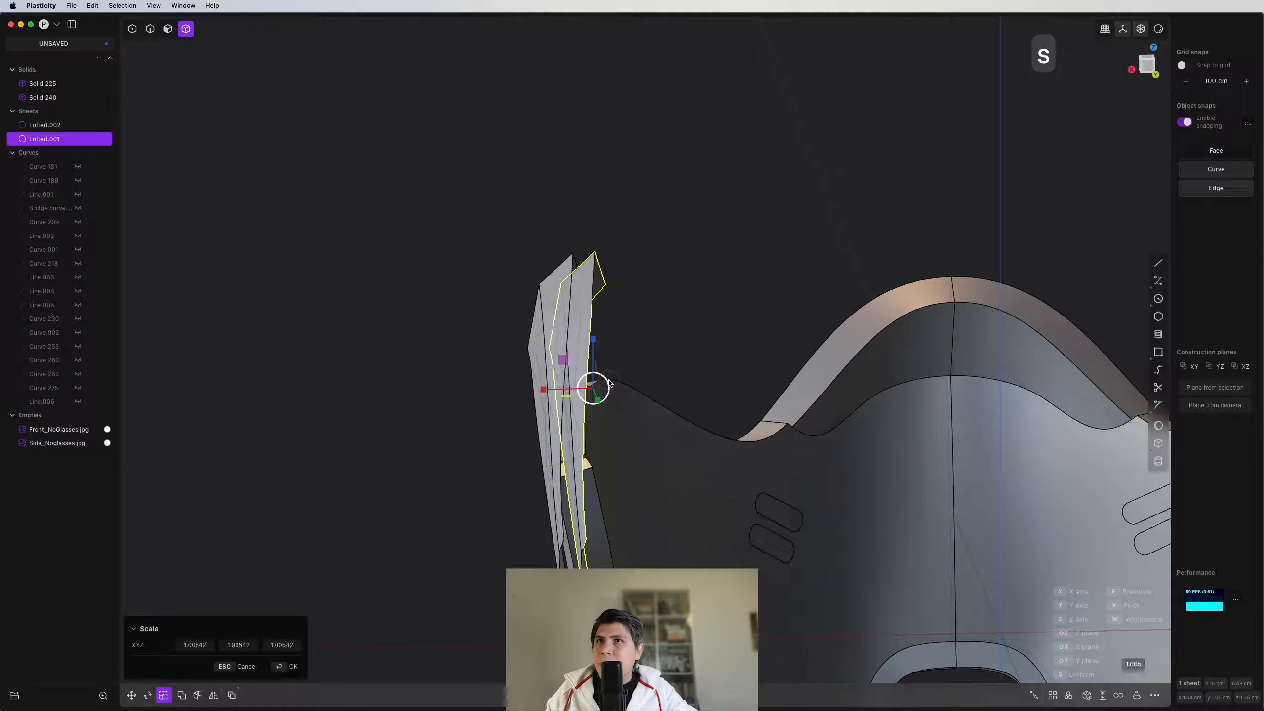
{"action": "left_click", "coordinate": [608, 383]}
Step: Loft between the boundary edges of the two parallel sheets with G0 continuity to close the gap around them
{"action": "key", "text": "2"}
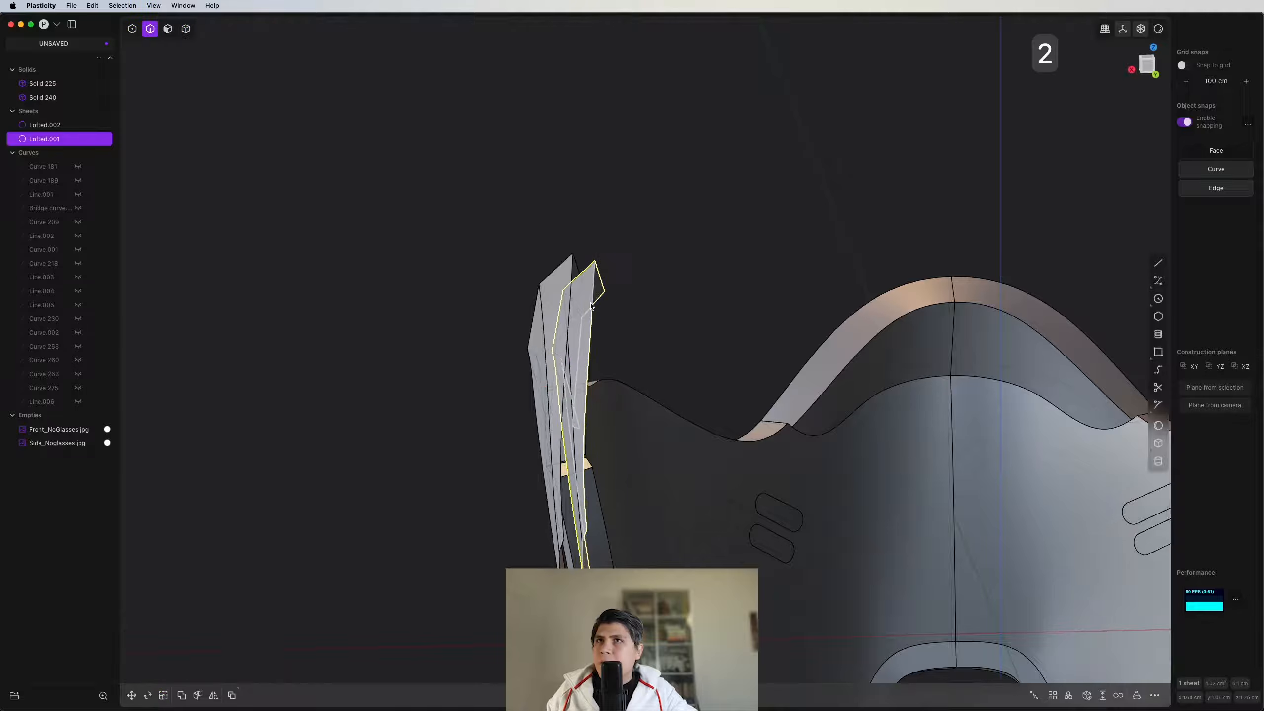
{"action": "middle_click_drag", "start_coordinate": [605, 281], "coordinate": [586, 319]}
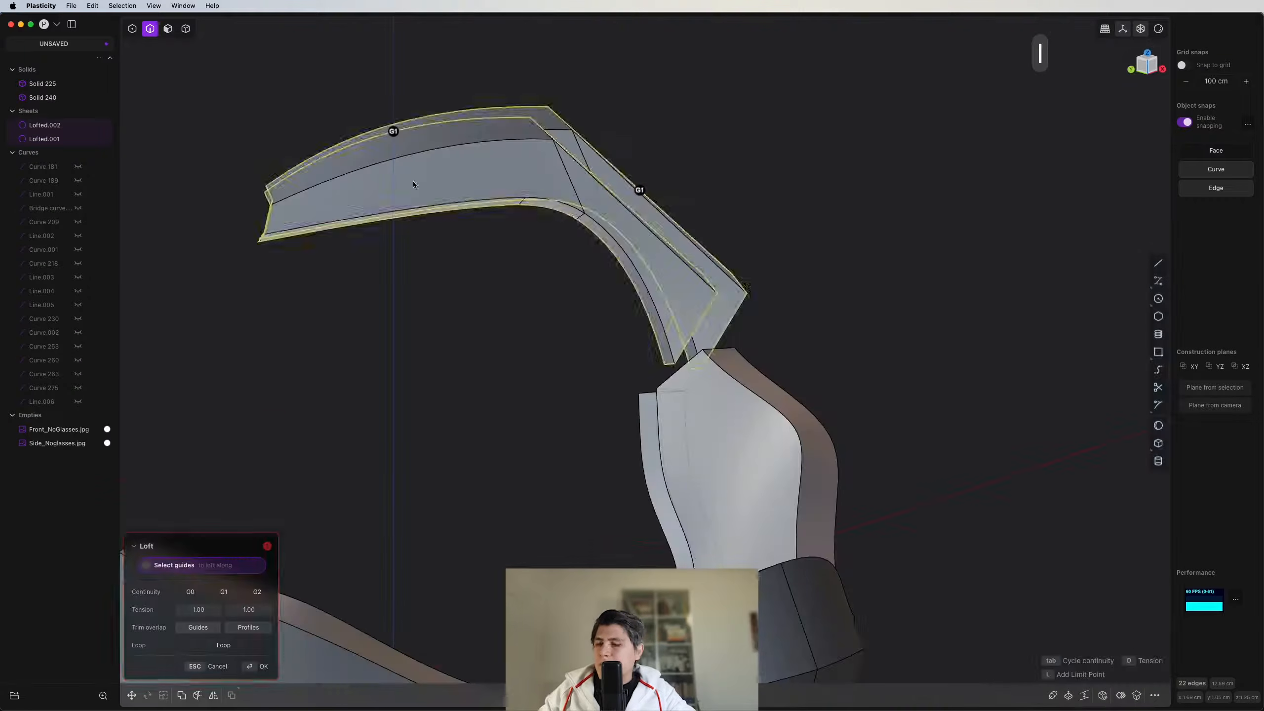
{"action": "key", "text": "Tab"}
{"action": "key", "text": "Tab"}
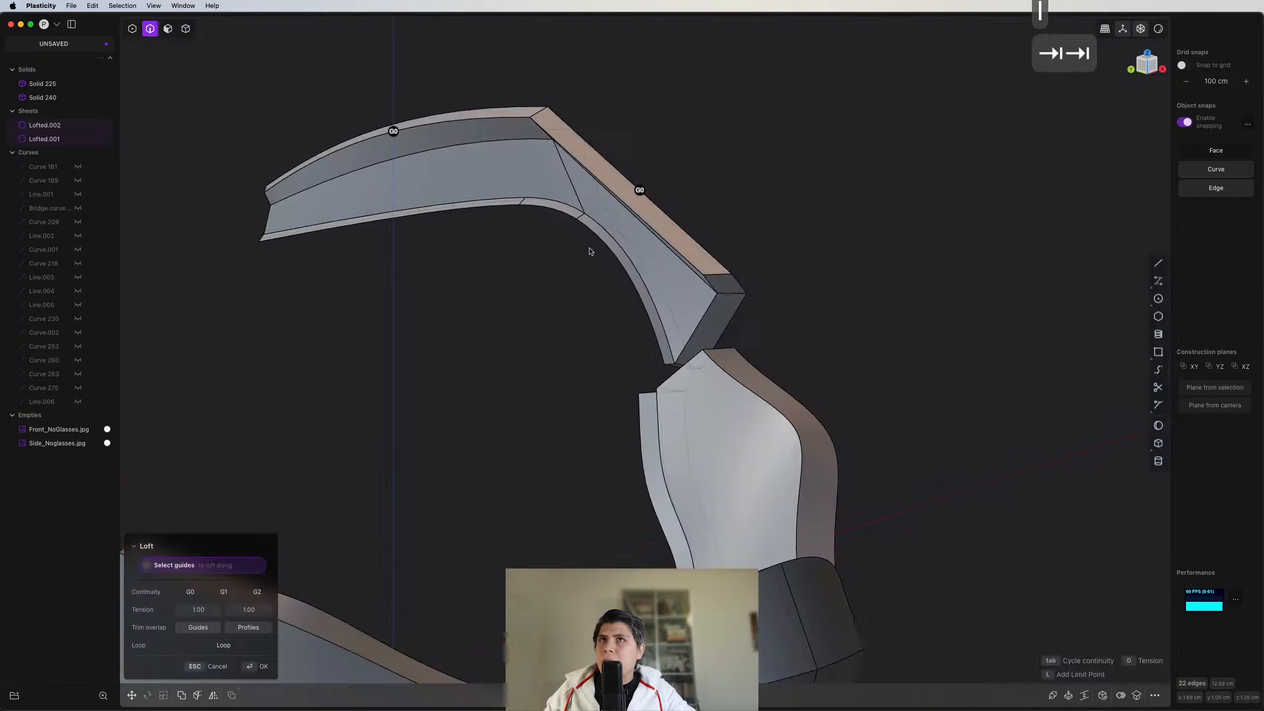
{"action": "middle_click_drag", "start_coordinate": [590, 252], "coordinate": [787, 212]}
Step: Join the three lofted sheets of the upper arm piece into one solid
{"action": "key", "text": "4"}
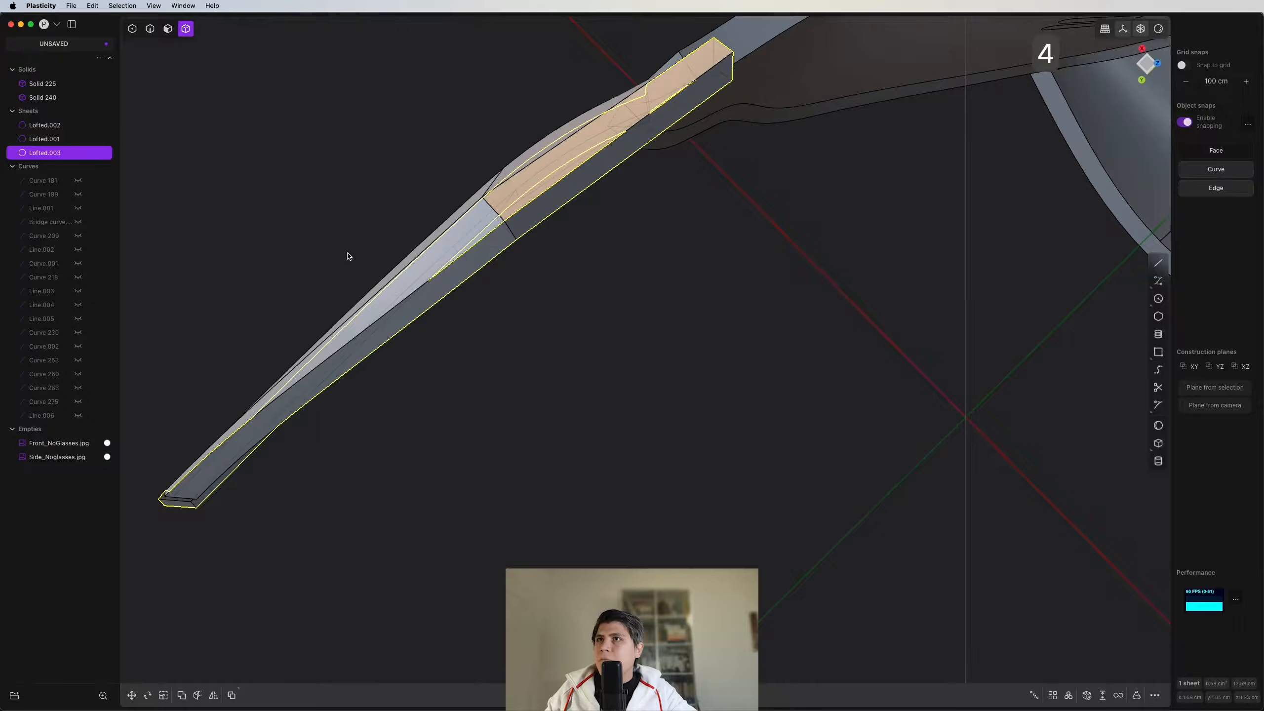
{"action": "left_click_drag", "start_coordinate": [349, 257], "coordinate": [307, 475]}
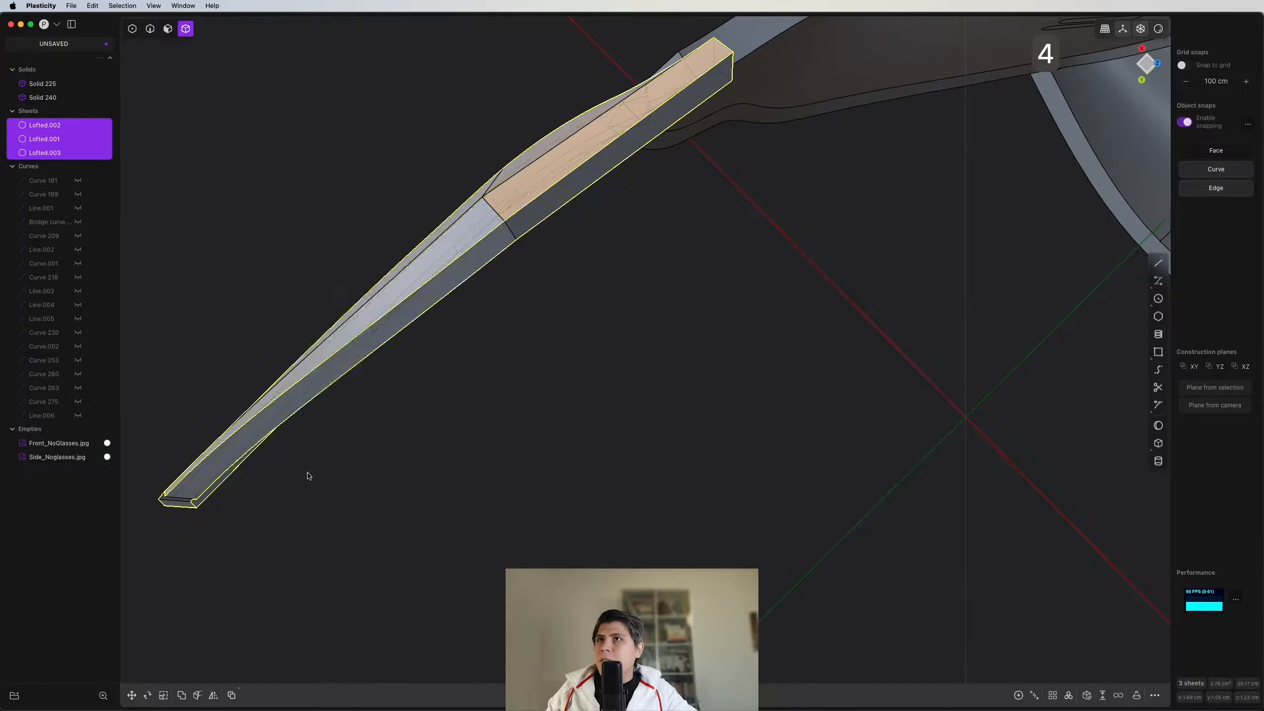
{"action": "middle_click_drag", "start_coordinate": [307, 475], "coordinate": [460, 368]}
{"action": "key", "text": "j"}
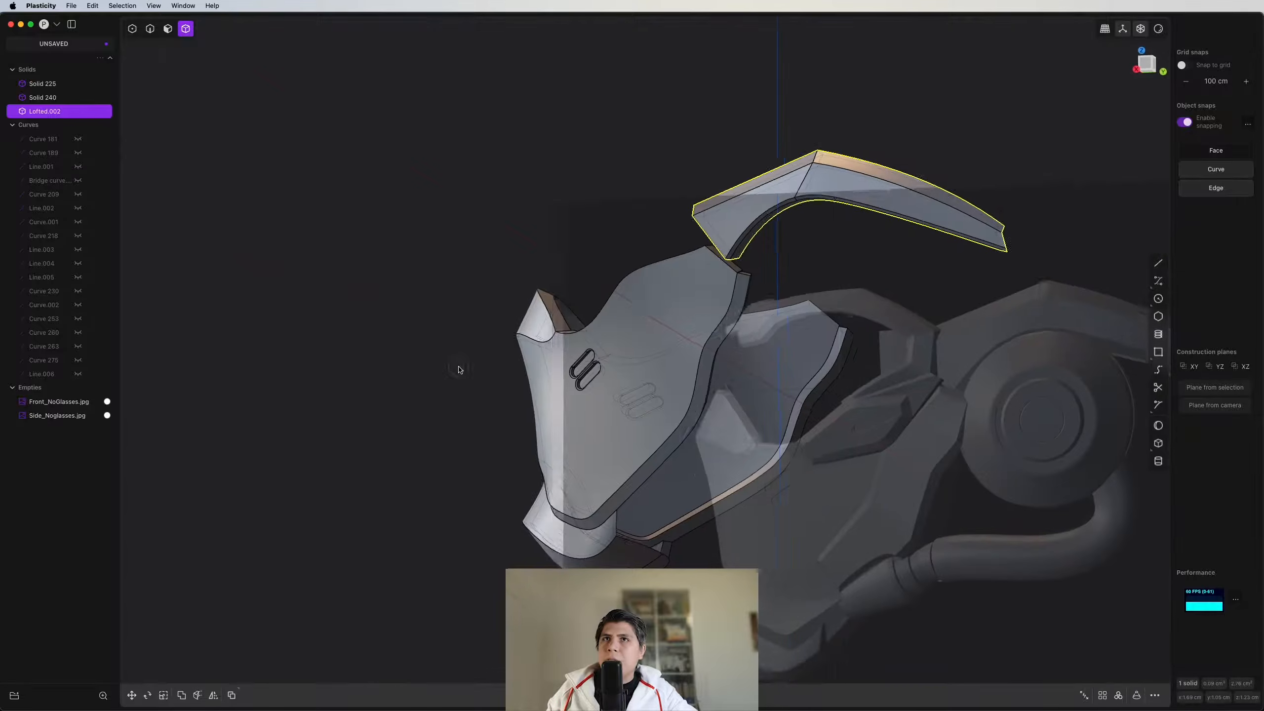
Step: Mirror the joined arm solid across the X axis to the other side of the mask
{"action": "left_click", "coordinate": [1135, 70]}
{"action": "middle_click_drag", "start_coordinate": [778, 193], "coordinate": [318, 298], "text": "shift"}
{"action": "key", "text": "alt+x"}
{"action": "key", "text": "x"}
{"action": "middle_click_drag", "start_coordinate": [318, 299], "coordinate": [1044, 265], "text": "shift"}
Step: Draw a circle of about 0.73 cm radius over the round ear disc in the side reference image
{"action": "scroll", "coordinate": [1044, 265], "scroll_direction": "down", "scroll_amount": 5}
{"action": "middle_click_drag", "start_coordinate": [674, 259], "coordinate": [704, 289], "text": "alt"}
{"action": "scroll", "coordinate": [704, 290], "scroll_direction": "up", "scroll_amount": 5}
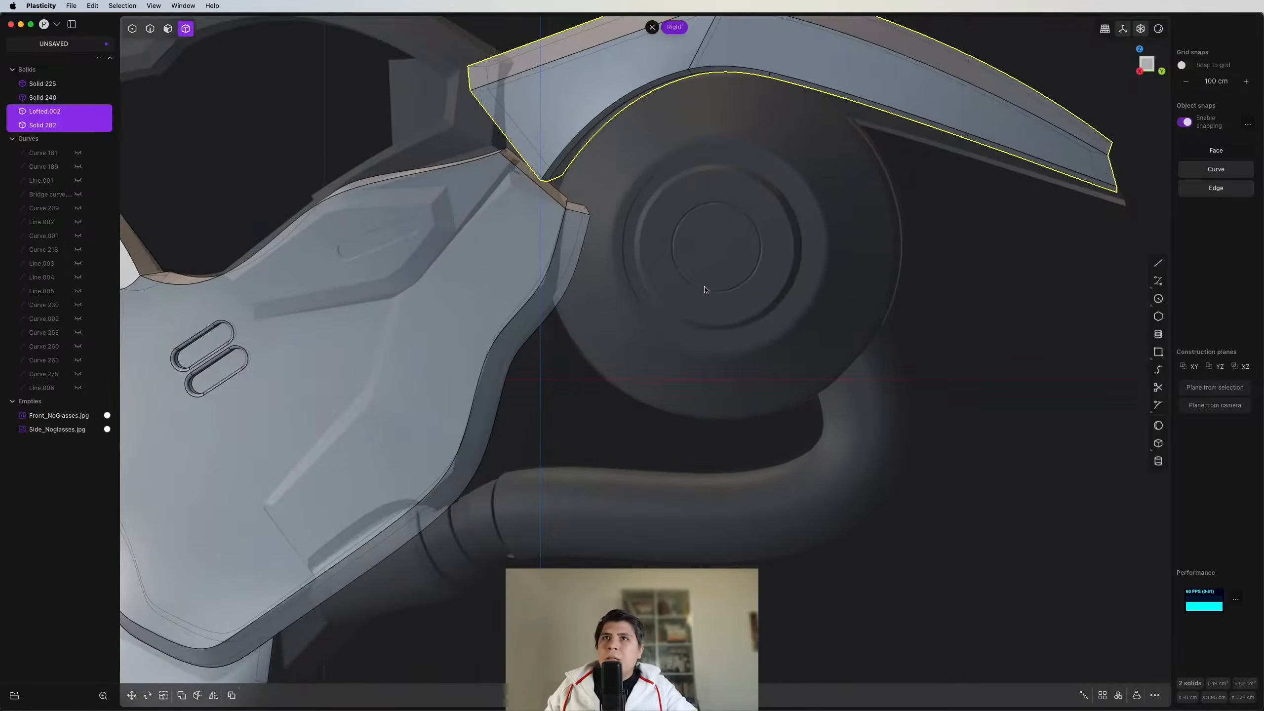
{"action": "scroll", "coordinate": [794, 302], "scroll_direction": "down", "scroll_amount": 5}
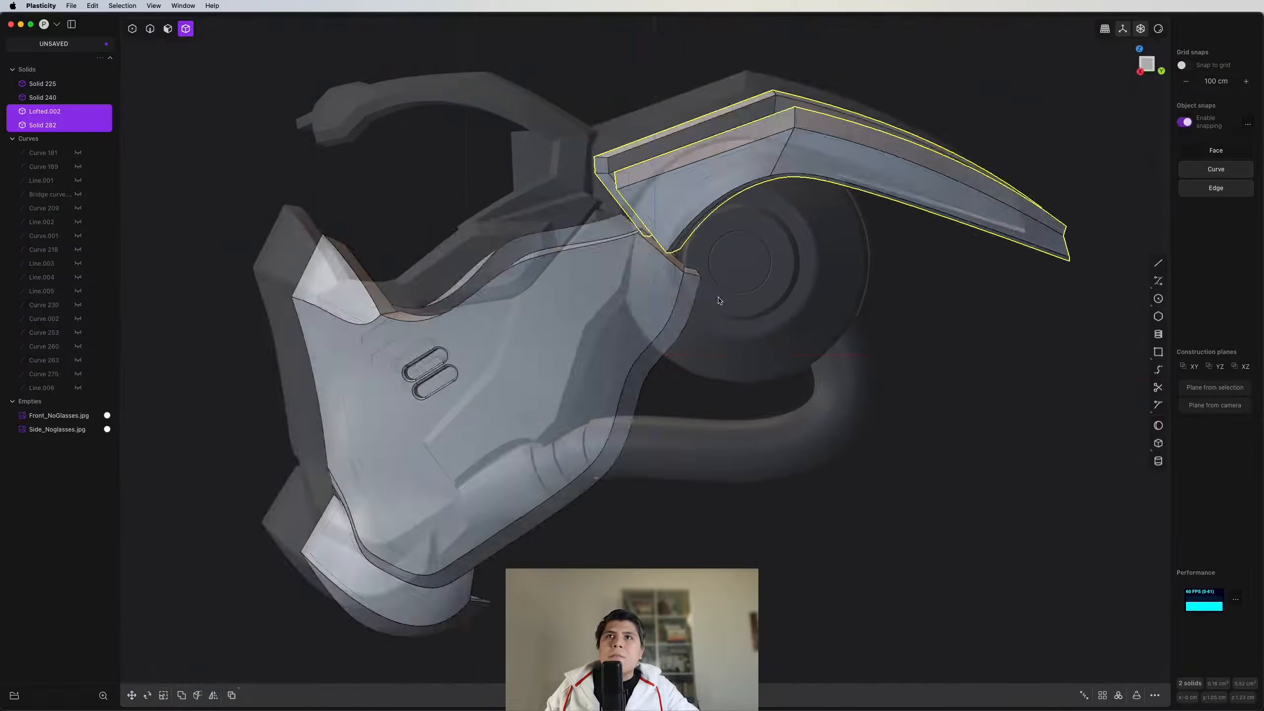
{"action": "scroll", "coordinate": [688, 285], "scroll_direction": "up", "scroll_amount": 5}
{"action": "key", "text": "c"}
{"action": "left_click", "coordinate": [691, 283]}
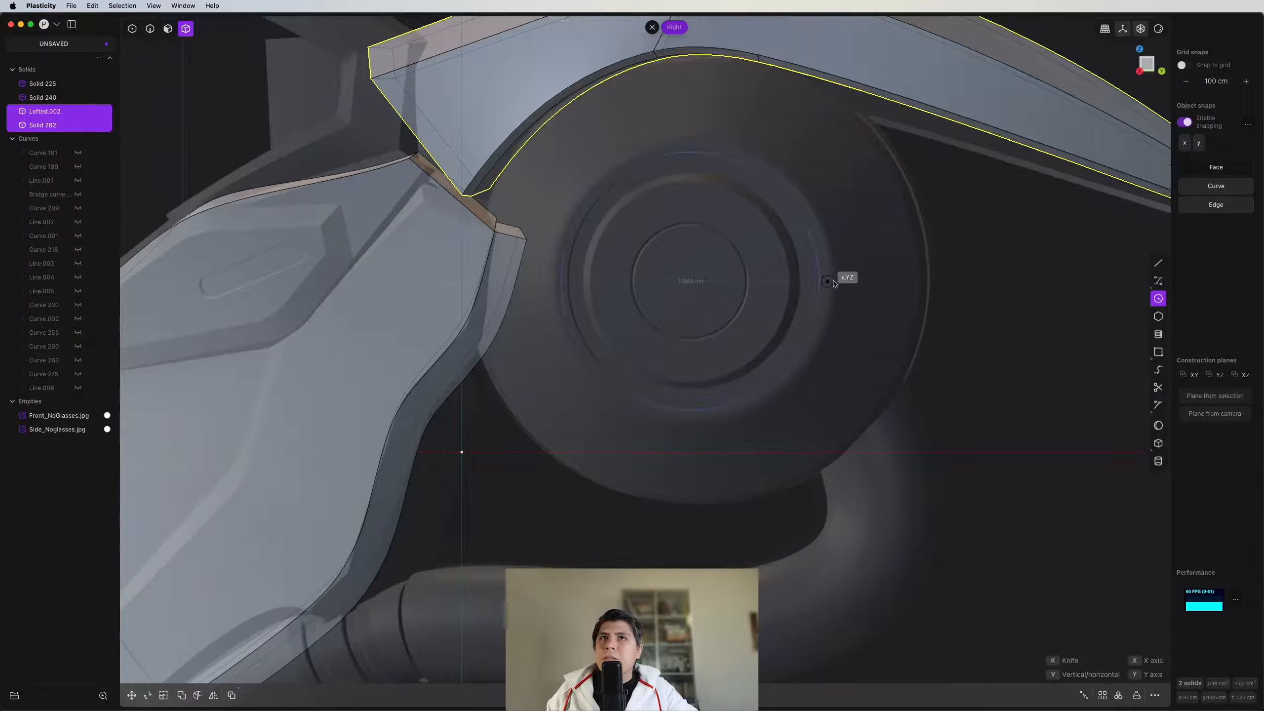
{"action": "left_click", "coordinate": [915, 278]}
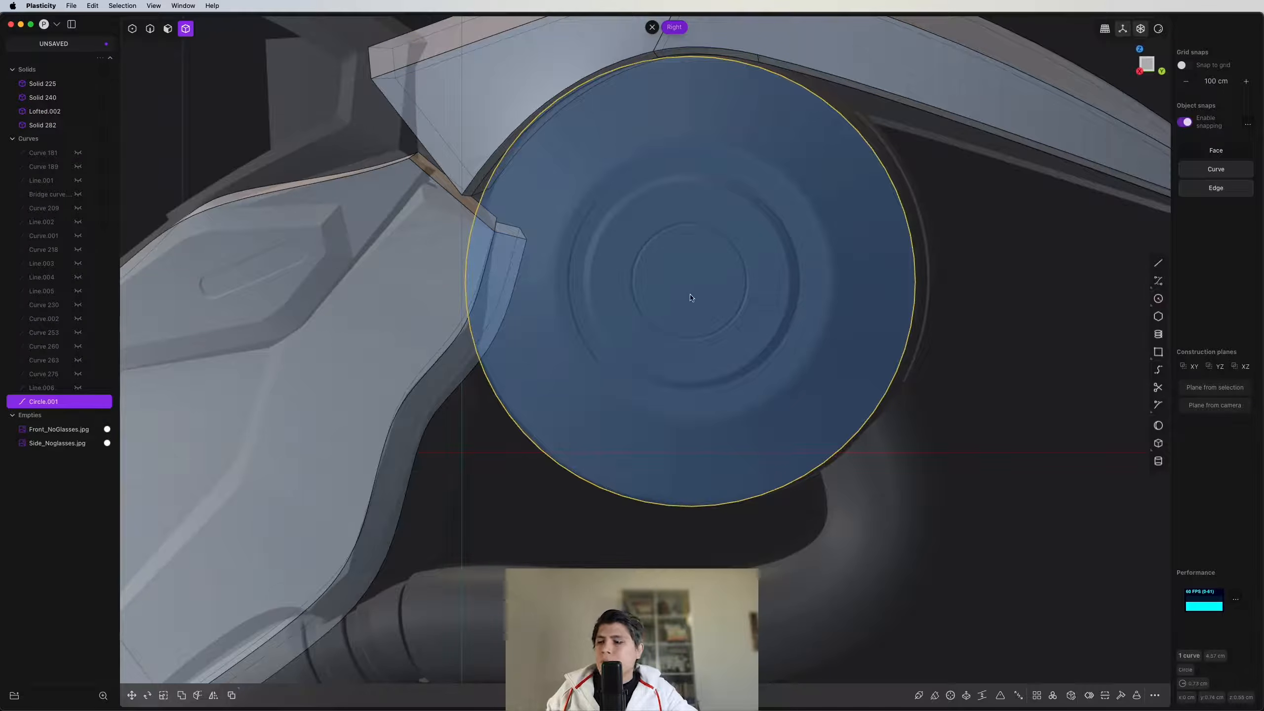
Step: Move the circle about 1.9 cm along the X axis to the outer side of the mask
{"action": "key", "text": "g"}
{"action": "key", "text": "g"}
{"action": "key", "text": "KP_1"}
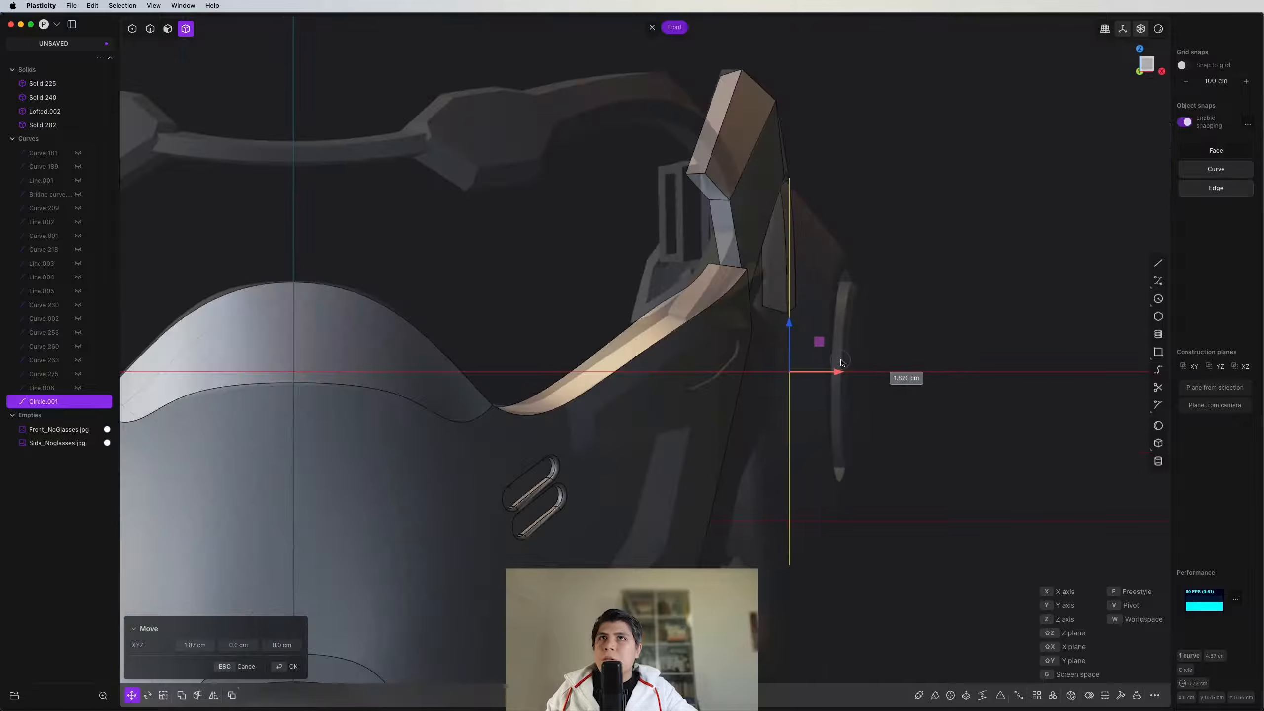
{"action": "left_click", "coordinate": [825, 369]}
Step: Rotate the circle about 6.4 degrees around the Z axis to follow the angle of the mask's side
{"action": "key", "text": "r"}
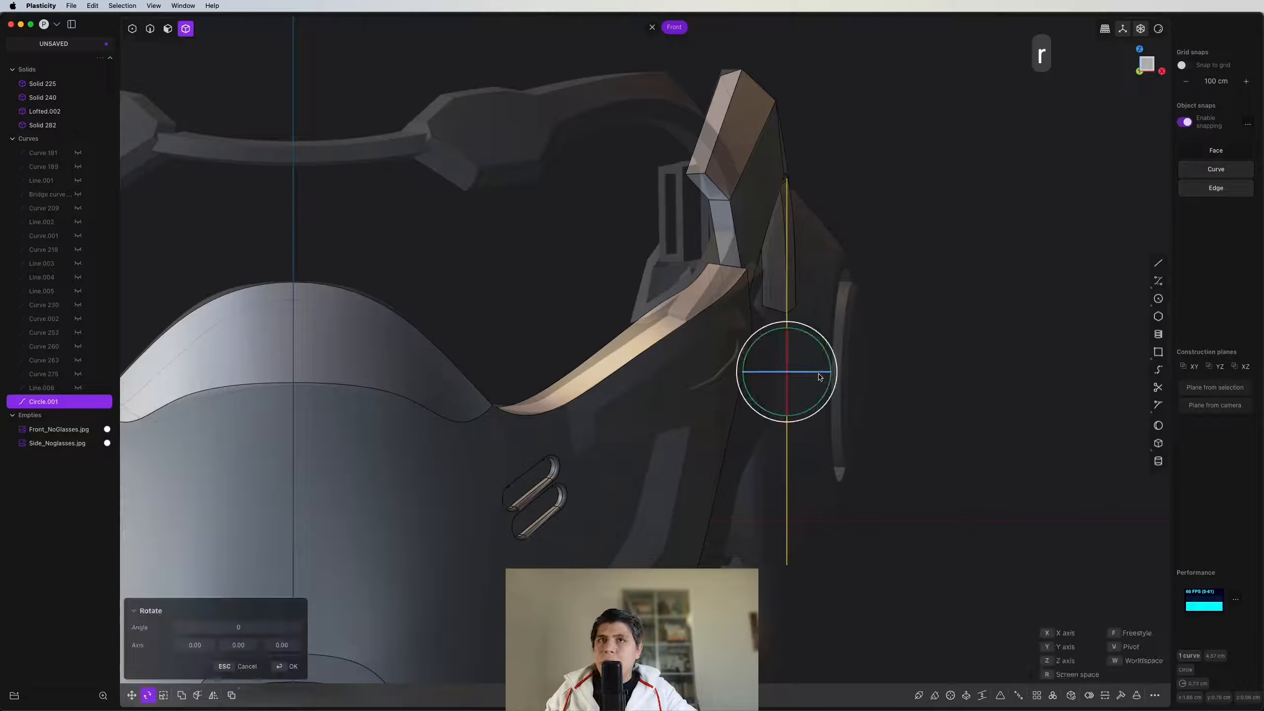
{"action": "left_click_drag", "start_coordinate": [824, 380], "coordinate": [825, 383]}
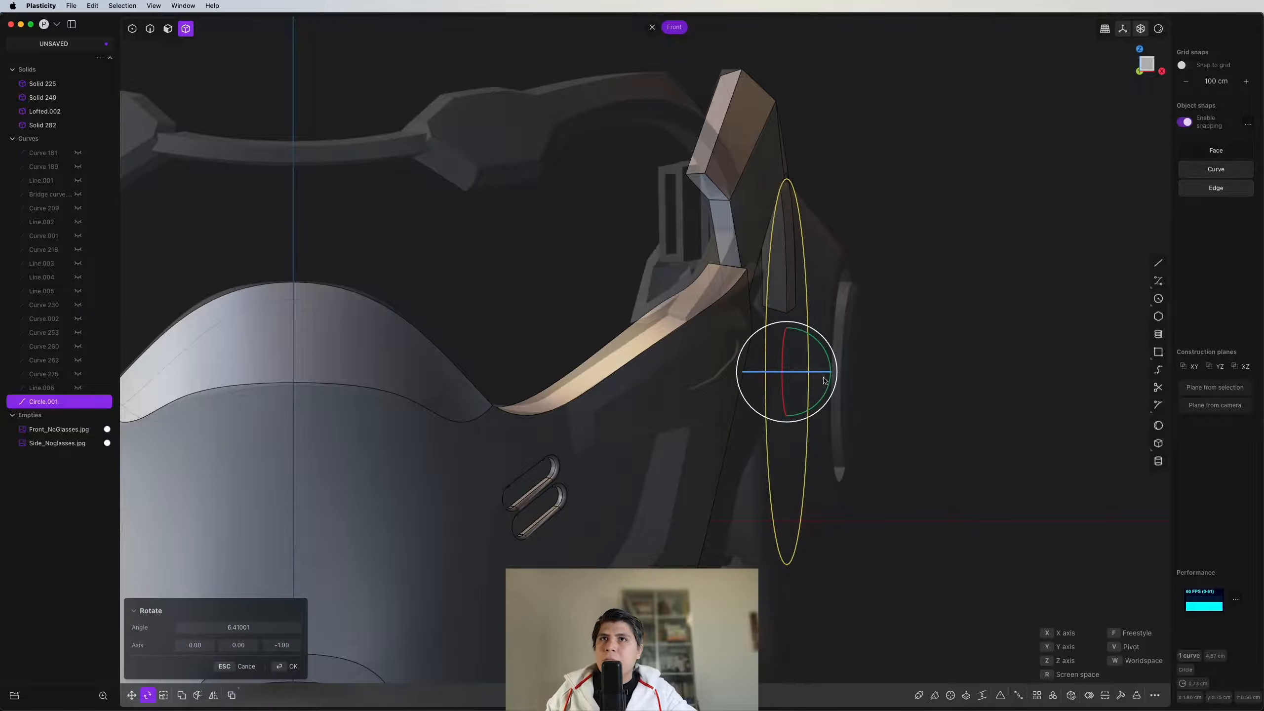
{"action": "middle_click_drag", "start_coordinate": [824, 382], "coordinate": [778, 321]}
{"action": "right_click", "coordinate": [801, 261]}
Step: Extrude the circle's region outward from the mask as a new cylinder
{"action": "key", "text": "KP_1"}
{"action": "key", "text": "3"}
{"action": "left_click", "coordinate": [700, 350]}
{"action": "key", "text": "e"}
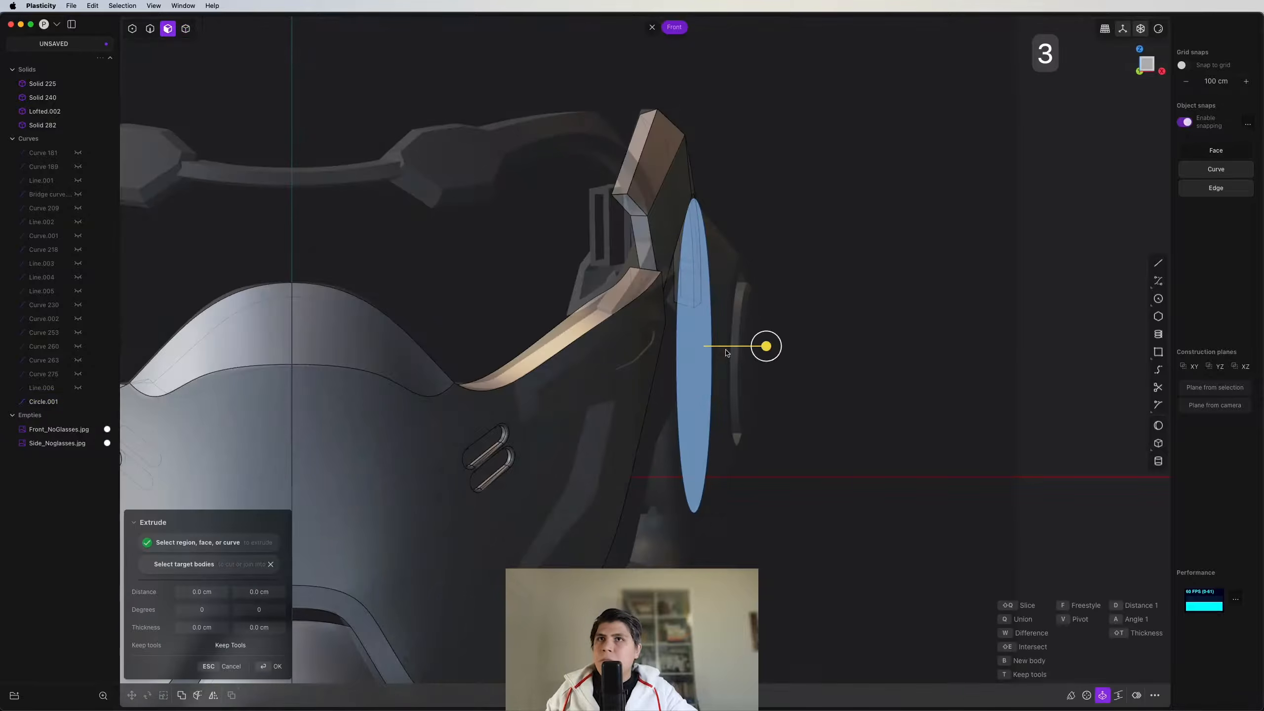
{"action": "left_click_drag", "start_coordinate": [766, 346], "coordinate": [828, 346]}
{"action": "right_click", "coordinate": [840, 346]}
Step: Hide the source circle curve around the extruded ear cylinder
{"action": "middle_click_drag", "start_coordinate": [786, 349], "coordinate": [850, 380]}
{"action": "key", "text": "2"}
{"action": "left_click", "coordinate": [517, 259]}
{"action": "key", "text": "h"}
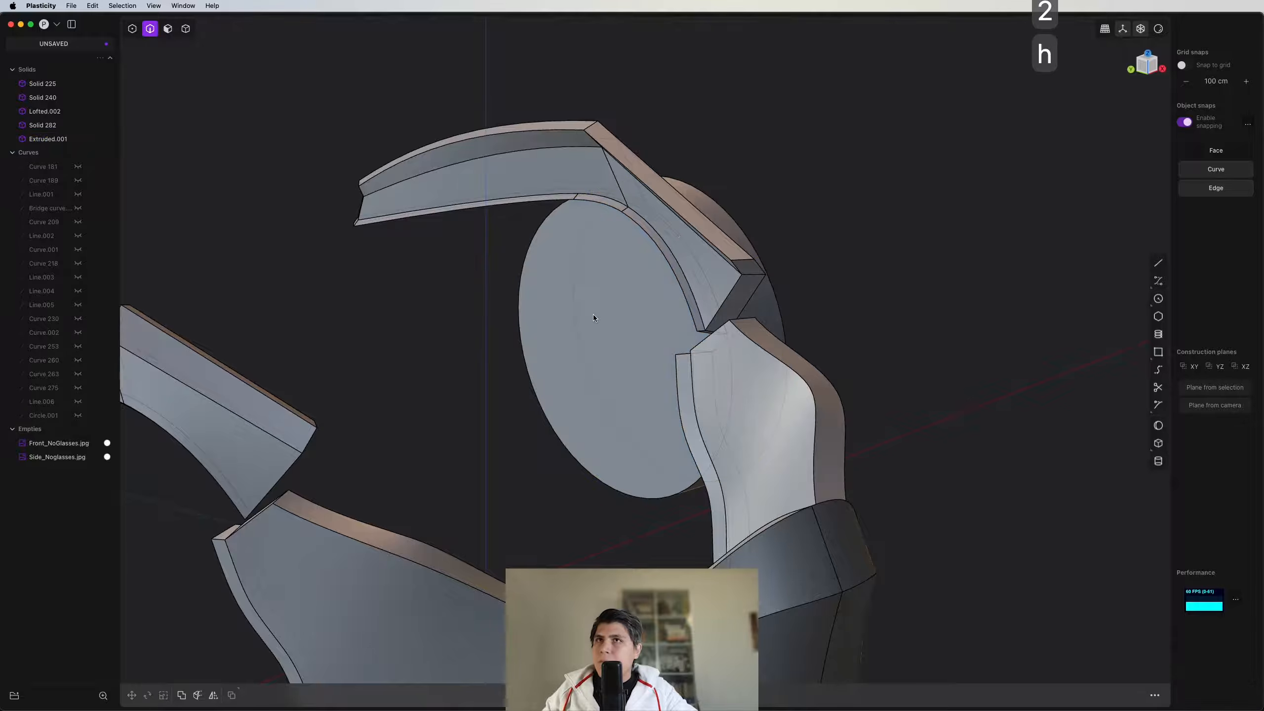
Step: Offset the ear cylinder's inner flat face toward the head to lengthen the cylinder
{"action": "key", "text": "3"}
{"action": "left_click", "coordinate": [571, 323]}
{"action": "middle_click_drag", "start_coordinate": [569, 329], "coordinate": [563, 394]}
{"action": "left_click_drag", "start_coordinate": [529, 342], "coordinate": [468, 367]}
Step: Chamfer the ear cylinder's outer circular edge with a wide bevel, using the front reference as a guide
{"action": "middle_click_drag", "start_coordinate": [573, 367], "coordinate": [471, 318]}
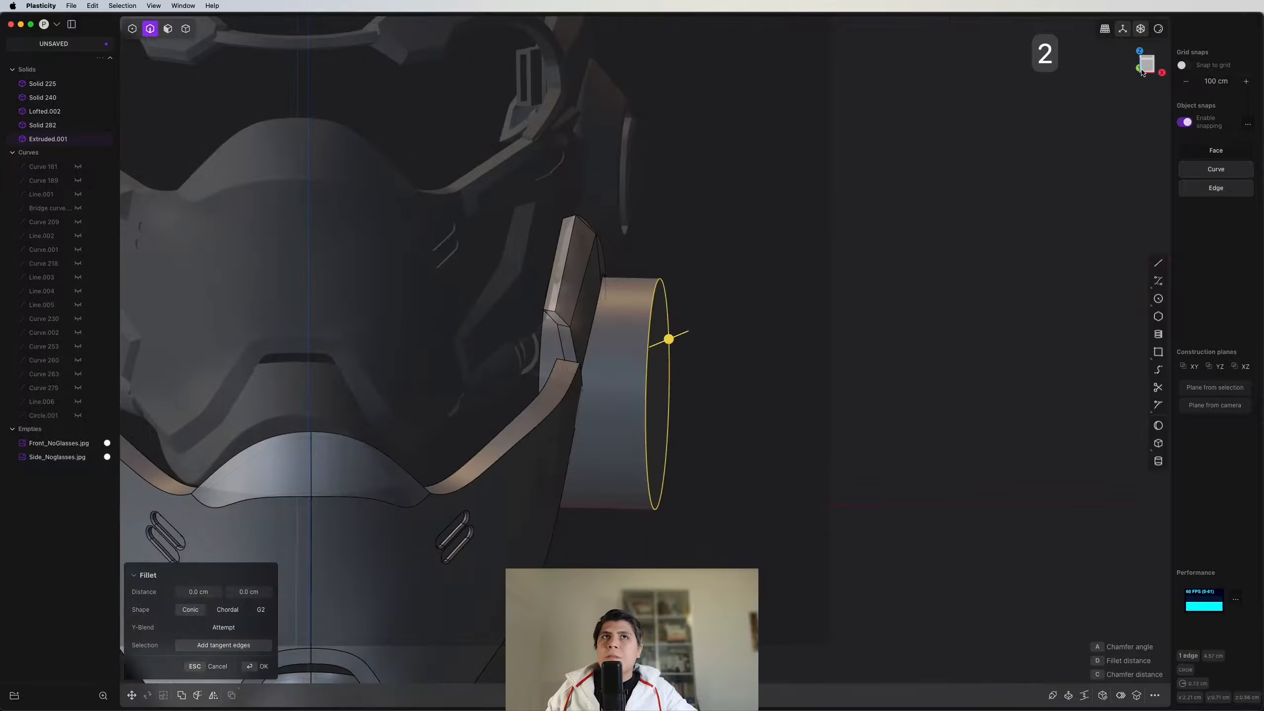
{"action": "left_click", "coordinate": [1145, 71]}
{"action": "scroll", "coordinate": [674, 234], "scroll_direction": "up", "scroll_amount": 5}
{"action": "middle_click_drag", "start_coordinate": [637, 443], "coordinate": [688, 274], "text": "shift"}
{"action": "left_click_drag", "start_coordinate": [669, 372], "coordinate": [613, 372]}
{"action": "key", "text": "Return"}
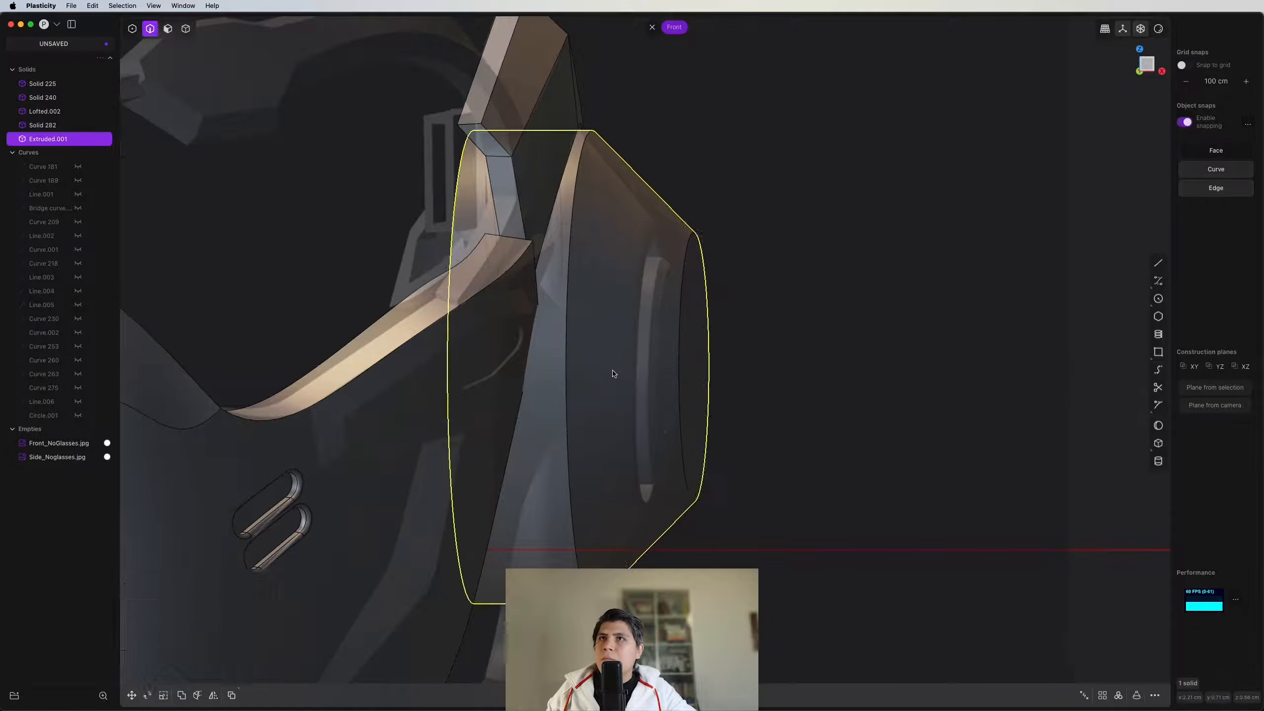
Step: Rotate the chamfered ear cylinder slightly around the Z axis
{"action": "scroll", "coordinate": [624, 336], "scroll_direction": "down", "scroll_amount": 5}
{"action": "key", "text": "r"}
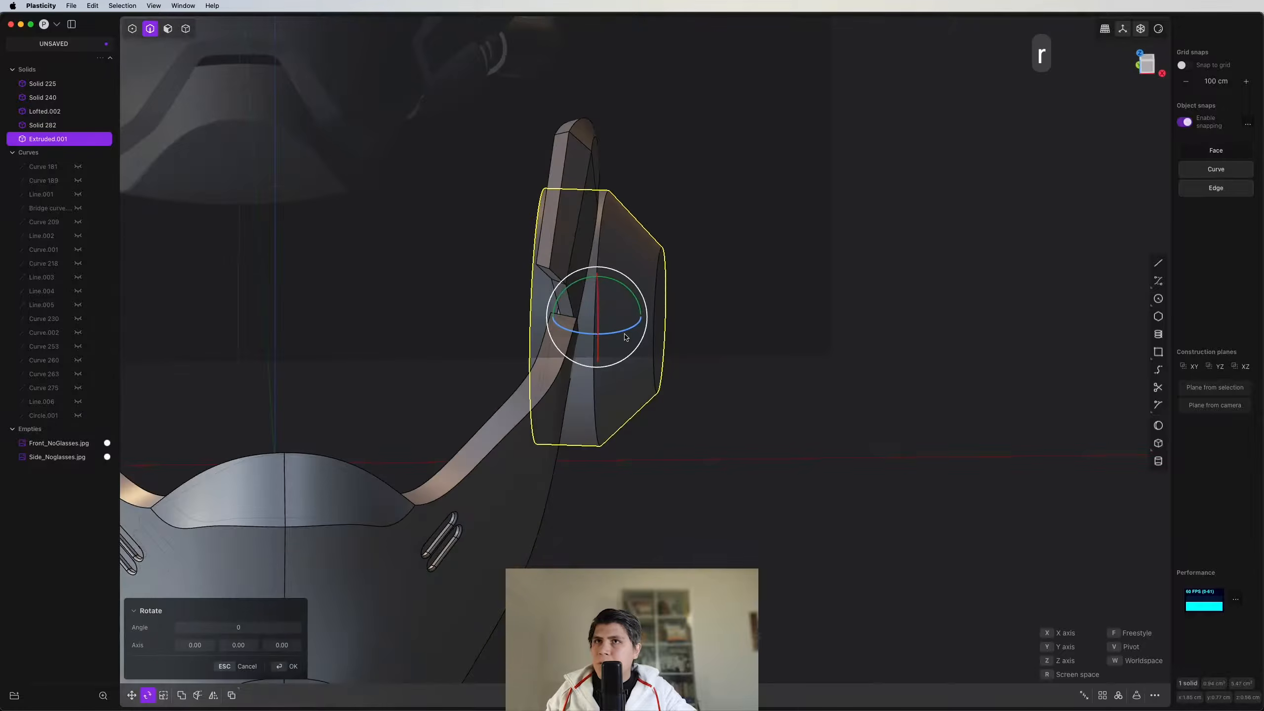
{"action": "key", "text": "Escape"}
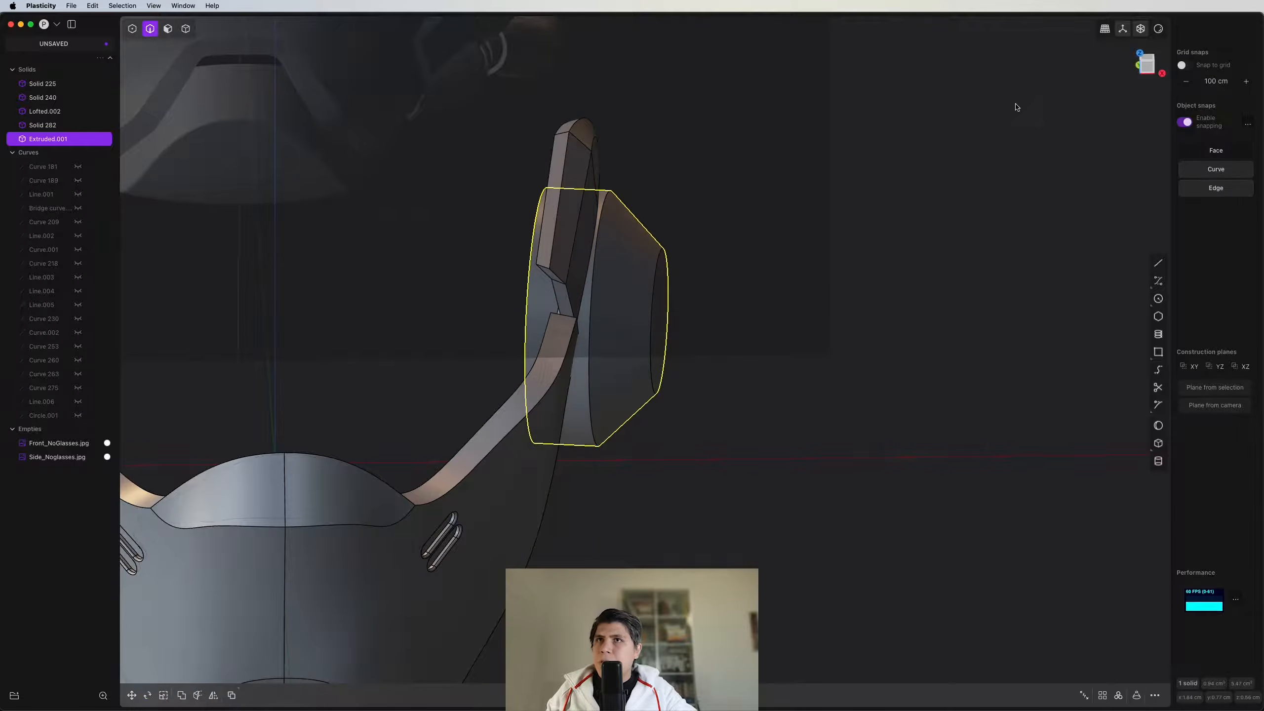
Step: Offset the ear cylinder's outer flat face inward by about 0.1 cm to match the front reference
{"action": "left_click", "coordinate": [1138, 71]}
{"action": "scroll", "coordinate": [669, 384], "scroll_direction": "up", "scroll_amount": 3}
{"action": "key", "text": "3"}
{"action": "left_click", "coordinate": [666, 383]}
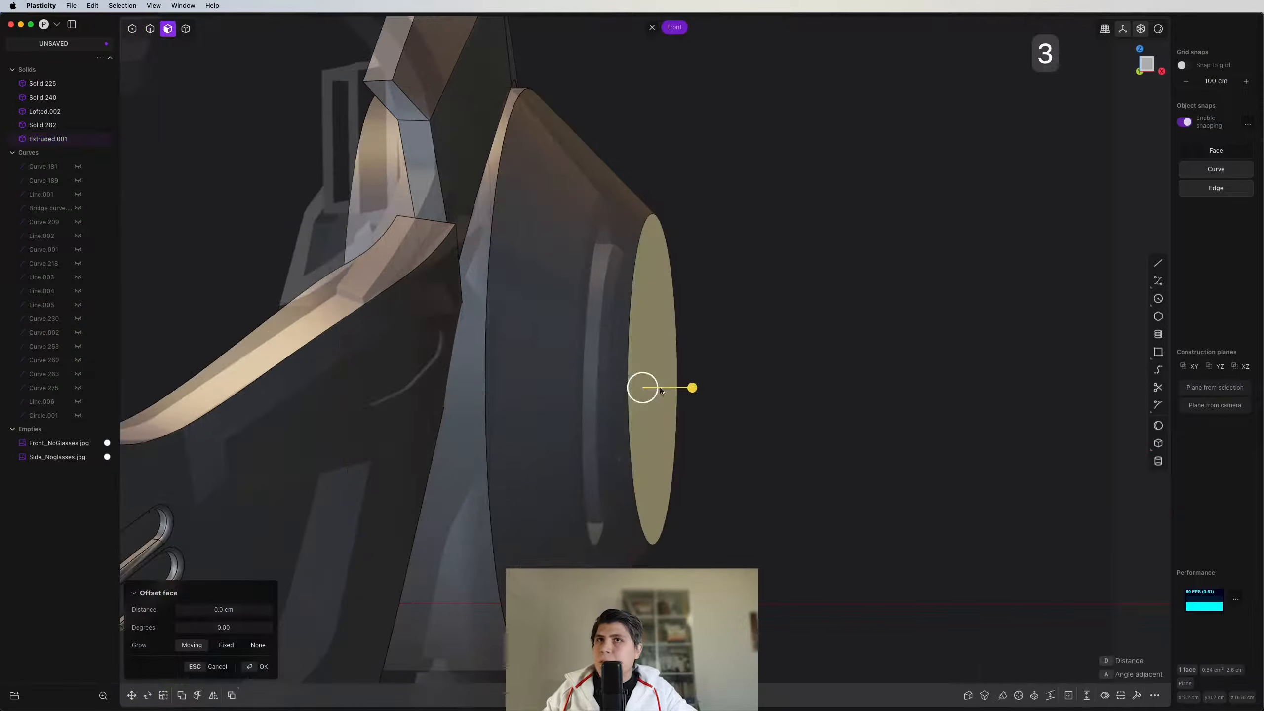
{"action": "left_click_drag", "start_coordinate": [690, 390], "coordinate": [584, 376]}
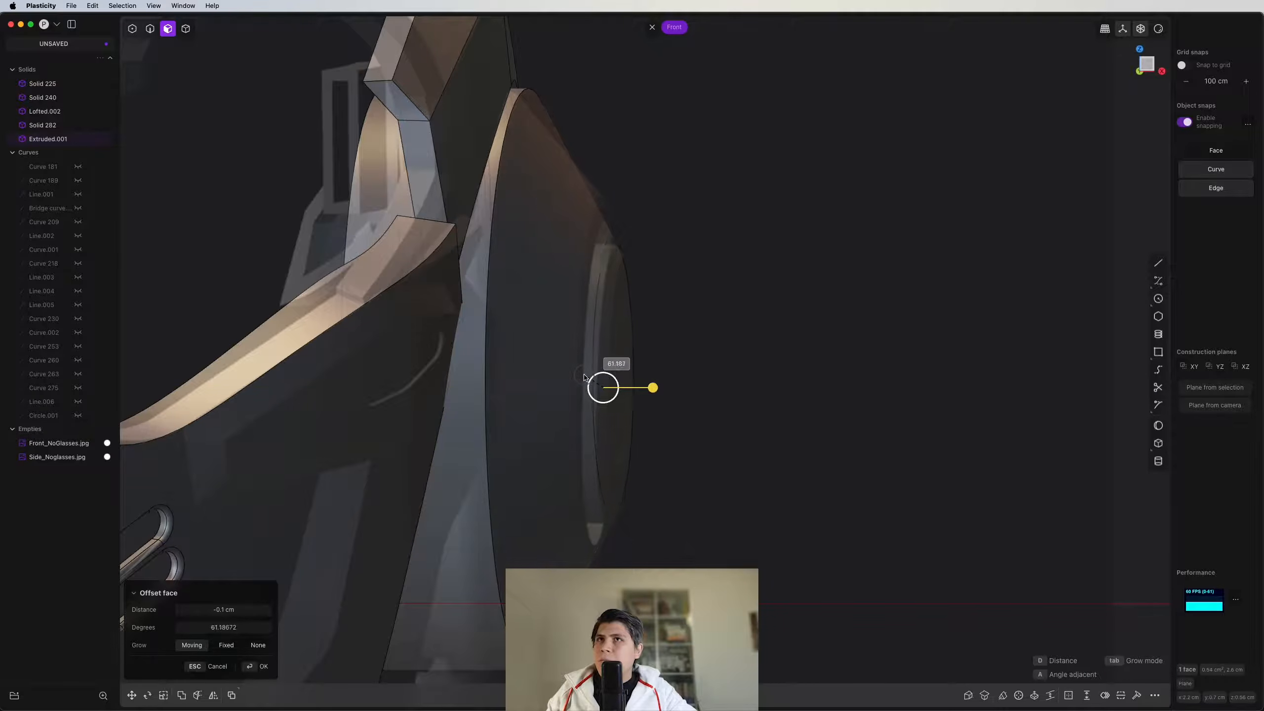
{"action": "key", "text": "Return"}
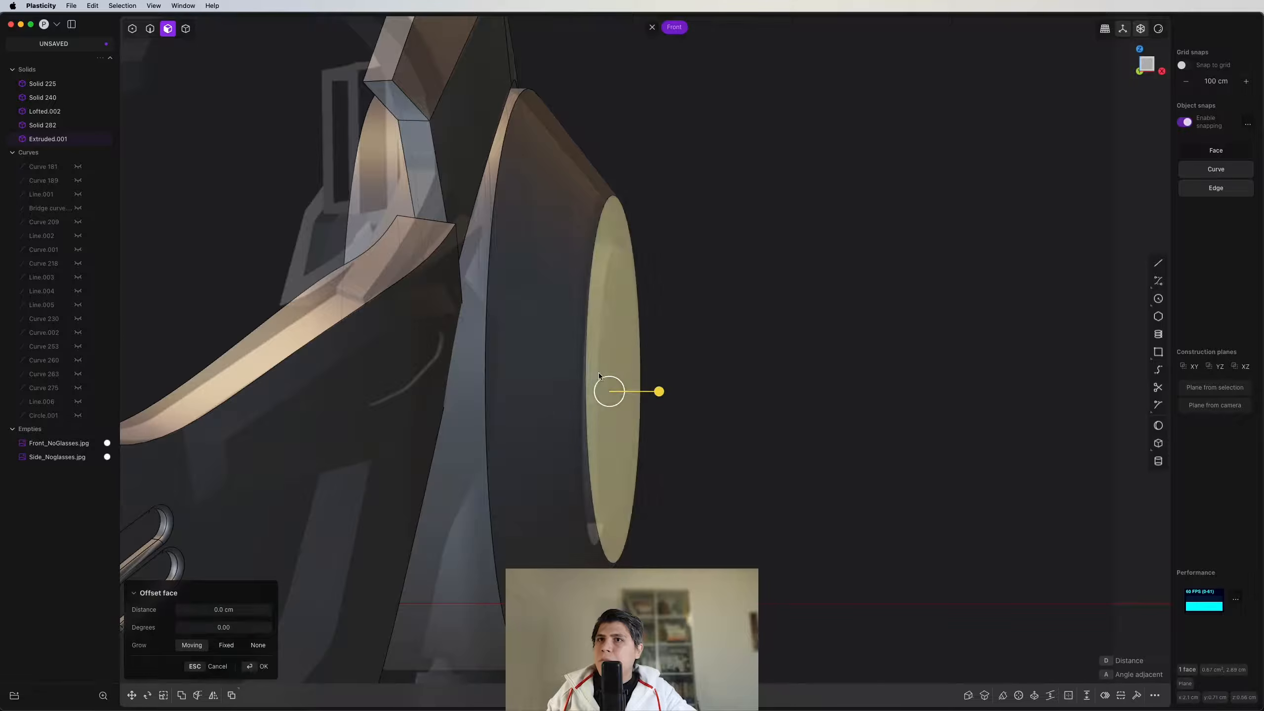
Step: Inset the ear cylinder's outer face with concentric circles and recess the ring between them into a groove, following the side reference
{"action": "scroll", "coordinate": [588, 376], "scroll_direction": "down", "scroll_amount": 5}
{"action": "middle_click_drag", "start_coordinate": [588, 376], "coordinate": [464, 400]}
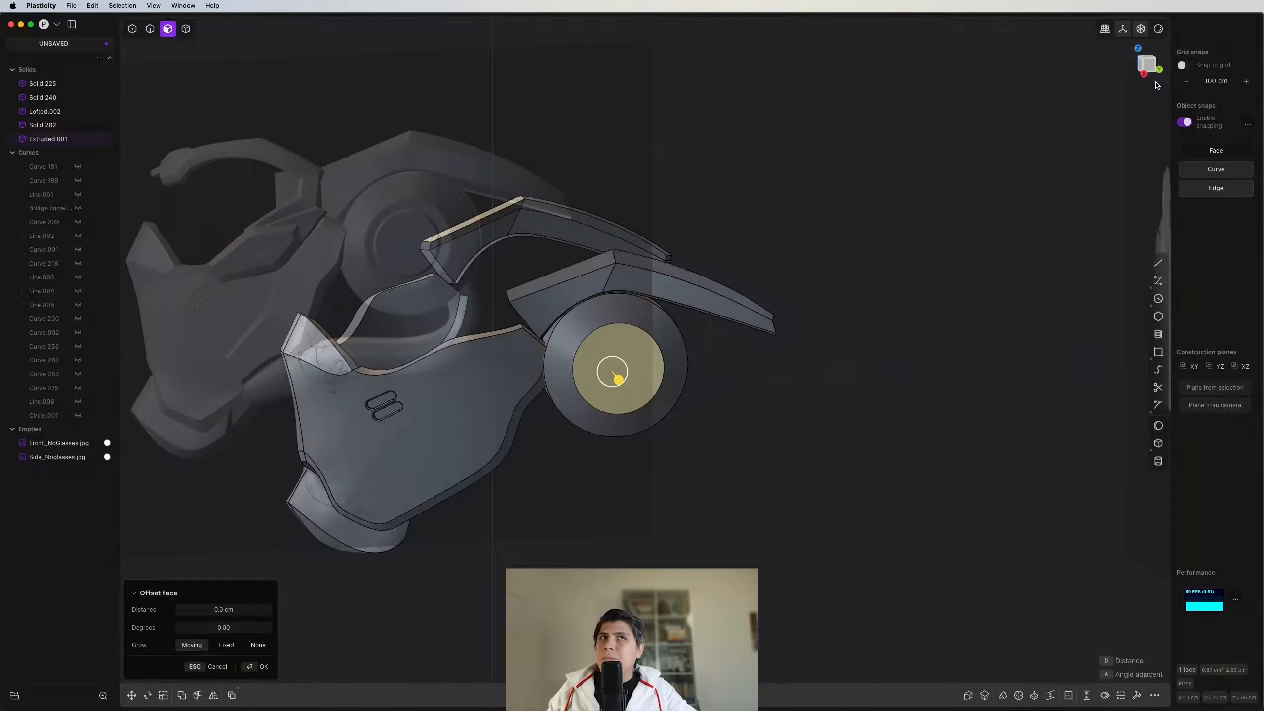
{"action": "key", "text": "KP_3"}
{"action": "scroll", "coordinate": [613, 430], "scroll_direction": "up", "scroll_amount": 10}
{"action": "scroll", "coordinate": [612, 431], "scroll_direction": "up", "scroll_amount": 2}
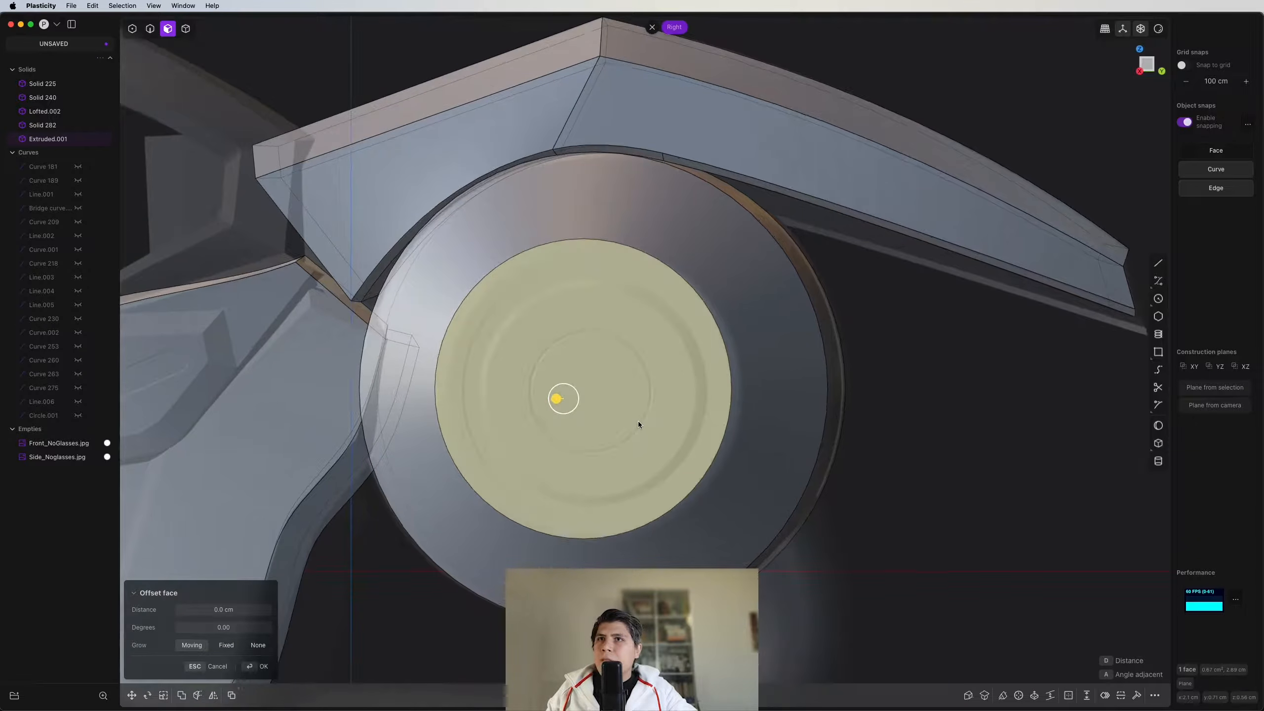
{"action": "key", "text": "o"}
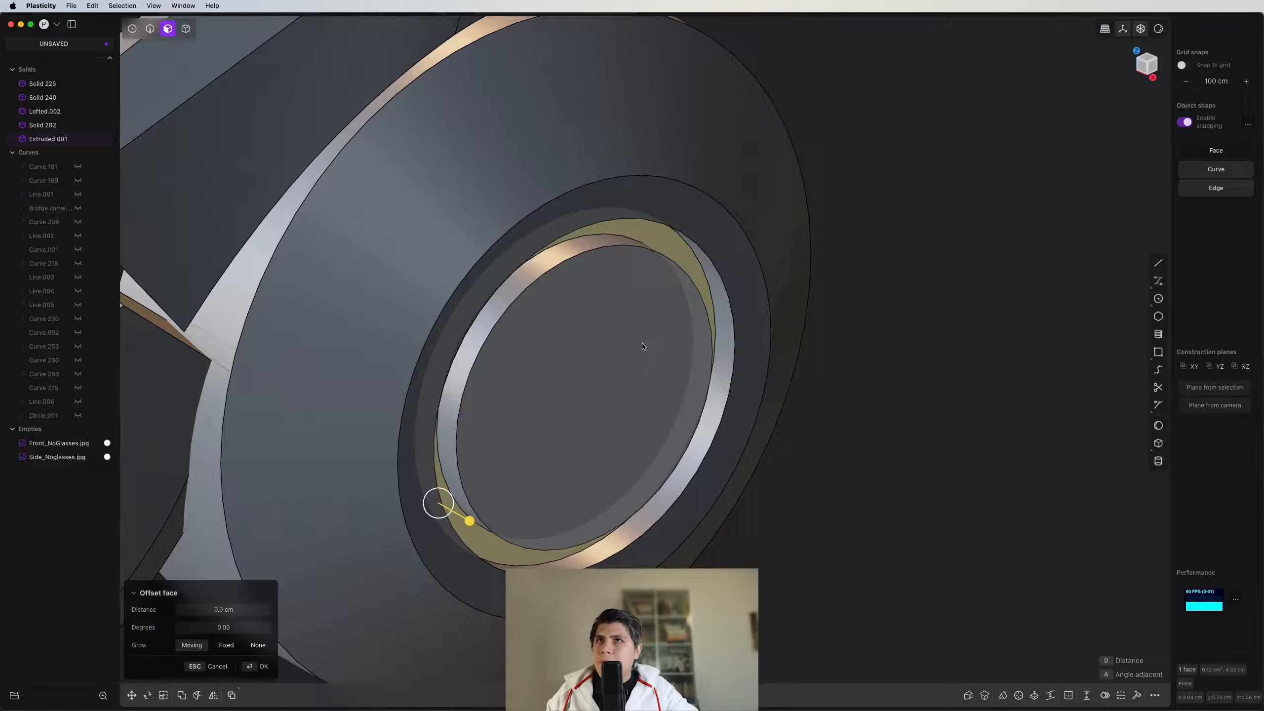
Step: Fillet the outer circular edge of the recessed groove on the ear cylinder
{"action": "key", "text": "2"}
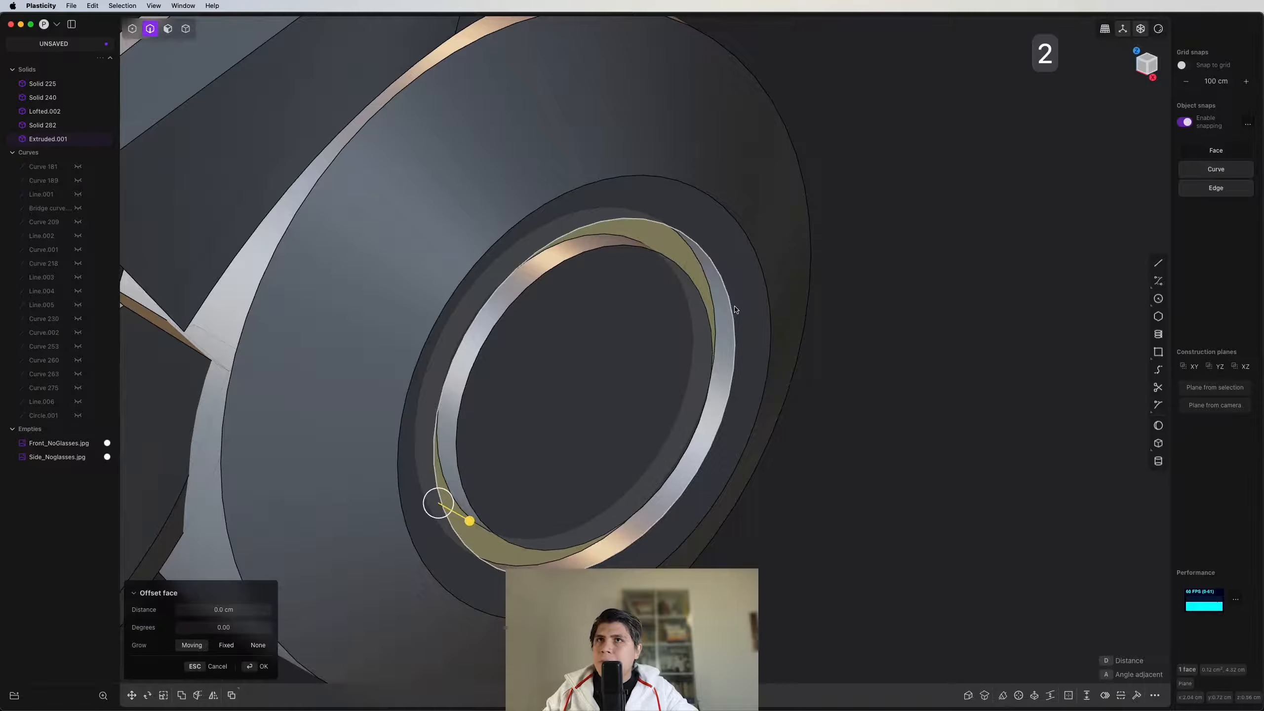
{"action": "left_click", "coordinate": [728, 302]}
{"action": "key", "text": "f"}
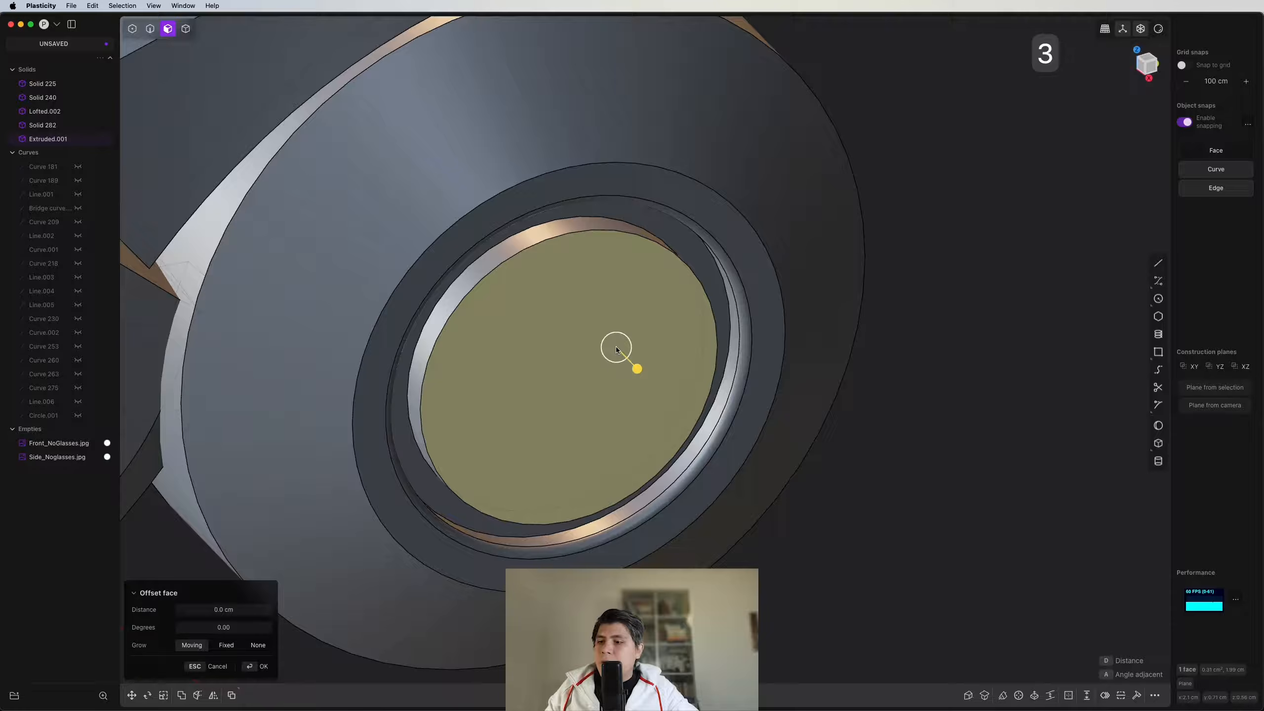
Step: Inset the central disc face with smaller concentric circles and recess the narrow ring between them
{"action": "key", "text": "o"}
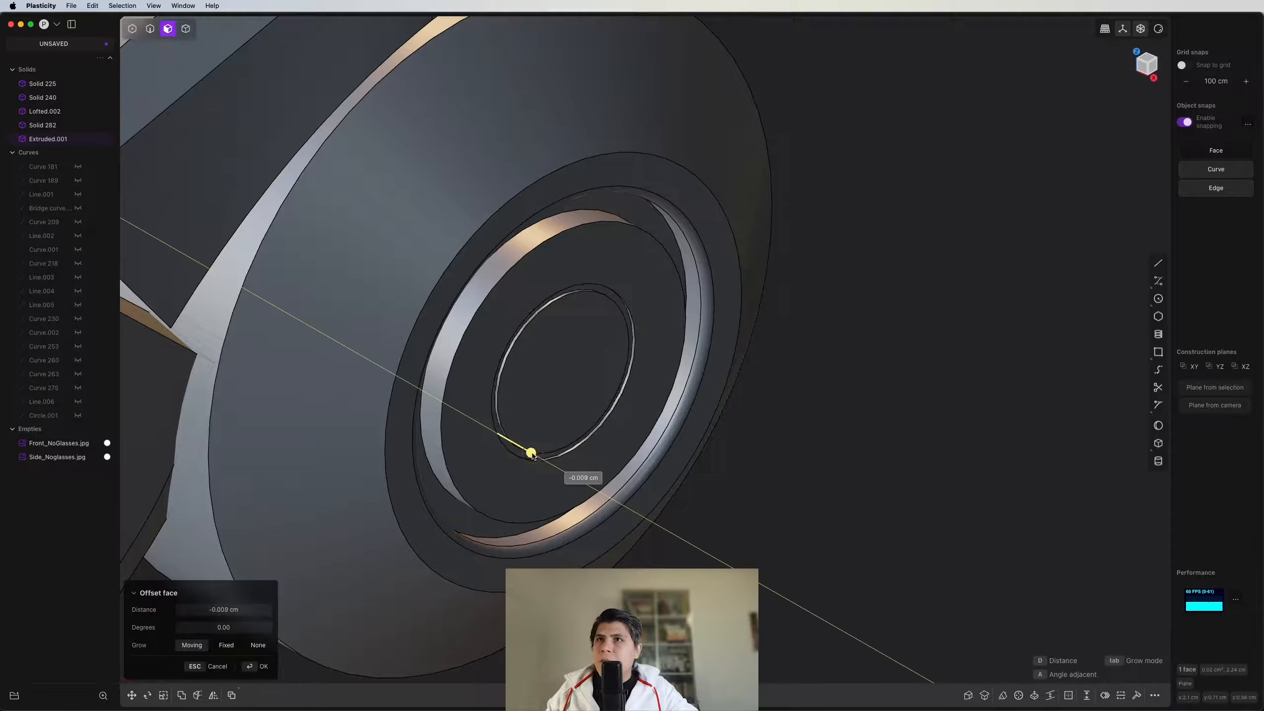
Step: Fillet the inner circular edge of the wide groove, around the central disc
{"action": "key", "text": "2"}
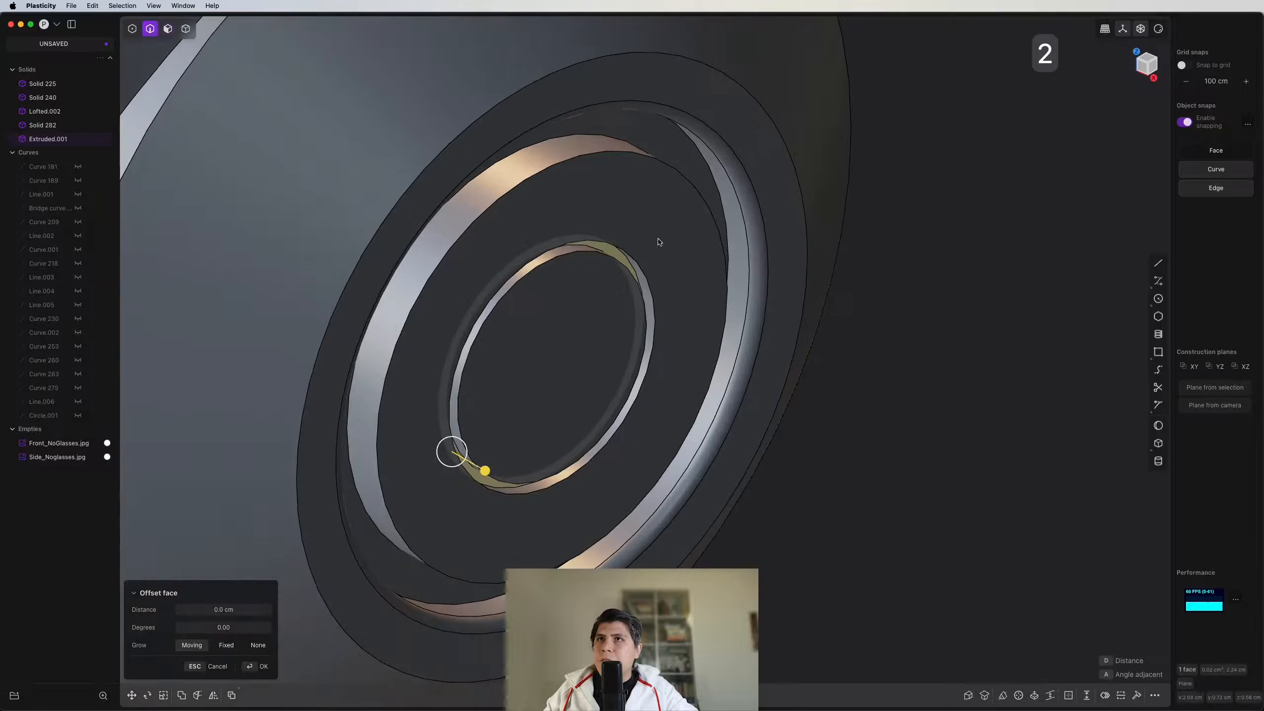
{"action": "left_click", "coordinate": [671, 176]}
{"action": "key", "text": "f"}
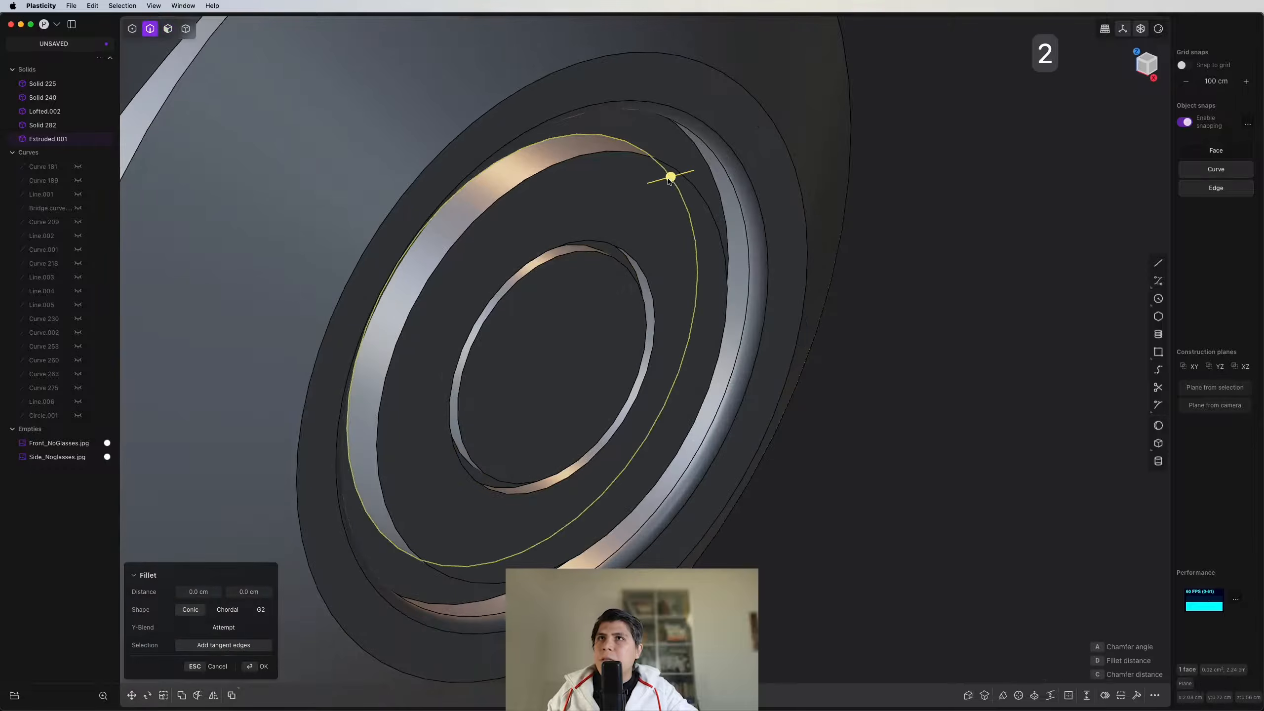
{"action": "key", "text": "Escape"}
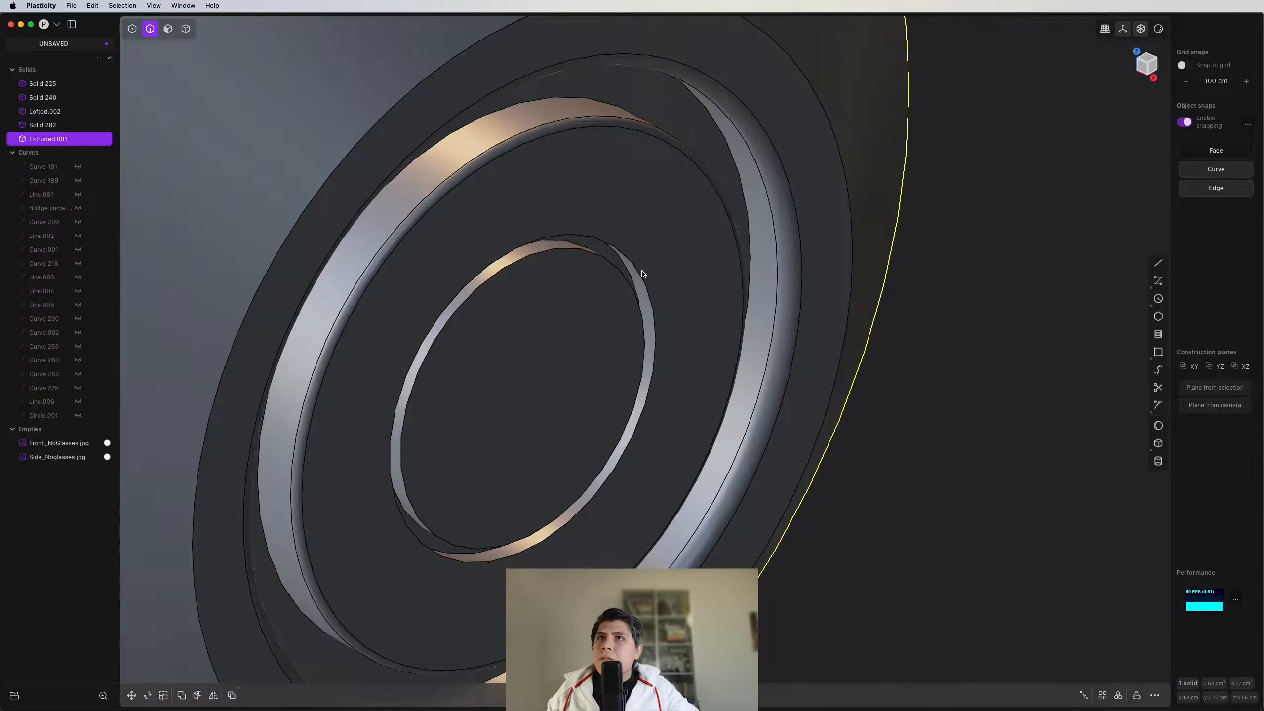
Step: Fillet both circular edges of the narrow ring groove around the ear disc's centre
{"action": "left_click", "coordinate": [639, 276]}
{"action": "key", "text": "f"}
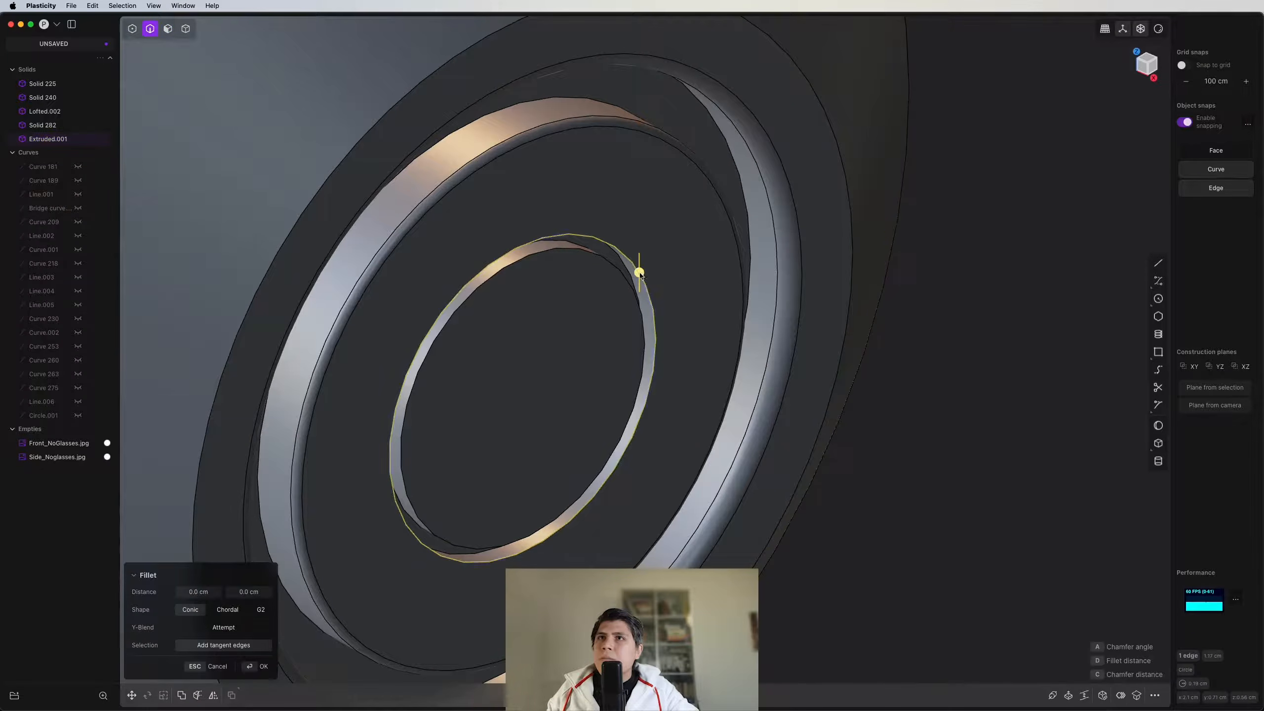
{"action": "key", "text": "Return"}
{"action": "left_click", "coordinate": [606, 262]}
{"action": "key", "text": "f"}
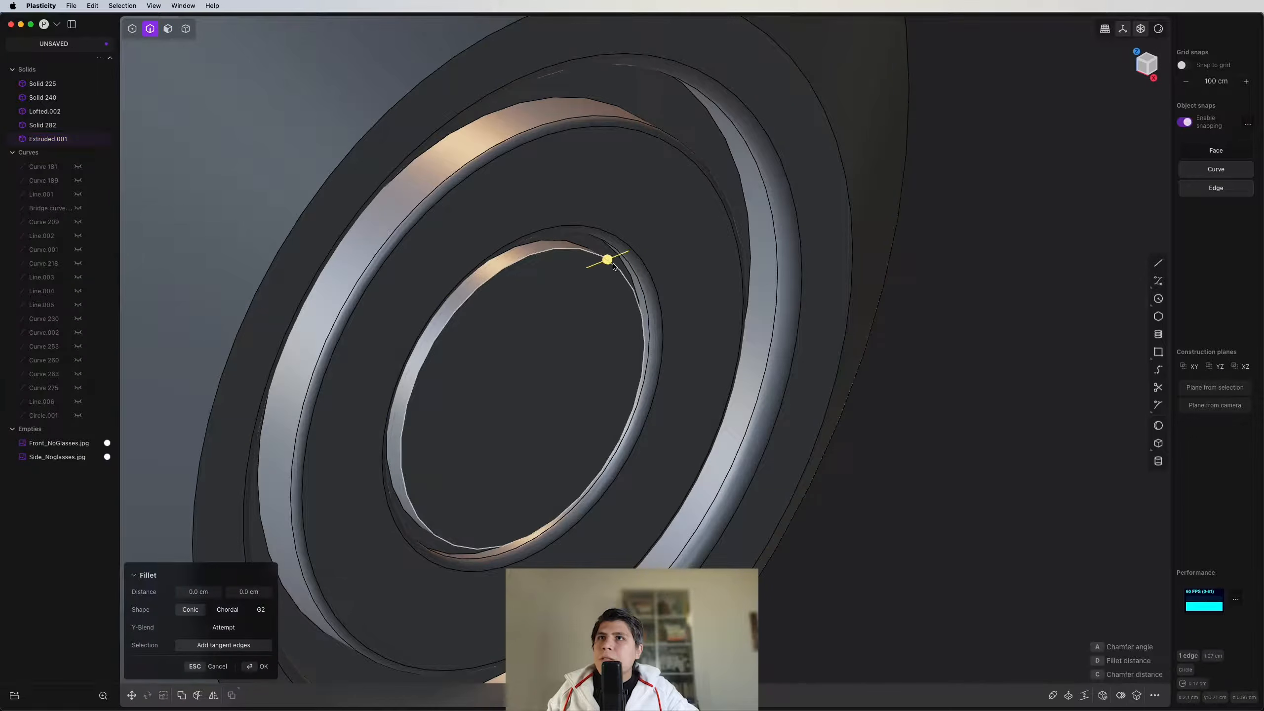
{"action": "left_click_drag", "start_coordinate": [607, 261], "coordinate": [617, 257]}
{"action": "key", "text": "Return"}
Step: Mirror the finished ear disc solid across the X axis to the mask's opposite side
{"action": "scroll", "coordinate": [631, 262], "scroll_direction": "down", "scroll_amount": 6}
{"action": "scroll", "coordinate": [640, 270], "scroll_direction": "down", "scroll_amount": 6}
{"action": "key", "text": "4"}
{"action": "left_click", "coordinate": [647, 308]}
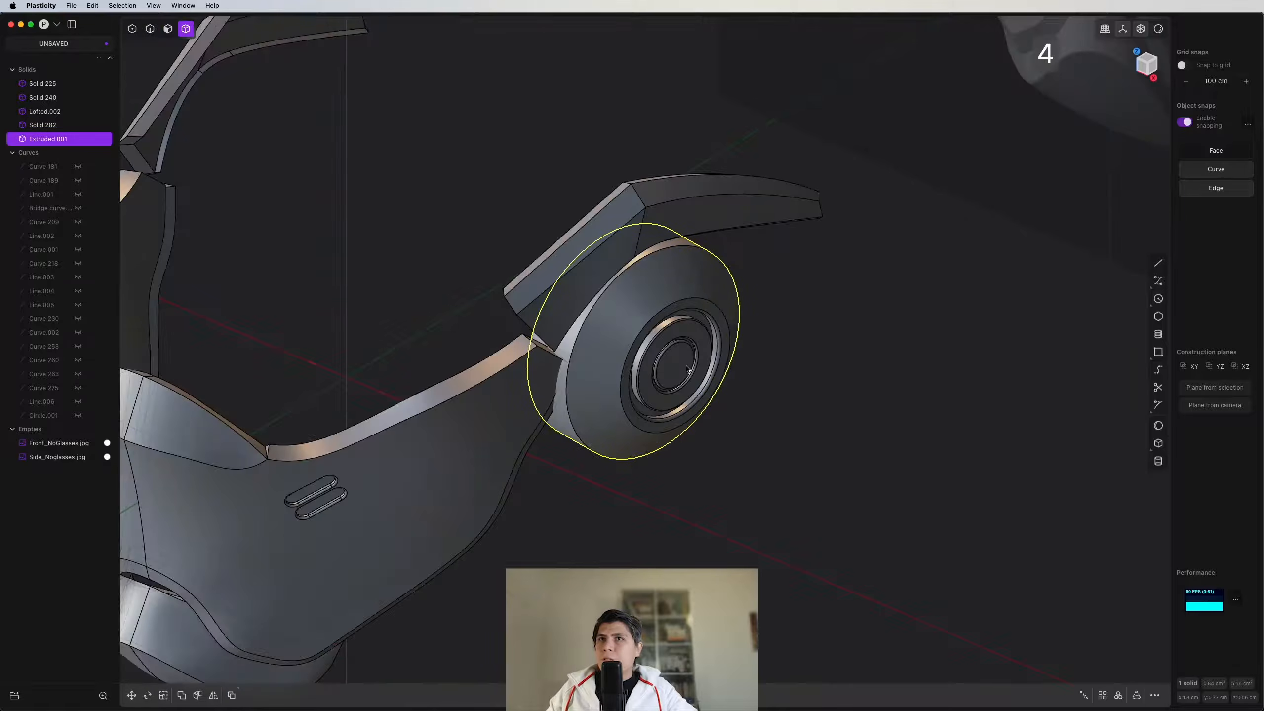
{"action": "key", "text": "alt+x"}
{"action": "key", "text": "x"}
{"action": "right_click", "coordinate": [519, 353]}
Step: Draw a control-point curve in the side view along the reference hose, from the ear disc to the mask's lower edge
{"action": "scroll", "coordinate": [519, 353], "scroll_direction": "down", "scroll_amount": 3}
{"action": "middle_click_drag", "start_coordinate": [423, 356], "coordinate": [816, 416]}
{"action": "key", "text": "KP_3"}
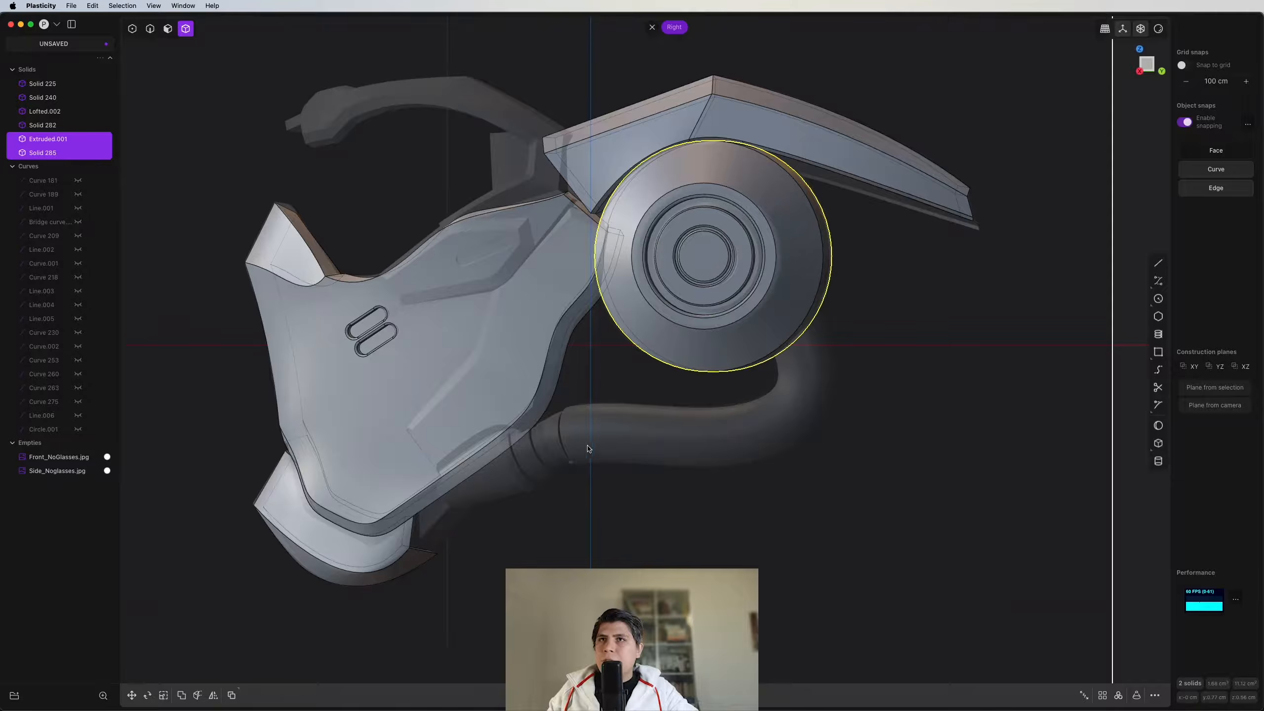
{"action": "middle_click_drag", "start_coordinate": [587, 449], "coordinate": [1149, 85]}
{"action": "left_click", "coordinate": [1146, 64]}
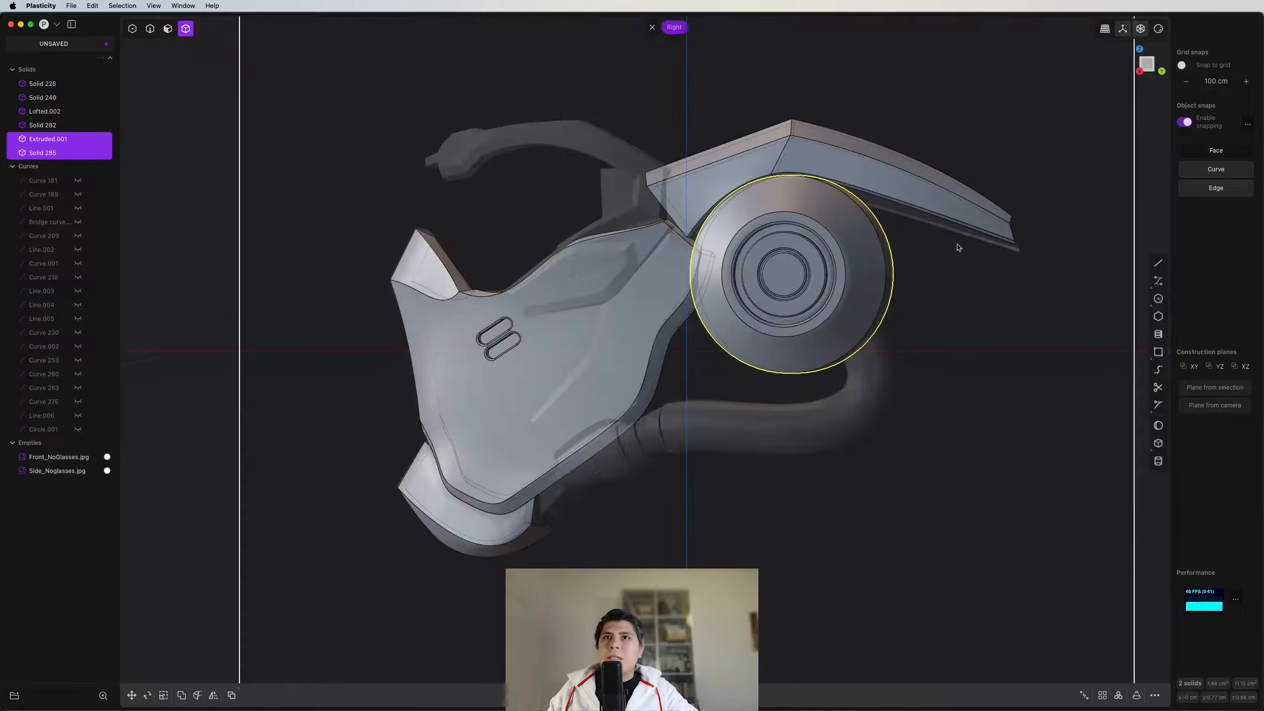
{"action": "scroll", "coordinate": [836, 368], "scroll_direction": "up", "scroll_amount": 5}
{"action": "key", "text": "ctrl+super+c"}
{"action": "middle_click_drag", "start_coordinate": [840, 337], "coordinate": [838, 303], "text": "shift"}
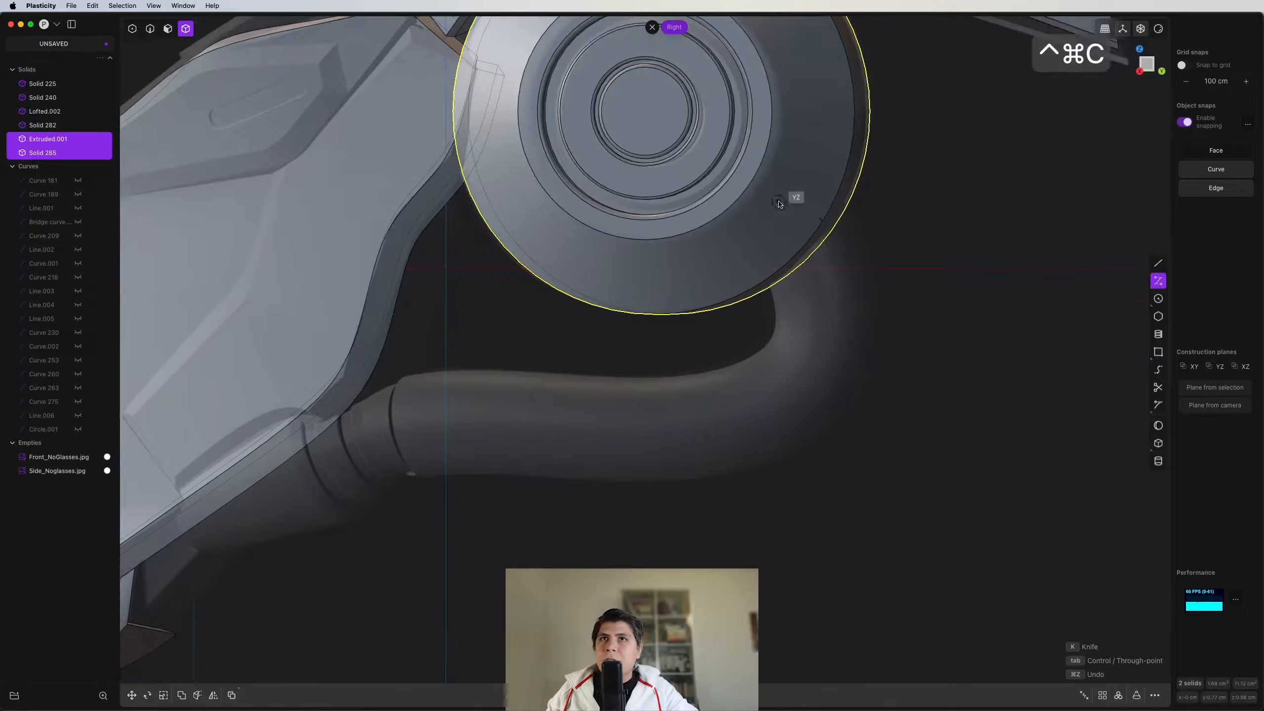
{"action": "left_click", "coordinate": [778, 202]}
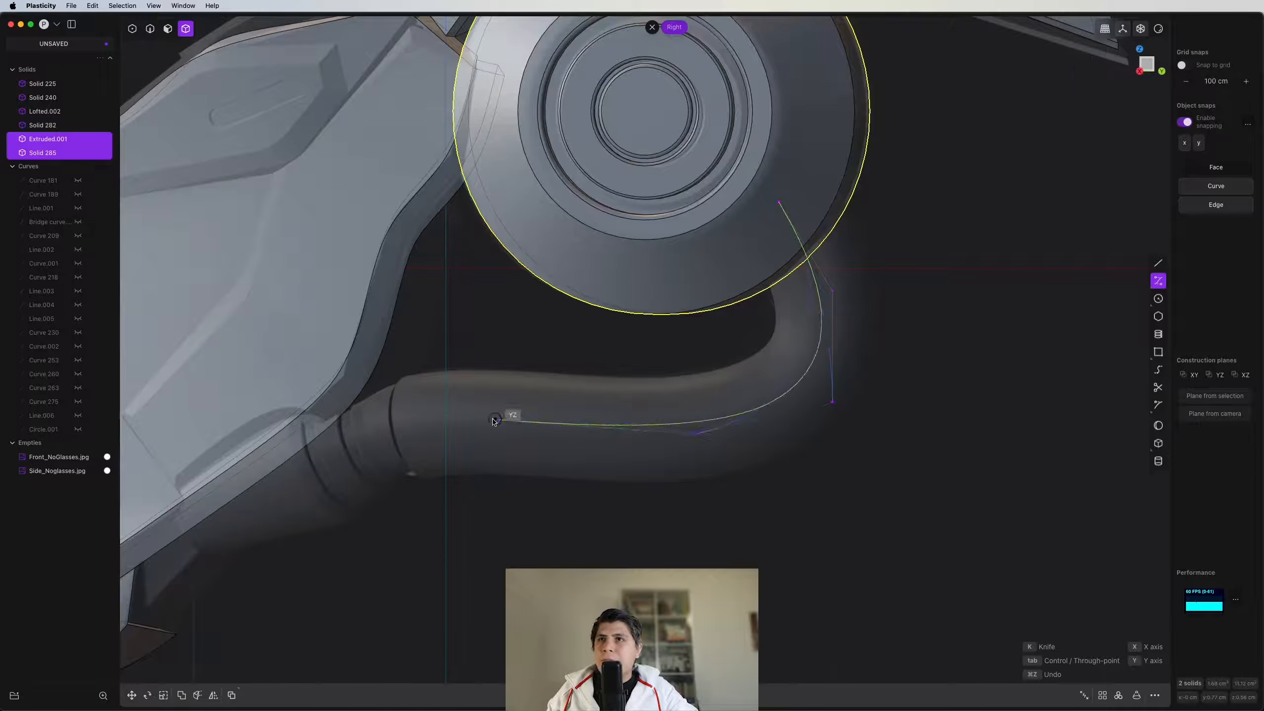
{"action": "middle_click_drag", "start_coordinate": [495, 421], "coordinate": [635, 357], "text": "shift"}
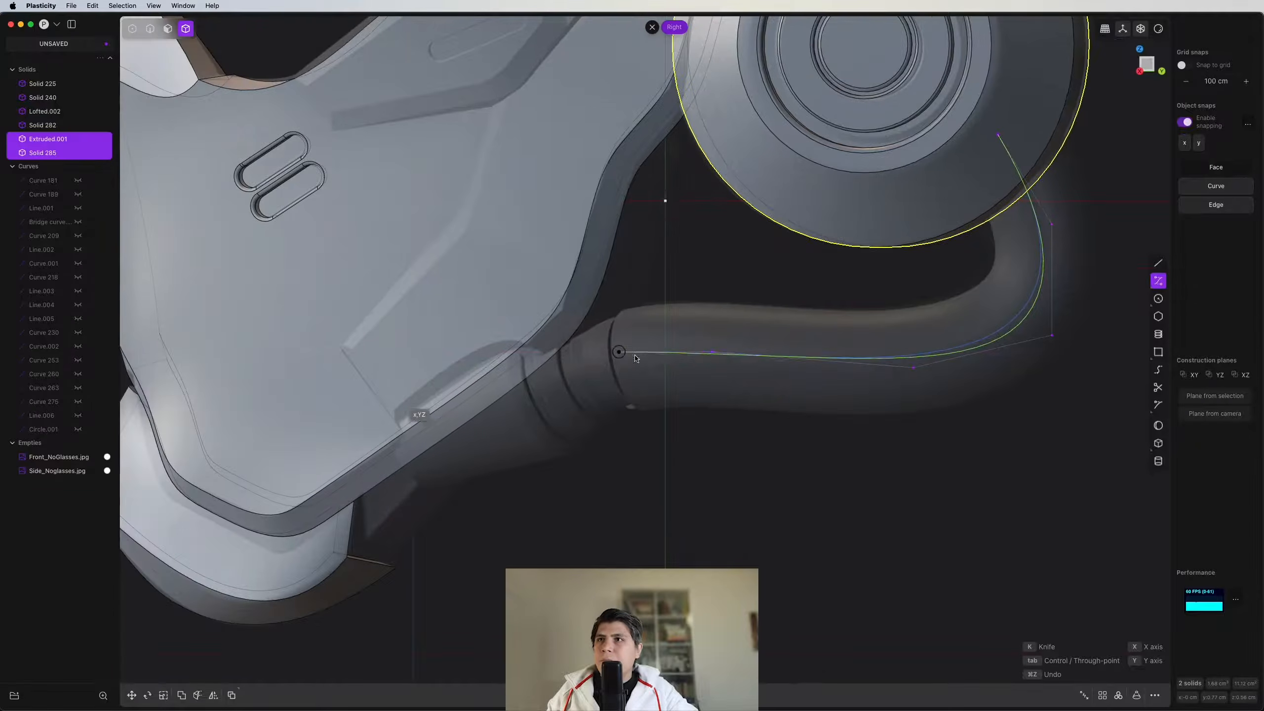
{"action": "left_click", "coordinate": [427, 451]}
{"action": "key", "text": "Return"}
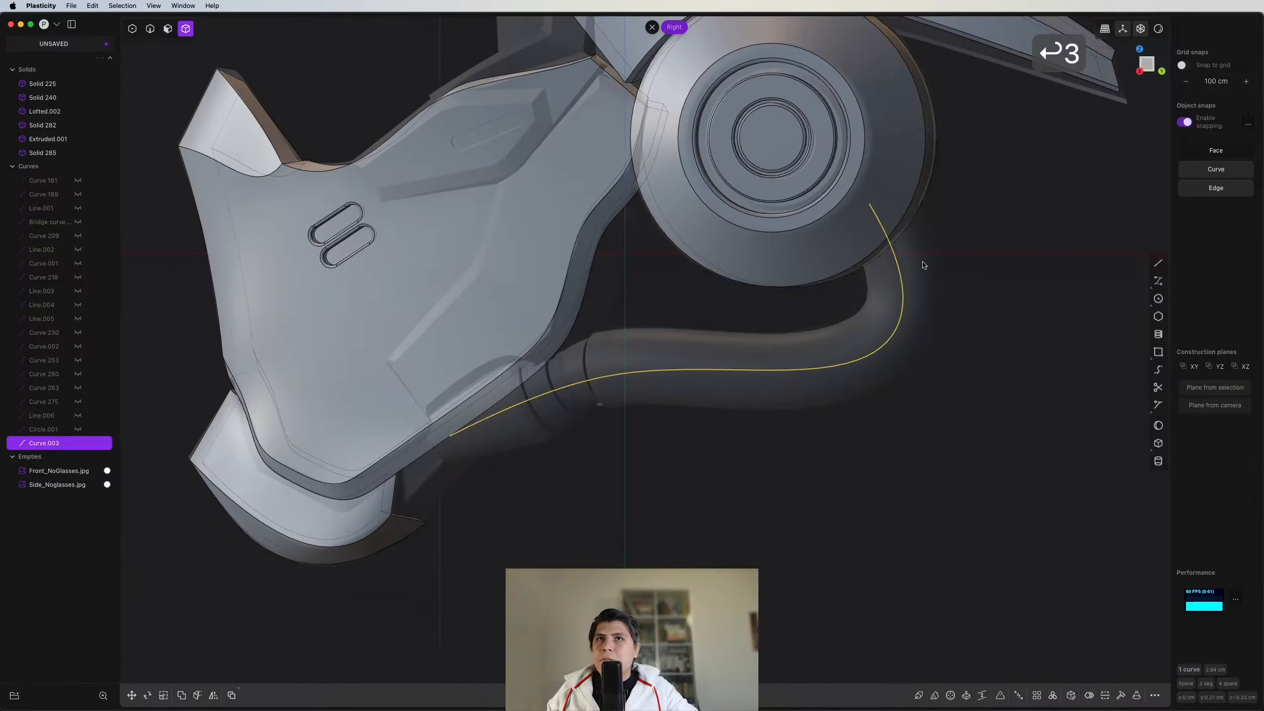
Step: Draw a second control-point curve in the front view following the hose's path from the ear disc down under the mask
{"action": "scroll", "coordinate": [861, 248], "scroll_direction": "up", "scroll_amount": 5}
{"action": "middle_click_drag", "start_coordinate": [761, 251], "coordinate": [830, 283], "text": "shift"}
{"action": "scroll", "coordinate": [860, 249], "scroll_direction": "down", "scroll_amount": 3}
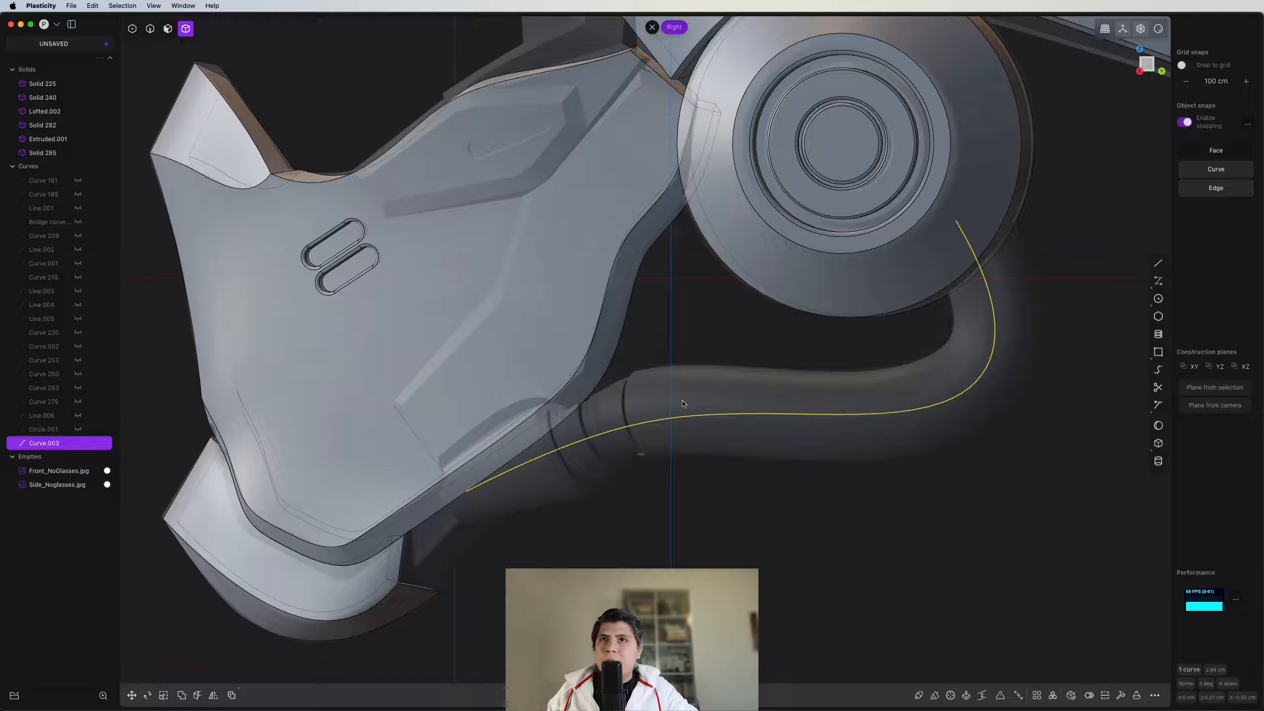
{"action": "key", "text": "1"}
{"action": "key", "text": "ctrl+super+c"}
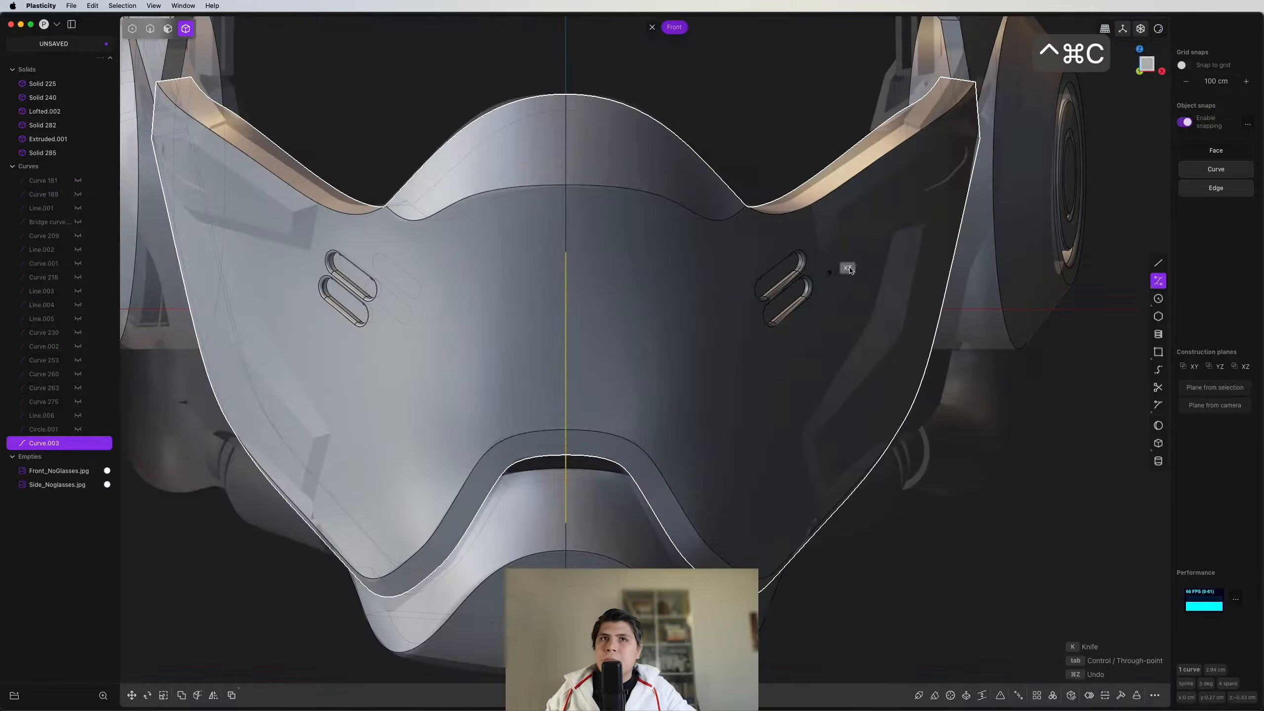
{"action": "left_click", "coordinate": [984, 257]}
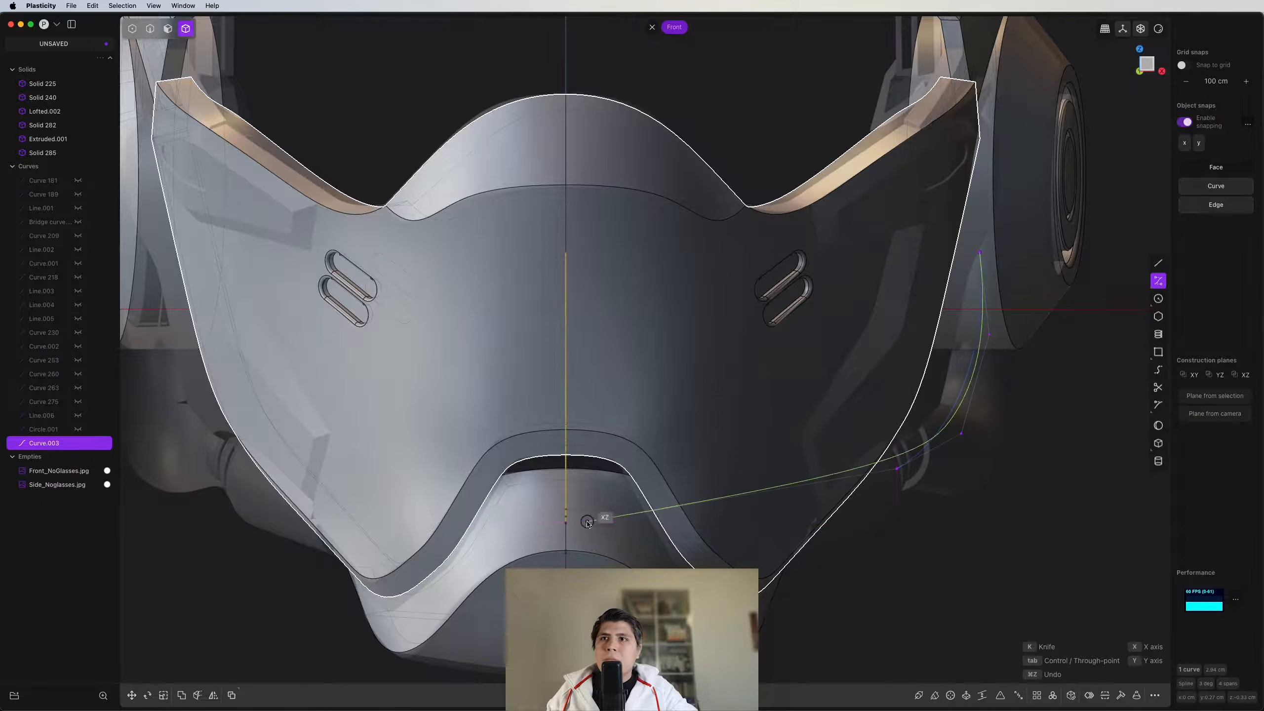
{"action": "left_click", "coordinate": [783, 523]}
{"action": "right_click", "coordinate": [792, 518]}
Step: Combine the side and front hose curves into one 3D intersection curve and delete the two source curves
{"action": "scroll", "coordinate": [806, 497], "scroll_direction": "down", "scroll_amount": 3}
{"action": "key", "text": "2"}
{"action": "left_click", "coordinate": [633, 399], "text": "shift"}
{"action": "middle_click_drag", "start_coordinate": [637, 396], "coordinate": [556, 398]}
{"action": "middle_click_drag", "start_coordinate": [816, 396], "coordinate": [422, 542], "text": "shift"}
{"action": "key", "text": "shift+super+x"}
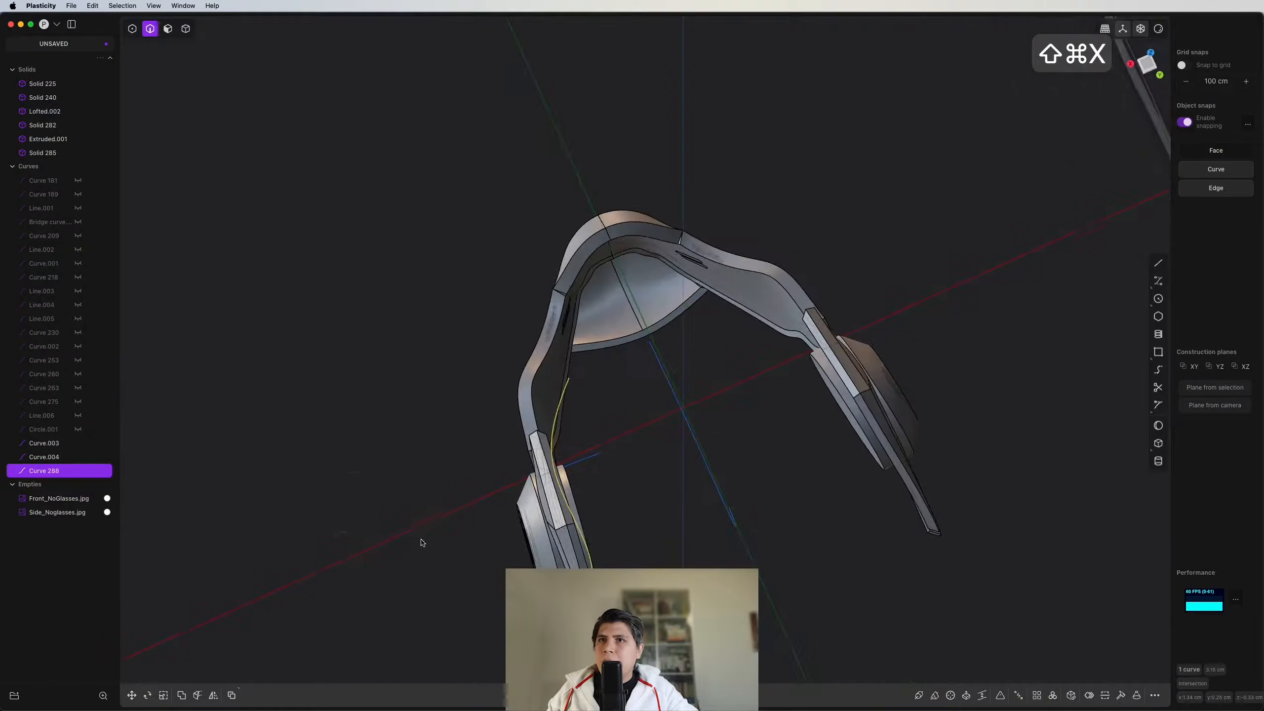
{"action": "left_click_drag", "start_coordinate": [599, 483], "coordinate": [599, 489]}
{"action": "key", "text": "x"}
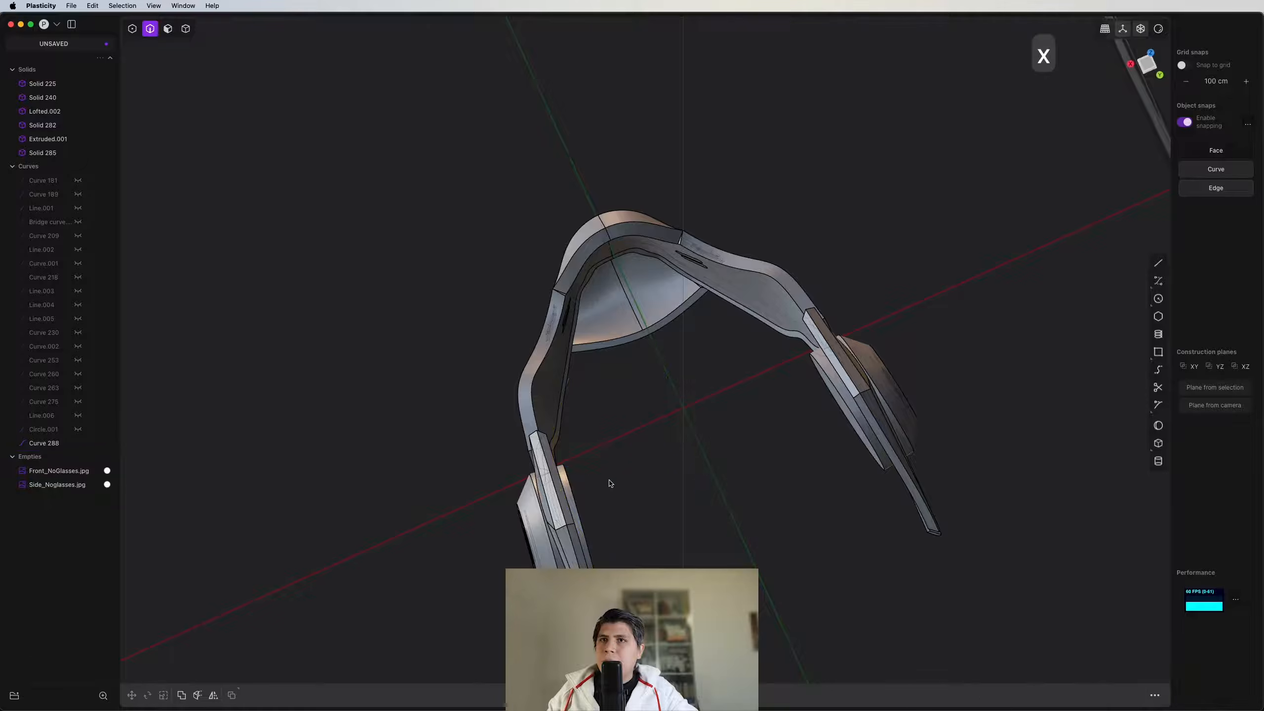
Step: Turn the combined hose curve into a pipe of about 0.16 cm radius, matching the thickness in the side reference
{"action": "middle_click_drag", "start_coordinate": [610, 483], "coordinate": [715, 397]}
{"action": "left_click", "coordinate": [1149, 66]}
{"action": "key", "text": "2"}
{"action": "left_click", "coordinate": [746, 309]}
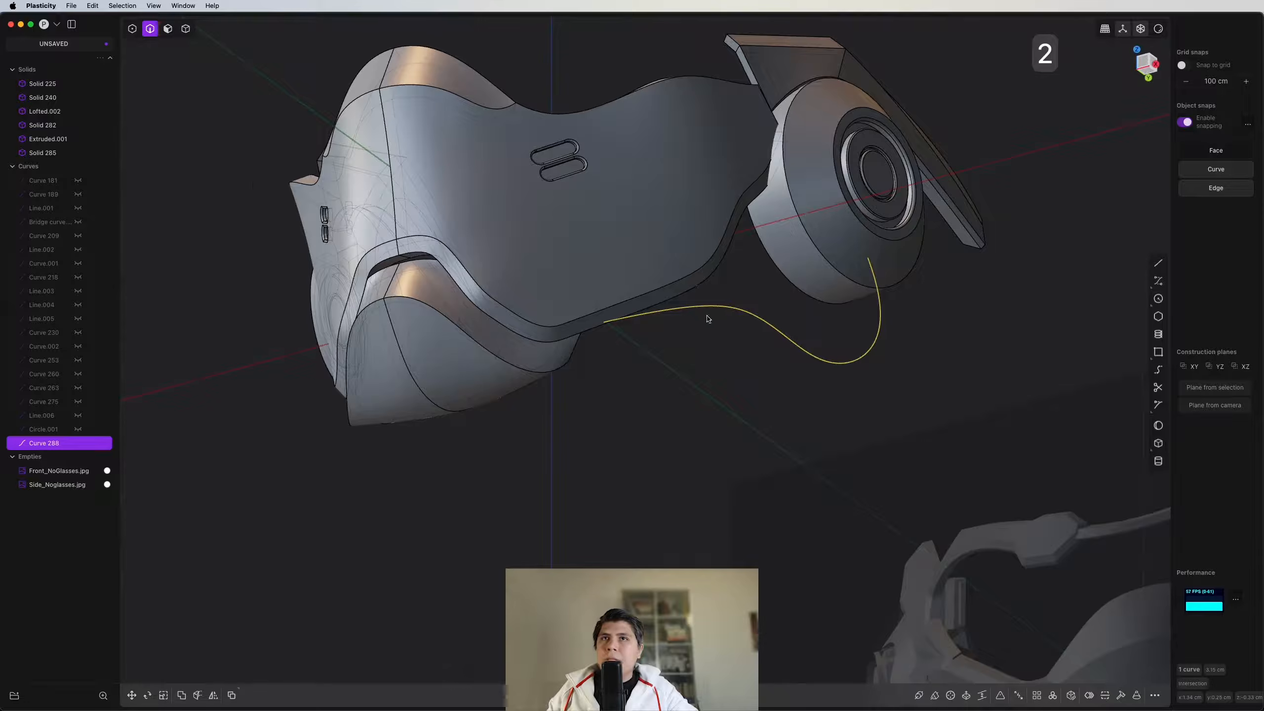
{"action": "middle_click_drag", "start_coordinate": [708, 318], "coordinate": [982, 243]}
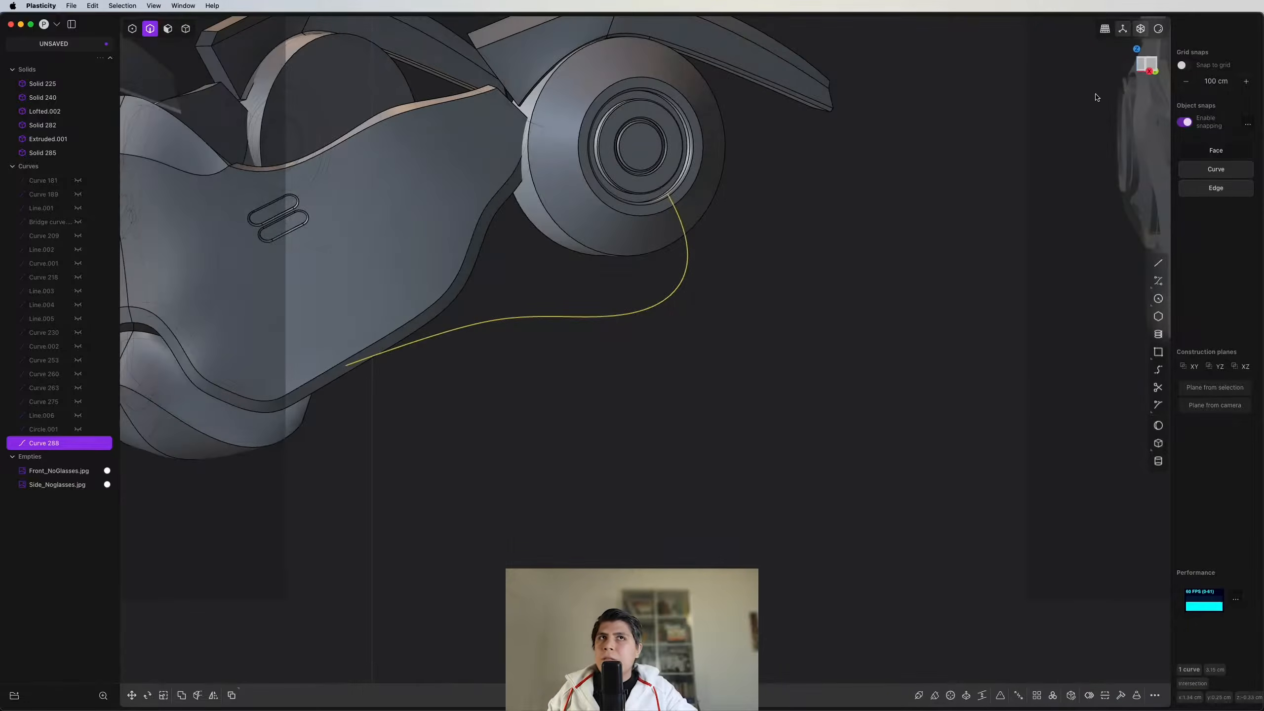
{"action": "left_click", "coordinate": [1148, 66]}
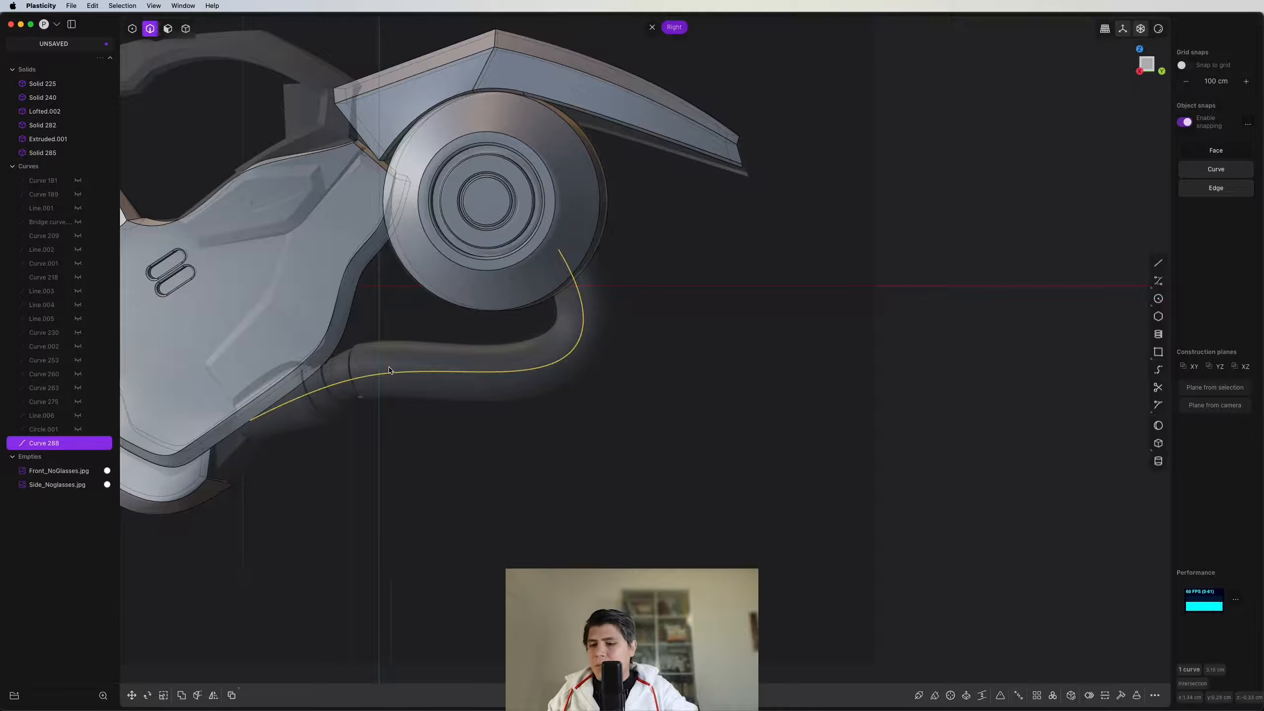
{"action": "key", "text": "p"}
{"action": "middle_click_drag", "start_coordinate": [297, 443], "coordinate": [471, 449], "text": "shift"}
{"action": "left_click_drag", "start_coordinate": [432, 440], "coordinate": [443, 448]}
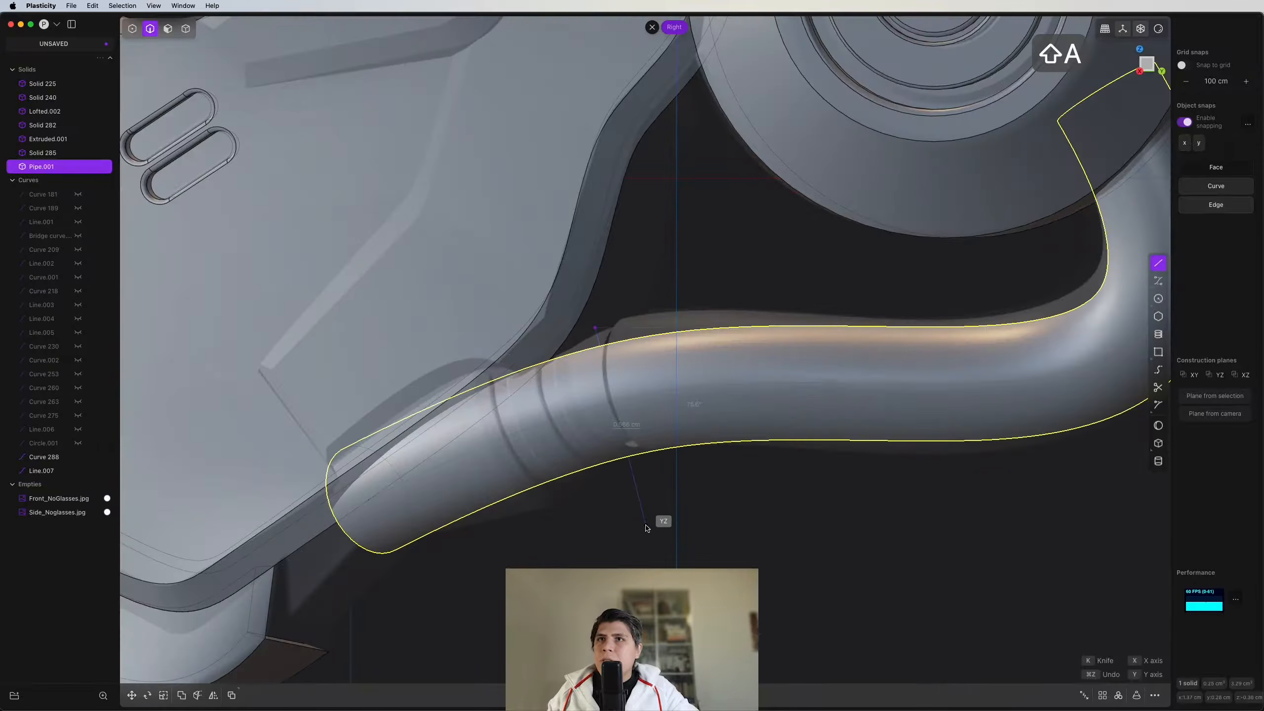
Step: Draw a straight line across the pipe at the reference hose's seam in the side view and try imprinting it on the pipe
{"action": "left_click", "coordinate": [646, 528]}
{"action": "key", "text": "shift+i"}
{"action": "left_click", "coordinate": [628, 442]}
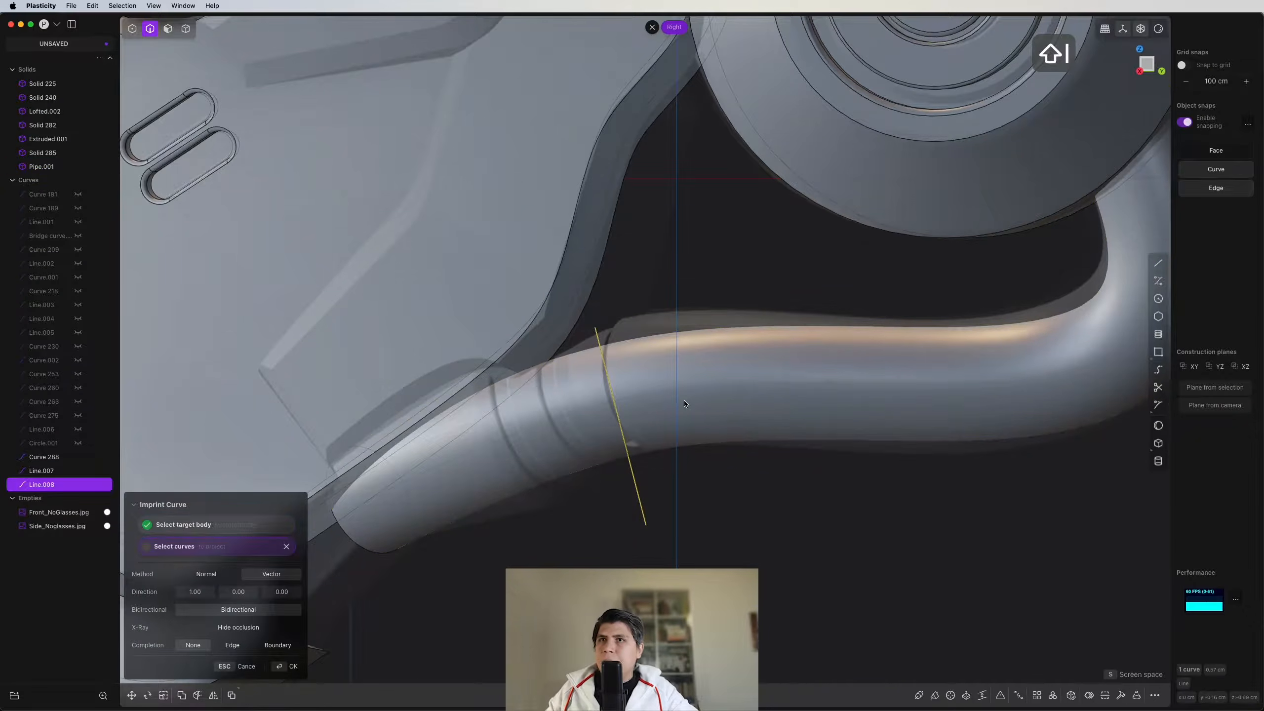
{"action": "right_click", "coordinate": [628, 442]}
Step: Move the cutting line about 1.52 cm along X, clear of the pipe, and imprint it on the pipe
{"action": "middle_click_drag", "start_coordinate": [629, 441], "coordinate": [691, 457]}
{"action": "middle_click_drag", "start_coordinate": [691, 457], "coordinate": [716, 458]}
{"action": "key", "text": "g"}
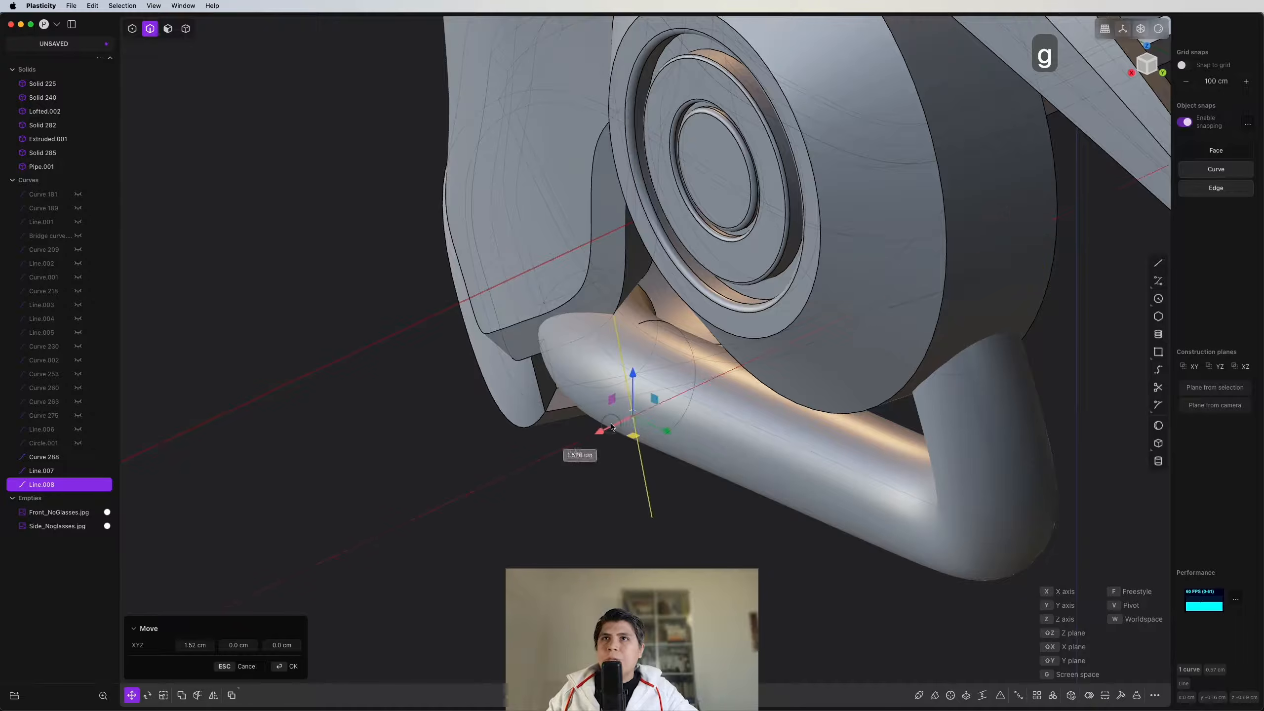
{"action": "right_click", "coordinate": [612, 427]}
{"action": "middle_click_drag", "start_coordinate": [612, 427], "coordinate": [595, 370]}
{"action": "key", "text": "shift+i"}
{"action": "right_click", "coordinate": [667, 392]}
Step: Offset the imprinted edge loop along the pipe to add a second parallel seam
{"action": "double_click", "coordinate": [595, 370]}
{"action": "key", "text": "o"}
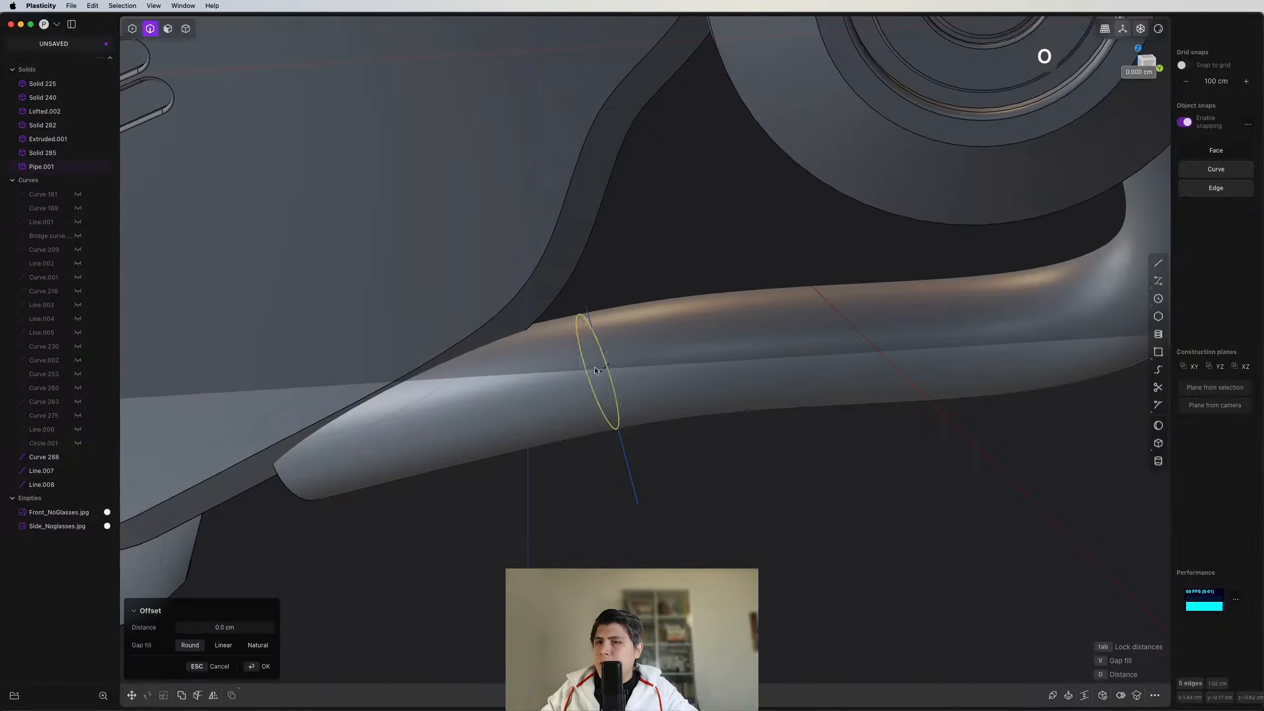
{"action": "right_click", "coordinate": [572, 374]}
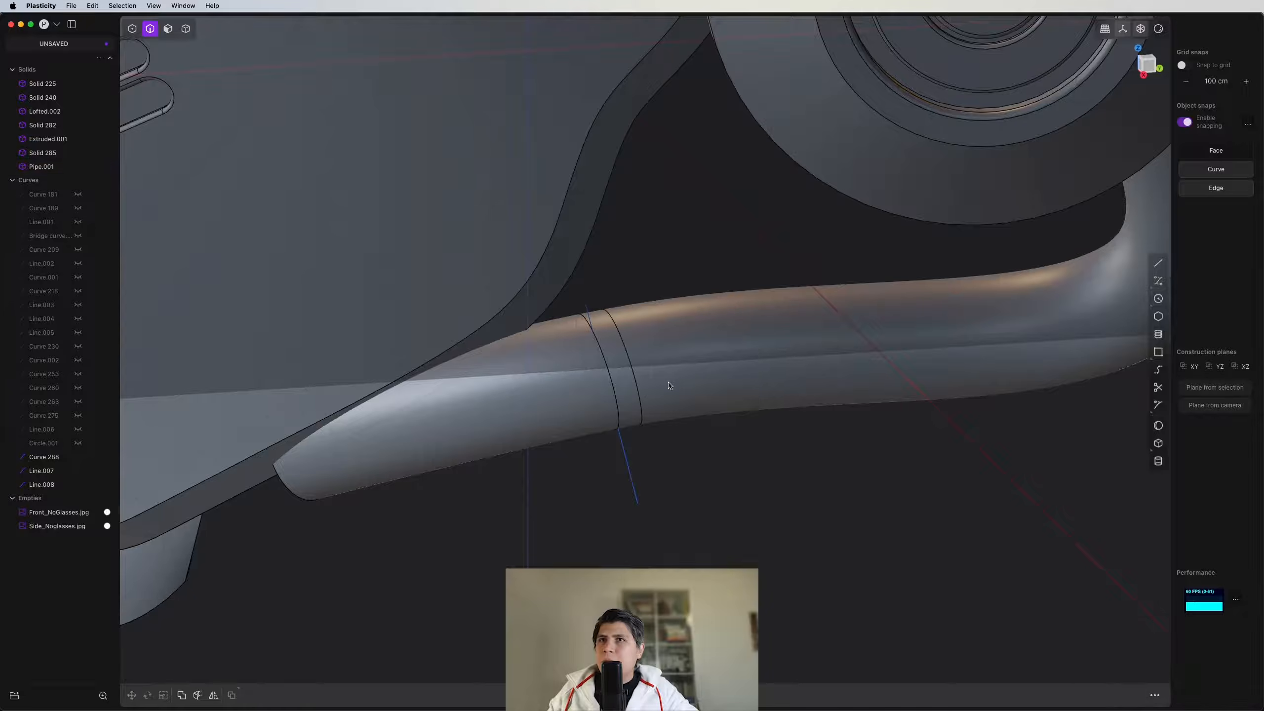
Step: Offset the long pipe face behind the seams outward by 0.031 cm to thicken that section
{"action": "key", "text": "3"}
{"action": "left_click", "coordinate": [741, 348]}
{"action": "middle_click_drag", "start_coordinate": [737, 355], "coordinate": [775, 349]}
{"action": "left_click_drag", "start_coordinate": [776, 345], "coordinate": [782, 340]}
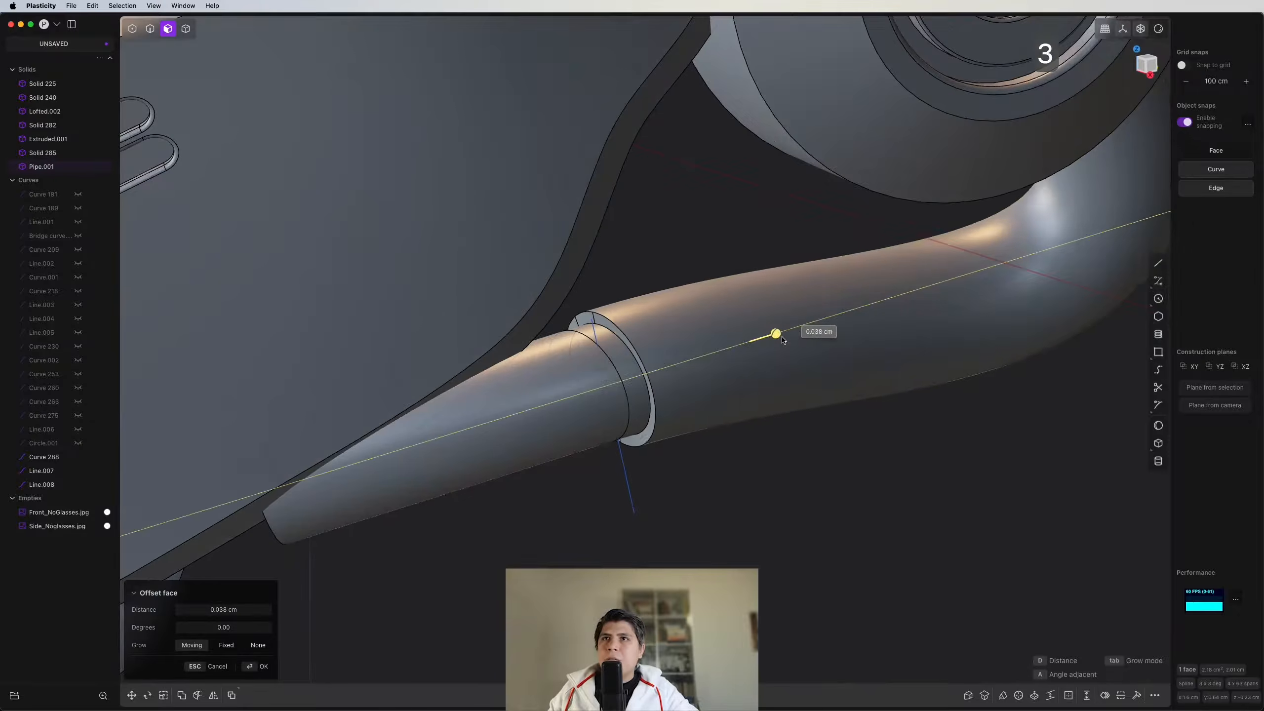
{"action": "middle_click_drag", "start_coordinate": [780, 340], "coordinate": [813, 272]}
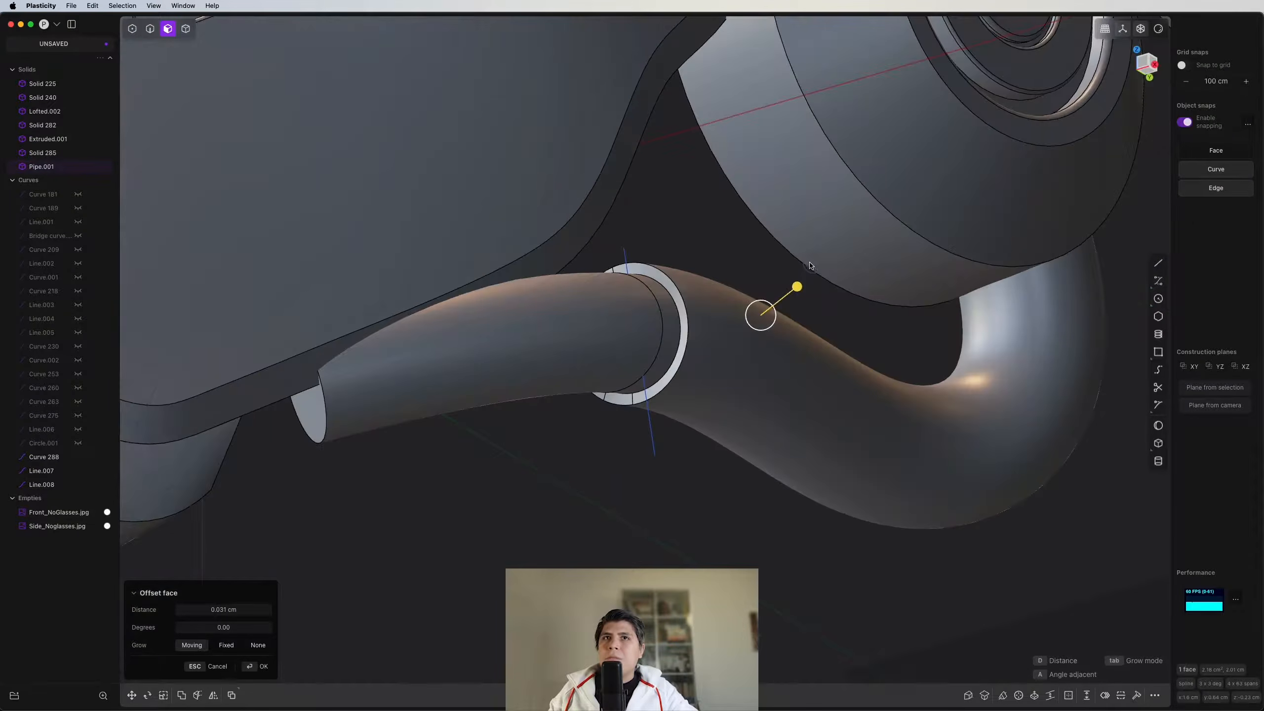
{"action": "right_click", "coordinate": [813, 273]}
Step: Move the cutting line forward along the pipe in the side view, near the mask's lower edge, and imprint it there
{"action": "key", "text": "KP_3"}
{"action": "scroll", "coordinate": [814, 272], "scroll_direction": "up", "scroll_amount": 5}
{"action": "scroll", "coordinate": [716, 329], "scroll_direction": "up", "scroll_amount": 5}
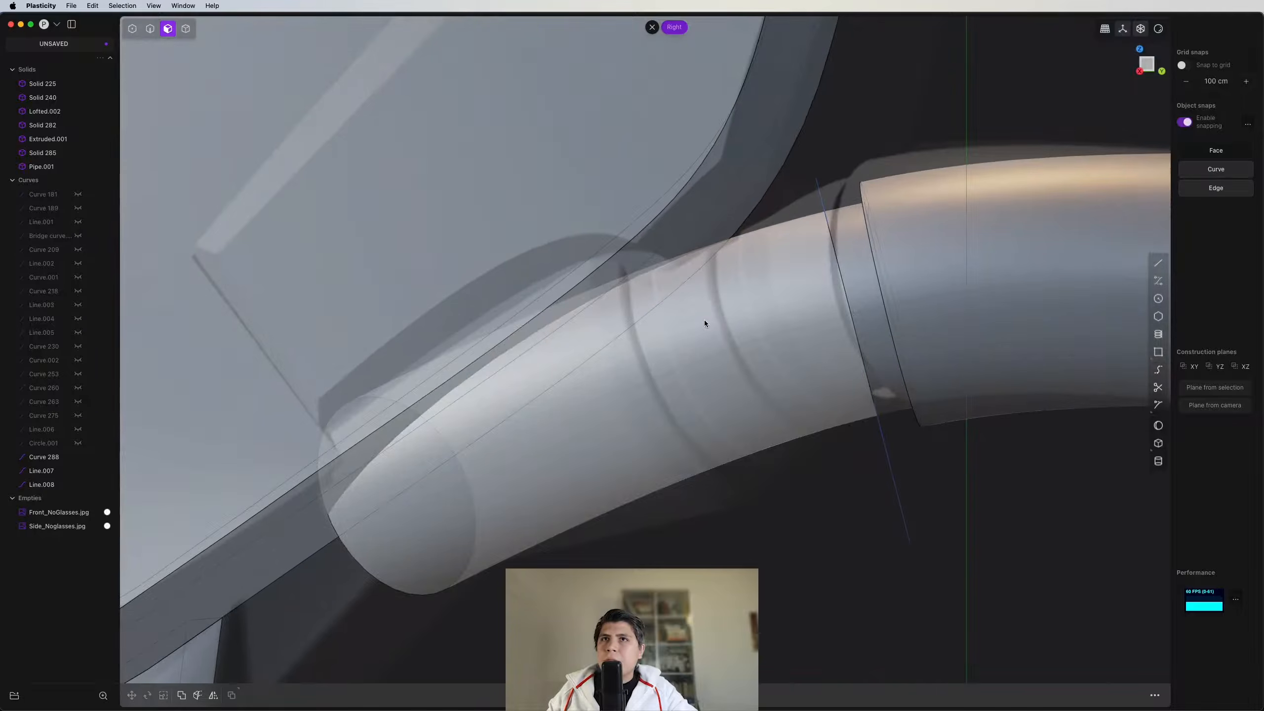
{"action": "left_click", "coordinate": [704, 320]}
{"action": "scroll", "coordinate": [704, 320], "scroll_direction": "down", "scroll_amount": 5}
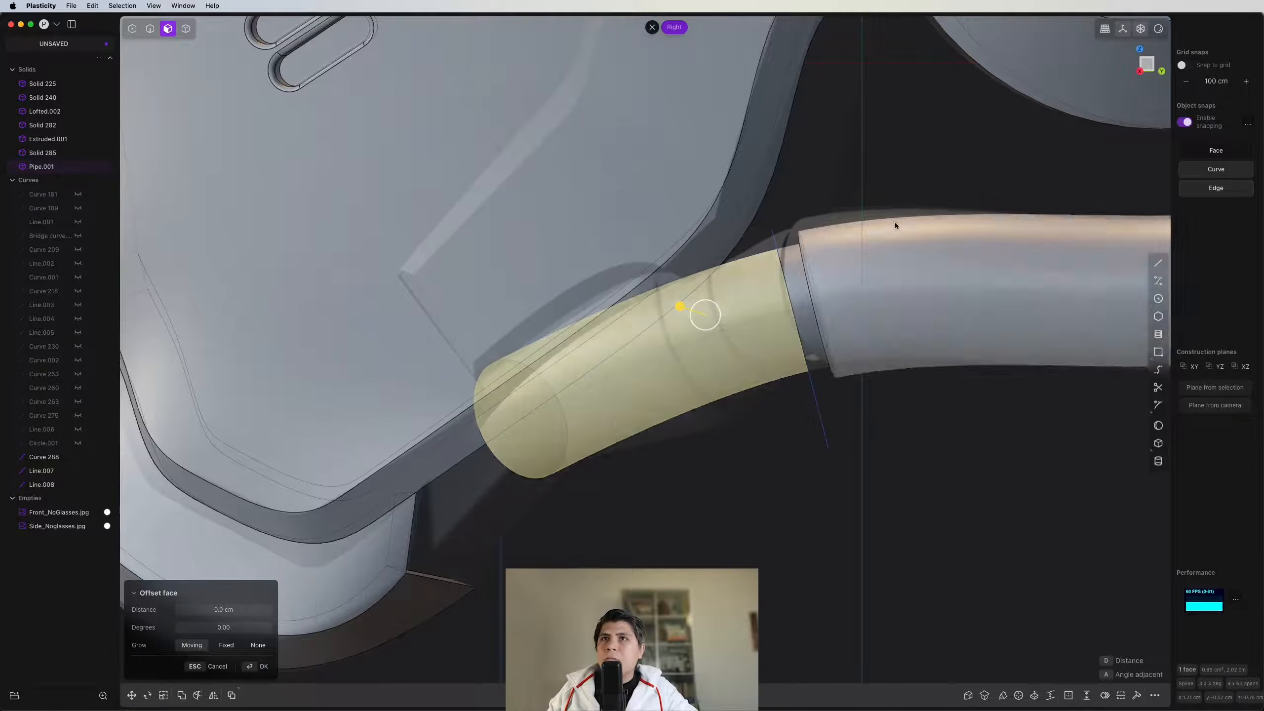
{"action": "left_click", "coordinate": [839, 403]}
{"action": "key", "text": "g"}
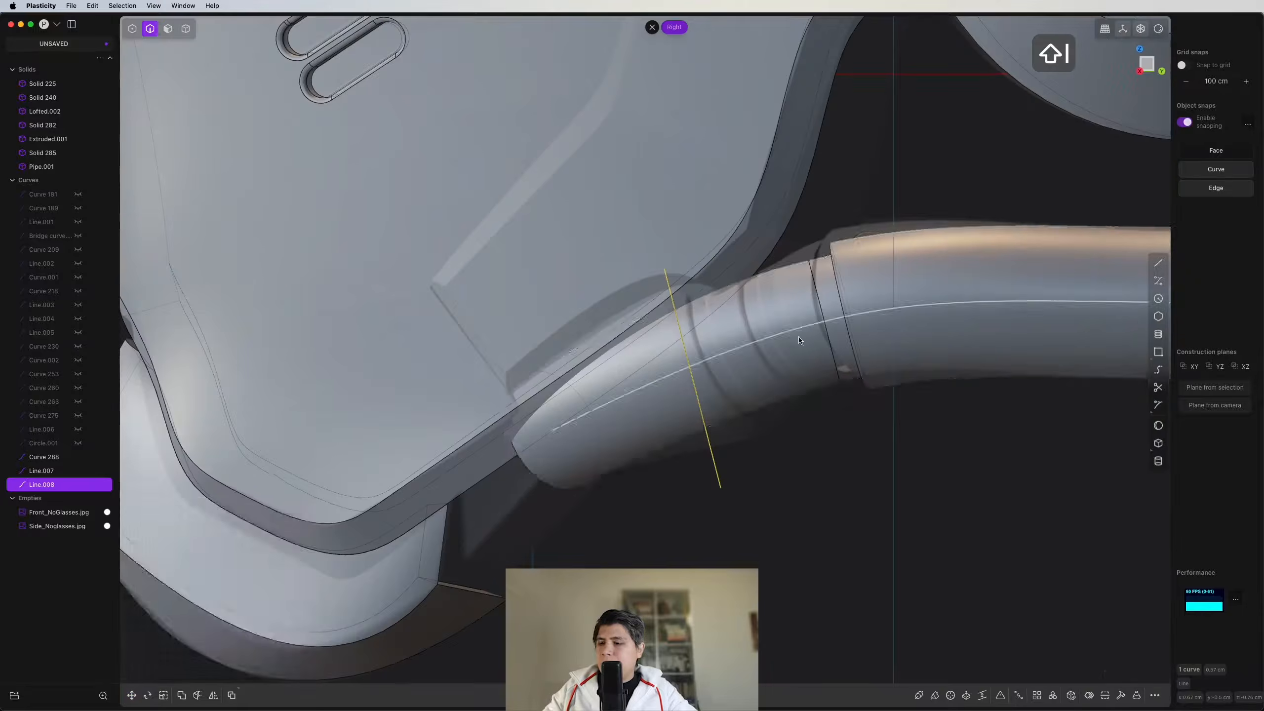
{"action": "scroll", "coordinate": [705, 314], "scroll_direction": "up", "scroll_amount": 5}
Step: Chamfer the circular edge at the pipe's front end by 0.124 cm to taper the tip
{"action": "middle_click_drag", "start_coordinate": [705, 313], "coordinate": [499, 452]}
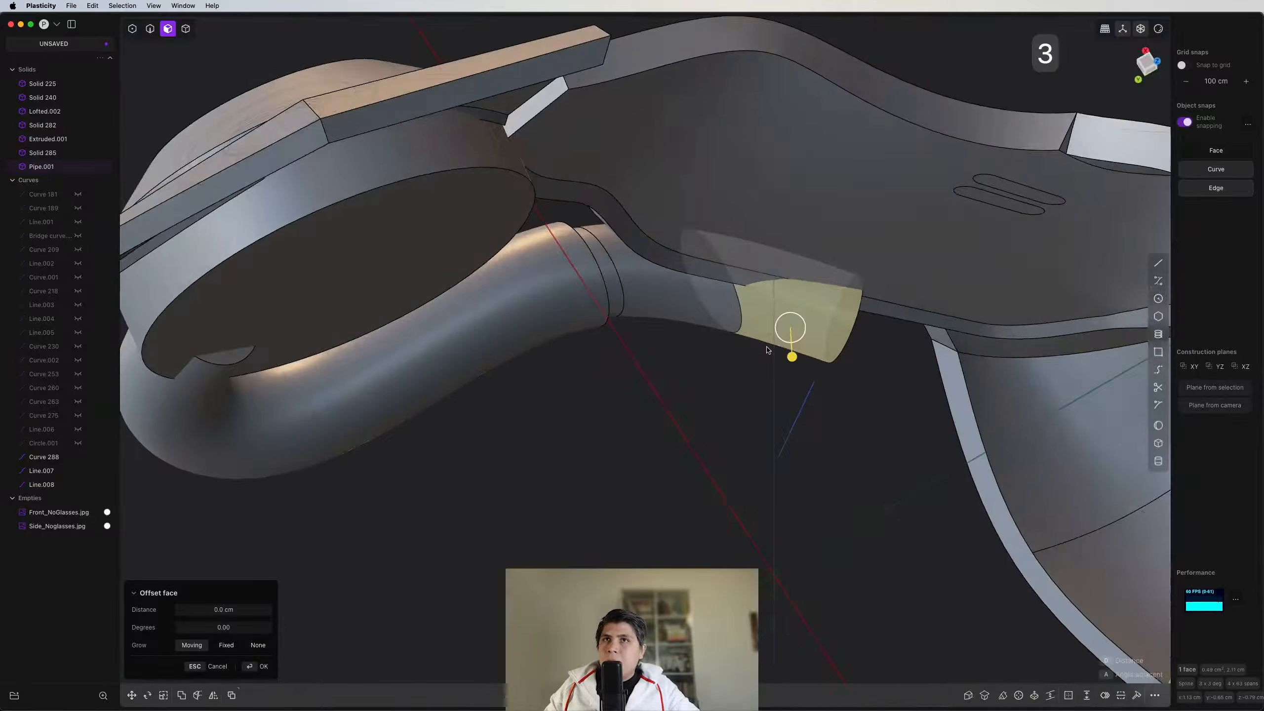
{"action": "middle_click_drag", "start_coordinate": [767, 350], "coordinate": [798, 357]}
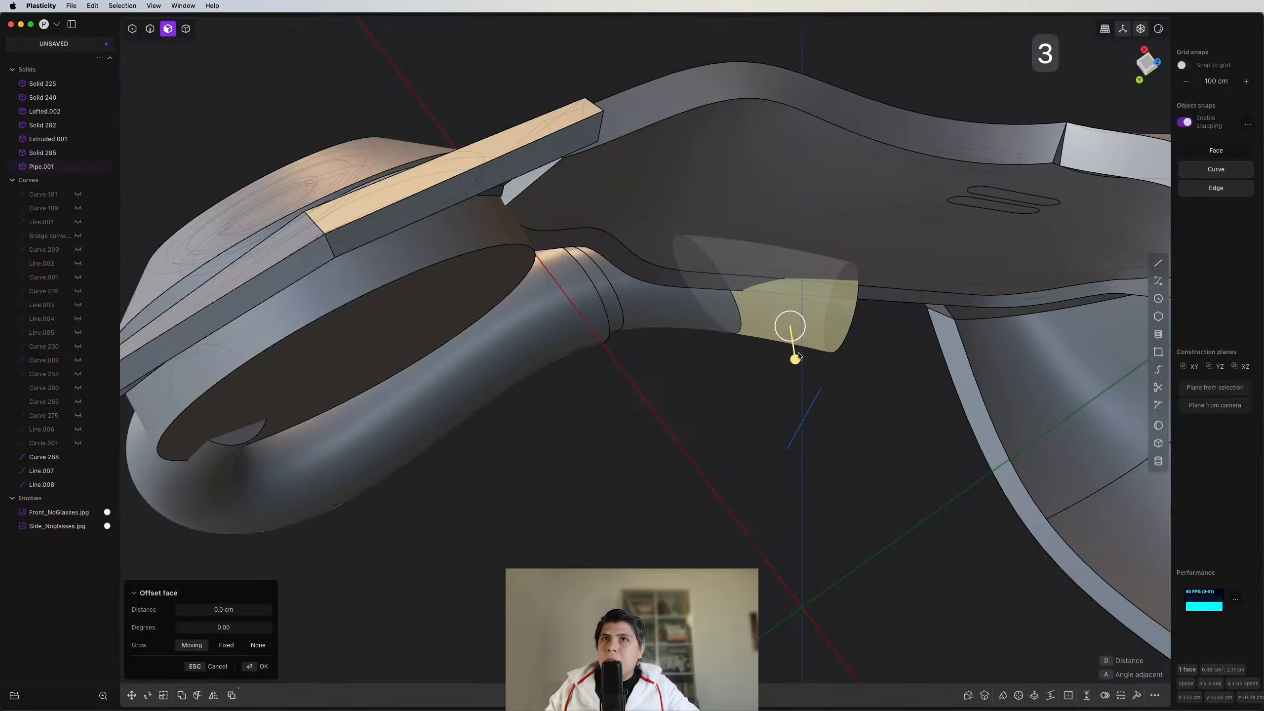
{"action": "scroll", "coordinate": [816, 349], "scroll_direction": "up", "scroll_amount": 4}
{"action": "middle_click_drag", "start_coordinate": [845, 338], "coordinate": [796, 389]}
{"action": "key", "text": "2"}
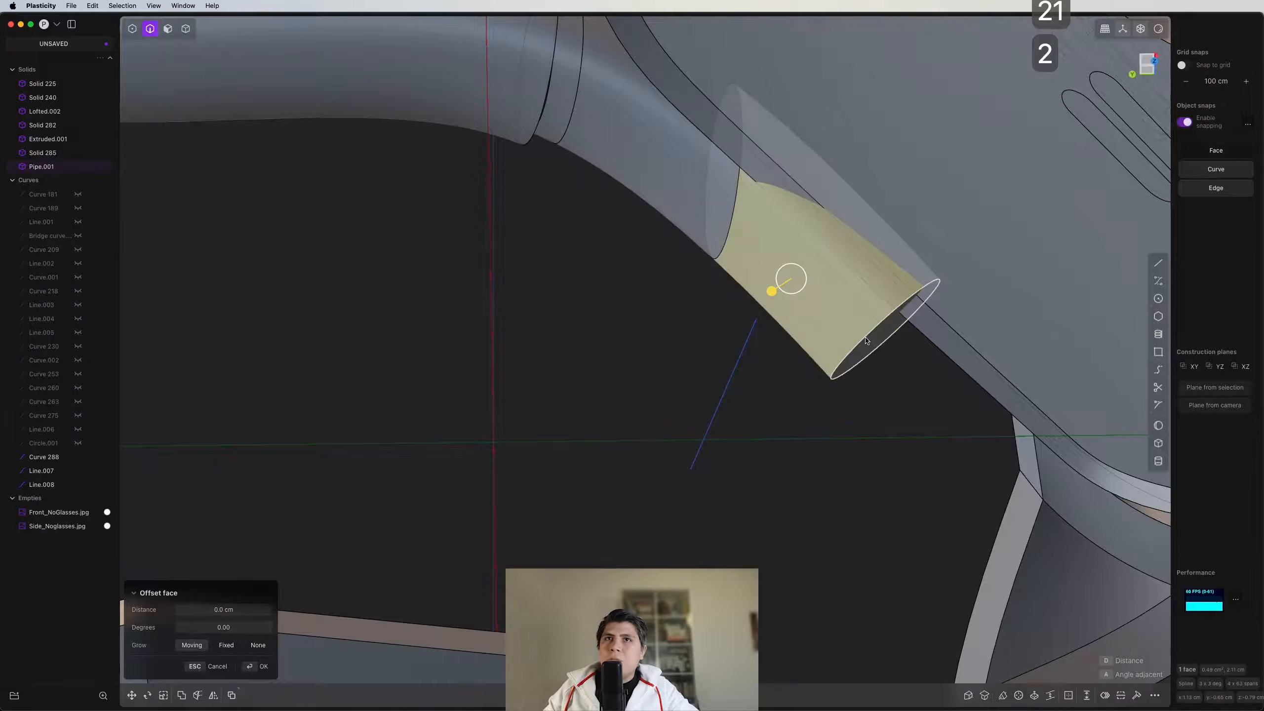
{"action": "left_click", "coordinate": [889, 334]}
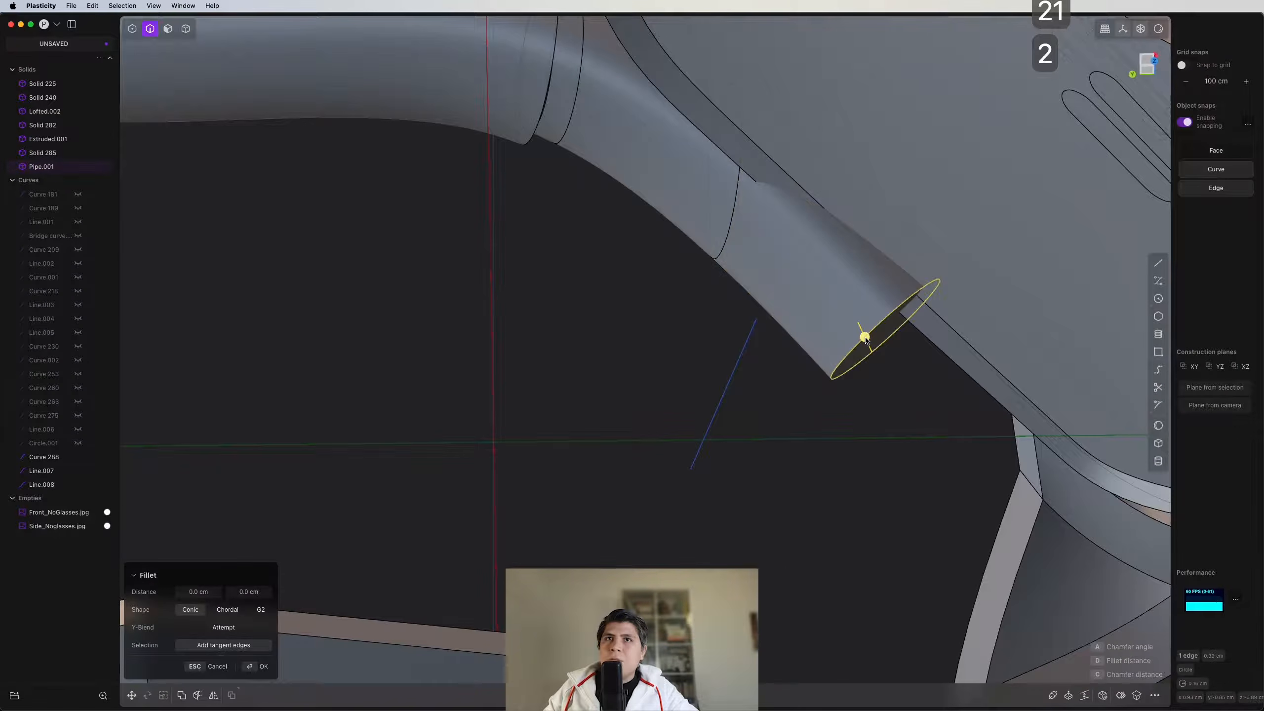
{"action": "left_click_drag", "start_coordinate": [865, 338], "coordinate": [852, 311]}
{"action": "middle_click_drag", "start_coordinate": [853, 312], "coordinate": [586, 189]}
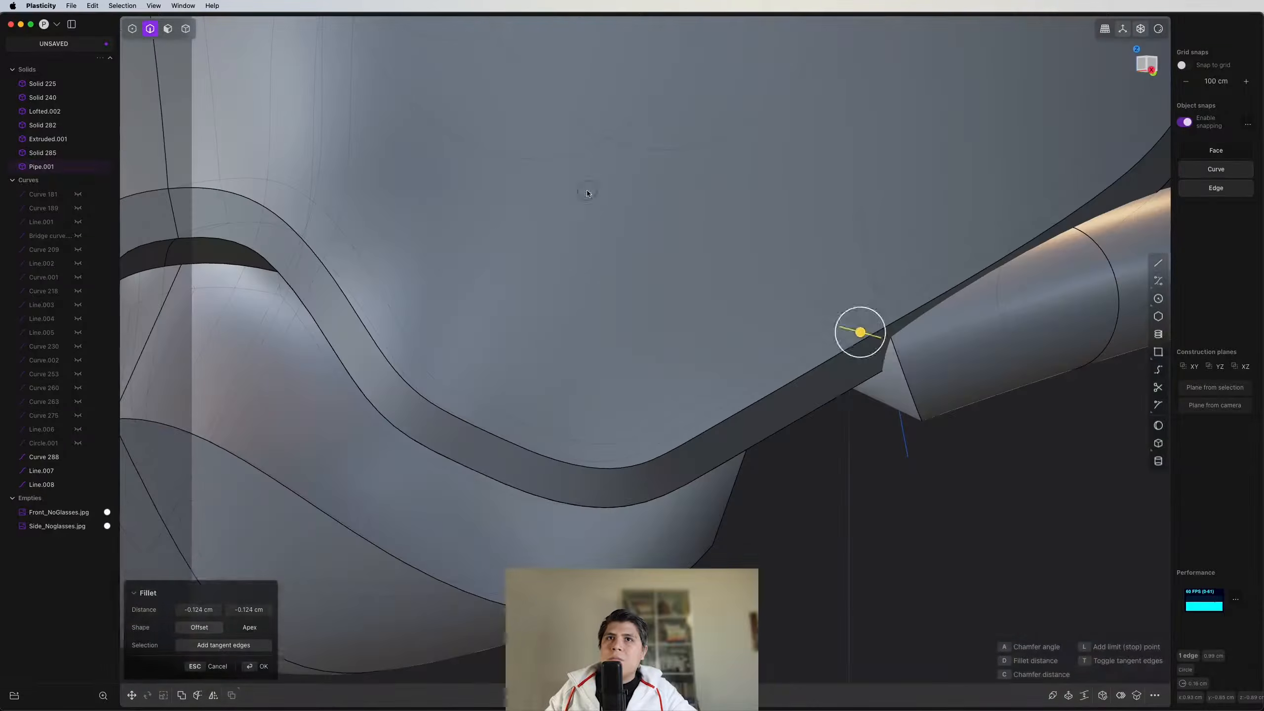
{"action": "right_click", "coordinate": [586, 190]}
{"action": "key", "text": "3"}
{"action": "middle_click_drag", "start_coordinate": [884, 401], "coordinate": [885, 352]}
{"action": "left_click", "coordinate": [883, 408]}
{"action": "left_click_drag", "start_coordinate": [862, 423], "coordinate": [796, 431]}
{"action": "key", "text": "Escape"}
{"action": "left_click", "coordinate": [934, 412]}
{"action": "right_click", "coordinate": [803, 430]}
Step: Duplicate the narrow rim face along the main mask plate's lower edge as a separate sheet
{"action": "scroll", "coordinate": [816, 433], "scroll_direction": "down", "scroll_amount": 6}
{"action": "middle_click_drag", "start_coordinate": [866, 458], "coordinate": [988, 530]}
{"action": "scroll", "coordinate": [846, 518], "scroll_direction": "down", "scroll_amount": 6}
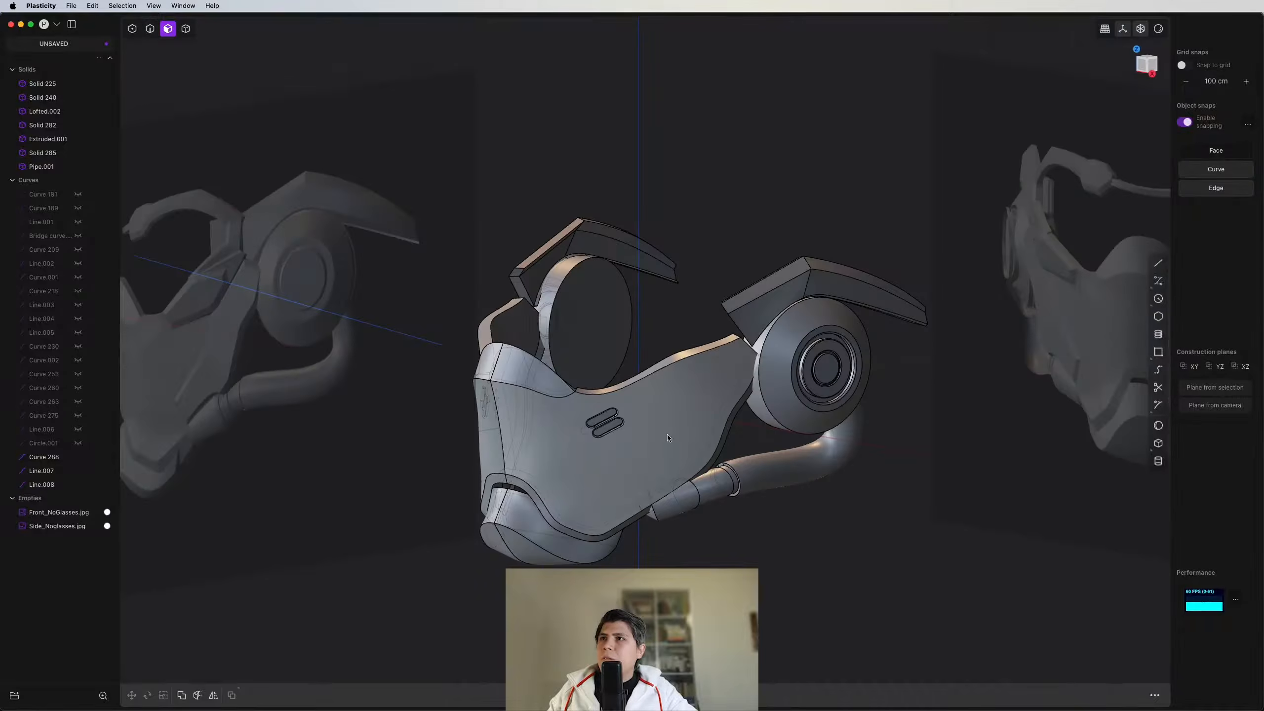
{"action": "scroll", "coordinate": [656, 497], "scroll_direction": "up", "scroll_amount": 8}
{"action": "middle_click_drag", "start_coordinate": [657, 508], "coordinate": [712, 449]}
{"action": "key", "text": "3"}
{"action": "left_click", "coordinate": [710, 393]}
{"action": "middle_click_drag", "start_coordinate": [711, 393], "coordinate": [556, 64]}
{"action": "scroll", "coordinate": [597, 72], "scroll_direction": "down", "scroll_amount": 3}
{"action": "left_click", "coordinate": [1143, 70]}
{"action": "key", "text": "shift+d"}
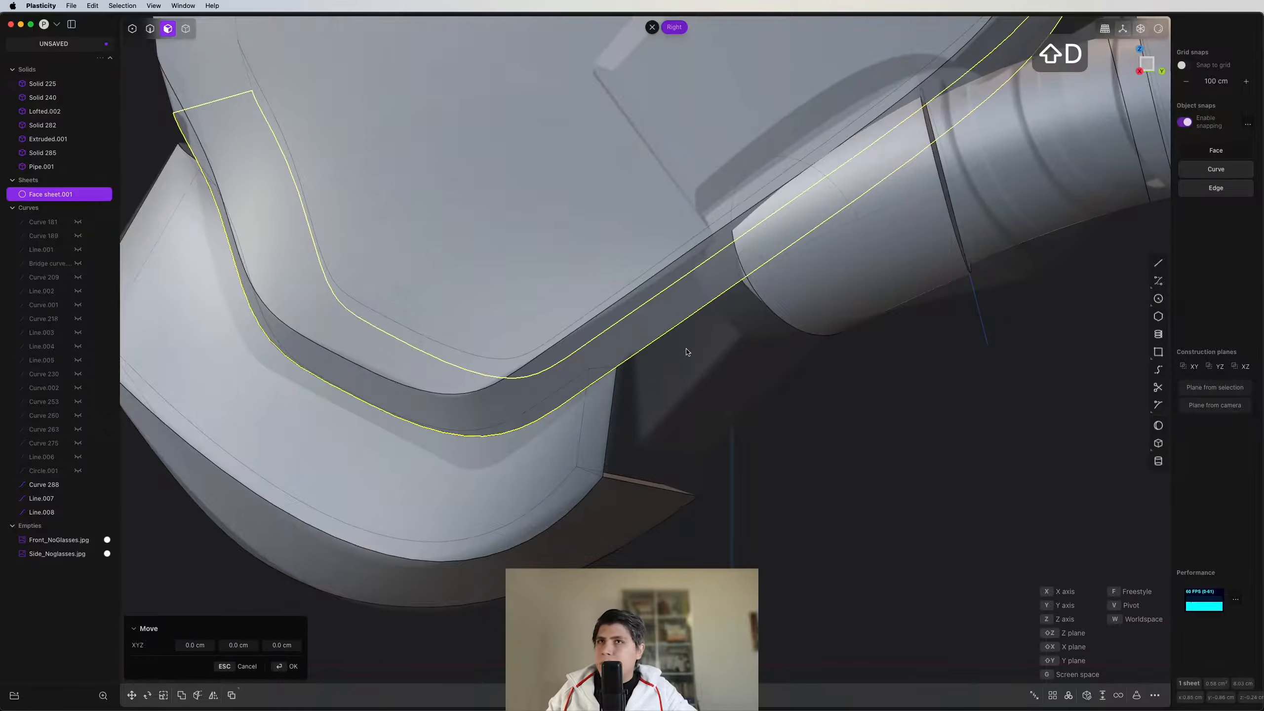
Step: Isolate the duplicated rim sheet and draw two vertical lines across its straight diagonal section in the right view
{"action": "scroll", "coordinate": [684, 347], "scroll_direction": "down", "scroll_amount": 5}
{"action": "scroll", "coordinate": [700, 355], "scroll_direction": "up", "scroll_amount": 5}
{"action": "key", "text": "shift+h"}
{"action": "key", "text": "shift+a"}
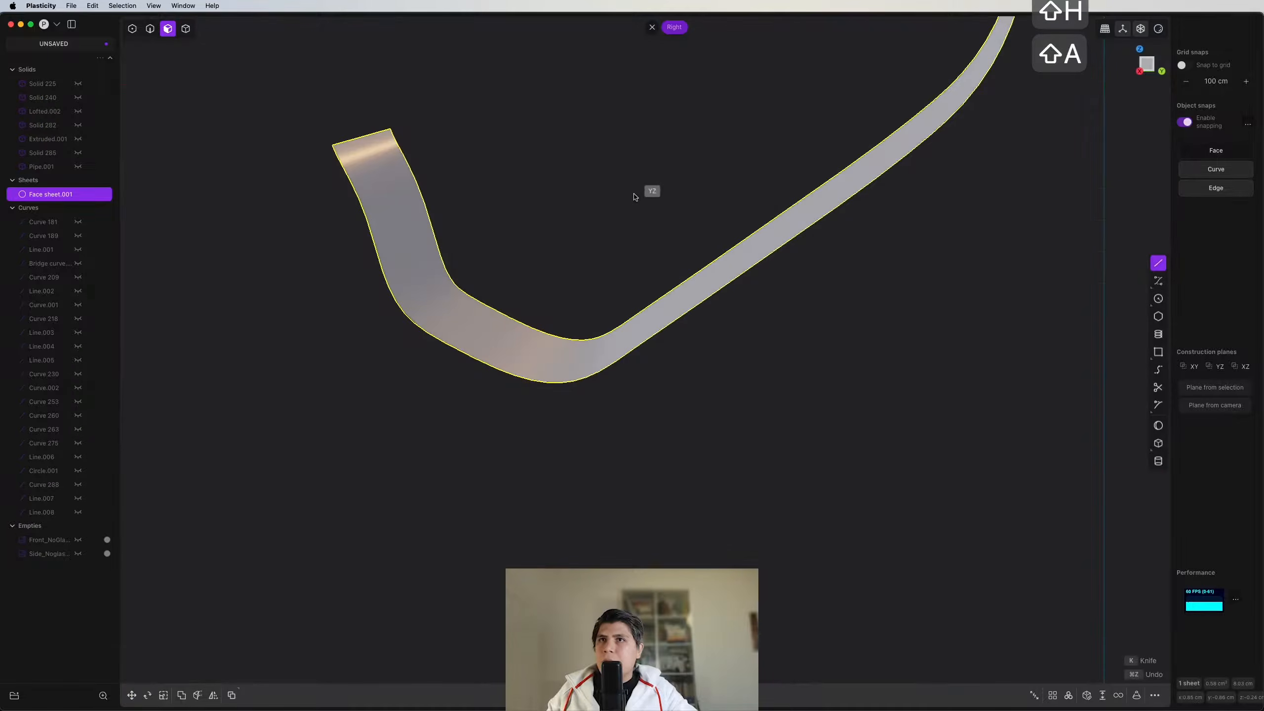
{"action": "left_click", "coordinate": [617, 180]}
{"action": "left_click", "coordinate": [617, 418]}
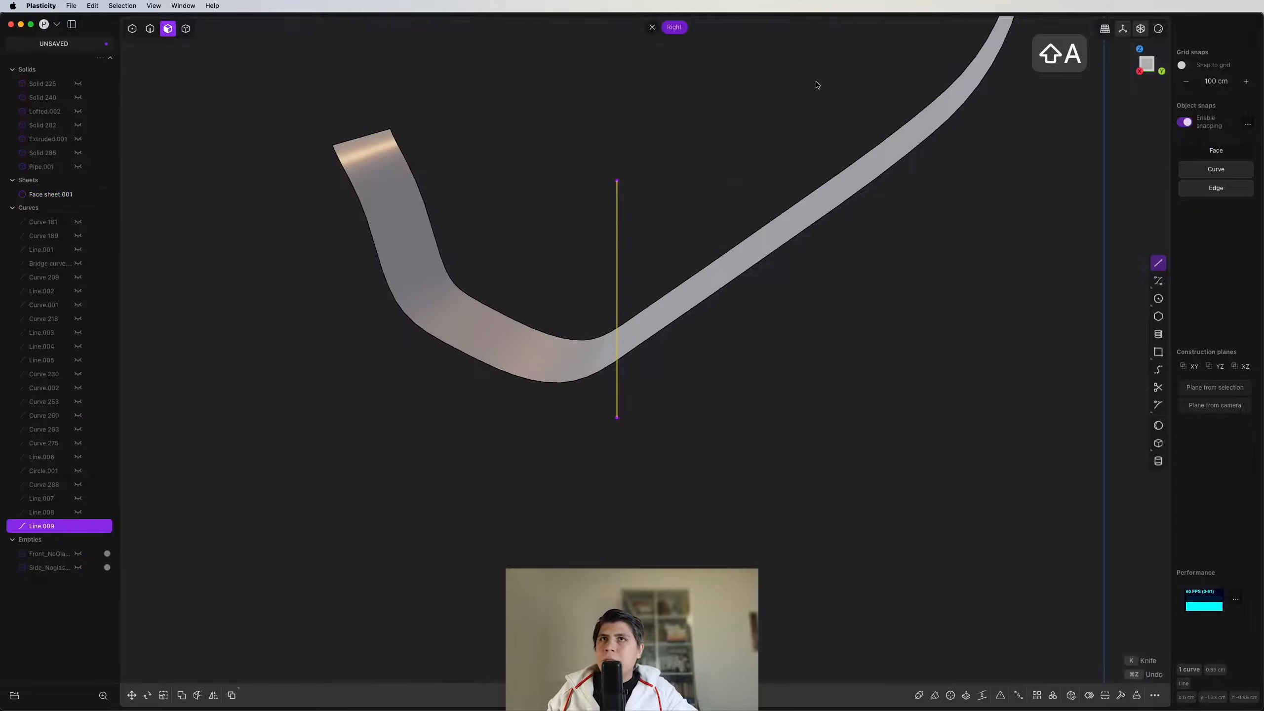
{"action": "left_click", "coordinate": [826, 352]}
Step: Cut the rim sheet with the two vertical lines to separate its straight middle section
{"action": "key", "text": "2"}
{"action": "left_click", "coordinate": [617, 279], "text": "shift"}
{"action": "key", "text": "c"}
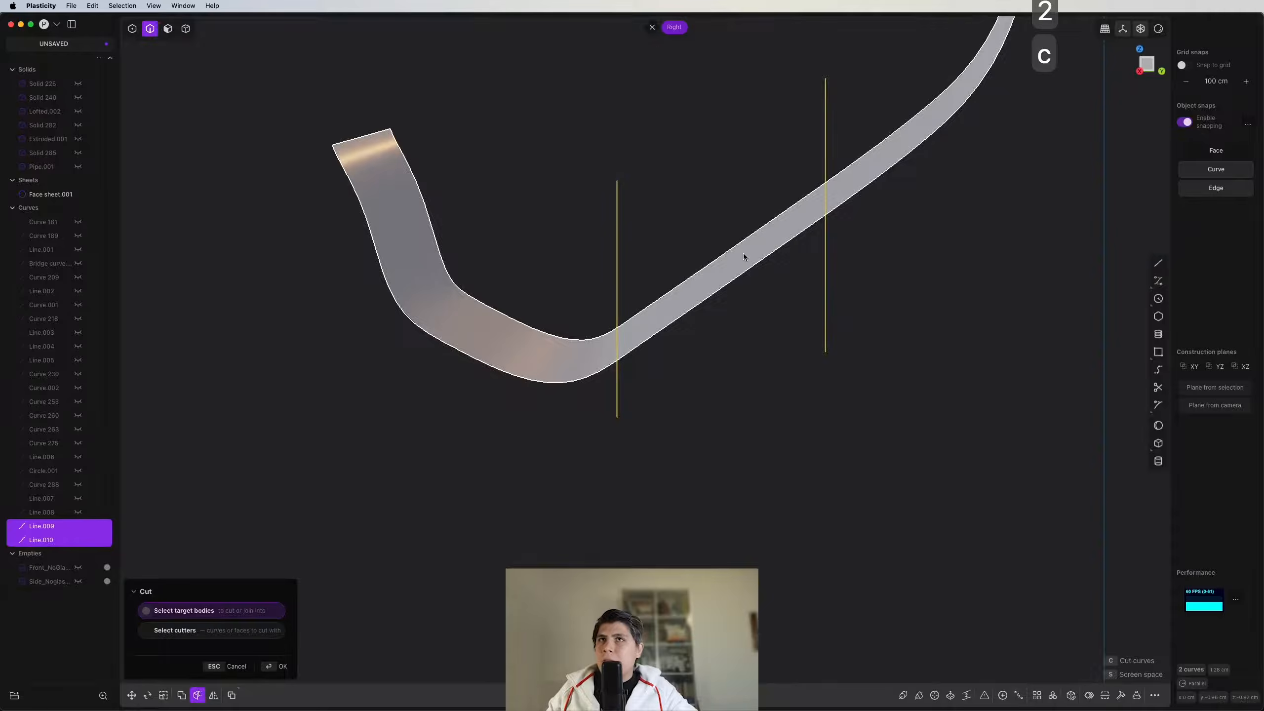
{"action": "left_click", "coordinate": [744, 253]}
{"action": "right_click", "coordinate": [745, 253]}
Step: Delete the two outer sheet pieces and both cutting lines, keeping only the straight middle strip
{"action": "scroll", "coordinate": [697, 279], "scroll_direction": "down", "scroll_amount": 5}
{"action": "middle_click_drag", "start_coordinate": [655, 284], "coordinate": [640, 380], "text": "shift"}
{"action": "key", "text": "4"}
{"action": "left_click", "coordinate": [613, 424]}
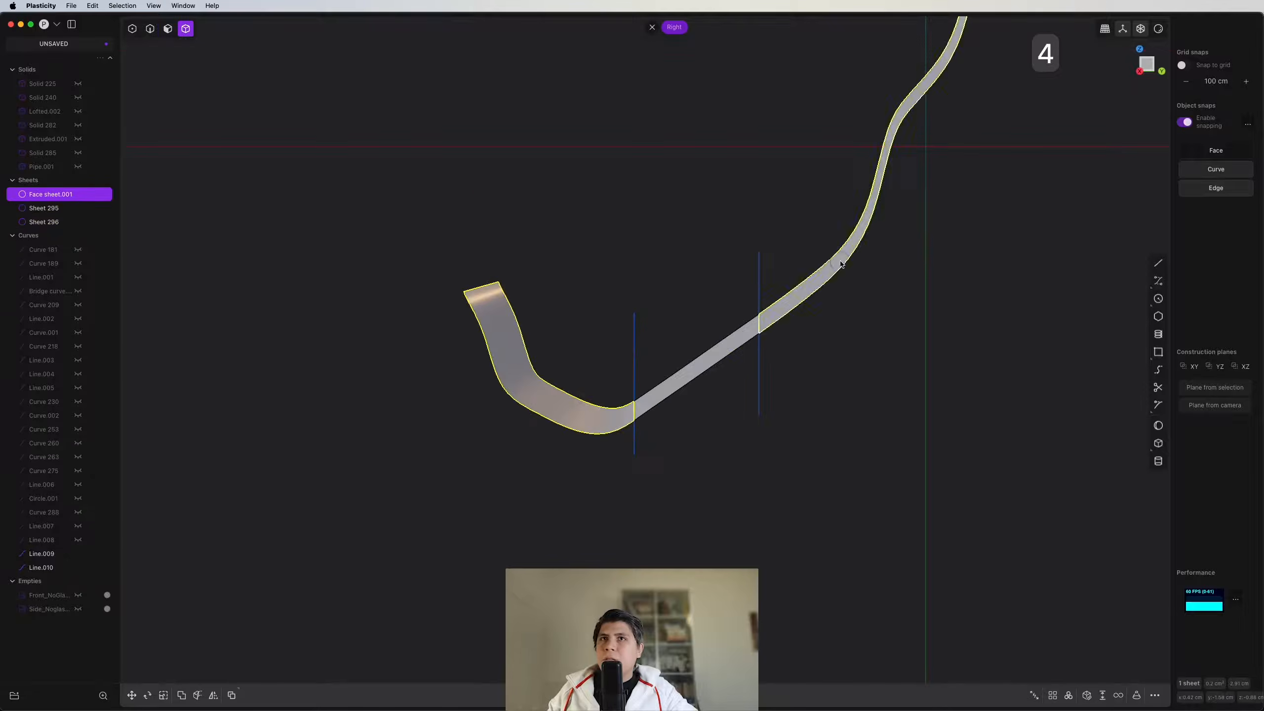
{"action": "left_click", "coordinate": [839, 261], "text": "shift"}
{"action": "key", "text": "x"}
{"action": "left_click_drag", "start_coordinate": [815, 239], "coordinate": [619, 312]}
{"action": "key", "text": "x"}
{"action": "scroll", "coordinate": [670, 368], "scroll_direction": "up", "scroll_amount": 5}
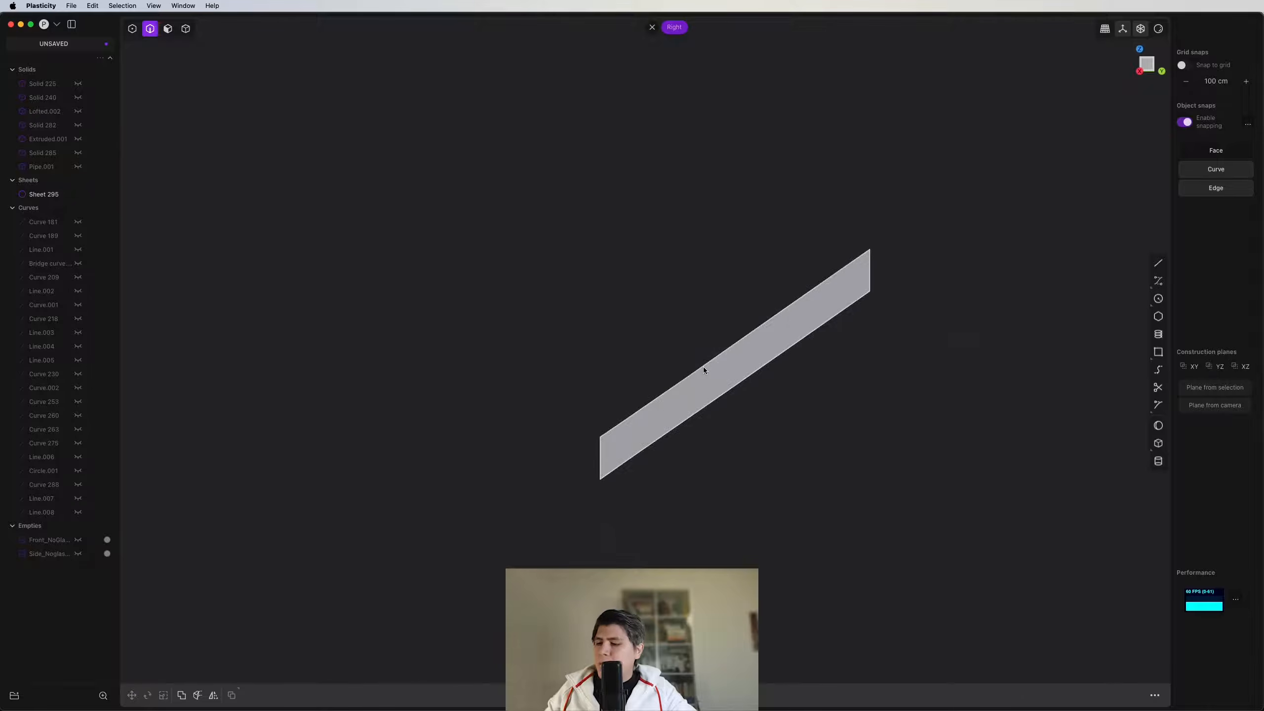
Step: Show the hidden parts again and thicken the straight strip sheet into a solid beside the hose tip
{"action": "key", "text": "alt+h"}
{"action": "middle_click_drag", "start_coordinate": [721, 366], "coordinate": [663, 297]}
{"action": "left_click", "coordinate": [32, 193]}
{"action": "middle_click_drag", "start_coordinate": [587, 348], "coordinate": [546, 401]}
{"action": "scroll", "coordinate": [564, 417], "scroll_direction": "up", "scroll_amount": 2}
{"action": "type", "text": "fth"}
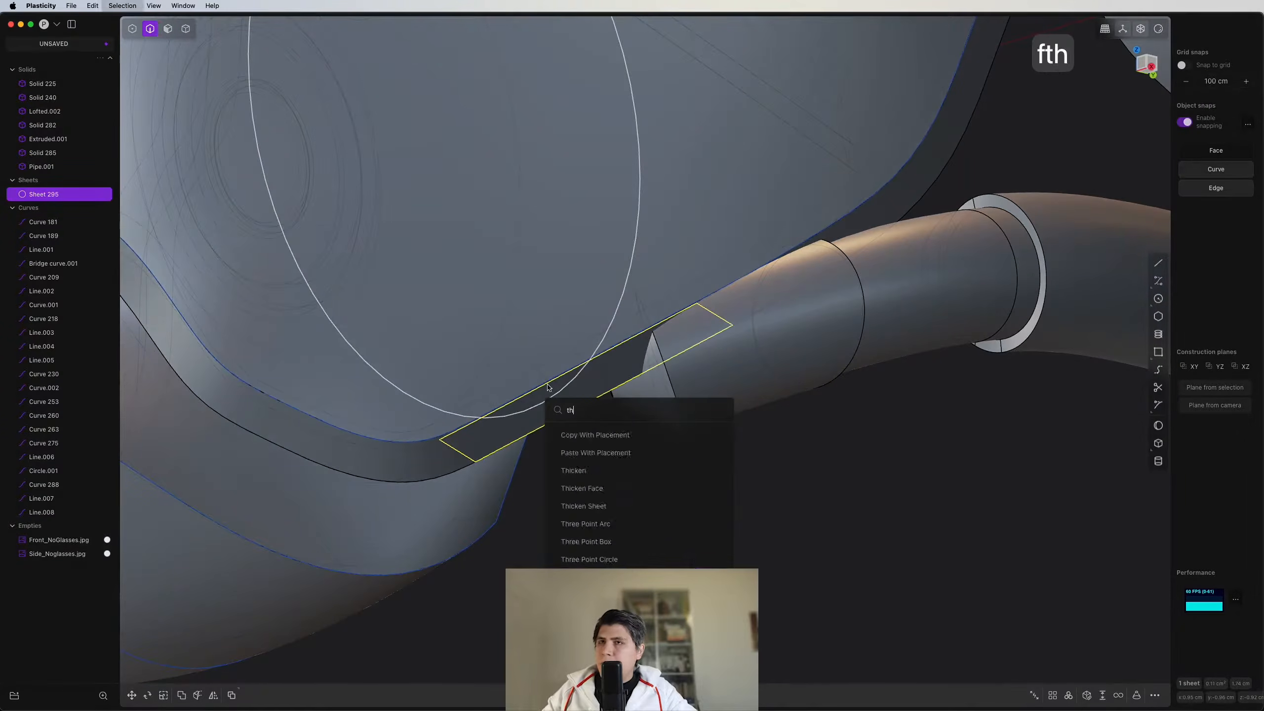
{"action": "key", "text": "Return"}
{"action": "middle_click_drag", "start_coordinate": [605, 450], "coordinate": [434, 461]}
{"action": "middle_click_drag", "start_coordinate": [667, 408], "coordinate": [547, 437]}
Step: Chamfer the long outer edge of the thickened strip below the hose tip
{"action": "key", "text": "2"}
{"action": "left_click", "coordinate": [697, 368]}
{"action": "key", "text": "b"}
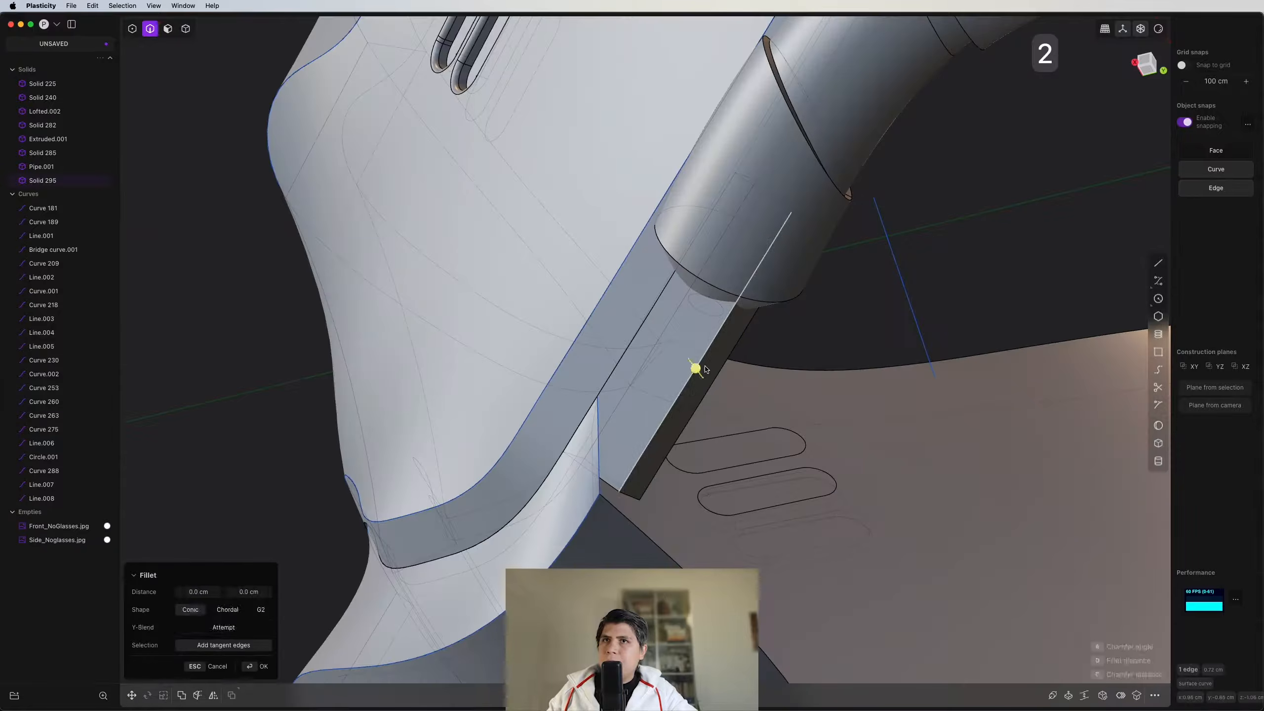
{"action": "left_click_drag", "start_coordinate": [697, 368], "coordinate": [702, 374]}
{"action": "middle_click_drag", "start_coordinate": [702, 374], "coordinate": [444, 438]}
{"action": "right_click", "coordinate": [443, 438]}
Step: Offset the strip's long inner face slightly outward, and mirror the hose and strip to the mask's other side
{"action": "key", "text": "3"}
{"action": "left_click", "coordinate": [746, 355]}
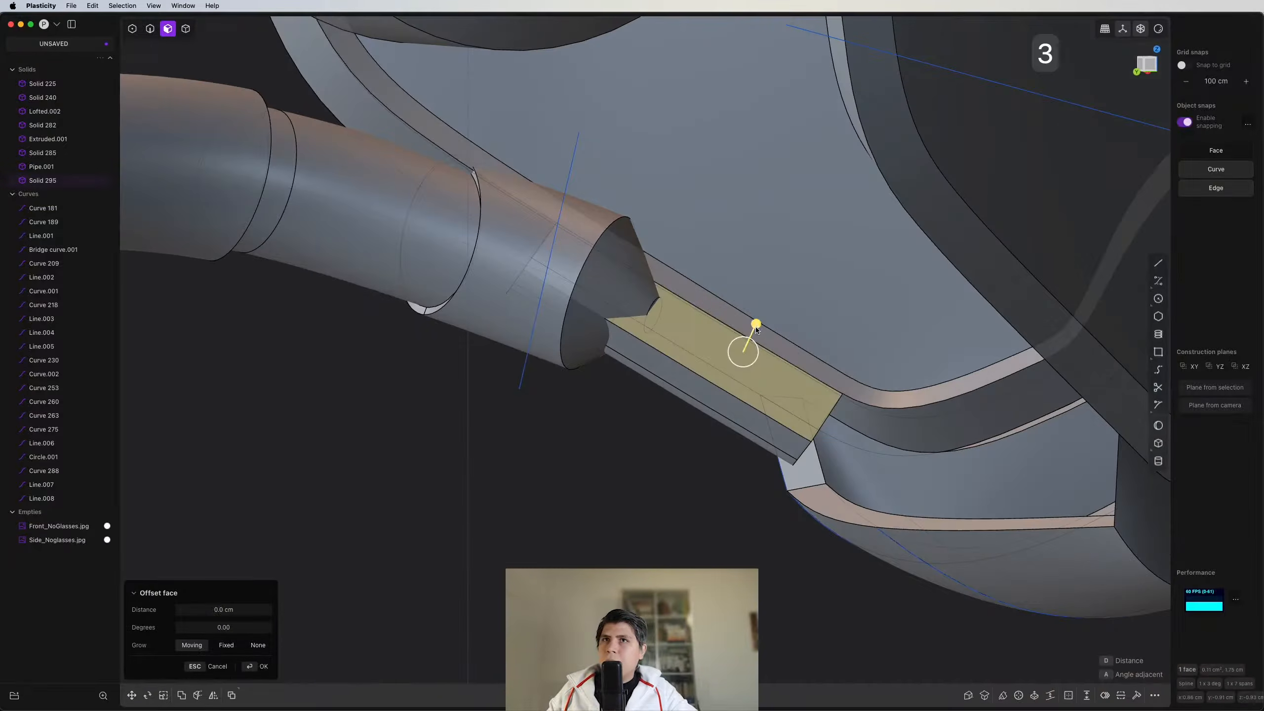
{"action": "left_click_drag", "start_coordinate": [756, 326], "coordinate": [759, 317]}
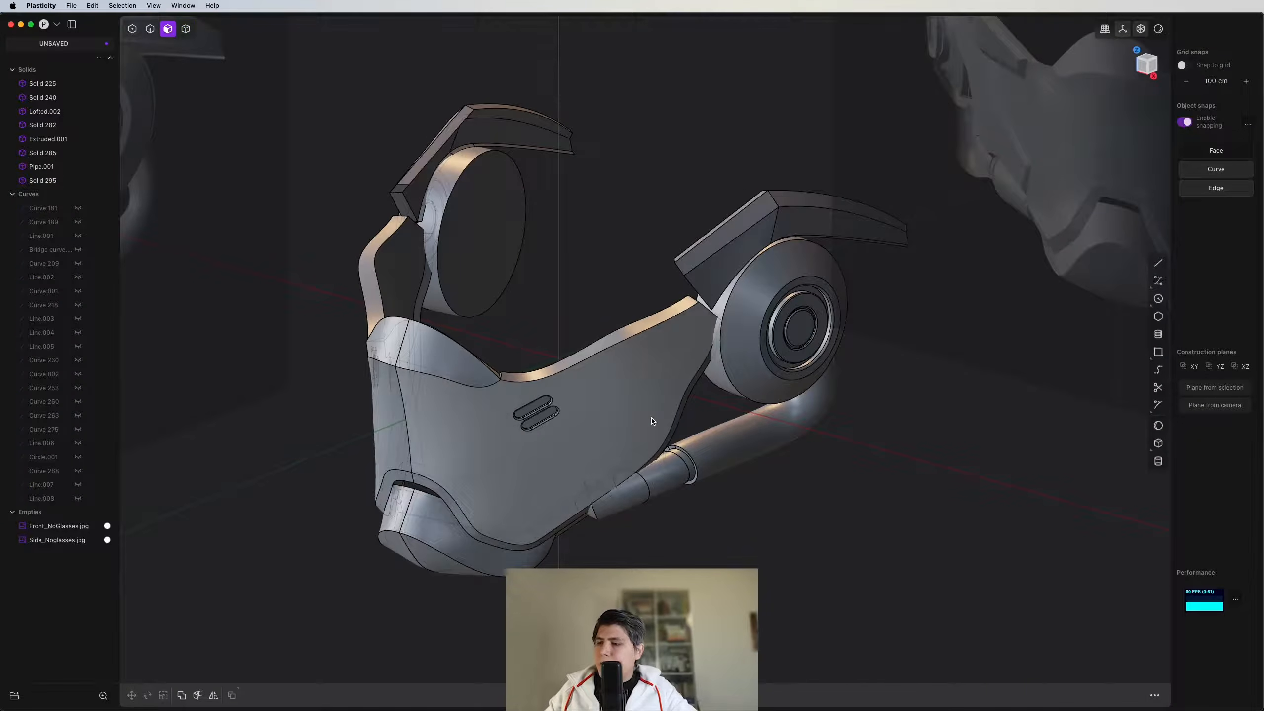
{"action": "key", "text": "4"}
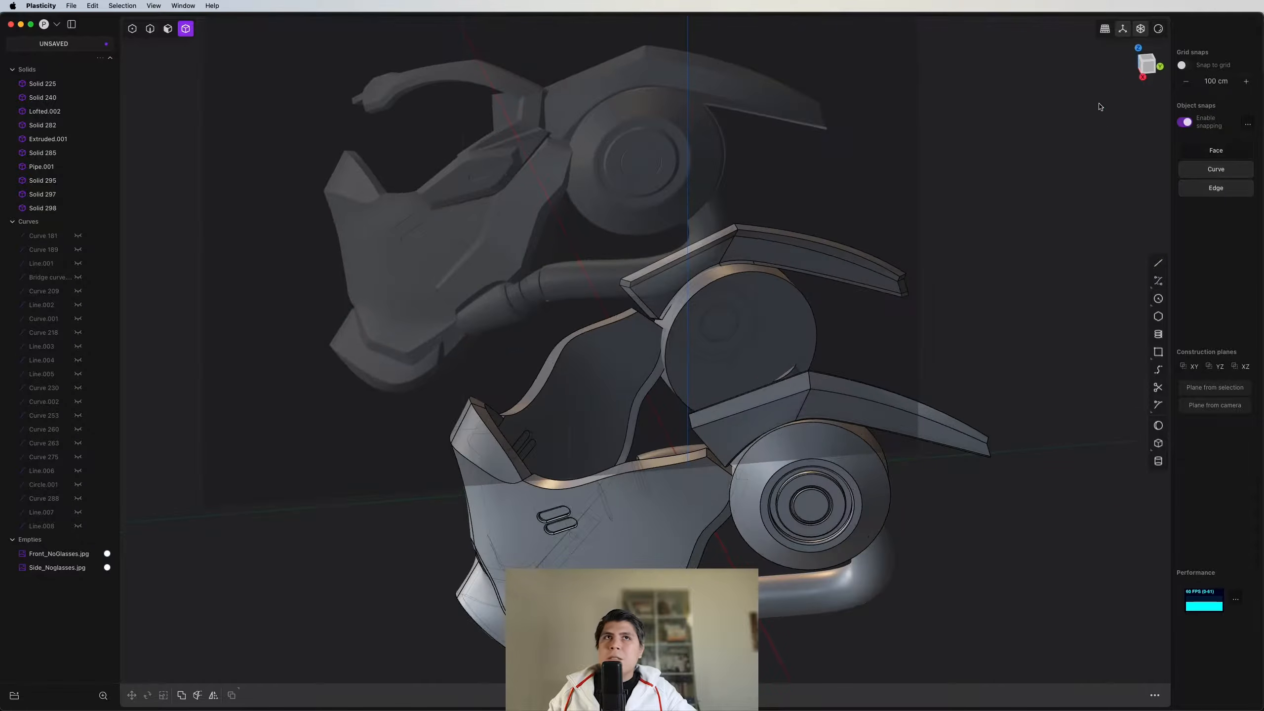
Step: Draw a smooth curve in the right view along the reference's cheek panel edge, from the lower corner past the plate's upper rear corner
{"action": "left_click", "coordinate": [1148, 64]}
{"action": "scroll", "coordinate": [631, 387], "scroll_direction": "up", "scroll_amount": 5}
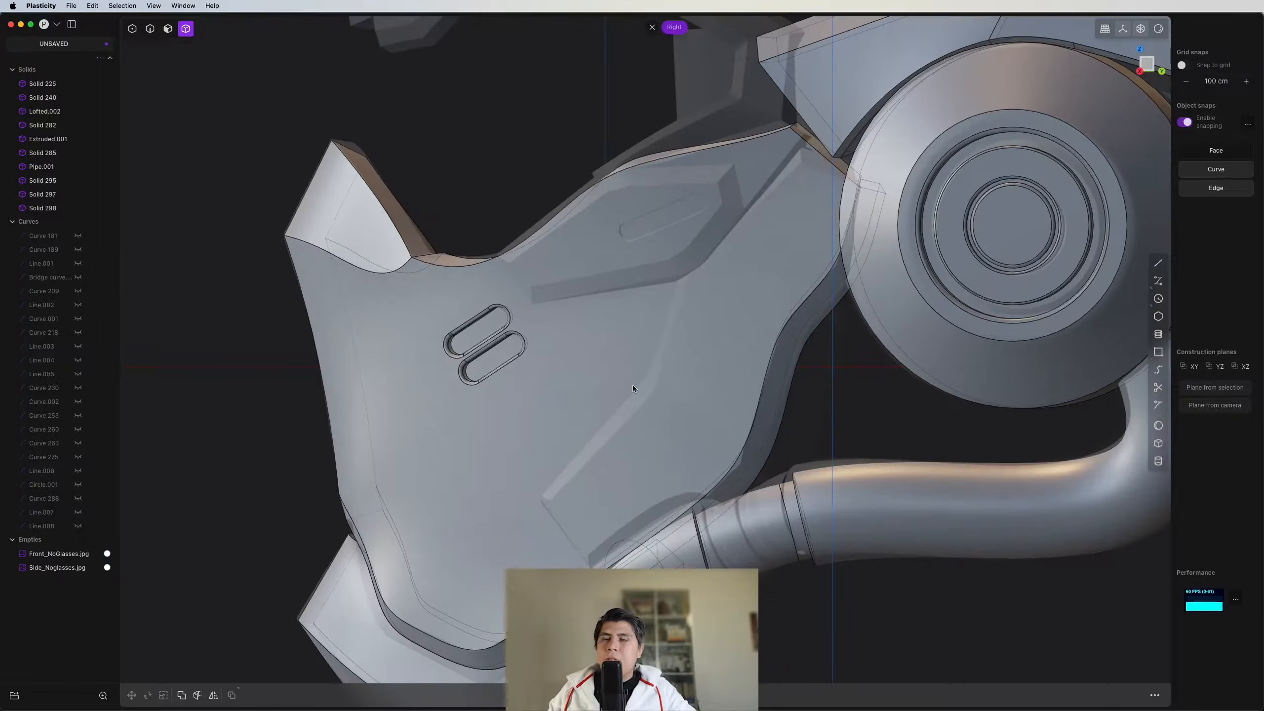
{"action": "scroll", "coordinate": [632, 386], "scroll_direction": "up", "scroll_amount": 2}
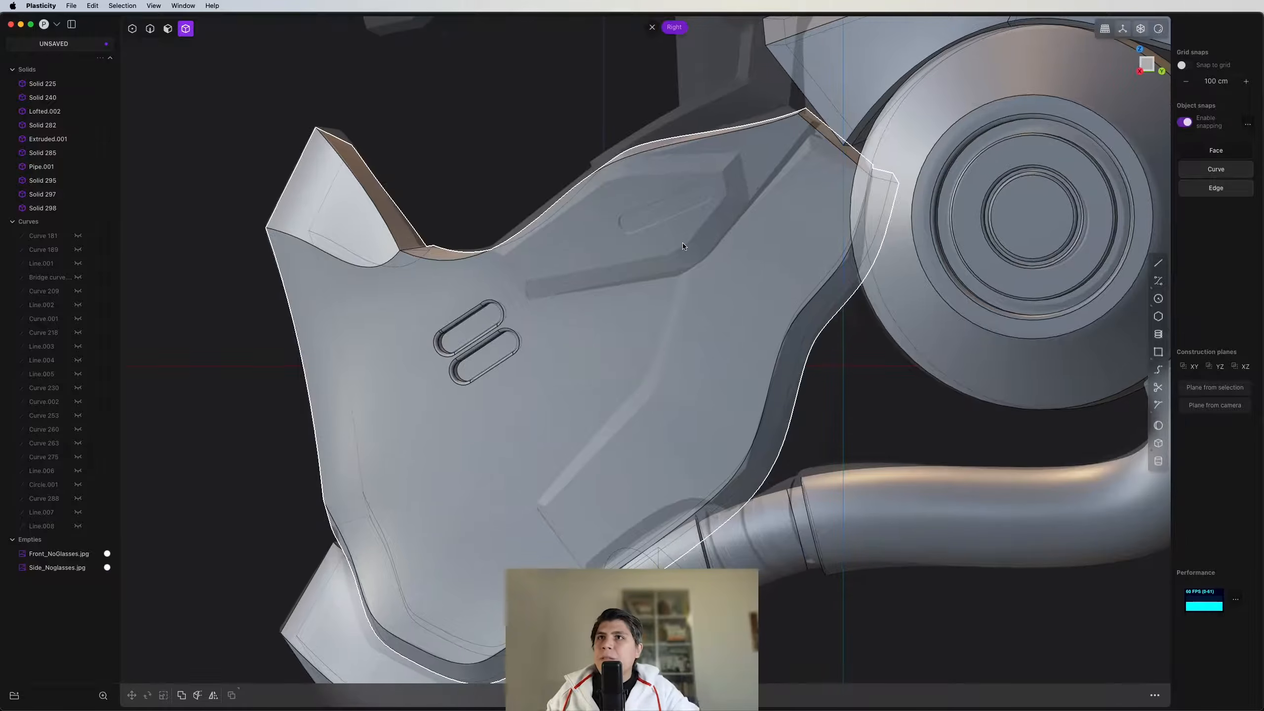
{"action": "key", "text": "ctrl+super+c"}
{"action": "scroll", "coordinate": [703, 304], "scroll_direction": "up", "scroll_amount": 3}
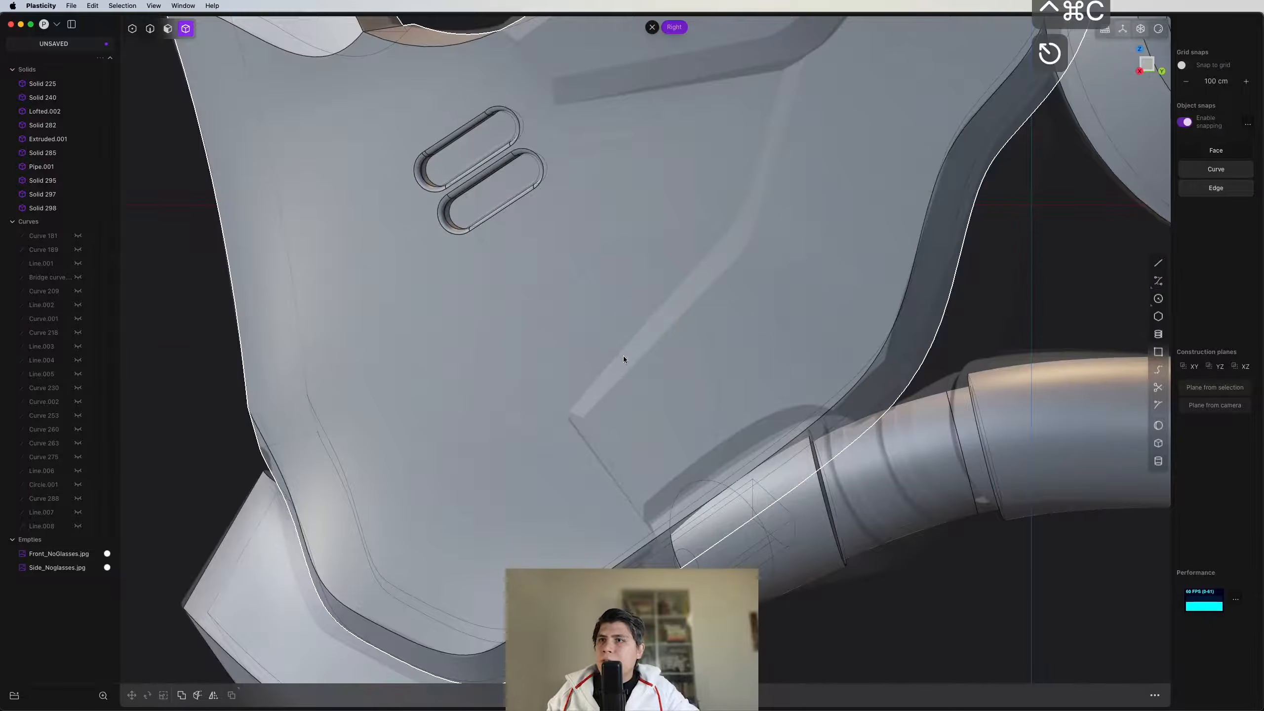
{"action": "key", "text": "ctrl+super+c"}
{"action": "left_click", "coordinate": [542, 502]}
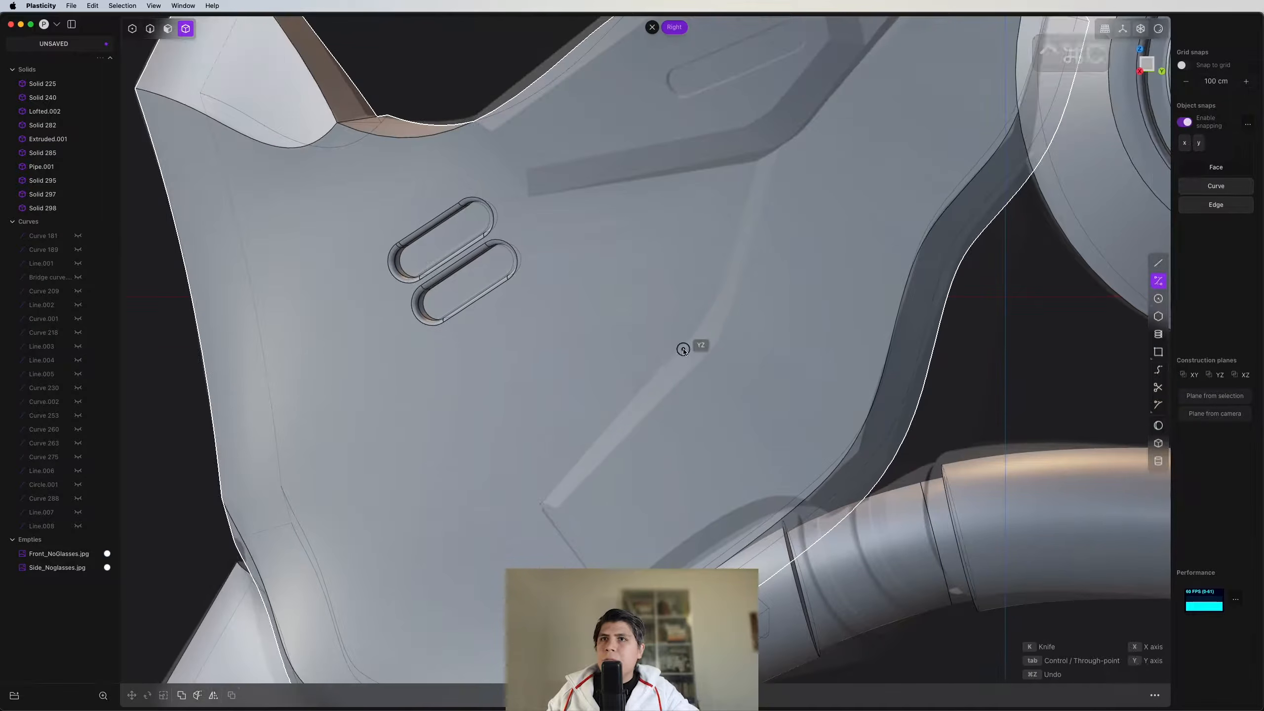
{"action": "left_click", "coordinate": [684, 349]}
{"action": "left_click", "coordinate": [727, 296]}
{"action": "middle_click_drag", "start_coordinate": [728, 293], "coordinate": [705, 373], "text": "shift"}
{"action": "left_click", "coordinate": [728, 263]}
{"action": "middle_click_drag", "start_coordinate": [716, 320], "coordinate": [689, 468], "text": "shift"}
{"action": "left_click", "coordinate": [718, 359]}
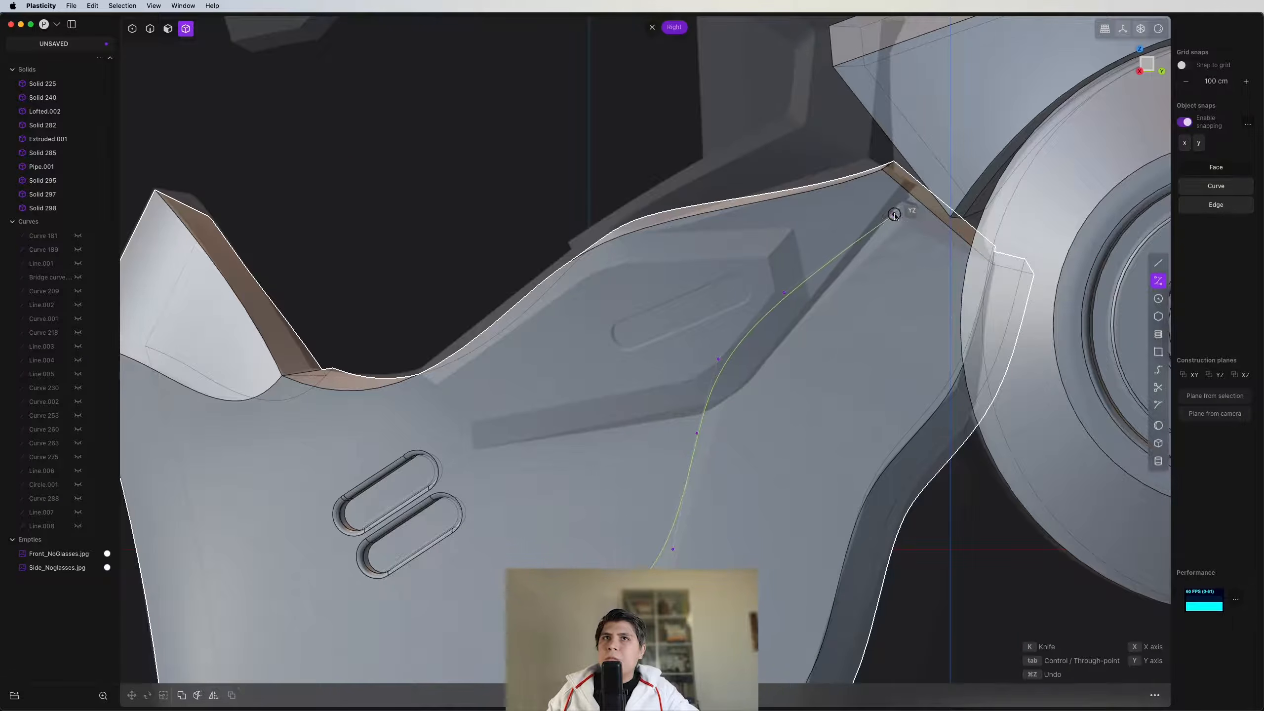
{"action": "right_click", "coordinate": [949, 170]}
{"action": "scroll", "coordinate": [906, 264], "scroll_direction": "down", "scroll_amount": 5}
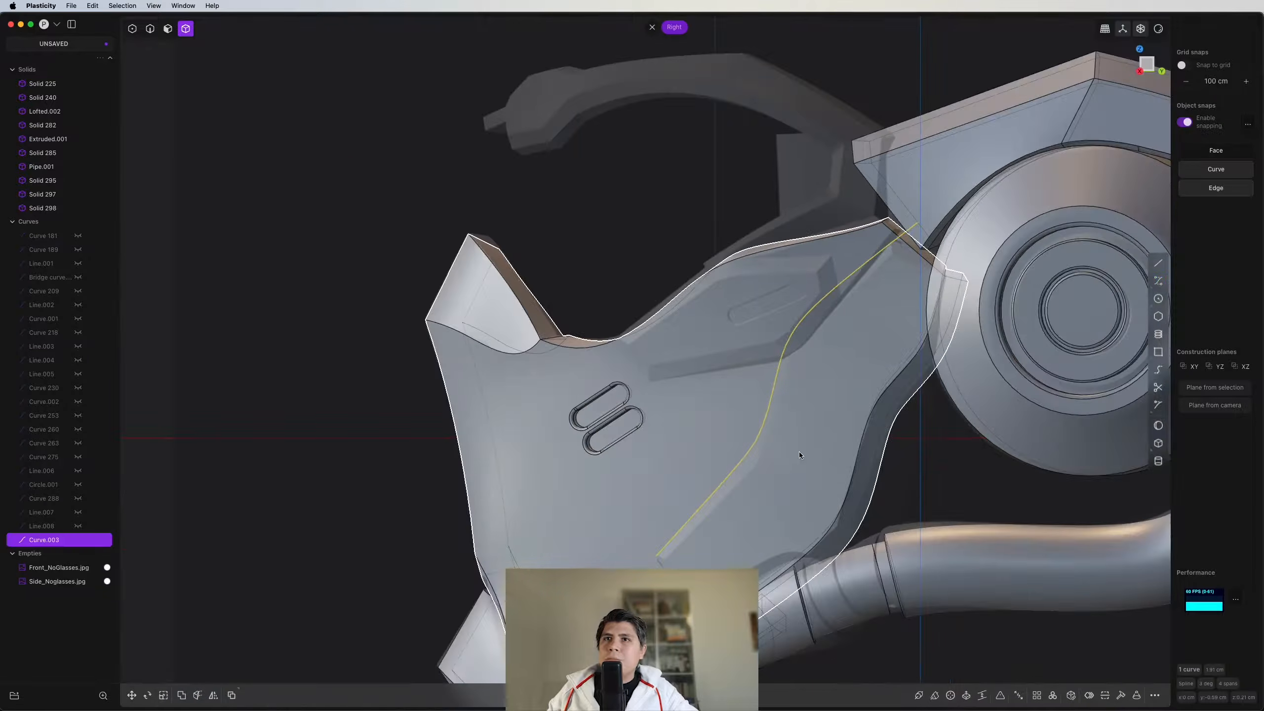
Step: Draw a straight line from the cheek curve's lower end diagonally past the mask plate's lower edge
{"action": "key", "text": "shift+a"}
{"action": "middle_click_drag", "start_coordinate": [745, 657], "coordinate": [748, 438], "text": "shift"}
{"action": "scroll", "coordinate": [748, 452], "scroll_direction": "up", "scroll_amount": 4}
{"action": "left_click", "coordinate": [774, 502]}
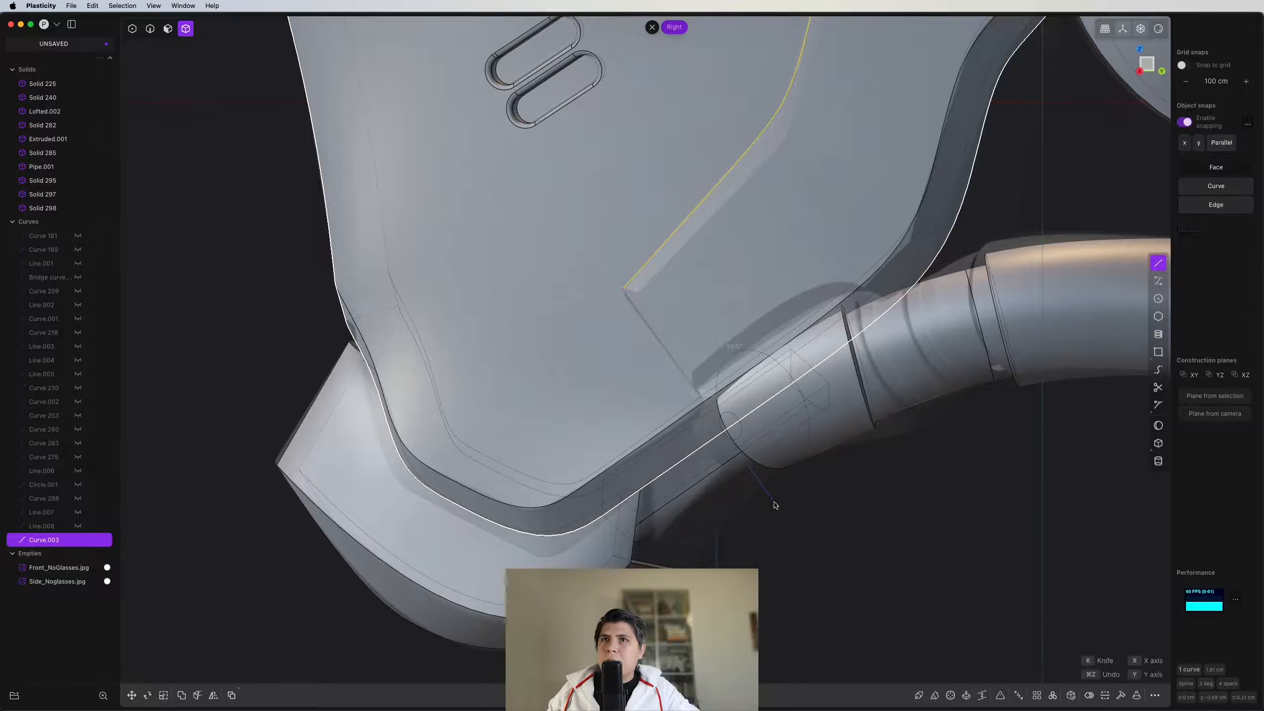
{"action": "right_click", "coordinate": [774, 505]}
Step: Imprint the cheek curve and the straight line onto the main mask plate
{"action": "middle_click_drag", "start_coordinate": [774, 504], "coordinate": [752, 632], "text": "shift"}
{"action": "key", "text": "shift+i"}
{"action": "scroll", "coordinate": [771, 401], "scroll_direction": "down", "scroll_amount": 3}
{"action": "middle_click_drag", "start_coordinate": [697, 402], "coordinate": [779, 364]}
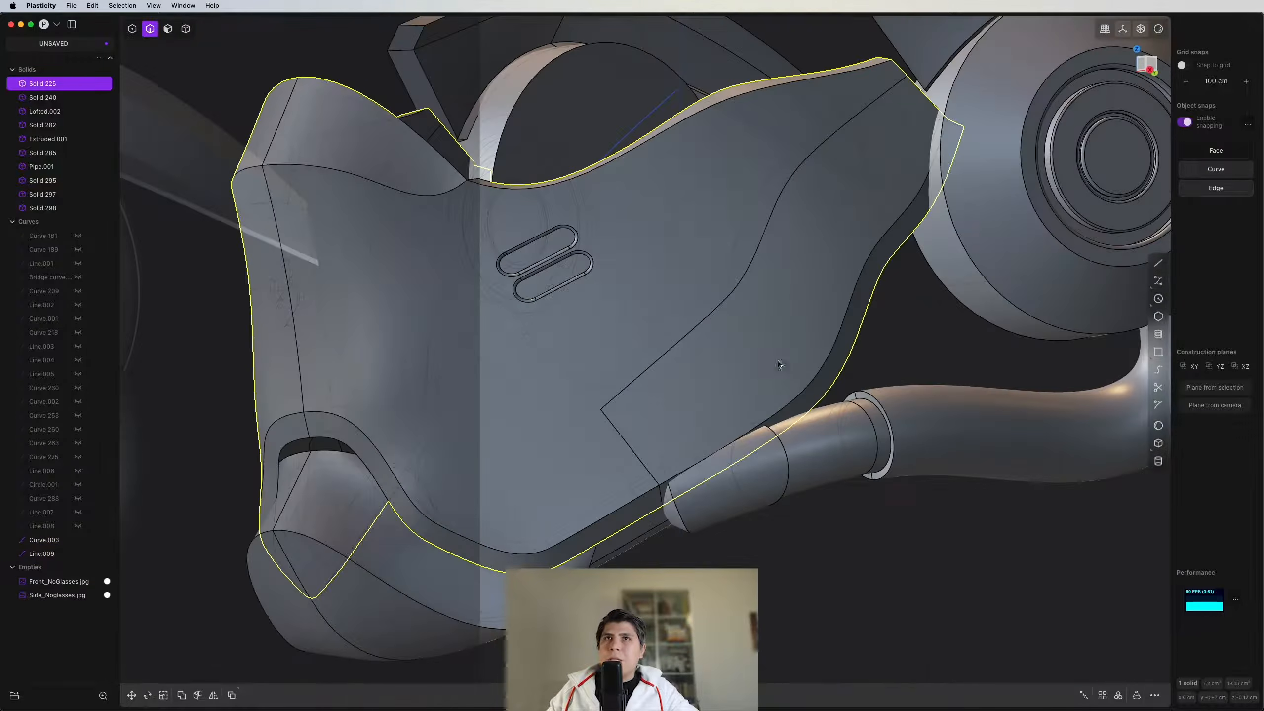
Step: Thicken the imprinted rear cheek faces on both sides of the mask outward by about 0.117 cm into separate solids
{"action": "key", "text": "3"}
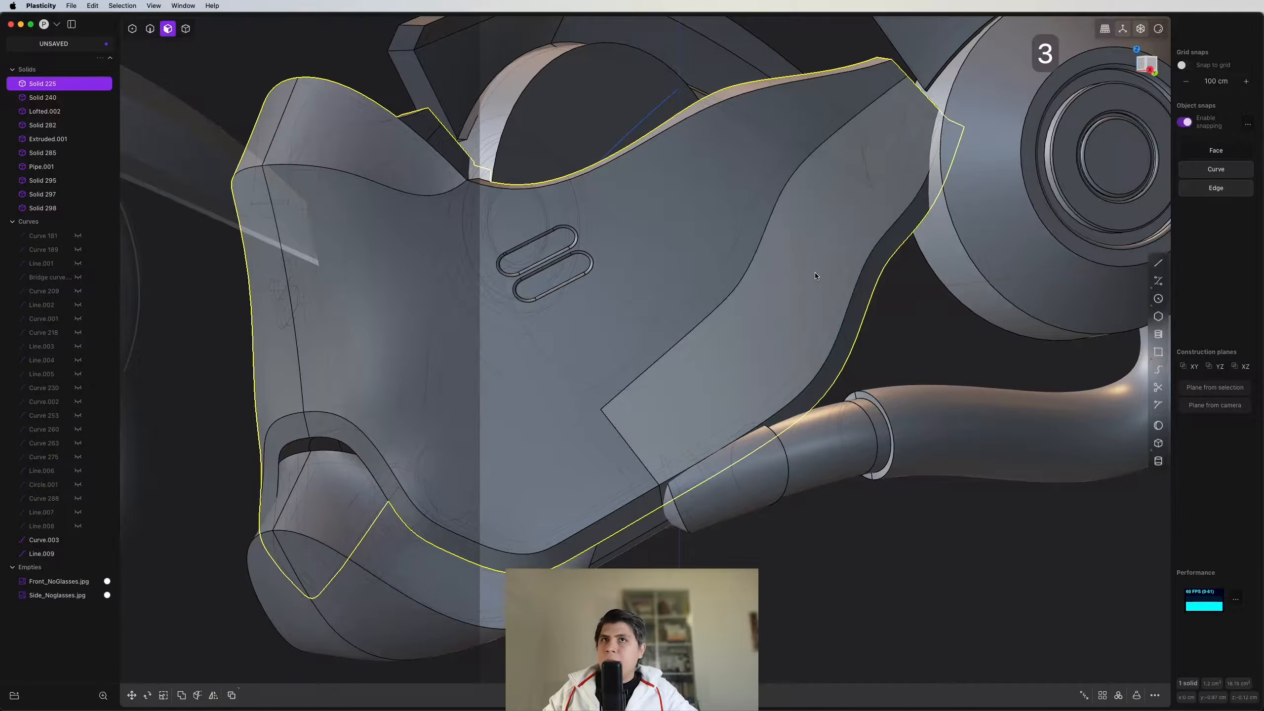
{"action": "left_click", "coordinate": [818, 278]}
{"action": "middle_click_drag", "start_coordinate": [609, 344], "coordinate": [724, 359]}
{"action": "scroll", "coordinate": [724, 358], "scroll_direction": "down", "scroll_amount": 3}
{"action": "middle_click_drag", "start_coordinate": [488, 366], "coordinate": [678, 372], "text": "shift"}
{"action": "left_click", "coordinate": [427, 336]}
{"action": "middle_click_drag", "start_coordinate": [427, 336], "coordinate": [1009, 318]}
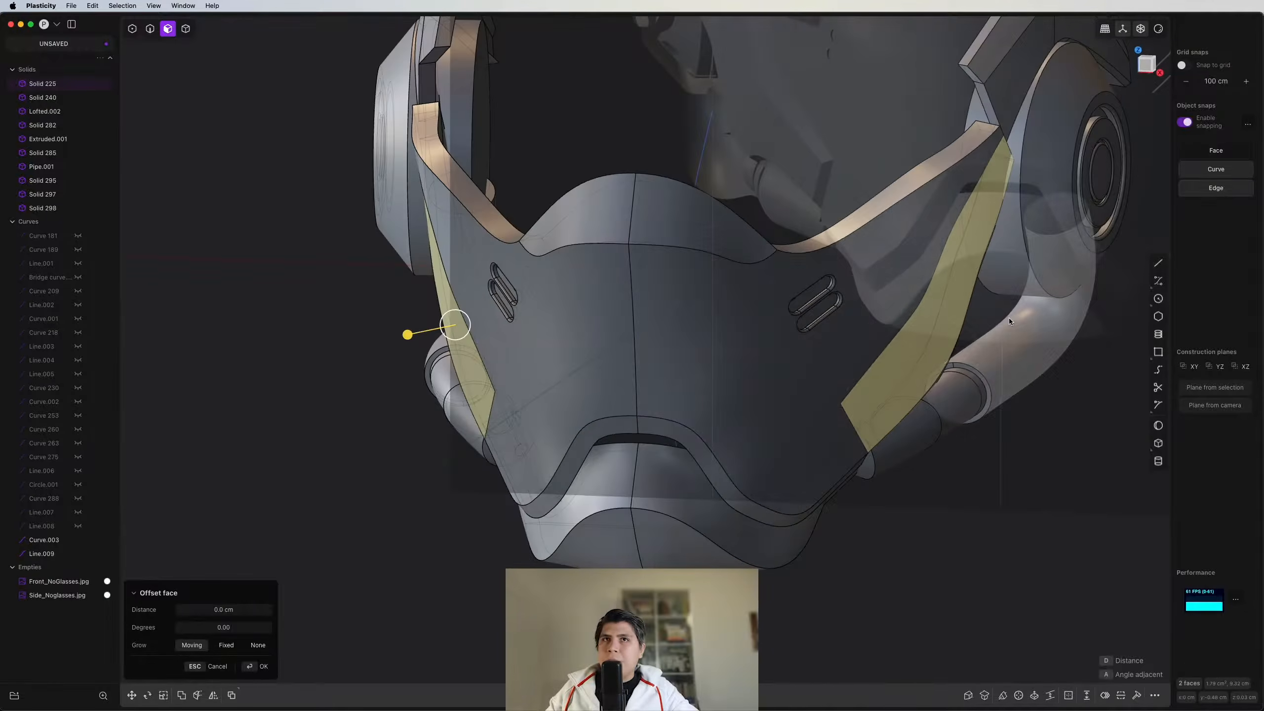
{"action": "type", "text": "fthi"}
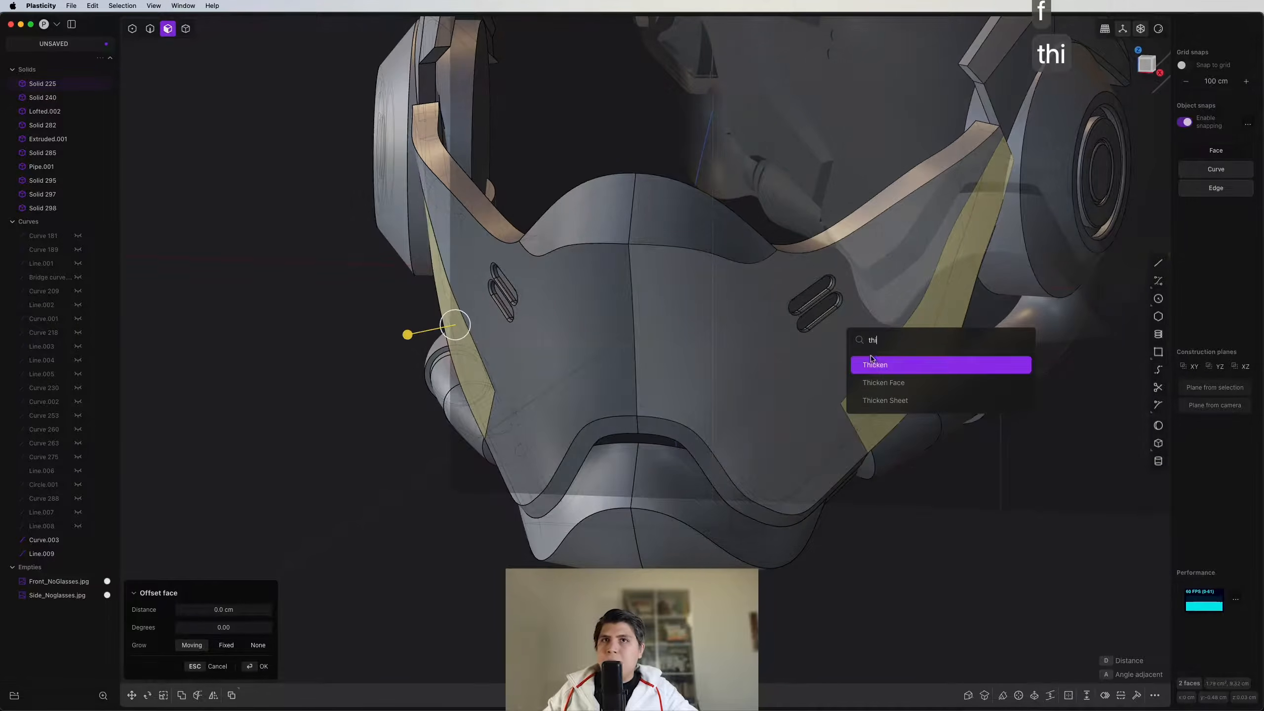
{"action": "key", "text": "Return"}
{"action": "left_click_drag", "start_coordinate": [932, 307], "coordinate": [939, 307]}
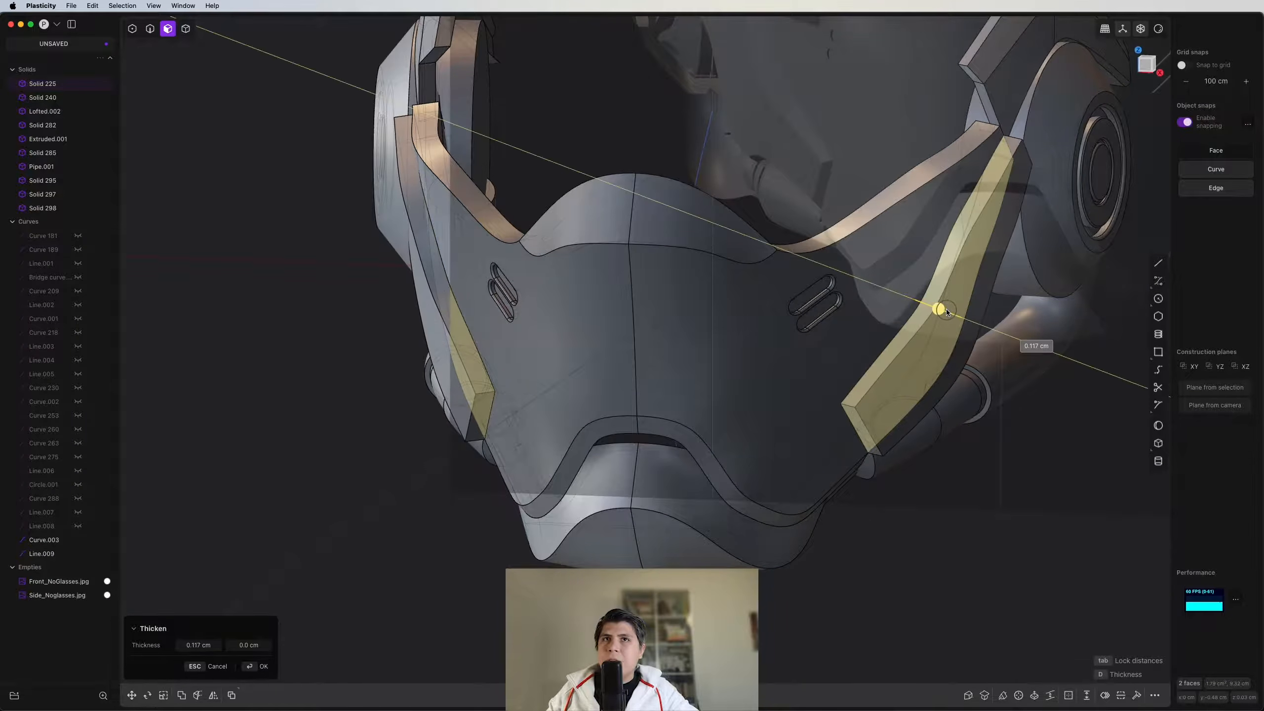
{"action": "middle_click_drag", "start_coordinate": [940, 307], "coordinate": [1116, 183]}
Step: Chamfer all outer face edges of one thickened cheek panel to give it wide bevelled sides
{"action": "left_click", "coordinate": [1153, 72]}
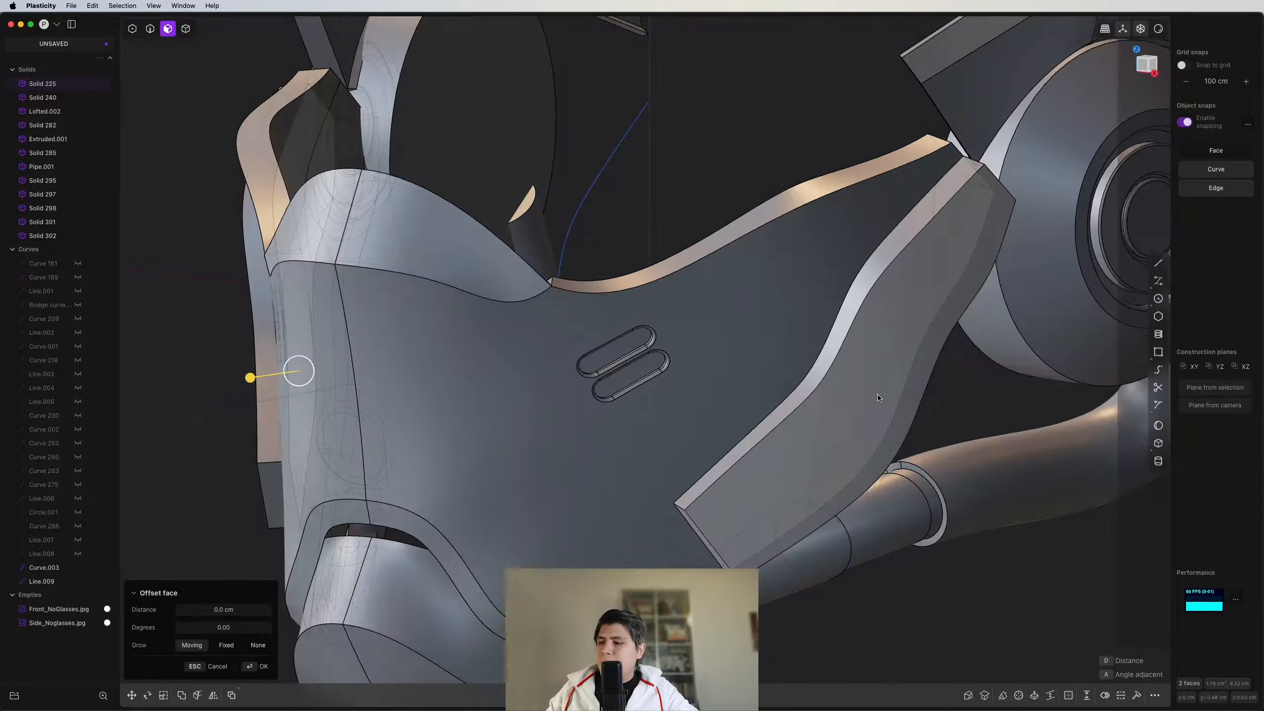
{"action": "key", "text": "ctrl+2"}
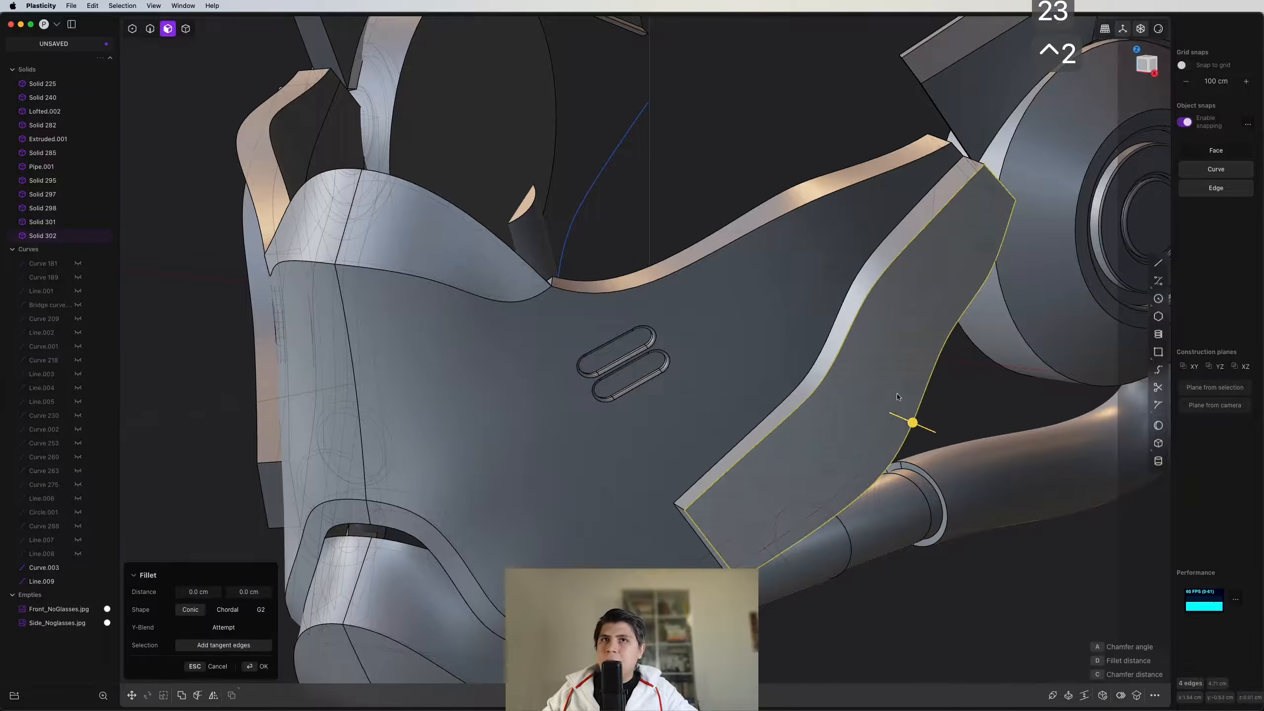
{"action": "middle_click_drag", "start_coordinate": [915, 421], "coordinate": [894, 315], "text": "shift"}
{"action": "left_click_drag", "start_coordinate": [894, 314], "coordinate": [889, 312]}
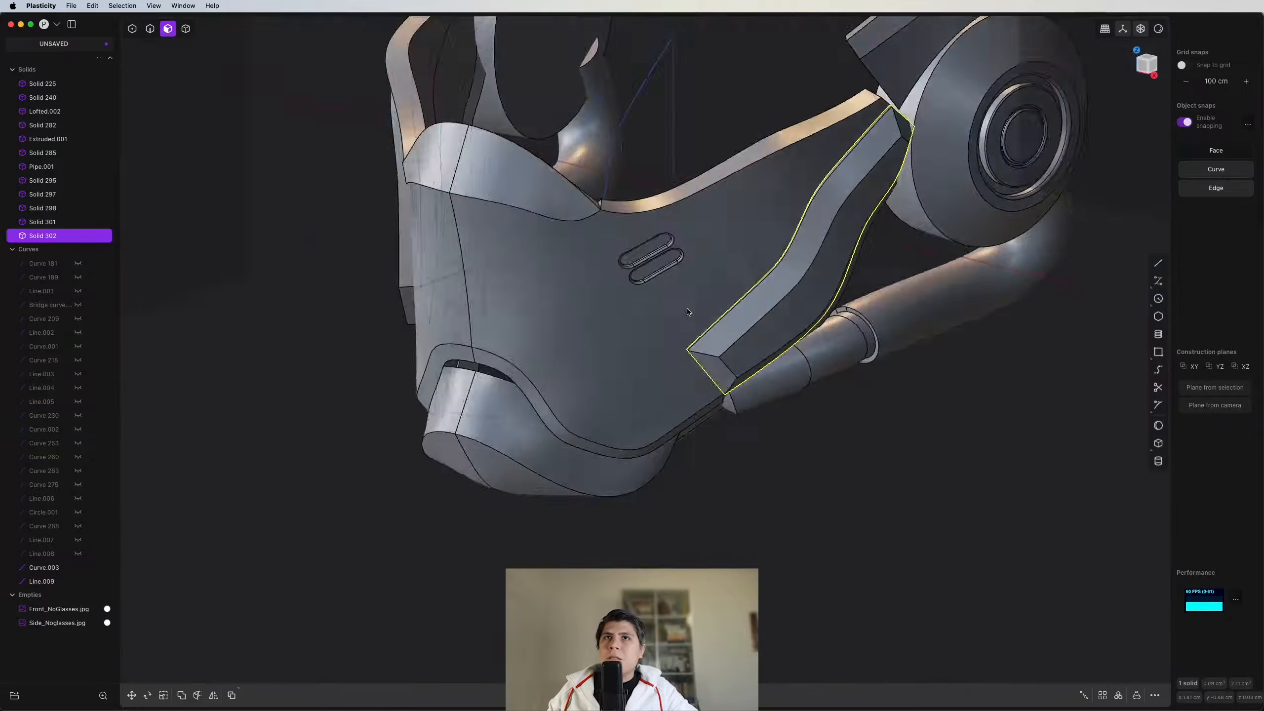
Step: Delete the unbevelled cheek panel on the opposite side and mirror the bevelled panel across the X axis in its place
{"action": "key", "text": "4"}
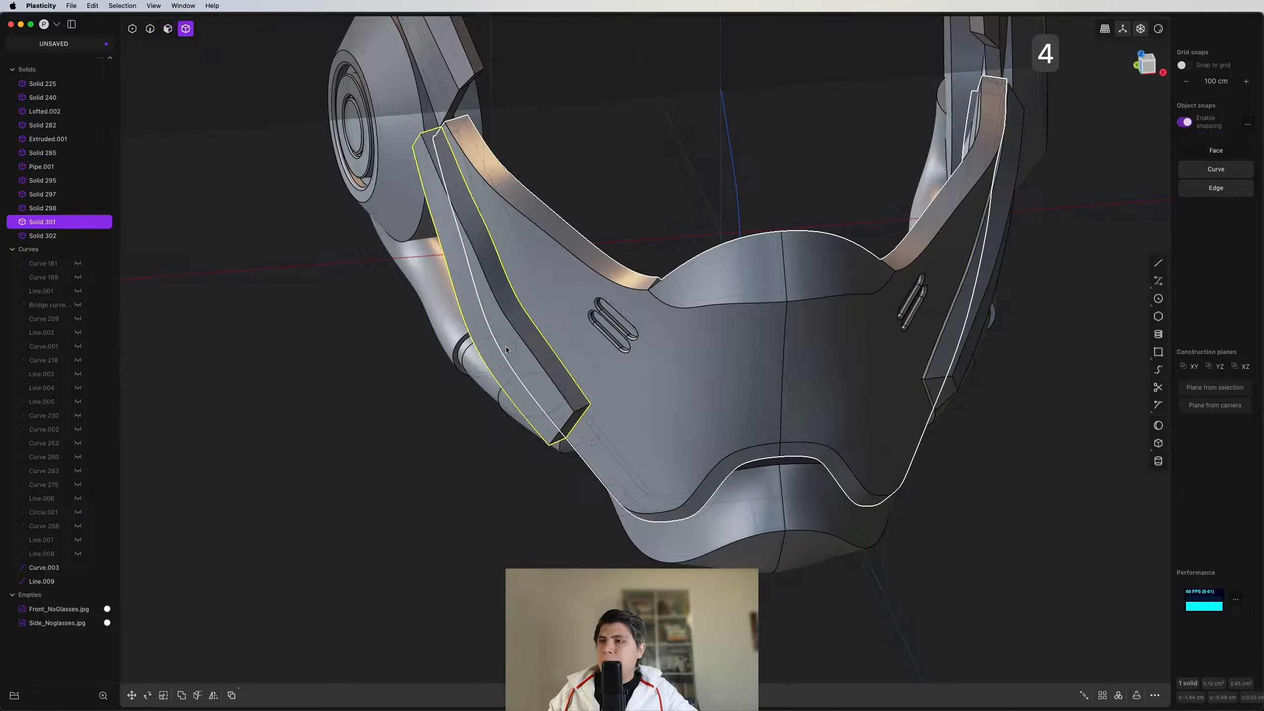
{"action": "key", "text": "x"}
{"action": "key", "text": "alt+x"}
{"action": "key", "text": "x"}
{"action": "right_click", "coordinate": [983, 292]}
Step: Draw a curve in the right view along the lower edge of the reference's upper cheek panel, ending beyond the plate's rear corner
{"action": "left_click", "coordinate": [1163, 72]}
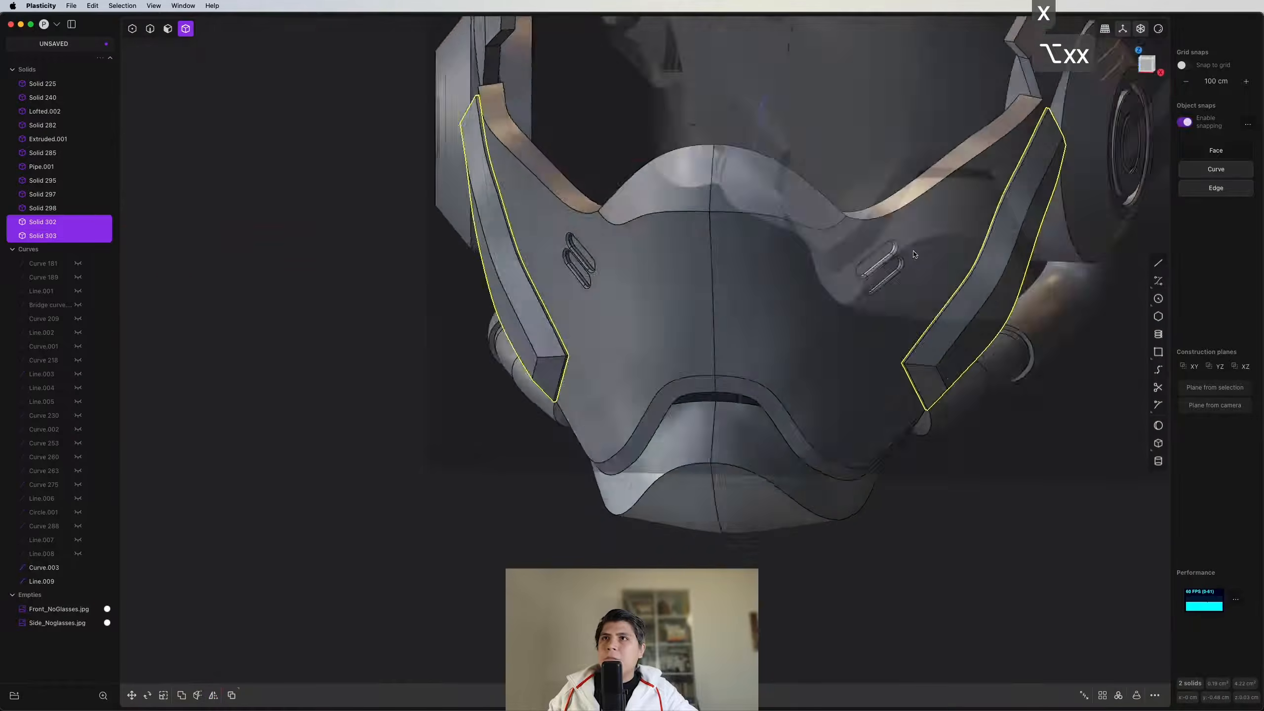
{"action": "scroll", "coordinate": [988, 187], "scroll_direction": "up", "scroll_amount": 5}
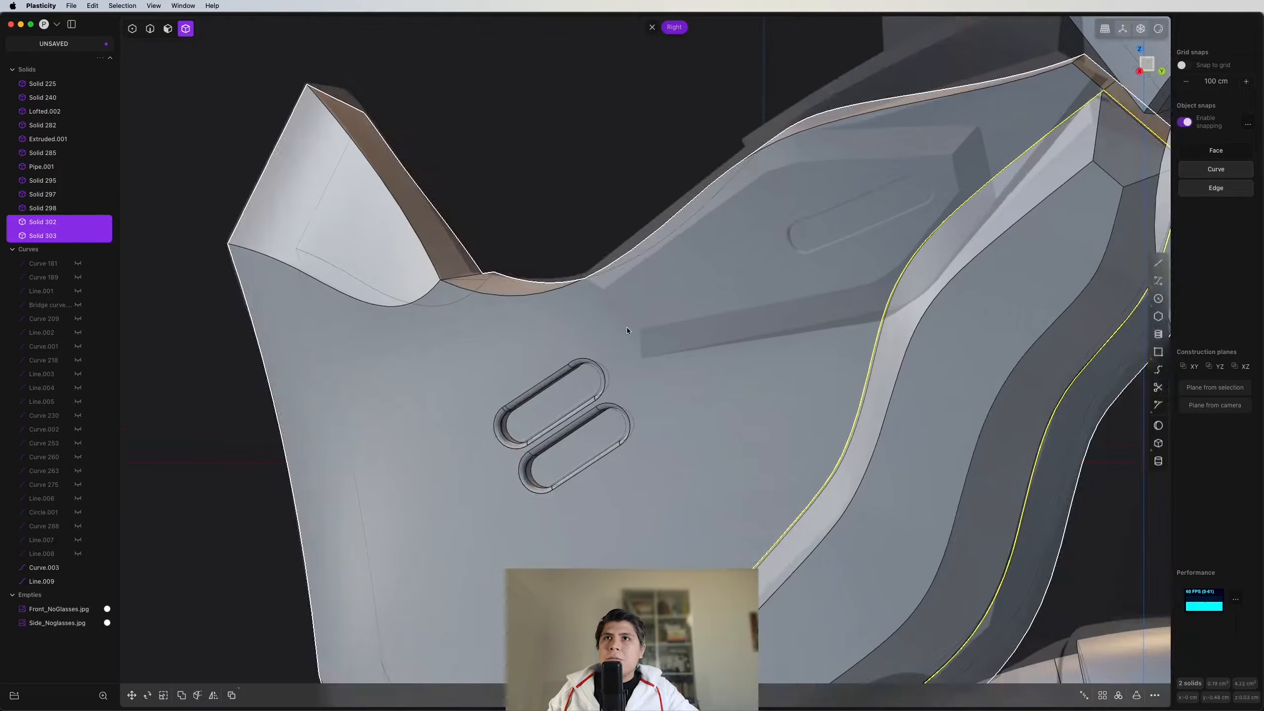
{"action": "key", "text": "ctrl+super+c"}
{"action": "scroll", "coordinate": [661, 368], "scroll_direction": "up", "scroll_amount": 1}
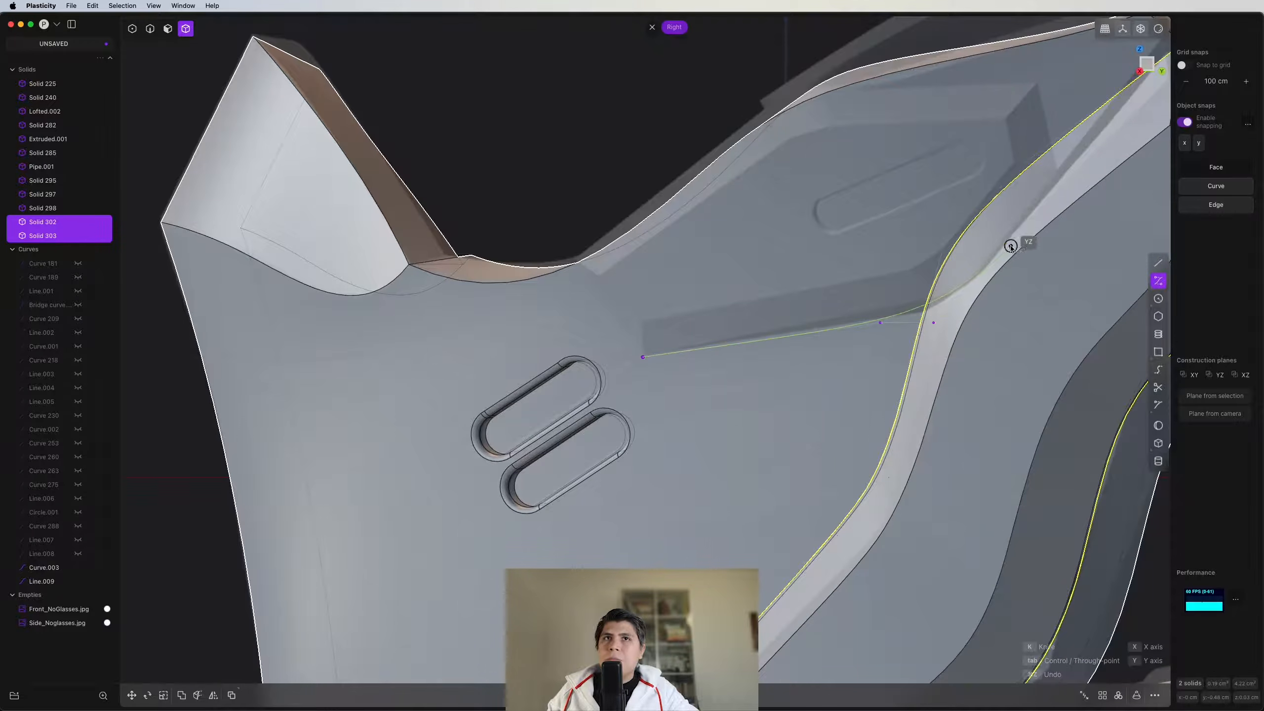
{"action": "middle_click_drag", "start_coordinate": [1068, 167], "coordinate": [859, 351], "text": "shift"}
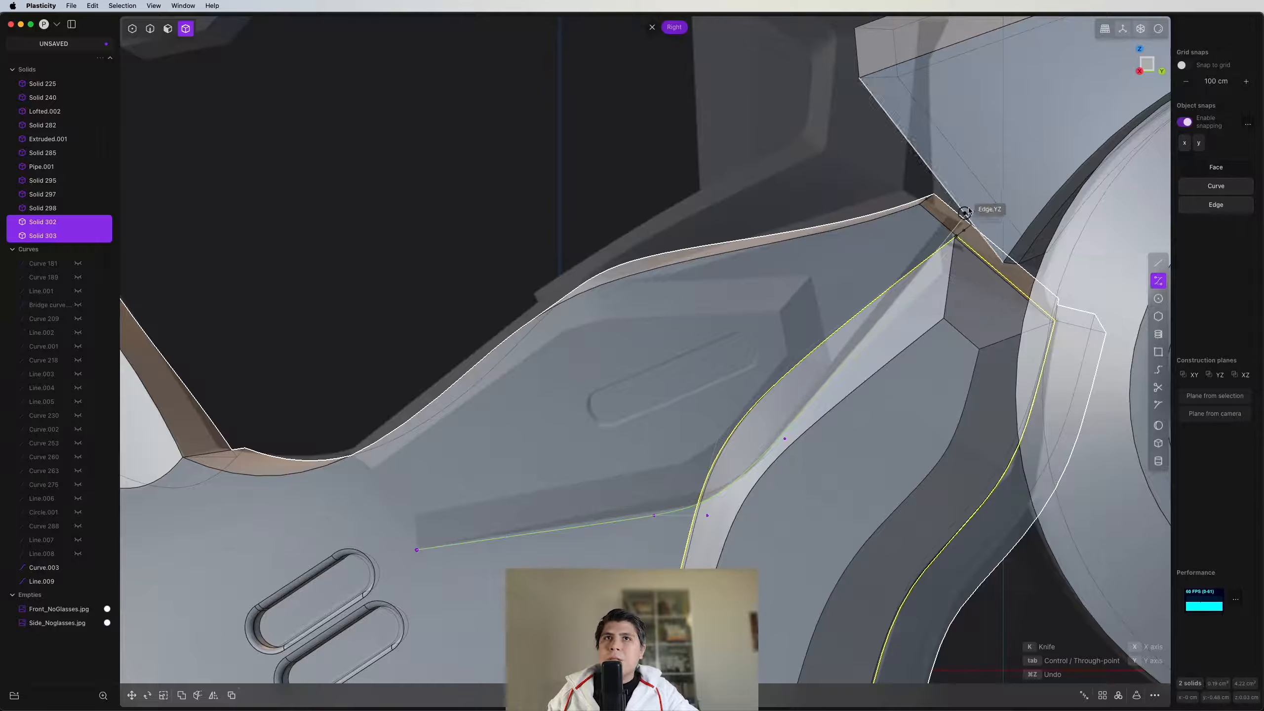
{"action": "left_click", "coordinate": [1002, 173]}
{"action": "right_click", "coordinate": [1003, 173]}
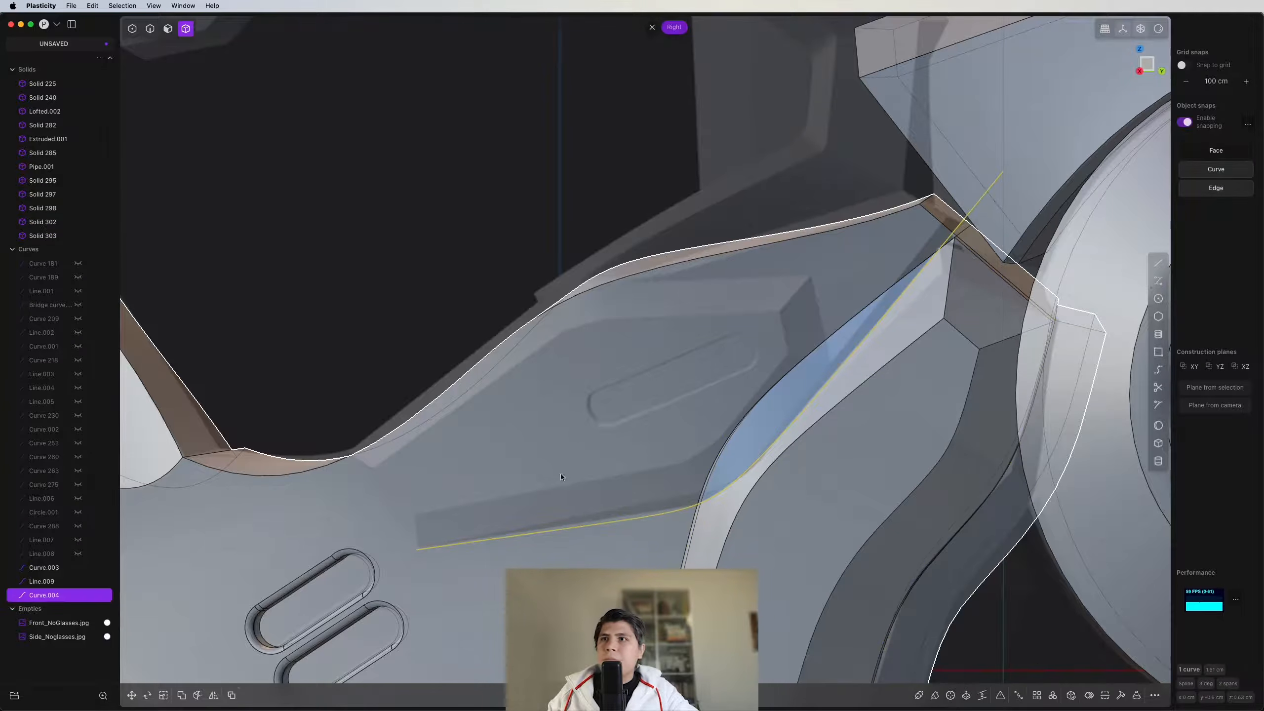
Step: Draw a straight line from the curve's front end past the mask's upper rim and imprint both onto the main plate
{"action": "middle_click_drag", "start_coordinate": [443, 512], "coordinate": [527, 439], "text": "shift"}
{"action": "key", "text": "shift+a"}
{"action": "left_click", "coordinate": [499, 478]}
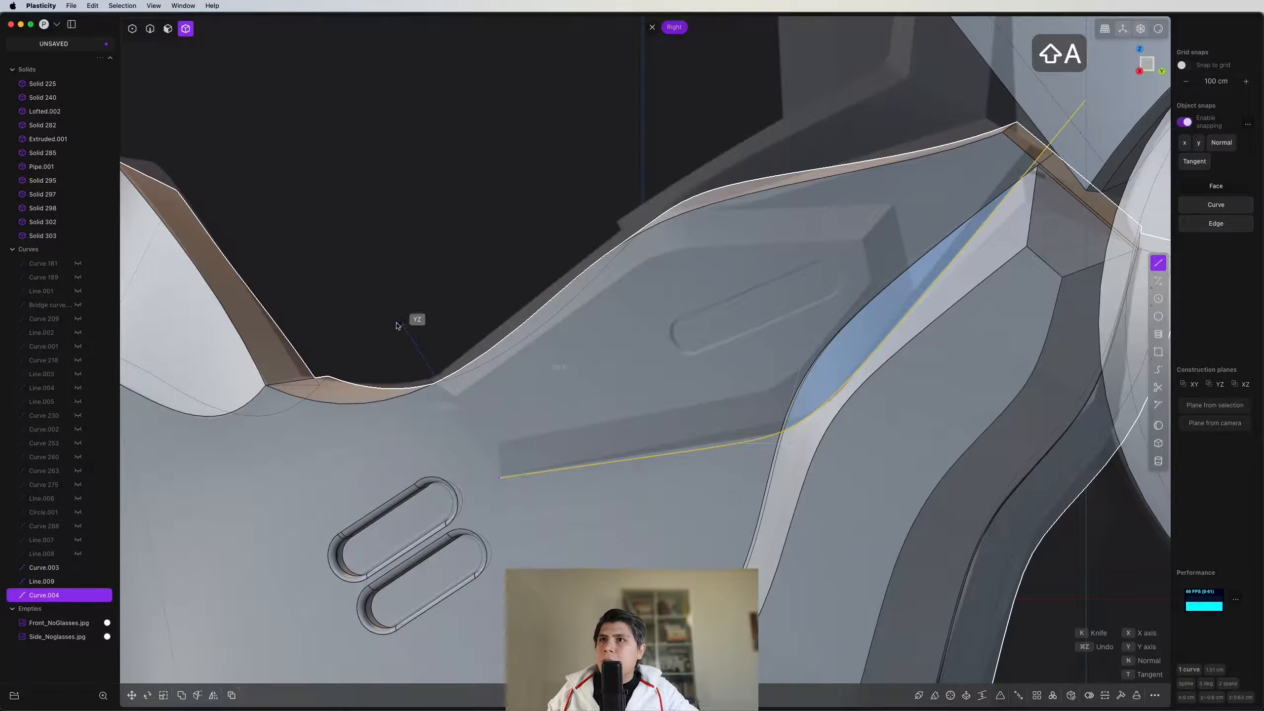
{"action": "left_click", "coordinate": [389, 322]}
{"action": "key", "text": "2"}
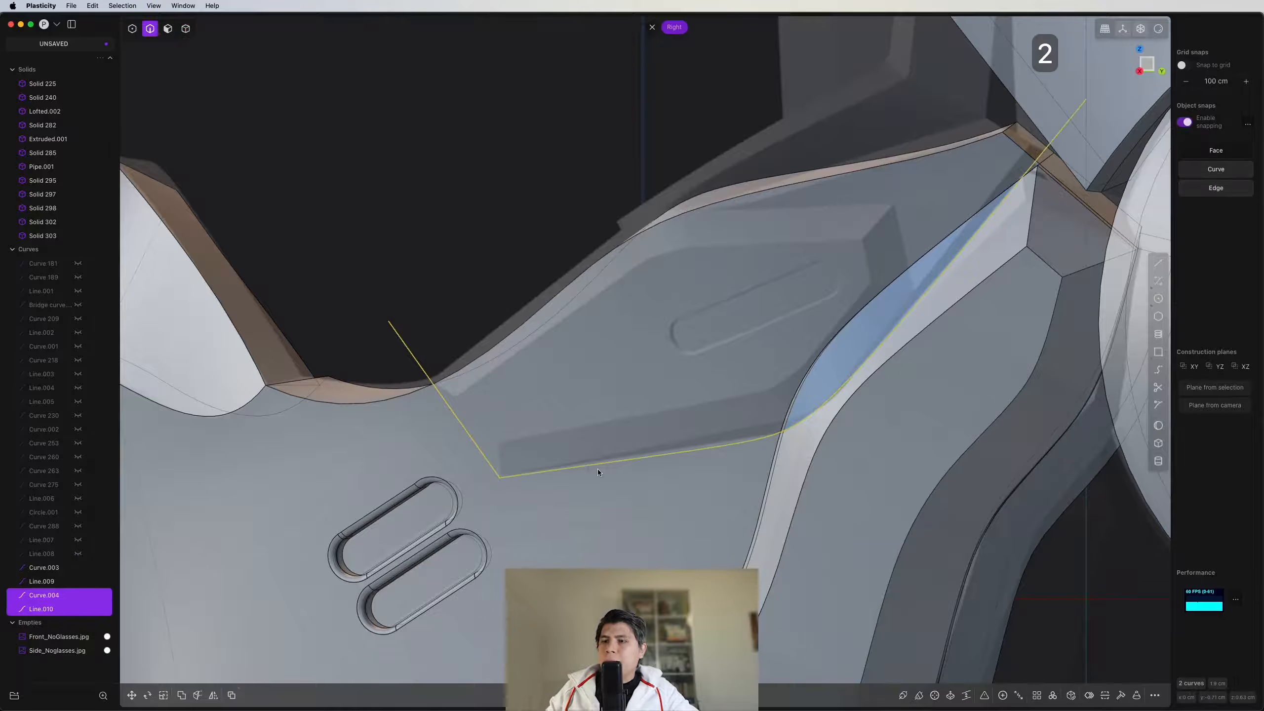
{"action": "key", "text": "shift+i"}
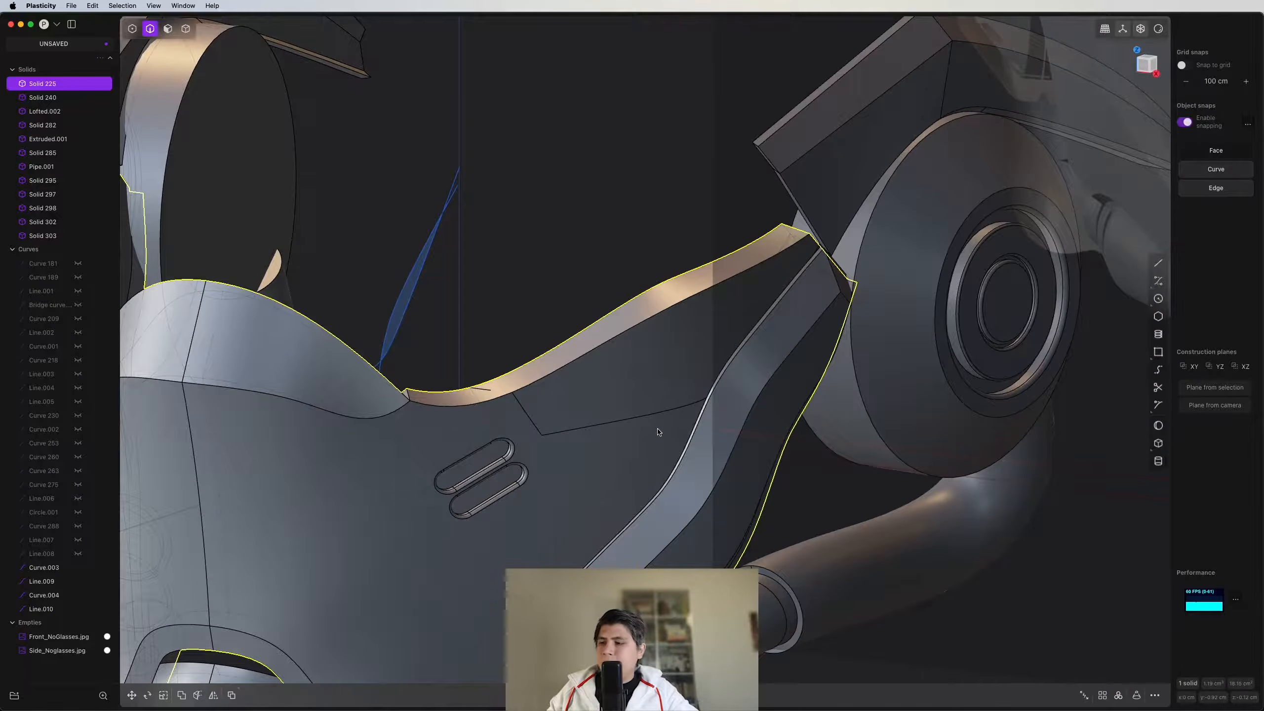
Step: Thicken the imprinted upper cheek faces on both sides of the mask into raised panels
{"action": "key", "text": "3"}
{"action": "left_click", "coordinate": [644, 389]}
{"action": "key", "text": "o"}
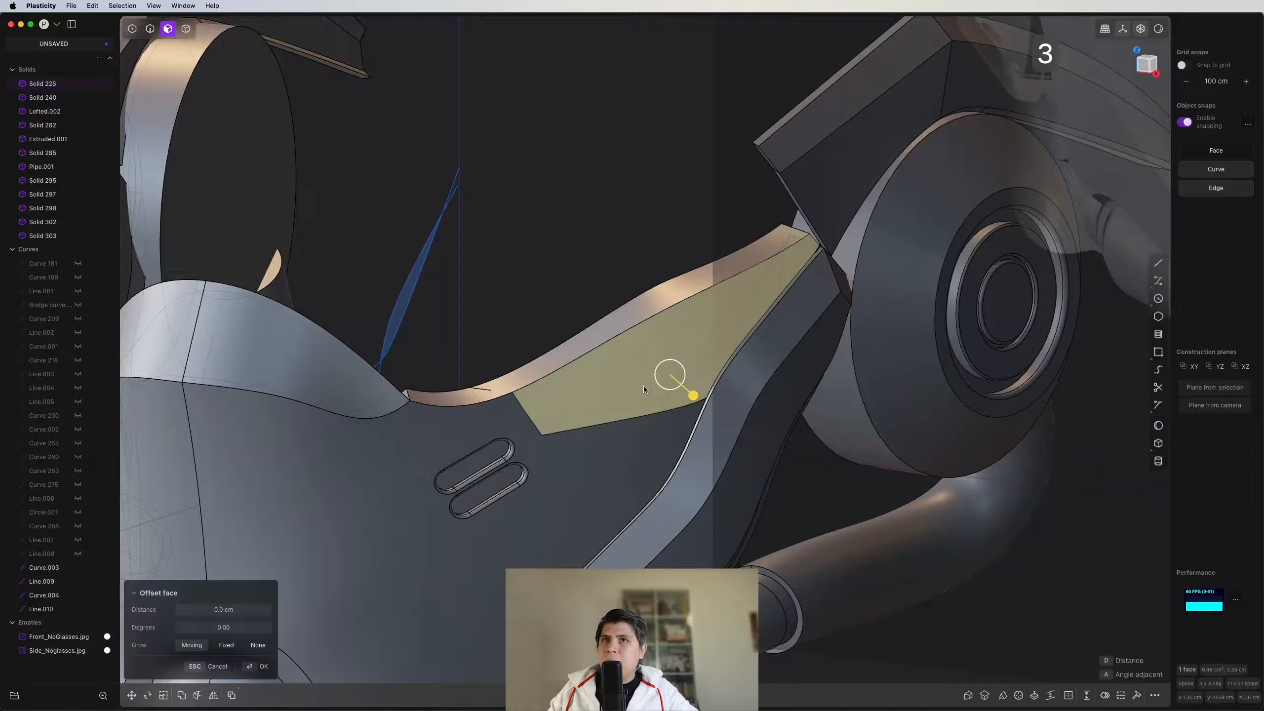
{"action": "middle_click_drag", "start_coordinate": [644, 387], "coordinate": [712, 425]}
{"action": "left_click", "coordinate": [251, 406]}
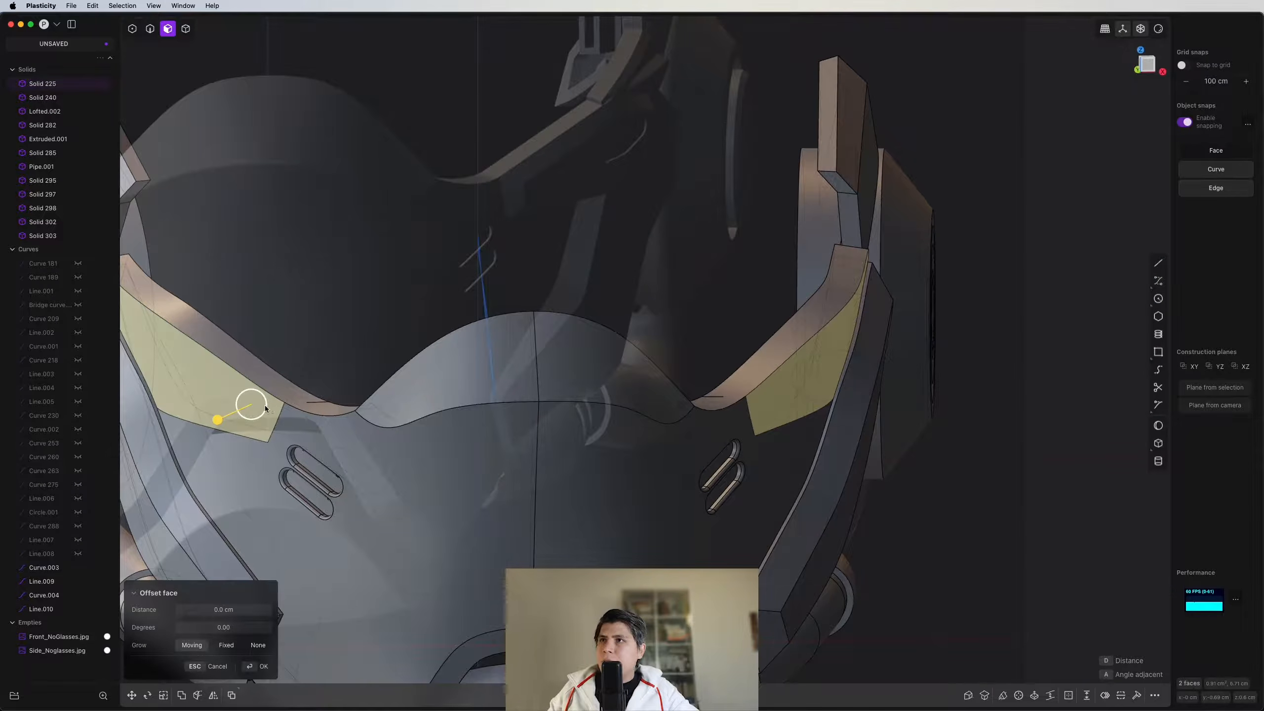
{"action": "type", "text": "fthi"}
{"action": "key", "text": "Return"}
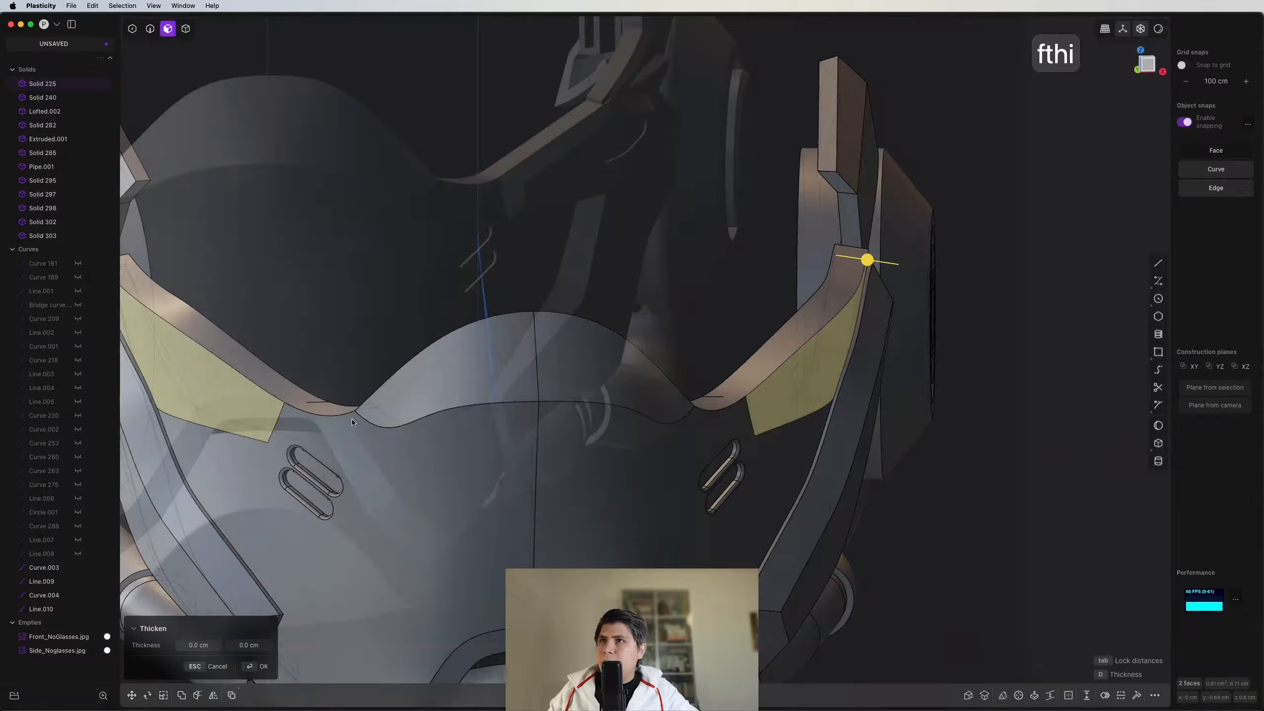
{"action": "middle_click_drag", "start_coordinate": [845, 277], "coordinate": [1096, 204], "text": "shift"}
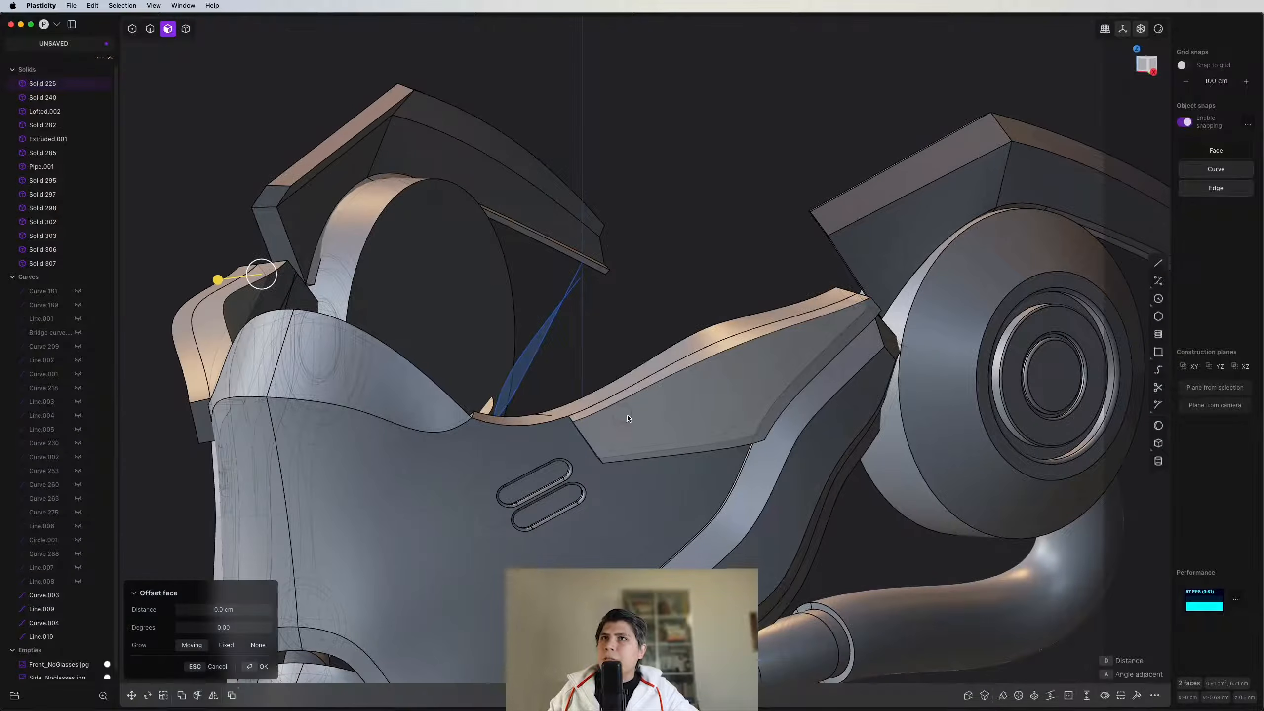
Step: Try a wide chamfer on the outer face edges of one raised upper cheek panel, and undo it
{"action": "scroll", "coordinate": [689, 407], "scroll_direction": "up", "scroll_amount": 3}
{"action": "left_click", "coordinate": [689, 408]}
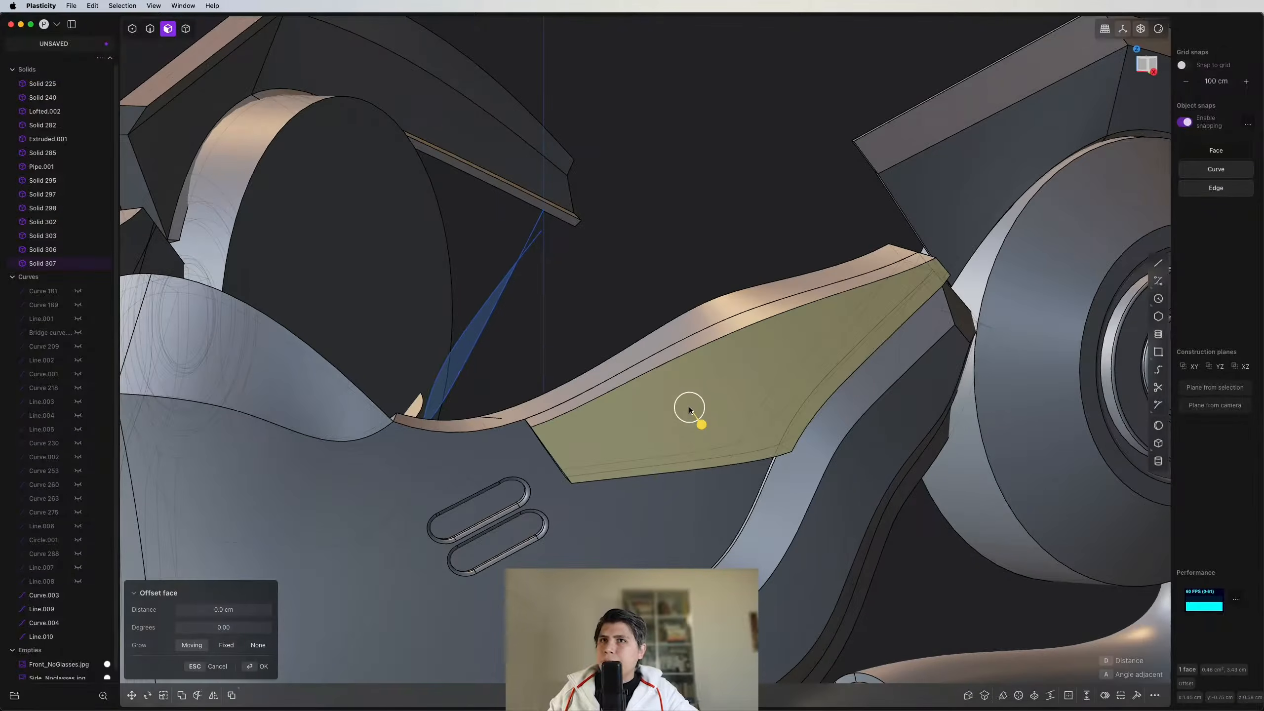
{"action": "key", "text": "ctrl+2"}
{"action": "left_click_drag", "start_coordinate": [837, 363], "coordinate": [828, 357]}
{"action": "middle_click_drag", "start_coordinate": [828, 357], "coordinate": [750, 334]}
{"action": "key", "text": "Return"}
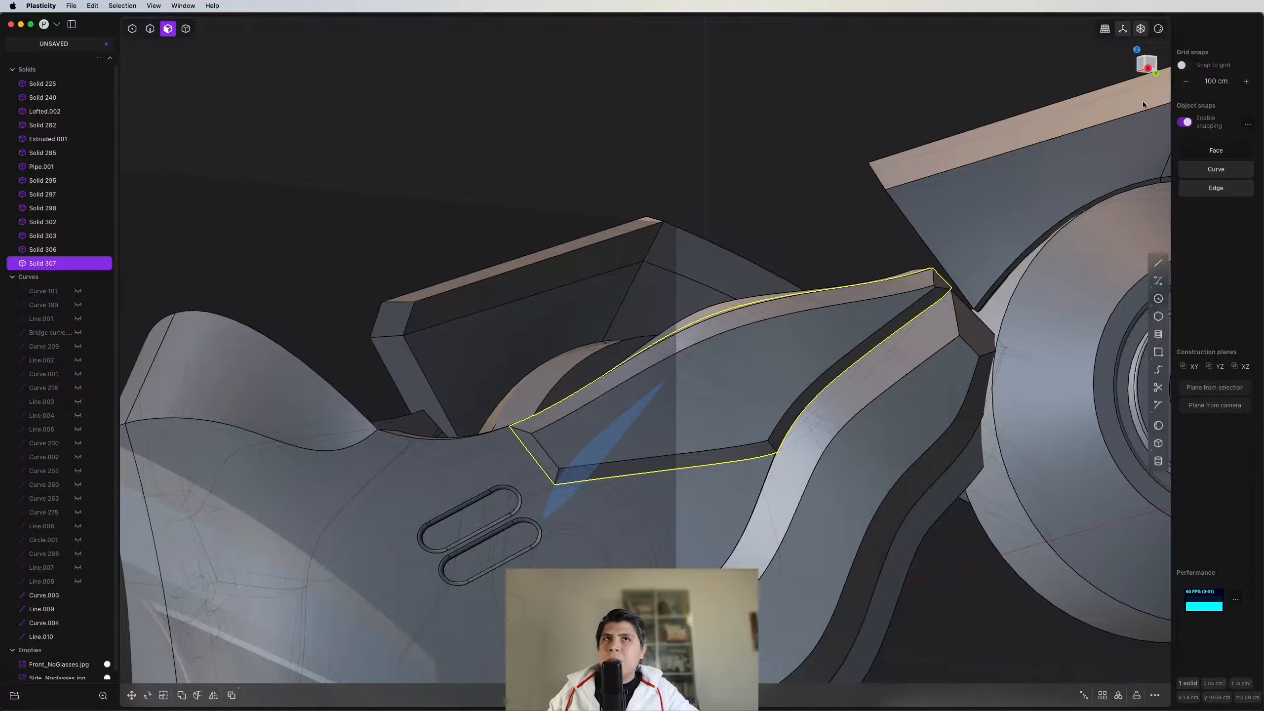
{"action": "left_click", "coordinate": [1150, 64]}
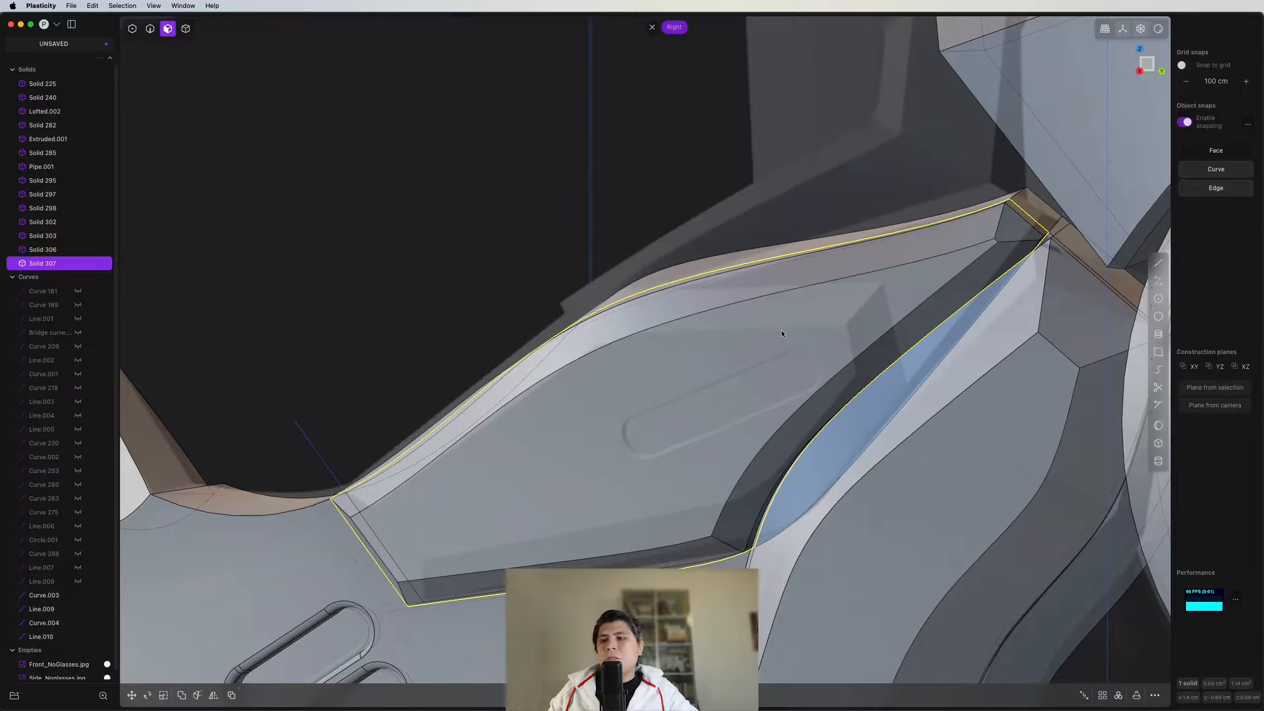
{"action": "key", "text": "super+z"}
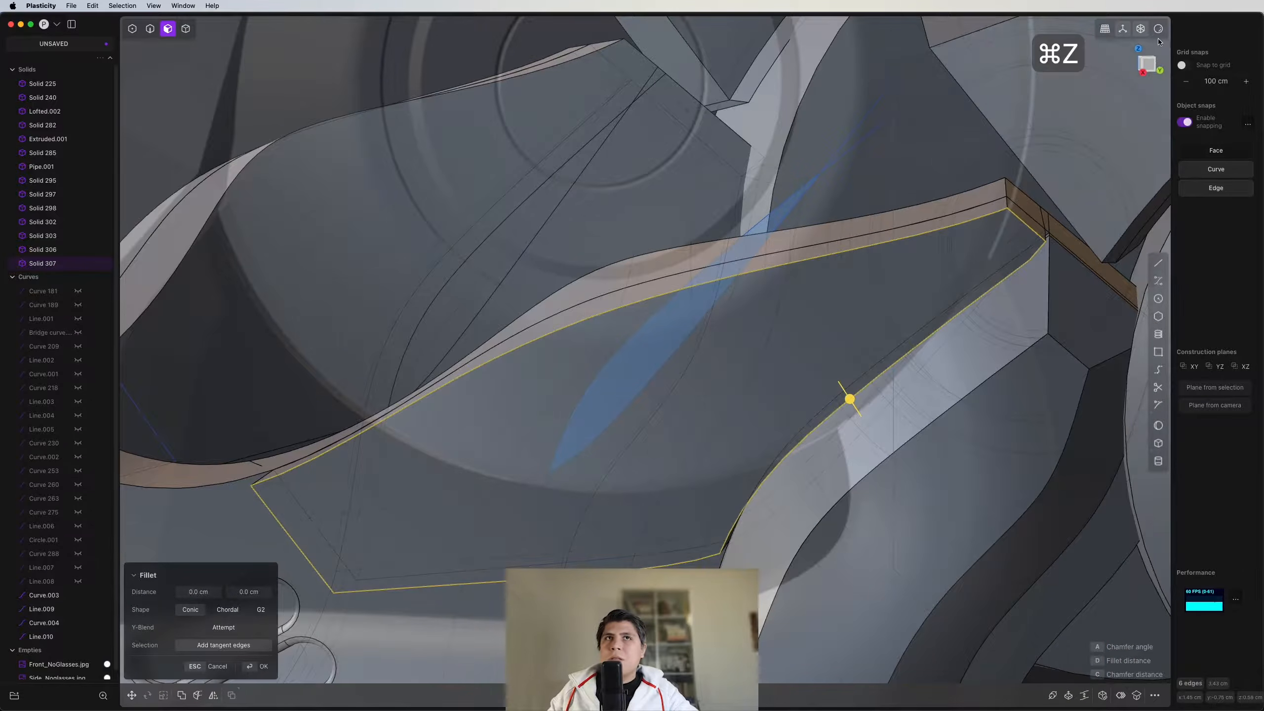
Step: Draw a curve in the right view along the upper edge of the reference's inner cheek panel, starting at the raised panel's front edge
{"action": "left_click", "coordinate": [1145, 68]}
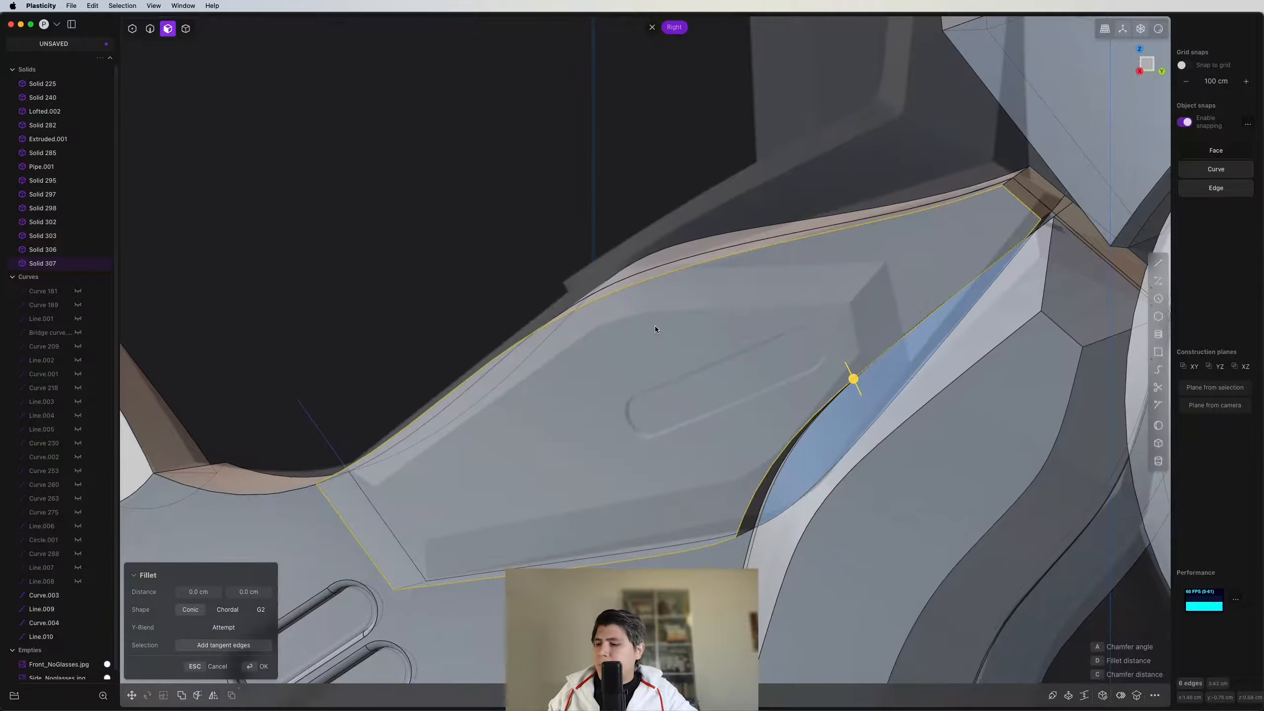
{"action": "key", "text": "ctrl+super+c"}
{"action": "left_click", "coordinate": [337, 513]}
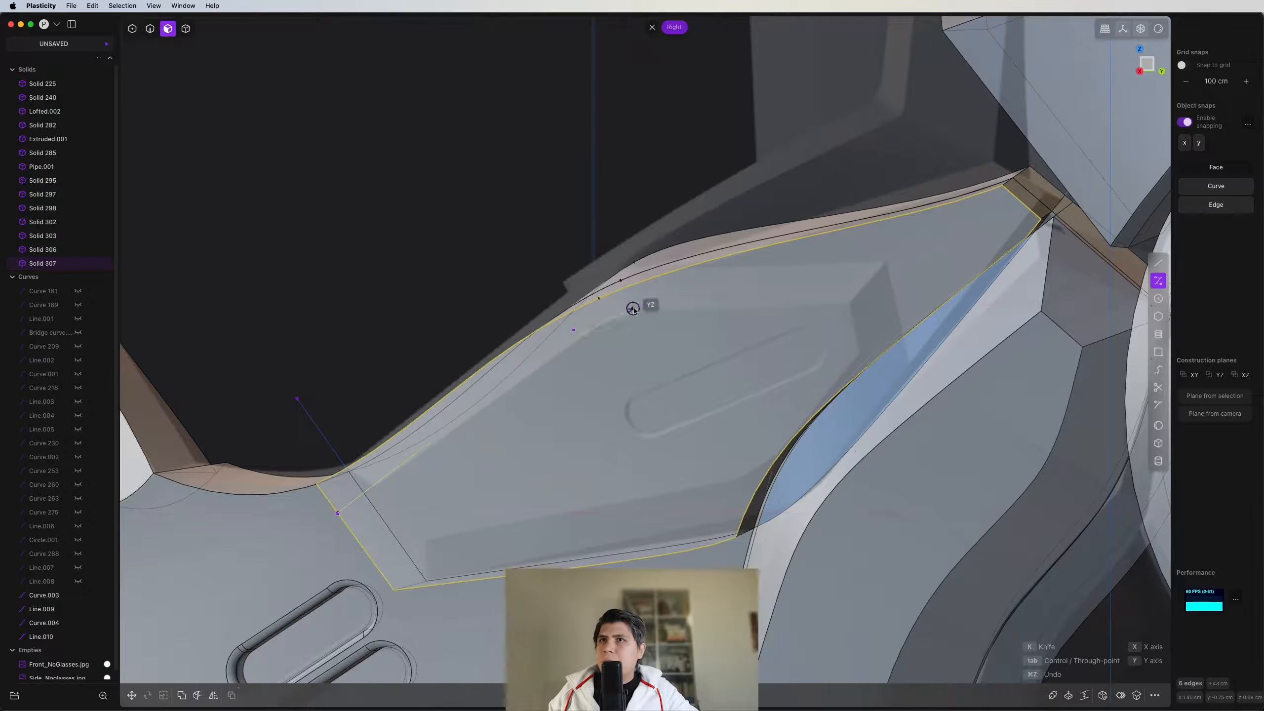
{"action": "key", "text": "ctrl+super+c"}
Step: Isolate the new curve and rebuild it using the number-of-points method
{"action": "key", "text": "shift+a"}
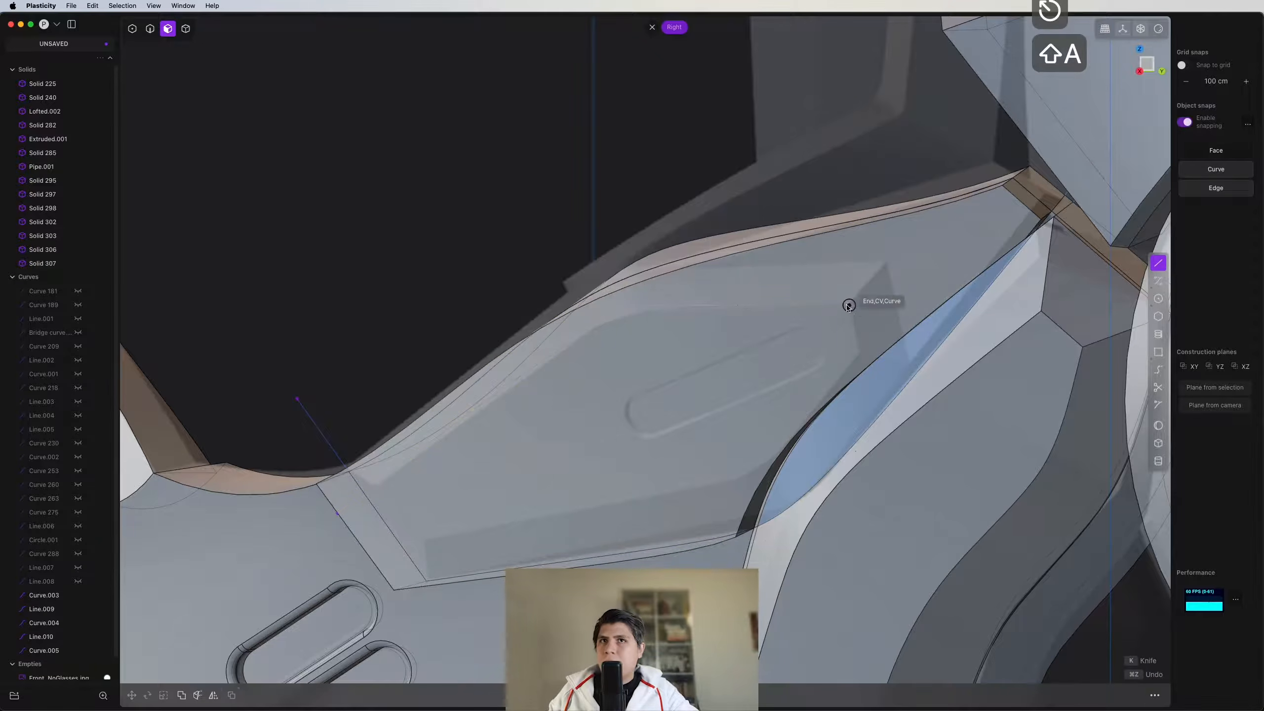
{"action": "key", "text": "2"}
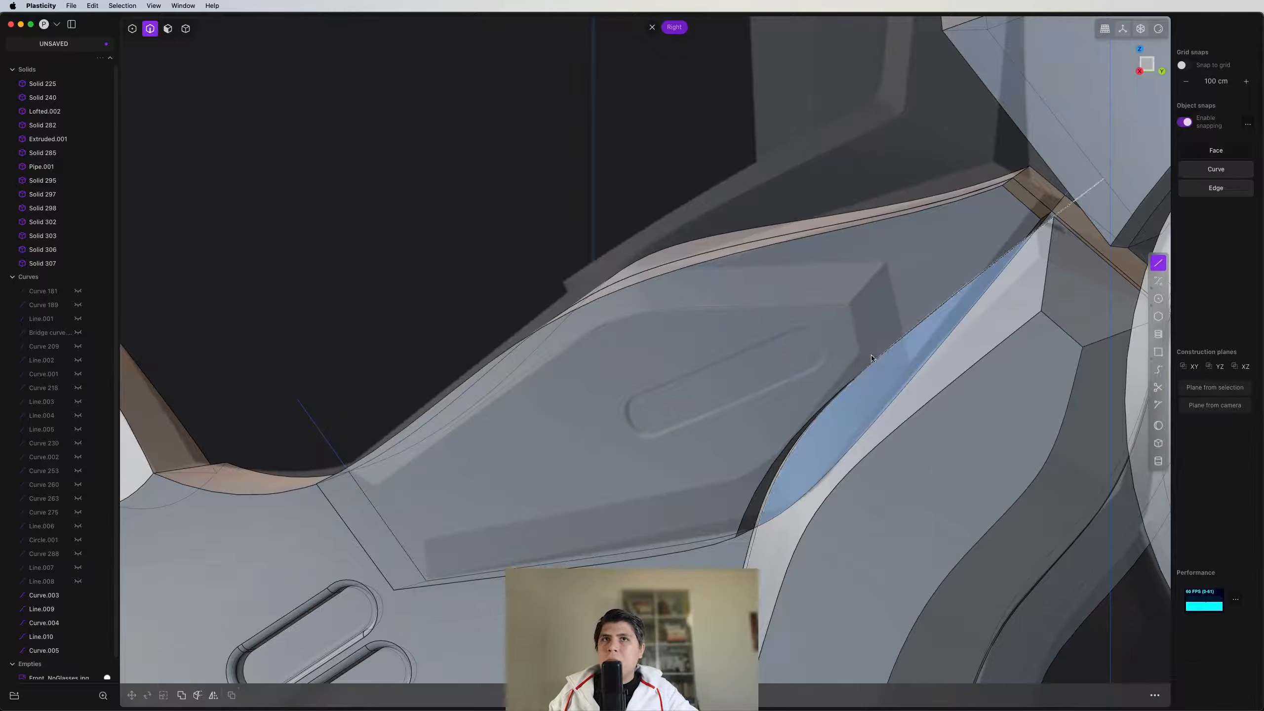
{"action": "left_click", "coordinate": [796, 304]}
{"action": "key", "text": "shift+h"}
{"action": "key", "text": "shift+a"}
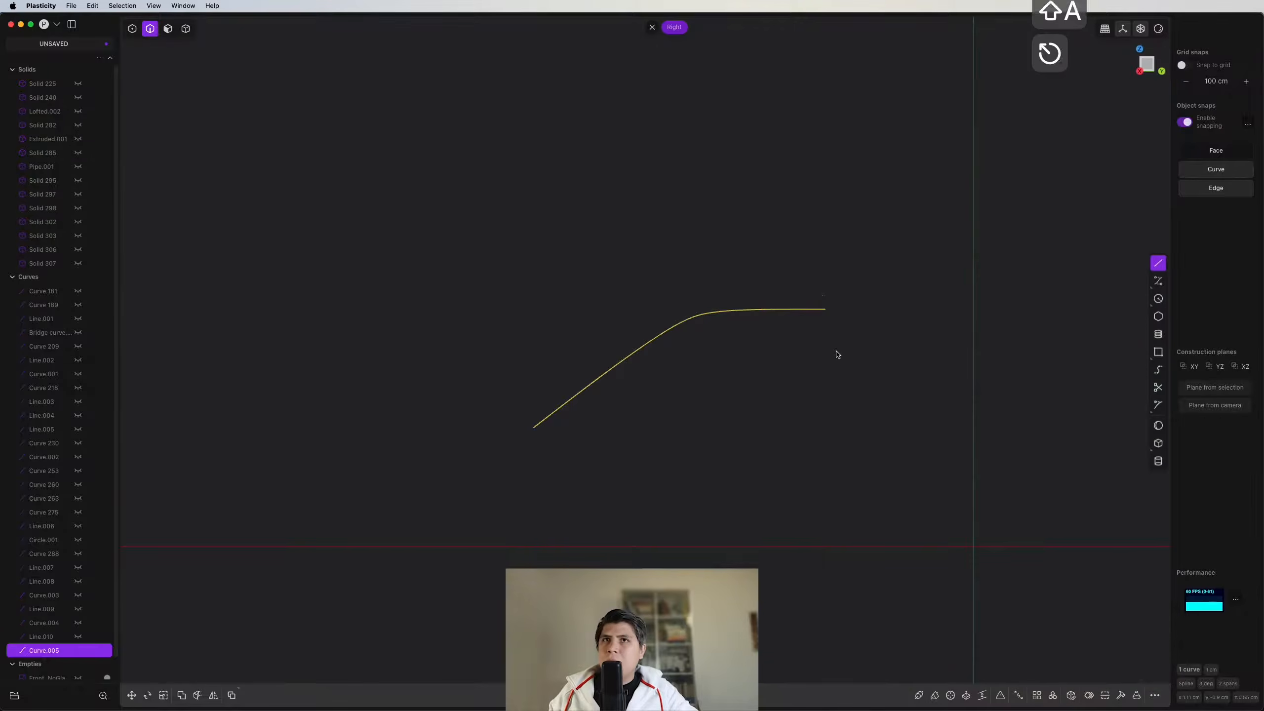
{"action": "left_click", "coordinate": [1120, 696]}
{"action": "left_click", "coordinate": [251, 609]}
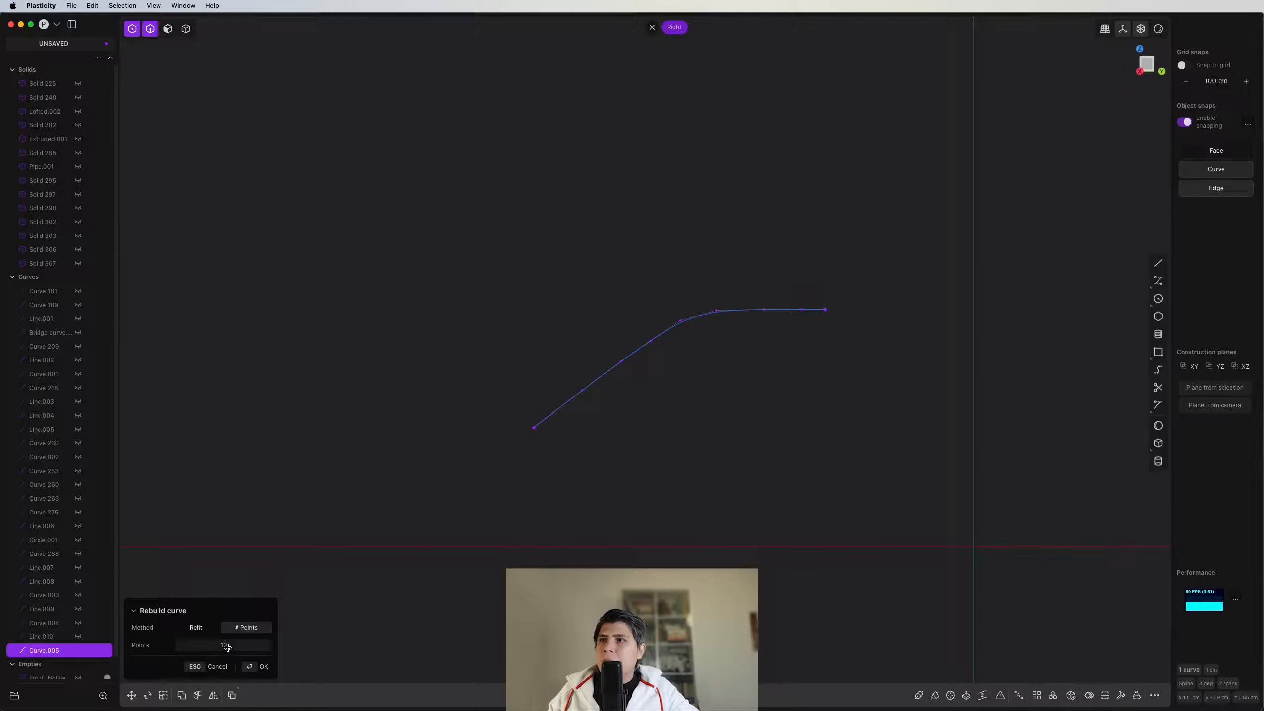
{"action": "key", "text": "Return"}
Step: Draw a short line down from the rebuilt curve's rear end, and continue with a curve to the raised panel's lower rear corner
{"action": "scroll", "coordinate": [776, 388], "scroll_direction": "up", "scroll_amount": 3}
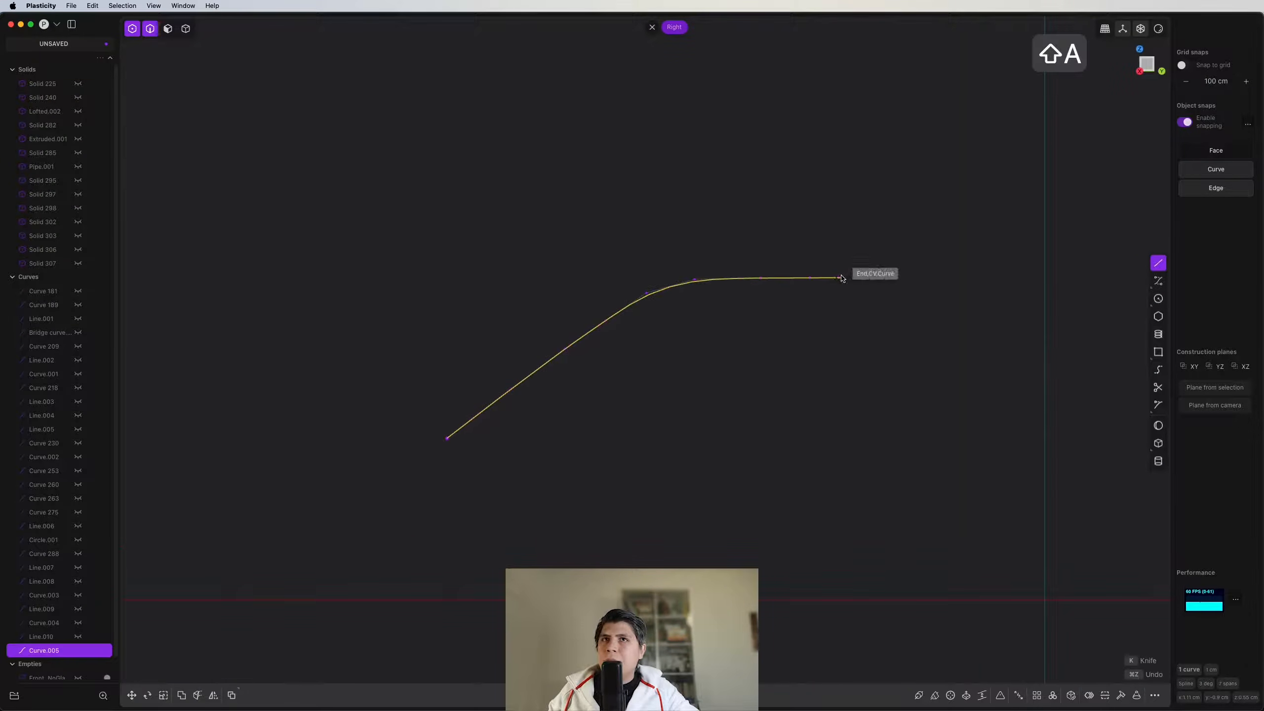
{"action": "left_click", "coordinate": [841, 278]}
{"action": "left_click", "coordinate": [858, 346]}
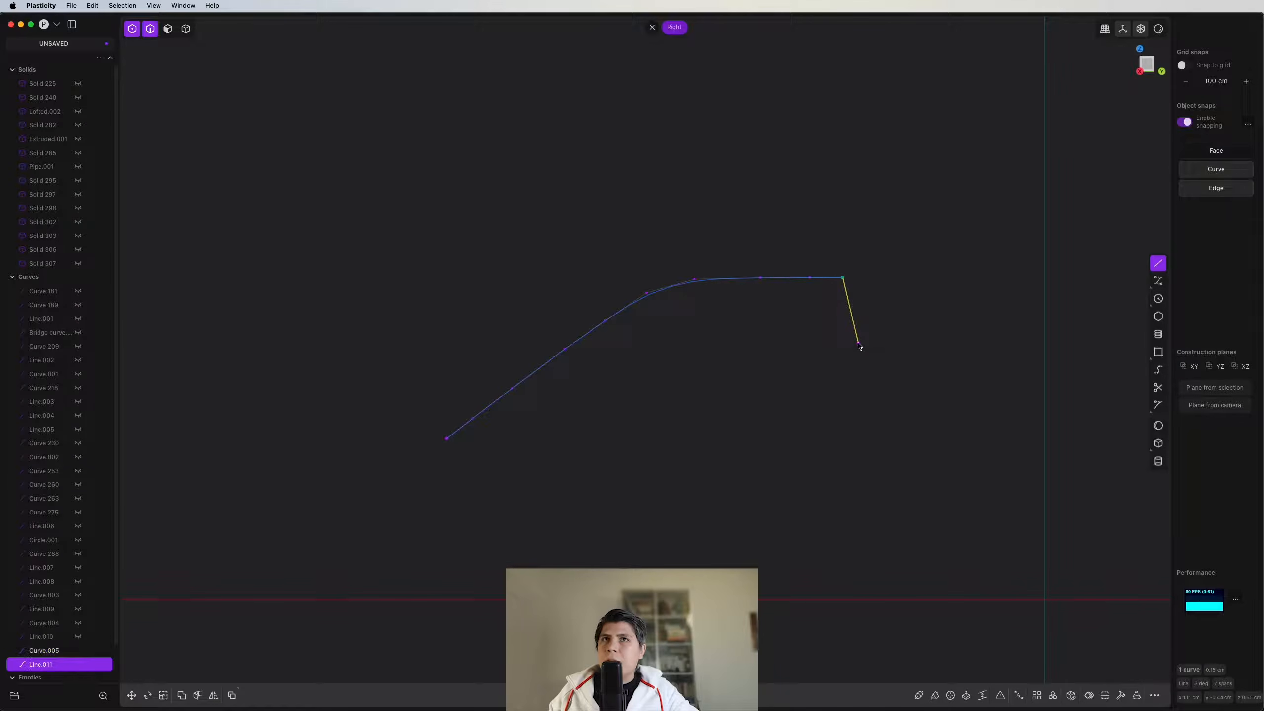
{"action": "key", "text": "1"}
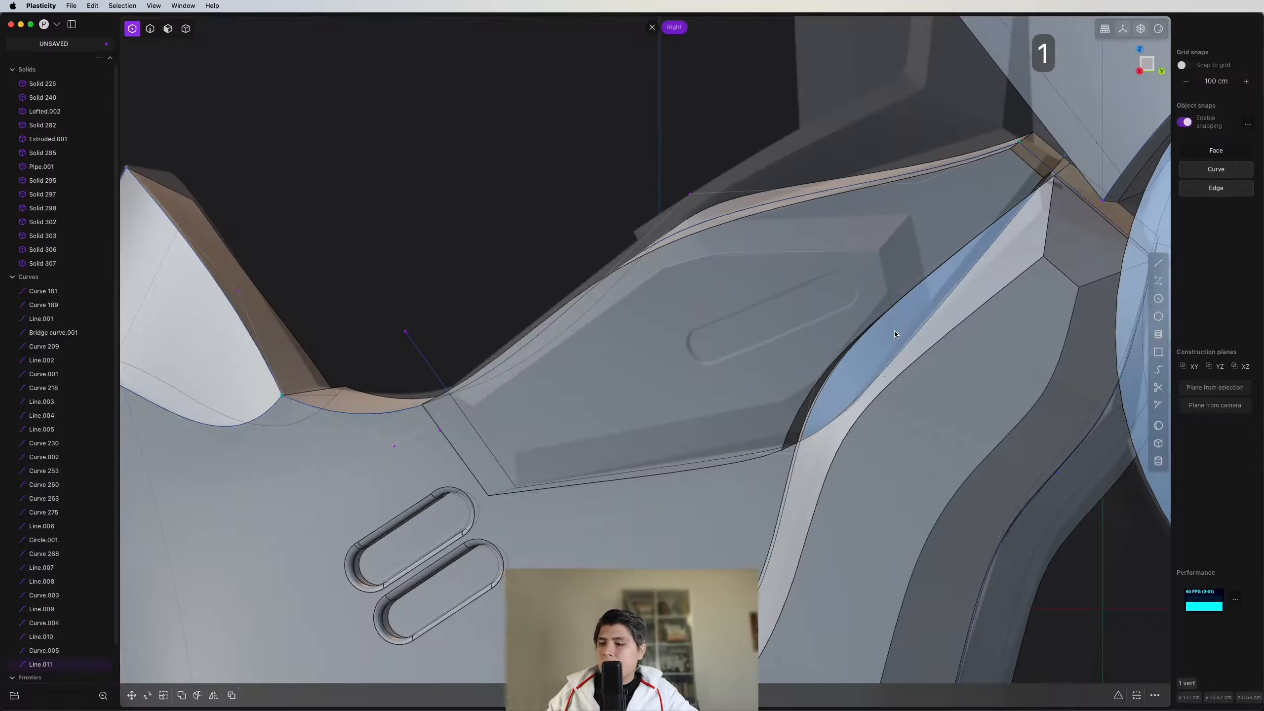
{"action": "key", "text": "ctrl+super+c"}
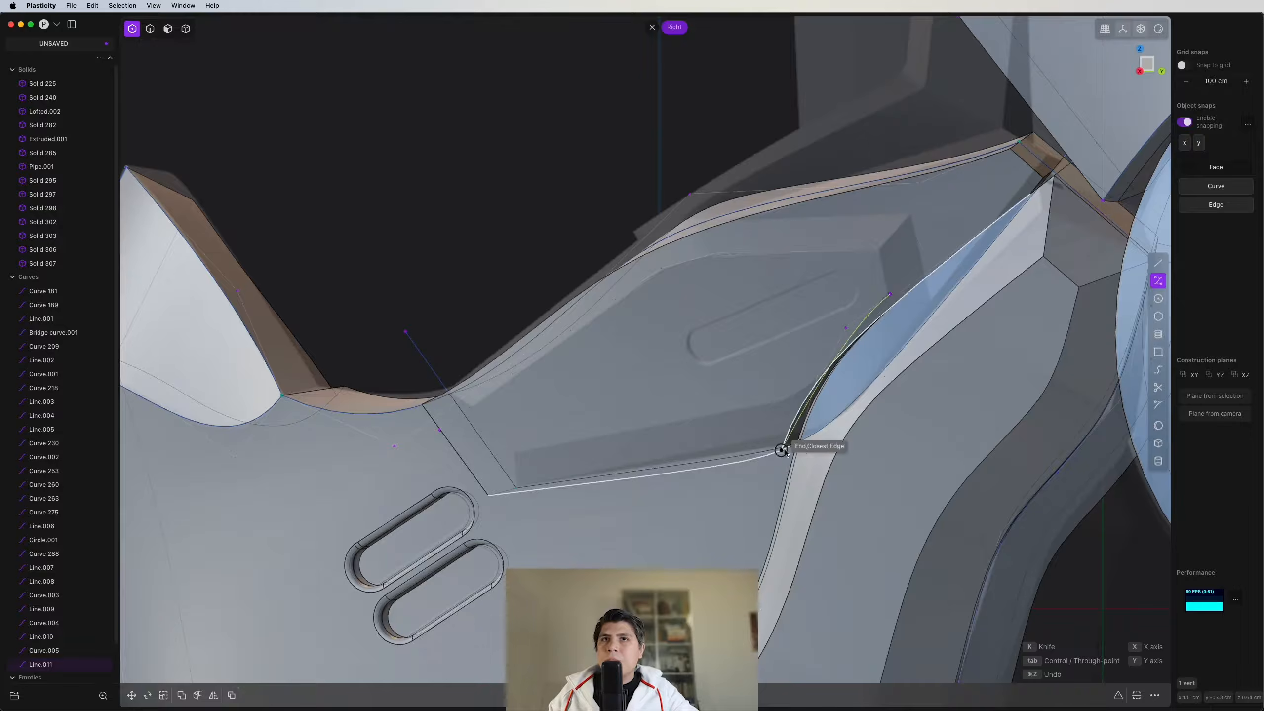
{"action": "left_click", "coordinate": [781, 451]}
Step: Imprint the upper curve, short line and rear curve onto the raised upper cheek panel
{"action": "key", "text": "2"}
{"action": "left_click_drag", "start_coordinate": [889, 274], "coordinate": [868, 248], "text": "shift"}
{"action": "key", "text": "shift+i"}
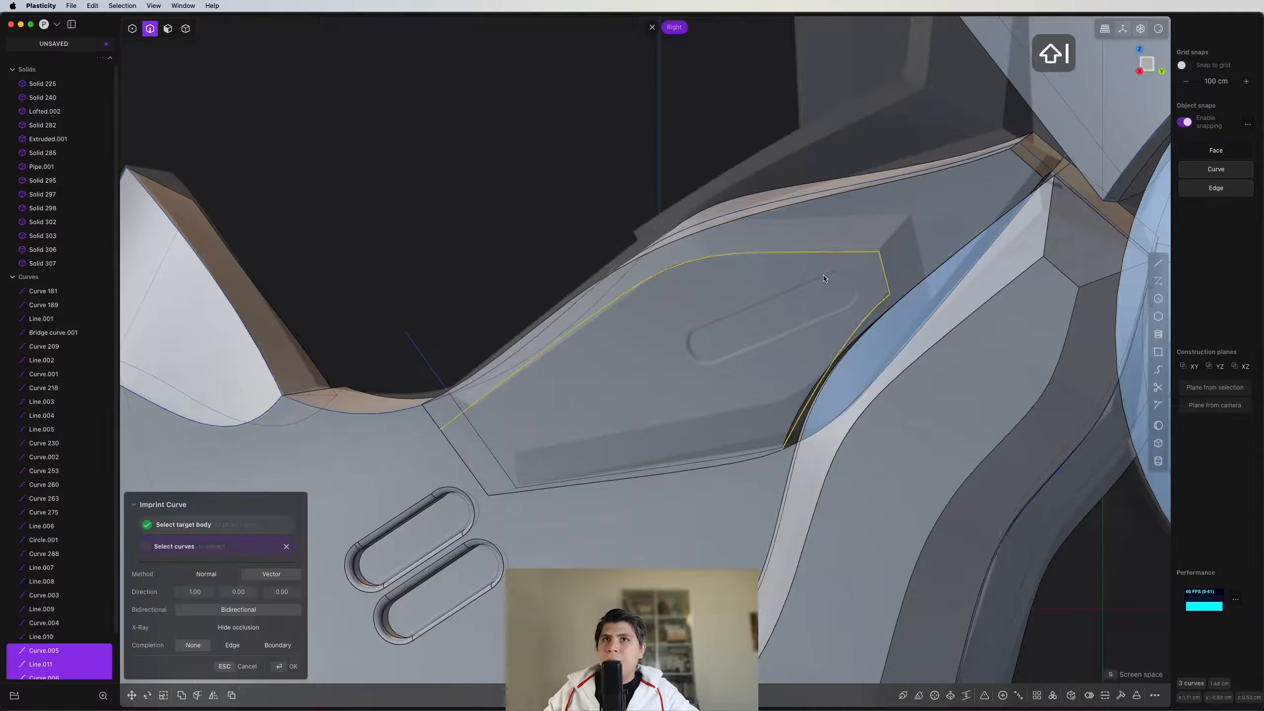
{"action": "left_click", "coordinate": [826, 278]}
{"action": "right_click", "coordinate": [826, 278]}
Step: Thicken the imprinted inner face into a second panel raised above the upper cheek panel
{"action": "middle_click_drag", "start_coordinate": [826, 278], "coordinate": [744, 345]}
{"action": "left_click", "coordinate": [707, 358]}
{"action": "type", "text": "o"}
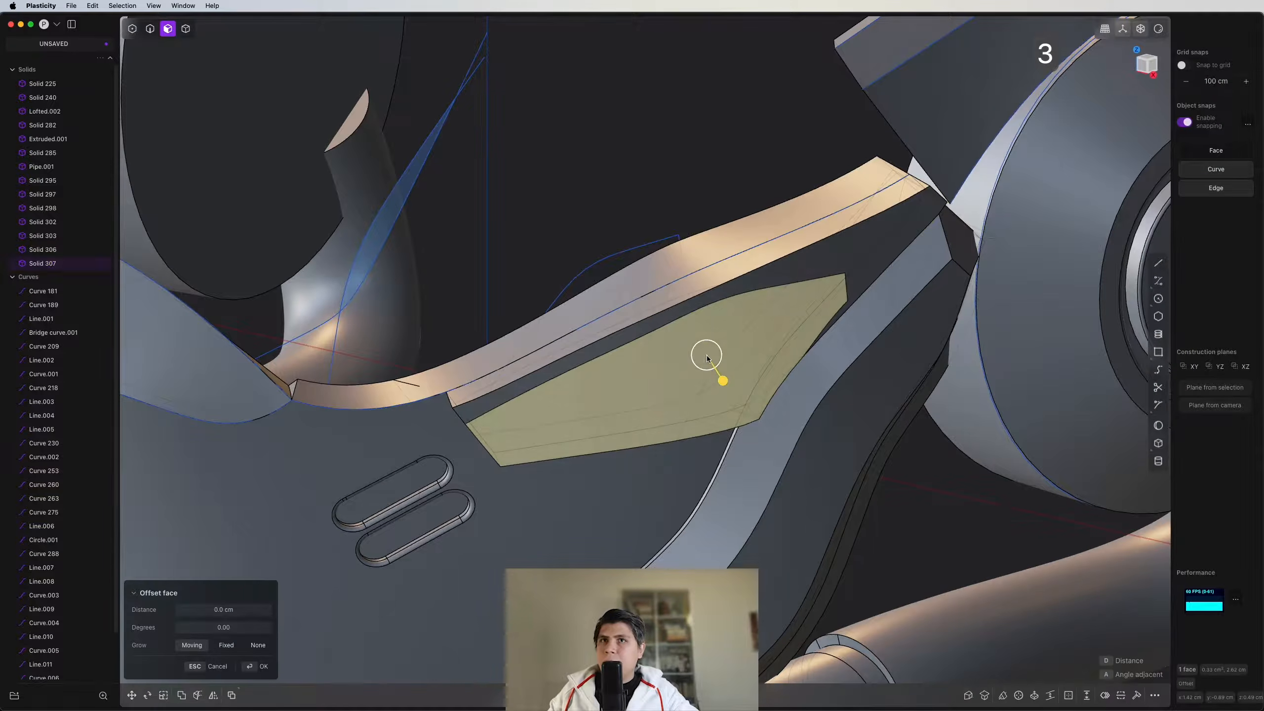
{"action": "type", "text": "fthi"}
{"action": "key", "text": "Return"}
{"action": "middle_click_drag", "start_coordinate": [710, 357], "coordinate": [814, 333]}
{"action": "right_click", "coordinate": [767, 299]}
Step: Offset the exposed outer face of the underlying cheek panel slightly inward
{"action": "left_click", "coordinate": [804, 282]}
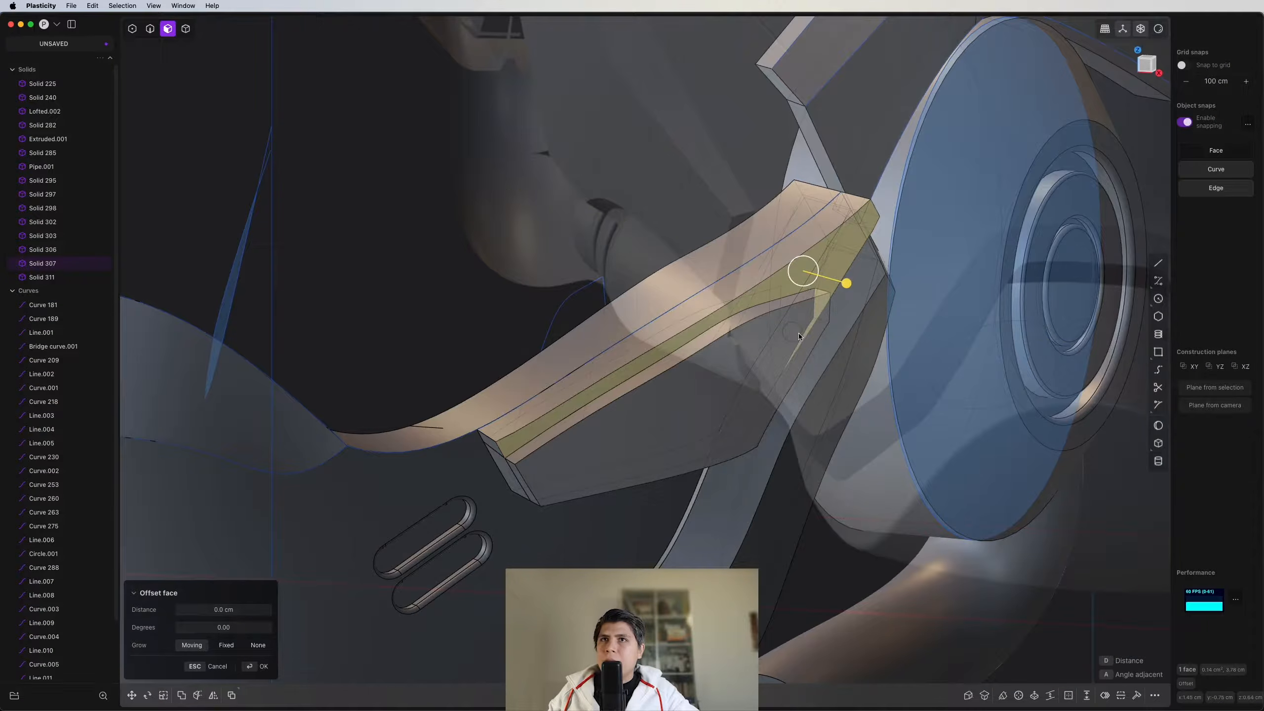
{"action": "left_click_drag", "start_coordinate": [844, 283], "coordinate": [835, 282]}
{"action": "right_click", "coordinate": [835, 282]}
{"action": "middle_click_drag", "start_coordinate": [835, 283], "coordinate": [738, 304]}
Step: Chamfer all outer face edges of the inner raised panel by about 0.055 cm
{"action": "key", "text": "2"}
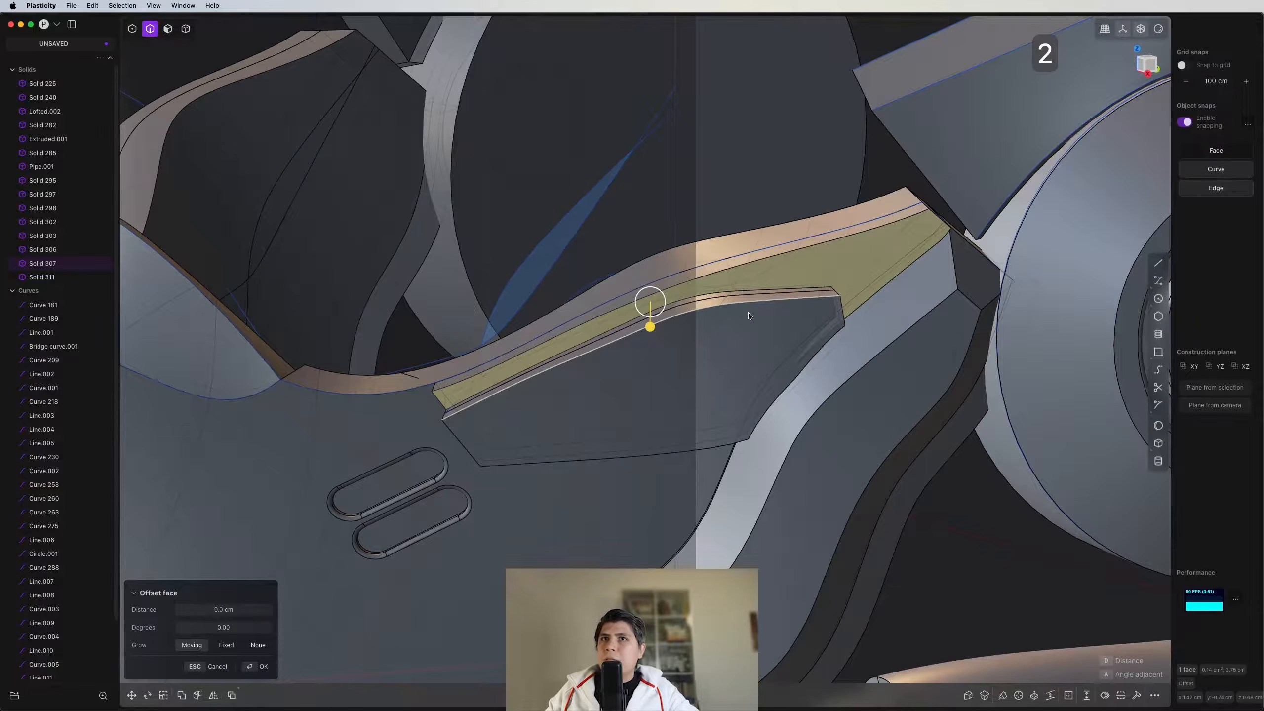
{"action": "key", "text": "3"}
{"action": "left_click", "coordinate": [737, 345]}
{"action": "key", "text": "ctrl+3"}
{"action": "mouse_move", "coordinate": [738, 348]}
{"action": "middle_mouse_down"}
{"action": "mouse_move", "coordinate": [734, 364]}
{"action": "mouse_move", "coordinate": [724, 355]}
{"action": "middle_mouse_up"}
{"action": "scroll", "coordinate": [724, 355], "scroll_direction": "up", "scroll_amount": 3}
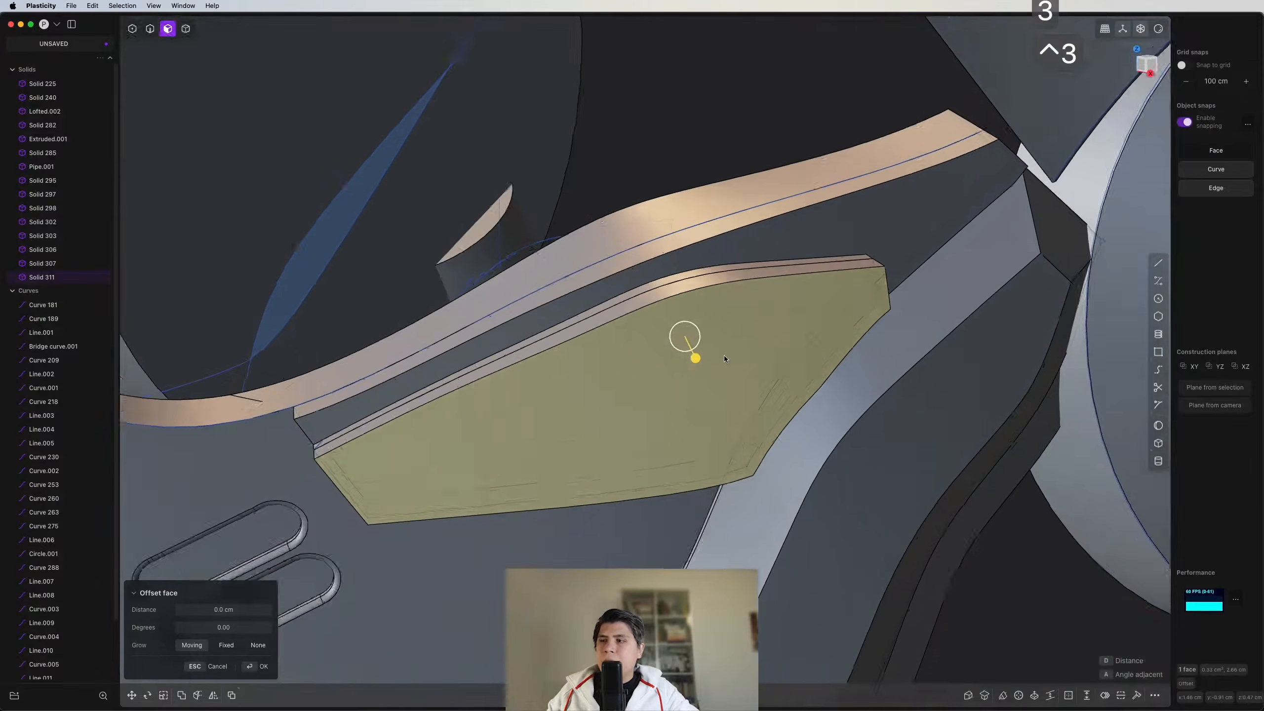
{"action": "key", "text": "ctrl+2"}
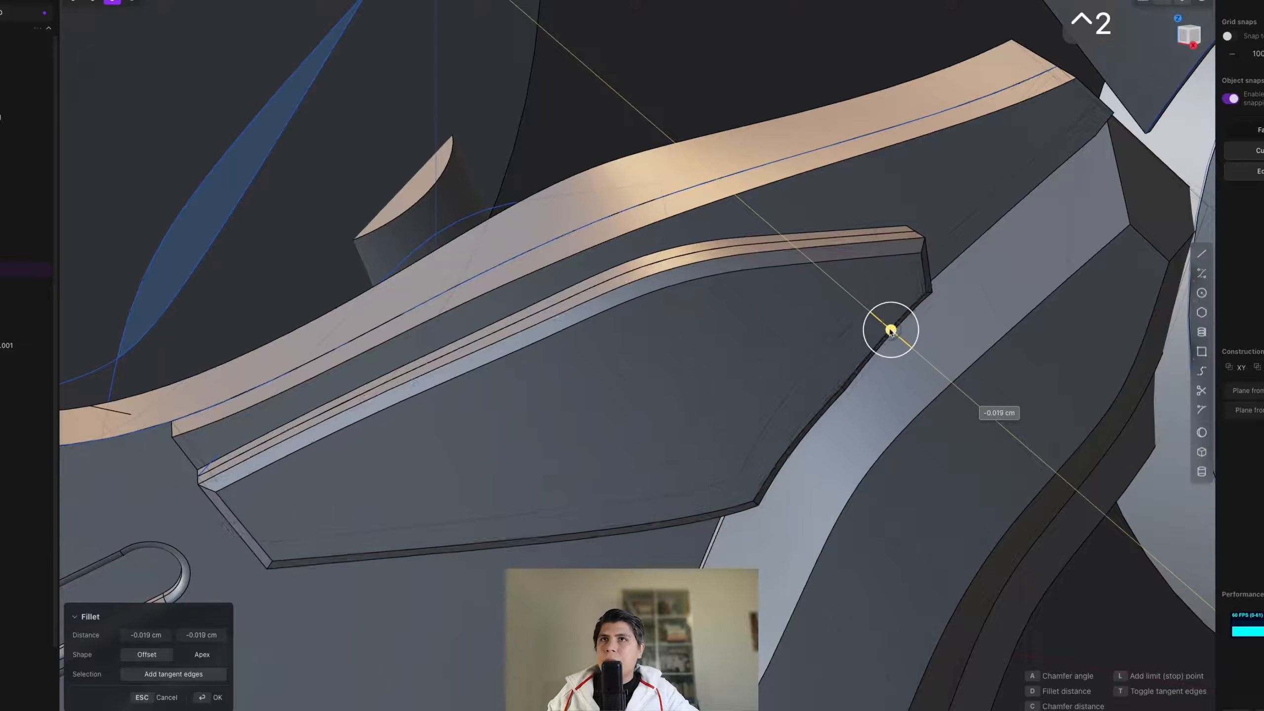
{"action": "left_click_drag", "start_coordinate": [891, 333], "coordinate": [869, 324]}
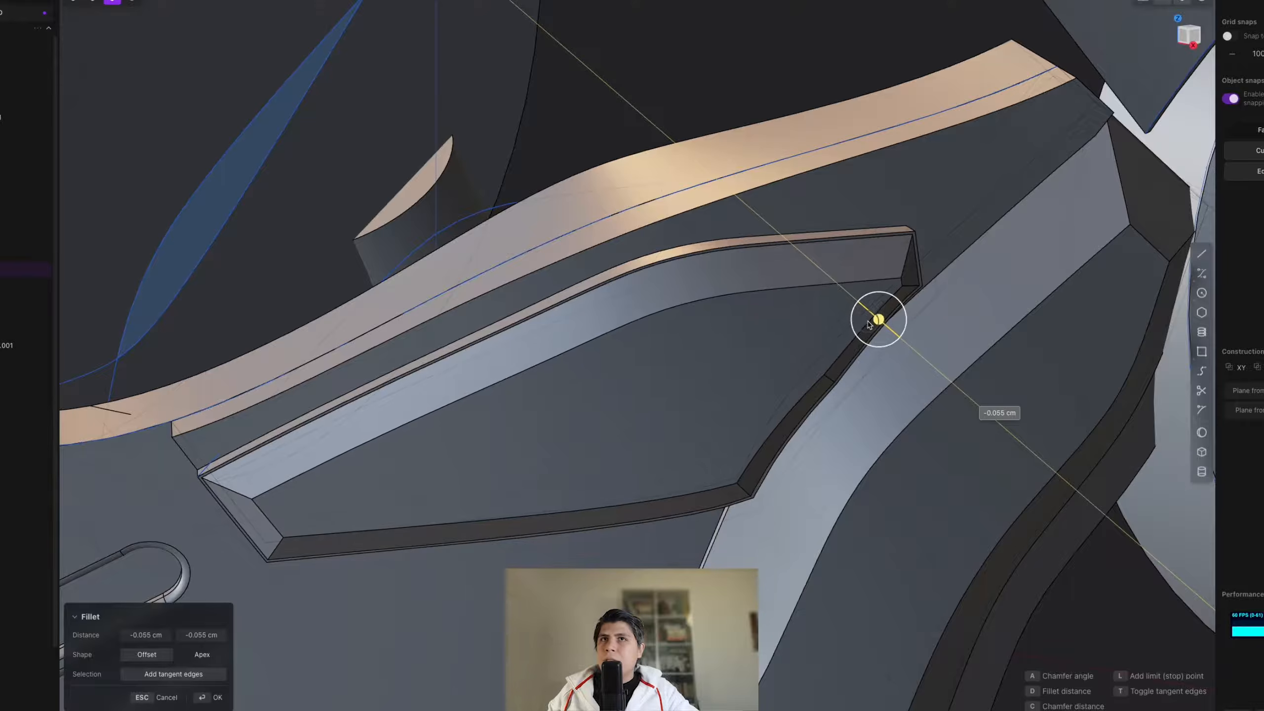
Step: Chamfer the outer perimeter edges of the underlying cheek panel, leaving out the edges bordering the inner panel
{"action": "key", "text": "ctrl+2"}
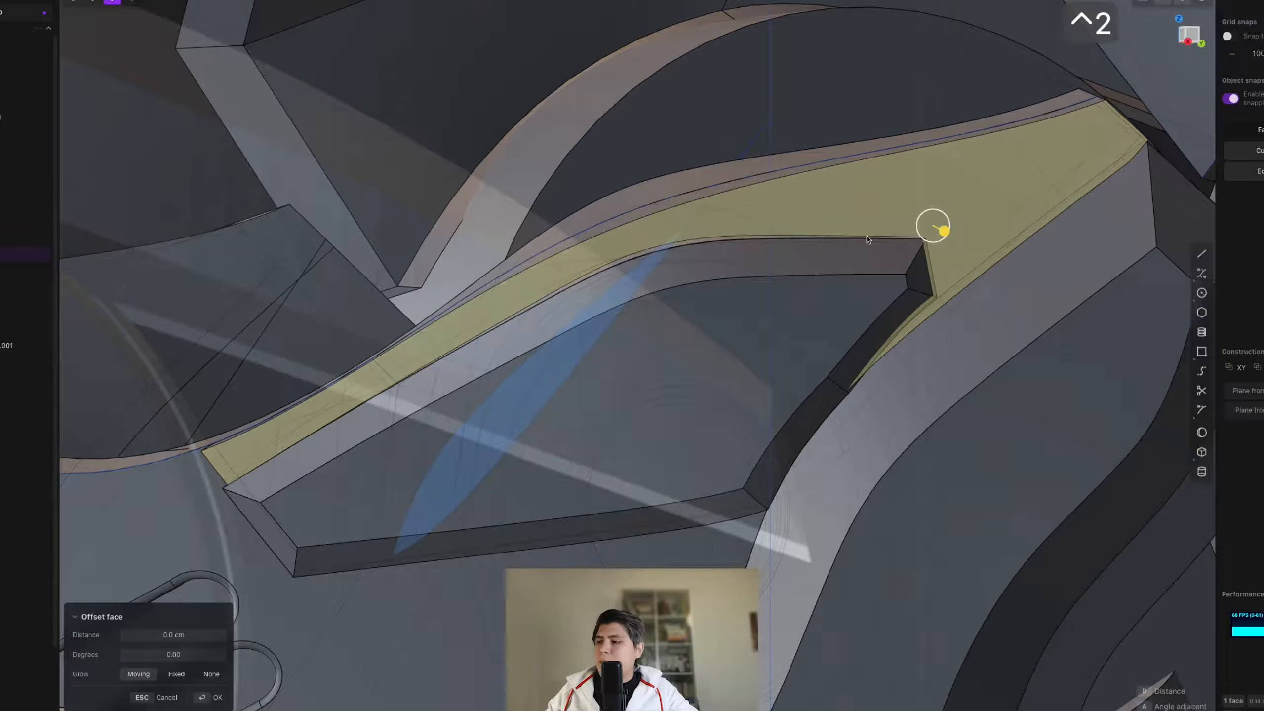
{"action": "key", "text": "ctrl+2"}
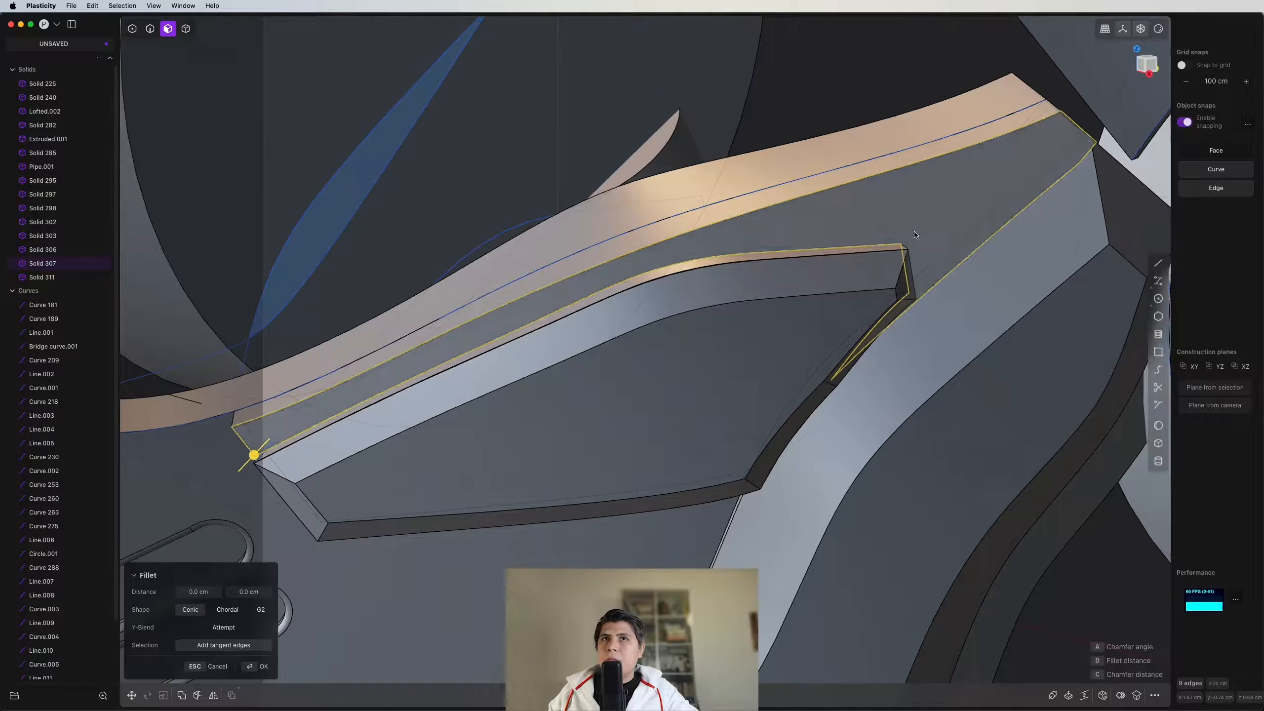
{"action": "key", "text": "2"}
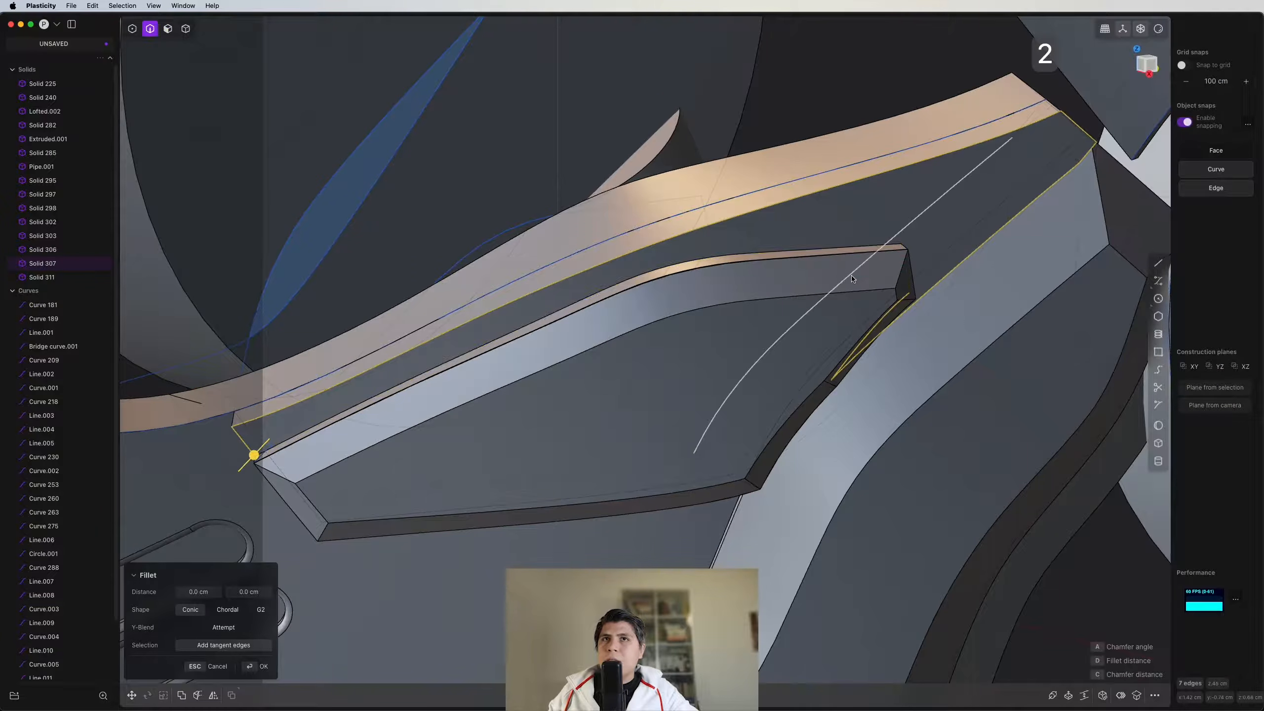
{"action": "scroll", "coordinate": [851, 279], "scroll_direction": "up", "scroll_amount": 2}
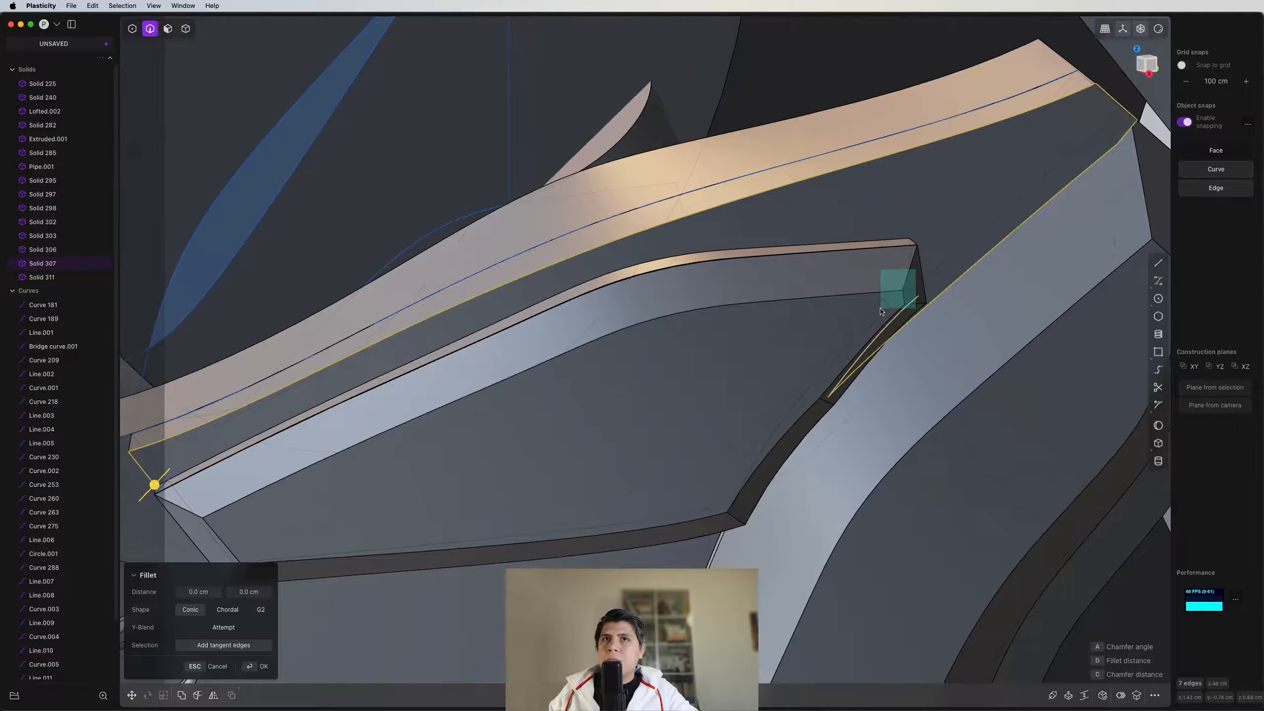
{"action": "middle_click_drag", "start_coordinate": [697, 351], "coordinate": [1020, 423]}
{"action": "key", "text": "c"}
{"action": "key", "text": "Return"}
Step: Delete the unbevelled upper cheek panel on the opposite side of the mask
{"action": "scroll", "coordinate": [464, 401], "scroll_direction": "down", "scroll_amount": 6}
{"action": "scroll", "coordinate": [468, 400], "scroll_direction": "down", "scroll_amount": 6}
{"action": "key", "text": "4"}
{"action": "left_click", "coordinate": [880, 417]}
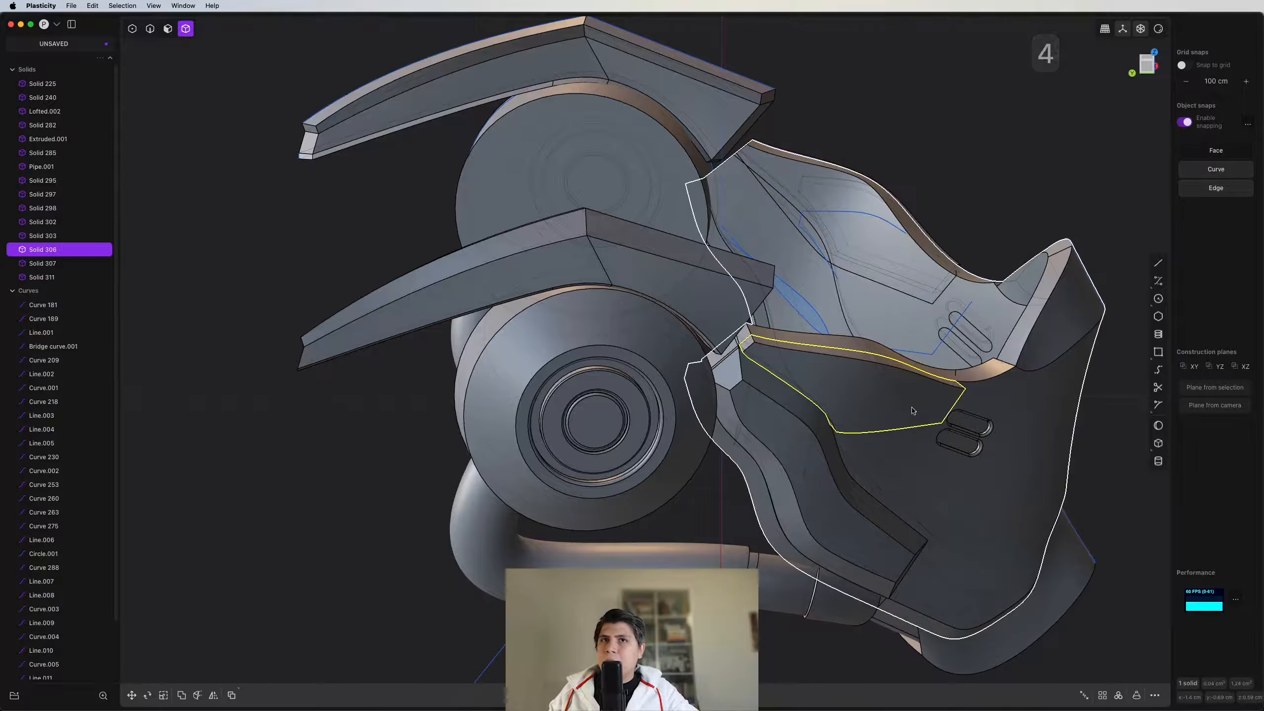
{"action": "middle_click_drag", "start_coordinate": [912, 410], "coordinate": [597, 403]}
{"action": "key", "text": "x"}
Step: Mirror the bevelled upper cheek panel and its inner raised panel across the X axis
{"action": "middle_click_drag", "start_coordinate": [807, 358], "coordinate": [667, 353]}
{"action": "middle_click_drag", "start_coordinate": [667, 354], "coordinate": [603, 371], "text": "shift"}
{"action": "scroll", "coordinate": [602, 371], "scroll_direction": "up", "scroll_amount": 4}
{"action": "left_click", "coordinate": [811, 384]}
{"action": "left_click", "coordinate": [895, 293], "text": "shift"}
{"action": "key", "text": "alt+x"}
{"action": "key", "text": "x"}
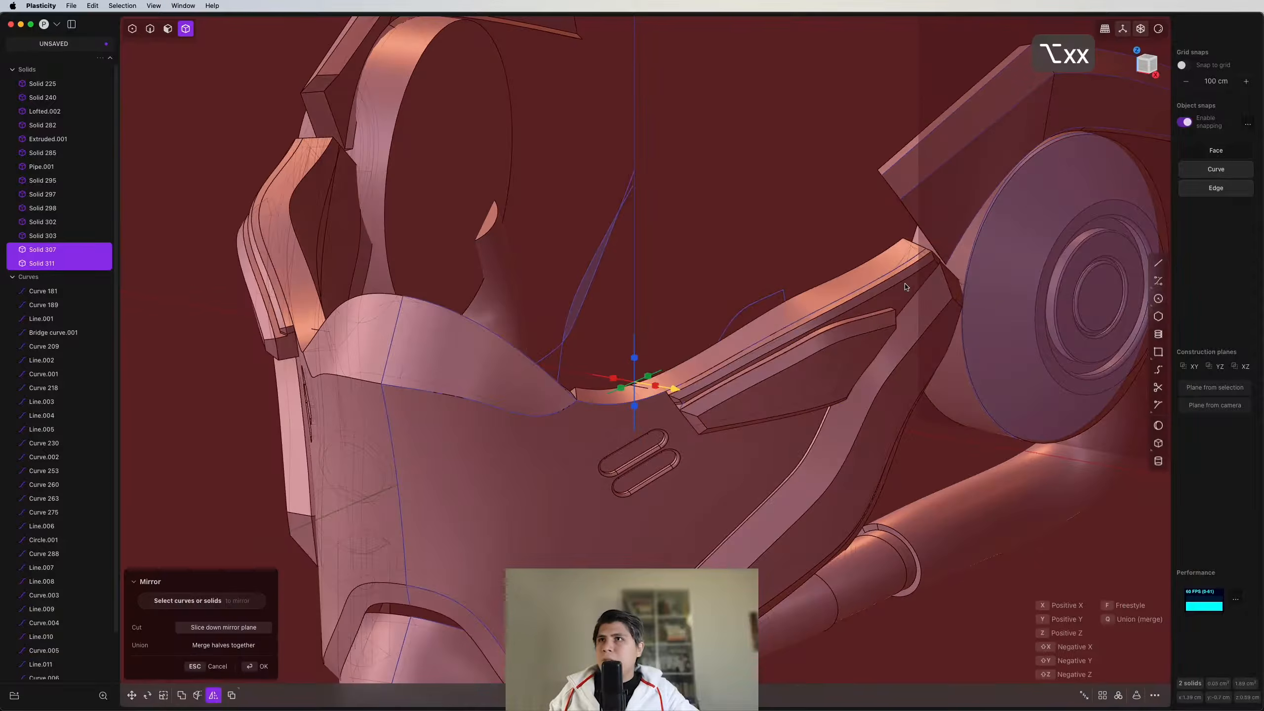
{"action": "right_click", "coordinate": [906, 287]}
Step: Draw a circle in the right view at the front end of the reference's slot and duplicate it to the slot's rear end
{"action": "mouse_move", "coordinate": [906, 287]}
{"action": "middle_mouse_down", "text": "shift"}
{"action": "mouse_move", "coordinate": [973, 304]}
{"action": "mouse_move", "coordinate": [1110, 303]}
{"action": "mouse_move", "coordinate": [910, 299]}
{"action": "middle_mouse_up", "text": "shift"}
{"action": "scroll", "coordinate": [973, 304], "scroll_direction": "down", "scroll_amount": 4}
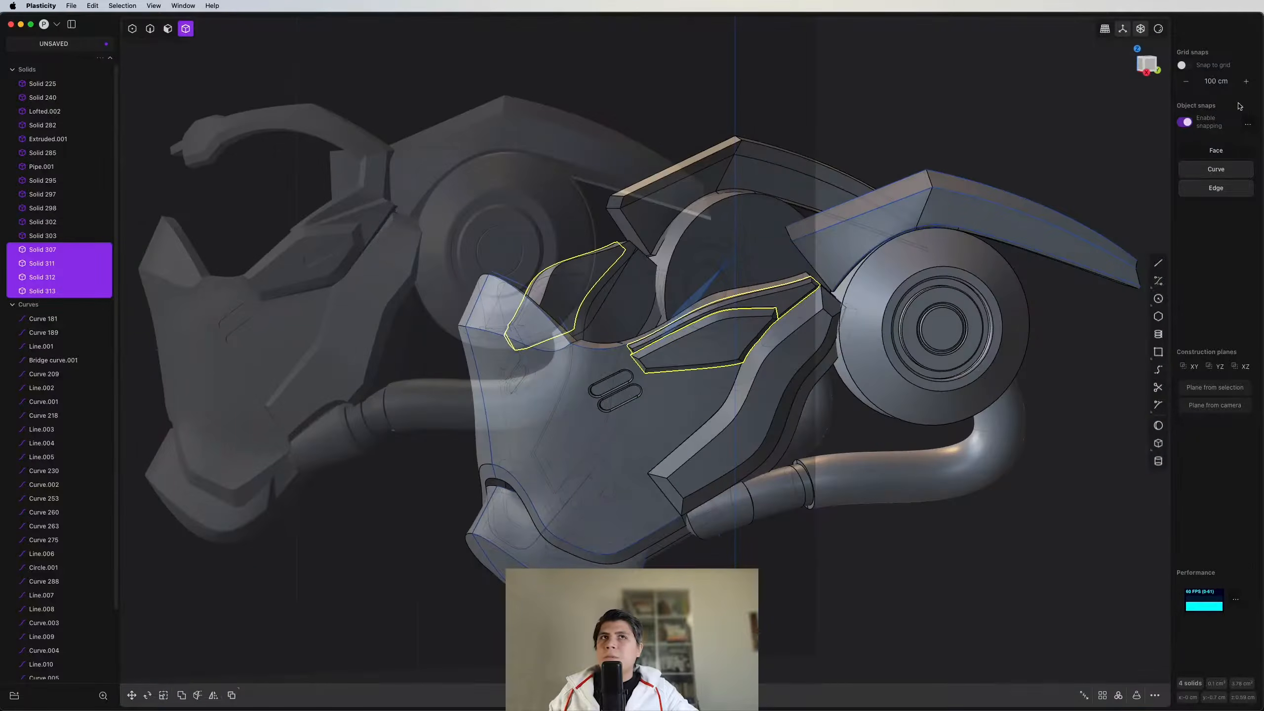
{"action": "left_click", "coordinate": [1150, 65]}
{"action": "scroll", "coordinate": [611, 416], "scroll_direction": "up", "scroll_amount": 5}
{"action": "left_click", "coordinate": [732, 314]}
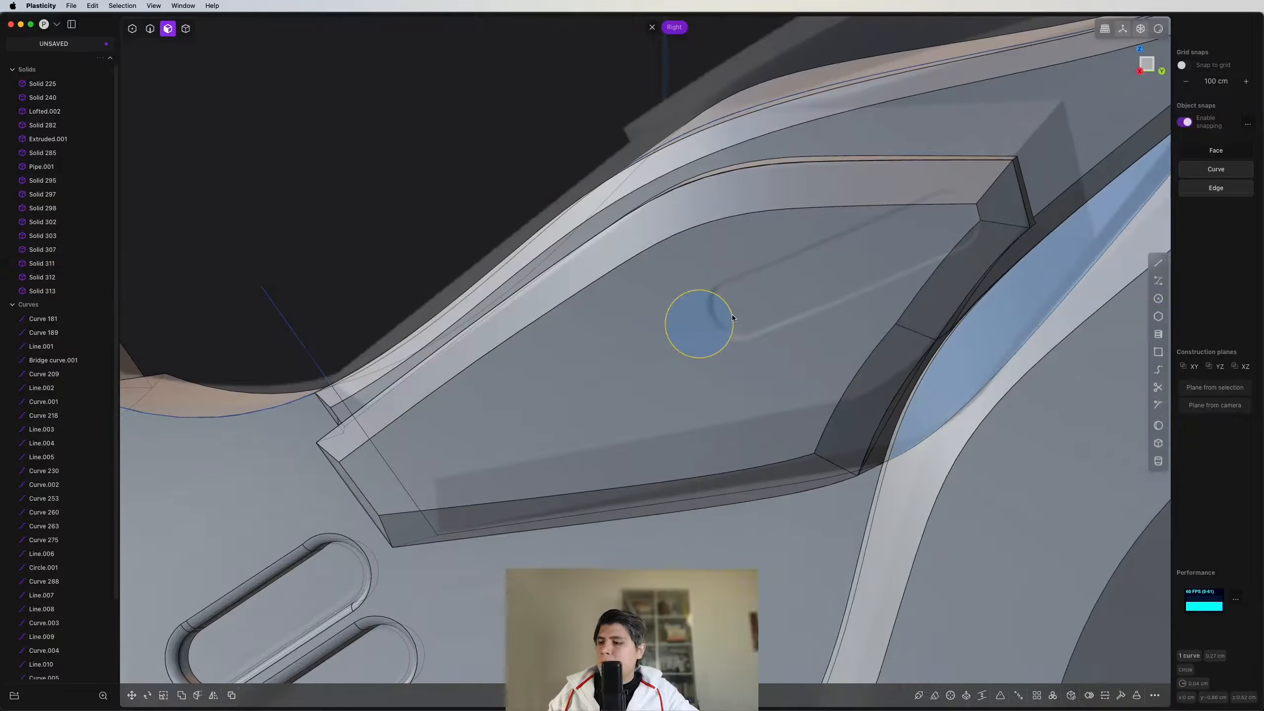
{"action": "key", "text": "shift+d"}
{"action": "left_click", "coordinate": [915, 242]}
{"action": "right_click", "coordinate": [915, 242]}
Step: Connect the two circles with straight lines along the slot's upper and lower sides
{"action": "key", "text": "shift+a"}
{"action": "left_click", "coordinate": [701, 291]}
{"action": "left_click", "coordinate": [871, 221]}
{"action": "key", "text": "shift+a"}
{"action": "left_click", "coordinate": [717, 352]}
{"action": "left_click", "coordinate": [895, 284]}
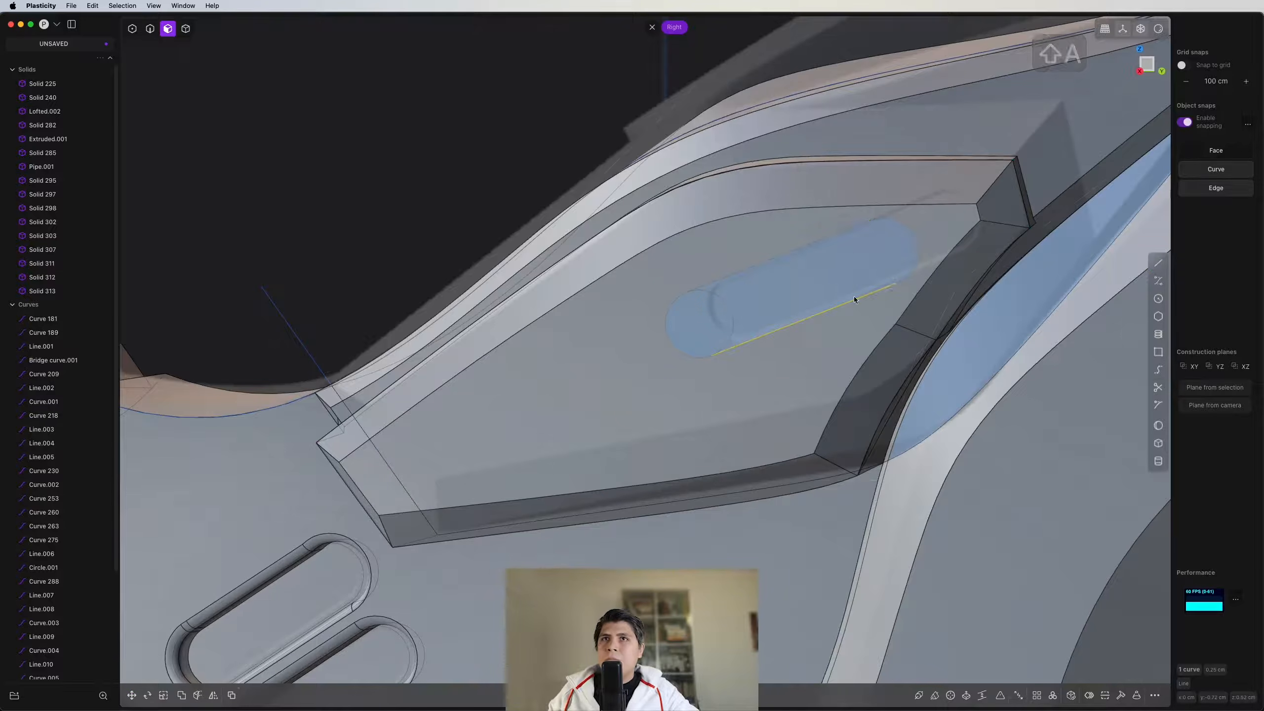
Step: Trim away the inner arcs of both circles to leave one closed slot outline
{"action": "key", "text": "t"}
{"action": "left_click", "coordinate": [851, 263]}
{"action": "left_click", "coordinate": [732, 321]}
{"action": "key", "text": "x"}
{"action": "left_click", "coordinate": [835, 296]}
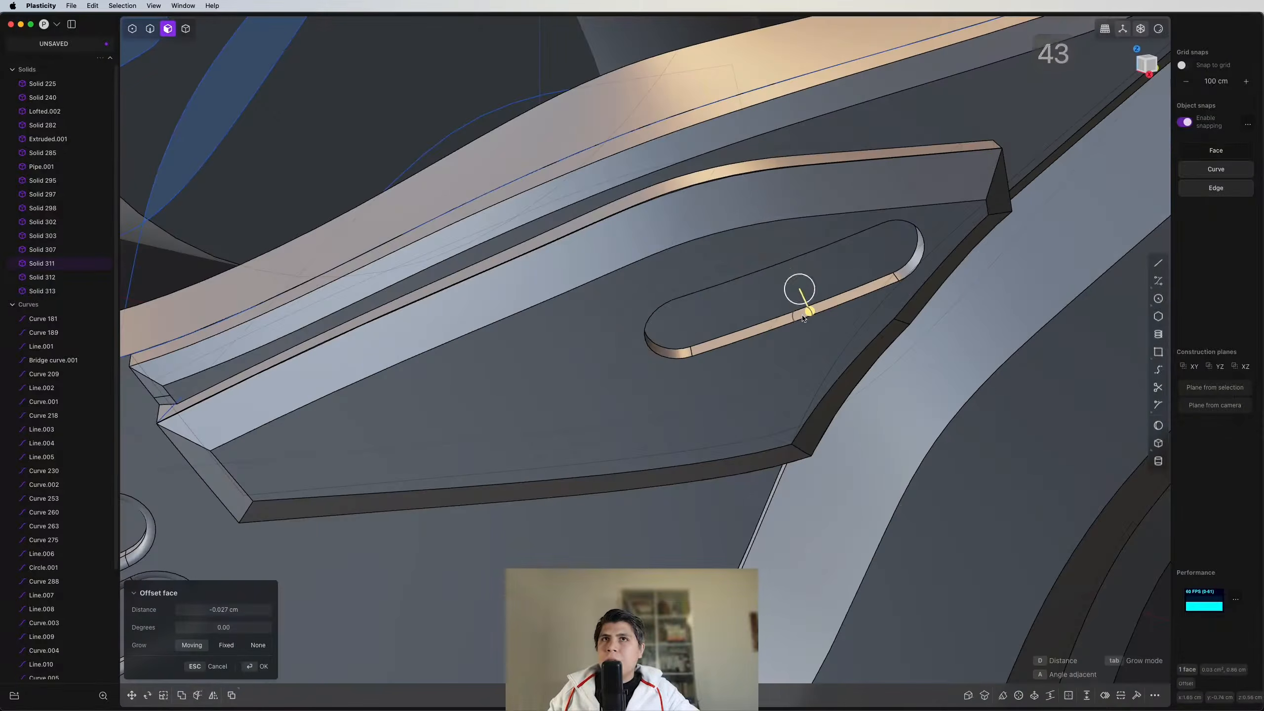
Step: Offset the cheek panel slot's floor inward by 0.027 cm and fillet the slot's rim edges by 0.008 cm
{"action": "left_click", "coordinate": [773, 287]}
{"action": "key", "text": "2"}
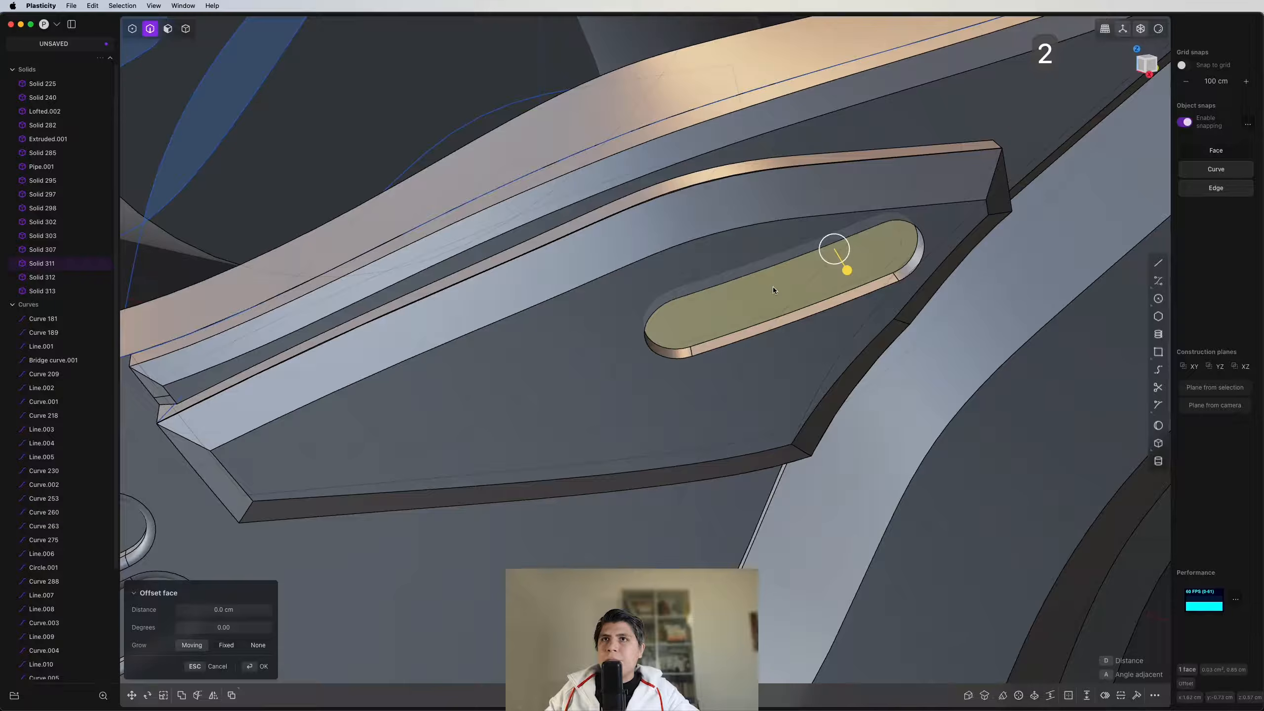
{"action": "double_click", "coordinate": [798, 323]}
{"action": "left_click_drag", "start_coordinate": [903, 289], "coordinate": [900, 287]}
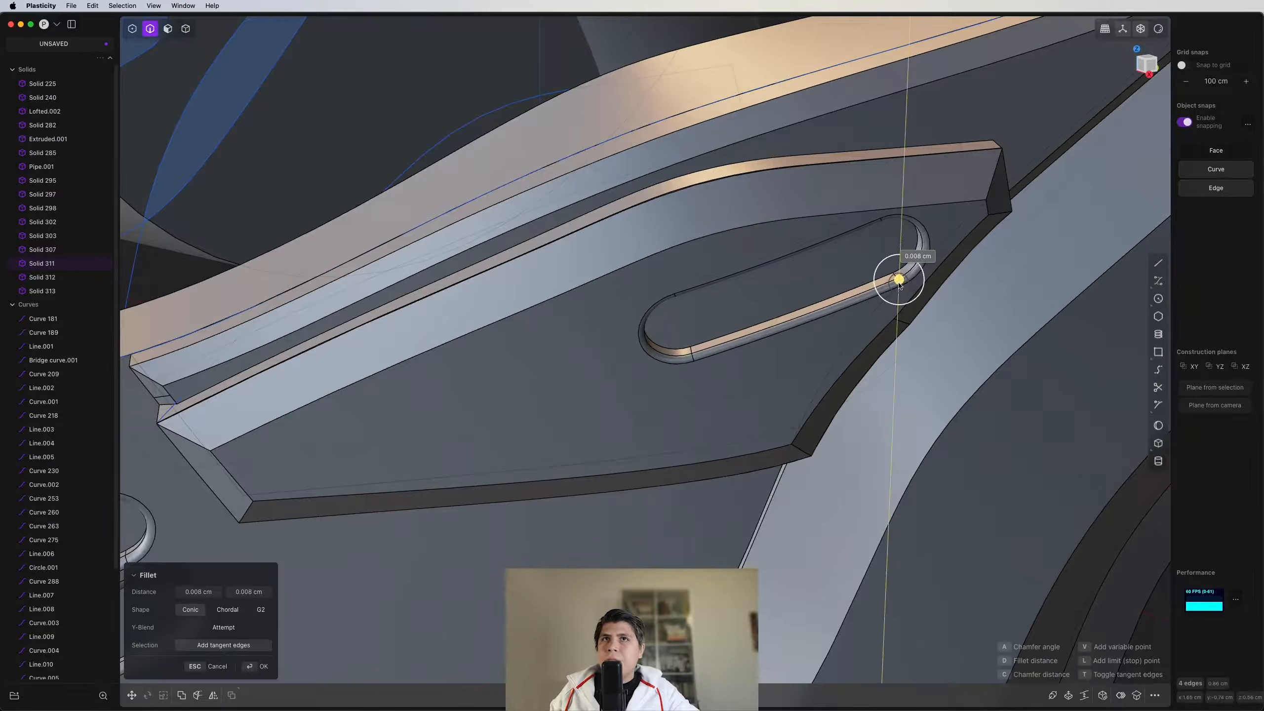
{"action": "right_click", "coordinate": [899, 285]}
Step: Mirror the slotted inner cheek panel solid across the X axis
{"action": "scroll", "coordinate": [860, 301], "scroll_direction": "down", "scroll_amount": 3}
{"action": "middle_click_drag", "start_coordinate": [697, 329], "coordinate": [785, 296]}
{"action": "scroll", "coordinate": [696, 305], "scroll_direction": "down", "scroll_amount": 2}
{"action": "scroll", "coordinate": [681, 305], "scroll_direction": "down", "scroll_amount": 2}
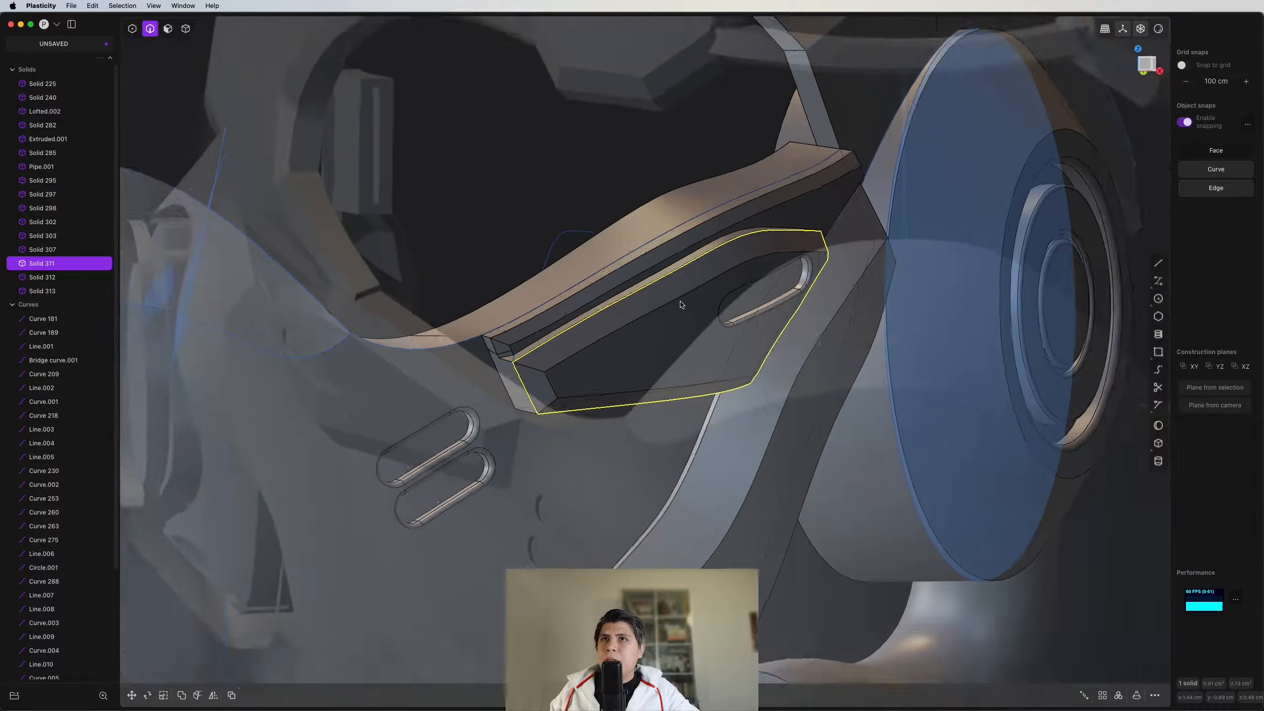
{"action": "scroll", "coordinate": [682, 304], "scroll_direction": "down", "scroll_amount": 2}
{"action": "middle_click_drag", "start_coordinate": [681, 305], "coordinate": [562, 380]}
{"action": "key", "text": "4"}
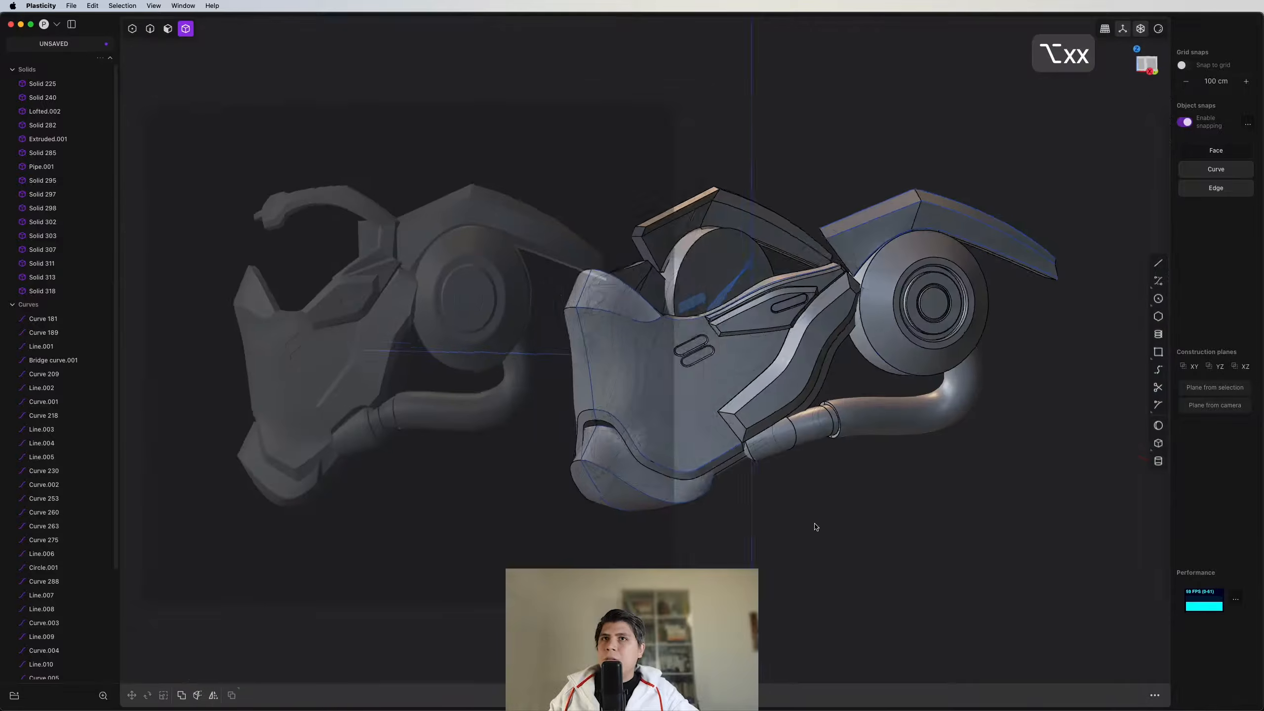
Step: Hide all the construction curves from Curve 181 through Line.013
{"action": "middle_click_drag", "start_coordinate": [816, 527], "coordinate": [150, 289]}
{"action": "left_click", "coordinate": [44, 322]}
{"action": "scroll", "coordinate": [55, 448], "scroll_direction": "down", "scroll_amount": 5}
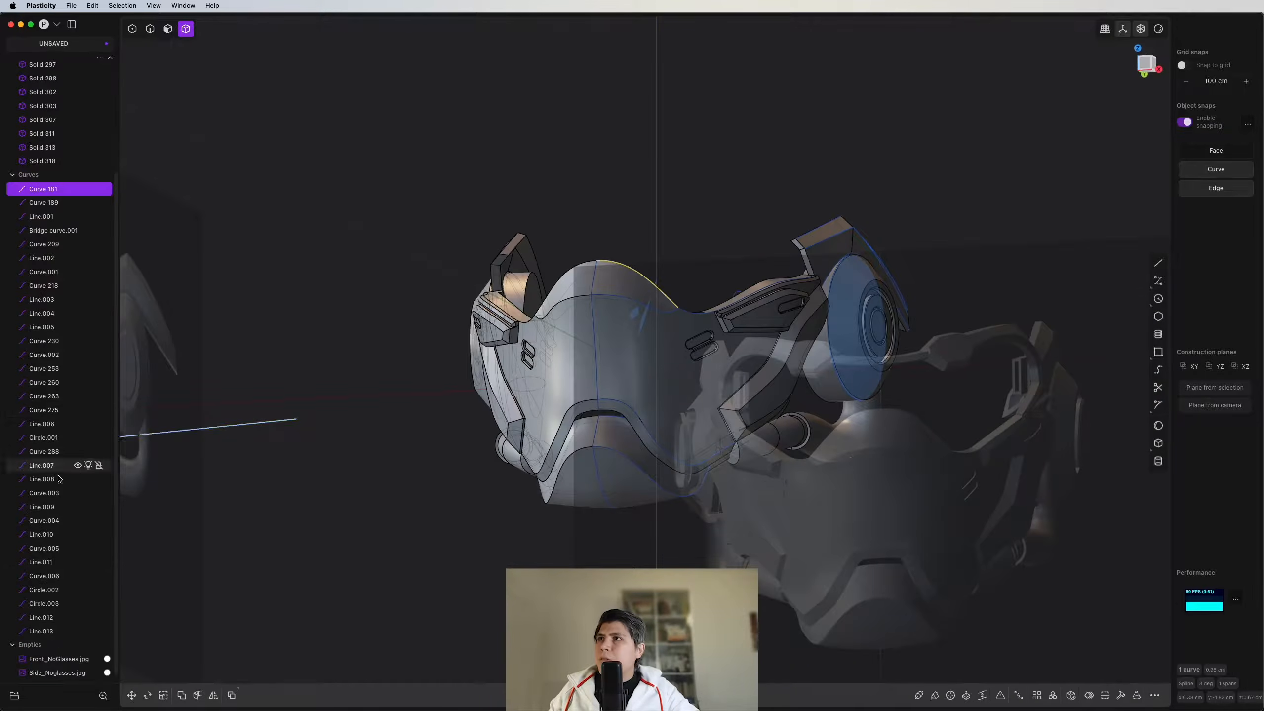
{"action": "left_click", "coordinate": [48, 631], "text": "shift"}
{"action": "key", "text": "shift+super+e"}
{"action": "middle_click_drag", "start_coordinate": [888, 353], "coordinate": [780, 387]}
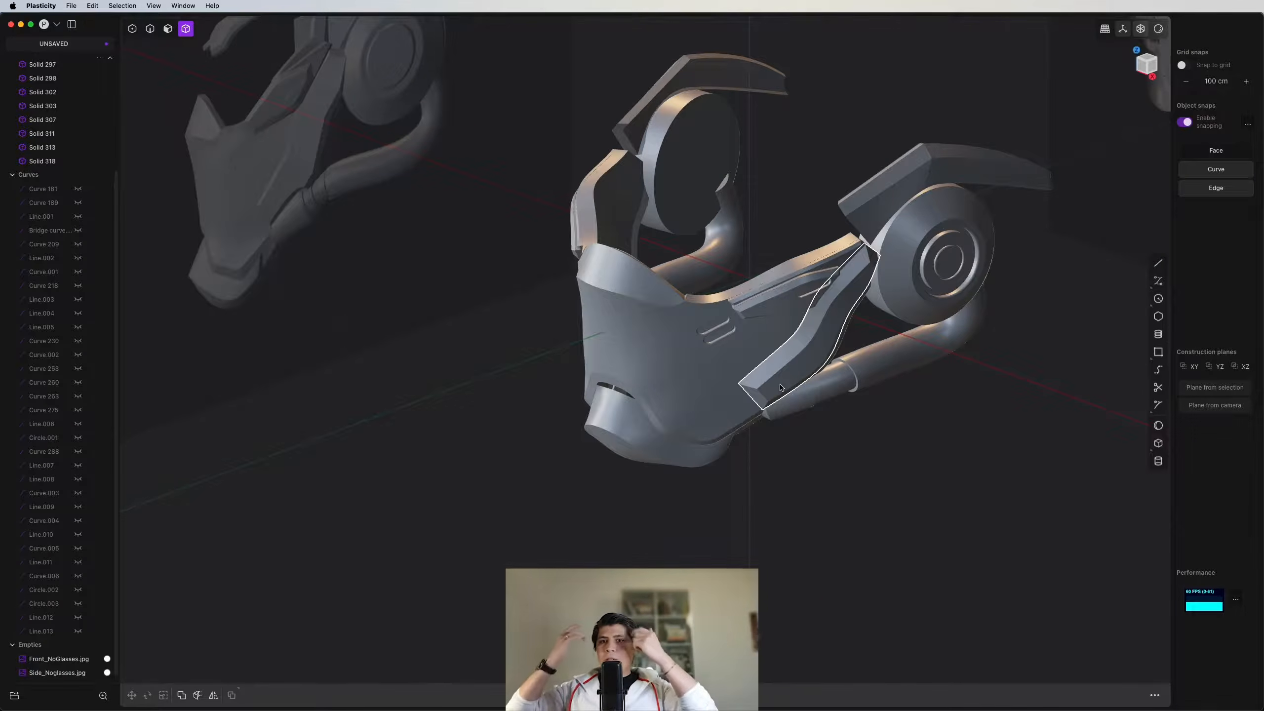
Step: Draw a three-point control curve in the right view along the upper edge of the reference's visor arm and adjust its shape
{"action": "key", "text": "KP_1"}
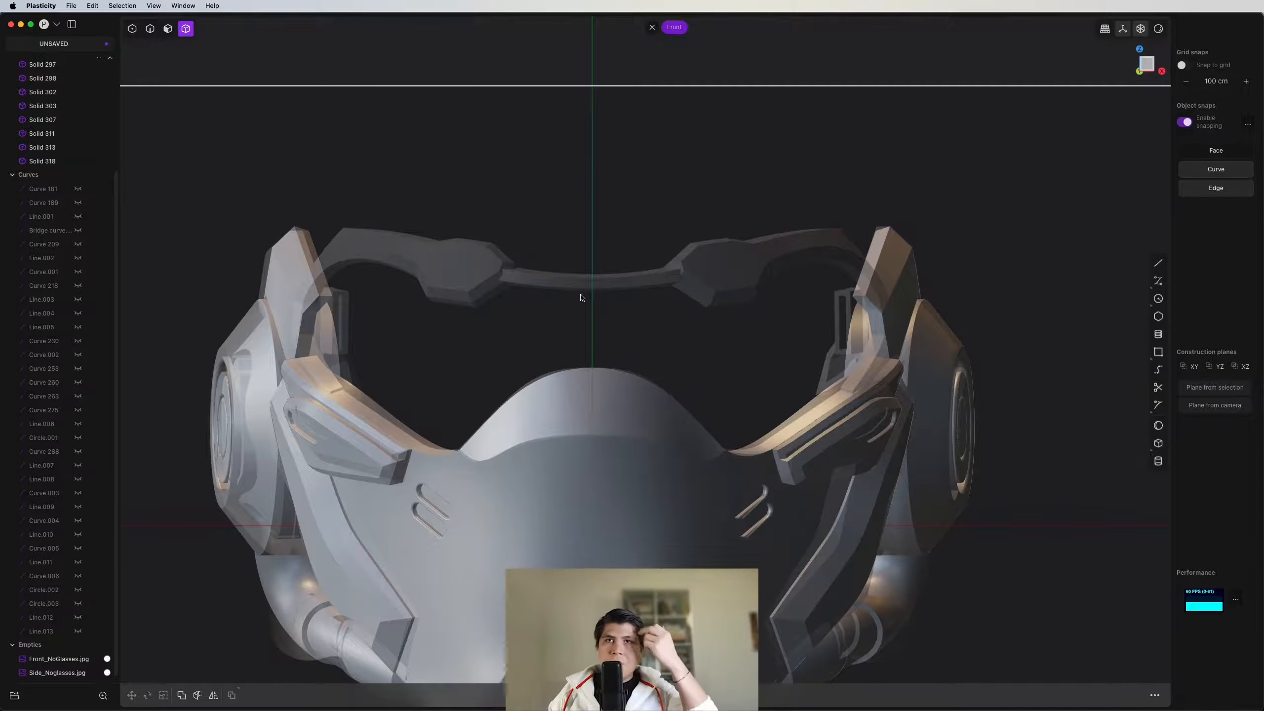
{"action": "scroll", "coordinate": [581, 297], "scroll_direction": "down", "scroll_amount": 3}
{"action": "middle_click_drag", "start_coordinate": [580, 297], "coordinate": [703, 400]}
{"action": "scroll", "coordinate": [582, 349], "scroll_direction": "down", "scroll_amount": 3}
{"action": "key", "text": "KP_3"}
{"action": "scroll", "coordinate": [485, 350], "scroll_direction": "up", "scroll_amount": 8}
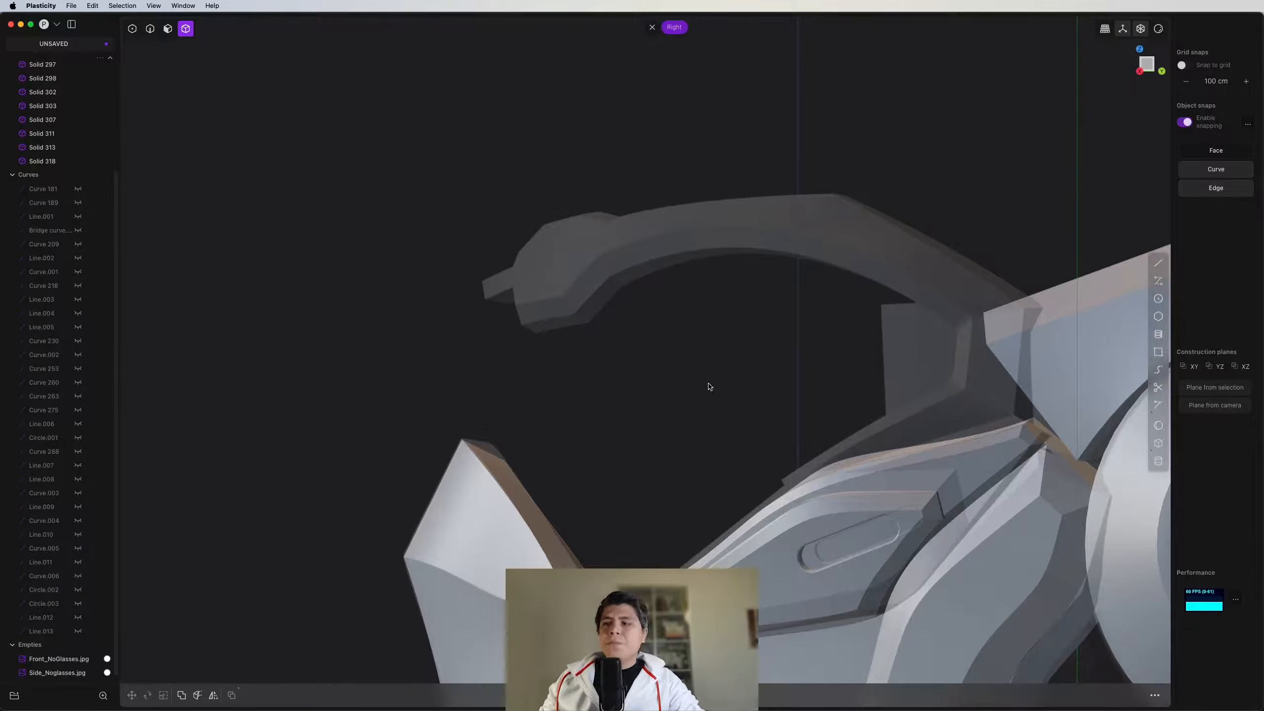
{"action": "key", "text": "ctrl+super+c"}
{"action": "scroll", "coordinate": [598, 286], "scroll_direction": "up", "scroll_amount": 5}
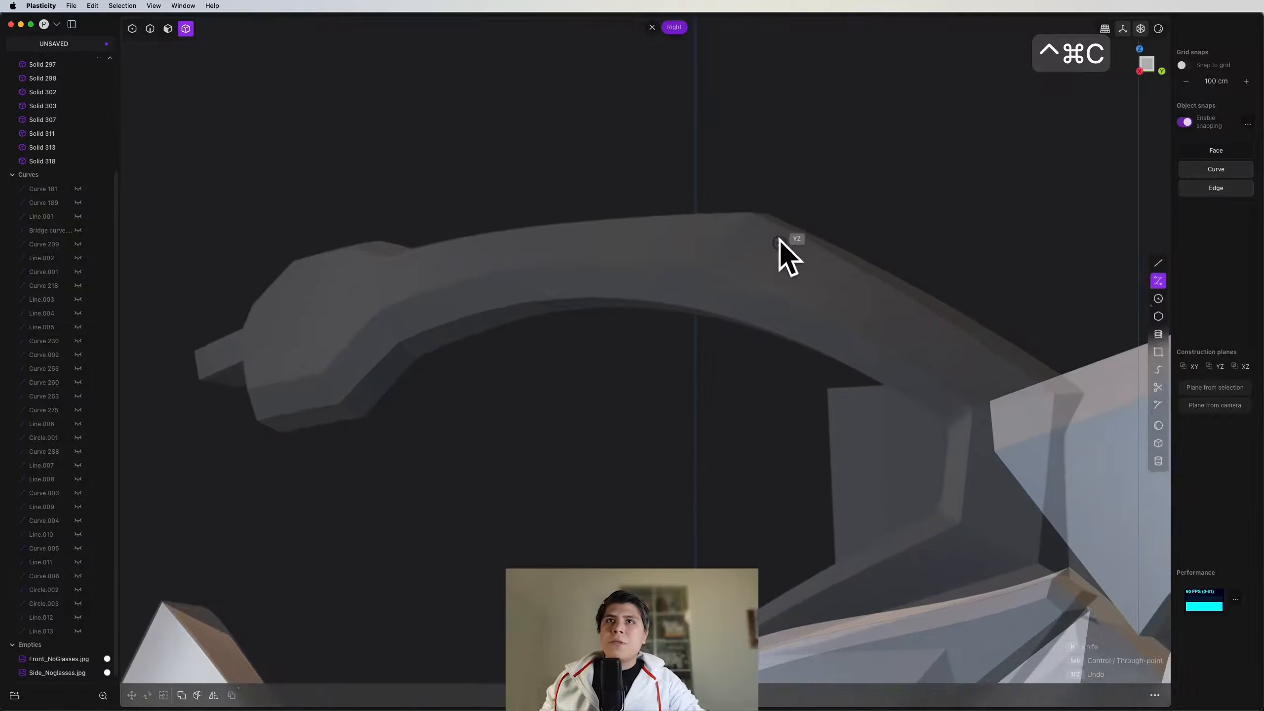
{"action": "middle_click_drag", "start_coordinate": [408, 295], "coordinate": [747, 325], "text": "shift"}
{"action": "scroll", "coordinate": [747, 324], "scroll_direction": "up", "scroll_amount": 3}
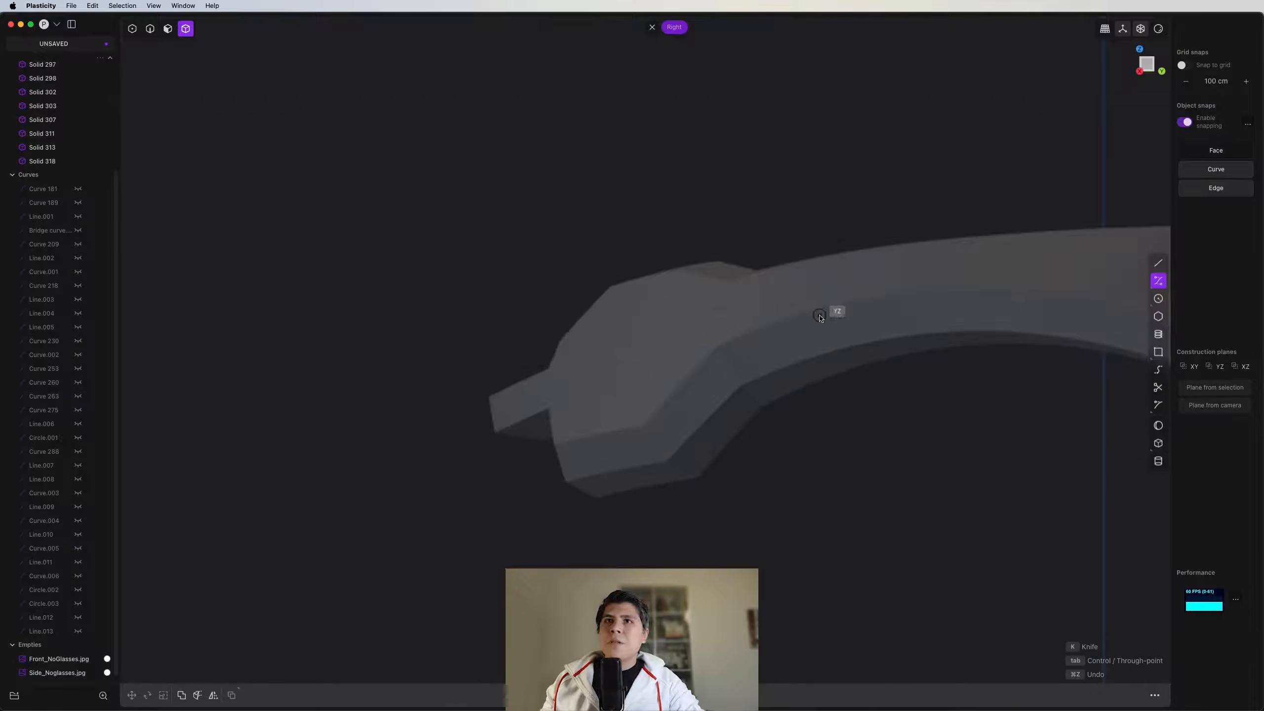
{"action": "middle_click_drag", "start_coordinate": [917, 293], "coordinate": [845, 280], "text": "shift"}
{"action": "left_click", "coordinate": [1030, 228]}
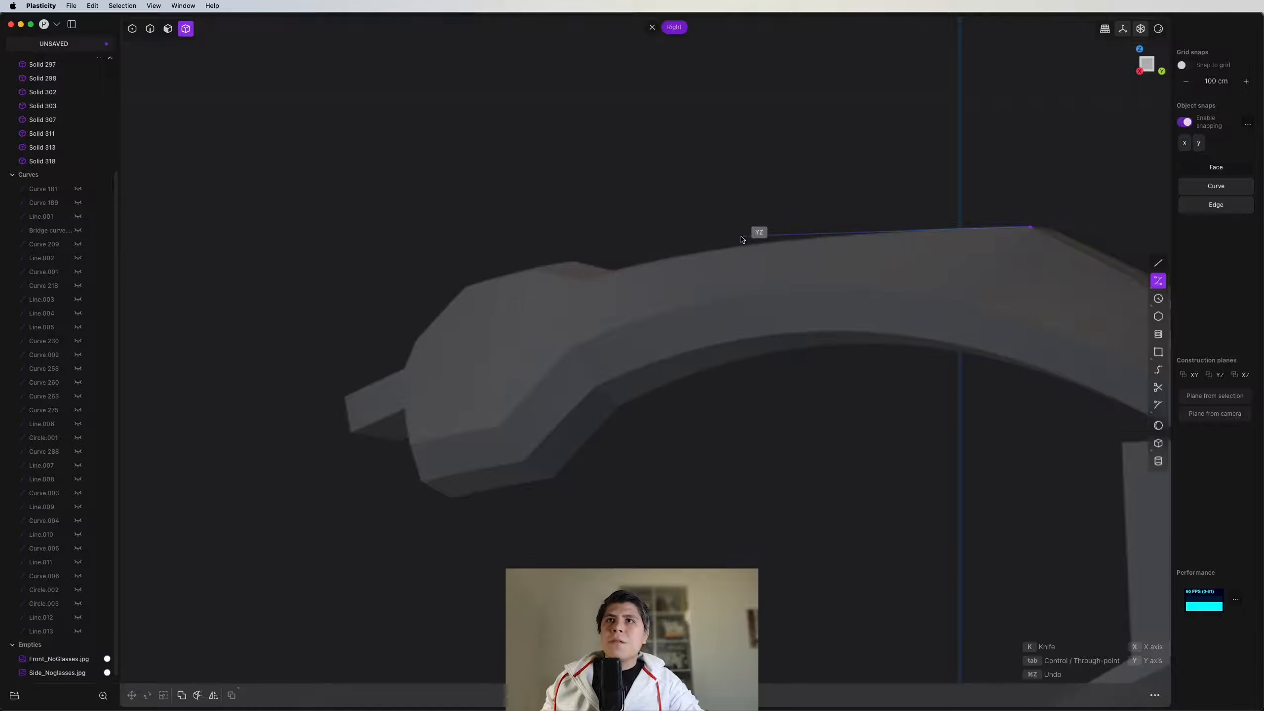
{"action": "left_click", "coordinate": [582, 281]}
{"action": "key", "text": "Return"}
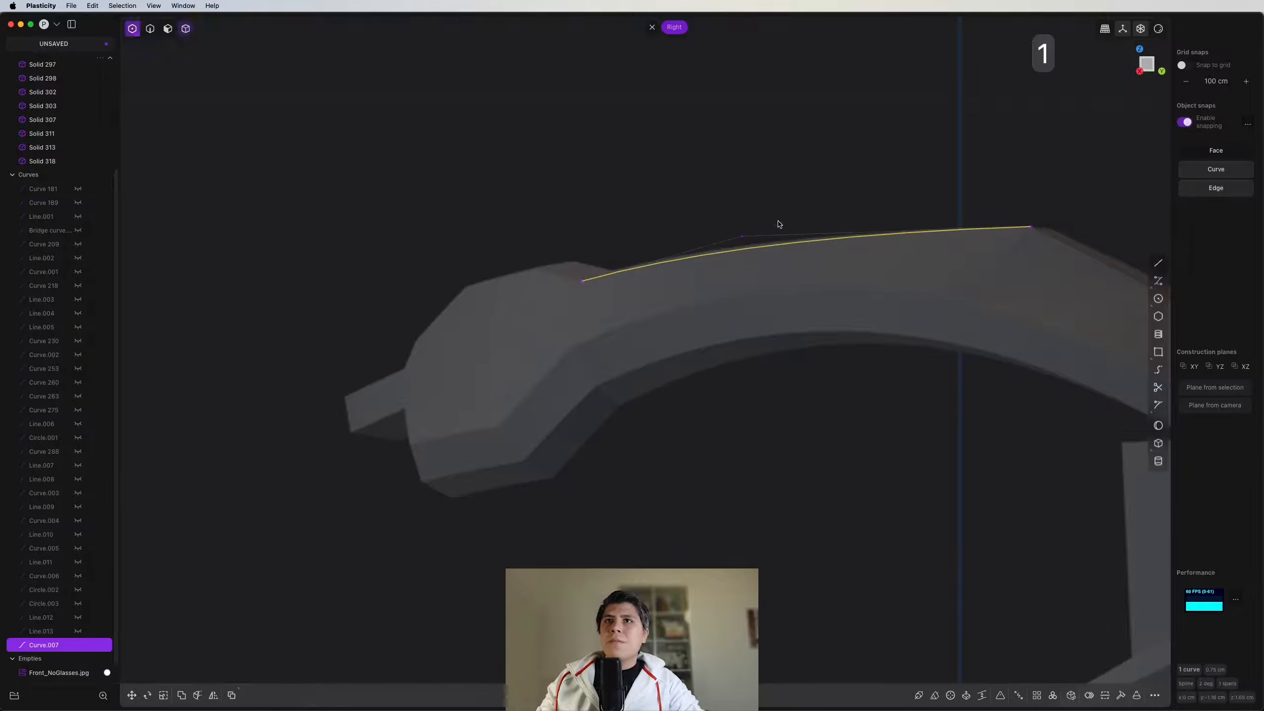
{"action": "key", "text": "g"}
{"action": "key", "text": "g"}
{"action": "key", "text": "2"}
Step: Draw a matching three-point curve in the front view along the visor arm's upper edge, ending where the faceted plate begins
{"action": "key", "text": "1"}
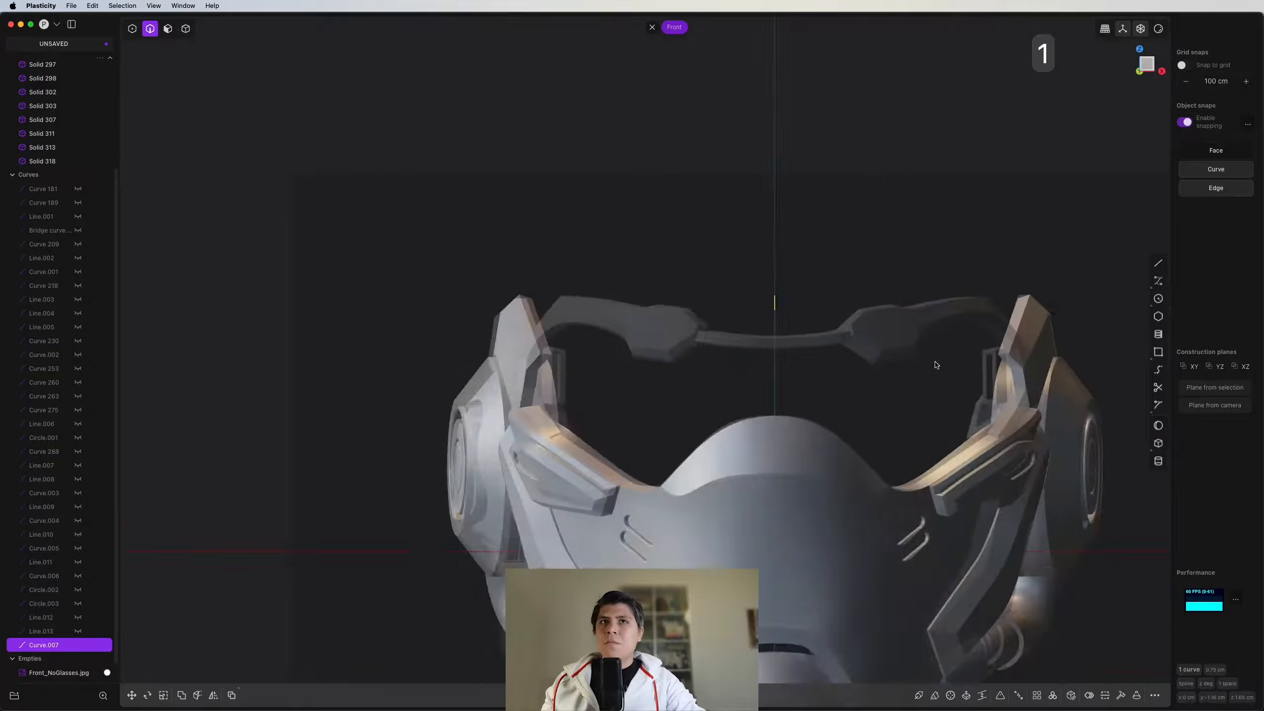
{"action": "scroll", "coordinate": [935, 362], "scroll_direction": "up", "scroll_amount": 10}
{"action": "key", "text": "ctrl+super+c"}
{"action": "left_click", "coordinate": [380, 207]}
{"action": "middle_click_drag", "start_coordinate": [766, 216], "coordinate": [661, 215], "text": "shift"}
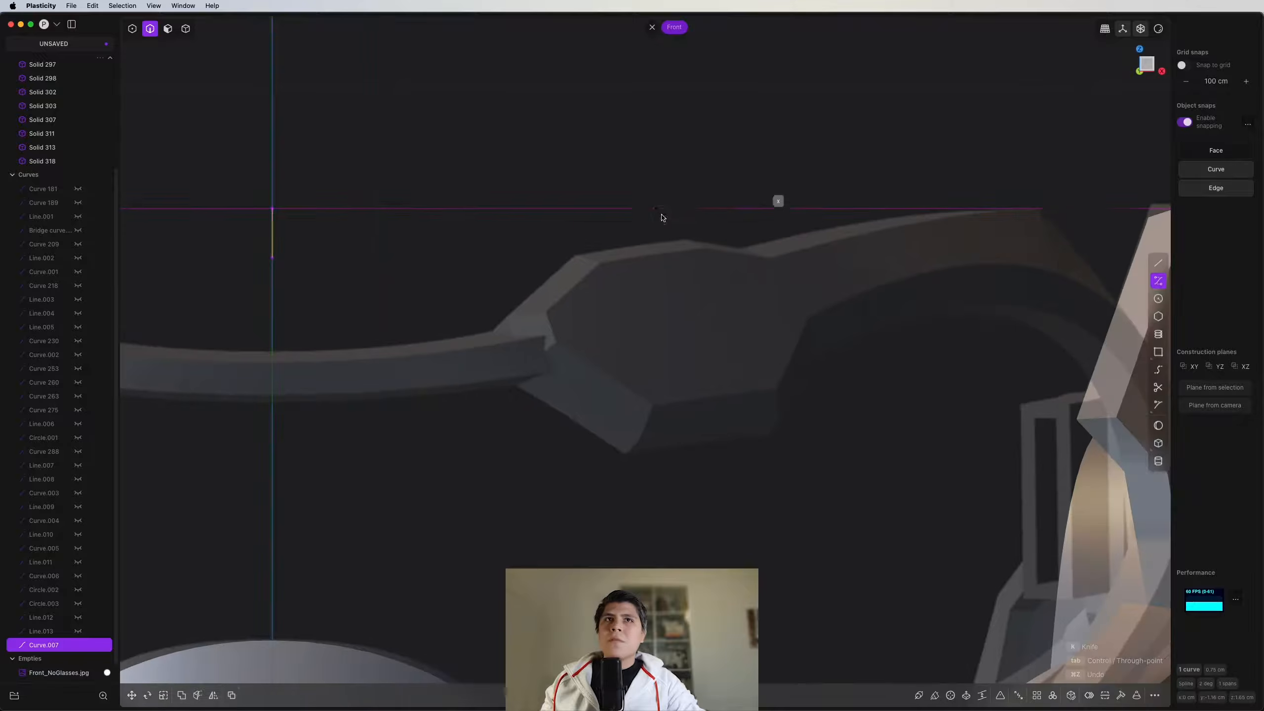
{"action": "left_click", "coordinate": [1038, 210]}
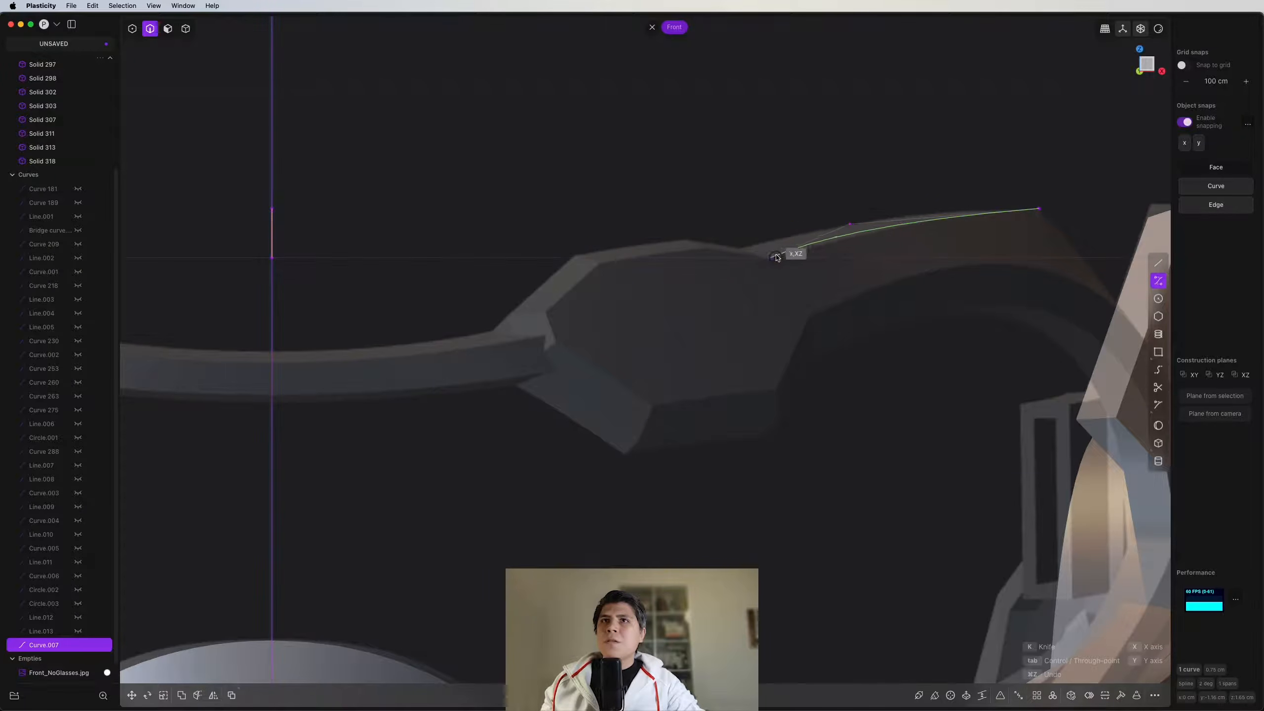
{"action": "left_click", "coordinate": [769, 258]}
{"action": "right_click", "coordinate": [770, 258]}
Step: Combine the right-view and front-view arm curves into one 3D intersection curve and delete the two source curves
{"action": "key", "text": "shift+super+x"}
{"action": "scroll", "coordinate": [620, 468], "scroll_direction": "up", "scroll_amount": 4}
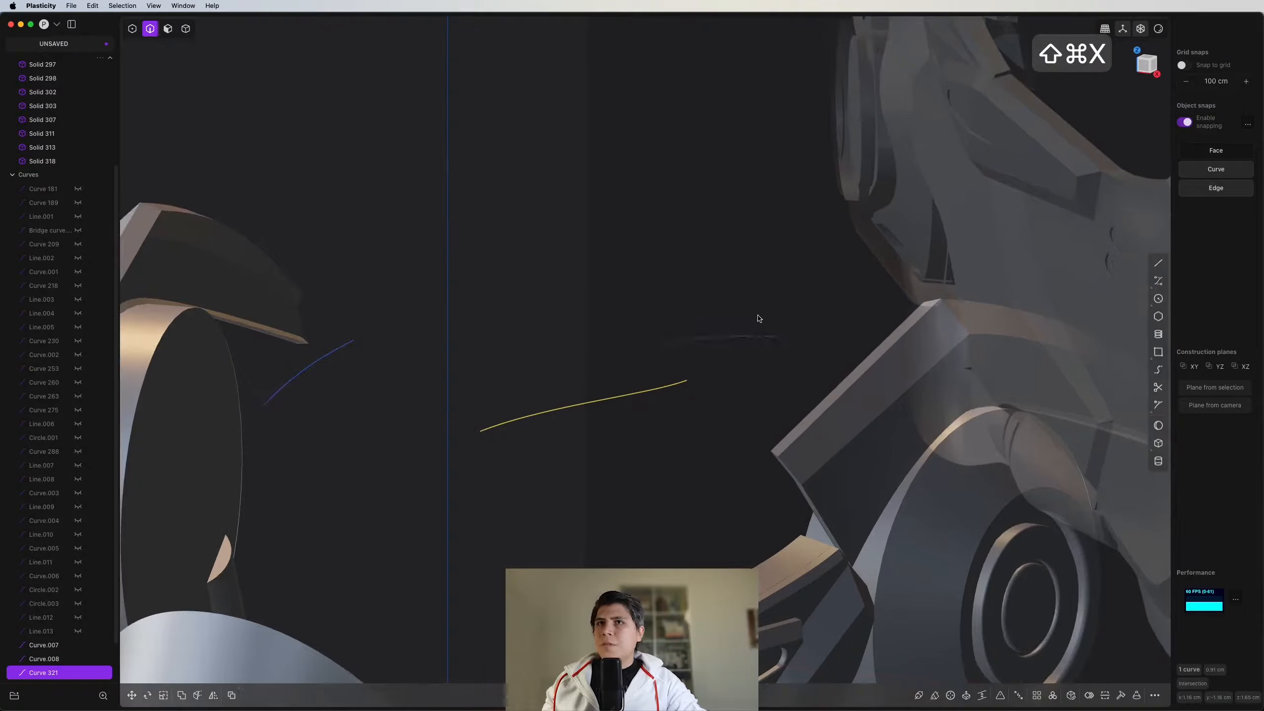
{"action": "left_click", "coordinate": [753, 336]}
{"action": "key", "text": "x"}
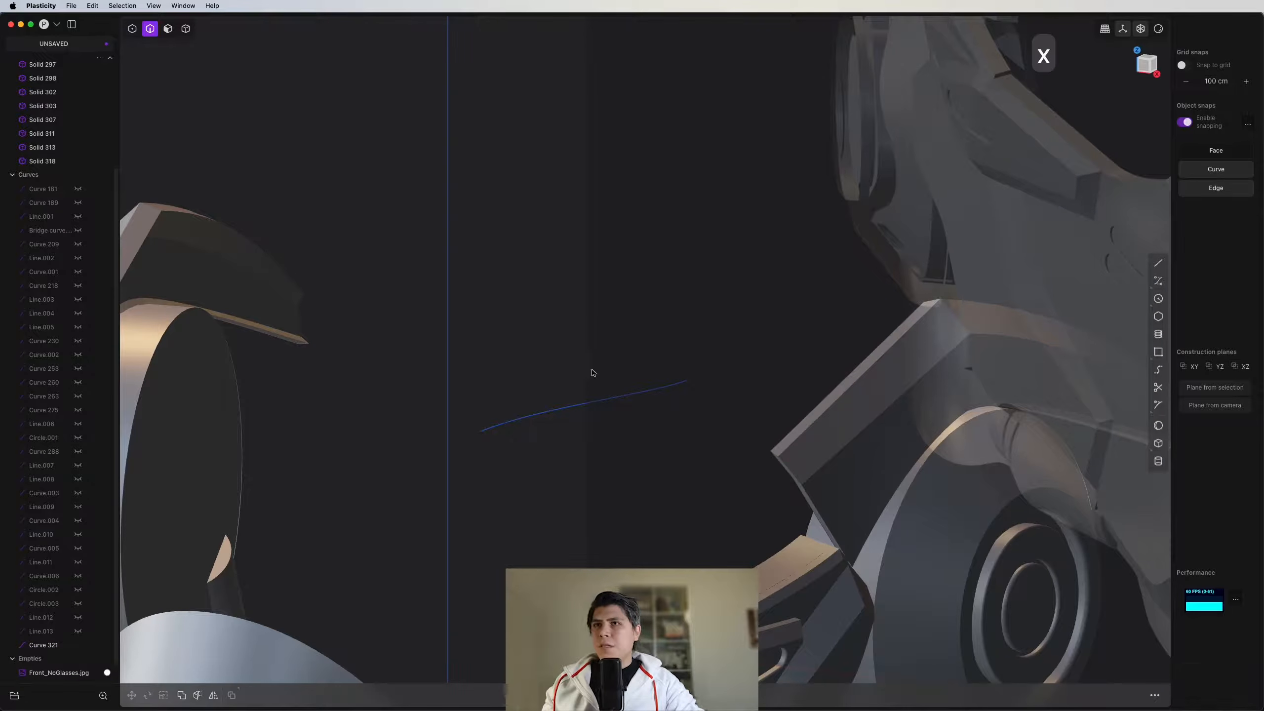
Step: Rebuild the combined arm curve using the # Points method with 3 points
{"action": "left_click", "coordinate": [595, 400]}
{"action": "left_click", "coordinate": [1120, 695]}
{"action": "left_click", "coordinate": [247, 610]}
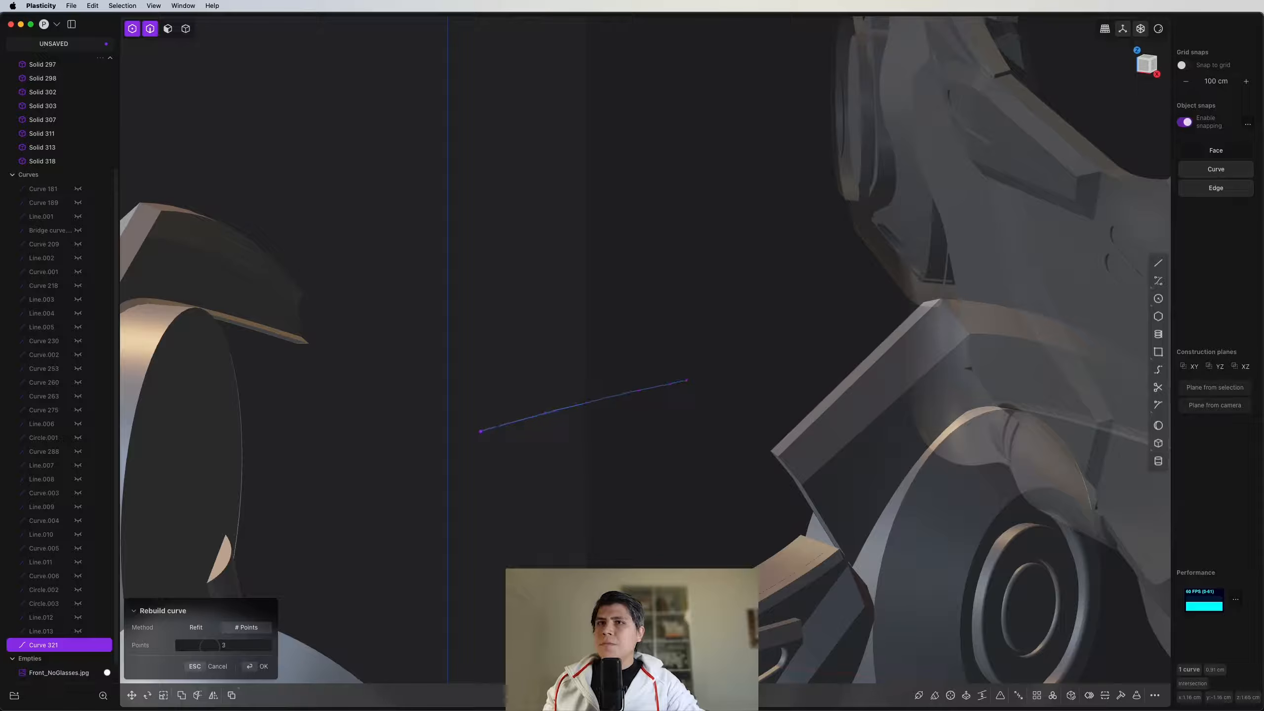
{"action": "right_click", "coordinate": [545, 445]}
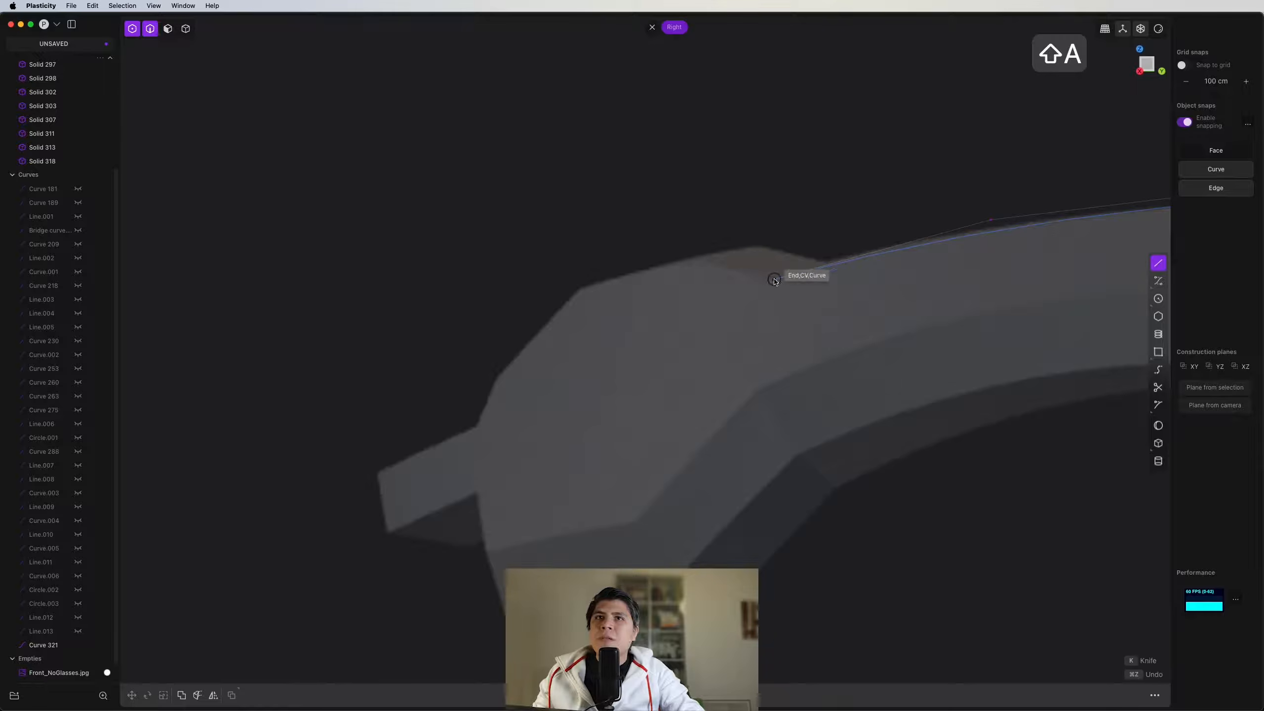
Step: Draw a line in both the right and front views from the arm curve's front end to the faceted plate's first upper corner
{"action": "left_click", "coordinate": [774, 280]}
{"action": "left_click", "coordinate": [690, 259]}
{"action": "key", "text": "KP_1"}
{"action": "scroll", "coordinate": [361, 319], "scroll_direction": "down", "scroll_amount": 10}
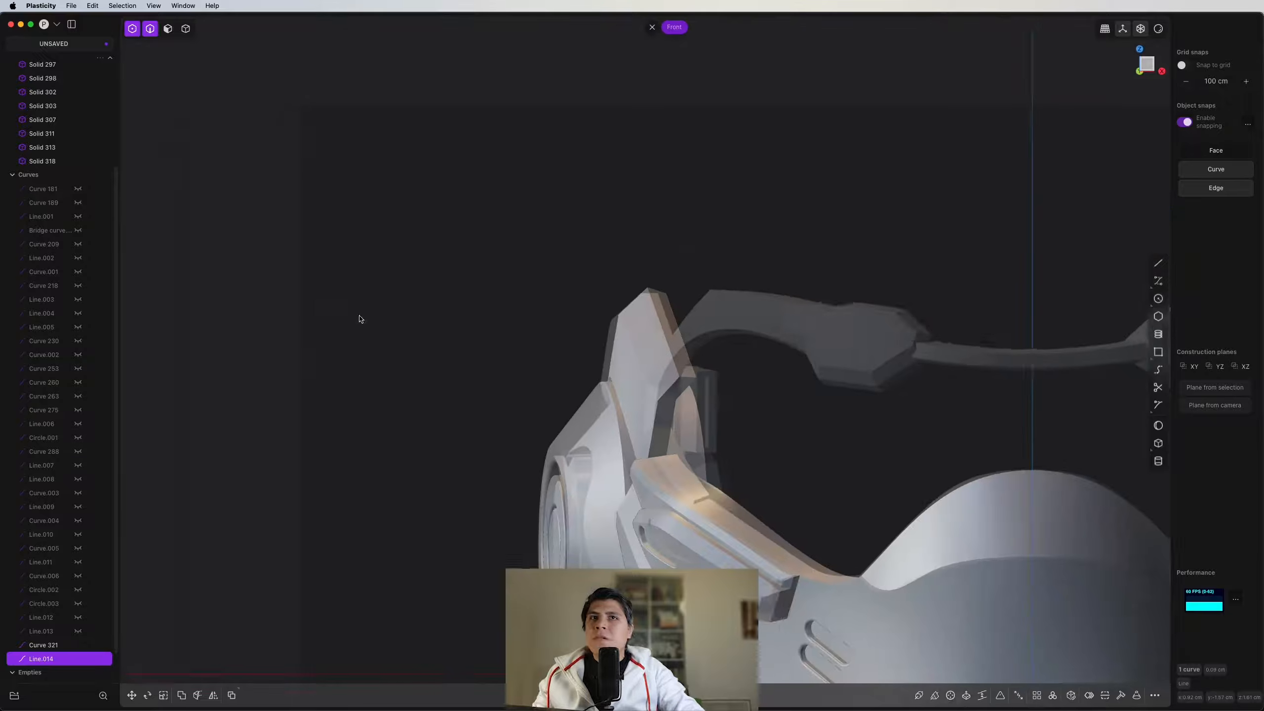
{"action": "middle_click_drag", "start_coordinate": [1097, 319], "coordinate": [722, 322], "text": "shift"}
{"action": "scroll", "coordinate": [841, 323], "scroll_direction": "up", "scroll_amount": 7}
{"action": "scroll", "coordinate": [836, 320], "scroll_direction": "up", "scroll_amount": 5}
{"action": "key", "text": "shift+a"}
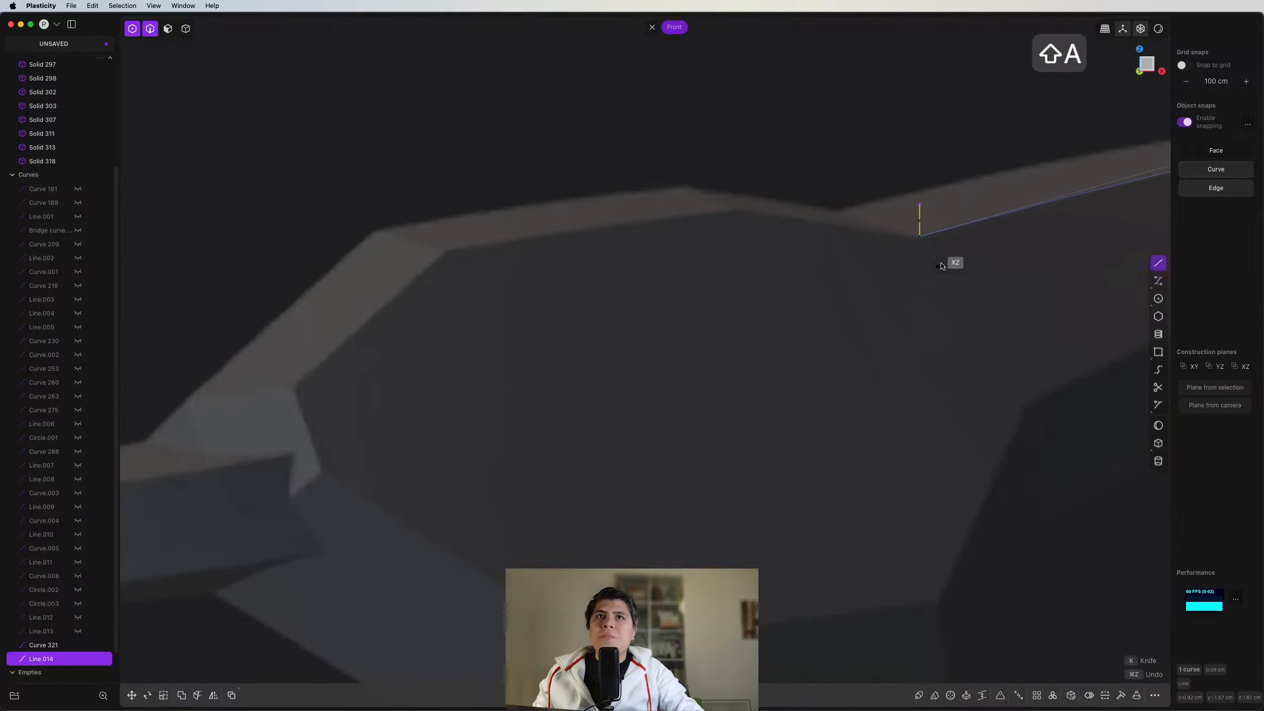
{"action": "left_click", "coordinate": [921, 236]}
{"action": "left_click", "coordinate": [922, 208]}
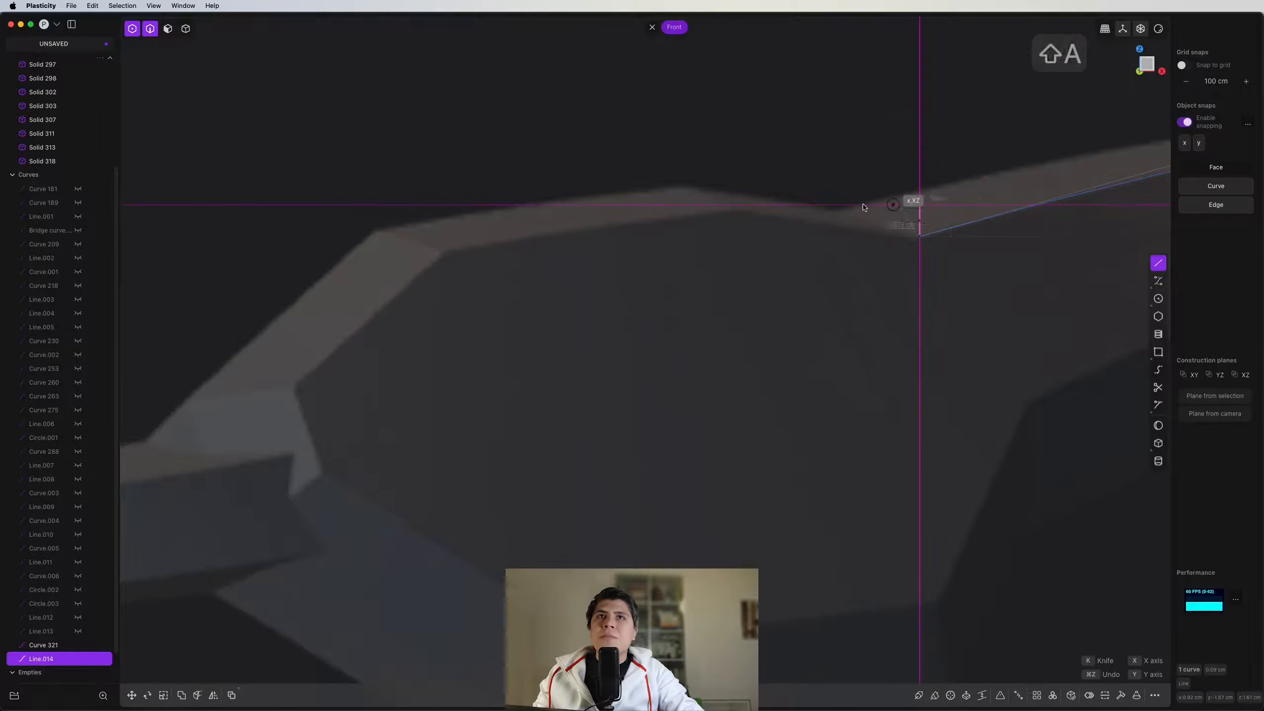
{"action": "left_click", "coordinate": [731, 204]}
{"action": "key", "text": "Escape"}
Step: Combine the two short lines at the arm's front end into one 3D segment and delete the source lines
{"action": "middle_click_drag", "start_coordinate": [740, 206], "coordinate": [734, 279]}
{"action": "key", "text": "shift+super+x"}
{"action": "scroll", "coordinate": [857, 219], "scroll_direction": "down", "scroll_amount": 10}
{"action": "scroll", "coordinate": [739, 480], "scroll_direction": "up", "scroll_amount": 10}
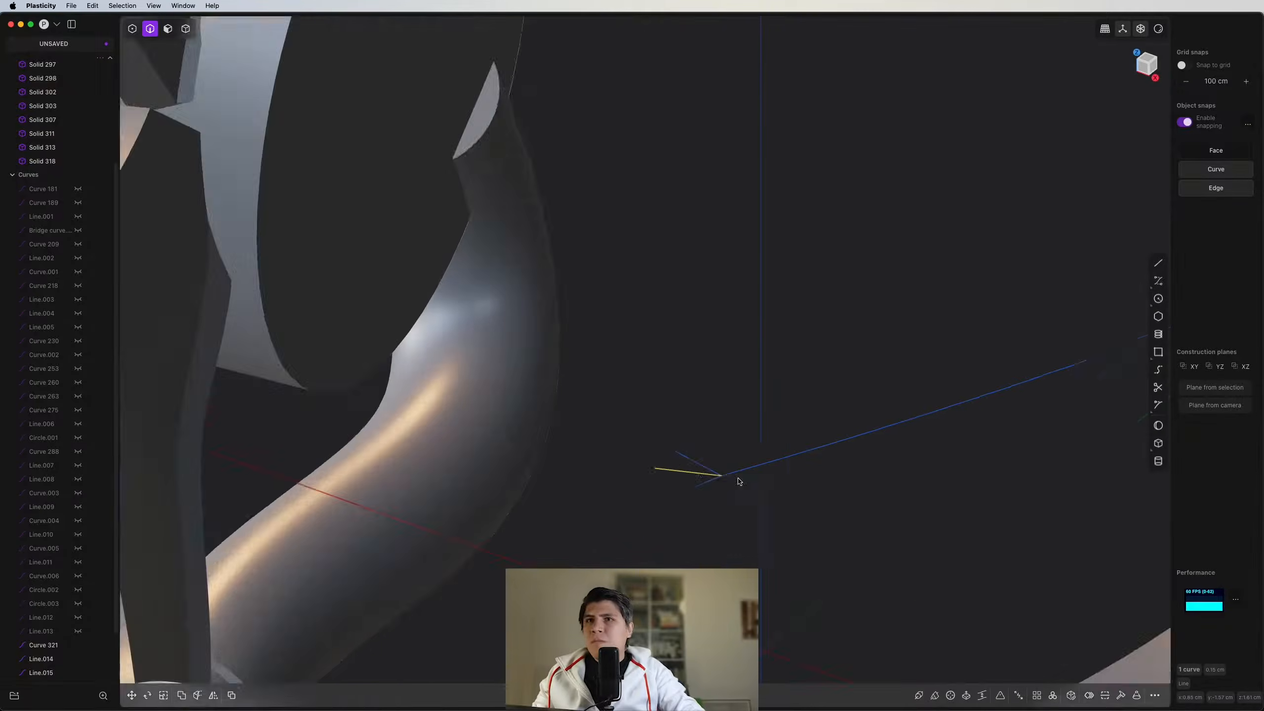
{"action": "key", "text": "x"}
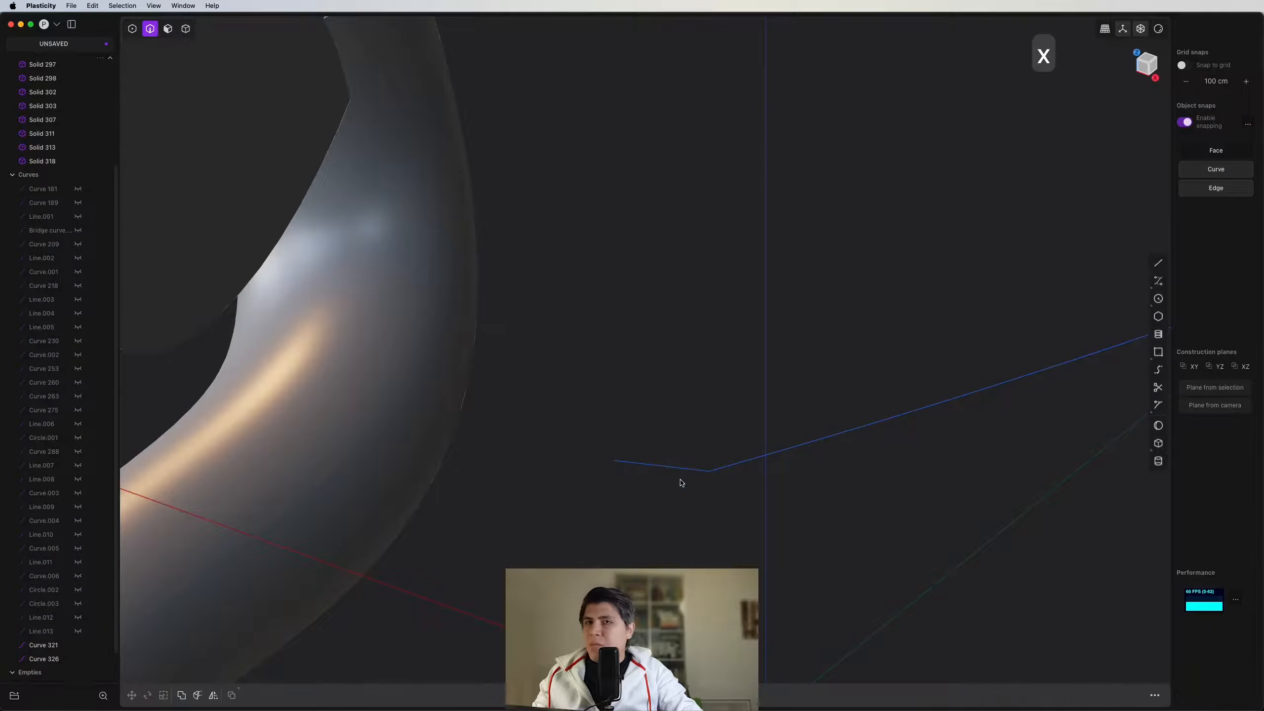
Step: Draw a line in the front view along the faceted plate's upper edge to its next corner
{"action": "key", "text": "1"}
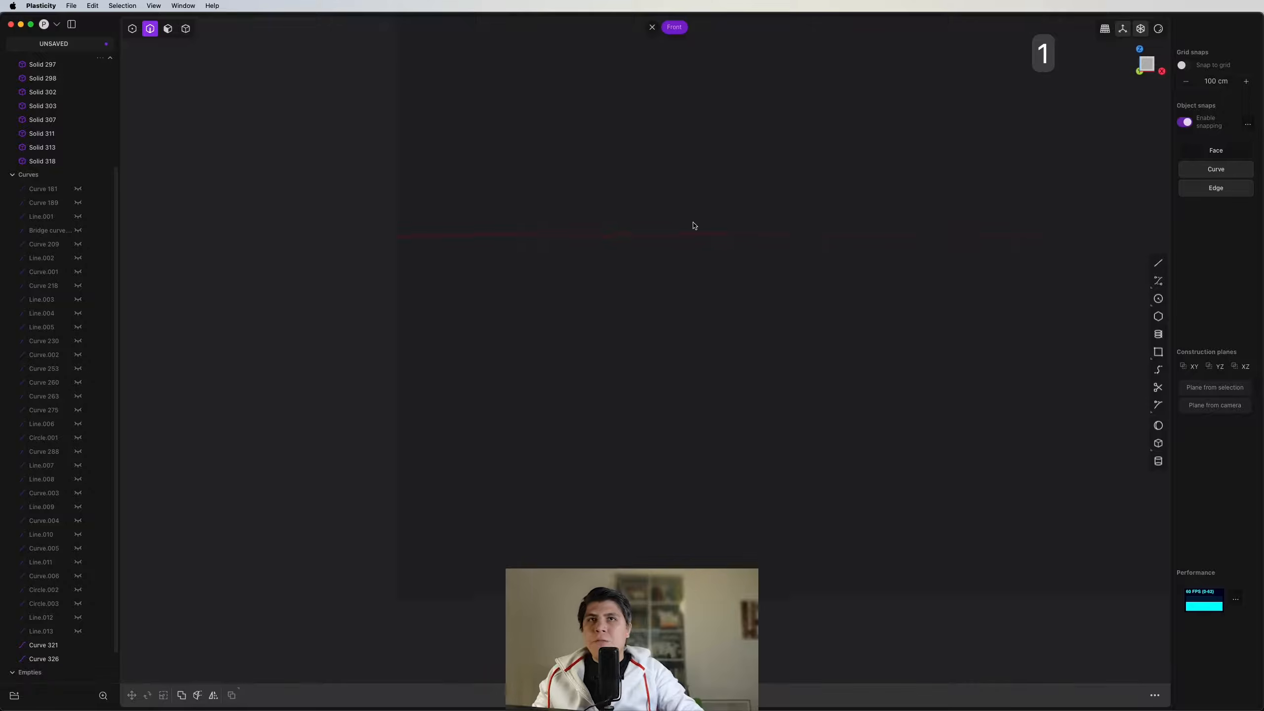
{"action": "scroll", "coordinate": [695, 226], "scroll_direction": "down", "scroll_amount": 10}
{"action": "middle_click_drag", "start_coordinate": [695, 226], "coordinate": [465, 418], "text": "shift"}
{"action": "scroll", "coordinate": [668, 344], "scroll_direction": "up", "scroll_amount": 10}
{"action": "key", "text": "ctrl+super+c"}
{"action": "left_click", "coordinate": [668, 340]}
{"action": "left_click", "coordinate": [535, 363]}
{"action": "right_click", "coordinate": [535, 364]}
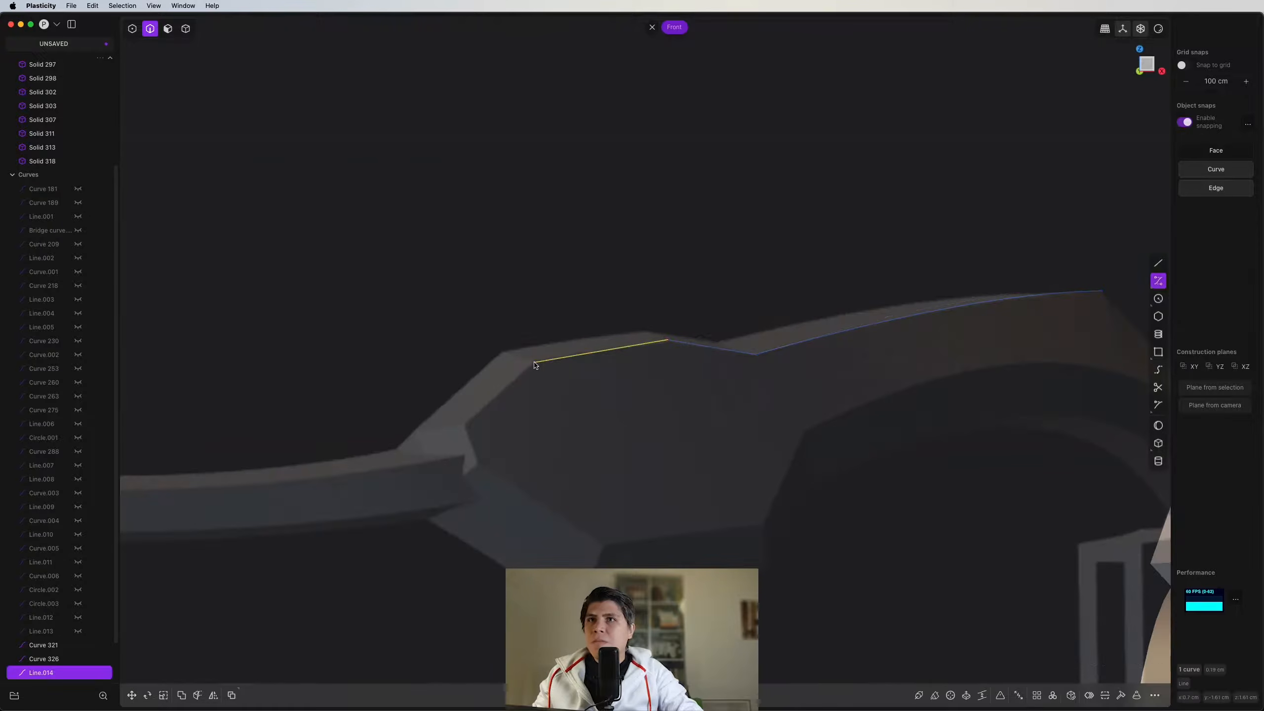
Step: Draw the matching line for the faceted plate's upper edge in the right view
{"action": "key", "text": "3"}
{"action": "scroll", "coordinate": [532, 361], "scroll_direction": "down", "scroll_amount": 5}
{"action": "scroll", "coordinate": [530, 310], "scroll_direction": "up", "scroll_amount": 5}
{"action": "scroll", "coordinate": [451, 345], "scroll_direction": "up", "scroll_amount": 2}
{"action": "key", "text": "ctrl+super+c"}
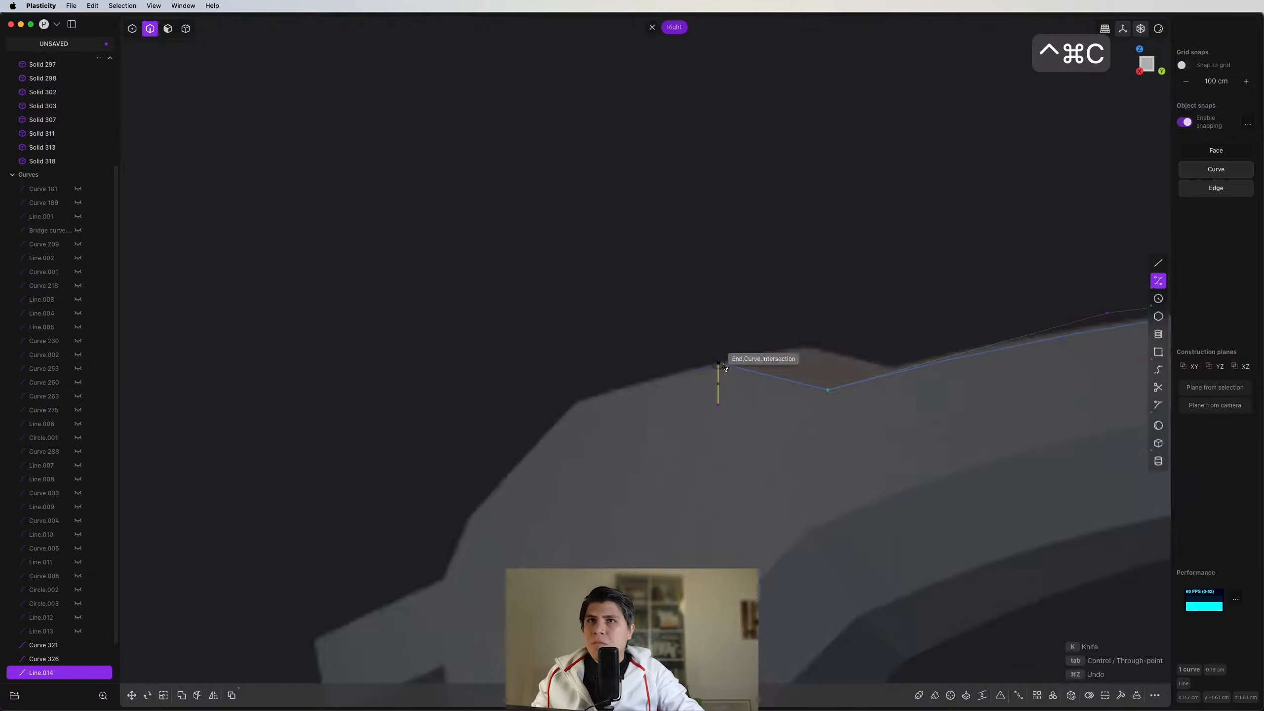
{"action": "left_click", "coordinate": [718, 404]}
{"action": "left_click", "coordinate": [572, 405]}
{"action": "right_click", "coordinate": [573, 405]}
Step: Combine the two upper-edge lines into one 3D segment and delete the source lines
{"action": "middle_click_drag", "start_coordinate": [731, 380], "coordinate": [768, 407]}
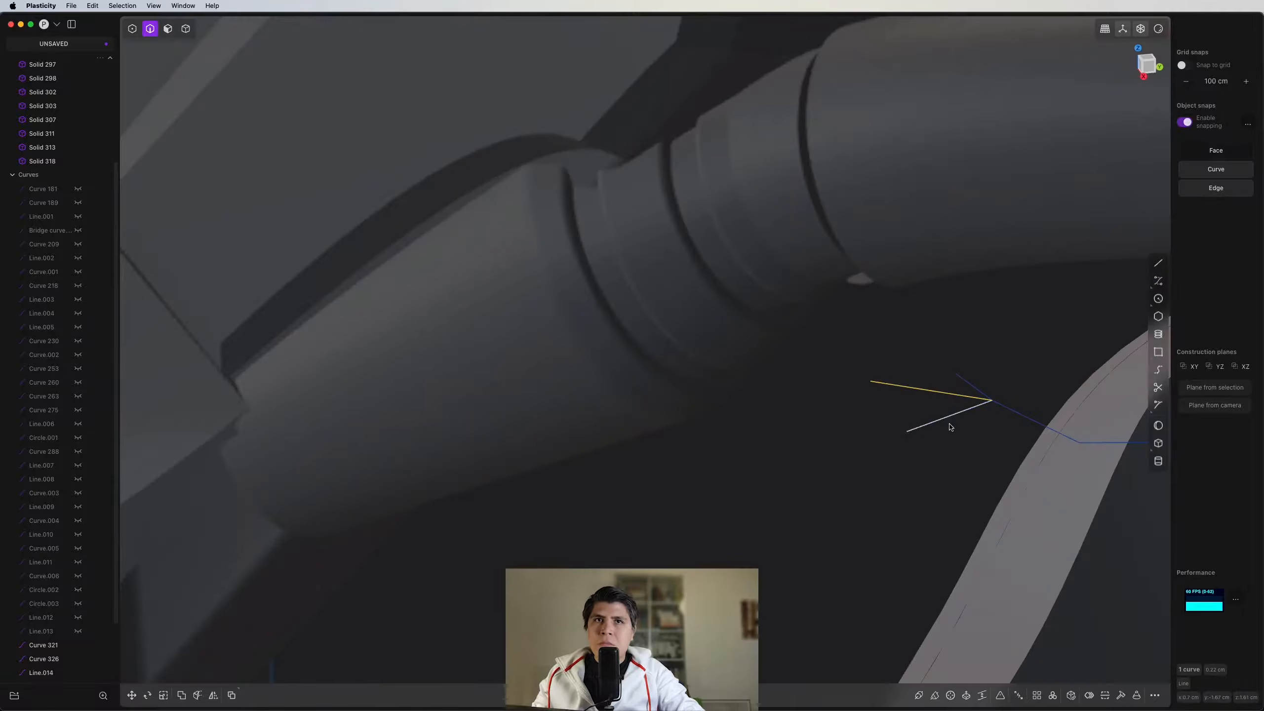
{"action": "key", "text": "x"}
{"action": "middle_click_drag", "start_coordinate": [959, 387], "coordinate": [951, 387]}
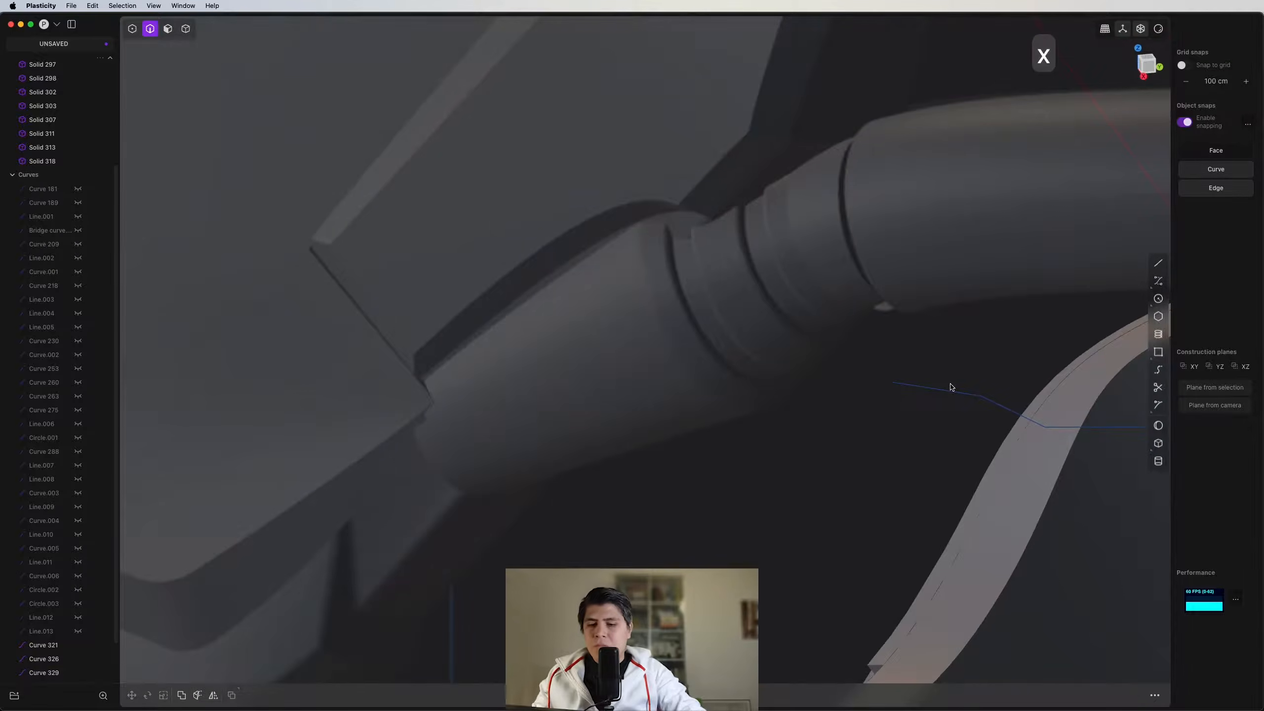
Step: Draw a line in the front view along the faceted plate's sloping inner edge, starting at the upper edge's inner end
{"action": "key", "text": "1"}
{"action": "scroll", "coordinate": [951, 387], "scroll_direction": "down", "scroll_amount": 5}
{"action": "key", "text": "shift+a"}
{"action": "left_click", "coordinate": [535, 375]}
{"action": "left_click", "coordinate": [598, 313]}
Step: Draw the matching line for the plate's sloping inner edge in the right view
{"action": "key", "text": "1"}
{"action": "key", "text": "3"}
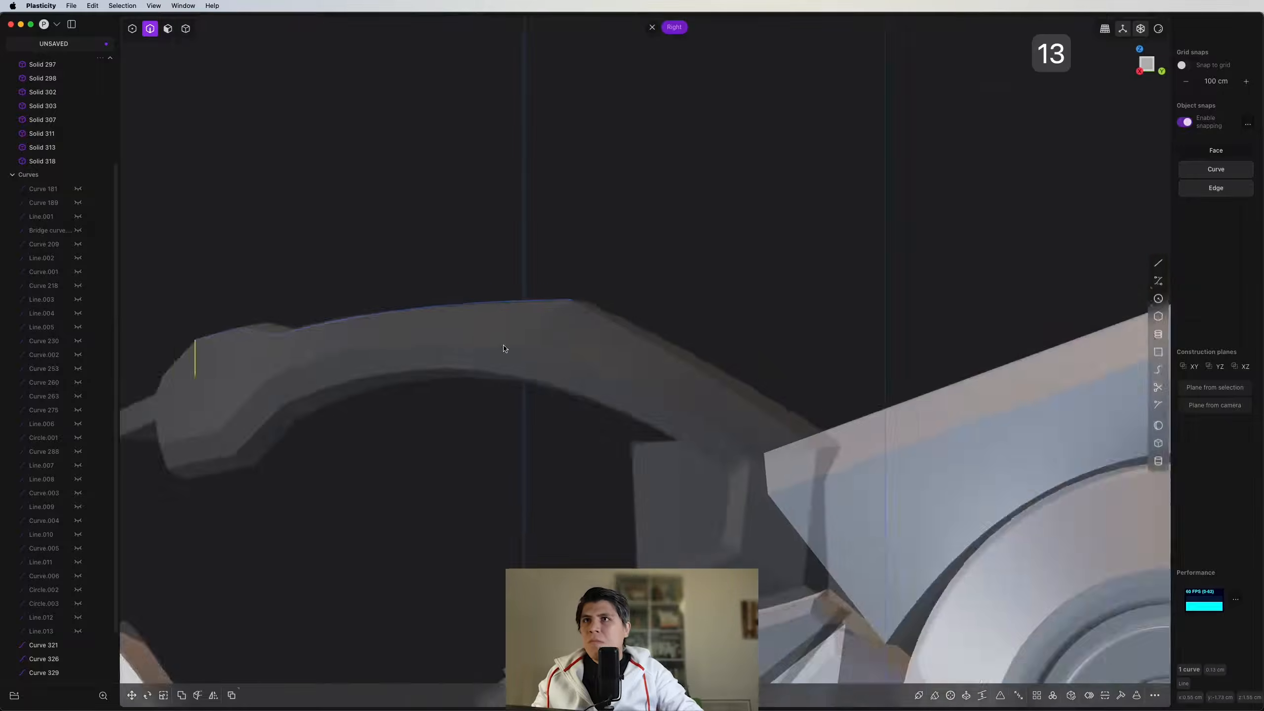
{"action": "middle_click_drag", "start_coordinate": [504, 349], "coordinate": [642, 279], "text": "shift"}
{"action": "scroll", "coordinate": [642, 279], "scroll_direction": "up", "scroll_amount": 5}
{"action": "key", "text": "shift+a"}
{"action": "left_click", "coordinate": [639, 263]}
{"action": "left_click", "coordinate": [556, 349]}
{"action": "scroll", "coordinate": [676, 322], "scroll_direction": "down", "scroll_amount": 5}
Step: Combine the two sloping-edge lines into one 3D segment and delete the source lines
{"action": "key", "text": "shift+super+x"}
{"action": "mouse_move", "coordinate": [676, 322]}
{"action": "middle_mouse_down"}
{"action": "mouse_move", "coordinate": [727, 369]}
{"action": "mouse_move", "coordinate": [550, 342]}
{"action": "middle_mouse_up"}
{"action": "scroll", "coordinate": [551, 342], "scroll_direction": "up", "scroll_amount": 5}
{"action": "key", "text": "x"}
{"action": "scroll", "coordinate": [584, 378], "scroll_direction": "down", "scroll_amount": 5}
{"action": "key", "text": "1"}
{"action": "scroll", "coordinate": [909, 215], "scroll_direction": "up", "scroll_amount": 5}
{"action": "key", "text": "shift+a"}
{"action": "left_click", "coordinate": [745, 222]}
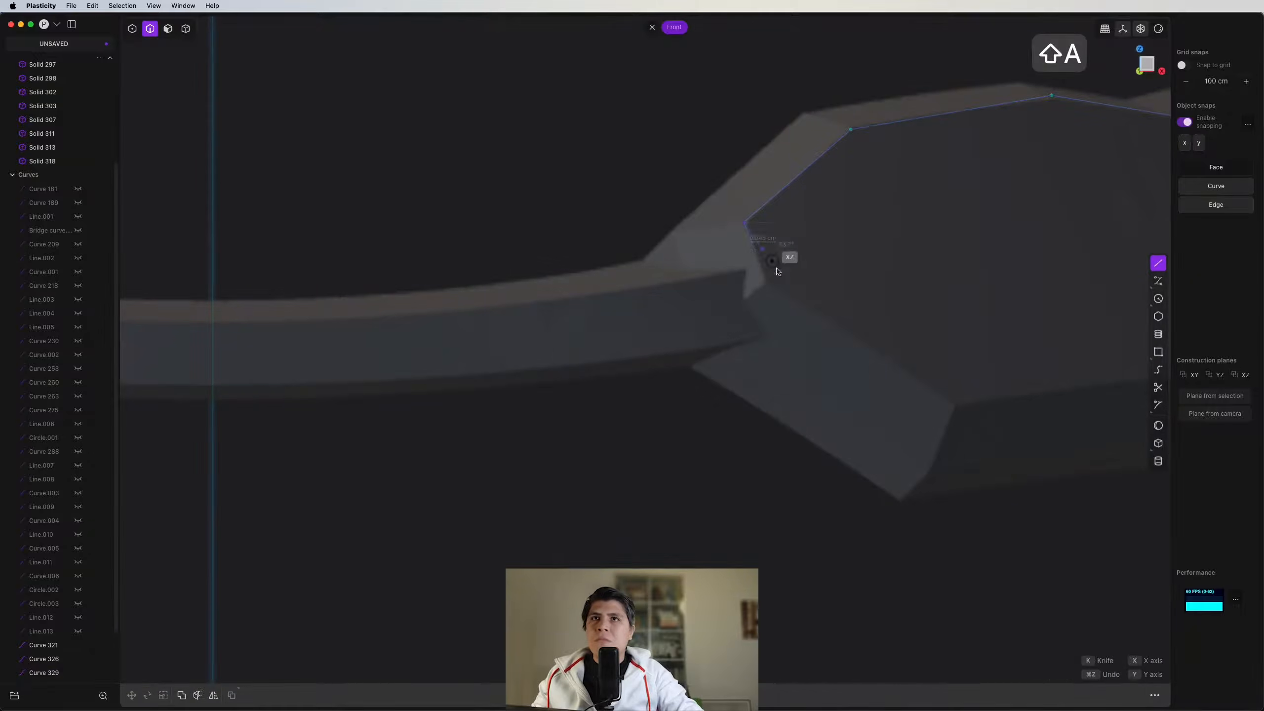
{"action": "left_click", "coordinate": [767, 286]}
{"action": "key", "text": "x"}
Step: Draw a two-segment polyline in the front view from the sloping edge's lower end around the plate's inner side to its bottom corner
{"action": "key", "text": "shift+a"}
{"action": "left_click", "coordinate": [744, 224]}
{"action": "left_click", "coordinate": [768, 285]}
{"action": "left_click", "coordinate": [954, 405]}
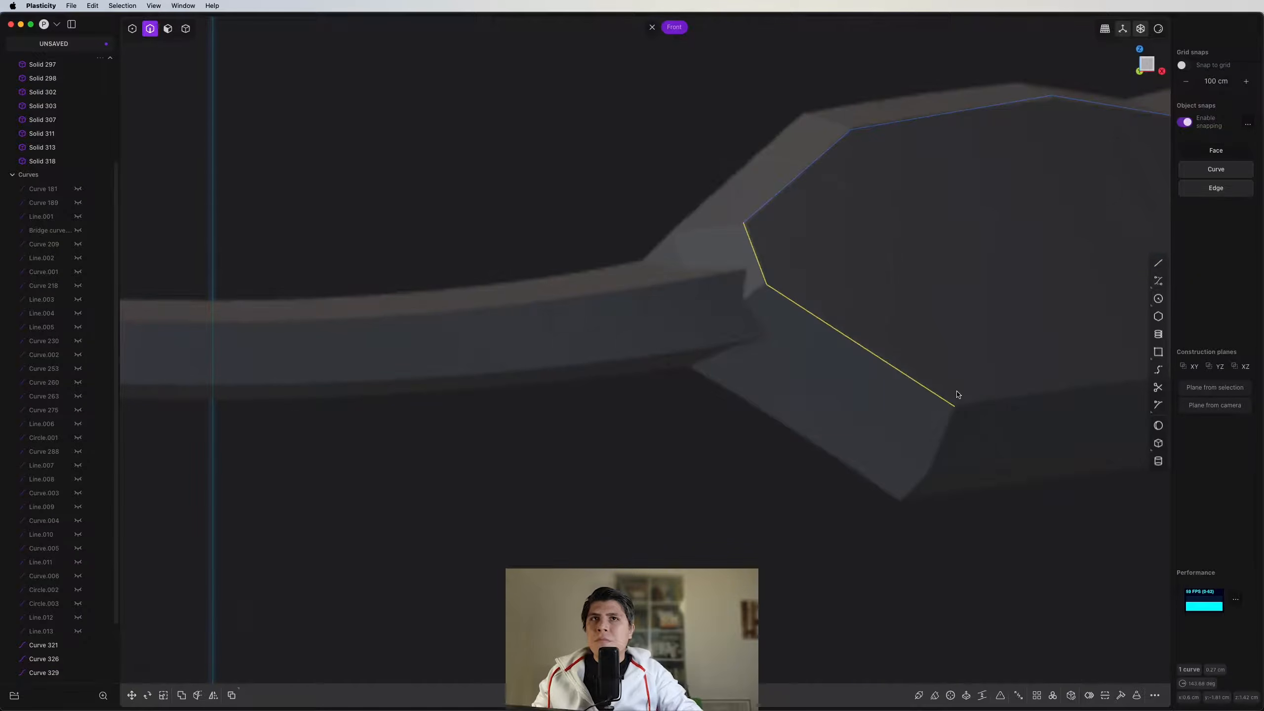
Step: Draw the matching polyline in the right view along the front side of the faceted plate
{"action": "key", "text": "1"}
{"action": "key", "text": "3"}
{"action": "scroll", "coordinate": [544, 349], "scroll_direction": "down", "scroll_amount": 5}
{"action": "scroll", "coordinate": [818, 393], "scroll_direction": "up", "scroll_amount": 5}
{"action": "key", "text": "shift+a"}
{"action": "left_click", "coordinate": [630, 256]}
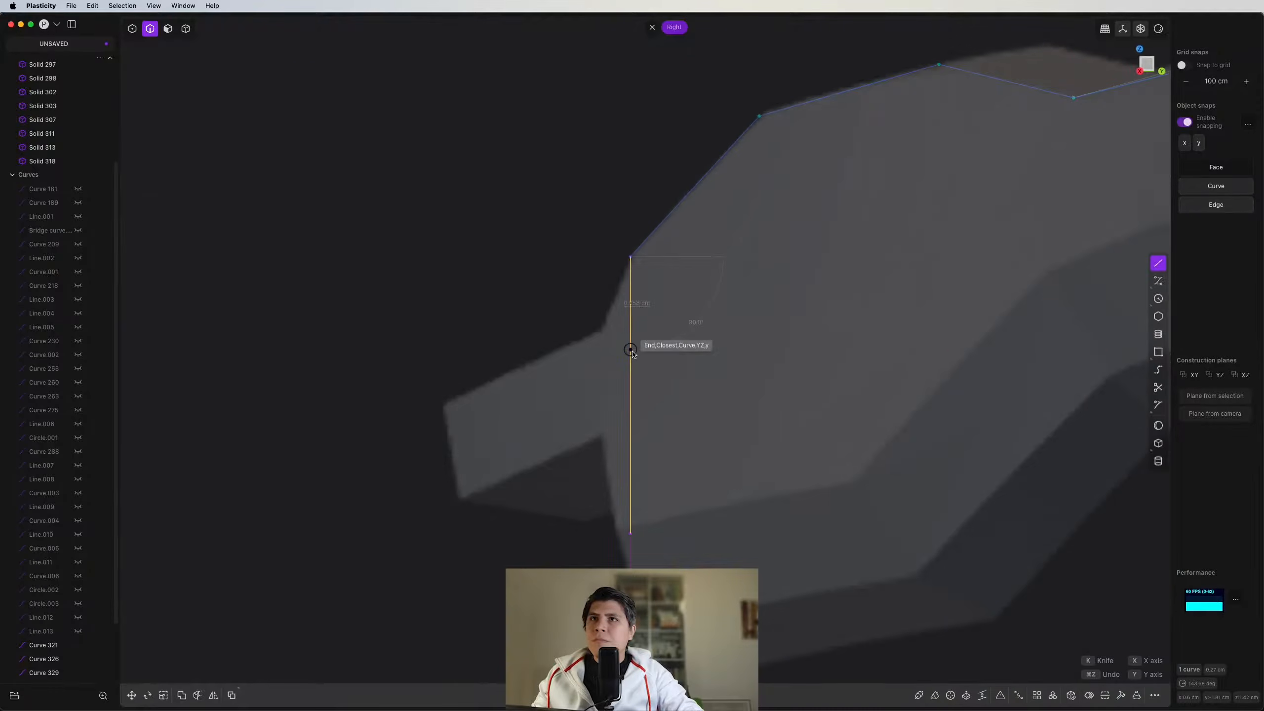
Step: Combine the front-view and right-view polylines into one 3D curve and delete the source polylines
{"action": "middle_click_drag", "start_coordinate": [518, 460], "coordinate": [227, 207]}
{"action": "key", "text": "super+shift+x"}
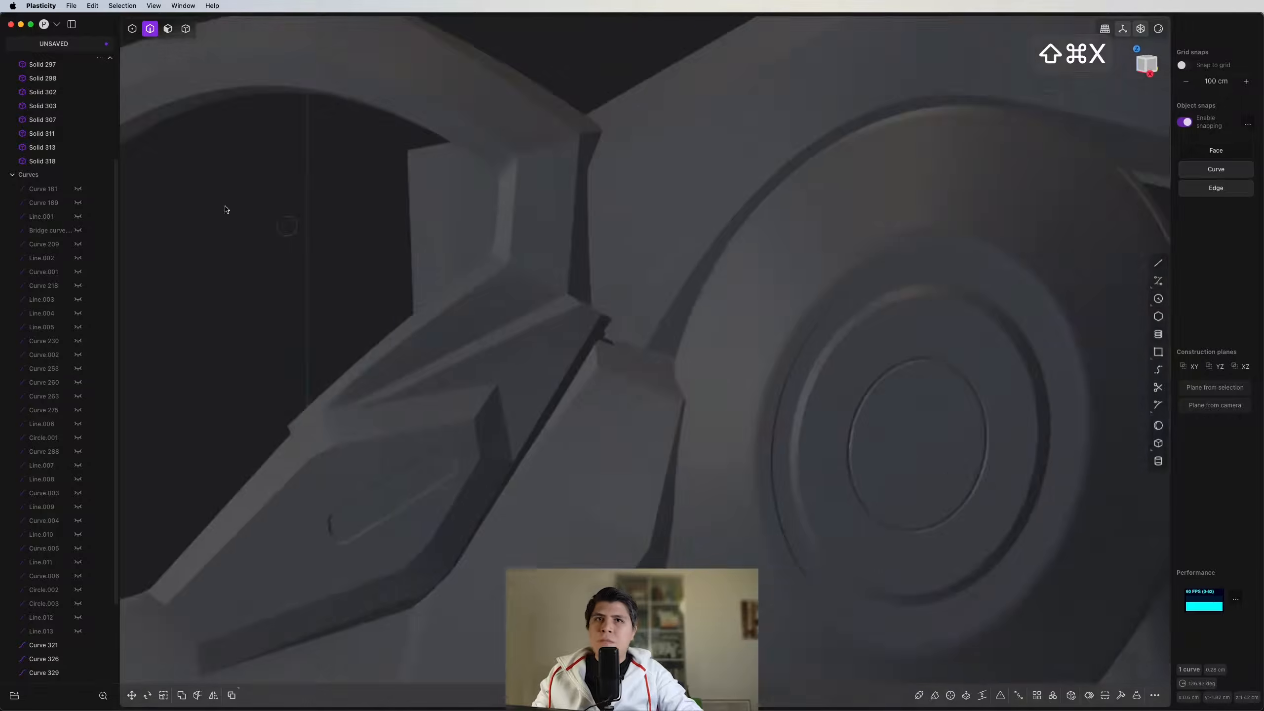
{"action": "key", "text": "x"}
{"action": "key", "text": "1"}
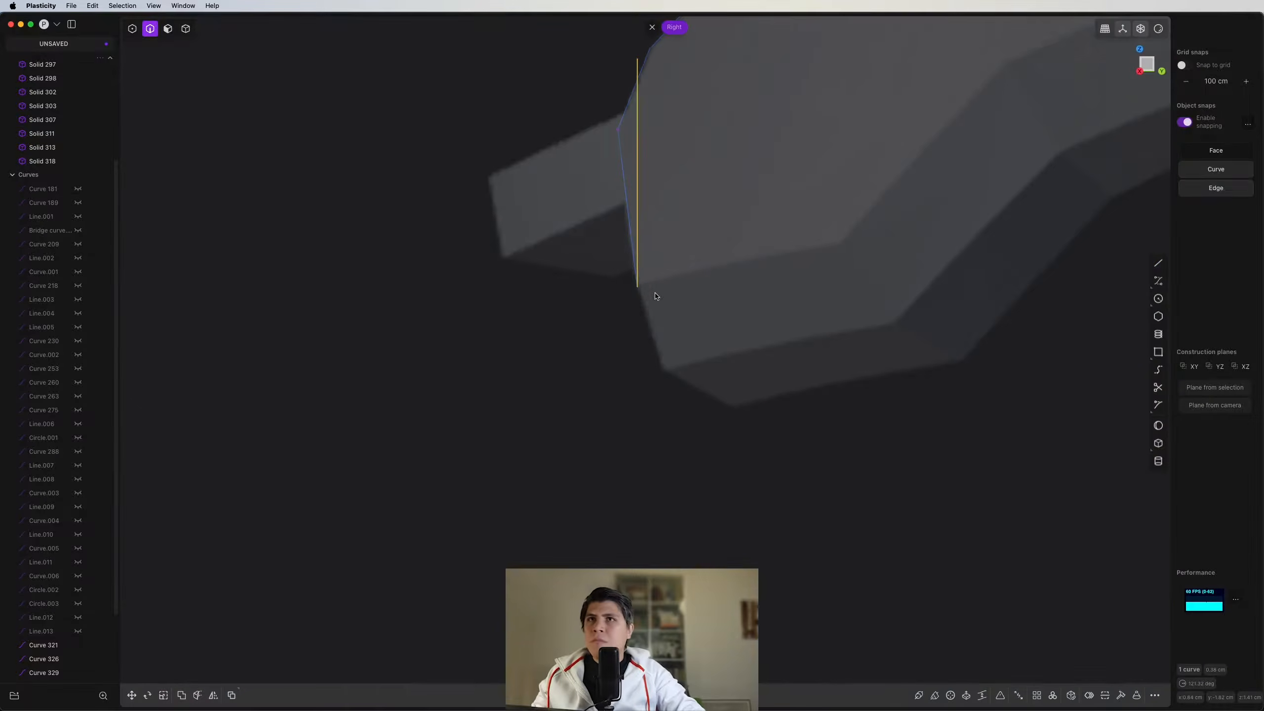
Step: Trace the plate's lower edge with a two-segment polyline in the right view and continue with a curve along the arm's lower front edge
{"action": "left_click", "coordinate": [841, 243]}
{"action": "middle_click_drag", "start_coordinate": [842, 244], "coordinate": [718, 375], "text": "shift"}
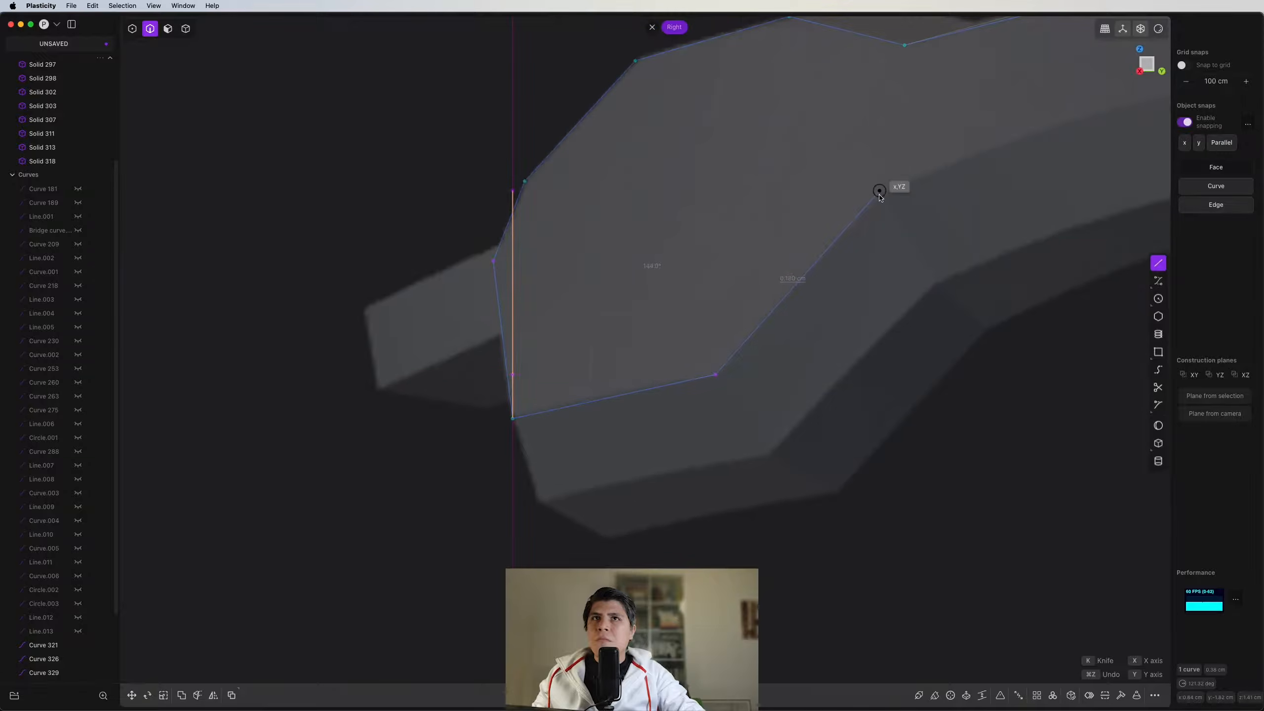
{"action": "left_click", "coordinate": [879, 197]}
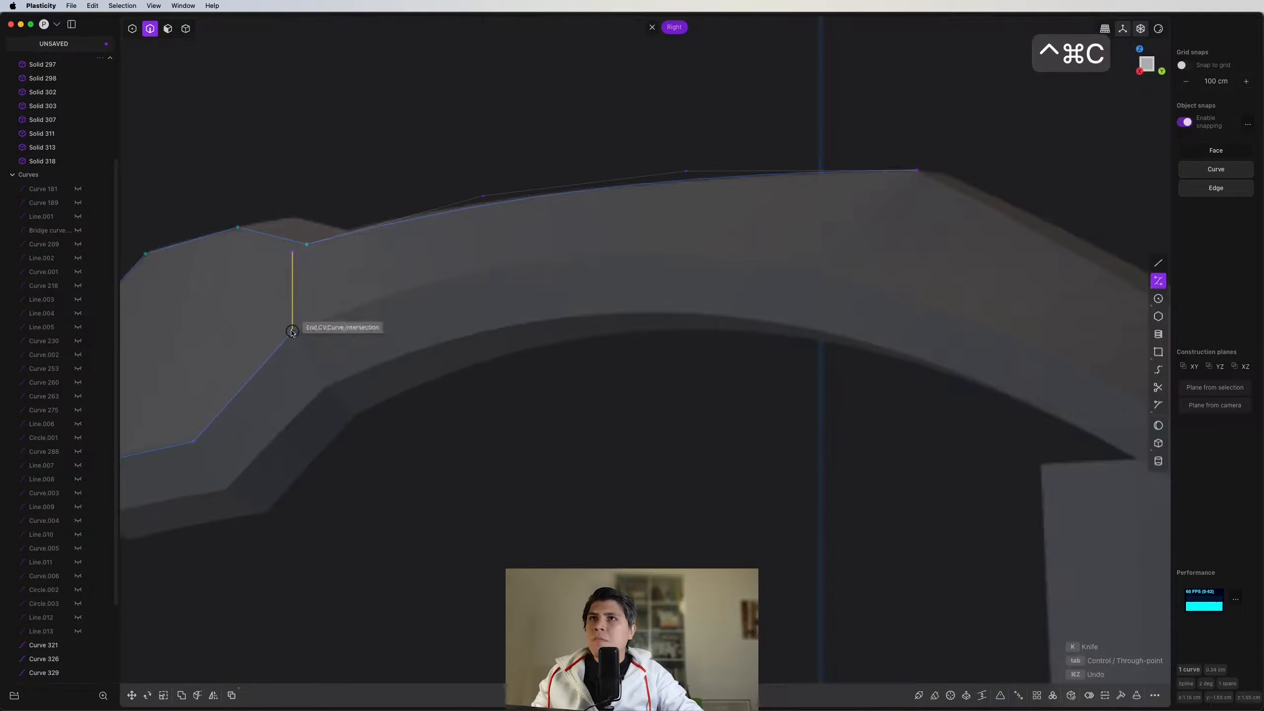
{"action": "left_click", "coordinate": [292, 332]}
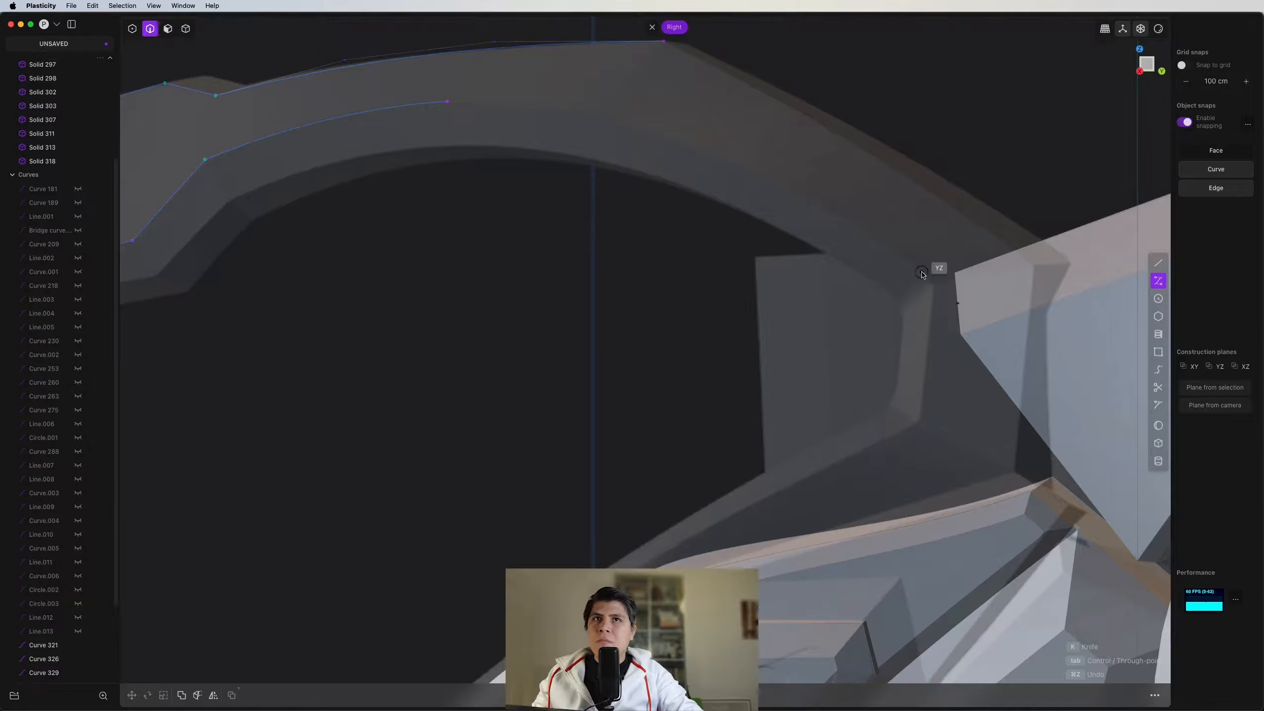
Step: Draw a curve in the right view along the rear part of the arm's lower edge, starting at its rear corner
{"action": "left_click", "coordinate": [932, 289]}
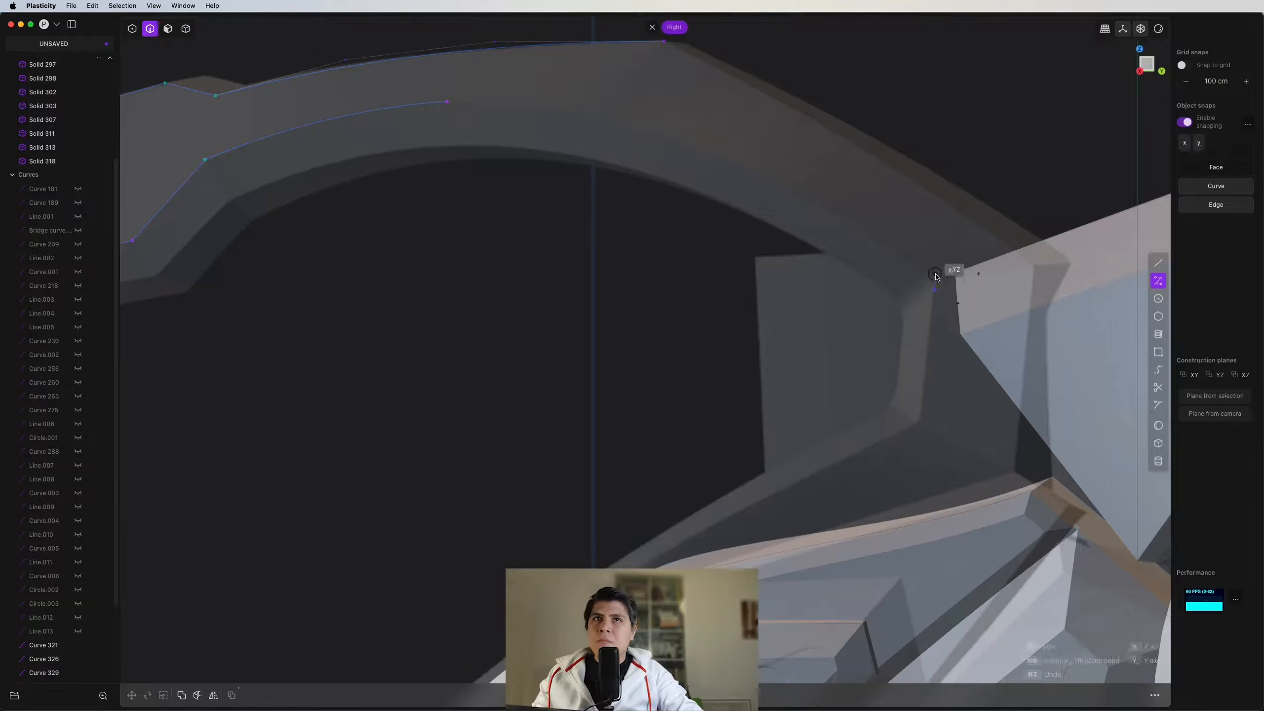
{"action": "left_click", "coordinate": [933, 273]}
{"action": "left_click", "coordinate": [902, 253]}
{"action": "scroll", "coordinate": [679, 153], "scroll_direction": "down", "scroll_amount": 1}
{"action": "middle_click_drag", "start_coordinate": [679, 153], "coordinate": [825, 308], "text": "shift"}
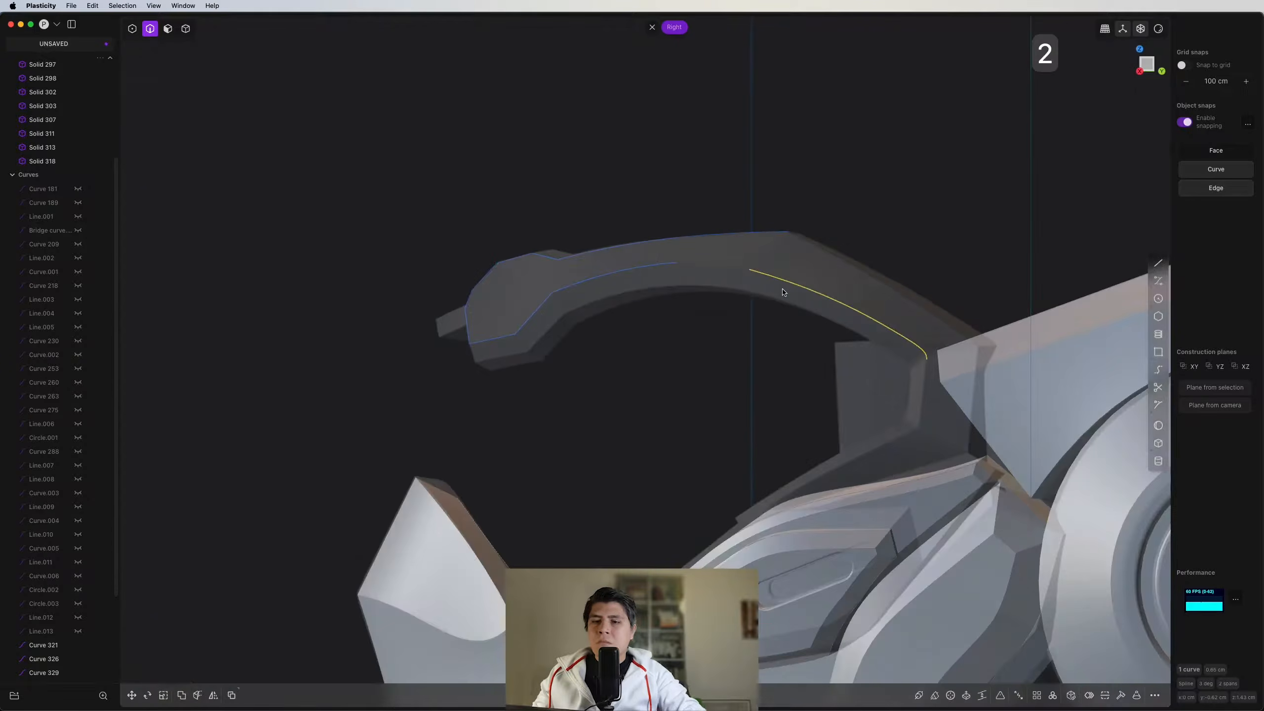
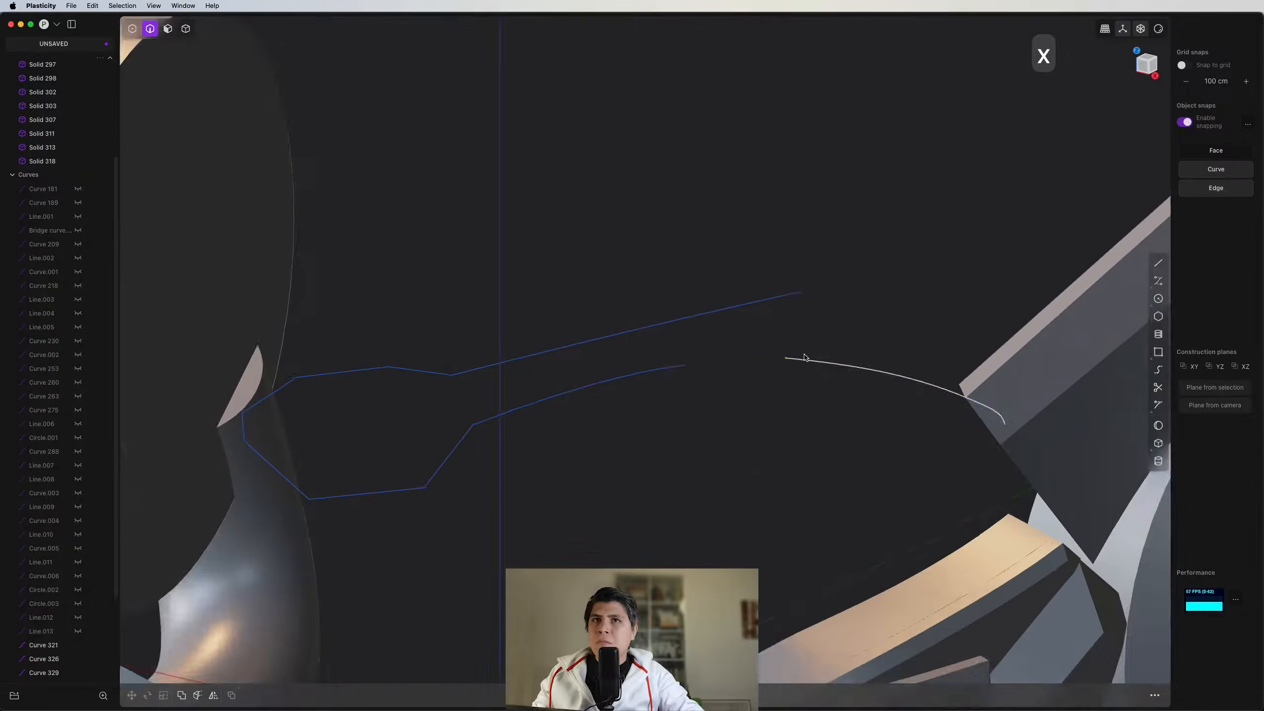
Step: Rebuild the rear lower-arm curve by number of points, using 3 points
{"action": "left_click", "coordinate": [1120, 695]}
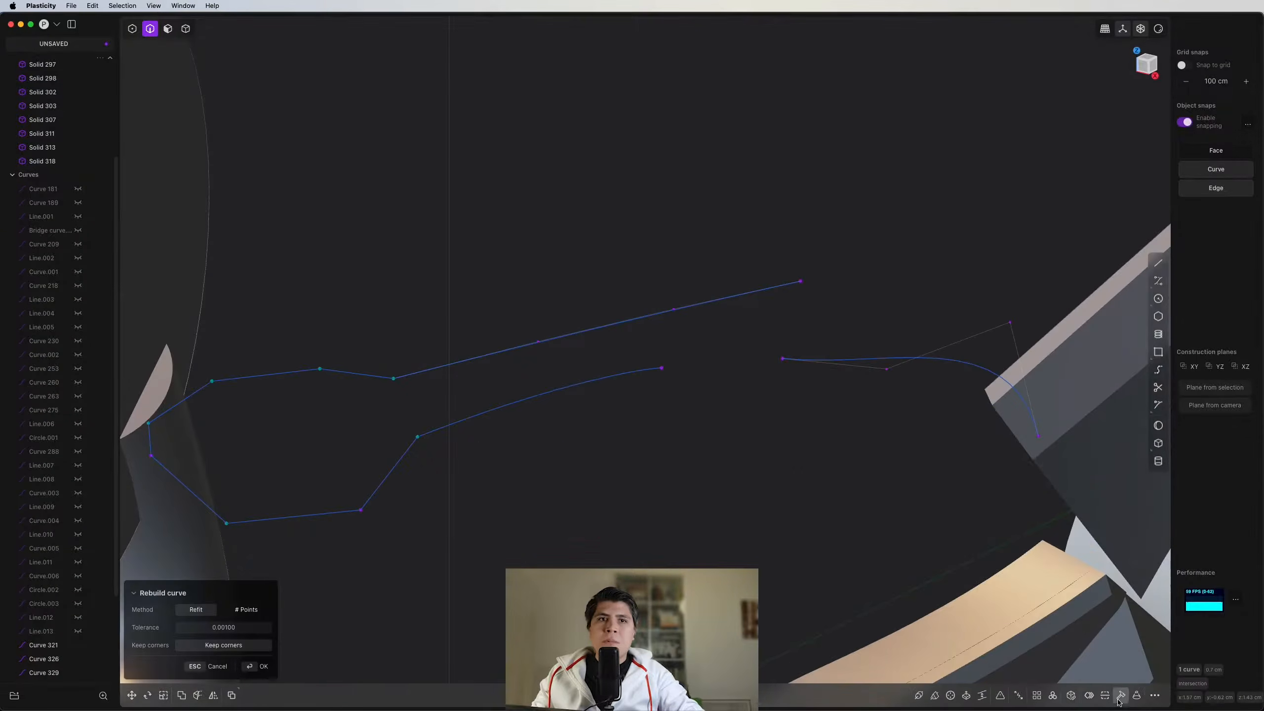
{"action": "left_click", "coordinate": [239, 609]}
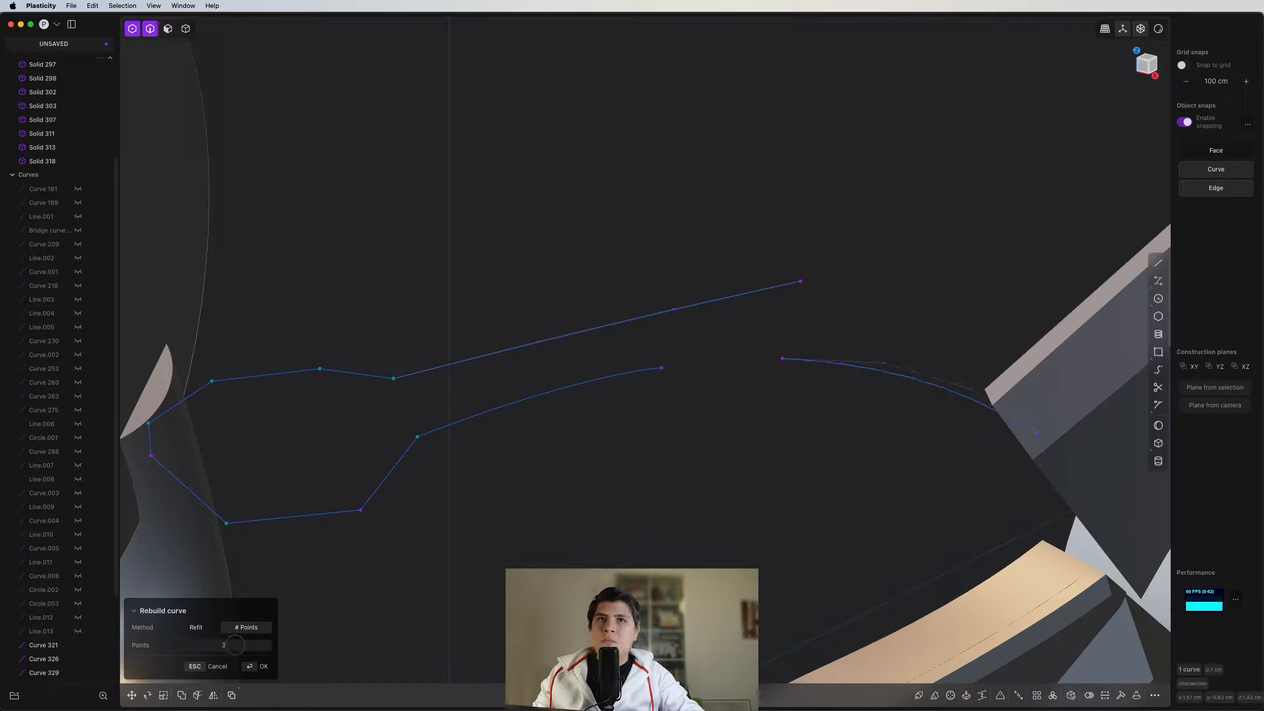
{"action": "key", "text": "Return"}
Step: Bridge the gap between the facing ends of the two lower-arm curves with G1 start and G0 end curvature
{"action": "key", "text": "1"}
{"action": "left_click_drag", "start_coordinate": [811, 331], "coordinate": [647, 417]}
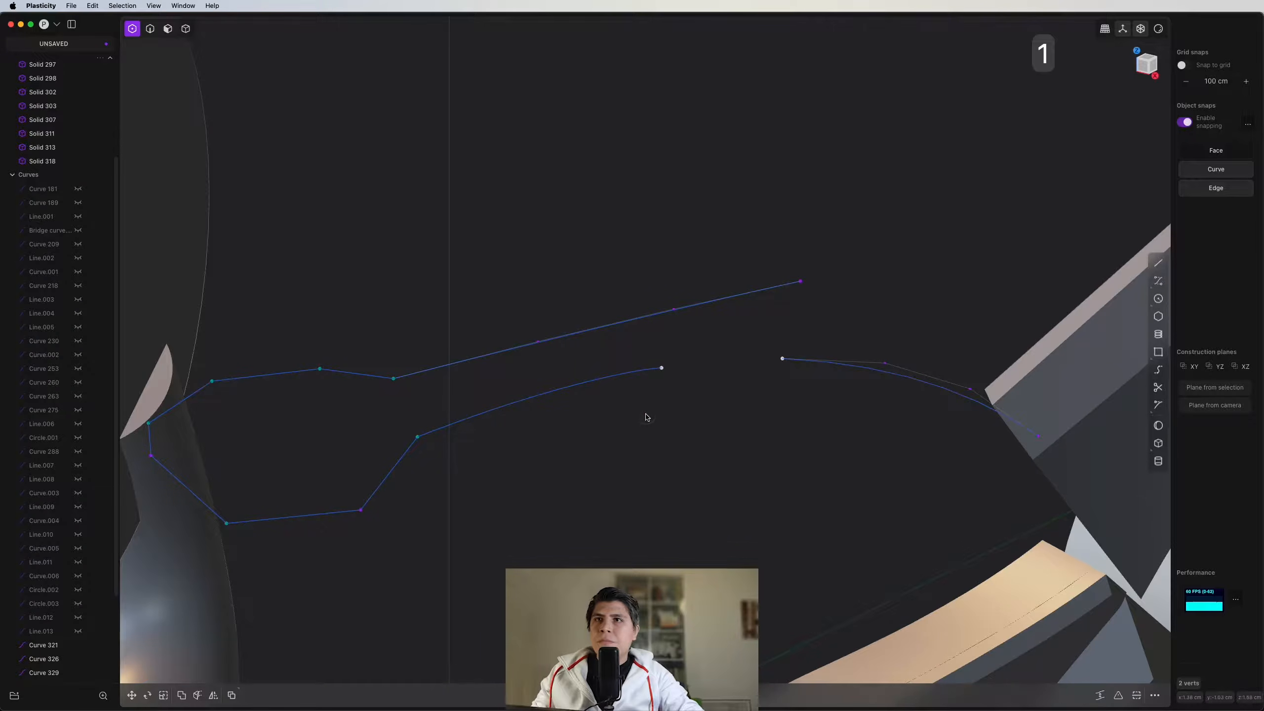
{"action": "key", "text": "i"}
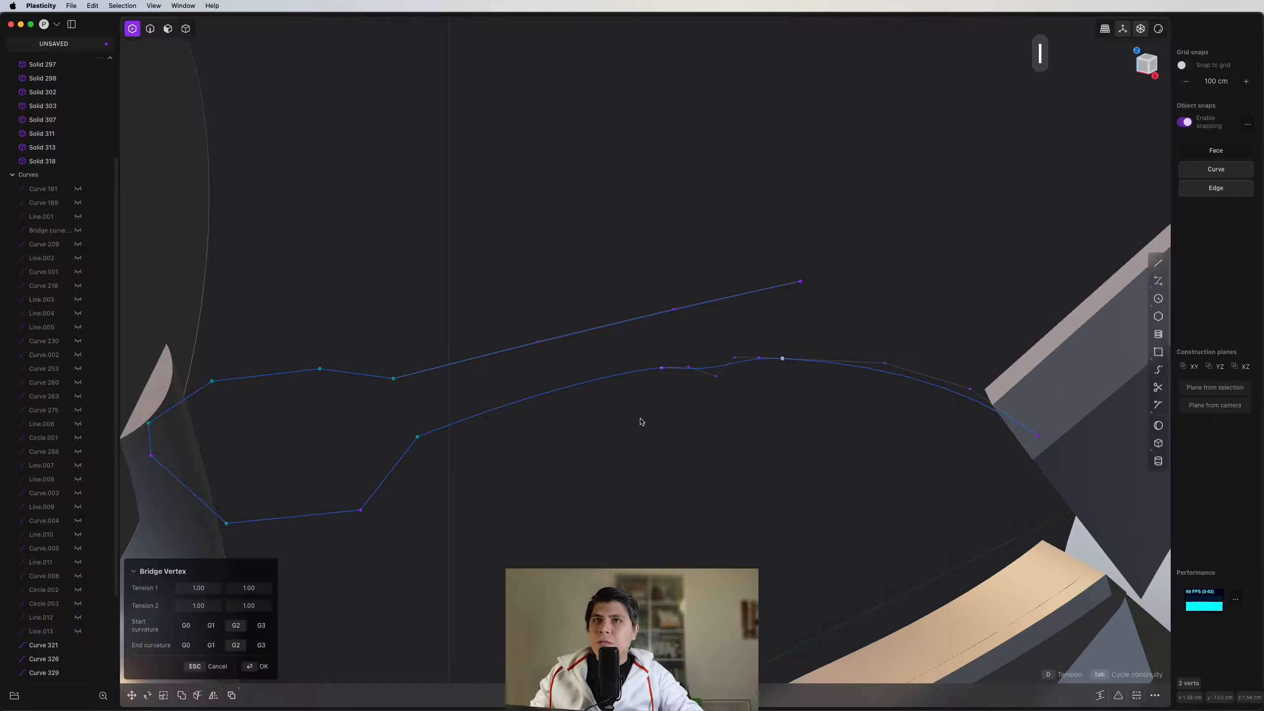
{"action": "key", "text": "Tab"}
{"action": "key", "text": "Tab"}
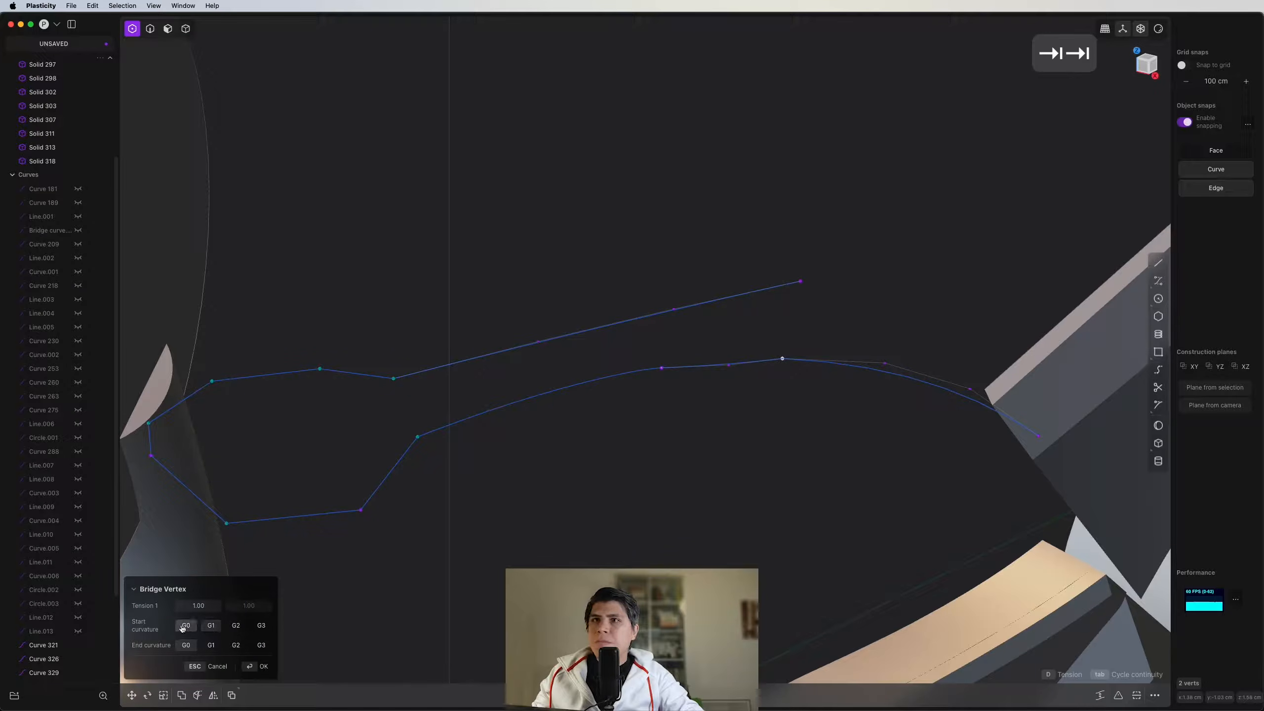
{"action": "middle_click_drag", "start_coordinate": [341, 582], "coordinate": [767, 347]}
{"action": "key", "text": "Return"}
Step: Join the bridge curve with the rear lower-arm curve
{"action": "scroll", "coordinate": [816, 348], "scroll_direction": "down", "scroll_amount": 5}
{"action": "key", "text": "2"}
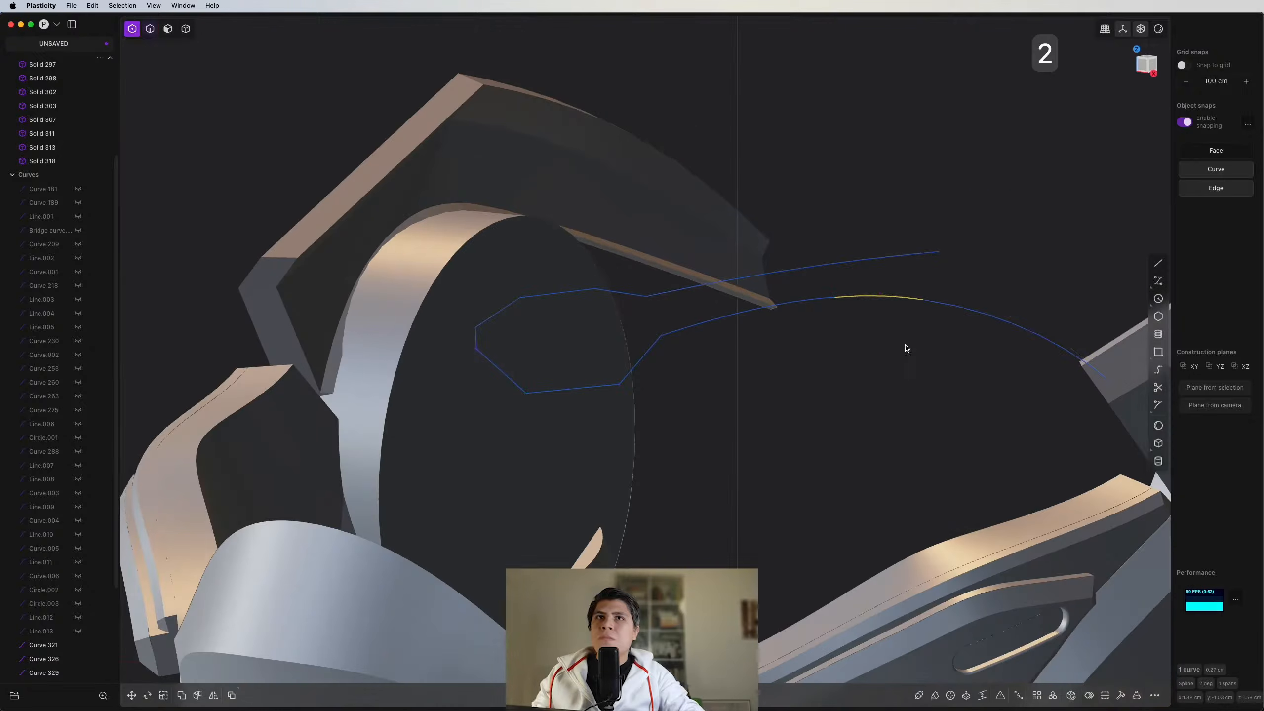
{"action": "left_click_drag", "start_coordinate": [993, 273], "coordinate": [884, 351]}
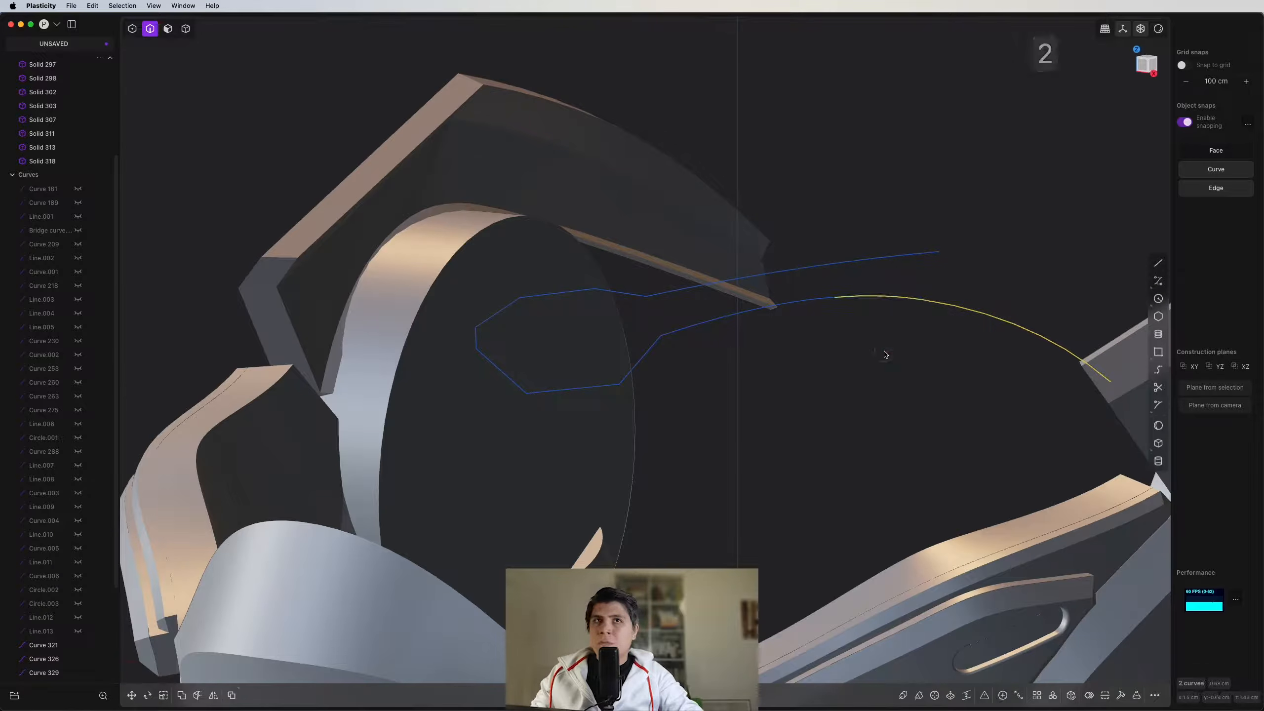
{"action": "scroll", "coordinate": [885, 354], "scroll_direction": "down", "scroll_amount": 5}
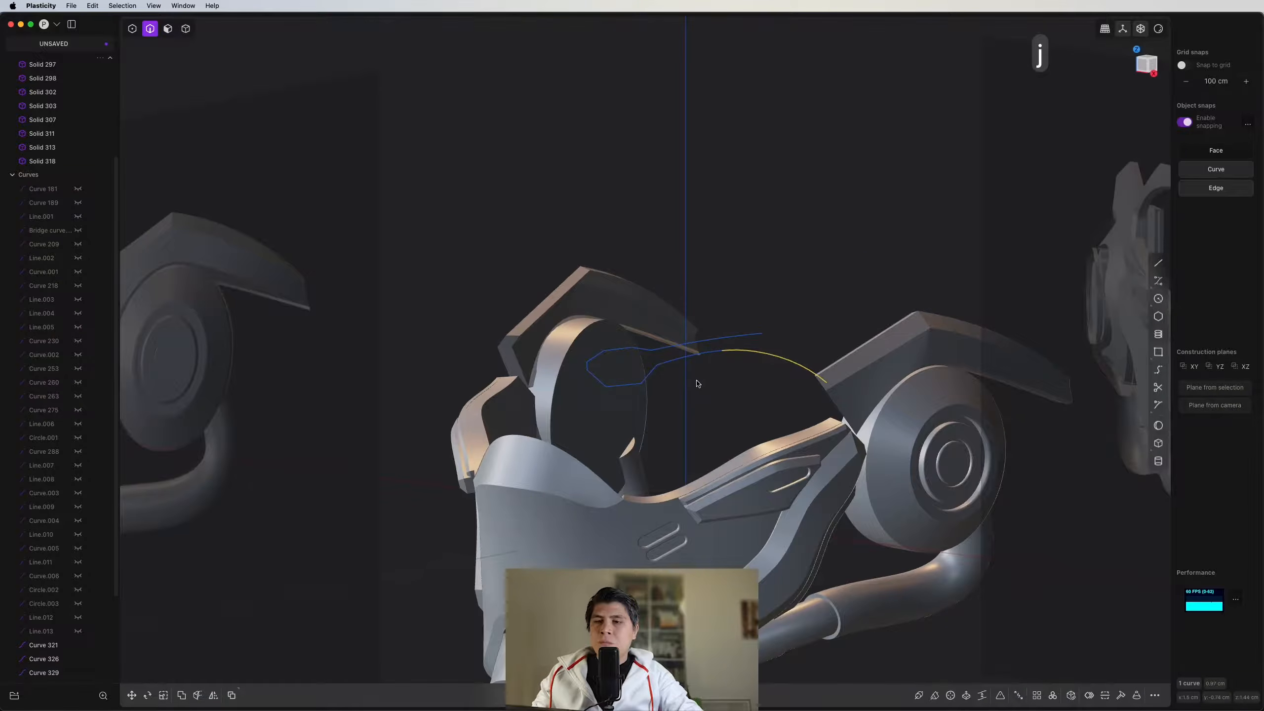
Step: Draw a three-point curve in the right view along the arm's upper rear edge, starting from the end of the upper front curve
{"action": "key", "text": "shift+a"}
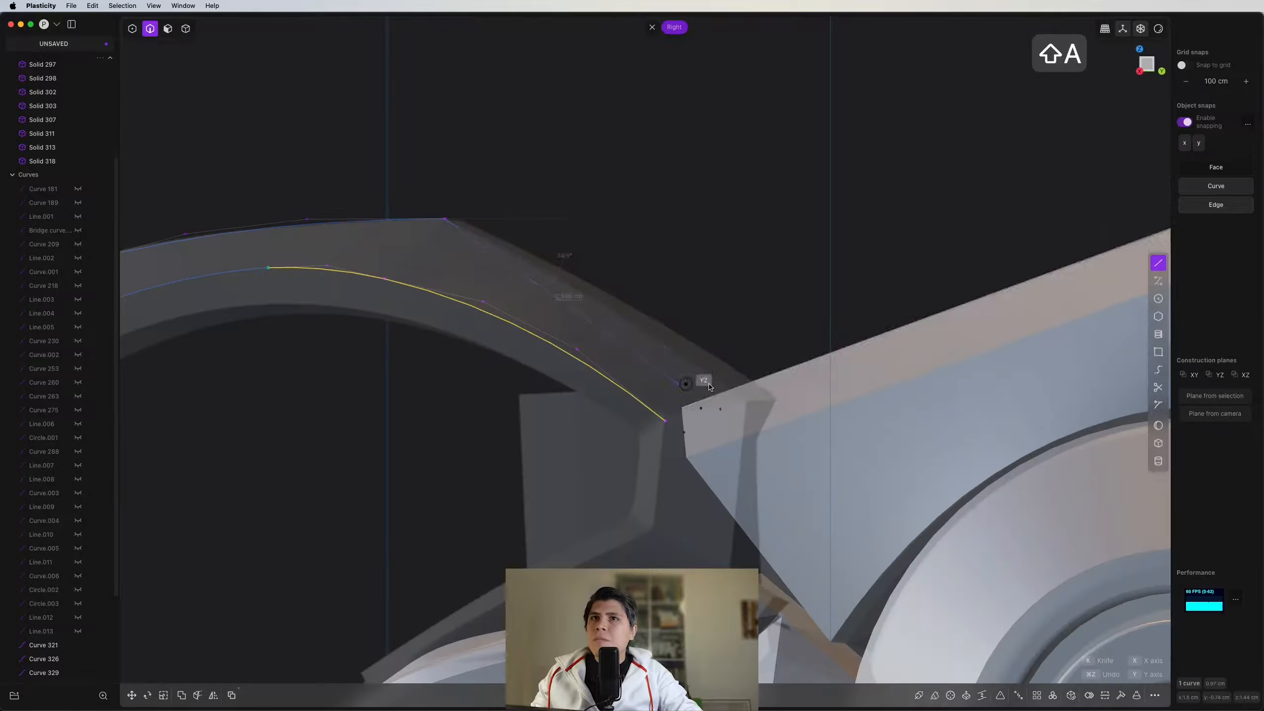
{"action": "key", "text": "Escape"}
{"action": "key", "text": "ctrl+super+c"}
{"action": "left_click", "coordinate": [445, 219]}
{"action": "left_click", "coordinate": [625, 305]}
{"action": "left_click", "coordinate": [747, 401]}
{"action": "right_click", "coordinate": [749, 403]}
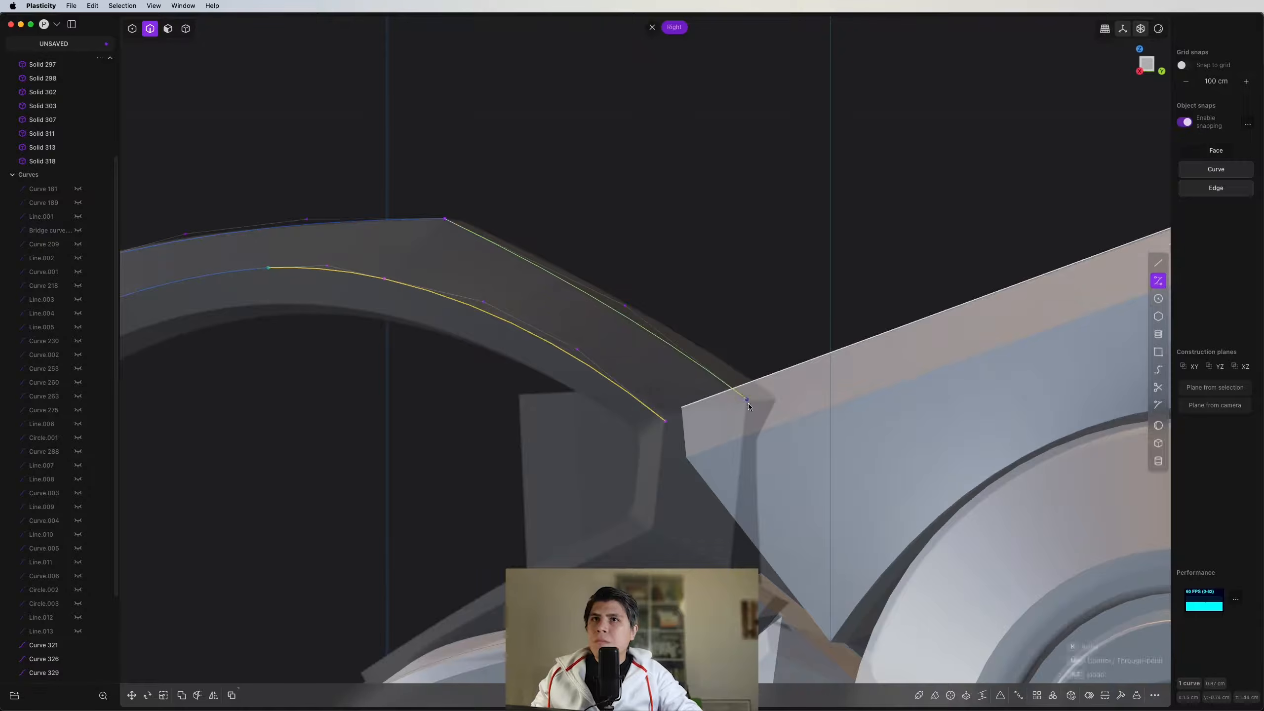
Step: Try to combine the upper rear curve with a matching front-view curve into one 3D curve
{"action": "key", "text": "1"}
{"action": "key", "text": "ctrl+super+c"}
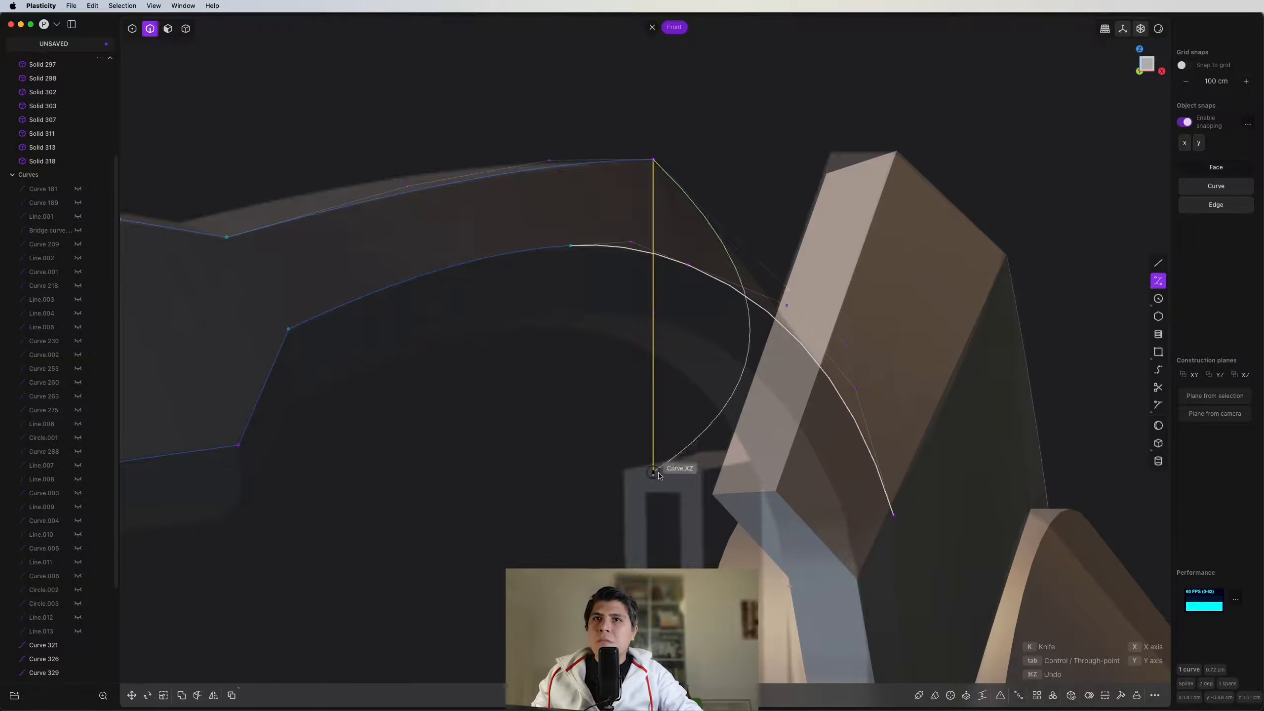
{"action": "key", "text": "ctrl+super+x"}
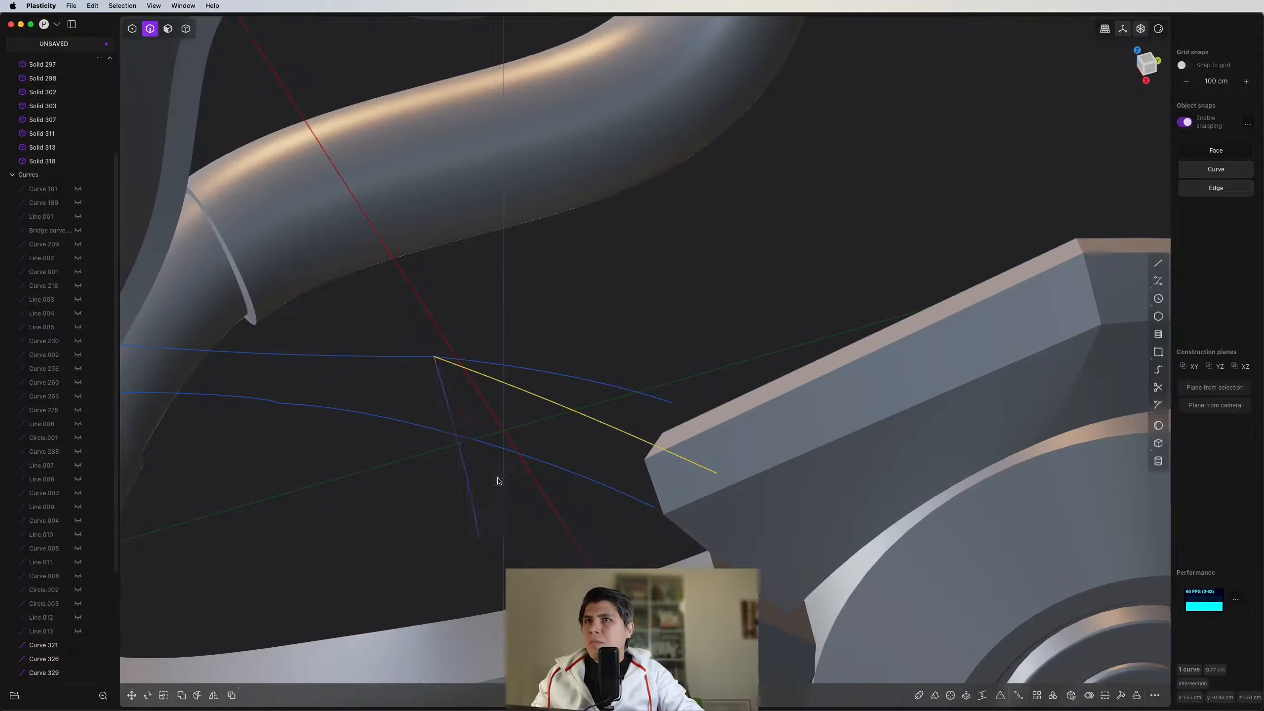
{"action": "key", "text": "x"}
{"action": "scroll", "coordinate": [335, 248], "scroll_direction": "down", "scroll_amount": 5}
{"action": "middle_click_drag", "start_coordinate": [496, 368], "coordinate": [437, 271]}
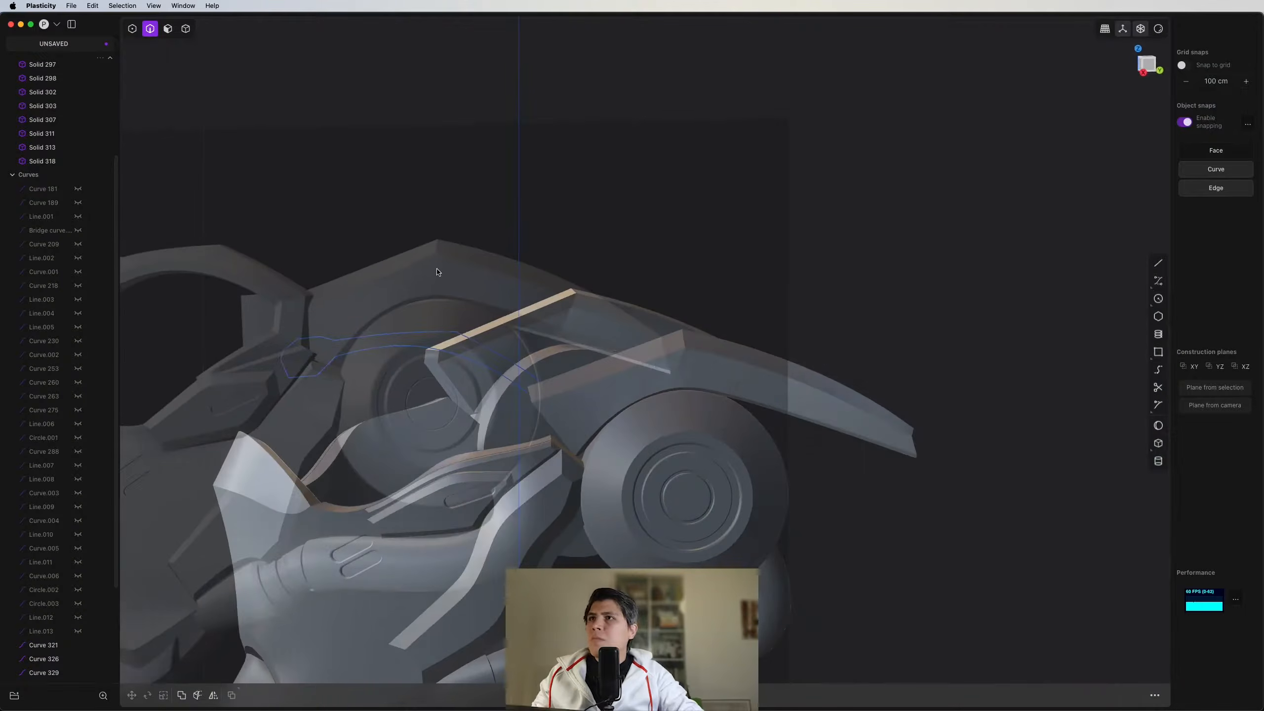
Step: Rebuild the arm's upper rear curve by number of points in the top view
{"action": "scroll", "coordinate": [375, 269], "scroll_direction": "up", "scroll_amount": 3}
{"action": "key", "text": "1"}
{"action": "key", "text": "3"}
{"action": "middle_click_drag", "start_coordinate": [574, 406], "coordinate": [940, 423]}
{"action": "scroll", "coordinate": [940, 423], "scroll_direction": "up", "scroll_amount": 5}
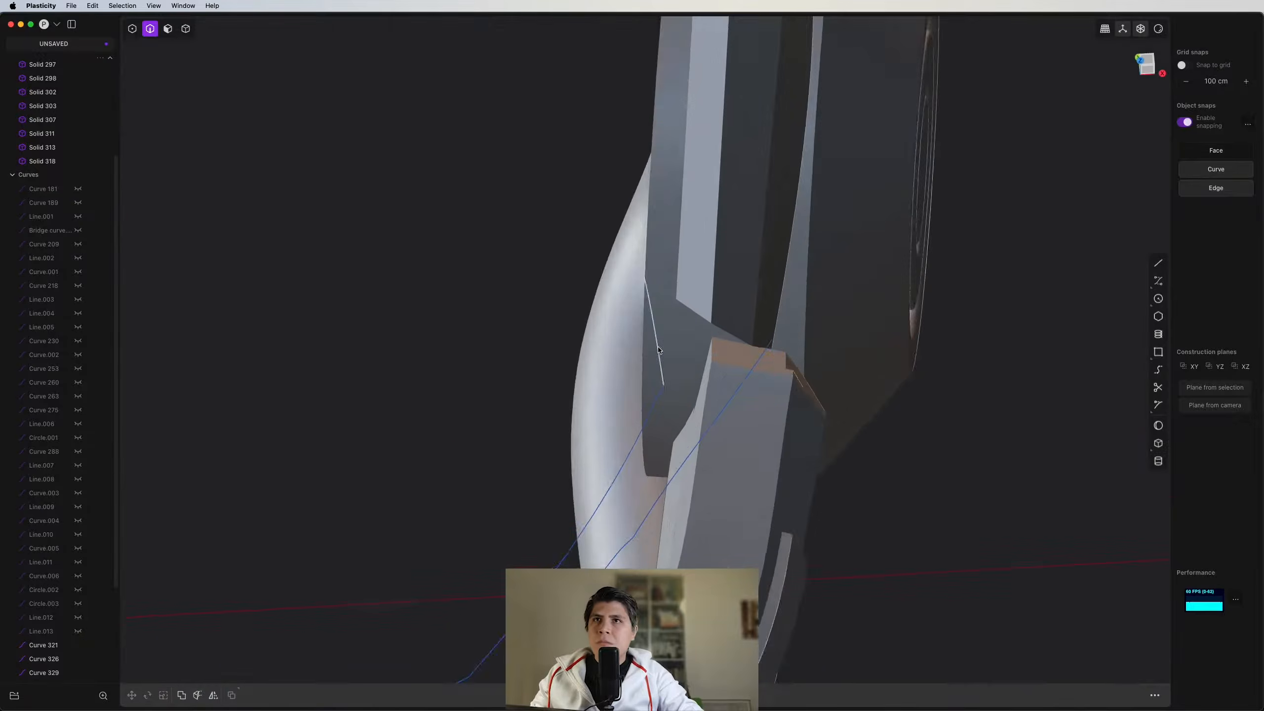
{"action": "left_click", "coordinate": [659, 344]}
{"action": "middle_click_drag", "start_coordinate": [659, 344], "coordinate": [821, 498]}
{"action": "key", "text": "7"}
{"action": "left_click", "coordinate": [1120, 697]}
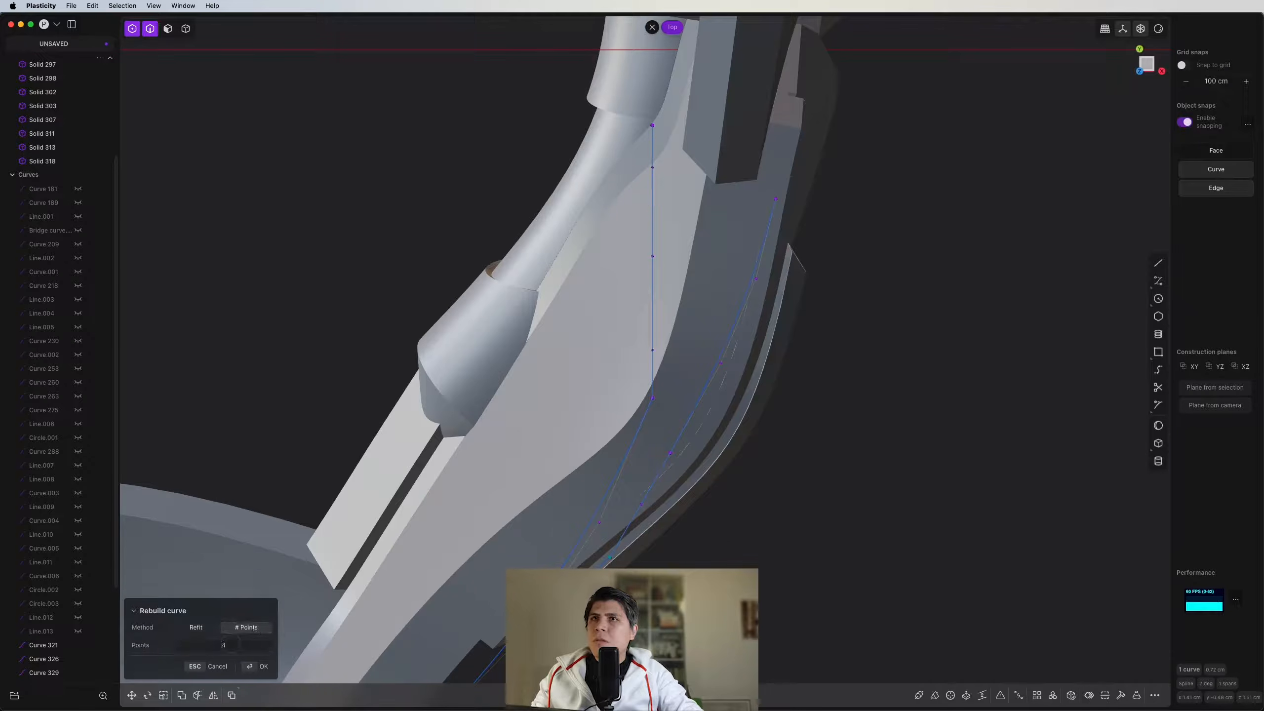
{"action": "left_click", "coordinate": [640, 325]}
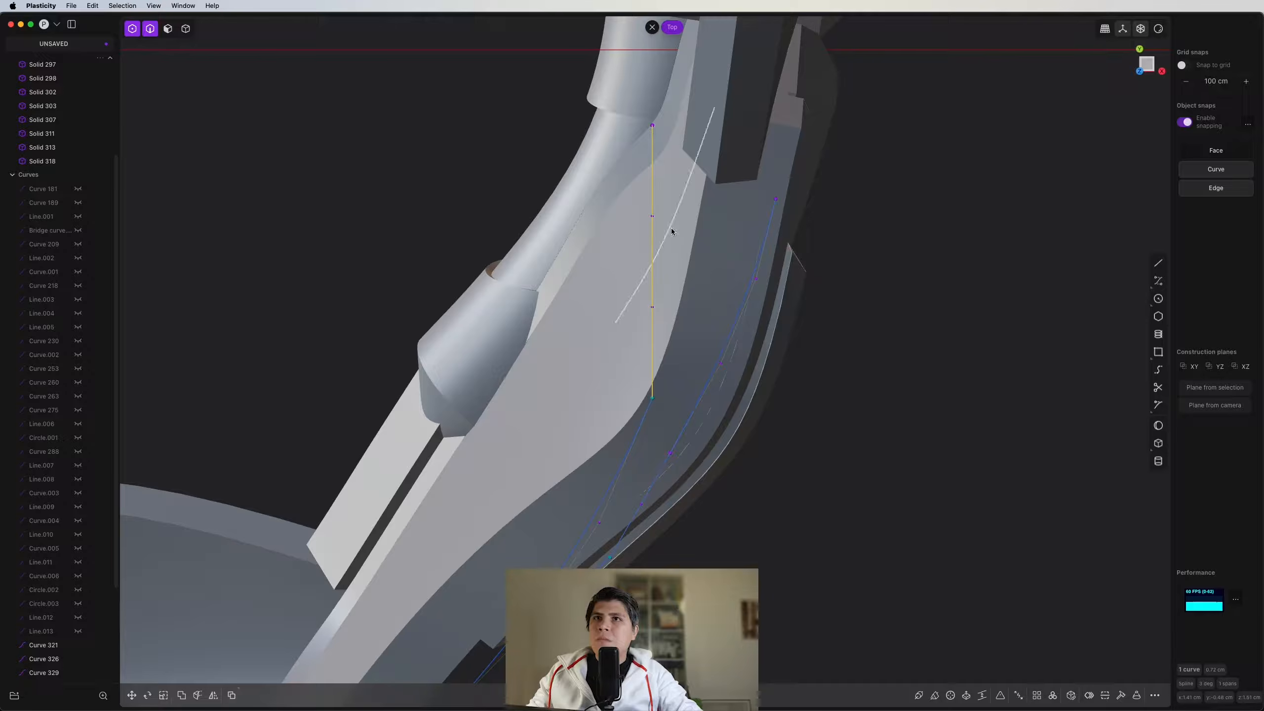
Step: Rotate the upper rear curve about 10° in the top view and move it by its front end onto the upper arm curve's endpoint
{"action": "key", "text": "r"}
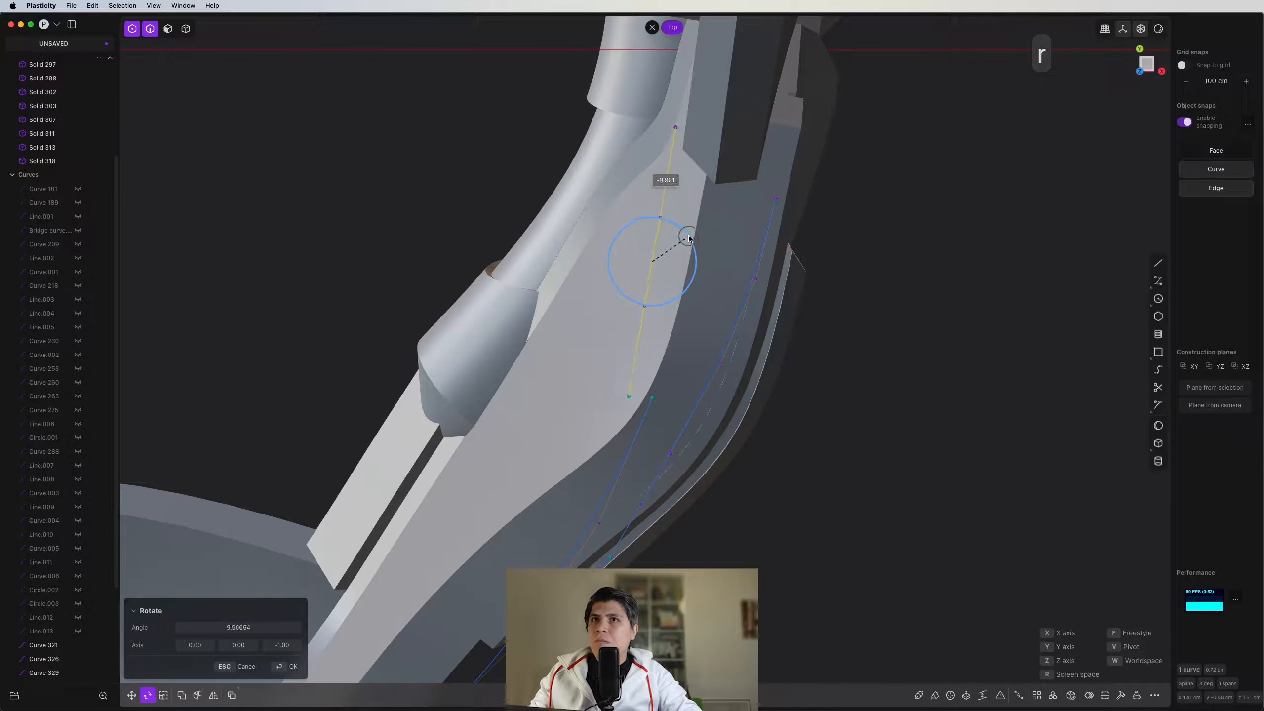
{"action": "key", "text": "g"}
{"action": "key", "text": "v"}
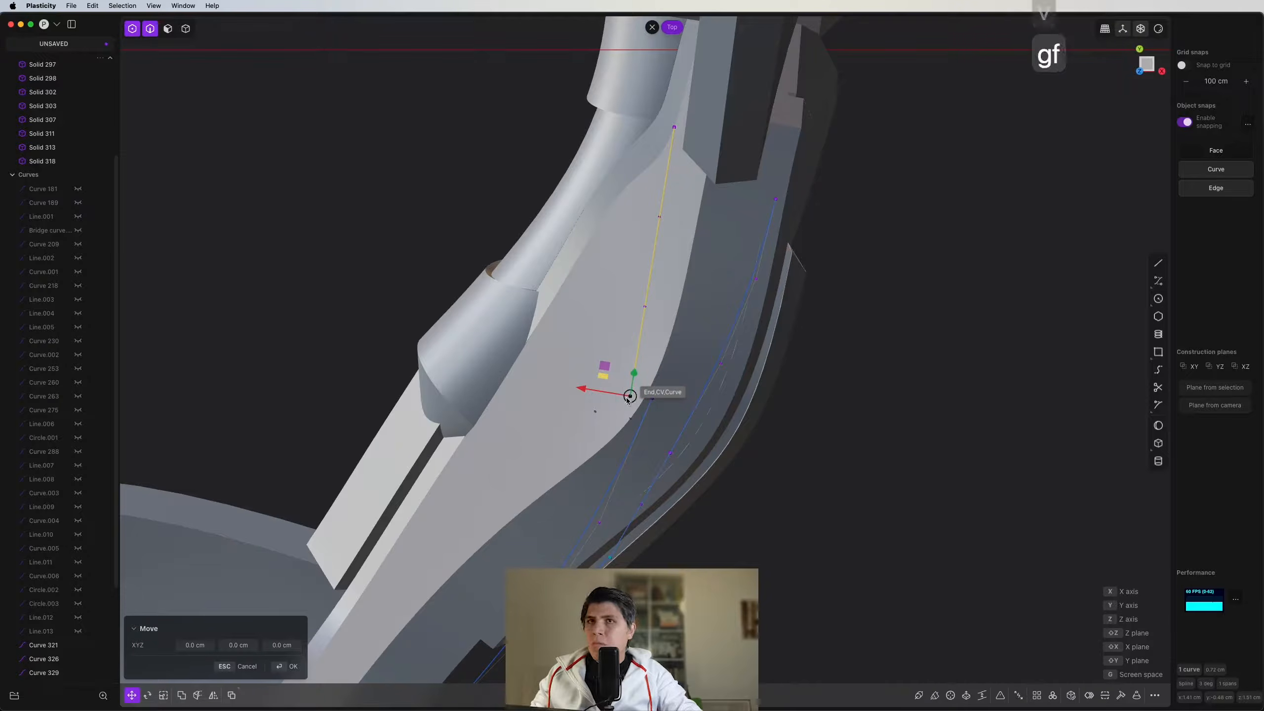
{"action": "key", "text": "f"}
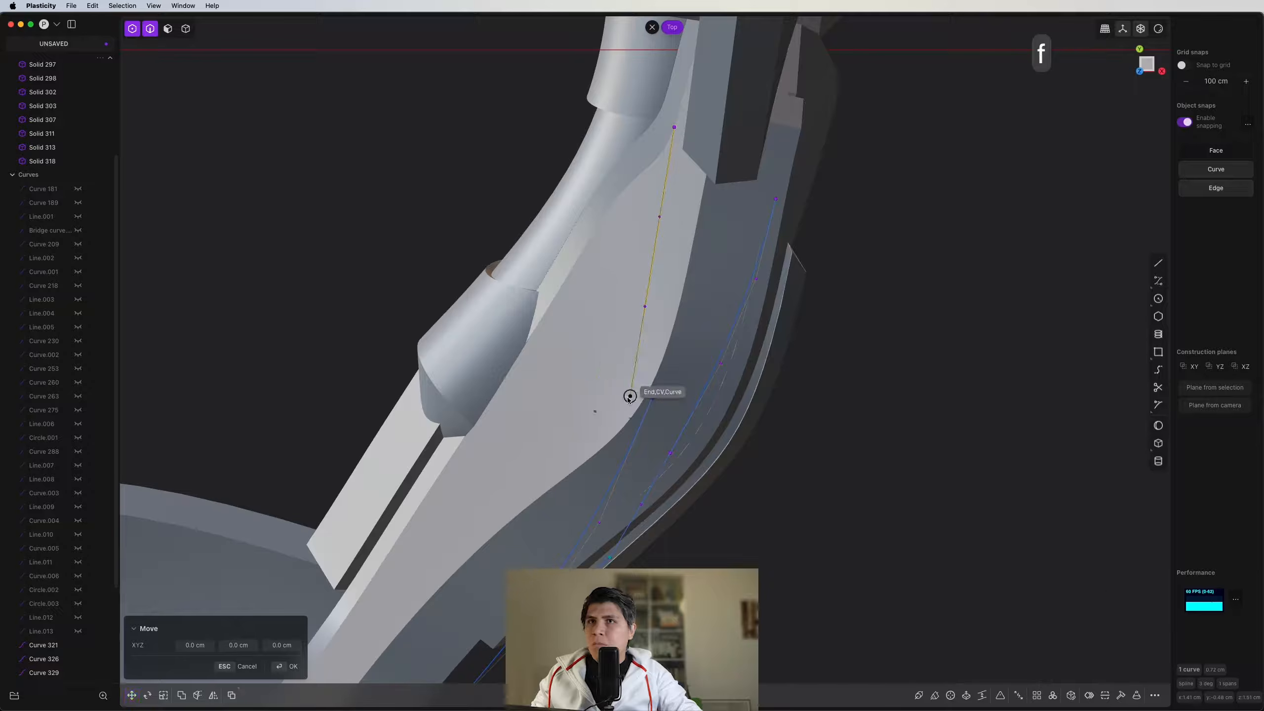
{"action": "left_click", "coordinate": [653, 402]}
Step: Join the front and rear lower-arm curves and rebuild the result by number of points
{"action": "middle_click_drag", "start_coordinate": [653, 402], "coordinate": [369, 280]}
{"action": "key", "text": "2"}
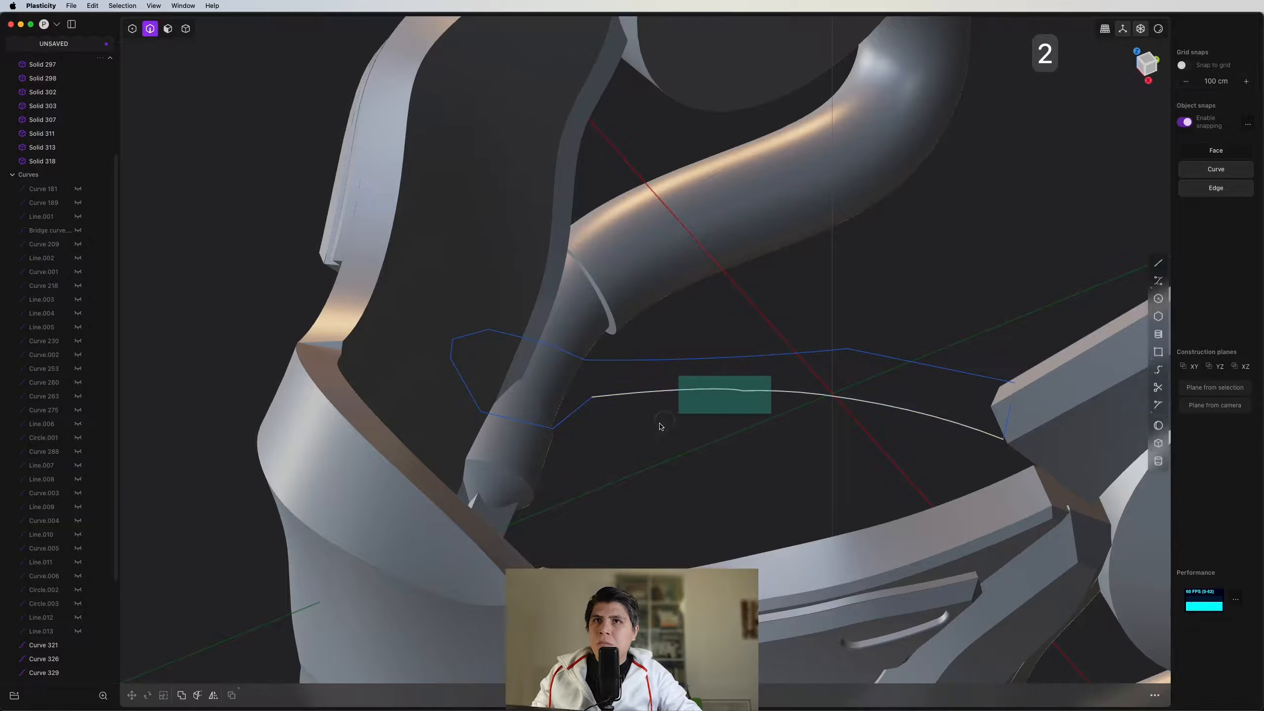
{"action": "left_click_drag", "start_coordinate": [660, 427], "coordinate": [695, 419]}
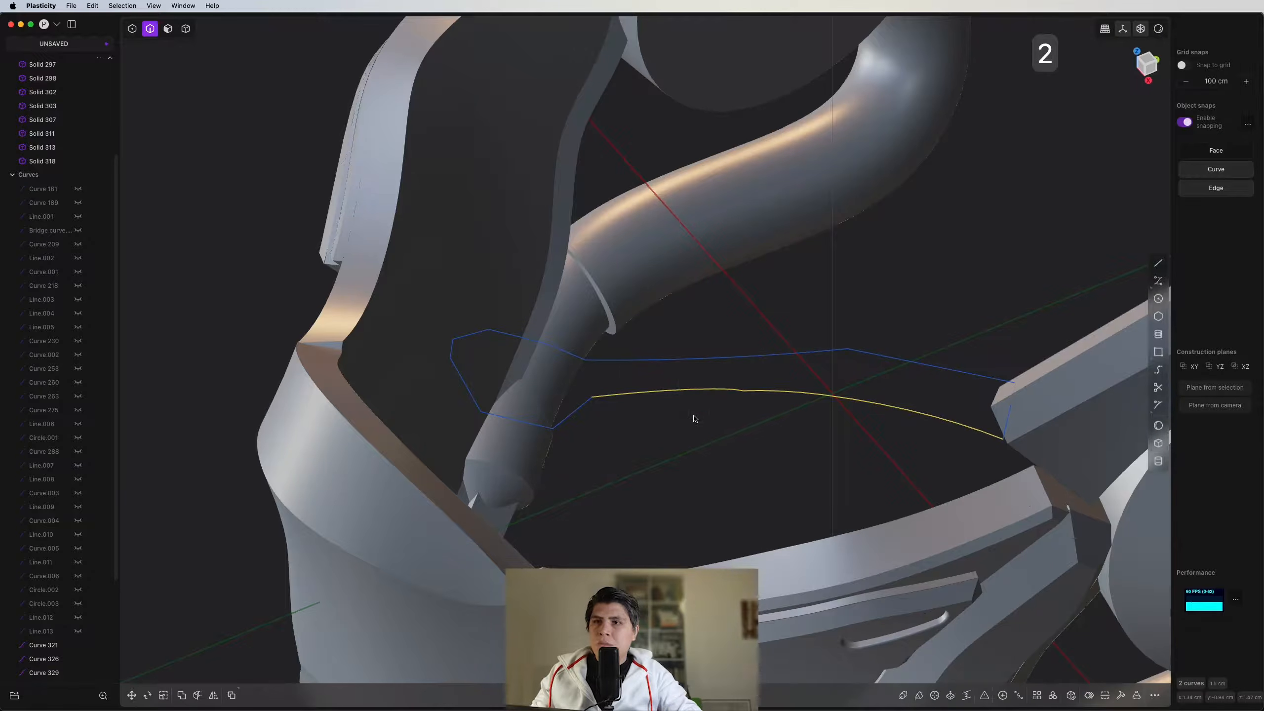
{"action": "left_click", "coordinate": [1122, 695]}
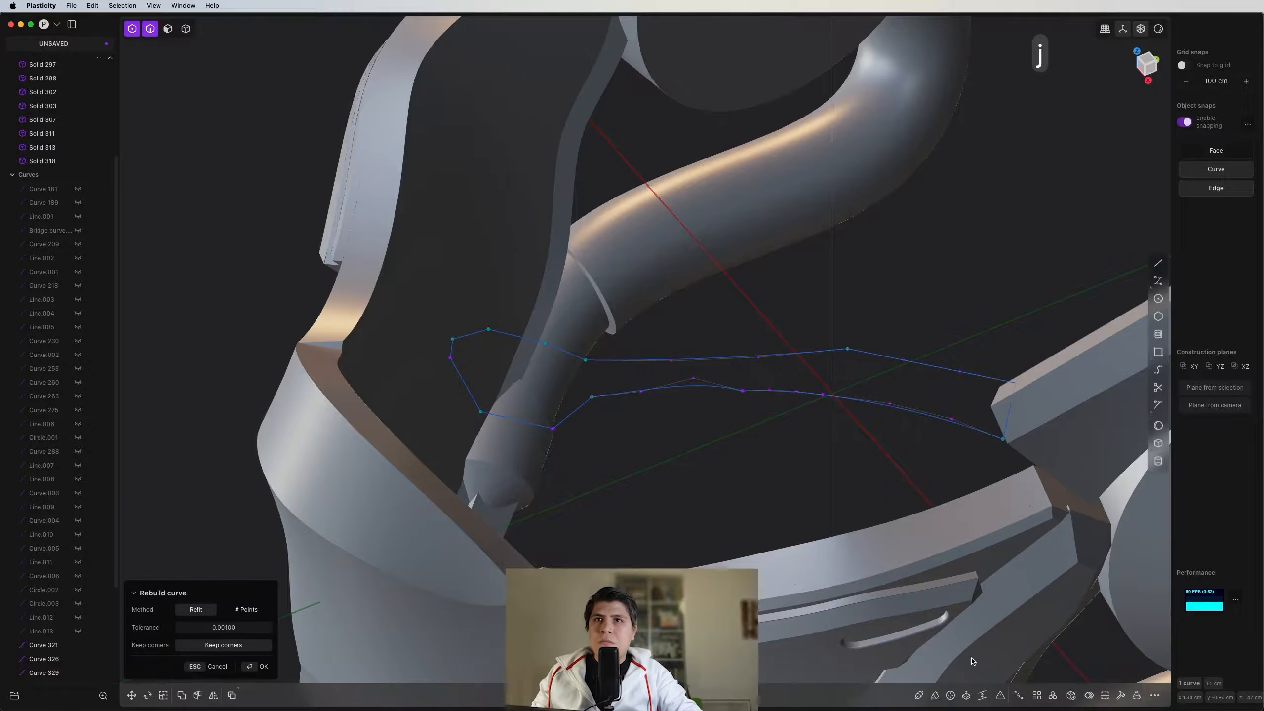
{"action": "left_click", "coordinate": [245, 610]}
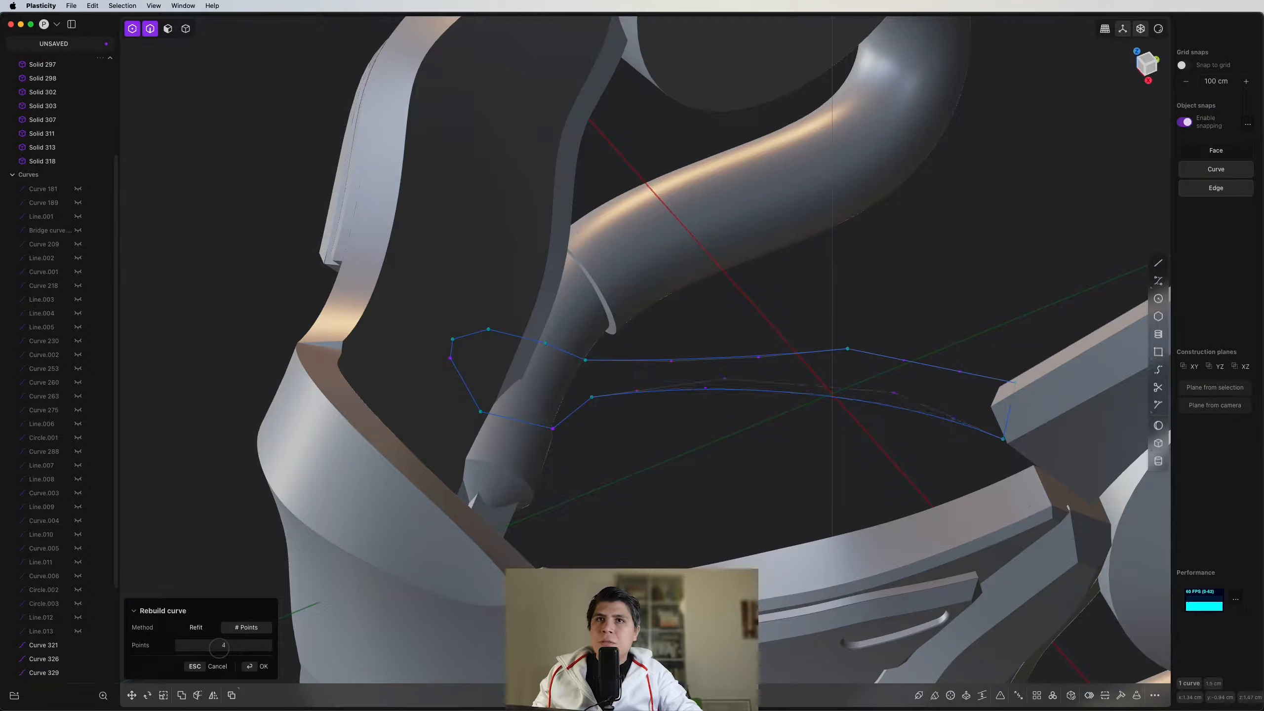
{"action": "right_click", "coordinate": [635, 427]}
Step: Select all curves of the closed visor arm outline and patch them into a surface
{"action": "key", "text": "2"}
{"action": "left_click_drag", "start_coordinate": [963, 291], "coordinate": [818, 440]}
{"action": "left_click", "coordinate": [1002, 420], "text": "shift"}
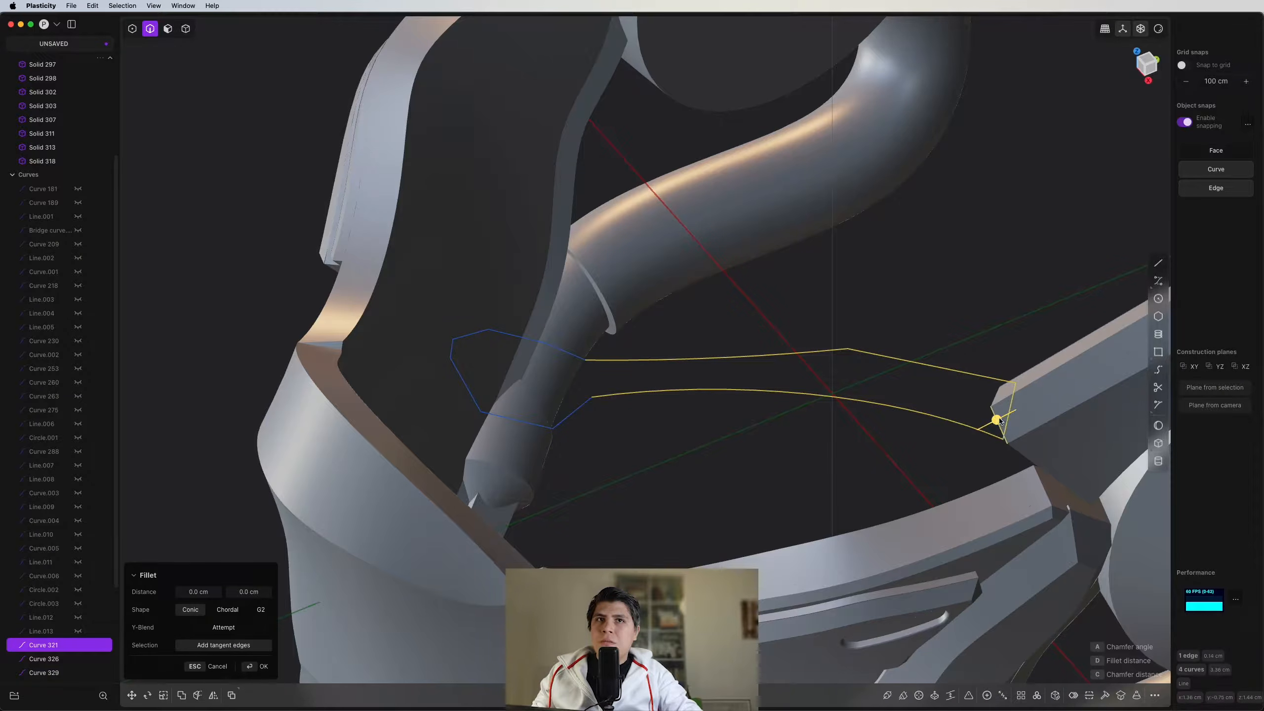
{"action": "left_click", "coordinate": [996, 412], "text": "ctrl"}
{"action": "key", "text": "shift+super+p"}
{"action": "scroll", "coordinate": [588, 415], "scroll_direction": "down", "scroll_amount": 5}
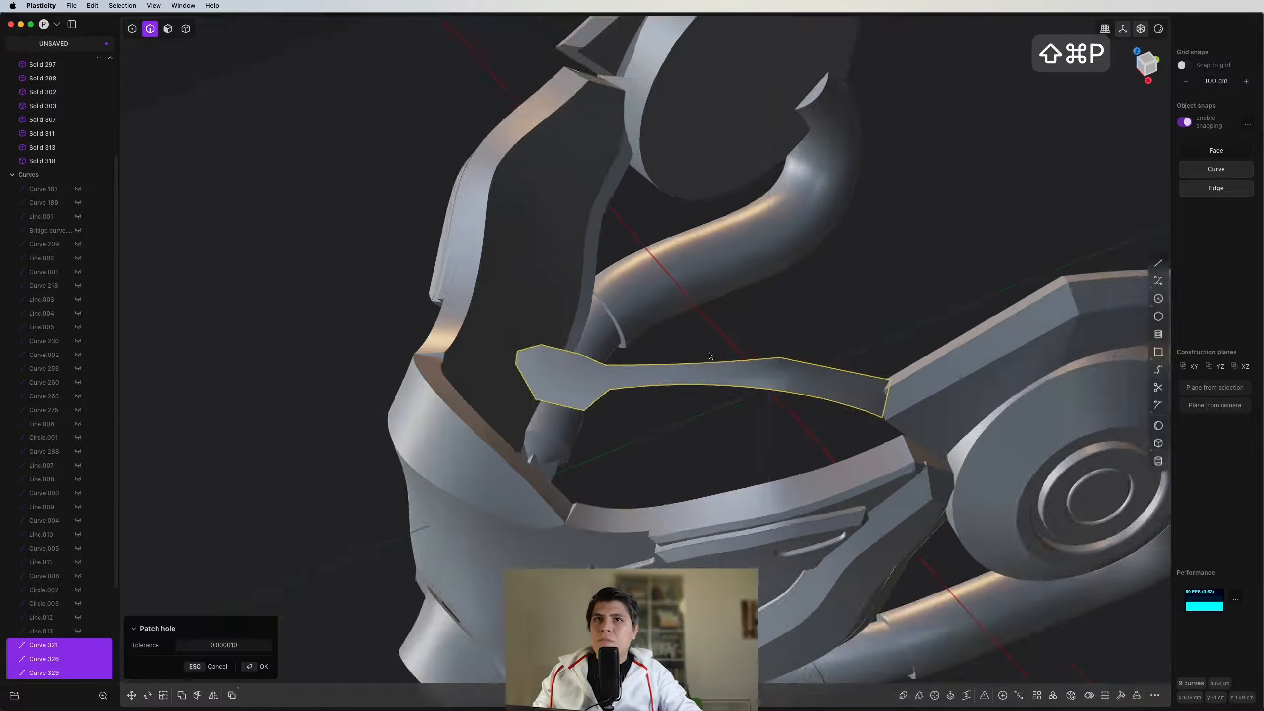
{"action": "right_click", "coordinate": [711, 359]}
Step: Draw a line across the arm from the upper edge's corner to the lower edge
{"action": "middle_click_drag", "start_coordinate": [721, 468], "coordinate": [649, 418]}
{"action": "scroll", "coordinate": [649, 418], "scroll_direction": "up", "scroll_amount": 8}
{"action": "key", "text": "shift+a"}
{"action": "left_click", "coordinate": [881, 378]}
{"action": "left_click", "coordinate": [832, 451]}
Step: Delete the patched arm surface
{"action": "key", "text": "4"}
{"action": "left_click", "coordinate": [804, 406]}
{"action": "key", "text": "x"}
Step: Join the upper outline curves of the plate and front arm and rebuild them by number of points
{"action": "middle_click_drag", "start_coordinate": [843, 466], "coordinate": [776, 368]}
{"action": "key", "text": "2"}
{"action": "left_click_drag", "start_coordinate": [732, 358], "coordinate": [605, 435]}
{"action": "left_click", "coordinate": [585, 438], "text": "shift"}
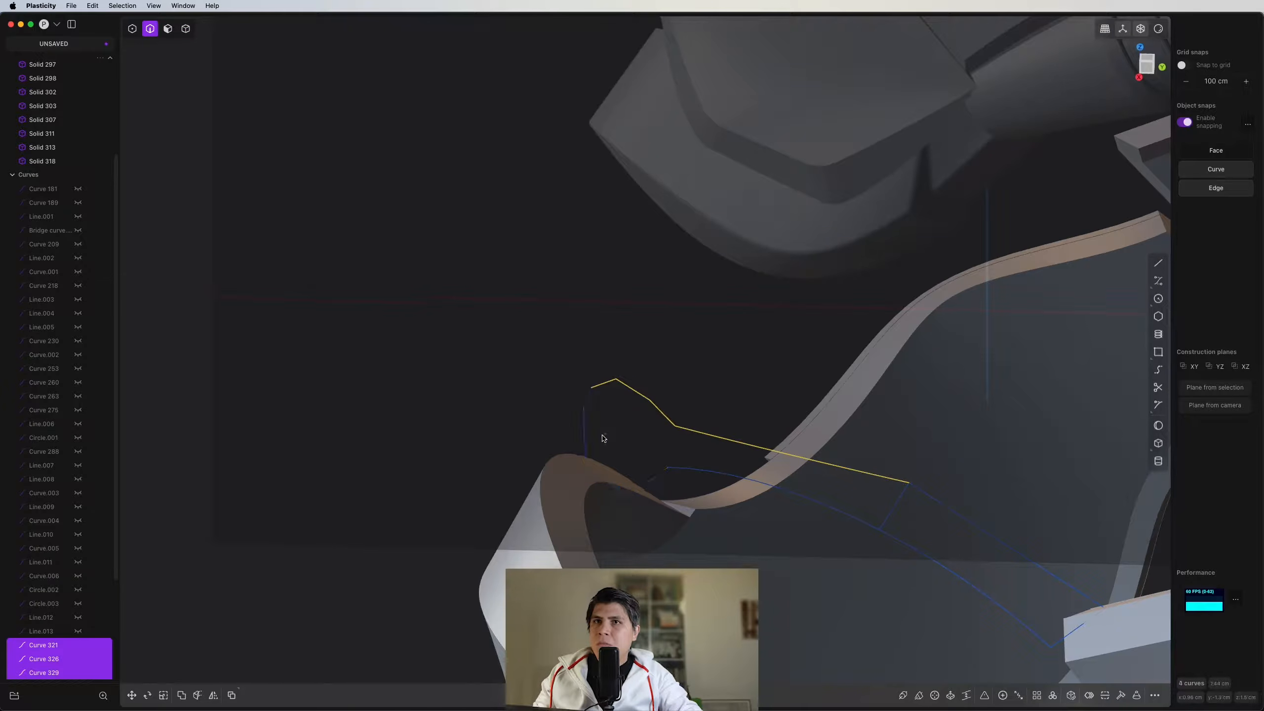
{"action": "key", "text": "j"}
{"action": "left_click", "coordinate": [246, 609]}
{"action": "right_click", "coordinate": [696, 398]}
Step: Move the rebuilt curve's control point near the plate's front upper corner slightly to refine the rounding
{"action": "mouse_move", "coordinate": [696, 399]}
{"action": "middle_mouse_down"}
{"action": "mouse_move", "coordinate": [770, 431]}
{"action": "mouse_move", "coordinate": [714, 389]}
{"action": "middle_mouse_up"}
{"action": "scroll", "coordinate": [513, 258], "scroll_direction": "up", "scroll_amount": 5}
{"action": "middle_click_drag", "start_coordinate": [513, 258], "coordinate": [736, 440], "text": "shift"}
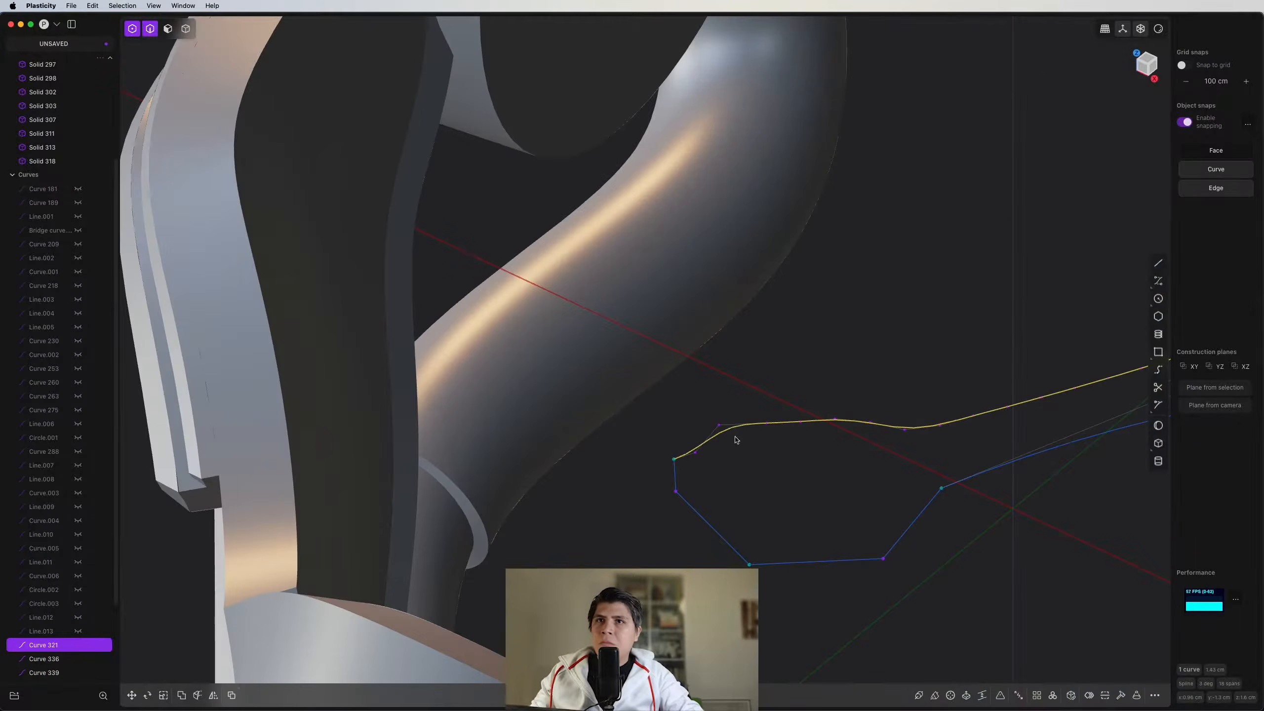
{"action": "left_click", "coordinate": [697, 454]}
{"action": "key", "text": "g"}
{"action": "key", "text": "g"}
{"action": "key", "text": "g"}
{"action": "left_click", "coordinate": [693, 447]}
{"action": "scroll", "coordinate": [693, 447], "scroll_direction": "down", "scroll_amount": 4}
{"action": "middle_click_drag", "start_coordinate": [831, 433], "coordinate": [626, 412], "text": "shift"}
Step: Patch the reworked closed arm outline into a surface and delete the leftover line crossing the arm
{"action": "key", "text": "2"}
{"action": "double_click", "coordinate": [626, 412]}
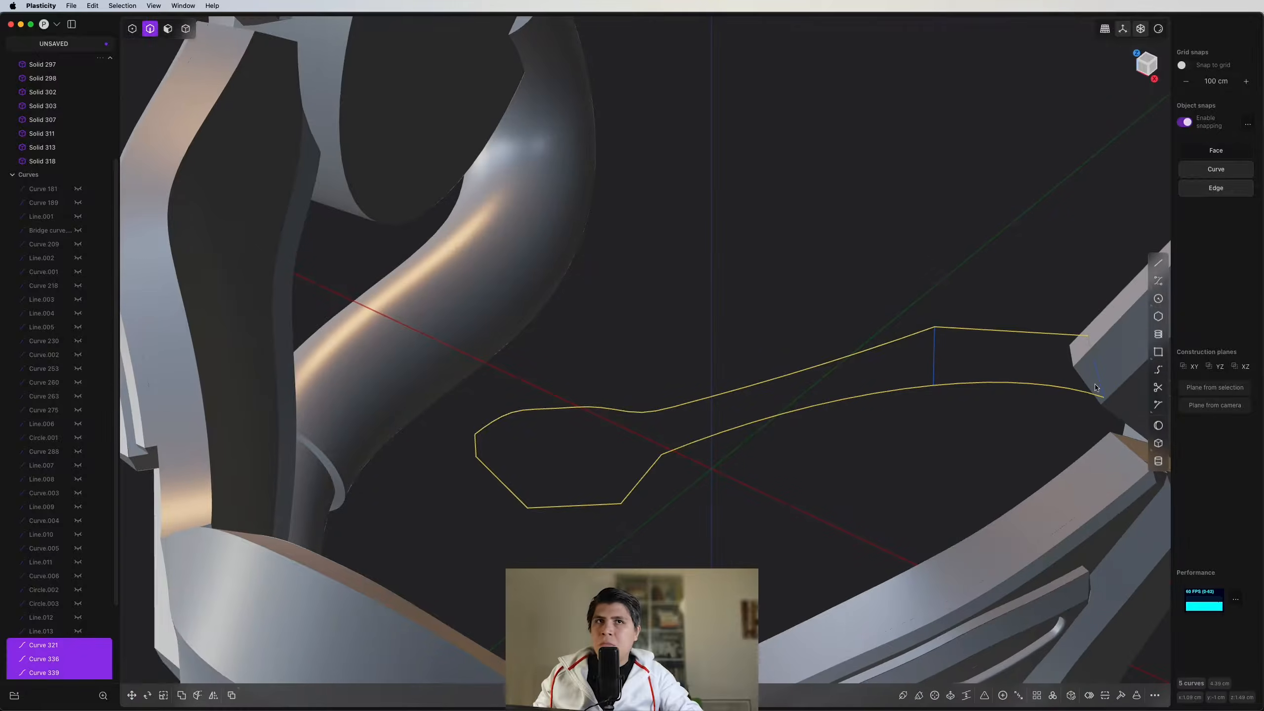
{"action": "key", "text": "shift+super+p"}
{"action": "right_click", "coordinate": [1108, 440]}
{"action": "scroll", "coordinate": [996, 399], "scroll_direction": "down", "scroll_amount": 4}
{"action": "key", "text": "2"}
{"action": "left_click", "coordinate": [935, 366]}
{"action": "key", "text": "x"}
Step: Trace the strut's outer edge over the side-view reference with a two-segment line starting at the arm's rear end
{"action": "middle_click_drag", "start_coordinate": [935, 365], "coordinate": [843, 345]}
{"action": "key", "text": "KP_3"}
{"action": "scroll", "coordinate": [1015, 438], "scroll_direction": "up", "scroll_amount": 10}
{"action": "key", "text": "shift+a"}
{"action": "left_click", "coordinate": [971, 85]}
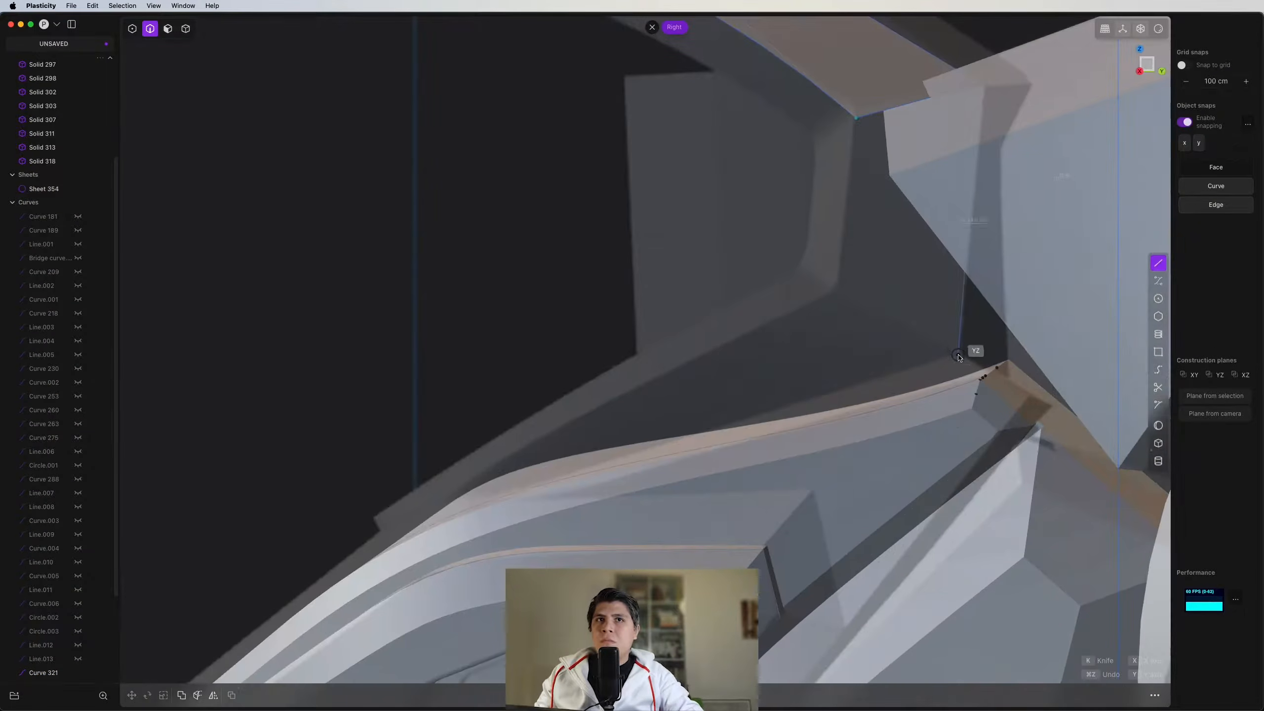
{"action": "left_click", "coordinate": [974, 351]}
{"action": "scroll", "coordinate": [368, 573], "scroll_direction": "up", "scroll_amount": 3}
{"action": "left_click", "coordinate": [477, 499]}
{"action": "scroll", "coordinate": [522, 438], "scroll_direction": "down", "scroll_amount": 3}
{"action": "right_click", "coordinate": [547, 420]}
Step: Trace the same outer strut edge in the front view with a two-segment line from the arm's end corner down the reference
{"action": "key", "text": "KP_1"}
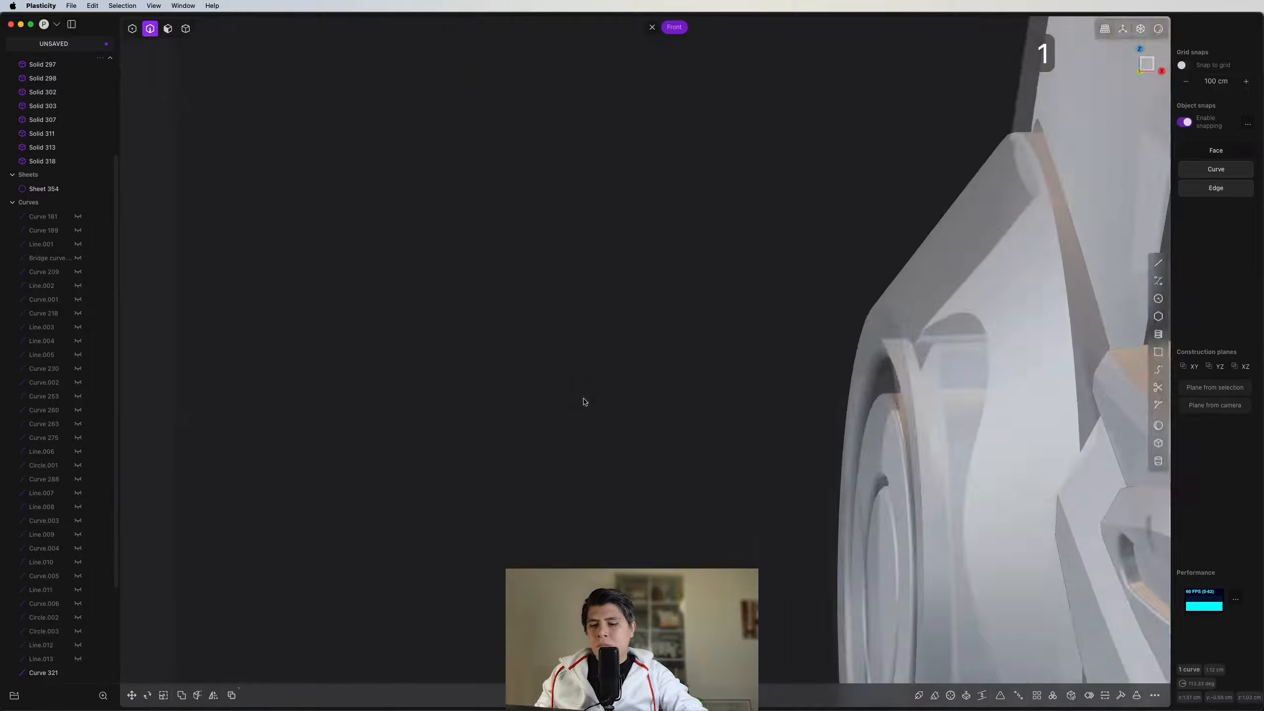
{"action": "scroll", "coordinate": [584, 402], "scroll_direction": "down", "scroll_amount": 5}
{"action": "middle_click_drag", "start_coordinate": [1061, 361], "coordinate": [769, 333], "text": "shift"}
{"action": "scroll", "coordinate": [796, 234], "scroll_direction": "up", "scroll_amount": 4}
{"action": "key", "text": "shift+a"}
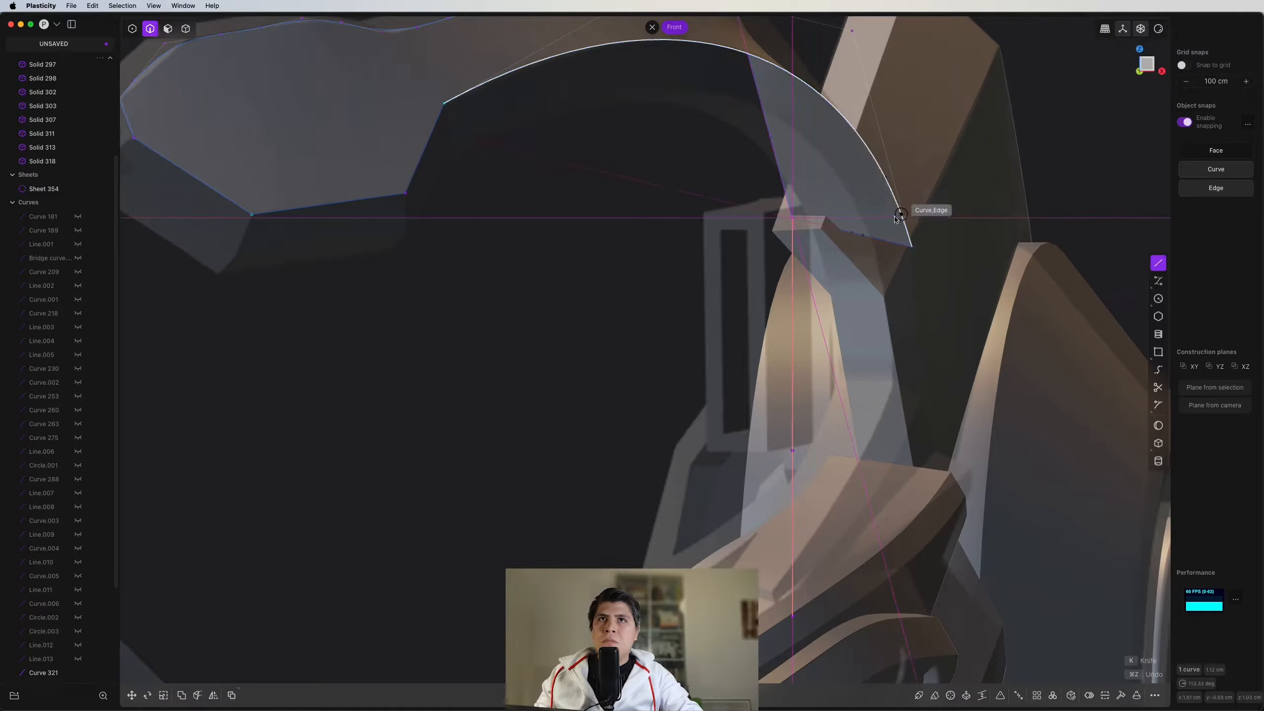
{"action": "scroll", "coordinate": [914, 218], "scroll_direction": "up", "scroll_amount": 4}
{"action": "left_click", "coordinate": [917, 274]}
{"action": "scroll", "coordinate": [915, 274], "scroll_direction": "down", "scroll_amount": 3}
{"action": "middle_click_drag", "start_coordinate": [915, 274], "coordinate": [900, 191], "text": "shift"}
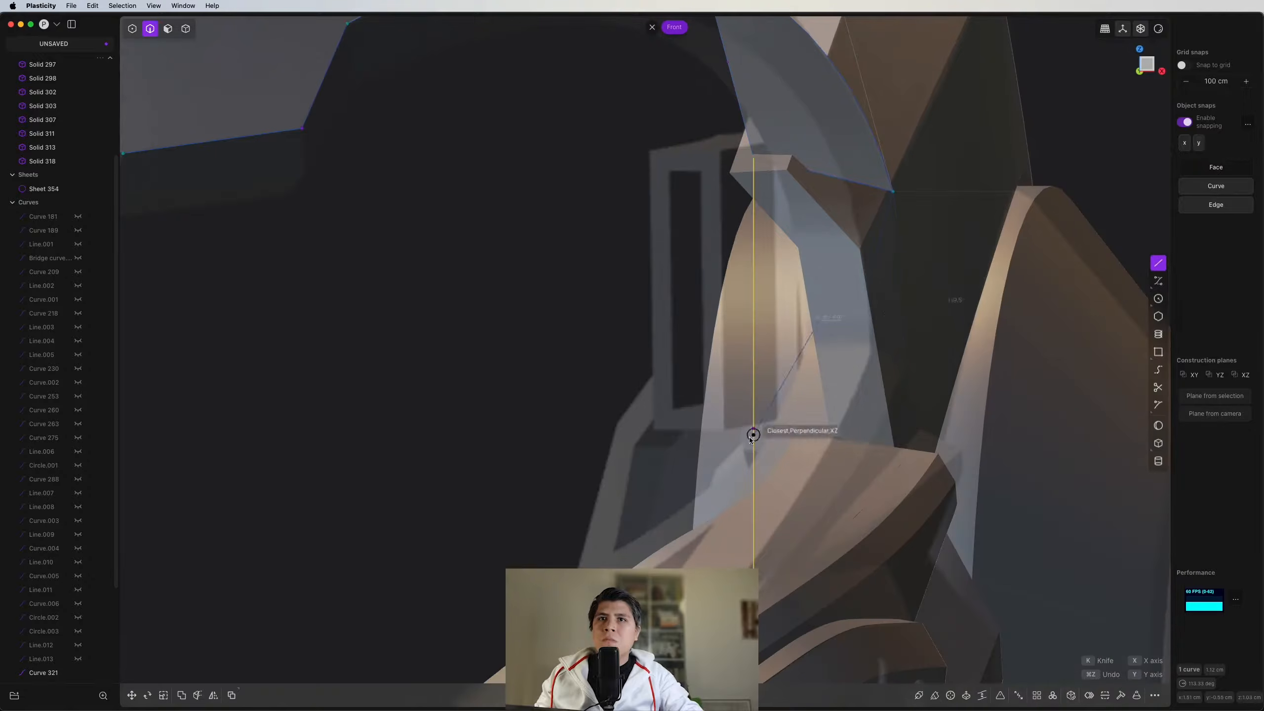
{"action": "scroll", "coordinate": [922, 428], "scroll_direction": "up", "scroll_amount": 5}
{"action": "left_click", "coordinate": [872, 426]}
{"action": "scroll", "coordinate": [902, 289], "scroll_direction": "down", "scroll_amount": 5}
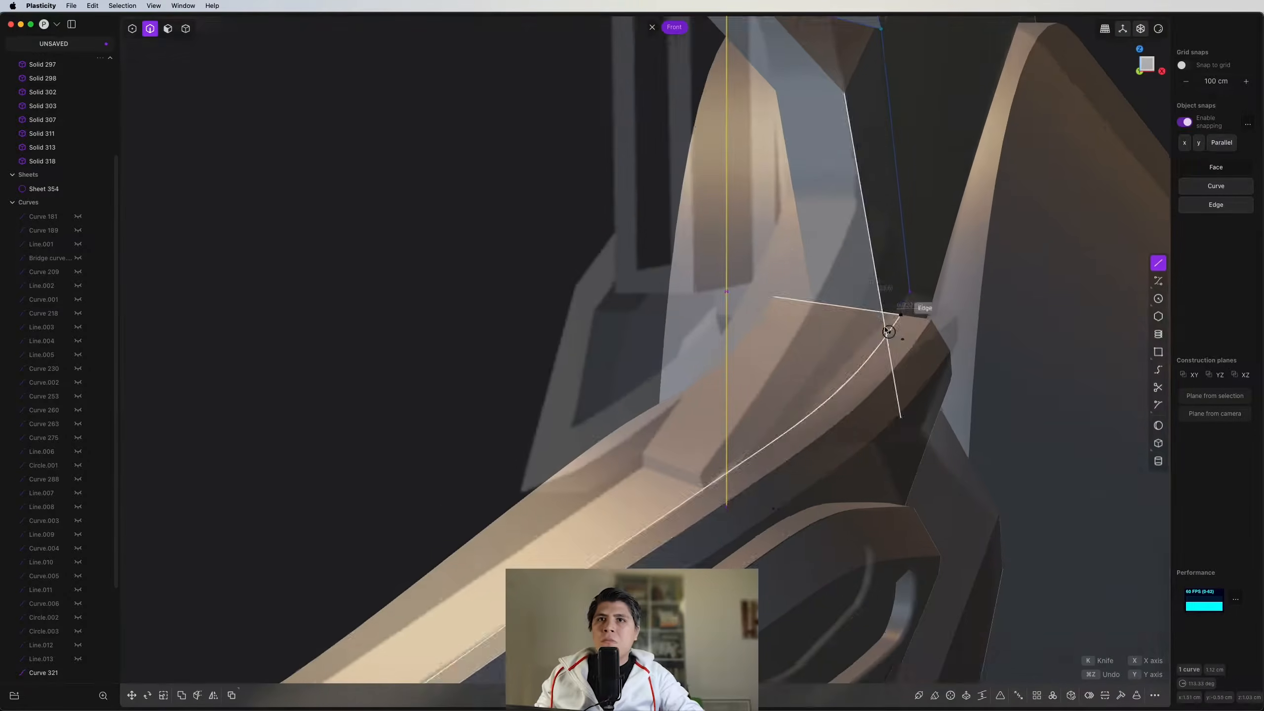
{"action": "left_click", "coordinate": [740, 502]}
{"action": "right_click", "coordinate": [742, 500]}
Step: Combine the side-view and front-view outer strut lines into one 3D curve and delete the leftover source line
{"action": "scroll", "coordinate": [786, 371], "scroll_direction": "down", "scroll_amount": 4}
{"action": "key", "text": "shift+super+x"}
{"action": "middle_click_drag", "start_coordinate": [773, 330], "coordinate": [776, 298]}
{"action": "scroll", "coordinate": [711, 288], "scroll_direction": "up", "scroll_amount": 5}
{"action": "left_click", "coordinate": [711, 294]}
{"action": "key", "text": "x"}
{"action": "scroll", "coordinate": [753, 339], "scroll_direction": "down", "scroll_amount": 3}
{"action": "scroll", "coordinate": [778, 299], "scroll_direction": "up", "scroll_amount": 4}
{"action": "key", "text": "1"}
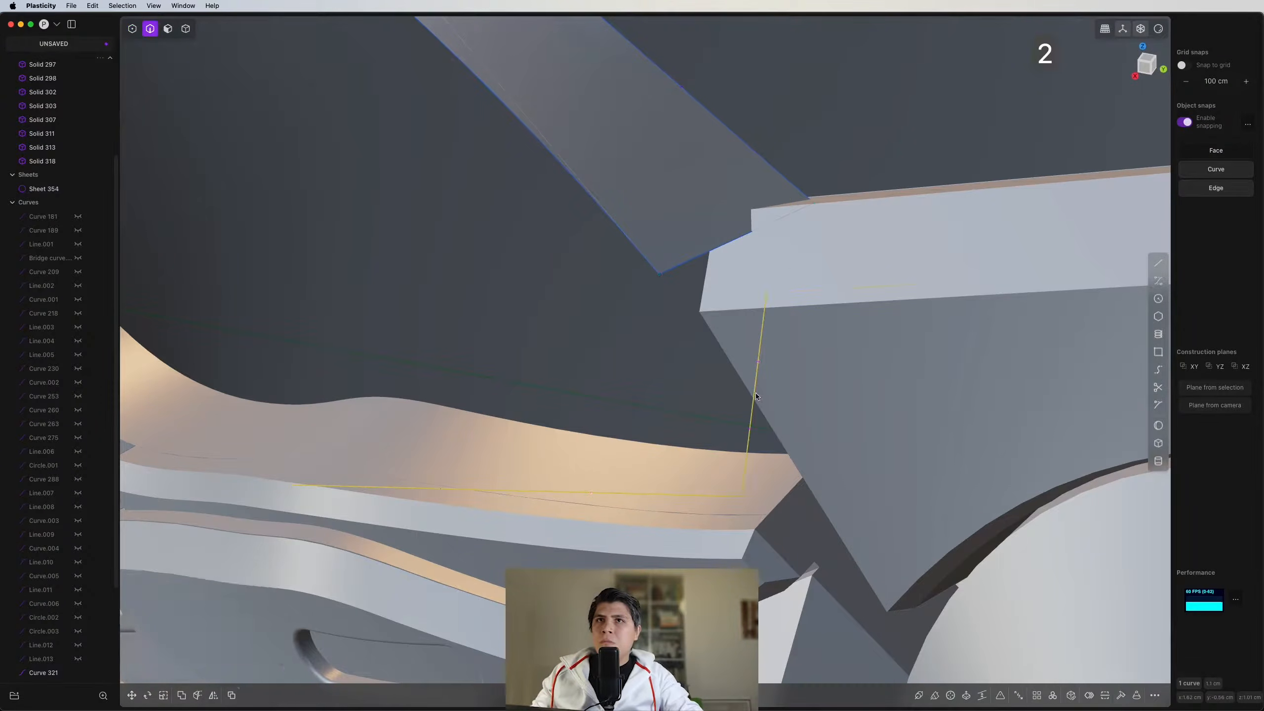
{"action": "key", "text": "Return"}
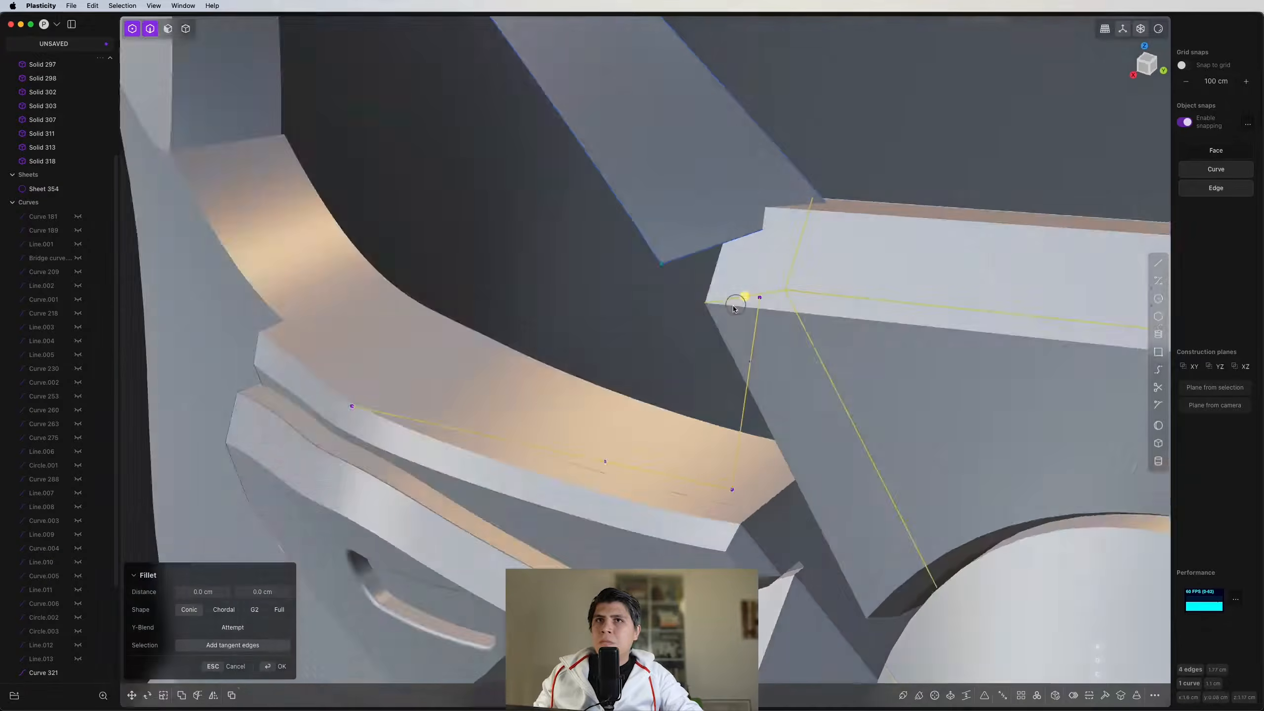
Step: Move the bend point of the outer strut curve slightly along X to fit the reference
{"action": "key", "text": "1"}
{"action": "left_click", "coordinate": [745, 314]}
{"action": "key", "text": "g"}
{"action": "key", "text": "g"}
{"action": "middle_click_drag", "start_coordinate": [739, 300], "coordinate": [892, 358]}
{"action": "left_click", "coordinate": [752, 372]}
Step: Trace the strut's inner edge in the side view with a two-segment line from the arm's lower rear corner
{"action": "key", "text": "2"}
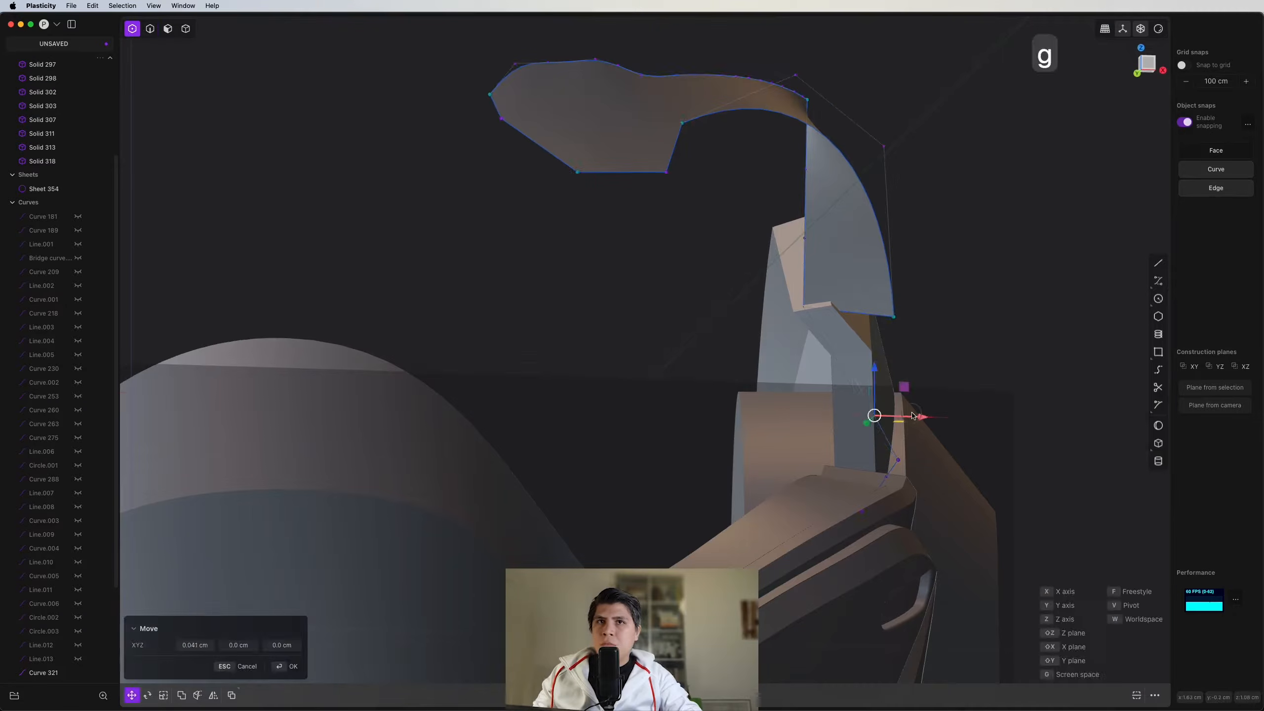
{"action": "middle_click_drag", "start_coordinate": [913, 417], "coordinate": [737, 398]}
{"action": "key", "text": "2"}
{"action": "scroll", "coordinate": [706, 330], "scroll_direction": "up", "scroll_amount": 3}
{"action": "key", "text": "shift+a"}
{"action": "left_click", "coordinate": [716, 292]}
{"action": "left_click", "coordinate": [702, 398]}
{"action": "left_click", "coordinate": [434, 536]}
{"action": "scroll", "coordinate": [456, 521], "scroll_direction": "down", "scroll_amount": 3}
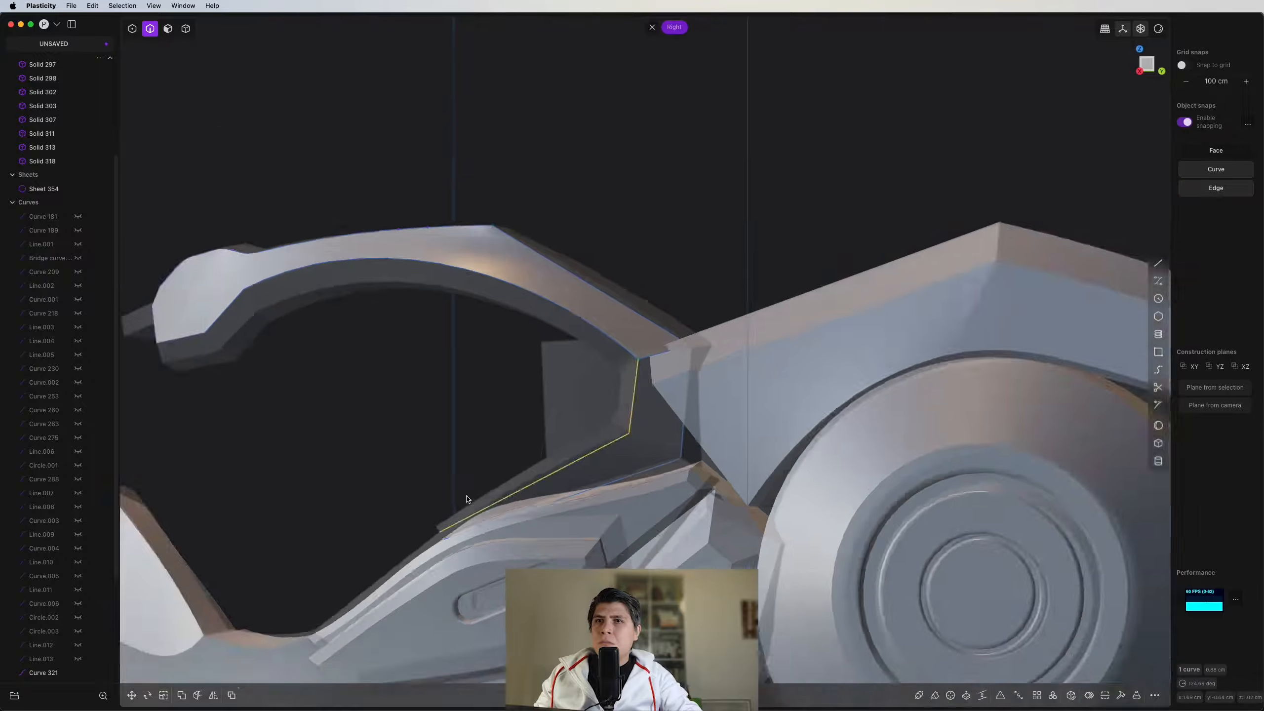
Step: Trace the inner strut edge in the front view with a two-segment line from the arm's end down to the strut's tip
{"action": "middle_click_drag", "start_coordinate": [468, 499], "coordinate": [151, 375]}
{"action": "key", "text": "1"}
{"action": "scroll", "coordinate": [736, 358], "scroll_direction": "up", "scroll_amount": 5}
{"action": "key", "text": "shift+a"}
{"action": "left_click", "coordinate": [791, 192]}
{"action": "scroll", "coordinate": [827, 318], "scroll_direction": "up", "scroll_amount": 5}
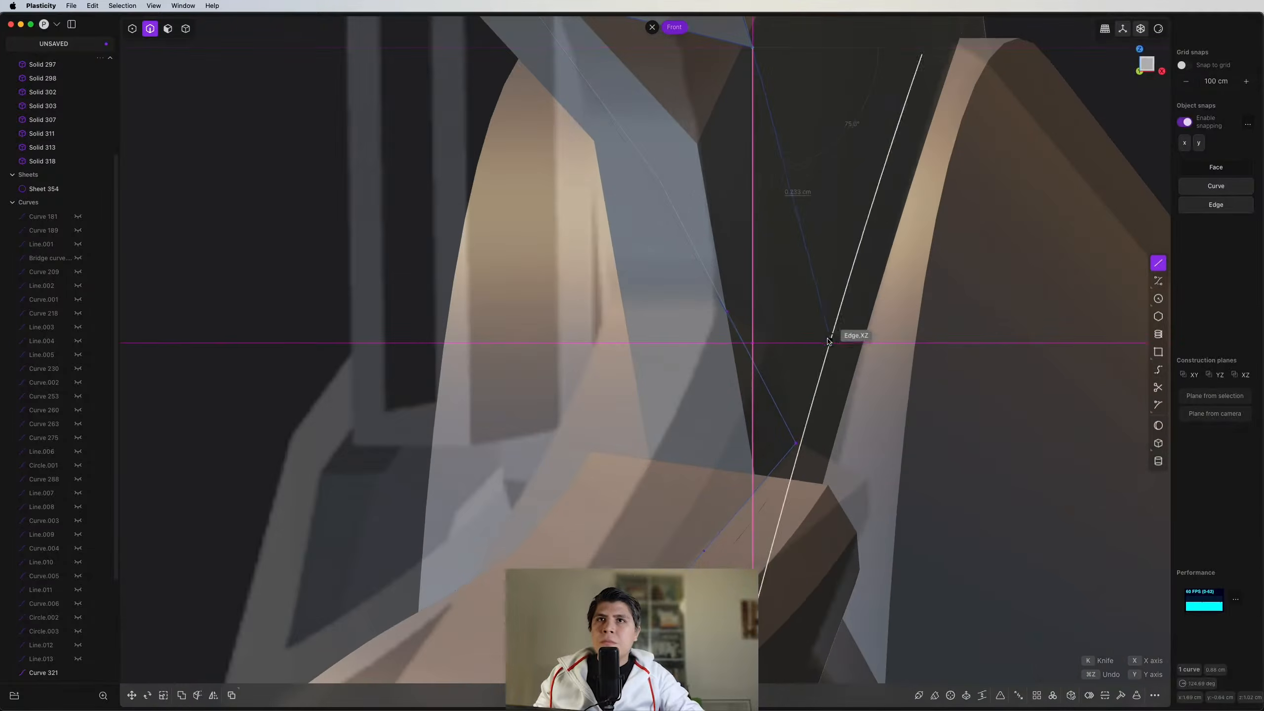
{"action": "scroll", "coordinate": [705, 341], "scroll_direction": "down", "scroll_amount": 5}
{"action": "scroll", "coordinate": [725, 329], "scroll_direction": "up", "scroll_amount": 5}
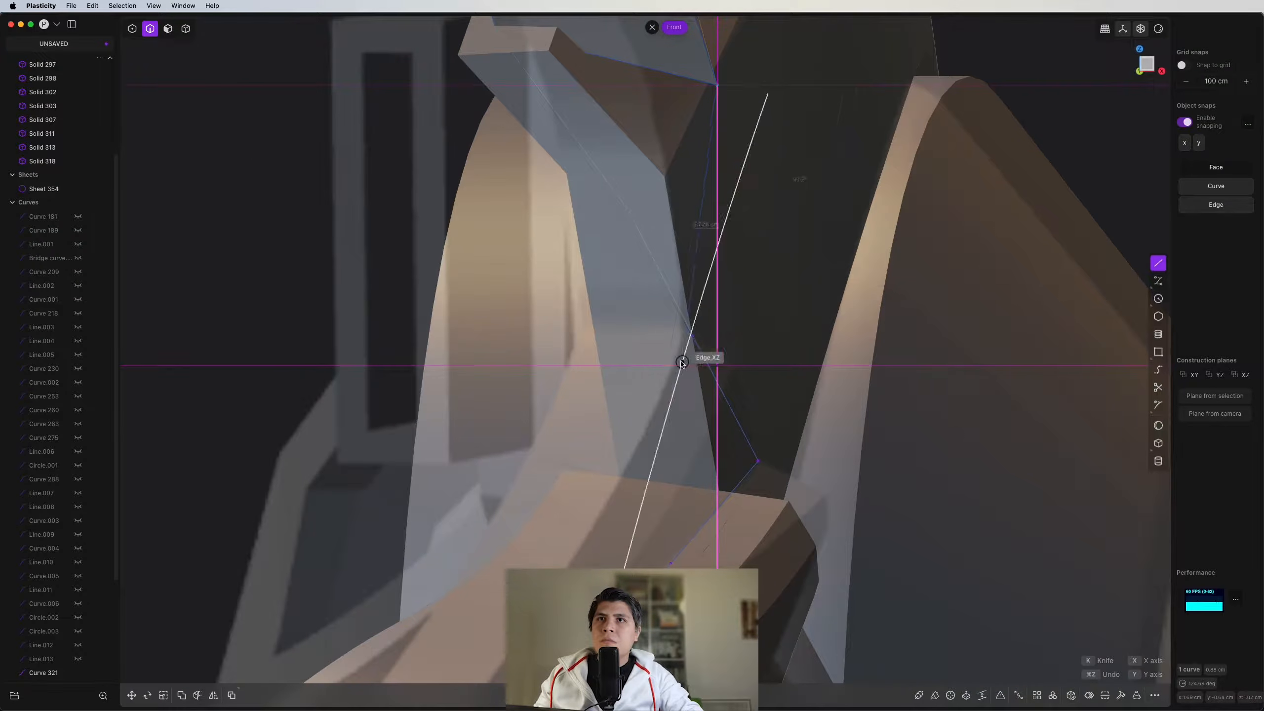
{"action": "scroll", "coordinate": [679, 363], "scroll_direction": "up", "scroll_amount": 5}
{"action": "left_click", "coordinate": [674, 363]}
{"action": "scroll", "coordinate": [721, 371], "scroll_direction": "down", "scroll_amount": 8}
{"action": "scroll", "coordinate": [776, 433], "scroll_direction": "up", "scroll_amount": 3}
{"action": "scroll", "coordinate": [579, 505], "scroll_direction": "up", "scroll_amount": 5}
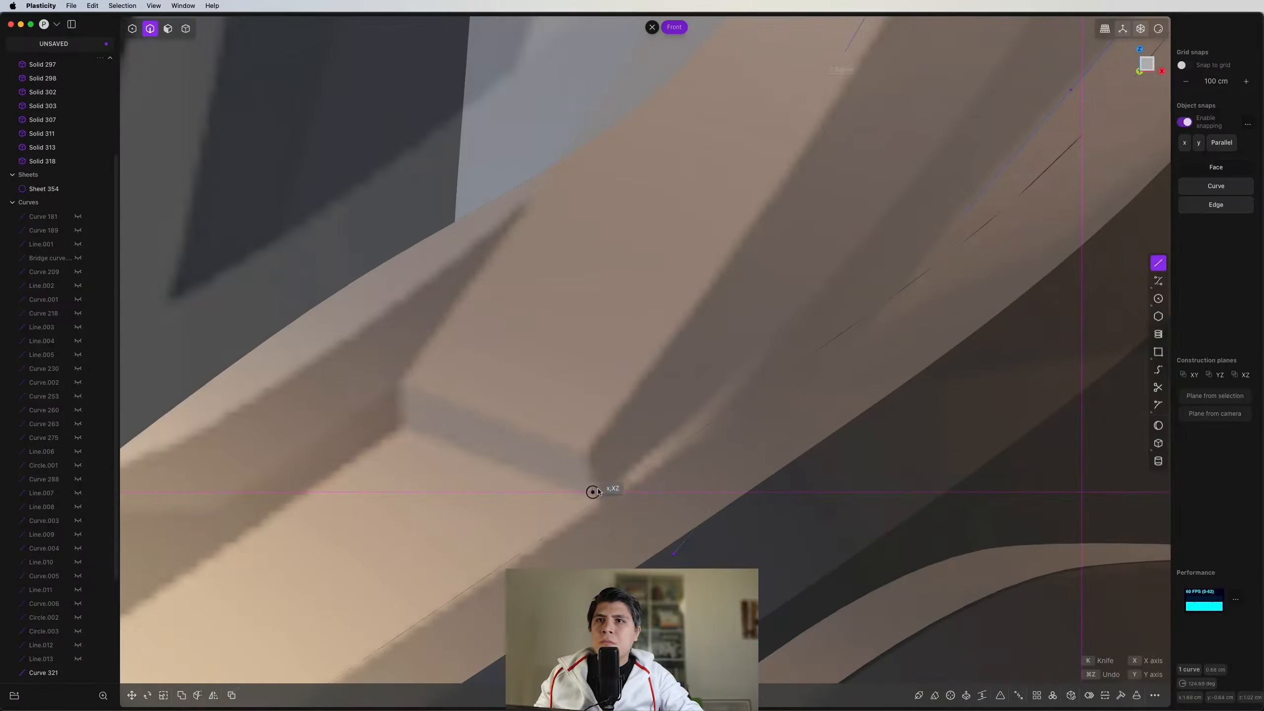
{"action": "left_click", "coordinate": [592, 491]}
{"action": "right_click", "coordinate": [592, 491]}
Step: Combine the two inner strut lines into one 3D curve and delete the source lines
{"action": "scroll", "coordinate": [592, 491], "scroll_direction": "down", "scroll_amount": 10}
{"action": "key", "text": "shift+super+x"}
{"action": "scroll", "coordinate": [841, 260], "scroll_direction": "up", "scroll_amount": 5}
{"action": "middle_click_drag", "start_coordinate": [925, 229], "coordinate": [840, 244]}
{"action": "key", "text": "x"}
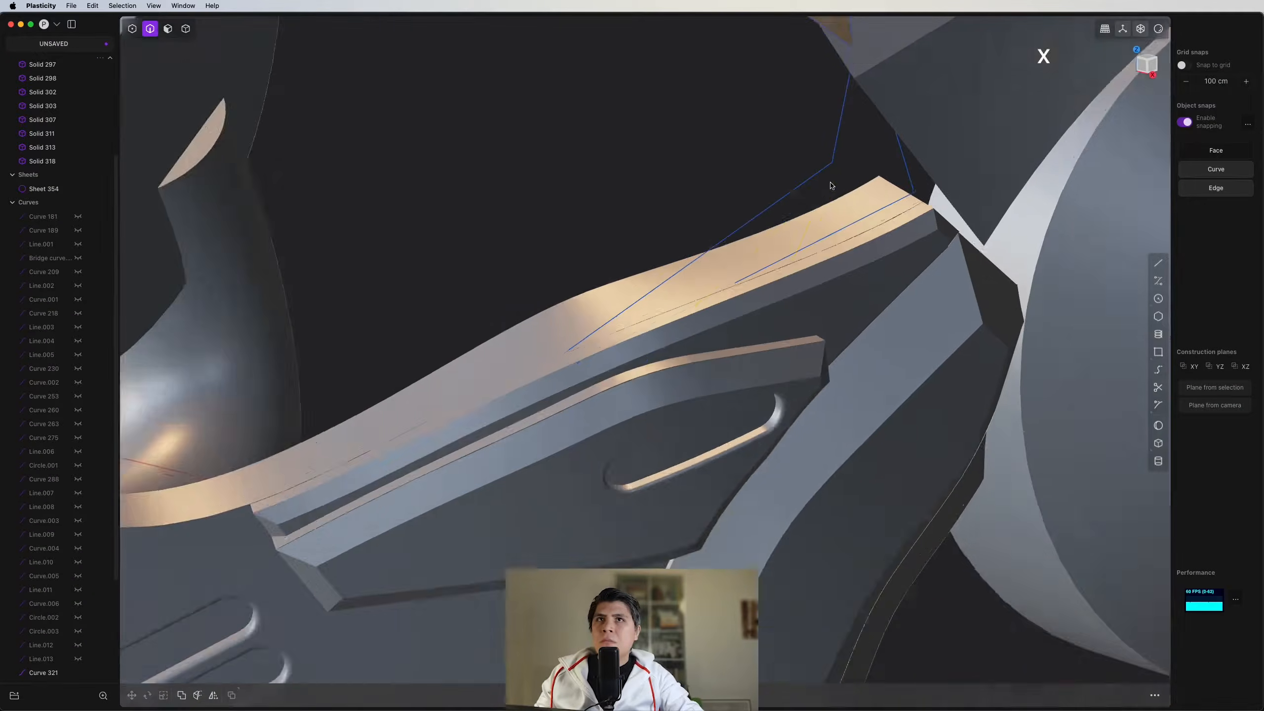
{"action": "scroll", "coordinate": [832, 186], "scroll_direction": "down", "scroll_amount": 8}
Step: Move the inner strut curve's bend point about 0.08 cm along X to bring it closer to the mask
{"action": "middle_click_drag", "start_coordinate": [832, 186], "coordinate": [518, 355]}
{"action": "key", "text": "1"}
{"action": "left_click", "coordinate": [780, 334]}
{"action": "scroll", "coordinate": [807, 344], "scroll_direction": "up", "scroll_amount": 3}
{"action": "key", "text": "g"}
{"action": "left_click_drag", "start_coordinate": [739, 347], "coordinate": [777, 338]}
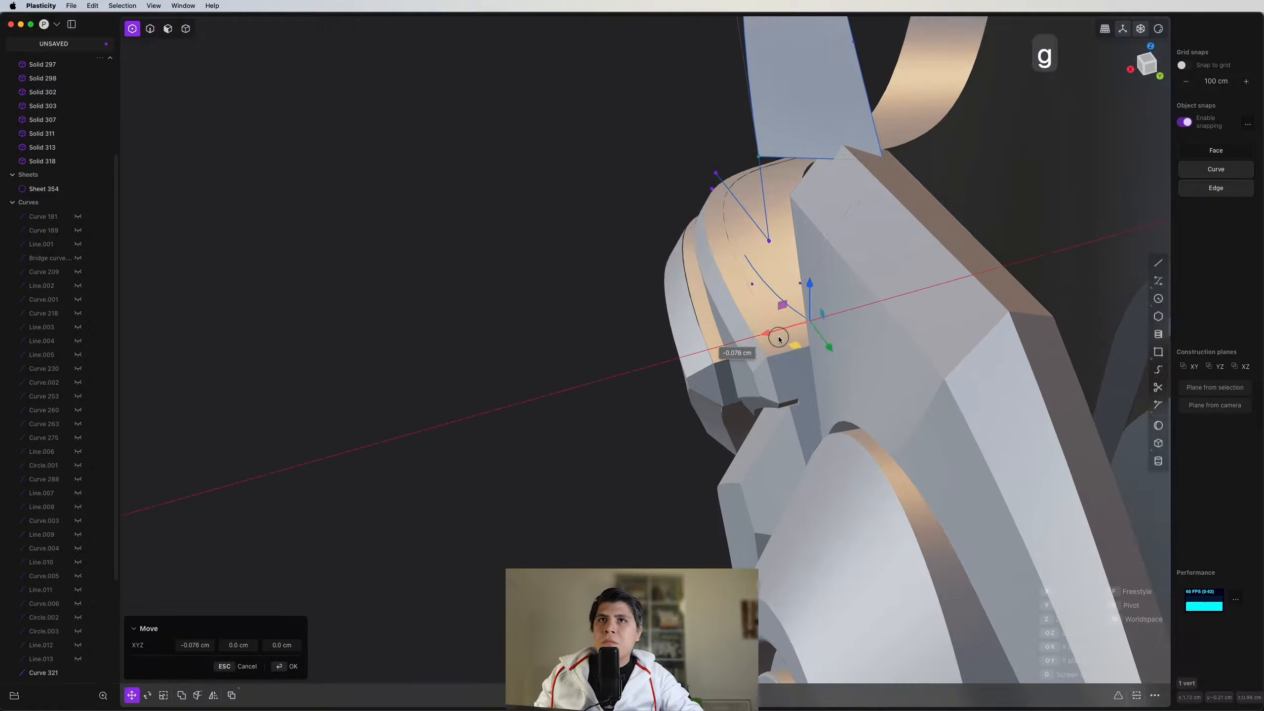
{"action": "right_click", "coordinate": [777, 338]}
{"action": "left_click", "coordinate": [801, 284]}
{"action": "key", "text": "g"}
{"action": "key", "text": "Escape"}
{"action": "key", "text": "x"}
{"action": "middle_click_drag", "start_coordinate": [796, 293], "coordinate": [675, 282], "text": "shift"}
Step: Loft the outer and inner strut curves into a surface
{"action": "scroll", "coordinate": [791, 335], "scroll_direction": "down", "scroll_amount": 5}
{"action": "key", "text": "2"}
{"action": "left_click", "coordinate": [817, 279]}
{"action": "left_click", "coordinate": [873, 298], "text": "shift"}
{"action": "key", "text": "l"}
{"action": "key", "text": "Tab"}
{"action": "key", "text": "Tab"}
{"action": "key", "text": "Return"}
{"action": "scroll", "coordinate": [686, 233], "scroll_direction": "down", "scroll_amount": 8}
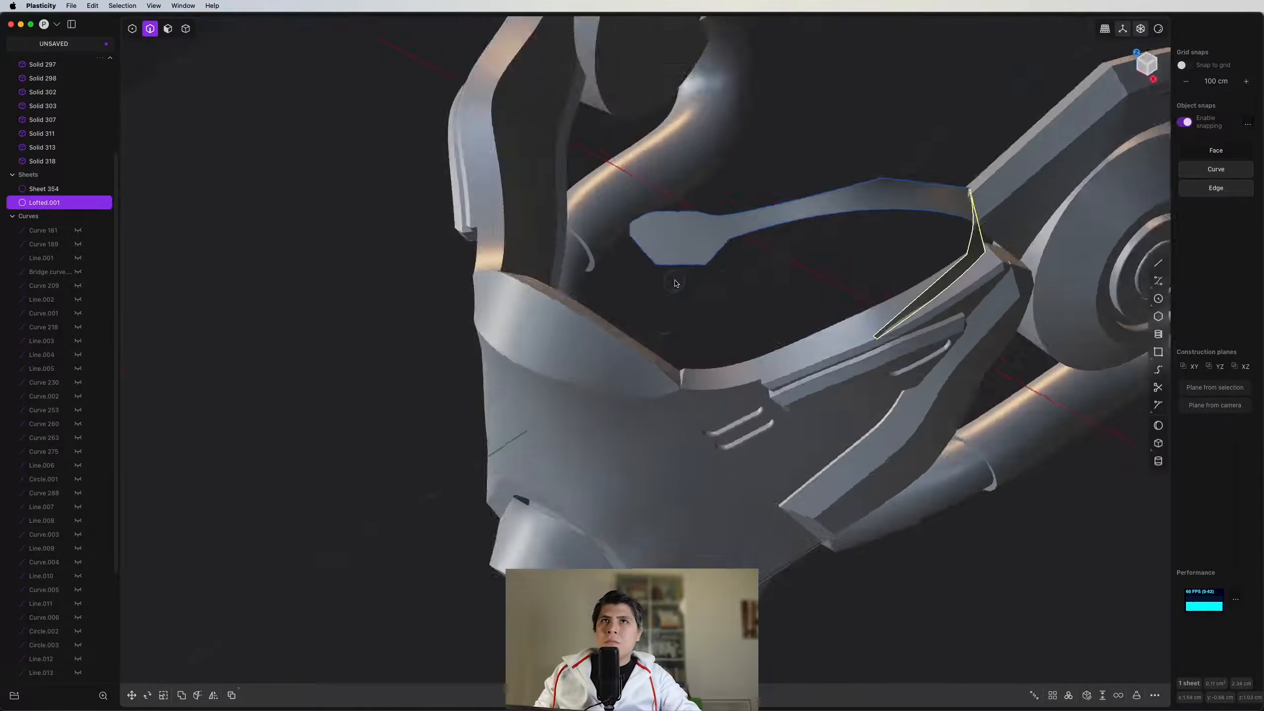
Step: Join the arm surface and the lofted strut surface into one sheet
{"action": "key", "text": "4"}
{"action": "left_click", "coordinate": [843, 194]}
{"action": "left_click", "coordinate": [799, 139], "text": "shift"}
{"action": "type", "text": "j"}
Step: Thicken the joined arm and strut sheet into a solid and mirror it to the other side of the mask
{"action": "middle_click_drag", "start_coordinate": [930, 287], "coordinate": [791, 309]}
{"action": "type", "text": "fTHI"}
{"action": "left_click", "coordinate": [721, 208]}
{"action": "left_click_drag", "start_coordinate": [776, 150], "coordinate": [760, 157]}
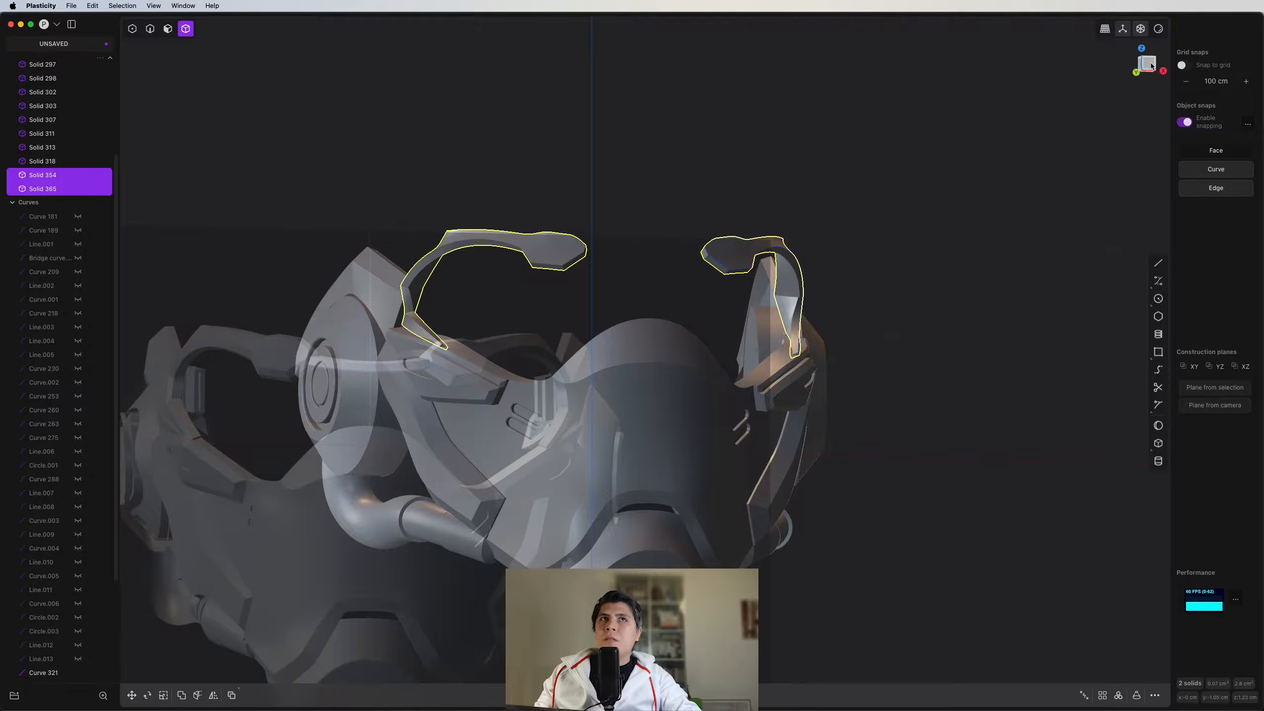
Step: Draw a curve in the front view along the nose bridge's upper edge, from the centre line to the faceted plate
{"action": "left_click", "coordinate": [1150, 66]}
{"action": "scroll", "coordinate": [602, 296], "scroll_direction": "up", "scroll_amount": 5}
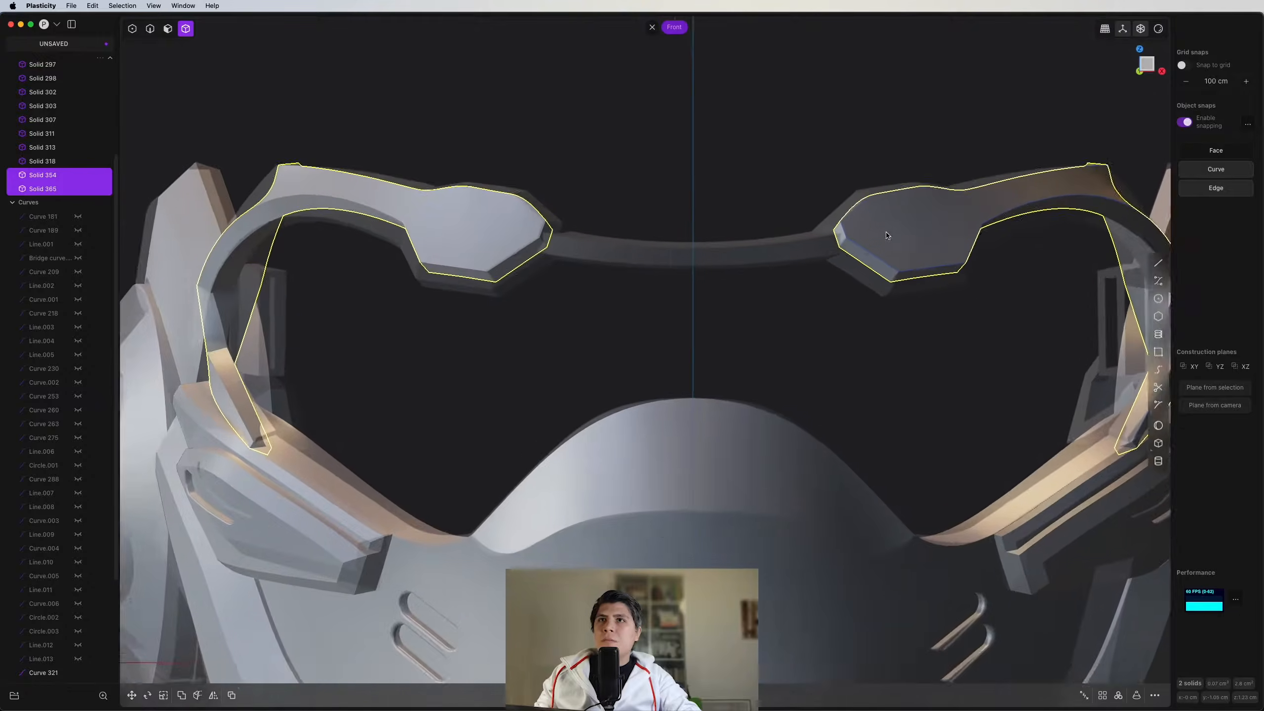
{"action": "key", "text": "ctrl+super+c"}
{"action": "left_click", "coordinate": [588, 293]}
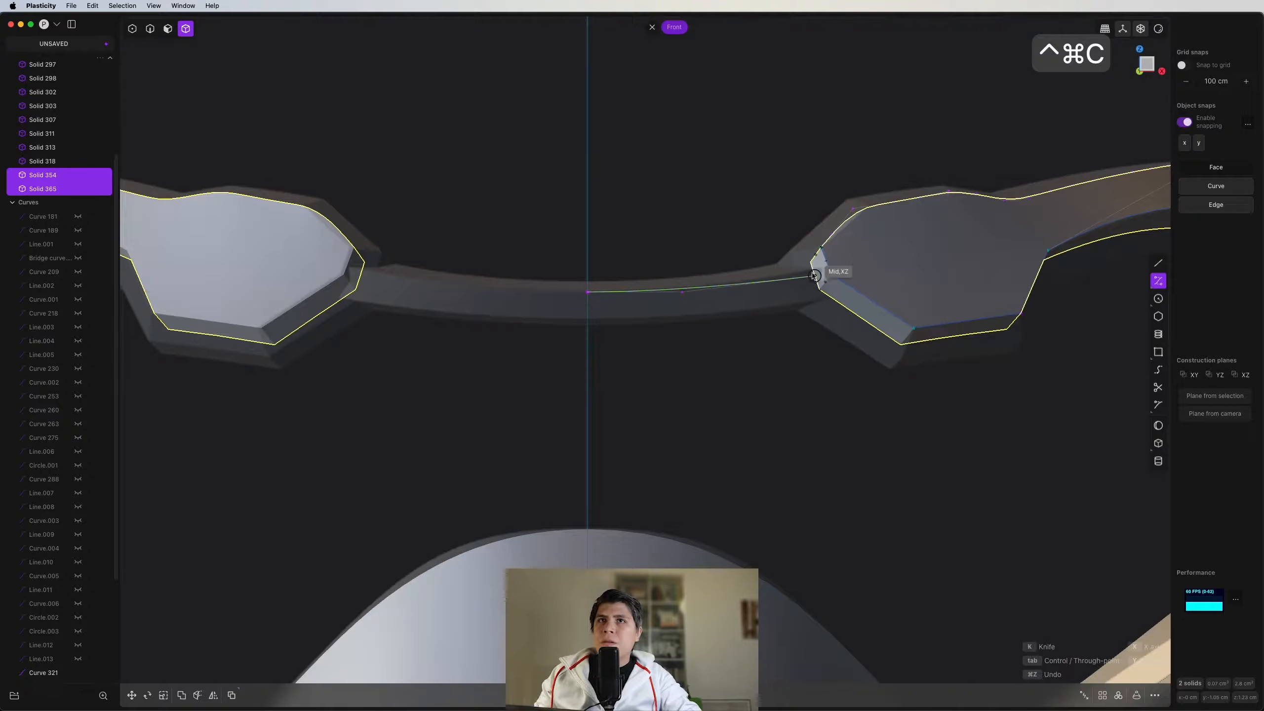
{"action": "scroll", "coordinate": [819, 262], "scroll_direction": "up", "scroll_amount": 5}
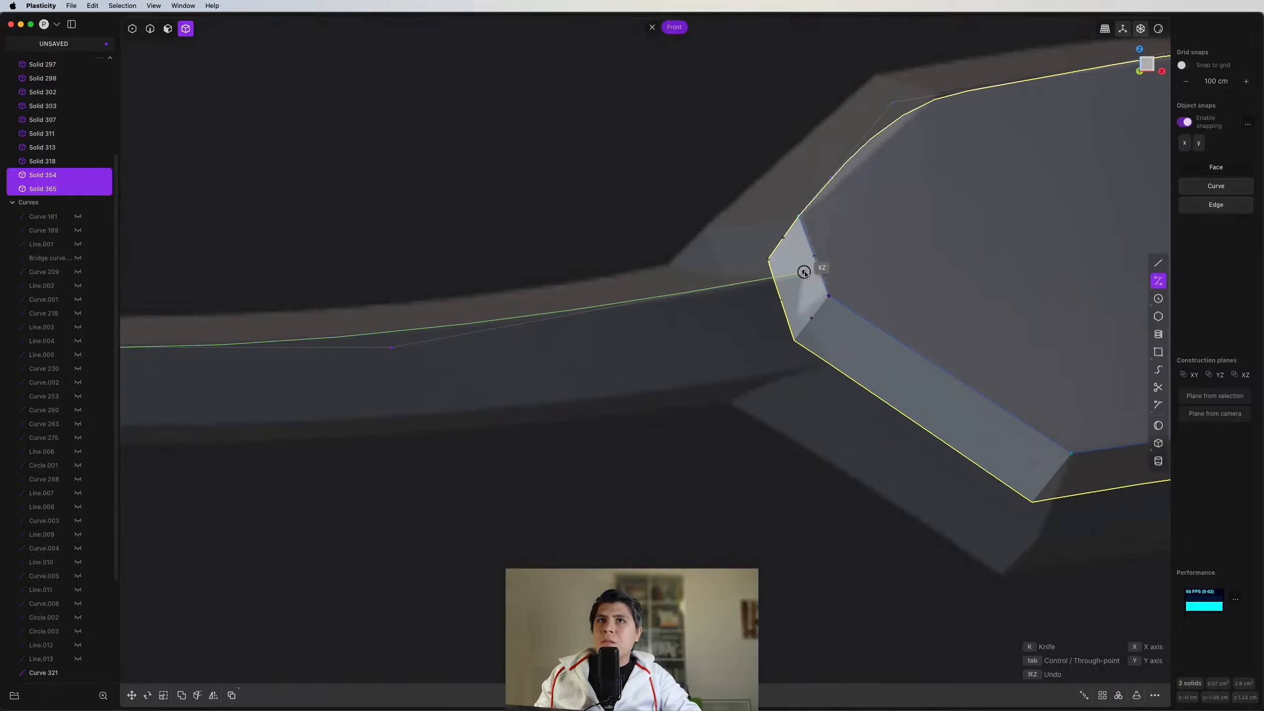
{"action": "left_click", "coordinate": [804, 273]}
Step: Duplicate the bridge curve down to the lower edge and move the copy's outer end point onto the faceted plate
{"action": "scroll", "coordinate": [804, 265], "scroll_direction": "down", "scroll_amount": 5}
{"action": "key", "text": "shift+d"}
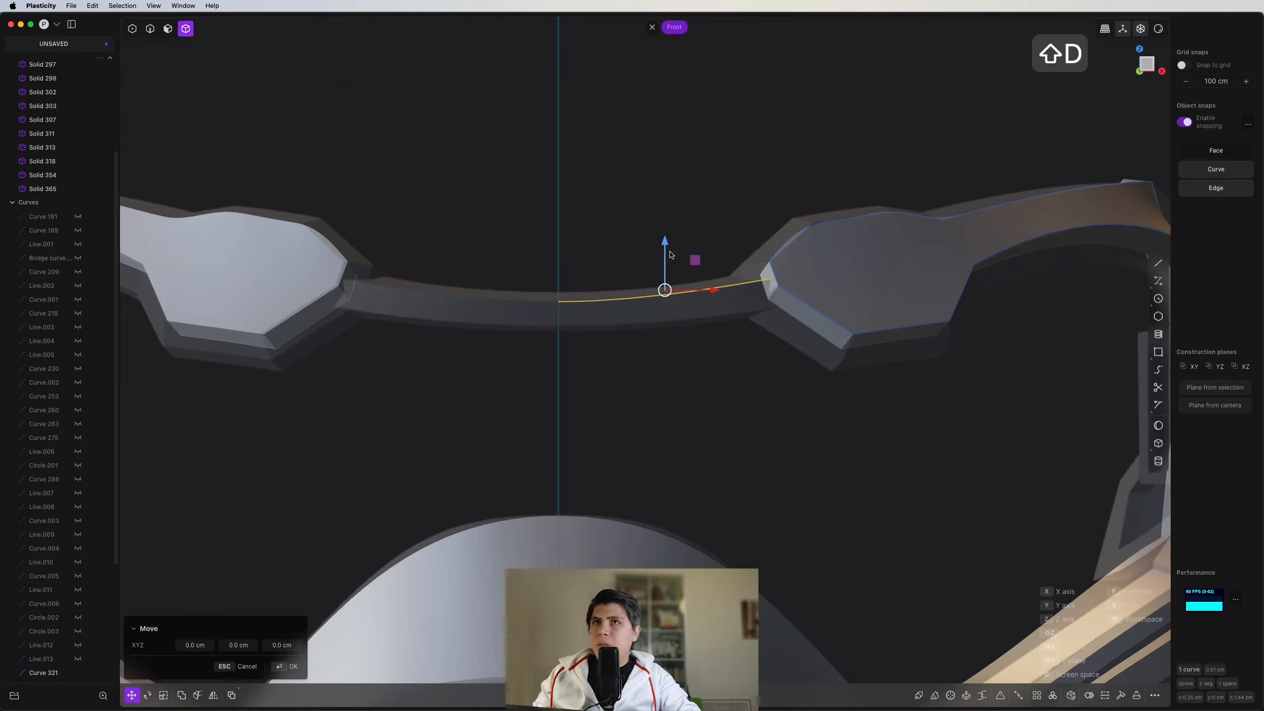
{"action": "right_click", "coordinate": [667, 280]}
{"action": "scroll", "coordinate": [710, 290], "scroll_direction": "up", "scroll_amount": 4}
{"action": "key", "text": "1"}
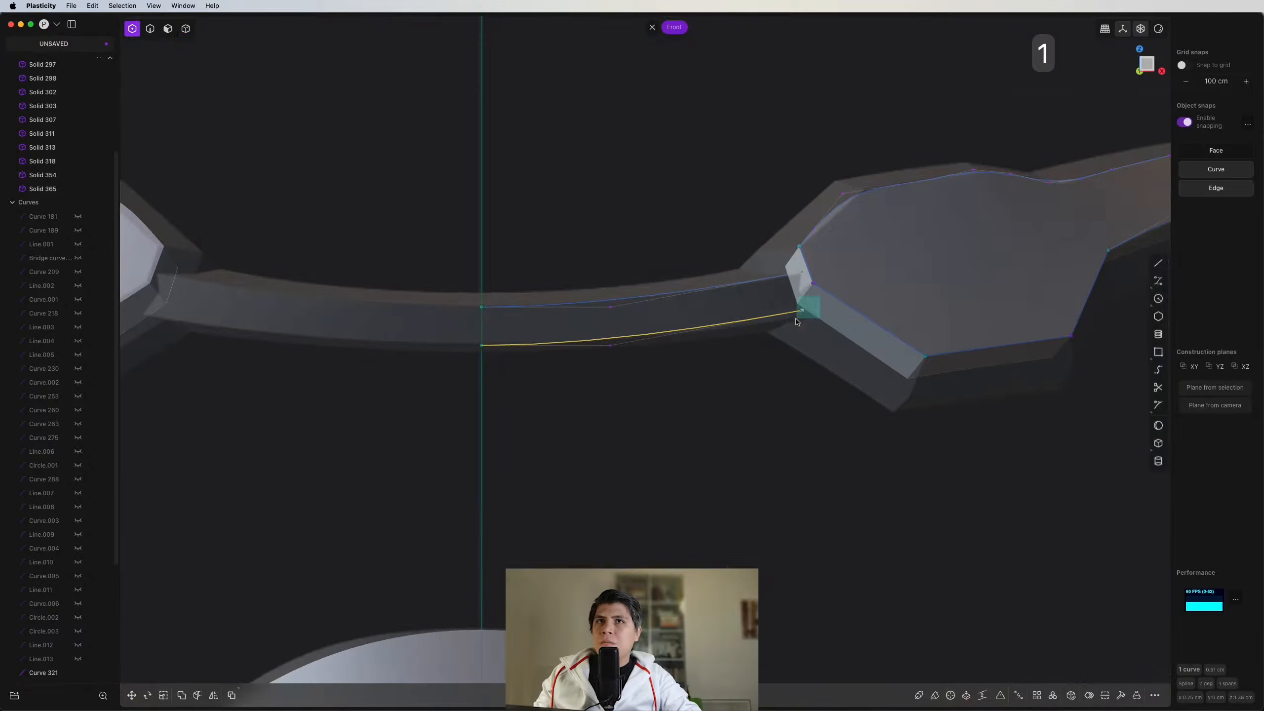
{"action": "key", "text": "g"}
{"action": "key", "text": "g"}
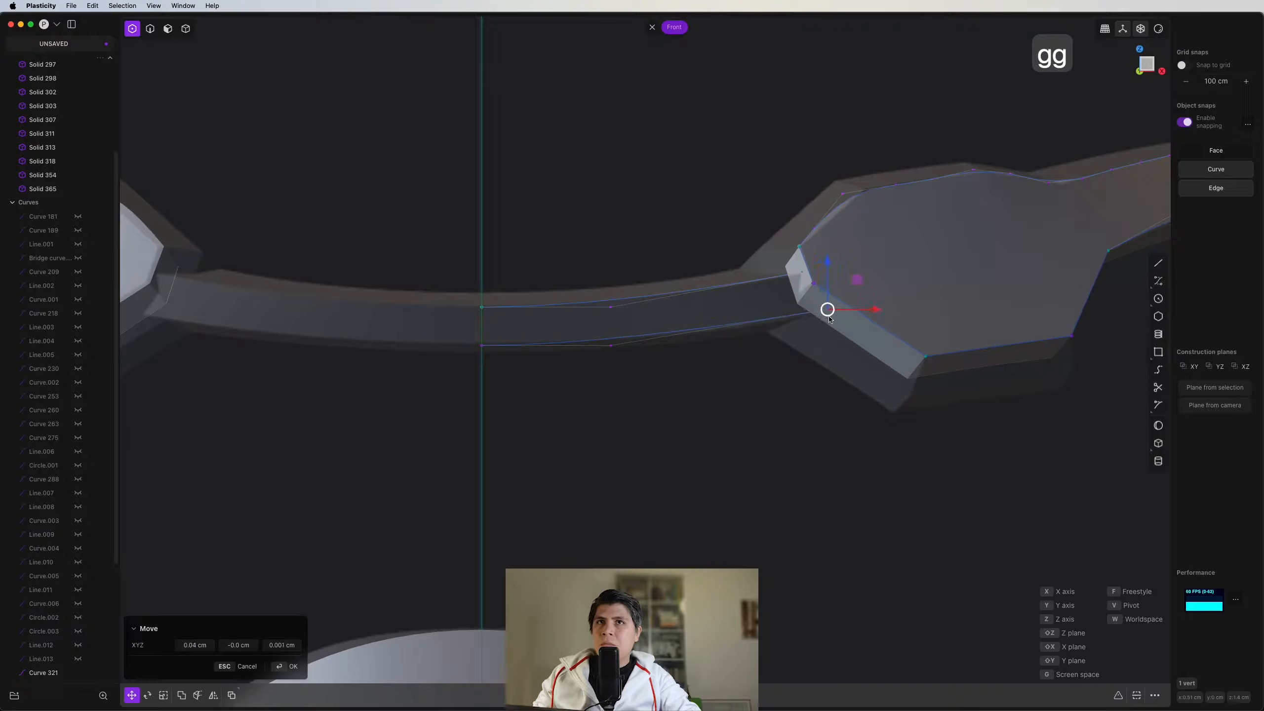
{"action": "left_click", "coordinate": [811, 319]}
Step: Trace the nose bridge's upper edge in the side view with a curve along the reference
{"action": "key", "text": "2"}
{"action": "key", "text": "1"}
{"action": "key", "text": "3"}
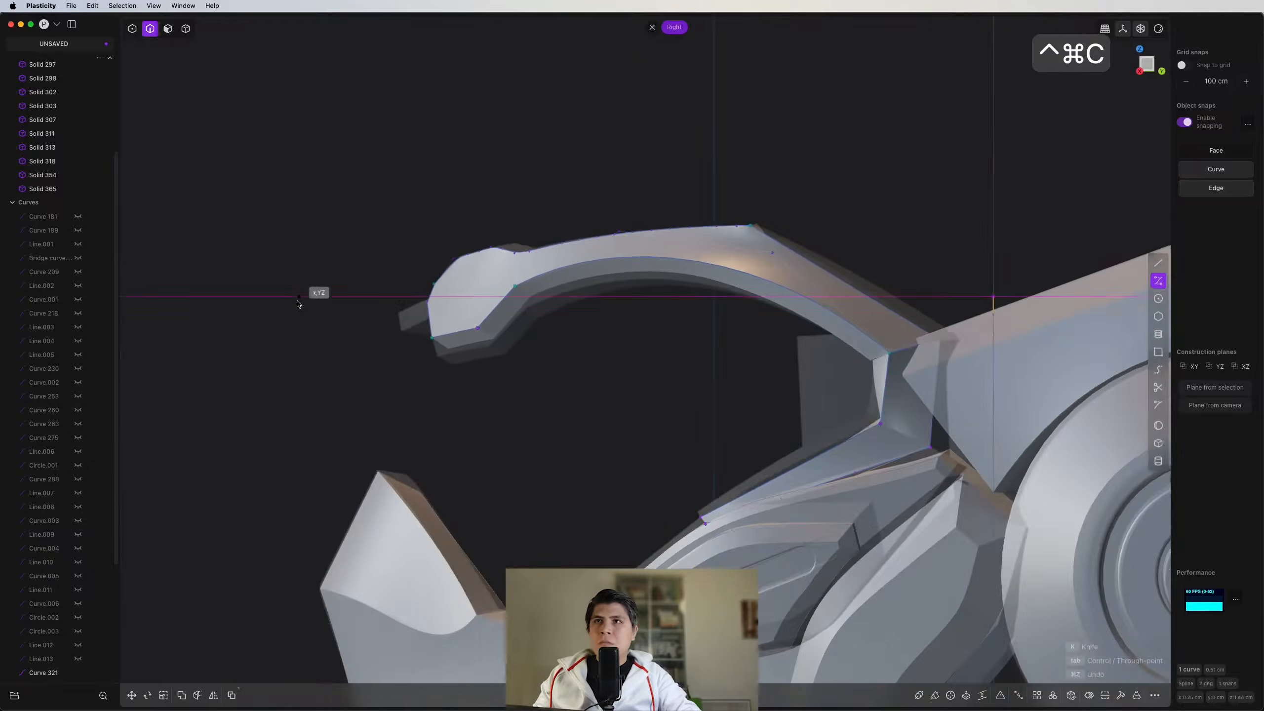
{"action": "scroll", "coordinate": [390, 313], "scroll_direction": "up", "scroll_amount": 10}
{"action": "left_click", "coordinate": [648, 210]}
{"action": "scroll", "coordinate": [597, 313], "scroll_direction": "down", "scroll_amount": 10}
{"action": "scroll", "coordinate": [902, 304], "scroll_direction": "up", "scroll_amount": 5}
{"action": "scroll", "coordinate": [903, 304], "scroll_direction": "down", "scroll_amount": 5}
{"action": "scroll", "coordinate": [621, 314], "scroll_direction": "up", "scroll_amount": 10}
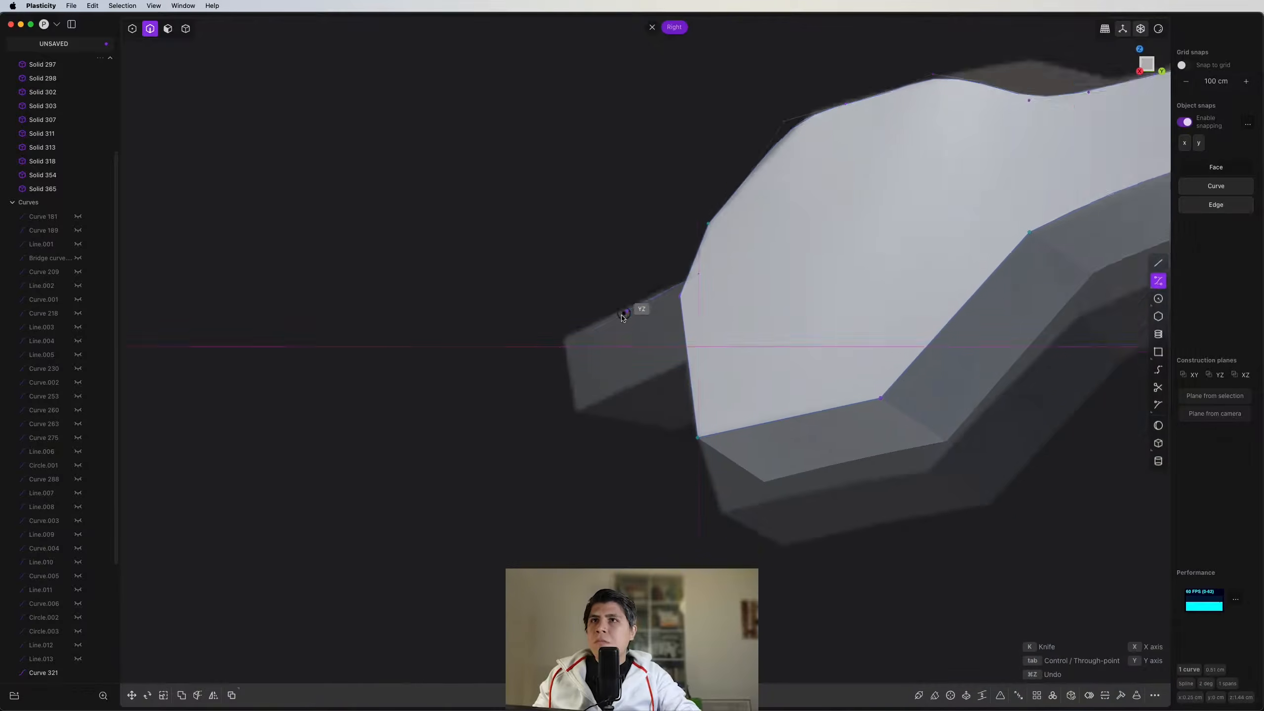
{"action": "key", "text": "Escape"}
Step: Combine the front-view and side-view upper bridge curves into one 3D curve and delete both source curves
{"action": "scroll", "coordinate": [621, 314], "scroll_direction": "down", "scroll_amount": 5}
{"action": "middle_click_drag", "start_coordinate": [945, 344], "coordinate": [702, 361], "text": "shift"}
{"action": "key", "text": "shift+super+x"}
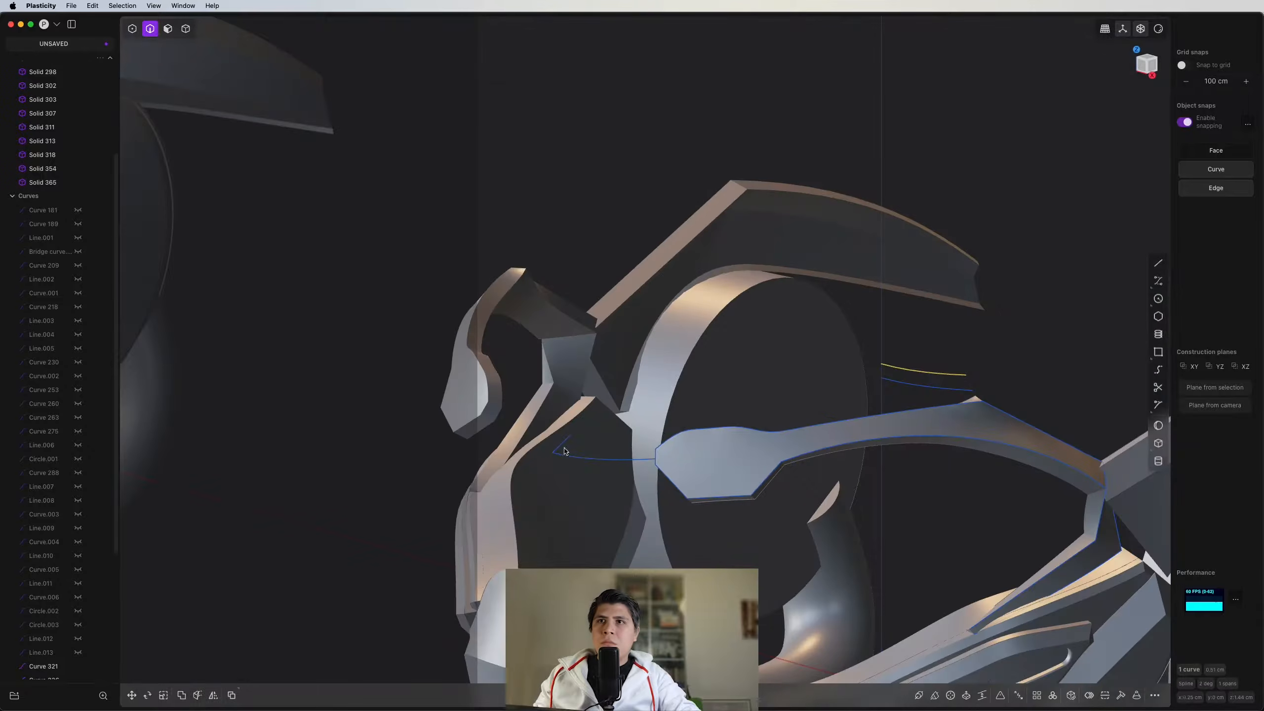
{"action": "scroll", "coordinate": [564, 451], "scroll_direction": "up", "scroll_amount": 5}
{"action": "left_click", "coordinate": [562, 439]}
{"action": "key", "text": "x"}
{"action": "scroll", "coordinate": [728, 398], "scroll_direction": "down", "scroll_amount": 5}
{"action": "left_click", "coordinate": [906, 342]}
{"action": "key", "text": "x"}
Step: Trace the nose bridge's lower edge in the side view with a straight line along the reference
{"action": "left_click", "coordinate": [914, 356]}
{"action": "key", "text": "1"}
{"action": "key", "text": "3"}
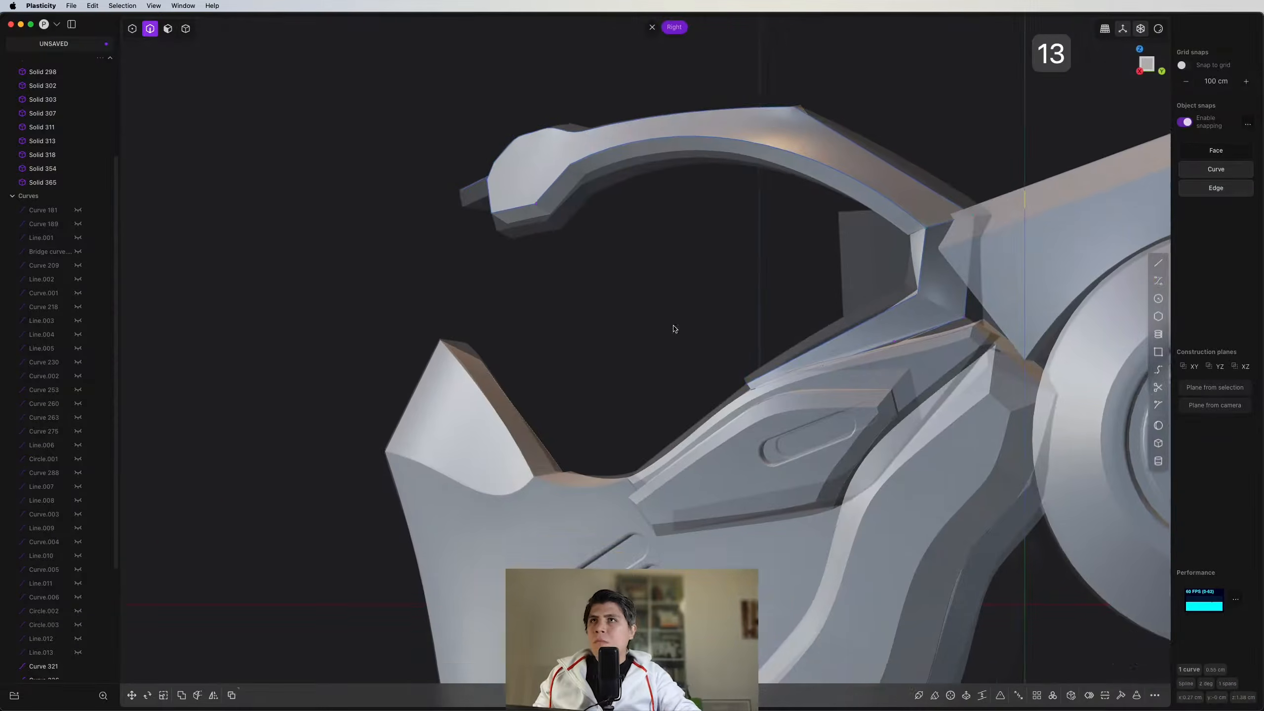
{"action": "key", "text": "ctrl+super+c"}
{"action": "scroll", "coordinate": [404, 238], "scroll_direction": "up", "scroll_amount": 10}
{"action": "key", "text": "shift+a"}
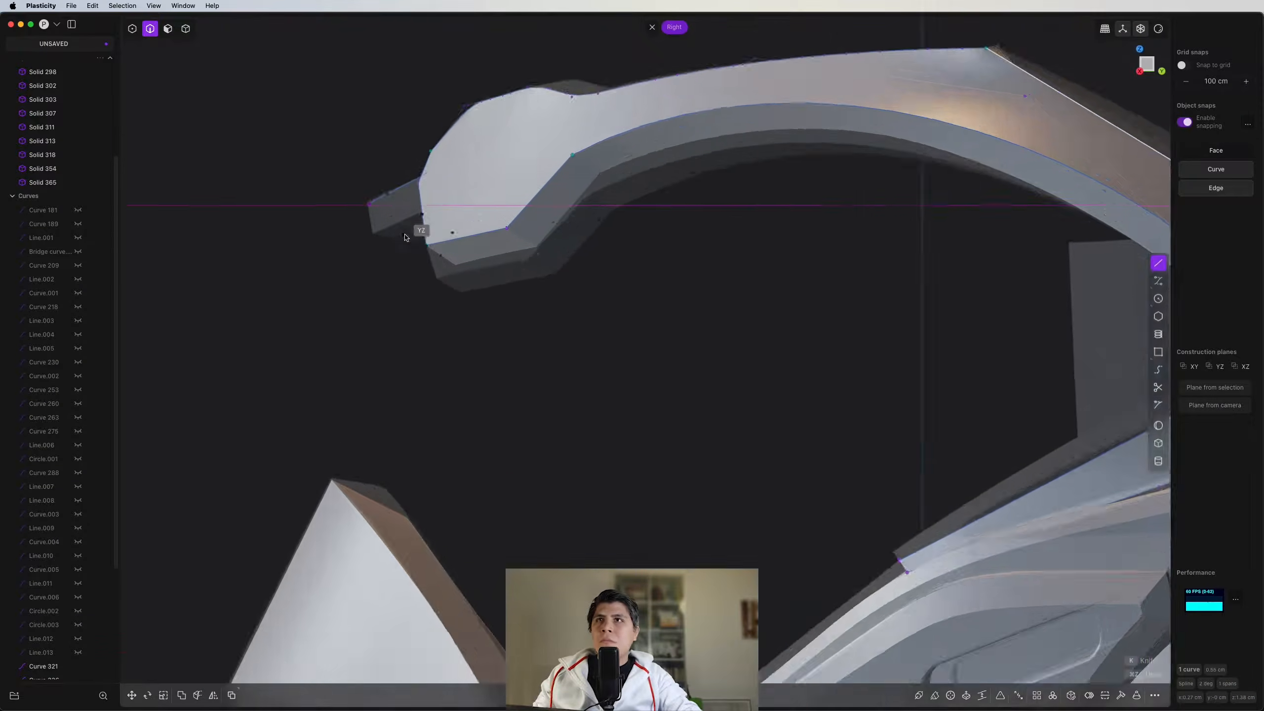
{"action": "scroll", "coordinate": [404, 237], "scroll_direction": "up", "scroll_amount": 5}
{"action": "left_click", "coordinate": [564, 331]}
{"action": "middle_click_drag", "start_coordinate": [404, 238], "coordinate": [856, 423], "text": "shift"}
{"action": "scroll", "coordinate": [519, 330], "scroll_direction": "down", "scroll_amount": 5}
{"action": "left_click", "coordinate": [519, 330]}
{"action": "scroll", "coordinate": [466, 408], "scroll_direction": "up", "scroll_amount": 5}
Step: Combine the lower bridge curve with its side-view line into one 3D curve and delete the source curves
{"action": "key", "text": "shift+super+x"}
{"action": "left_click", "coordinate": [612, 353]}
{"action": "key", "text": "x"}
{"action": "left_click", "coordinate": [856, 423]}
{"action": "key", "text": "x"}
Step: Move the lower bridge curve's inner end point onto the mask's centre line
{"action": "left_click", "coordinate": [853, 507]}
{"action": "key", "text": "1"}
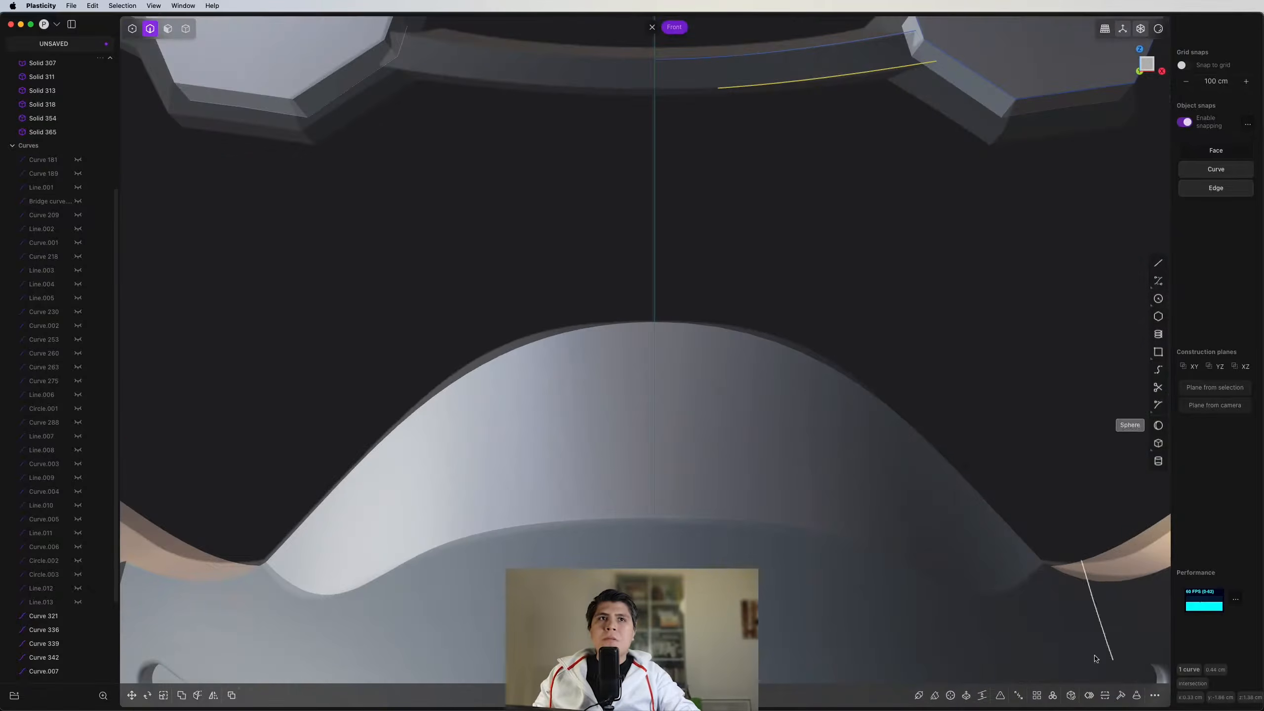
{"action": "scroll", "coordinate": [776, 404], "scroll_direction": "down", "scroll_amount": 5}
{"action": "key", "text": "g"}
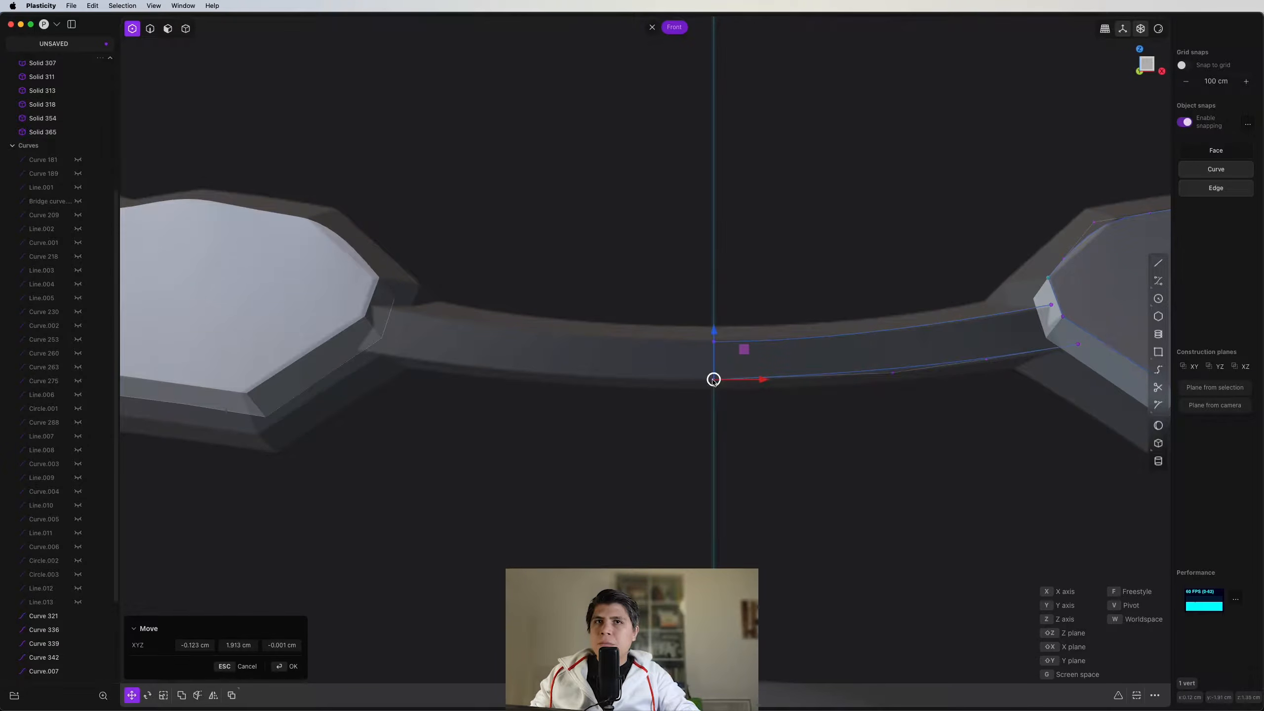
{"action": "key", "text": "2"}
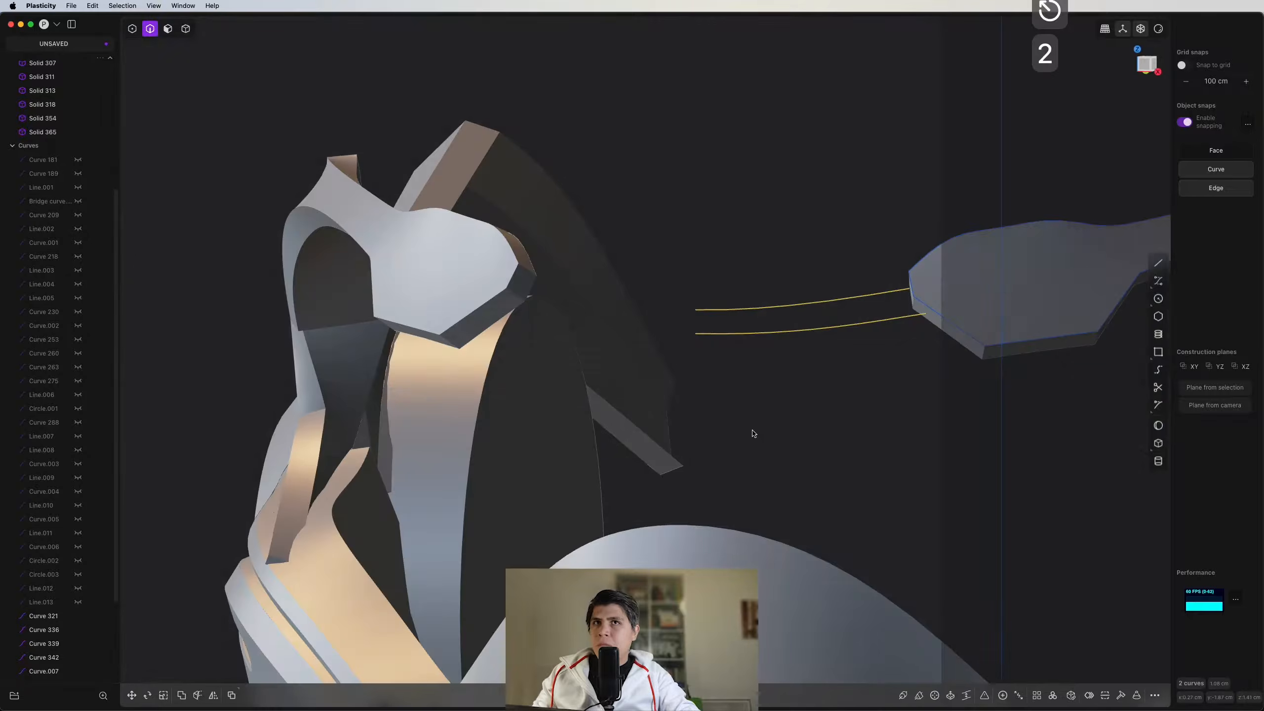
Step: Mirror the upper and lower nose bridge curves across the mask's centre plane and join the matching halves
{"action": "key", "text": "alt+x"}
{"action": "key", "text": "x"}
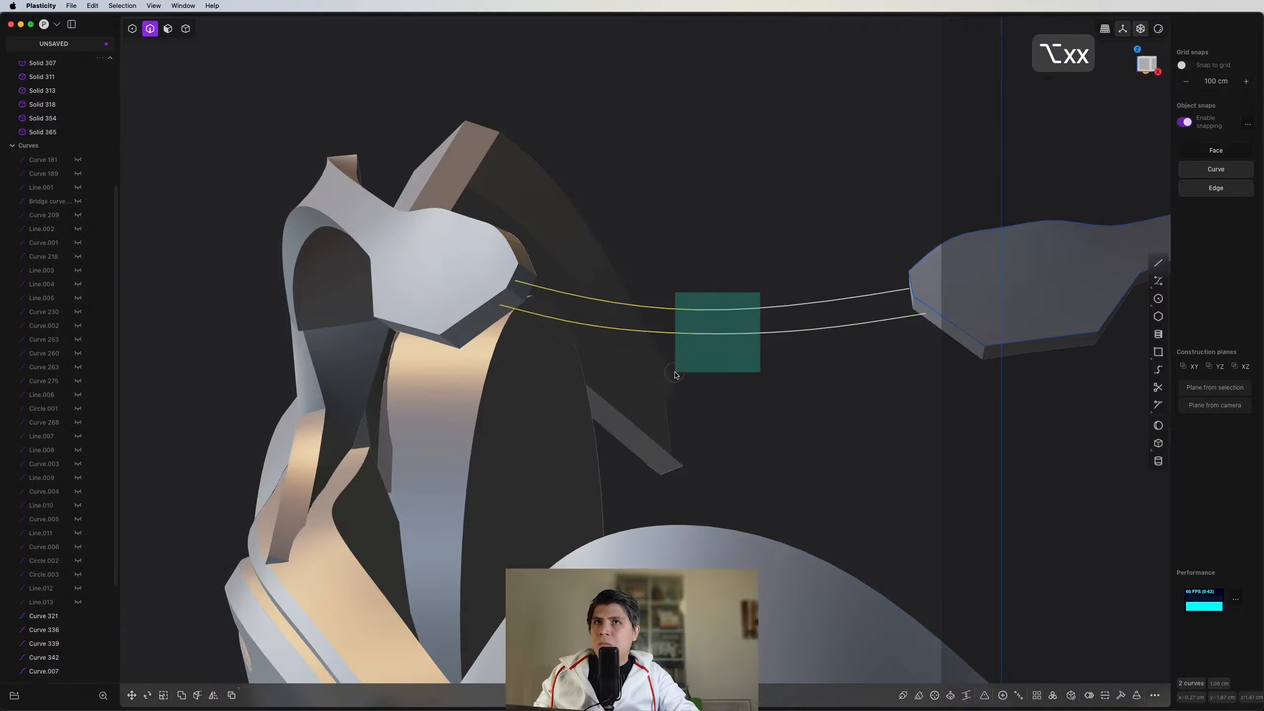
{"action": "left_click_drag", "start_coordinate": [675, 374], "coordinate": [675, 374]}
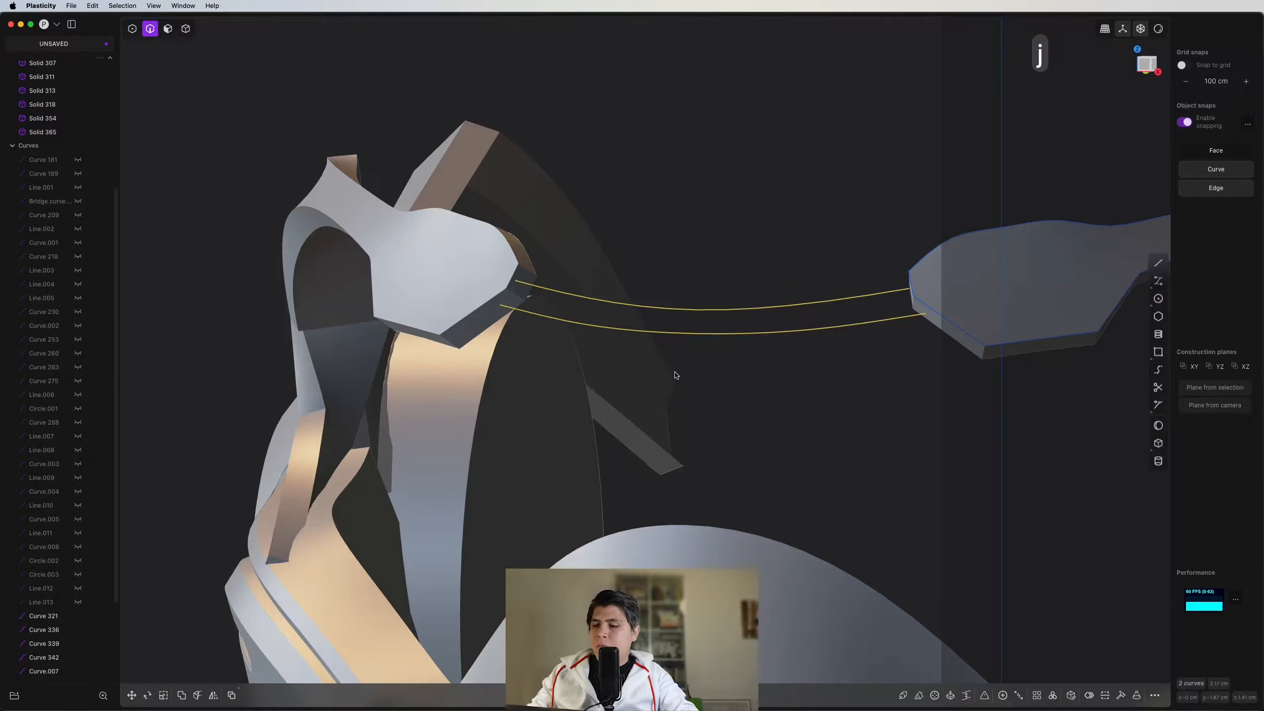
Step: Loft a surface between the joined upper and lower nose bridge curves
{"action": "key", "text": "l"}
{"action": "right_click", "coordinate": [675, 375]}
{"action": "scroll", "coordinate": [677, 369], "scroll_direction": "down", "scroll_amount": 3}
{"action": "middle_click_drag", "start_coordinate": [680, 367], "coordinate": [612, 471]}
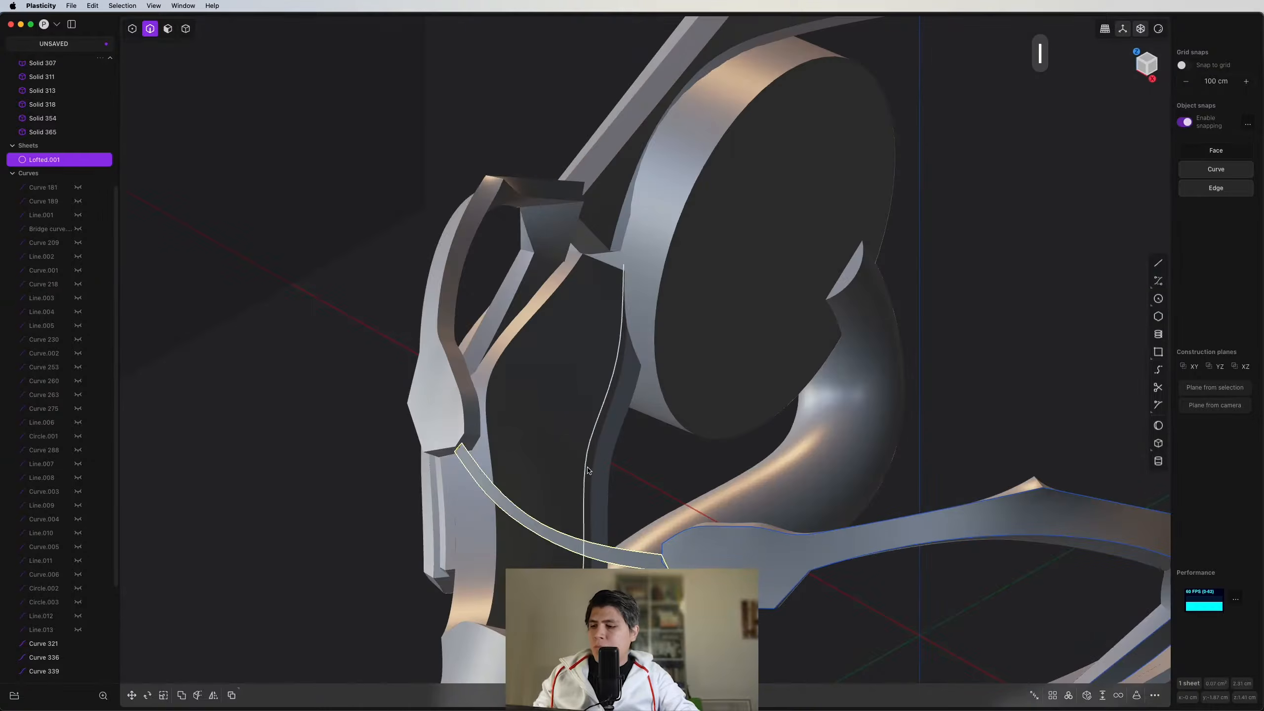
Step: Thicken the lofted nose bridge sheet into a solid
{"action": "type", "text": "fthi"}
{"action": "left_click", "coordinate": [650, 513]}
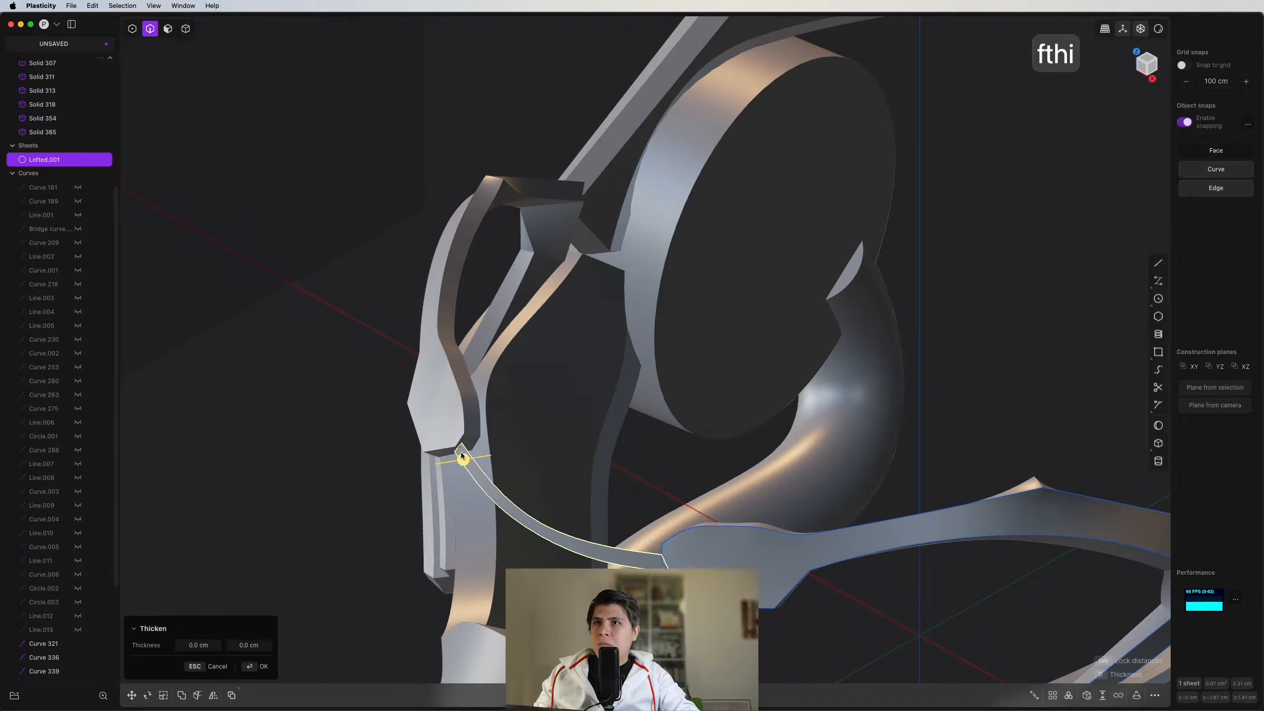
{"action": "right_click", "coordinate": [476, 456]}
{"action": "scroll", "coordinate": [519, 440], "scroll_direction": "down", "scroll_amount": 8}
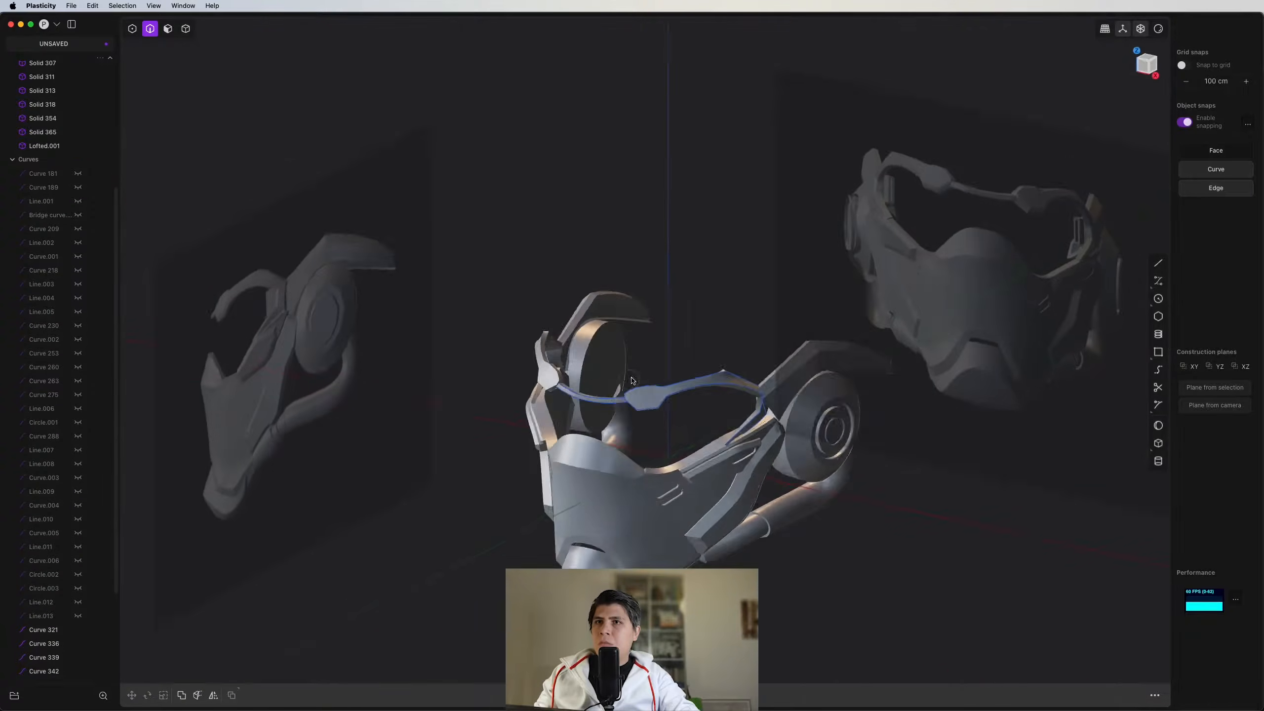
Step: Hide all the remaining visible construction curves, from Curve 321 through Curve 371
{"action": "middle_click_drag", "start_coordinate": [720, 310], "coordinate": [251, 320]}
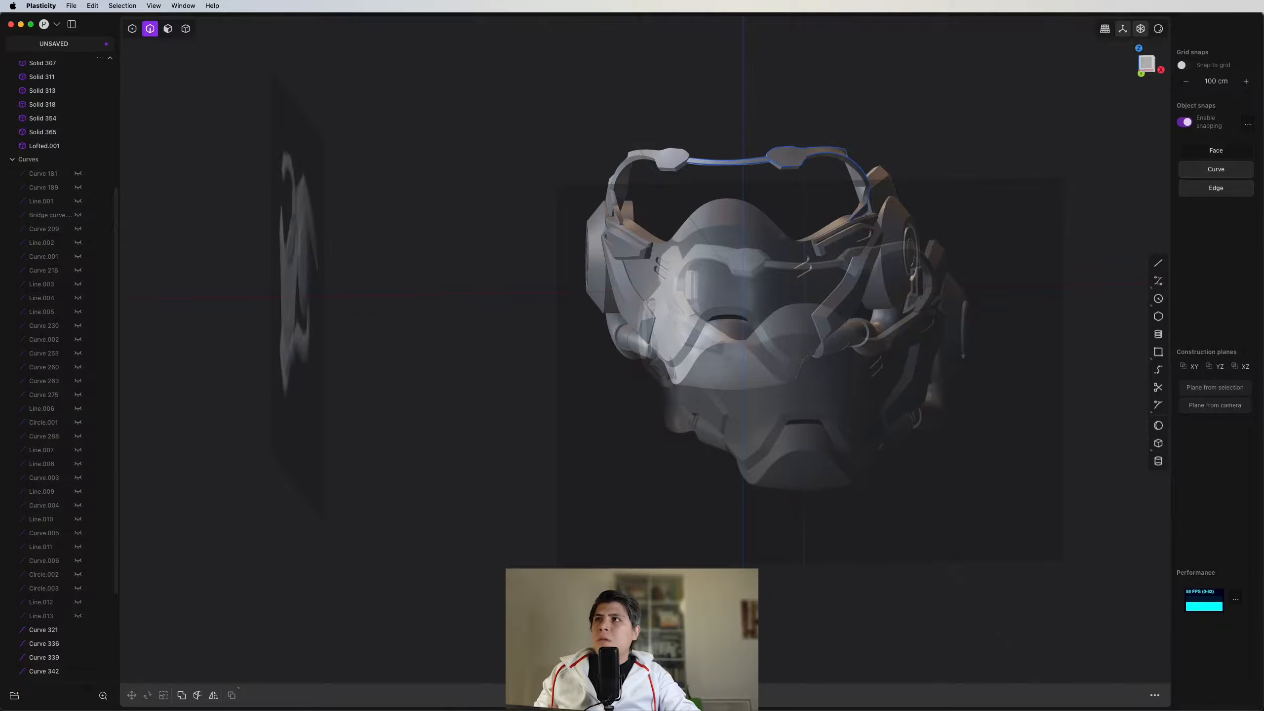
{"action": "scroll", "coordinate": [51, 498], "scroll_direction": "down", "scroll_amount": 5}
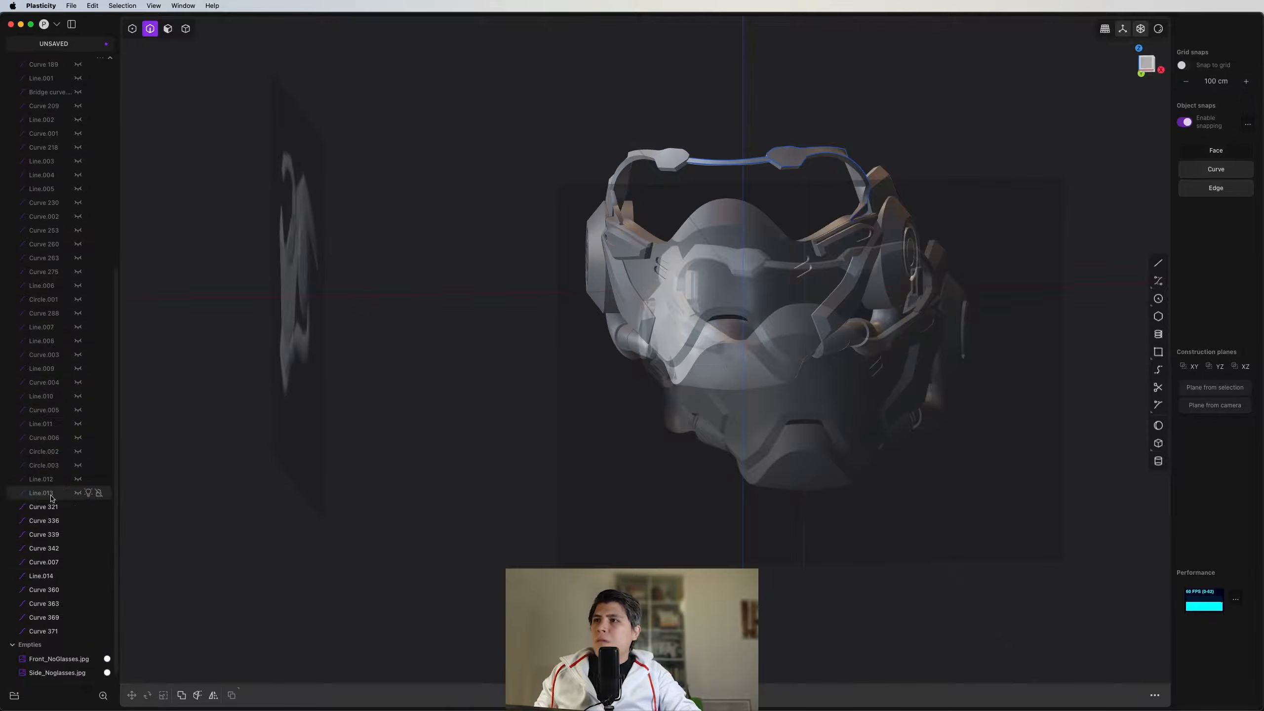
{"action": "left_click", "coordinate": [48, 630], "text": "shift"}
{"action": "key", "text": "h"}
Step: Examine the nose bridge and its joints with the visor arms from the front, back and sides
{"action": "middle_click_drag", "start_coordinate": [760, 370], "coordinate": [700, 390]}
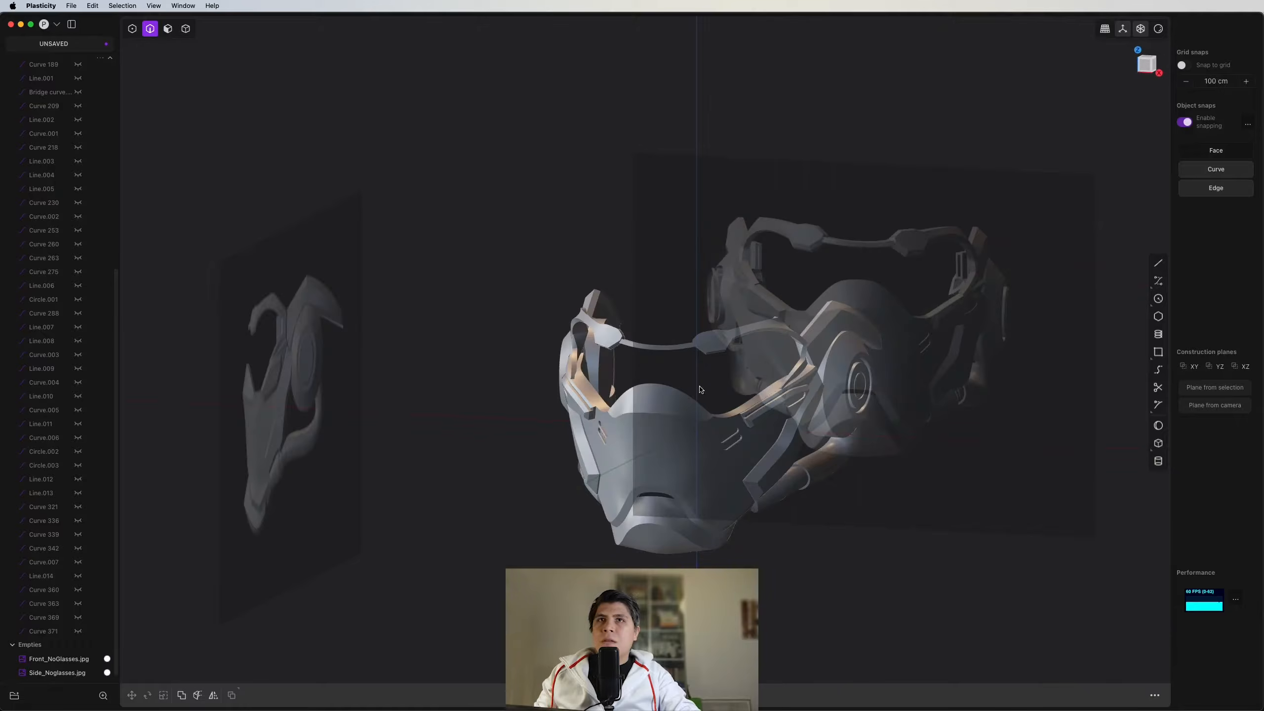
{"action": "left_click", "coordinate": [1148, 65]}
{"action": "scroll", "coordinate": [782, 253], "scroll_direction": "up", "scroll_amount": 5}
{"action": "middle_click_drag", "start_coordinate": [729, 297], "coordinate": [419, 424], "text": "shift"}
{"action": "scroll", "coordinate": [300, 429], "scroll_direction": "up", "scroll_amount": 10}
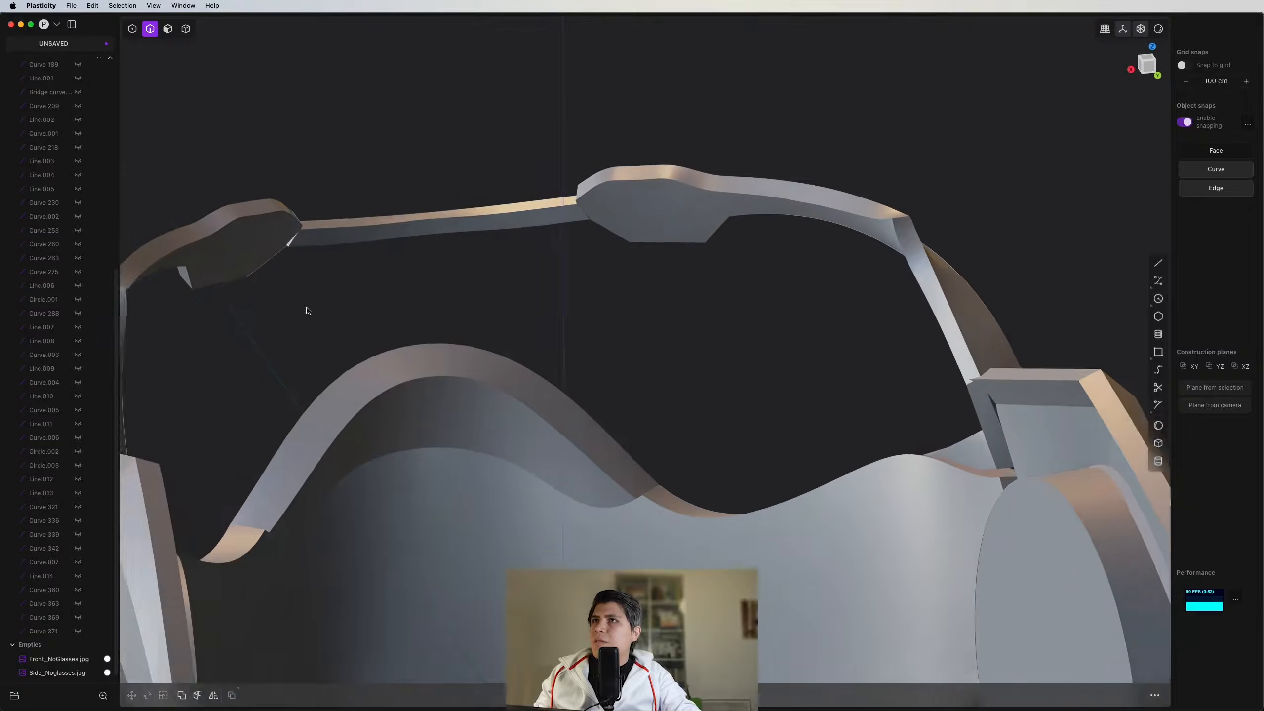
{"action": "middle_click_drag", "start_coordinate": [308, 310], "coordinate": [505, 379], "text": "shift"}
{"action": "middle_click_drag", "start_coordinate": [226, 372], "coordinate": [277, 355]}
{"action": "middle_click_drag", "start_coordinate": [460, 261], "coordinate": [585, 389], "text": "shift"}
{"action": "scroll", "coordinate": [518, 368], "scroll_direction": "up", "scroll_amount": 5}
{"action": "middle_click_drag", "start_coordinate": [521, 394], "coordinate": [879, 340]}
{"action": "middle_click_drag", "start_coordinate": [694, 442], "coordinate": [607, 383]}
Step: Hide the front and side reference images
{"action": "scroll", "coordinate": [337, 364], "scroll_direction": "down", "scroll_amount": 8}
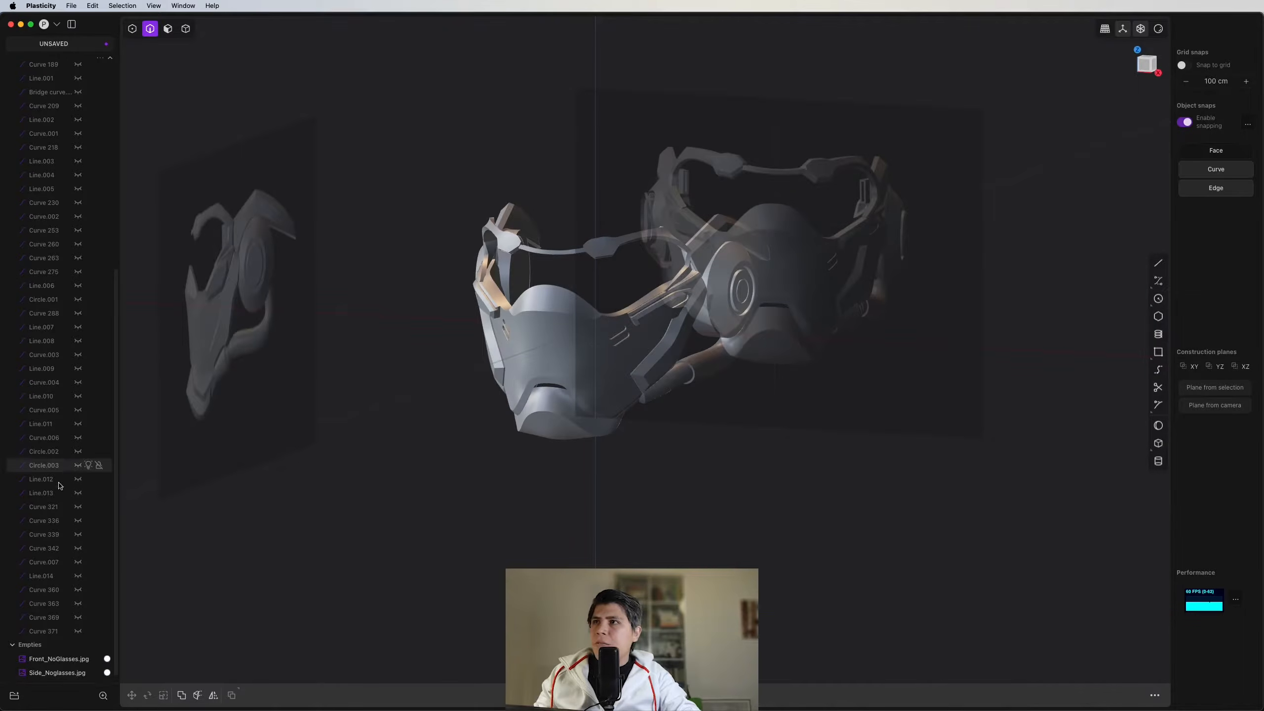
{"action": "left_click", "coordinate": [78, 659]}
{"action": "left_click", "coordinate": [78, 672]}
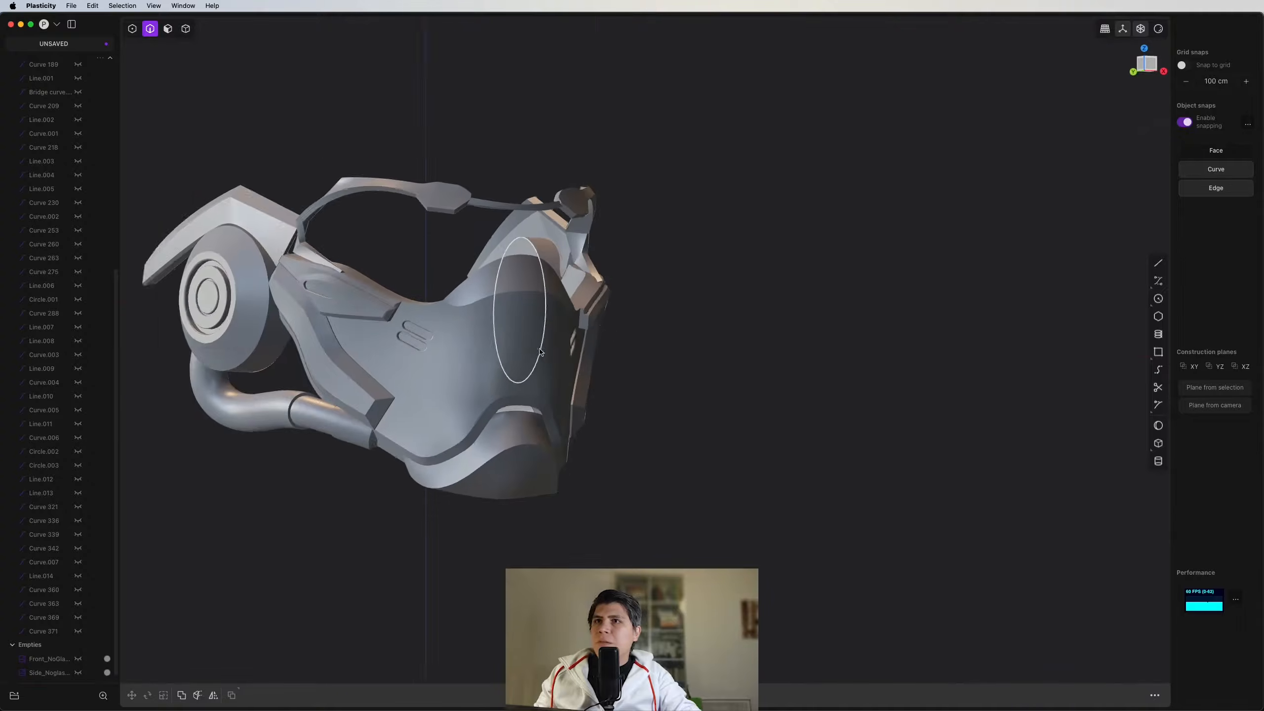
Step: Examine the whole mask model from the front and both sides without the reference images
{"action": "scroll", "coordinate": [557, 378], "scroll_direction": "up", "scroll_amount": 5}
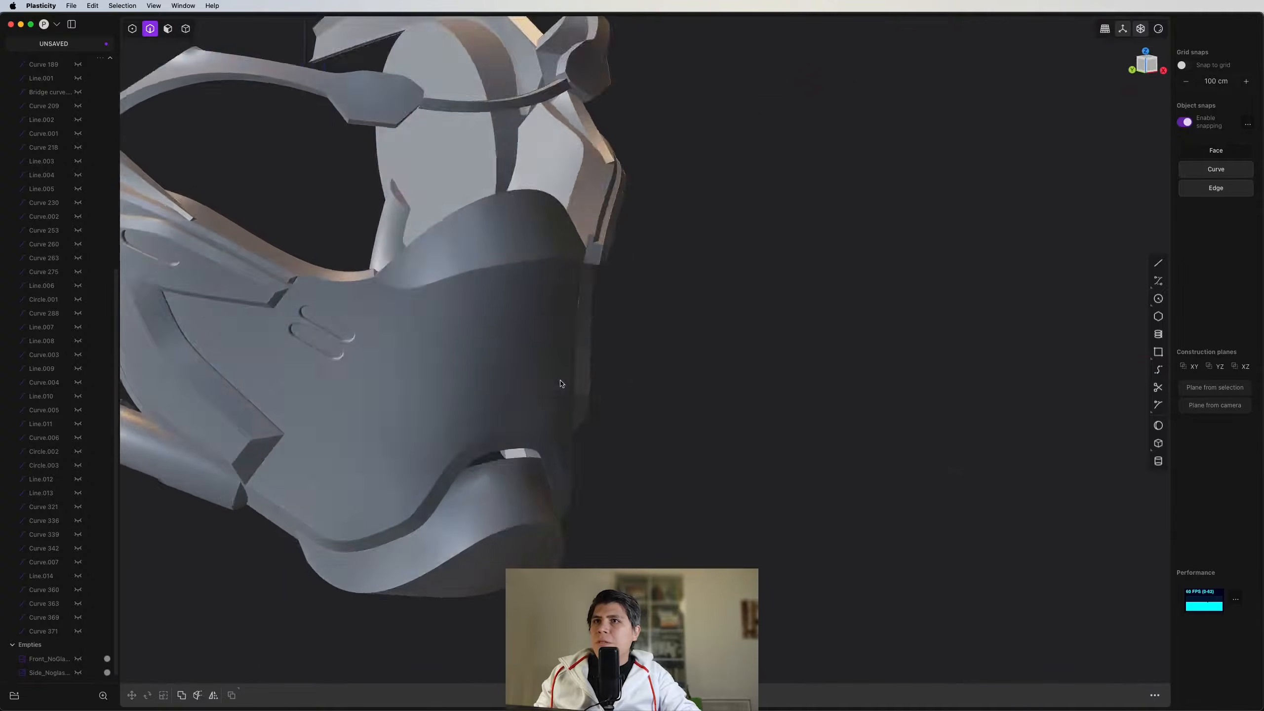
{"action": "scroll", "coordinate": [559, 382], "scroll_direction": "down", "scroll_amount": 4}
{"action": "middle_click_drag", "start_coordinate": [559, 382], "coordinate": [624, 478]}
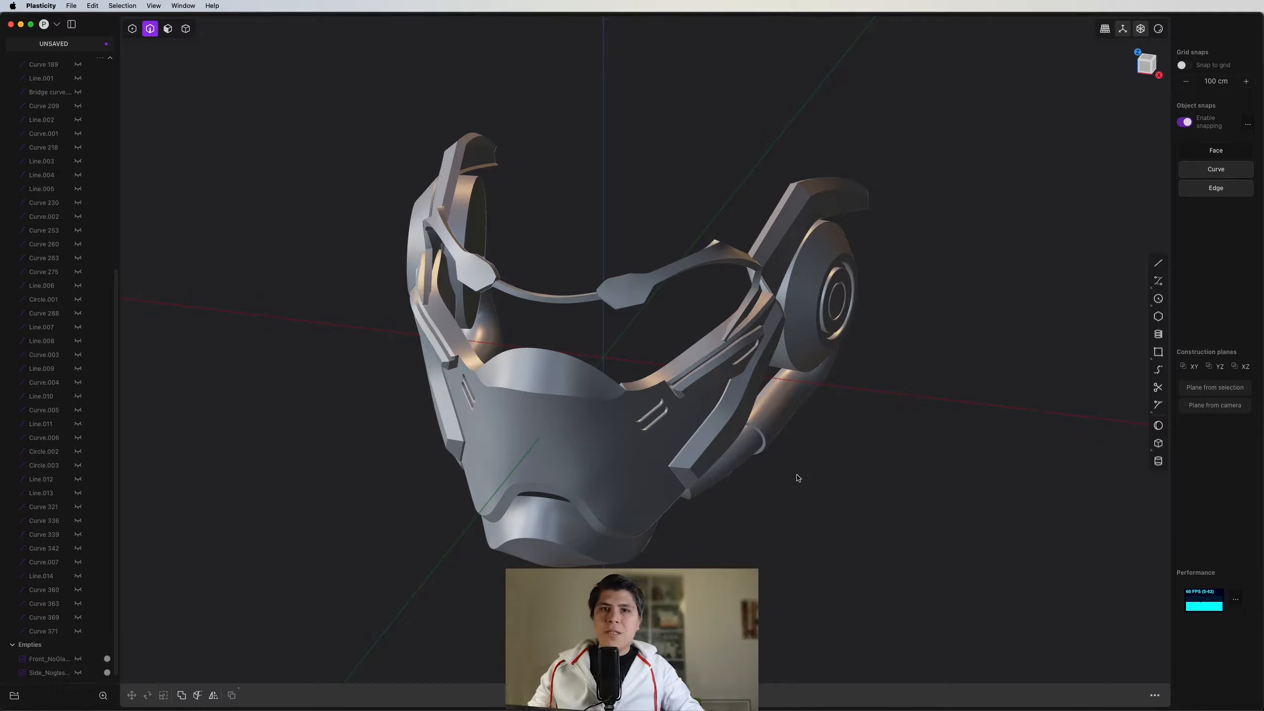
{"action": "scroll", "coordinate": [798, 478], "scroll_direction": "up", "scroll_amount": 3}
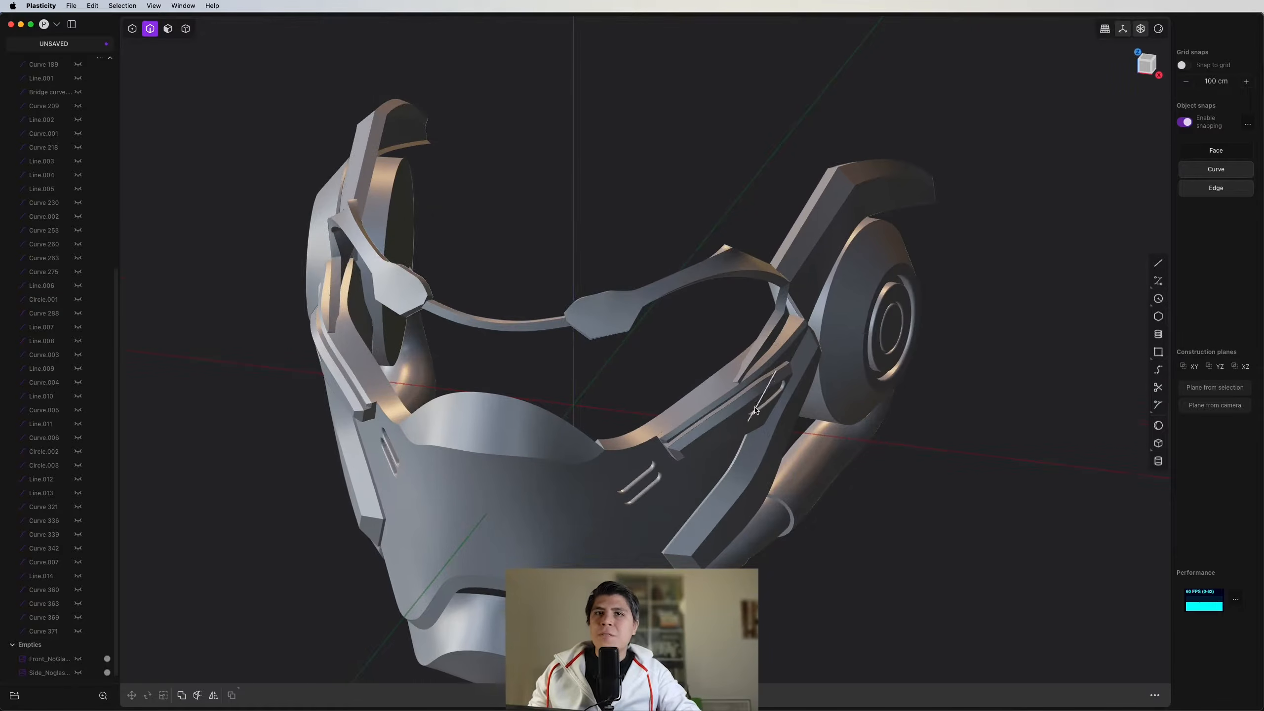
{"action": "middle_click_drag", "start_coordinate": [757, 381], "coordinate": [729, 382]}
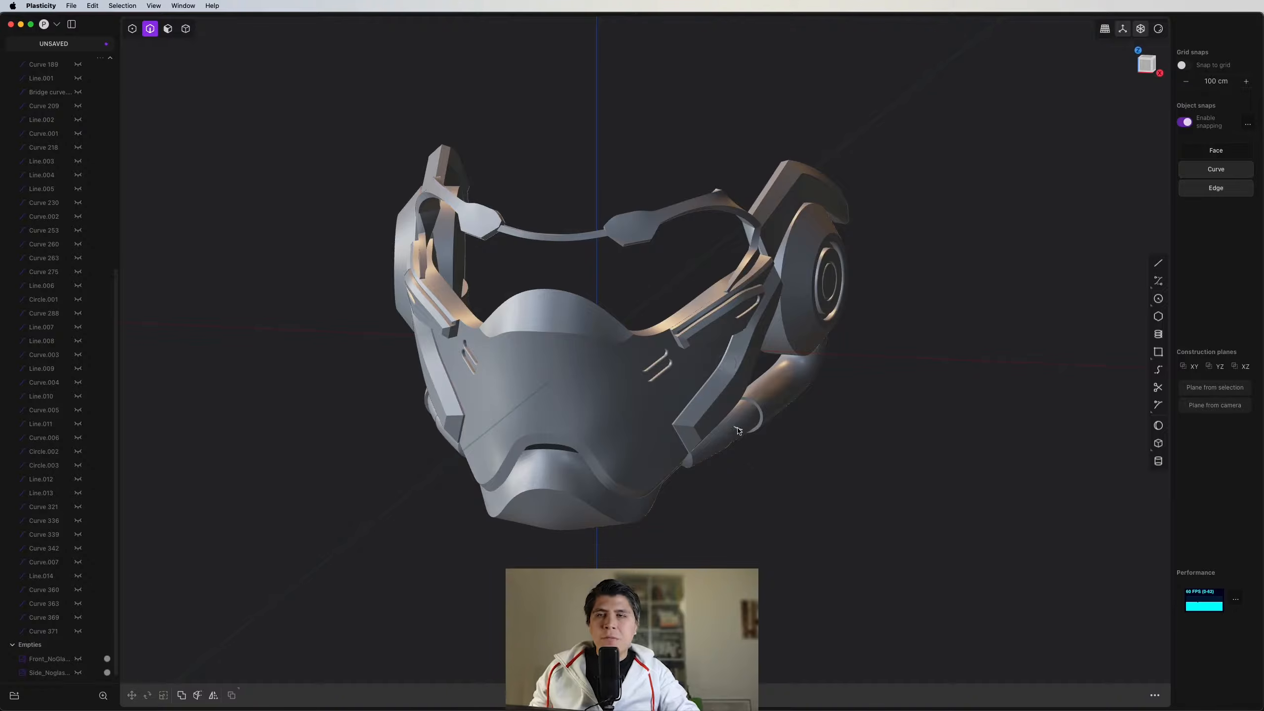
{"action": "middle_click_drag", "start_coordinate": [658, 419], "coordinate": [599, 430]}
{"action": "scroll", "coordinate": [603, 425], "scroll_direction": "up", "scroll_amount": 2}
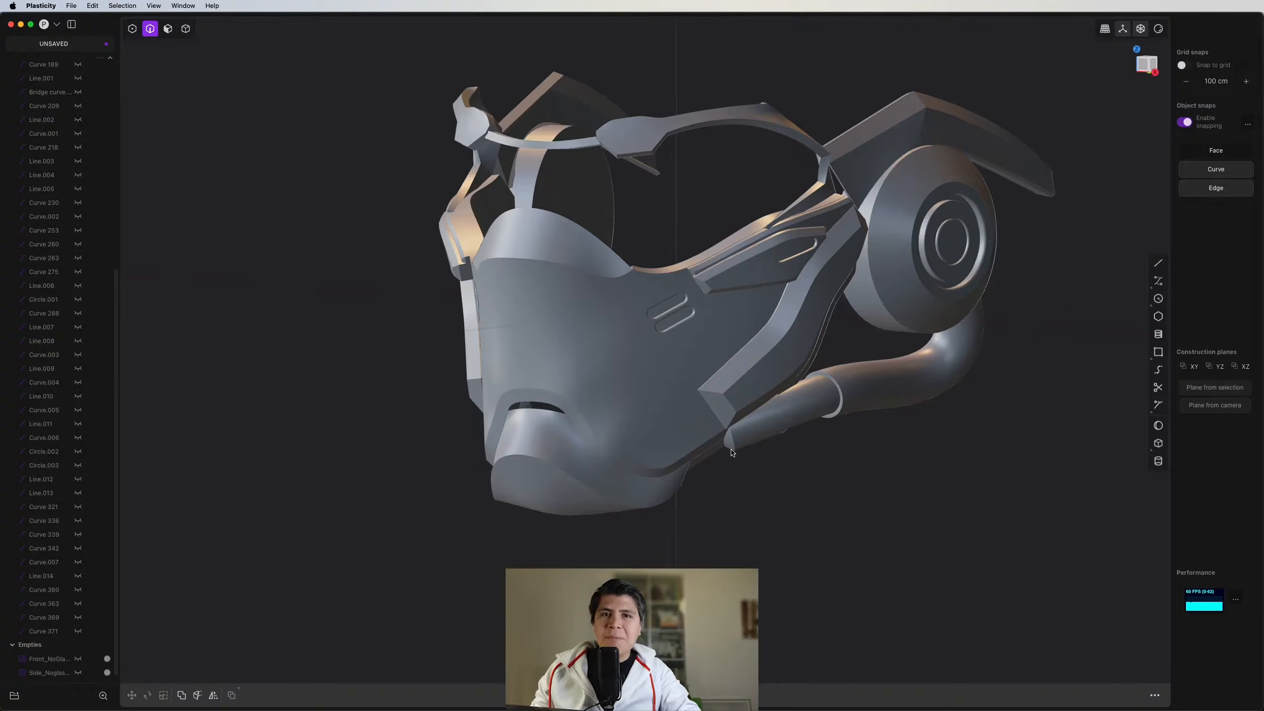
{"action": "middle_click_drag", "start_coordinate": [761, 448], "coordinate": [840, 406]}
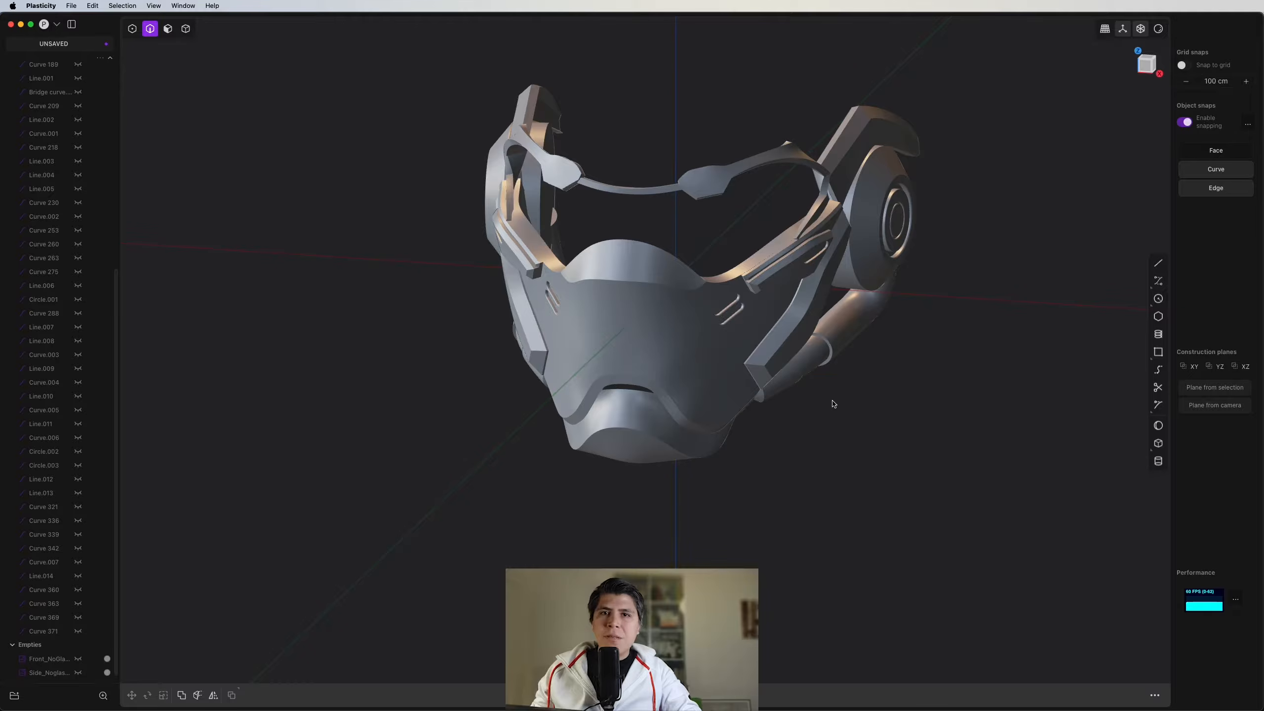
{"action": "middle_click_drag", "start_coordinate": [867, 428], "coordinate": [906, 443], "text": "shift"}
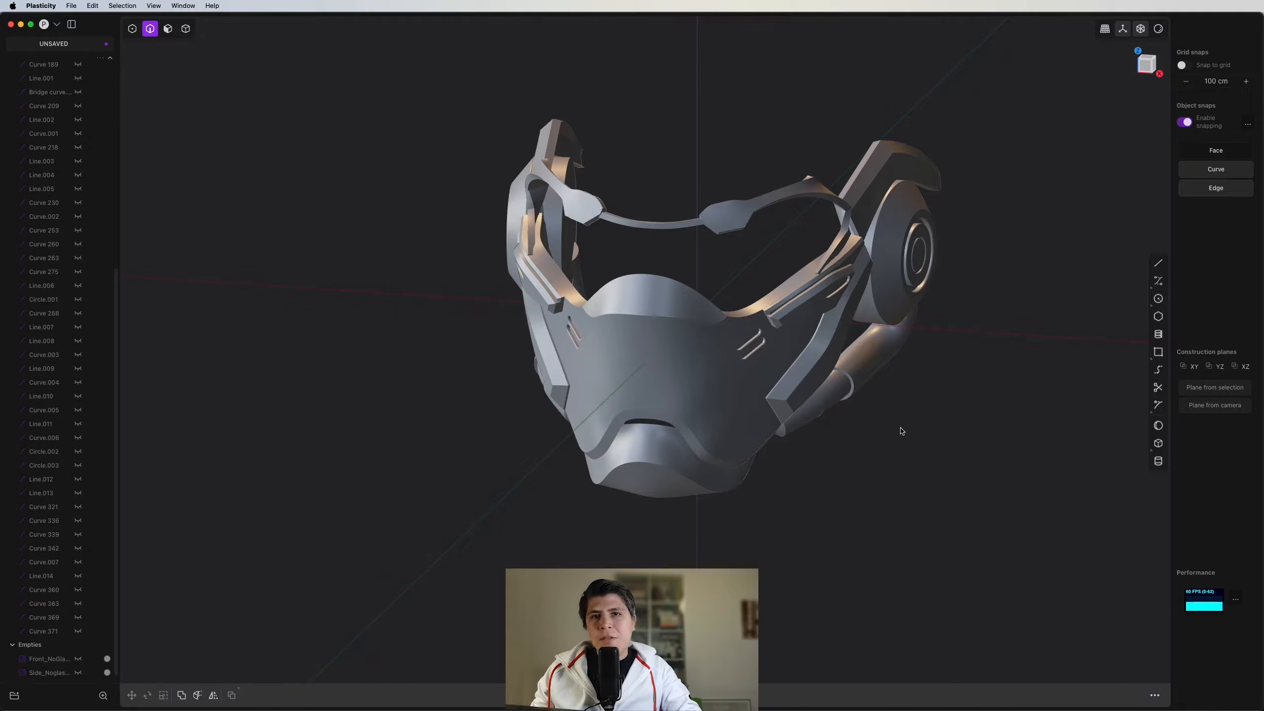
{"action": "scroll", "coordinate": [880, 433], "scroll_direction": "up", "scroll_amount": 5}
{"action": "scroll", "coordinate": [897, 466], "scroll_direction": "down", "scroll_amount": 5}
{"action": "middle_click_drag", "start_coordinate": [883, 442], "coordinate": [832, 476], "text": "shift"}
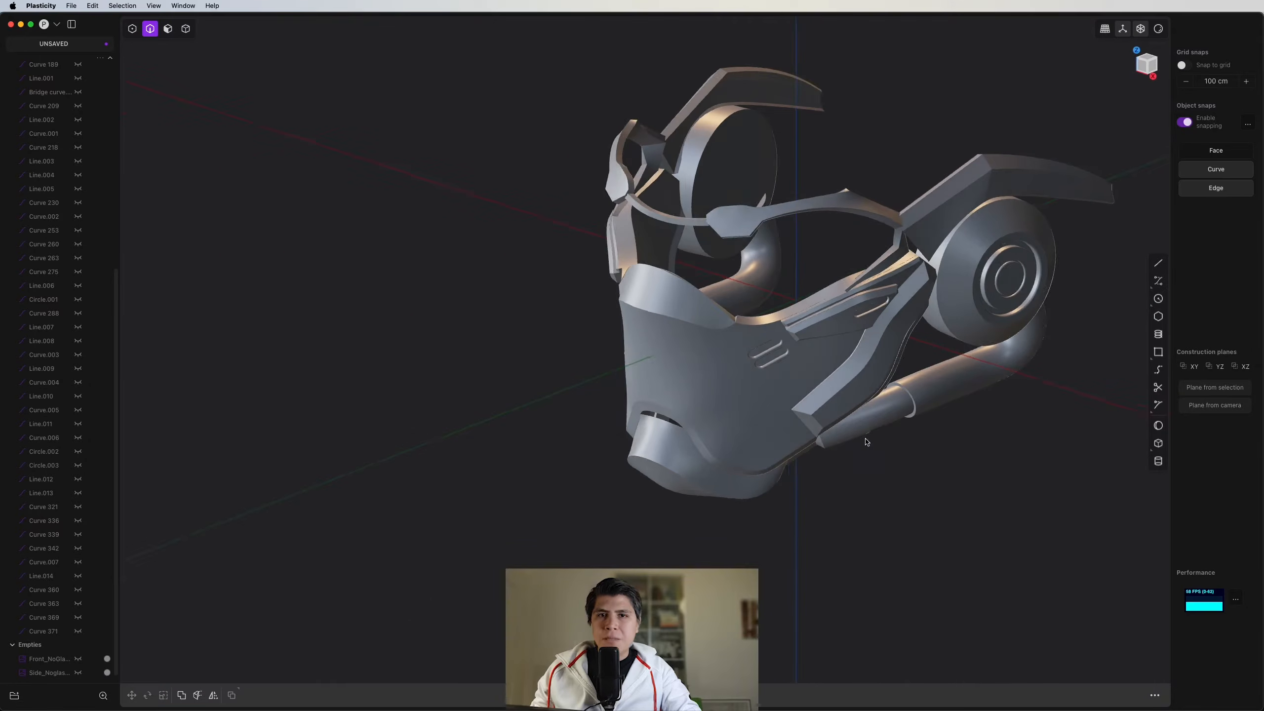
{"action": "mouse_move", "coordinate": [874, 439]}
{"action": "middle_mouse_down"}
{"action": "mouse_move", "coordinate": [836, 436]}
{"action": "mouse_move", "coordinate": [851, 446]}
{"action": "middle_mouse_up"}
{"action": "scroll", "coordinate": [869, 435], "scroll_direction": "up", "scroll_amount": 3}
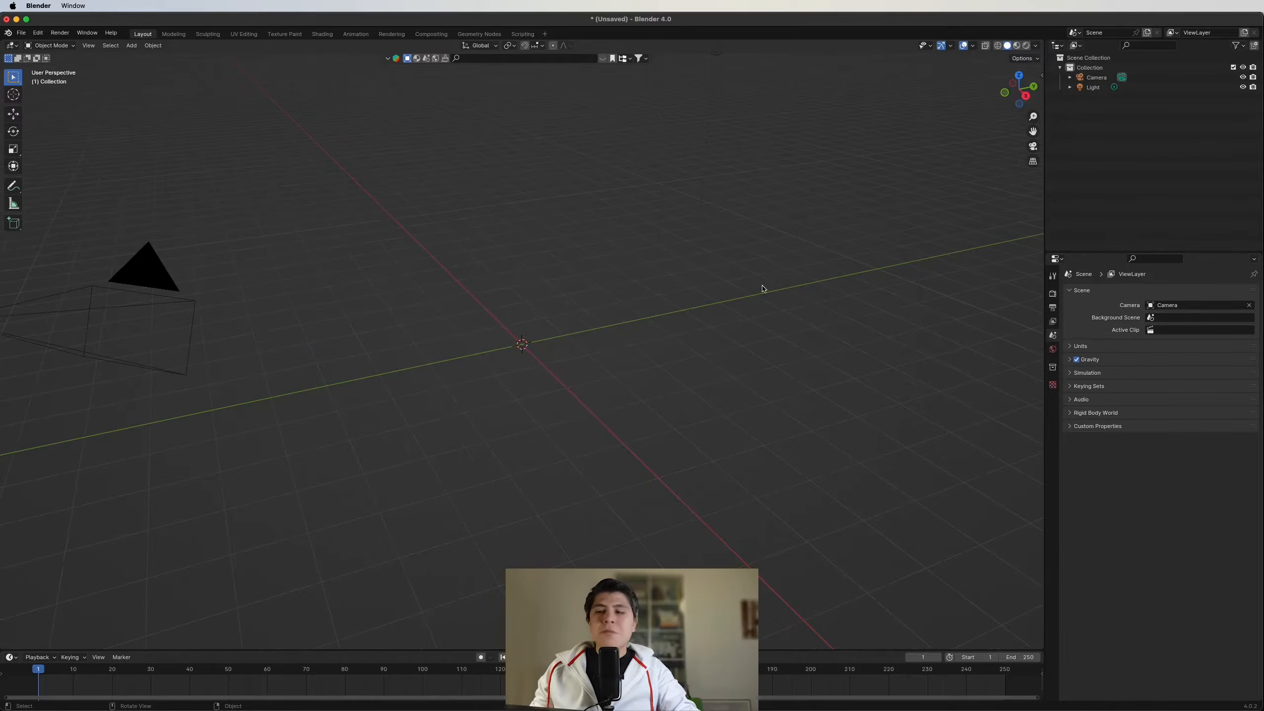
Step: Switch to Blender, bring in the mask through the Plasticity connection, and scale all its parts up about 51 times
{"action": "key", "text": "n"}
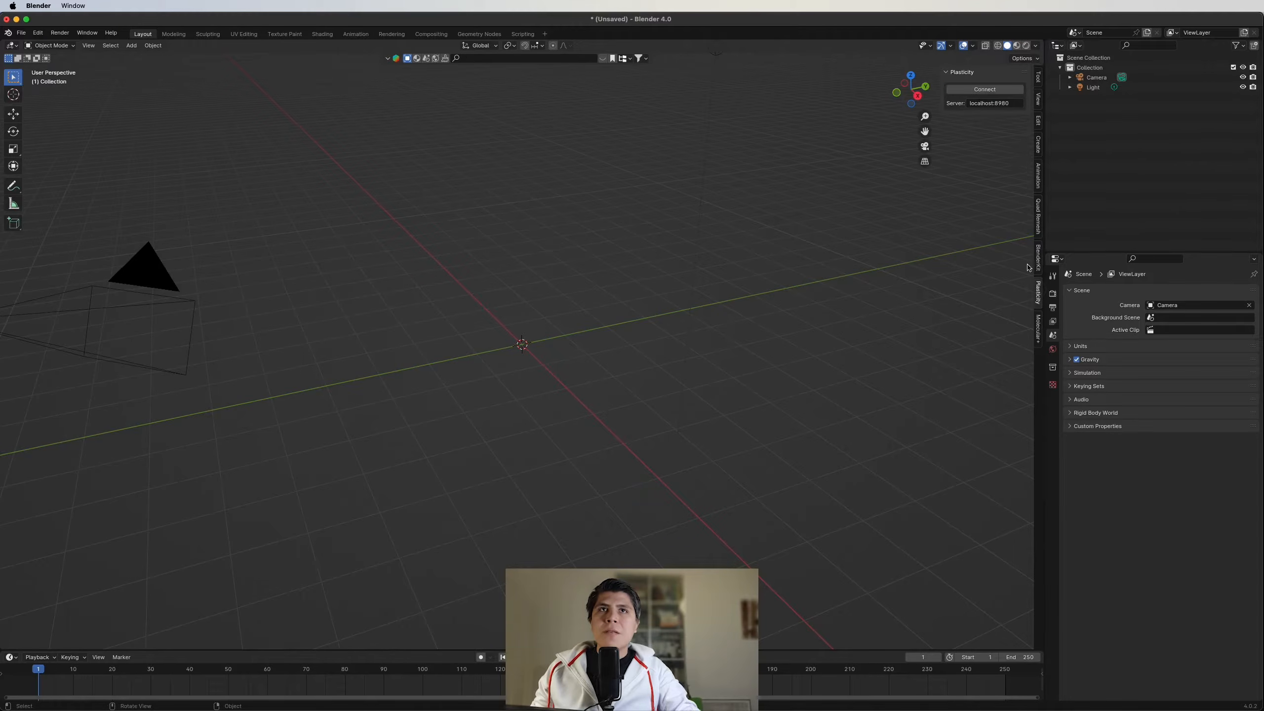
{"action": "left_click", "coordinate": [988, 89]}
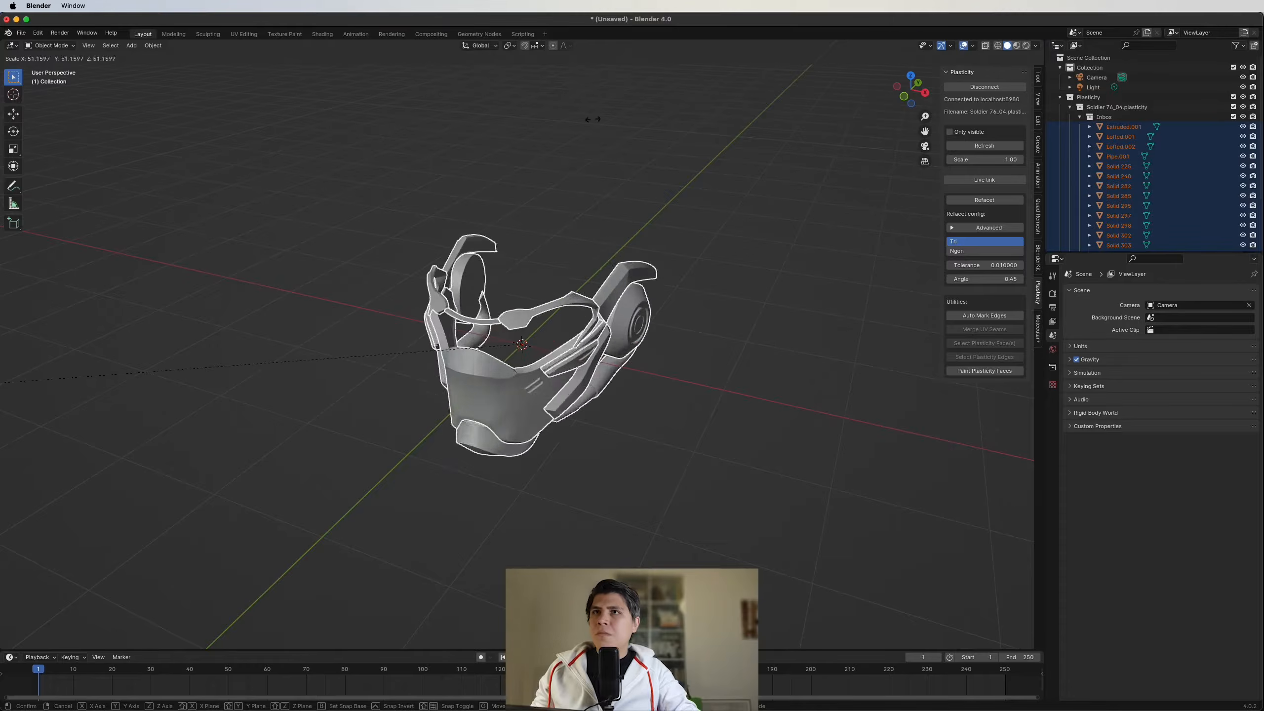
{"action": "left_click", "coordinate": [592, 119]}
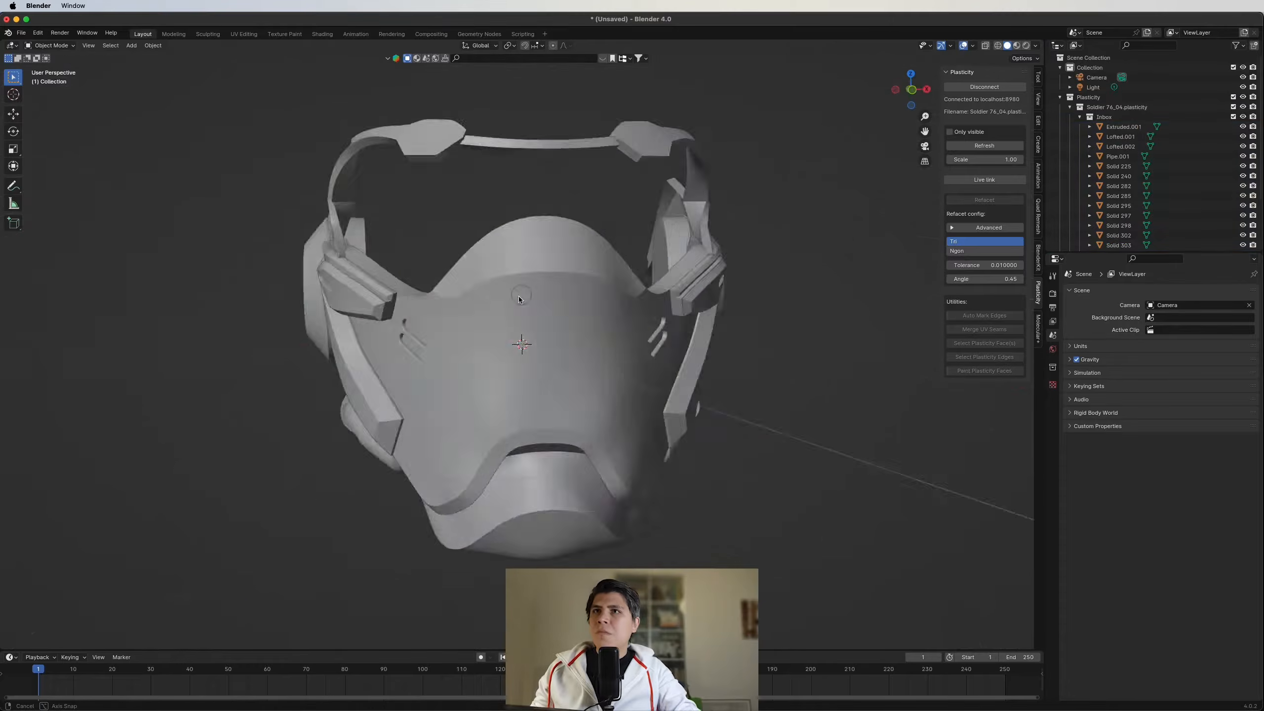
Step: Move all the mask parts upward along the Z axis, above the world origin
{"action": "middle_click_drag", "start_coordinate": [520, 297], "coordinate": [525, 287]}
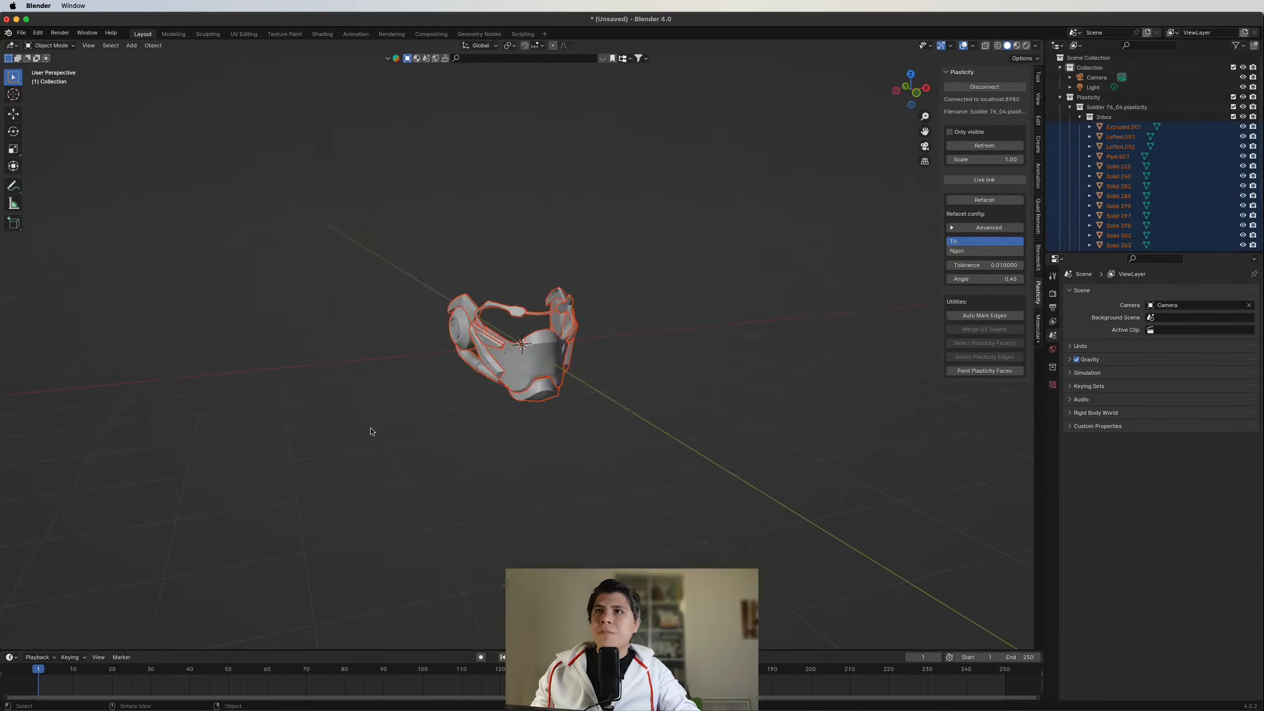
{"action": "key", "text": "g"}
{"action": "key", "text": "z"}
{"action": "left_click", "coordinate": [630, 77]}
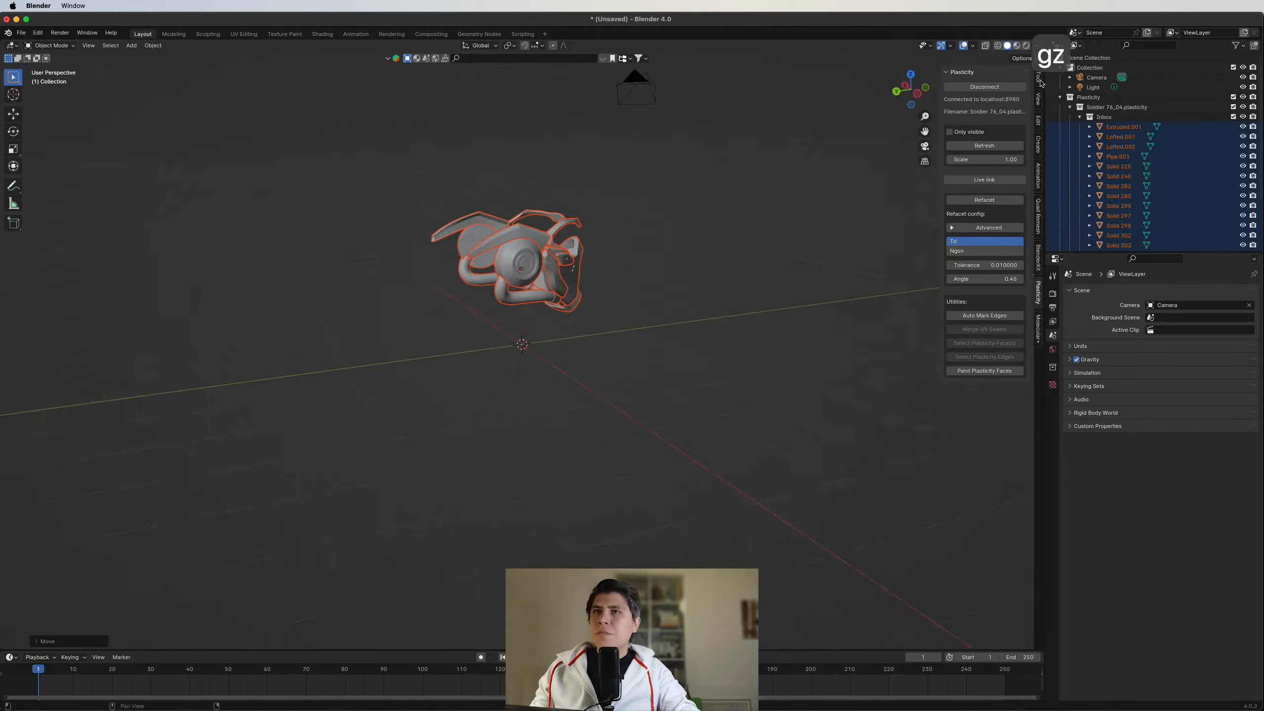
Step: Add a cube around the mask and scale it up to about 8.44
{"action": "middle_click_drag", "start_coordinate": [630, 77], "coordinate": [460, 316]}
{"action": "key", "text": "shift+a"}
{"action": "left_click", "coordinate": [544, 324]}
{"action": "key", "text": "s"}
{"action": "left_click", "coordinate": [815, 350]}
Step: Delete the cube's faces except the floor and the back wall to form a backdrop
{"action": "key", "text": "3"}
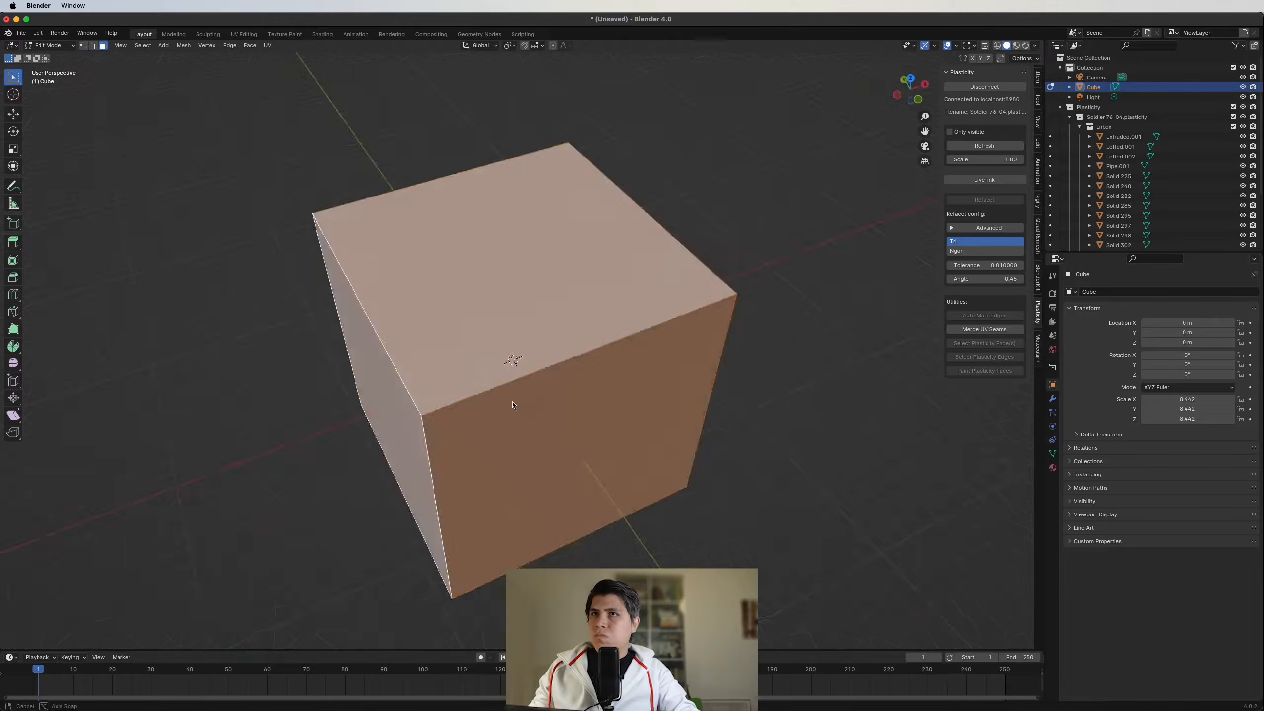
{"action": "key", "text": "x"}
{"action": "key", "text": "2"}
Step: Bevel the edge between the backdrop's floor and wall into a wide multi-segment curve, and leave mesh editing
{"action": "left_click", "coordinate": [441, 452]}
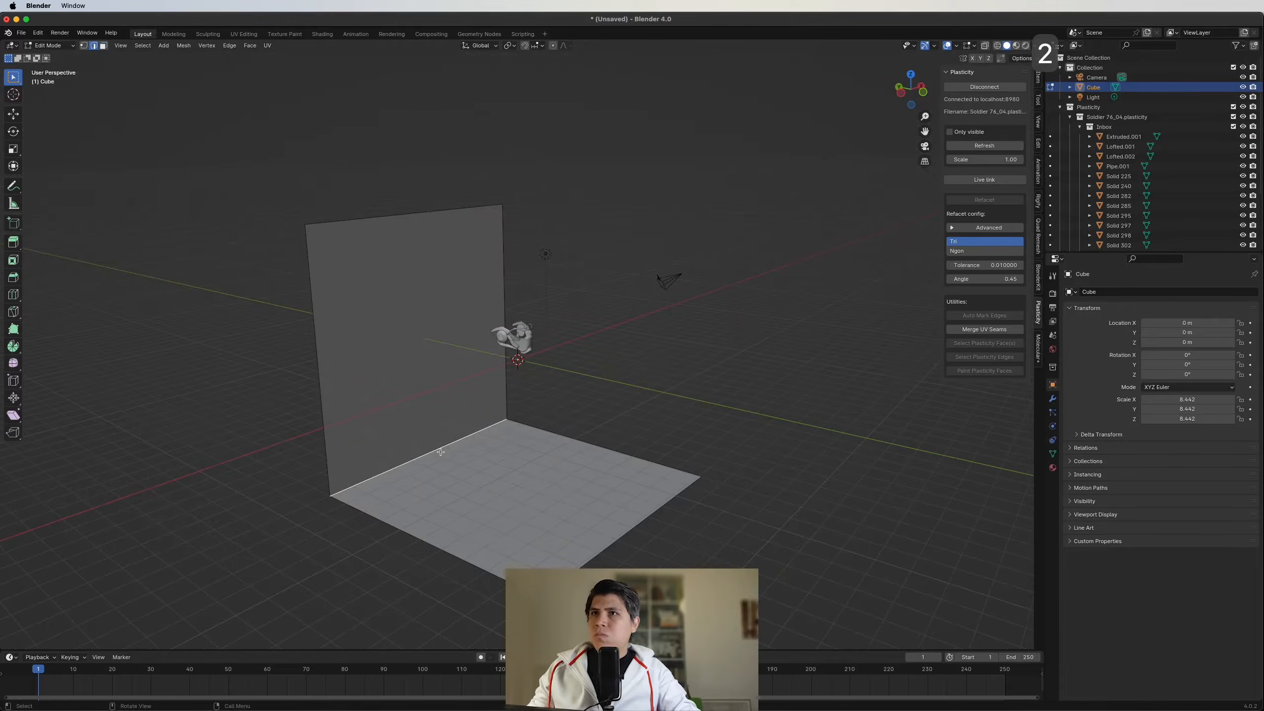
{"action": "key", "text": "super+b"}
{"action": "scroll", "coordinate": [533, 460], "scroll_direction": "up", "scroll_amount": 10}
{"action": "left_click", "coordinate": [533, 460]}
{"action": "middle_click_drag", "start_coordinate": [697, 279], "coordinate": [576, 259]}
{"action": "key", "text": "4"}
{"action": "key", "text": "Tab"}
Step: Widen the backdrop along the X axis and raise it along Z beneath the mask
{"action": "key", "text": "s"}
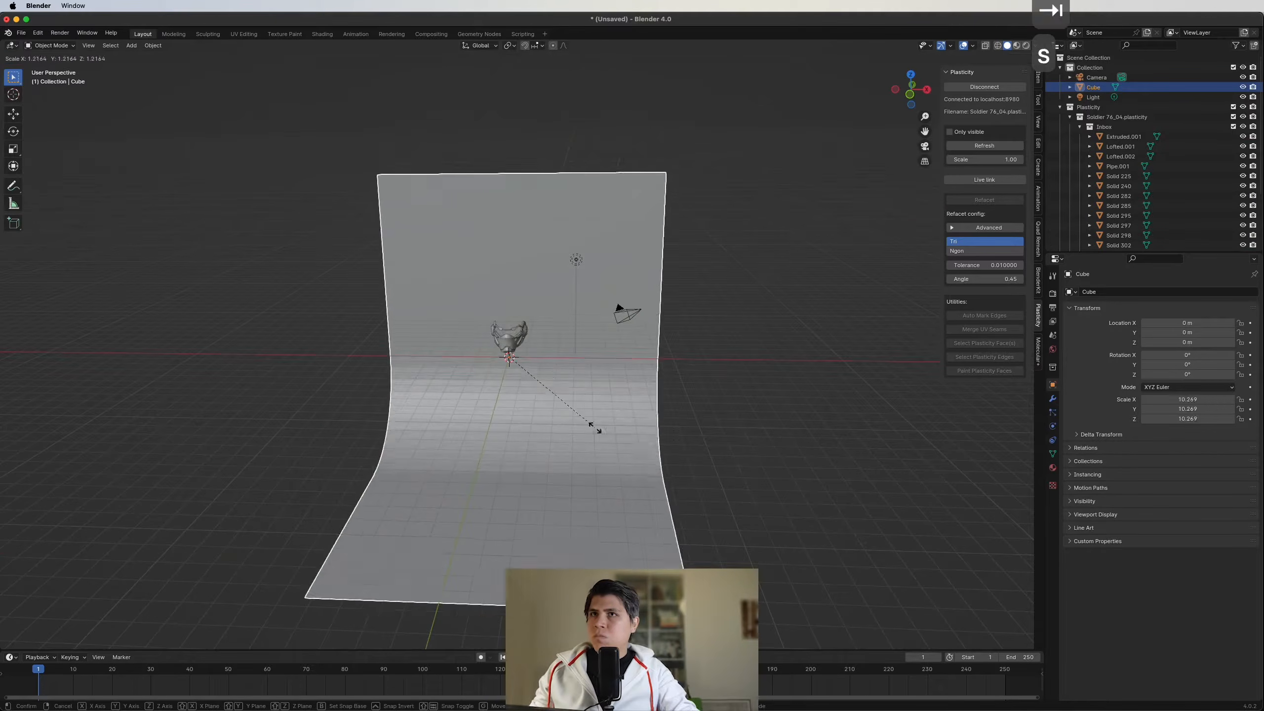
{"action": "key", "text": "x"}
{"action": "left_click", "coordinate": [663, 432]}
{"action": "right_click", "coordinate": [662, 431]}
{"action": "left_click", "coordinate": [663, 432]}
{"action": "key", "text": "g"}
{"action": "key", "text": "z"}
{"action": "left_click", "coordinate": [661, 309]}
{"action": "scroll", "coordinate": [661, 318], "scroll_direction": "up", "scroll_amount": 10}
Step: Set the render engine to Cycles with GPU Compute as the device, and show the viewport in rendered shading
{"action": "left_click", "coordinate": [1052, 467]}
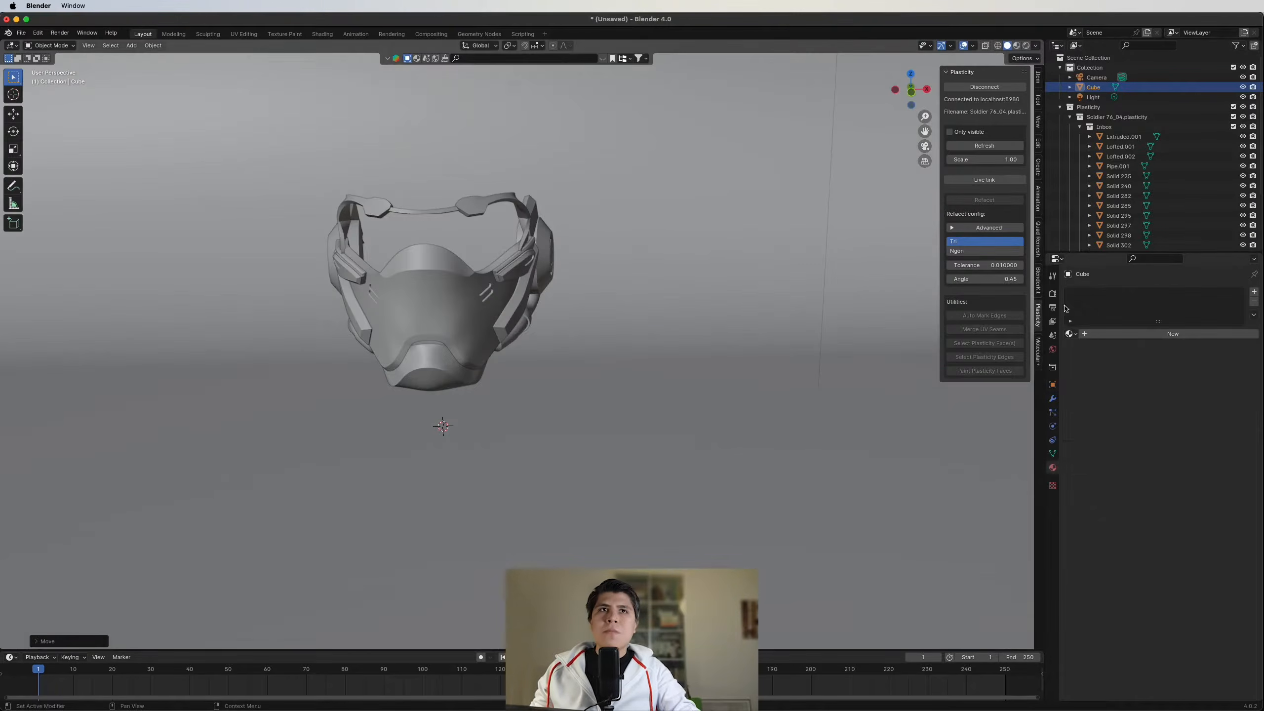
{"action": "left_click", "coordinate": [1053, 294]}
{"action": "left_click", "coordinate": [1201, 292]}
{"action": "left_click", "coordinate": [1175, 324]}
{"action": "scroll", "coordinate": [587, 279], "scroll_direction": "up", "scroll_amount": 5}
{"action": "middle_click_drag", "start_coordinate": [418, 259], "coordinate": [591, 328], "text": "shift"}
{"action": "left_click", "coordinate": [1201, 316]}
{"action": "left_click", "coordinate": [1174, 339]}
{"action": "left_click", "coordinate": [1026, 46]}
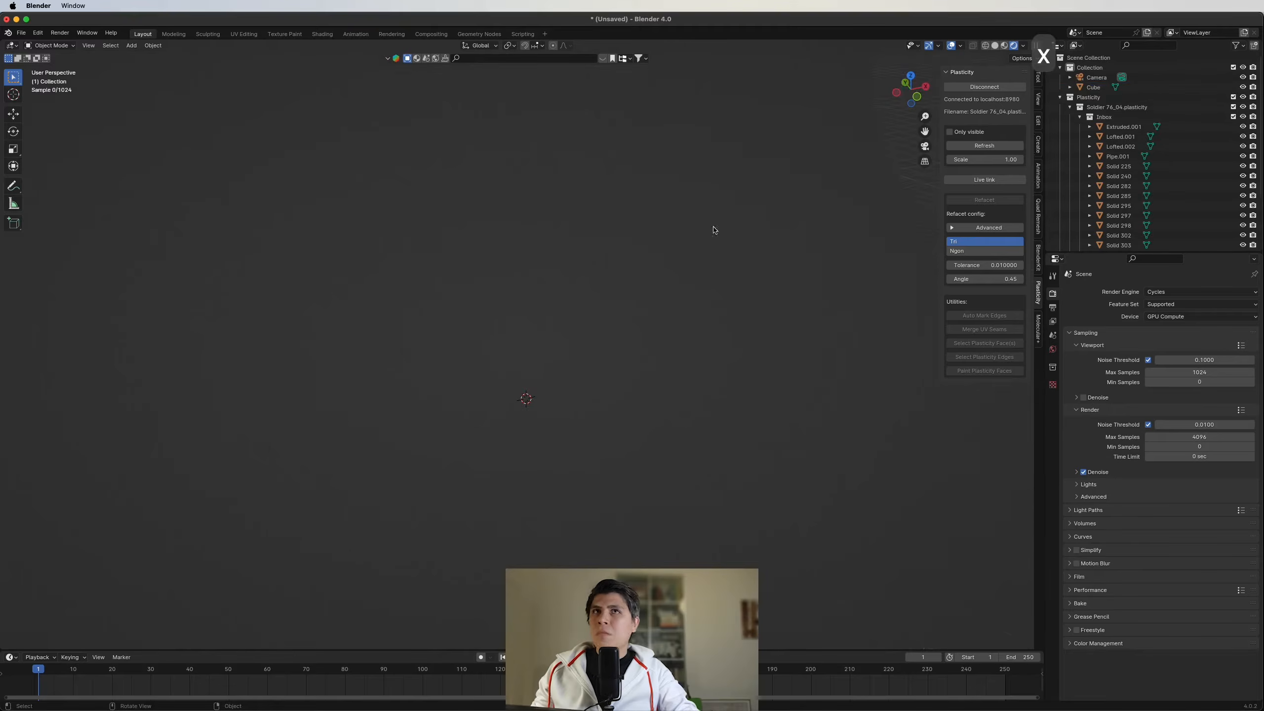
Step: Replace the default light with an area light raised above the mask along the Z axis
{"action": "key", "text": "shift+a"}
{"action": "mouse_move", "coordinate": [418, 436]}
{"action": "left_click", "coordinate": [501, 459]}
{"action": "key", "text": "g"}
{"action": "key", "text": "z"}
{"action": "left_click", "coordinate": [500, 365]}
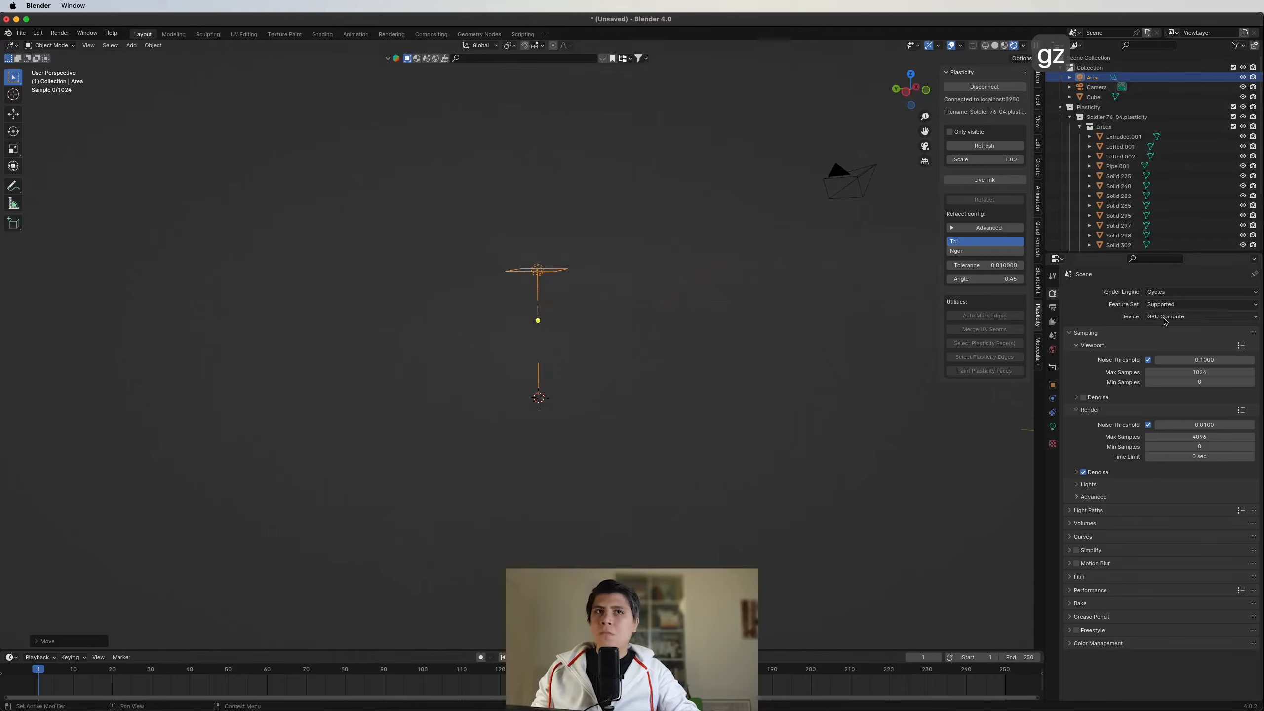
Step: Set the area light's power to 200 W and reposition it above the mask
{"action": "left_click", "coordinate": [1052, 426]}
{"action": "left_click", "coordinate": [1194, 359]}
{"action": "scroll", "coordinate": [663, 128], "scroll_direction": "up", "scroll_amount": 5}
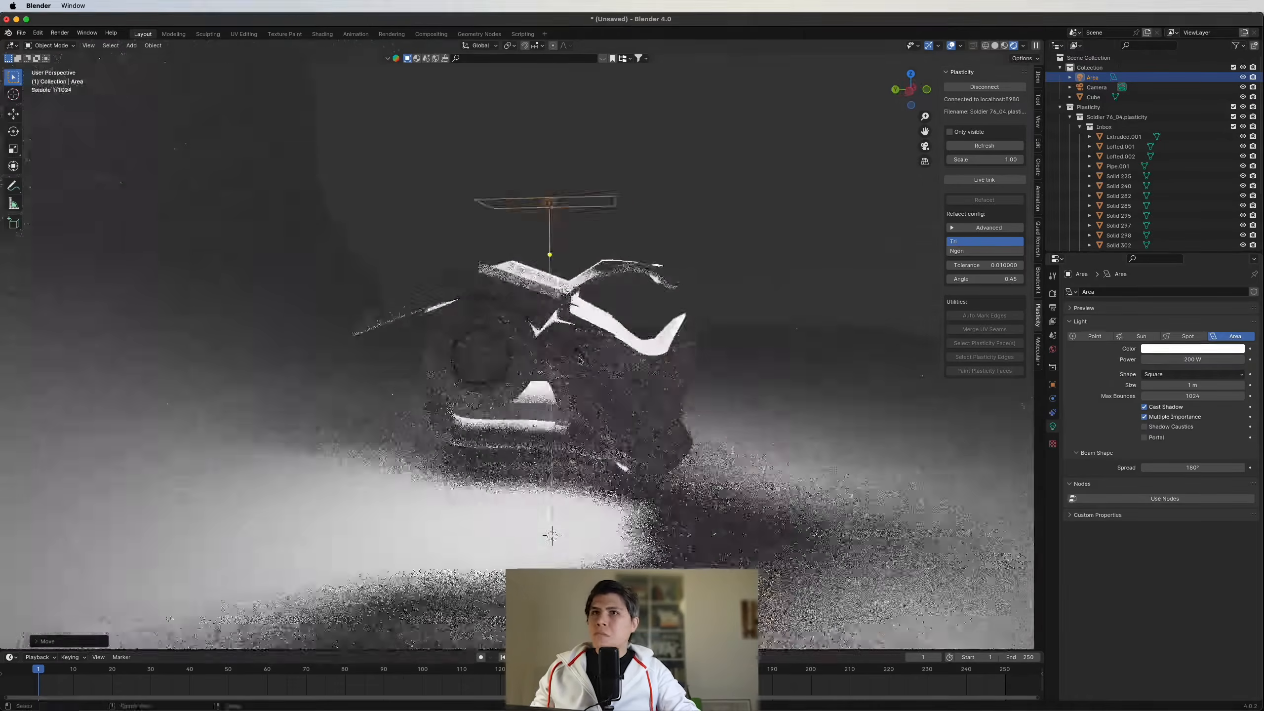
{"action": "middle_click_drag", "start_coordinate": [663, 150], "coordinate": [581, 186]}
{"action": "key", "text": "g"}
{"action": "left_click", "coordinate": [607, 194]}
Step: Duplicate the area light, place the copy beside the mask, and rotate it to light the mask from that side
{"action": "middle_click_drag", "start_coordinate": [612, 234], "coordinate": [580, 339], "text": "alt"}
{"action": "scroll", "coordinate": [667, 218], "scroll_direction": "down", "scroll_amount": 5}
{"action": "key", "text": "shift+d"}
{"action": "key", "text": "r"}
{"action": "key", "text": "g"}
{"action": "key", "text": "r"}
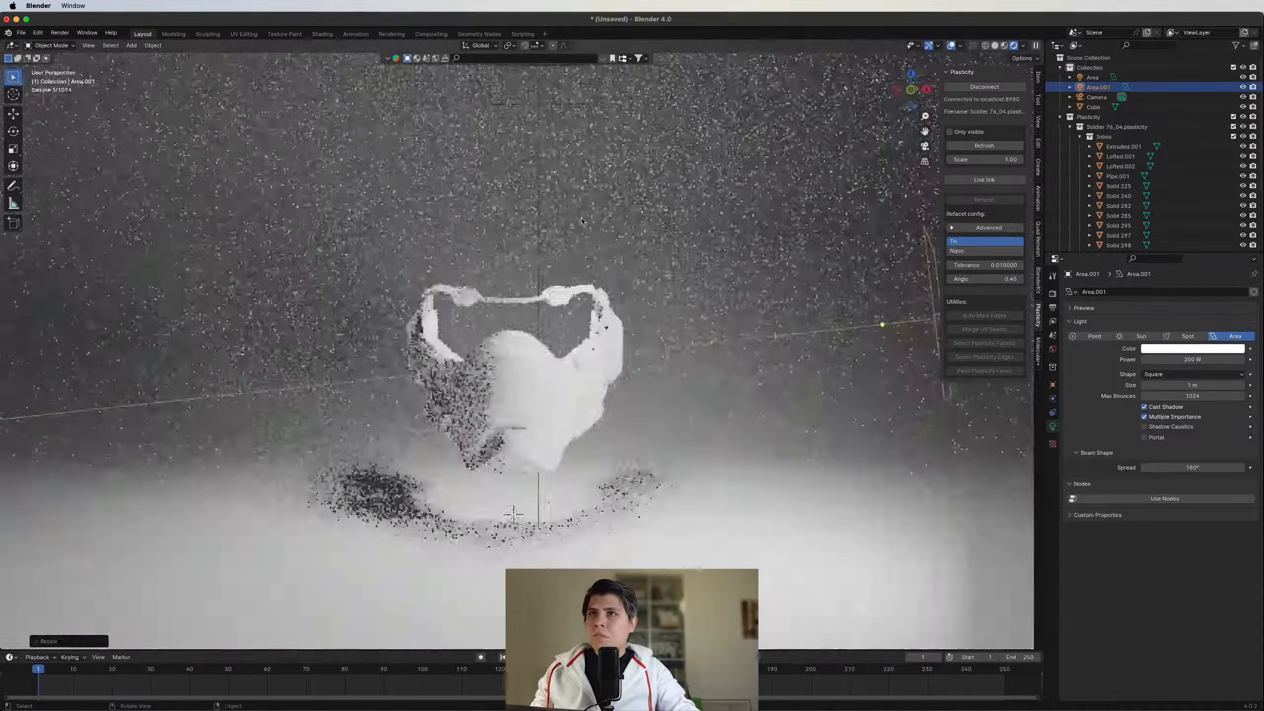
Step: Give the mask's main face plate a new material with a near-black base colour
{"action": "scroll", "coordinate": [580, 339], "scroll_direction": "up", "scroll_amount": 8}
{"action": "key", "text": "space"}
{"action": "key", "text": "space"}
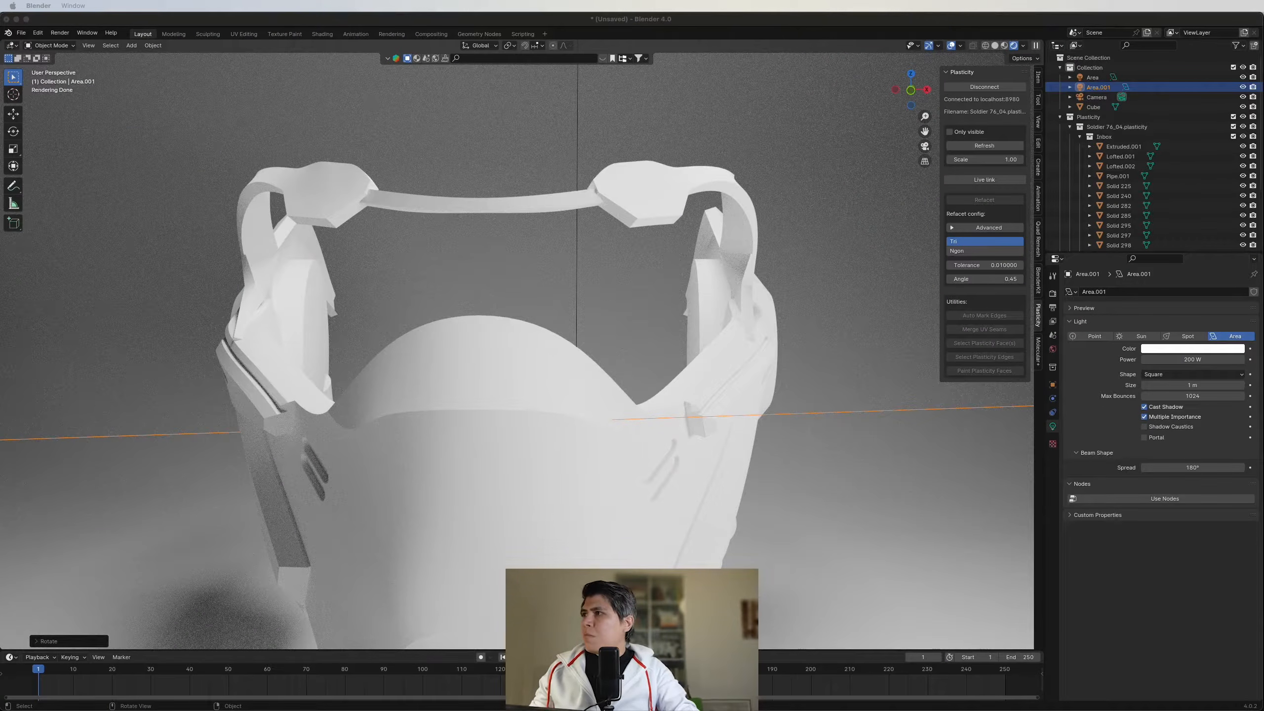
{"action": "left_click", "coordinate": [536, 478]}
{"action": "middle_click_drag", "start_coordinate": [535, 508], "coordinate": [478, 498], "text": "shift"}
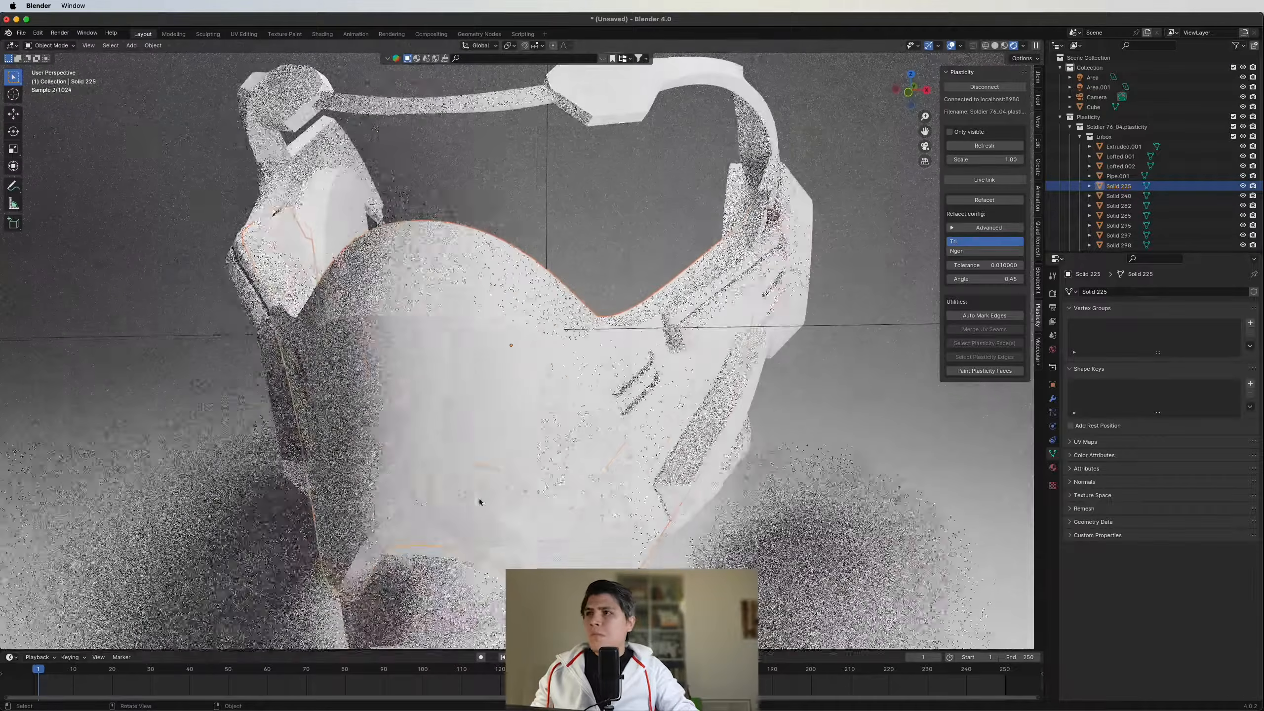
{"action": "left_click", "coordinate": [450, 551], "text": "shift"}
{"action": "left_click", "coordinate": [1053, 467]}
{"action": "left_click", "coordinate": [1155, 334]}
{"action": "left_click", "coordinate": [1193, 396]}
{"action": "left_click_drag", "start_coordinate": [1236, 250], "coordinate": [1236, 305]}
Step: Link the face plate's near-black material to the chin piece below it
{"action": "middle_click_drag", "start_coordinate": [587, 389], "coordinate": [612, 278]}
{"action": "left_click", "coordinate": [562, 309]}
{"action": "left_click", "coordinate": [523, 464], "text": "shift"}
{"action": "key", "text": "super+l"}
{"action": "key", "text": "m"}
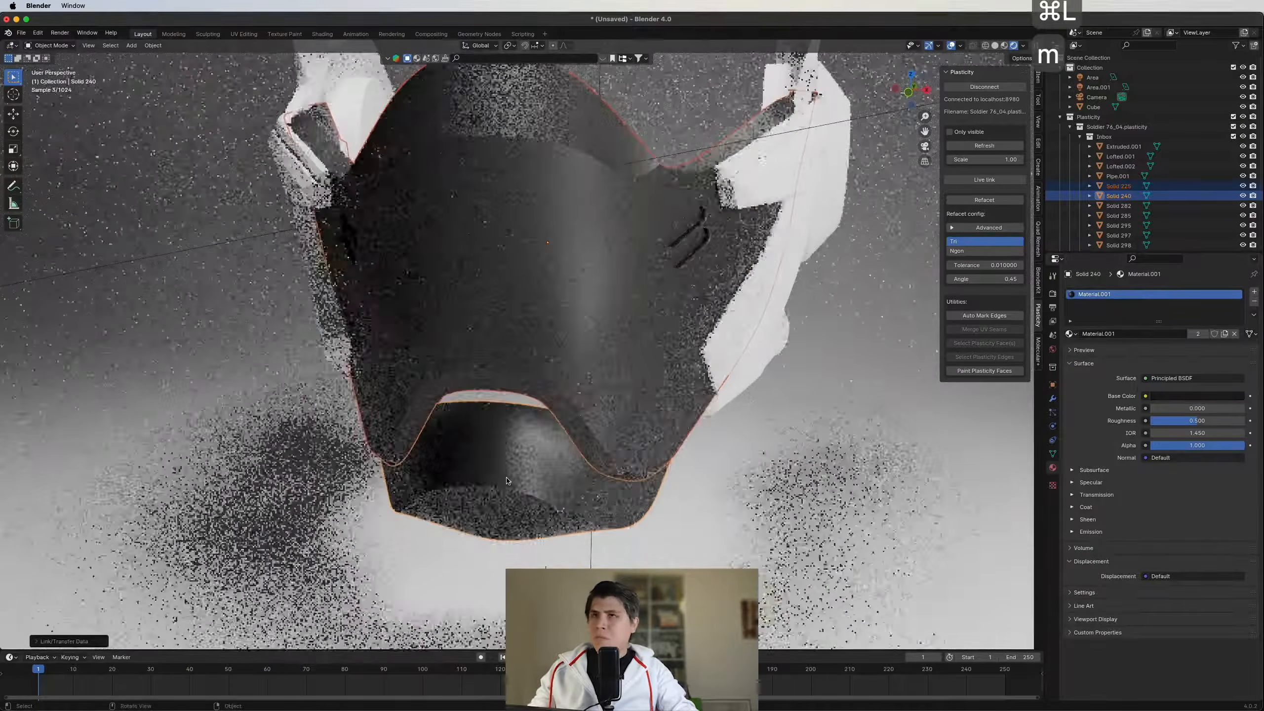
Step: Give the raised cheek panel a new near-black material with metallic 0.432 and link it to the adjoining cheek piece
{"action": "middle_click_drag", "start_coordinate": [547, 309], "coordinate": [508, 409]}
{"action": "left_click", "coordinate": [697, 312]}
{"action": "left_click", "coordinate": [679, 296]}
{"action": "left_click", "coordinate": [1164, 334]}
{"action": "left_click", "coordinate": [1193, 396]}
{"action": "left_click_drag", "start_coordinate": [1236, 254], "coordinate": [1236, 305]}
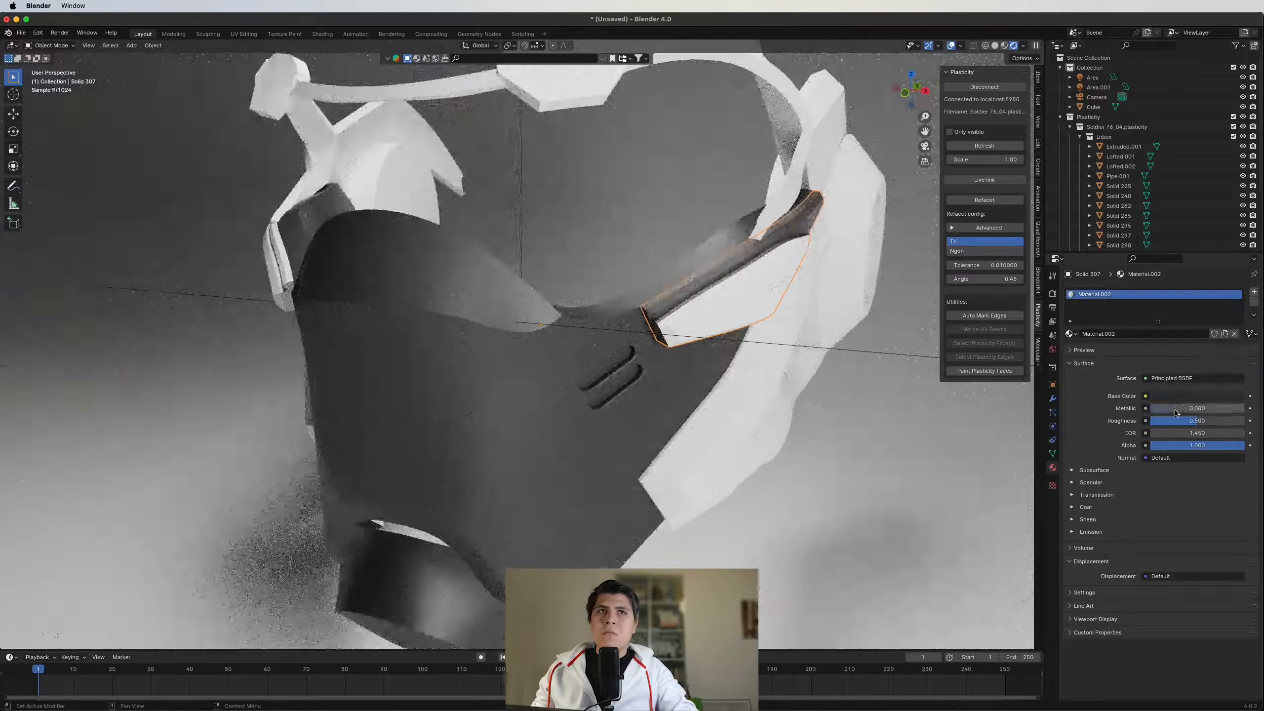
{"action": "key", "text": "super+l"}
{"action": "key", "text": "m"}
Step: Link the dark metallic material to the matching cheek panel on the mask's opposite side
{"action": "middle_click_drag", "start_coordinate": [717, 279], "coordinate": [667, 398]}
{"action": "left_click", "coordinate": [273, 305]}
{"action": "left_click", "coordinate": [697, 451], "text": "shift"}
{"action": "key", "text": "super+l"}
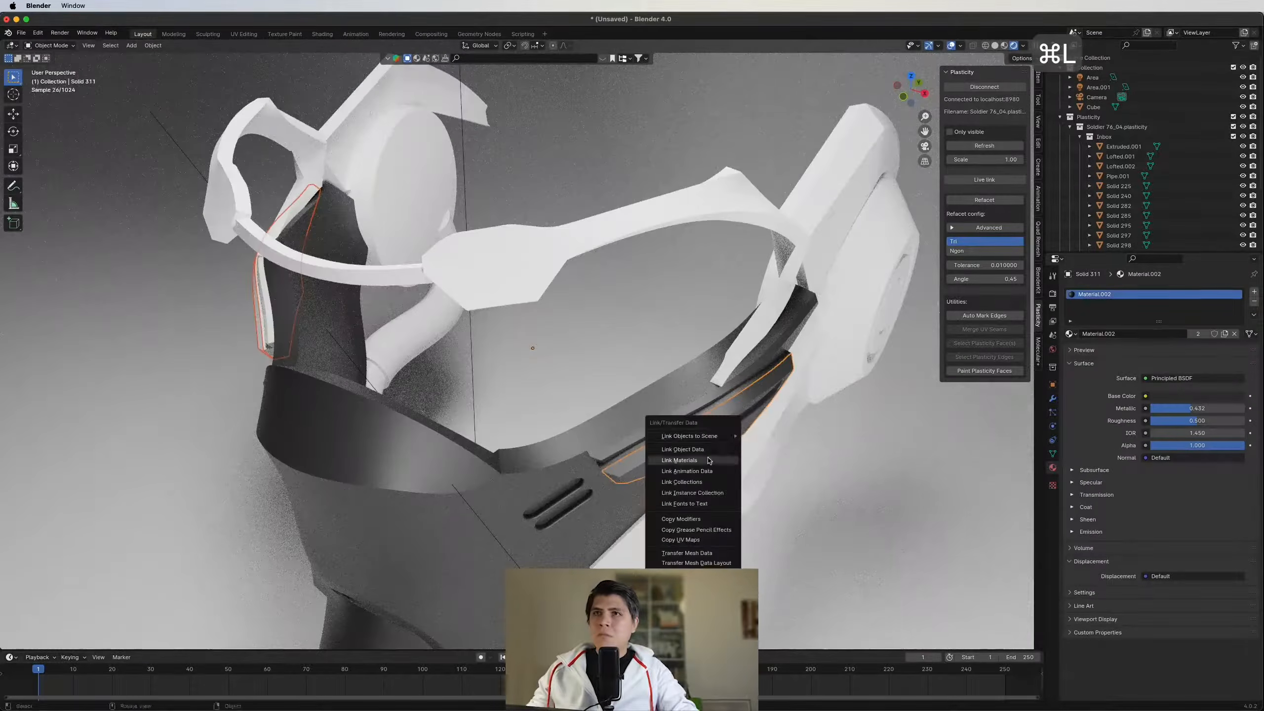
{"action": "key", "text": "m"}
Step: Give the curved side strip a new blue material with metallic 0.427 and roughness 0.349
{"action": "left_click", "coordinate": [776, 450]}
{"action": "middle_click_drag", "start_coordinate": [776, 451], "coordinate": [716, 443]}
{"action": "left_click", "coordinate": [615, 398]}
{"action": "left_click", "coordinate": [1166, 334]}
{"action": "left_click", "coordinate": [1194, 396]}
{"action": "left_click", "coordinate": [1212, 270]}
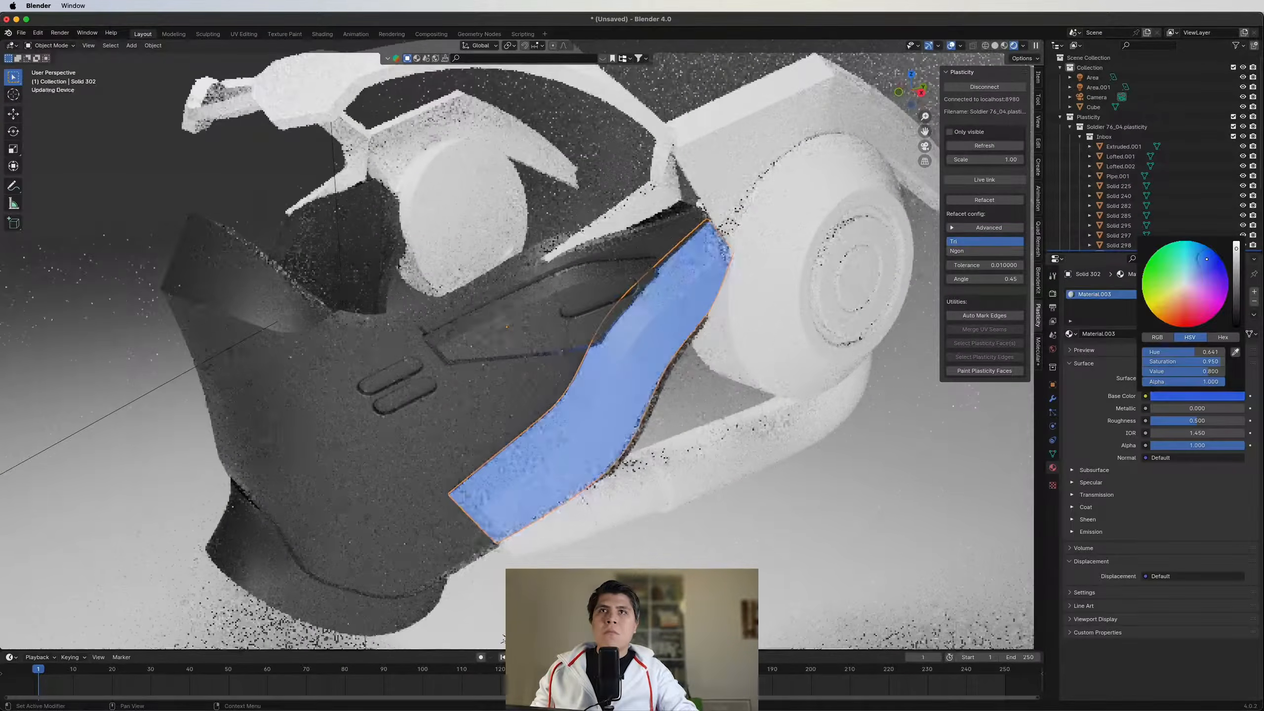
{"action": "left_click_drag", "start_coordinate": [1194, 408], "coordinate": [1235, 408]}
{"action": "left_click_drag", "start_coordinate": [1197, 420], "coordinate": [1182, 421]}
Step: Link the blue material to the upper wings on both sides and to the opposite side strip
{"action": "left_click", "coordinate": [751, 120]}
{"action": "left_click", "coordinate": [680, 309], "text": "shift"}
{"action": "key", "text": "super+l"}
{"action": "left_click", "coordinate": [679, 310]}
{"action": "middle_click_drag", "start_coordinate": [680, 309], "coordinate": [816, 304]}
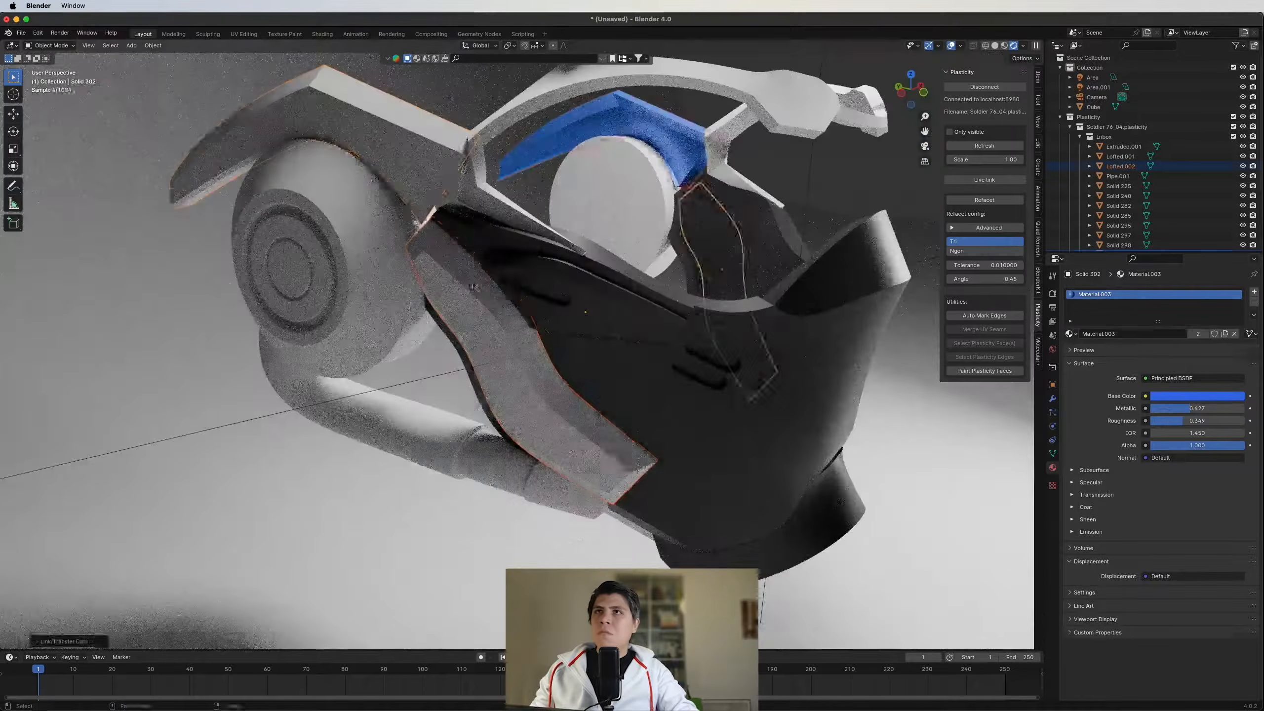
{"action": "key", "text": "super+l"}
{"action": "left_click", "coordinate": [649, 140]}
{"action": "middle_click_drag", "start_coordinate": [649, 140], "coordinate": [359, 179]}
Step: Link the cheek panel's dark metallic material to the round ear discs on both sides of the mask
{"action": "left_click", "coordinate": [831, 279]}
{"action": "left_click", "coordinate": [599, 357], "text": "shift"}
{"action": "key", "text": "super+l"}
{"action": "left_click", "coordinate": [600, 356]}
{"action": "middle_click_drag", "start_coordinate": [599, 356], "coordinate": [846, 349]}
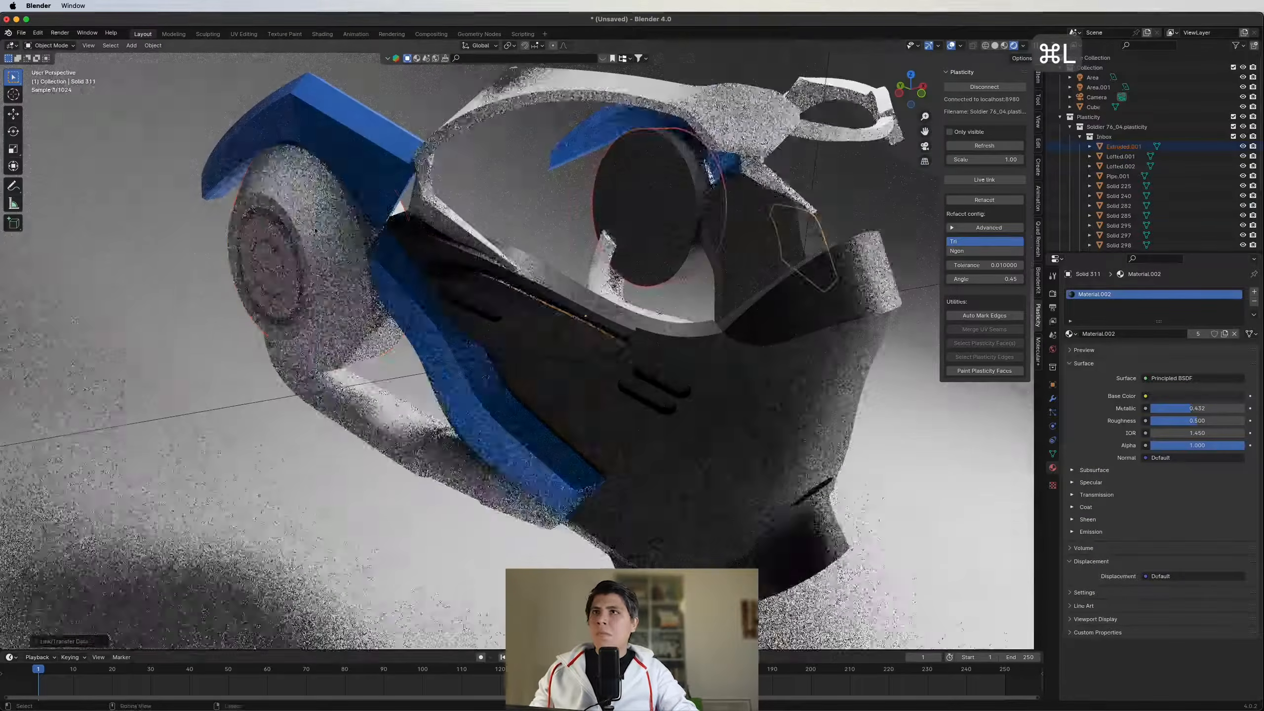
{"action": "middle_click_drag", "start_coordinate": [521, 364], "coordinate": [359, 373]}
{"action": "left_click", "coordinate": [328, 219]}
{"action": "left_click", "coordinate": [686, 224], "text": "shift"}
{"action": "key", "text": "super+l"}
Step: Link the near-black face plate material to the brow frame and its connecting nose bridge
{"action": "left_click", "coordinate": [538, 251]}
{"action": "left_click", "coordinate": [669, 234], "text": "shift"}
{"action": "key", "text": "super+l"}
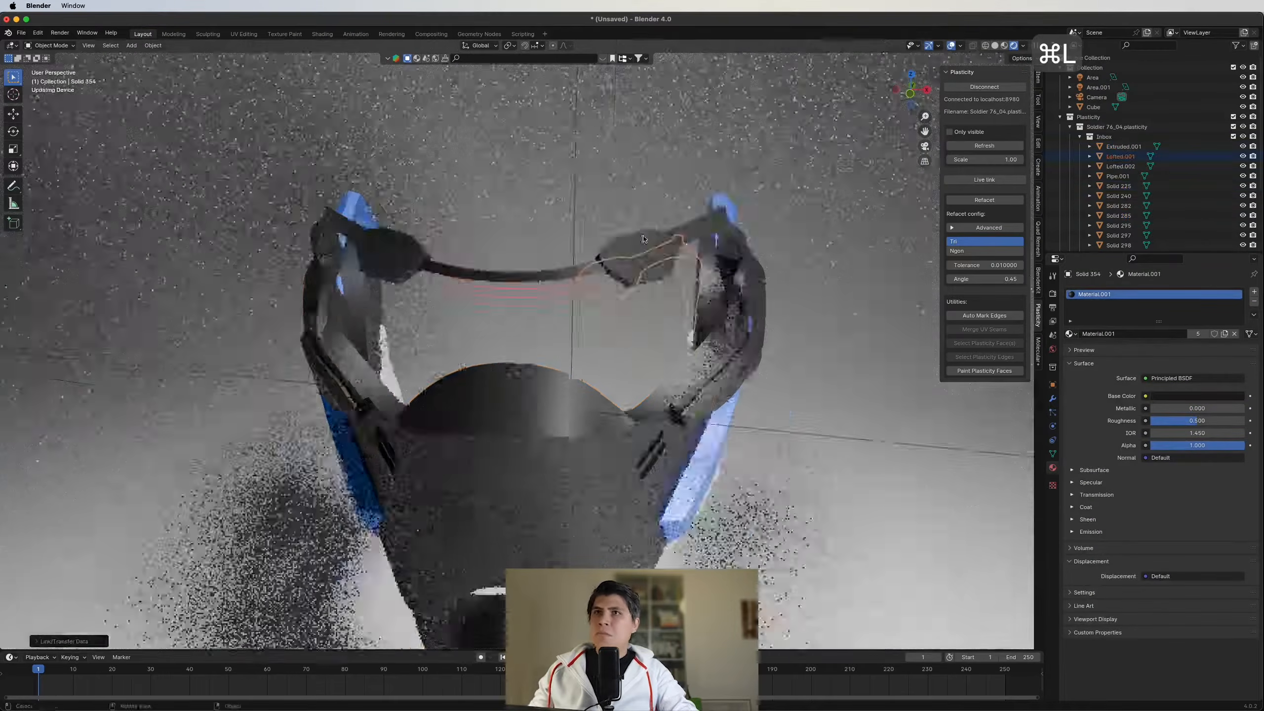
Step: Link the near-black face plate material to the breathing tubes and their connector pieces on both sides
{"action": "middle_click_drag", "start_coordinate": [766, 438], "coordinate": [584, 468]}
{"action": "left_click", "coordinate": [584, 467]}
{"action": "left_click", "coordinate": [379, 428], "text": "shift"}
{"action": "key", "text": "super+l"}
{"action": "left_click", "coordinate": [425, 486]}
{"action": "left_click", "coordinate": [368, 438], "text": "shift"}
{"action": "key", "text": "super+l"}
{"action": "key", "text": "m"}
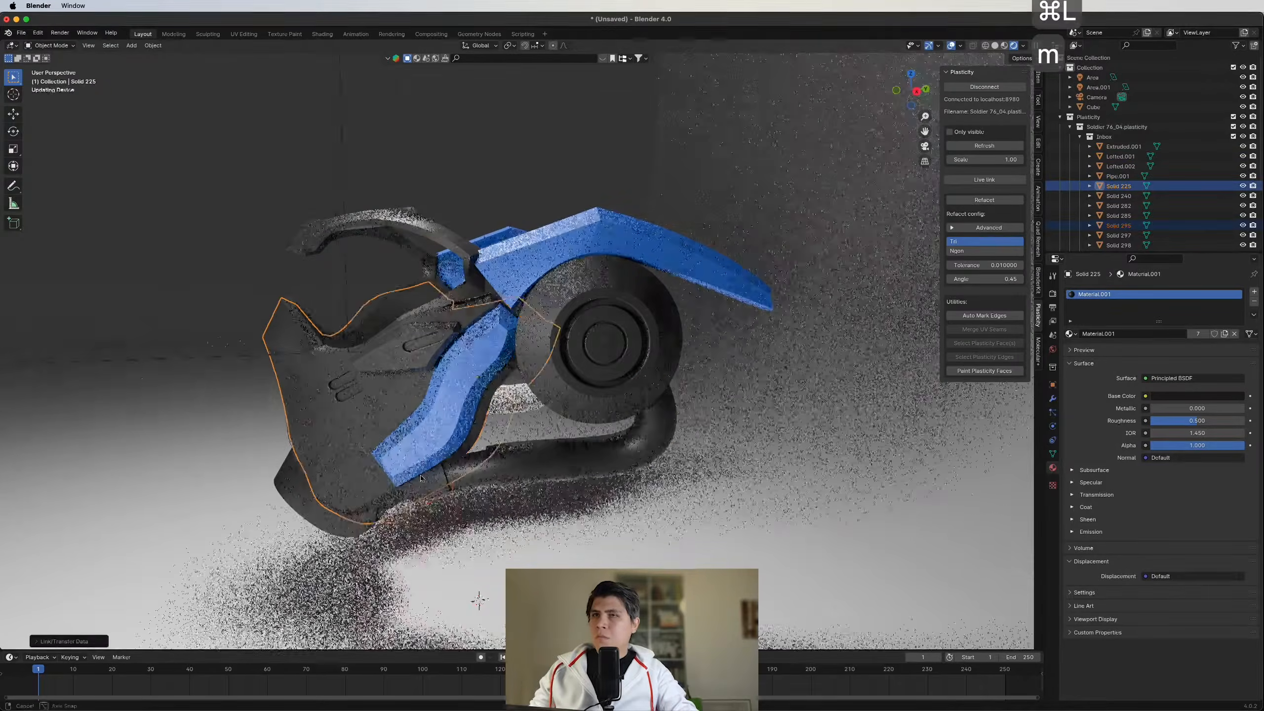
{"action": "middle_click_drag", "start_coordinate": [368, 437], "coordinate": [637, 438]}
{"action": "left_click", "coordinate": [735, 425], "text": "shift"}
{"action": "key", "text": "super+l"}
{"action": "middle_click_drag", "start_coordinate": [735, 427], "coordinate": [522, 398]}
{"action": "left_click", "coordinate": [776, 239]}
{"action": "scroll", "coordinate": [696, 298], "scroll_direction": "up", "scroll_amount": 5}
{"action": "middle_click_drag", "start_coordinate": [697, 298], "coordinate": [597, 309]}
{"action": "scroll", "coordinate": [597, 299], "scroll_direction": "down", "scroll_amount": 5}
{"action": "middle_click_drag", "start_coordinate": [497, 298], "coordinate": [549, 452]}
{"action": "scroll", "coordinate": [460, 412], "scroll_direction": "up", "scroll_amount": 4}
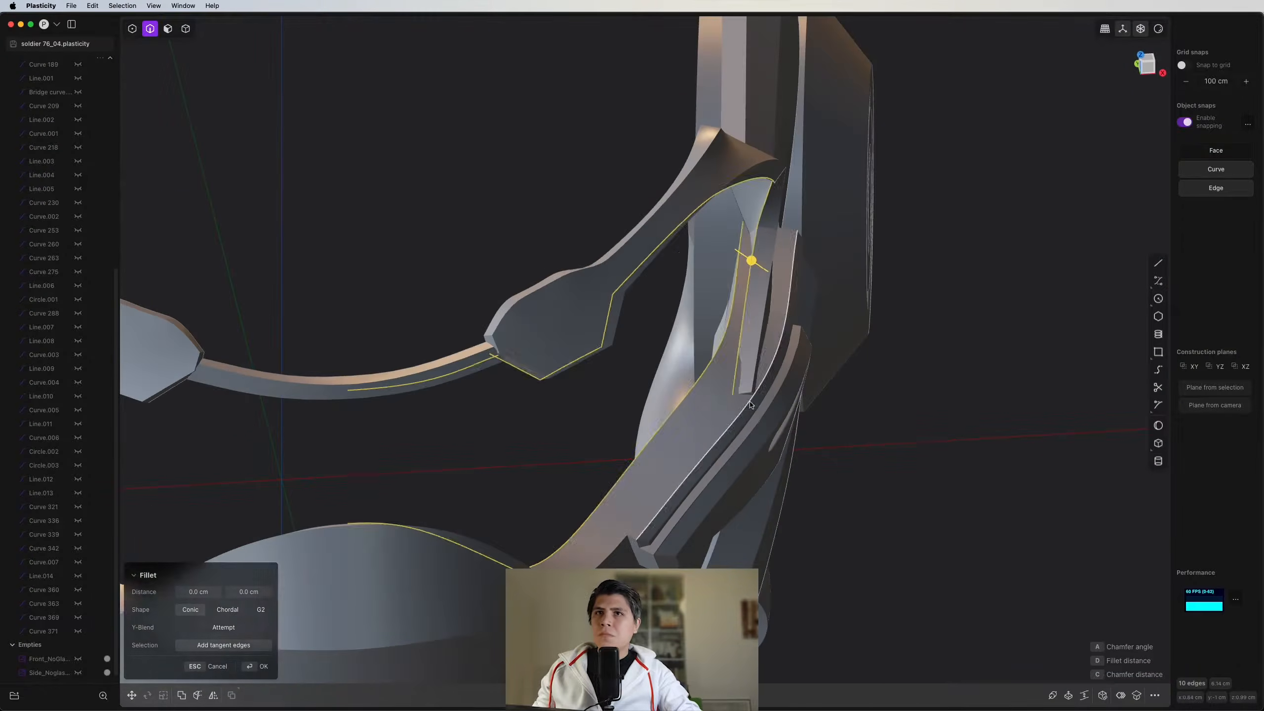
Step: Switch to Plasticity, duplicate the brow frame's inner edges as separate curves, and isolate them
{"action": "key", "text": "ctrl+z"}
{"action": "key", "text": "shift+a"}
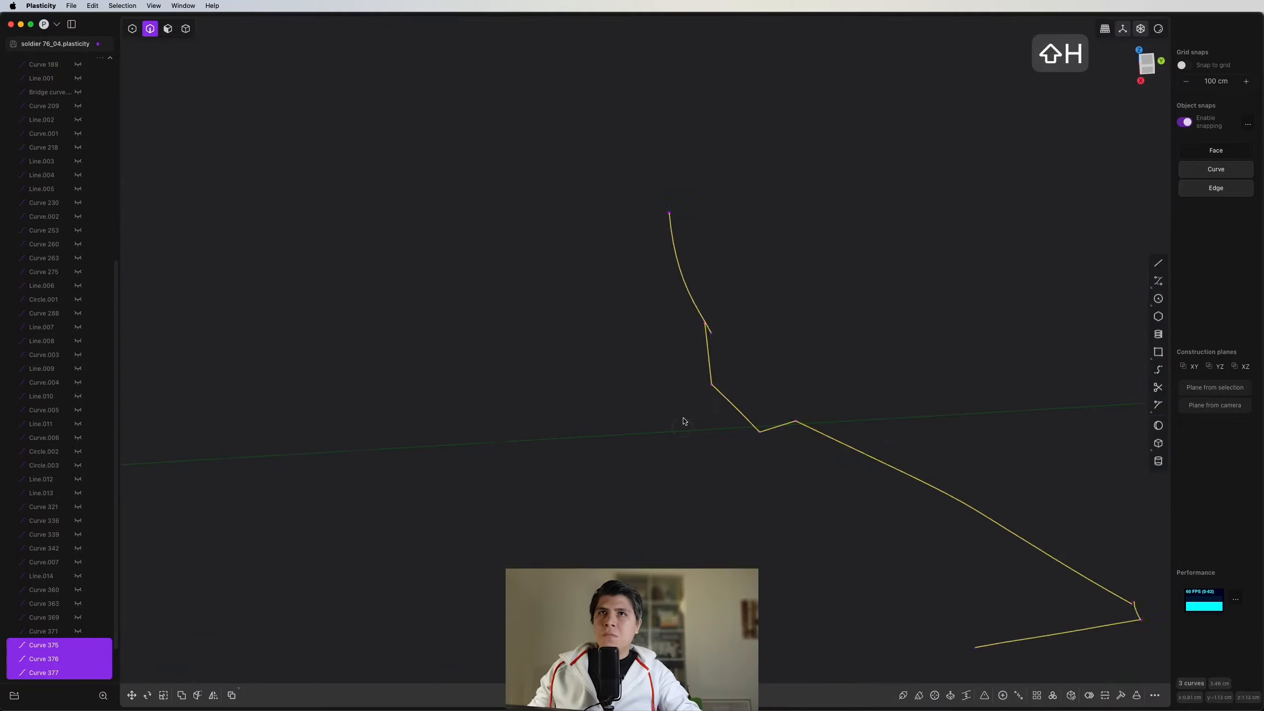
{"action": "key", "text": "1"}
{"action": "left_click", "coordinate": [695, 331]}
{"action": "key", "text": "g"}
{"action": "key", "text": "g"}
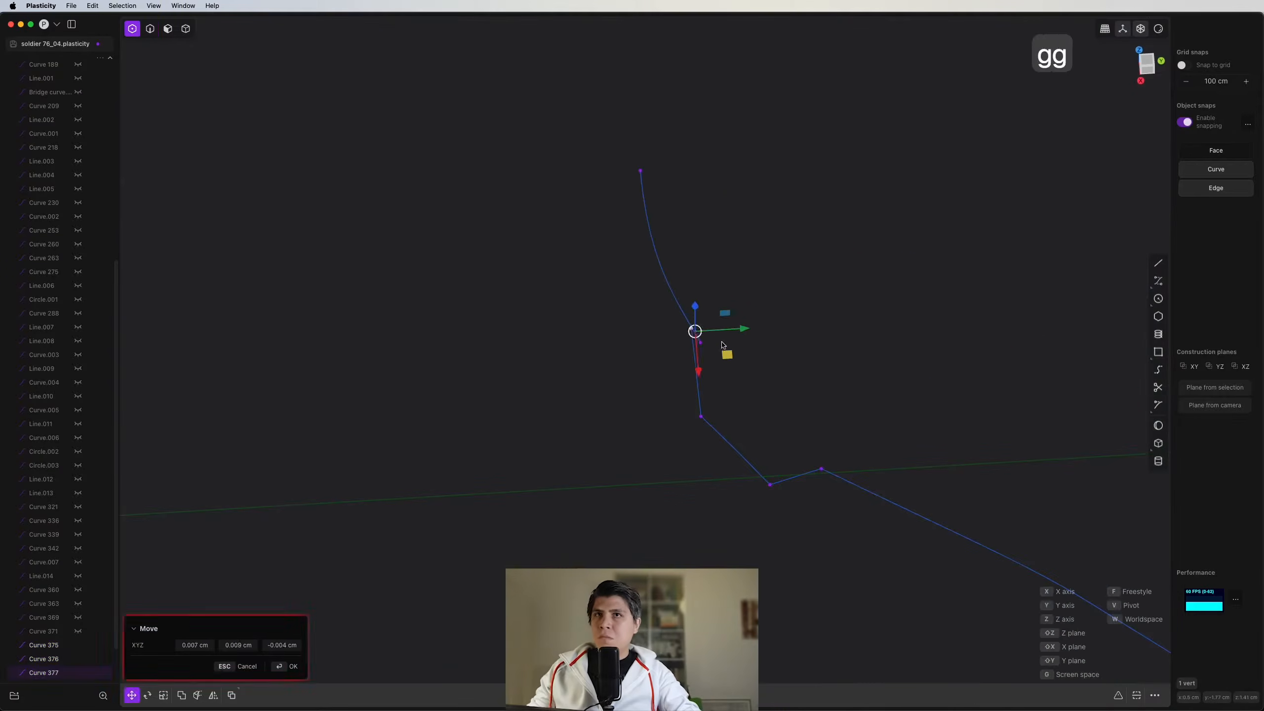
{"action": "key", "text": "Escape"}
Step: Move the extracted frame curves' end points onto the neighbouring curve ends to close the gaps at the joints
{"action": "key", "text": "2"}
{"action": "left_click_drag", "start_coordinate": [595, 254], "coordinate": [623, 302]}
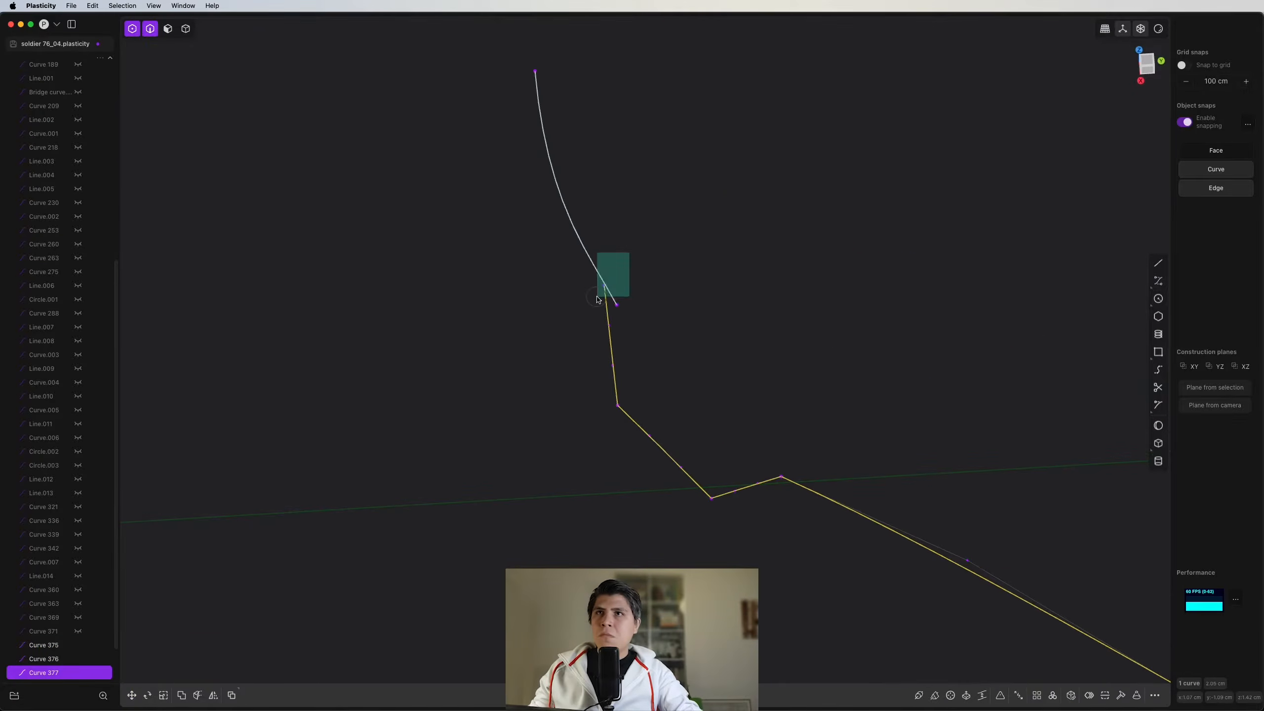
{"action": "key", "text": "1"}
{"action": "key", "text": "g"}
{"action": "key", "text": "g"}
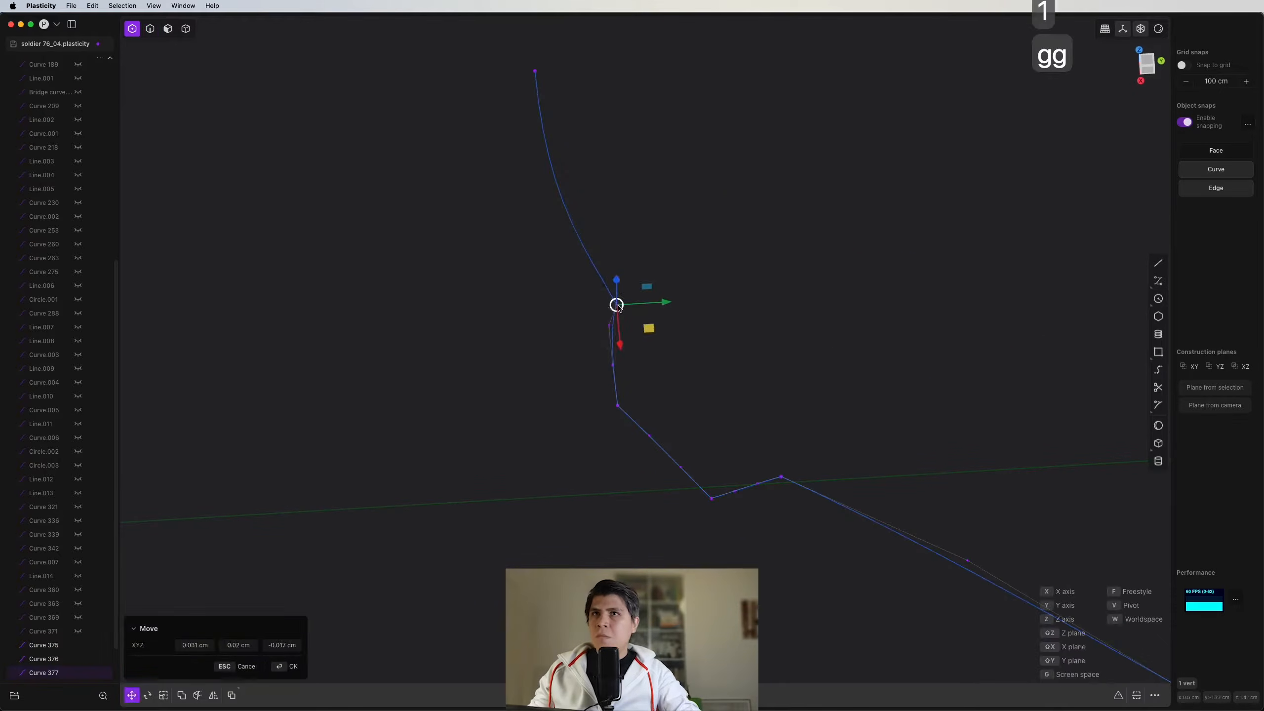
{"action": "key", "text": "Escape"}
{"action": "key", "text": "2"}
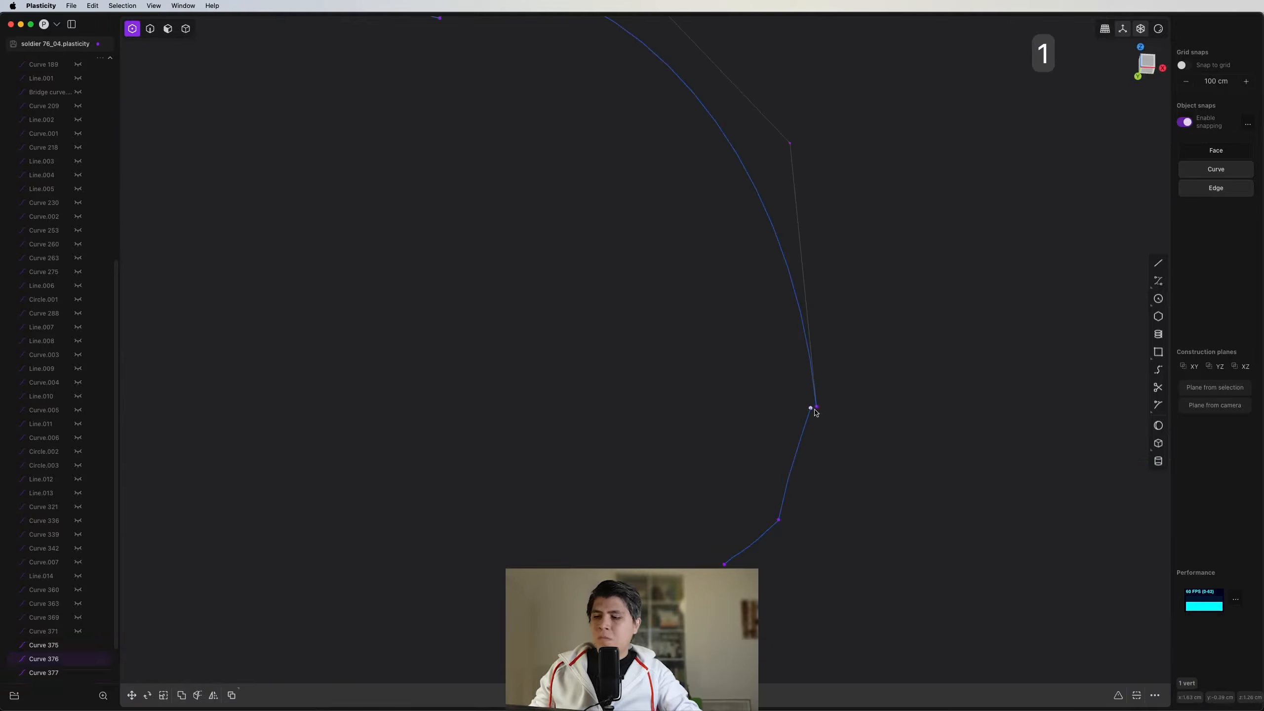
{"action": "key", "text": "g"}
{"action": "key", "text": "g"}
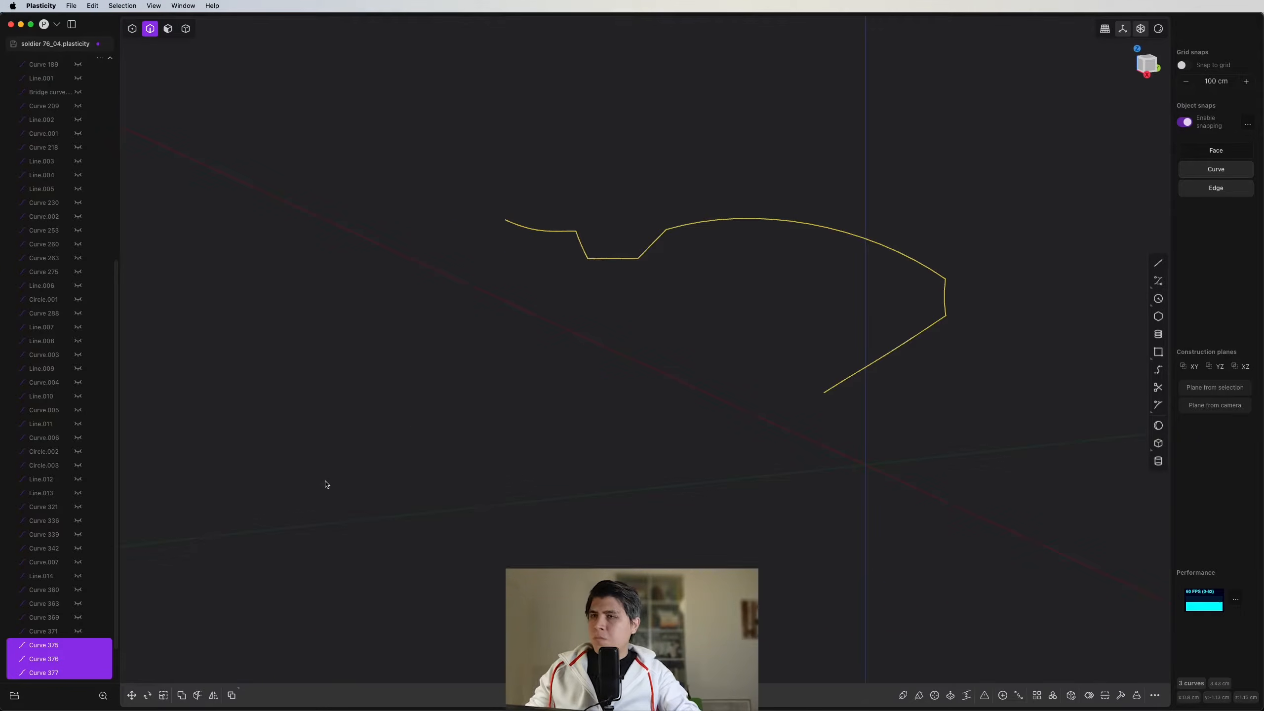
Step: Bring back the mask's upper edge curve beside the frame curves and rebuild it with the Refit method
{"action": "key", "text": "alt+h"}
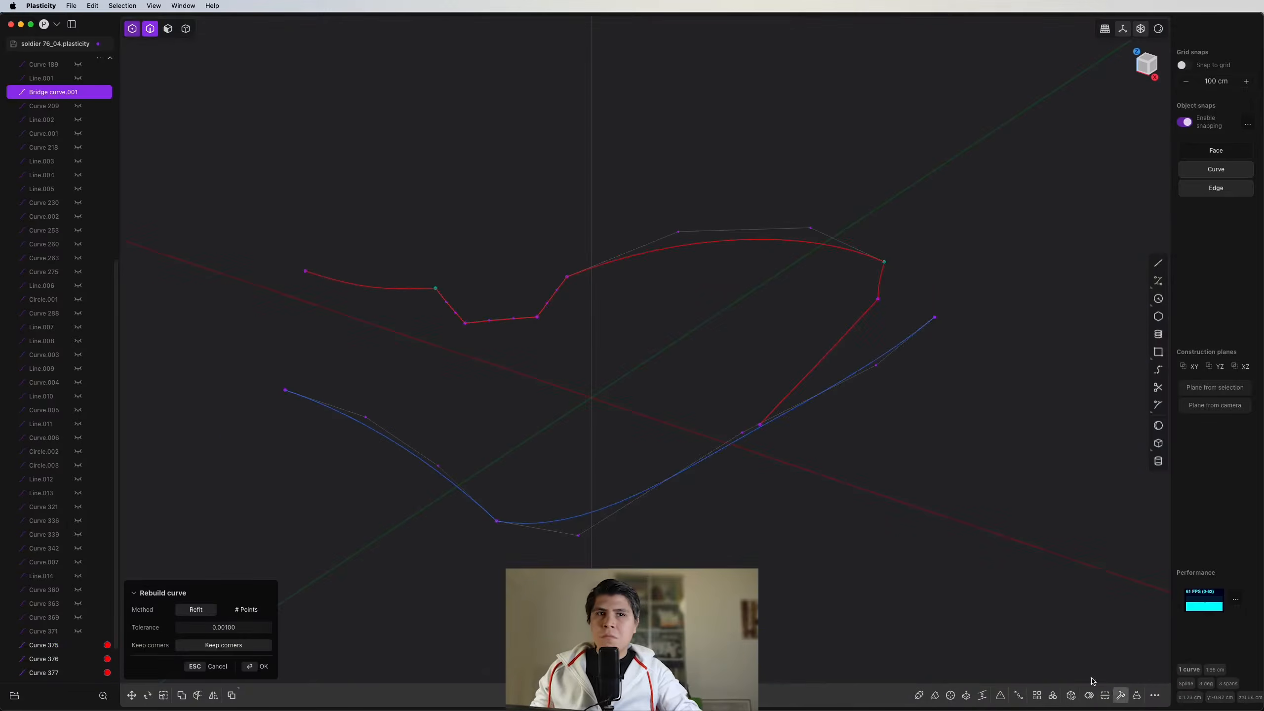
{"action": "scroll", "coordinate": [816, 456], "scroll_direction": "up", "scroll_amount": 2}
{"action": "right_click", "coordinate": [809, 454]}
Step: Delete the surplus control points at the outer end of the mask edge curve and snap its end to the frame curve
{"action": "left_click_drag", "start_coordinate": [848, 364], "coordinate": [751, 470]}
{"action": "key", "text": "1"}
{"action": "key", "text": "x"}
{"action": "left_click", "coordinate": [857, 352]}
{"action": "key", "text": "g"}
{"action": "key", "text": "g"}
{"action": "left_click", "coordinate": [725, 448]}
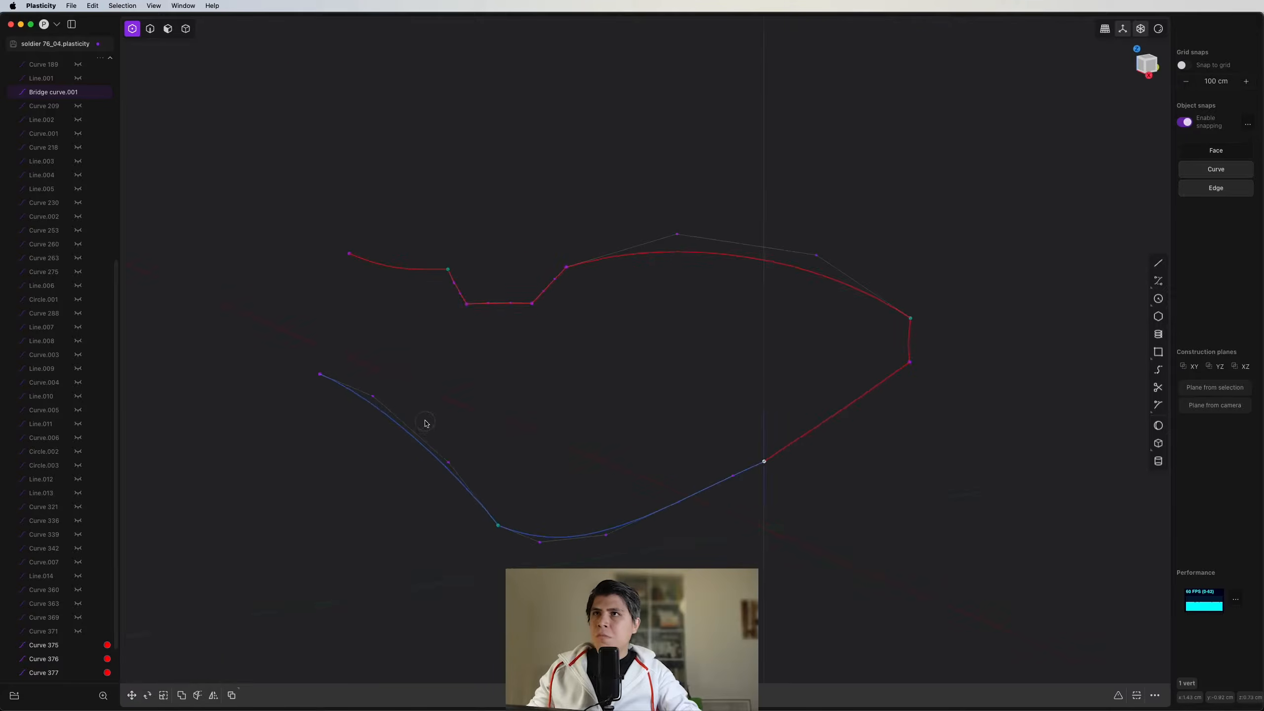
Step: Join the mask edge curve with the adjoining outer frame curve
{"action": "left_click", "coordinate": [792, 413], "text": "shift"}
{"action": "key", "text": "j"}
{"action": "key", "text": "Escape"}
{"action": "key", "text": "Escape"}
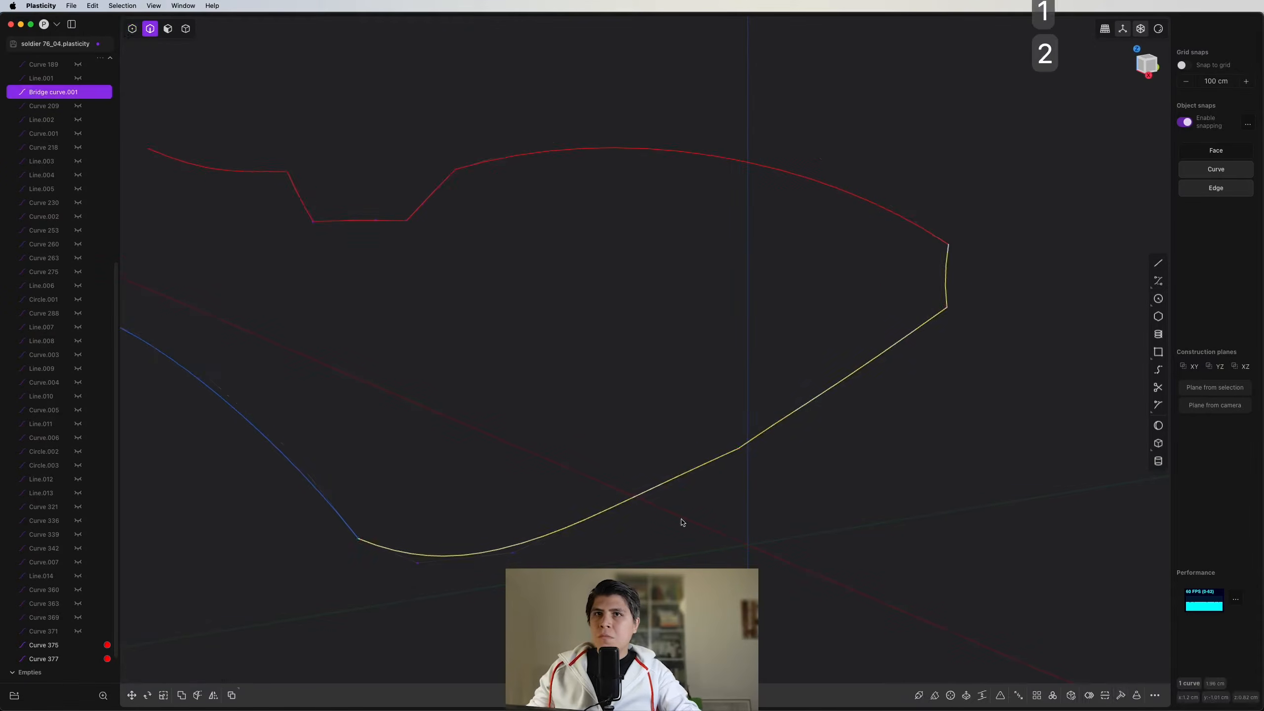
Step: Rebuild the joined lower curve as a smooth spline with a rounded outer corner
{"action": "key", "text": "u"}
{"action": "left_click", "coordinate": [230, 625]}
{"action": "key", "text": "Return"}
{"action": "key", "text": "1"}
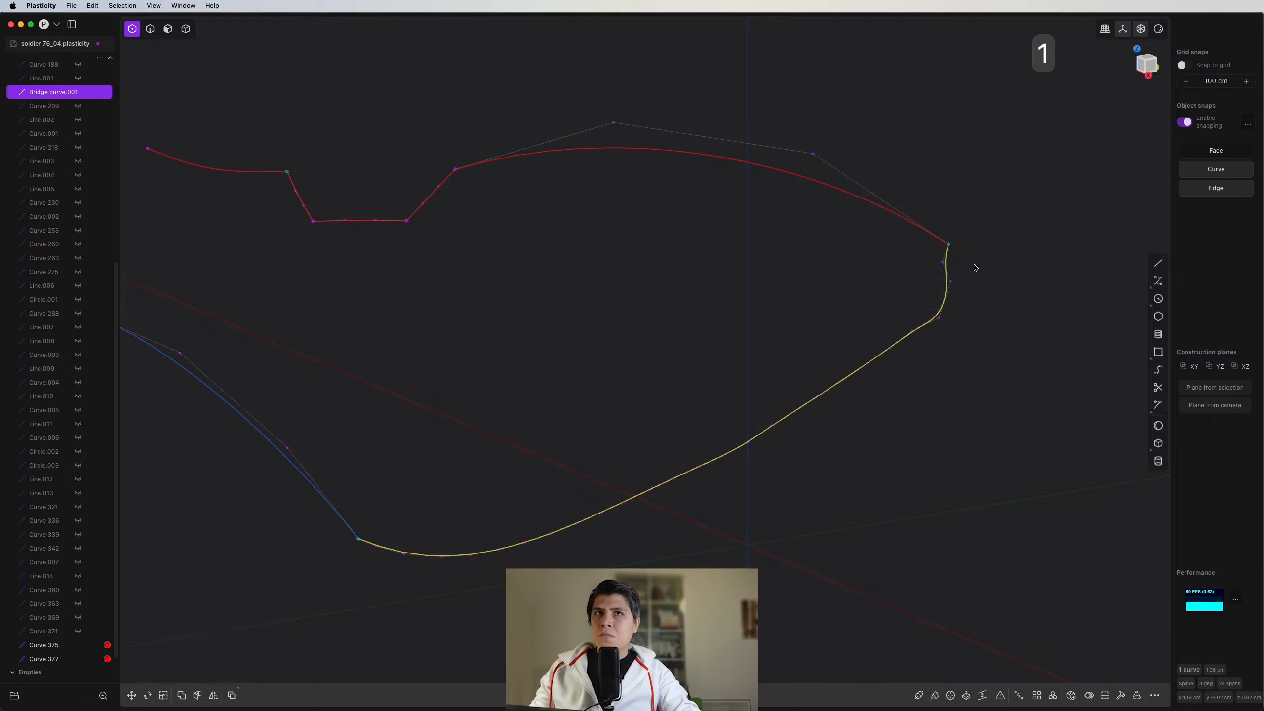
{"action": "left_click", "coordinate": [472, 245]}
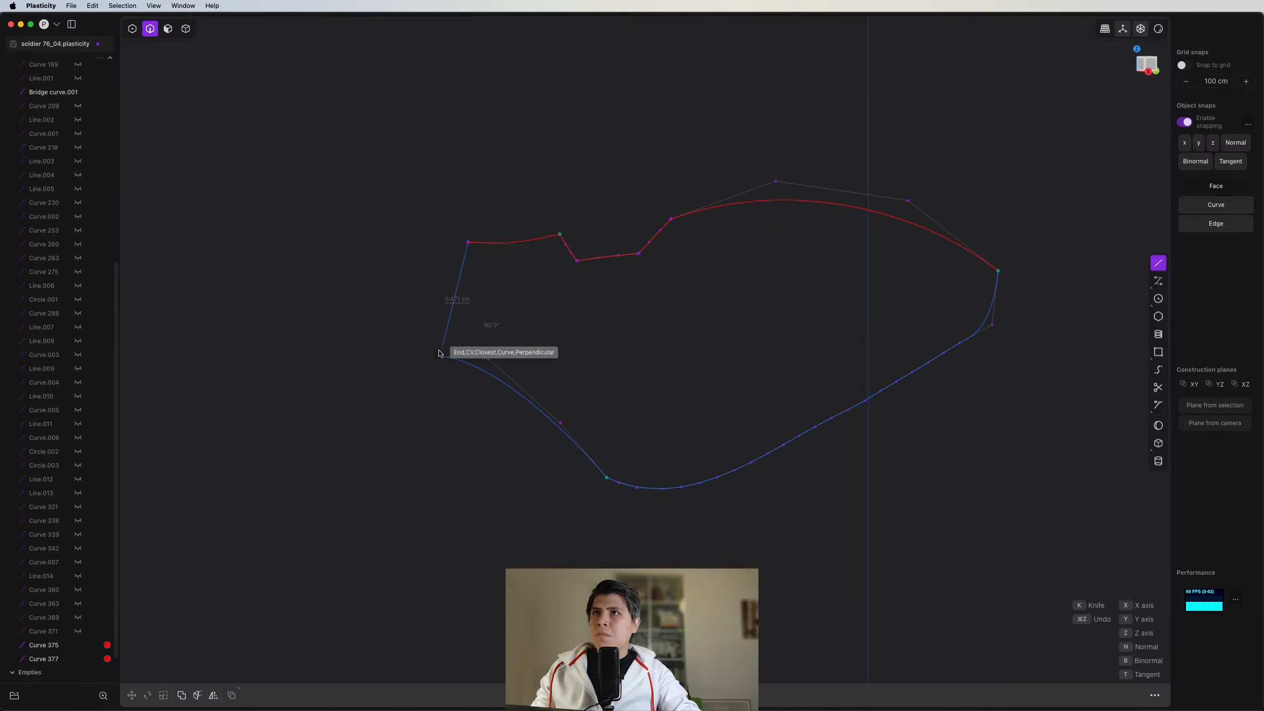
{"action": "key", "text": "Escape"}
{"action": "key", "text": "1"}
{"action": "left_click_drag", "start_coordinate": [426, 377], "coordinate": [481, 221]}
{"action": "key", "text": "i"}
{"action": "middle_click_drag", "start_coordinate": [482, 234], "coordinate": [351, 221]}
{"action": "key", "text": "Tab"}
{"action": "key", "text": "Tab"}
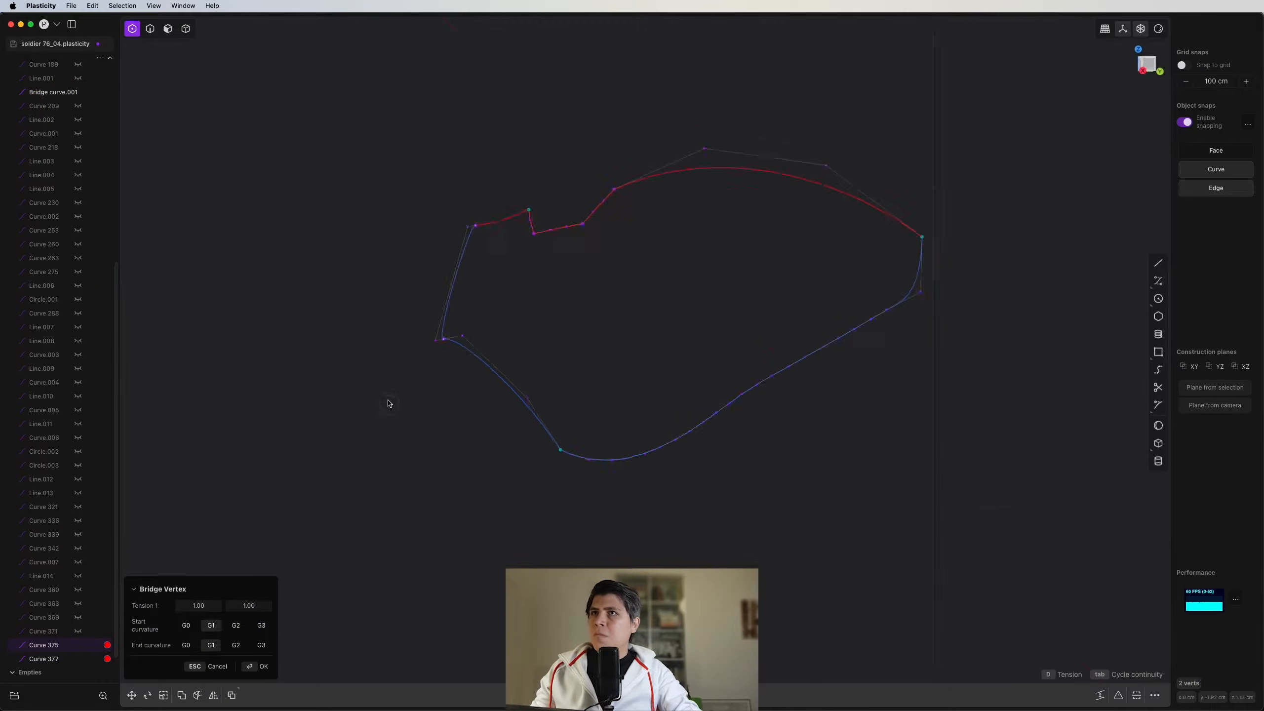
Step: Draw a straight line joining the upper and lower curve ends at the mask's centre, and extrude it into a helper strip
{"action": "key", "text": "shift+a"}
{"action": "left_click", "coordinate": [508, 198]}
{"action": "left_click", "coordinate": [433, 457]}
{"action": "scroll", "coordinate": [433, 458], "scroll_direction": "down", "scroll_amount": 5}
{"action": "key", "text": "2"}
{"action": "middle_click_drag", "start_coordinate": [433, 457], "coordinate": [601, 433]}
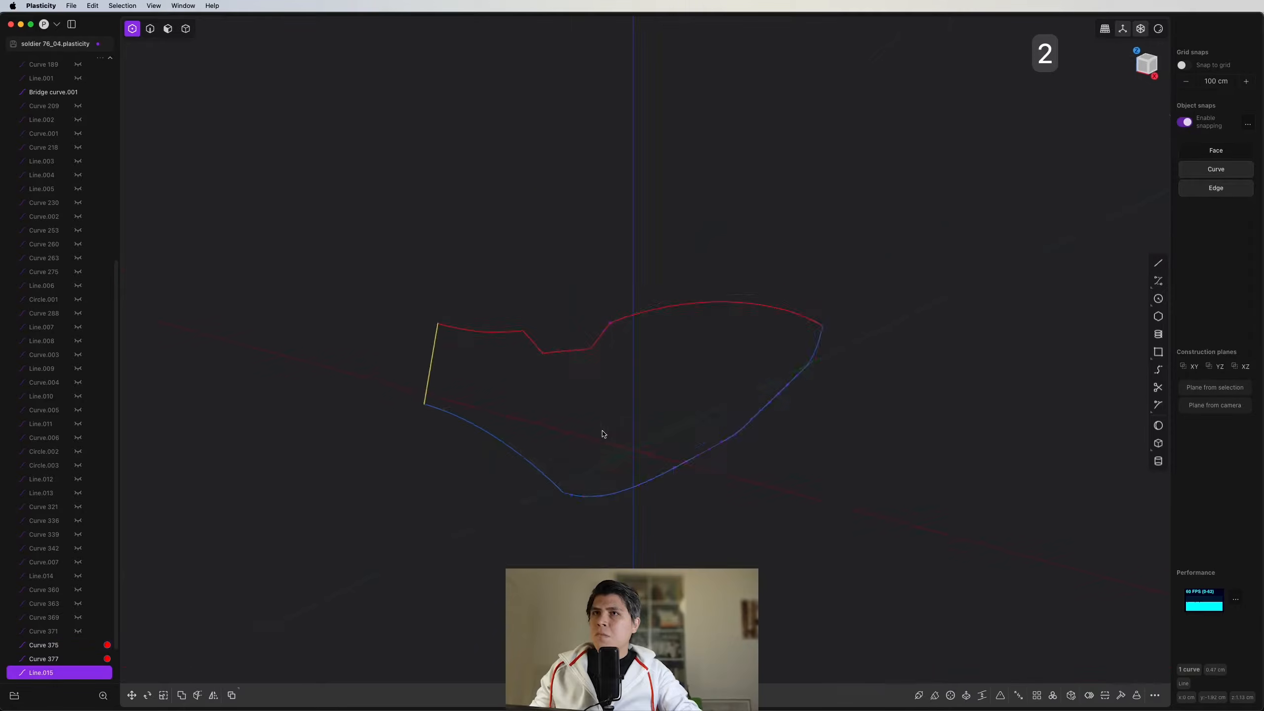
{"action": "key", "text": "e"}
{"action": "key", "text": "h"}
{"action": "left_click_drag", "start_coordinate": [904, 206], "coordinate": [509, 511]}
{"action": "left_click", "coordinate": [423, 381], "text": "shift"}
{"action": "key", "text": "shift+super+p"}
{"action": "mouse_move", "coordinate": [431, 387]}
{"action": "middle_mouse_down"}
{"action": "mouse_move", "coordinate": [387, 220]}
{"action": "mouse_move", "coordinate": [428, 394]}
{"action": "middle_mouse_up"}
{"action": "key", "text": "Escape"}
{"action": "key", "text": "ctrl+shift+x"}
{"action": "key", "text": "Tab"}
{"action": "mouse_move", "coordinate": [510, 448]}
{"action": "middle_mouse_down"}
{"action": "mouse_move", "coordinate": [534, 313]}
{"action": "mouse_move", "coordinate": [511, 426]}
{"action": "middle_mouse_up"}
{"action": "key", "text": "Escape"}
Step: Rebuild the frame curves that form the upper boundary of the visor
{"action": "key", "text": "2"}
{"action": "left_click", "coordinate": [699, 283]}
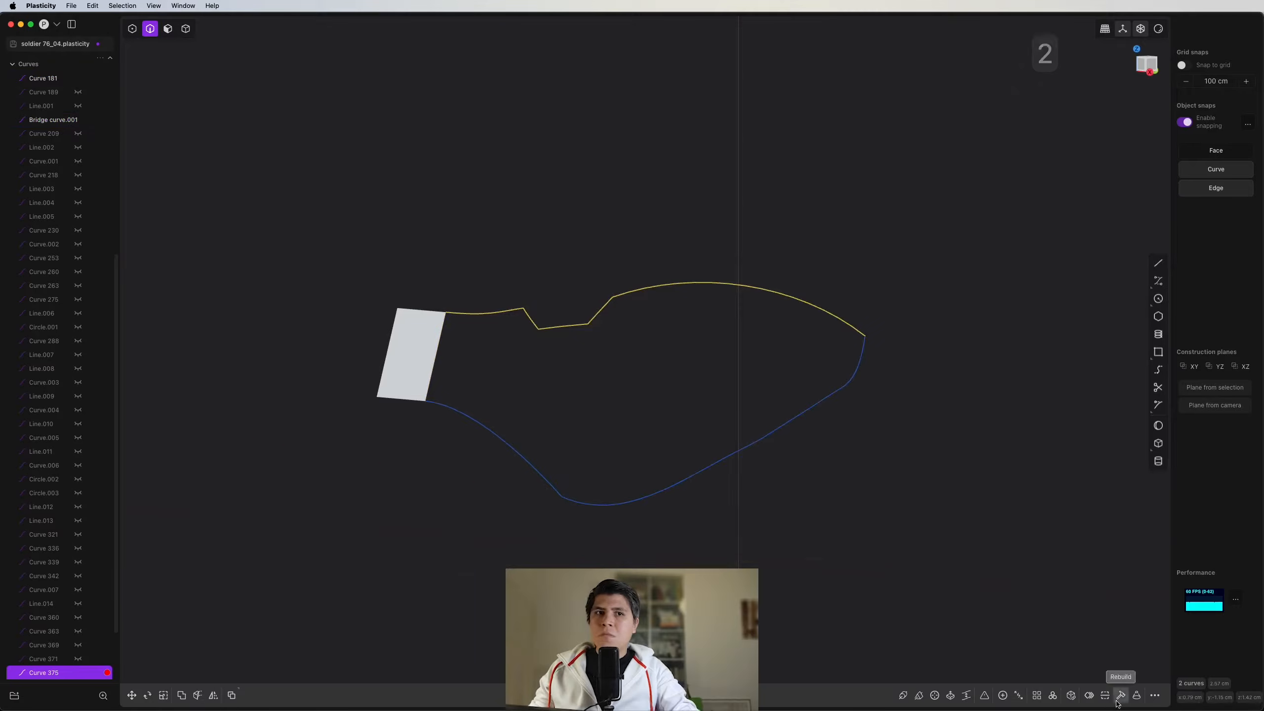
{"action": "left_click", "coordinate": [1121, 696]}
{"action": "middle_click_drag", "start_coordinate": [712, 344], "coordinate": [683, 358]}
Step: Patch the closed boundary of curves and the helper strip's edge to create the visor's half surface
{"action": "key", "text": "2"}
{"action": "left_click", "coordinate": [430, 349], "text": "shift"}
{"action": "key", "text": "shift+super+p"}
{"action": "key", "text": "Tab"}
{"action": "middle_click_drag", "start_coordinate": [430, 349], "coordinate": [488, 387]}
{"action": "right_click", "coordinate": [489, 387]}
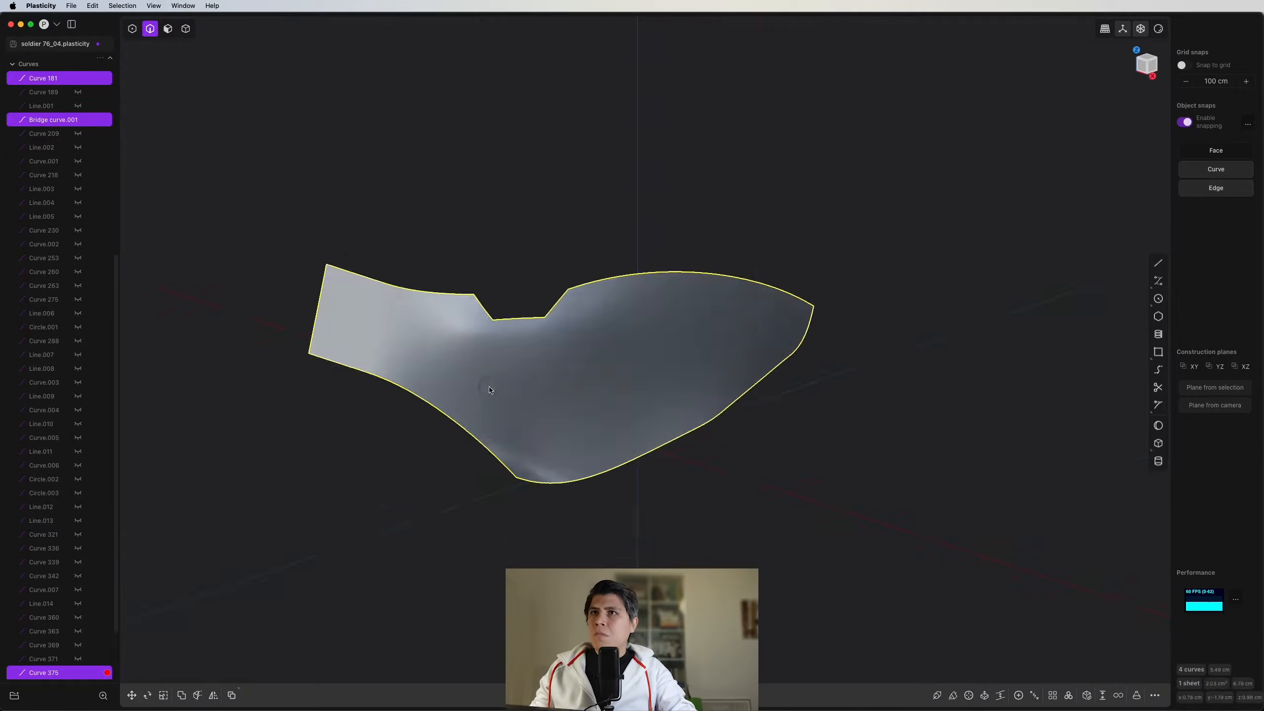
Step: Delete the helper strip beside the visor's half surface
{"action": "key", "text": "3"}
{"action": "left_click", "coordinate": [350, 336]}
{"action": "key", "text": "shift+x"}
Step: Mirror the visor surface across the mask's centre and thicken it into a solid
{"action": "middle_click_drag", "start_coordinate": [381, 483], "coordinate": [674, 491]}
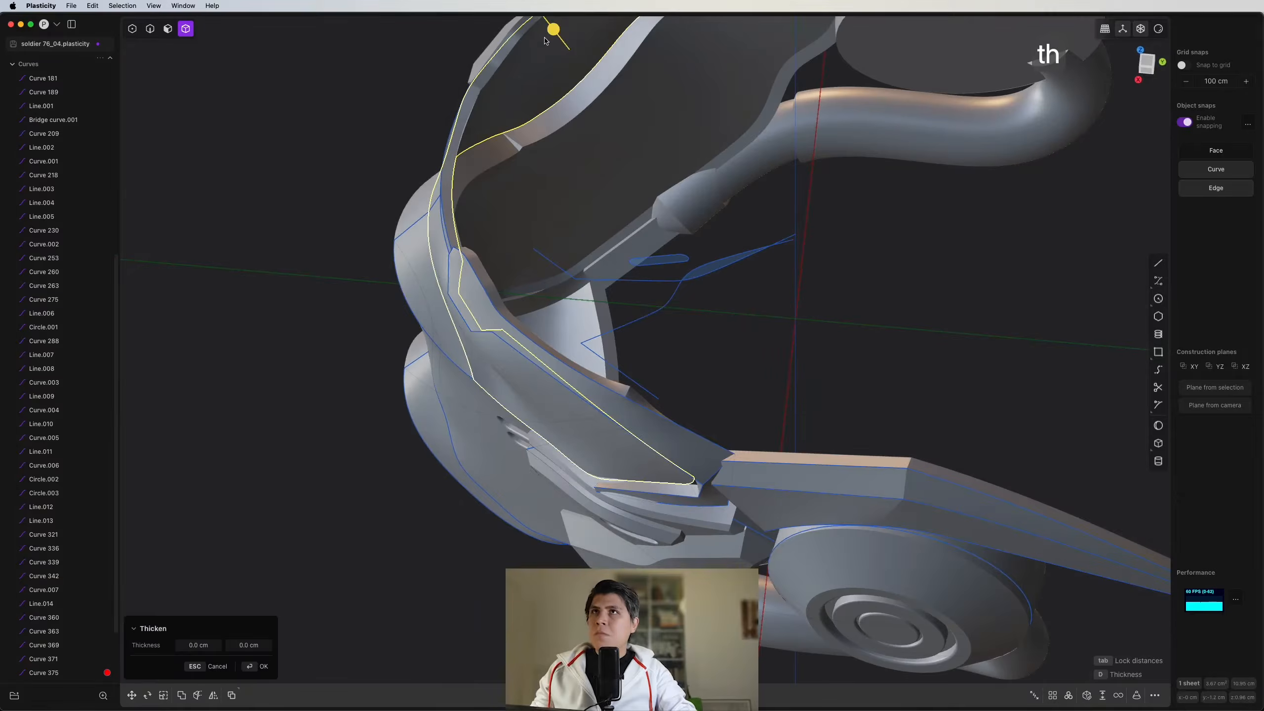
{"action": "middle_click_drag", "start_coordinate": [550, 28], "coordinate": [822, 386]}
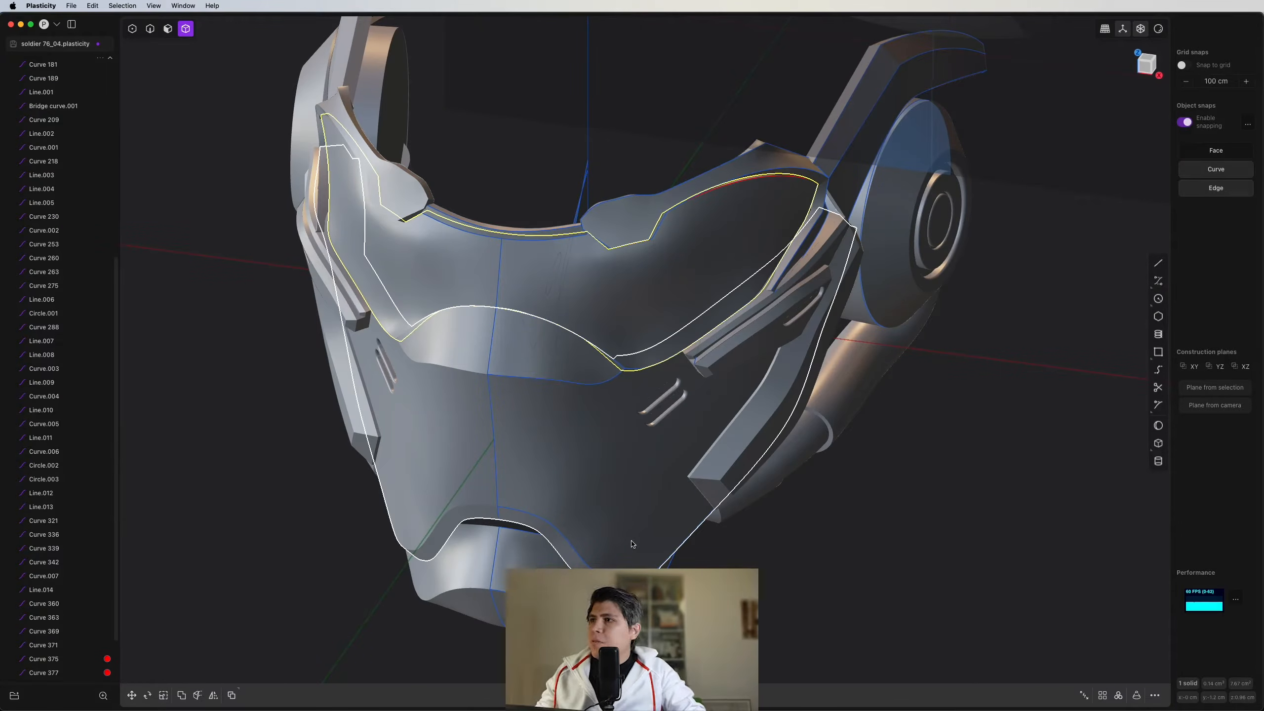
{"action": "middle_click_drag", "start_coordinate": [633, 544], "coordinate": [478, 579]}
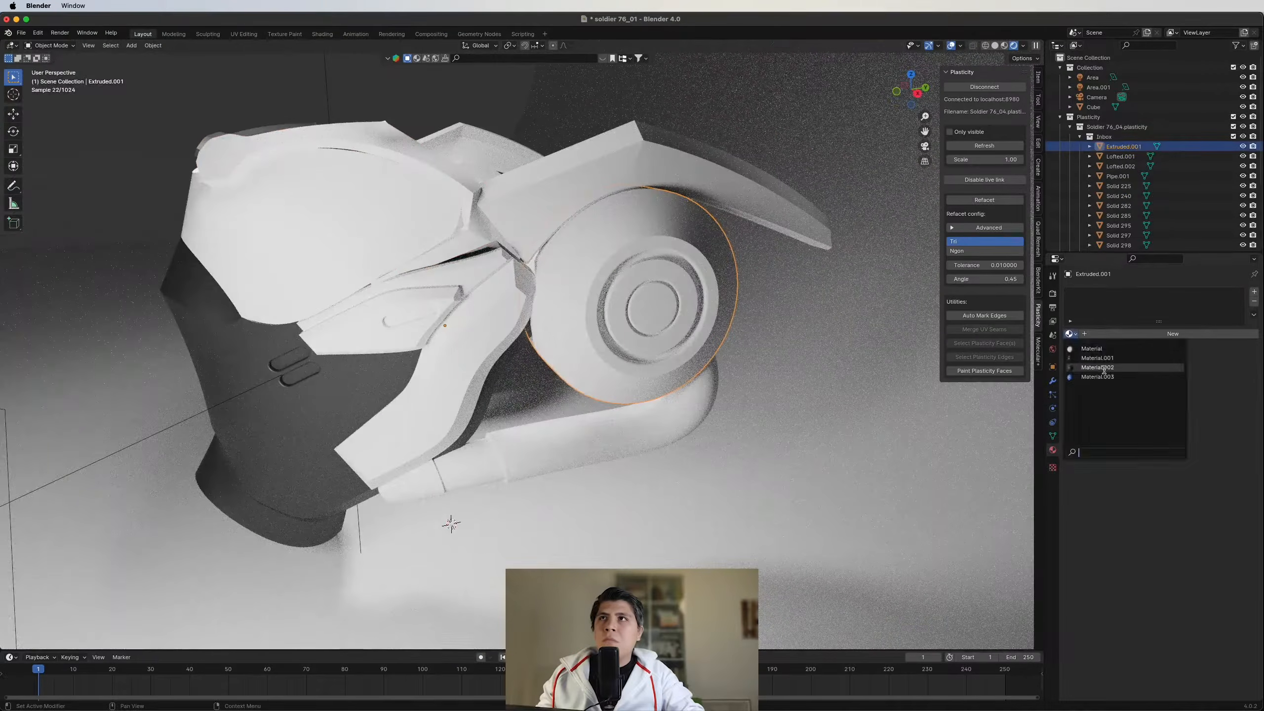
Step: Switch to Blender and reapply the existing dark and blue materials to the refreshed mask parts by linking them
{"action": "key", "text": "super+m"}
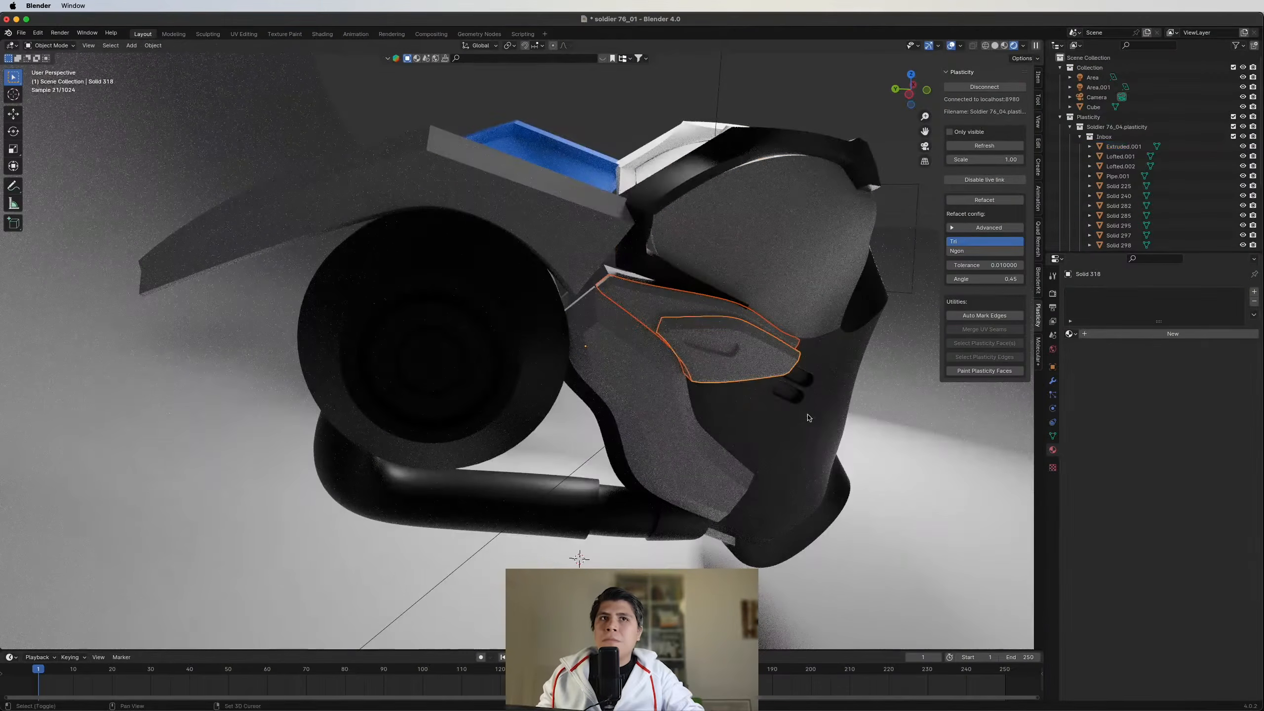
{"action": "key", "text": "super+l"}
{"action": "key", "text": "m"}
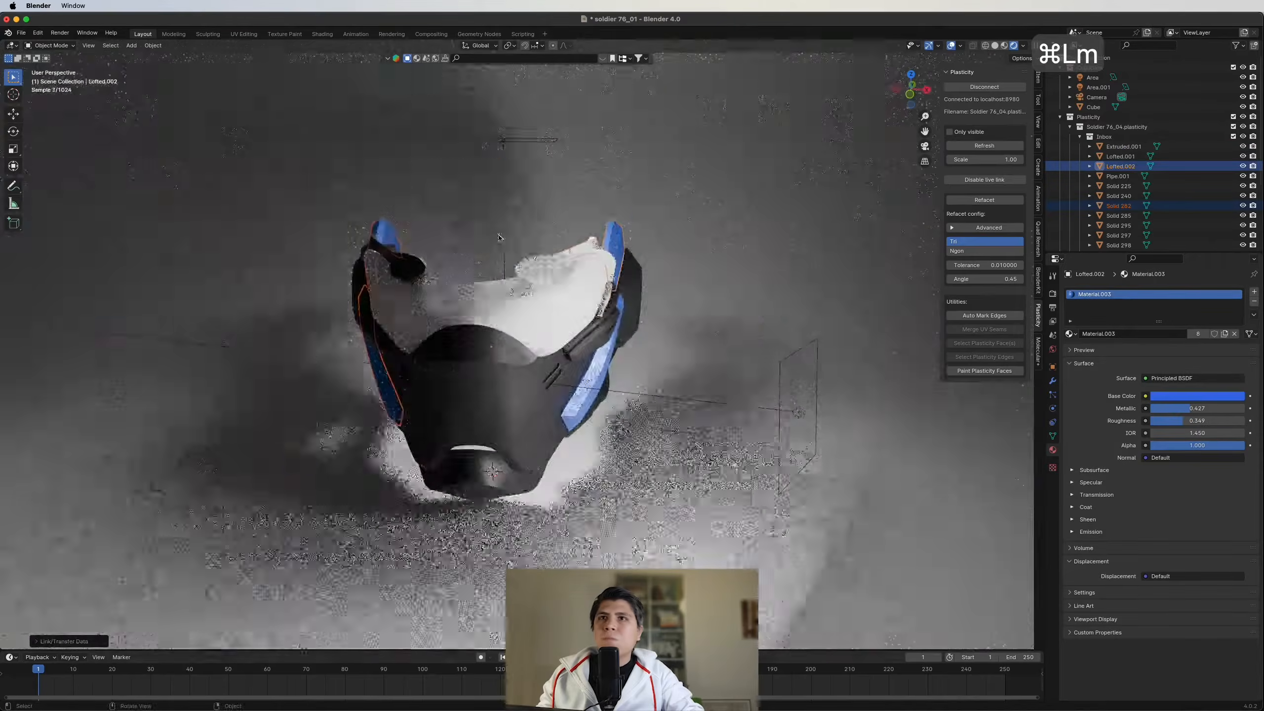